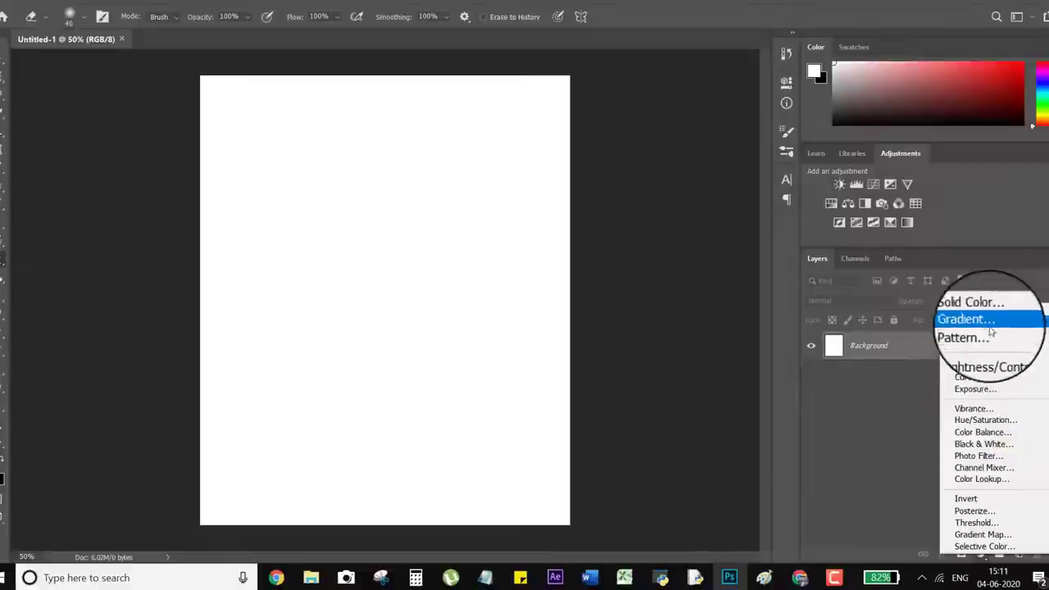
# - Add a Black, White gradient fill layer set to Radial, reversed, at 219% scale
pyautogui.click(993, 326)
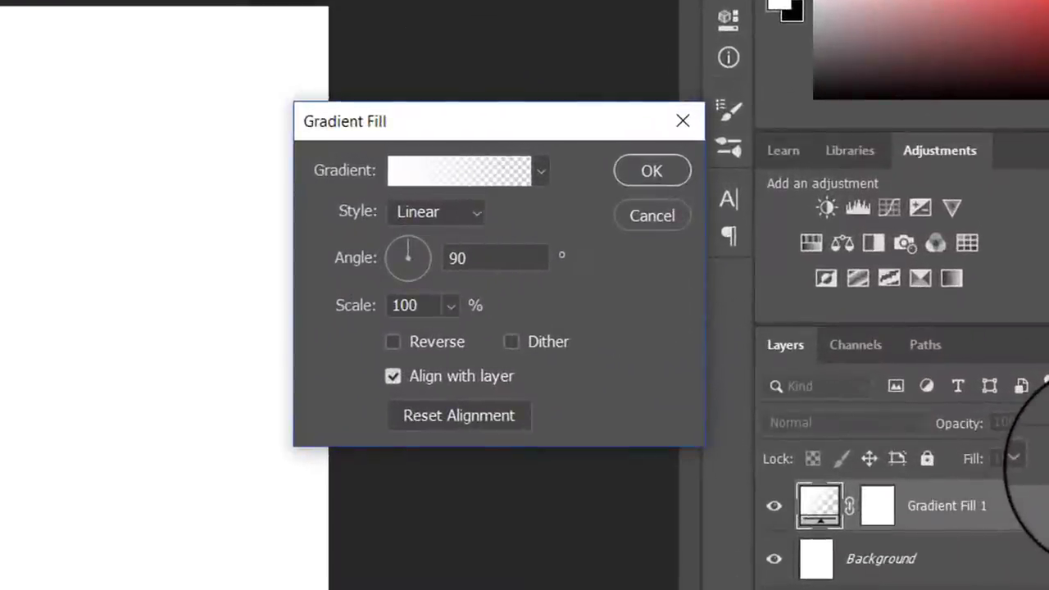
pyautogui.click(472, 174)
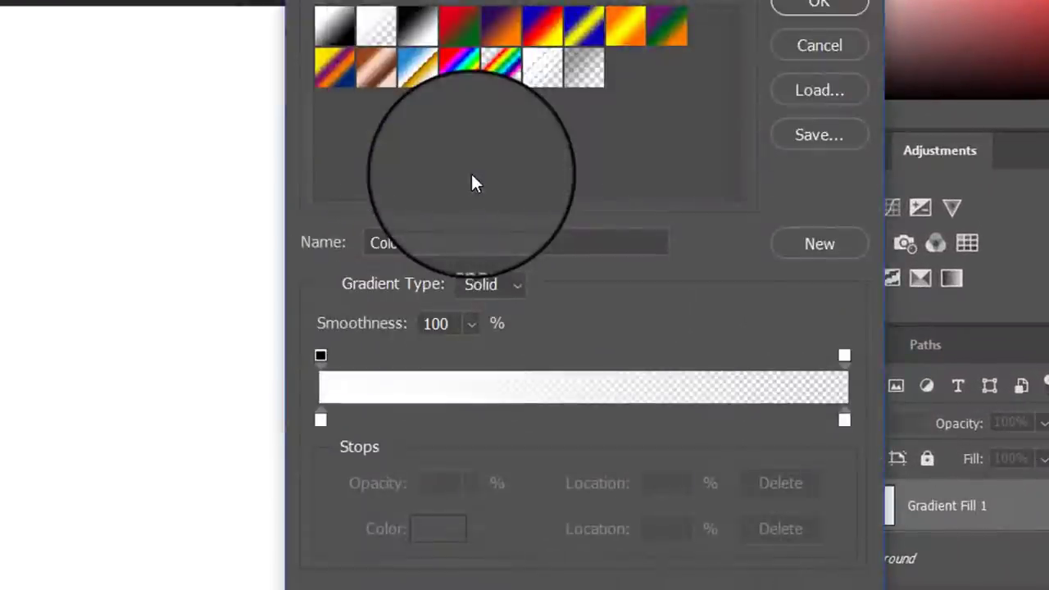
pyautogui.click(418, 26)
pyautogui.click(836, 8)
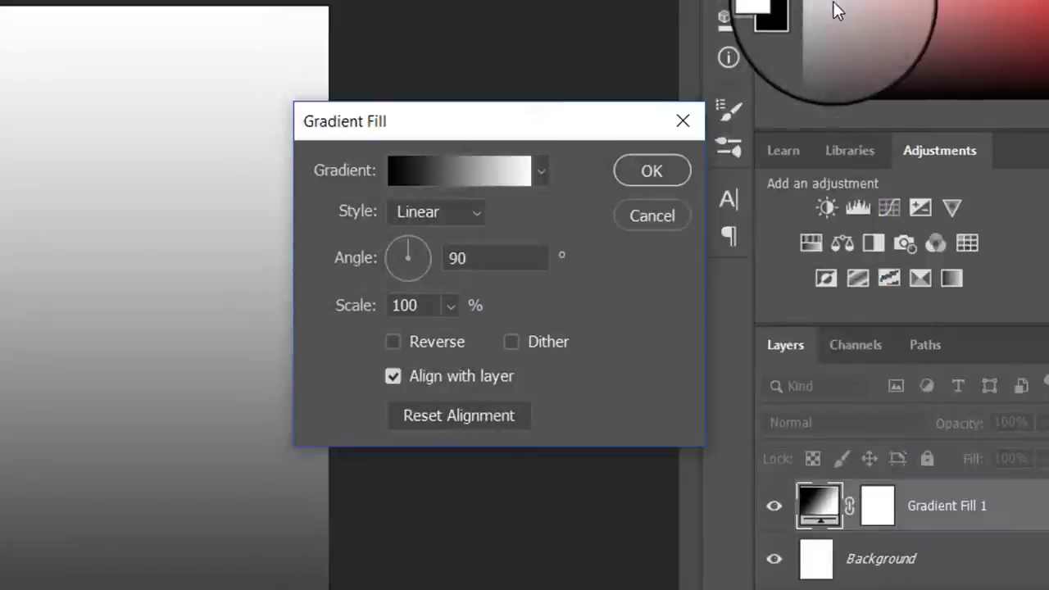
pyautogui.click(438, 211)
pyautogui.click(422, 246)
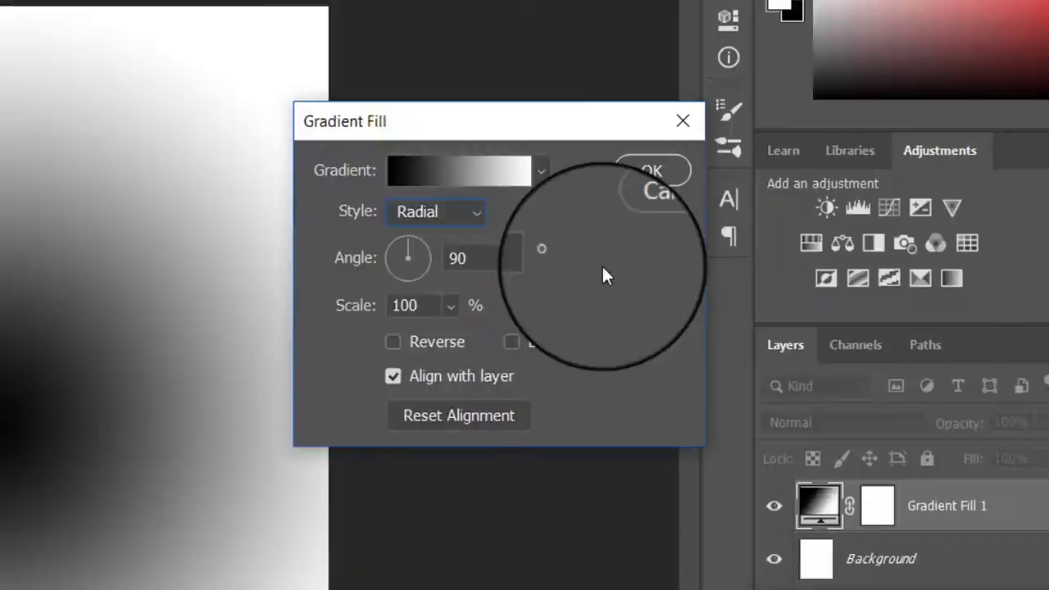
pyautogui.click(429, 342)
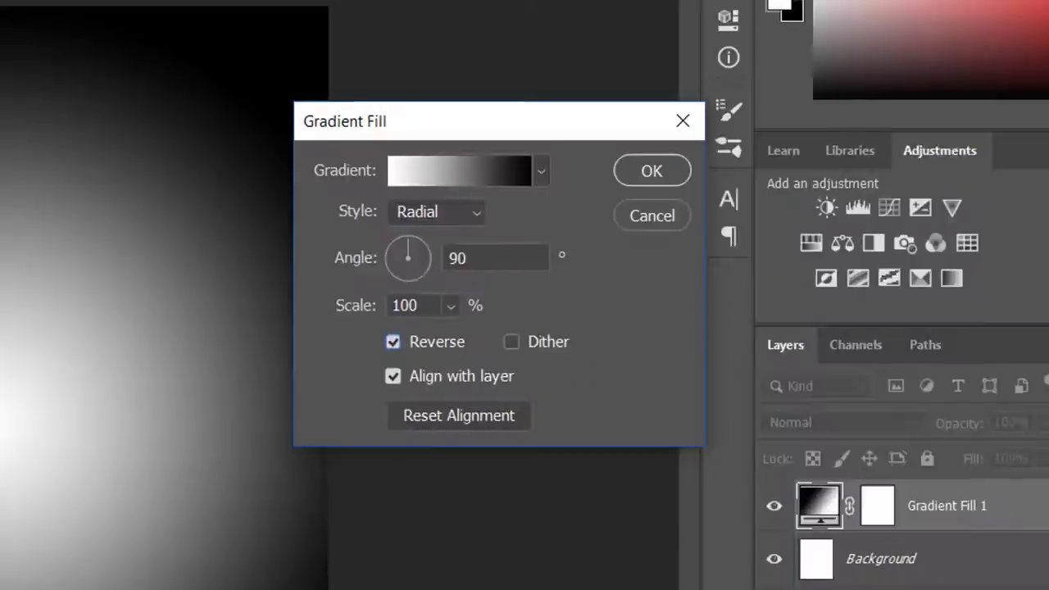
pyautogui.doubleClick(418, 305)
pyautogui.write('219')
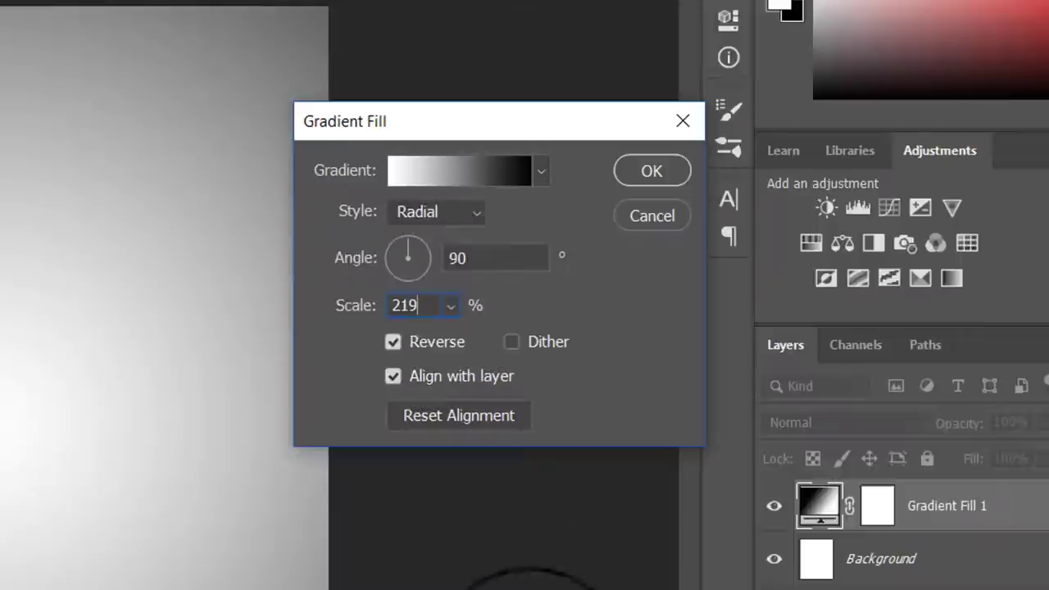
pyautogui.click(658, 180)
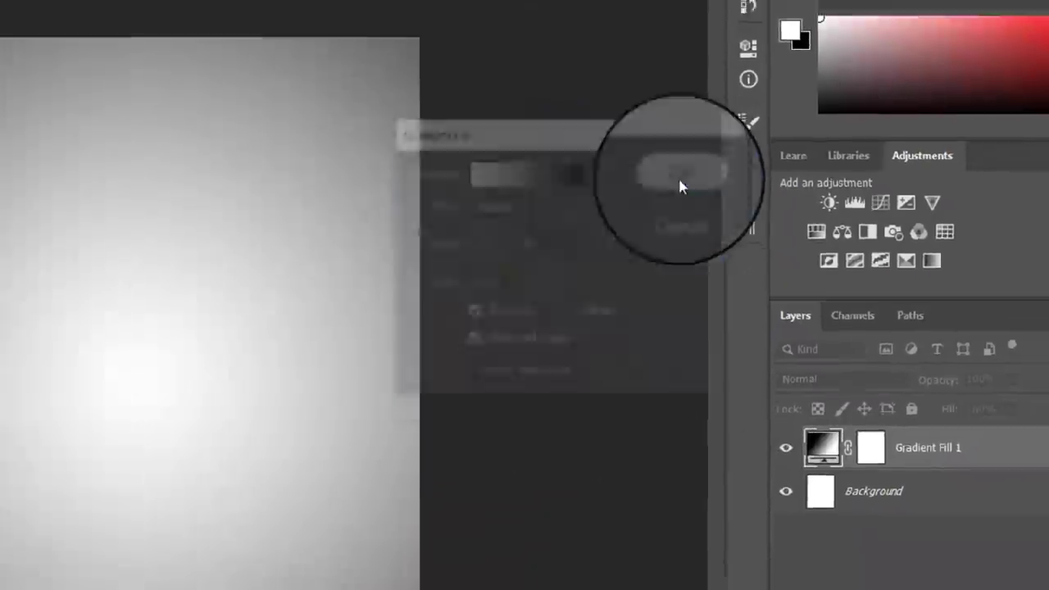
# - Place the man-with-binoculars photo from the Splash Dual Tone ALI stock folder as embedded
pyautogui.click(38, 9)
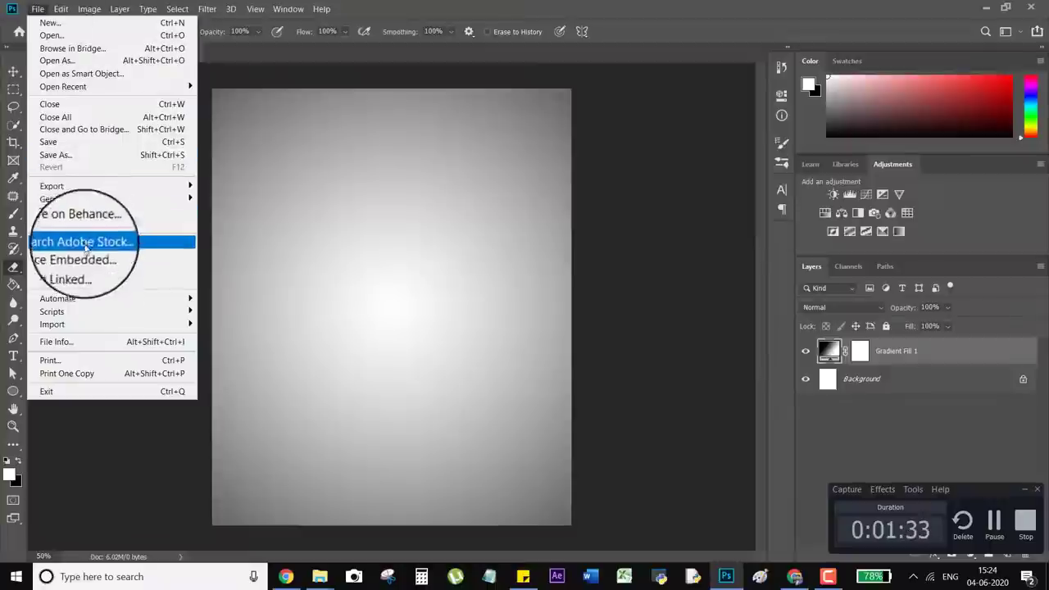
pyautogui.press('Escape')
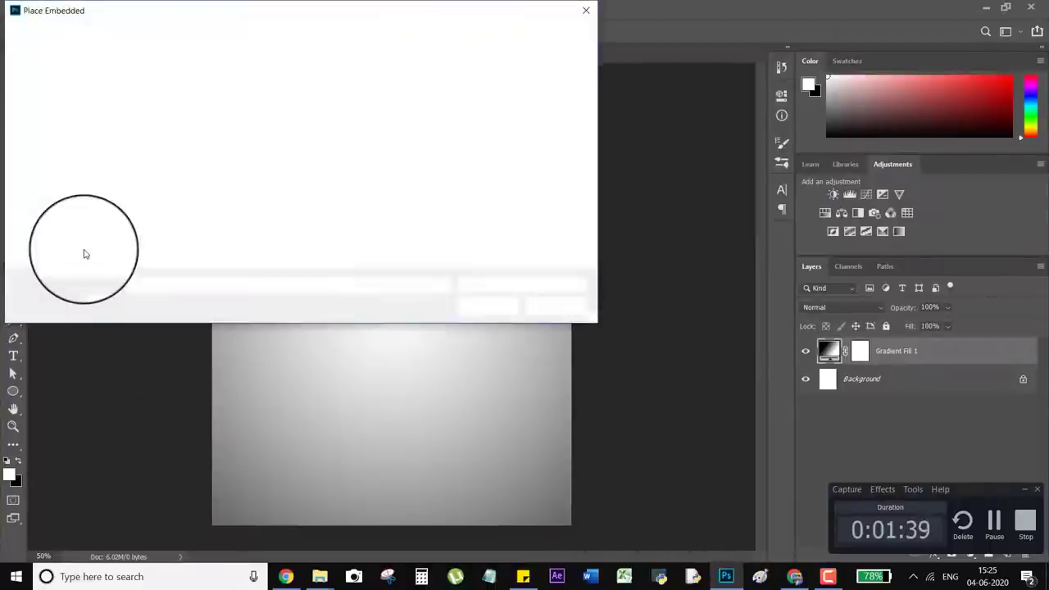
pyautogui.click(79, 245)
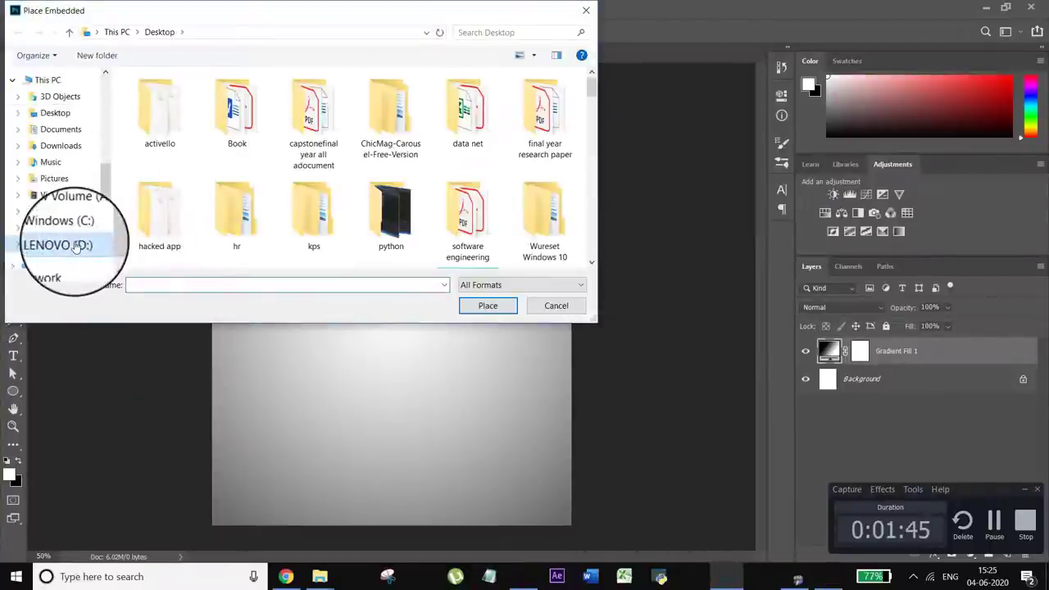
pyautogui.press('Return')
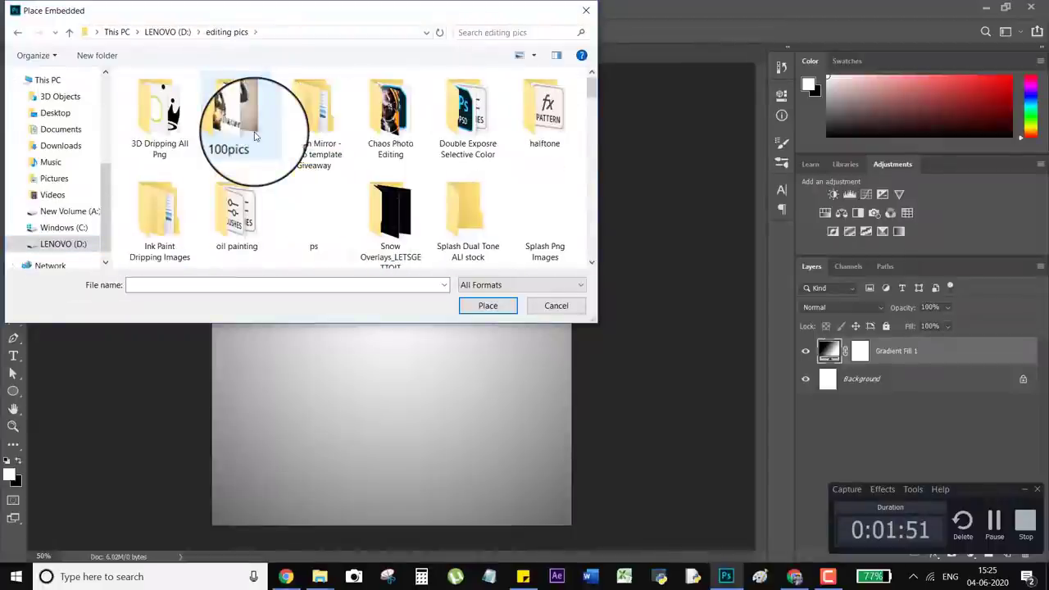
pyautogui.write('sp')
pyautogui.press('Return')
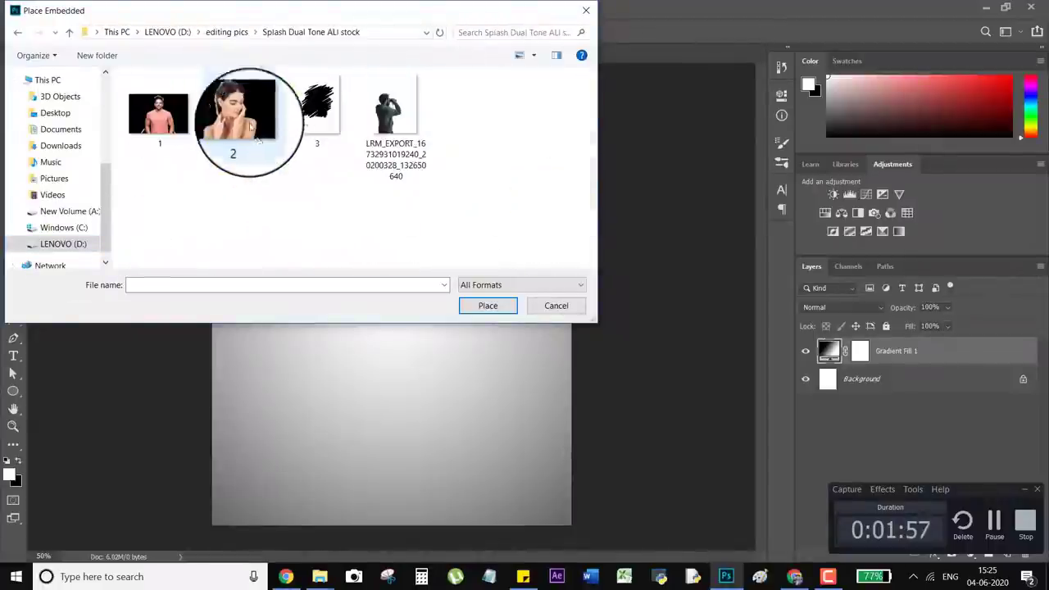
pyautogui.click(396, 164)
pyautogui.click(487, 313)
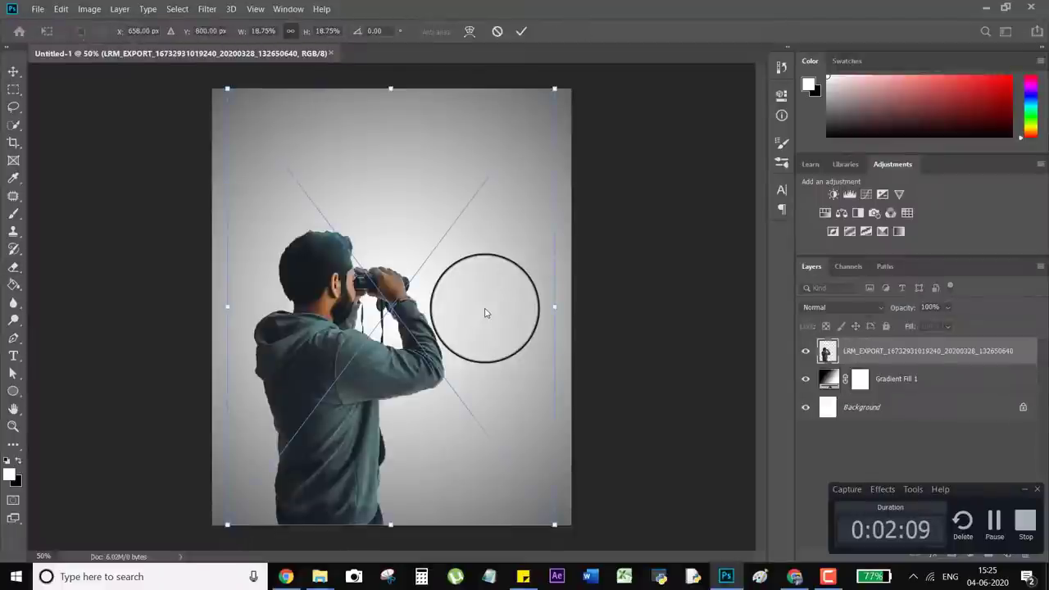
# - Enlarge the placed photo slightly, shift it right, and commit the transform
pyautogui.moveTo(548, 93); pyautogui.dragTo(613, 59)
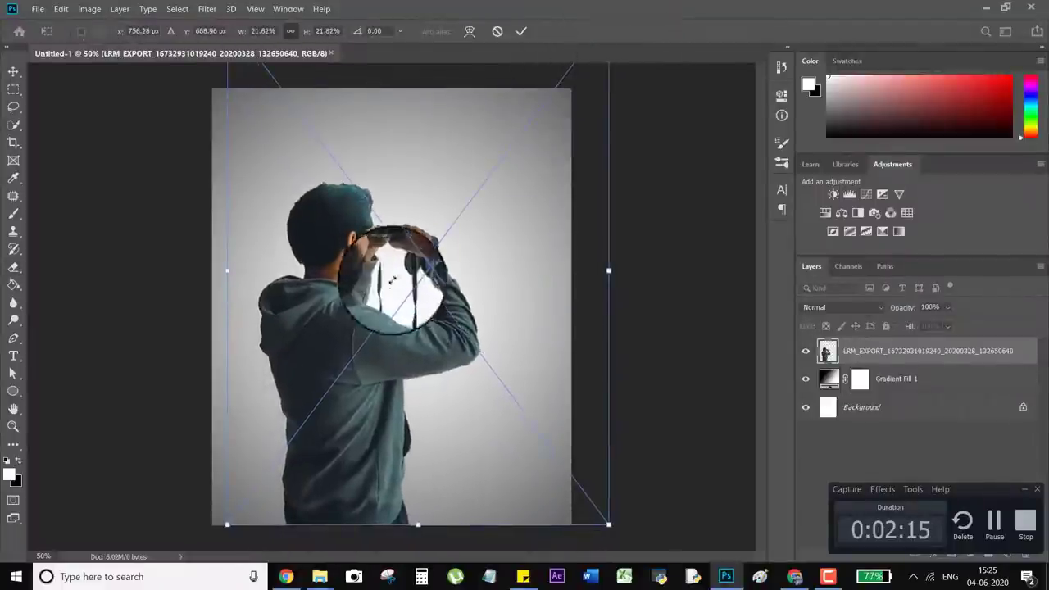
pyautogui.moveTo(393, 280); pyautogui.dragTo(415, 282)
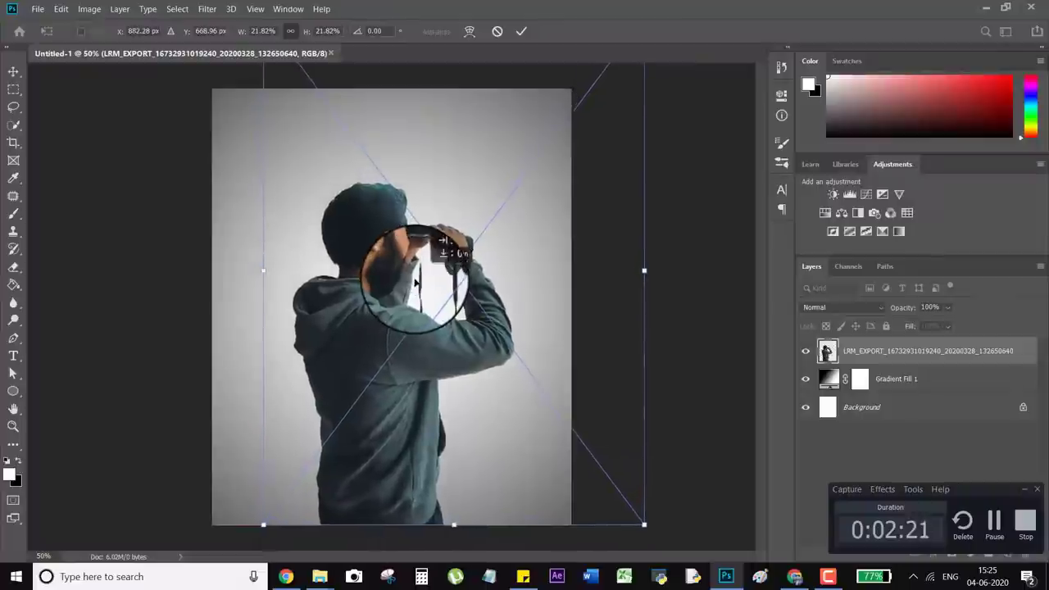
pyautogui.click(522, 31)
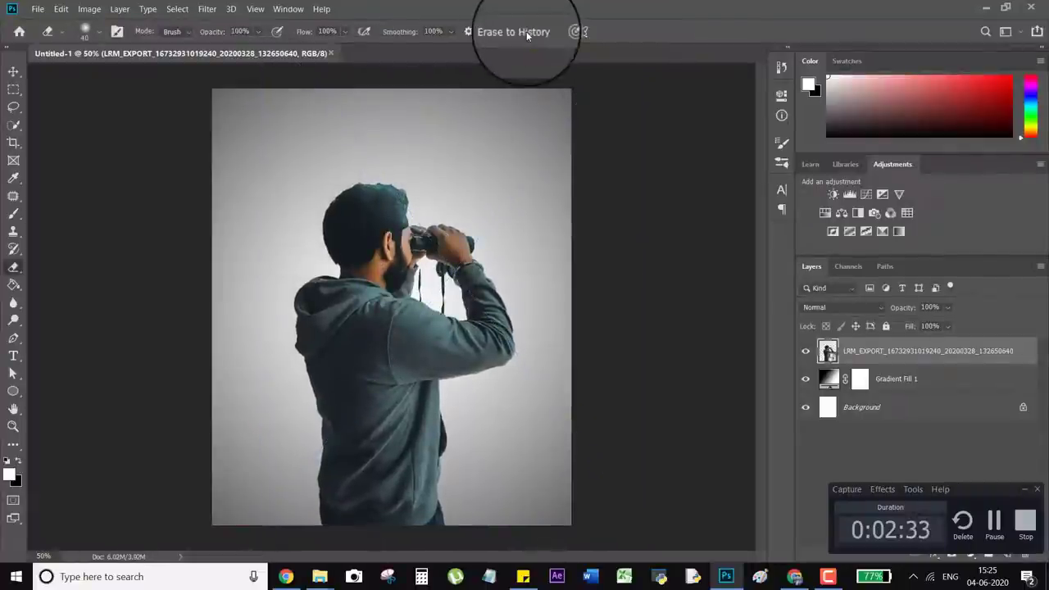
# - Rasterize the photo layer and add a Black & White adjustment clipped to it
pyautogui.rightClick(874, 352)
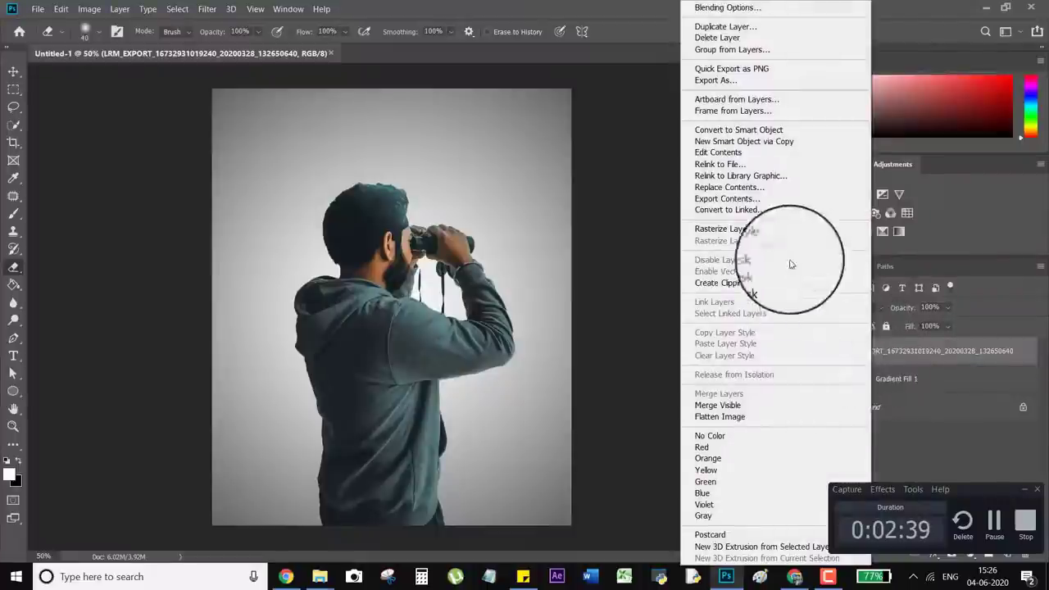
pyautogui.click(769, 230)
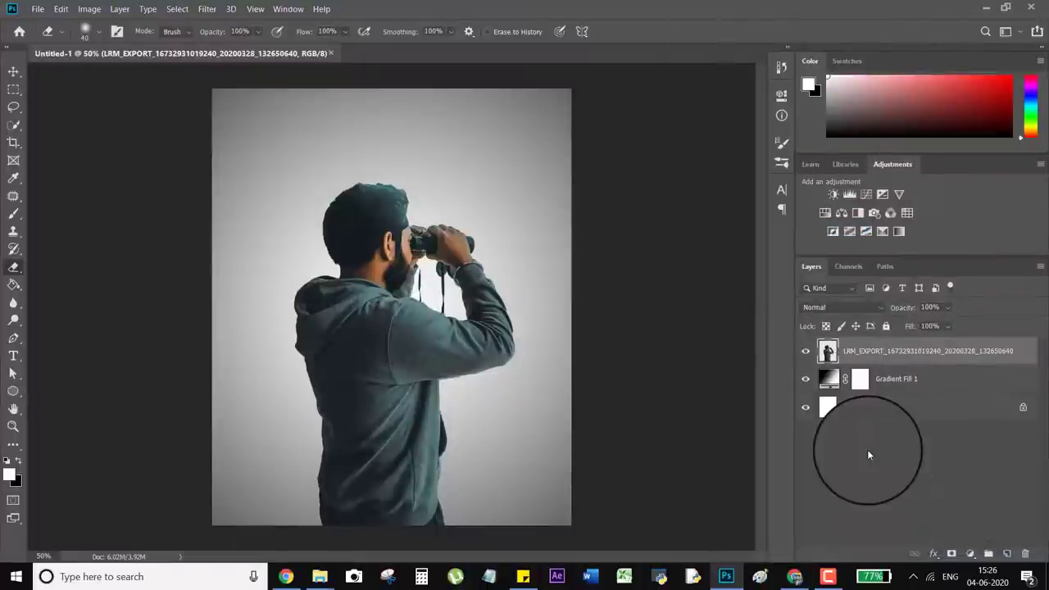
pyautogui.click(806, 352)
pyautogui.click(806, 352)
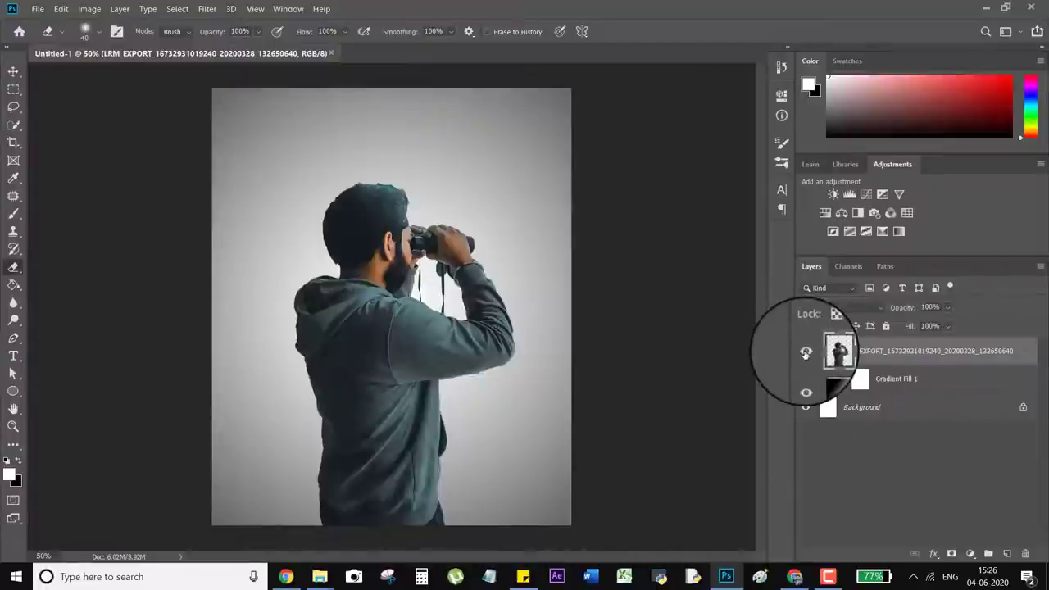
pyautogui.click(970, 555)
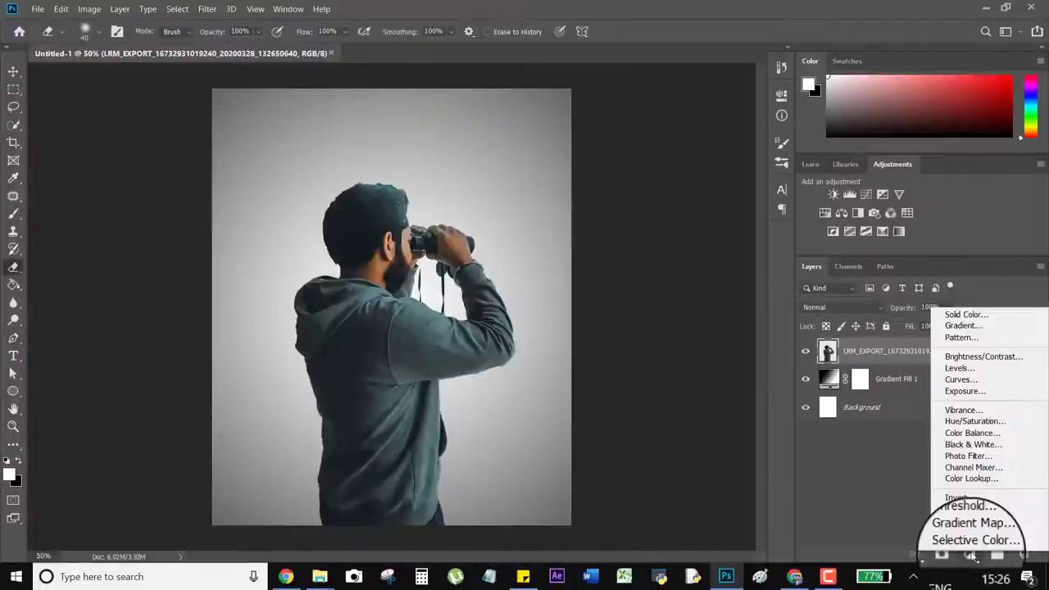
pyautogui.click(973, 444)
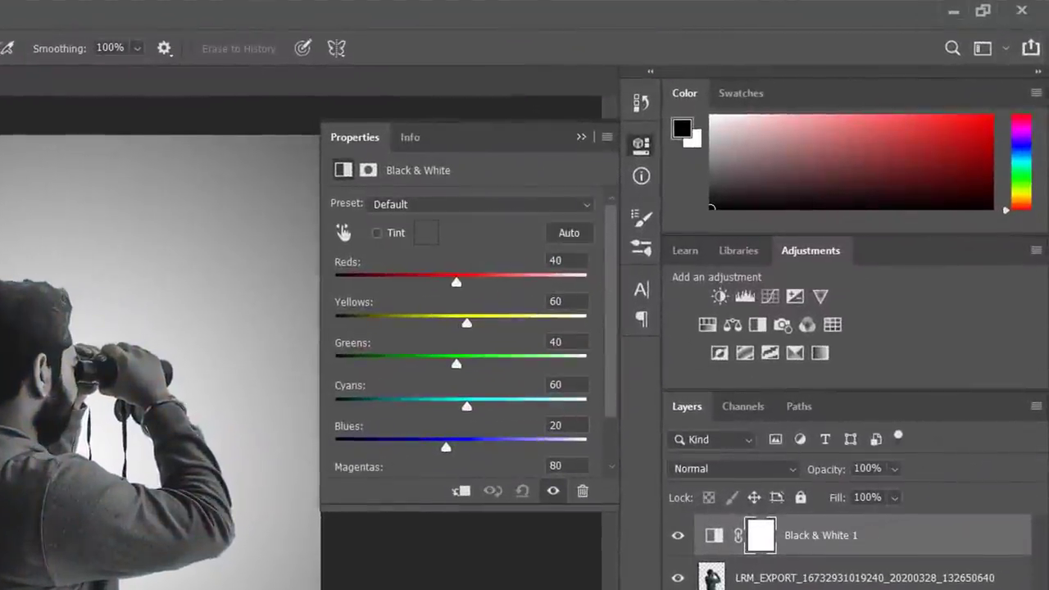
pyautogui.click(461, 492)
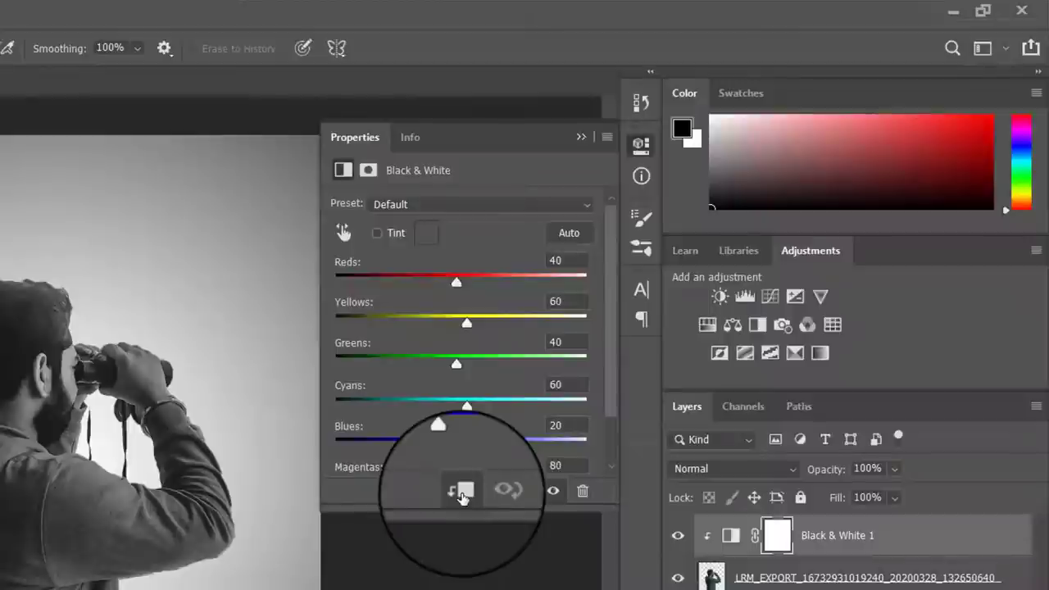
pyautogui.click(581, 137)
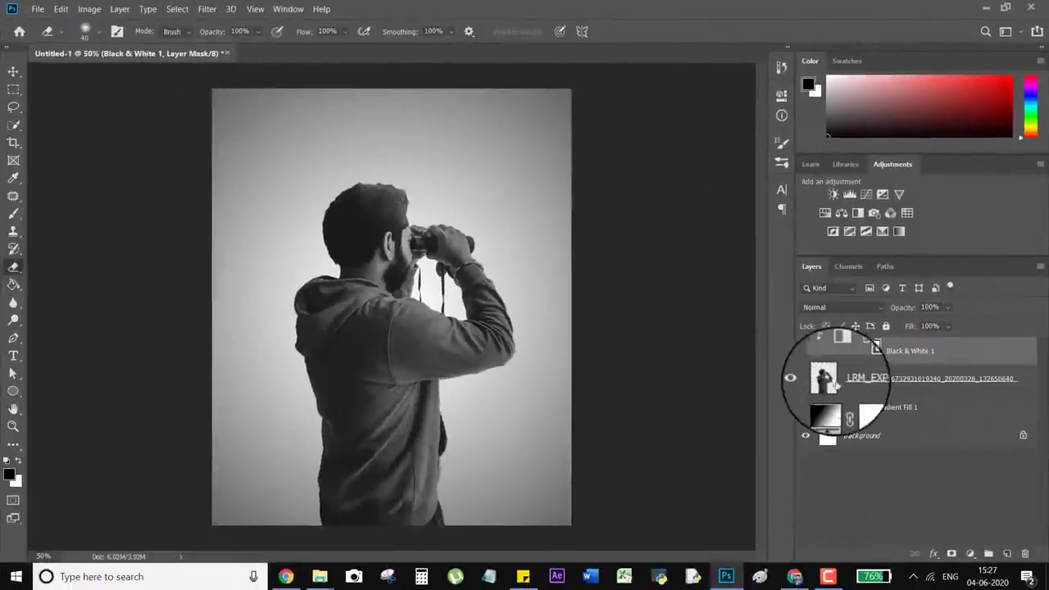
# - Merge the Black & White adjustment into the photo layer with Ctrl+E and deselect
pyautogui.keyDown('ctrl'); pyautogui.click(721, 580); pyautogui.keyUp('ctrl')
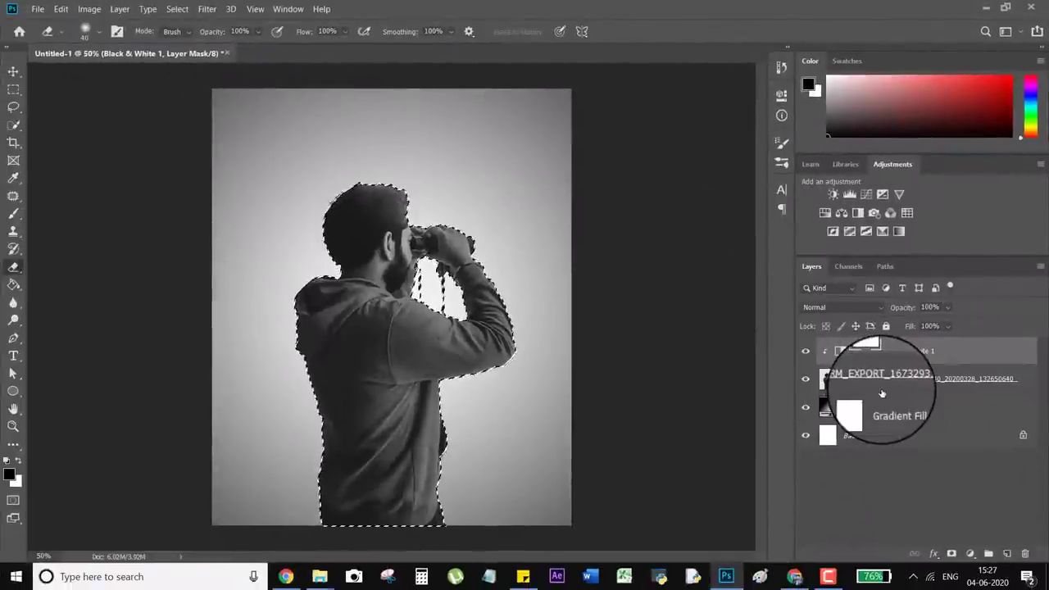
pyautogui.hotkey('ctrl', 'e')
pyautogui.hotkey('ctrl', 'd')
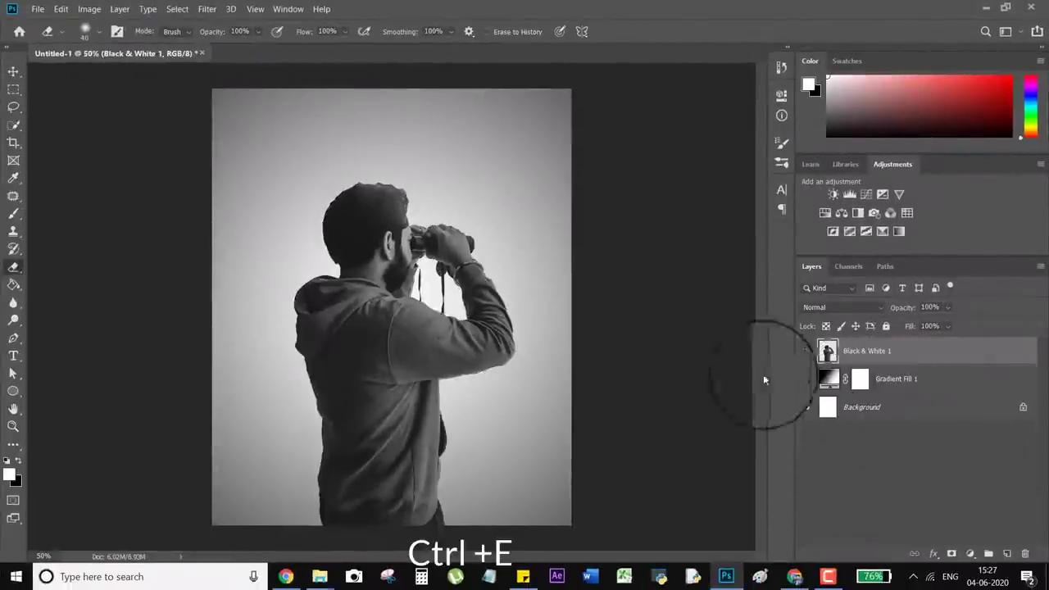
pyautogui.click(805, 351)
pyautogui.click(805, 351)
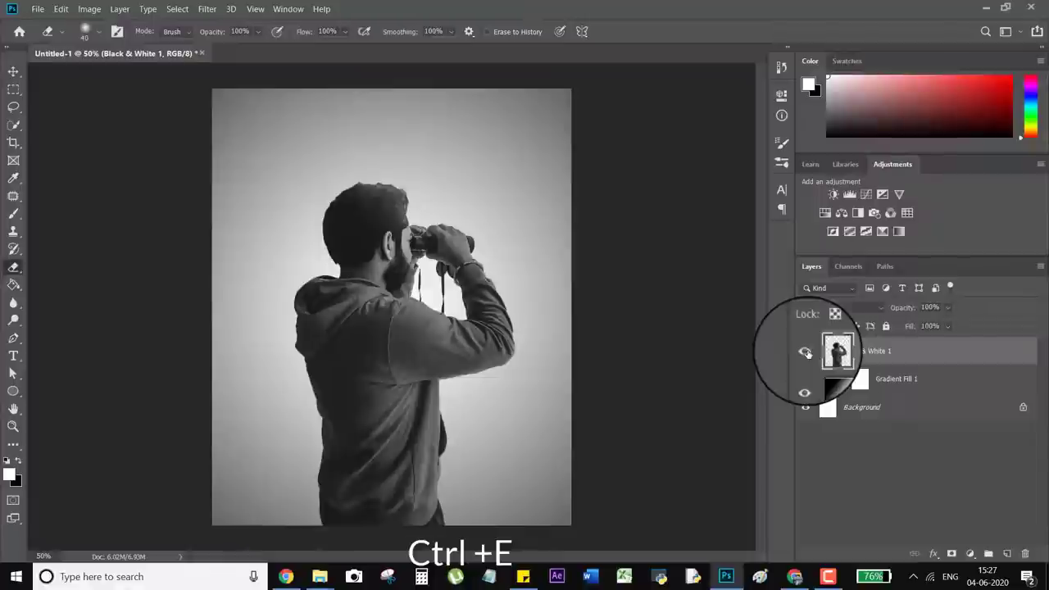
pyautogui.click(34, 10)
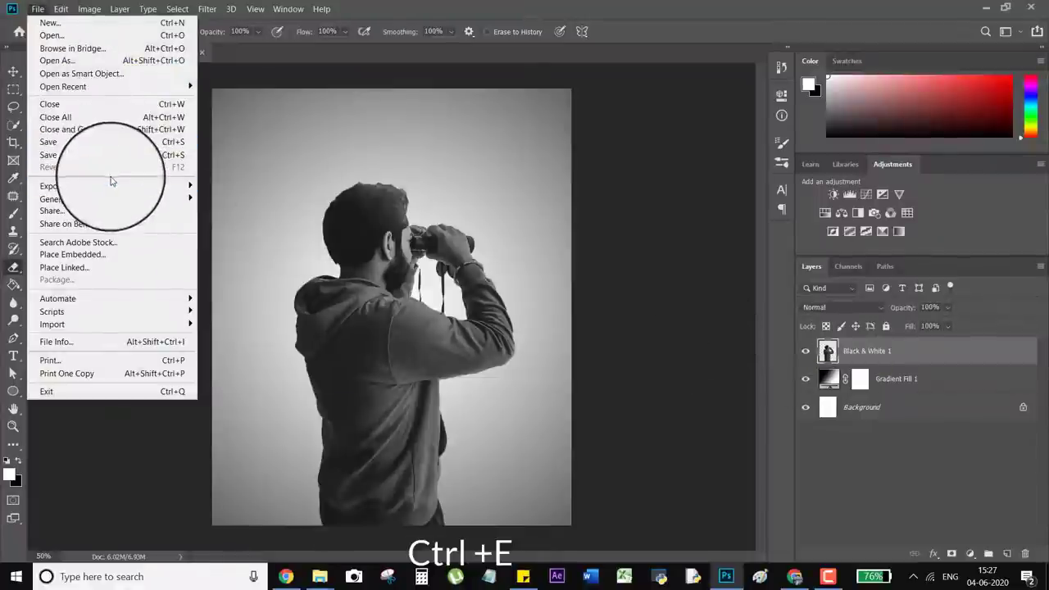
# - Place the scribble image named 3 into the document as embedded
pyautogui.click(116, 254)
pyautogui.click(317, 106)
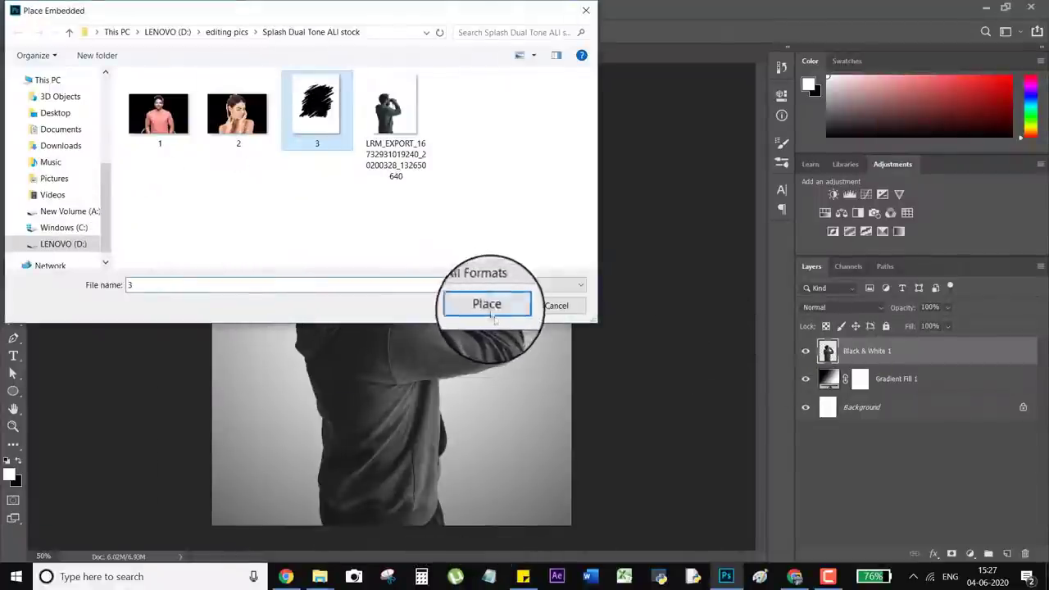
pyautogui.click(488, 305)
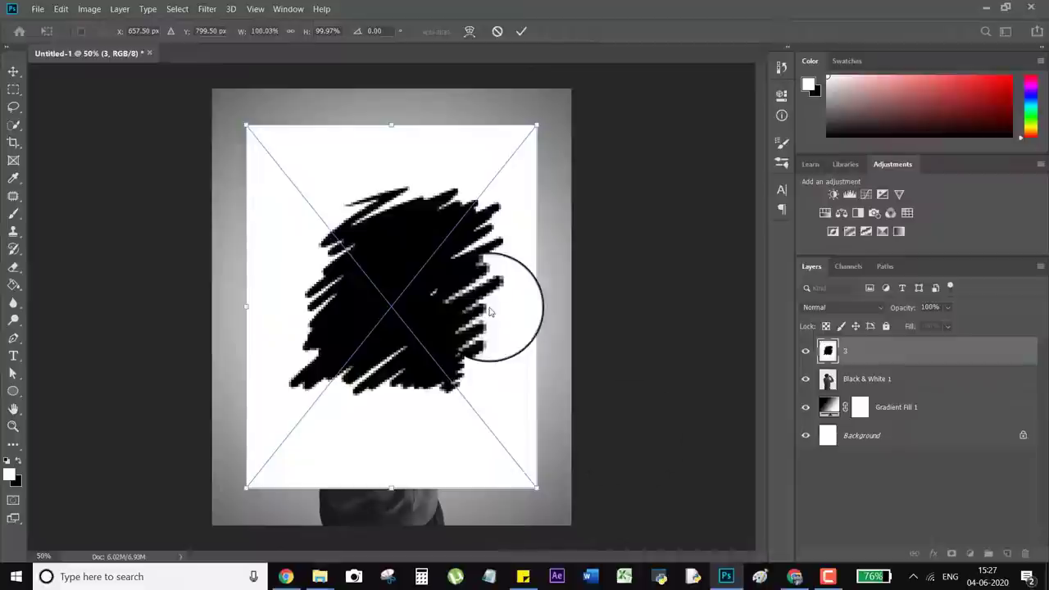
# - Enlarge the scribble to about 123%, commit it, and rasterize the layer
pyautogui.moveTo(537, 489); pyautogui.dragTo(563, 520)
pyautogui.moveTo(473, 459)
pyautogui.mouseDown()
pyautogui.moveTo(436, 459)
pyautogui.moveTo(474, 457)
pyautogui.mouseUp()
pyautogui.moveTo(549, 505); pyautogui.dragTo(570, 531)
pyautogui.click(512, 36)
pyautogui.press('e')
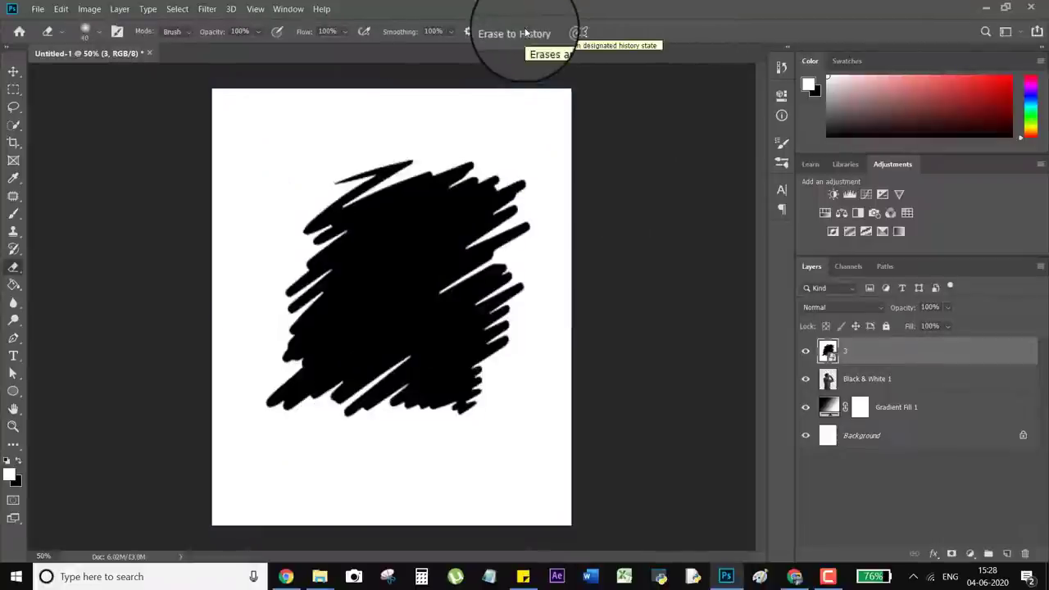
pyautogui.rightClick(878, 351)
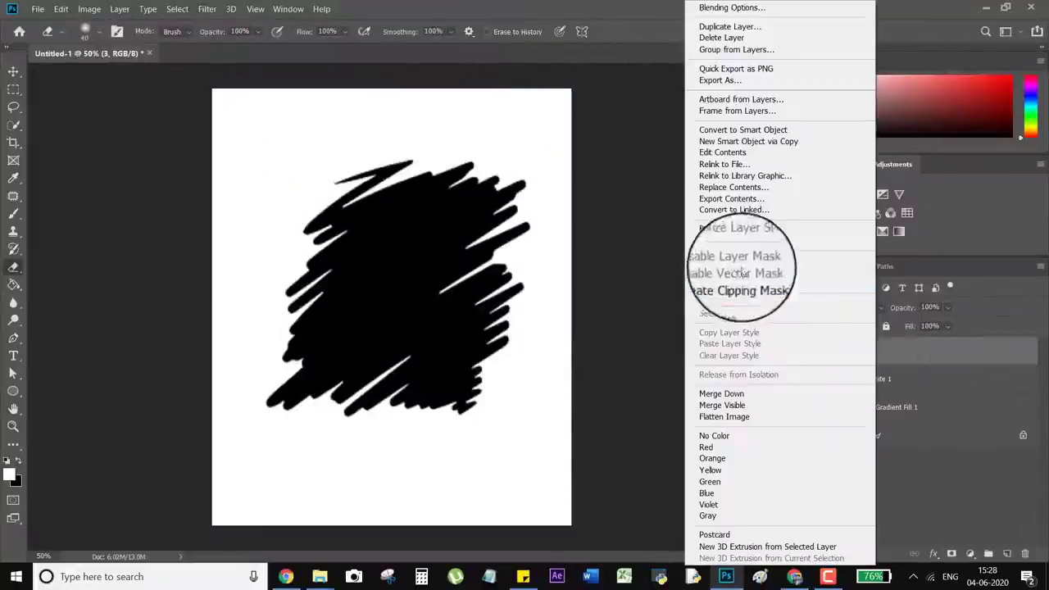
pyautogui.click(723, 228)
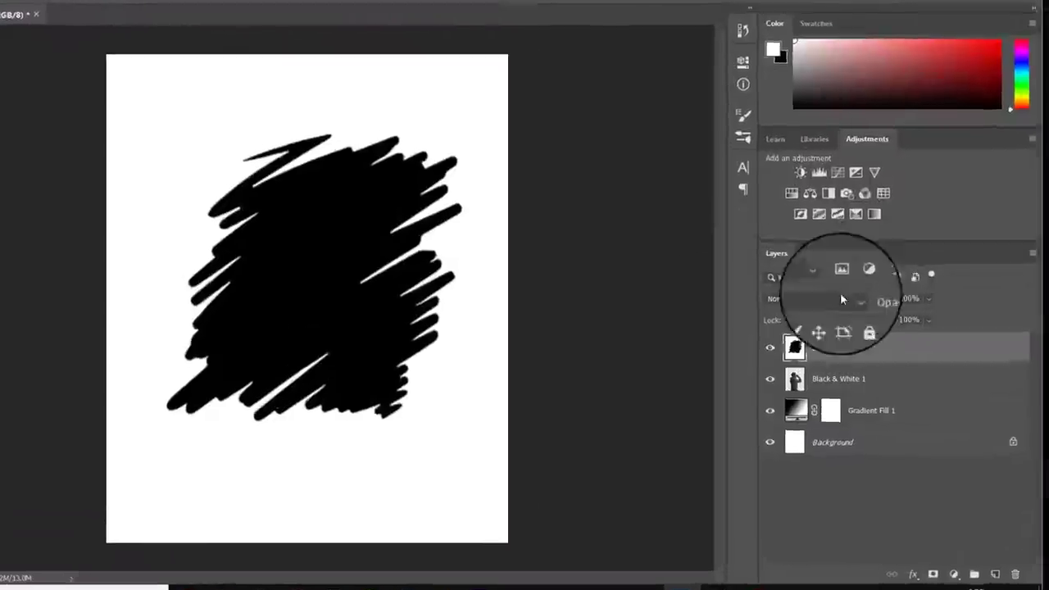
# - Set layer 3's blend mode to Screen and reposition it on the page
pyautogui.click(843, 307)
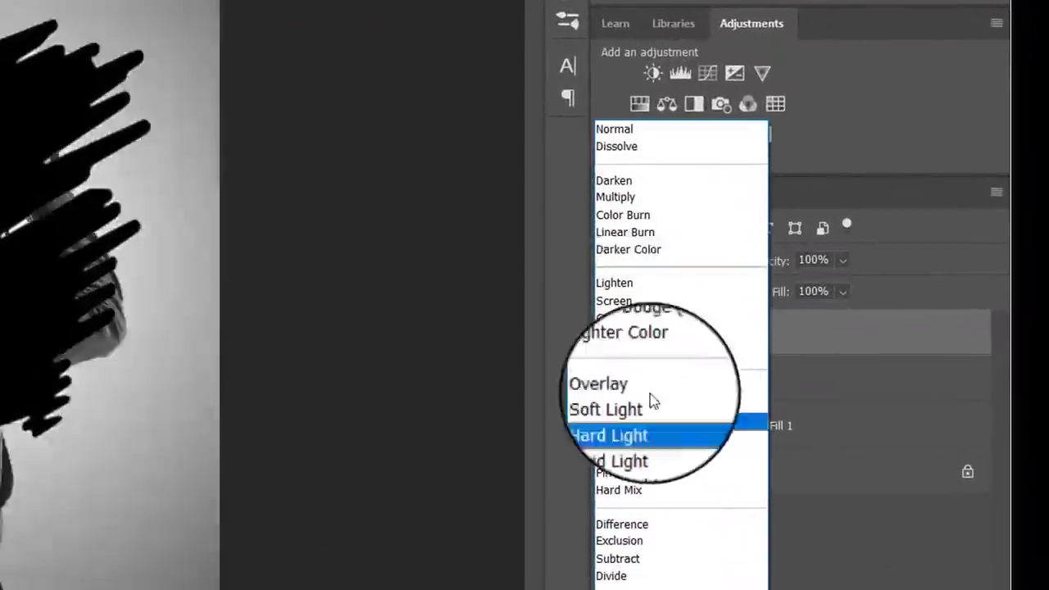
pyautogui.click(640, 300)
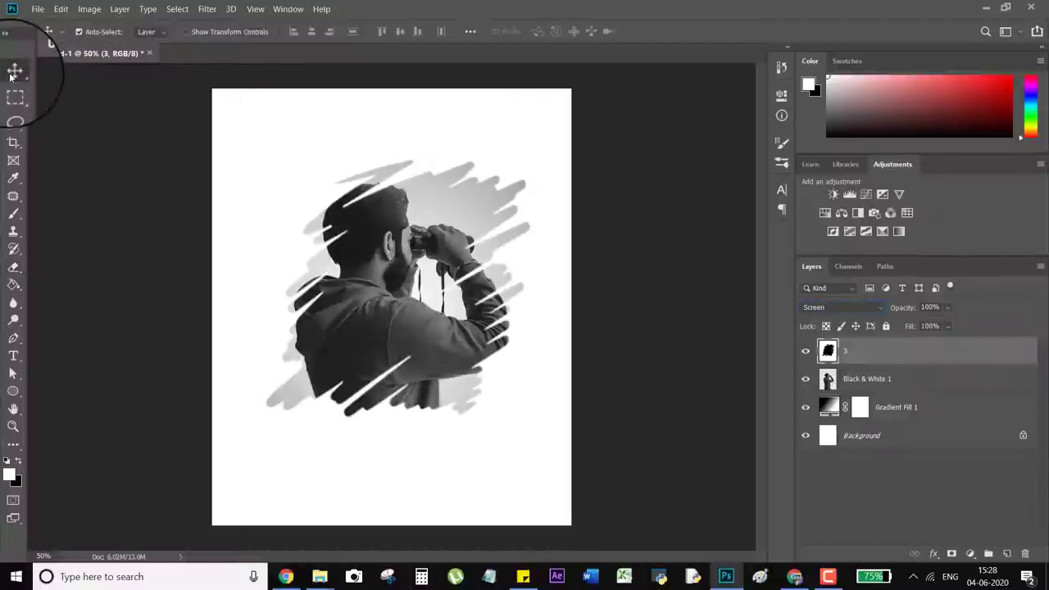
pyautogui.moveTo(380, 321); pyautogui.dragTo(402, 321)
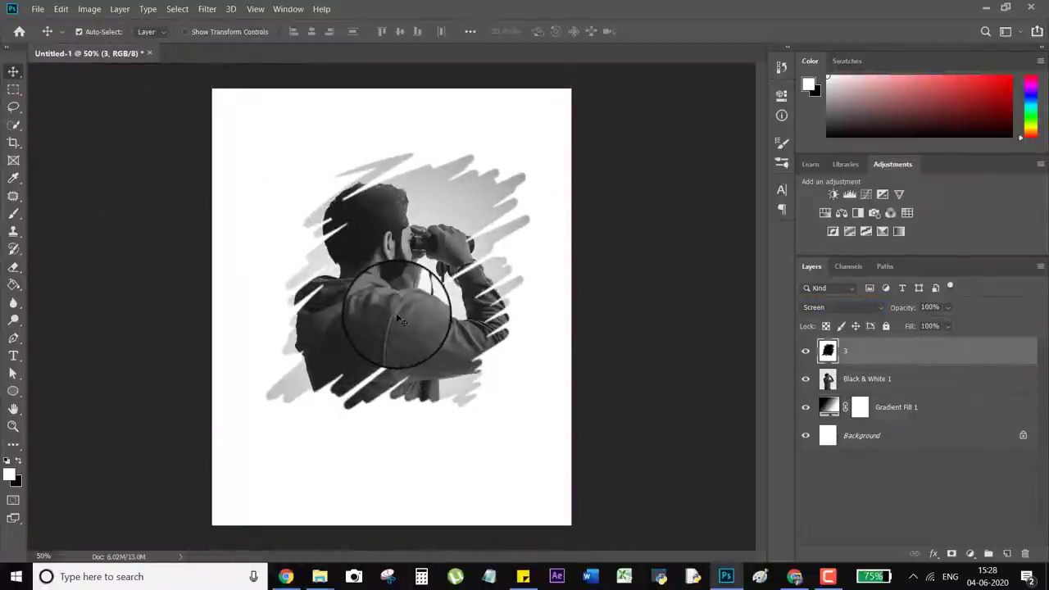
# - Toggle the Black & White 1 and layer 3 visibility to compare, then nudge the scribble down
pyautogui.click(853, 377)
pyautogui.hotkey('alt', ']')
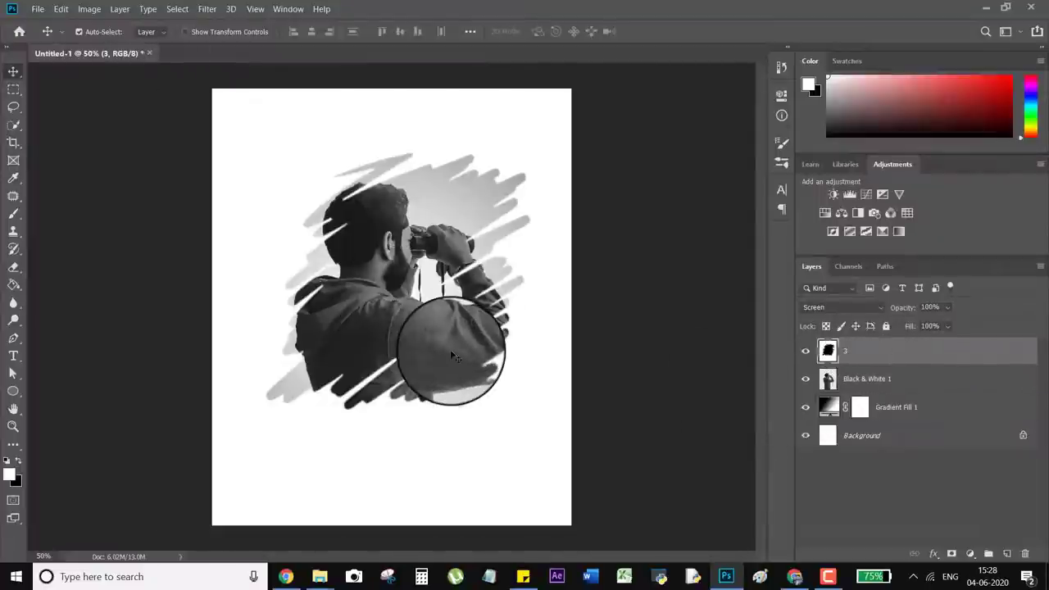
pyautogui.click(806, 379)
pyautogui.click(806, 351)
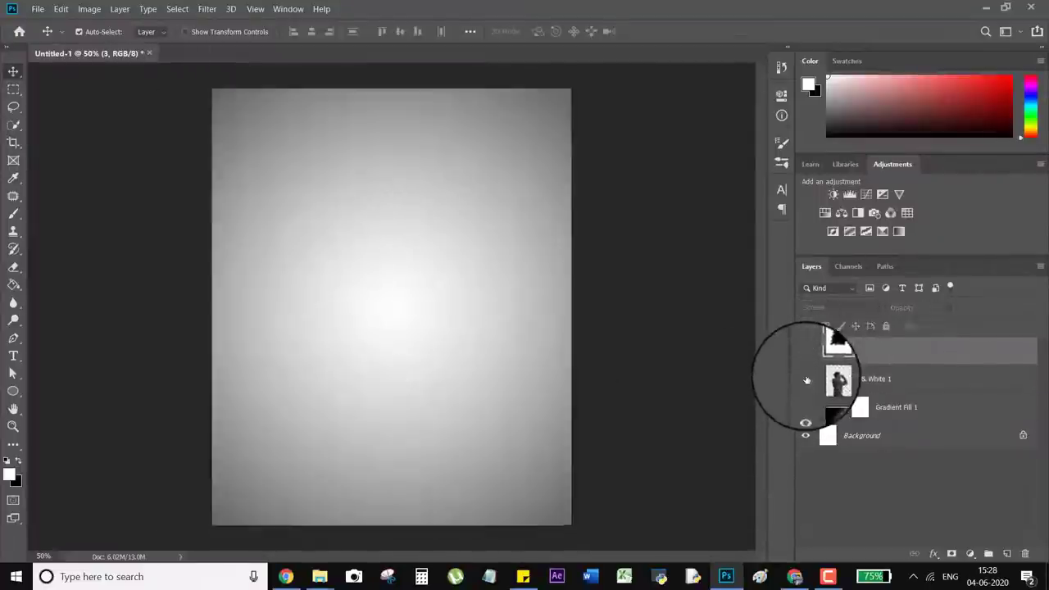
pyautogui.click(806, 379)
pyautogui.hotkey('alt', '[')
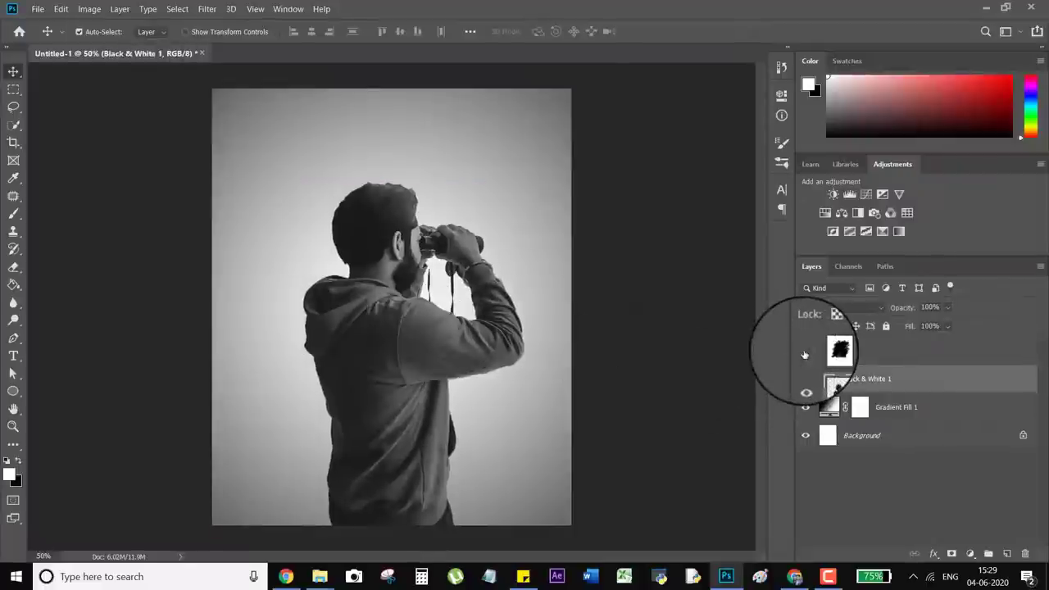
pyautogui.click(805, 351)
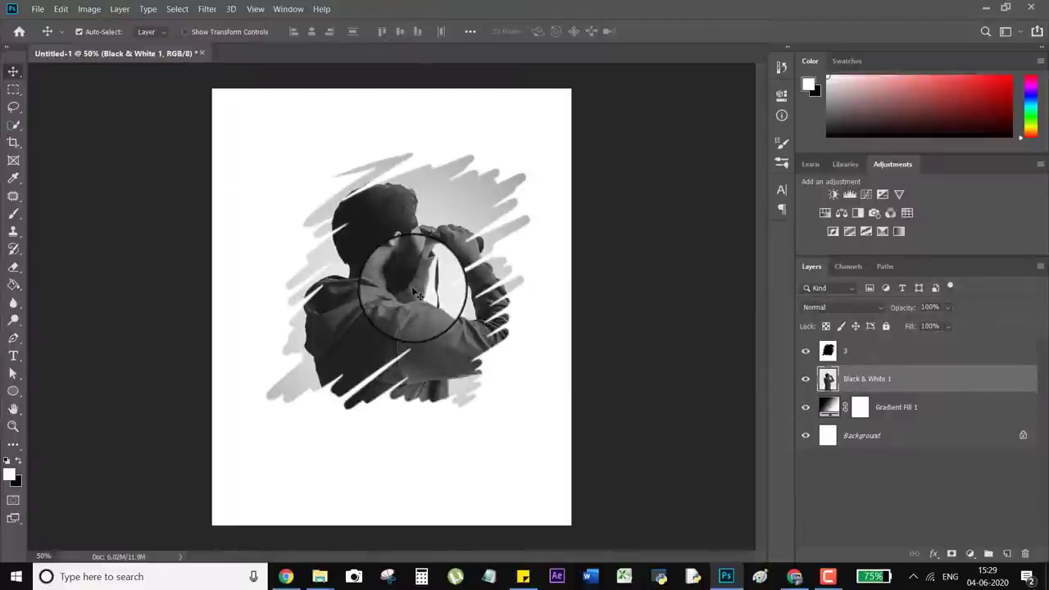
pyautogui.moveTo(415, 296); pyautogui.dragTo(416, 305)
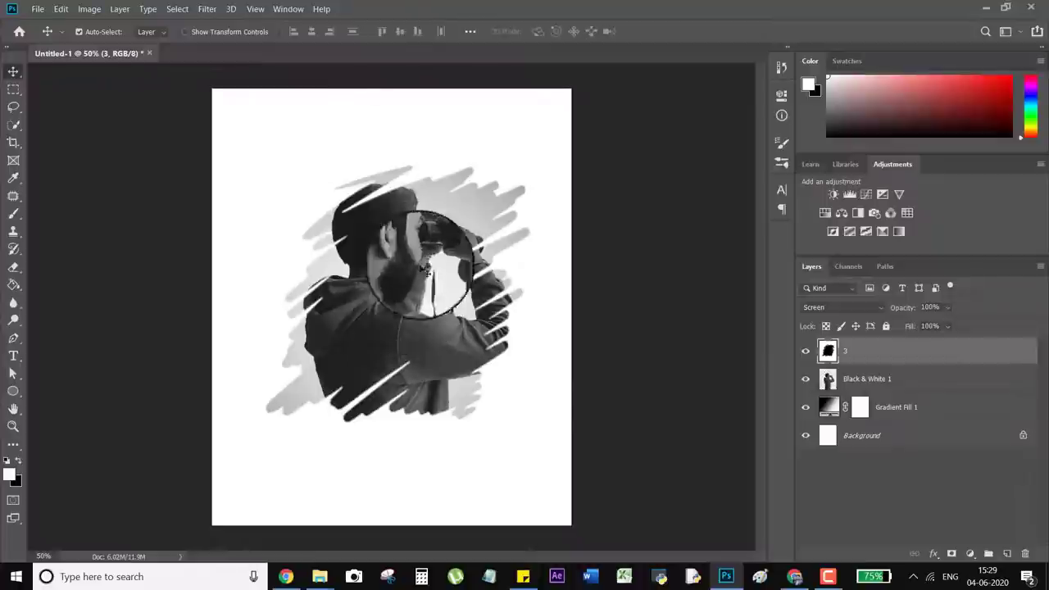
# - Free-transform layer 3 to enlarge it slightly, with the document floated in a larger window
pyautogui.hotkey('ctrl', 't')
pyautogui.moveTo(571, 537)
pyautogui.mouseDown()
pyautogui.moveTo(578, 525)
pyautogui.moveTo(583, 553)
pyautogui.mouseUp()
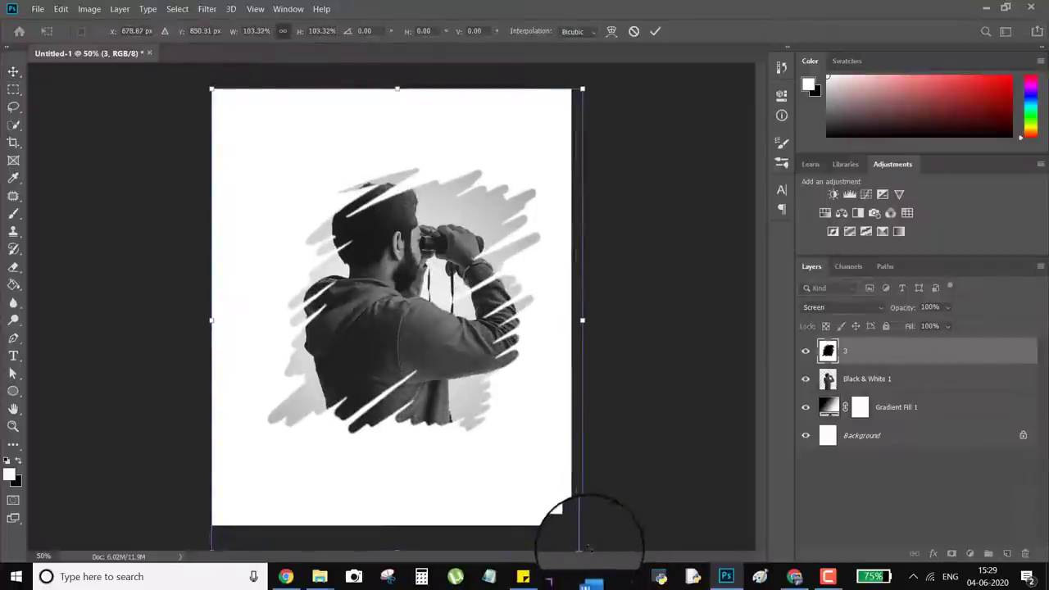
pyautogui.moveTo(472, 506)
pyautogui.mouseDown()
pyautogui.moveTo(445, 491)
pyautogui.moveTo(457, 493)
pyautogui.mouseUp()
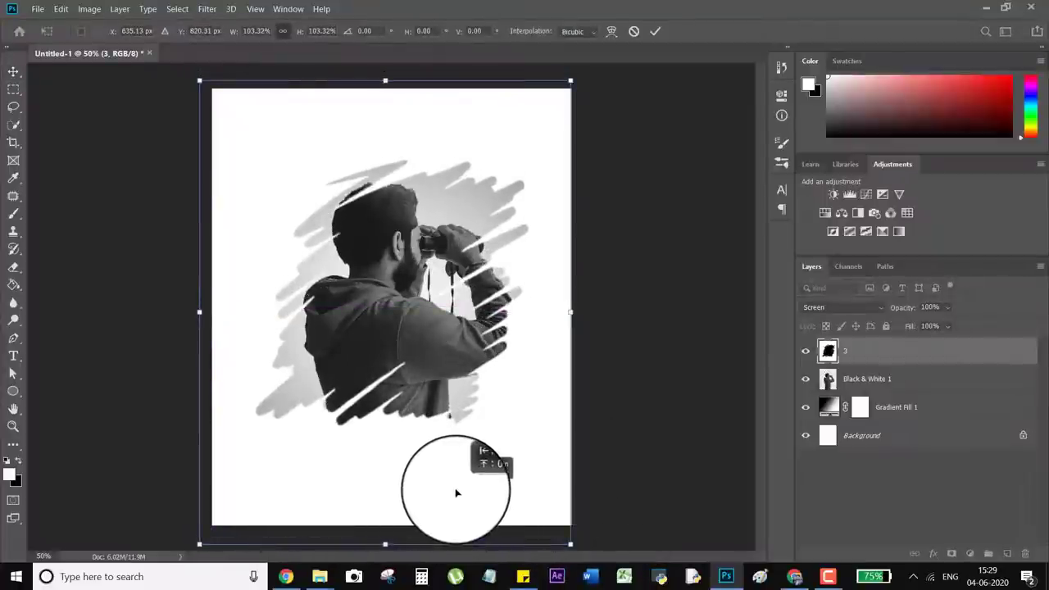
pyautogui.moveTo(673, 49); pyautogui.dragTo(674, 109)
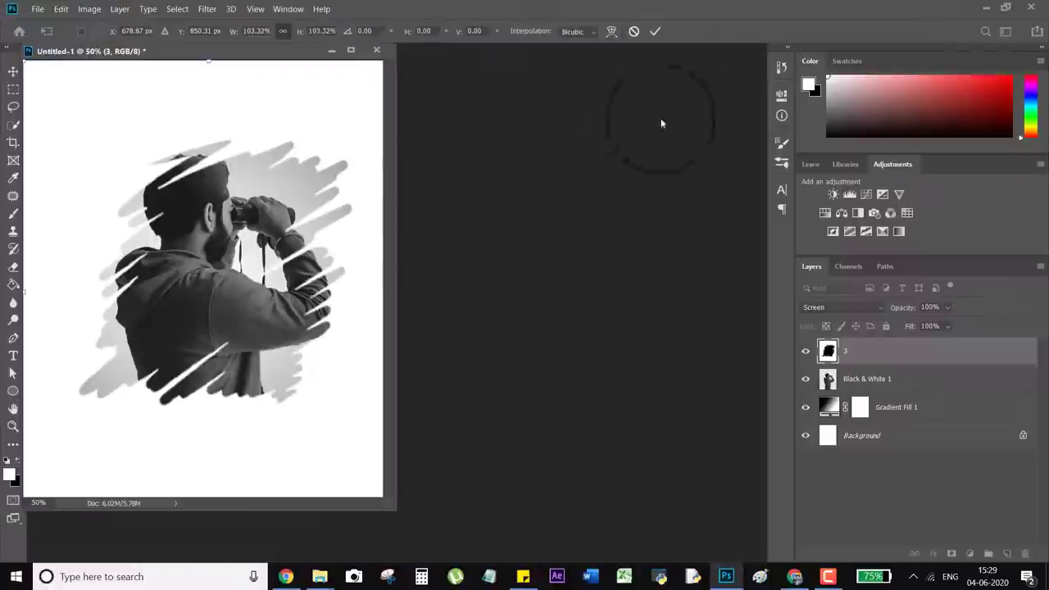
pyautogui.moveTo(395, 177); pyautogui.dragTo(755, 182)
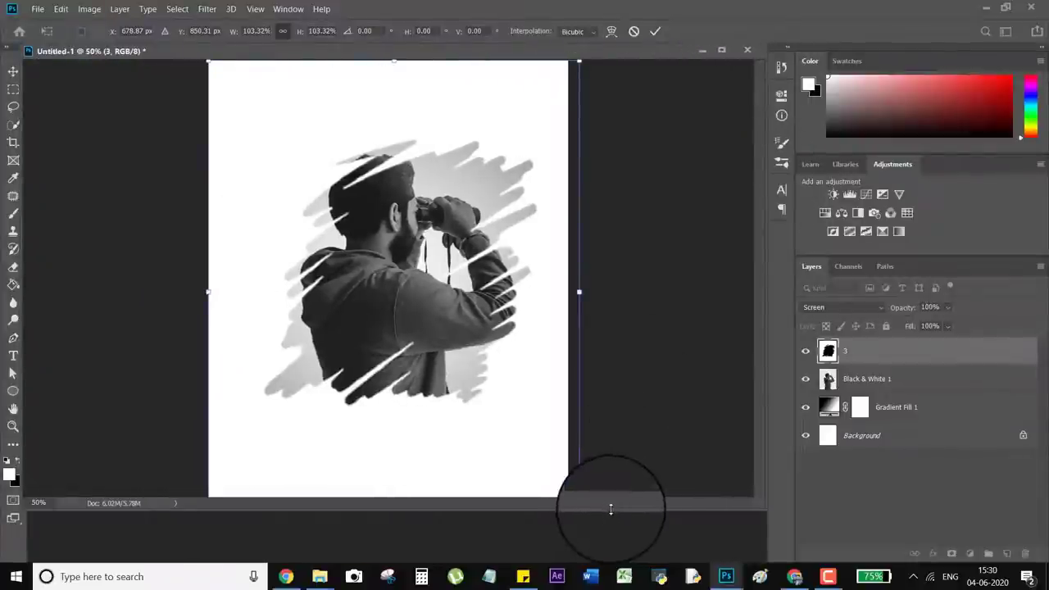
pyautogui.moveTo(609, 503); pyautogui.dragTo(628, 562)
# - Scale layer 3 to about 105%, centre it, commit, and add a new empty layer
pyautogui.moveTo(449, 370); pyautogui.dragTo(430, 363)
pyautogui.moveTo(559, 555); pyautogui.dragTo(566, 560)
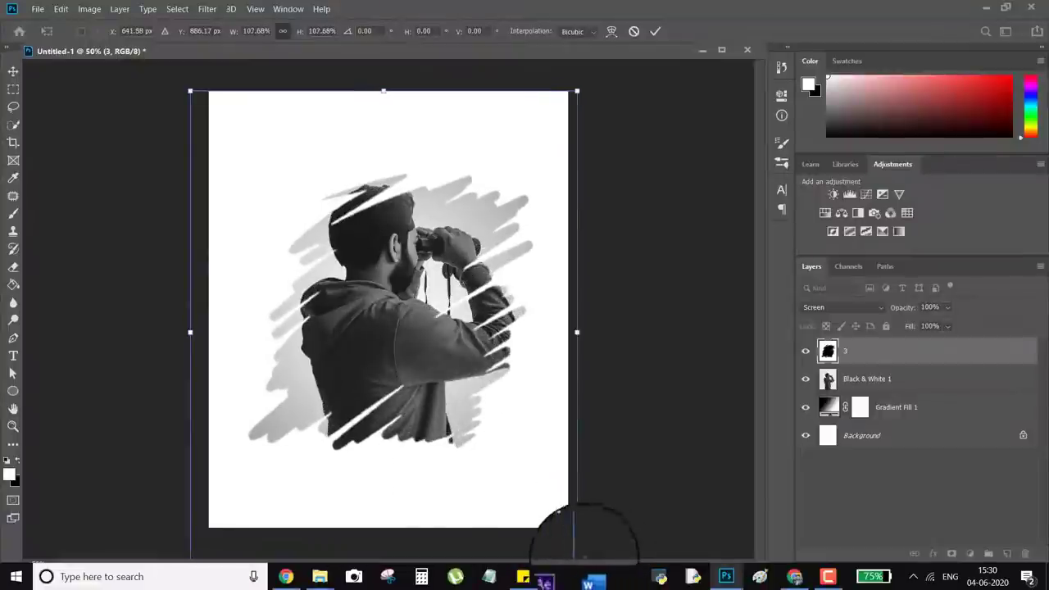
pyautogui.moveTo(457, 463); pyautogui.dragTo(448, 466)
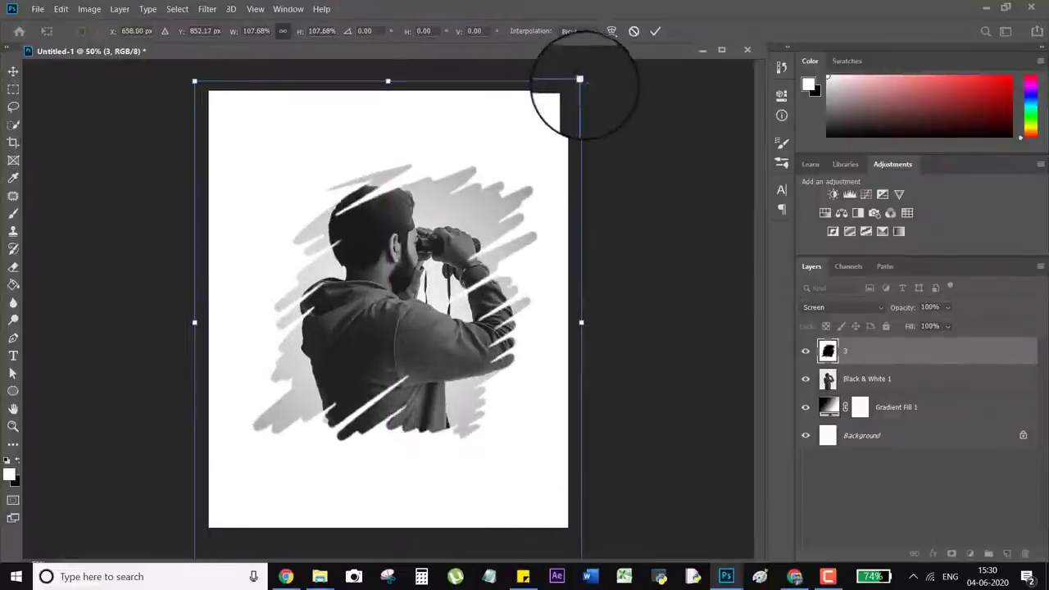
pyautogui.moveTo(581, 81); pyautogui.dragTo(572, 93)
pyautogui.moveTo(486, 230); pyautogui.dragTo(489, 210)
pyautogui.click(656, 31)
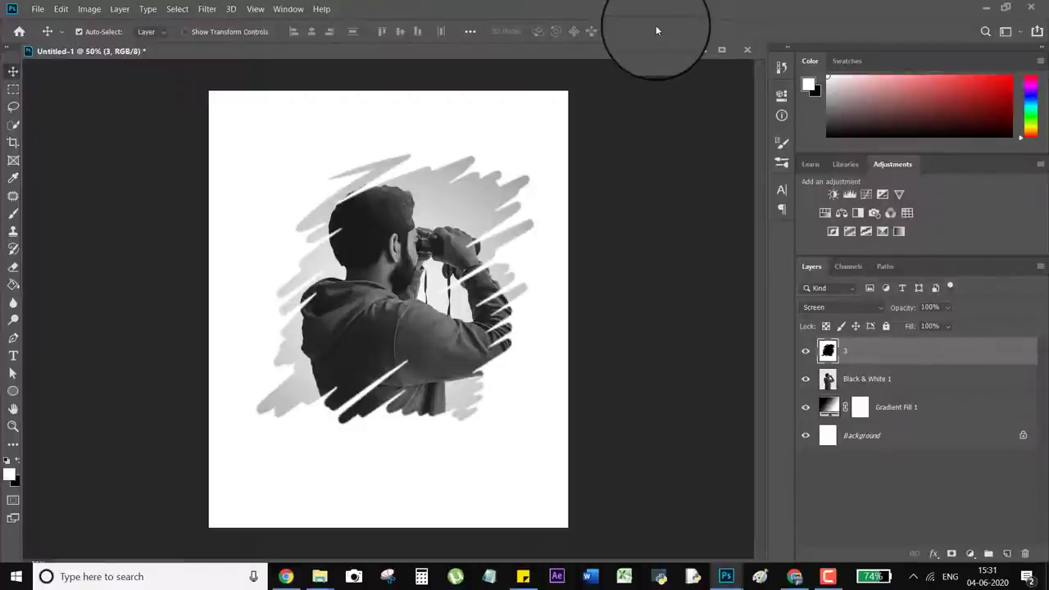
pyautogui.click(1007, 554)
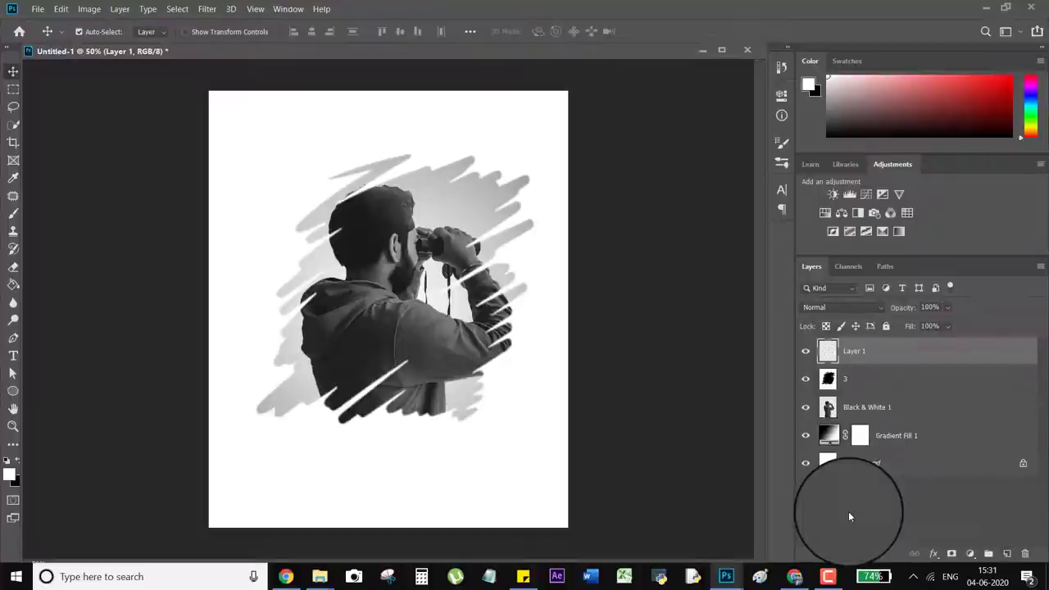
# - Select the Brush tool and browse the brush presets
pyautogui.click(14, 216)
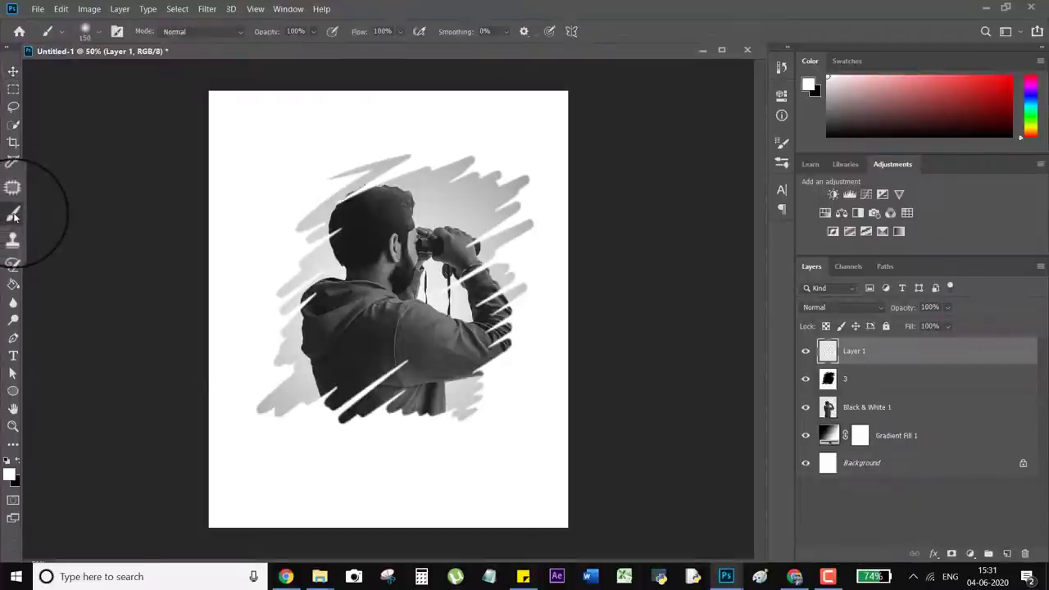
pyautogui.click(98, 34)
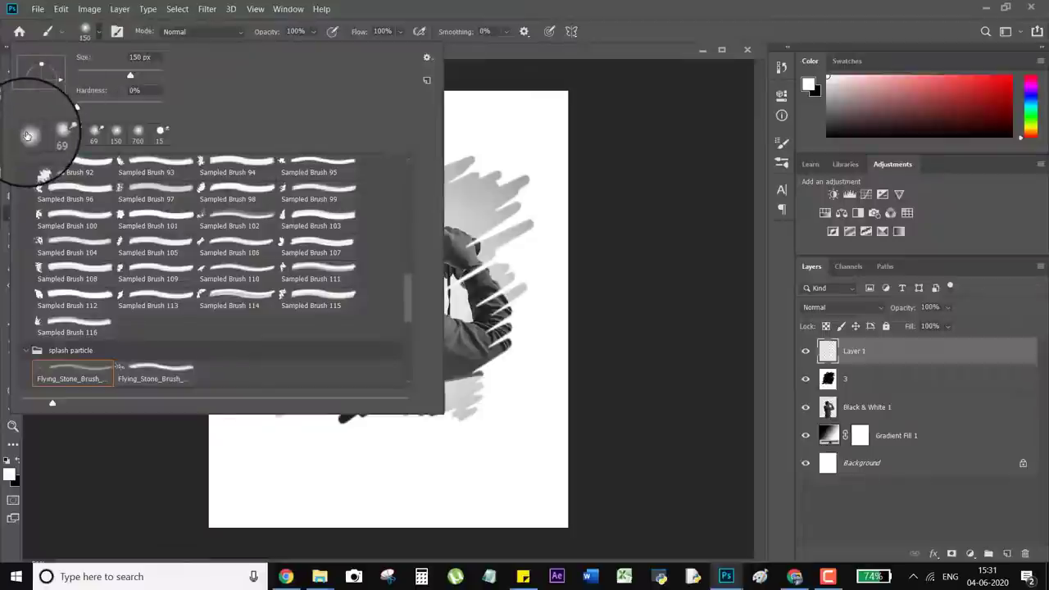
pyautogui.click(35, 131)
pyautogui.click(623, 34)
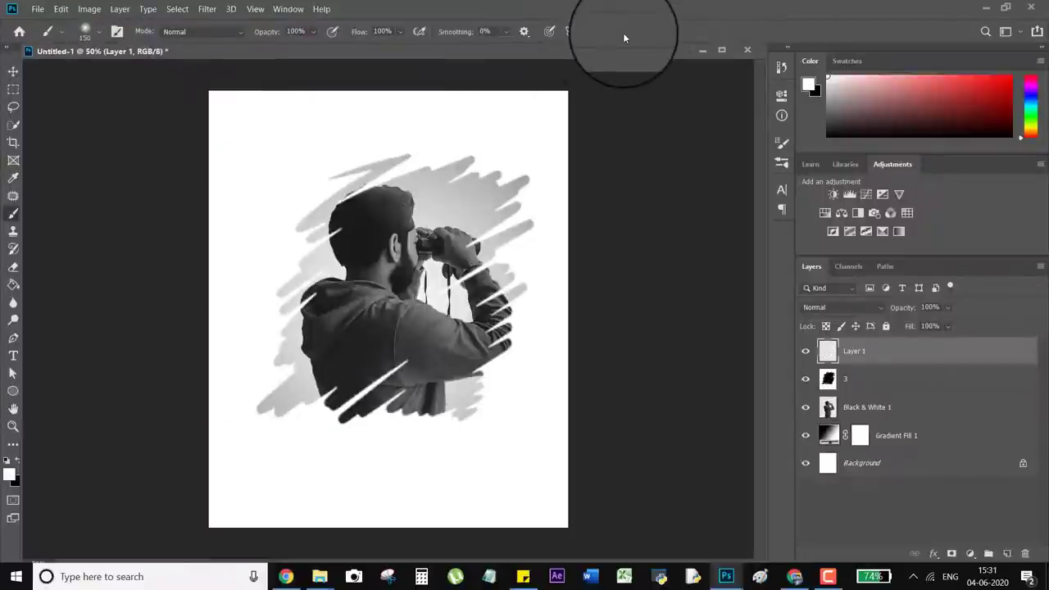
# - Set the foreground colour to #c708d8 and paint a magenta band down the figure's left
pyautogui.click(10, 474)
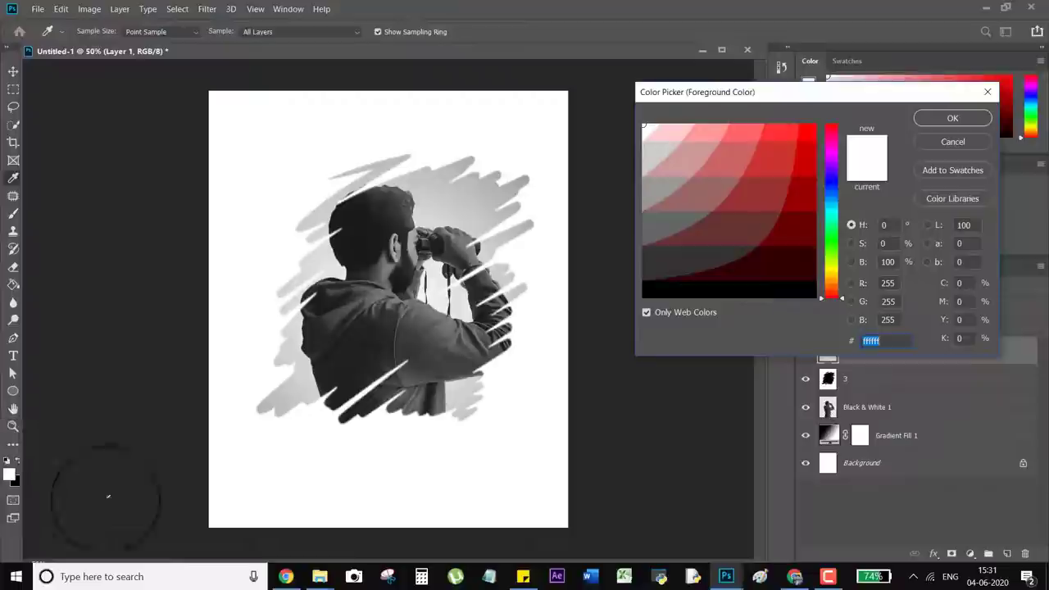
pyautogui.write('c708d8')
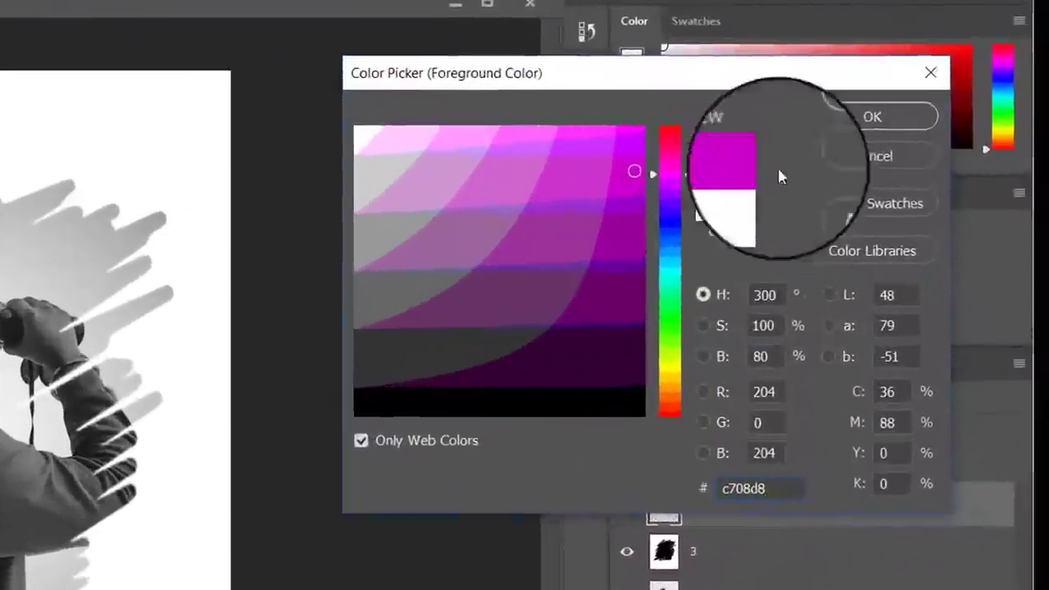
pyautogui.press('Return')
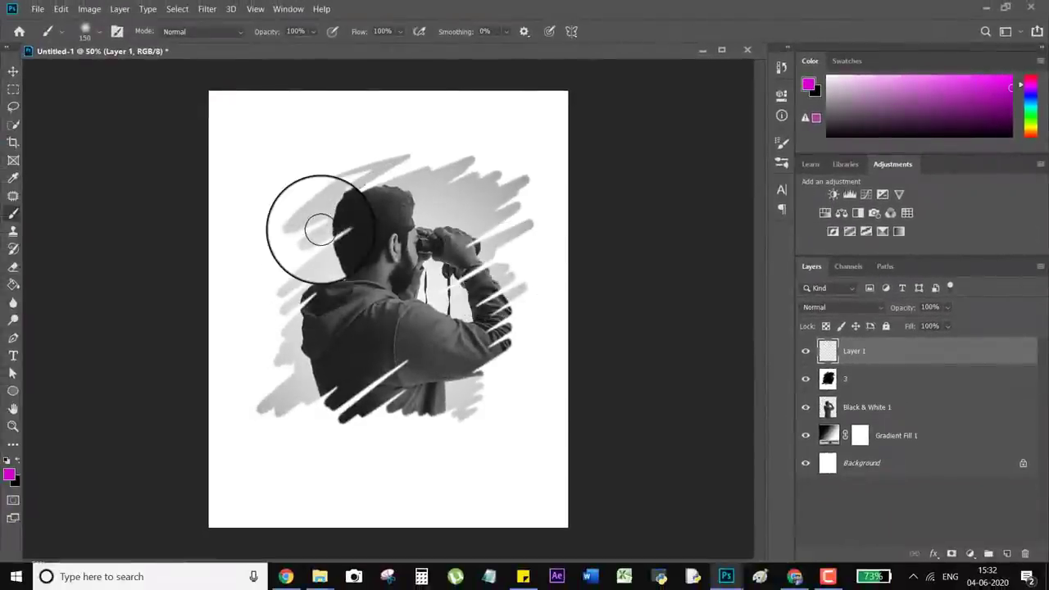
pyautogui.moveTo(309, 193); pyautogui.dragTo(368, 270)
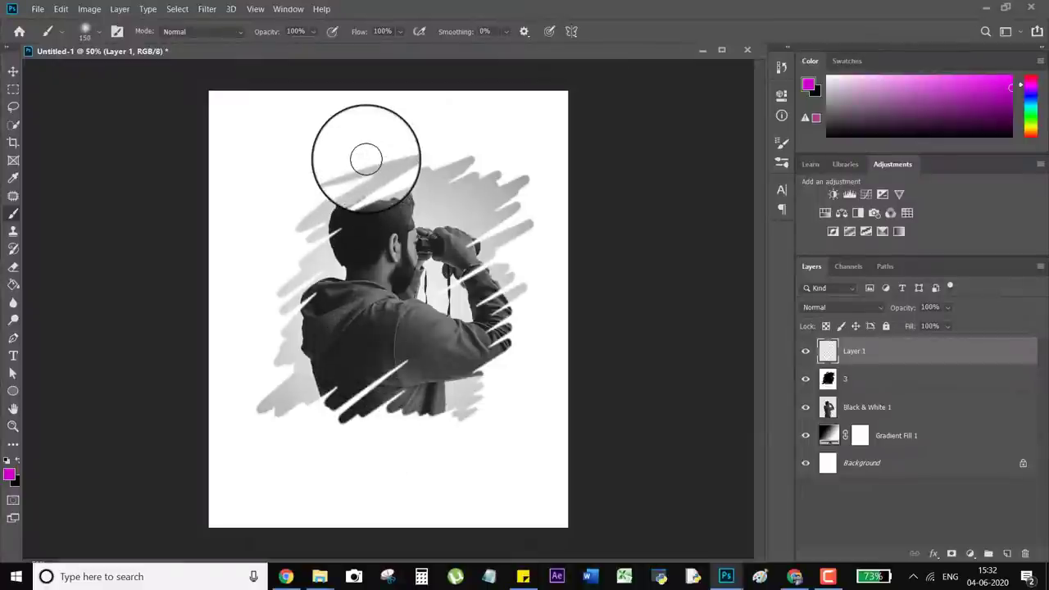
pyautogui.moveTo(364, 146)
pyautogui.mouseDown()
pyautogui.moveTo(376, 337)
pyautogui.moveTo(363, 429)
pyautogui.moveTo(329, 376)
pyautogui.moveTo(354, 399)
pyautogui.moveTo(340, 305)
pyautogui.moveTo(358, 330)
pyautogui.moveTo(336, 231)
pyautogui.moveTo(346, 175)
pyautogui.moveTo(365, 292)
pyautogui.moveTo(357, 322)
pyautogui.moveTo(332, 398)
pyautogui.moveTo(322, 352)
pyautogui.moveTo(278, 410)
pyautogui.moveTo(325, 327)
pyautogui.moveTo(324, 366)
pyautogui.moveTo(310, 319)
pyautogui.moveTo(321, 228)
pyautogui.moveTo(302, 277)
pyautogui.mouseUp()
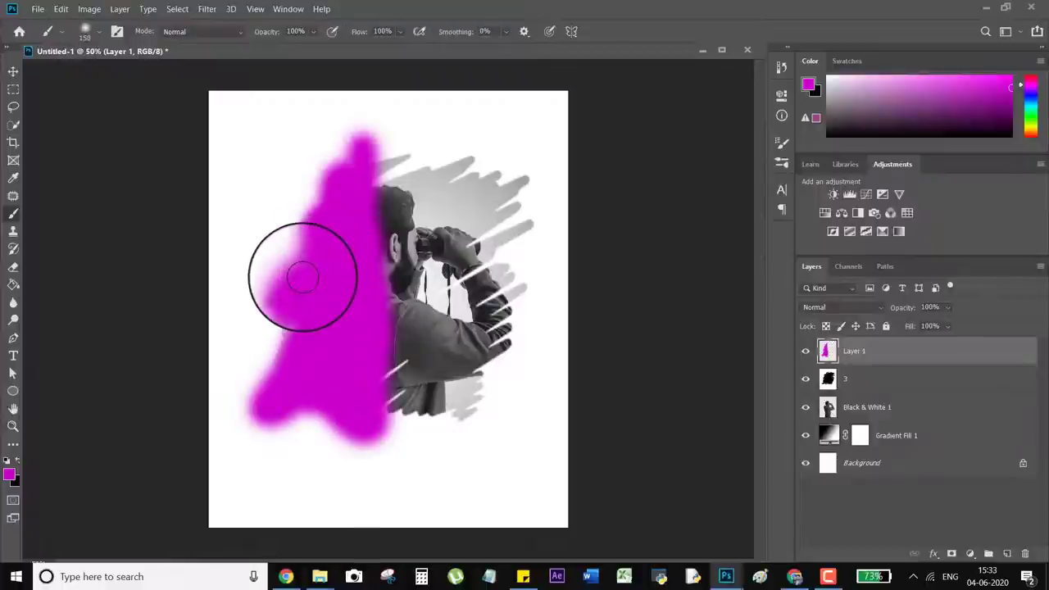
# - Set the background colour to purple #6a04dc in the Color Picker
pyautogui.click(16, 483)
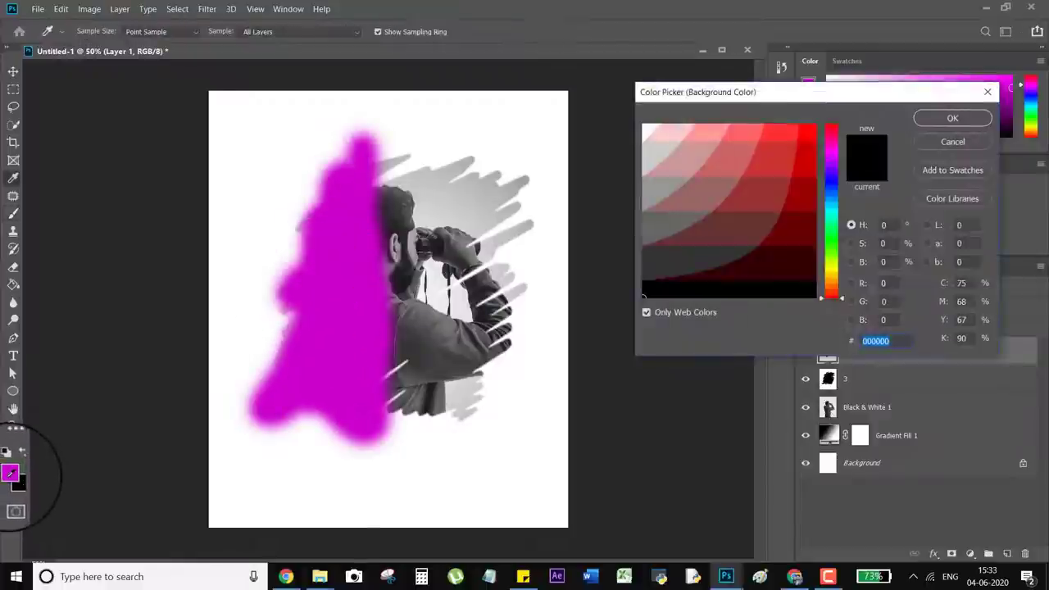
pyautogui.click(10, 473)
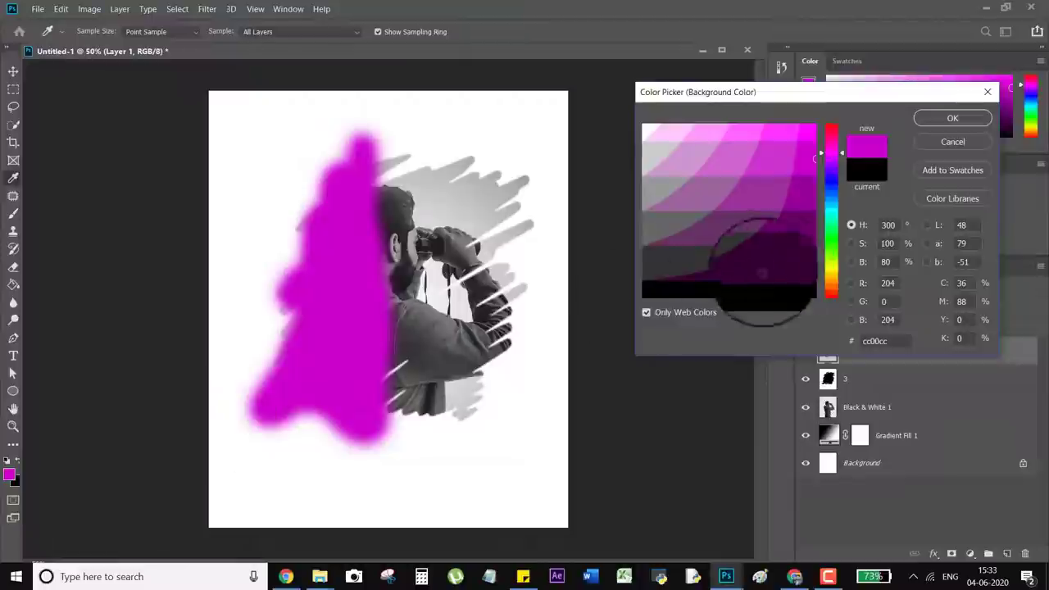
pyautogui.click(906, 342)
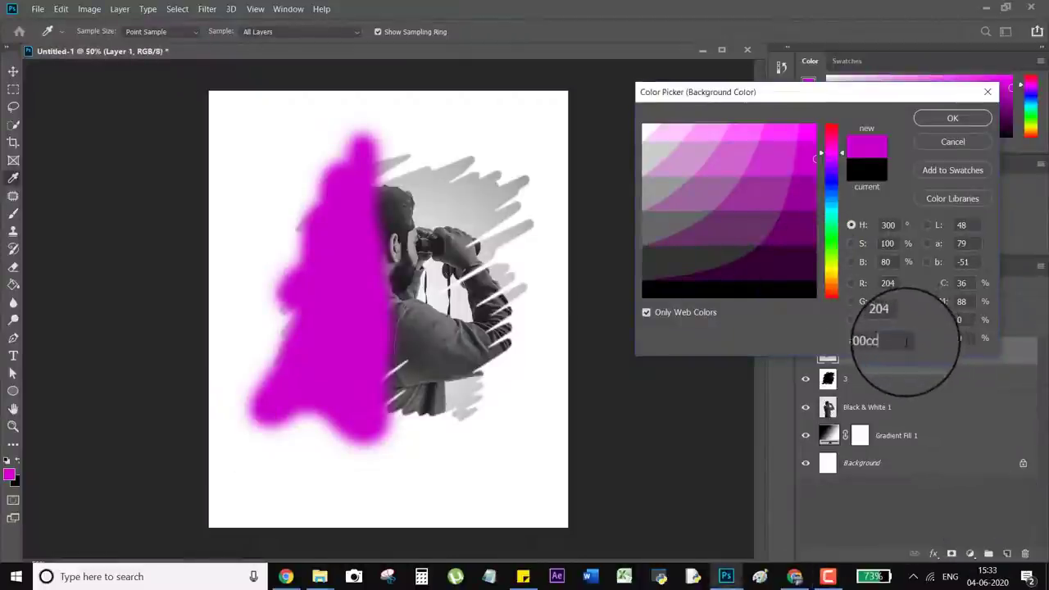
pyautogui.hotkey('ctrl', 'a')
pyautogui.write('006600')
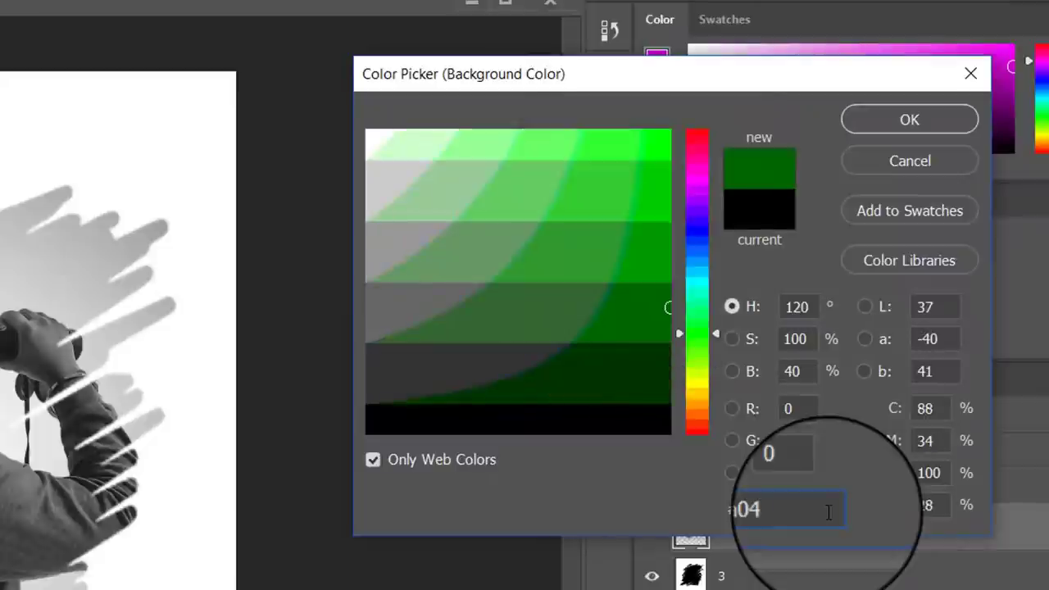
pyautogui.write('dc')
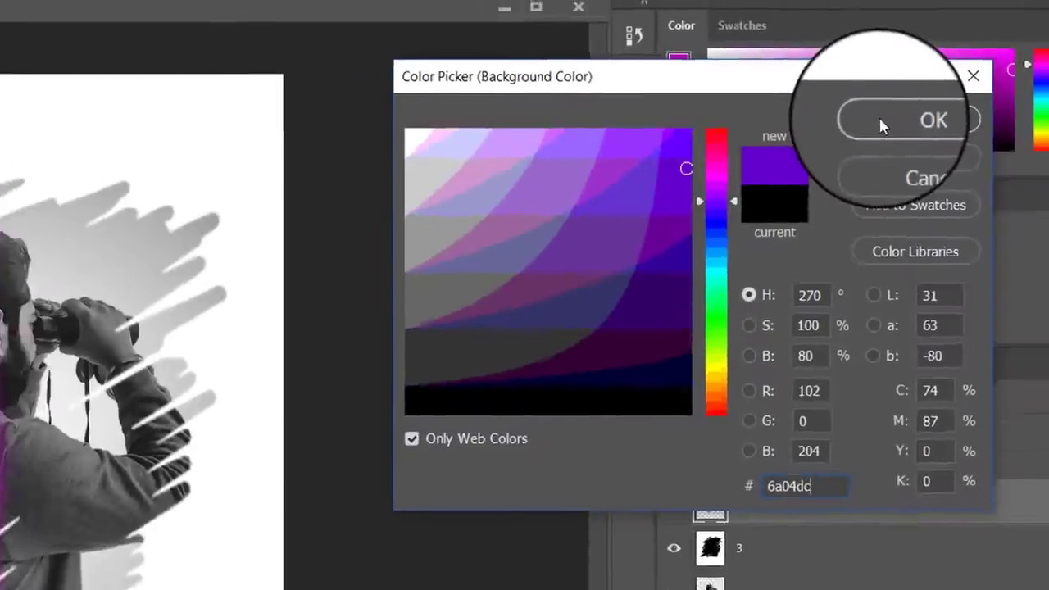
pyautogui.click(902, 120)
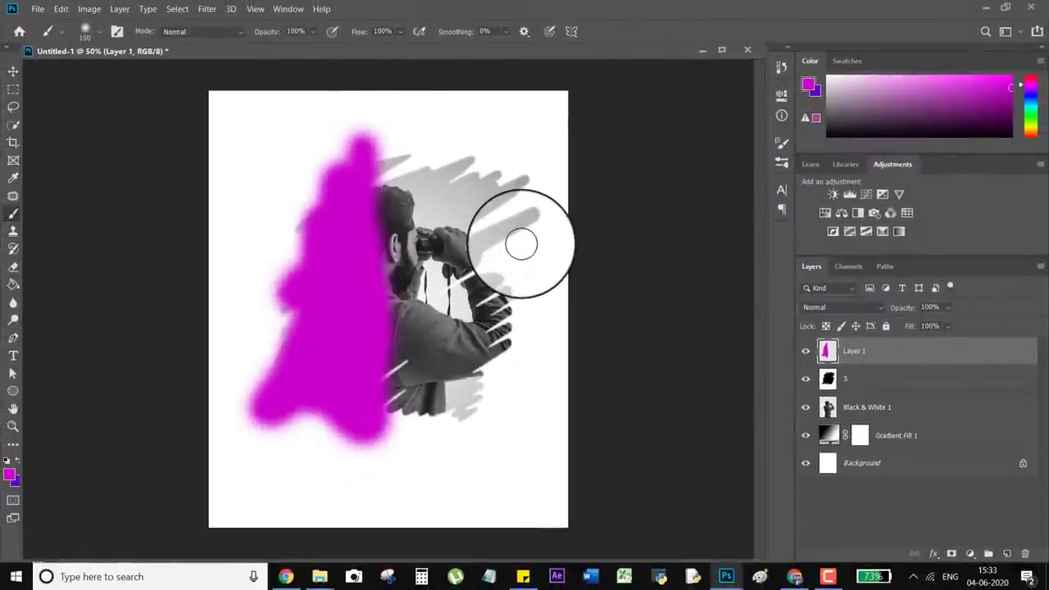
# - Swap colours and paint purple over the right side of the figure
pyautogui.click(18, 462)
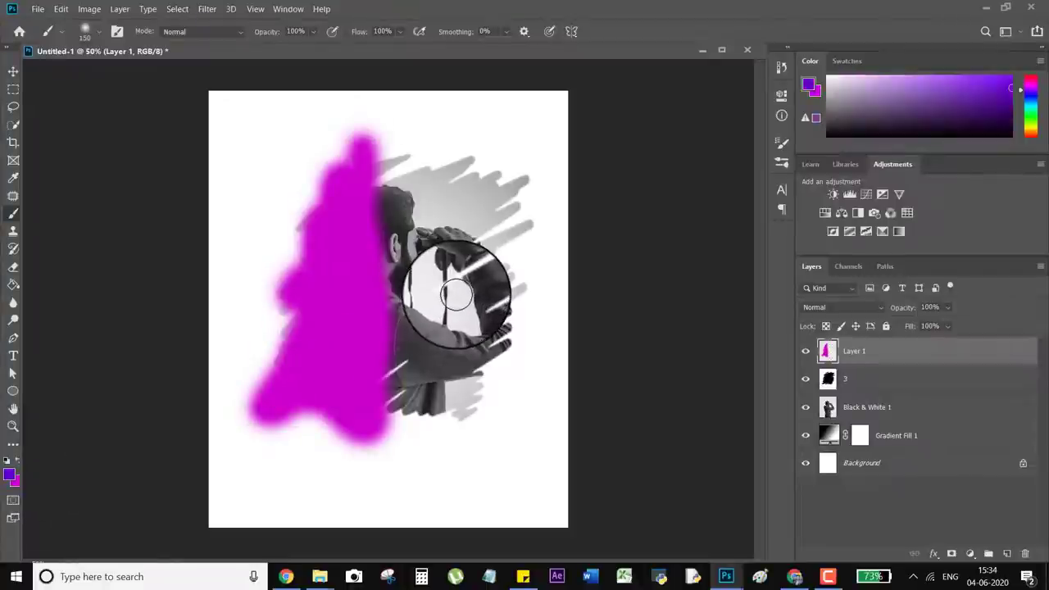
pyautogui.moveTo(457, 295)
pyautogui.mouseDown()
pyautogui.moveTo(429, 396)
pyautogui.moveTo(415, 394)
pyautogui.moveTo(407, 354)
pyautogui.moveTo(402, 424)
pyautogui.moveTo(394, 366)
pyautogui.moveTo(408, 227)
pyautogui.moveTo(393, 187)
pyautogui.moveTo(470, 217)
pyautogui.moveTo(484, 170)
pyautogui.moveTo(524, 225)
pyautogui.moveTo(434, 235)
pyautogui.moveTo(428, 303)
pyautogui.moveTo(429, 195)
pyautogui.moveTo(419, 201)
pyautogui.moveTo(465, 360)
pyautogui.moveTo(502, 302)
pyautogui.moveTo(463, 260)
pyautogui.moveTo(517, 329)
pyautogui.moveTo(449, 418)
pyautogui.mouseUp()
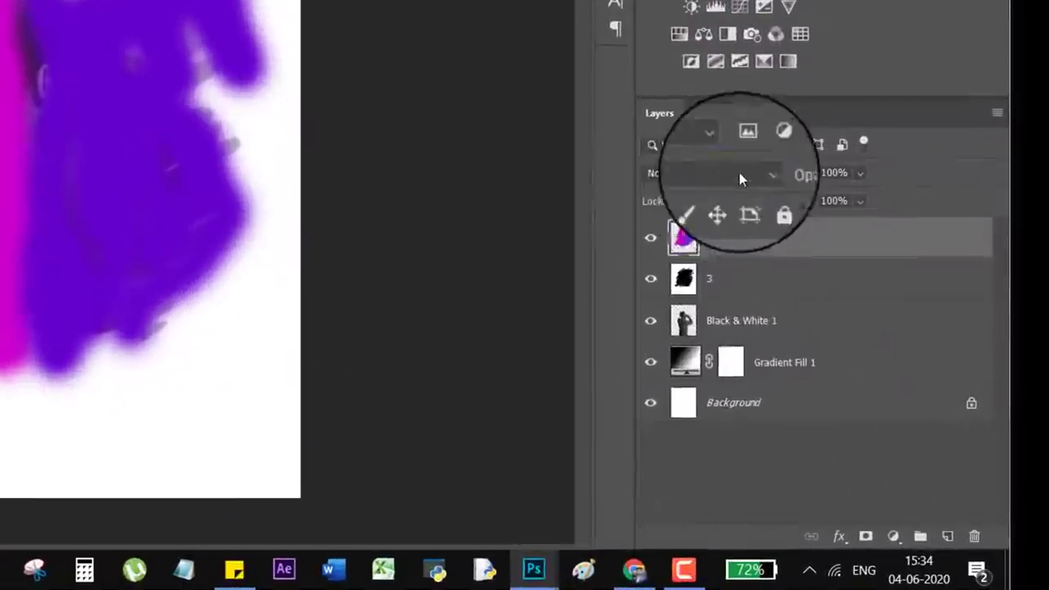
pyautogui.click(865, 308)
# - Blend Layer 1 as Overlay and set its fill to 60% after trying 70% and 50%
pyautogui.click(836, 383)
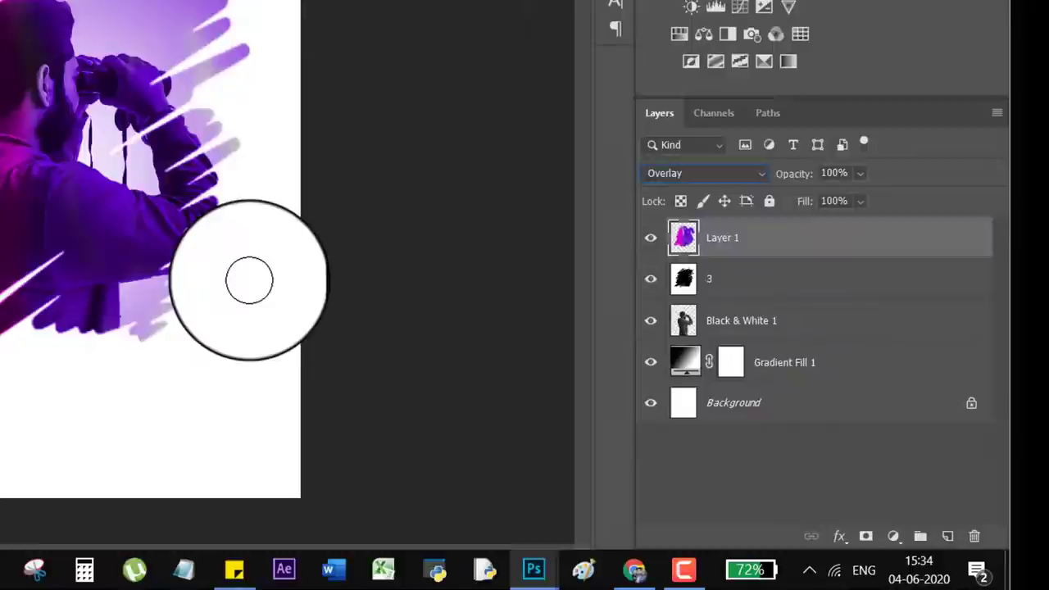
pyautogui.click(828, 201)
pyautogui.write('70')
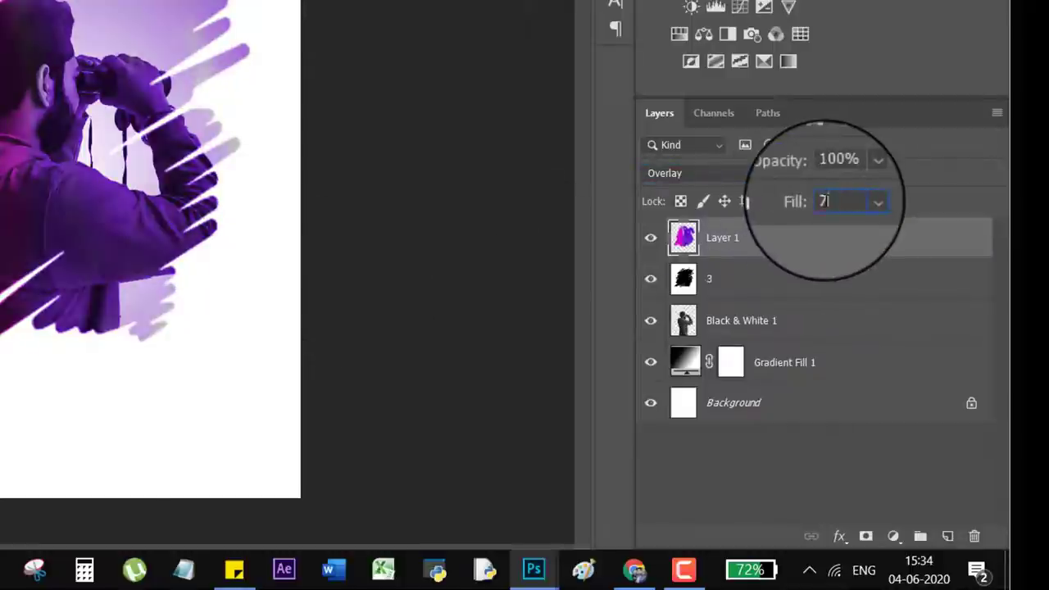
pyautogui.press('BackSpace')
pyautogui.write('50')
pyautogui.press('BackSpace')
pyautogui.press('BackSpace')
pyautogui.write('60')
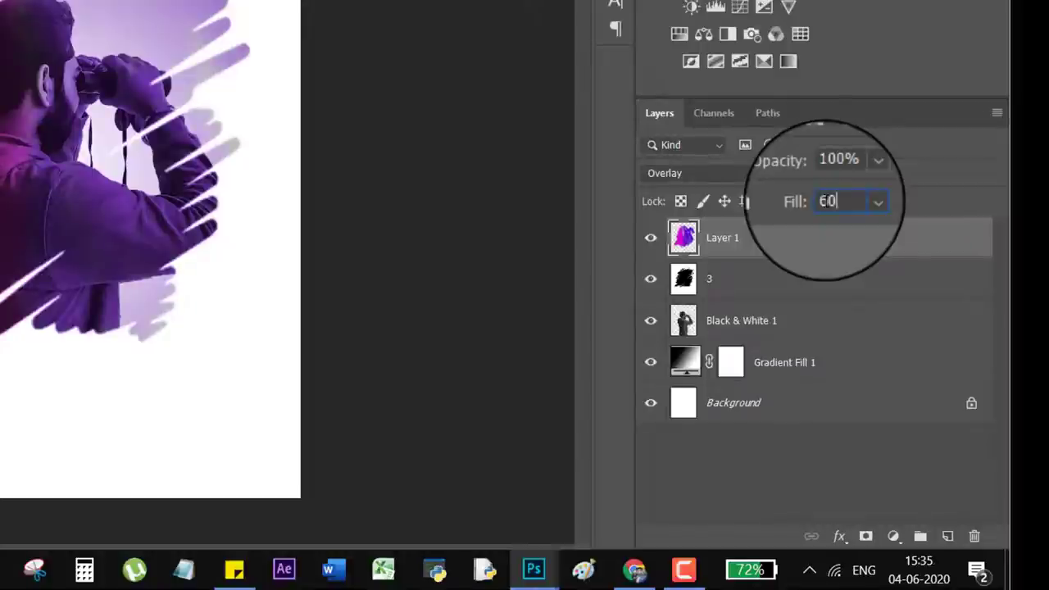
pyautogui.press('BackSpace')
pyautogui.press('BackSpace')
pyautogui.write('70')
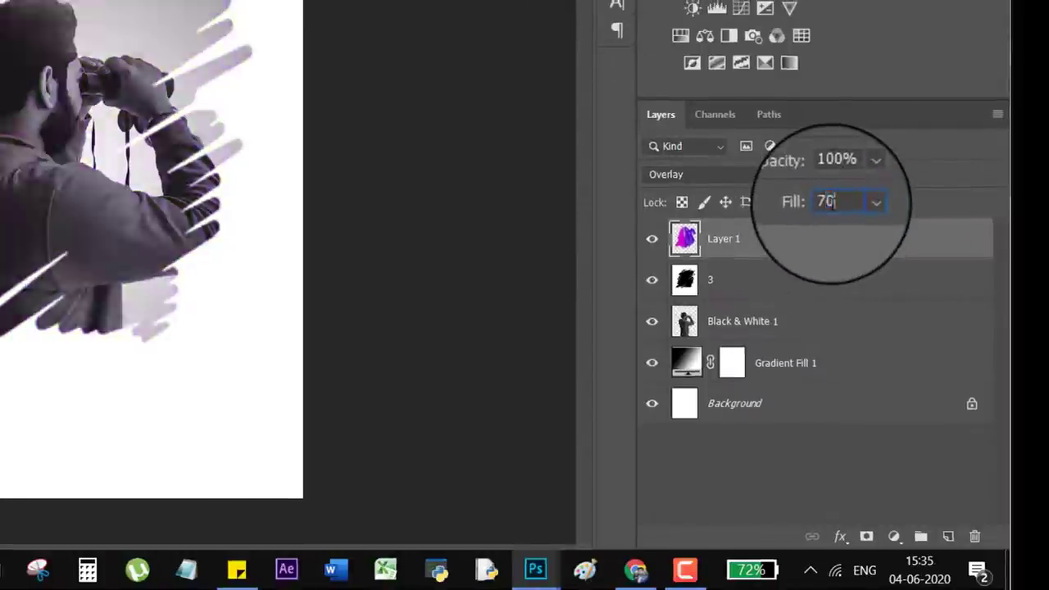
pyautogui.press('BackSpace')
pyautogui.press('BackSpace')
pyautogui.write('1')
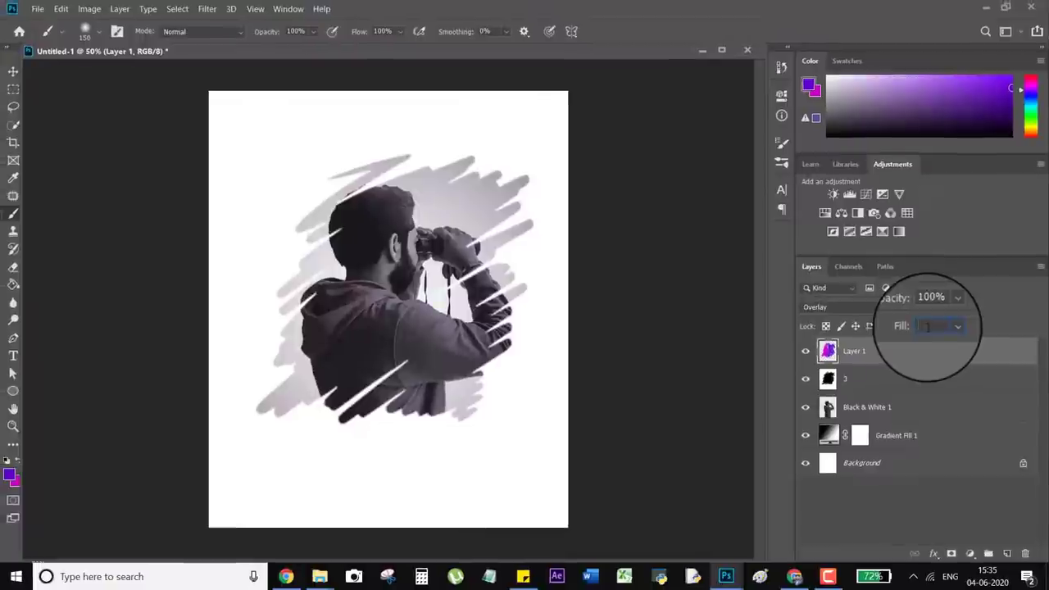
pyautogui.press('BackSpace')
pyautogui.write('60')
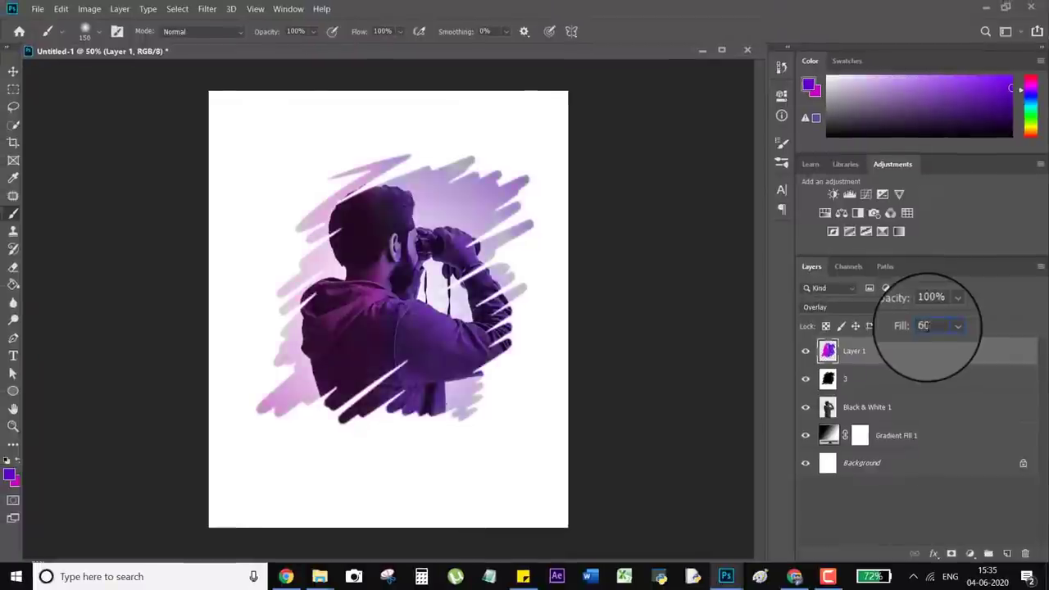
# - Place the 'name signature' image from the Desktop as an embedded layer
pyautogui.click(38, 9)
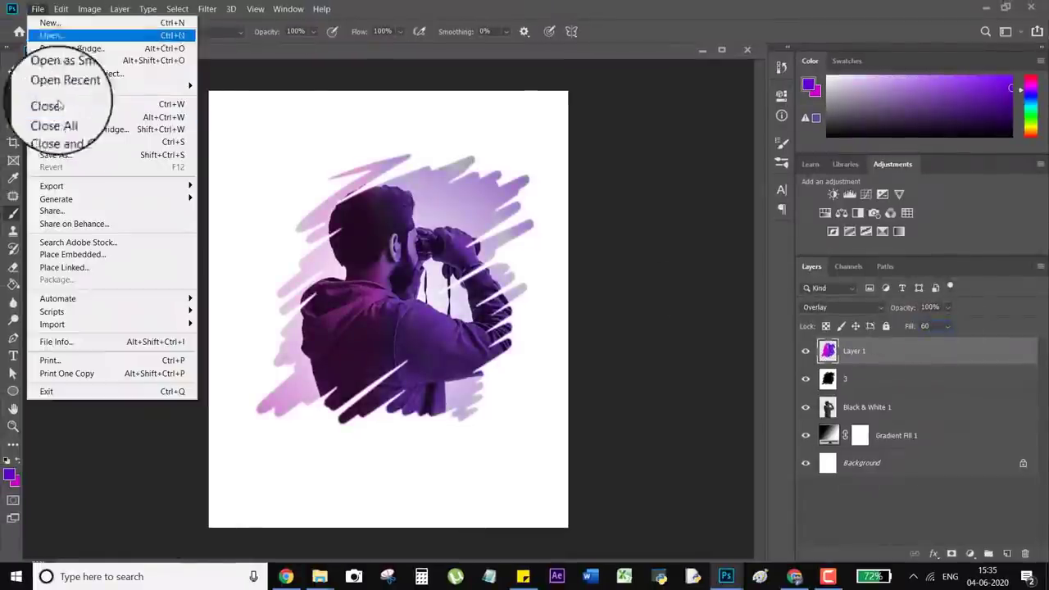
pyautogui.click(82, 254)
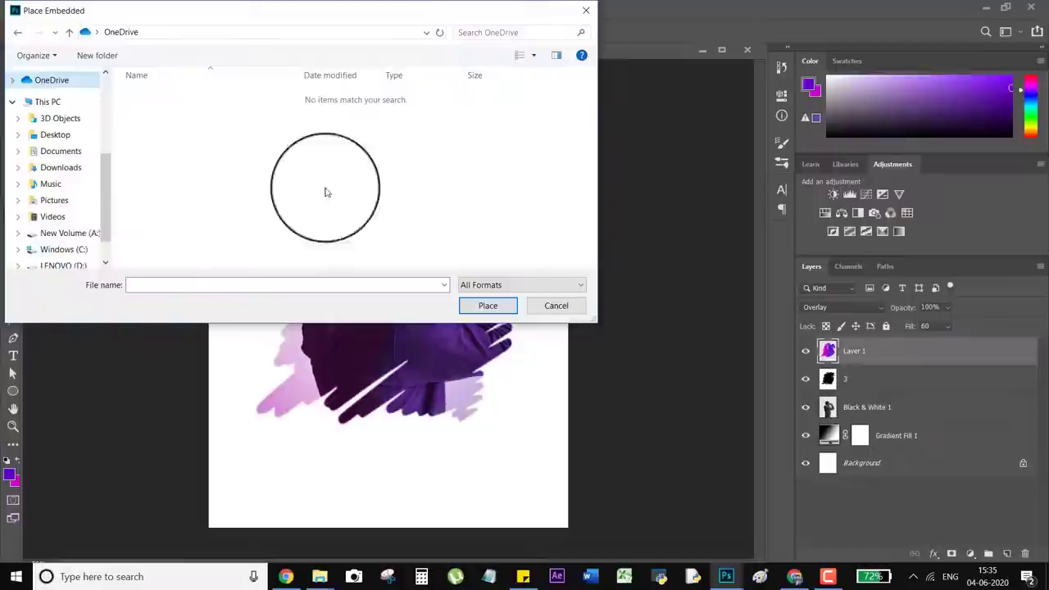
pyautogui.click(74, 265)
pyautogui.doubleClick(489, 107)
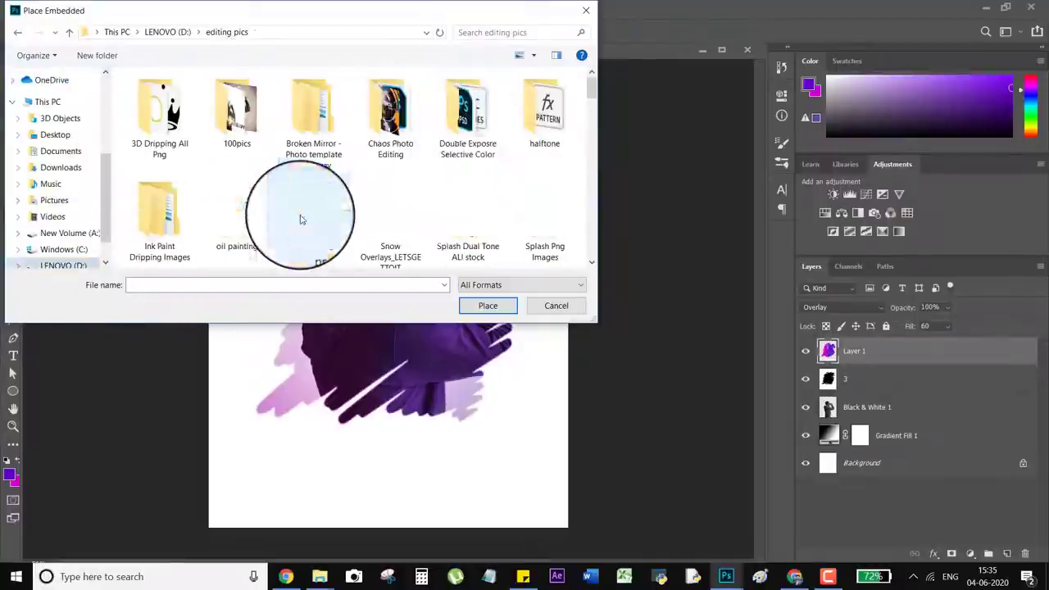
pyautogui.doubleClick(466, 215)
pyautogui.click(53, 135)
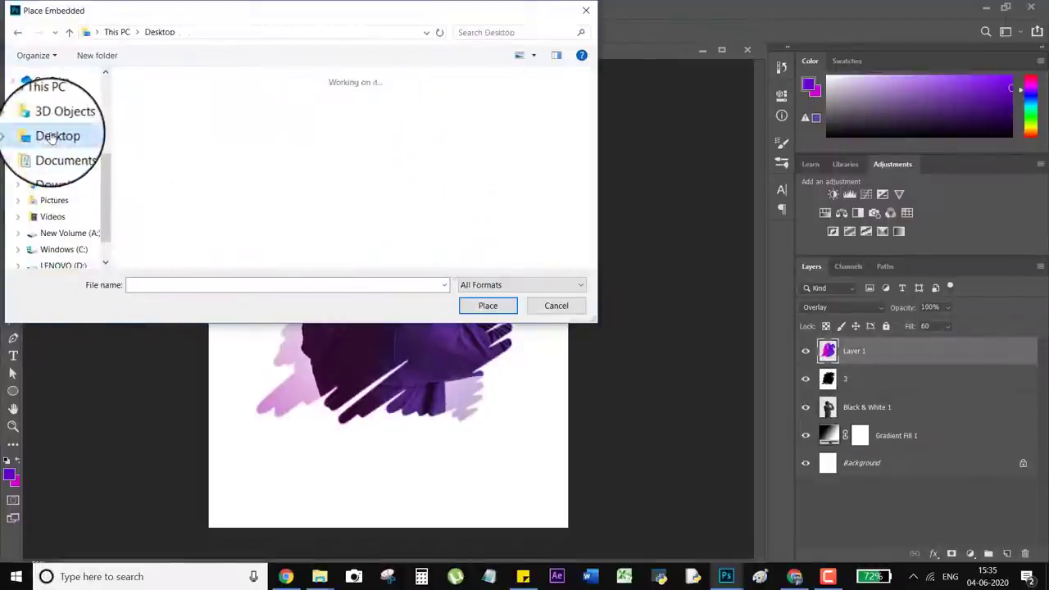
pyautogui.scroll(-5, 284, 156)
pyautogui.click(164, 107)
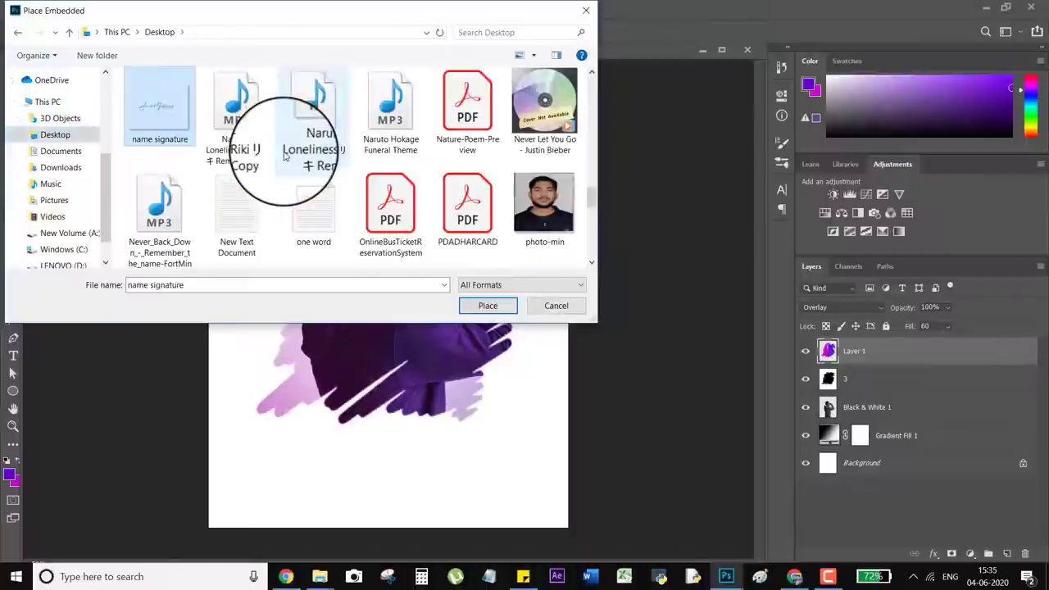
pyautogui.click(488, 305)
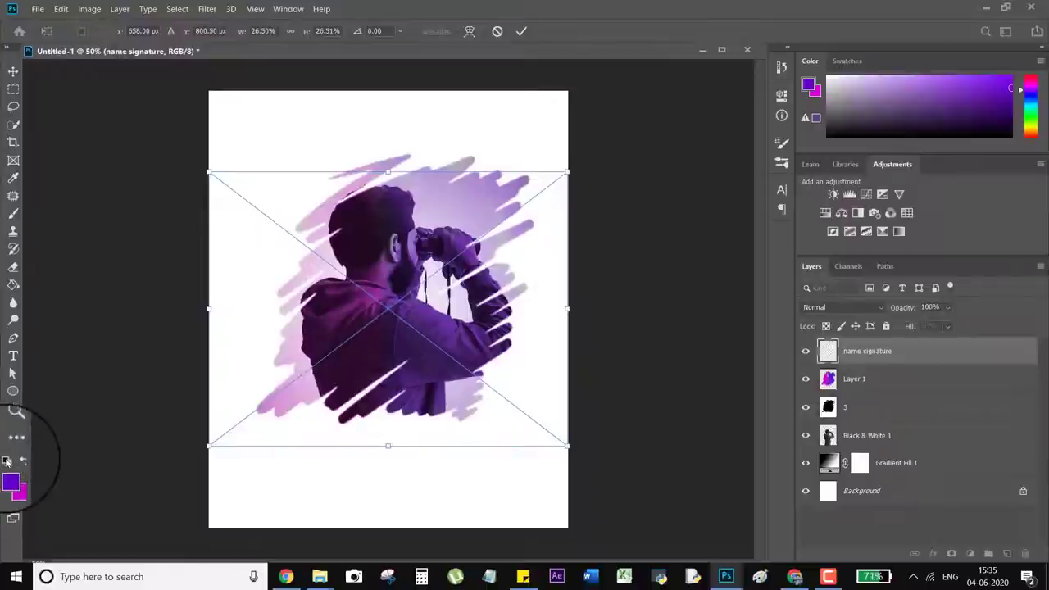
# - Shrink the signature to about 20% and set it, slightly tilted, under the figure's lower right
pyautogui.moveTo(392, 316)
pyautogui.mouseDown()
pyautogui.moveTo(379, 422)
pyautogui.moveTo(410, 464)
pyautogui.moveTo(451, 481)
pyautogui.mouseUp()
pyautogui.moveTo(627, 336); pyautogui.dragTo(539, 423)
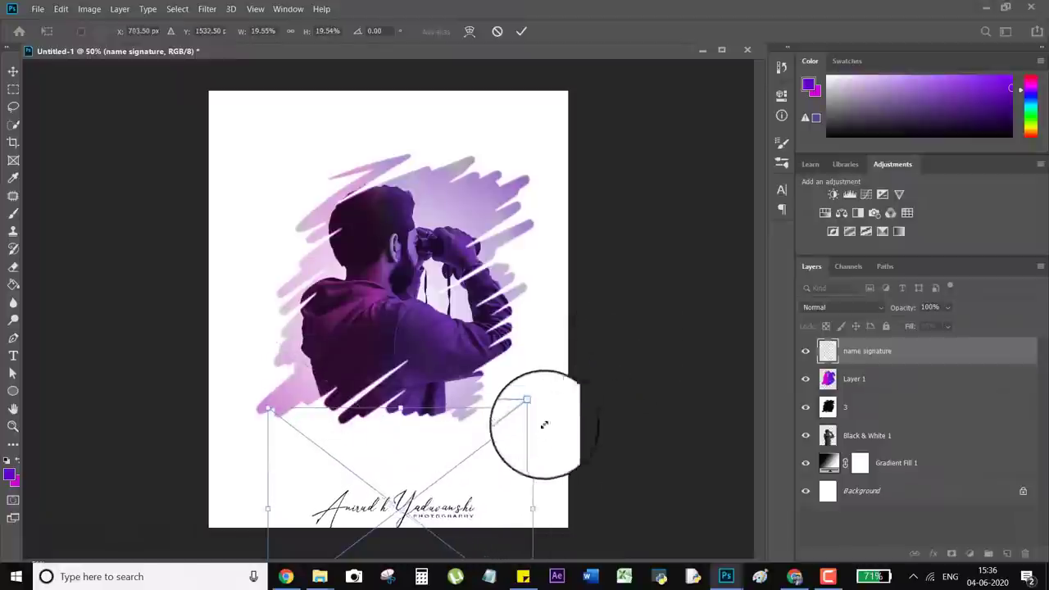
pyautogui.moveTo(374, 440); pyautogui.dragTo(557, 445)
pyautogui.moveTo(501, 492); pyautogui.dragTo(497, 417)
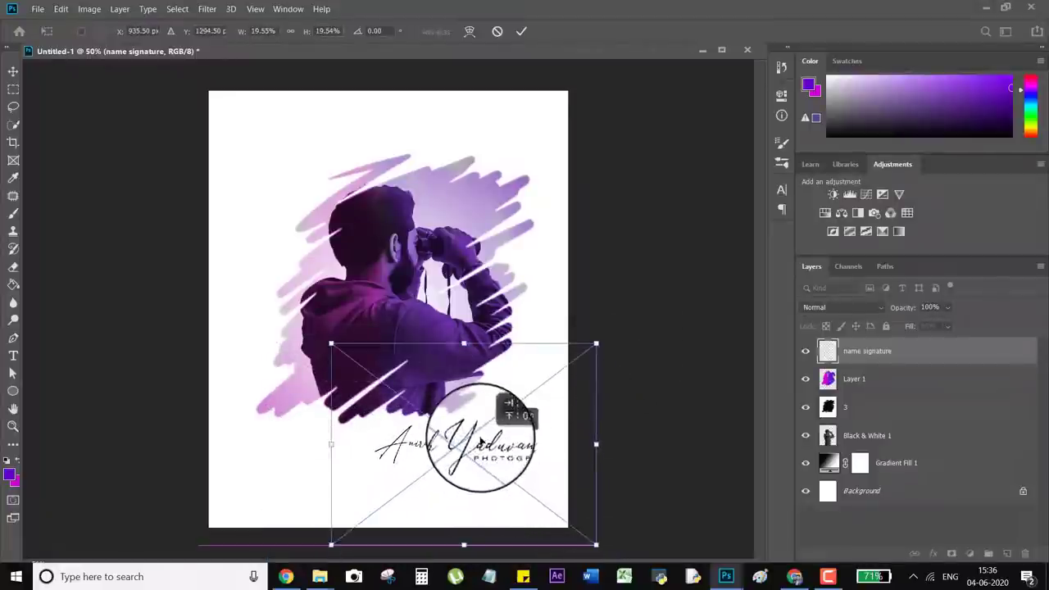
pyautogui.moveTo(593, 351); pyautogui.dragTo(581, 318)
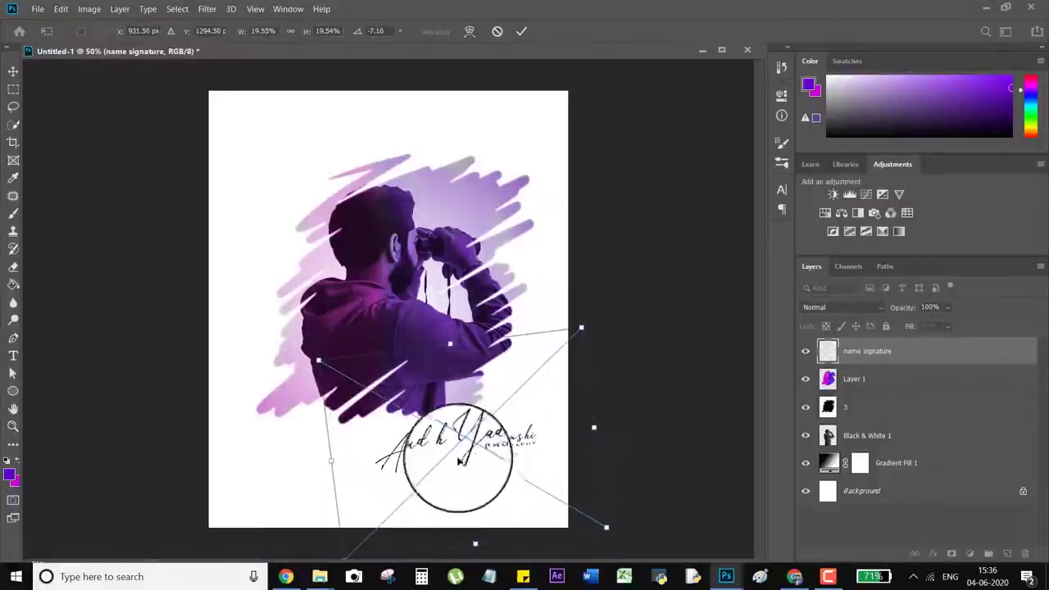
pyautogui.hotkey('ctrl', 'z')
pyautogui.moveTo(445, 457); pyautogui.dragTo(464, 426)
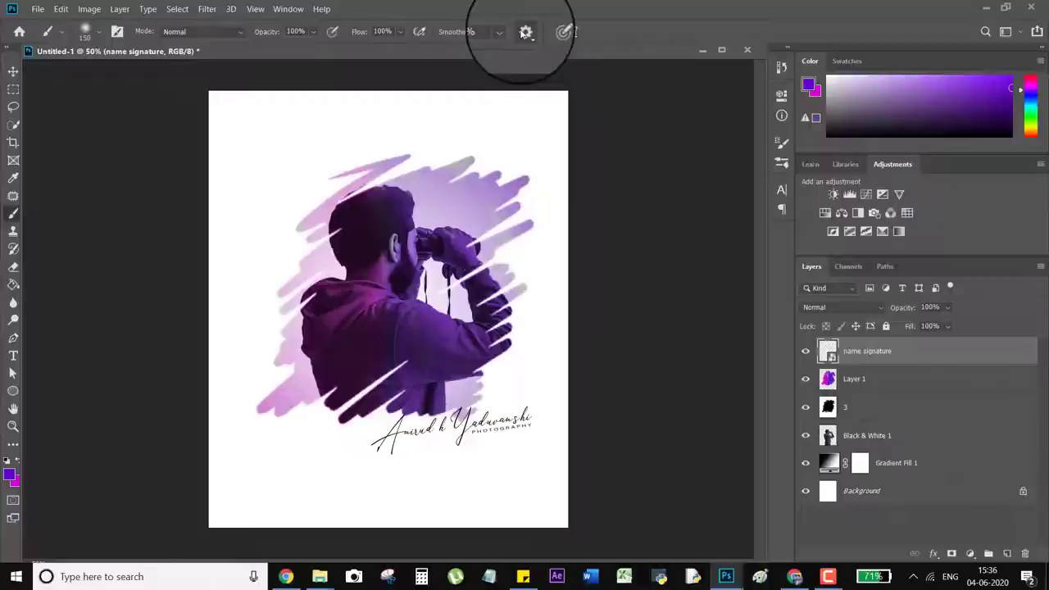
# - Dismiss the rasterize warning without rasterizing and switch to the Move tool
pyautogui.click(524, 404)
pyautogui.press('Escape')
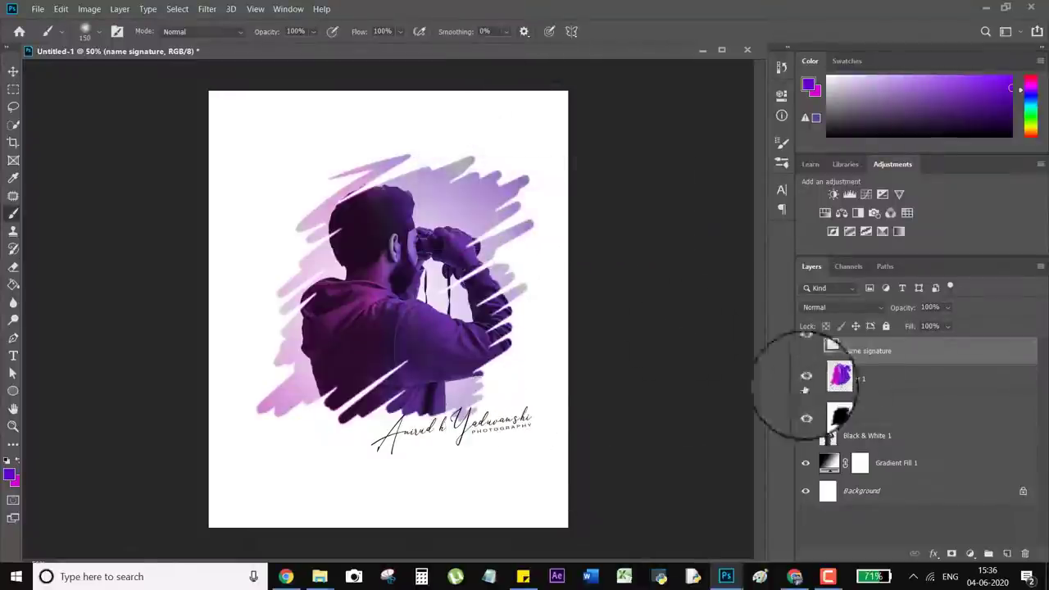
pyautogui.click(13, 71)
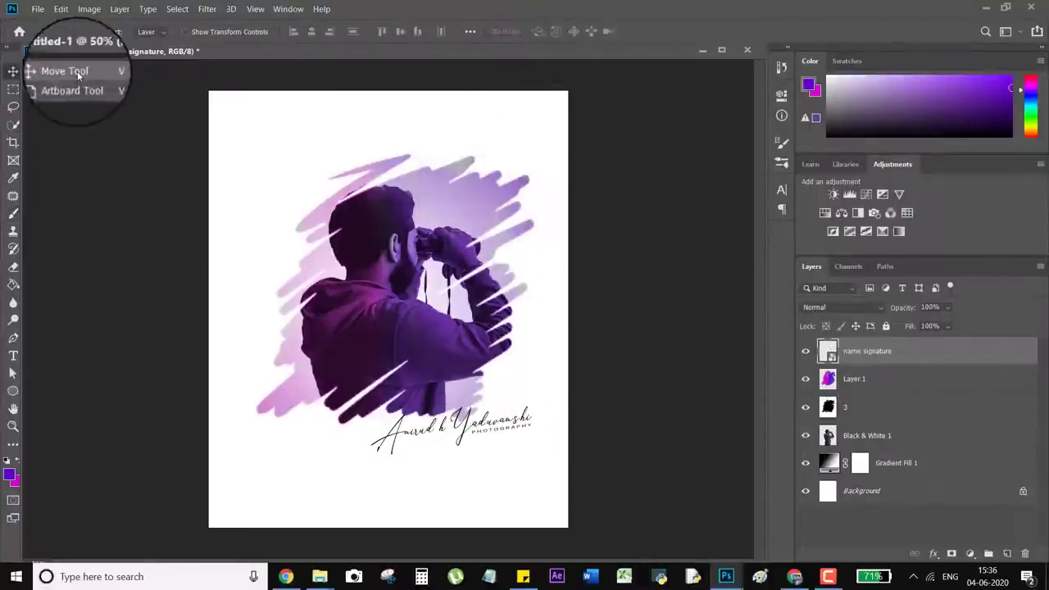
# - Reposition the signature beneath the figure's lower right and put it back into Free Transform
pyautogui.moveTo(386, 402)
pyautogui.mouseDown()
pyautogui.moveTo(479, 450)
pyautogui.moveTo(494, 429)
pyautogui.moveTo(520, 428)
pyautogui.moveTo(525, 445)
pyautogui.moveTo(336, 501)
pyautogui.moveTo(420, 452)
pyautogui.moveTo(435, 461)
pyautogui.moveTo(323, 467)
pyautogui.moveTo(253, 510)
pyautogui.moveTo(274, 502)
pyautogui.mouseUp()
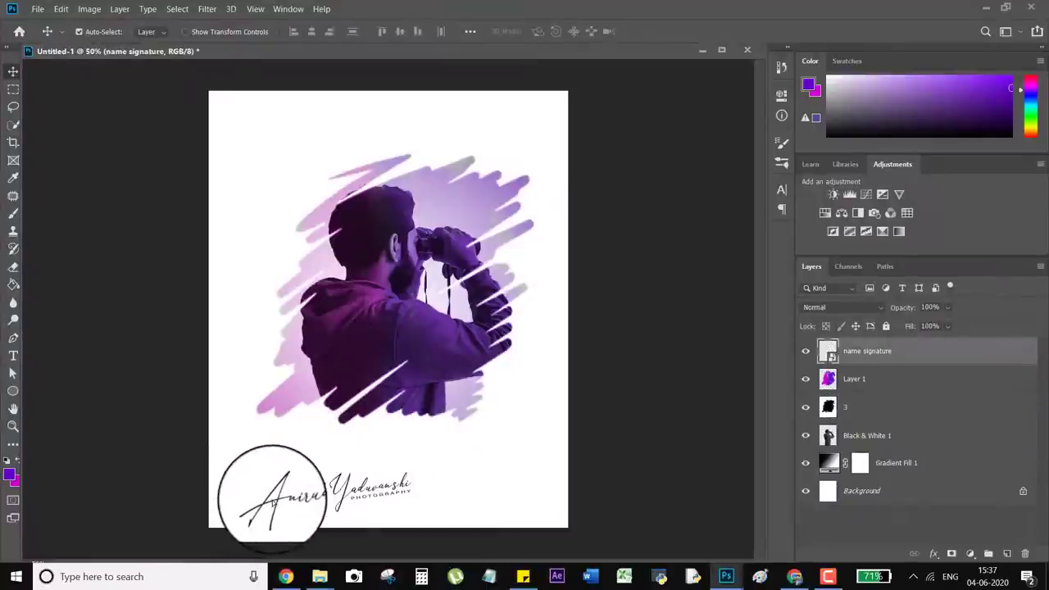
pyautogui.click(279, 507)
pyautogui.moveTo(350, 503); pyautogui.dragTo(408, 502)
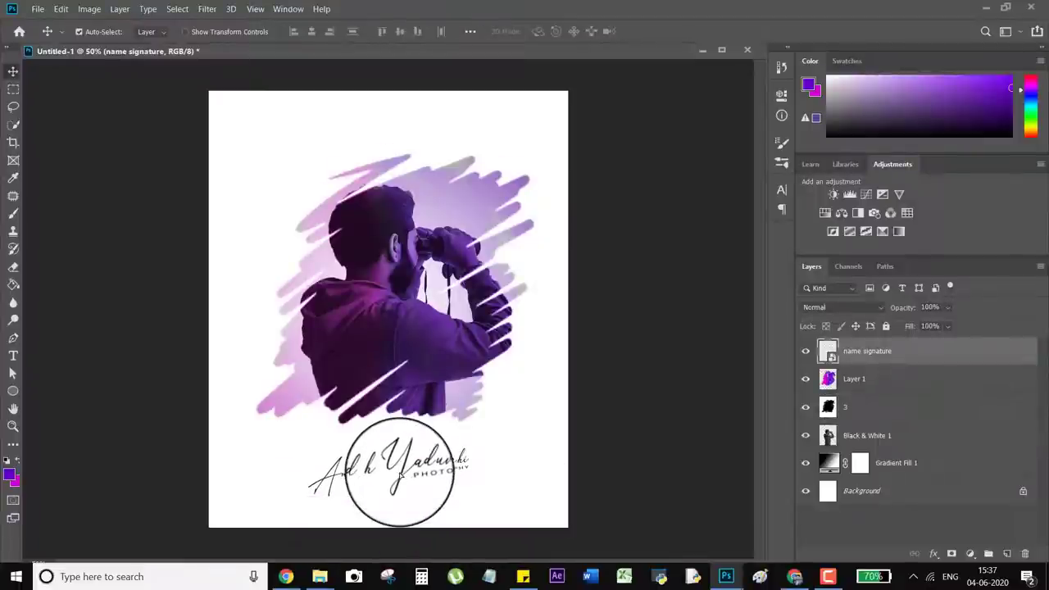
pyautogui.click(400, 474)
pyautogui.moveTo(432, 432)
pyautogui.mouseDown()
pyautogui.moveTo(466, 430)
pyautogui.moveTo(495, 408)
pyautogui.mouseUp()
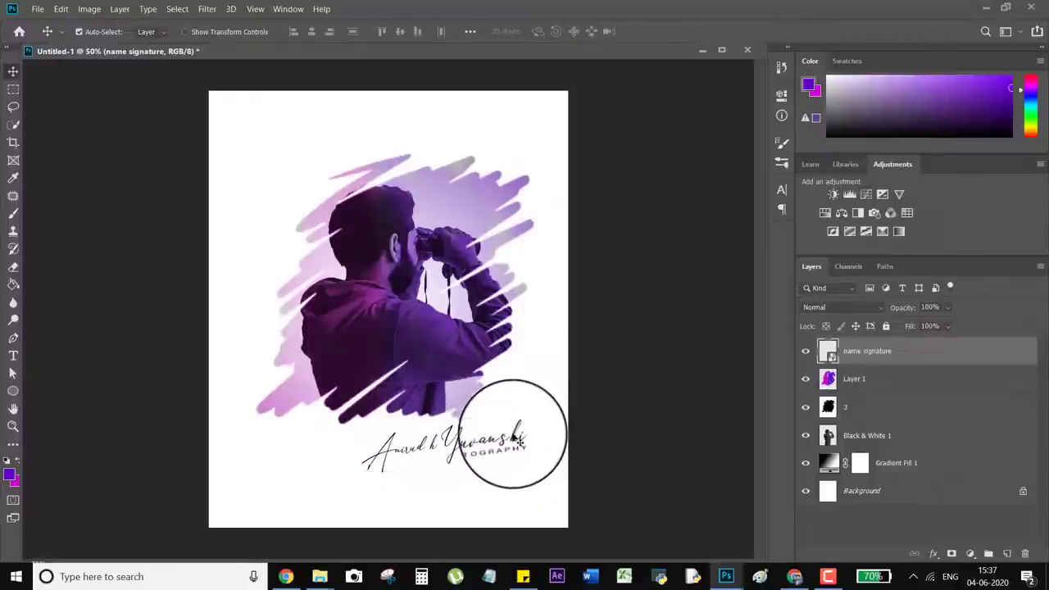
pyautogui.hotkey('ctrl', 't')
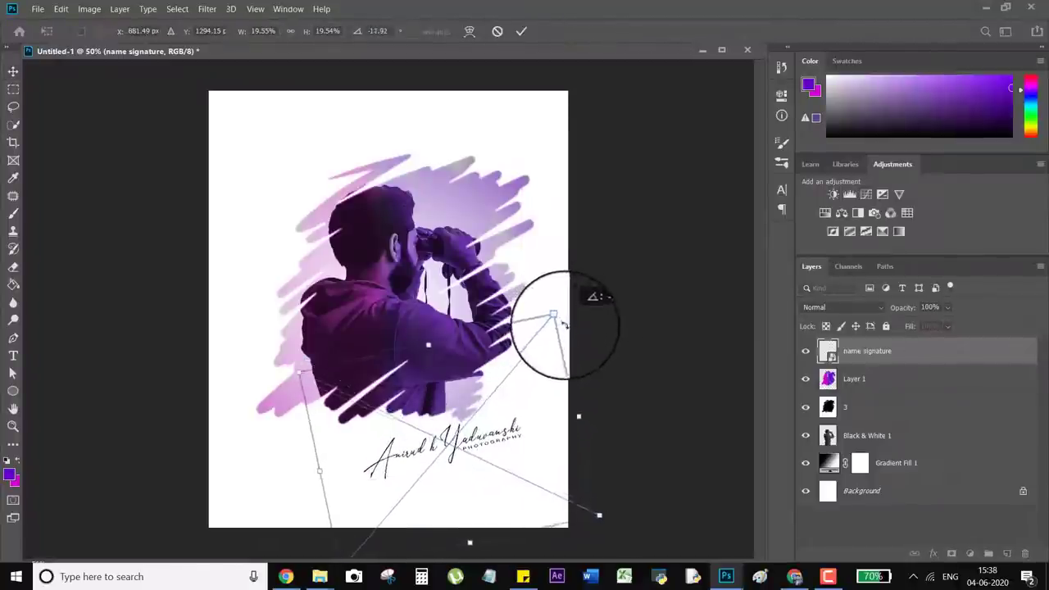
# - Rotate the signature nearly level, move it up and apply the transformation
pyautogui.moveTo(447, 442); pyautogui.dragTo(464, 436)
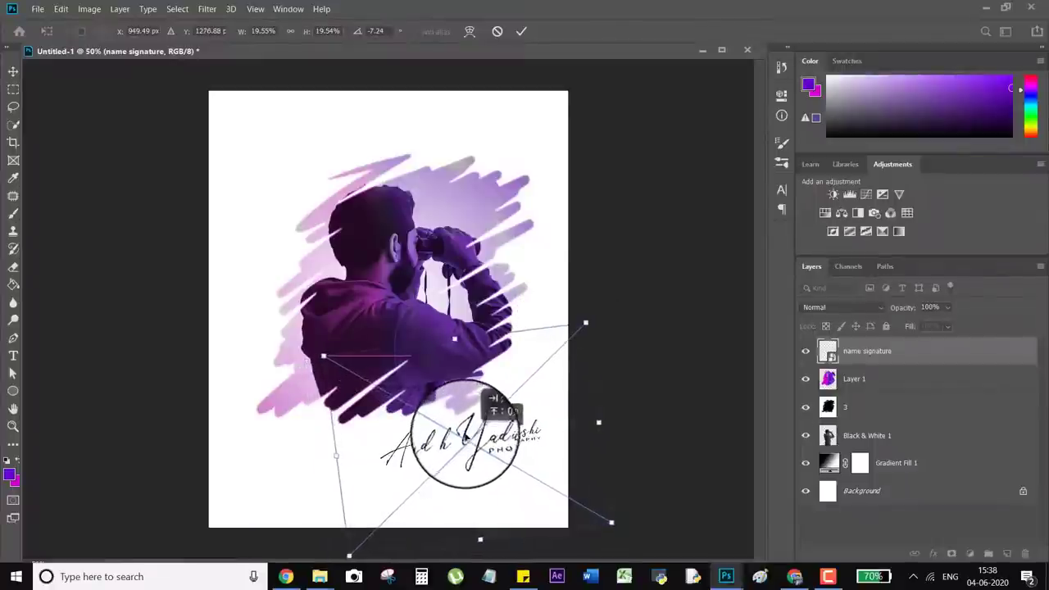
pyautogui.moveTo(598, 318); pyautogui.dragTo(611, 340)
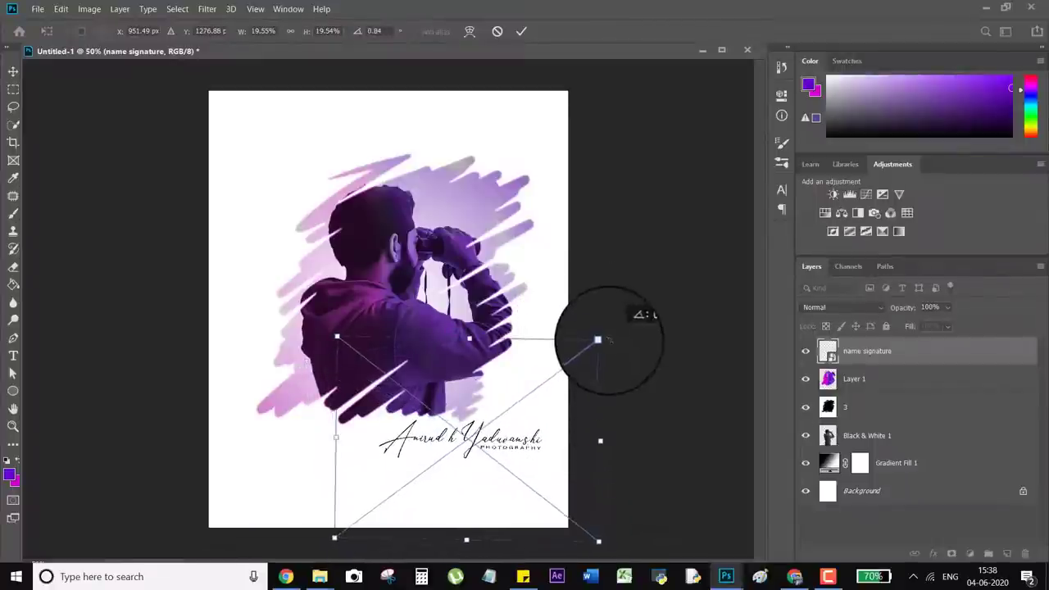
pyautogui.moveTo(484, 500); pyautogui.dragTo(478, 472)
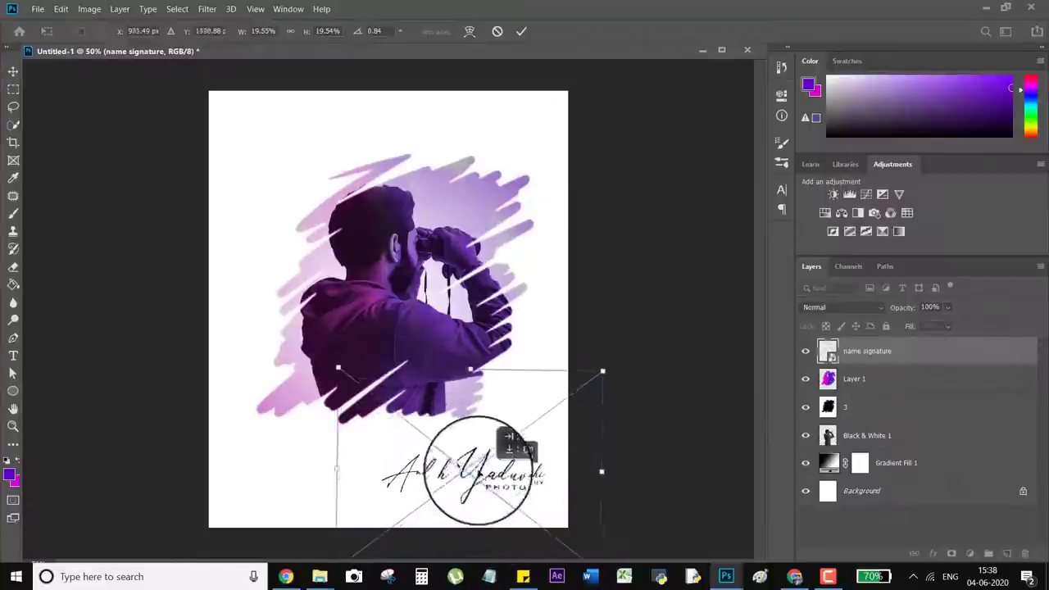
pyautogui.click(521, 30)
# - Fine-tune the signature's position and rotation until it sits level under the figure
pyautogui.moveTo(488, 444); pyautogui.dragTo(492, 444)
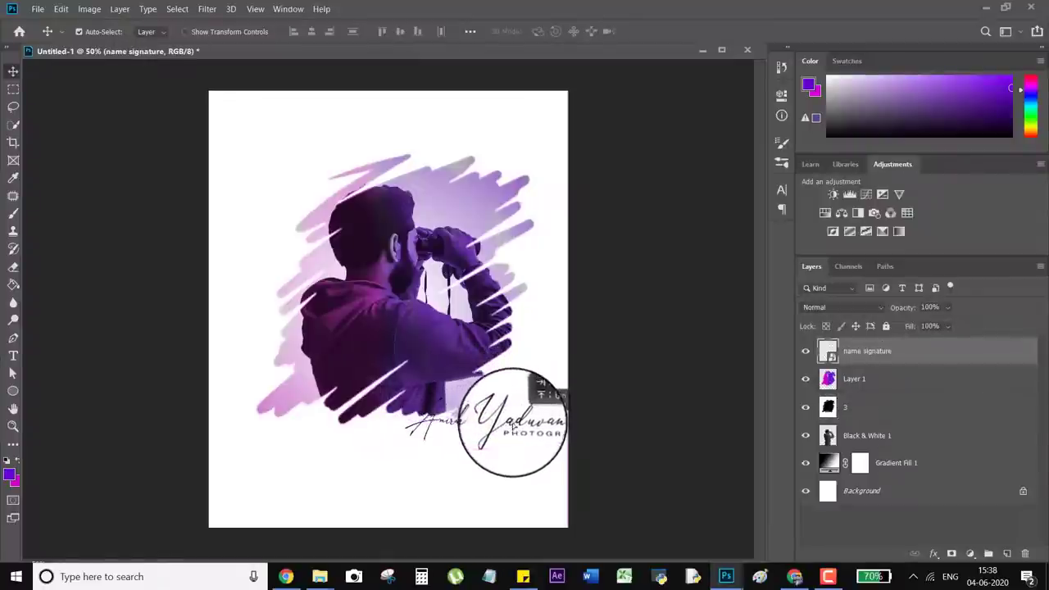
pyautogui.moveTo(503, 413)
pyautogui.mouseDown()
pyautogui.moveTo(514, 438)
pyautogui.moveTo(497, 445)
pyautogui.mouseUp()
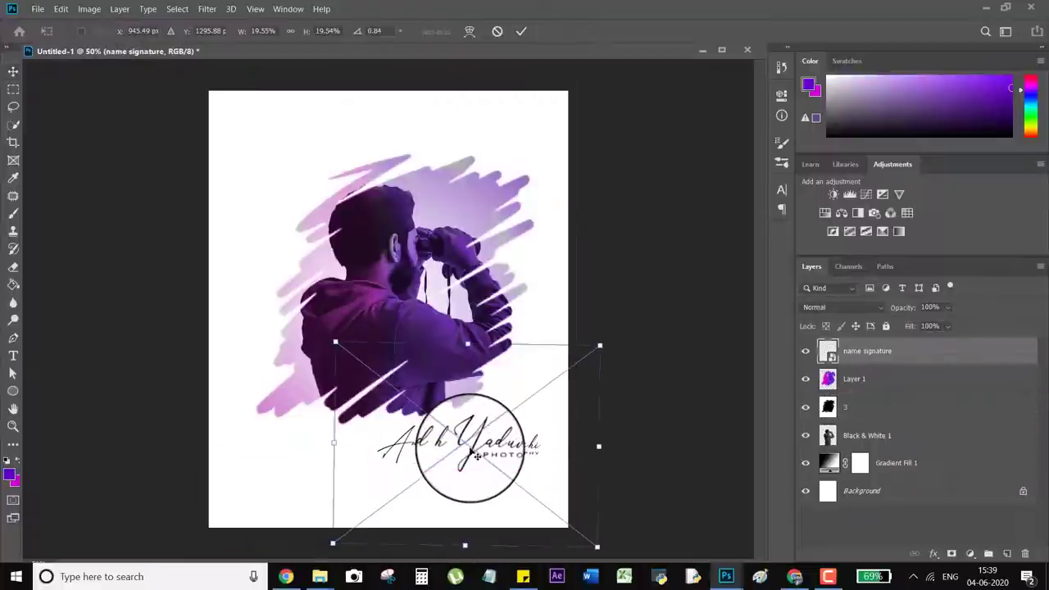
pyautogui.moveTo(632, 341); pyautogui.dragTo(601, 334)
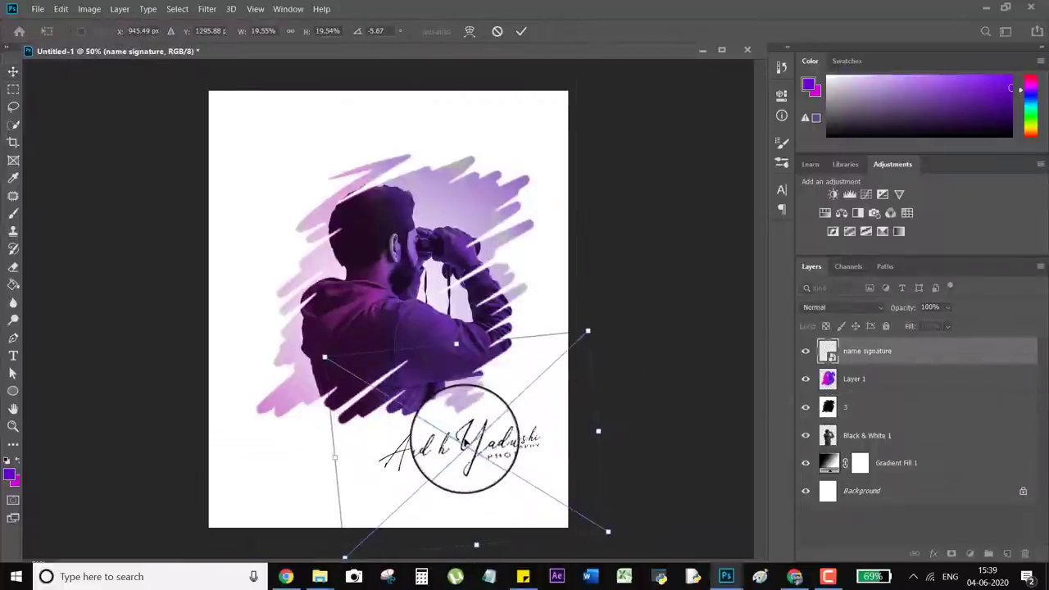
pyautogui.moveTo(485, 398); pyautogui.dragTo(475, 394)
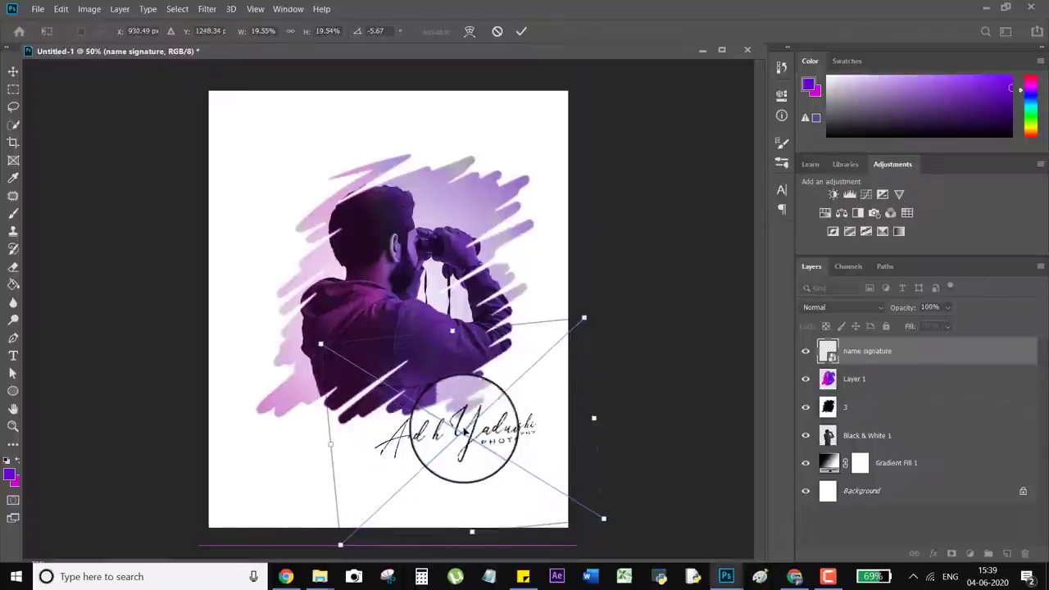
pyautogui.moveTo(466, 432)
pyautogui.mouseDown()
pyautogui.moveTo(429, 443)
pyautogui.moveTo(482, 395)
pyautogui.mouseUp()
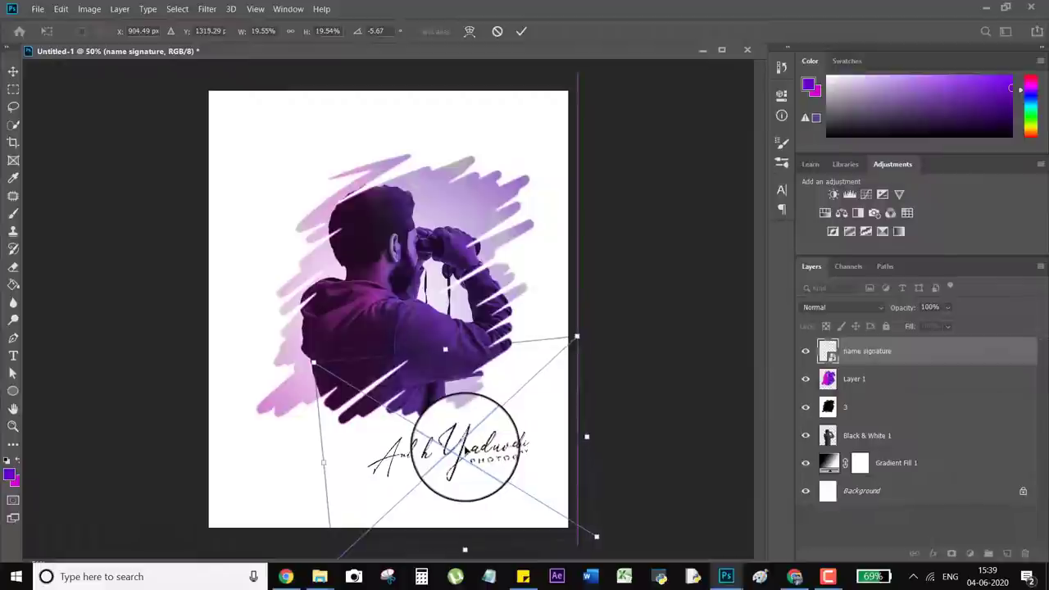
pyautogui.moveTo(579, 436); pyautogui.dragTo(606, 447)
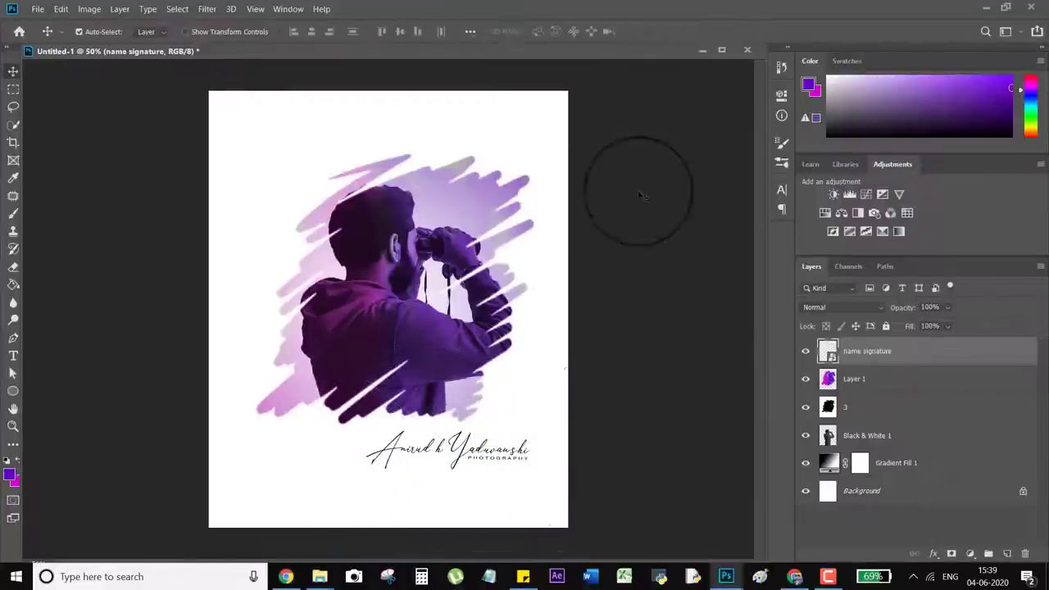
pyautogui.click(37, 10)
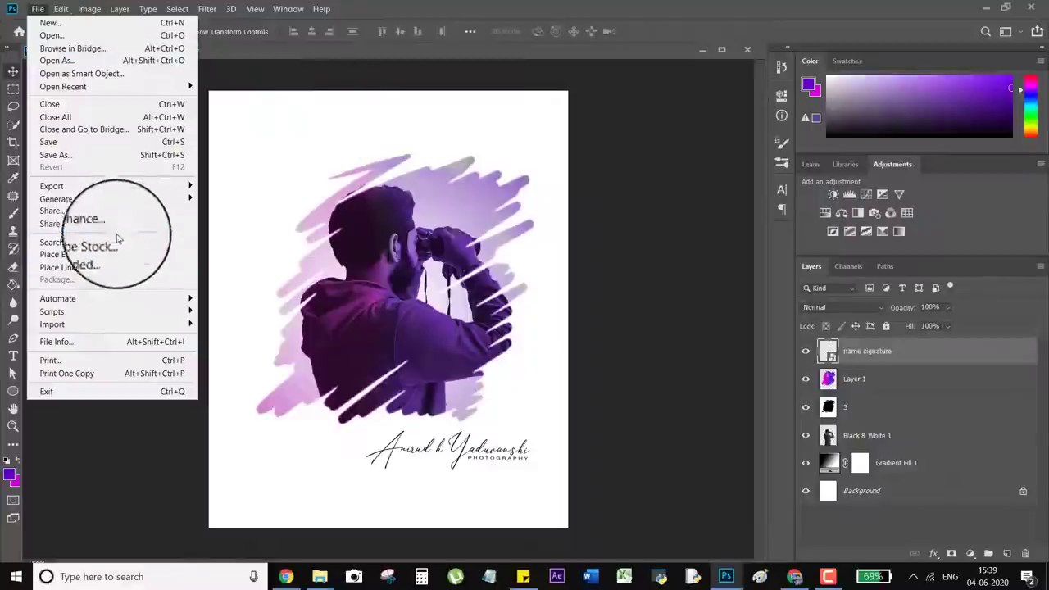
# - Save the poster as a new file in the LENOVO (D:) > editing pics folder
pyautogui.click(103, 160)
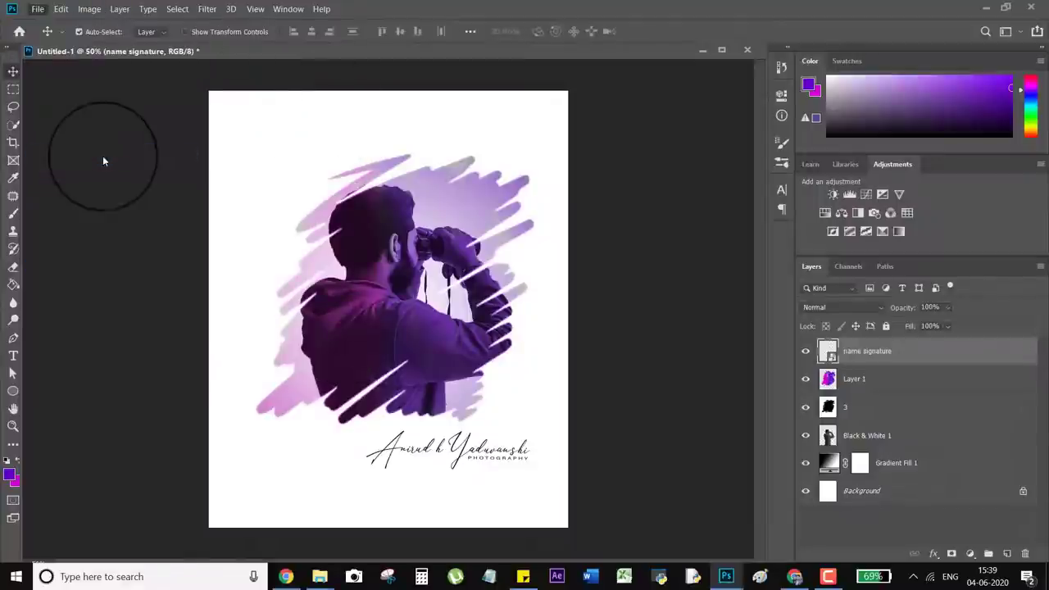
pyautogui.moveTo(112, 169); pyautogui.dragTo(103, 232)
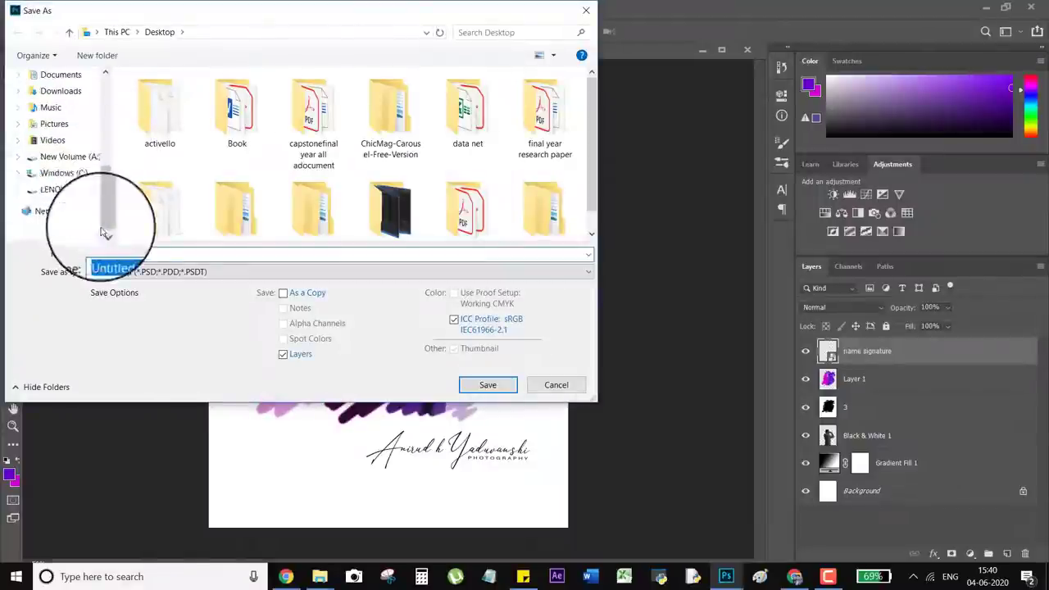
pyautogui.click(63, 190)
pyautogui.click(305, 215)
pyautogui.press('Return')
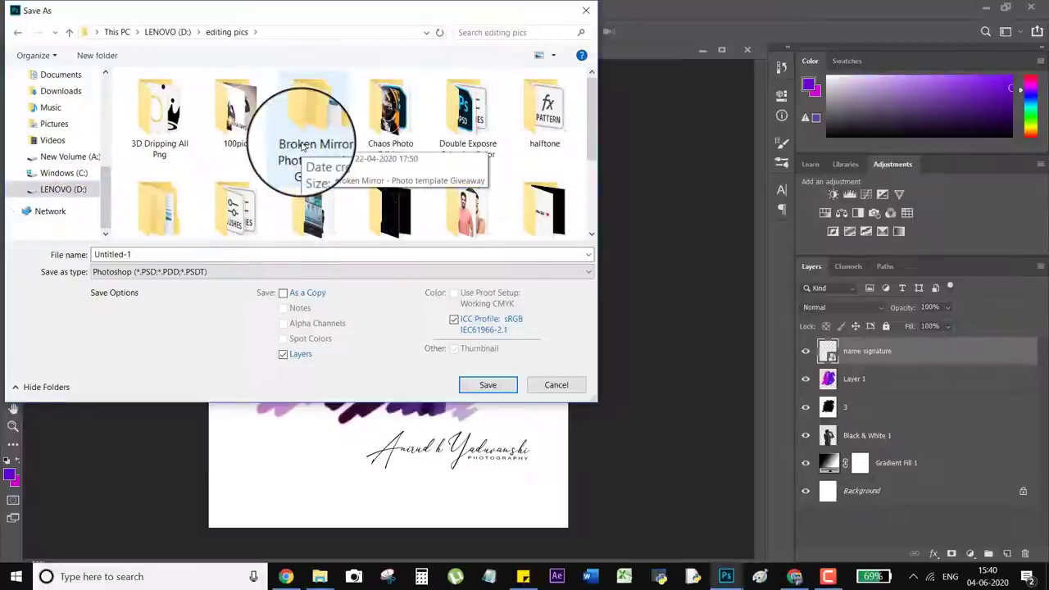
# - Name the file 'double exposure', choose JPEG format and save with default quality options
pyautogui.click(262, 257)
pyautogui.press('BackSpace')
pyautogui.press('BackSpace')
pyautogui.press('BackSpace')
pyautogui.press('BackSpace')
pyautogui.press('BackSpace')
pyautogui.press('BackSpace')
pyautogui.press('BackSpace')
pyautogui.press('BackSpace')
pyautogui.press('BackSpace')
pyautogui.press('BackSpace')
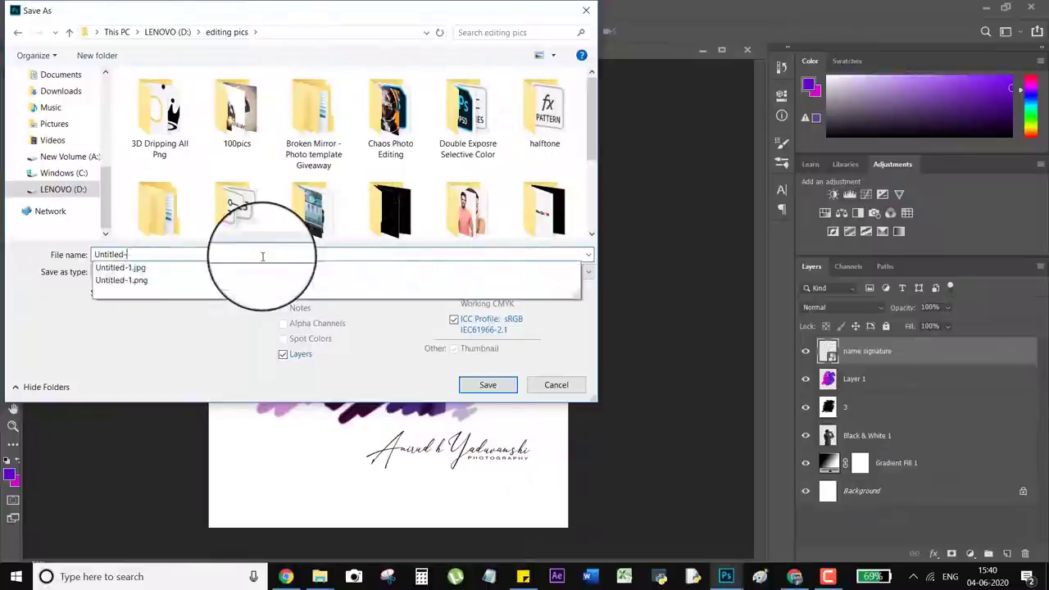
pyautogui.write('double exposure')
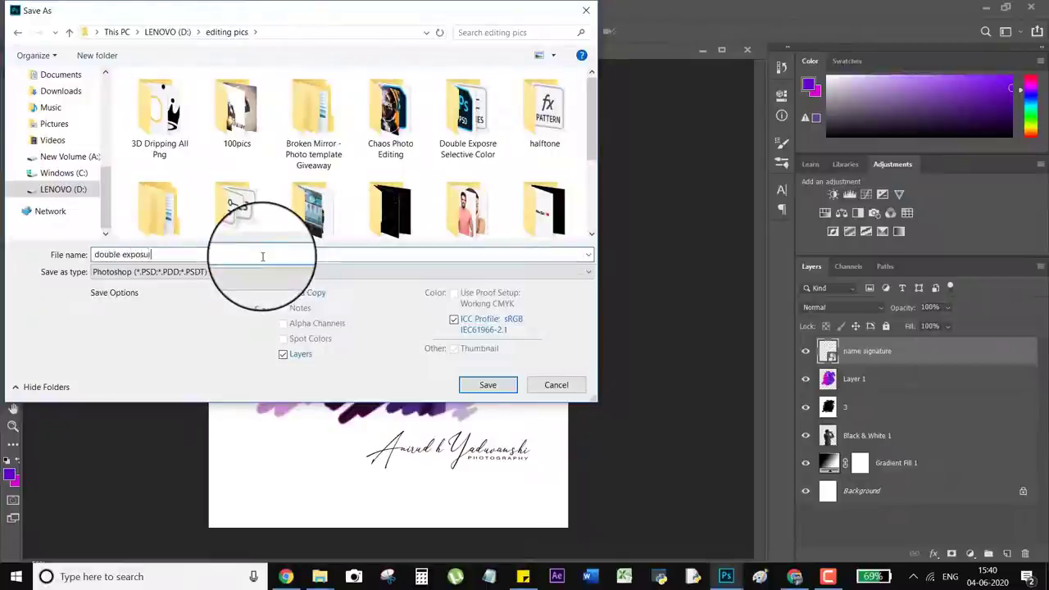
pyautogui.click(218, 276)
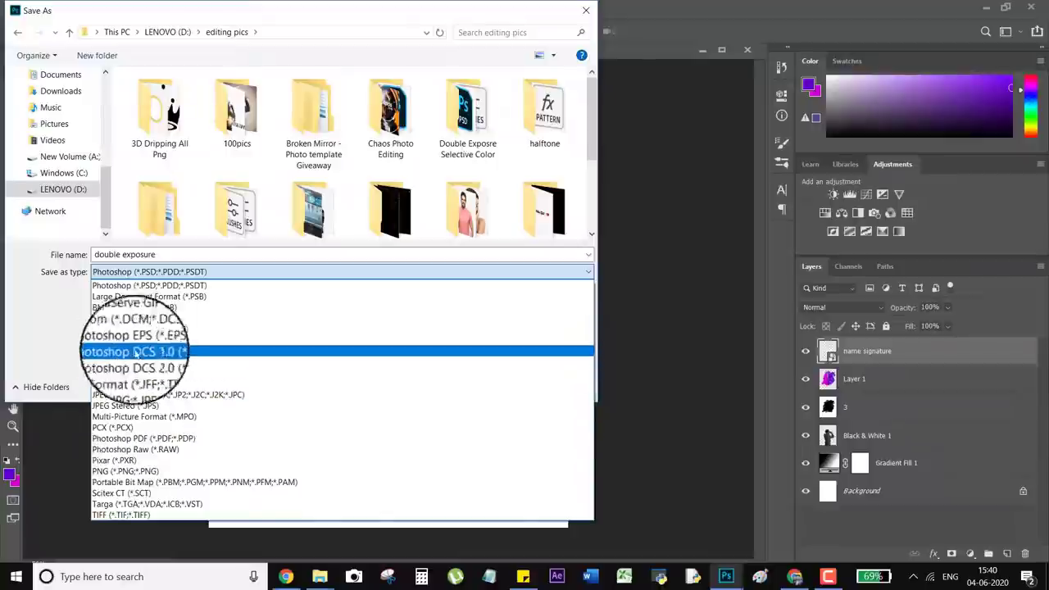
pyautogui.click(137, 392)
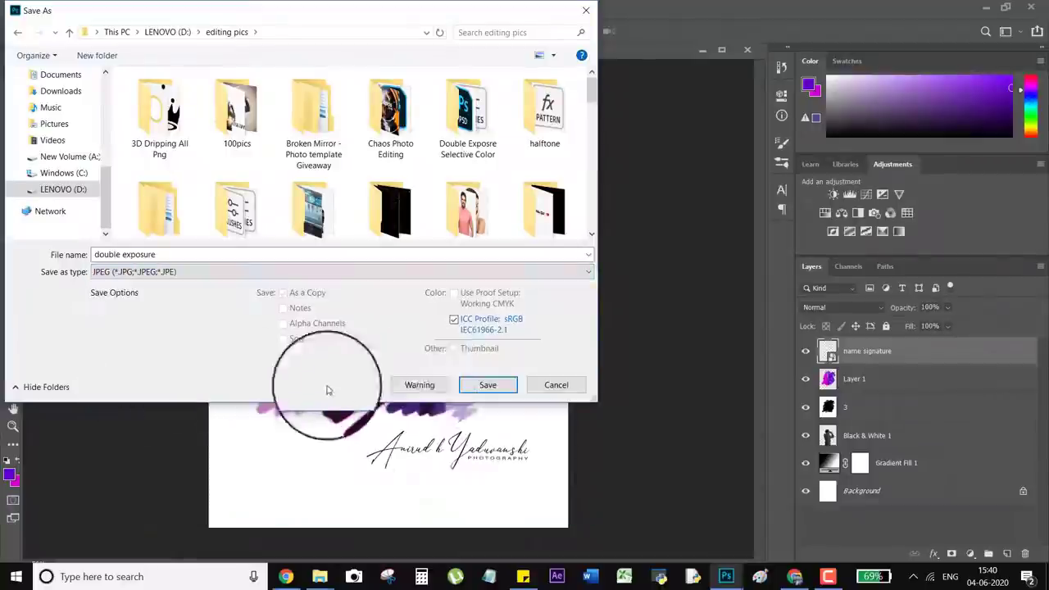
pyautogui.click(484, 381)
pyautogui.click(601, 131)
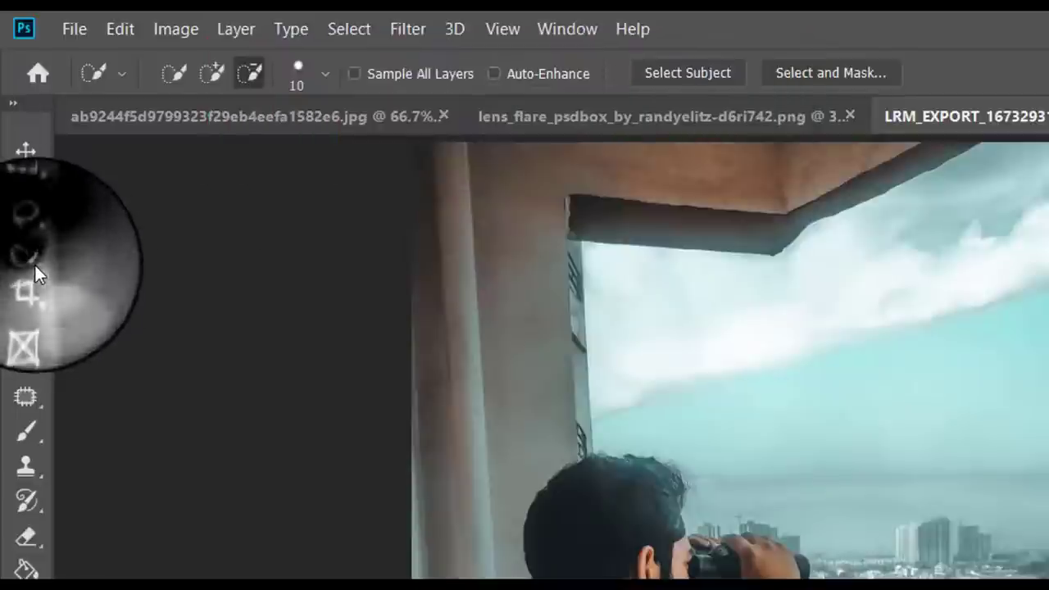
# - Choose the Quick Selection Tool from the selection tool group
pyautogui.rightClick(34, 263)
pyautogui.click(88, 250)
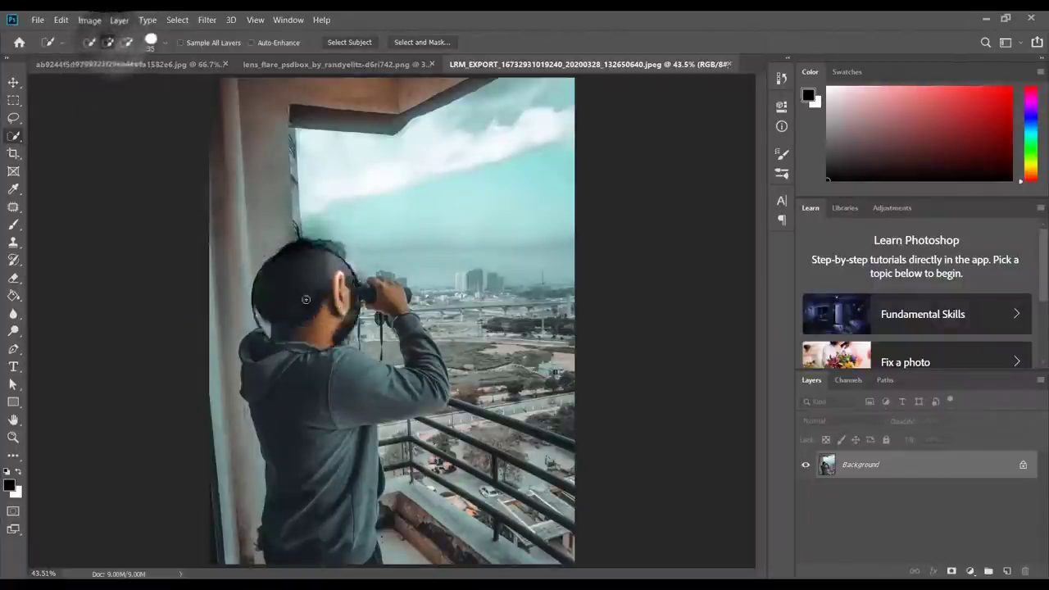
# - Brush a Quick Selection over the man's whole body and zoom in on his hands
pyautogui.moveTo(268, 372)
pyautogui.mouseDown()
pyautogui.moveTo(290, 449)
pyautogui.moveTo(285, 516)
pyautogui.moveTo(352, 409)
pyautogui.moveTo(415, 363)
pyautogui.moveTo(392, 303)
pyautogui.moveTo(415, 323)
pyautogui.moveTo(413, 357)
pyautogui.moveTo(350, 432)
pyautogui.mouseUp()
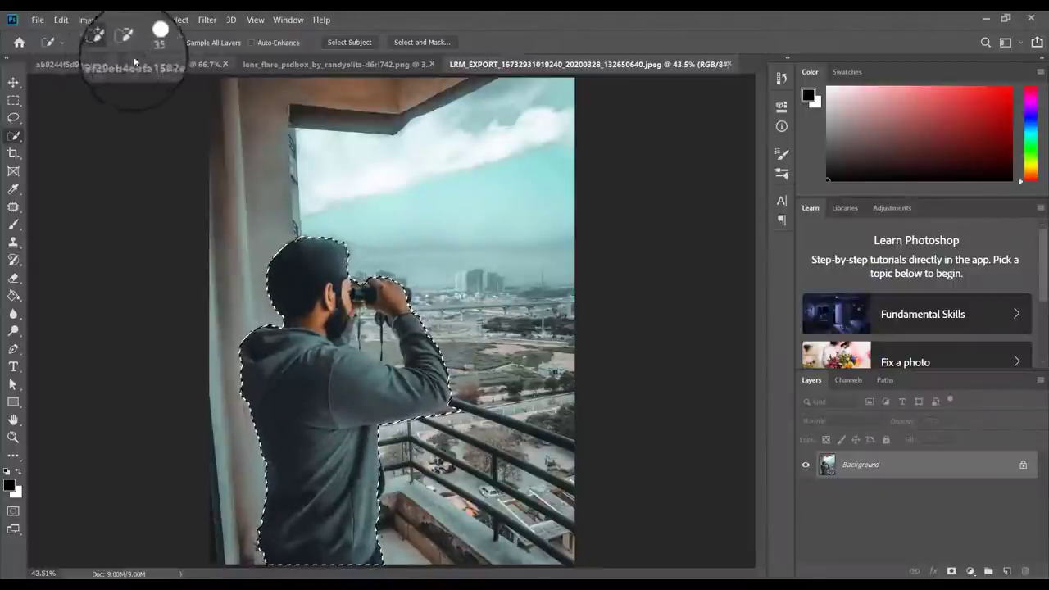
pyautogui.hotkey('ctrl', '+')
pyautogui.hotkey('ctrl', '+')
pyautogui.hotkey('ctrl', '+')
pyautogui.hotkey('ctrl', '+')
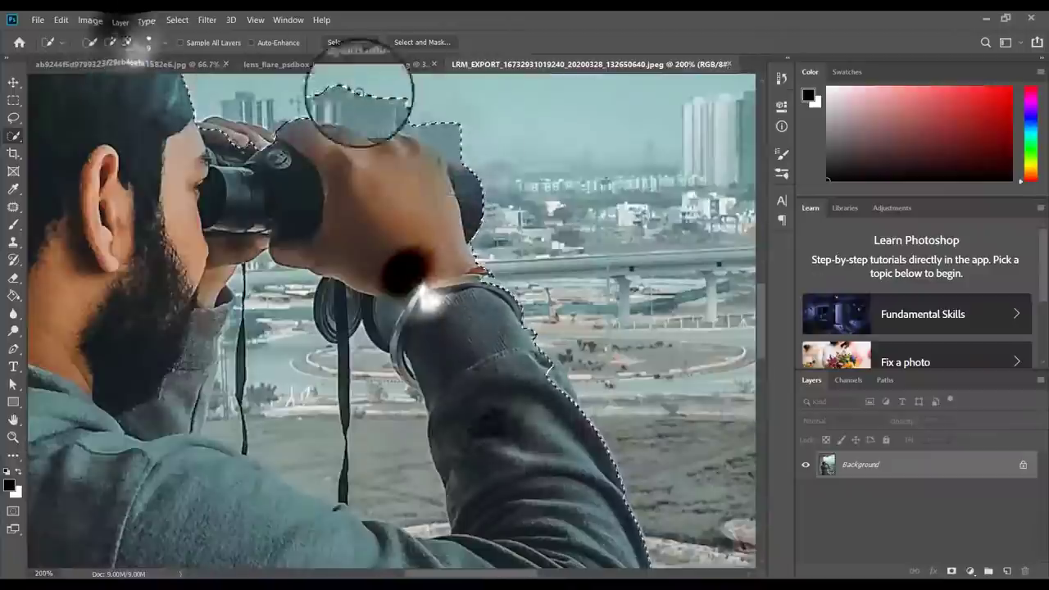
pyautogui.scroll(-2, 293, 220)
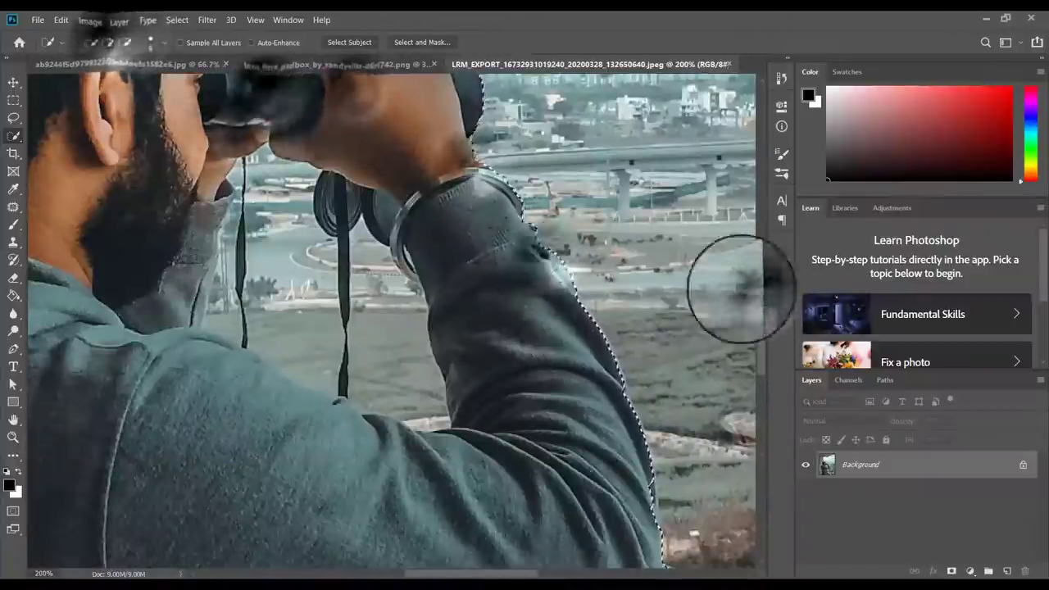
pyautogui.scroll(1, 740, 276)
# - Add the missed strap areas with the Lasso, then mask out everything but the man
pyautogui.click(13, 117)
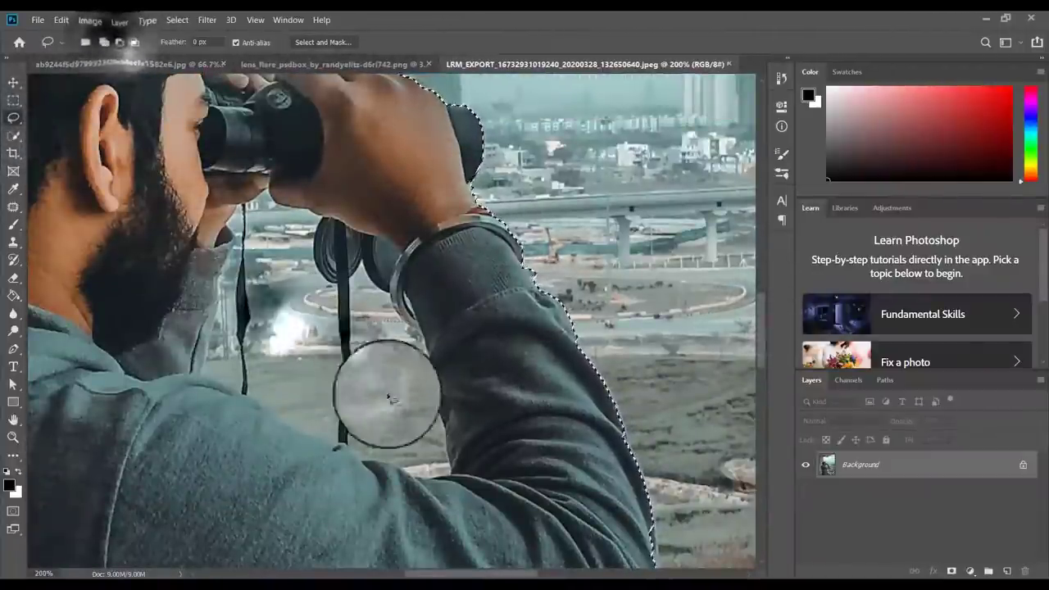
pyautogui.moveTo(353, 279); pyautogui.dragTo(406, 316)
pyautogui.moveTo(339, 332)
pyautogui.mouseDown()
pyautogui.moveTo(315, 229)
pyautogui.moveTo(250, 209)
pyautogui.moveTo(246, 324)
pyautogui.moveTo(227, 303)
pyautogui.moveTo(203, 373)
pyautogui.moveTo(233, 311)
pyautogui.moveTo(232, 220)
pyautogui.moveTo(210, 355)
pyautogui.mouseUp()
pyautogui.hotkey('ctrl', '0')
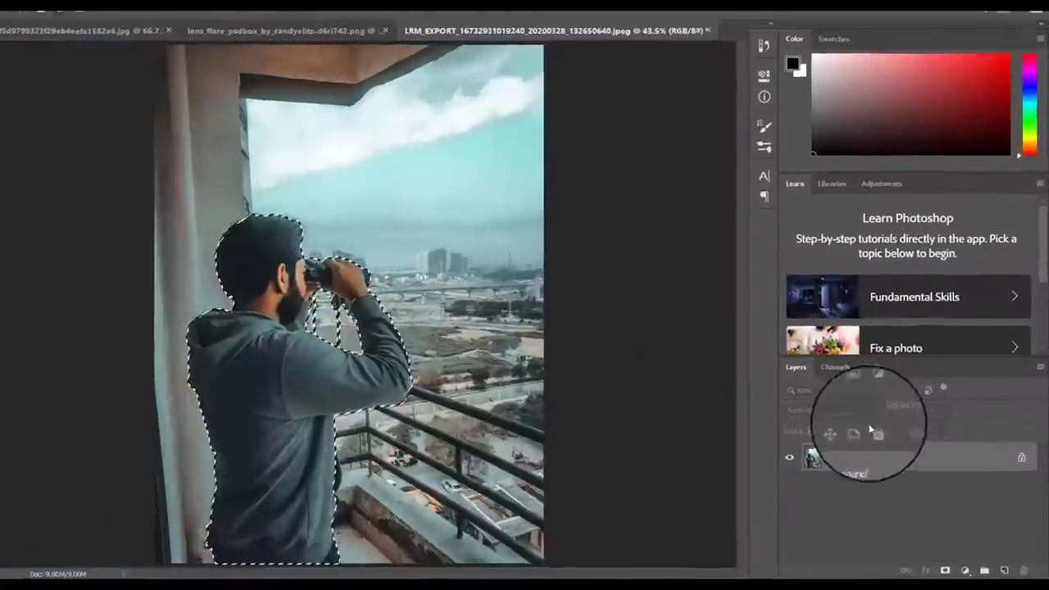
pyautogui.click(951, 572)
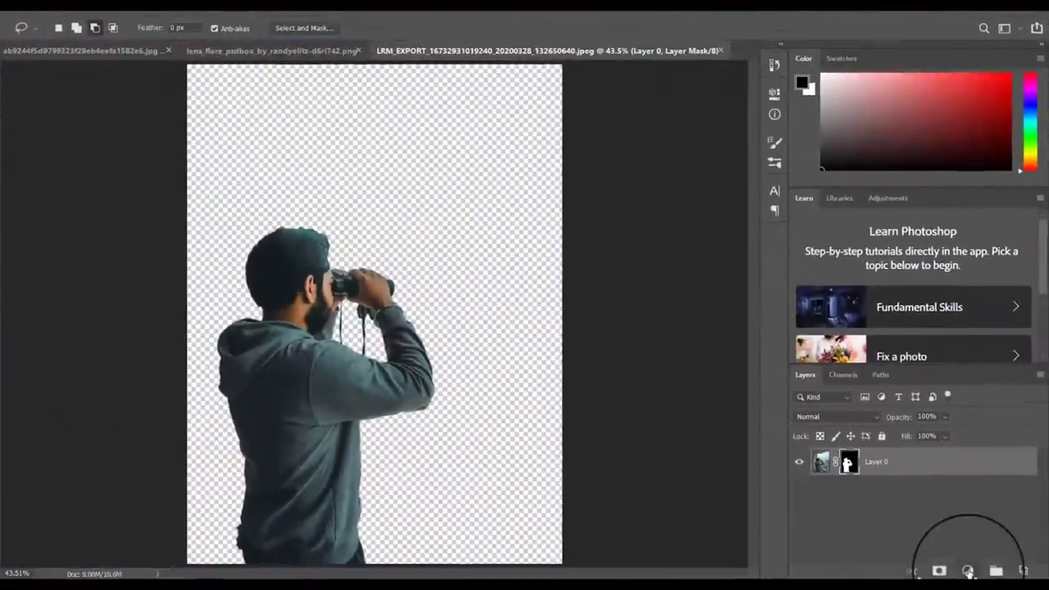
# - Add a white Solid Color fill layer and place it below Layer 0
pyautogui.click(976, 572)
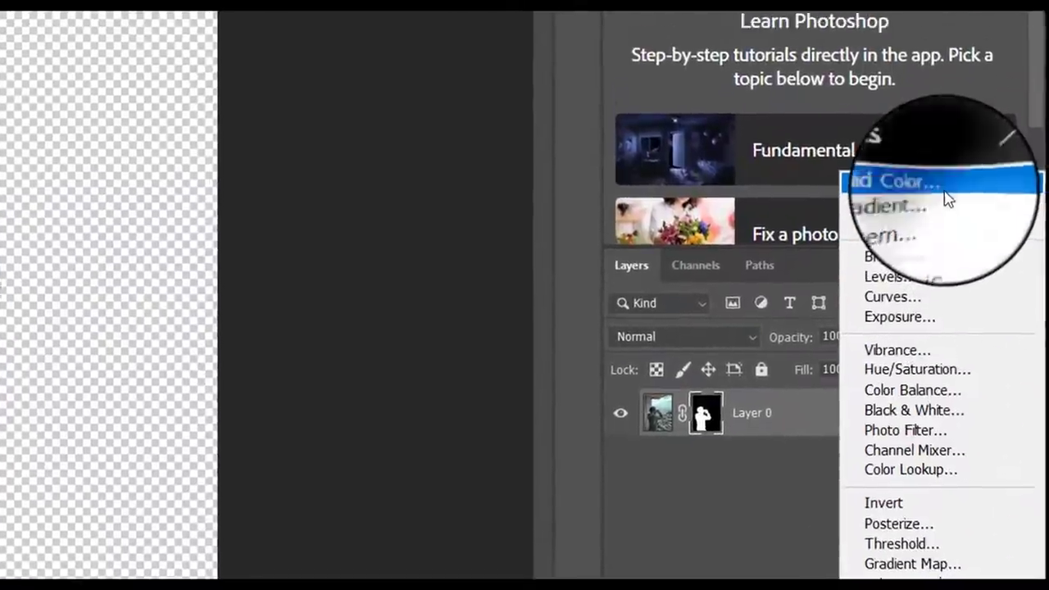
pyautogui.click(949, 164)
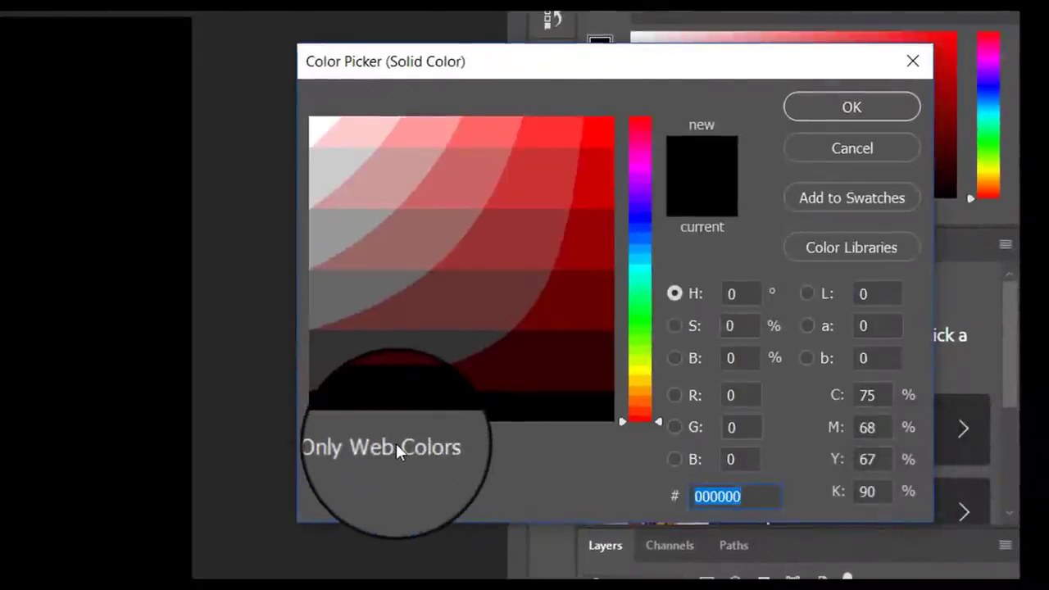
pyautogui.click(396, 448)
pyautogui.click(317, 129)
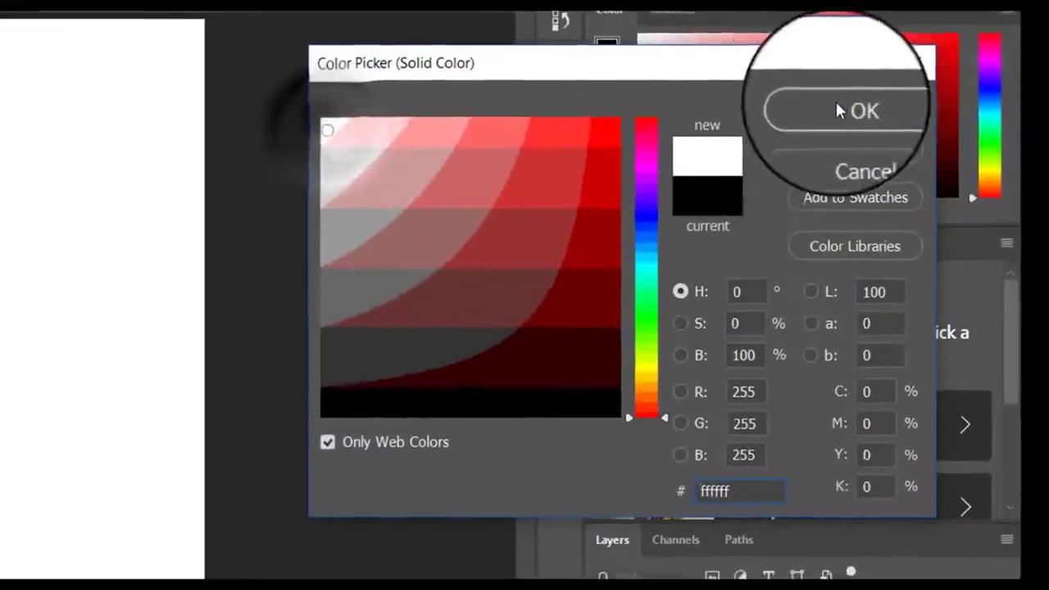
pyautogui.click(849, 106)
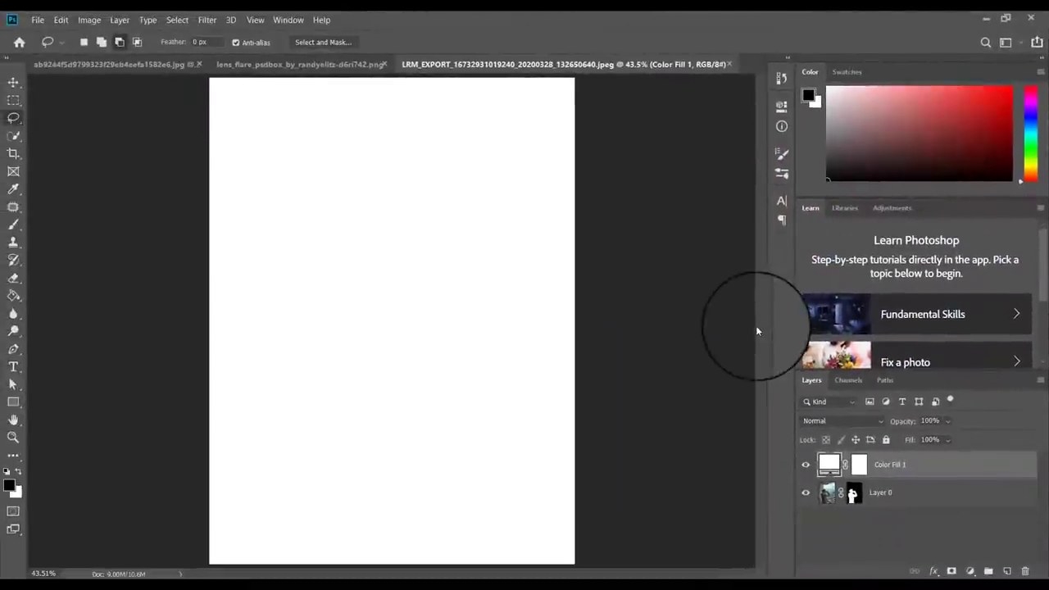
pyautogui.moveTo(891, 464); pyautogui.dragTo(888, 529)
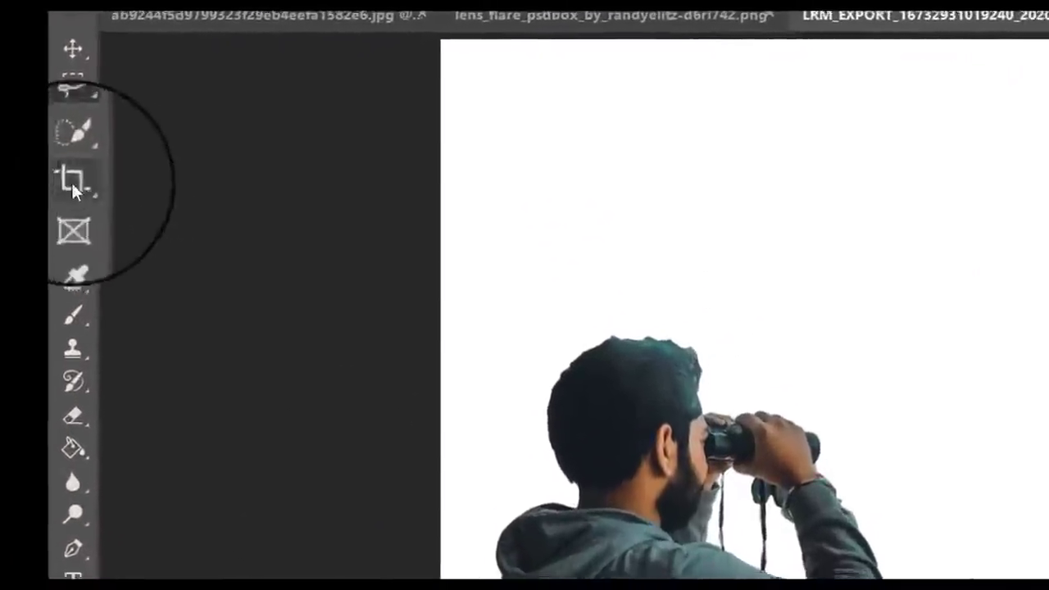
# - Crop the canvas wider on both the right and left sides and commit it
pyautogui.click(71, 181)
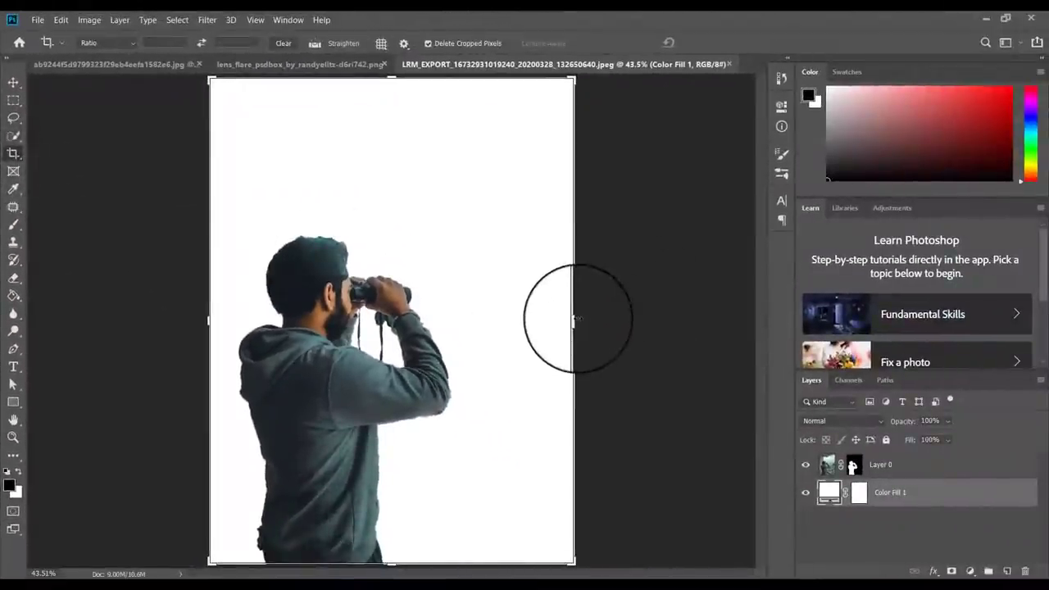
pyautogui.moveTo(574, 320); pyautogui.dragTo(666, 305)
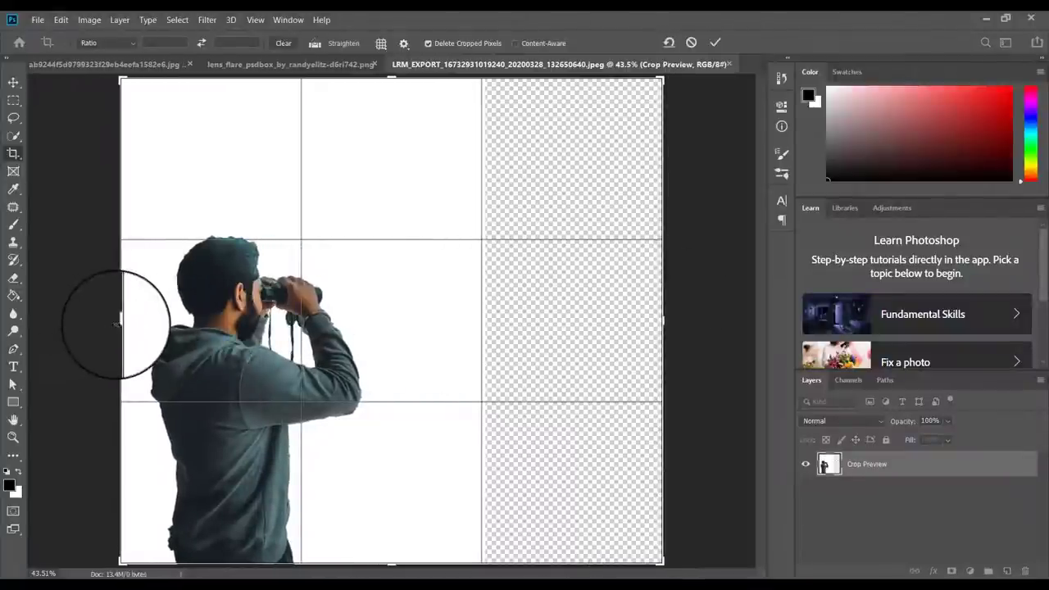
pyautogui.moveTo(117, 324)
pyautogui.mouseDown()
pyautogui.moveTo(82, 305)
pyautogui.moveTo(45, 308)
pyautogui.mouseUp()
pyautogui.rightClick(13, 330)
pyautogui.click(55, 330)
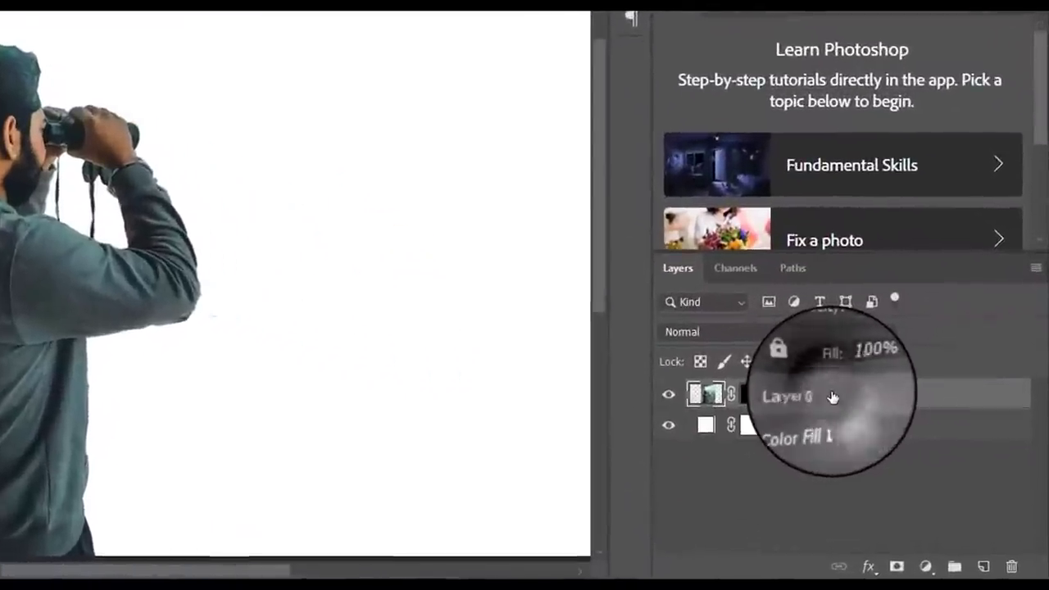
# - Duplicate Layer 0 as Layer 0 copy
pyautogui.rightClick(854, 421)
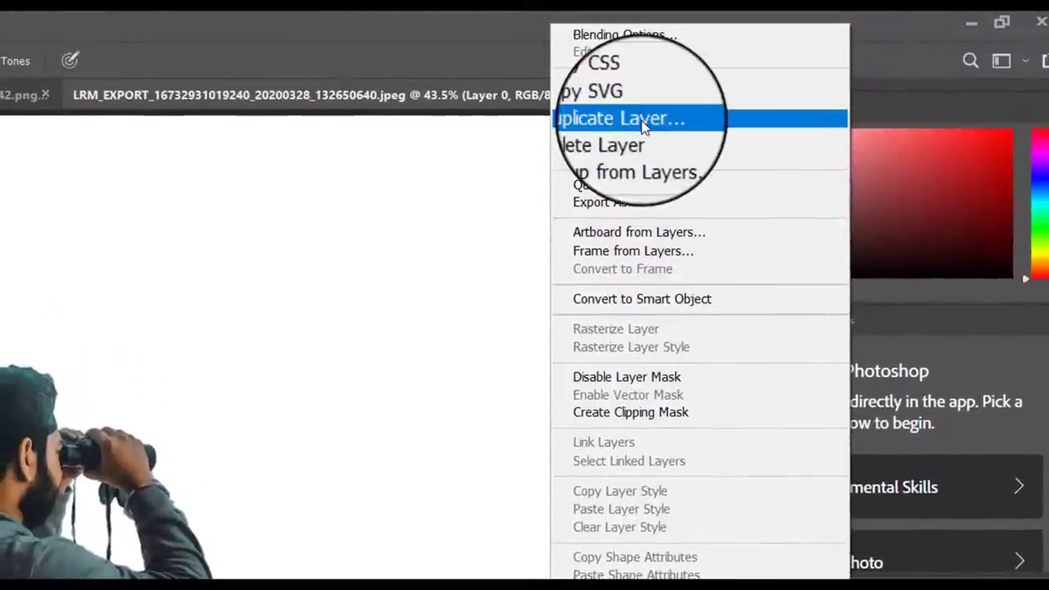
pyautogui.click(640, 116)
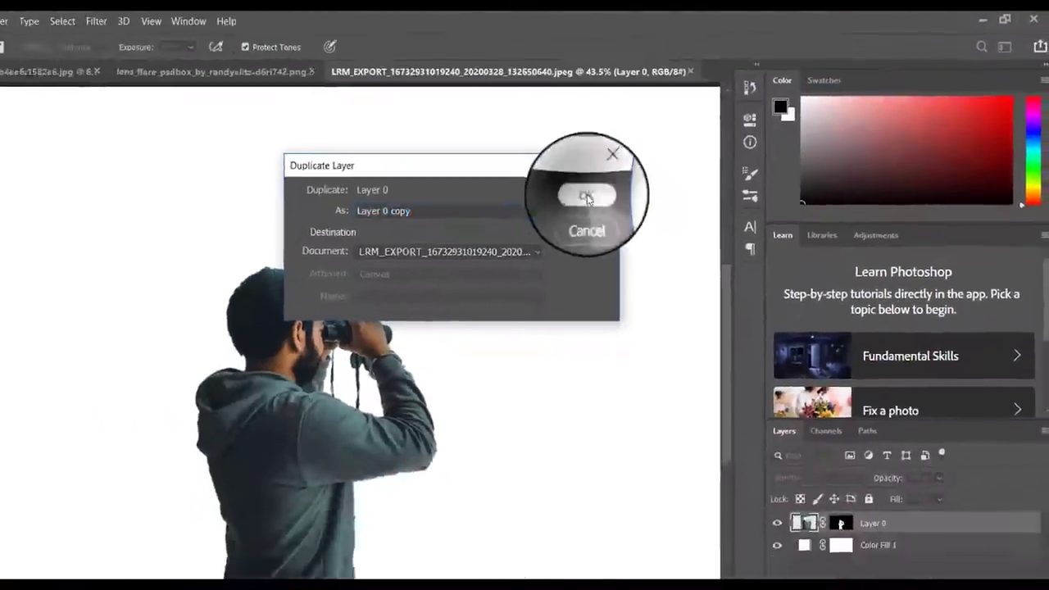
pyautogui.click(425, 264)
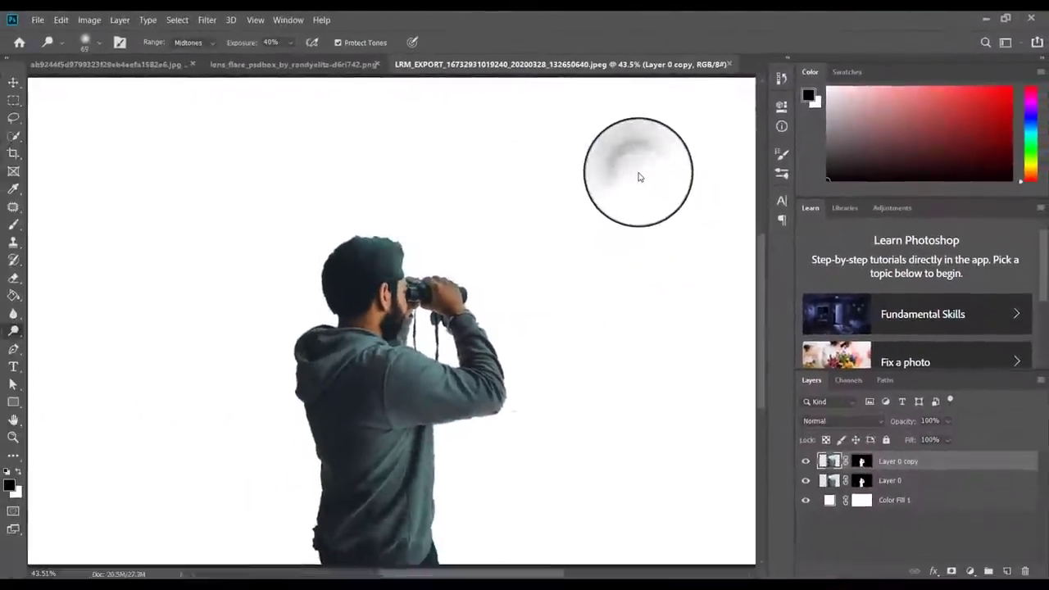
# - Apply a High Pass filter with radius 8 to the copy and blend it as Overlay
pyautogui.click(207, 20)
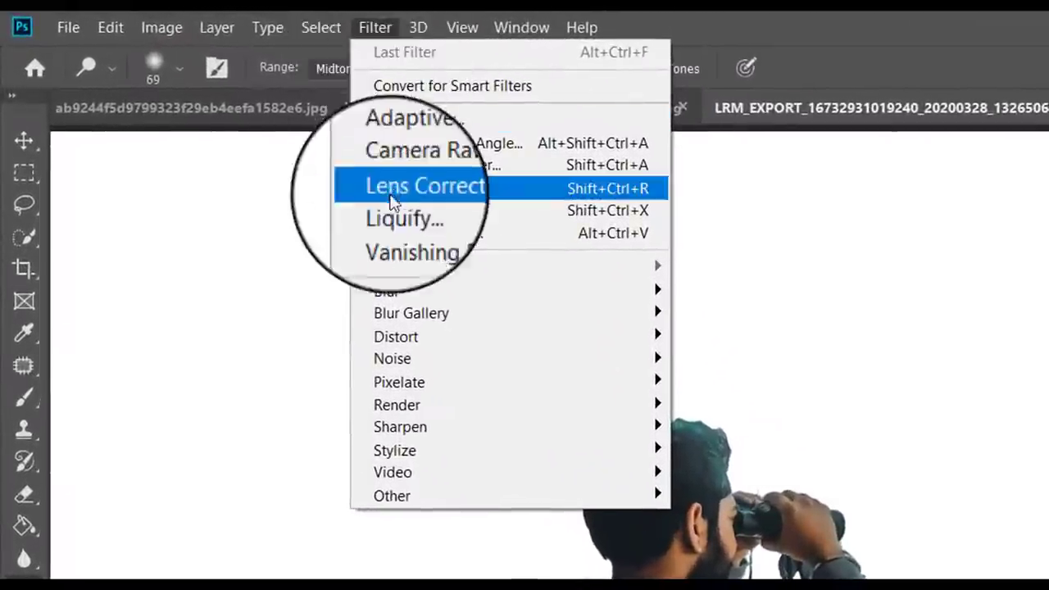
pyautogui.moveTo(586, 496)
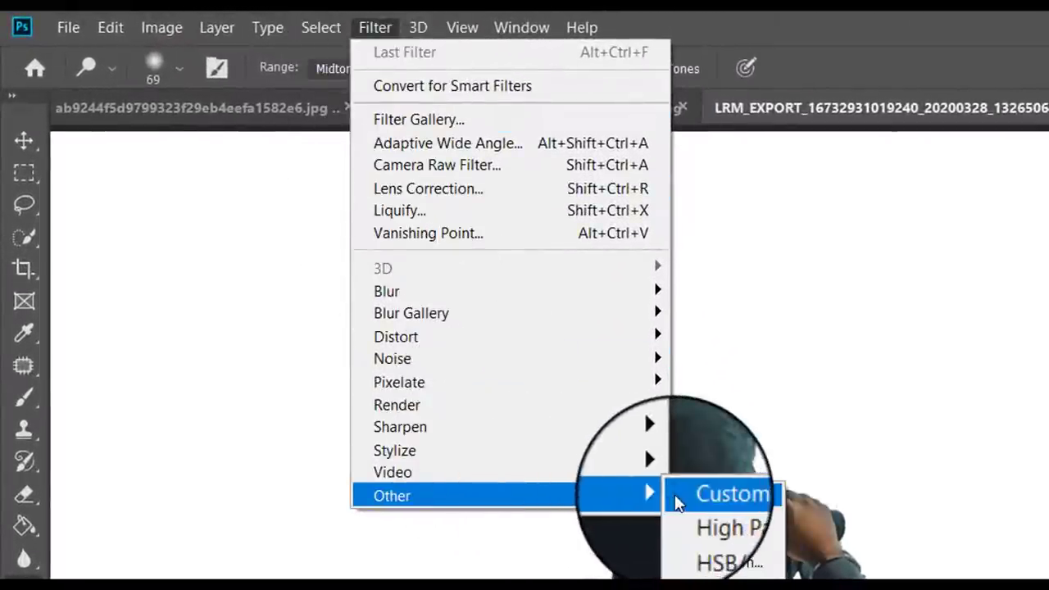
pyautogui.click(715, 517)
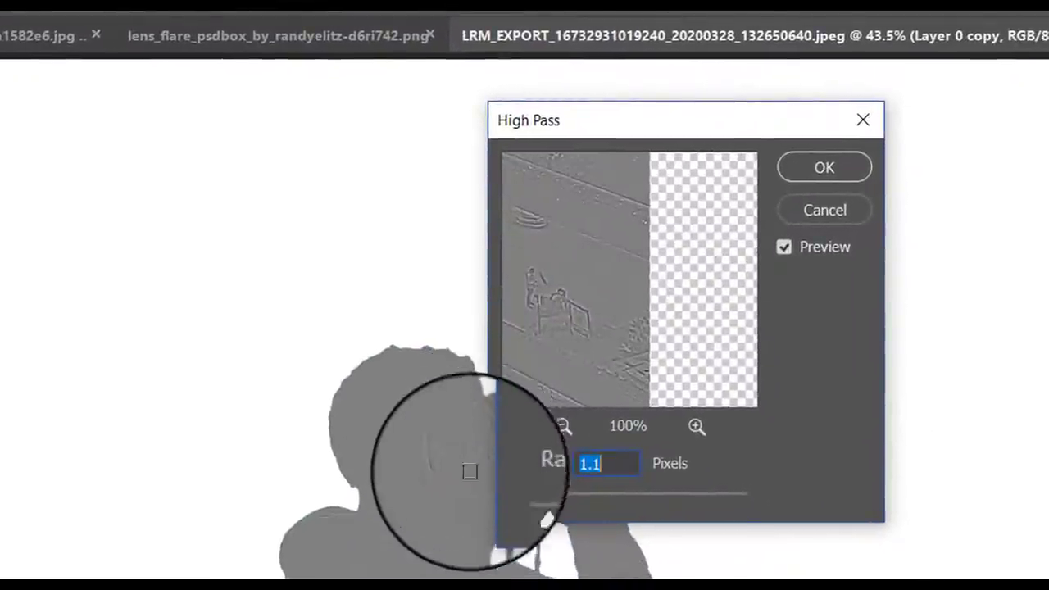
pyautogui.write('8.8')
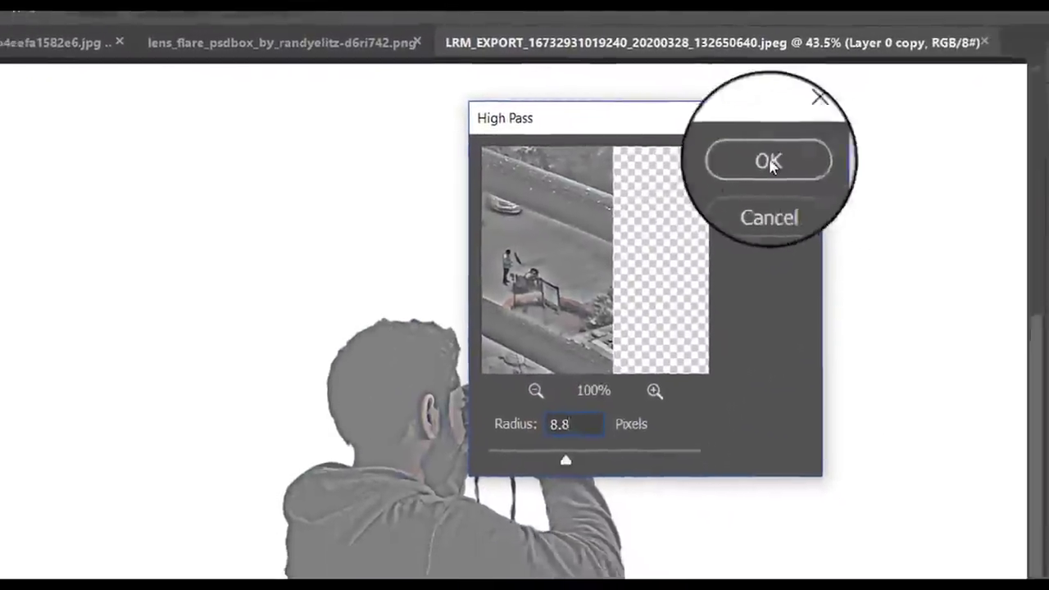
pyautogui.click(824, 167)
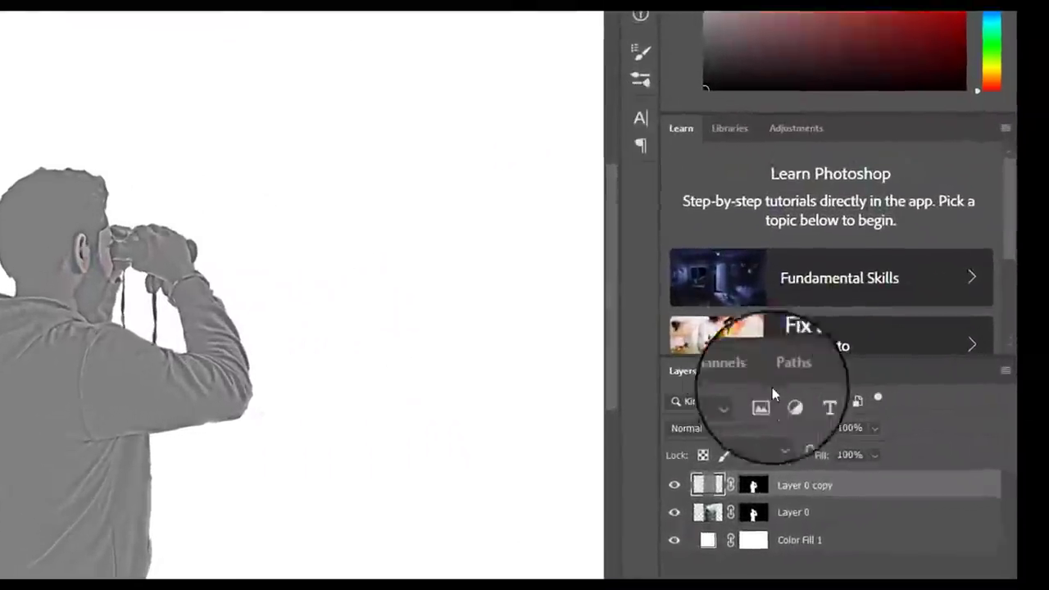
pyautogui.click(843, 421)
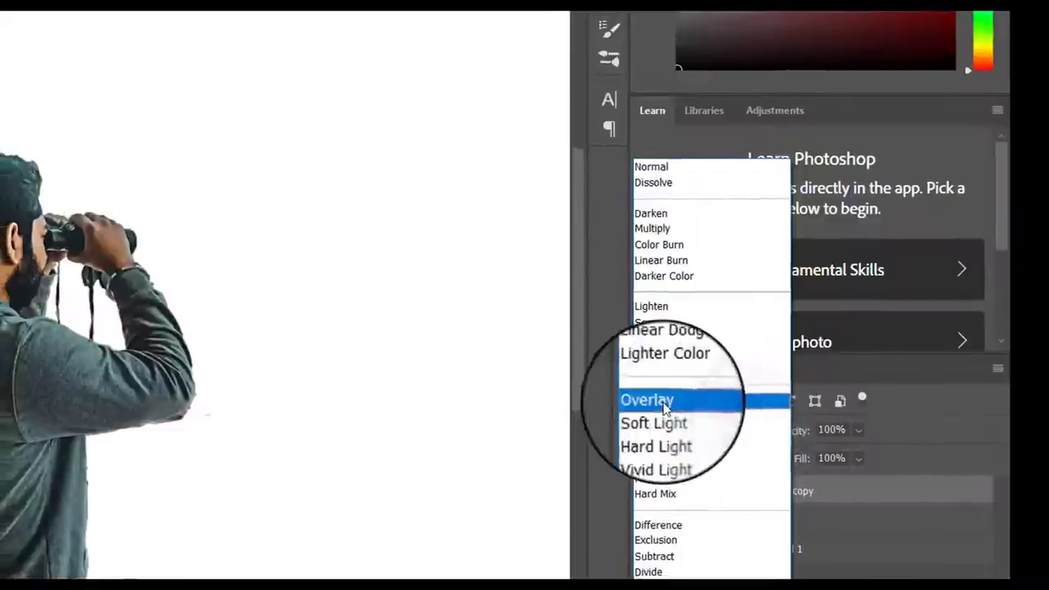
pyautogui.click(647, 400)
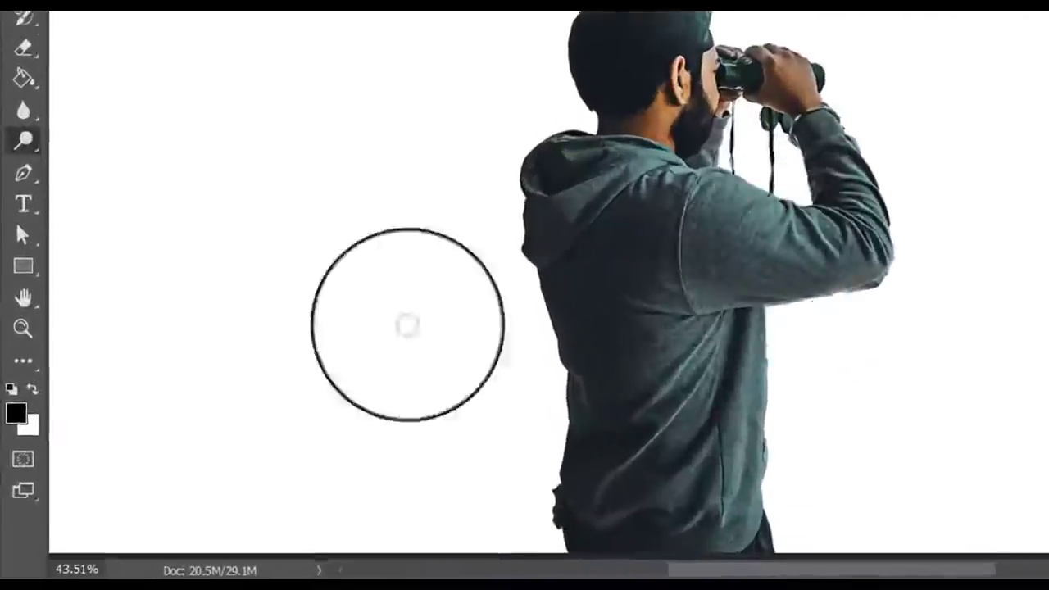
pyautogui.click(26, 164)
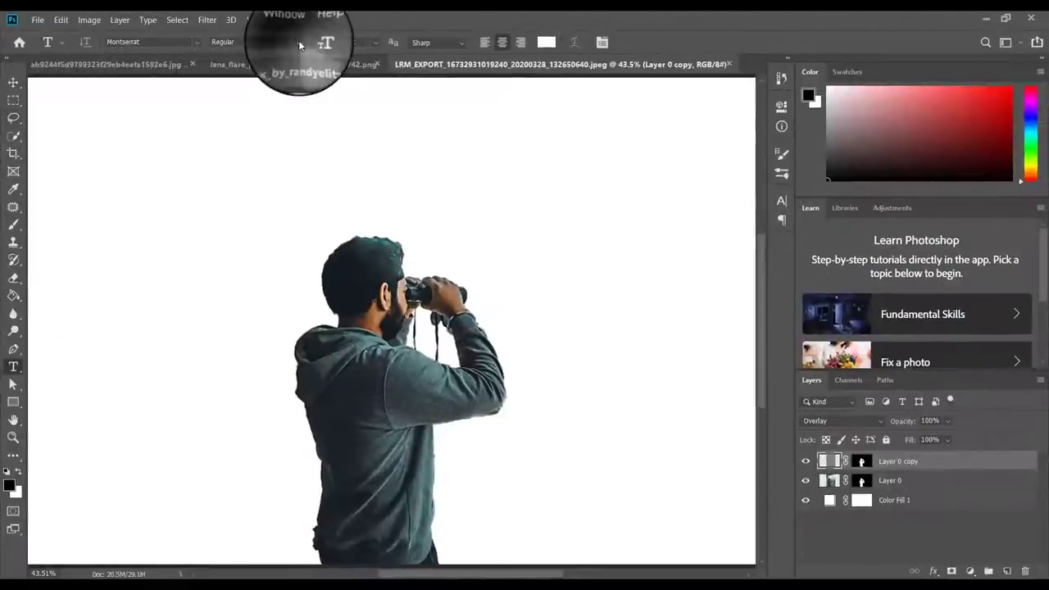
# - Set the type options to 72 pt, Sharp anti-aliasing and the Montserrat font
pyautogui.click(377, 44)
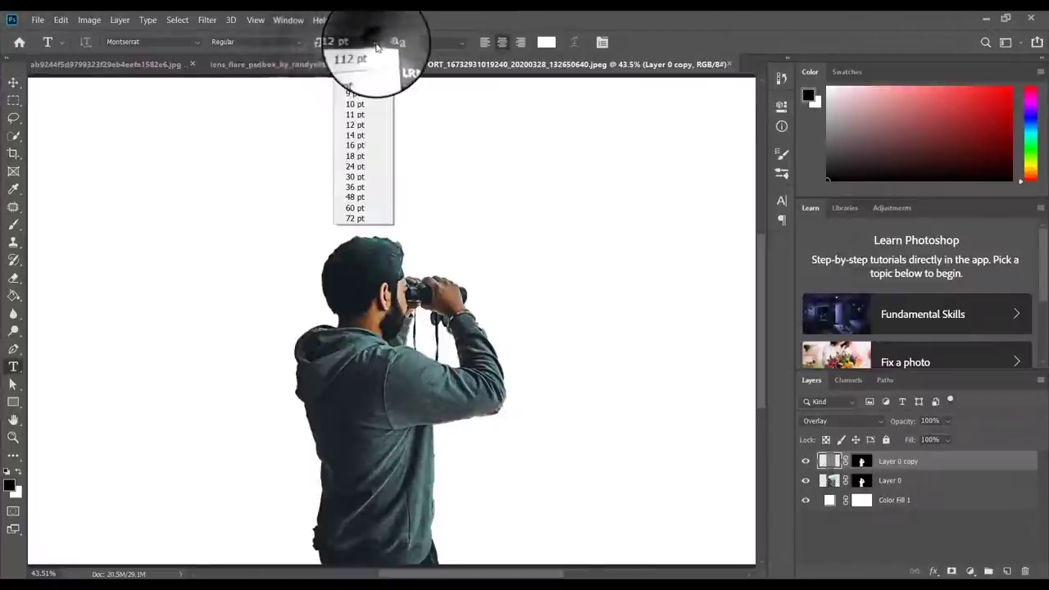
pyautogui.click(357, 219)
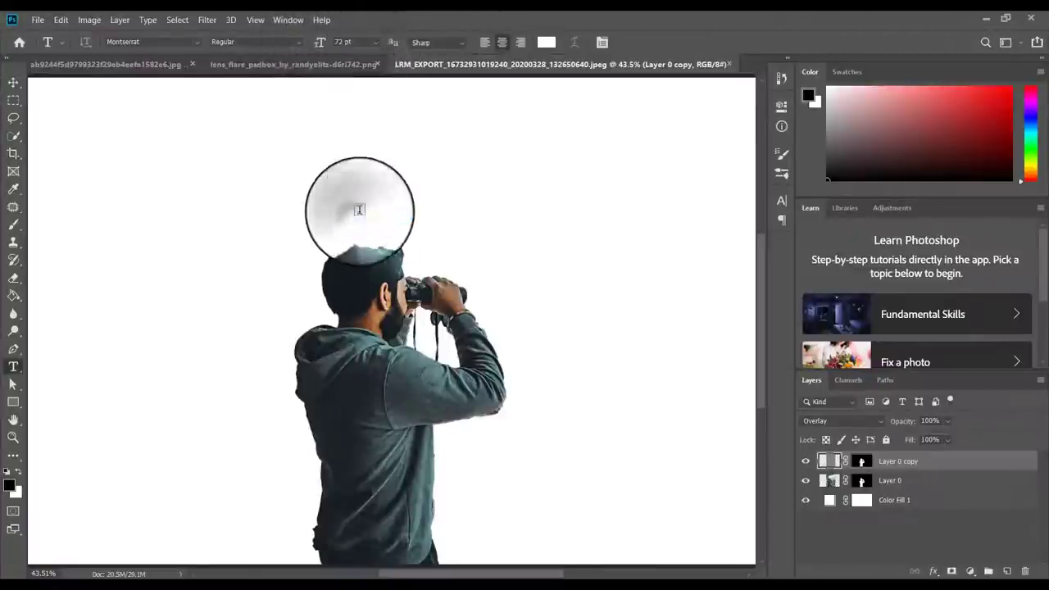
pyautogui.click(461, 44)
pyautogui.click(433, 64)
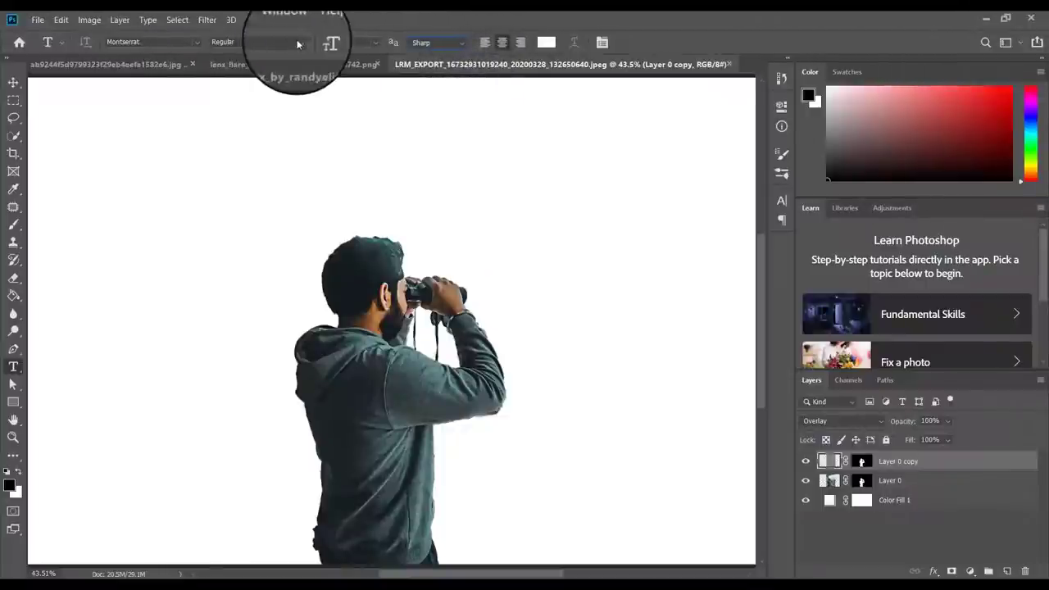
pyautogui.click(198, 44)
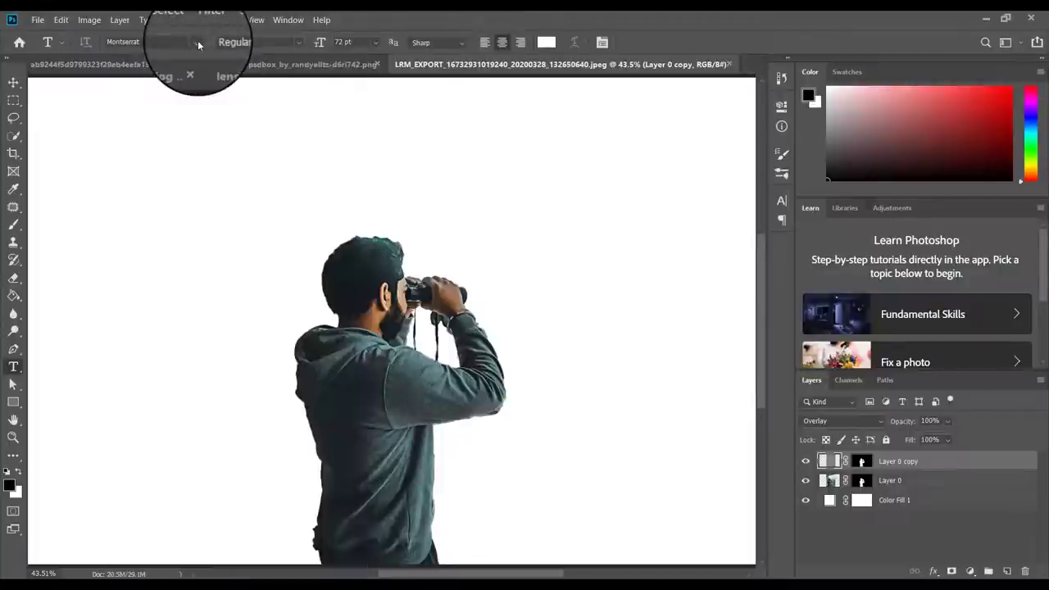
pyautogui.click(197, 42)
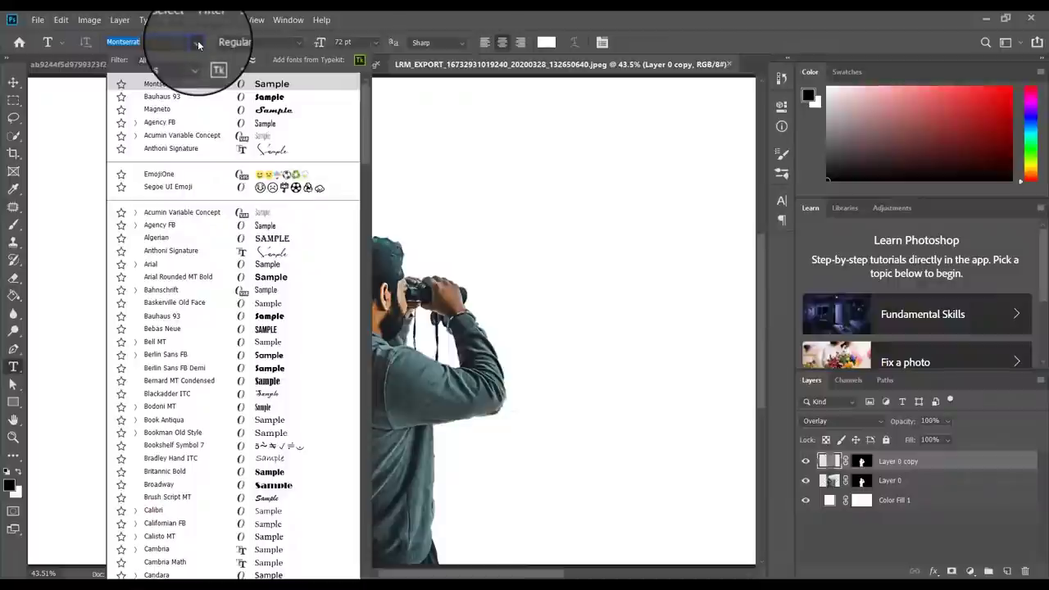
pyautogui.press('Return')
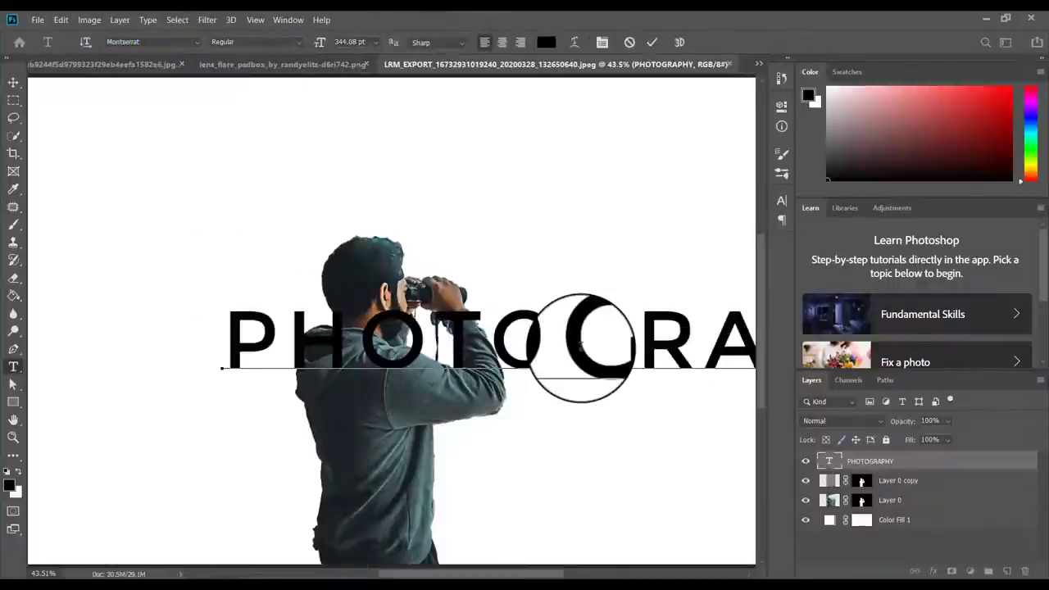
pyautogui.hotkey('ctrl', 't')
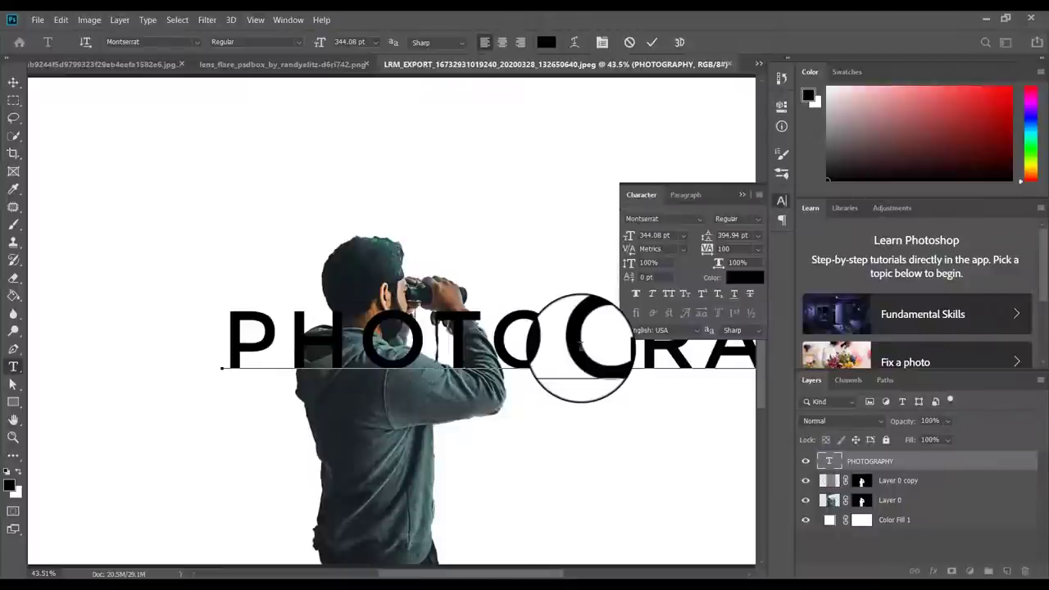
pyautogui.click(741, 197)
# - Scale the PHOTOGRAPHY text to about 42%, place it below the arms, and show its properties
pyautogui.click(651, 42)
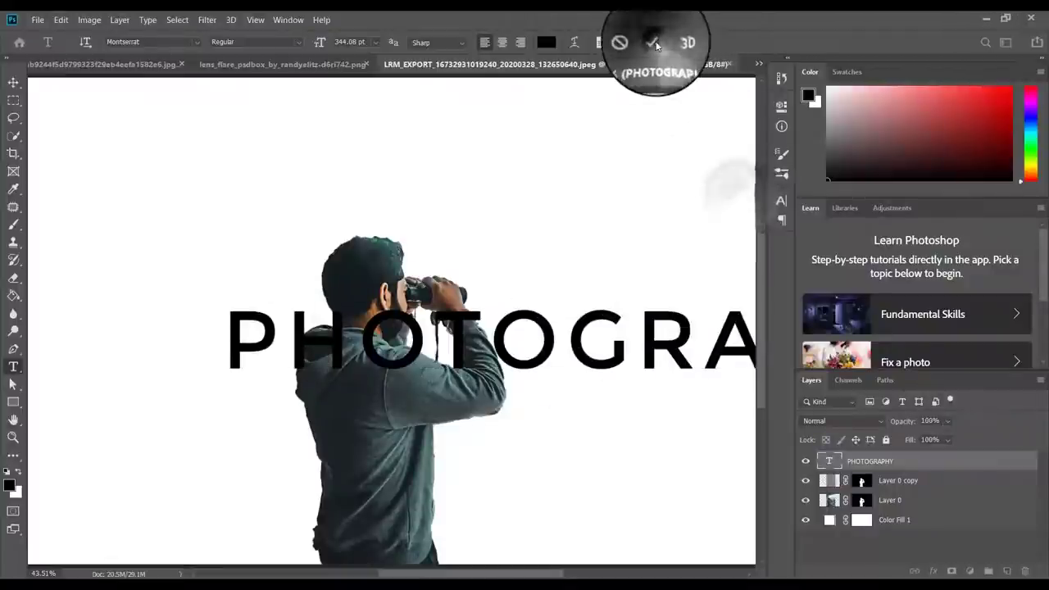
pyautogui.hotkey('ctrl', 't')
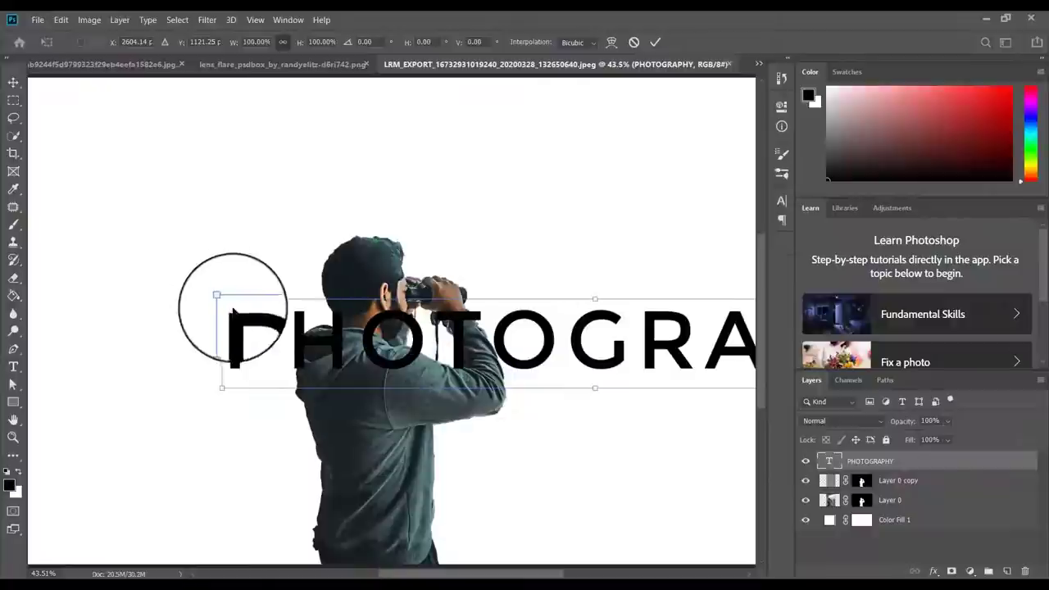
pyautogui.moveTo(220, 302); pyautogui.dragTo(318, 320)
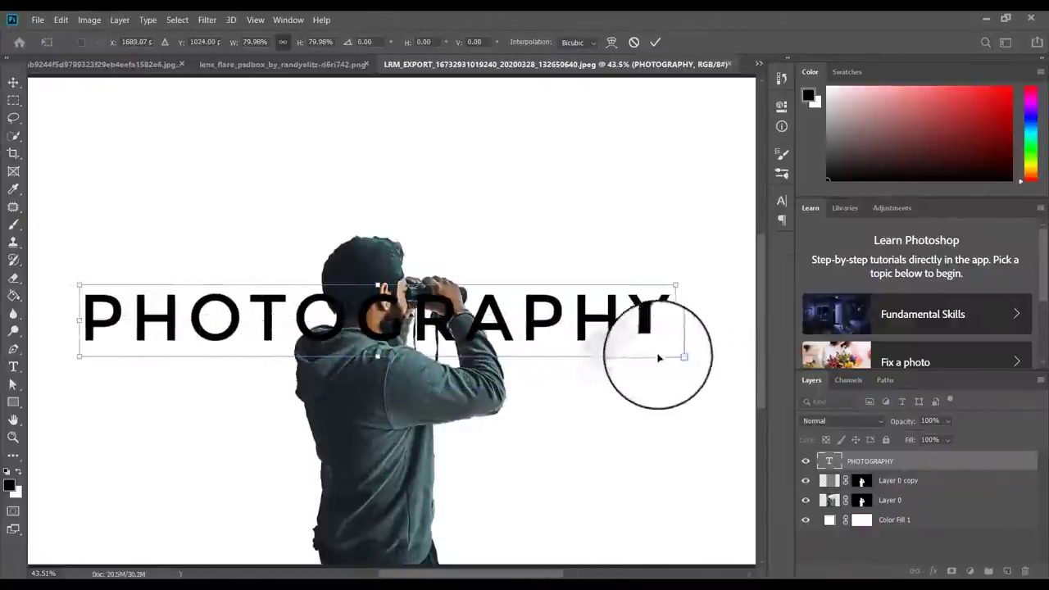
pyautogui.moveTo(675, 320); pyautogui.dragTo(545, 450)
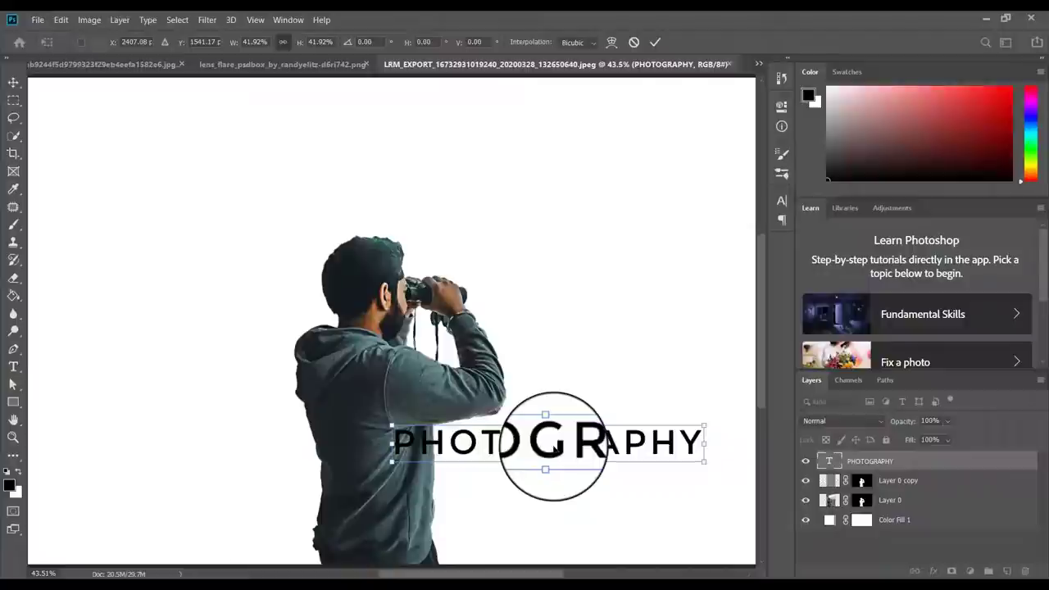
pyautogui.click(655, 42)
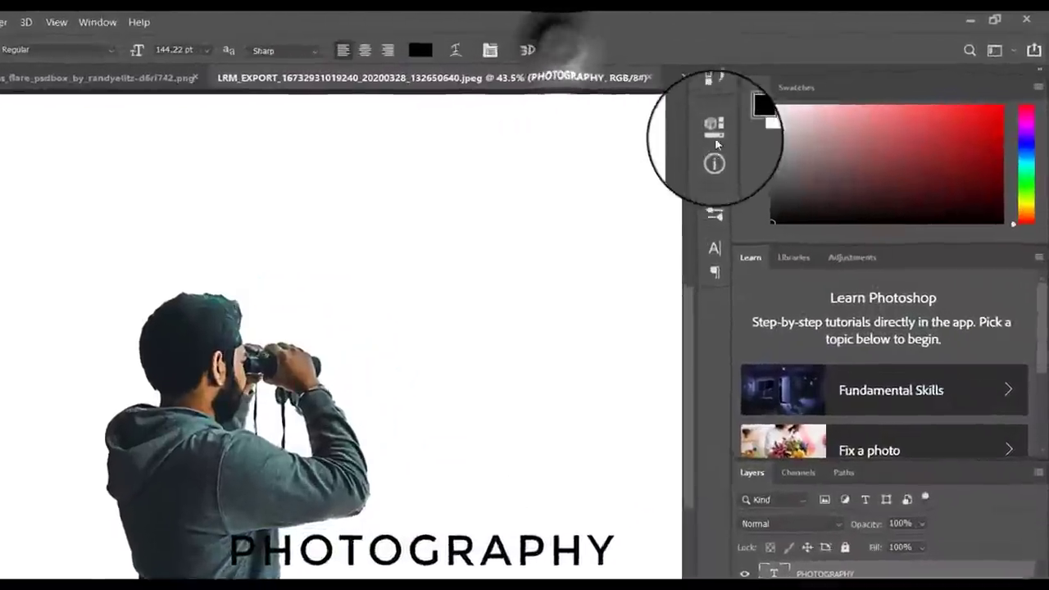
pyautogui.click(782, 106)
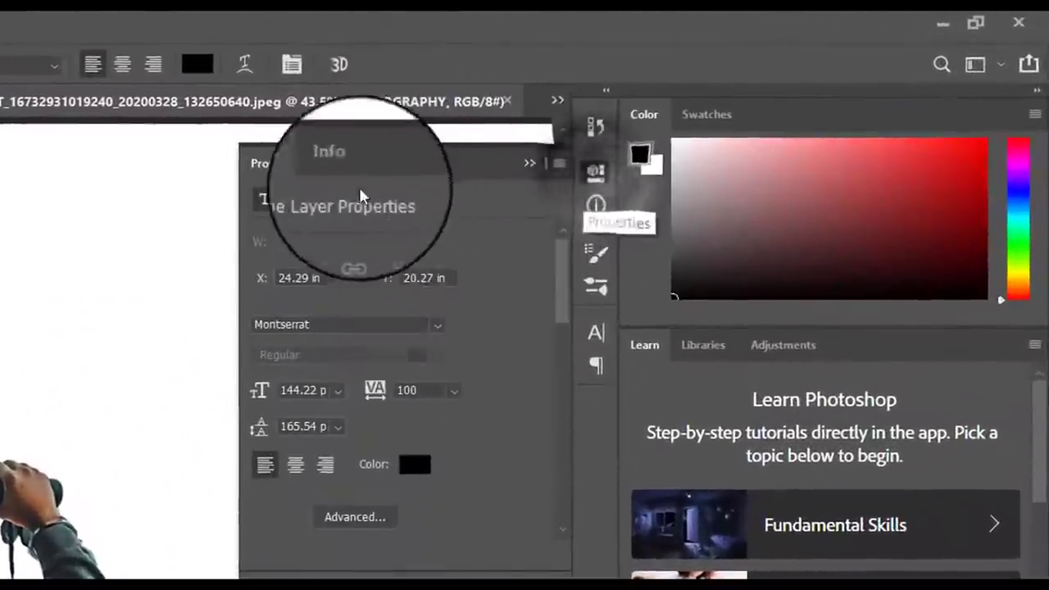
# - Set the PHOTOGRAPHY text's tracking to 0
pyautogui.click(457, 372)
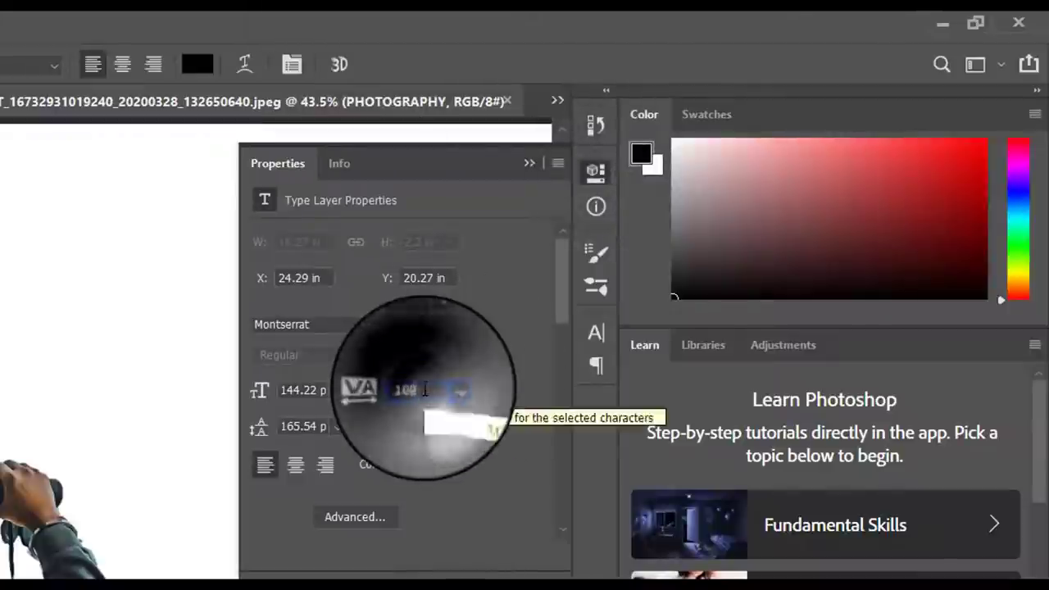
pyautogui.write('0')
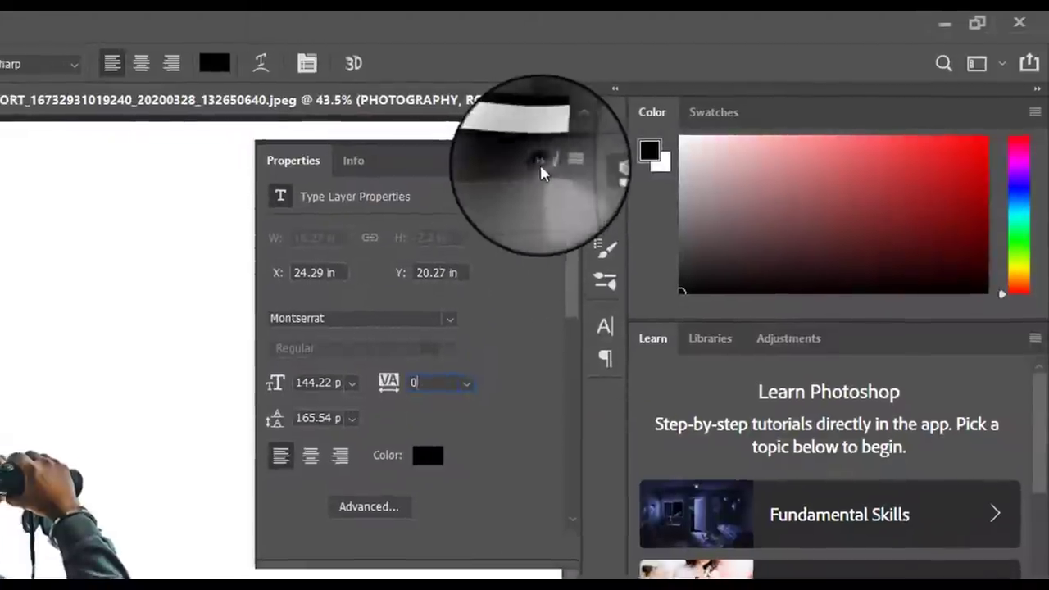
pyautogui.click(522, 140)
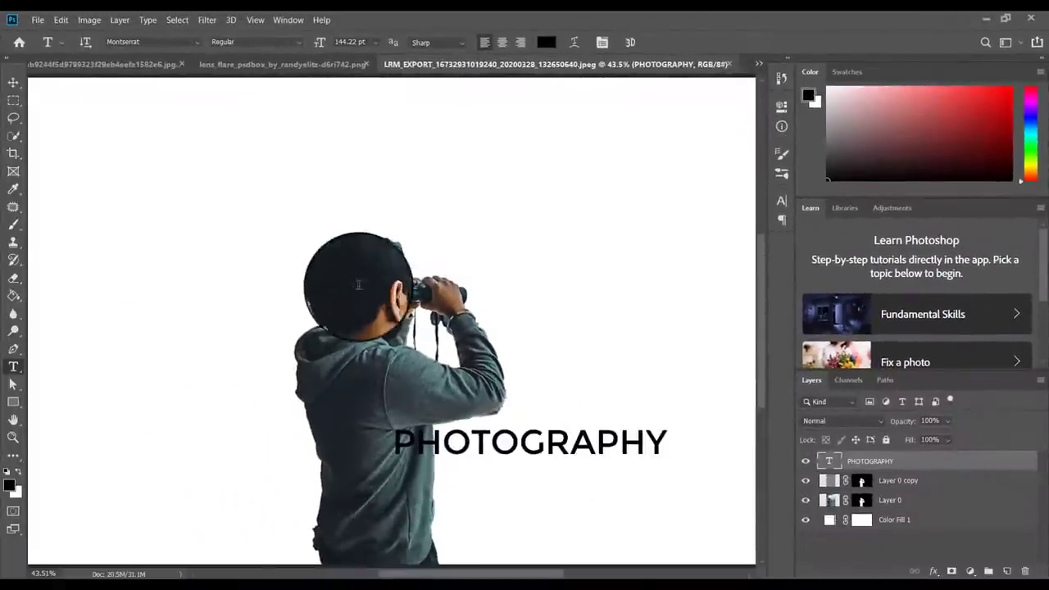
# - Stretch PHOTOGRAPHY to about 141% width and 280% height along the canvas's lower right
pyautogui.click(14, 82)
pyautogui.click(47, 83)
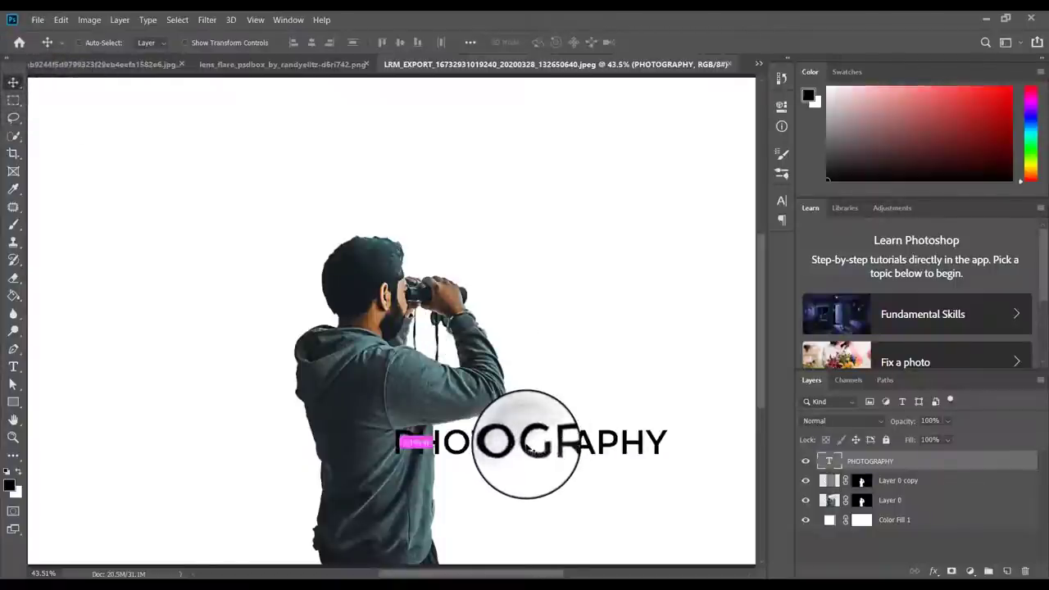
pyautogui.hotkey('ctrl', 't')
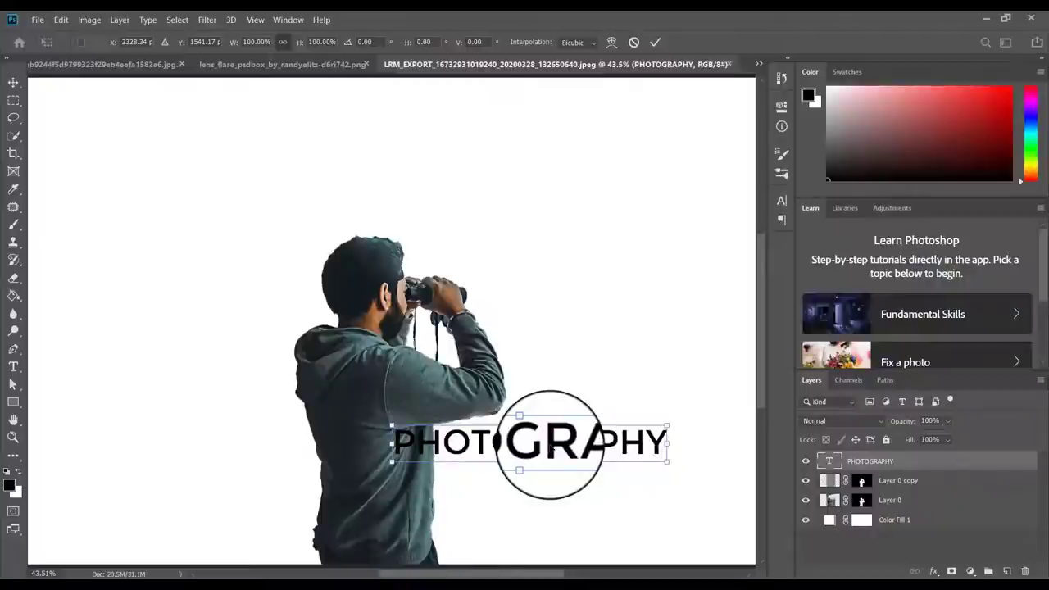
pyautogui.moveTo(668, 462); pyautogui.dragTo(722, 497)
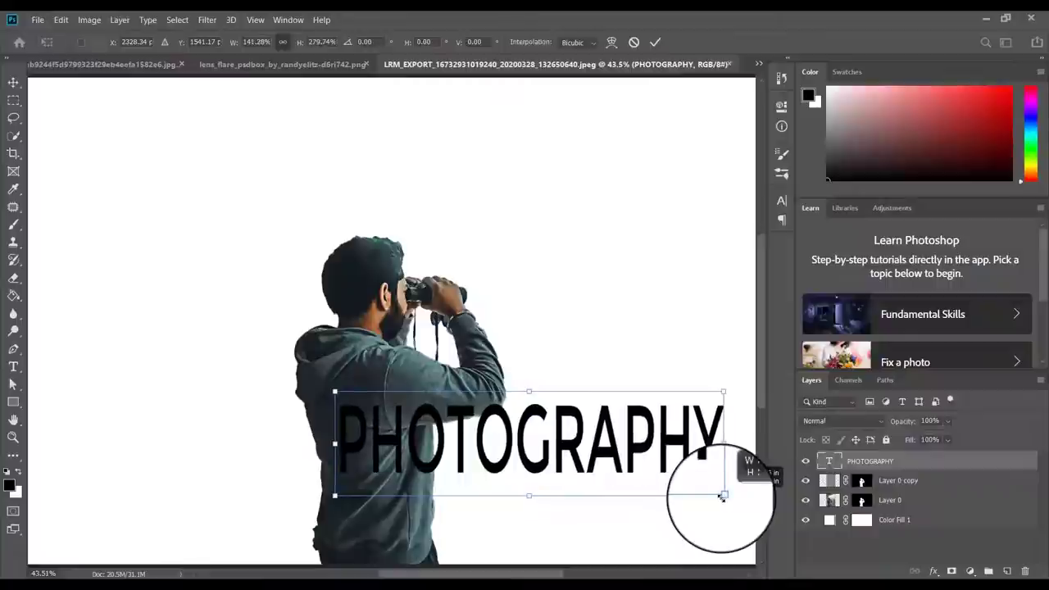
pyautogui.moveTo(573, 450); pyautogui.dragTo(583, 460)
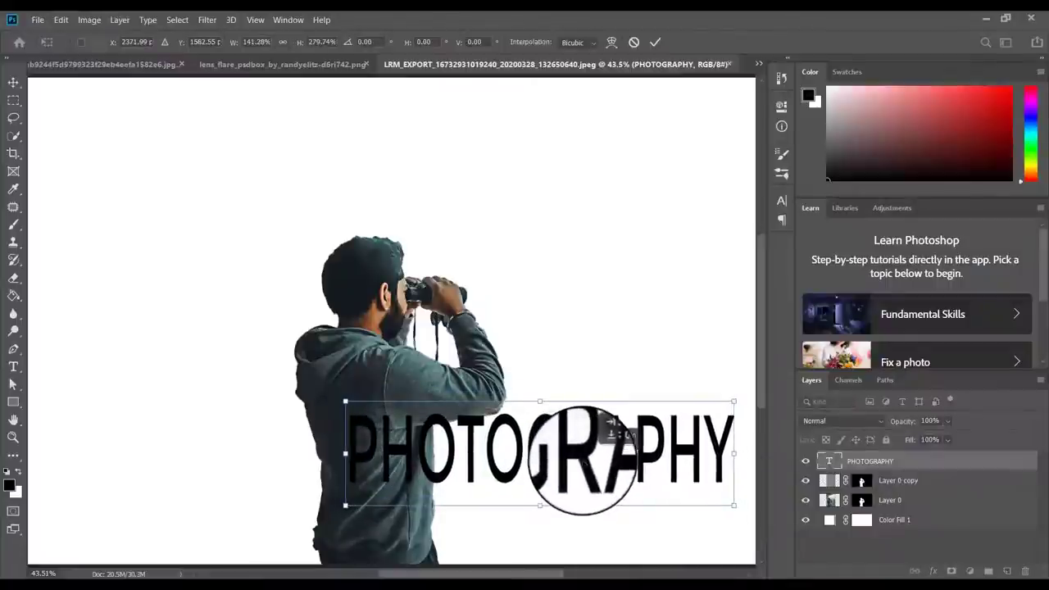
pyautogui.moveTo(609, 422); pyautogui.dragTo(624, 466)
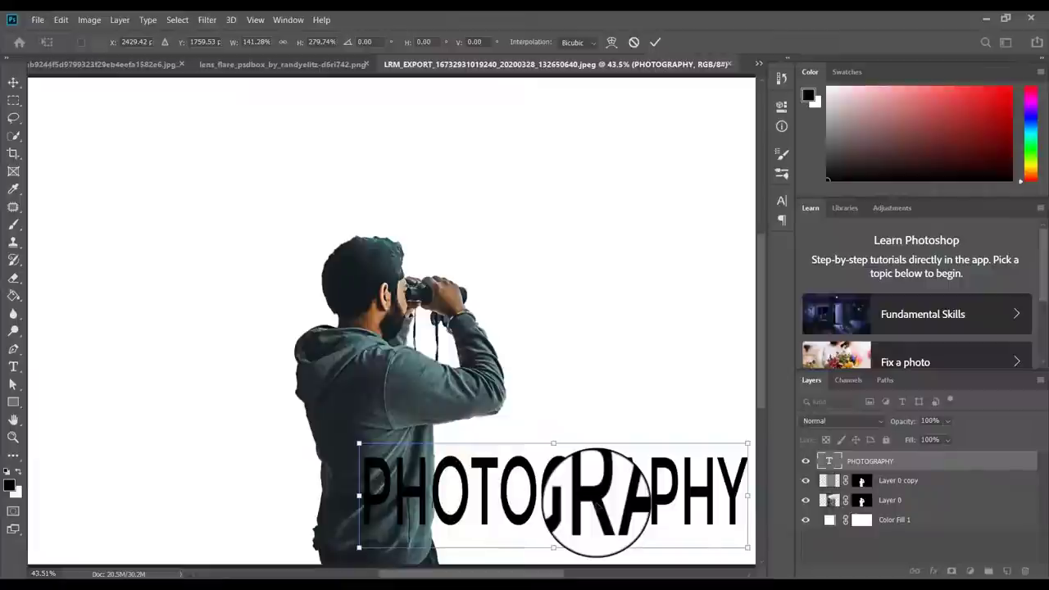
pyautogui.click(655, 41)
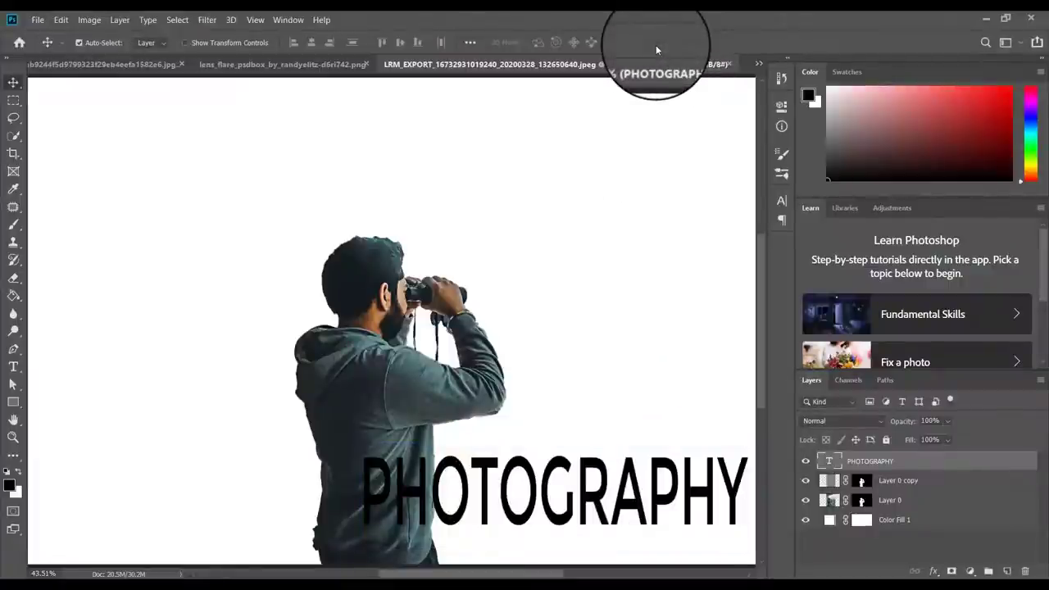
# - Duplicate the PHOTOGRAPHY layer, change the copy to TRAVEL, and stack it above PHOTOGRAPHY
pyautogui.hotkey('ctrl', 'j')
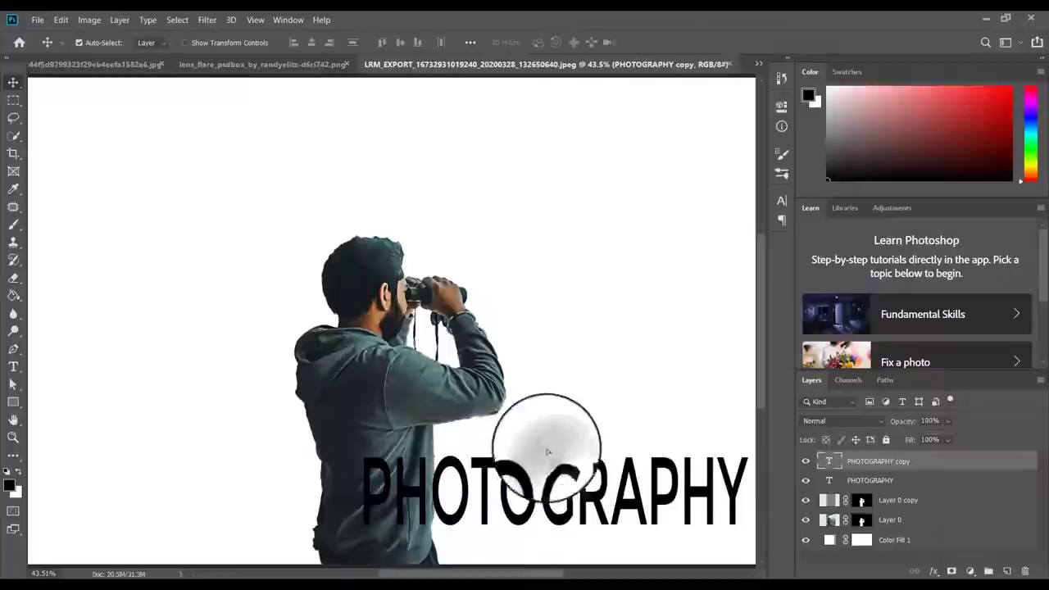
pyautogui.moveTo(547, 451); pyautogui.dragTo(554, 366)
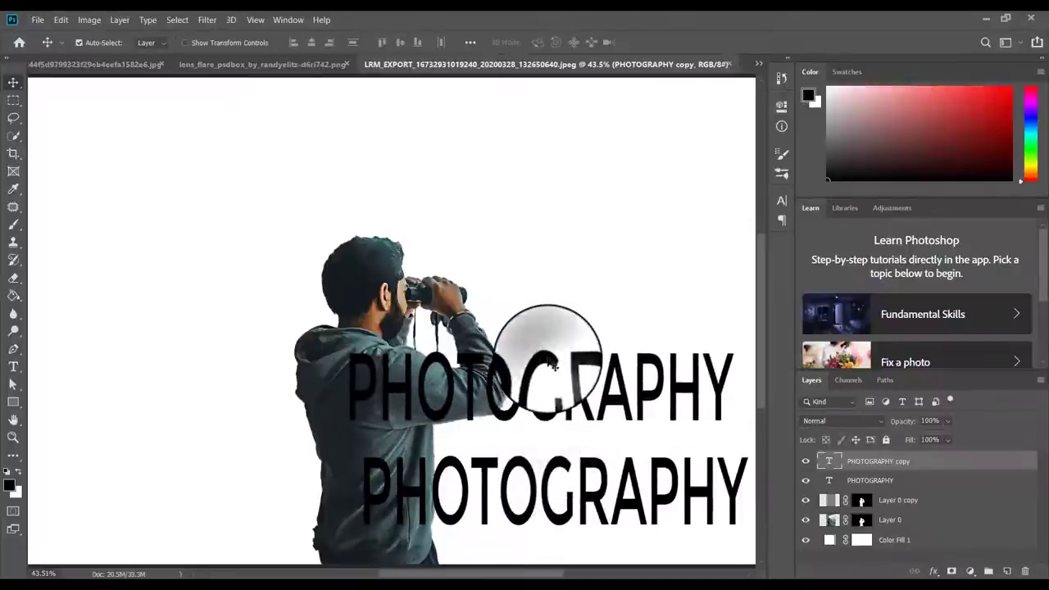
pyautogui.doubleClick(554, 366)
pyautogui.write('PE')
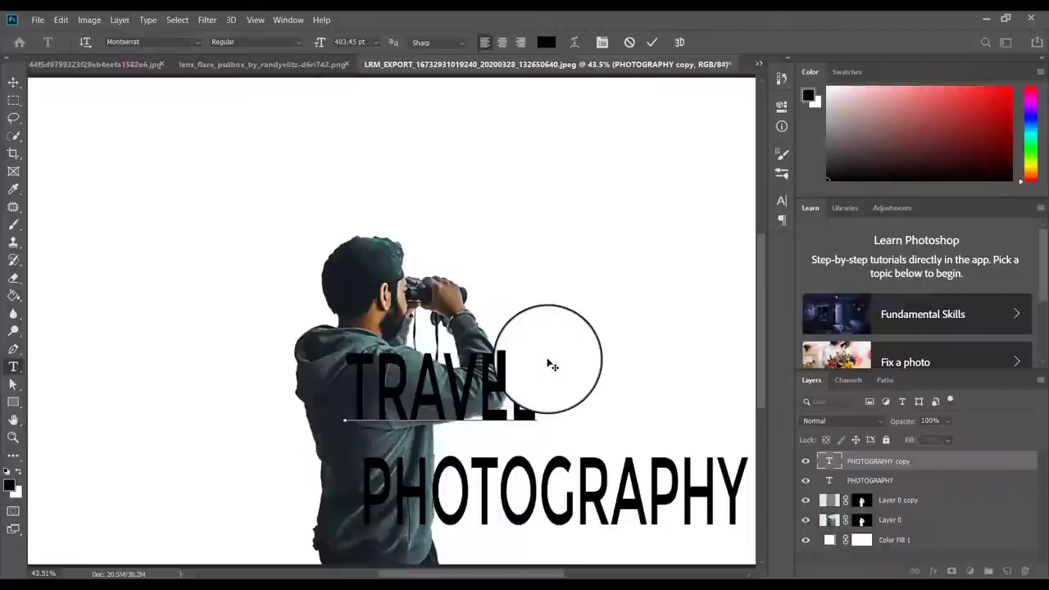
pyautogui.click(652, 42)
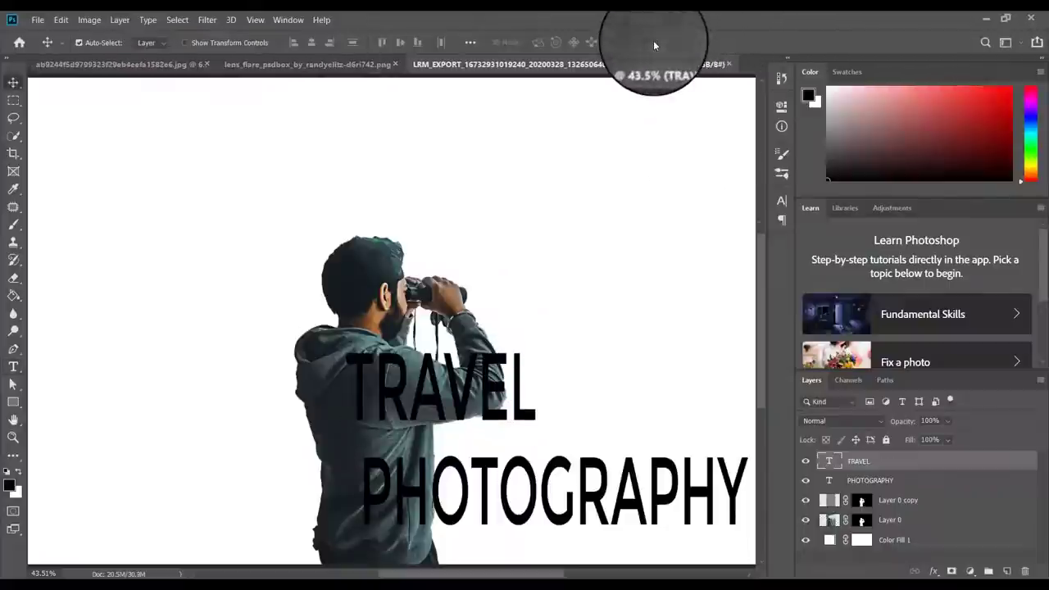
pyautogui.moveTo(512, 404); pyautogui.dragTo(545, 415)
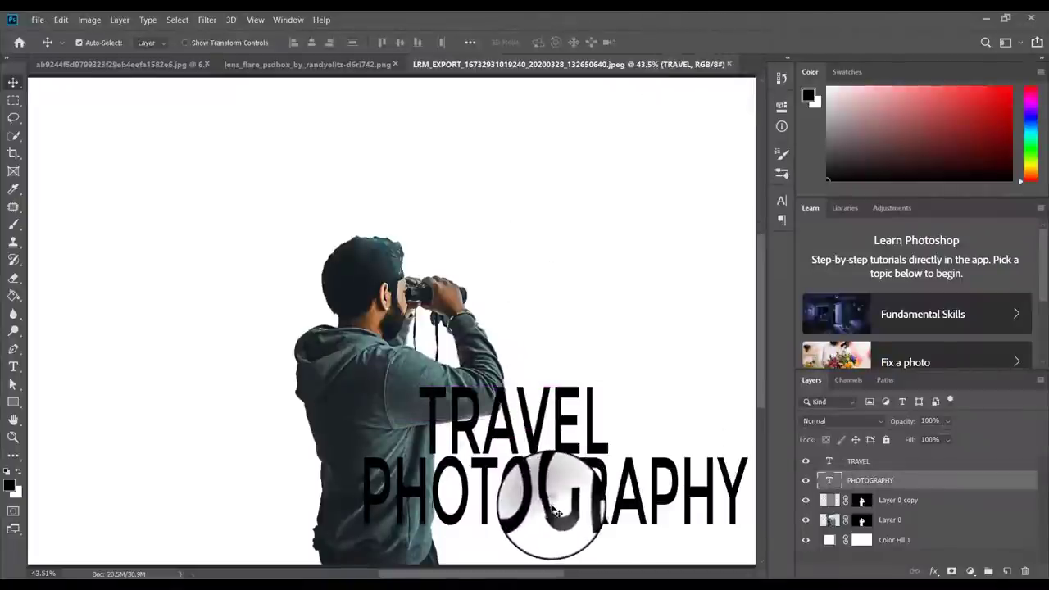
pyautogui.moveTo(556, 513); pyautogui.dragTo(553, 517)
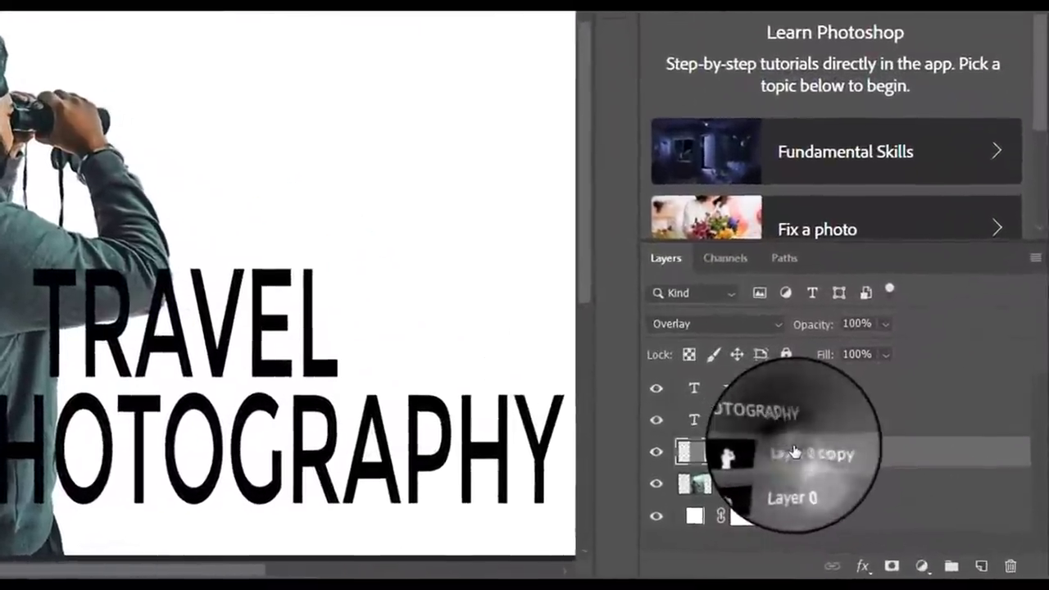
# - Clip Layer 0 copy to the layer below and clip the layer above PHOTOGRAPHY
pyautogui.rightClick(892, 500)
pyautogui.click(585, 74)
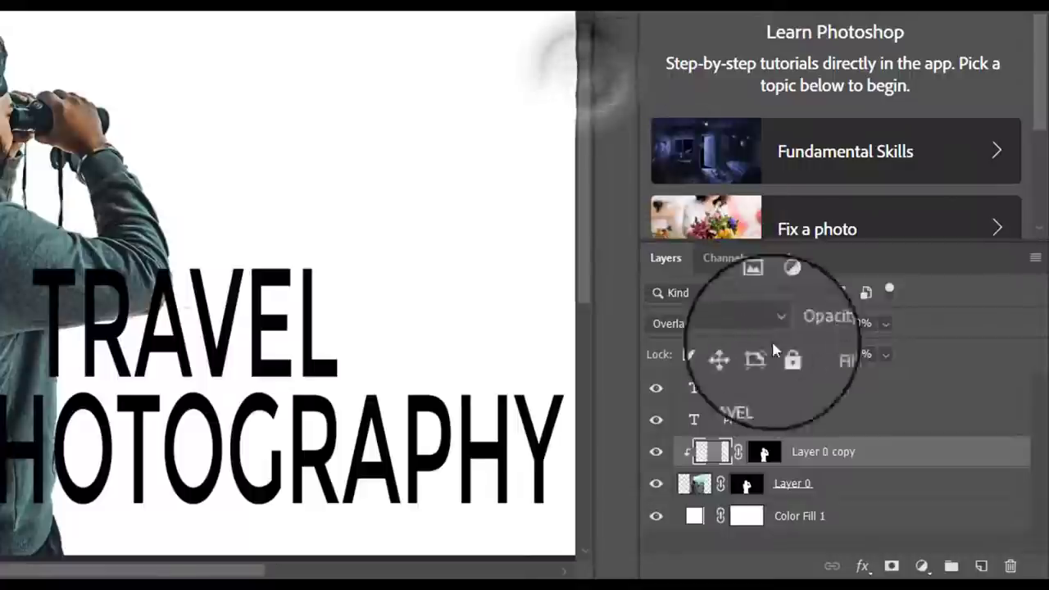
pyautogui.click(793, 421)
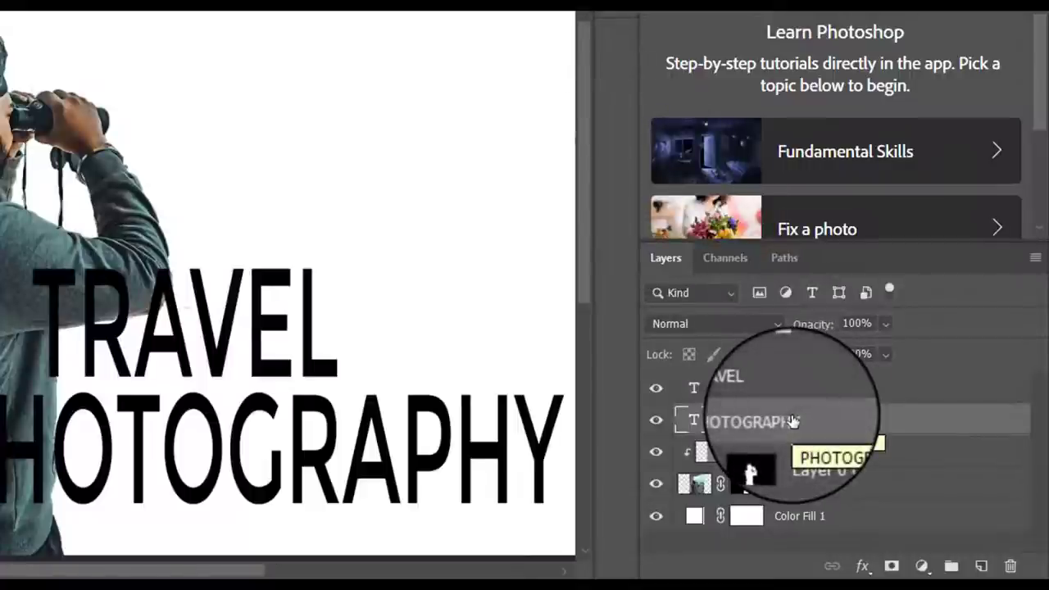
pyautogui.click(1036, 258)
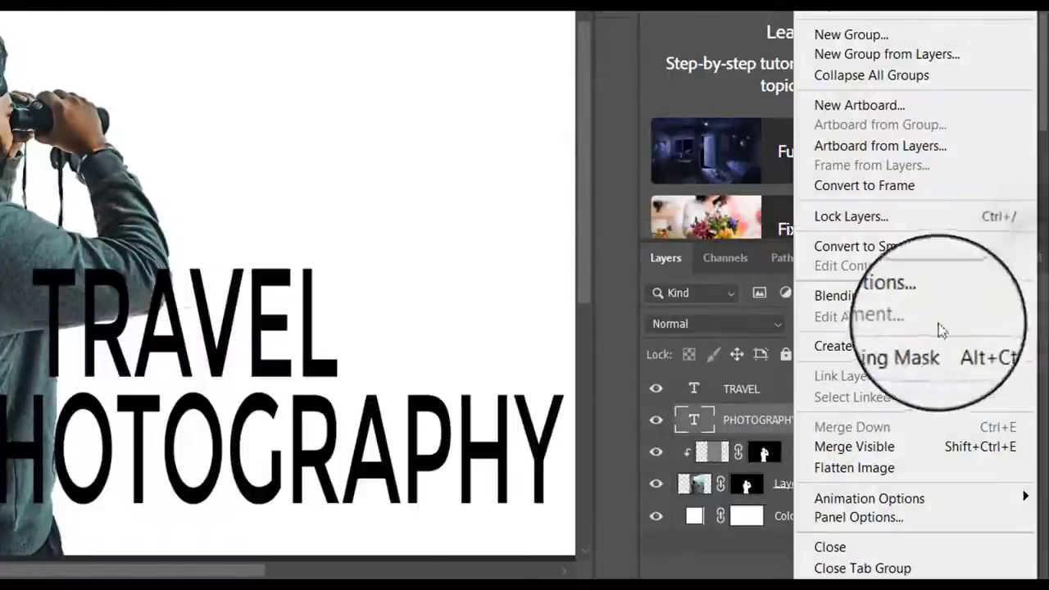
pyautogui.click(918, 348)
# - Clip the TRAVEL text to the photo below and select it along with PHOTOGRAPHY
pyautogui.click(742, 390)
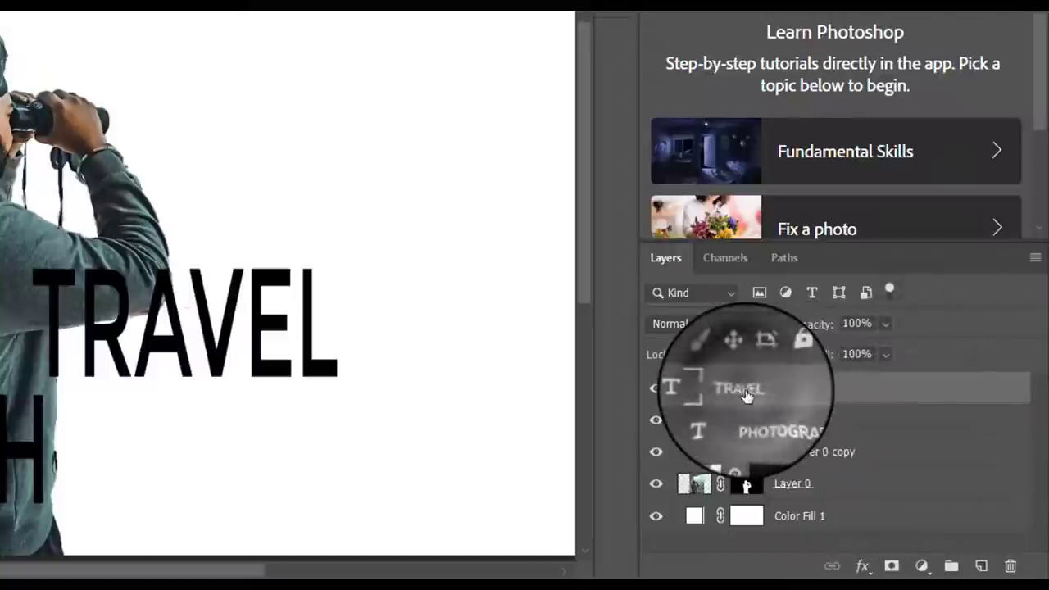
pyautogui.click(1037, 258)
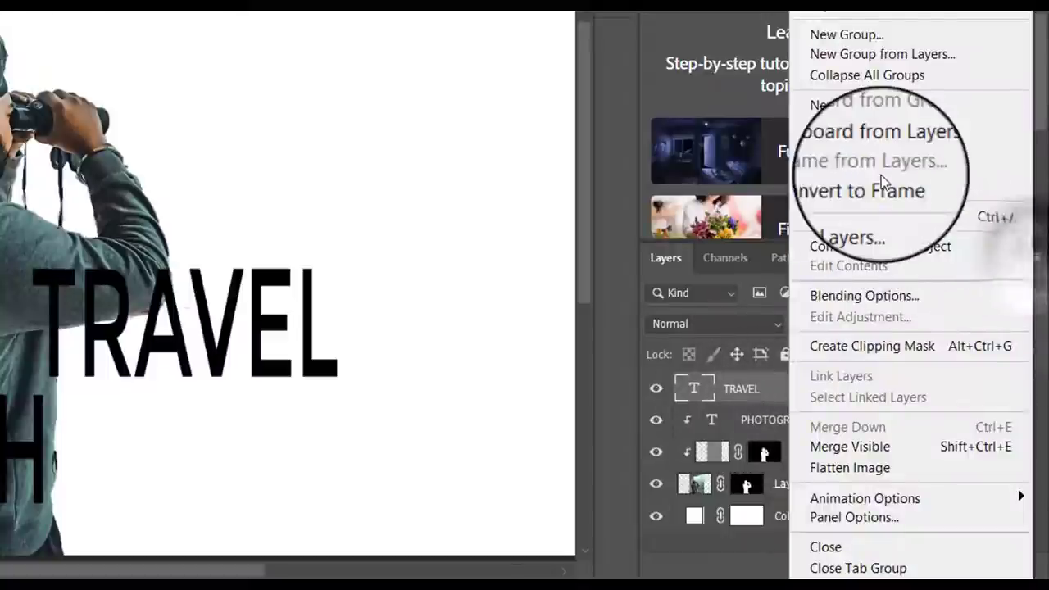
pyautogui.click(899, 342)
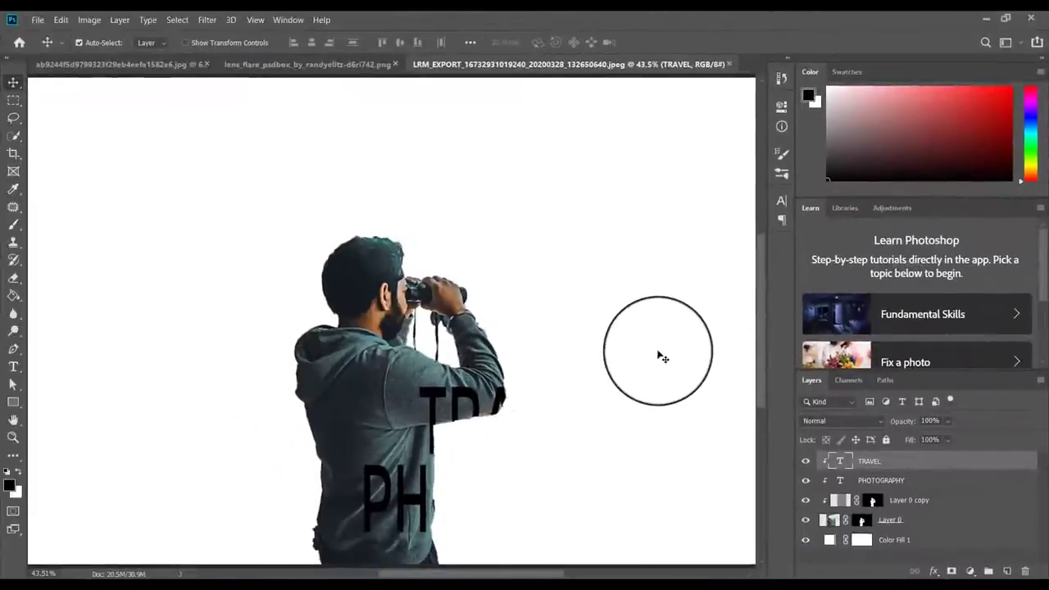
pyautogui.keyDown('shift'); pyautogui.click(926, 482); pyautogui.keyUp('shift')
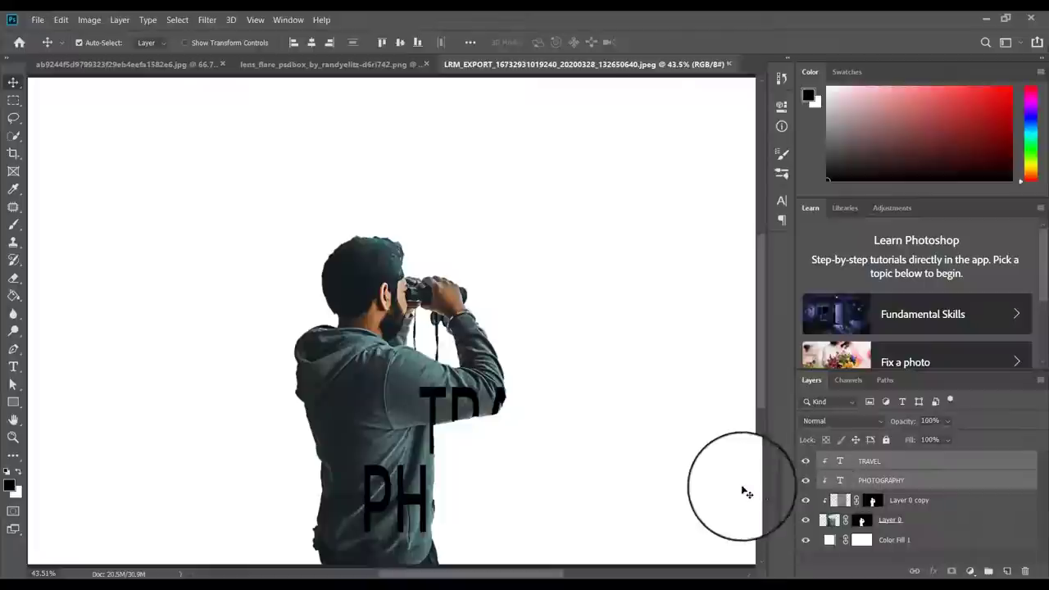
# - Set the TRAVEL and PHOTOGRAPHY text colour to white
pyautogui.click(13, 369)
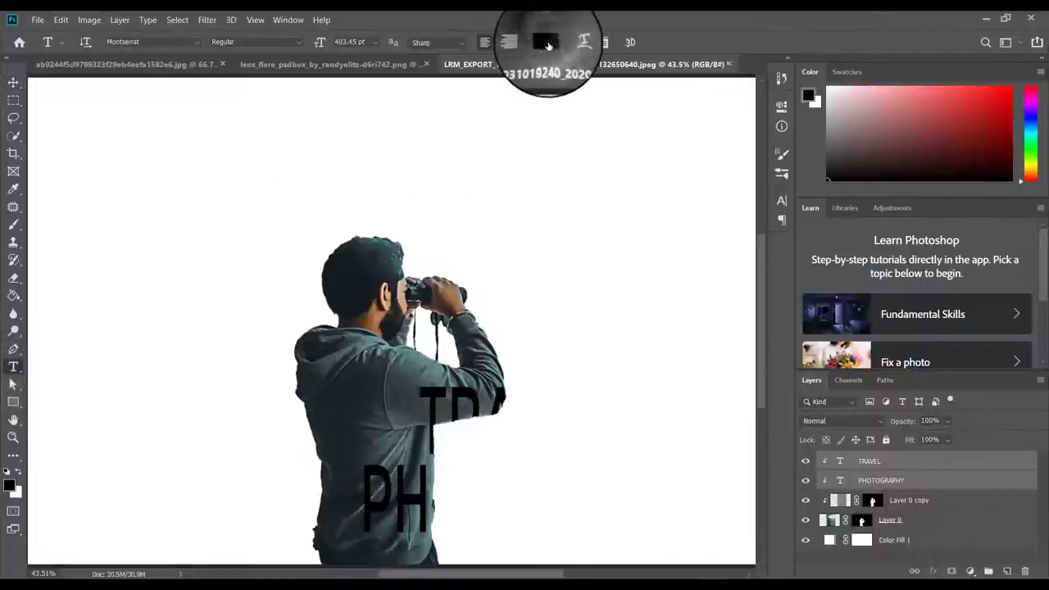
pyautogui.click(546, 42)
pyautogui.click(644, 136)
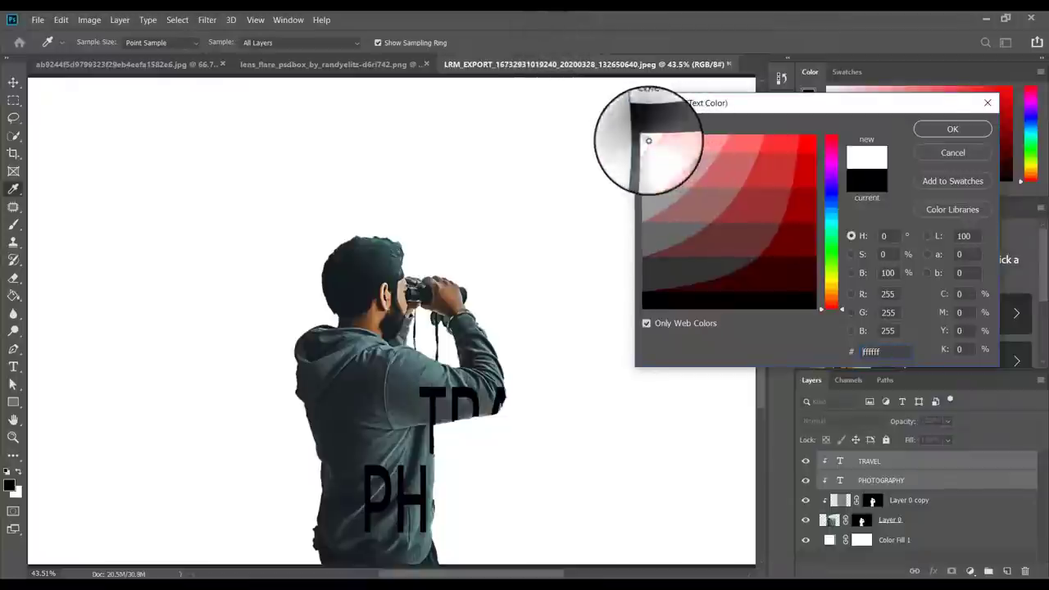
pyautogui.click(961, 130)
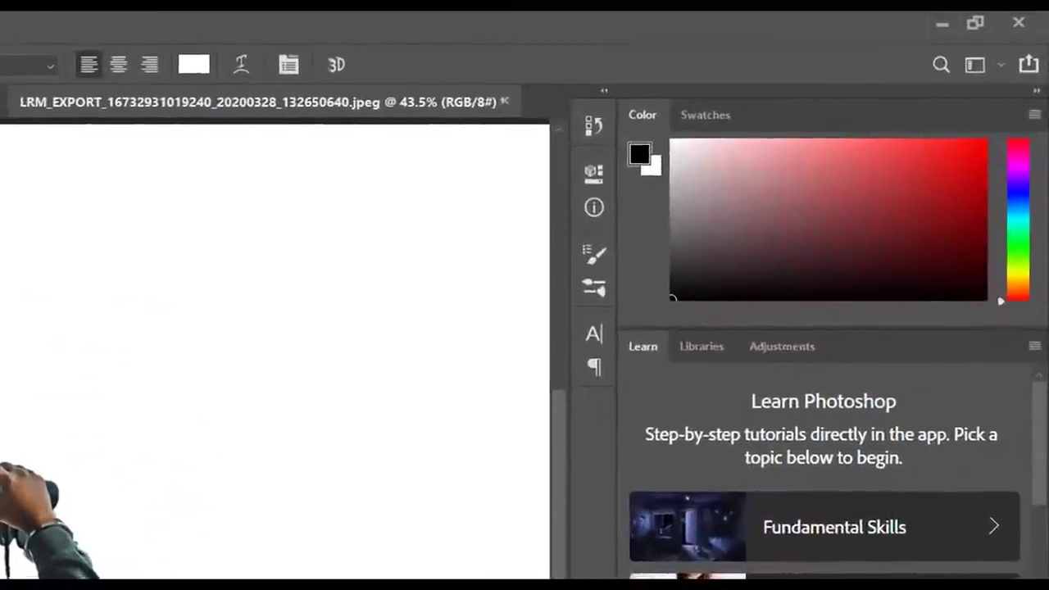
# - Duplicate both text layers, make the copies black below Layer 0, then show the street photo
pyautogui.rightClick(771, 589)
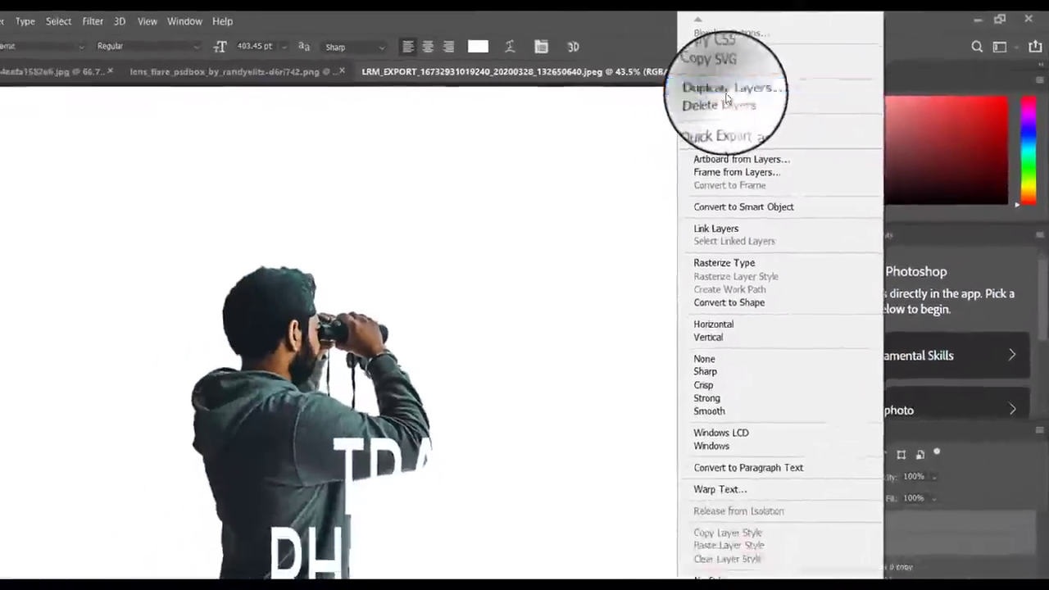
pyautogui.click(564, 131)
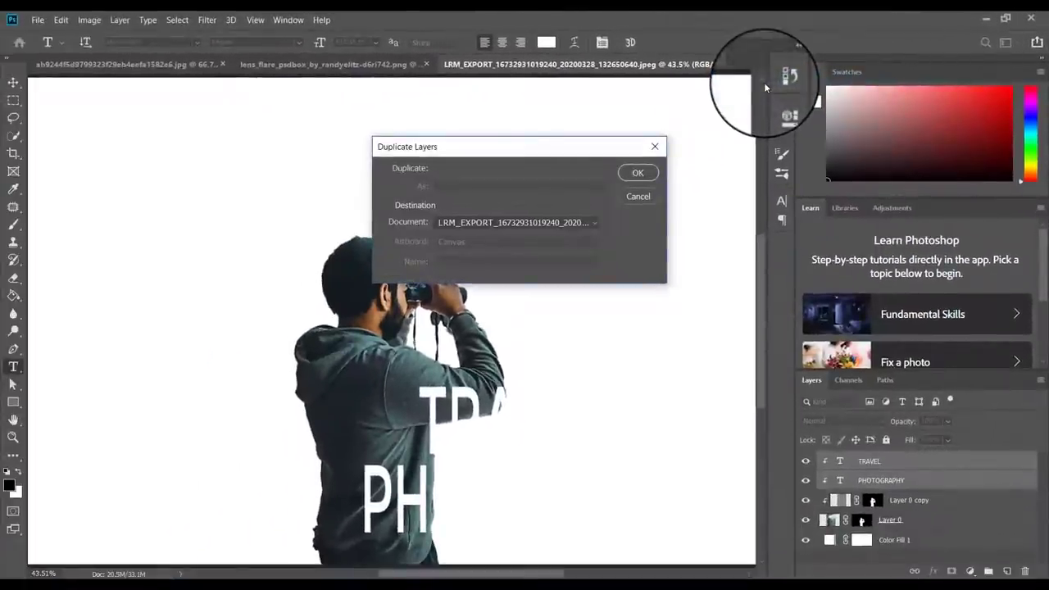
pyautogui.click(638, 173)
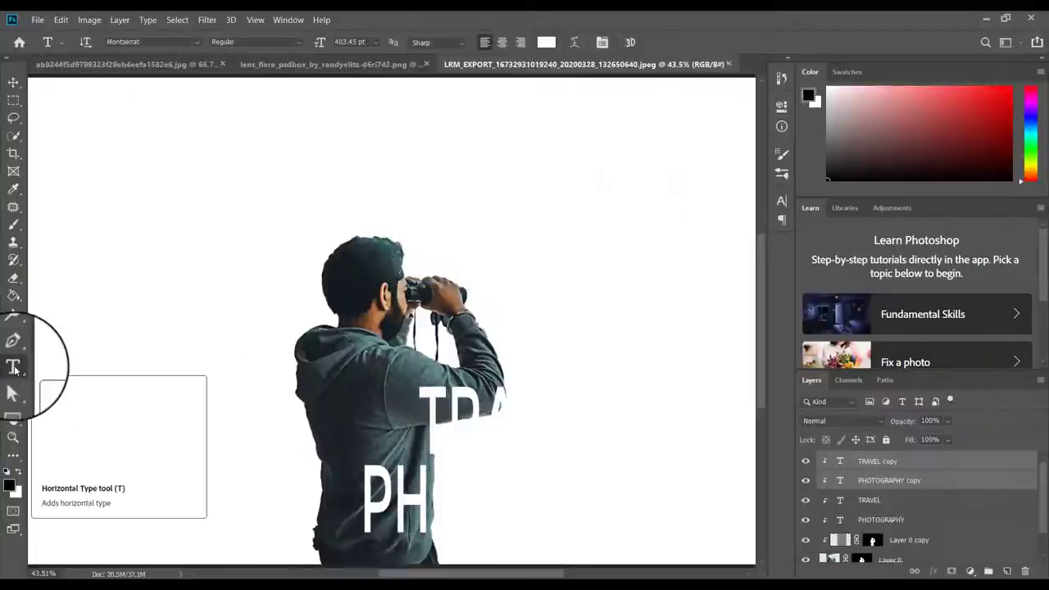
pyautogui.rightClick(14, 371)
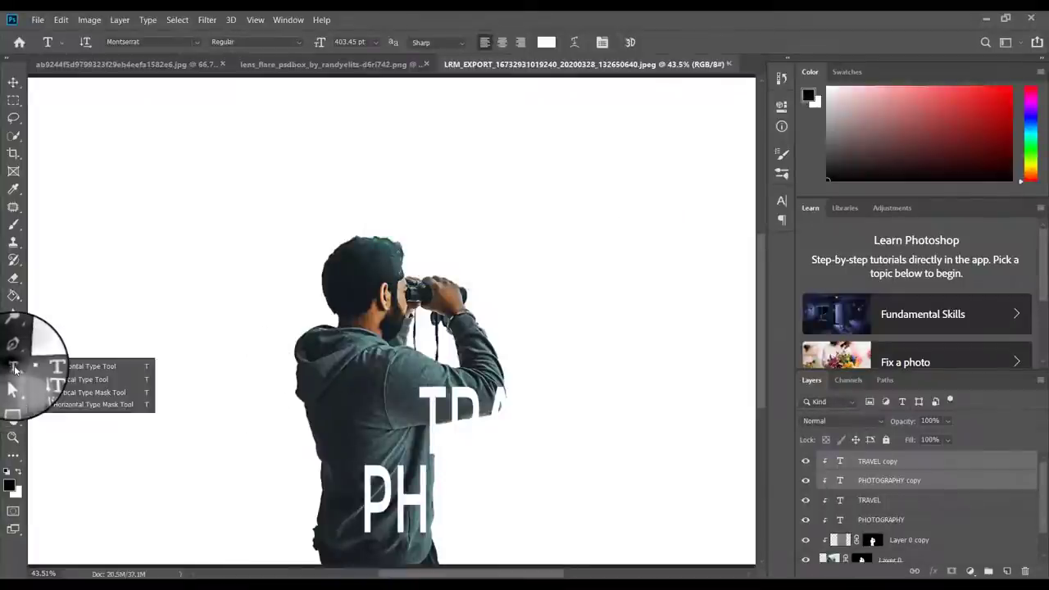
pyautogui.click(545, 43)
pyautogui.click(646, 301)
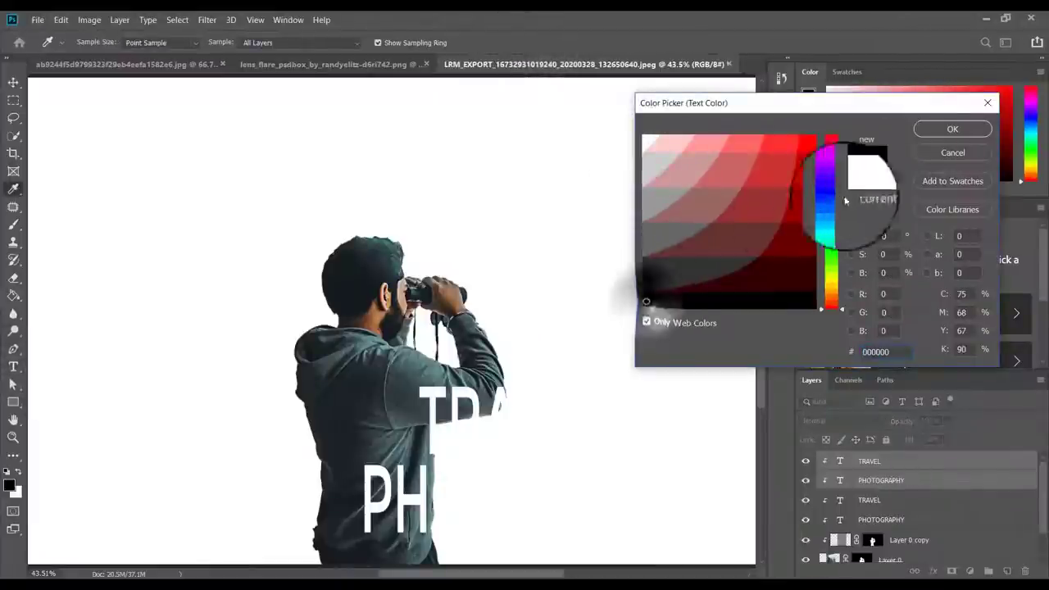
pyautogui.click(955, 131)
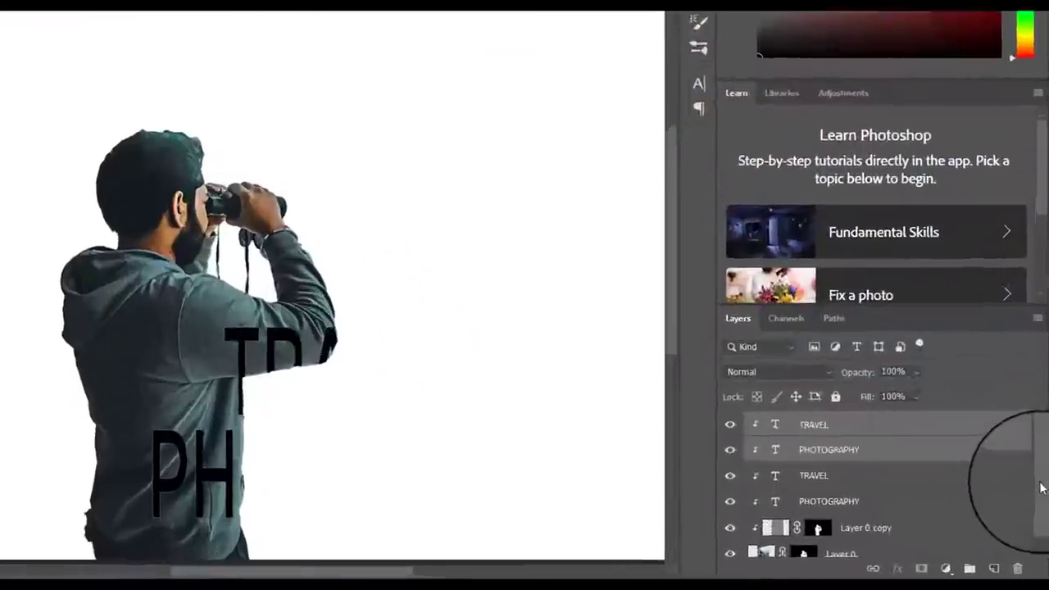
pyautogui.scroll(-1, 1037, 492)
pyautogui.moveTo(881, 426); pyautogui.dragTo(873, 525)
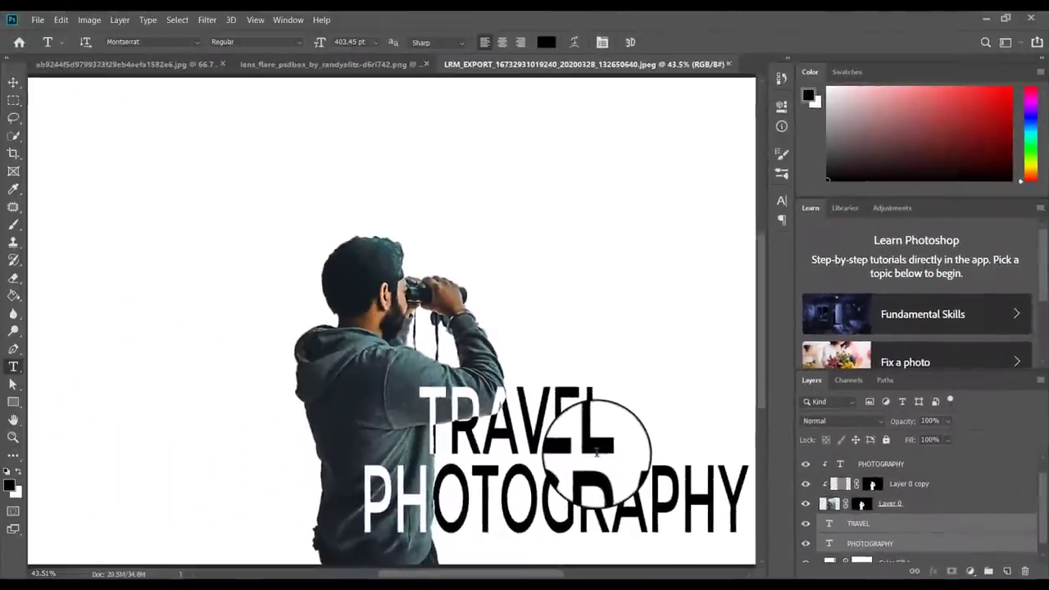
pyautogui.click(123, 64)
pyautogui.click(13, 83)
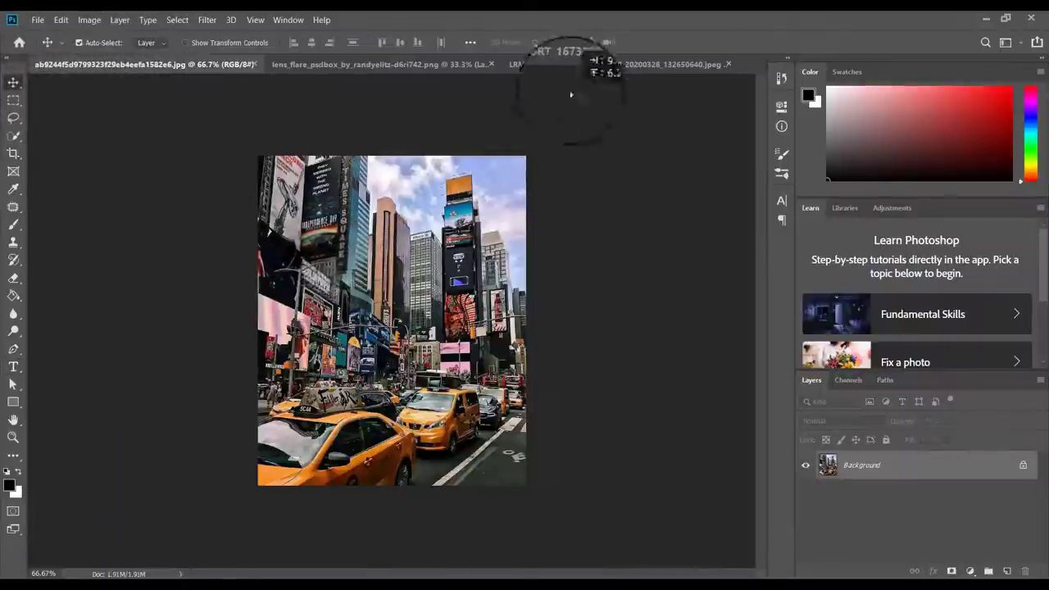
# - Drag the city street photo into the poster, set it to Lighten, scale to 165%, and shift down
pyautogui.moveTo(571, 95); pyautogui.dragTo(521, 407)
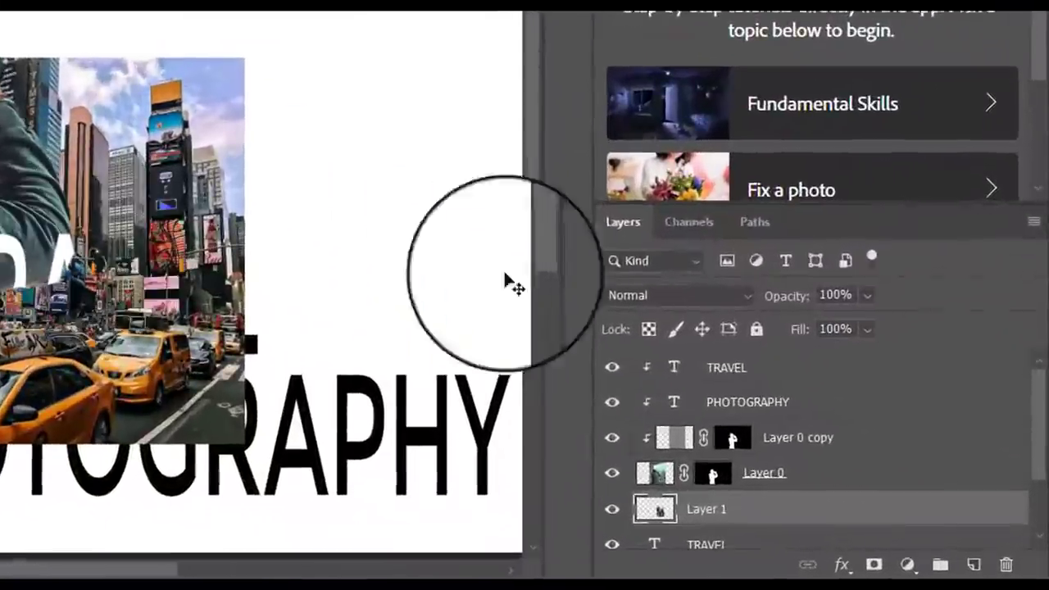
pyautogui.click(835, 420)
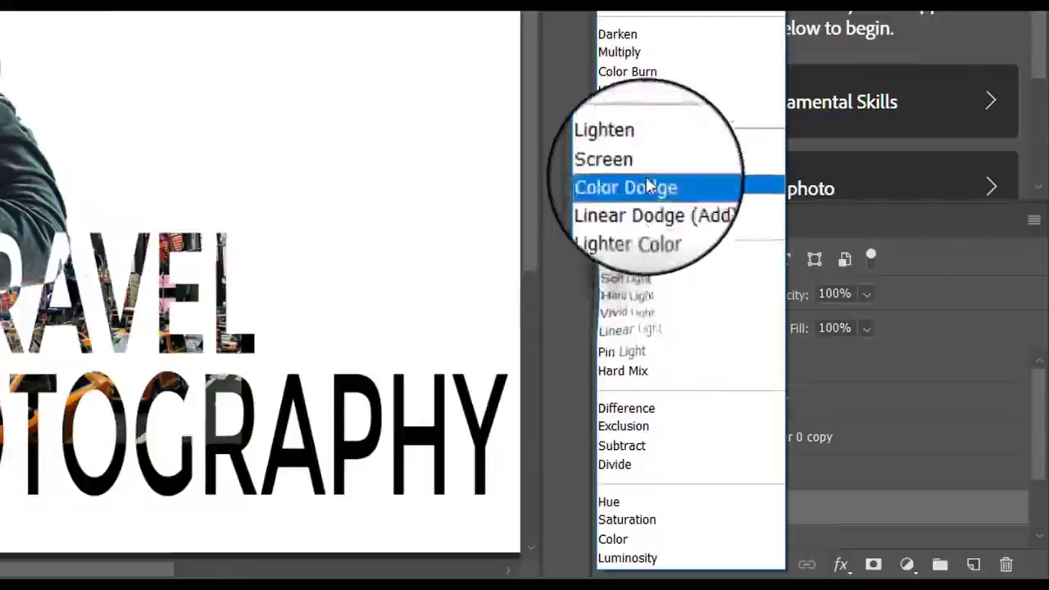
pyautogui.click(604, 129)
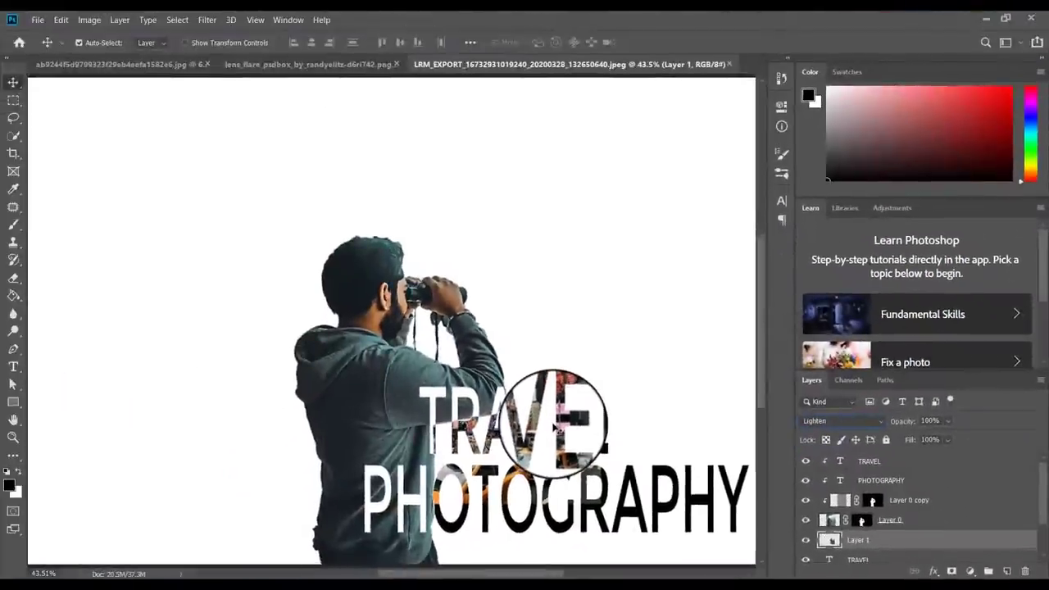
pyautogui.hotkey('ctrl', 't')
pyautogui.moveTo(555, 426); pyautogui.dragTo(310, 150)
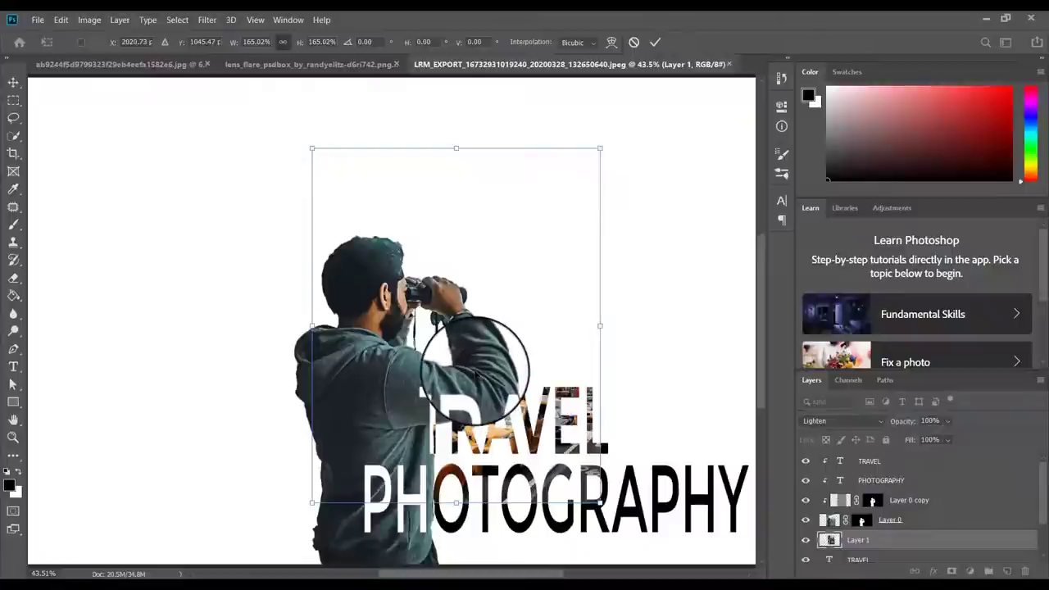
pyautogui.moveTo(455, 354); pyautogui.dragTo(560, 437)
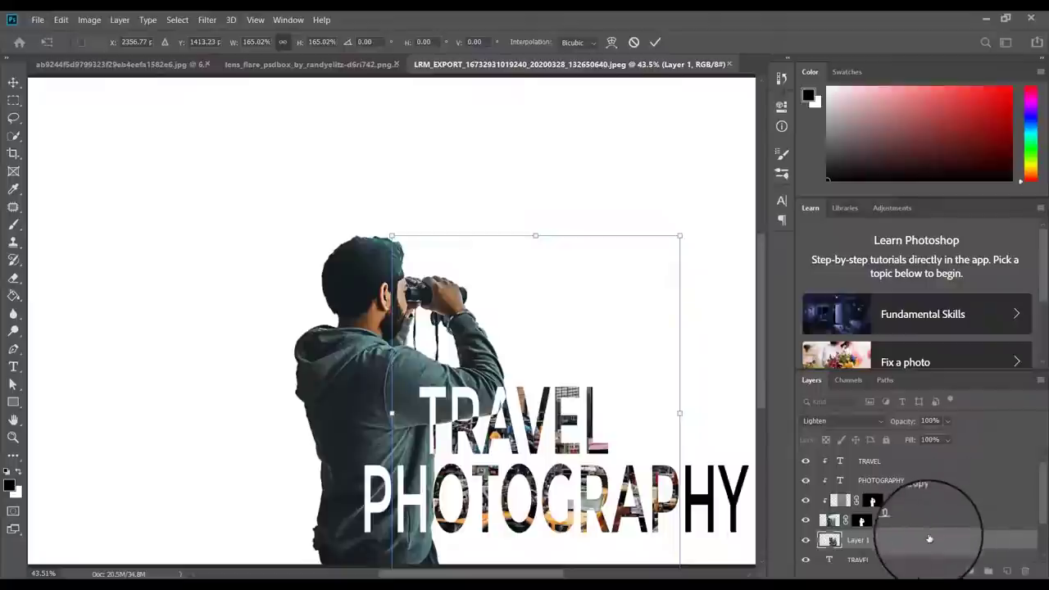
# - Move the city photo layer to the top of the stack and enlarge it to about 158% width
pyautogui.press('Return')
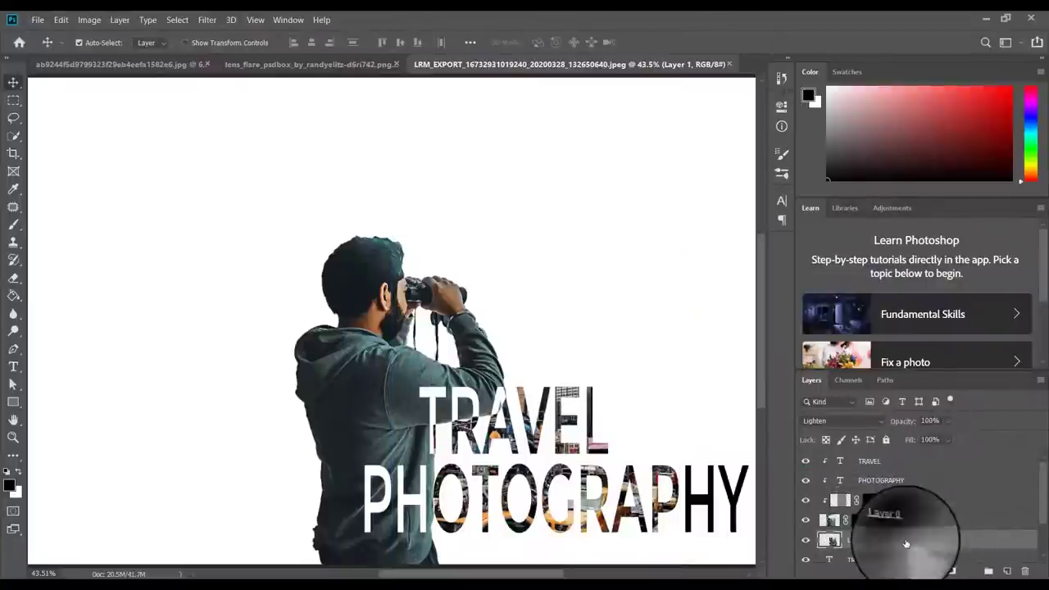
pyautogui.moveTo(906, 543); pyautogui.dragTo(910, 455)
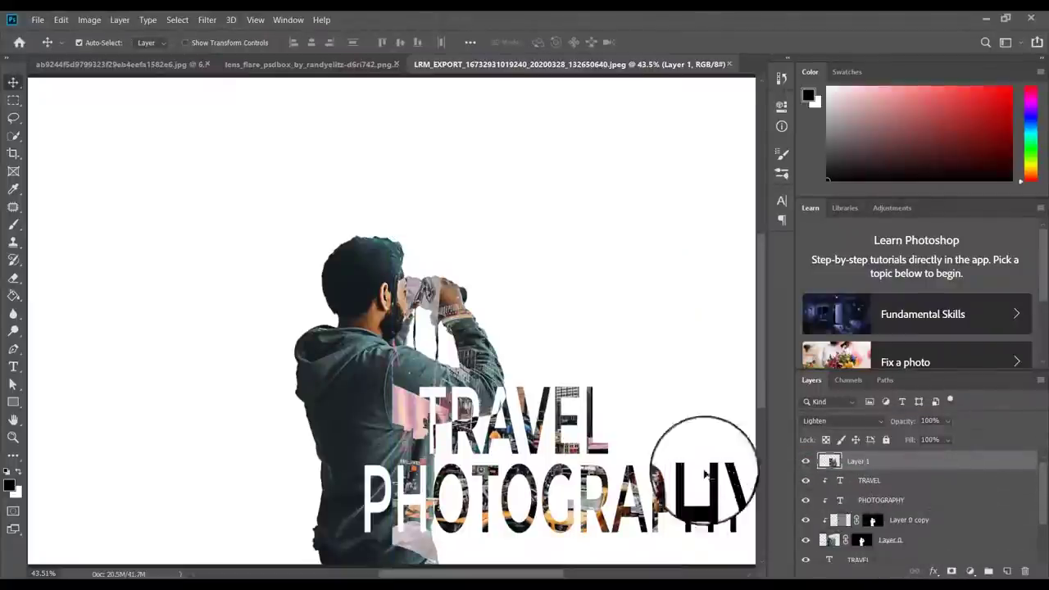
pyautogui.hotkey('ctrl', 't')
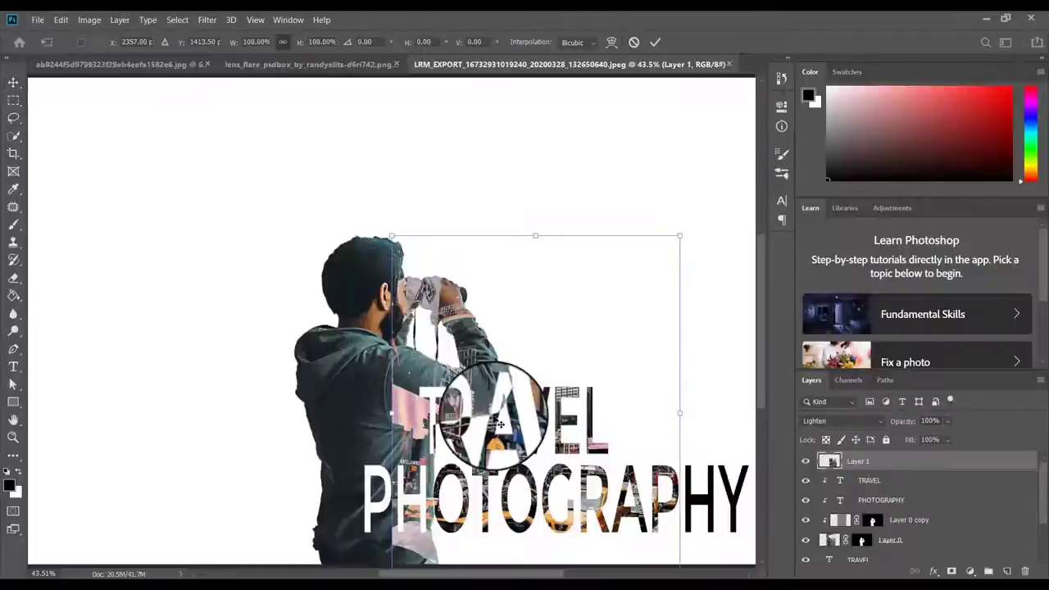
pyautogui.moveTo(392, 236); pyautogui.dragTo(228, 164)
pyautogui.moveTo(680, 350); pyautogui.dragTo(747, 351)
pyautogui.click(654, 51)
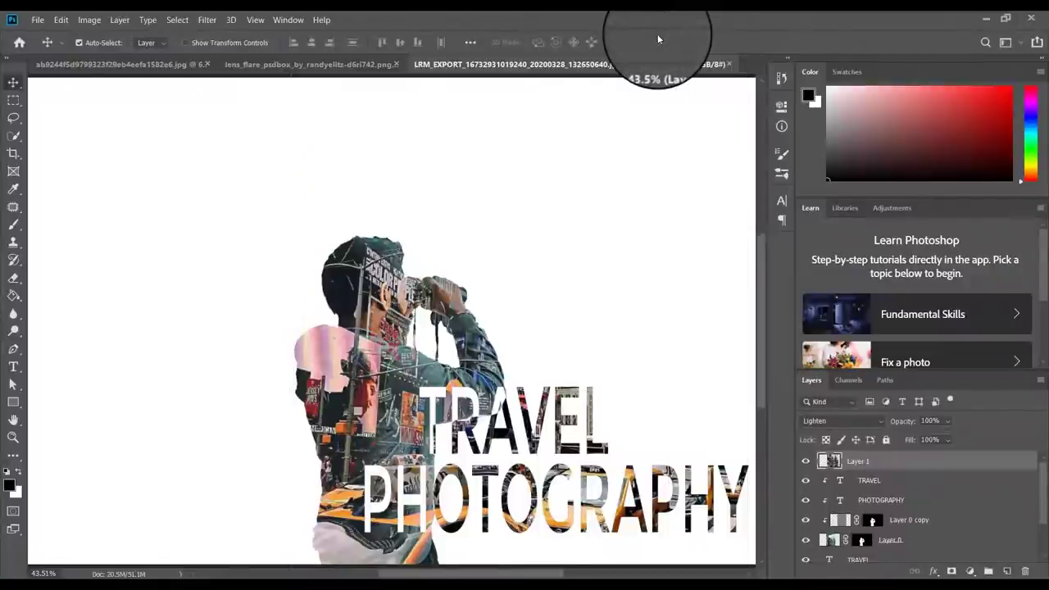
# - Resize the city photo to about 55% width and 77.5% height and move it over the man
pyautogui.hotkey('ctrl', '-')
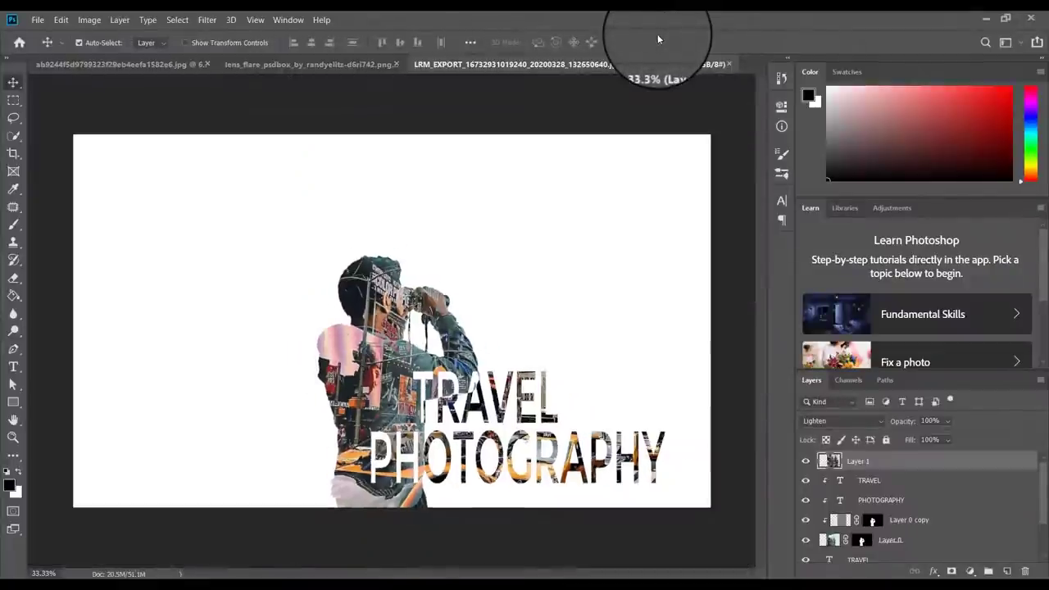
pyautogui.hotkey('ctrl', 't')
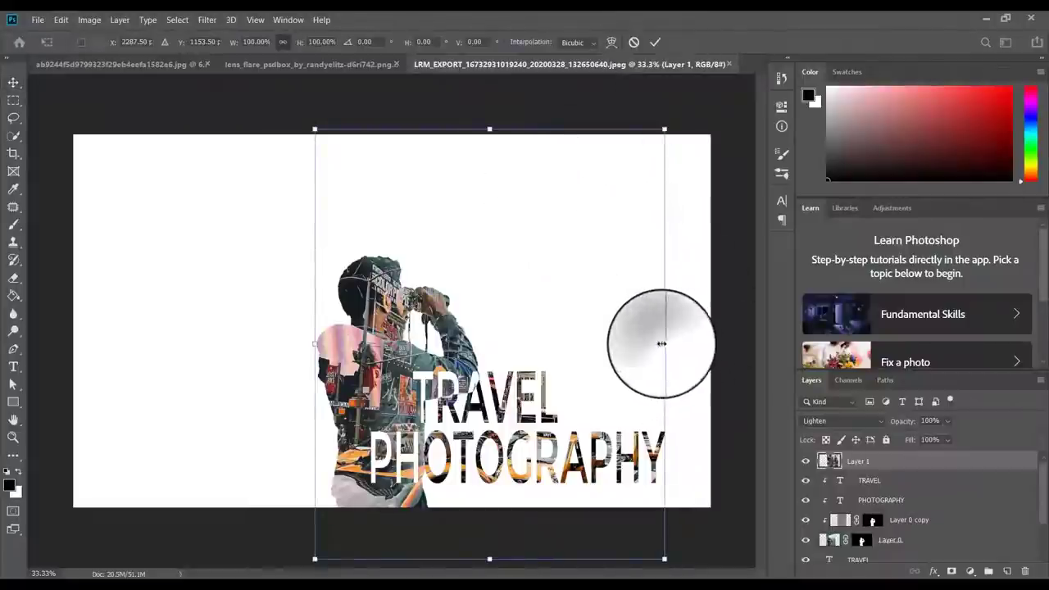
pyautogui.moveTo(662, 342); pyautogui.dragTo(586, 341)
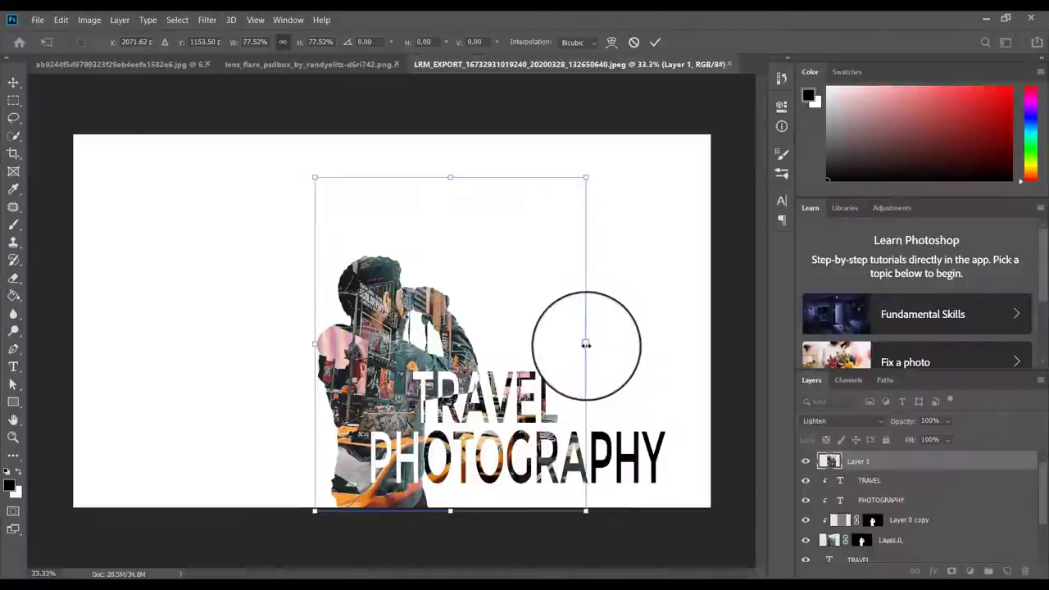
pyautogui.moveTo(586, 345); pyautogui.dragTo(546, 349)
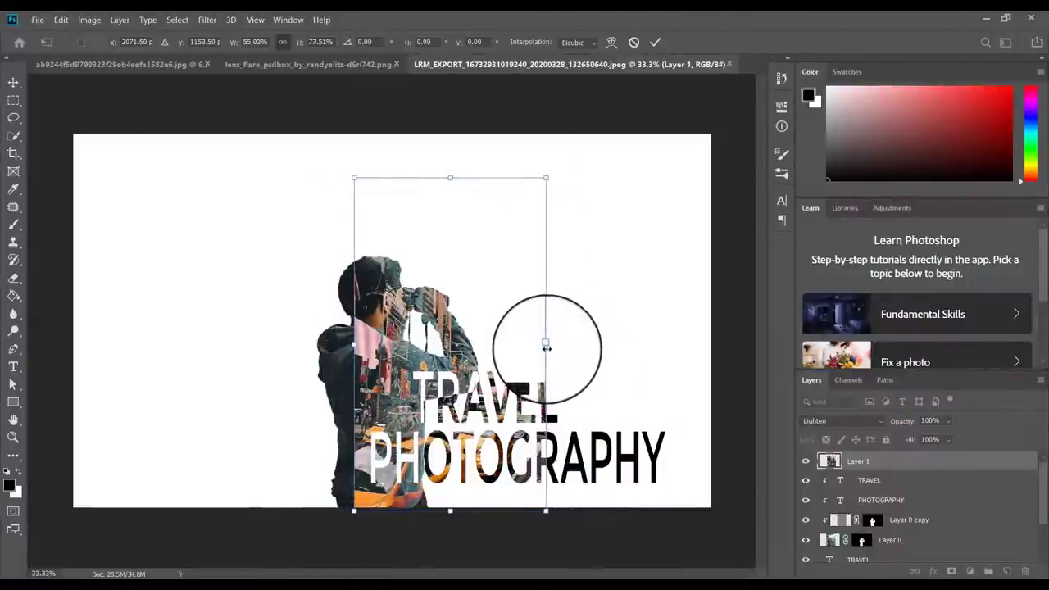
pyautogui.moveTo(461, 386); pyautogui.dragTo(424, 394)
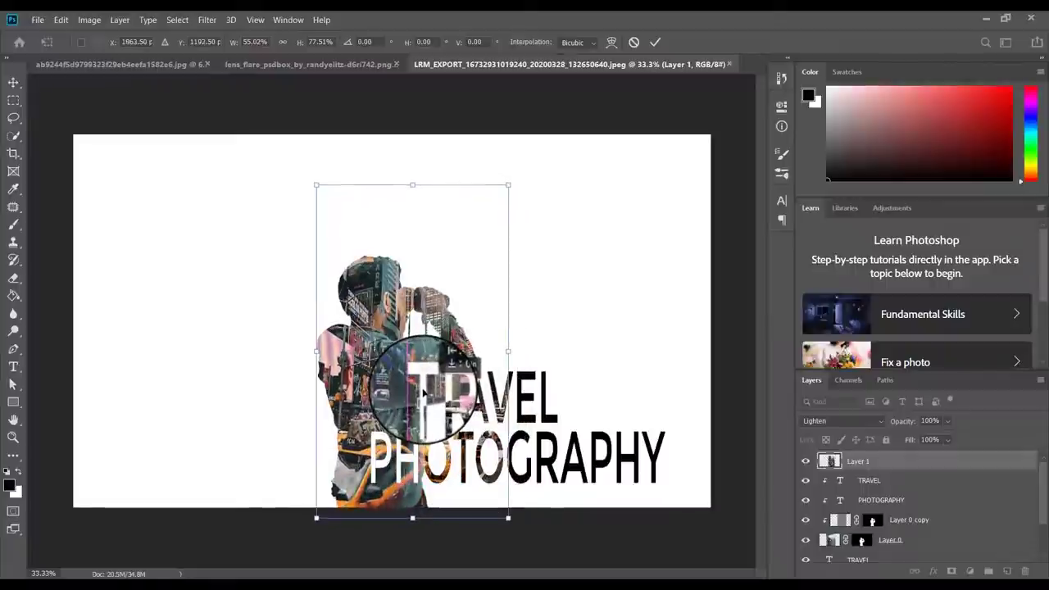
pyautogui.click(655, 44)
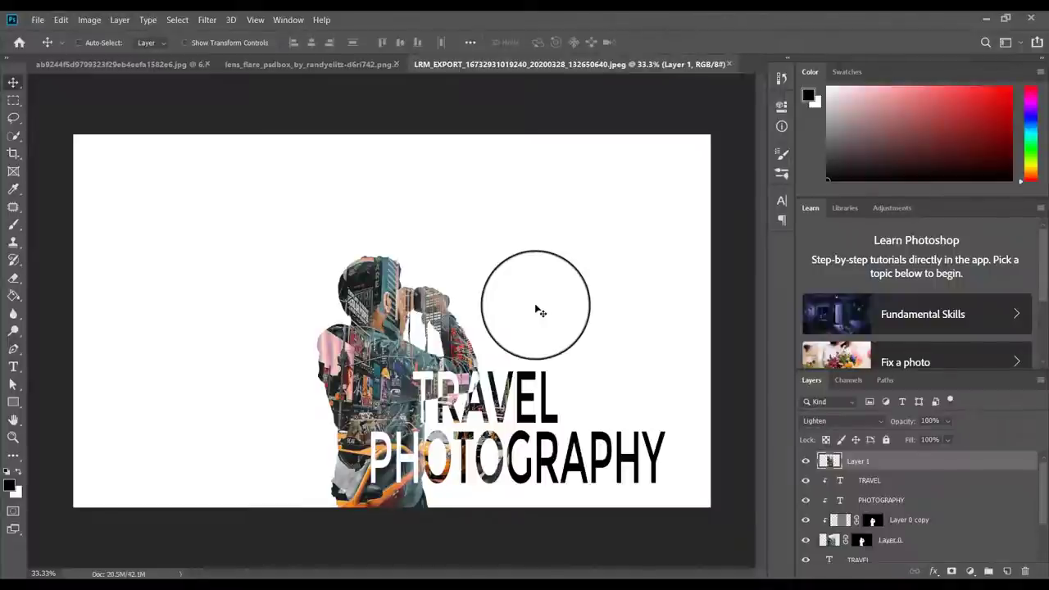
# - Duplicate the city photo, then narrow Layer 1 to about 83% width and shift it left within the figure
pyautogui.hotkey('ctrl', 'j')
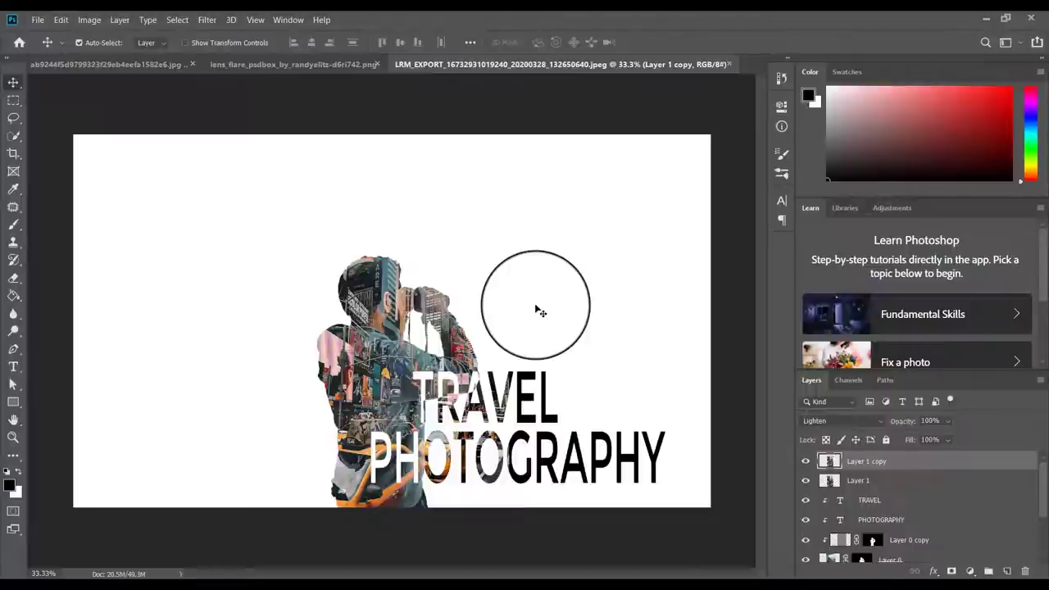
pyautogui.moveTo(410, 360); pyautogui.dragTo(610, 402)
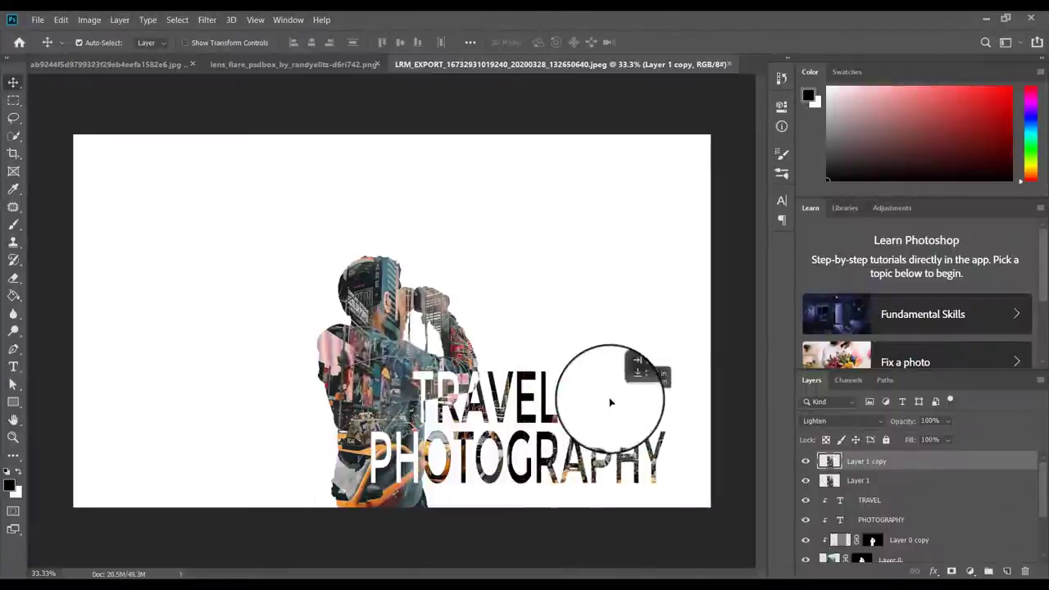
pyautogui.click(399, 381)
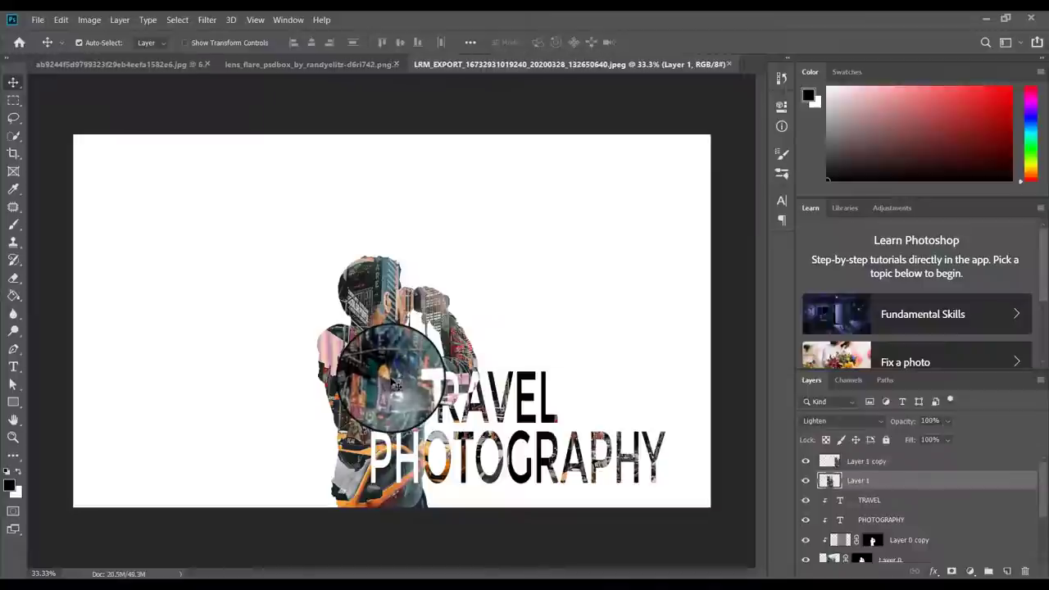
pyautogui.hotkey('ctrl', 't')
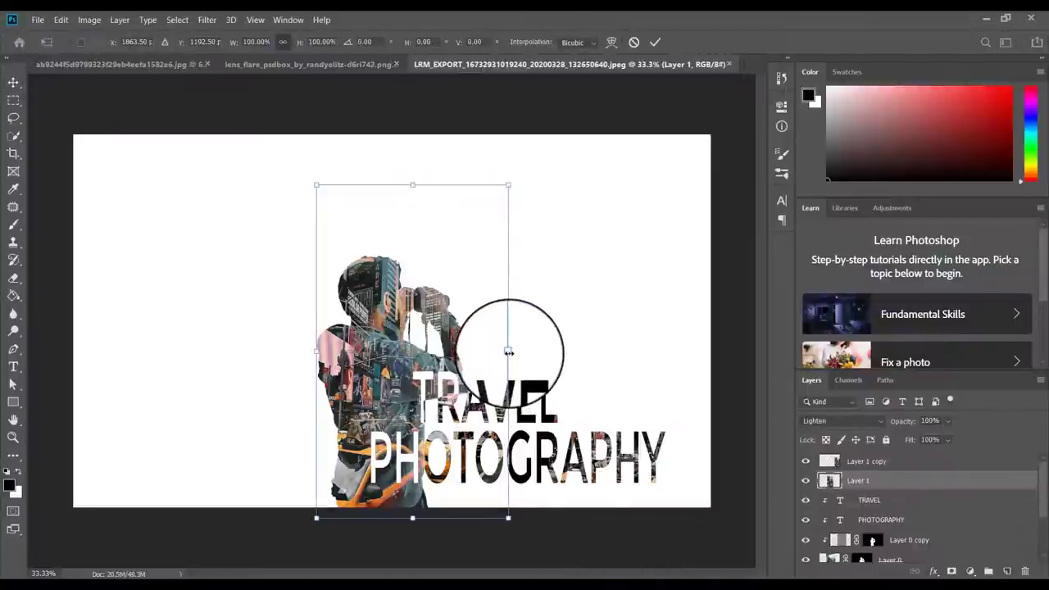
pyautogui.moveTo(508, 351); pyautogui.dragTo(485, 351)
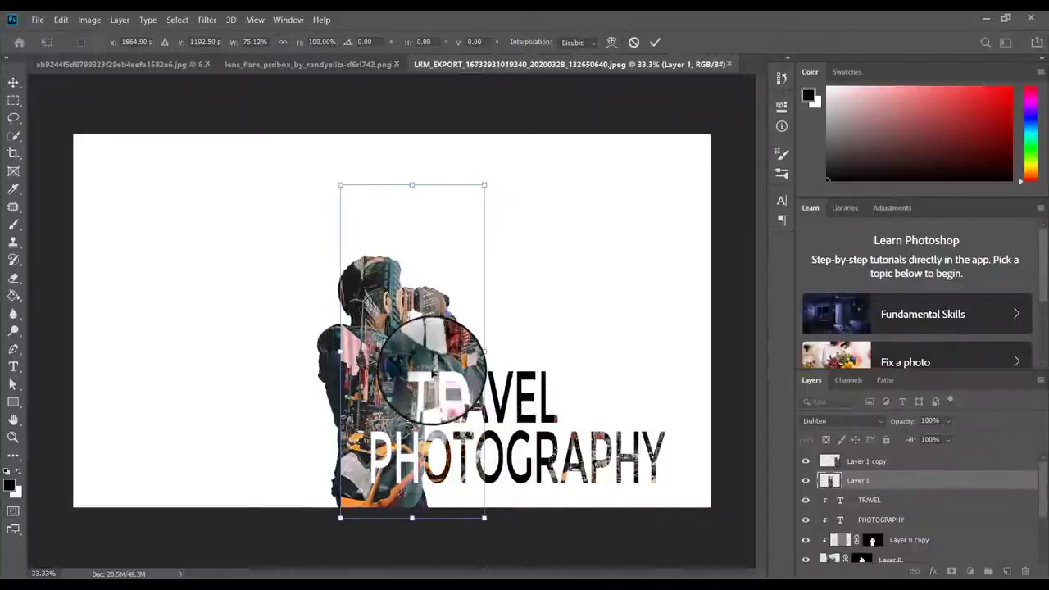
pyautogui.moveTo(432, 374); pyautogui.dragTo(412, 373)
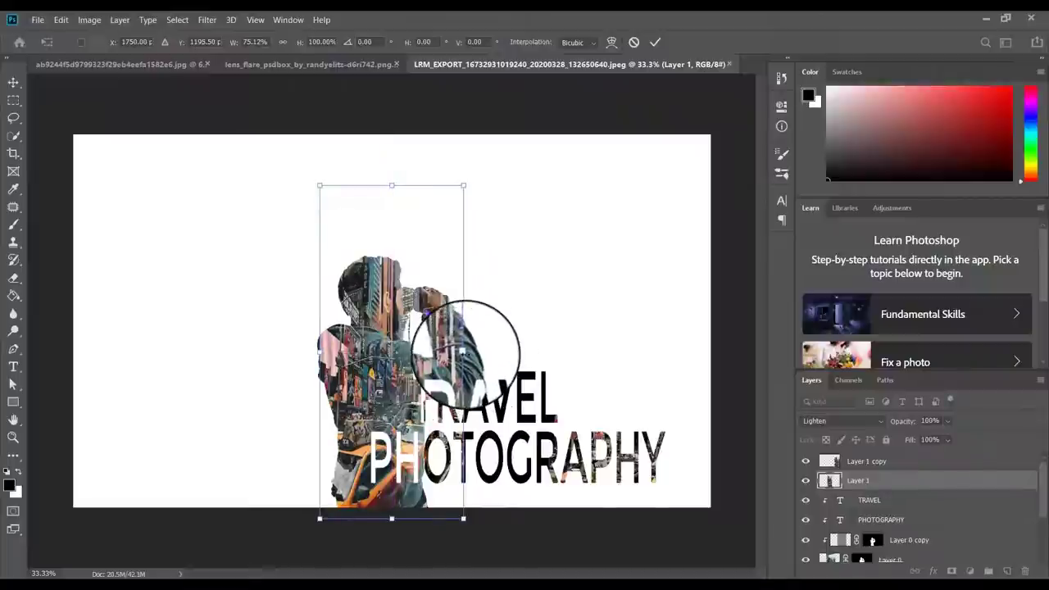
pyautogui.moveTo(464, 351); pyautogui.dragTo(481, 354)
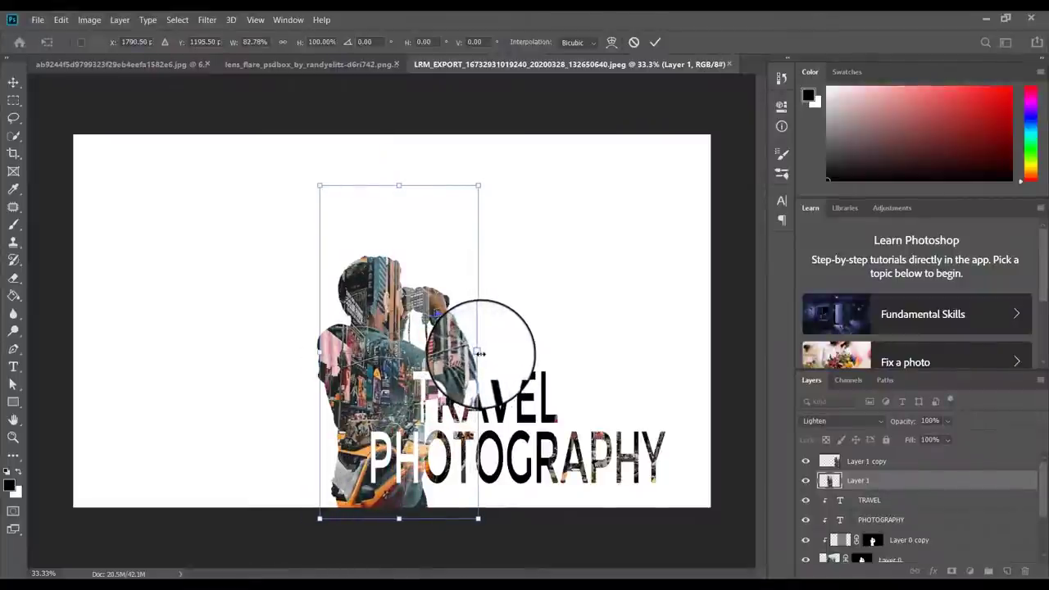
pyautogui.click(655, 42)
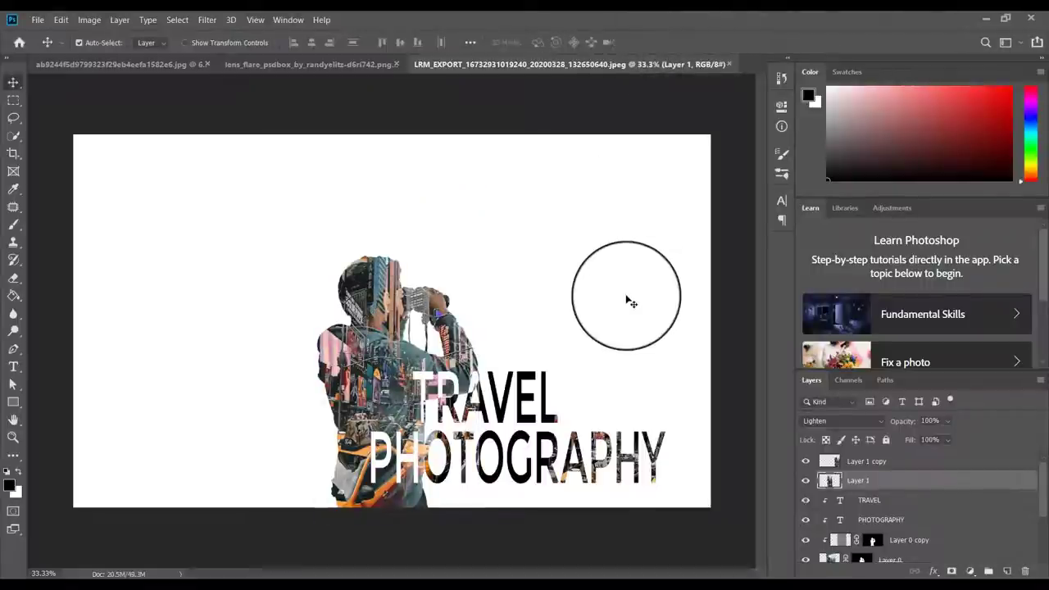
# - Move Layer 1 copy up-left over the TRAVEL PHOTOGRAPHY lettering
pyautogui.moveTo(630, 302); pyautogui.dragTo(601, 465)
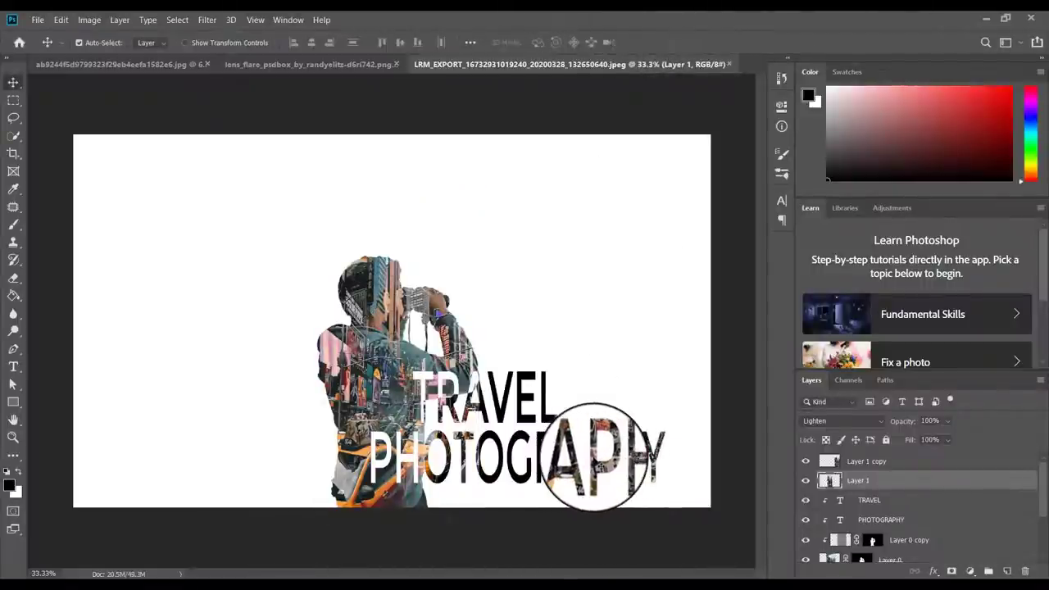
pyautogui.click(867, 462)
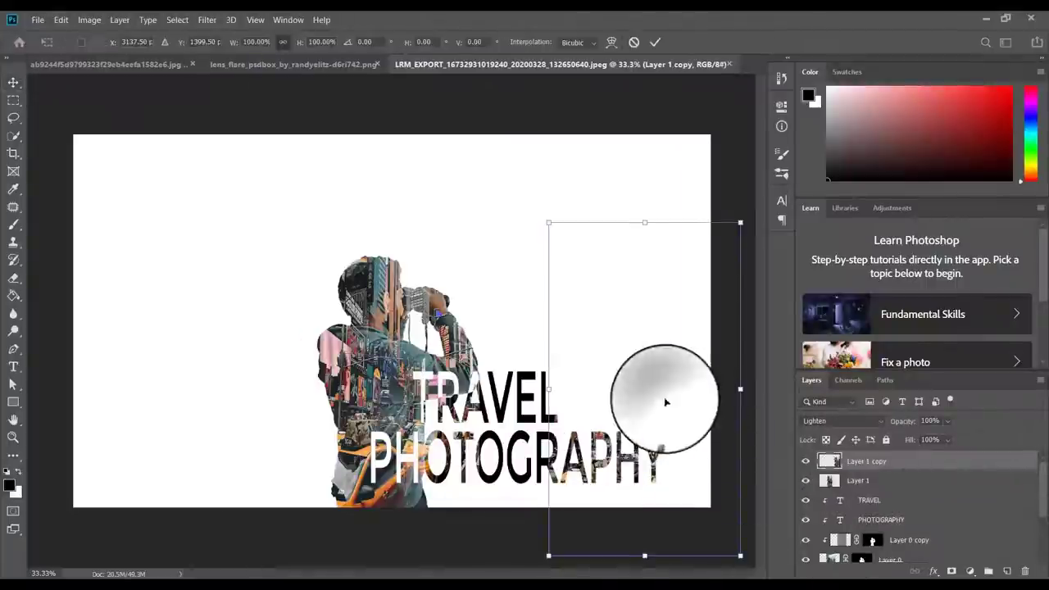
pyautogui.moveTo(665, 401); pyautogui.dragTo(611, 335)
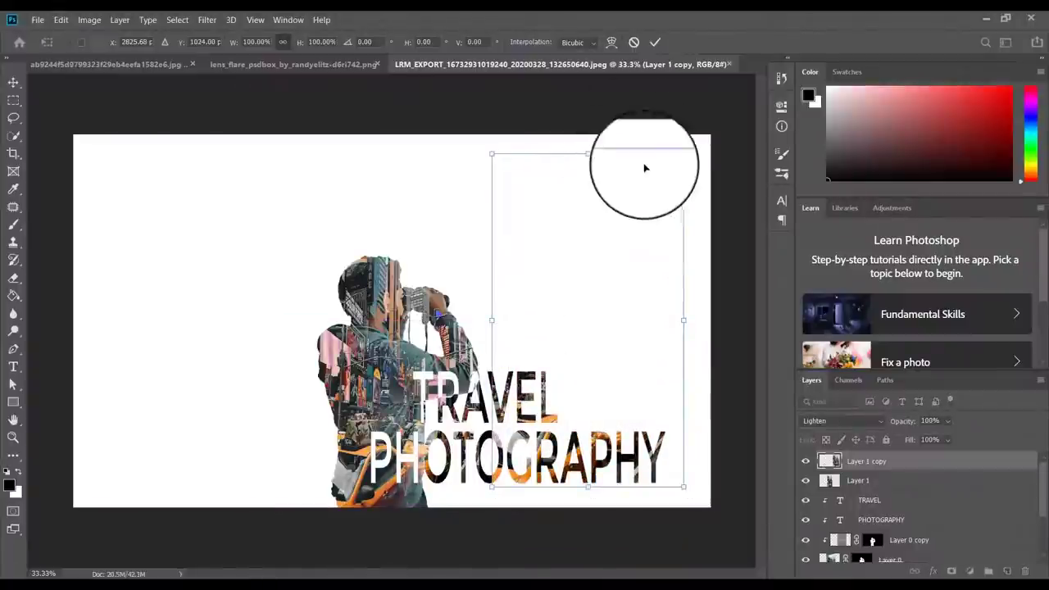
pyautogui.click(655, 42)
pyautogui.click(970, 572)
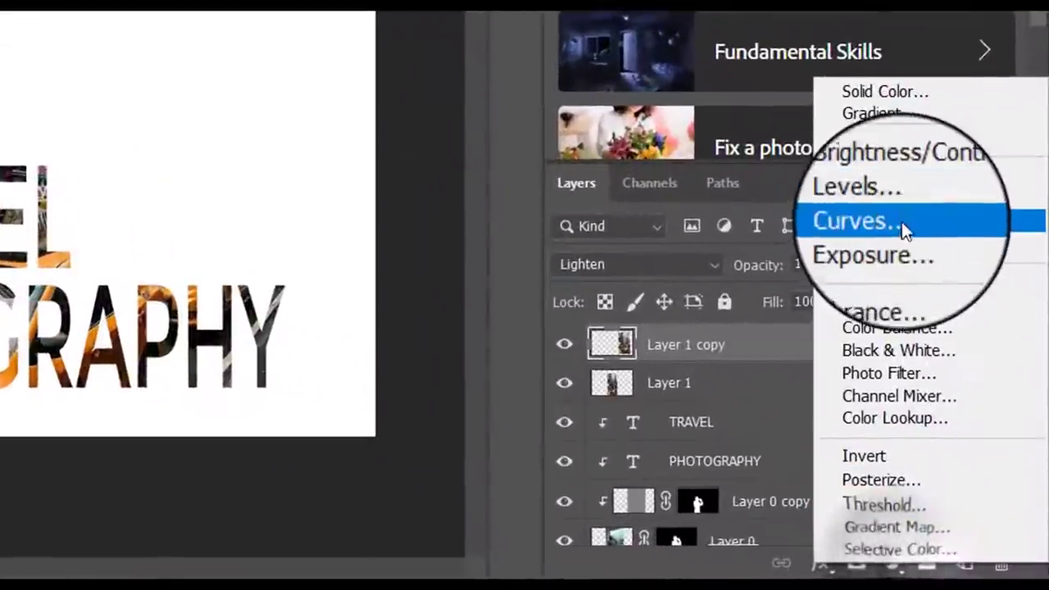
# - Add a Curves adjustment layer with an S-curve: shadows pulled down, highlights raised
pyautogui.click(901, 278)
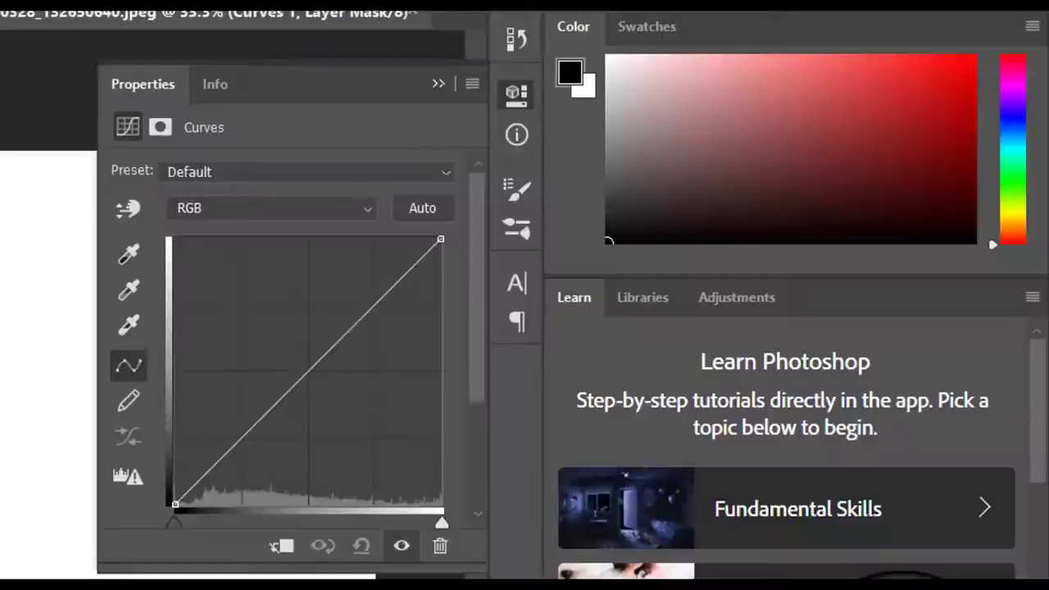
pyautogui.click(241, 436)
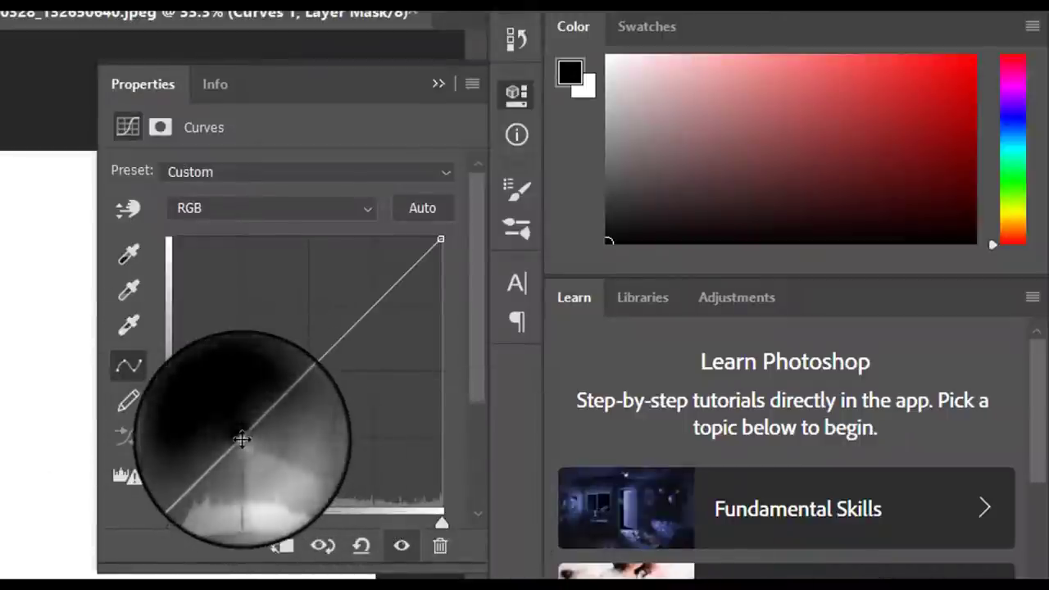
pyautogui.moveTo(241, 439); pyautogui.dragTo(246, 474)
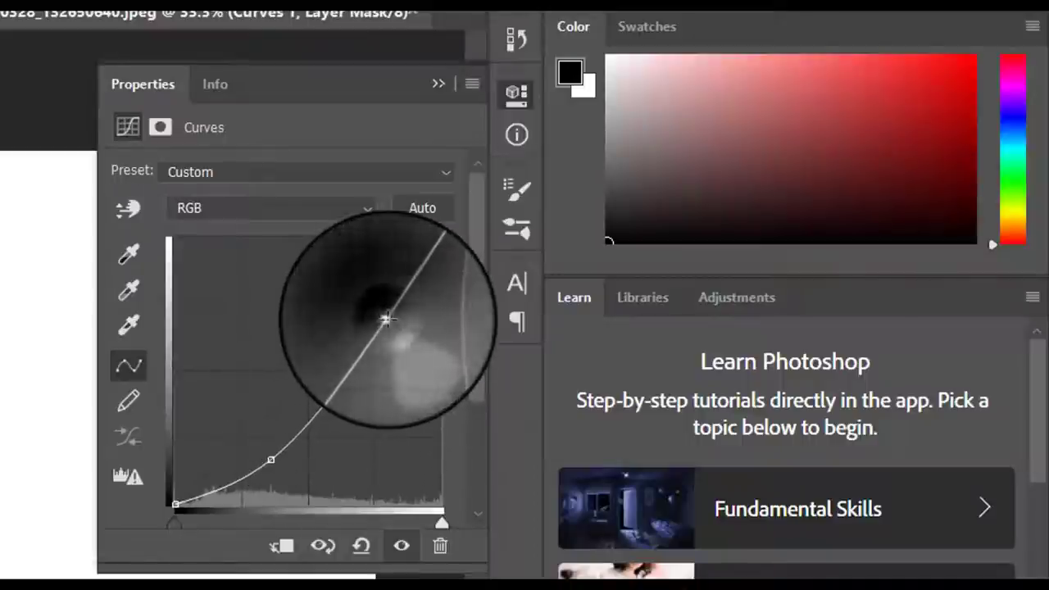
pyautogui.moveTo(386, 320); pyautogui.dragTo(374, 307)
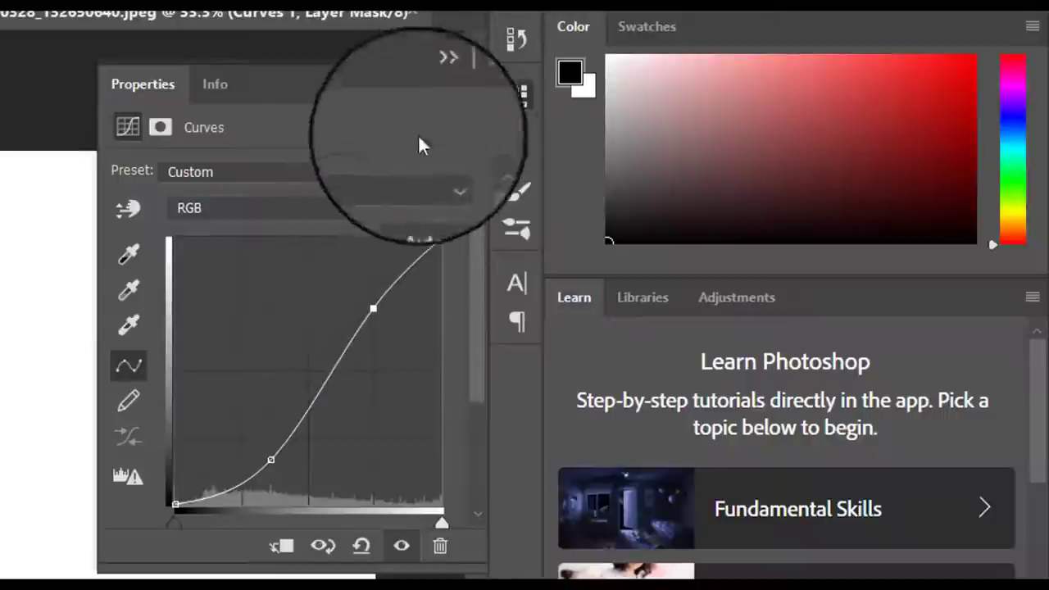
pyautogui.click(439, 87)
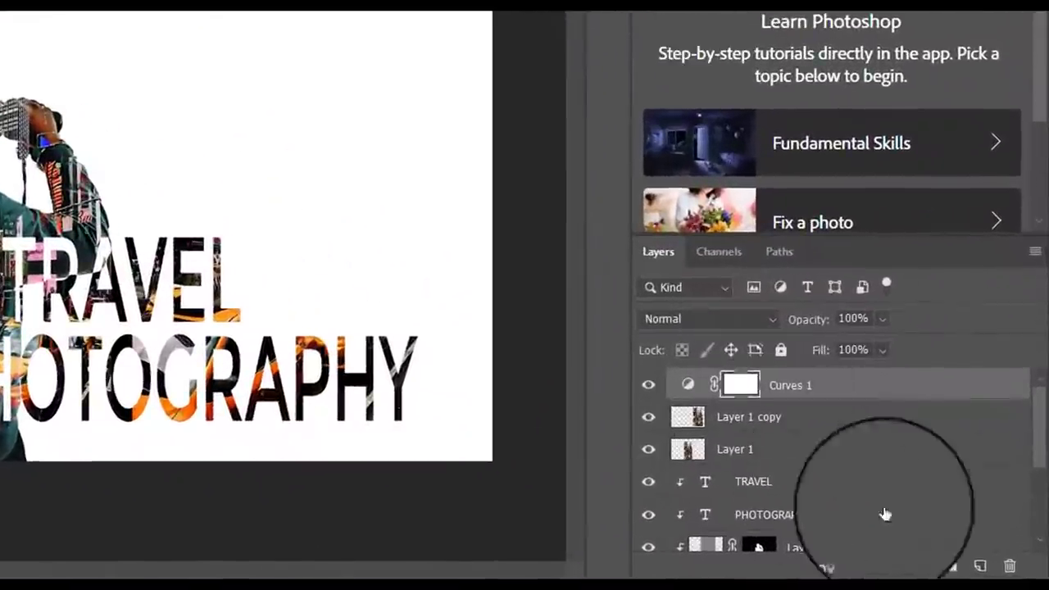
pyautogui.click(922, 566)
# - Add a Black & White adjustment layer on top, turning the whole poster grayscale
pyautogui.click(901, 389)
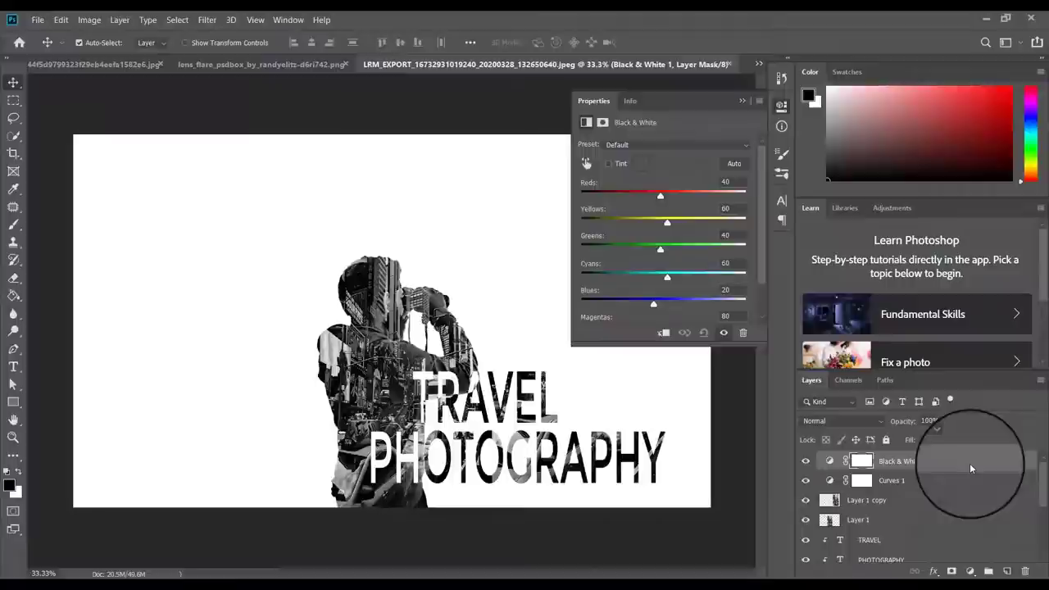
pyautogui.click(742, 101)
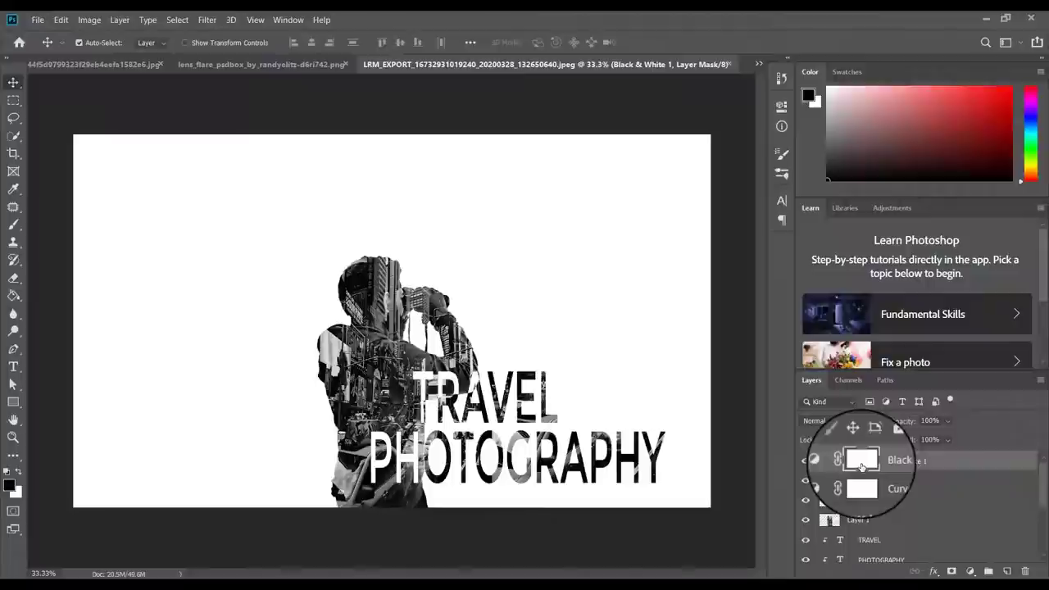
pyautogui.click(13, 224)
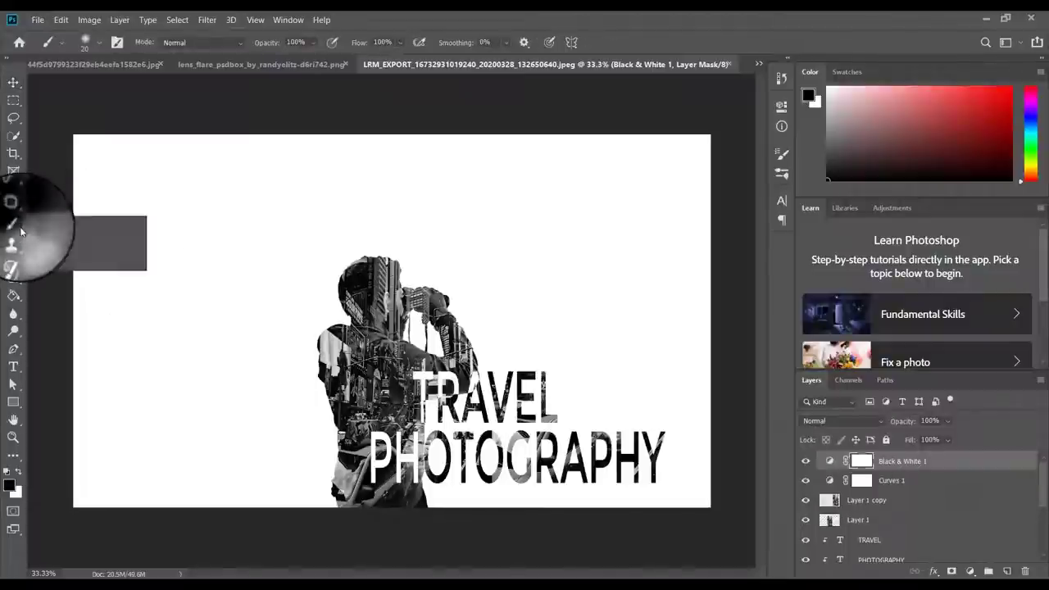
# - Paint black on the Black & White mask to restore orange in the G, A, P letters and figure's lower edge
pyautogui.click(21, 232)
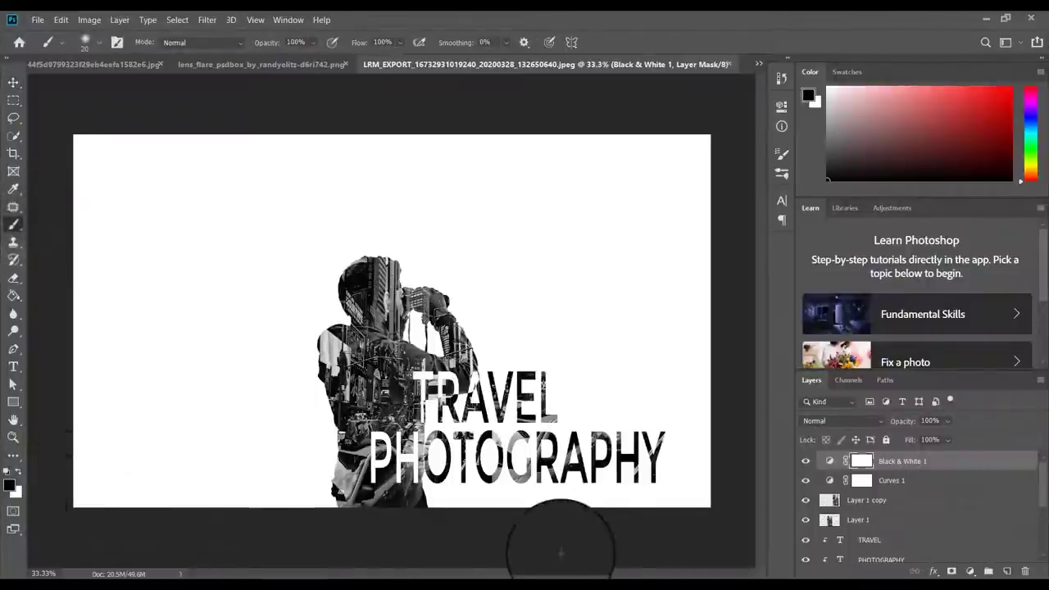
pyautogui.moveTo(561, 551)
pyautogui.mouseDown()
pyautogui.moveTo(532, 480)
pyautogui.moveTo(556, 469)
pyautogui.mouseUp()
pyautogui.hotkey('ctrl', '+')
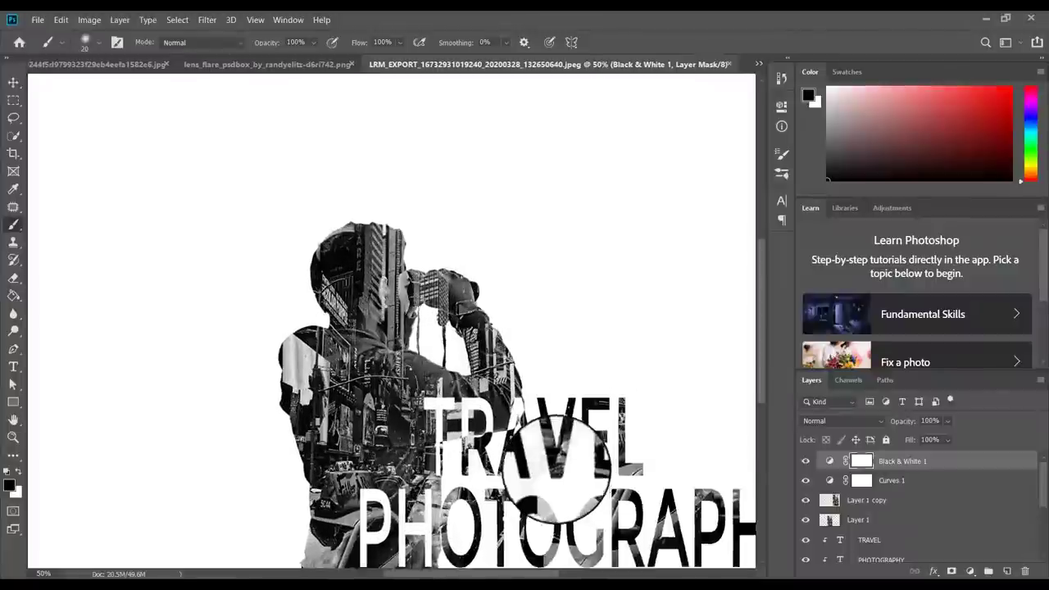
pyautogui.hscroll(5, 555, 574)
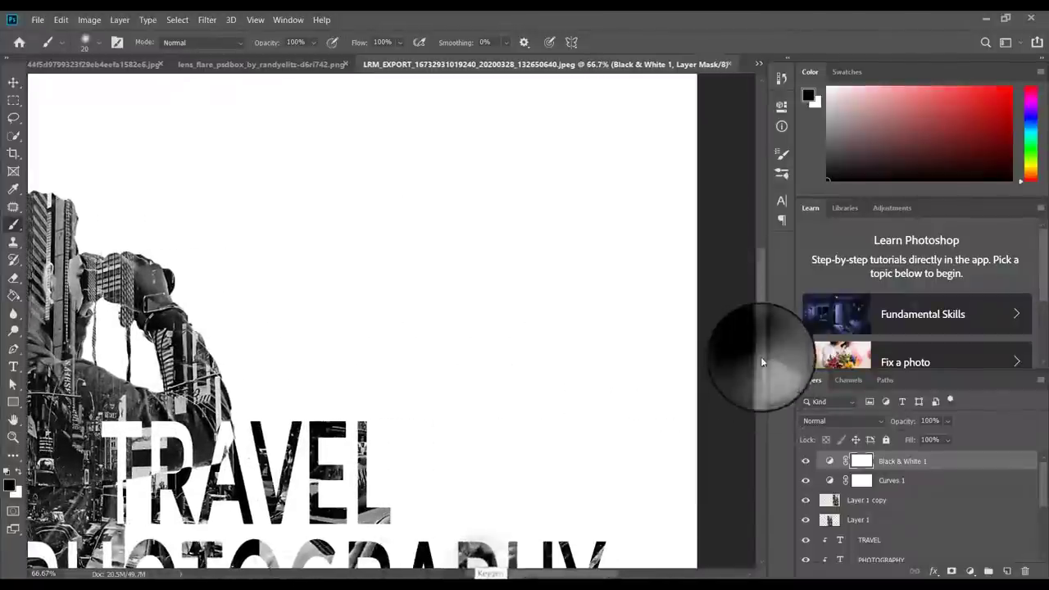
pyautogui.scroll(-5, 762, 386)
pyautogui.moveTo(319, 434)
pyautogui.mouseDown()
pyautogui.moveTo(318, 455)
pyautogui.moveTo(310, 438)
pyautogui.moveTo(328, 455)
pyautogui.moveTo(316, 410)
pyautogui.moveTo(328, 428)
pyautogui.moveTo(277, 382)
pyautogui.moveTo(297, 395)
pyautogui.moveTo(310, 462)
pyautogui.moveTo(363, 438)
pyautogui.moveTo(440, 369)
pyautogui.moveTo(371, 445)
pyautogui.mouseUp()
pyautogui.moveTo(516, 321)
pyautogui.mouseDown()
pyautogui.moveTo(328, 497)
pyautogui.moveTo(500, 353)
pyautogui.moveTo(473, 447)
pyautogui.mouseUp()
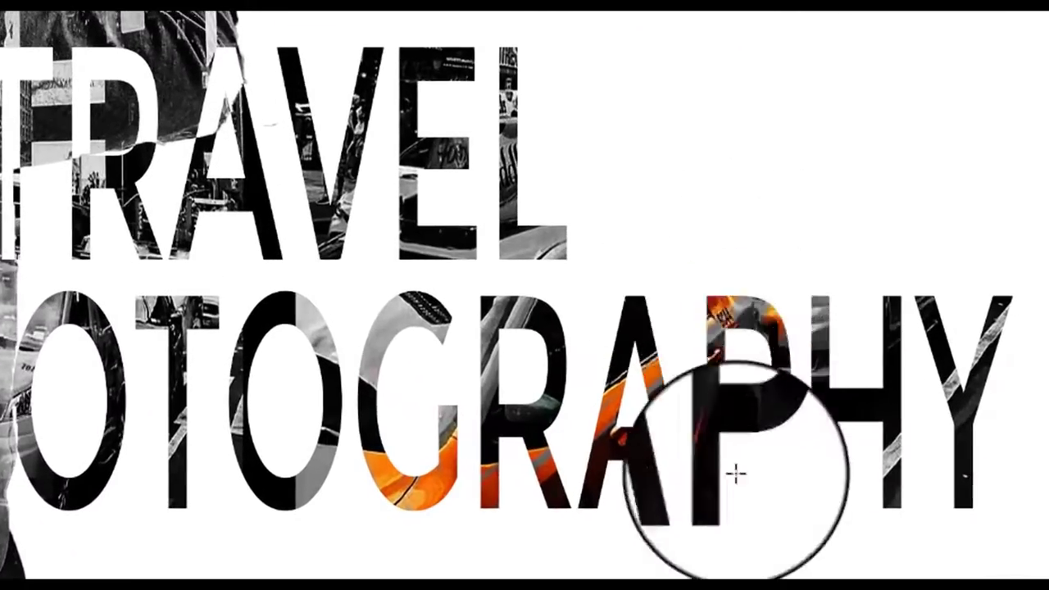
pyautogui.moveTo(736, 474)
pyautogui.mouseDown()
pyautogui.moveTo(776, 357)
pyautogui.moveTo(749, 283)
pyautogui.moveTo(756, 316)
pyautogui.moveTo(677, 315)
pyautogui.moveTo(706, 350)
pyautogui.moveTo(719, 337)
pyautogui.moveTo(602, 406)
pyautogui.moveTo(658, 363)
pyautogui.moveTo(584, 479)
pyautogui.moveTo(525, 244)
pyautogui.moveTo(582, 200)
pyautogui.moveTo(546, 254)
pyautogui.moveTo(512, 259)
pyautogui.moveTo(517, 242)
pyautogui.moveTo(554, 227)
pyautogui.moveTo(559, 252)
pyautogui.moveTo(545, 252)
pyautogui.moveTo(559, 252)
pyautogui.moveTo(500, 314)
pyautogui.moveTo(403, 327)
pyautogui.moveTo(452, 297)
pyautogui.moveTo(431, 335)
pyautogui.moveTo(420, 324)
pyautogui.moveTo(462, 322)
pyautogui.moveTo(397, 327)
pyautogui.moveTo(460, 388)
pyautogui.moveTo(477, 441)
pyautogui.moveTo(514, 316)
pyautogui.moveTo(481, 419)
pyautogui.moveTo(492, 313)
pyautogui.moveTo(489, 471)
pyautogui.moveTo(504, 434)
pyautogui.moveTo(549, 465)
pyautogui.moveTo(582, 455)
pyautogui.moveTo(621, 512)
pyautogui.moveTo(530, 507)
pyautogui.moveTo(484, 536)
pyautogui.moveTo(312, 499)
pyautogui.mouseUp()
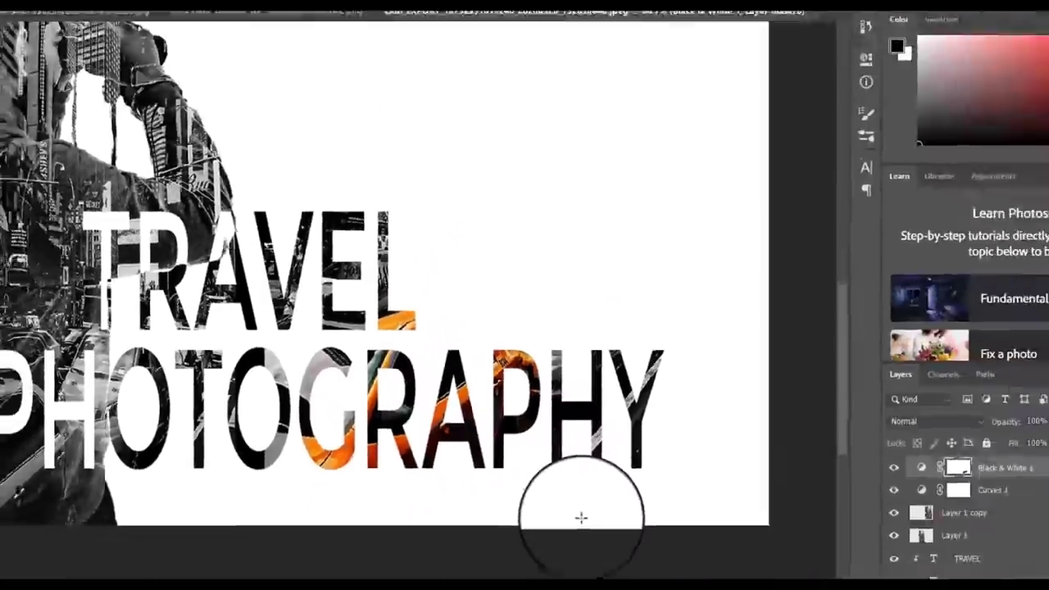
pyautogui.hotkey('ctrl', '0')
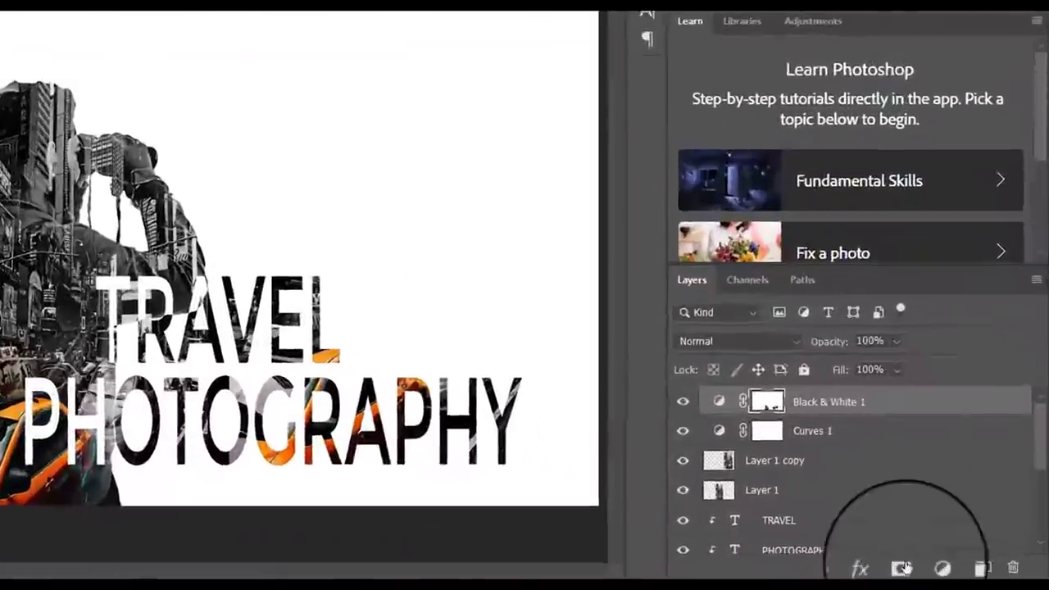
# - Add a second Curves adjustment layer with an S-curve that darkens shadows and brightens highlights
pyautogui.click(970, 571)
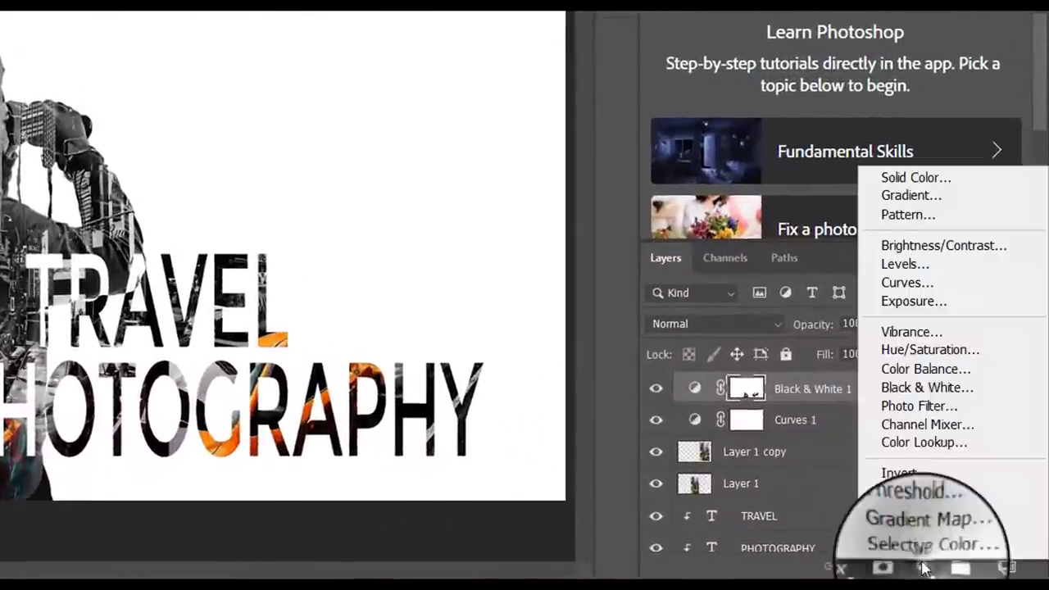
pyautogui.click(981, 285)
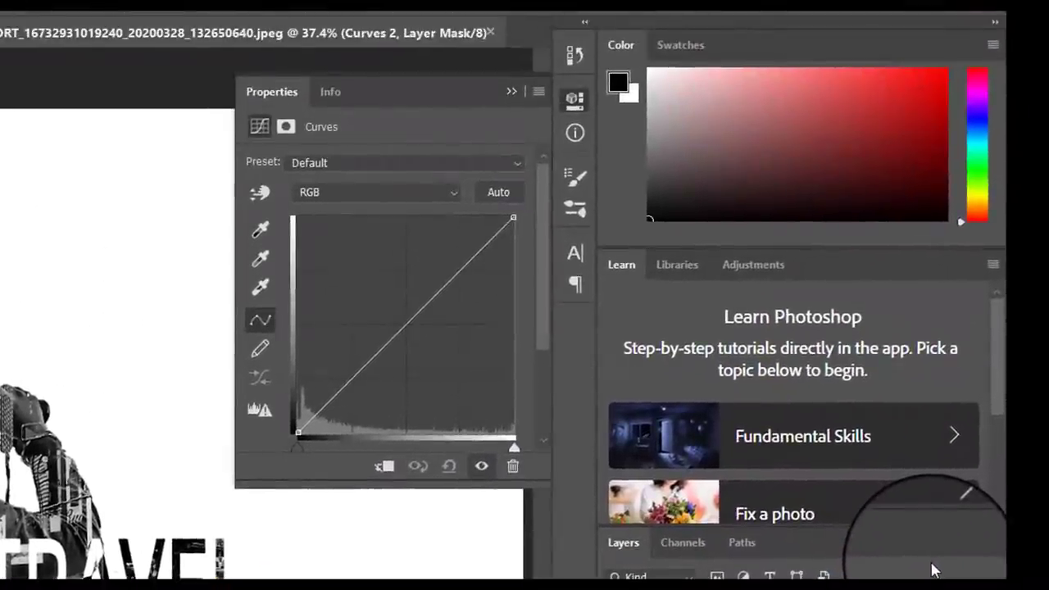
pyautogui.click(351, 377)
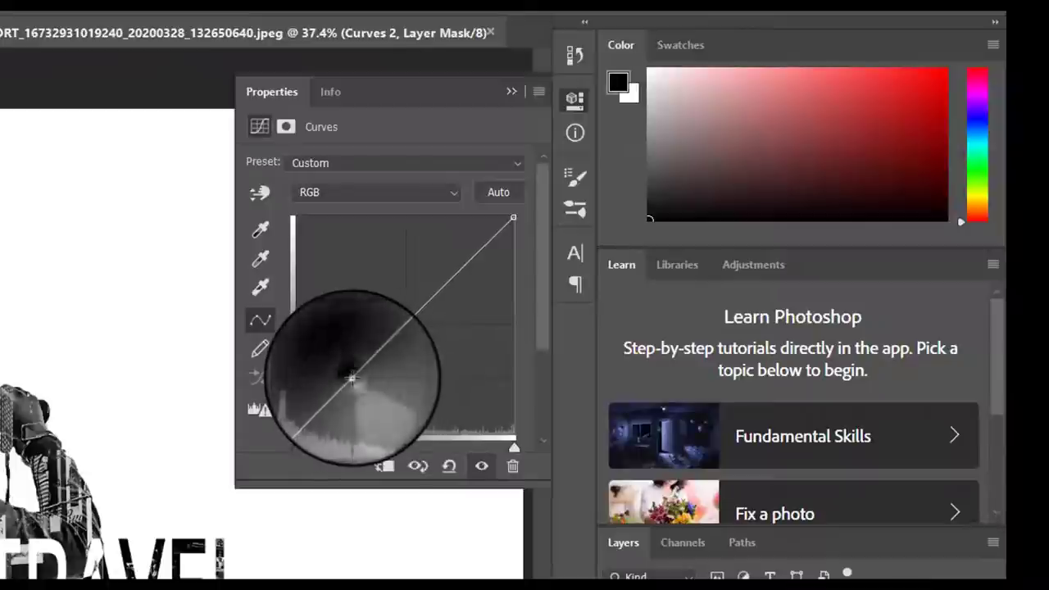
pyautogui.moveTo(351, 377); pyautogui.dragTo(365, 390)
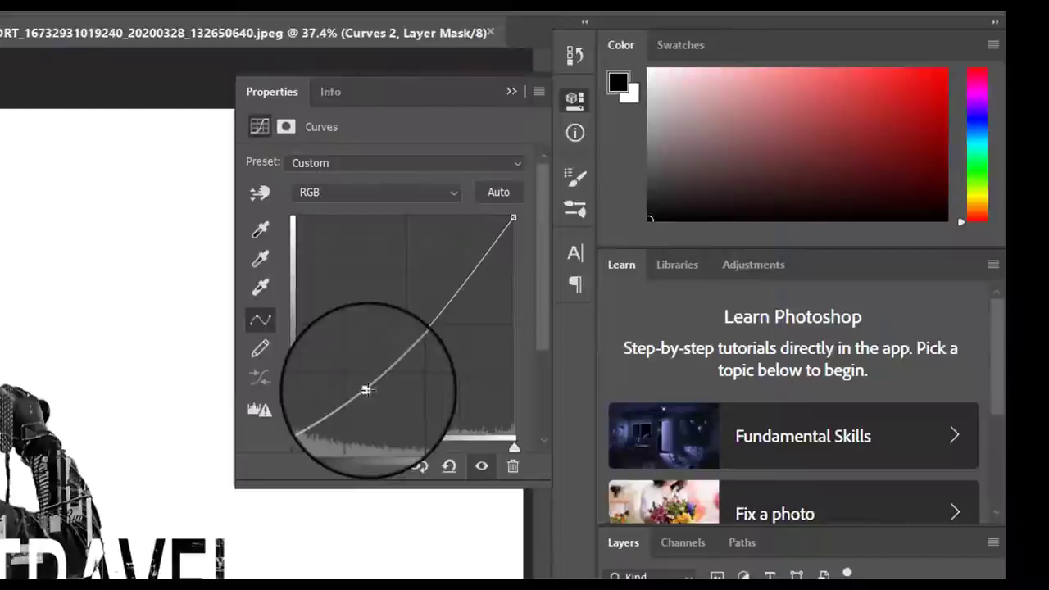
pyautogui.click(467, 276)
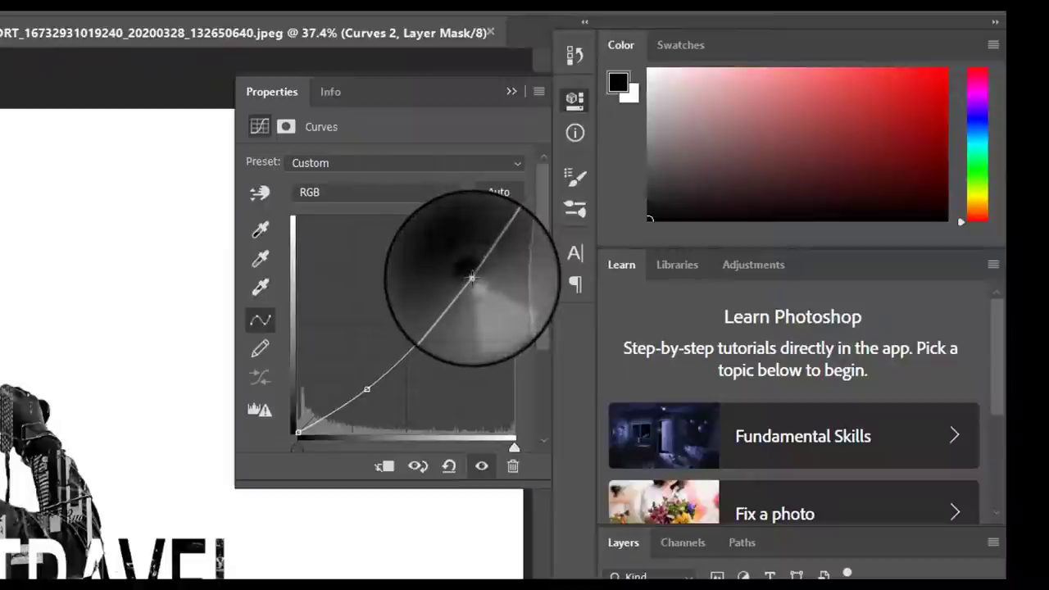
pyautogui.moveTo(462, 274); pyautogui.dragTo(456, 267)
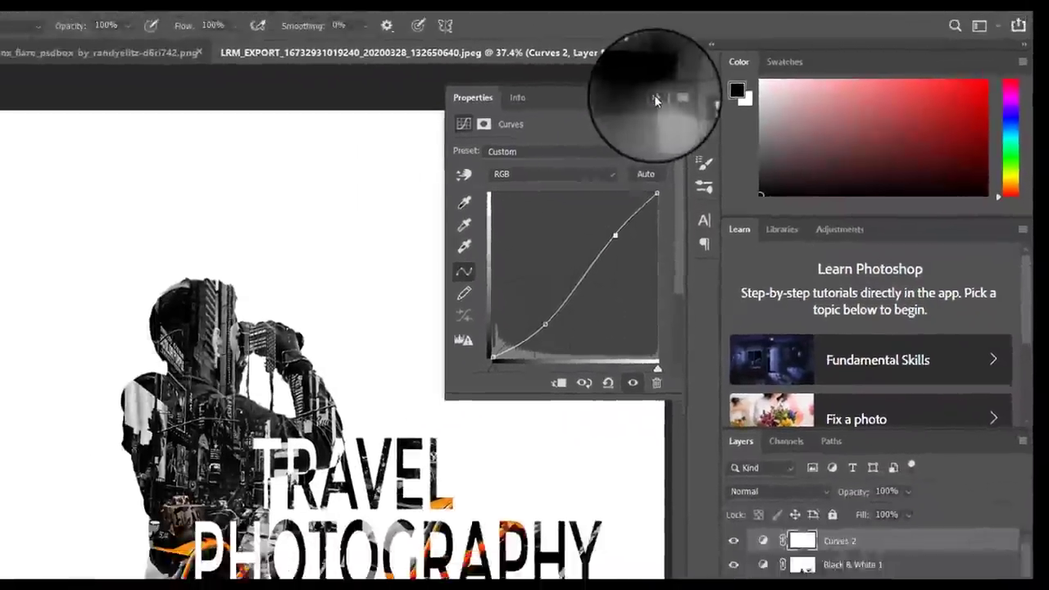
pyautogui.click(512, 91)
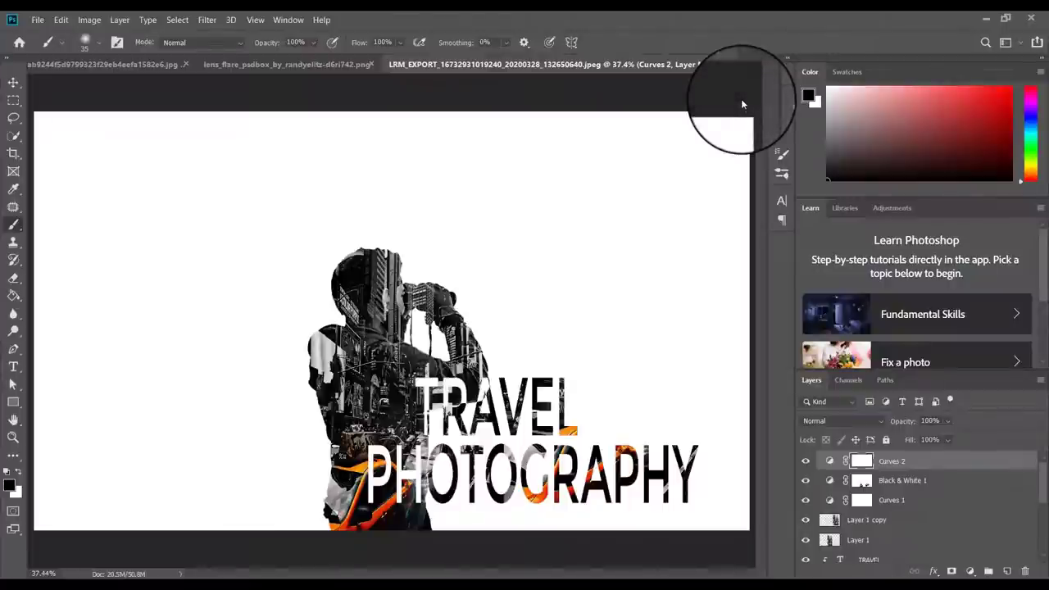
# - Toggle Layer 0's visibility off and on twice to compare the result
pyautogui.scroll(-3, 1028, 483)
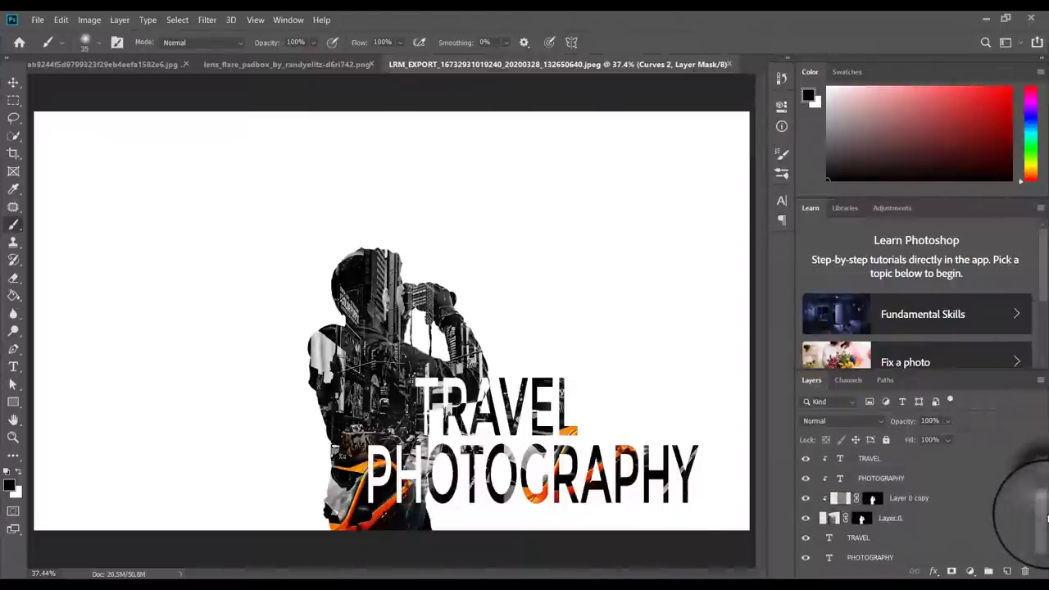
pyautogui.click(806, 518)
pyautogui.click(806, 518)
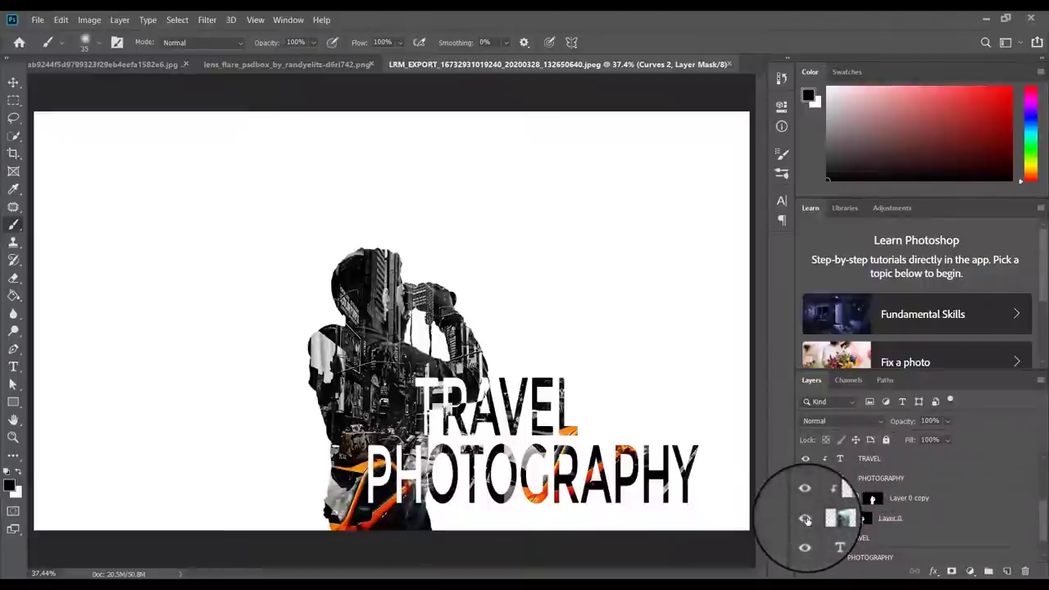
pyautogui.click(806, 518)
pyautogui.click(806, 518)
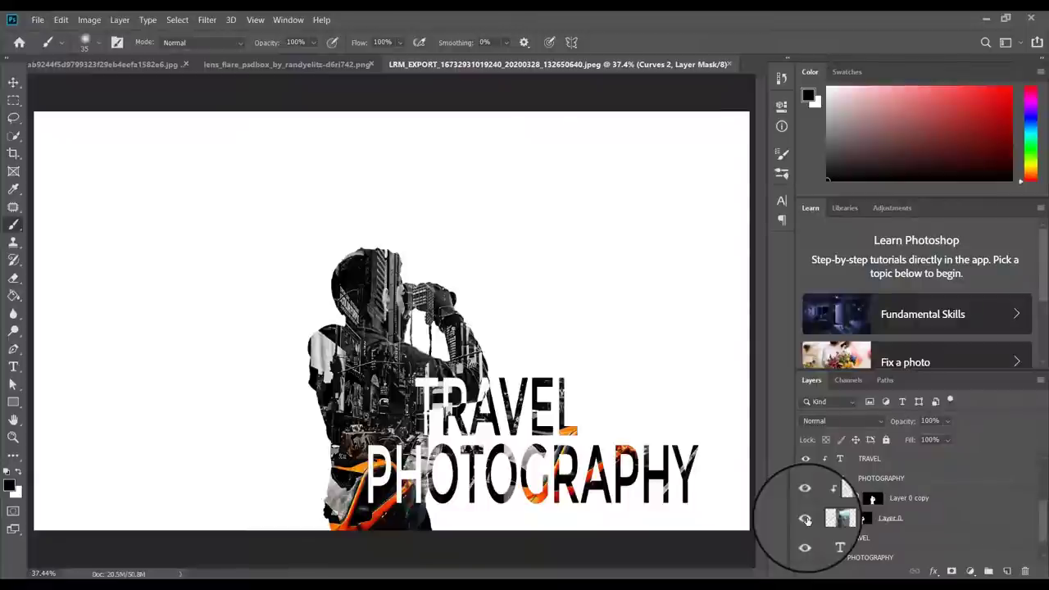
# - Drag the lens flare from the lens_flare document into the poster with the Move tool and position it
pyautogui.click(234, 64)
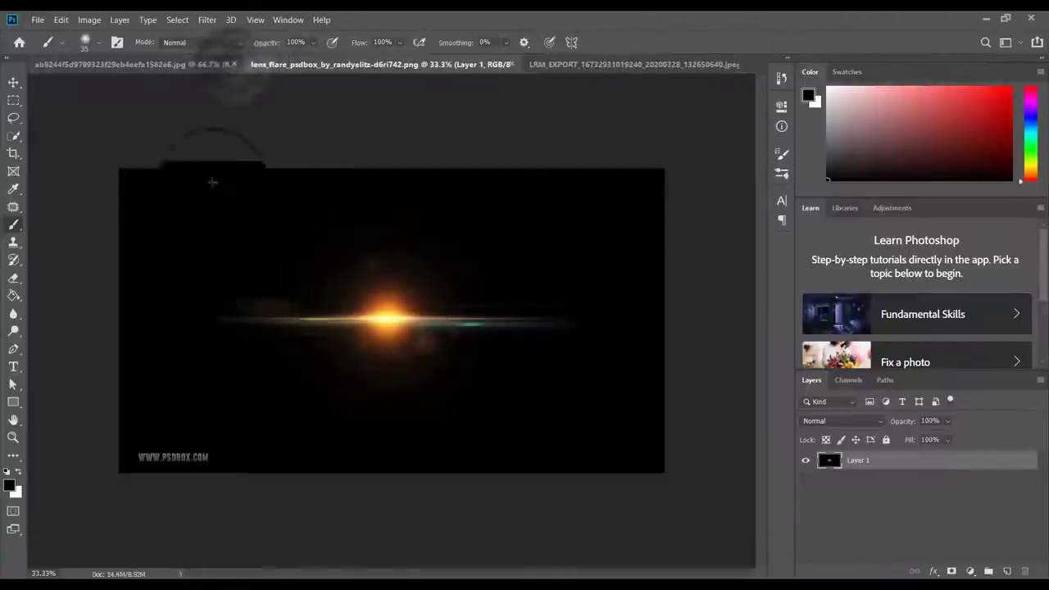
pyautogui.click(13, 82)
pyautogui.moveTo(403, 345); pyautogui.dragTo(352, 311)
pyautogui.click(392, 64)
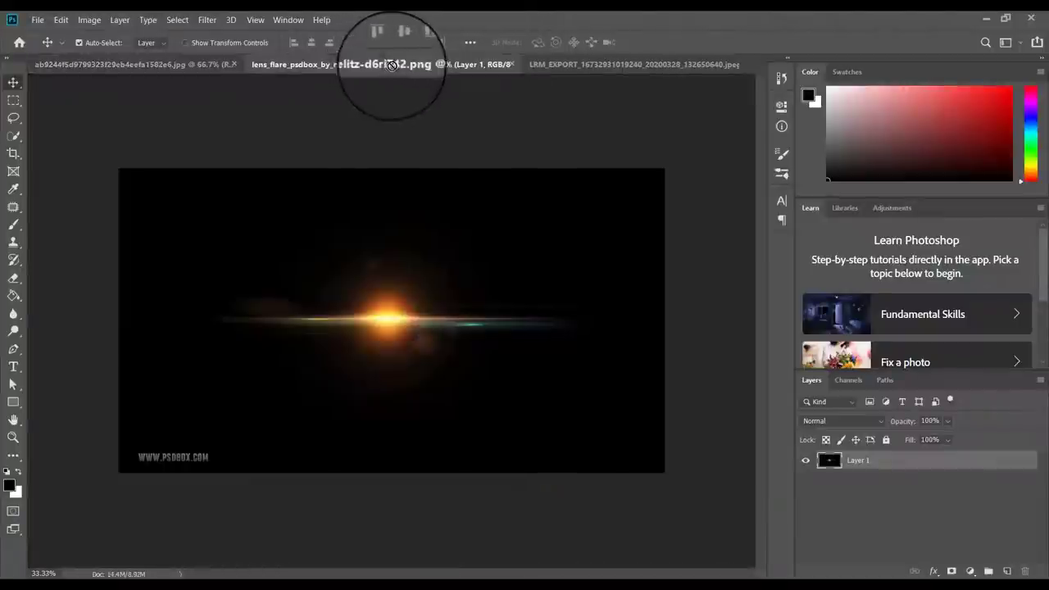
pyautogui.moveTo(392, 64); pyautogui.dragTo(489, 370)
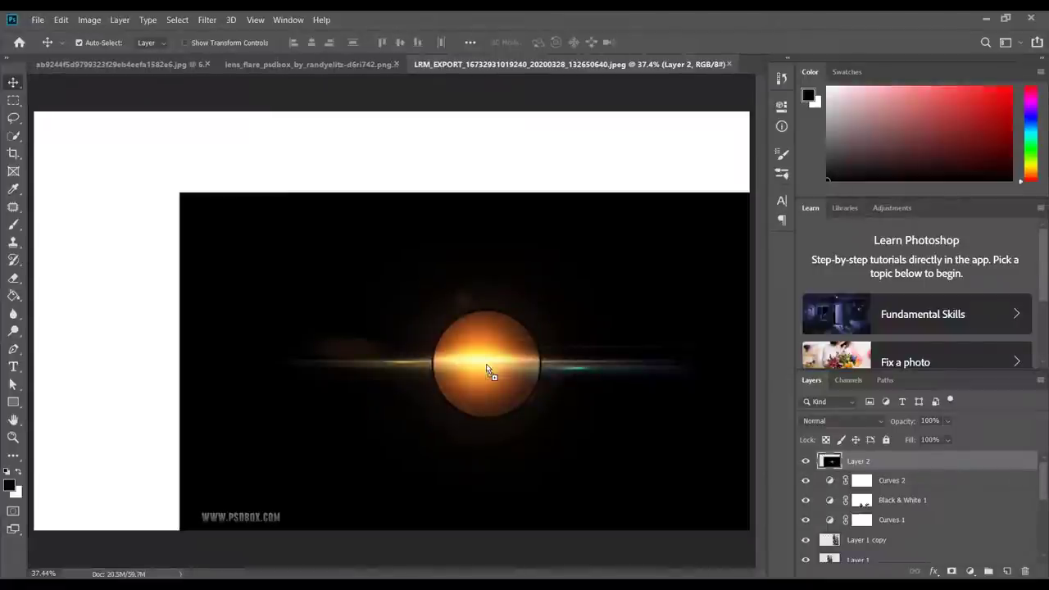
pyautogui.moveTo(489, 371); pyautogui.dragTo(600, 379)
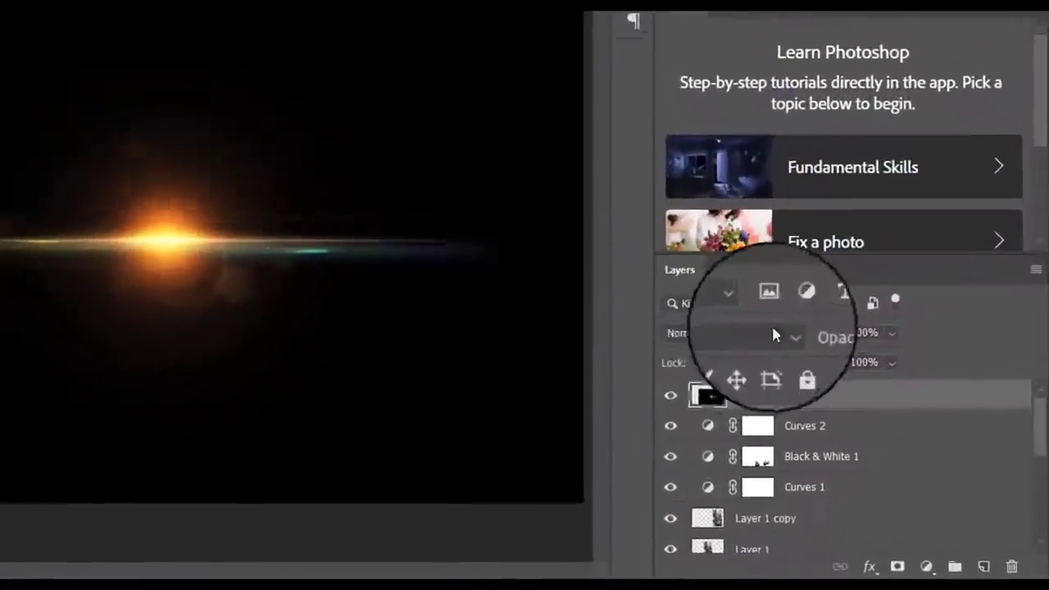
# - Set Layer 2's blend mode to Lighten and move the flare over the start of TRAVEL
pyautogui.click(842, 421)
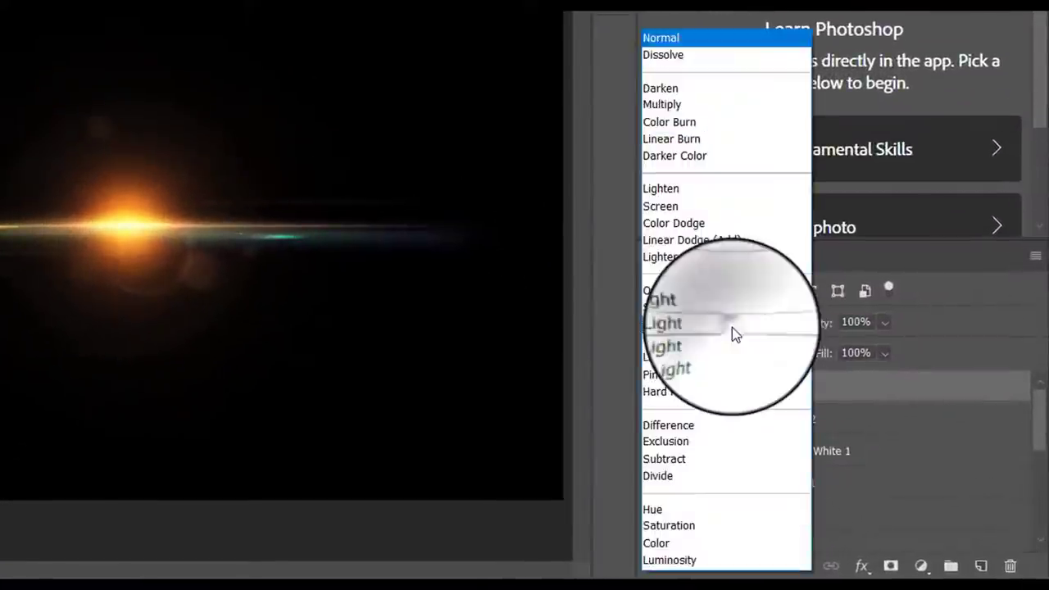
pyautogui.click(697, 194)
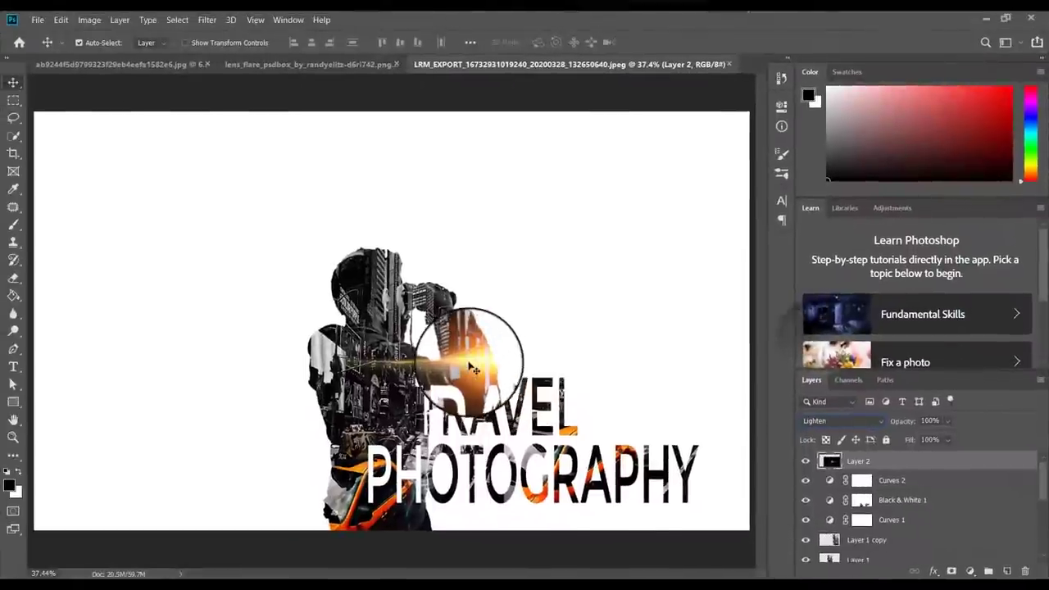
pyautogui.moveTo(461, 364); pyautogui.dragTo(443, 428)
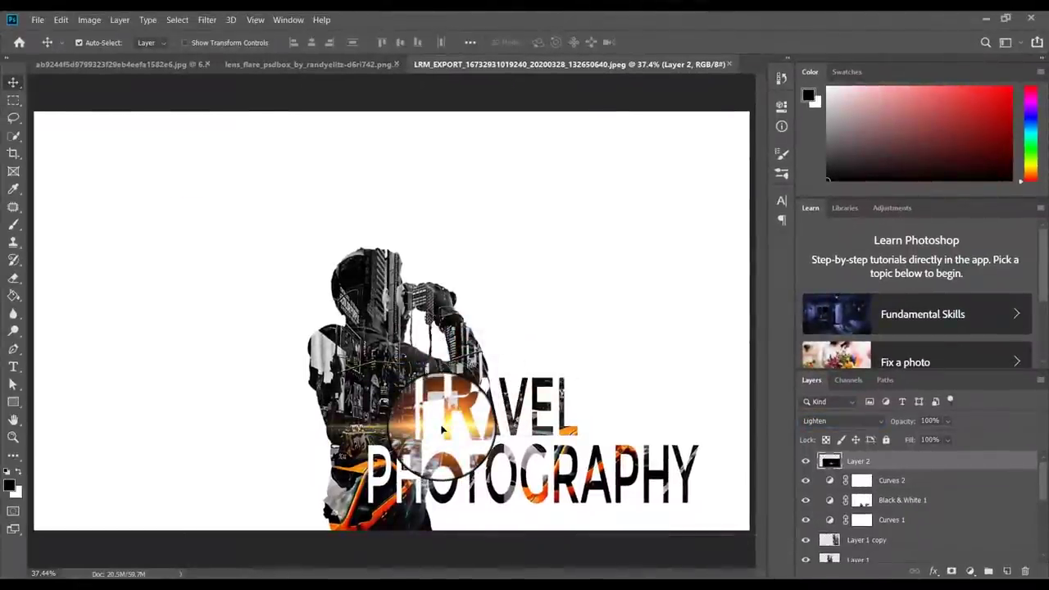
pyautogui.moveTo(443, 430); pyautogui.dragTo(435, 432)
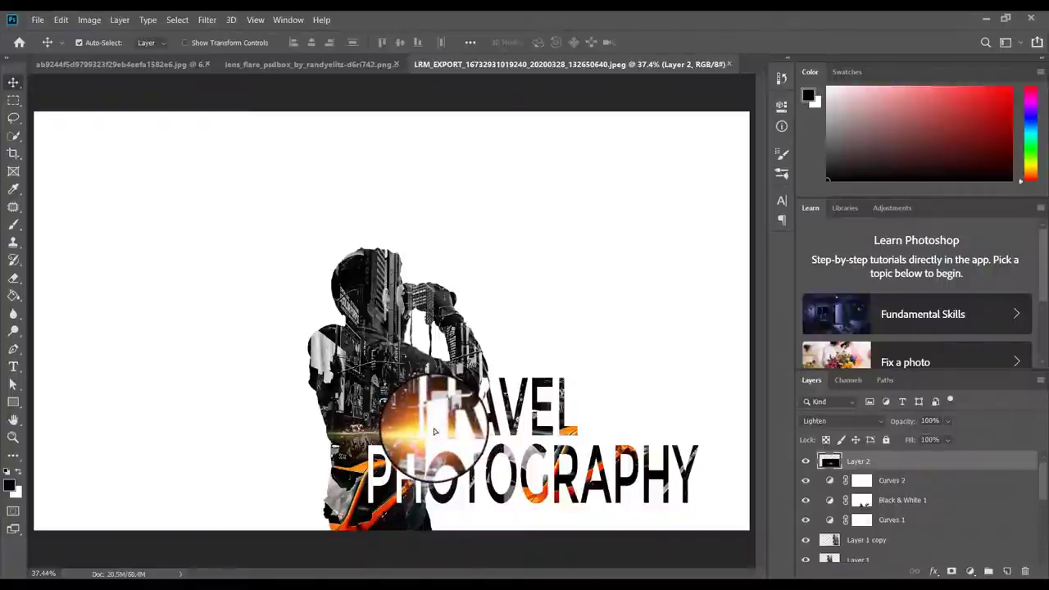
# - Zoom out and scale the flare to 120% with Free Transform, then commit
pyautogui.hotkey('ctrl', '-')
pyautogui.hotkey('ctrl', '-')
pyautogui.hotkey('ctrl', 't')
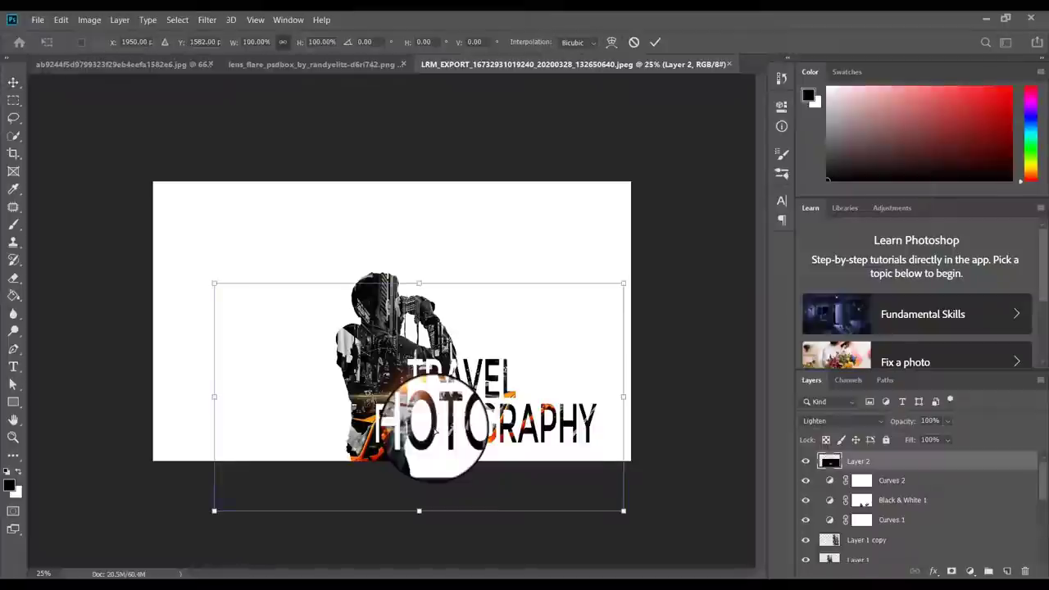
pyautogui.moveTo(623, 511); pyautogui.dragTo(590, 495)
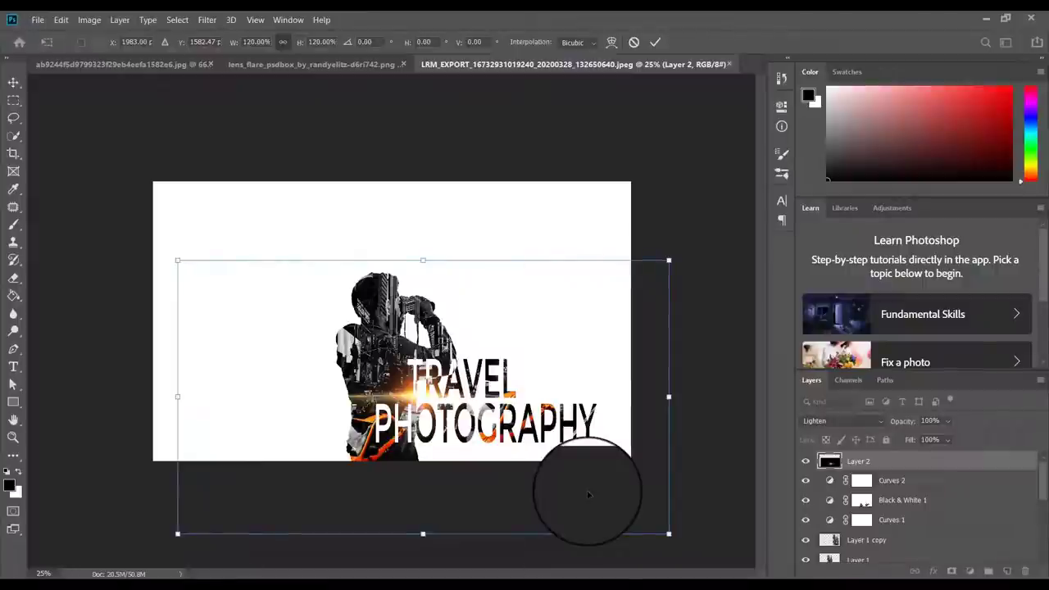
pyautogui.click(655, 42)
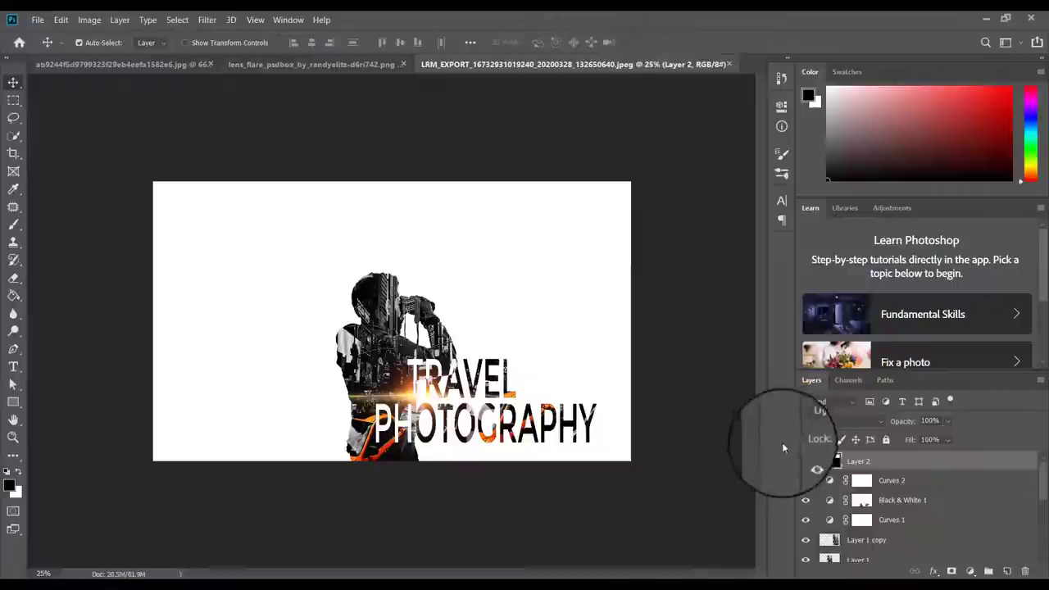
# - Select a lower layer and preview its blend modes, leaving them unchanged
pyautogui.moveTo(1046, 489); pyautogui.dragTo(1041, 525)
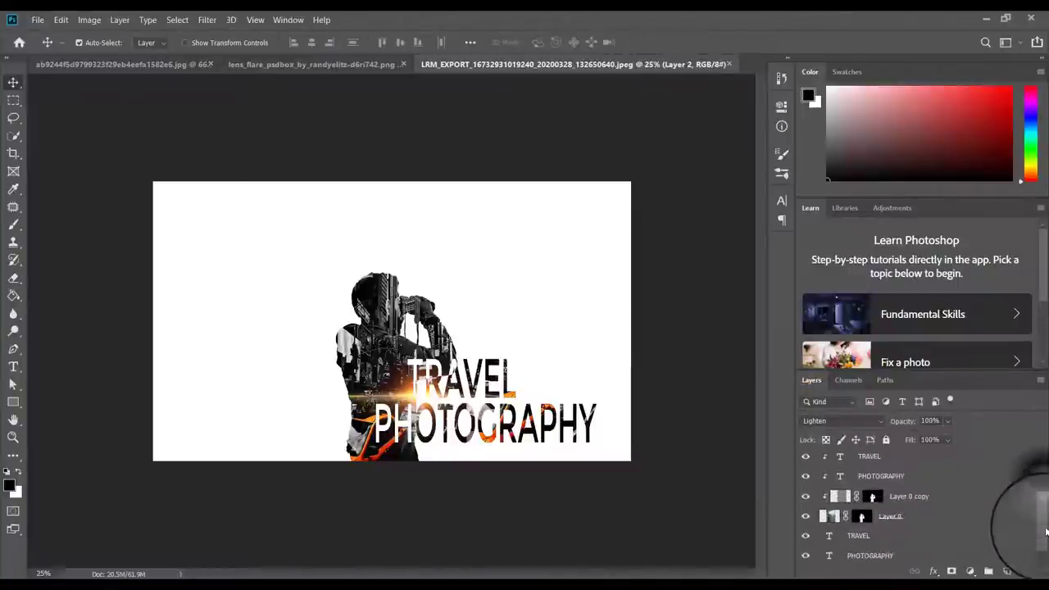
pyautogui.click(952, 513)
pyautogui.click(843, 420)
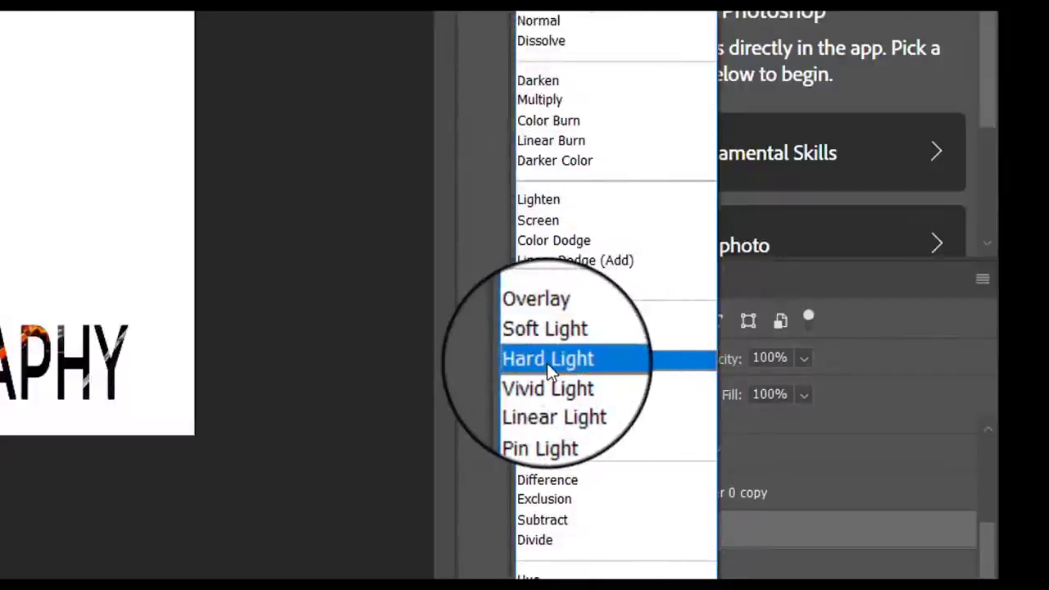
pyautogui.click(347, 502)
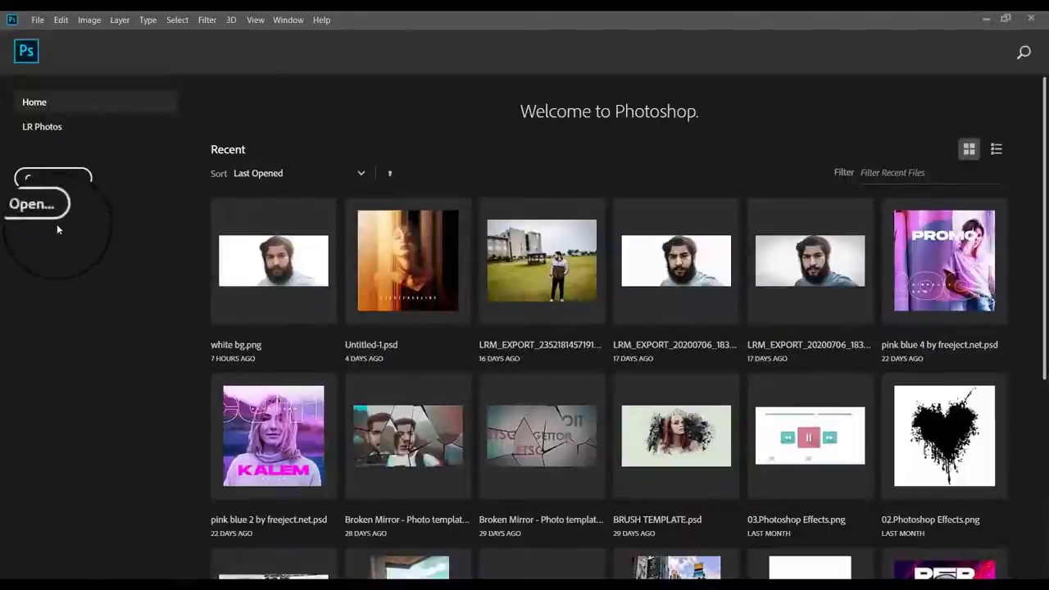
# - Create a new document in pixels with width 1360 and height 1600 at 300 ppi
pyautogui.click(71, 188)
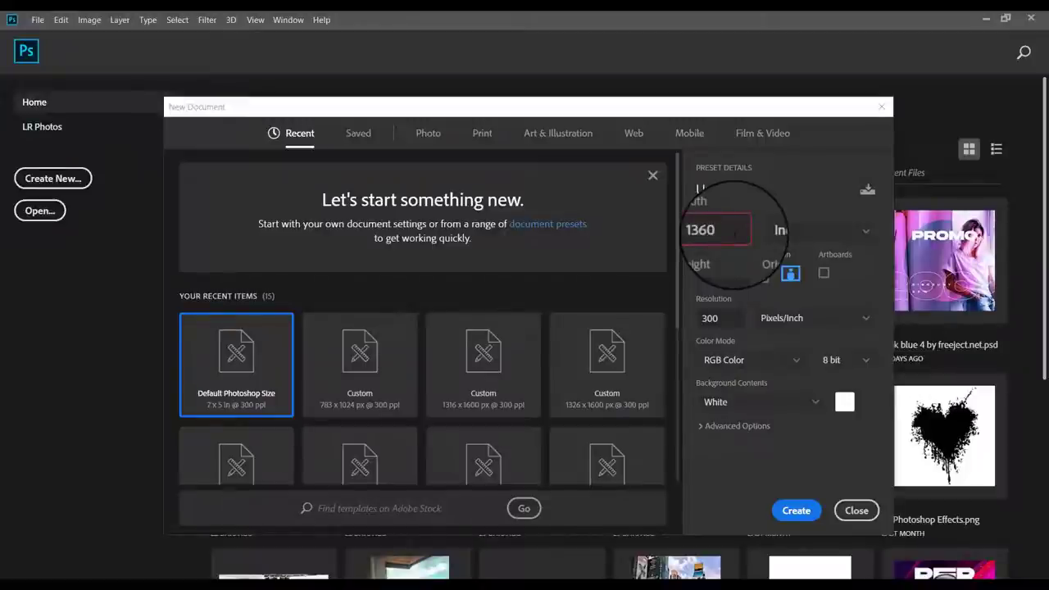
pyautogui.click(823, 233)
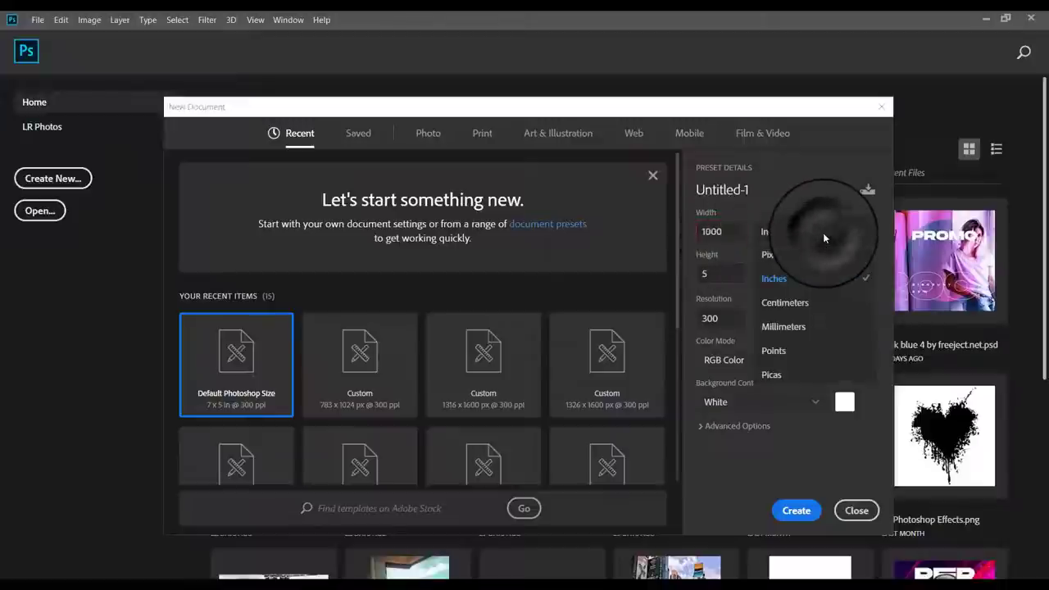
pyautogui.click(804, 254)
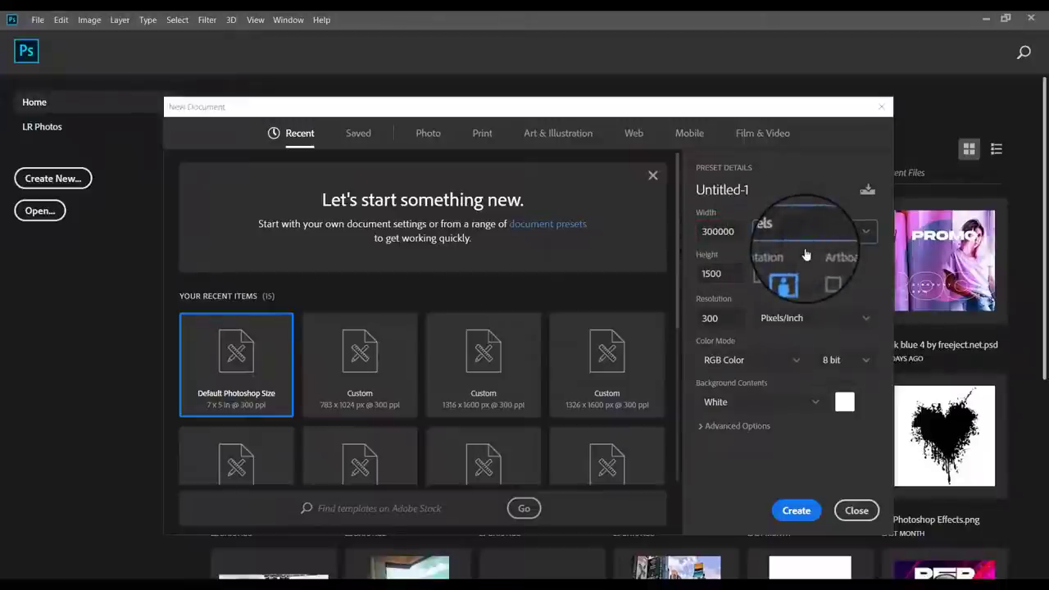
pyautogui.doubleClick(716, 229)
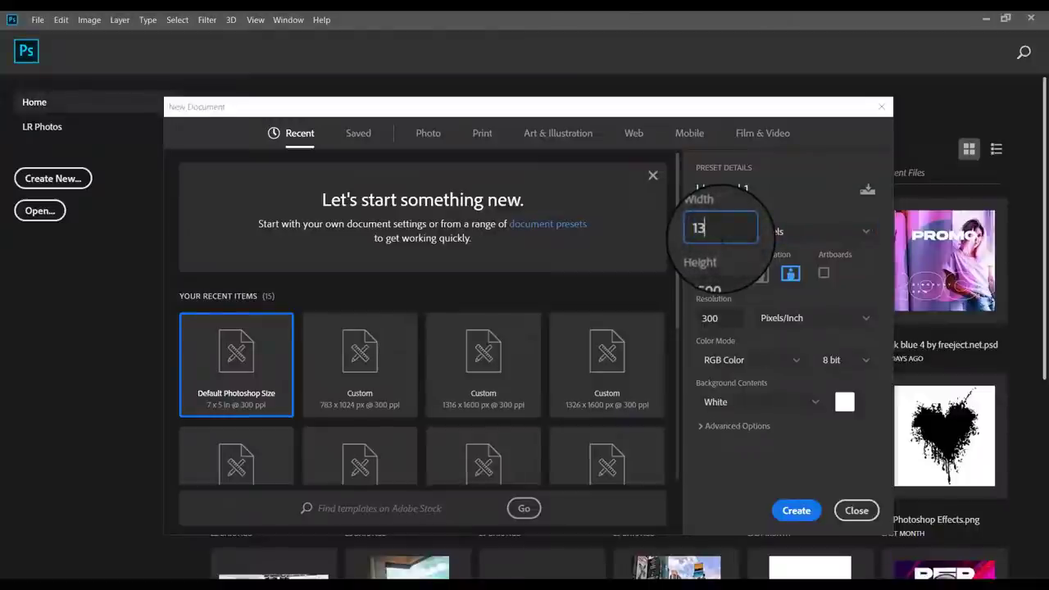
pyautogui.write('1360')
pyautogui.doubleClick(707, 274)
pyautogui.write('1500')
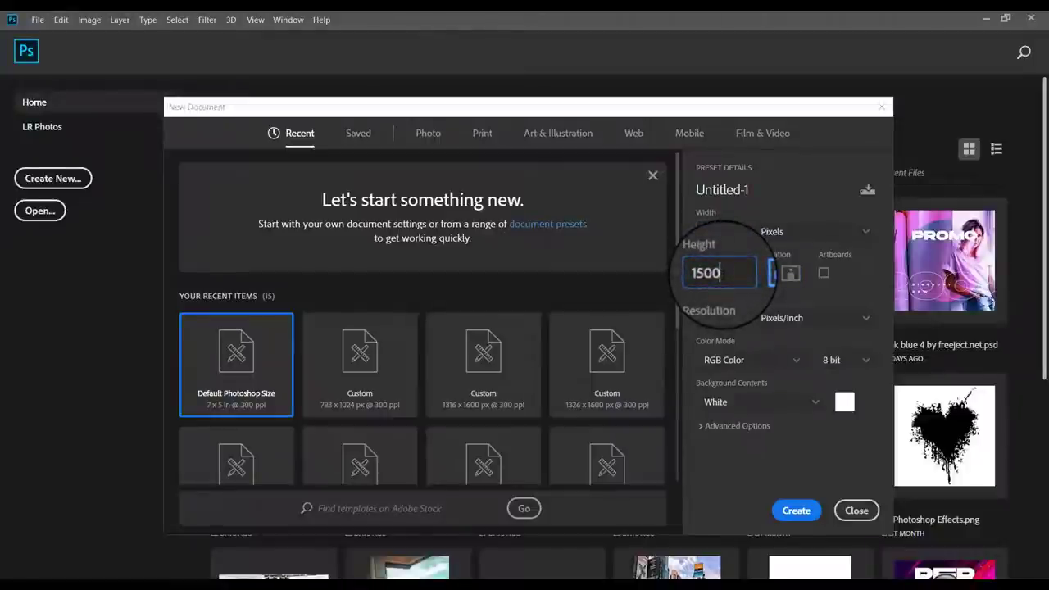
pyautogui.write('16000')
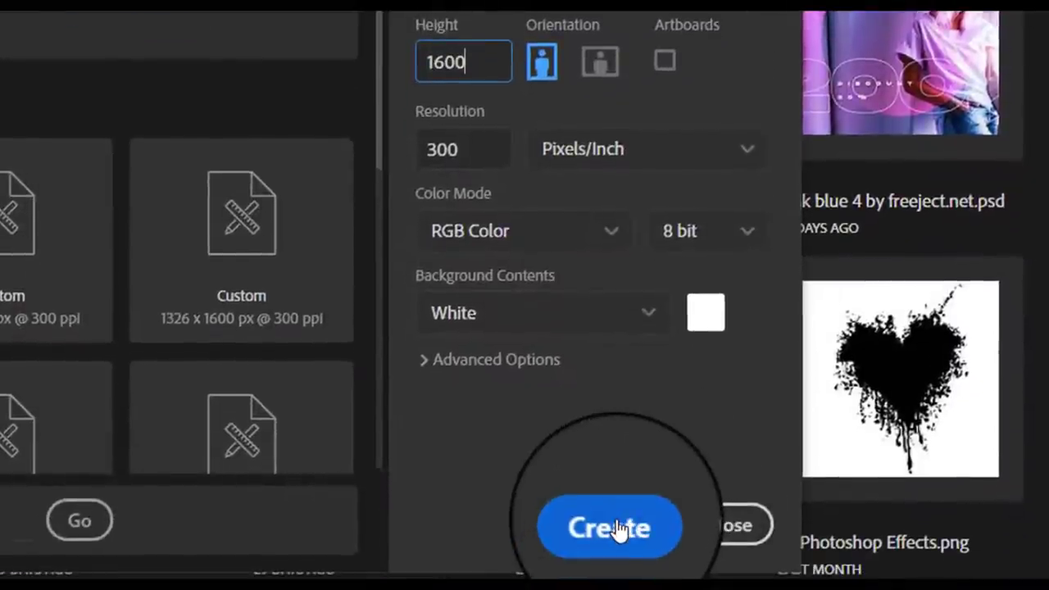
pyautogui.click(611, 528)
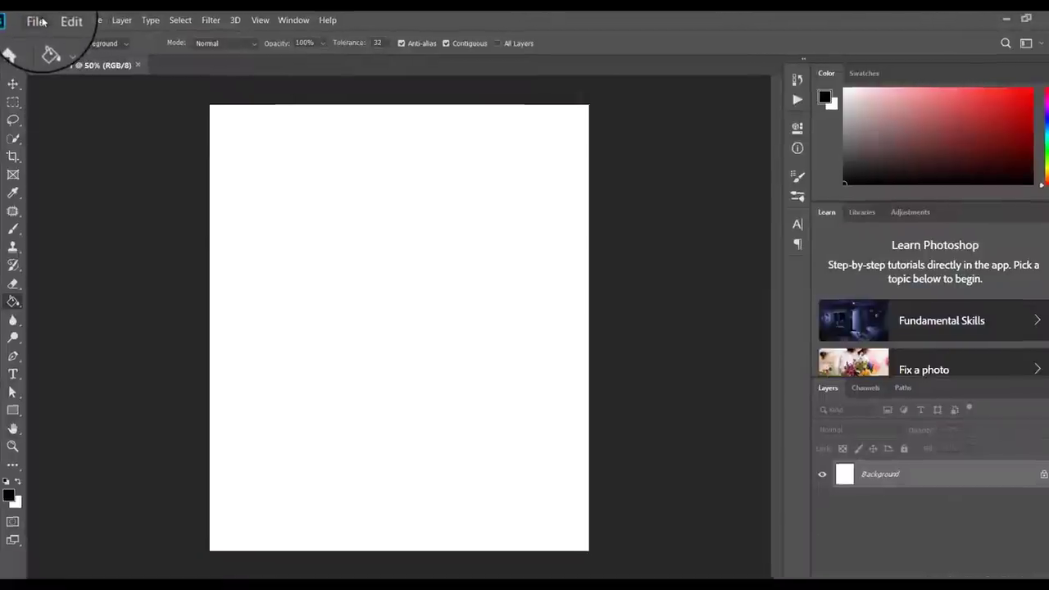
# - Place Embedded the toppng Png mandala from F:\editing pics\ZIP FILES\Art All Png
pyautogui.click(38, 21)
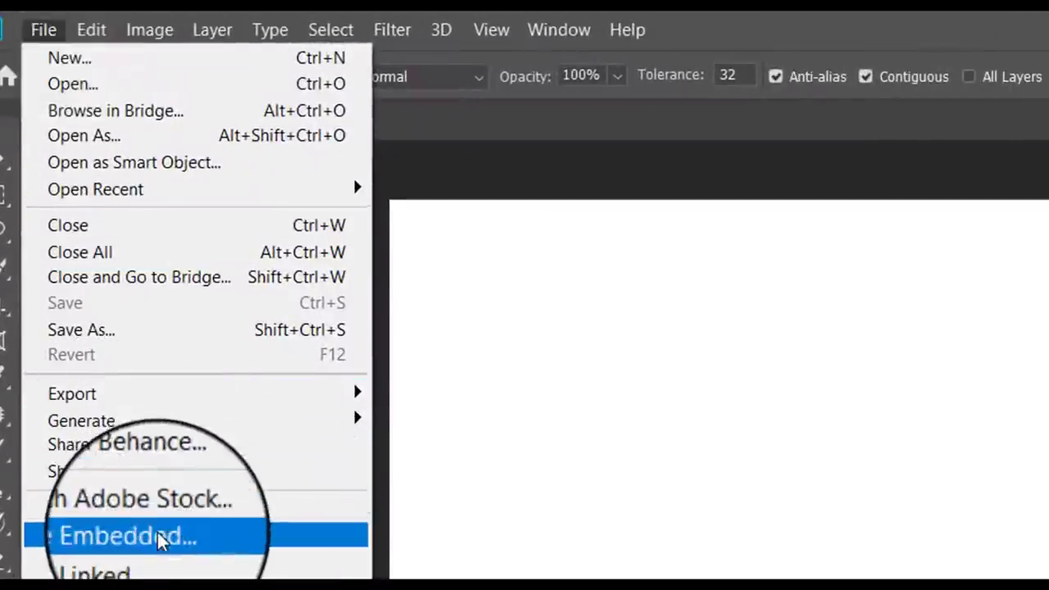
pyautogui.click(157, 533)
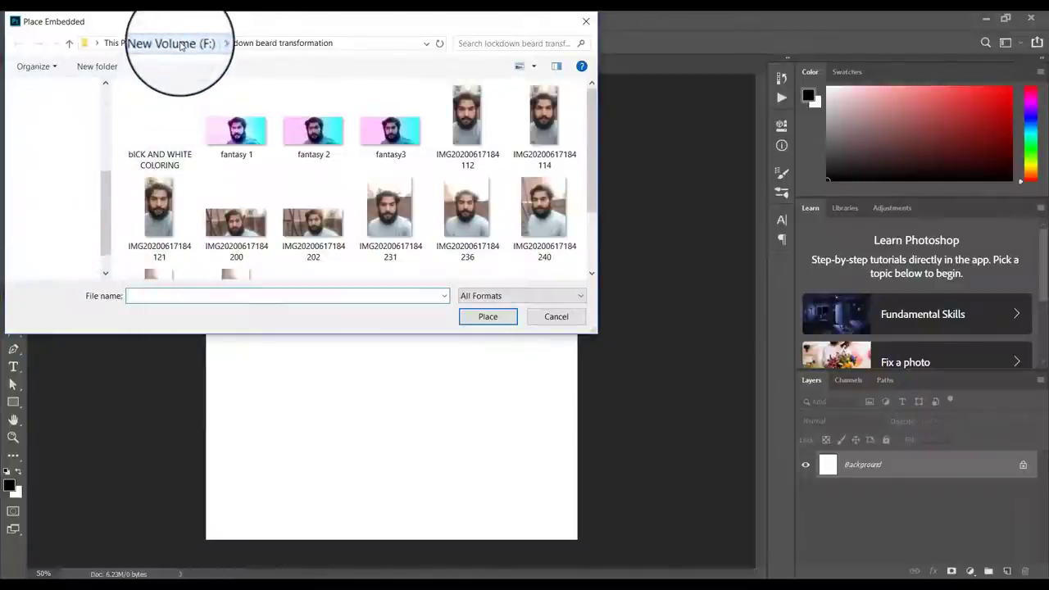
pyautogui.click(180, 45)
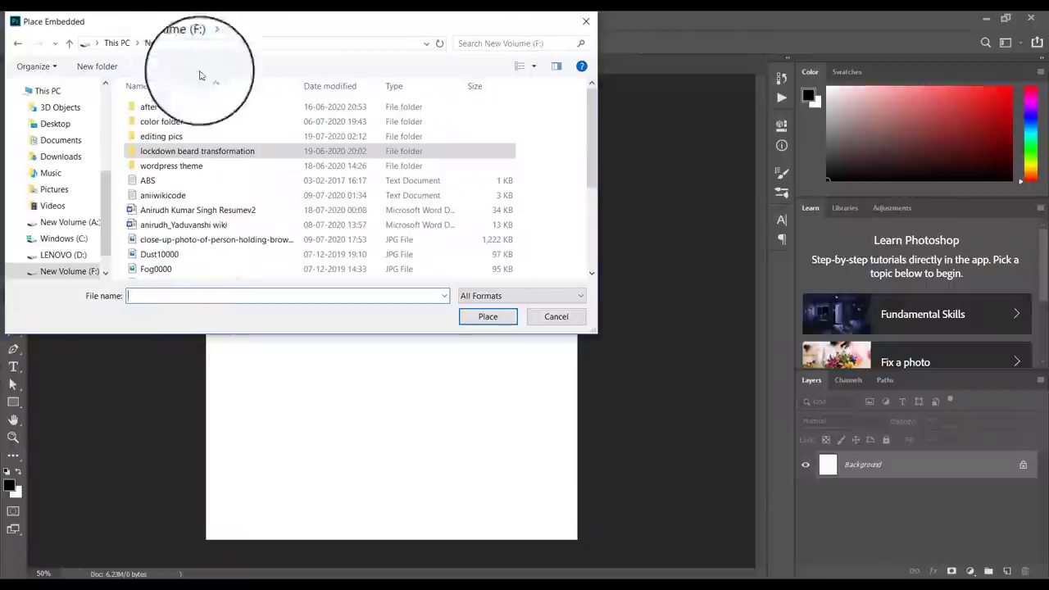
pyautogui.click(251, 143)
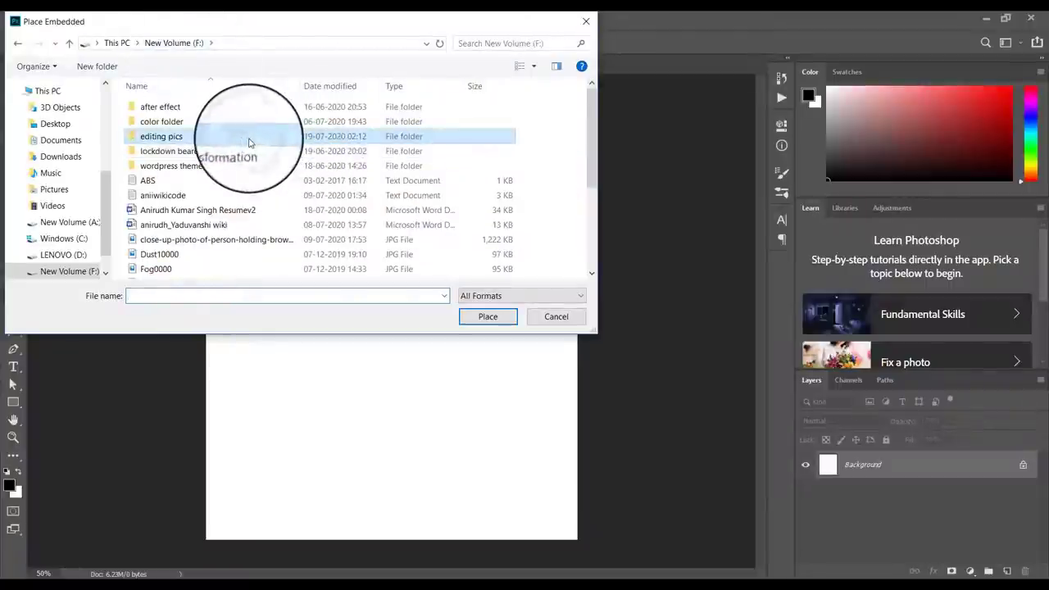
pyautogui.doubleClick(250, 143)
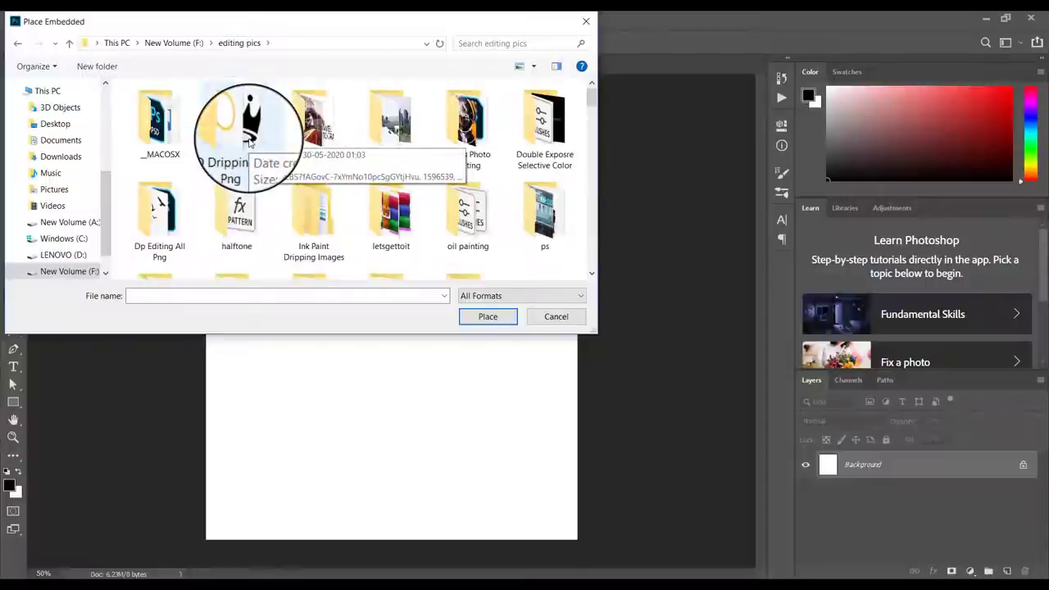
pyautogui.scroll(-2, 250, 142)
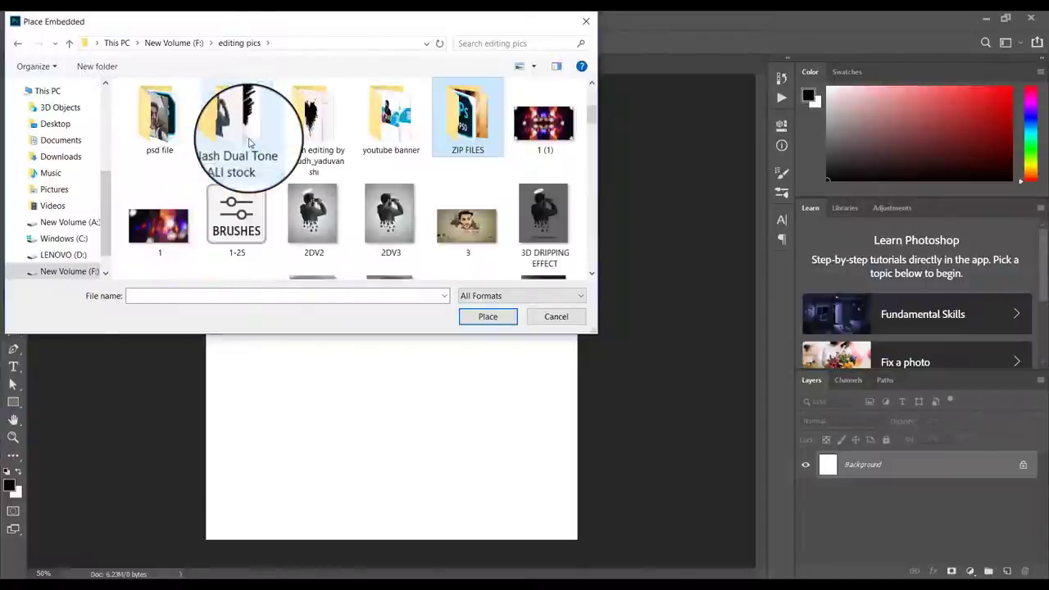
pyautogui.press('Return')
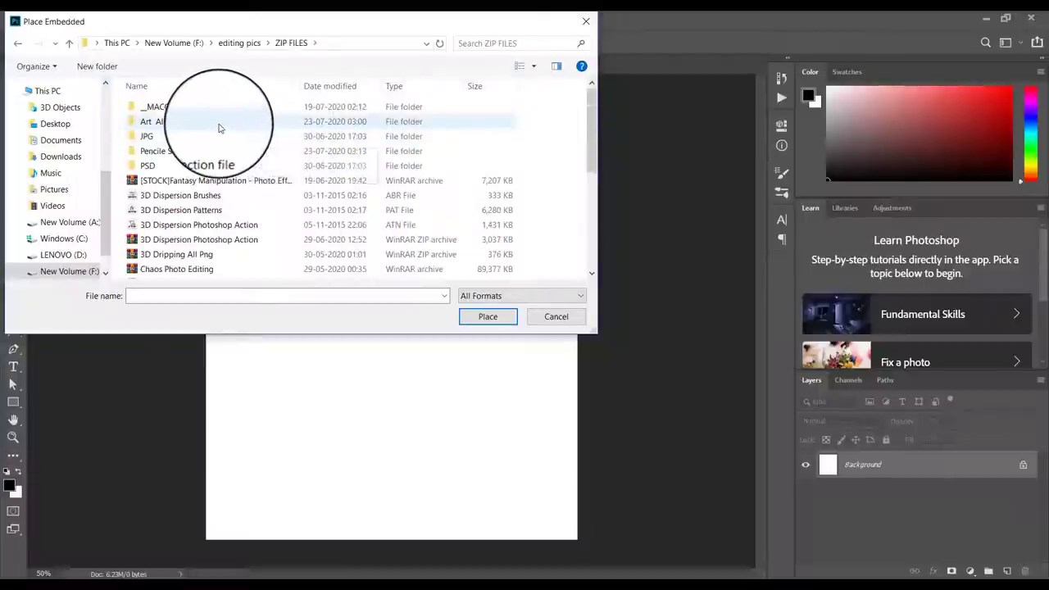
pyautogui.click(219, 127)
pyautogui.doubleClick(219, 127)
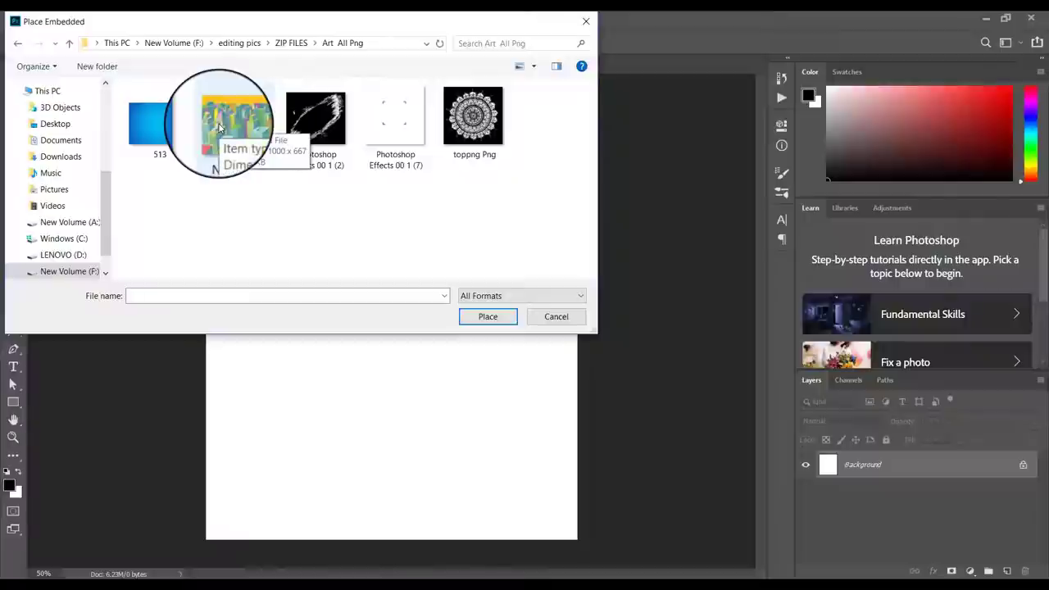
pyautogui.press('Right')
pyautogui.press('Right')
pyautogui.press('Right')
pyautogui.press('Right')
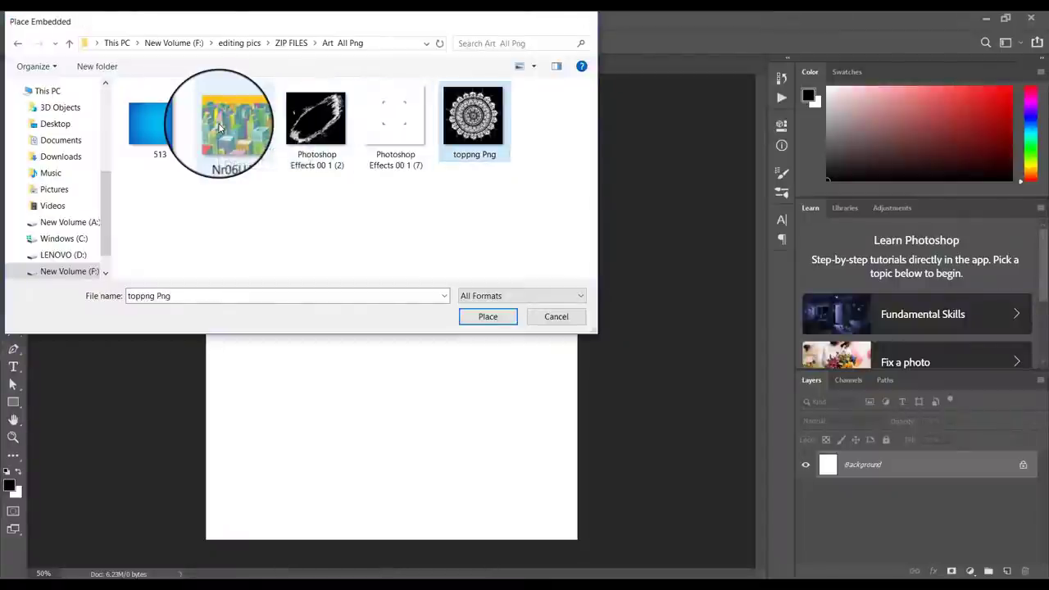
pyautogui.press('Return')
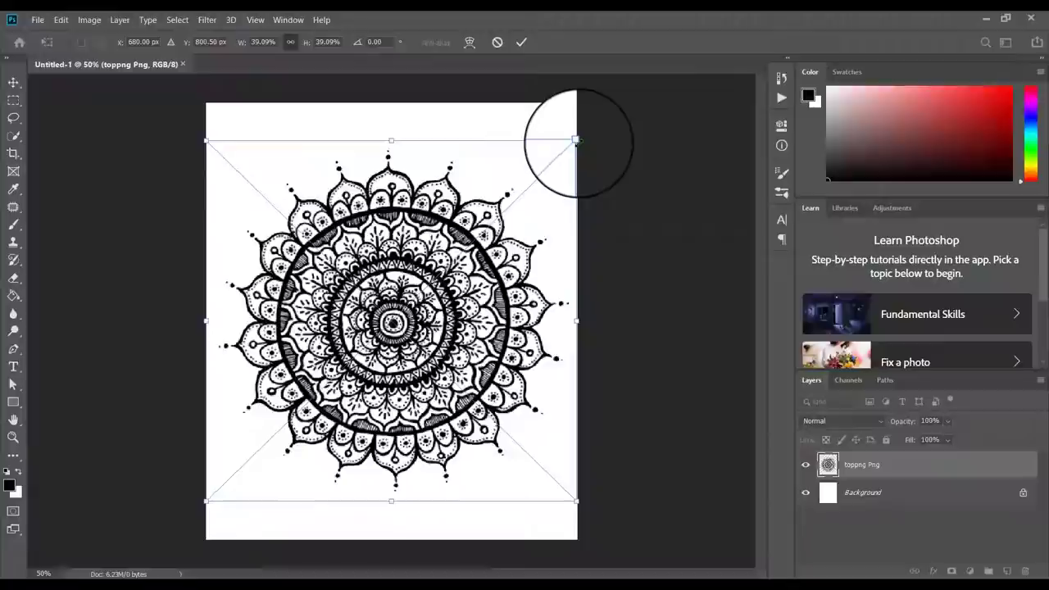
# - Scale the mandala to about 35%, move it up to the page centre, tilt it slightly, and commit
pyautogui.moveTo(578, 141); pyautogui.dragTo(541, 178)
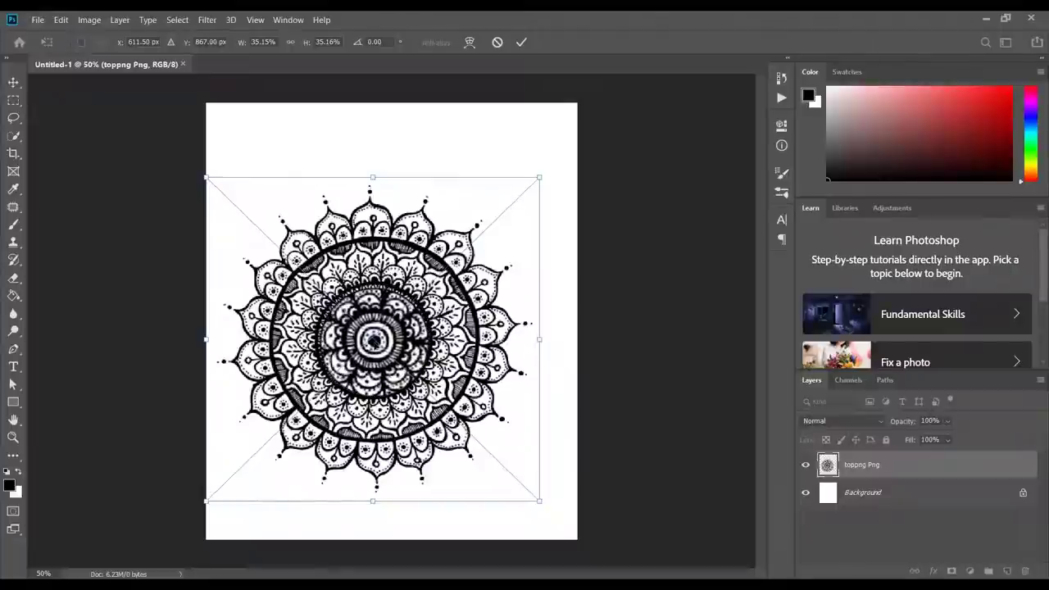
pyautogui.moveTo(385, 328); pyautogui.dragTo(426, 265)
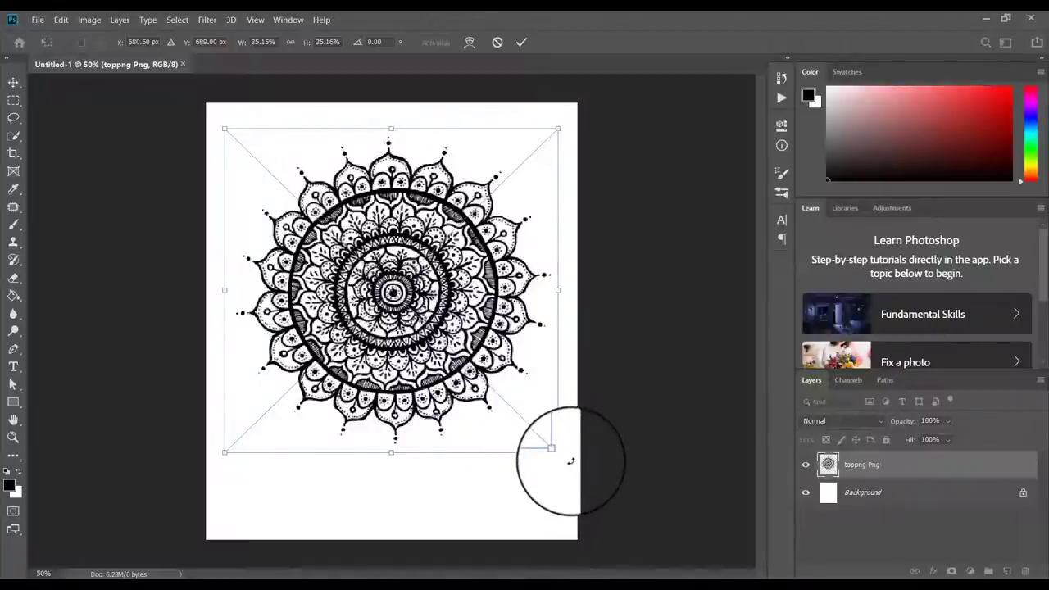
pyautogui.moveTo(570, 462); pyautogui.dragTo(574, 461)
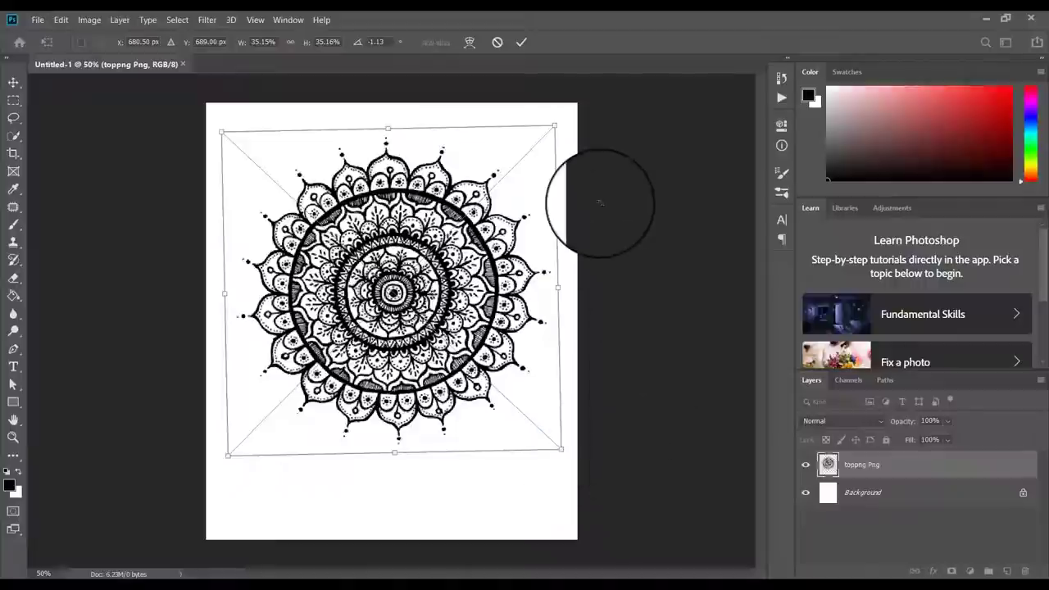
pyautogui.click(517, 44)
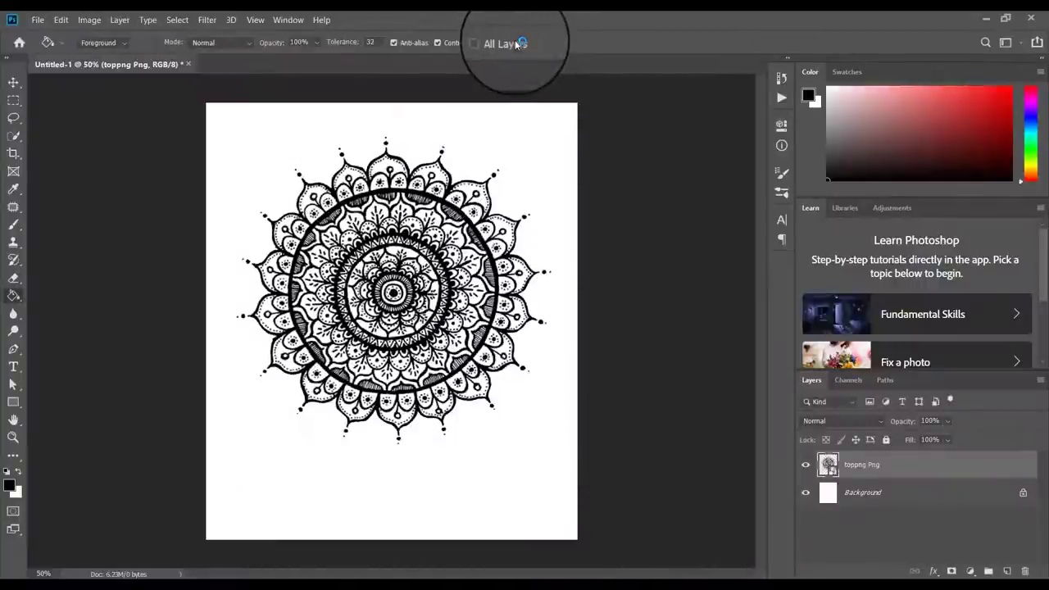
pyautogui.click(38, 20)
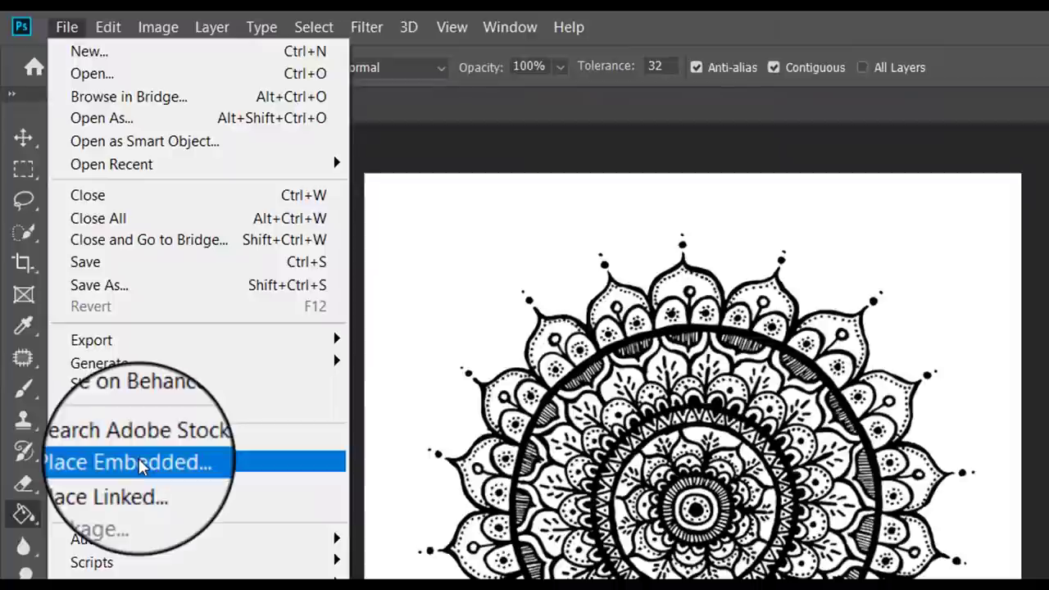
# - Place Embedded the Photoshop Effects 00 1 (2) brush image and rotate it clockwise about 21 degrees
pyautogui.click(139, 466)
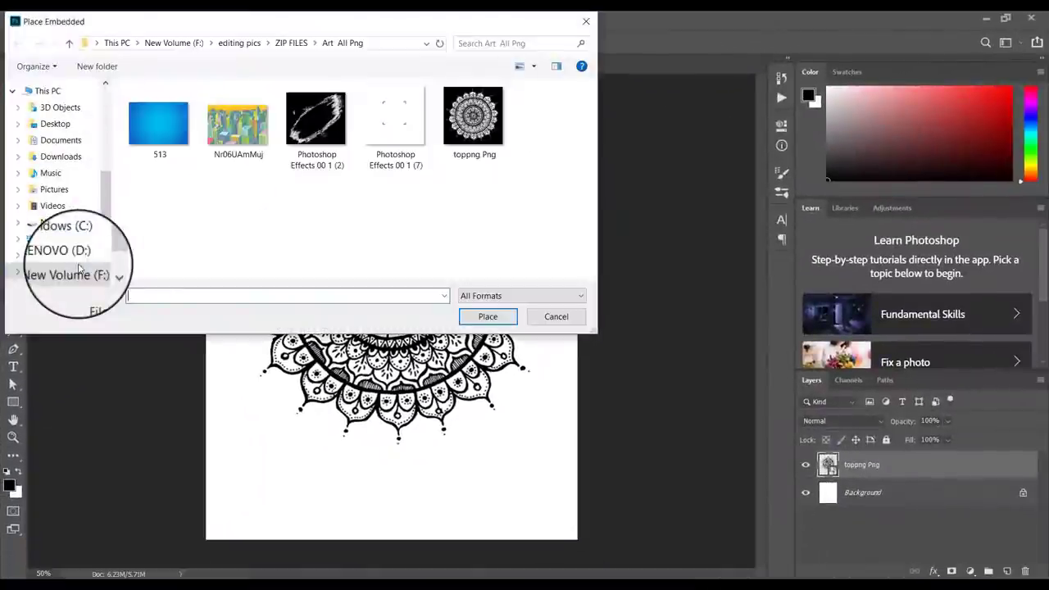
pyautogui.click(316, 131)
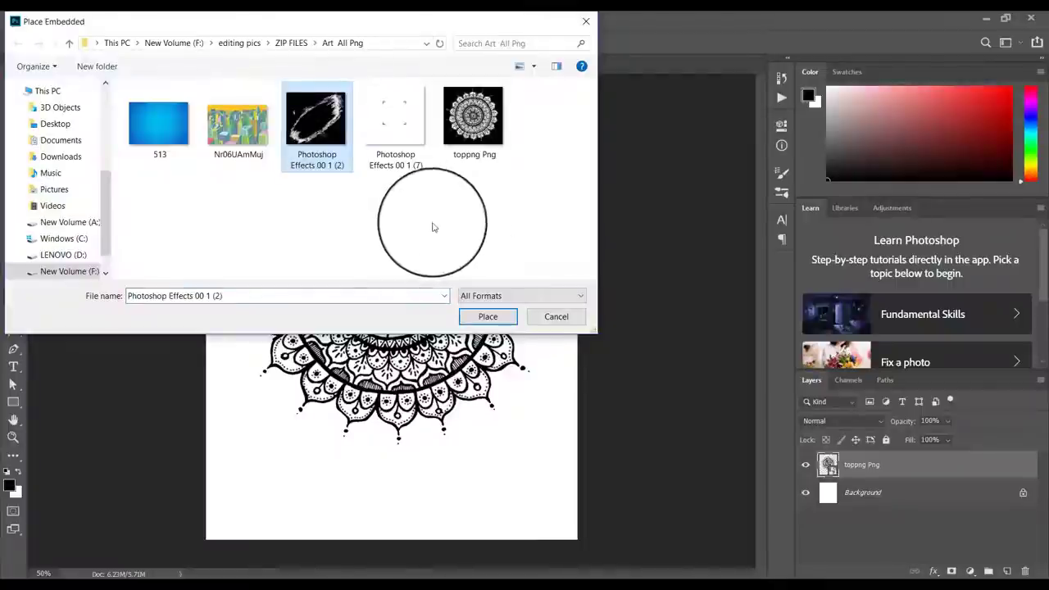
pyautogui.click(487, 317)
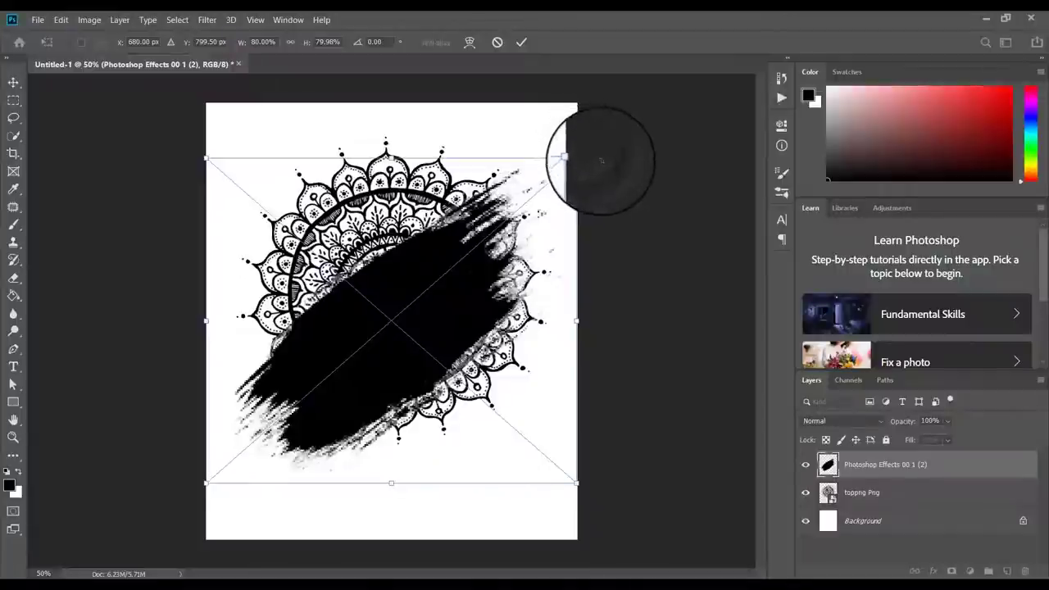
pyautogui.moveTo(598, 159); pyautogui.dragTo(638, 227)
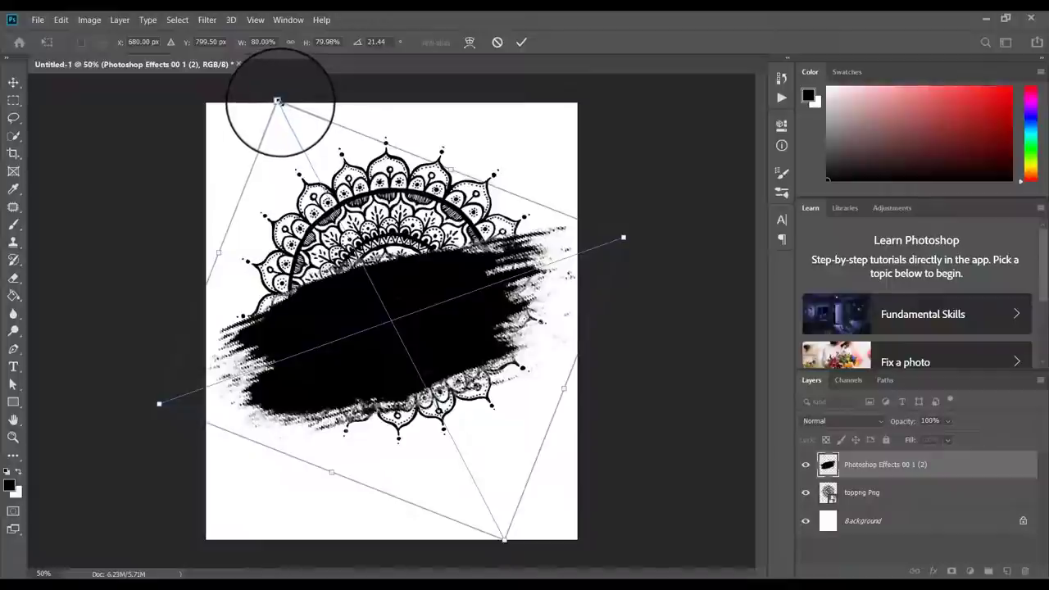
# - Resize and reposition the brush stroke to roughly 72–73% scale, then commit the transform
pyautogui.moveTo(278, 101); pyautogui.dragTo(305, 129)
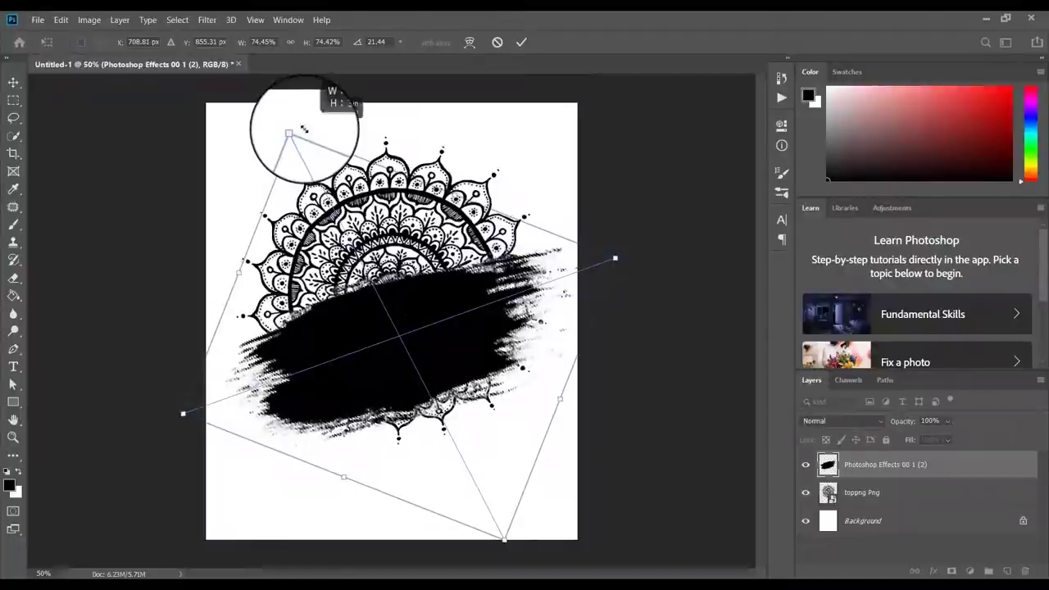
pyautogui.moveTo(304, 129); pyautogui.dragTo(307, 136)
pyautogui.moveTo(308, 138); pyautogui.dragTo(317, 139)
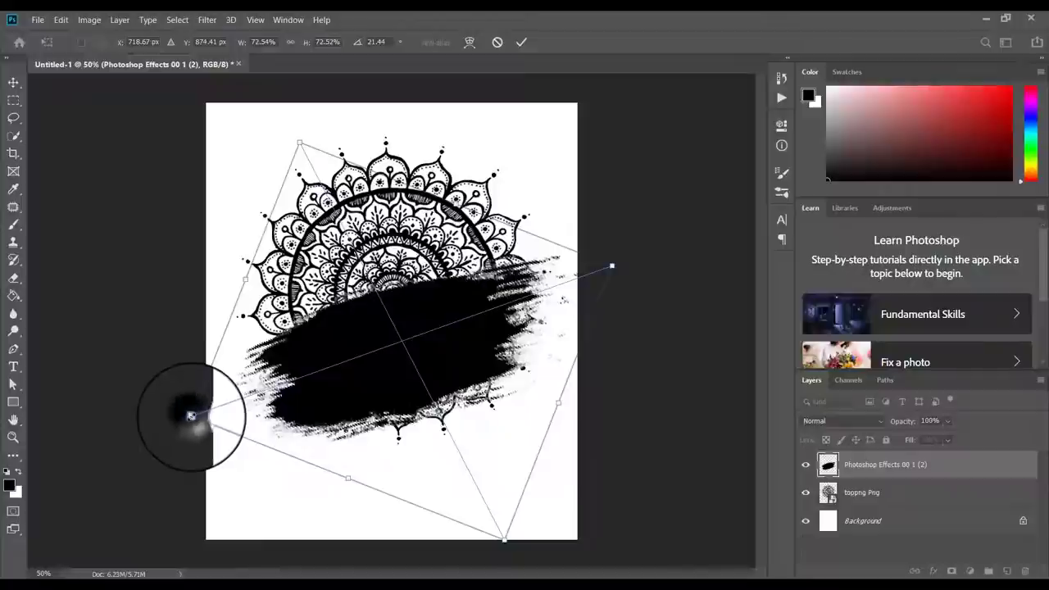
pyautogui.moveTo(191, 415); pyautogui.dragTo(204, 413)
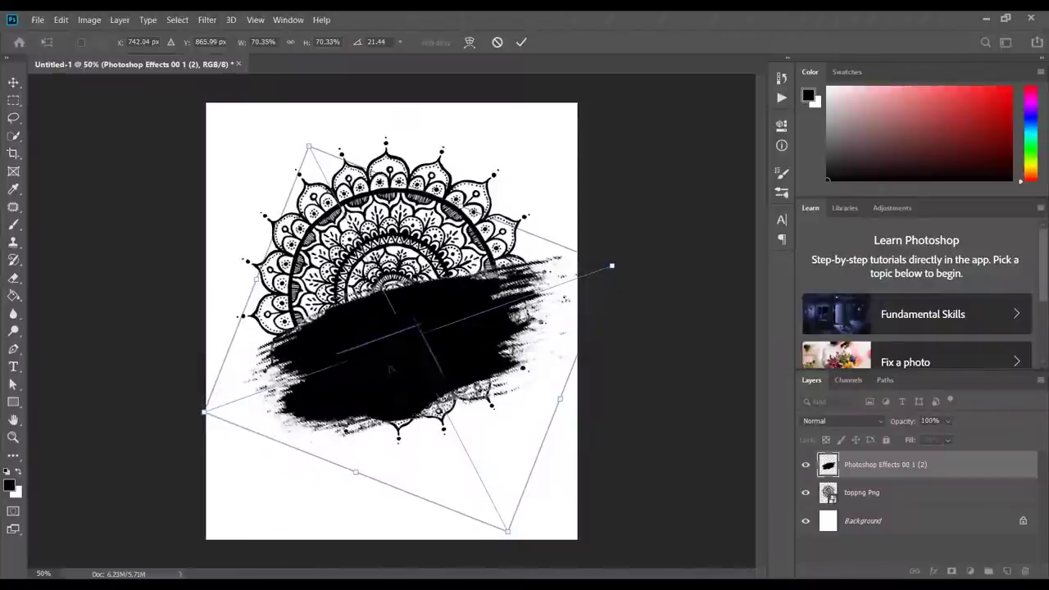
pyautogui.moveTo(405, 360); pyautogui.dragTo(407, 357)
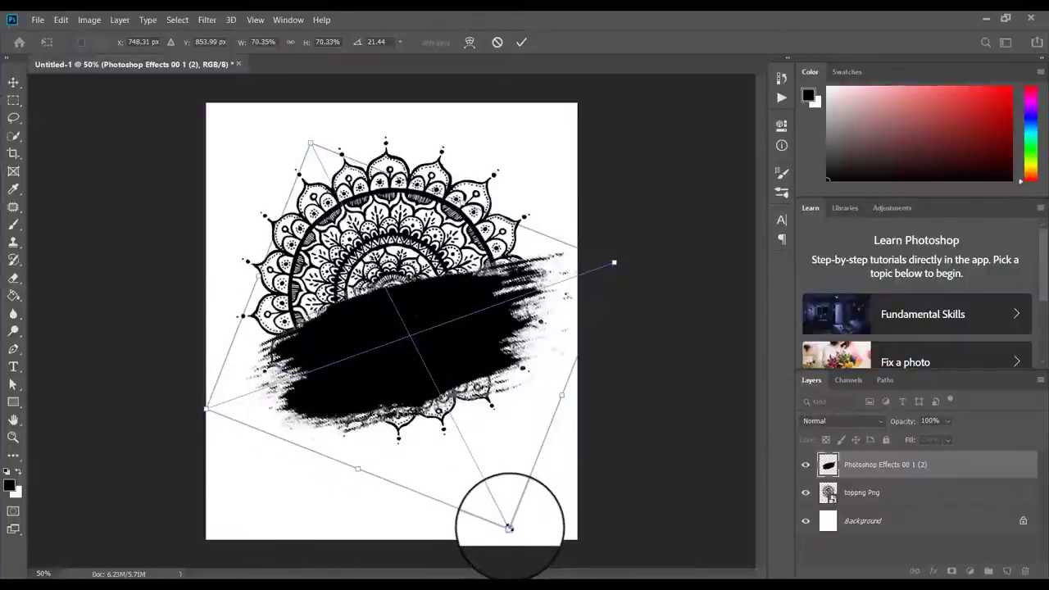
pyautogui.moveTo(509, 528); pyautogui.dragTo(499, 514)
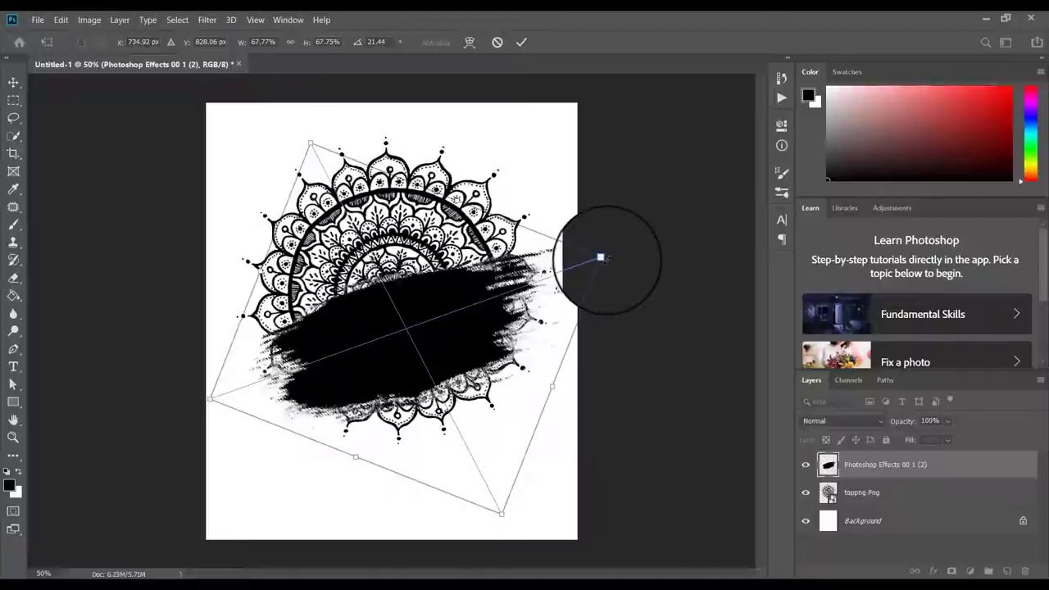
pyautogui.moveTo(601, 257); pyautogui.dragTo(627, 248)
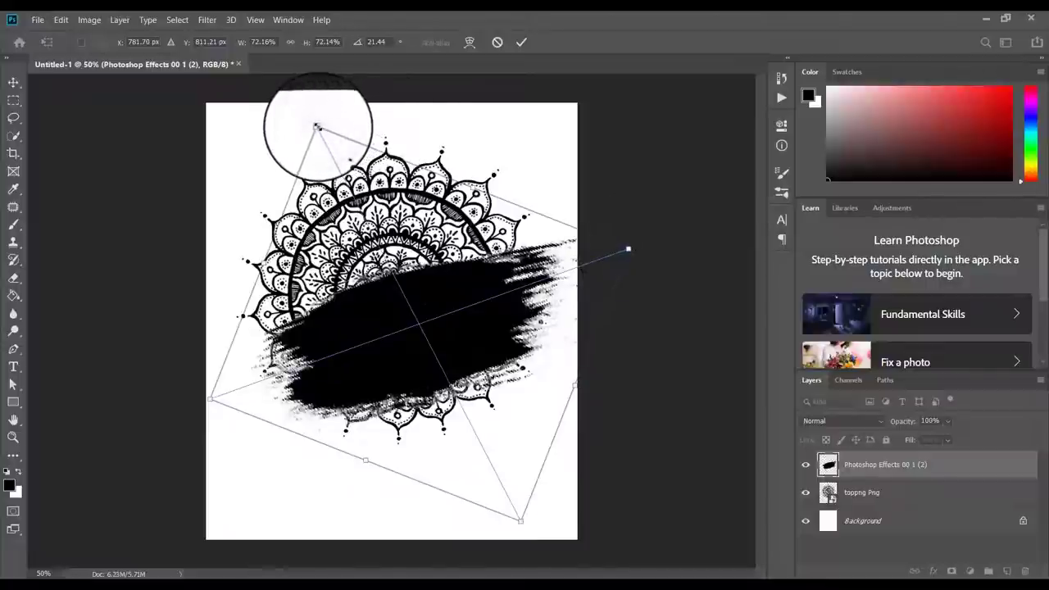
pyautogui.moveTo(317, 126); pyautogui.dragTo(325, 141)
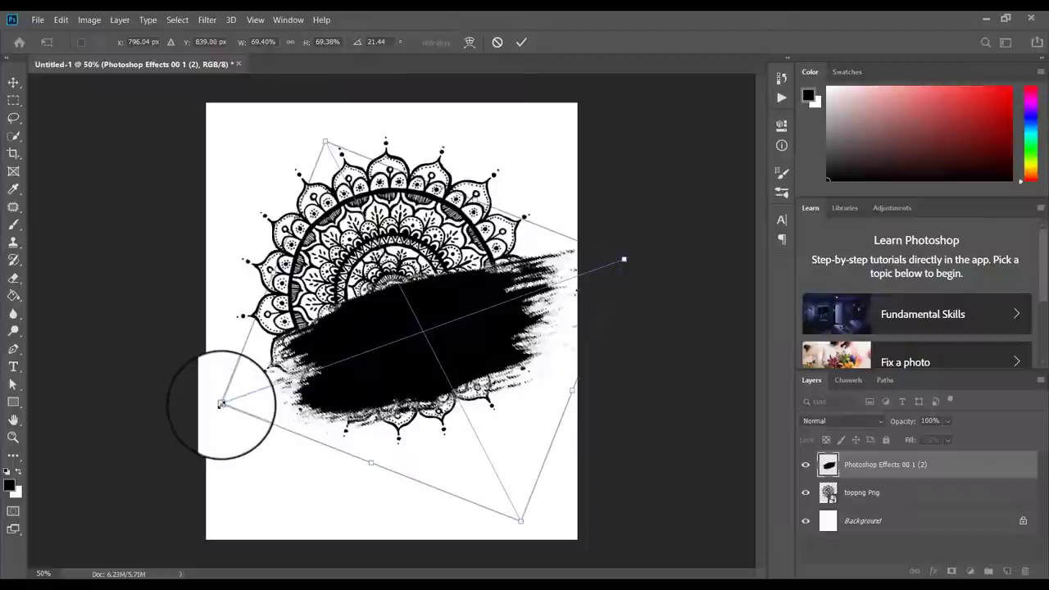
pyautogui.moveTo(221, 404); pyautogui.dragTo(198, 416)
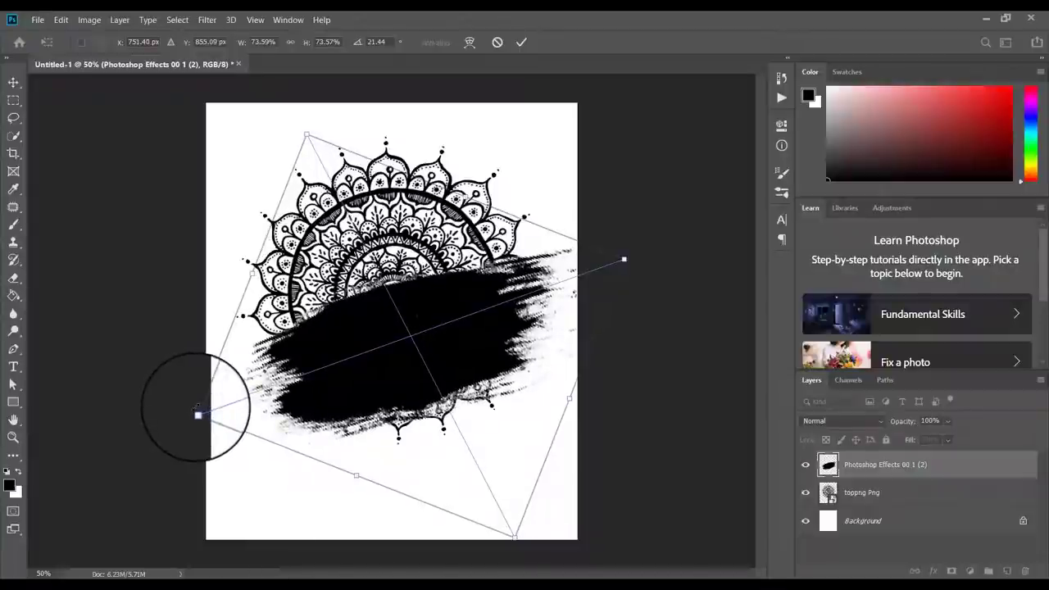
pyautogui.click(521, 44)
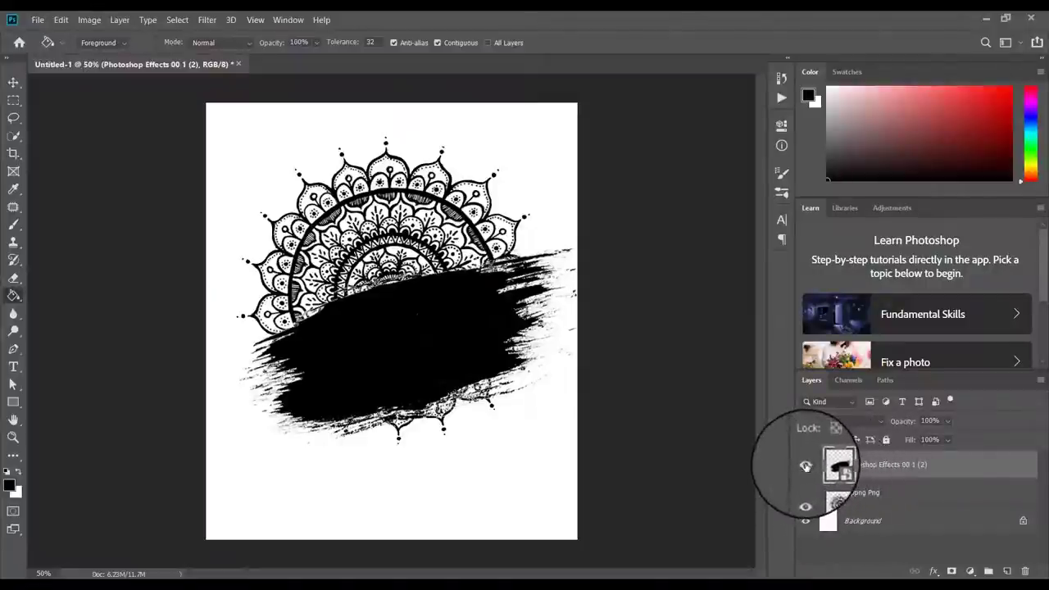
# - Toggle the brush-stroke layer off and on, then rasterize the Photoshop Effects 00 1 (2) layer
pyautogui.click(806, 467)
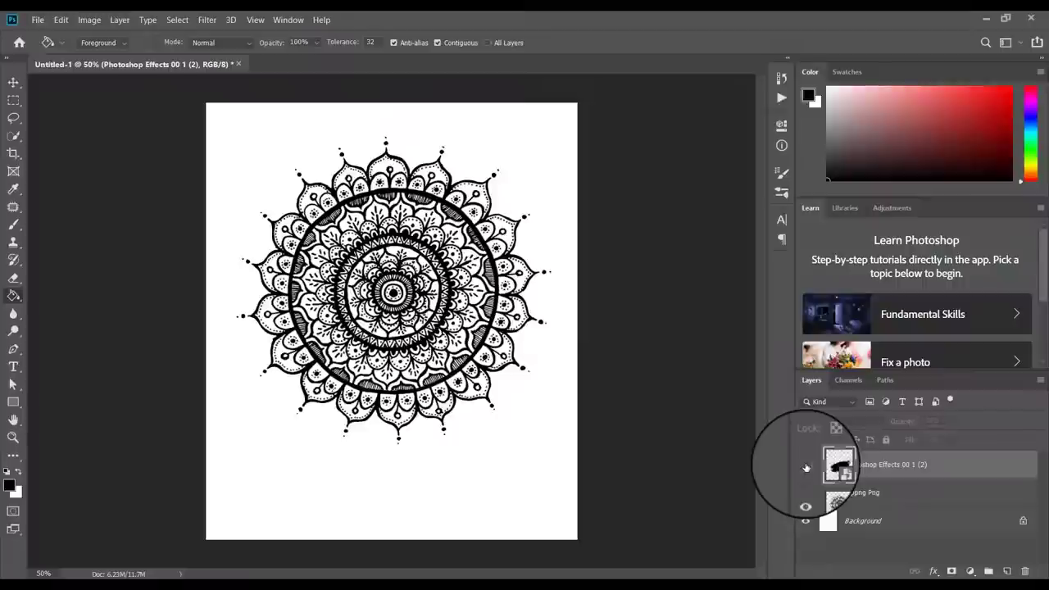
pyautogui.click(806, 467)
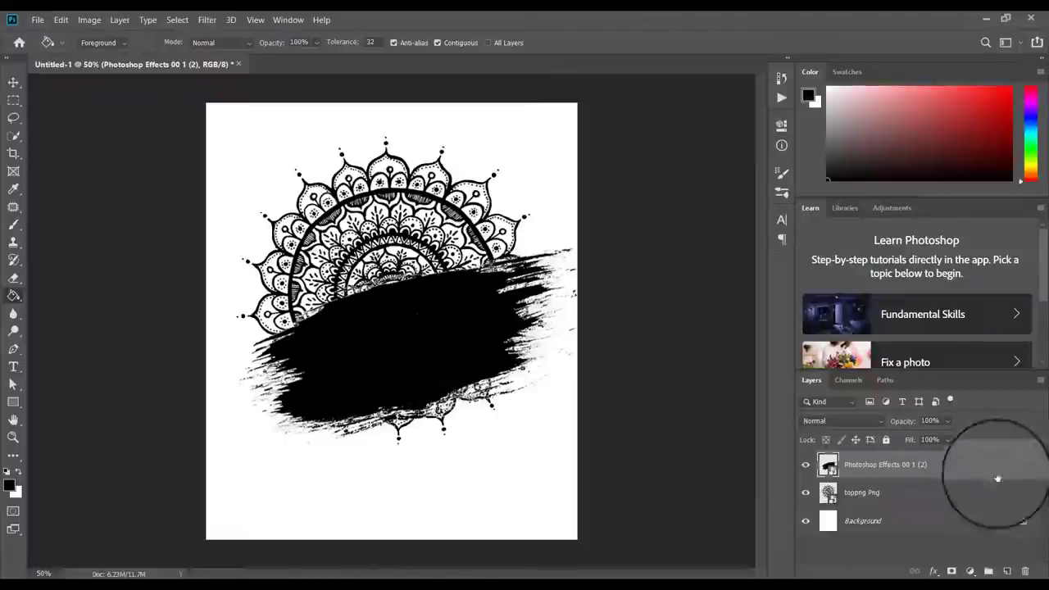
pyautogui.rightClick(913, 466)
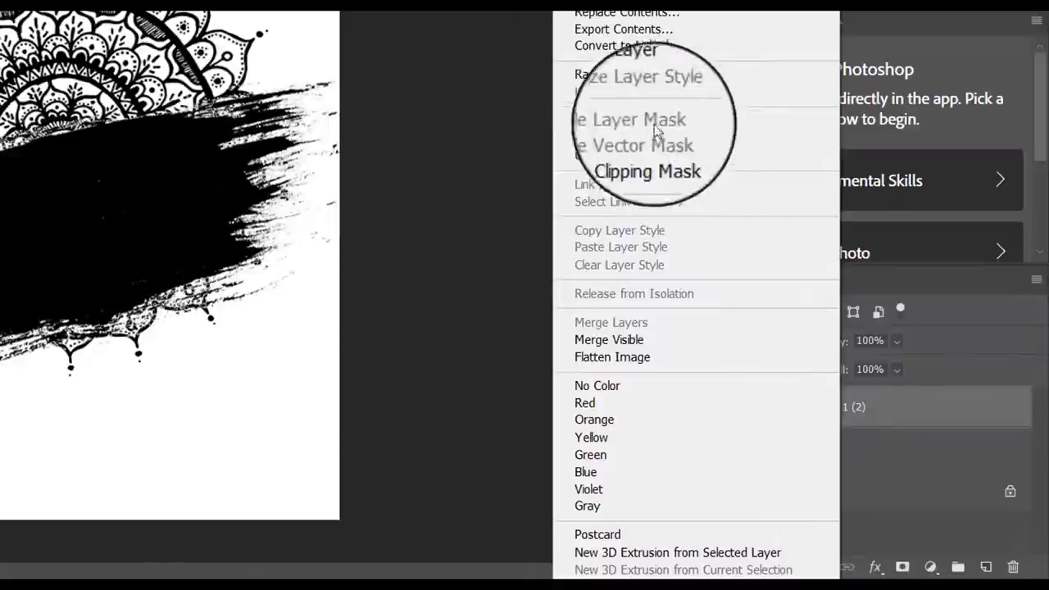
pyautogui.click(615, 76)
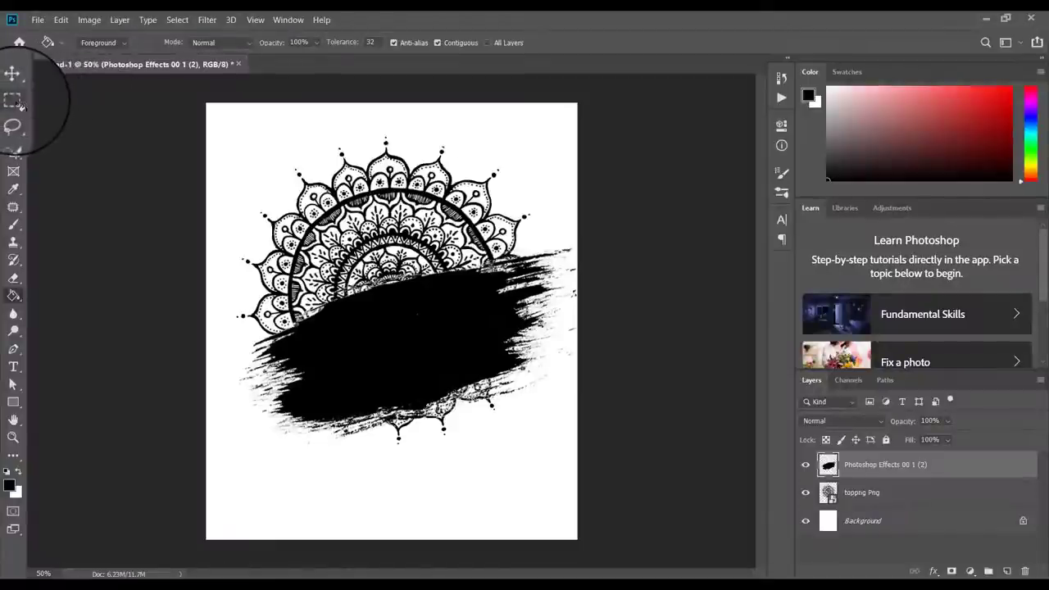
# - Place Embedded the Nr06UAmMuj cityscape image from the Art All Png folder
pyautogui.click(35, 19)
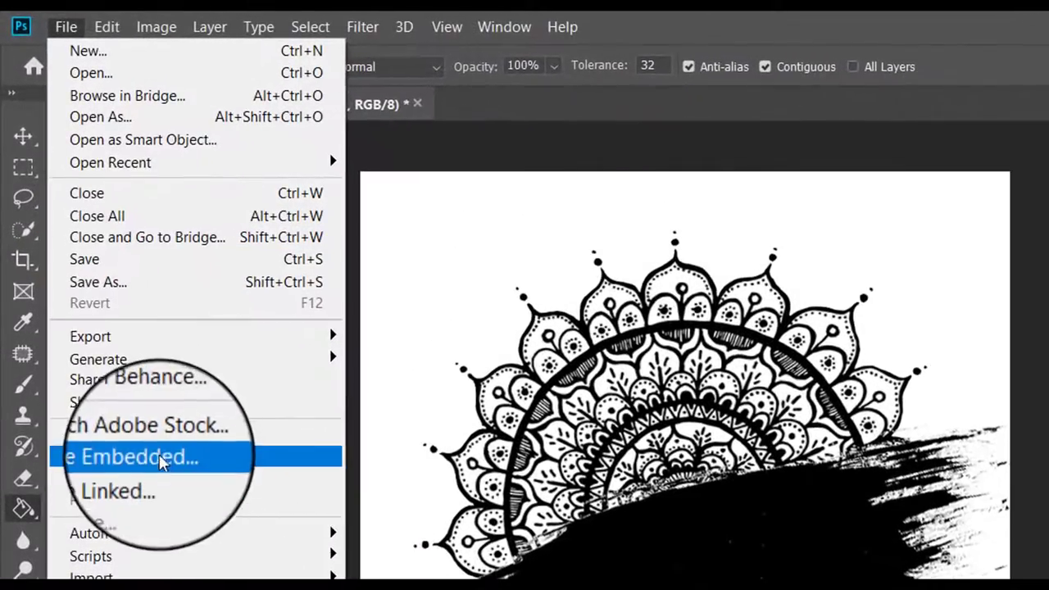
pyautogui.click(160, 459)
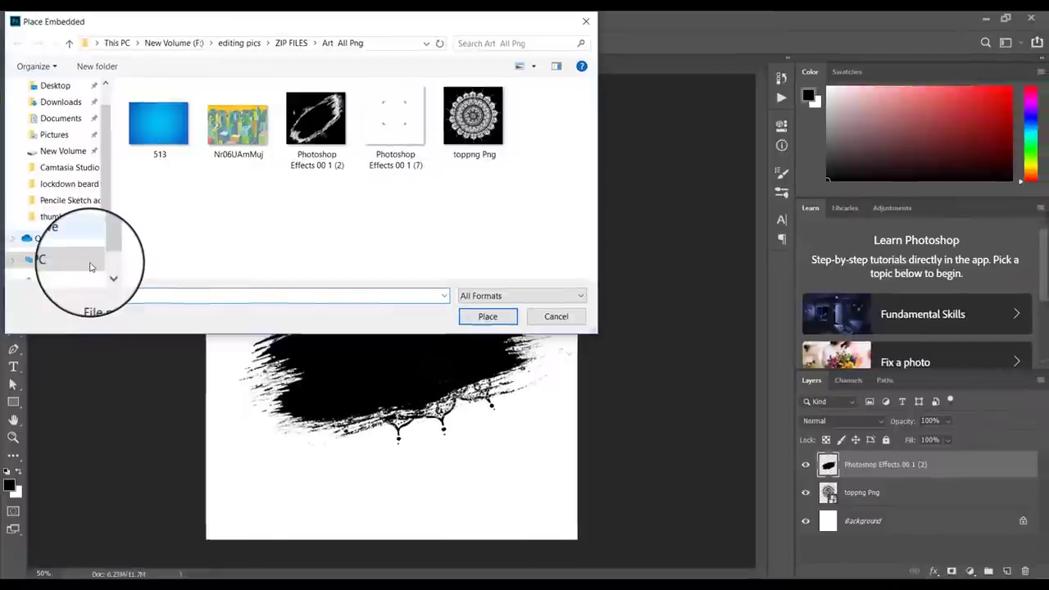
pyautogui.scroll(-3, 115, 339)
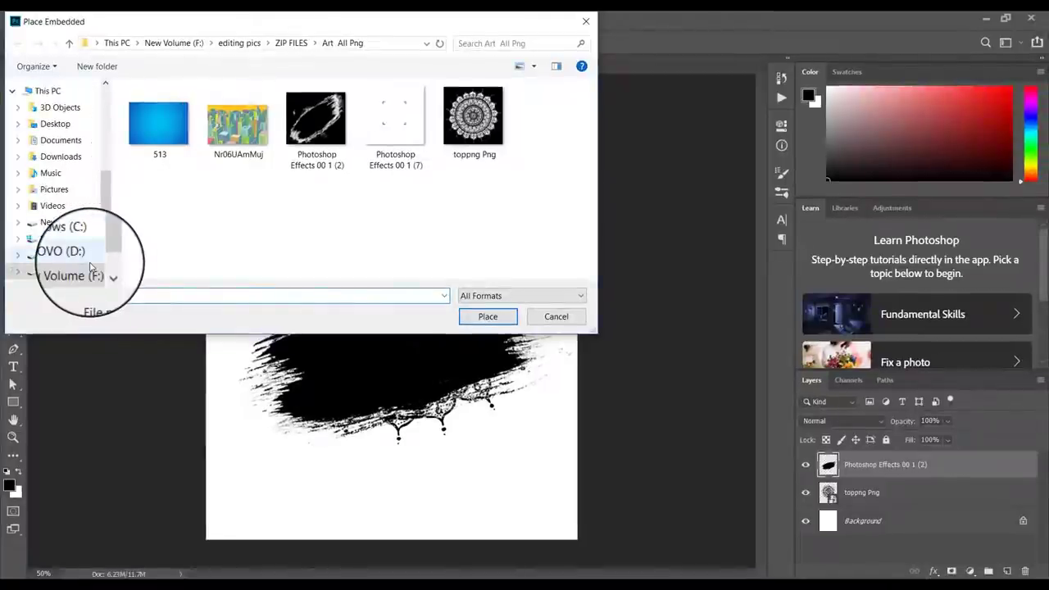
pyautogui.click(257, 133)
pyautogui.click(491, 318)
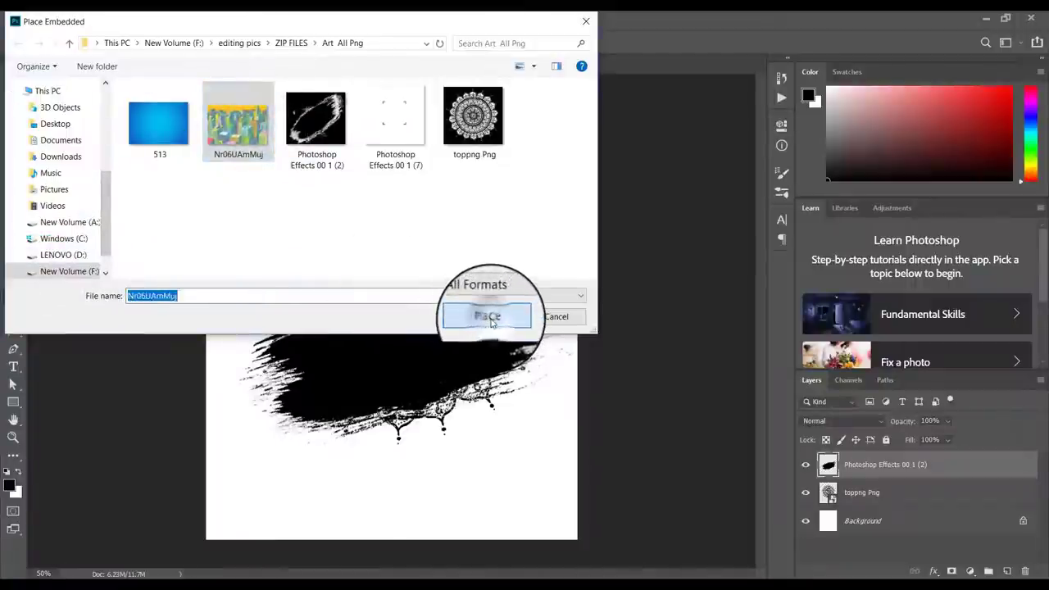
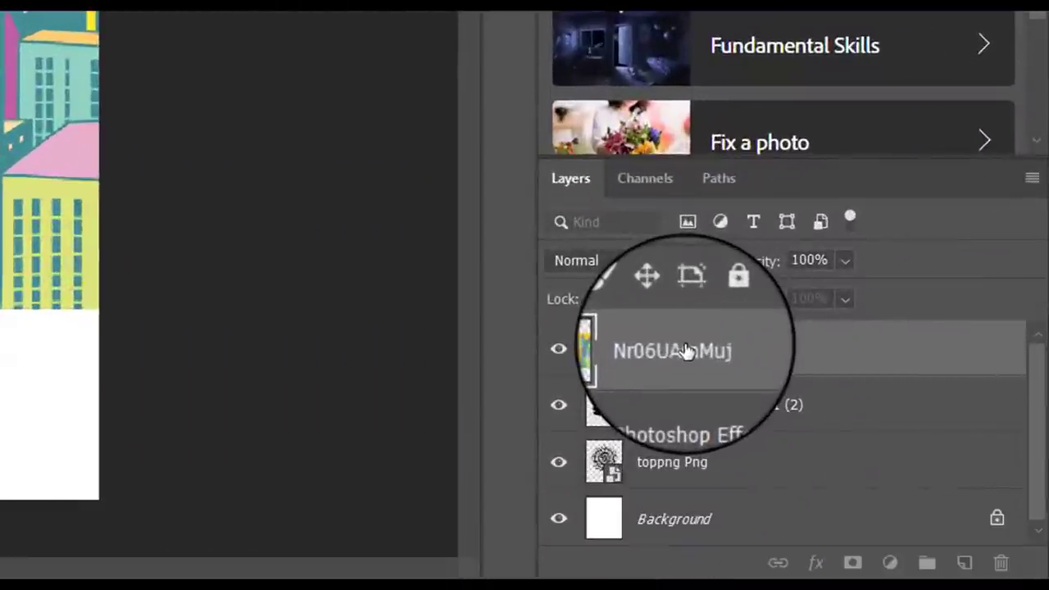
# - Clip the city illustration to the brush-stroke layer and merge both into one layer
pyautogui.rightClick(660, 352)
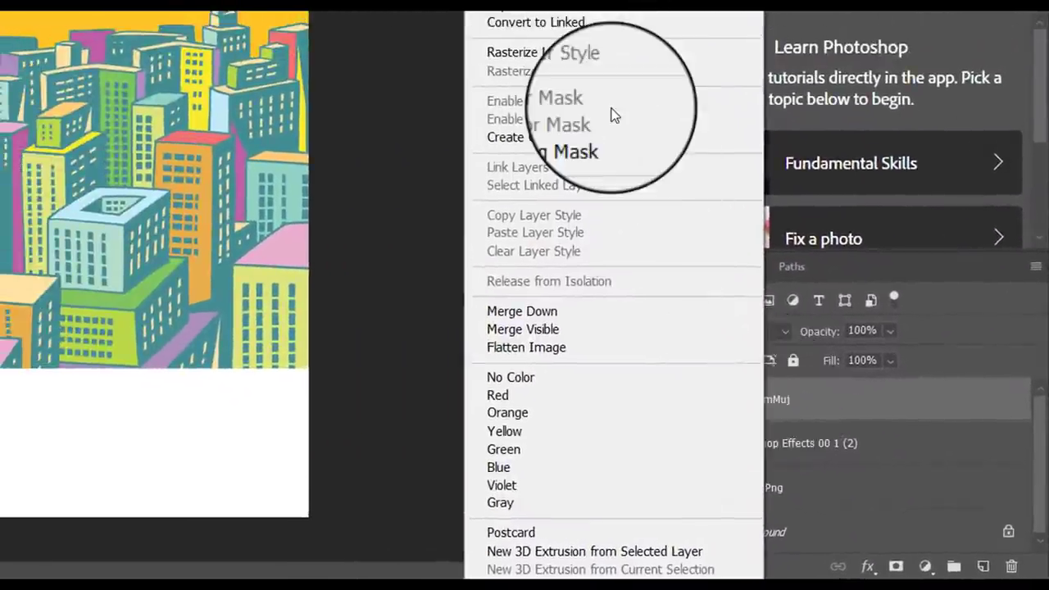
pyautogui.click(574, 138)
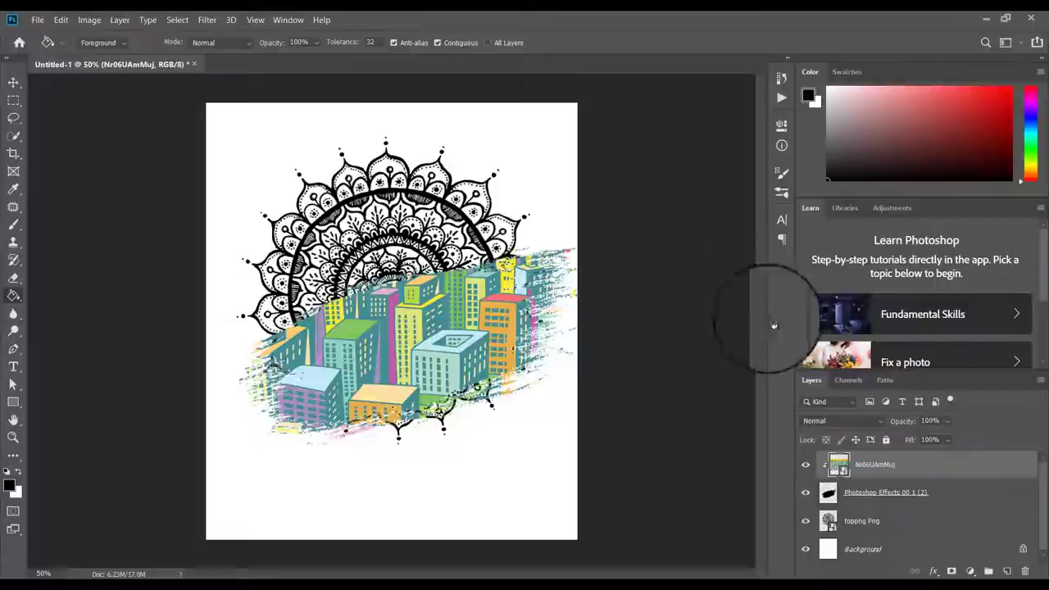
pyautogui.click(965, 502)
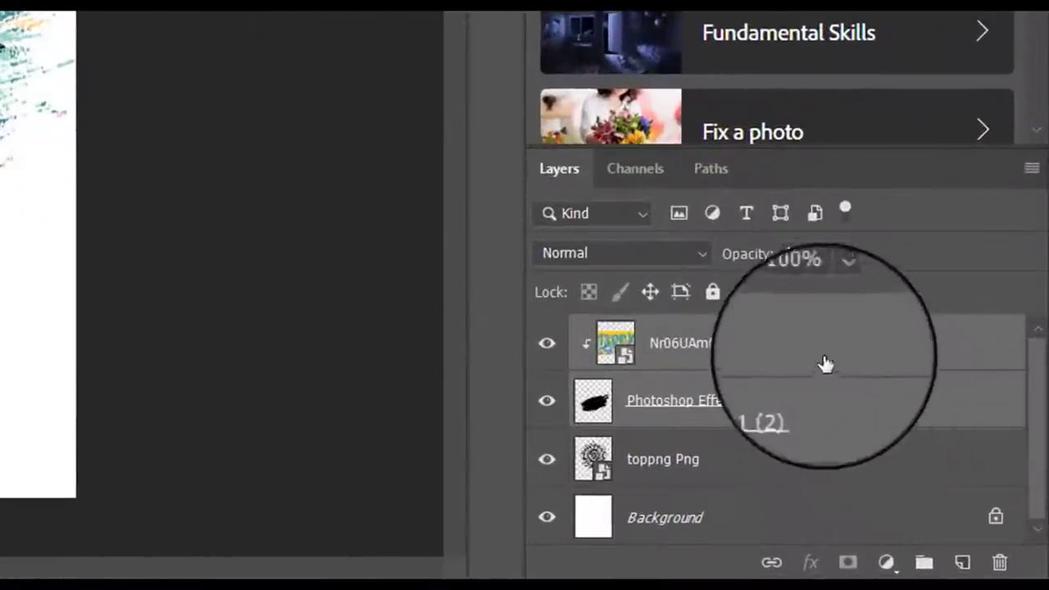
pyautogui.hotkey('ctrl', 'e')
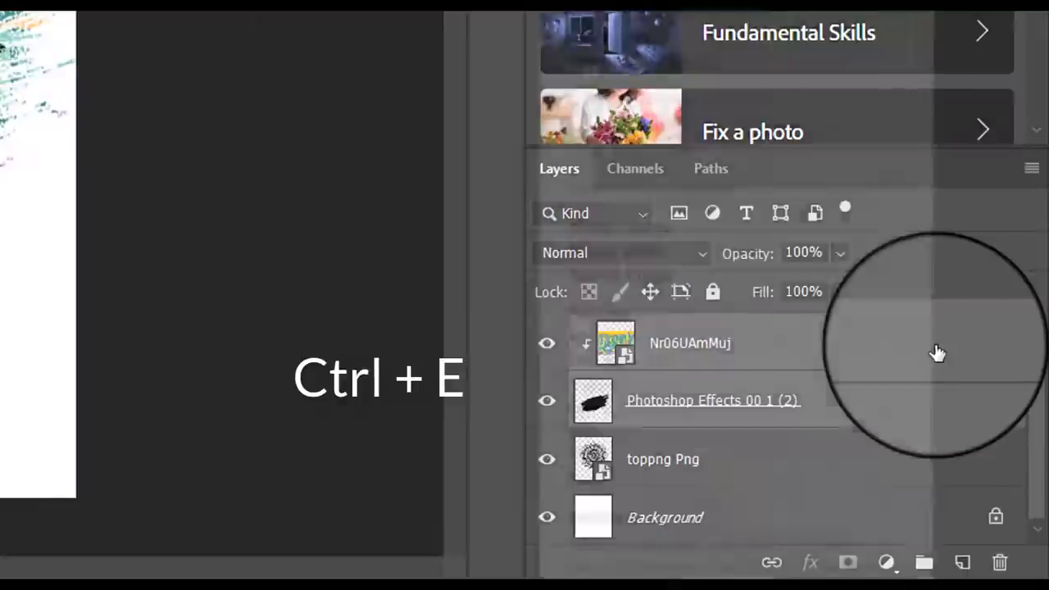
pyautogui.rightClick(937, 353)
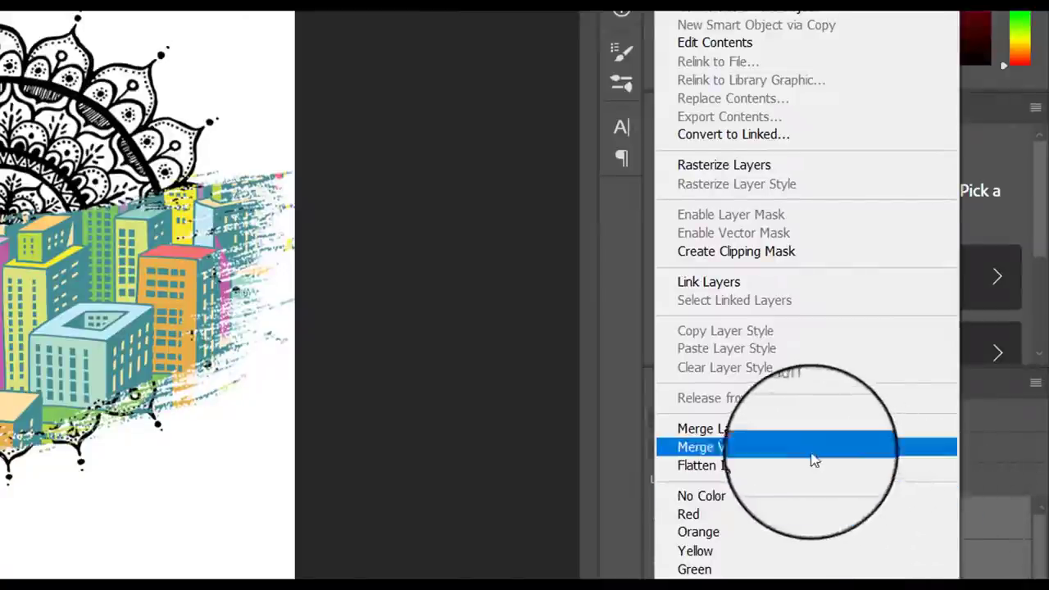
pyautogui.click(754, 430)
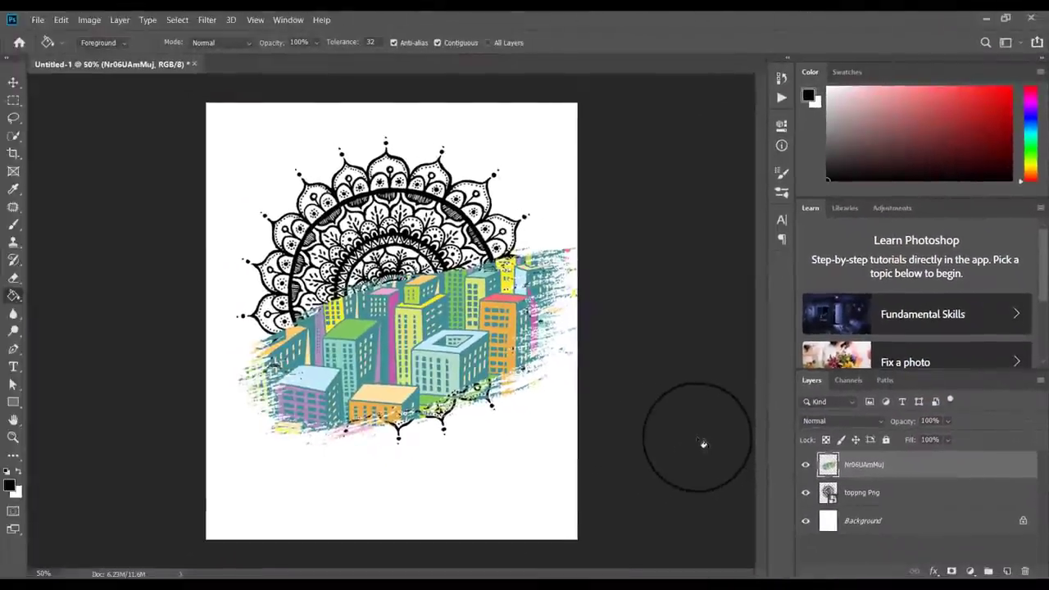
# - Check the city and mandala layers' visibility, then rasterize the toppng Png mandala layer
pyautogui.click(805, 469)
pyautogui.click(806, 466)
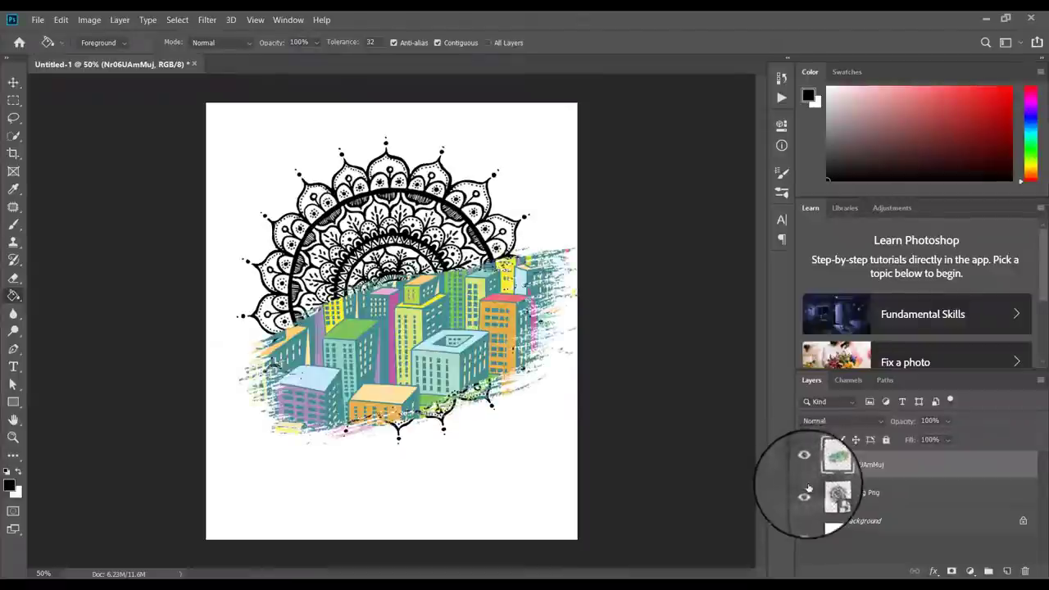
pyautogui.click(806, 494)
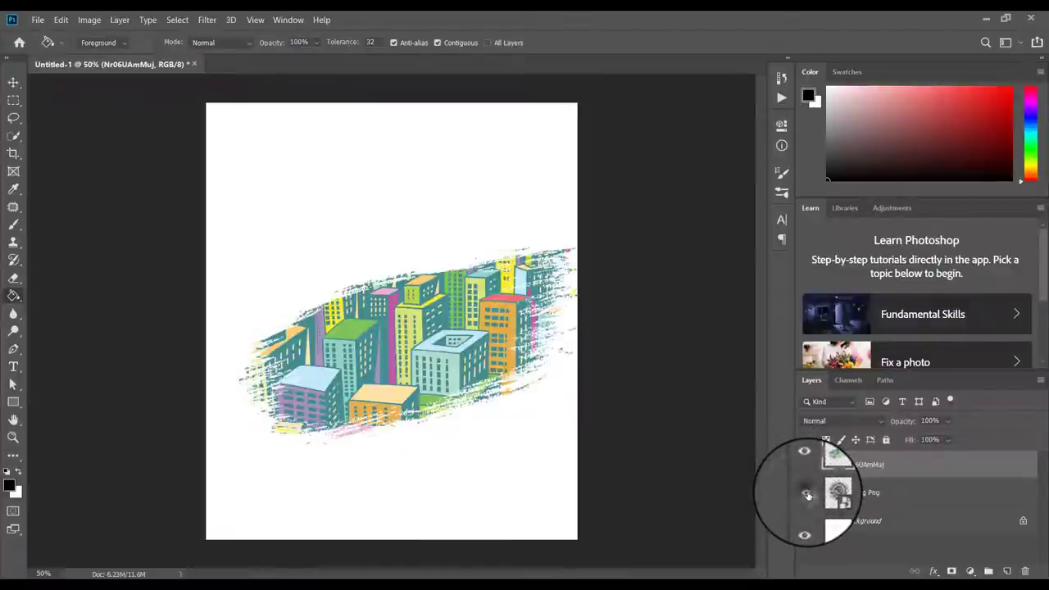
pyautogui.click(806, 494)
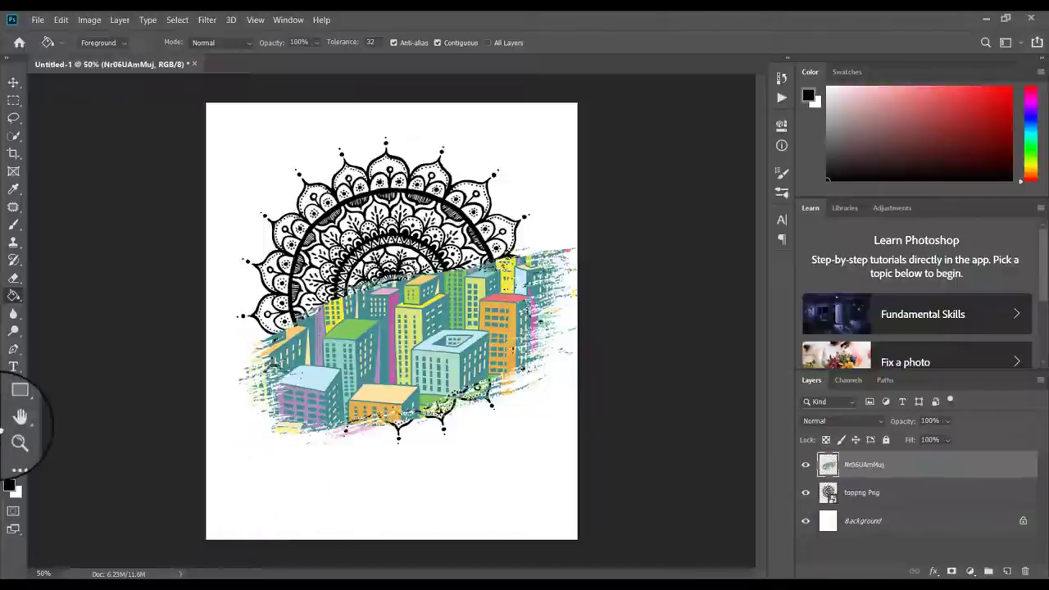
pyautogui.click(14, 281)
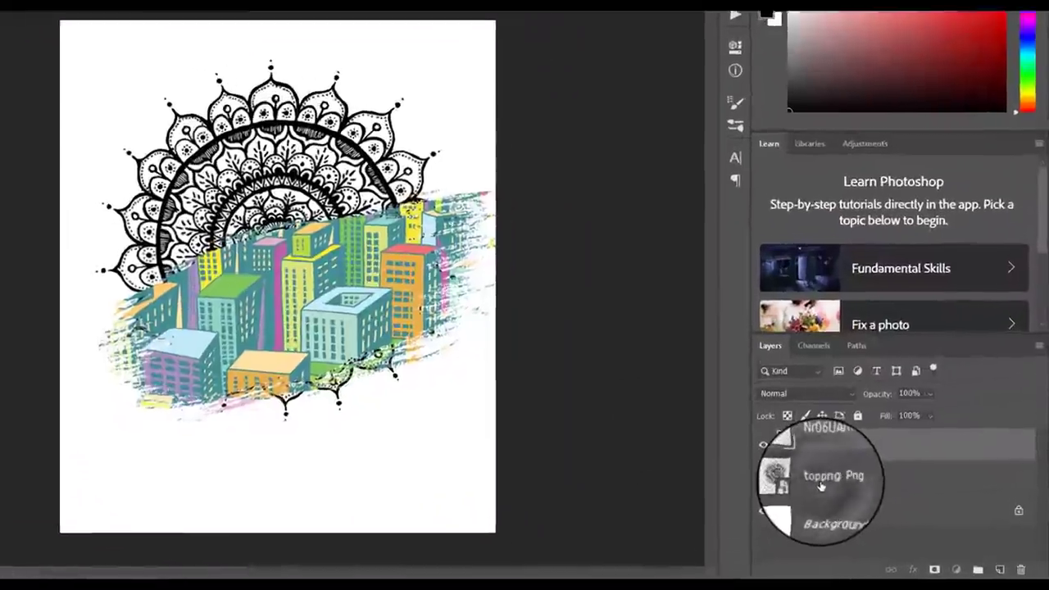
pyautogui.click(820, 486)
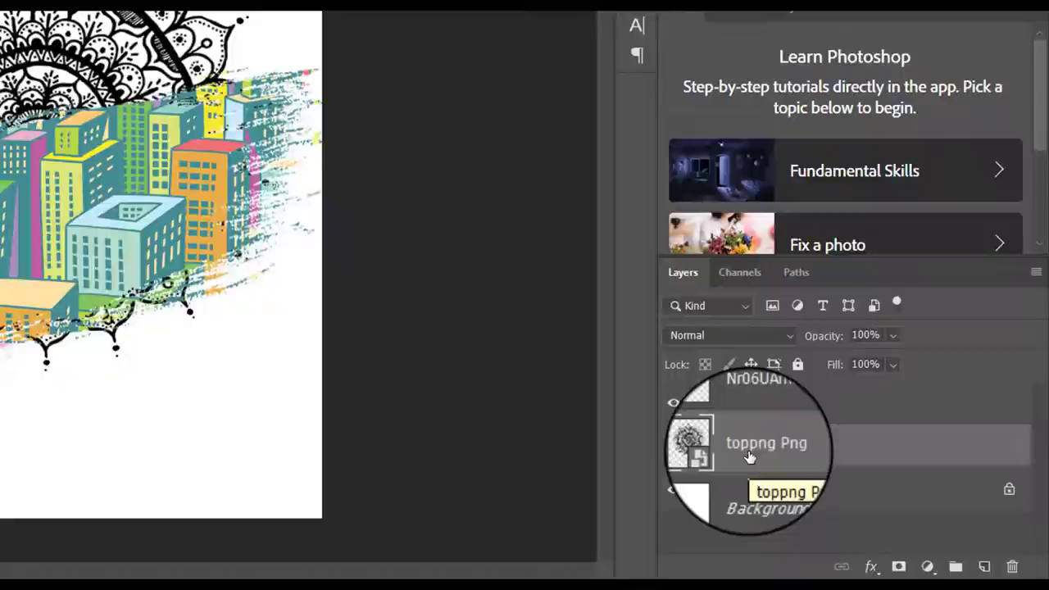
pyautogui.rightClick(831, 461)
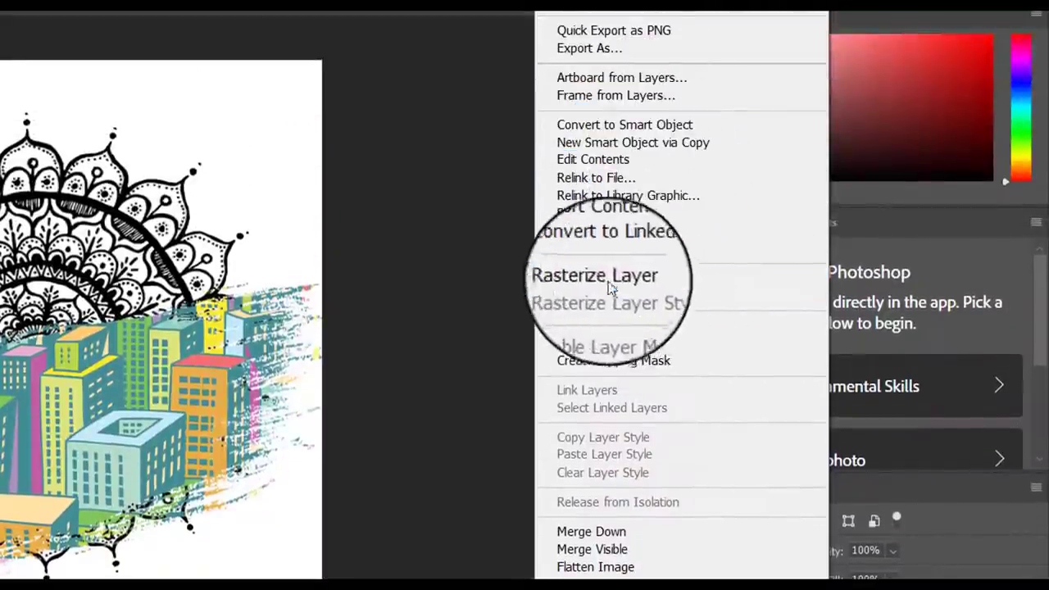
pyautogui.click(609, 283)
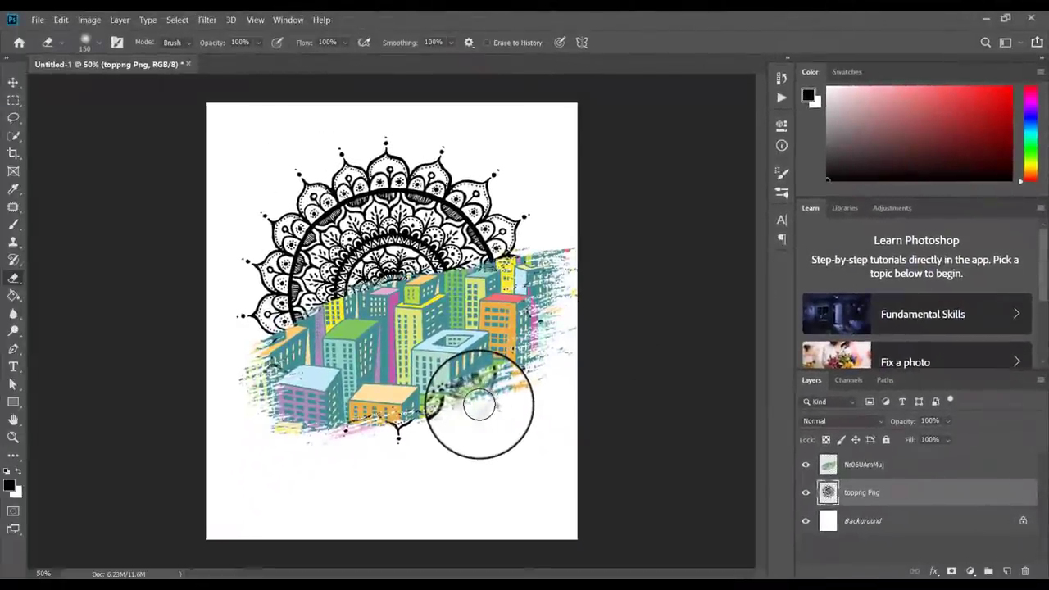
# - Erase the mandala lines around the lower right-hand buildings, undoing misplaced strokes
pyautogui.moveTo(480, 405)
pyautogui.mouseDown()
pyautogui.moveTo(480, 387)
pyautogui.moveTo(478, 396)
pyautogui.moveTo(530, 375)
pyautogui.moveTo(445, 423)
pyautogui.moveTo(335, 437)
pyautogui.mouseUp()
pyautogui.hotkey('ctrl', 'z')
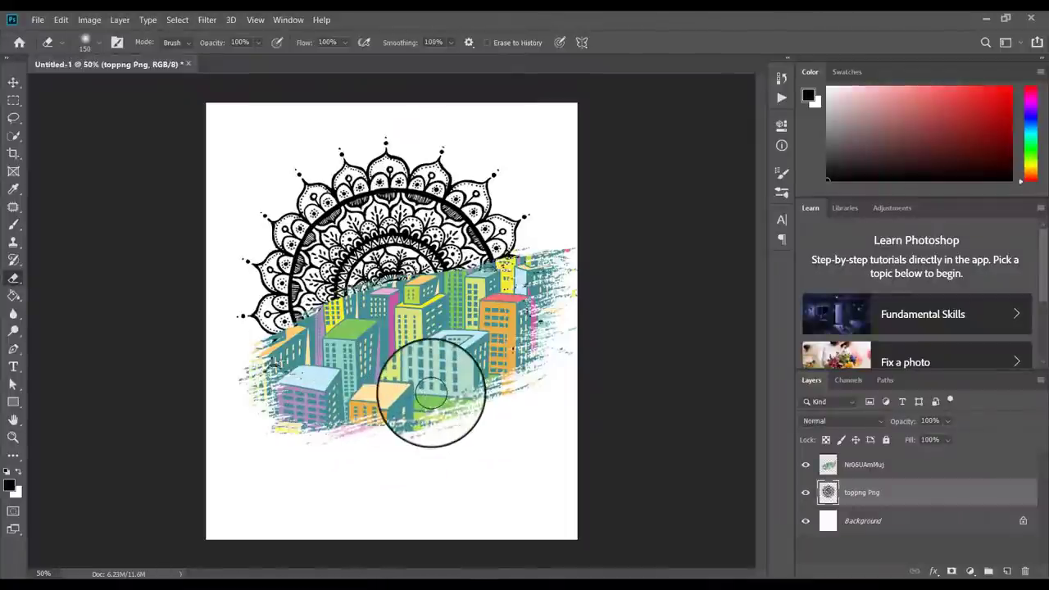
pyautogui.hotkey('ctrl', 'z')
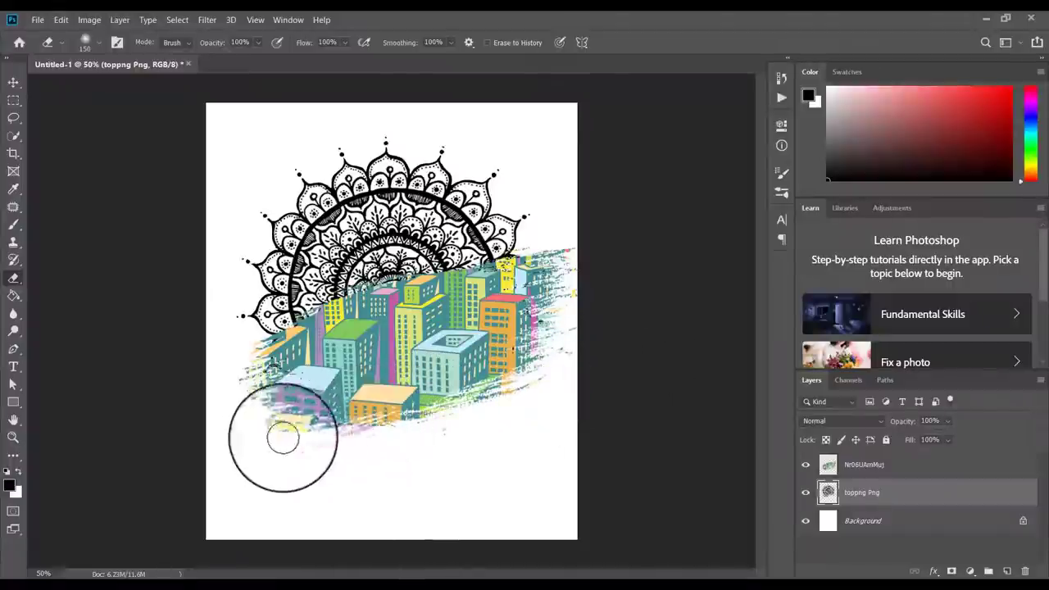
pyautogui.moveTo(513, 355)
pyautogui.mouseDown()
pyautogui.moveTo(456, 393)
pyautogui.moveTo(510, 353)
pyautogui.moveTo(508, 385)
pyautogui.moveTo(426, 418)
pyautogui.moveTo(428, 399)
pyautogui.moveTo(493, 353)
pyautogui.moveTo(522, 364)
pyautogui.moveTo(521, 382)
pyautogui.moveTo(418, 383)
pyautogui.moveTo(379, 408)
pyautogui.moveTo(473, 382)
pyautogui.moveTo(368, 412)
pyautogui.mouseUp()
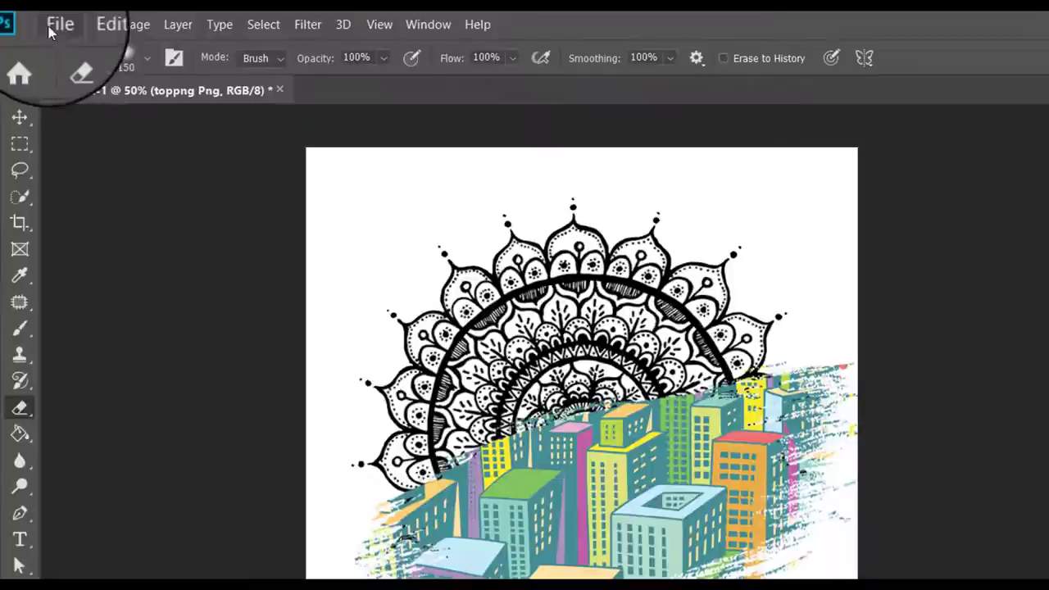
# - Browse the Open dialog to the F:\editing pics\100pics folder
pyautogui.click(51, 28)
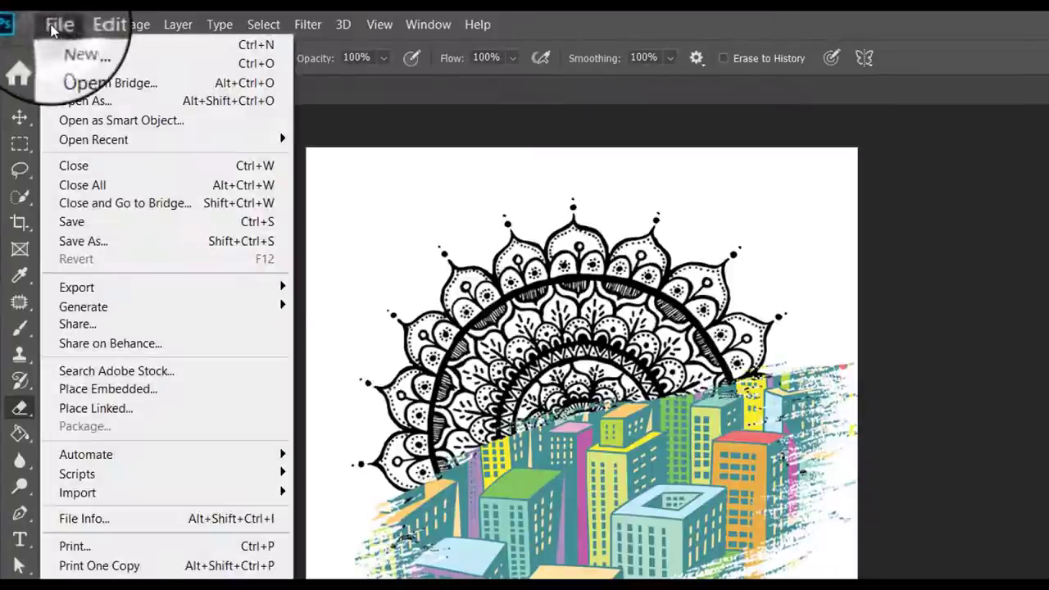
pyautogui.click(81, 68)
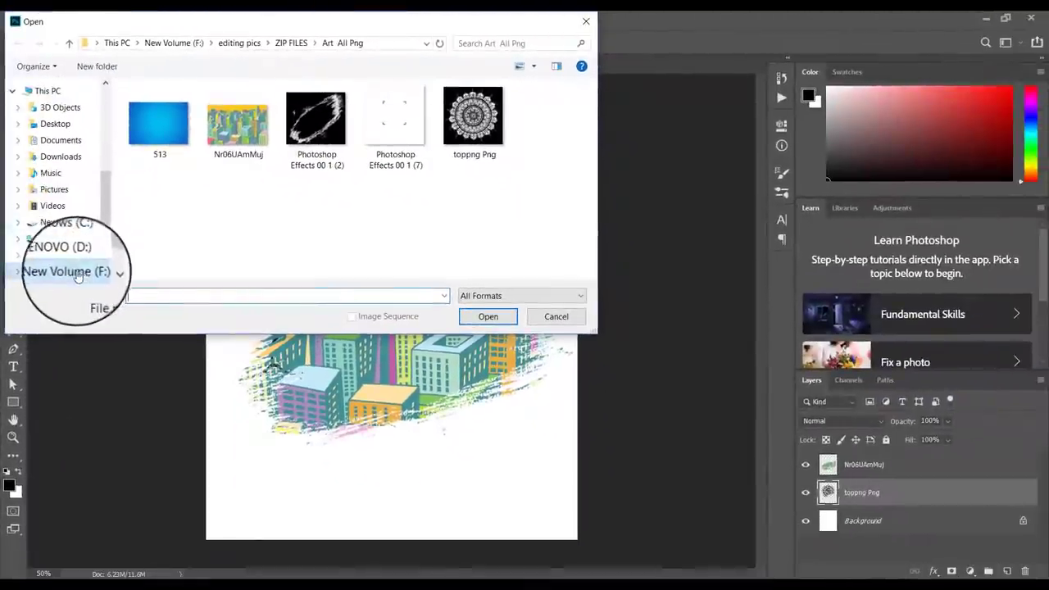
pyautogui.click(73, 272)
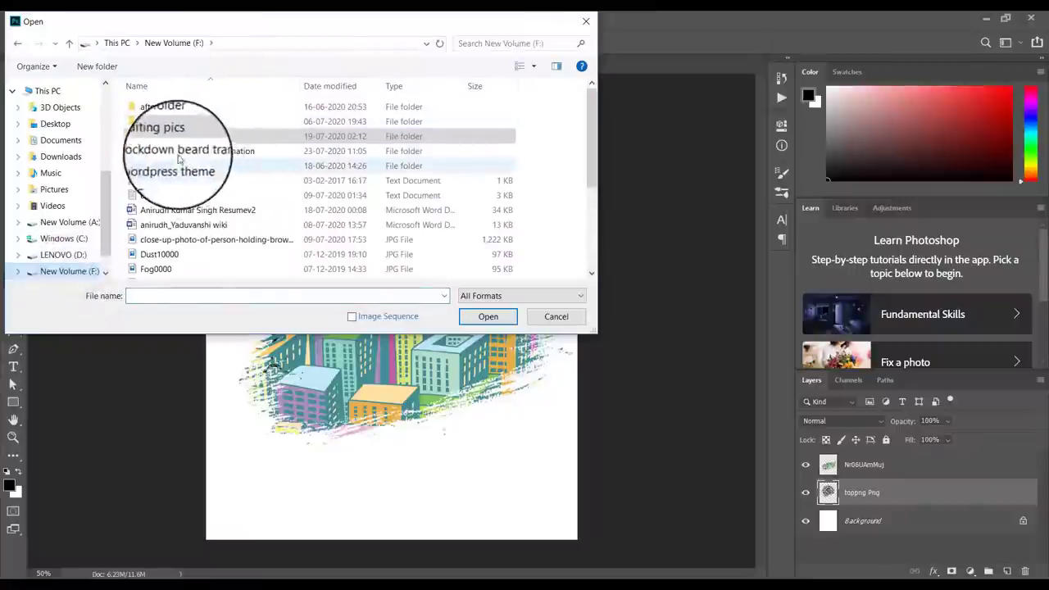
pyautogui.doubleClick(173, 136)
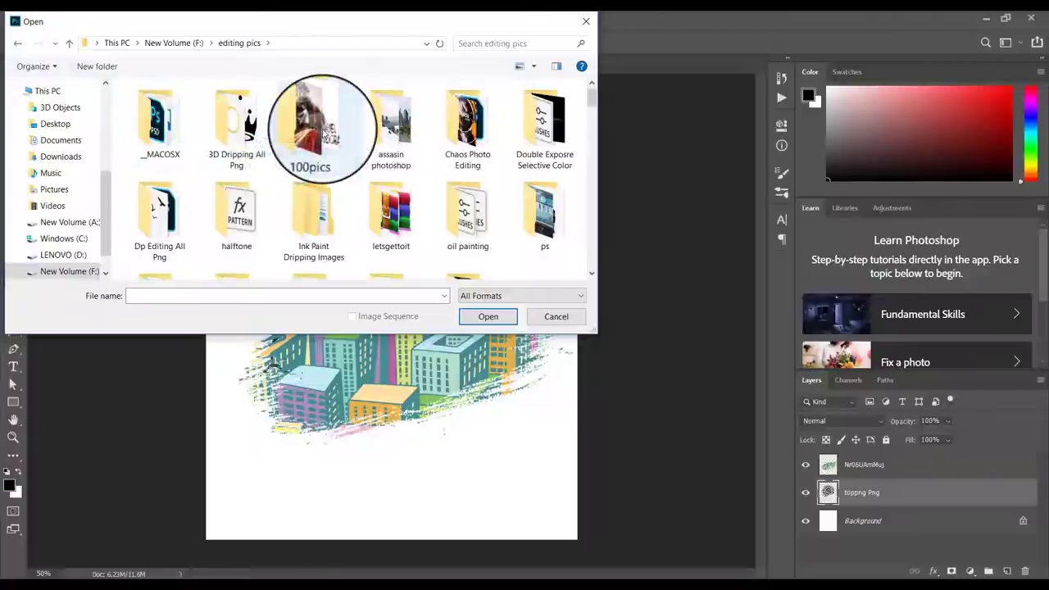
pyautogui.doubleClick(325, 132)
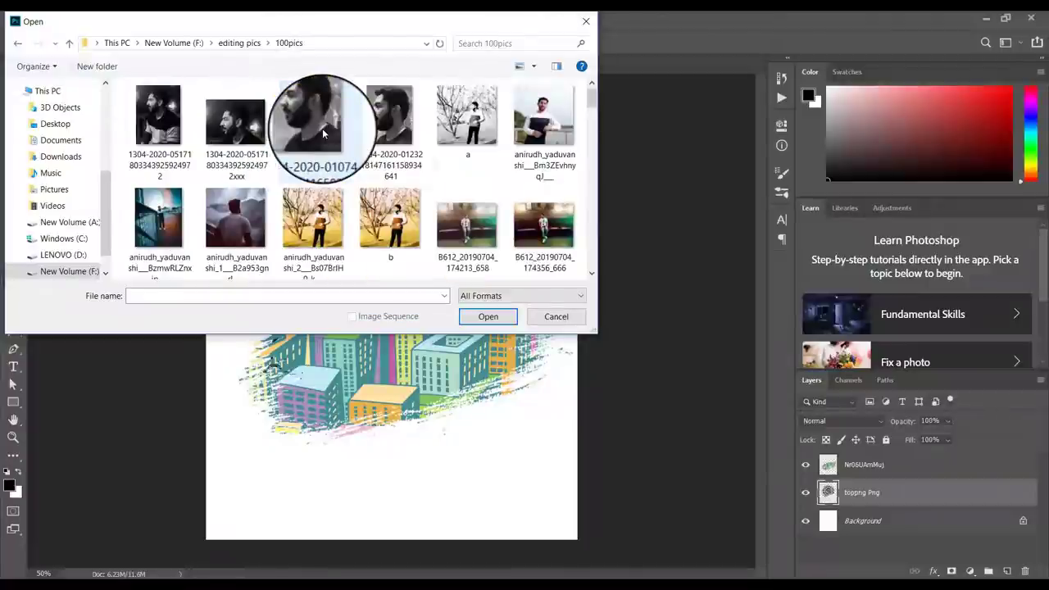
pyautogui.press('Down')
pyautogui.press('Down')
pyautogui.press('Down')
pyautogui.press('Down')
pyautogui.press('Right')
pyautogui.press('Right')
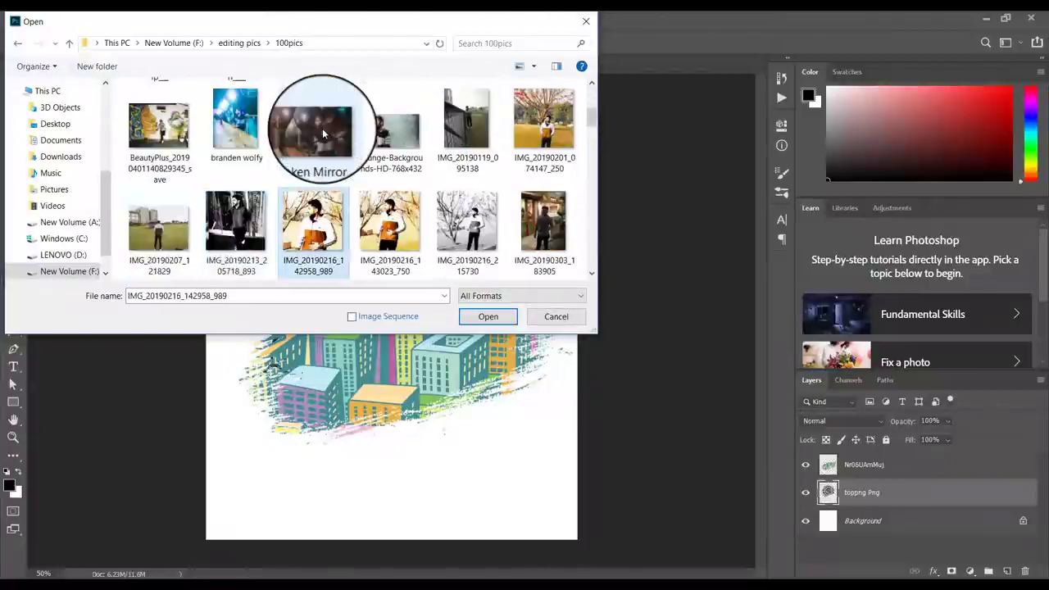
pyautogui.press('Down')
pyautogui.press('Down')
pyautogui.press('Right')
pyautogui.press('Down')
pyautogui.press('Down')
pyautogui.press('Right')
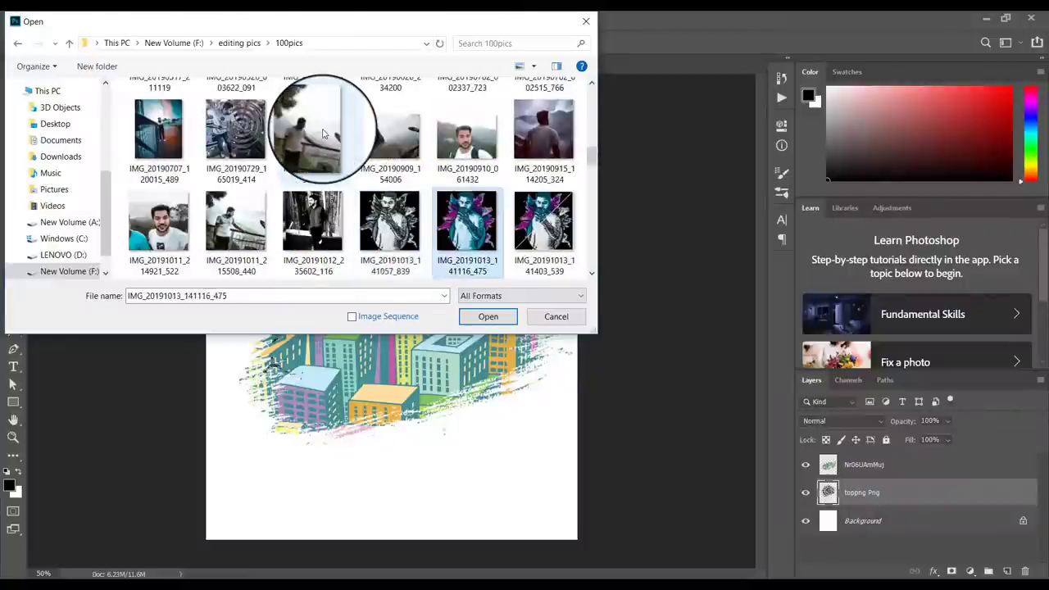
pyautogui.press('Down')
pyautogui.press('Down')
pyautogui.press('Down')
pyautogui.press('Down')
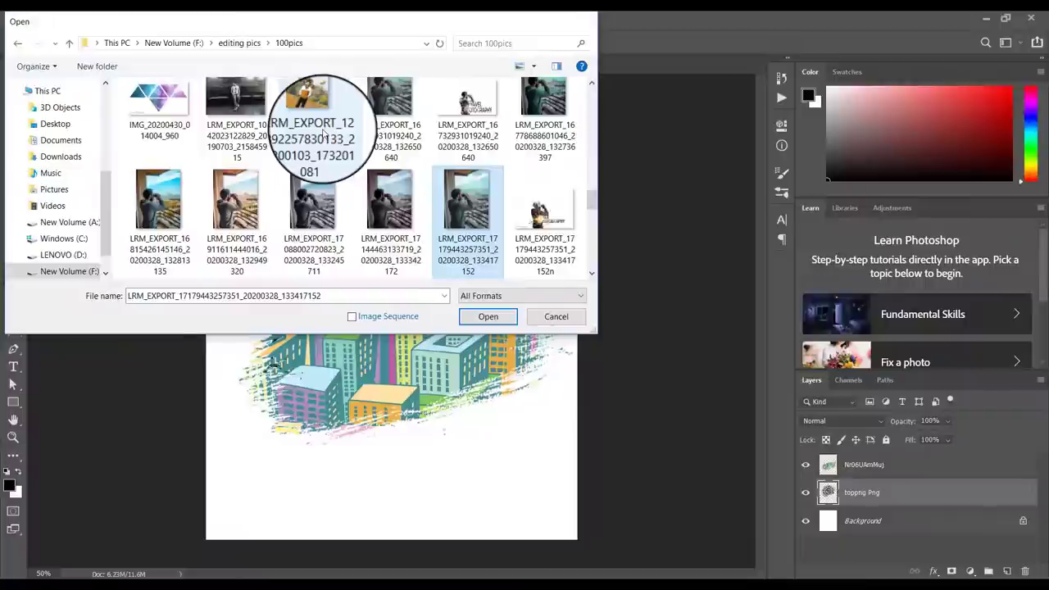
pyautogui.press('Escape')
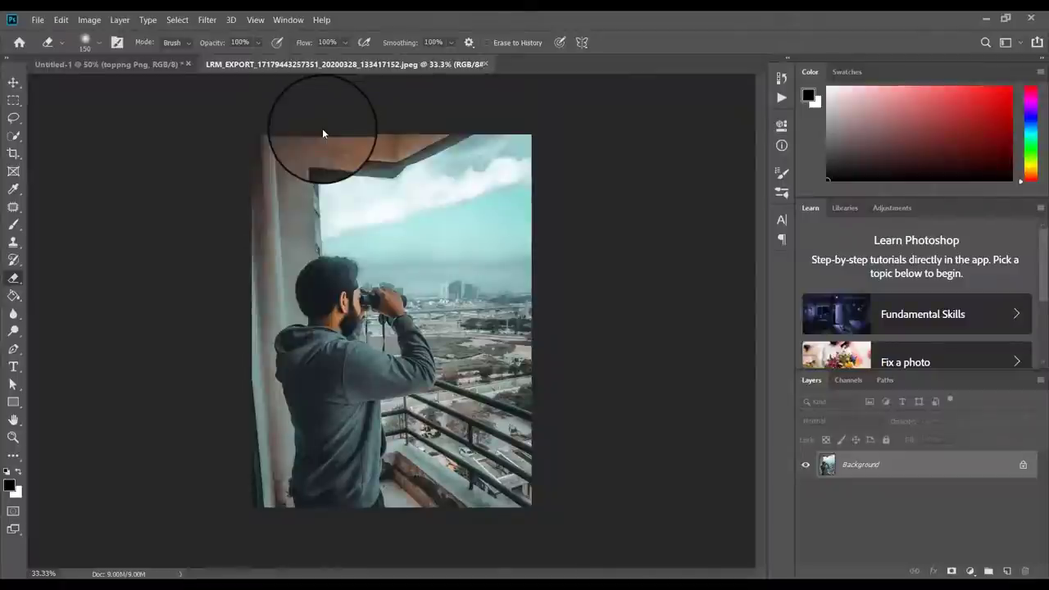
pyautogui.hotkey('ctrl', '+')
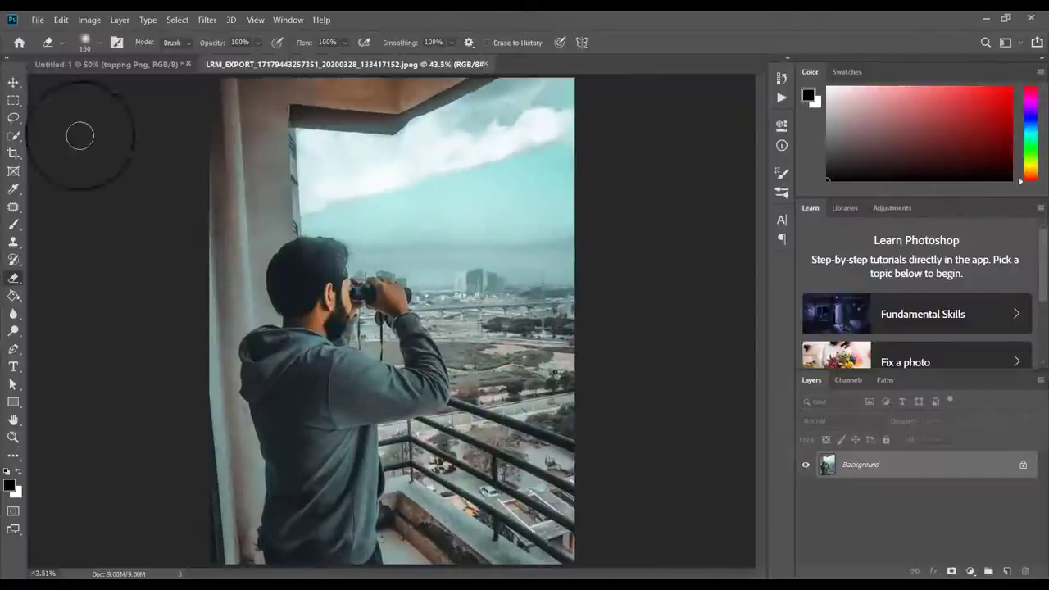
# - Quick-select the man's hoodie, back, arm and head in Add mode
pyautogui.click(33, 20)
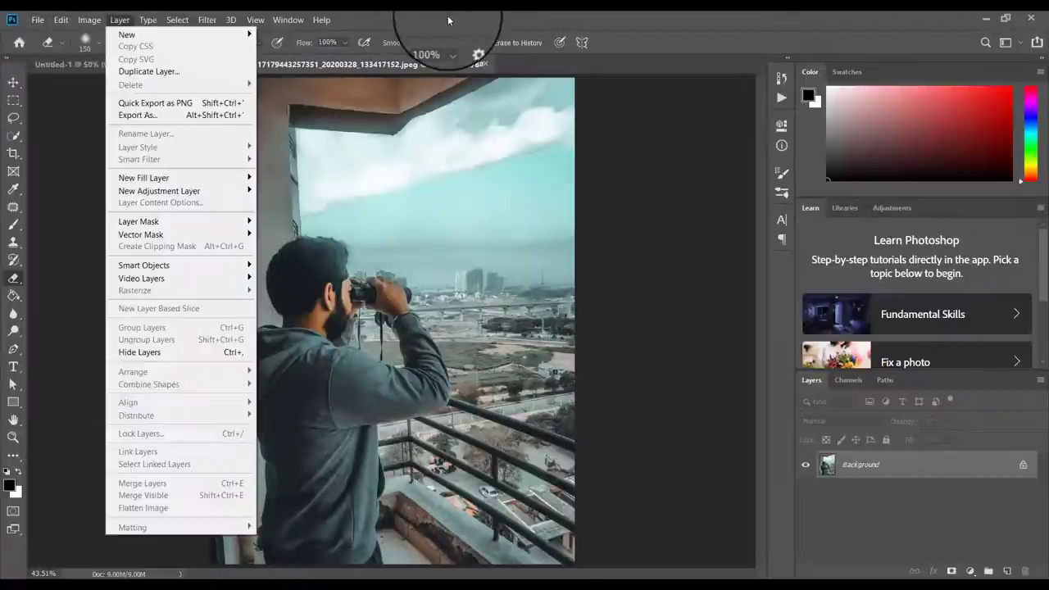
pyautogui.click(448, 20)
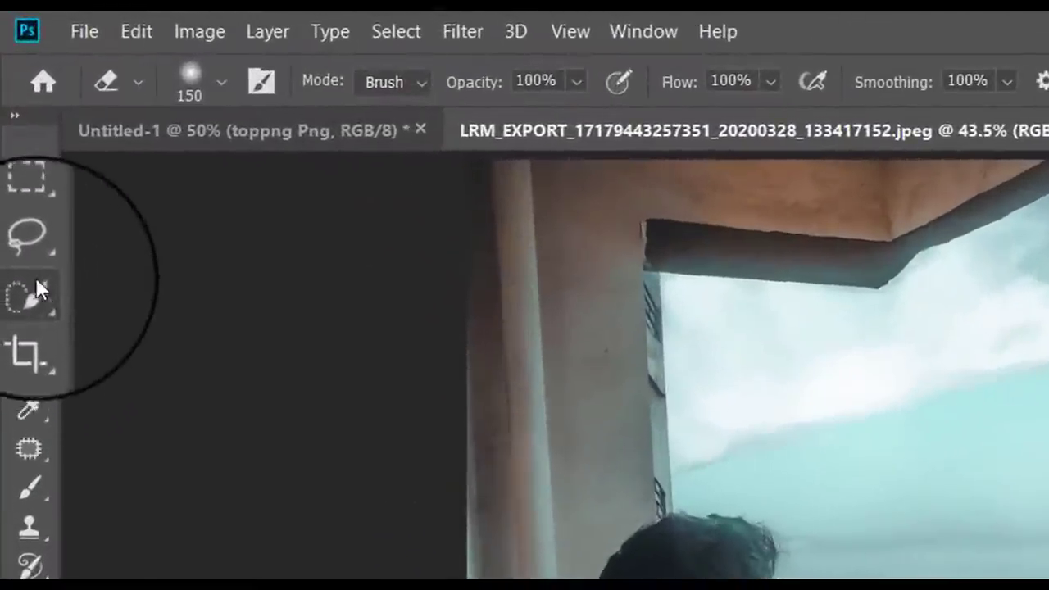
pyautogui.moveTo(36, 283)
pyautogui.mouseDown()
pyautogui.moveTo(90, 295)
pyautogui.moveTo(119, 283)
pyautogui.mouseUp()
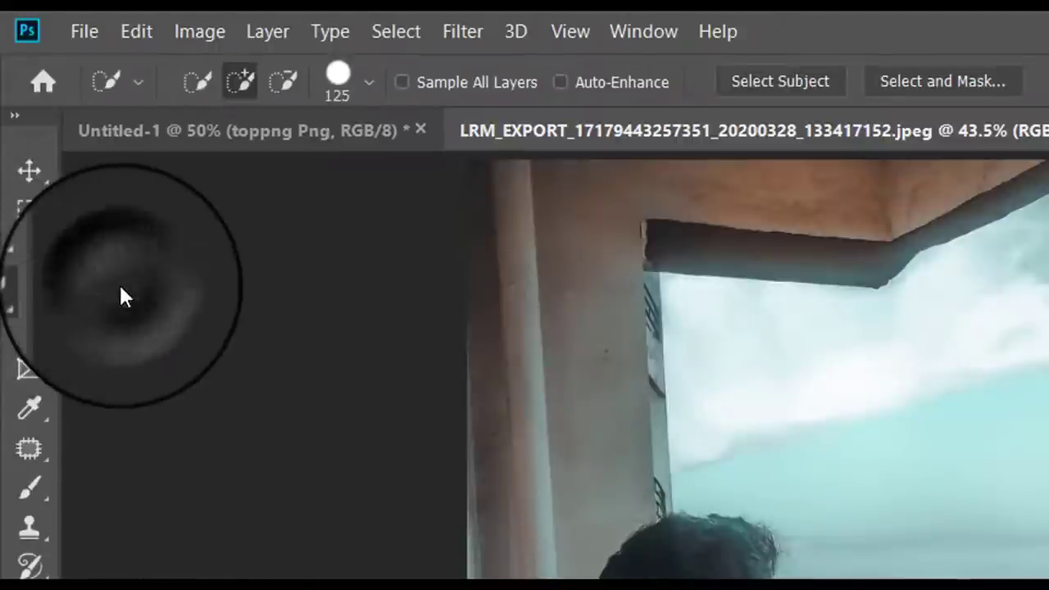
pyautogui.click(230, 92)
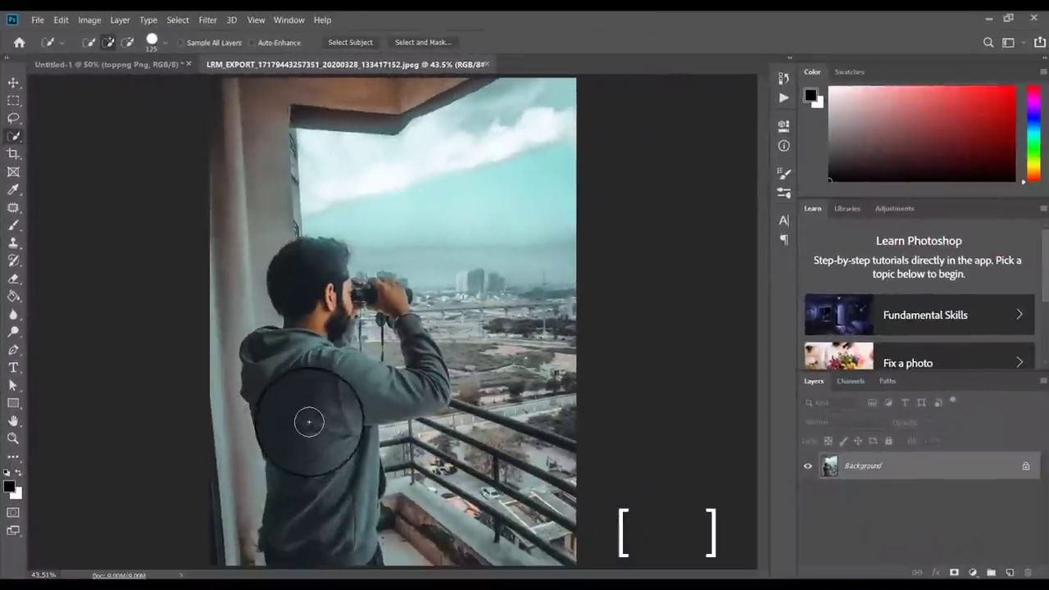
pyautogui.moveTo(307, 424); pyautogui.dragTo(317, 487)
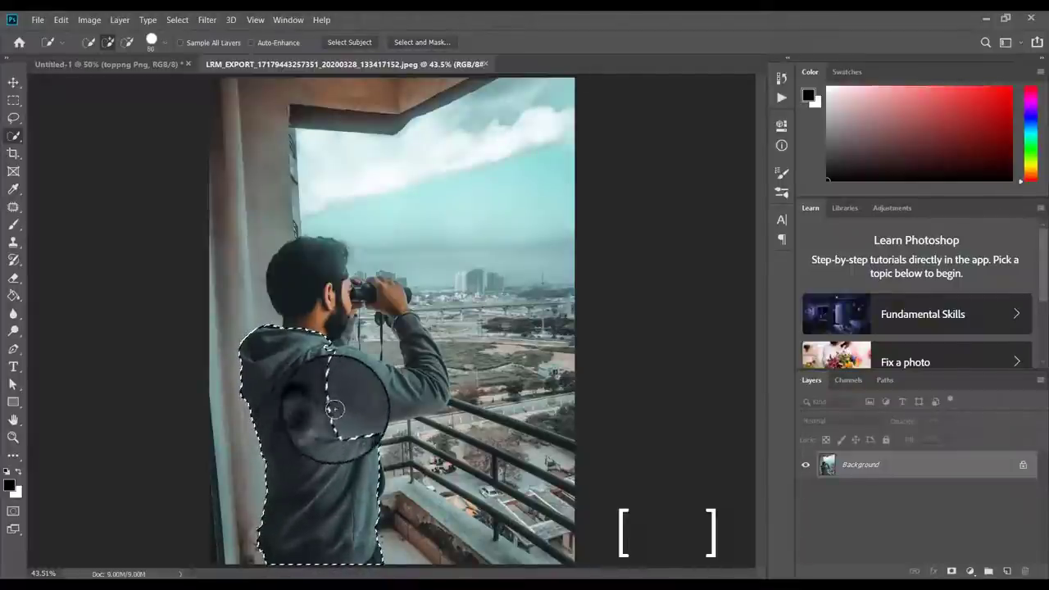
pyautogui.moveTo(334, 408); pyautogui.dragTo(349, 409)
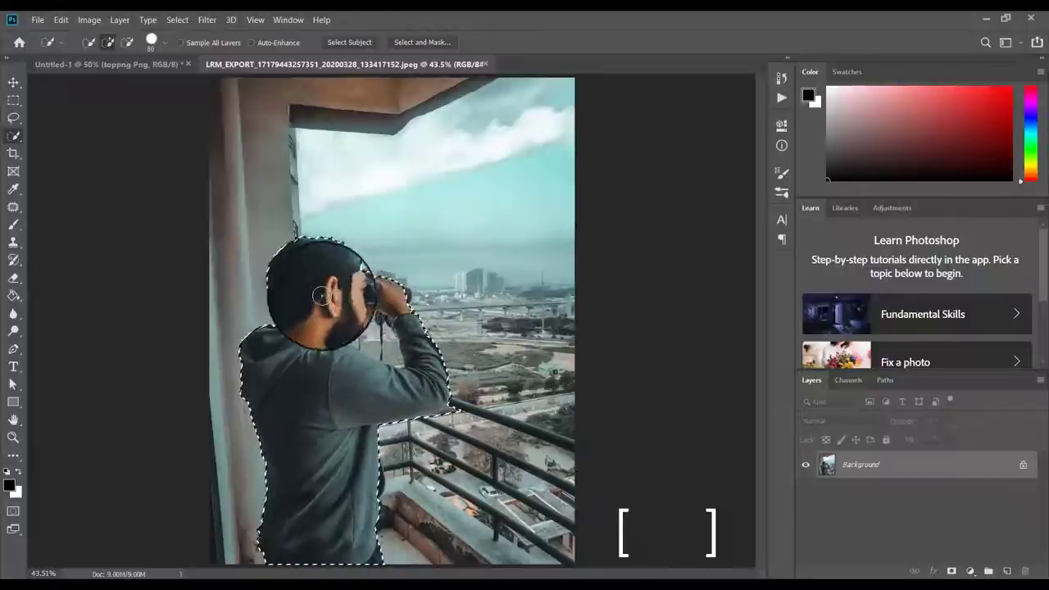
pyautogui.moveTo(323, 296); pyautogui.dragTo(318, 294)
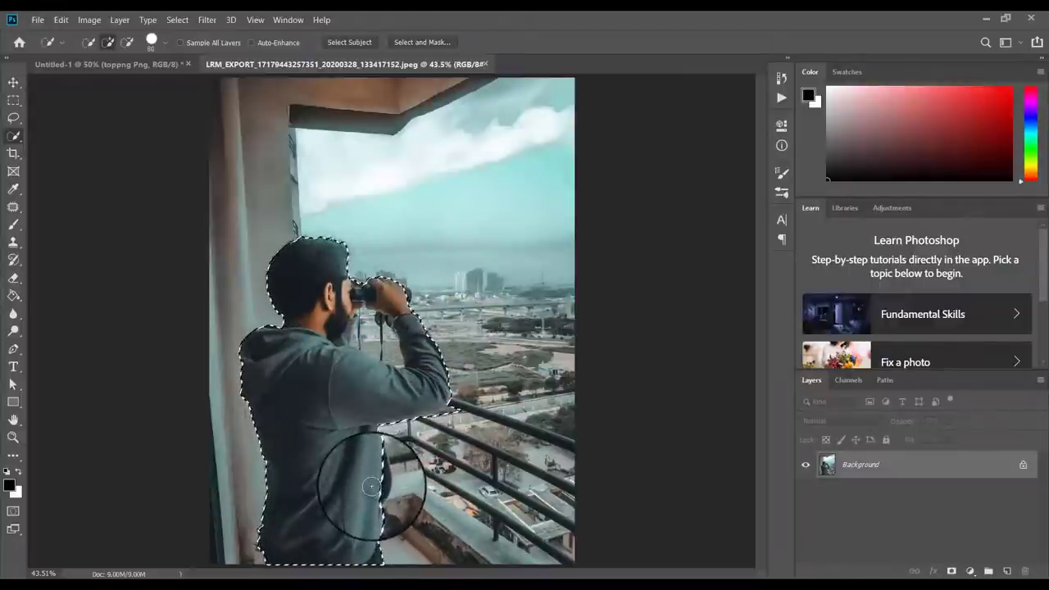
# - Zoom in and add the jacket's right edge to the selection
pyautogui.hotkey('ctrl', '+')
pyautogui.hotkey('ctrl', '+')
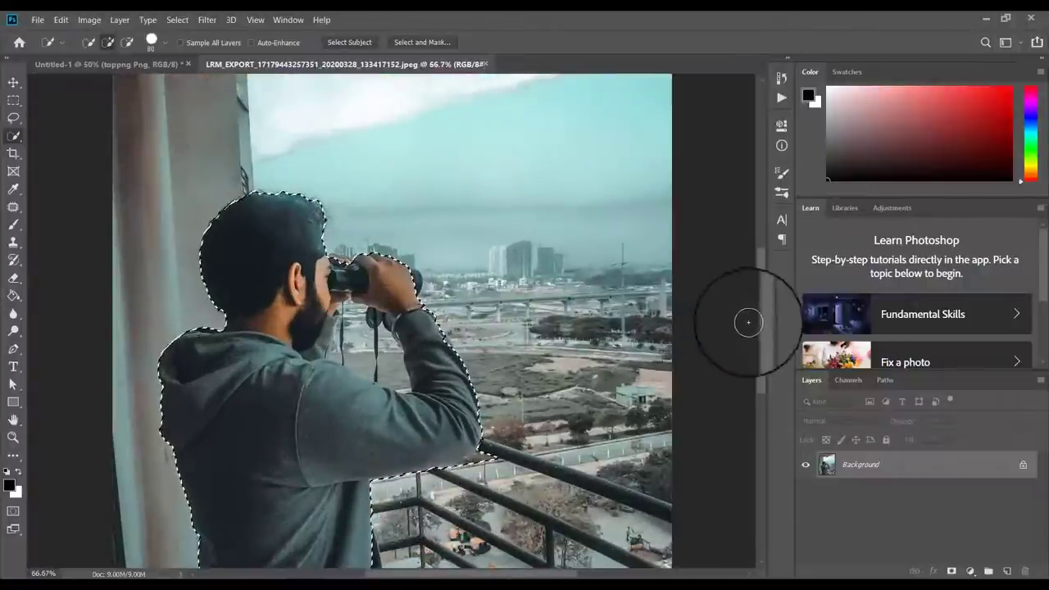
pyautogui.moveTo(761, 313); pyautogui.dragTo(764, 365)
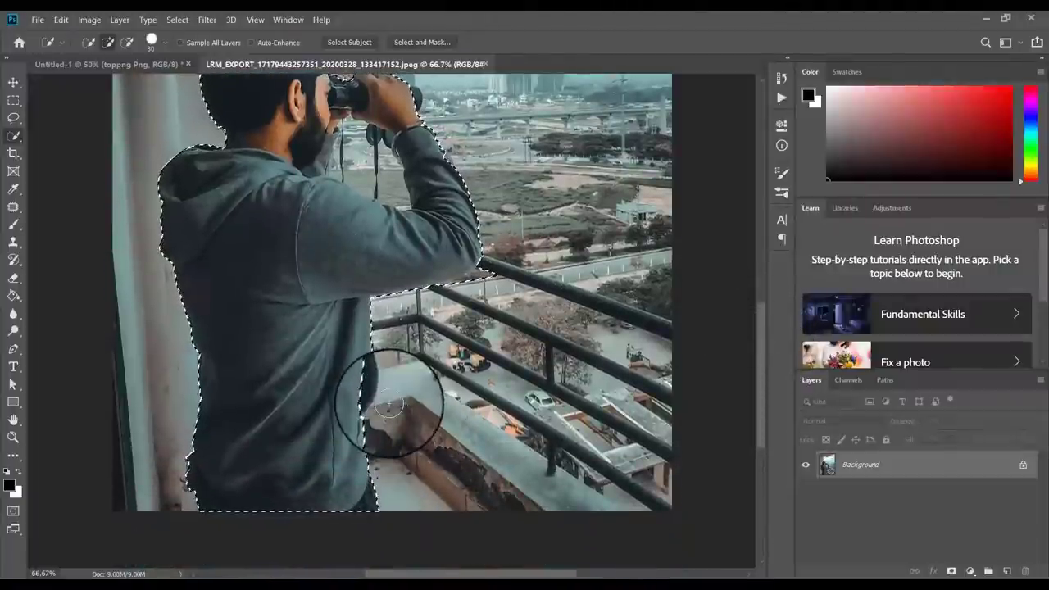
pyautogui.scroll(1, 388, 403)
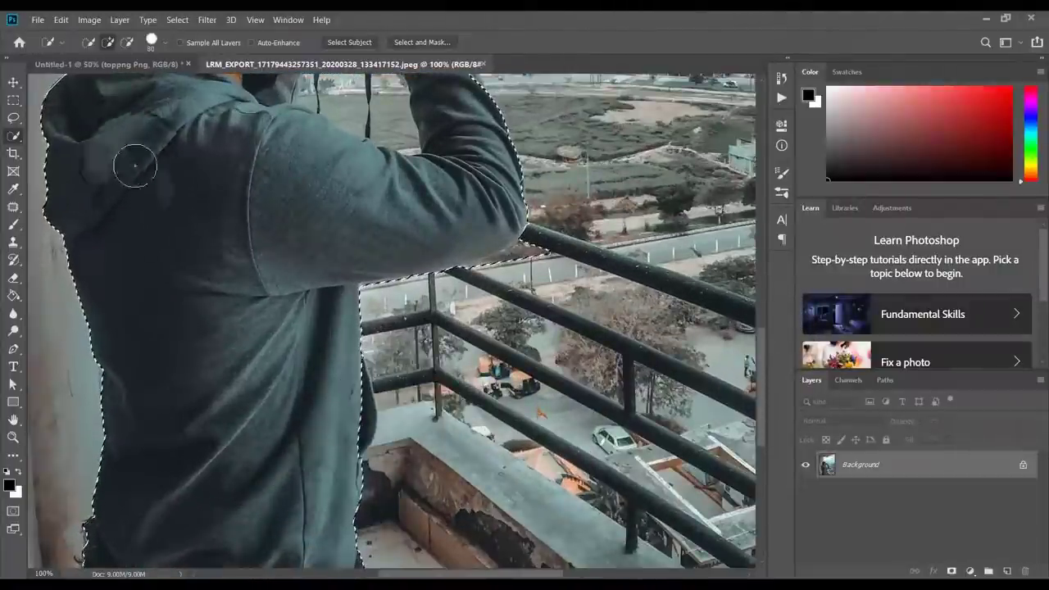
pyautogui.click(343, 433)
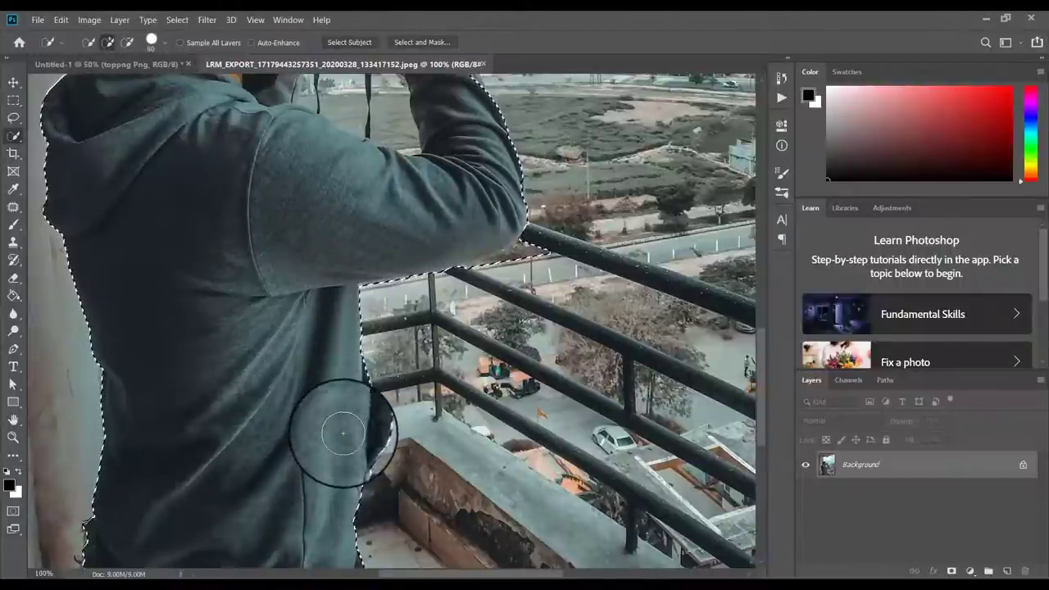
pyautogui.keyDown('alt'); pyautogui.click(328, 428); pyautogui.keyUp('alt')
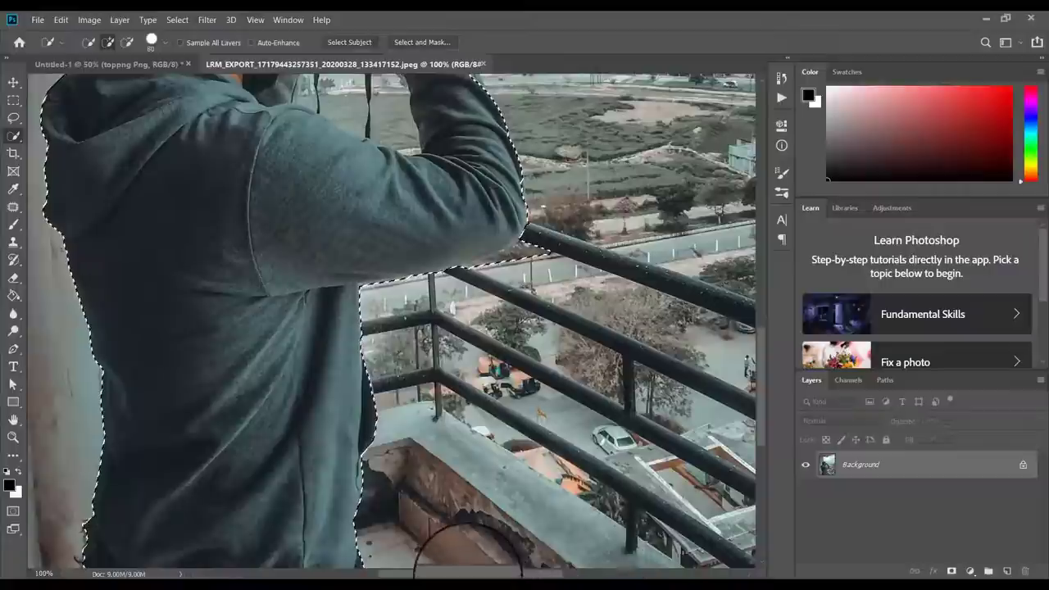
pyautogui.hscroll(-3, 469, 541)
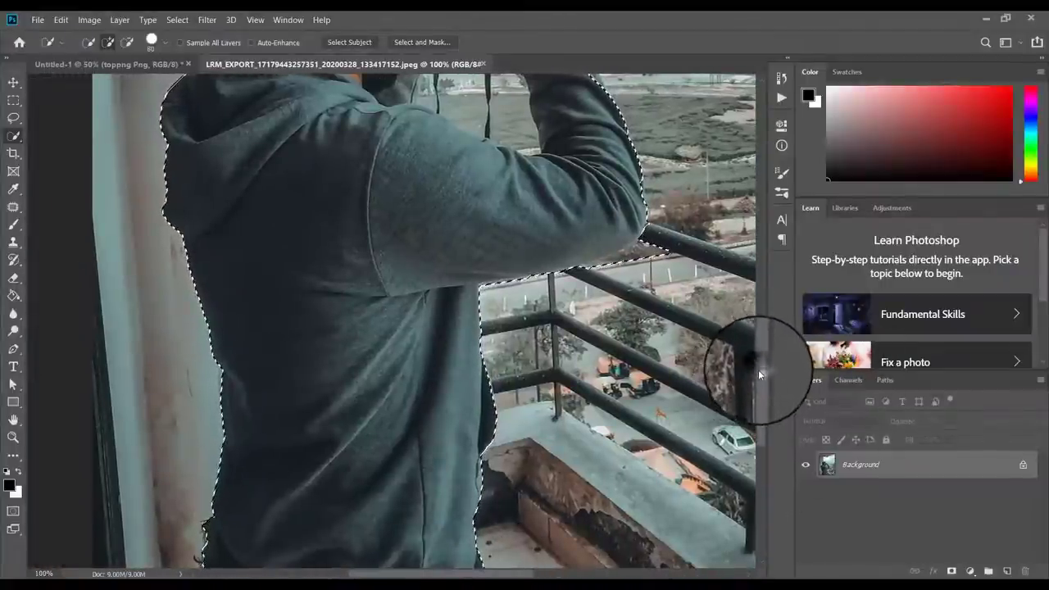
pyautogui.scroll(-4, 758, 370)
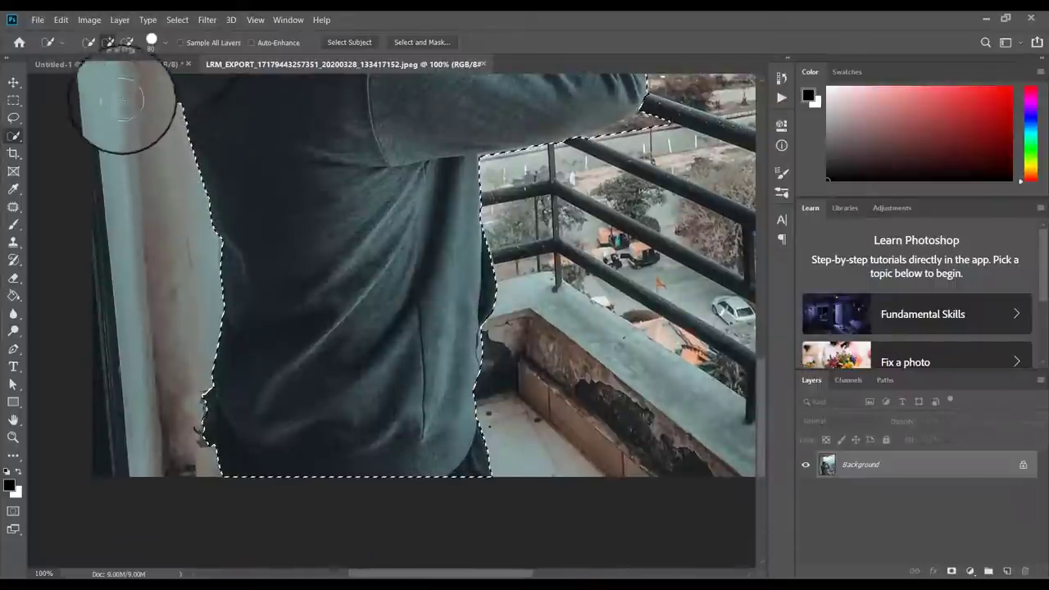
# - Subtract stray background from the torso edge, then open Select and Mask
pyautogui.click(127, 42)
pyautogui.moveTo(162, 313)
pyautogui.mouseDown()
pyautogui.moveTo(182, 427)
pyautogui.moveTo(191, 408)
pyautogui.mouseUp()
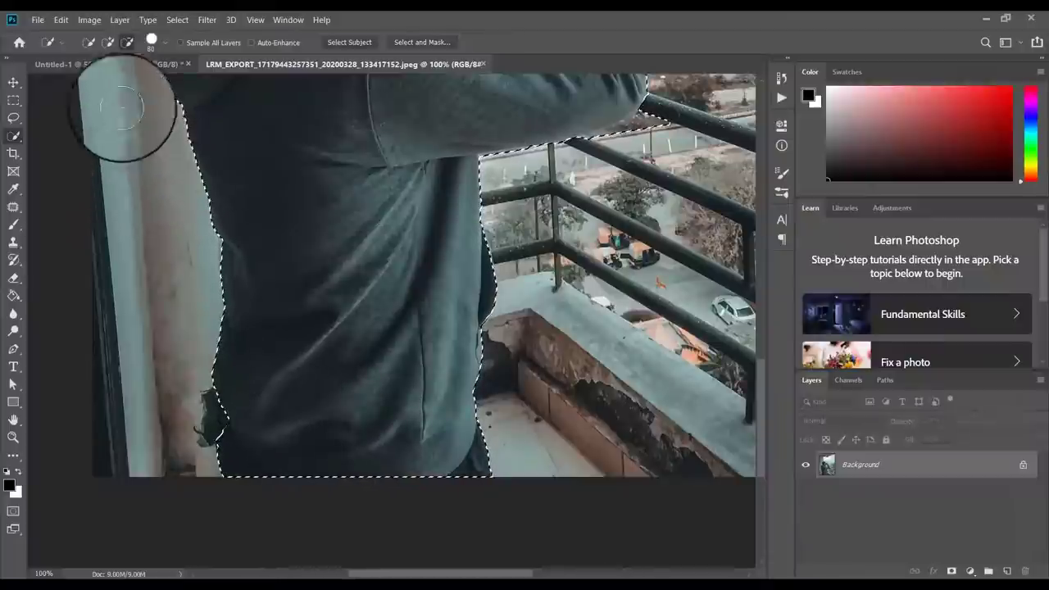
pyautogui.click(107, 42)
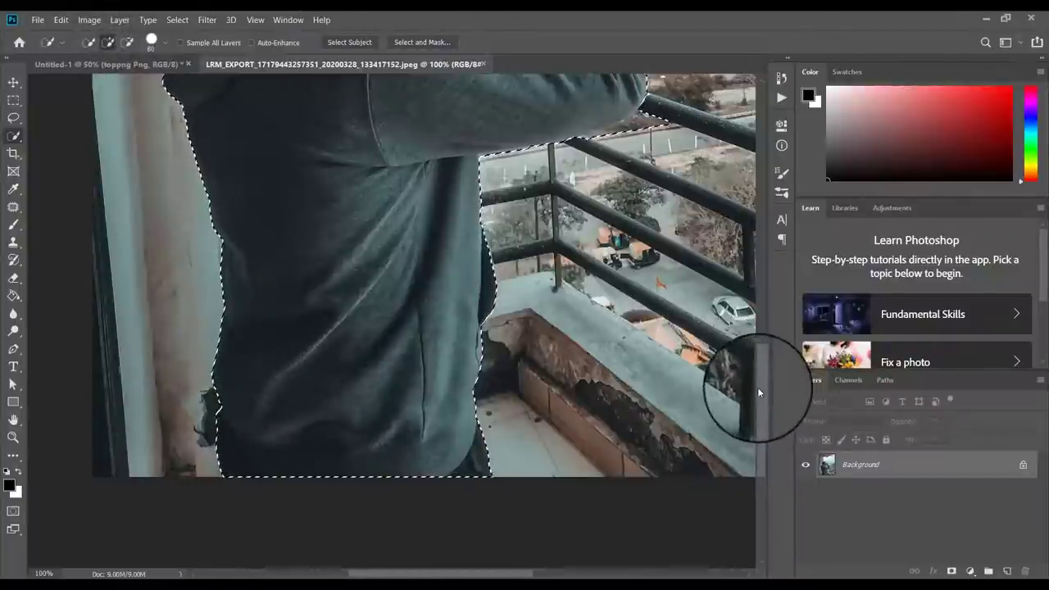
pyautogui.moveTo(758, 387); pyautogui.dragTo(762, 286)
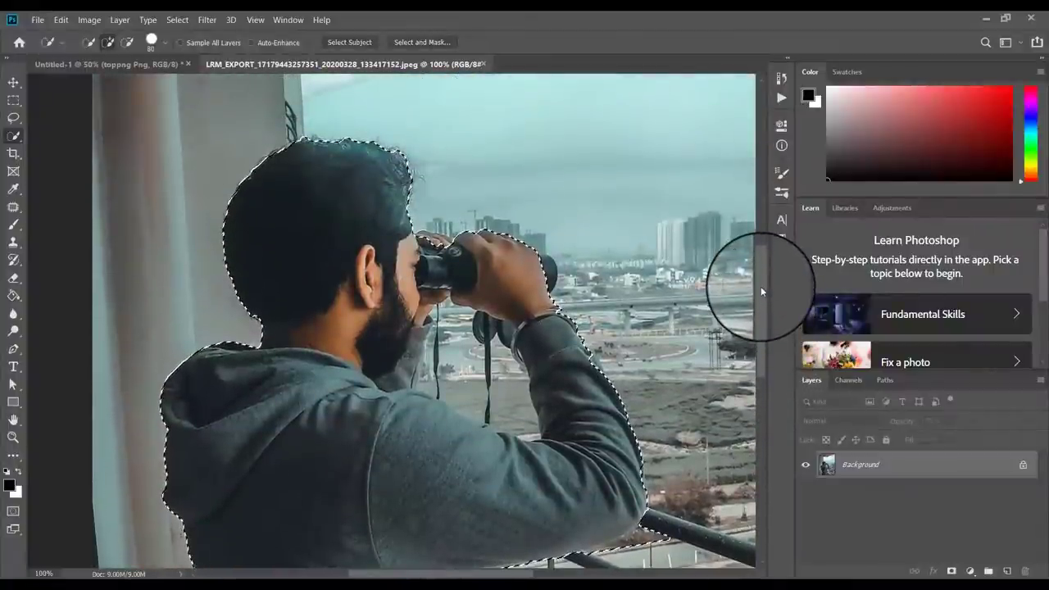
pyautogui.click(421, 42)
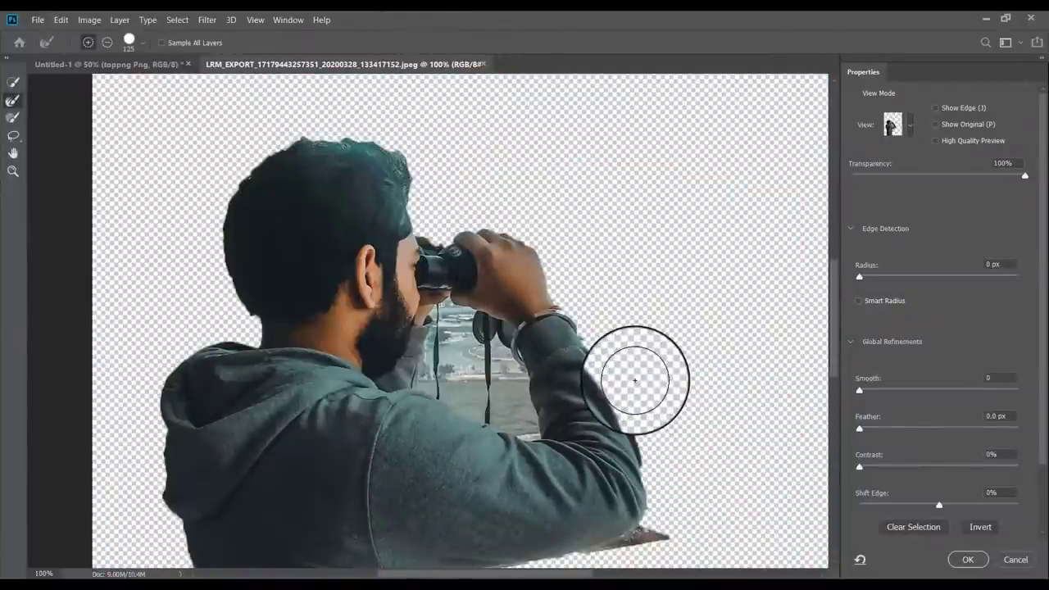
# - Fit the photo on screen, cancel Select and Mask, and switch to Subtract from selection
pyautogui.hotkey('ctrl', '0')
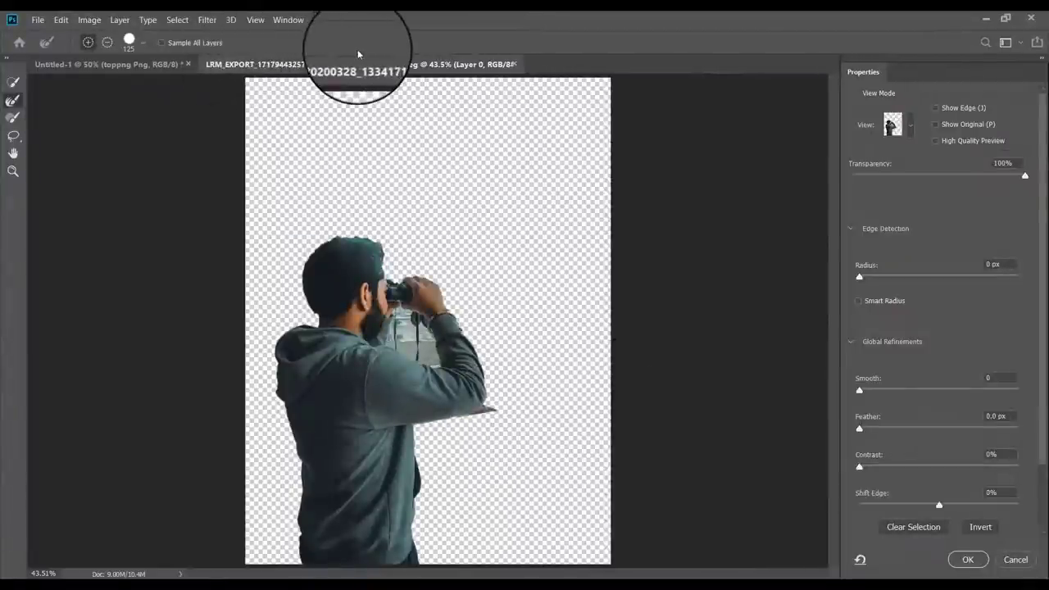
pyautogui.click(1024, 560)
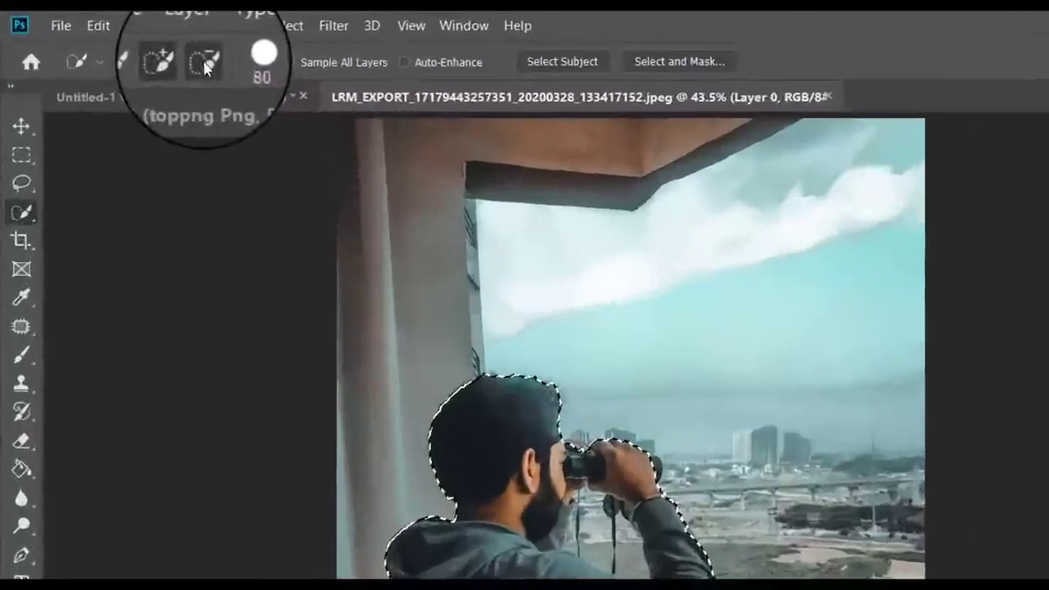
pyautogui.click(204, 65)
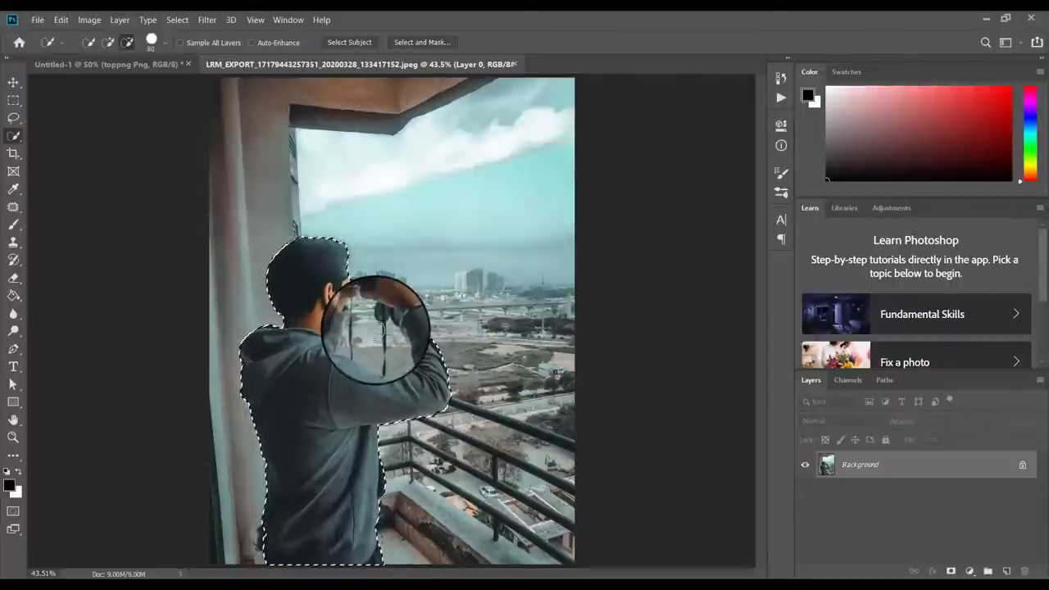
# - Zoom in on the binoculars and set the Lasso Tool to Subtract from selection
pyautogui.scroll(5, 375, 328)
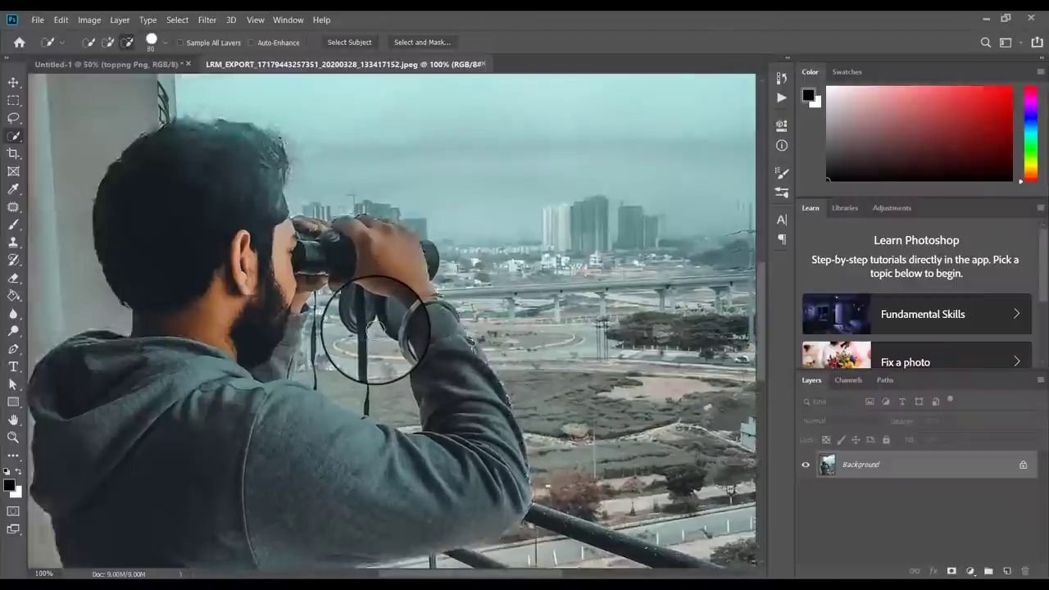
pyautogui.scroll(2, 375, 328)
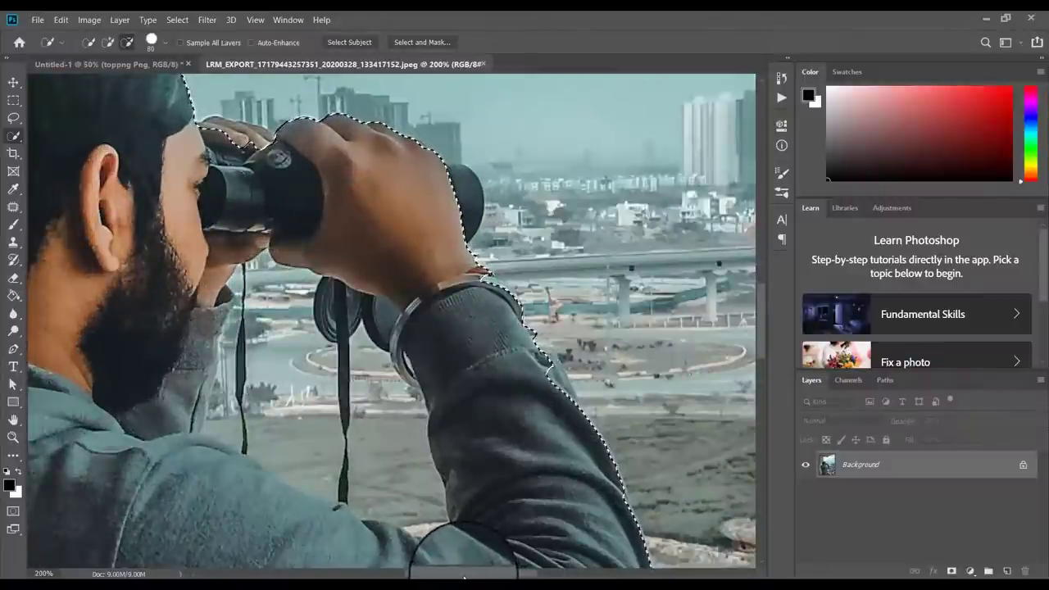
pyautogui.hscroll(-4, 464, 574)
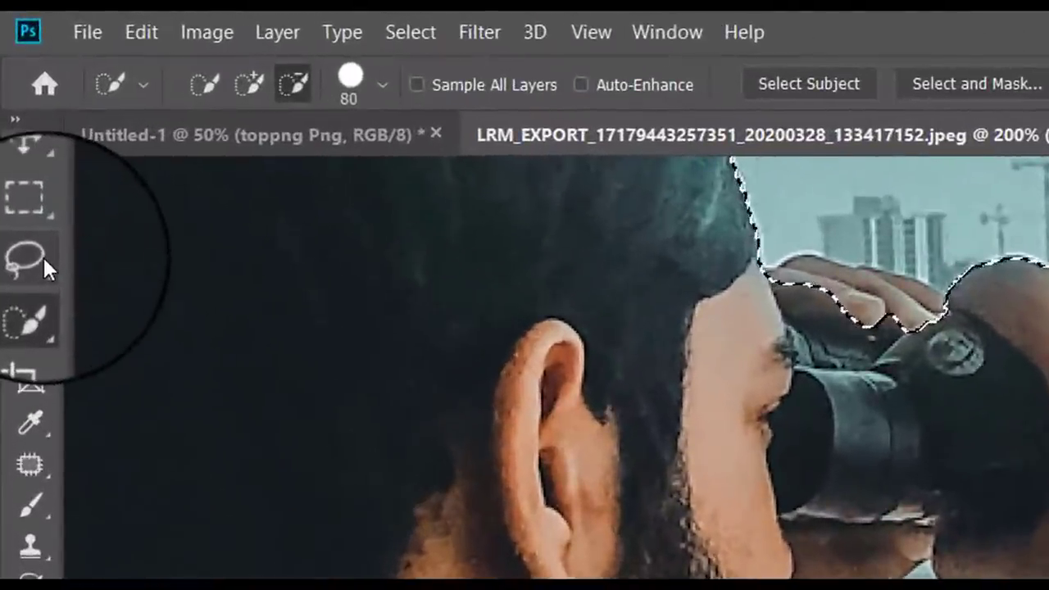
pyautogui.click(33, 216)
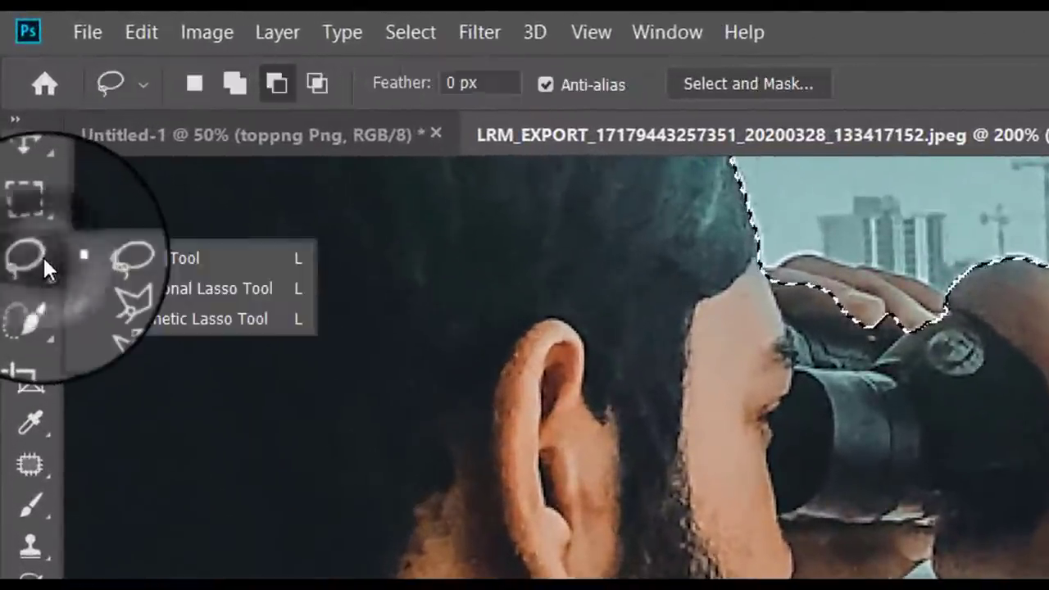
pyautogui.click(115, 256)
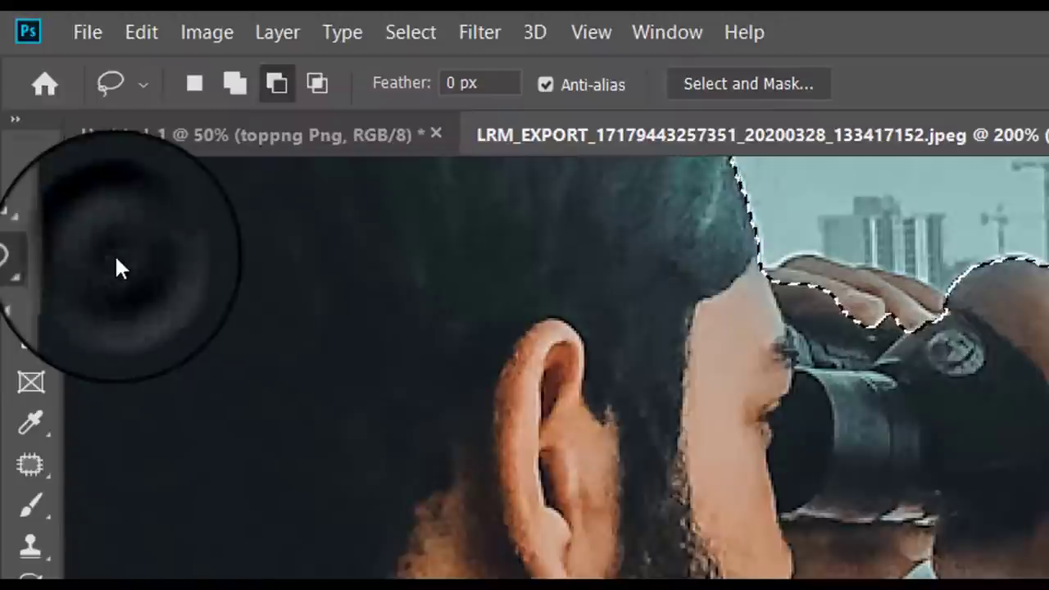
pyautogui.click(277, 83)
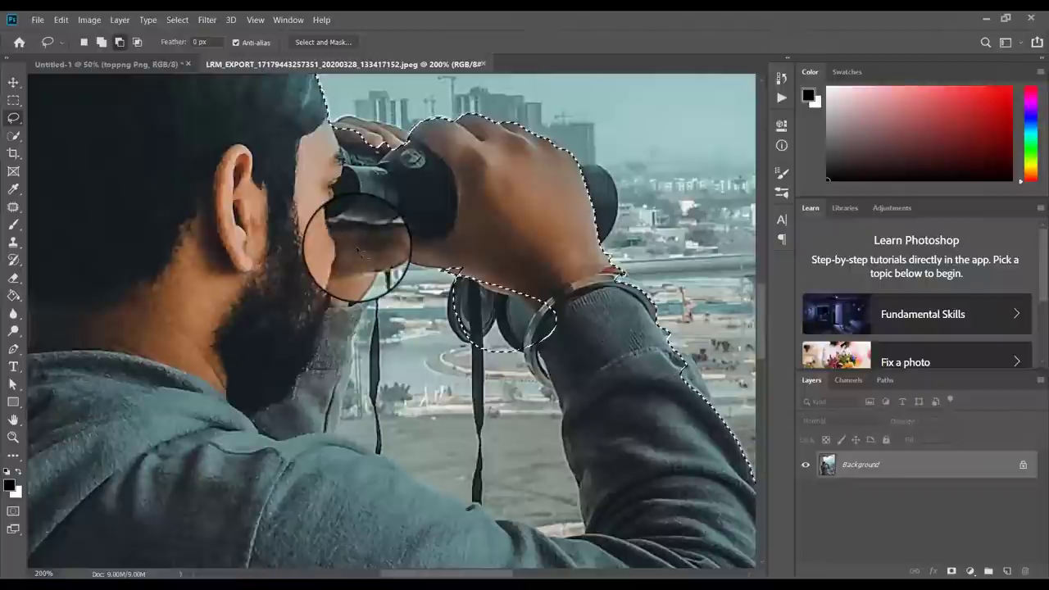
# - Begin a Subtract-mode lasso path around the gap below the binocular strap
pyautogui.click(120, 42)
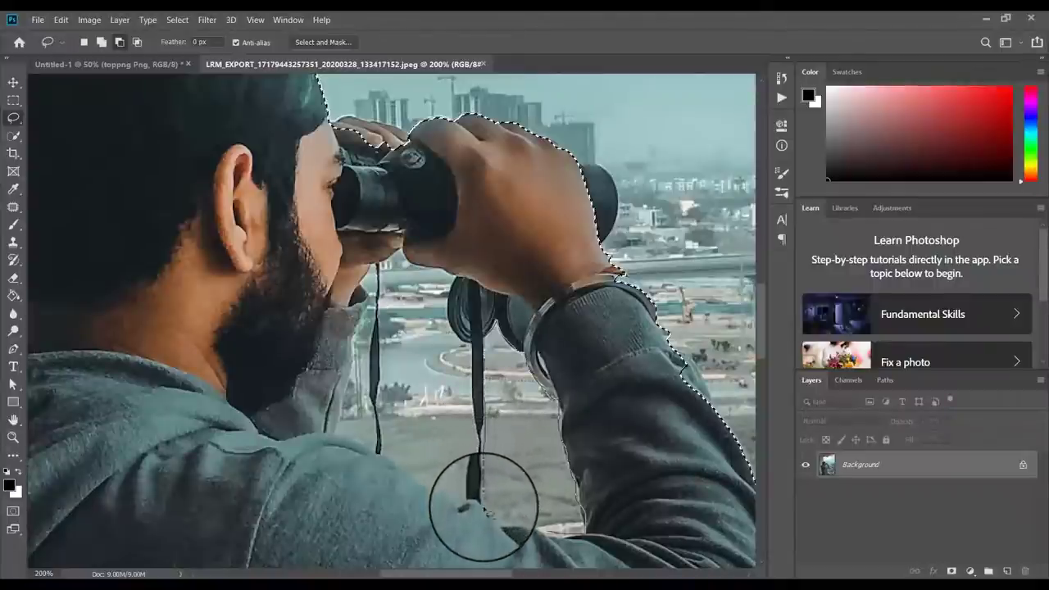
pyautogui.moveTo(505, 518)
pyautogui.mouseDown()
pyautogui.moveTo(546, 512)
pyautogui.moveTo(555, 528)
pyautogui.moveTo(539, 519)
pyautogui.moveTo(551, 529)
pyautogui.moveTo(572, 529)
pyautogui.moveTo(512, 513)
pyautogui.mouseUp()
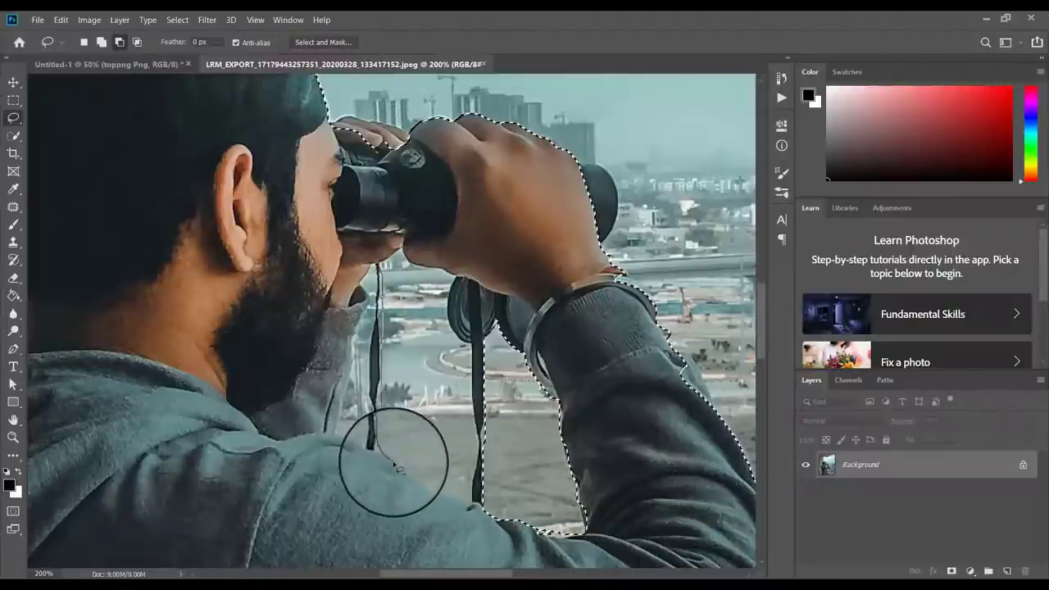
# - Close the lasso around the strap-to-sleeve gap to cut it out, then fit the photo on screen
pyautogui.moveTo(426, 489)
pyautogui.mouseDown()
pyautogui.moveTo(471, 501)
pyautogui.moveTo(470, 344)
pyautogui.moveTo(444, 318)
pyautogui.moveTo(454, 276)
pyautogui.moveTo(409, 262)
pyautogui.moveTo(402, 249)
pyautogui.moveTo(377, 267)
pyautogui.moveTo(385, 287)
pyautogui.moveTo(370, 394)
pyautogui.moveTo(360, 425)
pyautogui.moveTo(341, 437)
pyautogui.moveTo(359, 436)
pyautogui.moveTo(369, 450)
pyautogui.moveTo(371, 400)
pyautogui.mouseUp()
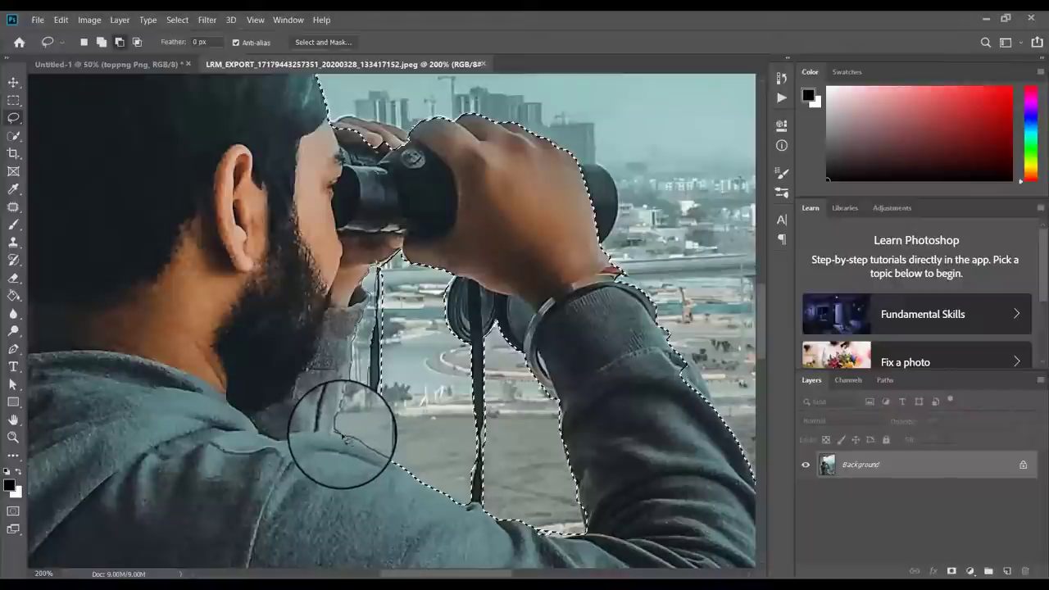
pyautogui.moveTo(348, 440); pyautogui.dragTo(340, 421)
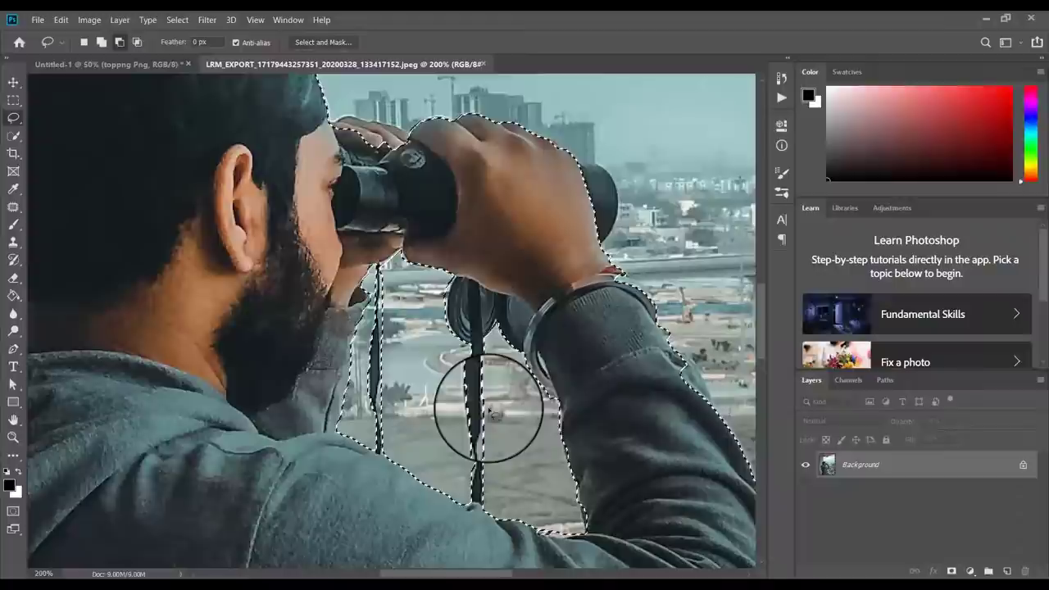
pyautogui.hotkey('ctrl', '0')
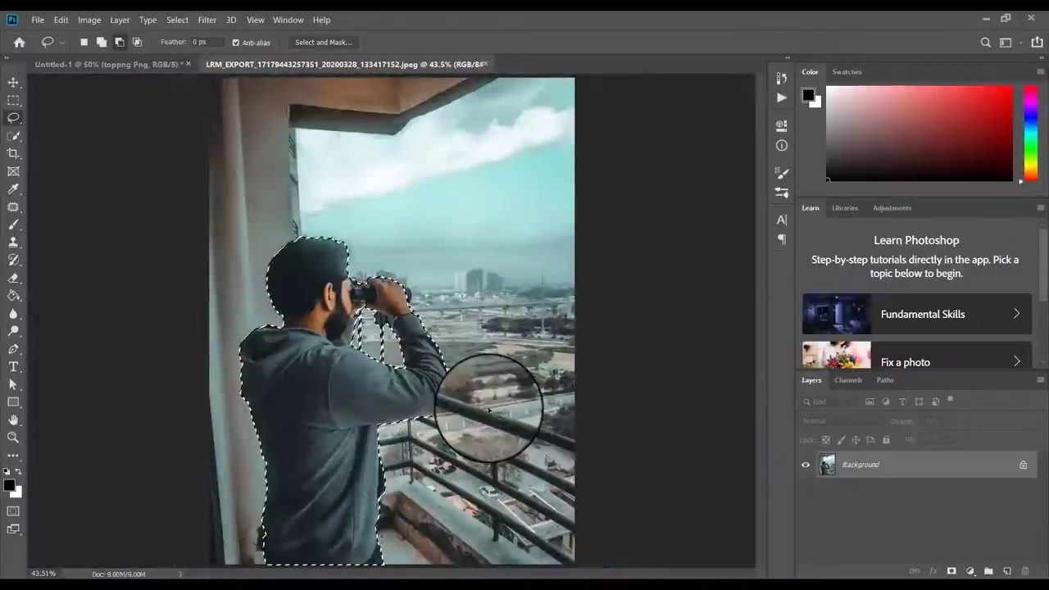
# - Preview the man on transparency, cancel, and add a layer mask hiding the balcony background
pyautogui.click(330, 45)
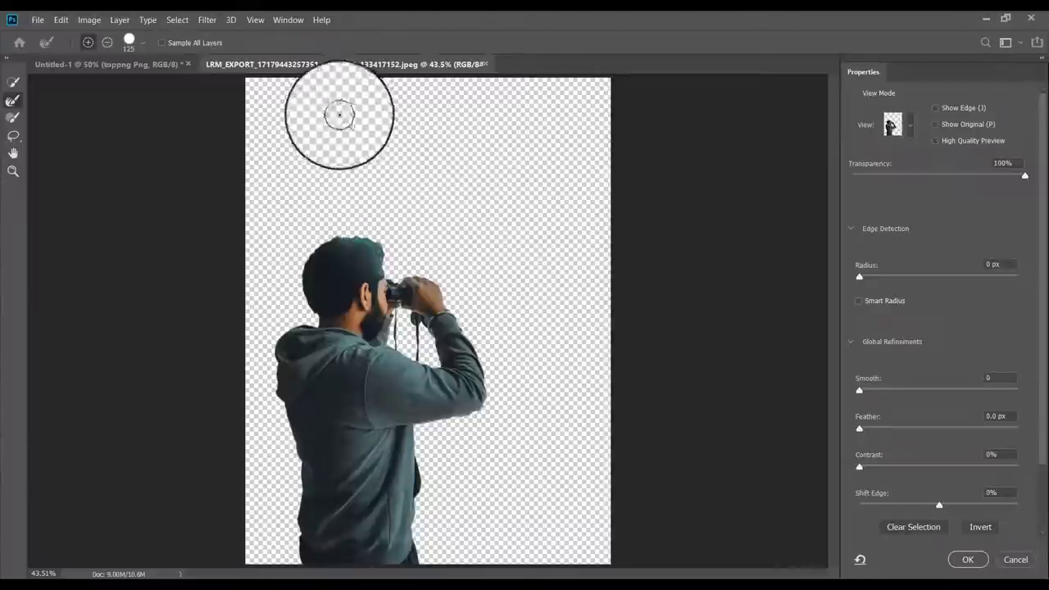
pyautogui.click(1017, 562)
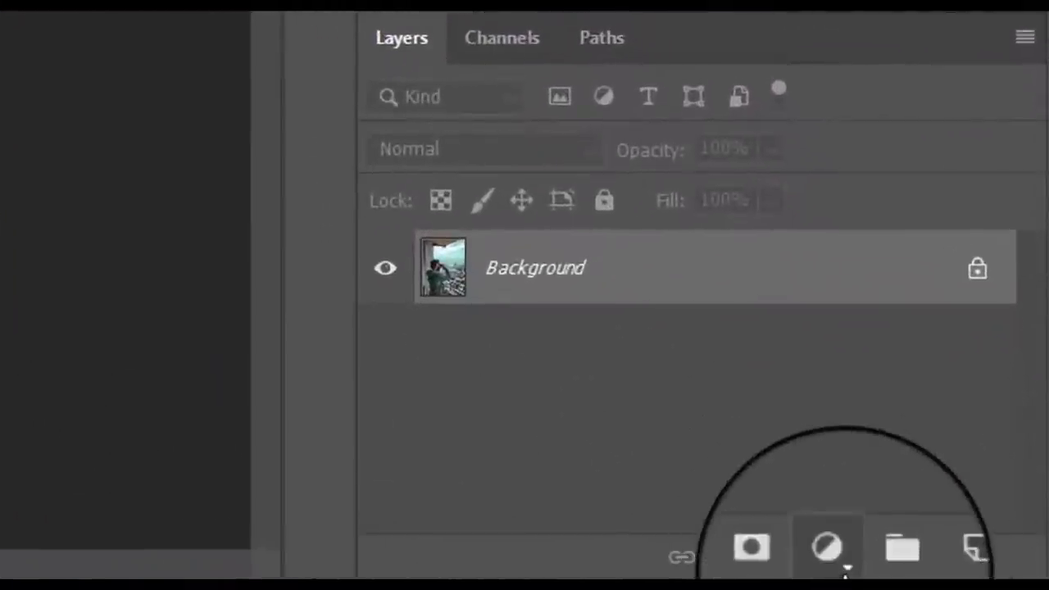
pyautogui.click(779, 559)
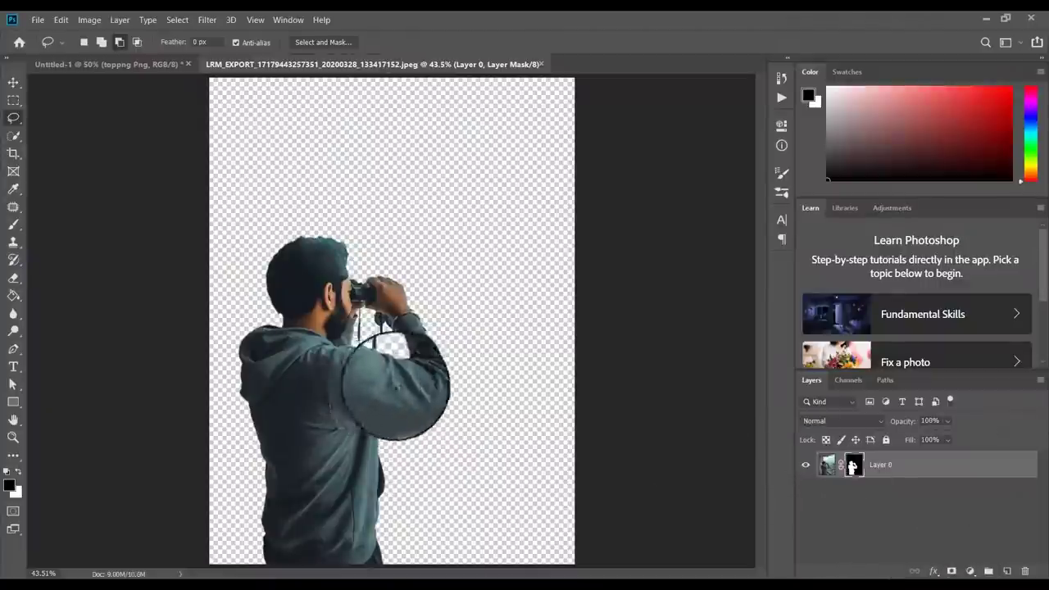
# - Drag the masked man with the Move tool into the Untitled-1 poster as Layer 1
pyautogui.rightClick(14, 83)
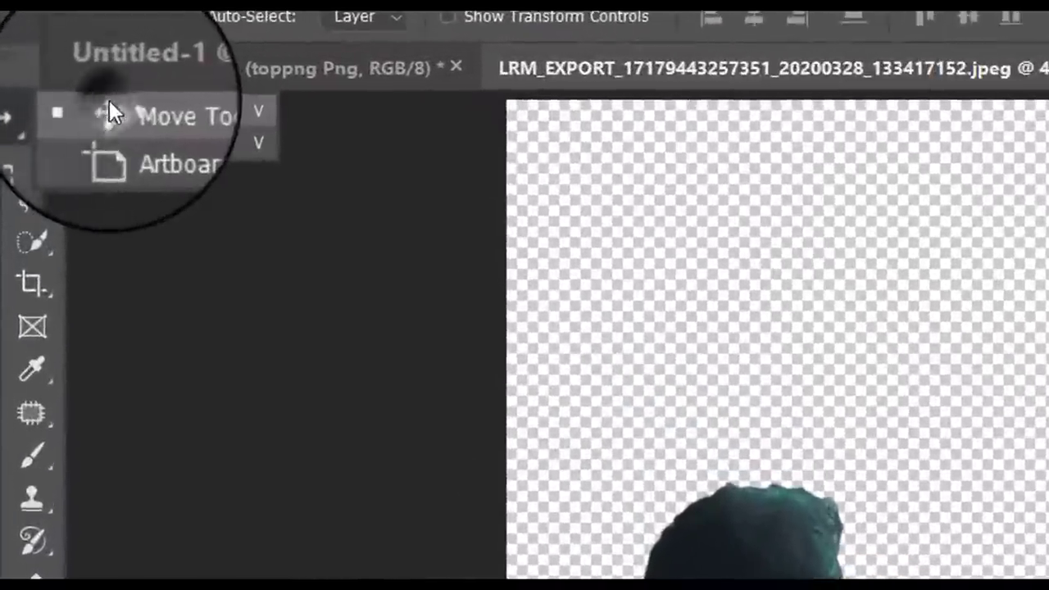
pyautogui.click(63, 83)
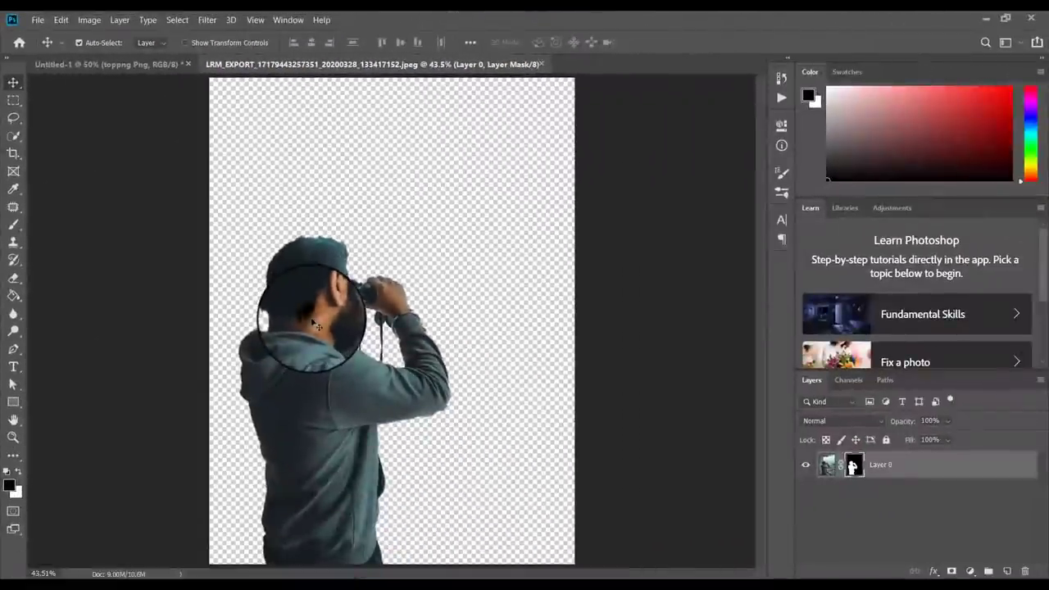
pyautogui.moveTo(288, 297); pyautogui.dragTo(434, 261)
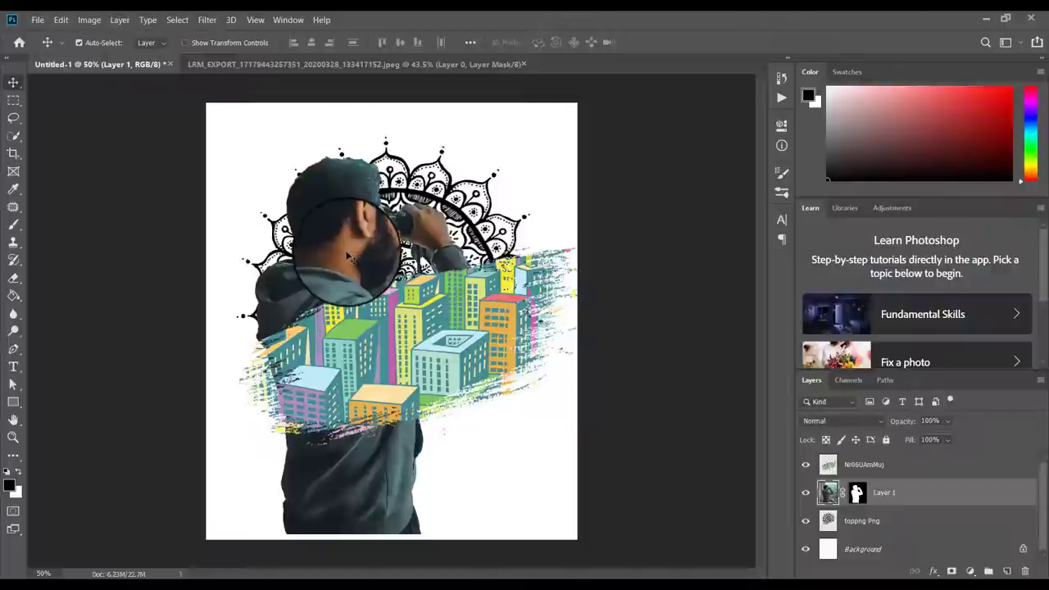
# - Move Layer 1 above the city artwork layer and raise the man slightly on the poster
pyautogui.moveTo(349, 253); pyautogui.dragTo(375, 237)
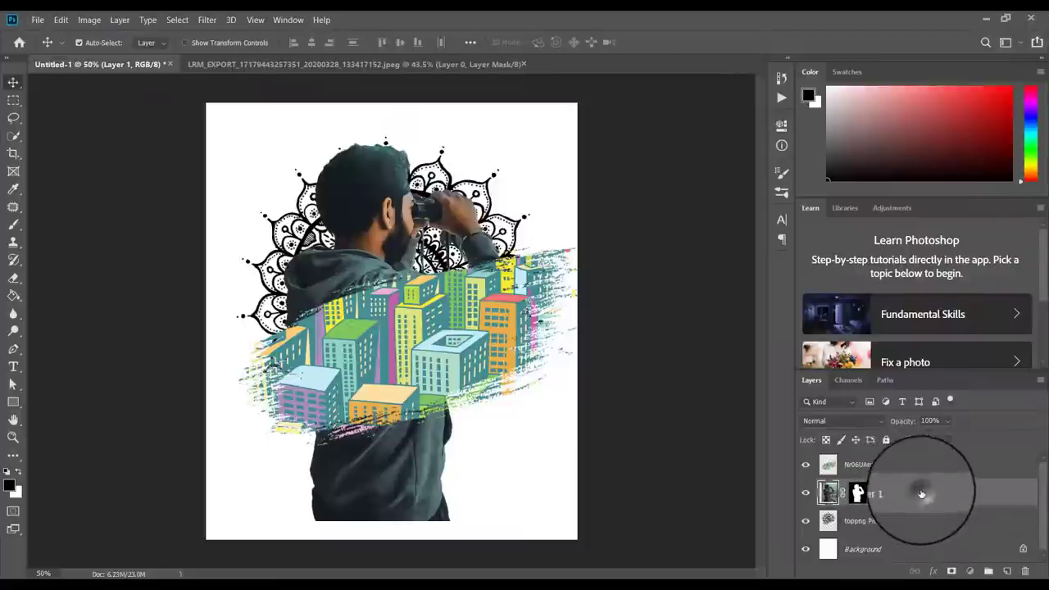
pyautogui.moveTo(921, 494); pyautogui.dragTo(913, 460)
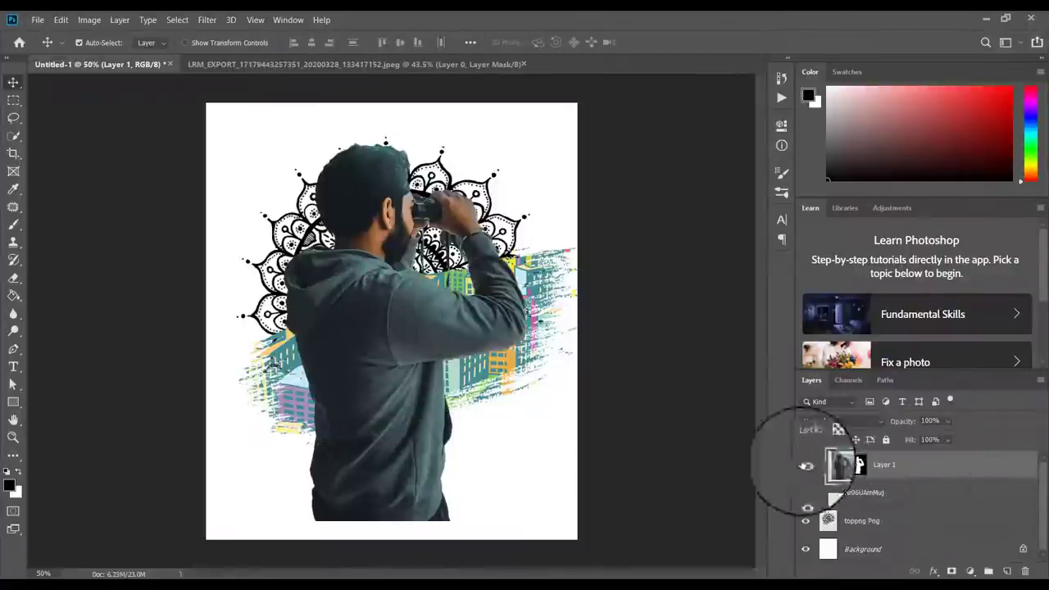
pyautogui.moveTo(377, 379); pyautogui.dragTo(392, 357)
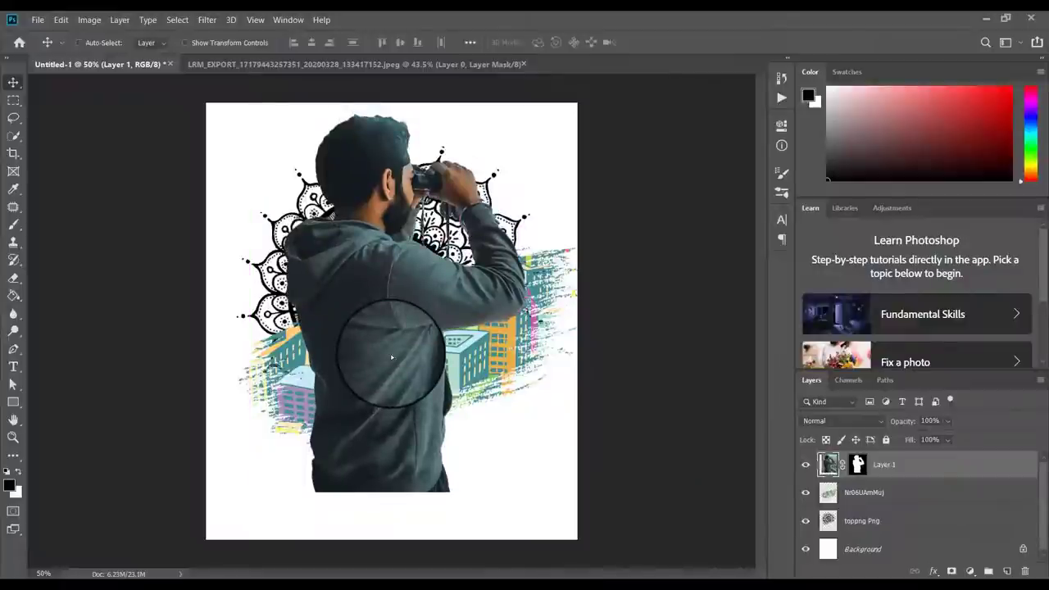
pyautogui.hotkey('ctrl', '-')
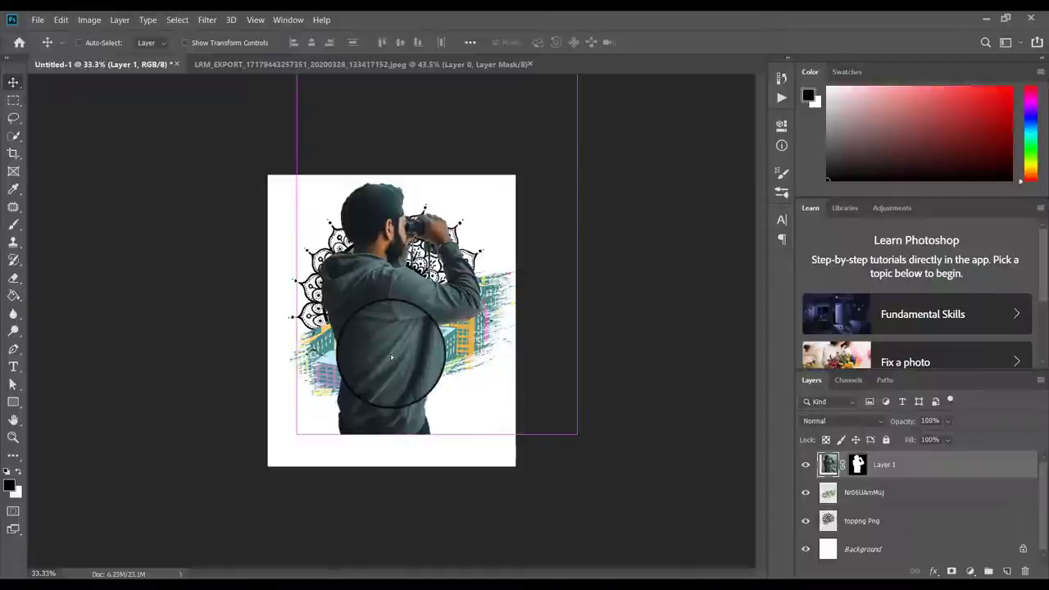
# - Free-transform the man to about 80% and nudge him into place in front of the mandala
pyautogui.hotkey('ctrl', 't')
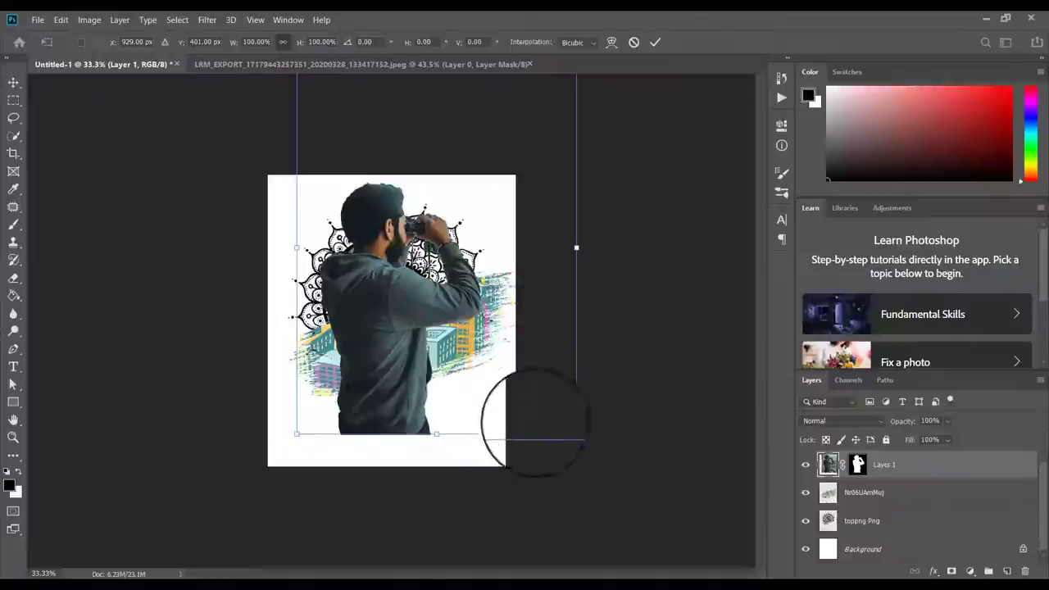
pyautogui.moveTo(575, 433); pyautogui.dragTo(503, 336)
pyautogui.moveTo(365, 253); pyautogui.dragTo(393, 288)
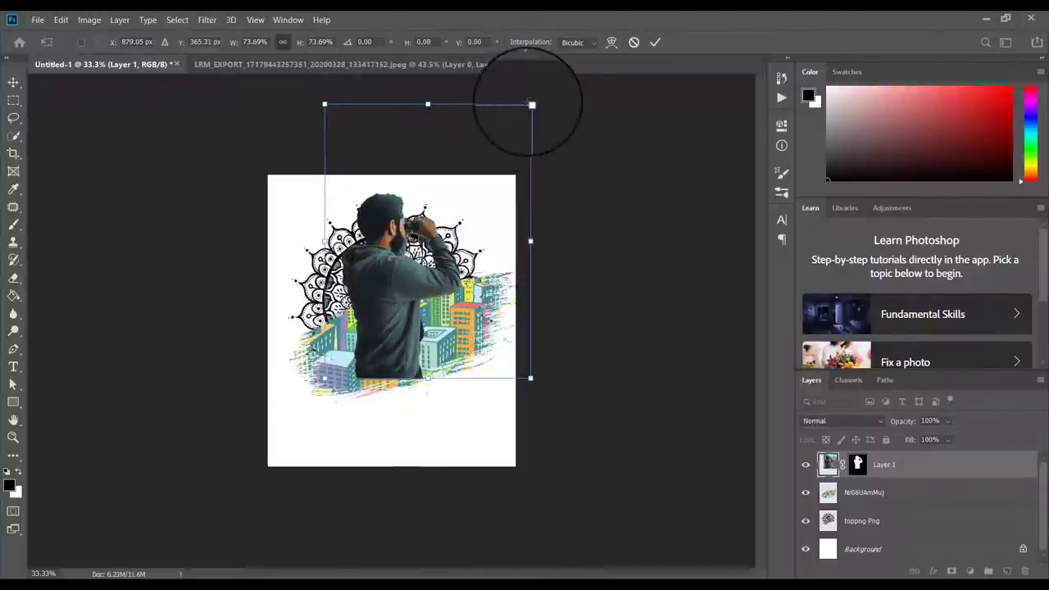
pyautogui.moveTo(531, 104); pyautogui.dragTo(549, 80)
pyautogui.moveTo(471, 223); pyautogui.dragTo(471, 225)
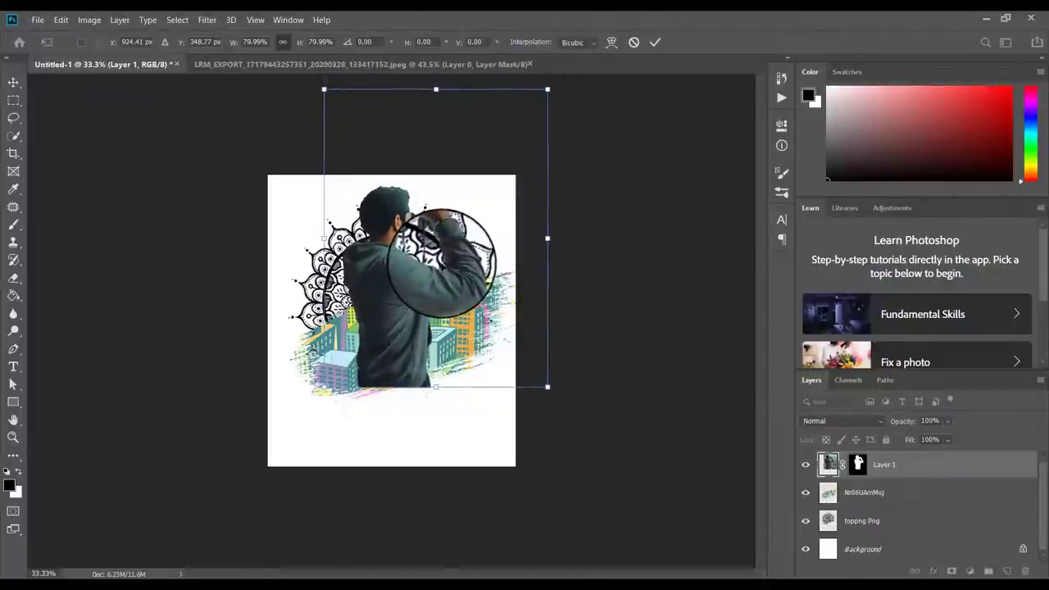
pyautogui.moveTo(421, 264); pyautogui.dragTo(426, 266)
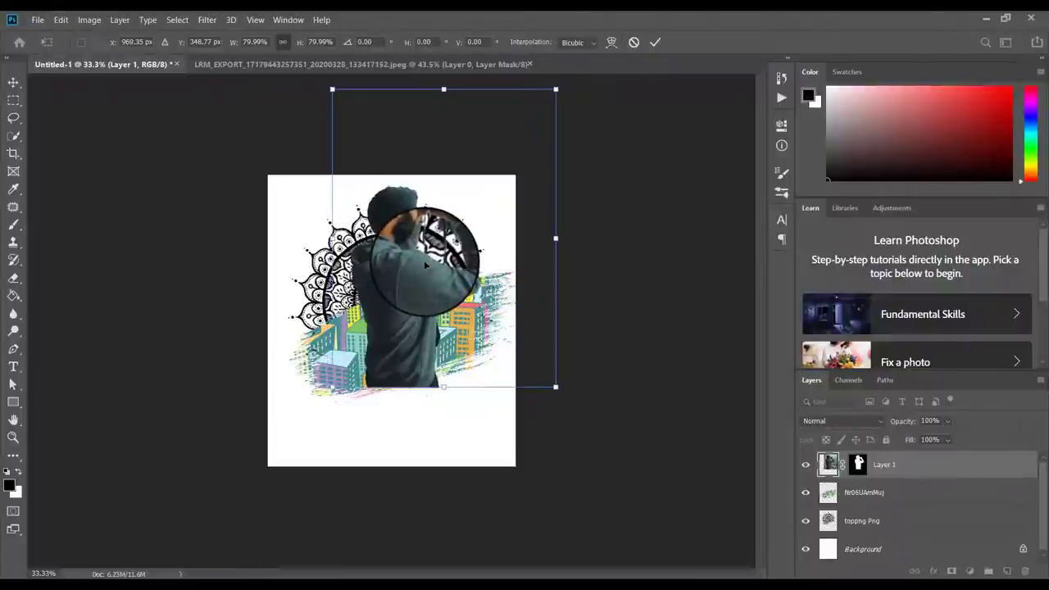
pyautogui.scroll(1, 426, 265)
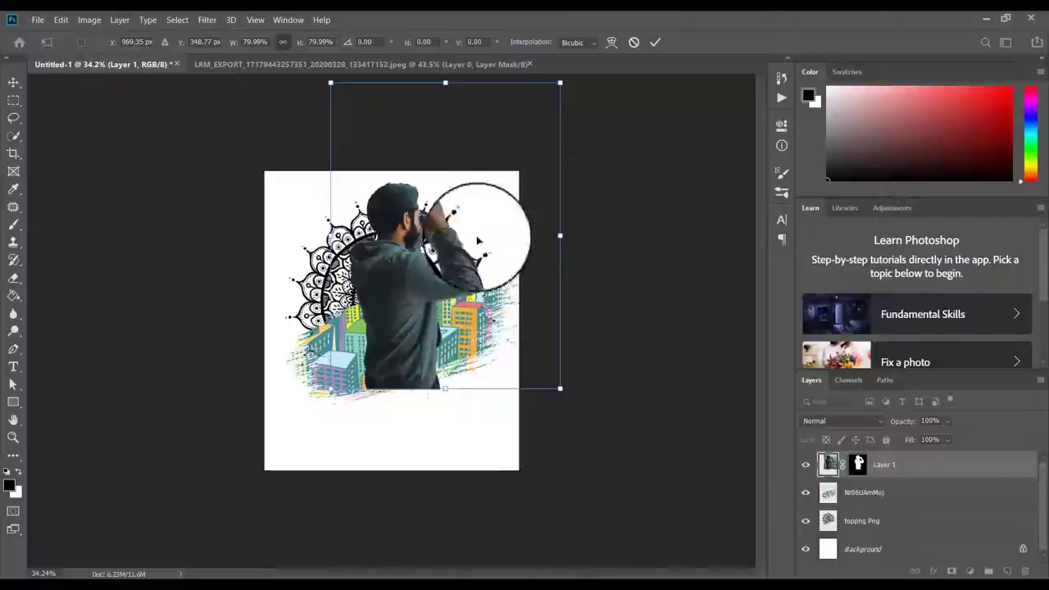
pyautogui.click(656, 43)
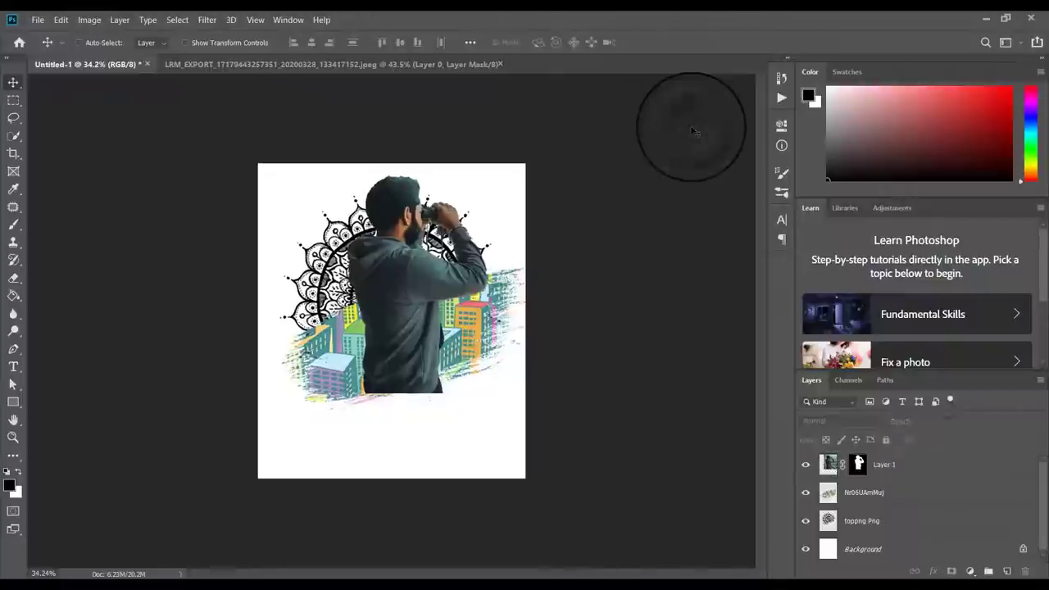
pyautogui.hotkey('ctrl', '0')
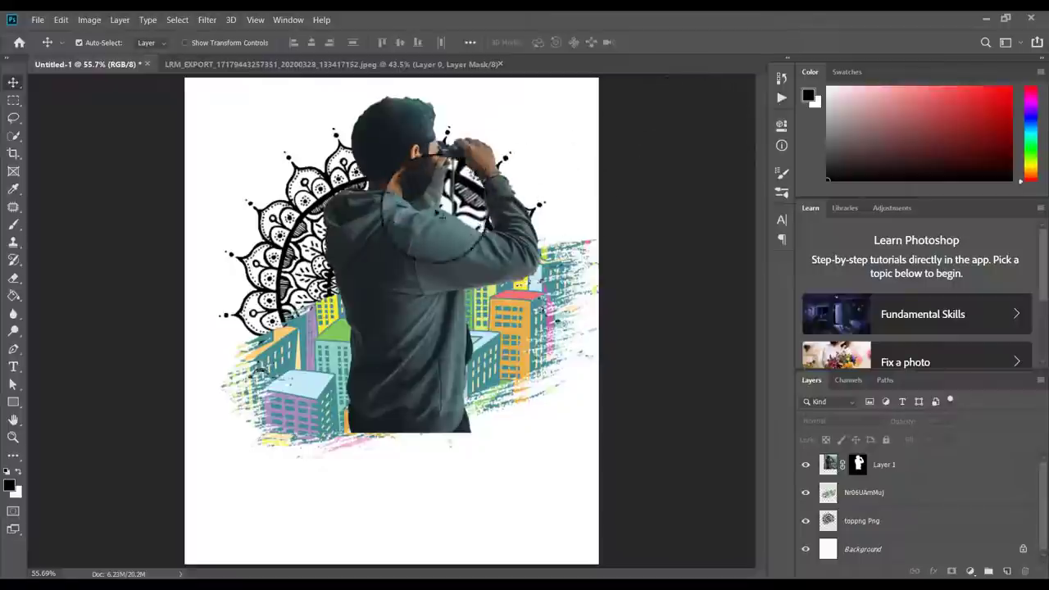
# - Select the man's layer and drag him down about 31 px
pyautogui.click(425, 276)
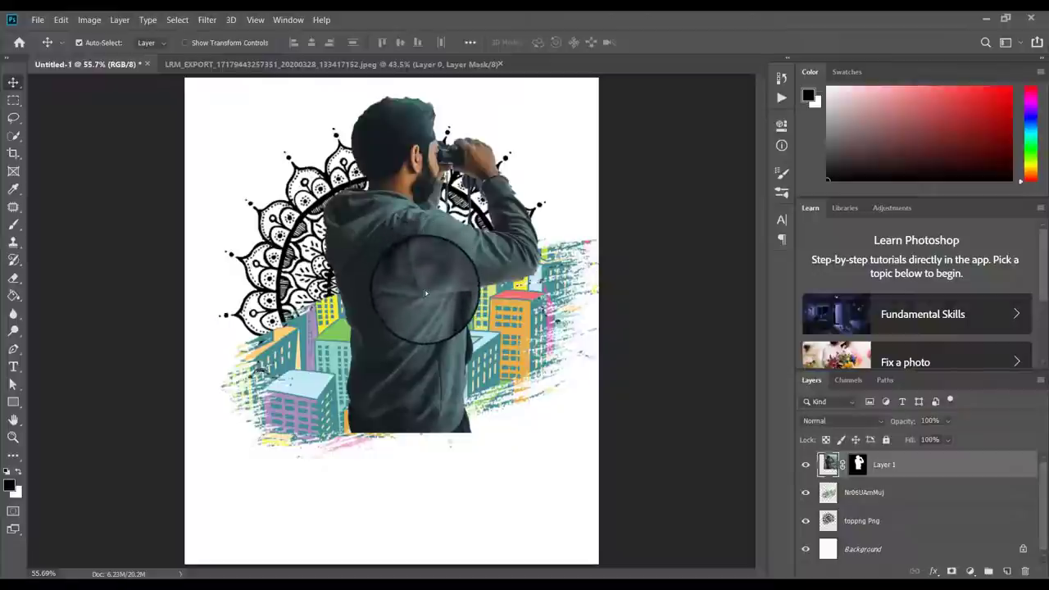
pyautogui.moveTo(425, 282); pyautogui.dragTo(420, 302)
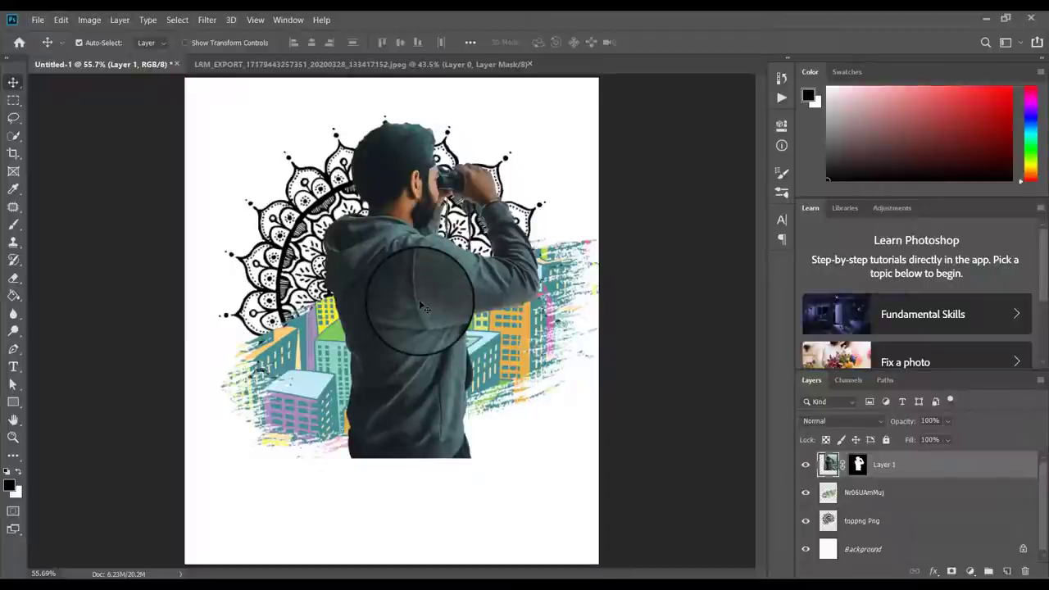
# - Scale the man down to about 91.5%, raise him a little, and commit the transform
pyautogui.hotkey('ctrl', 't')
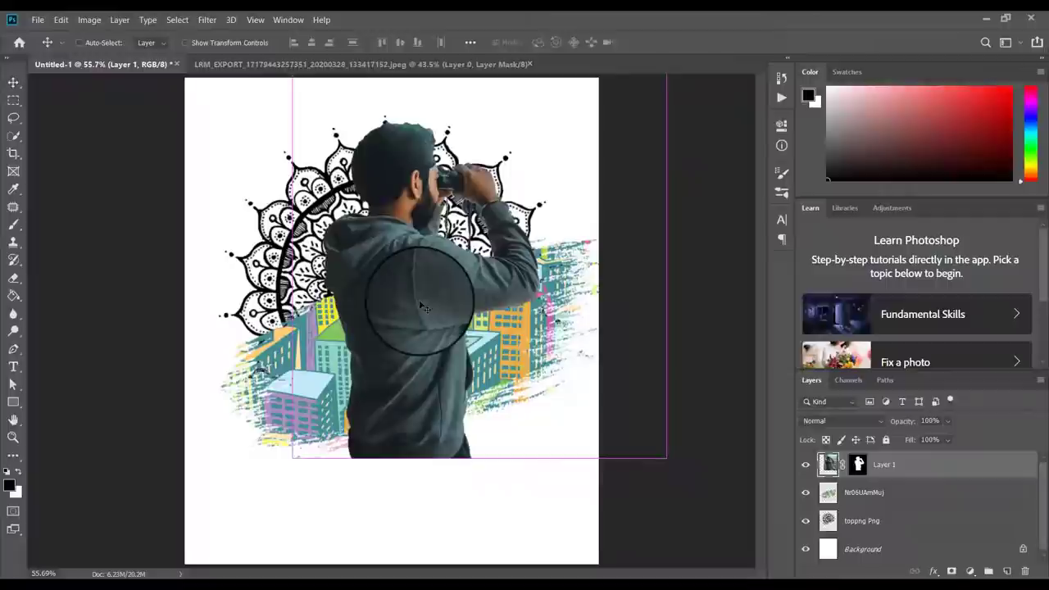
pyautogui.hotkey('ctrl', '-')
pyautogui.hotkey('ctrl', '-')
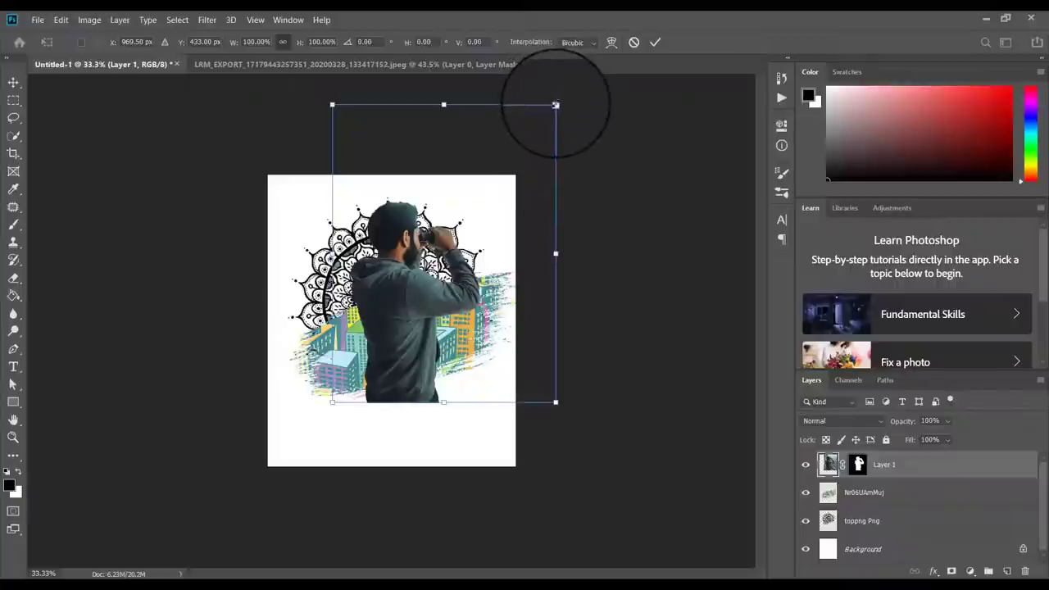
pyautogui.moveTo(556, 105); pyautogui.dragTo(527, 125)
pyautogui.moveTo(389, 304); pyautogui.dragTo(389, 295)
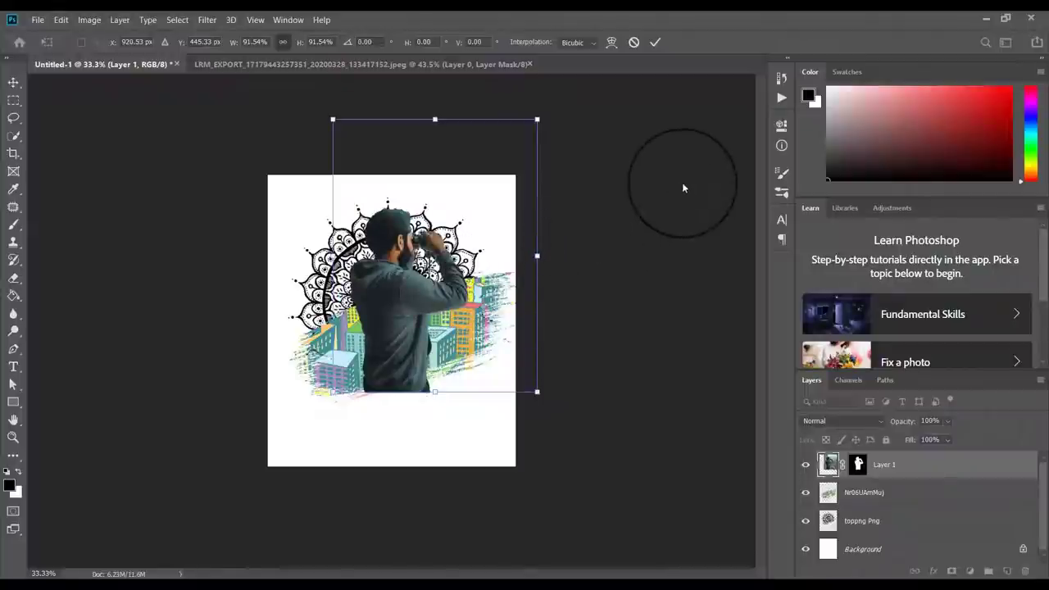
pyautogui.click(655, 44)
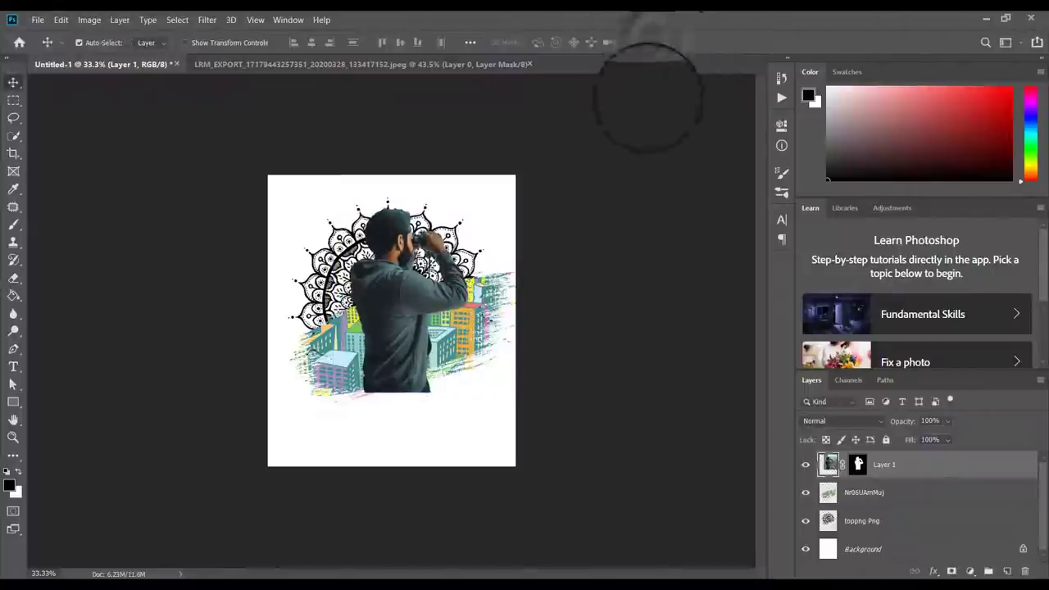
# - Rasterize Layer 1 and toggle its visibility off and on to check the result
pyautogui.scroll(2, 566, 293)
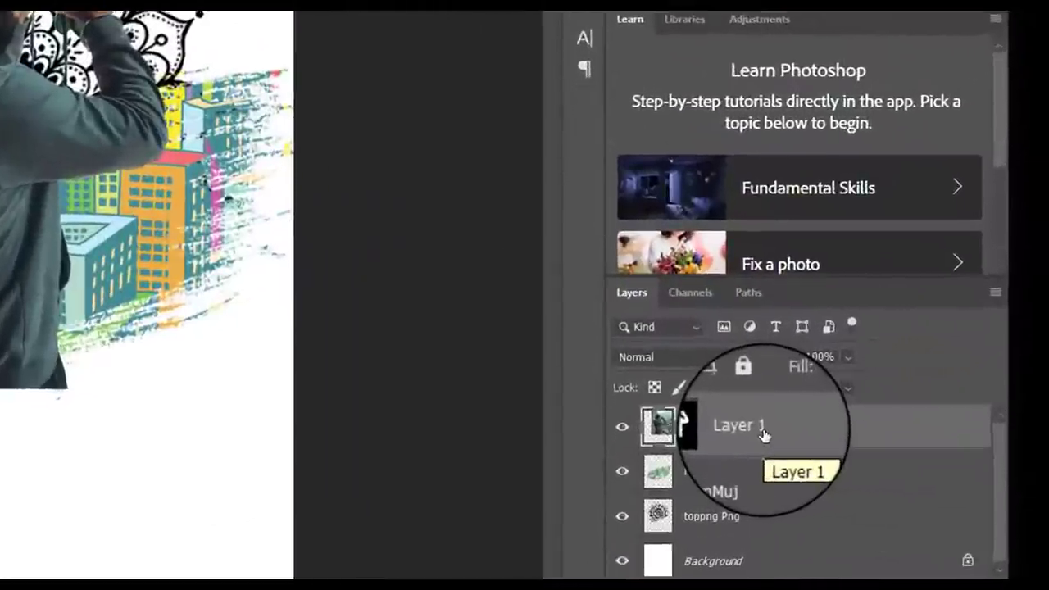
pyautogui.rightClick(895, 466)
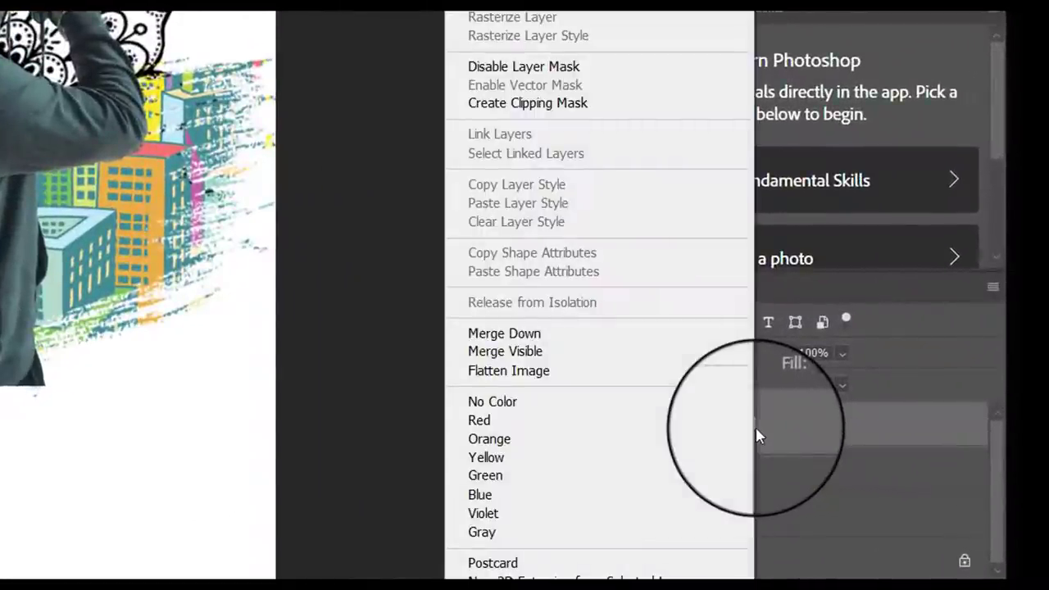
pyautogui.click(609, 401)
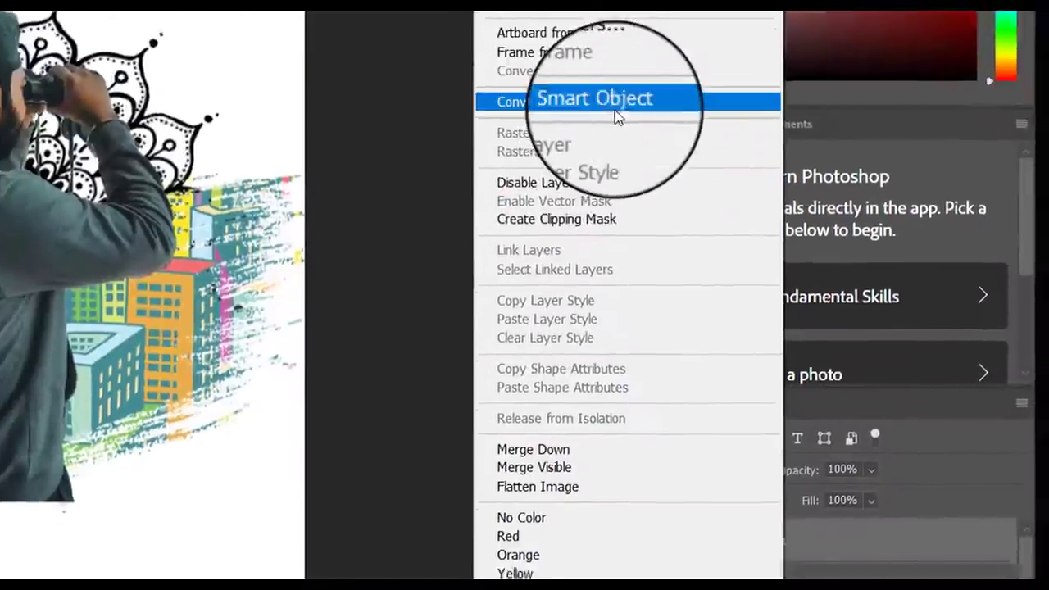
pyautogui.click(585, 62)
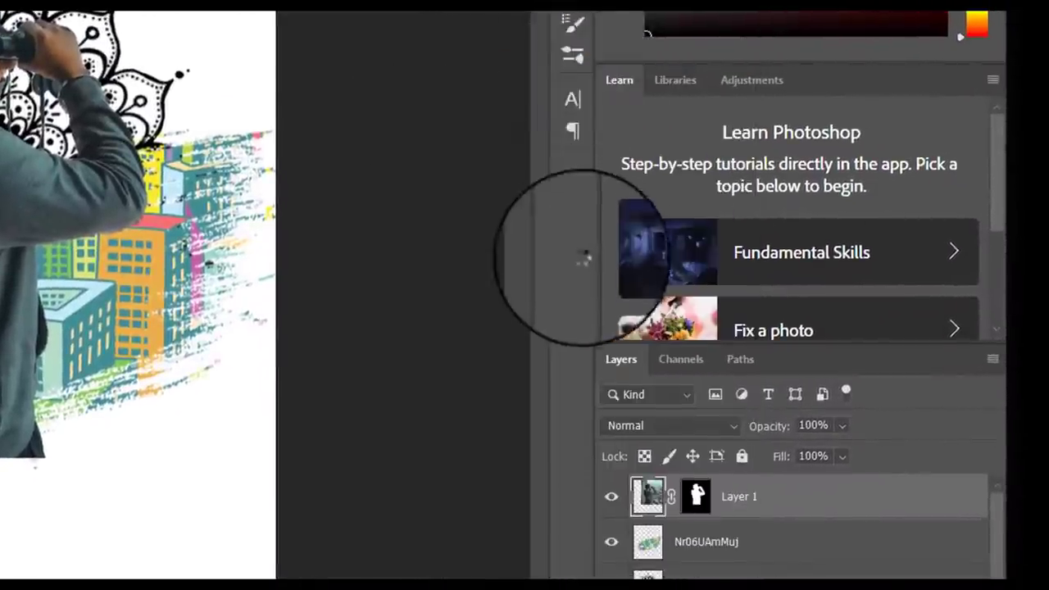
pyautogui.rightClick(756, 497)
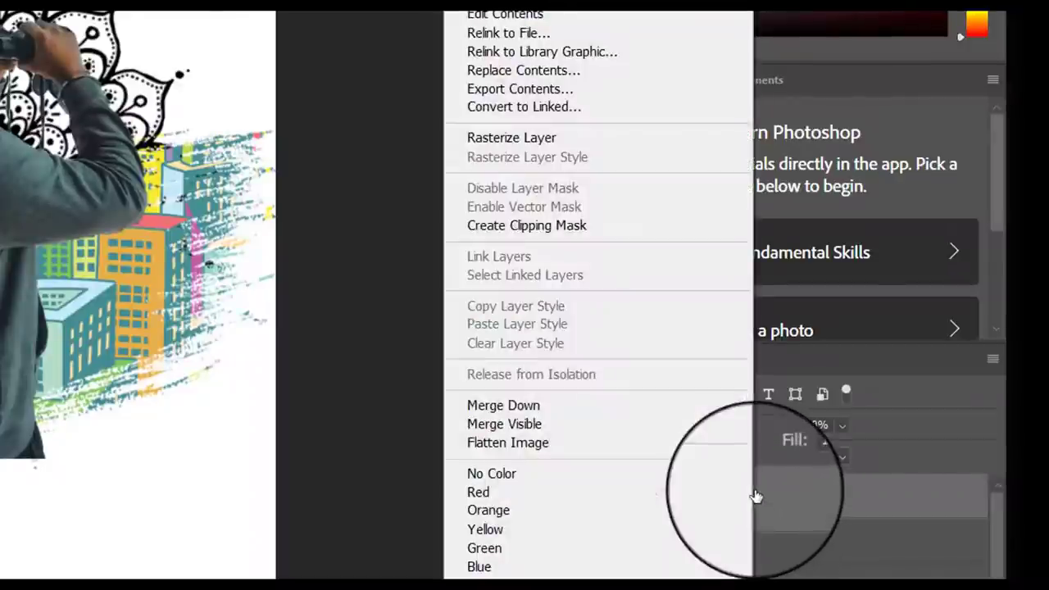
pyautogui.click(518, 143)
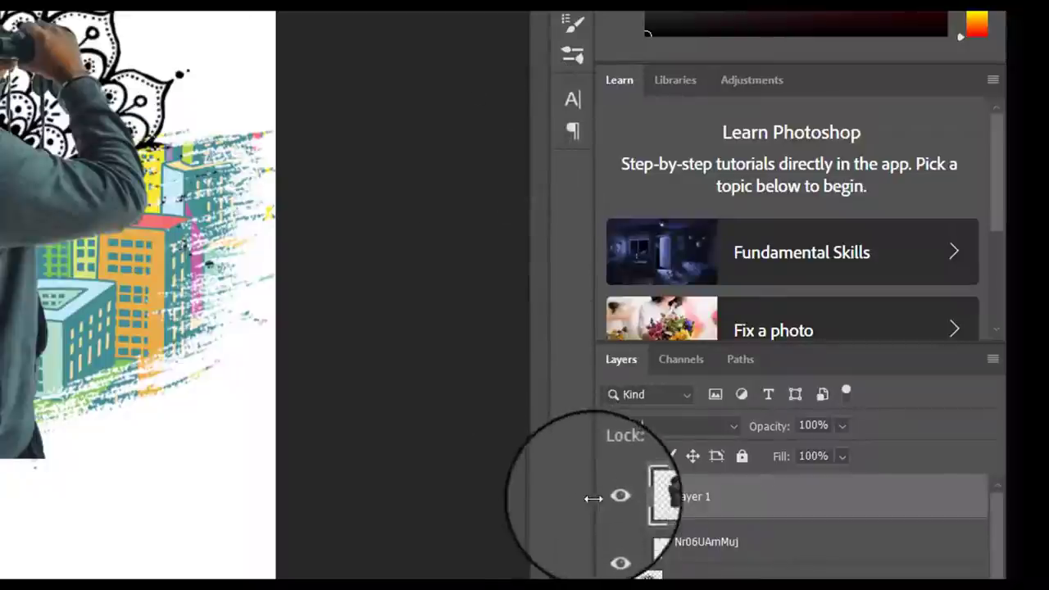
pyautogui.click(607, 502)
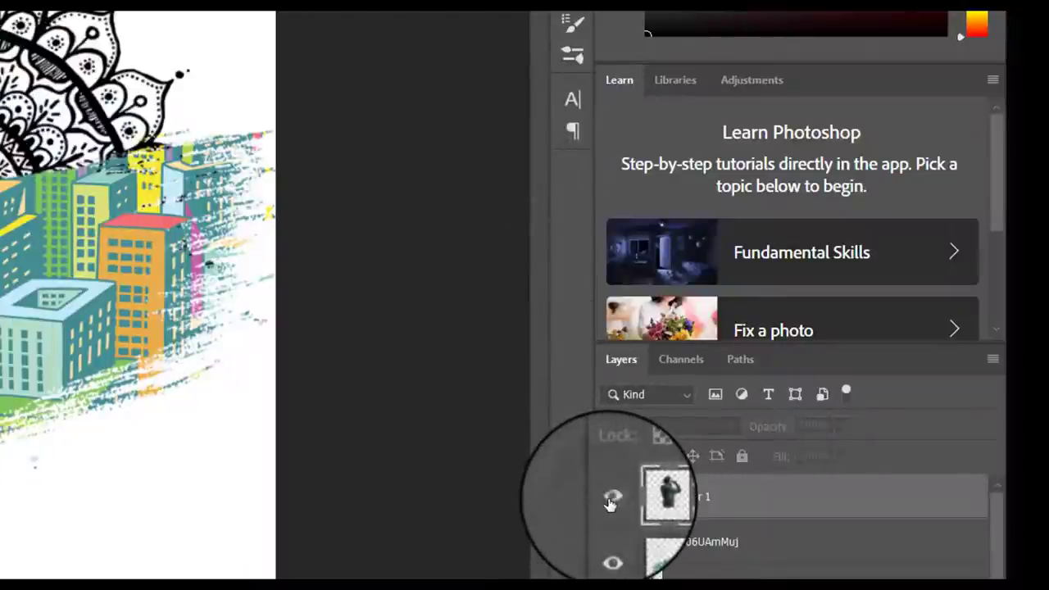
pyautogui.click(609, 503)
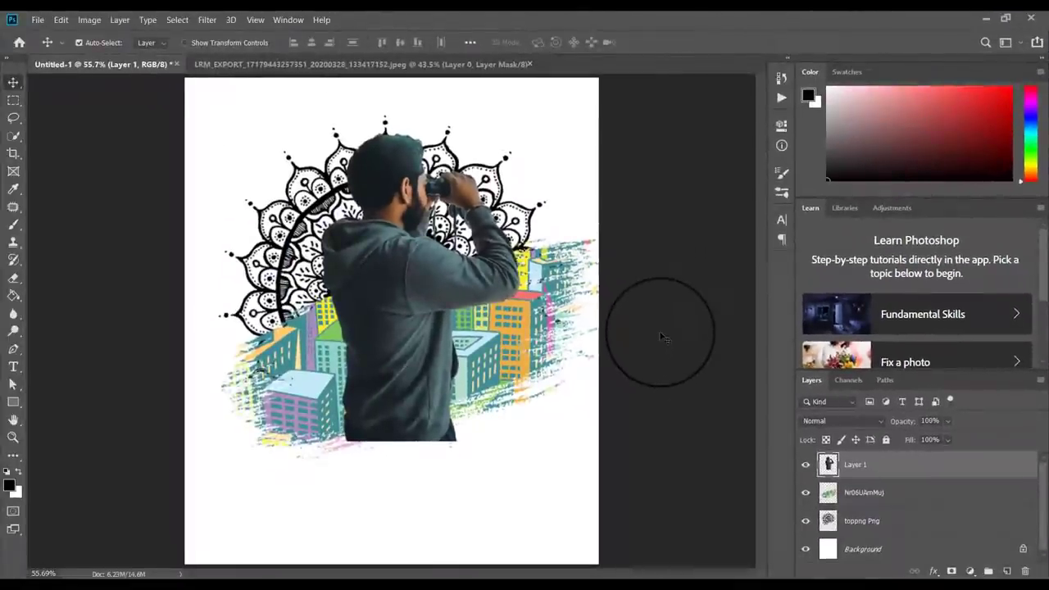
# - Duplicate the man's layer as Layer 1 copy
pyautogui.rightClick(870, 475)
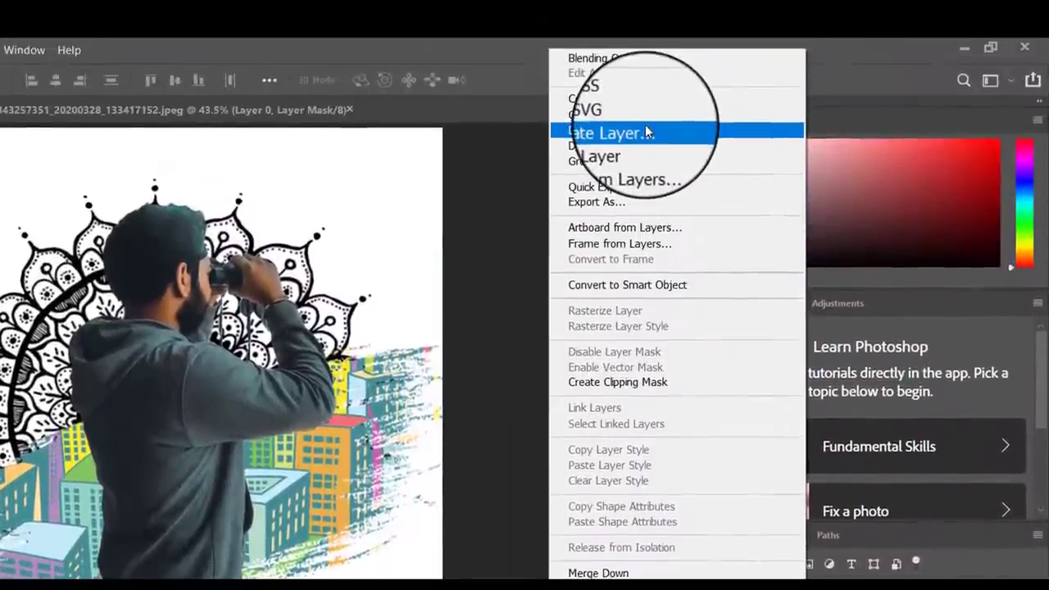
pyautogui.click(648, 55)
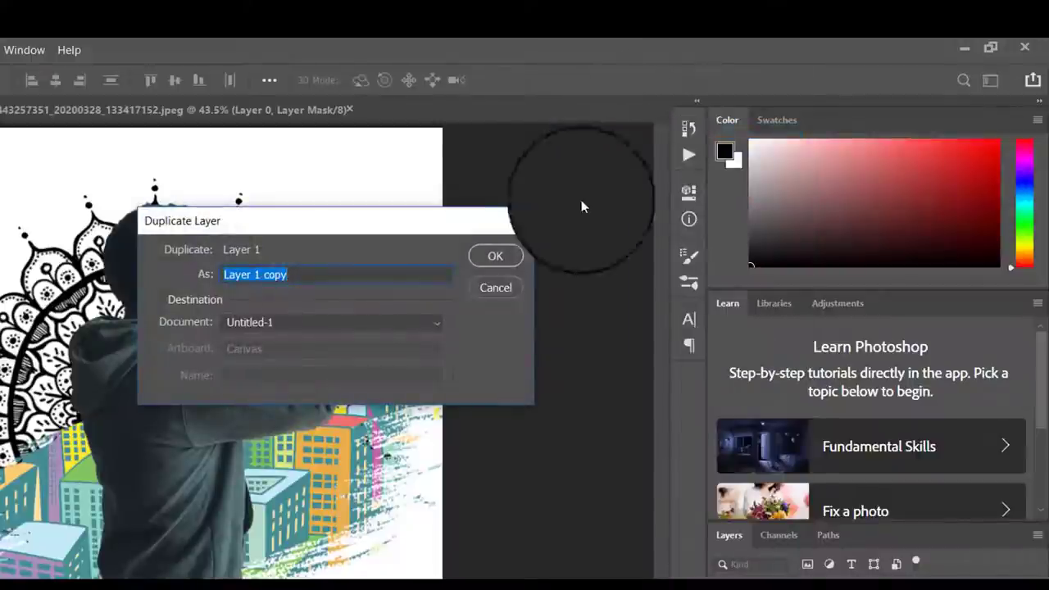
pyautogui.click(508, 259)
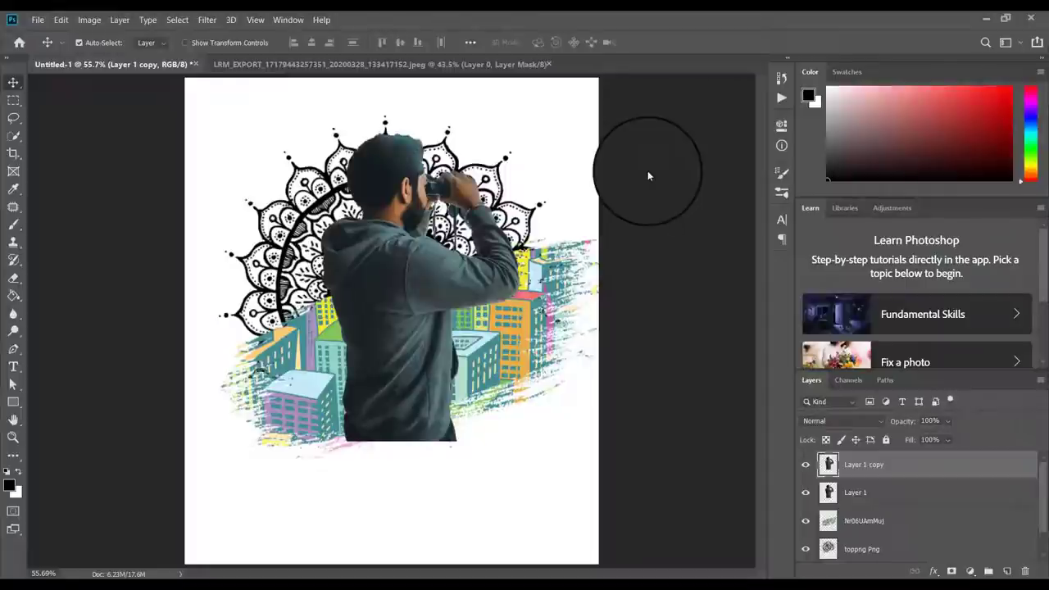
# - Hide Layer 1 copy and make Layer 1 the active layer
pyautogui.click(805, 466)
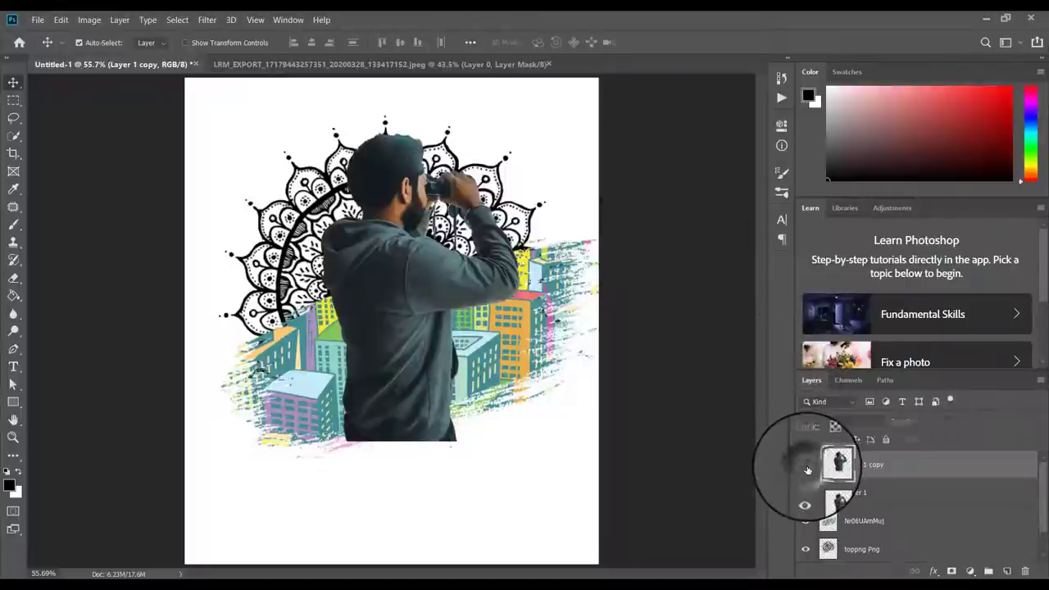
pyautogui.click(898, 492)
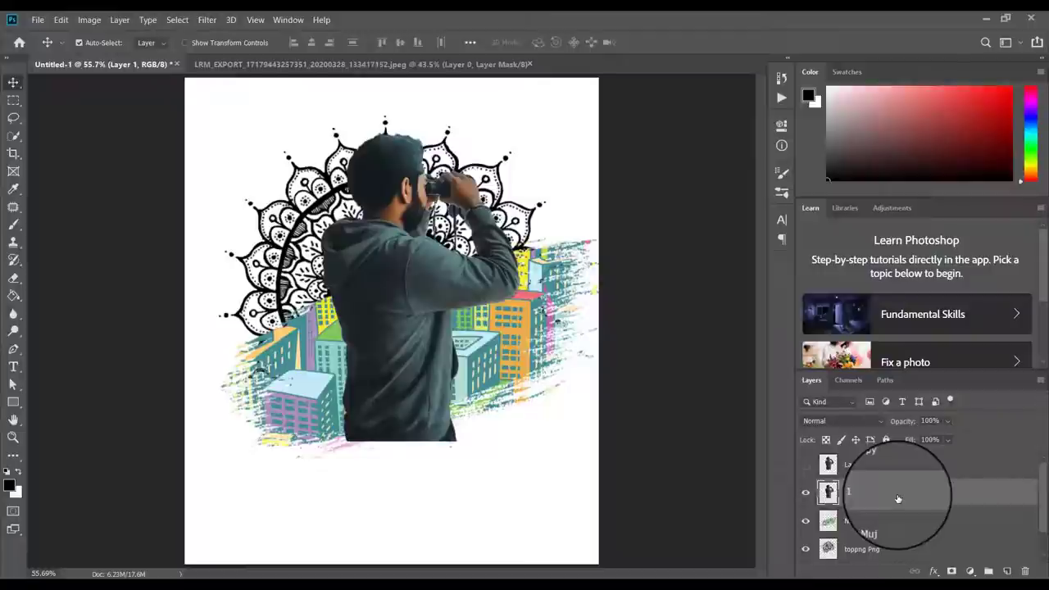
pyautogui.rightClick(898, 499)
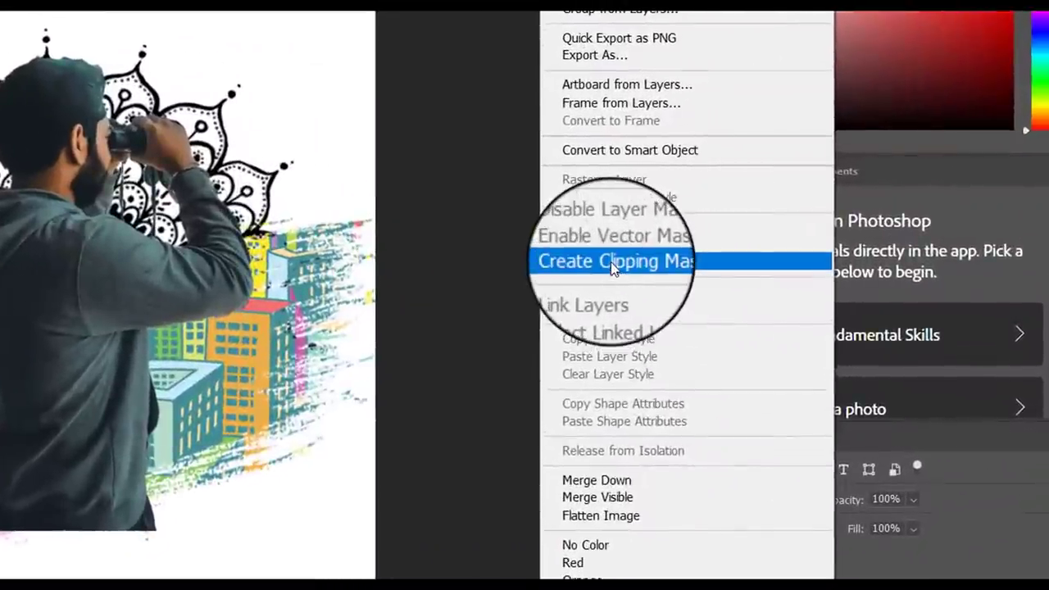
# - Clip Layer 1 to the city layer below, then show and select Layer 1 copy
pyautogui.click(725, 244)
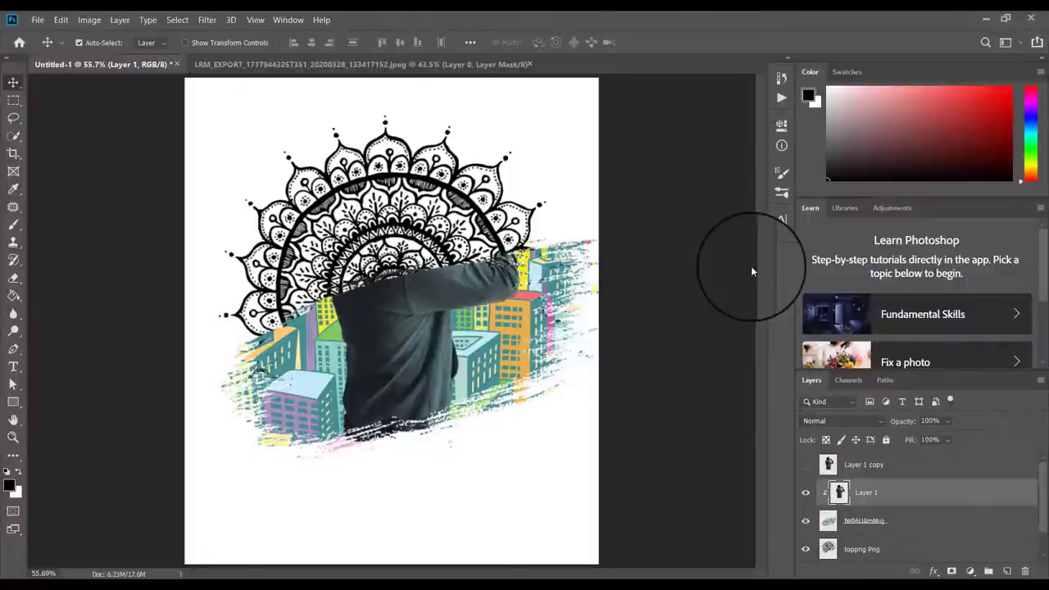
pyautogui.click(806, 466)
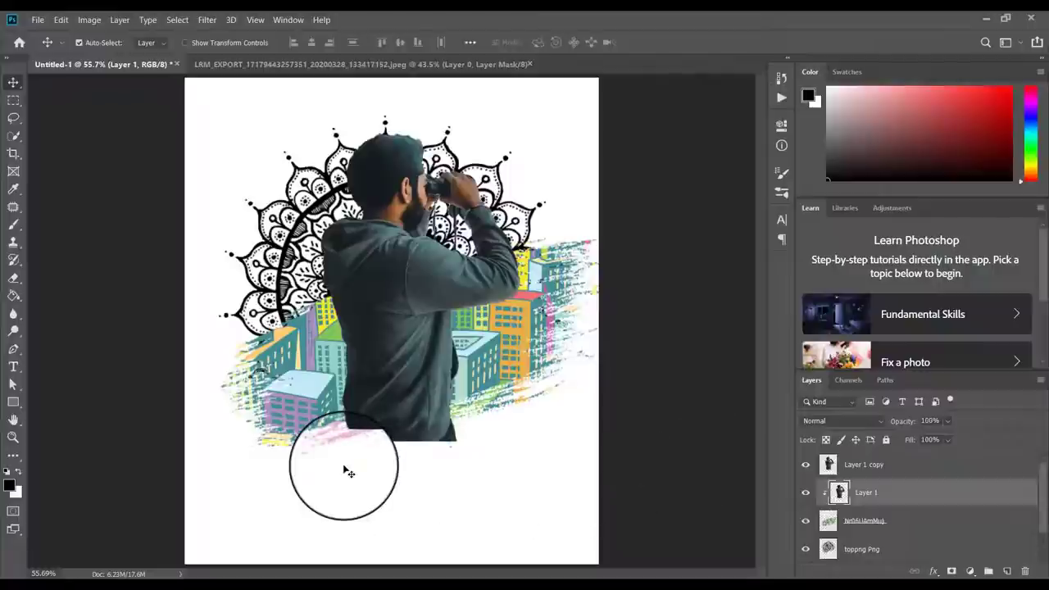
pyautogui.click(859, 465)
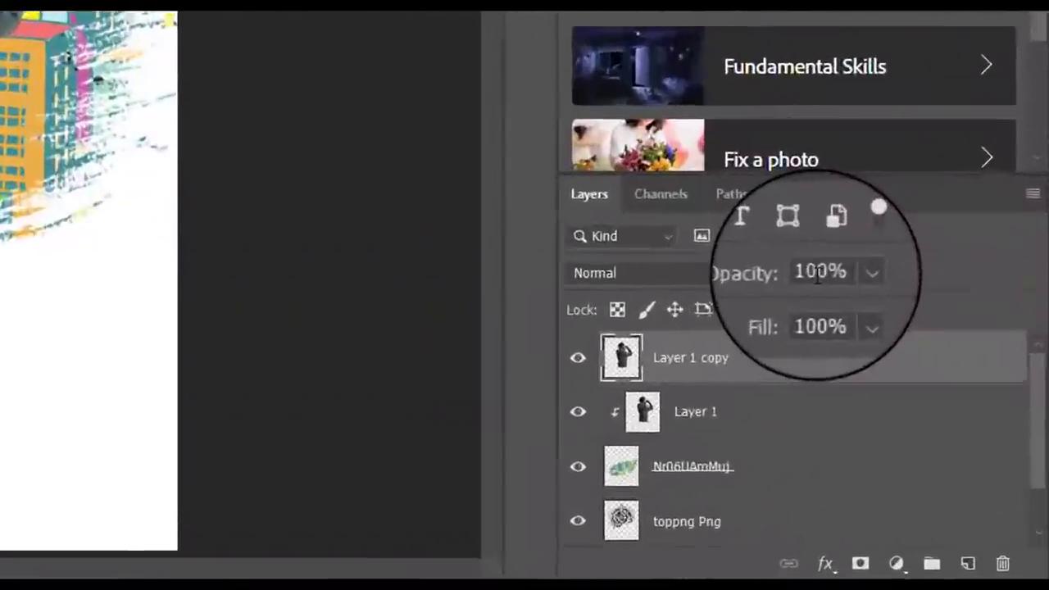
# - Lower Layer 1 copy to 50% opacity and erase the bottom of the man's jacket
pyautogui.click(918, 405)
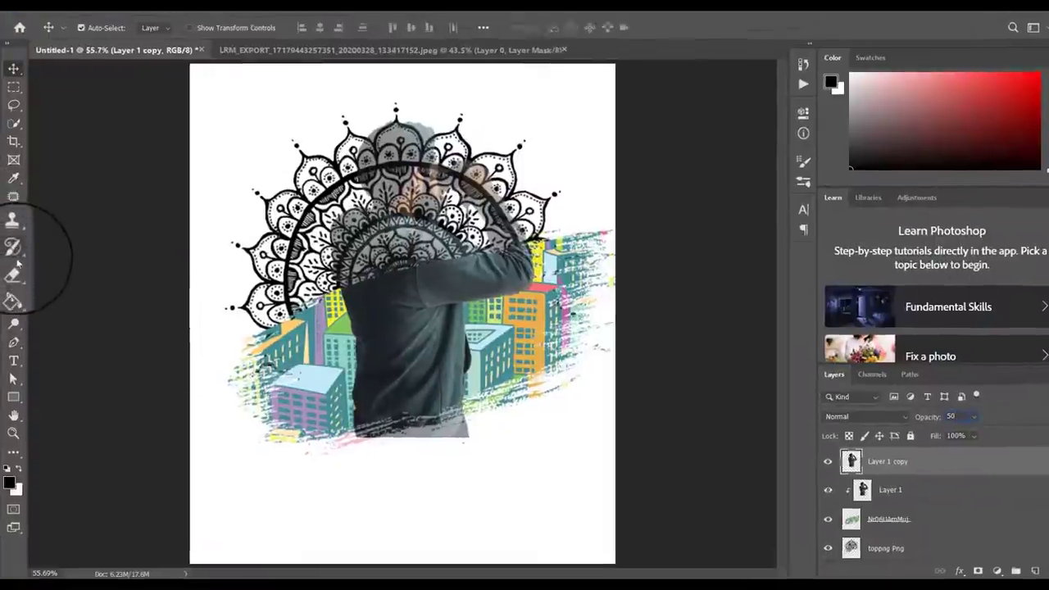
pyautogui.rightClick(14, 273)
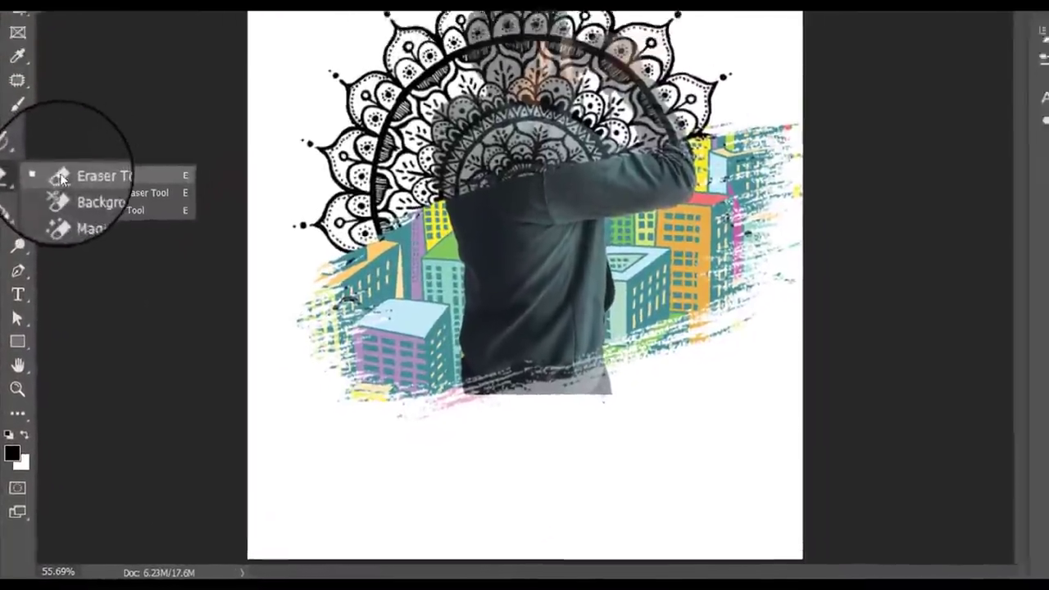
pyautogui.click(63, 177)
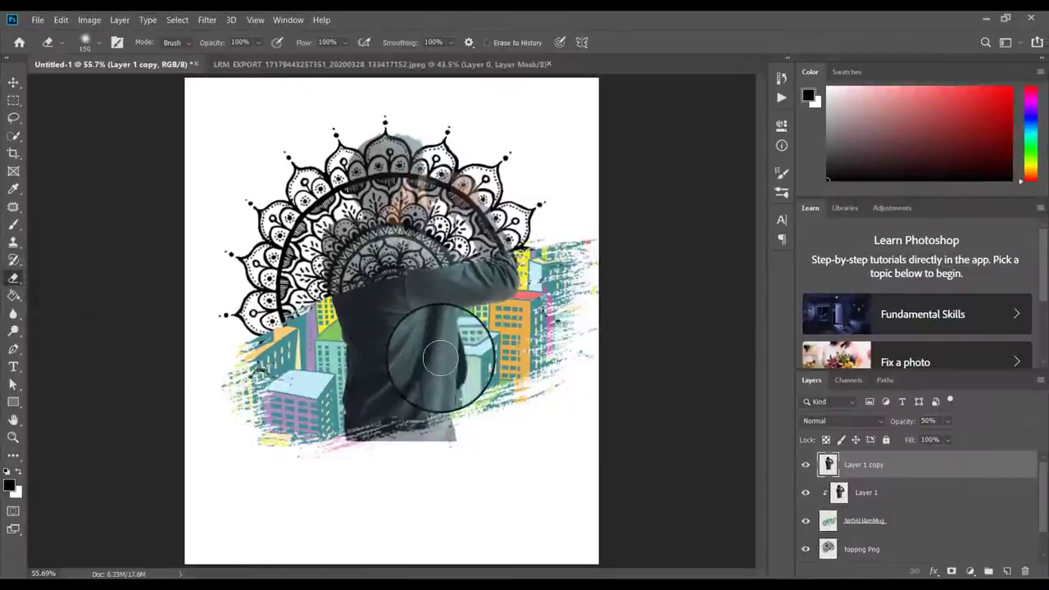
pyautogui.moveTo(440, 358)
pyautogui.mouseDown()
pyautogui.moveTo(533, 410)
pyautogui.moveTo(468, 418)
pyautogui.moveTo(421, 447)
pyautogui.moveTo(342, 452)
pyautogui.moveTo(393, 452)
pyautogui.moveTo(370, 459)
pyautogui.moveTo(334, 460)
pyautogui.moveTo(349, 443)
pyautogui.moveTo(436, 429)
pyautogui.moveTo(389, 445)
pyautogui.moveTo(368, 447)
pyautogui.moveTo(468, 410)
pyautogui.moveTo(344, 445)
pyautogui.moveTo(461, 423)
pyautogui.moveTo(304, 445)
pyautogui.moveTo(393, 426)
pyautogui.mouseUp()
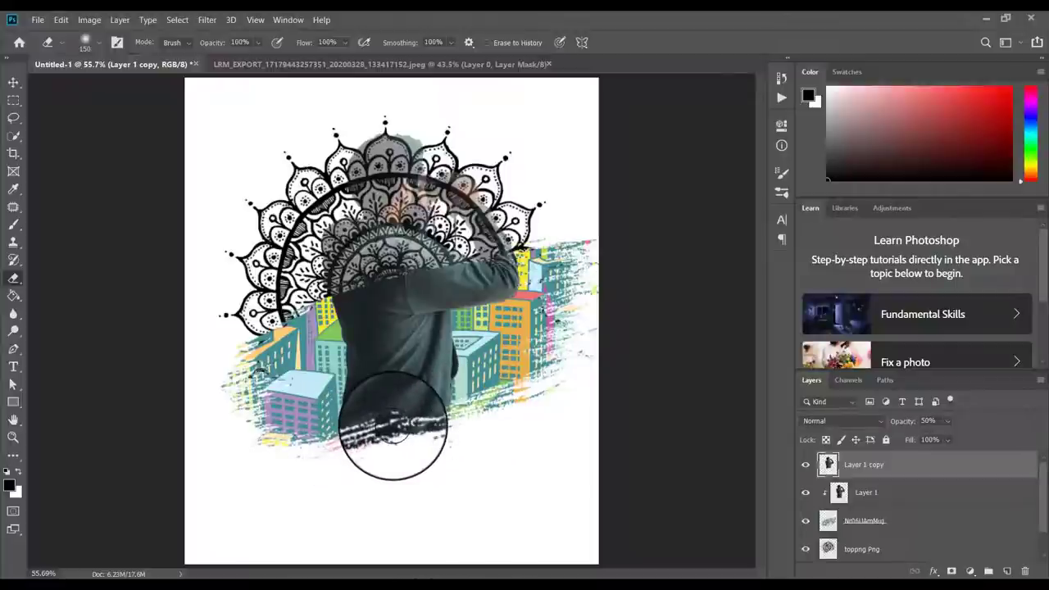
pyautogui.moveTo(392, 427)
pyautogui.mouseDown()
pyautogui.moveTo(373, 438)
pyautogui.moveTo(391, 432)
pyautogui.moveTo(319, 421)
pyautogui.moveTo(457, 428)
pyautogui.moveTo(455, 412)
pyautogui.mouseUp()
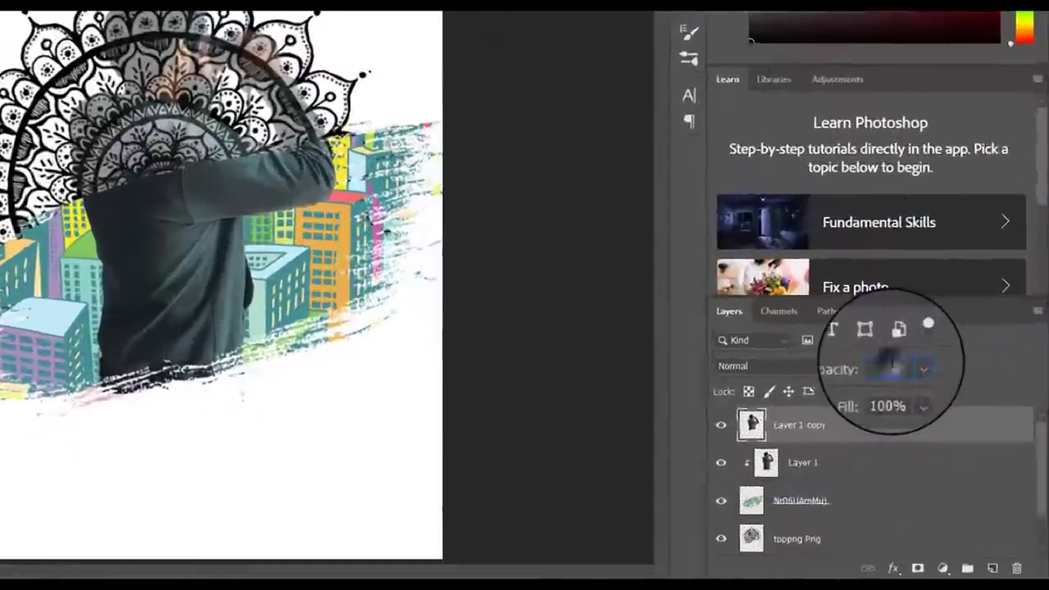
# - Set Layer 1 copy's opacity back to 100%
pyautogui.click(931, 420)
pyautogui.write('100')
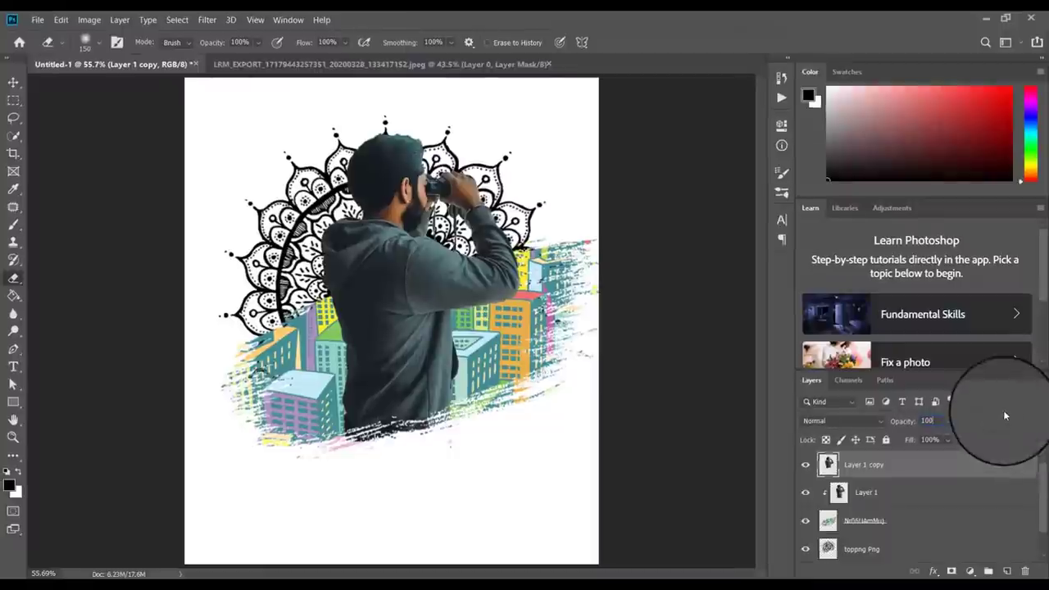
pyautogui.press('Return')
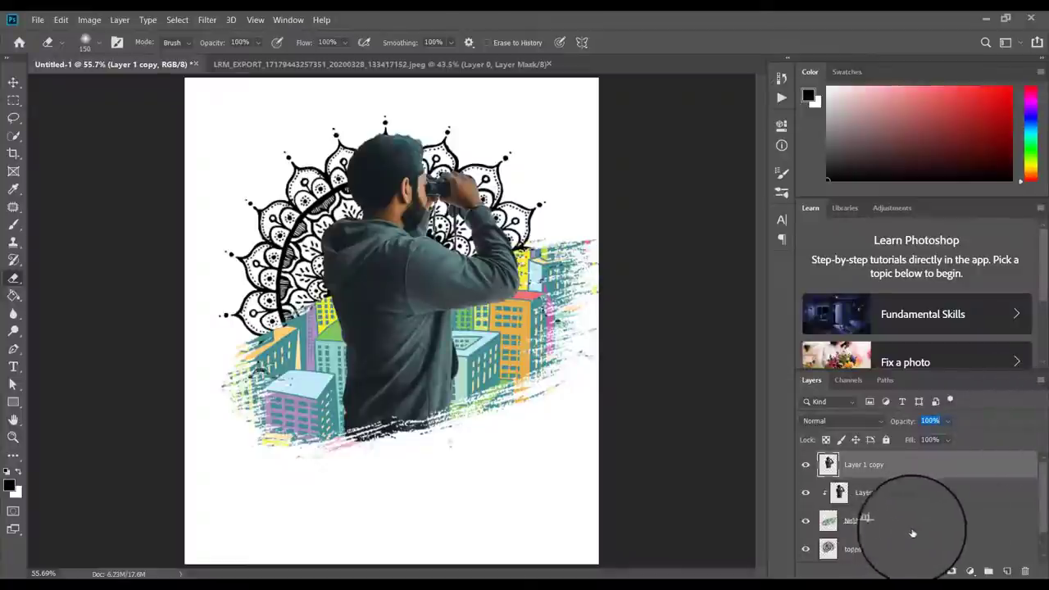
# - Select the toppng Png mandala layer and switch to the Paint Bucket Tool
pyautogui.click(927, 557)
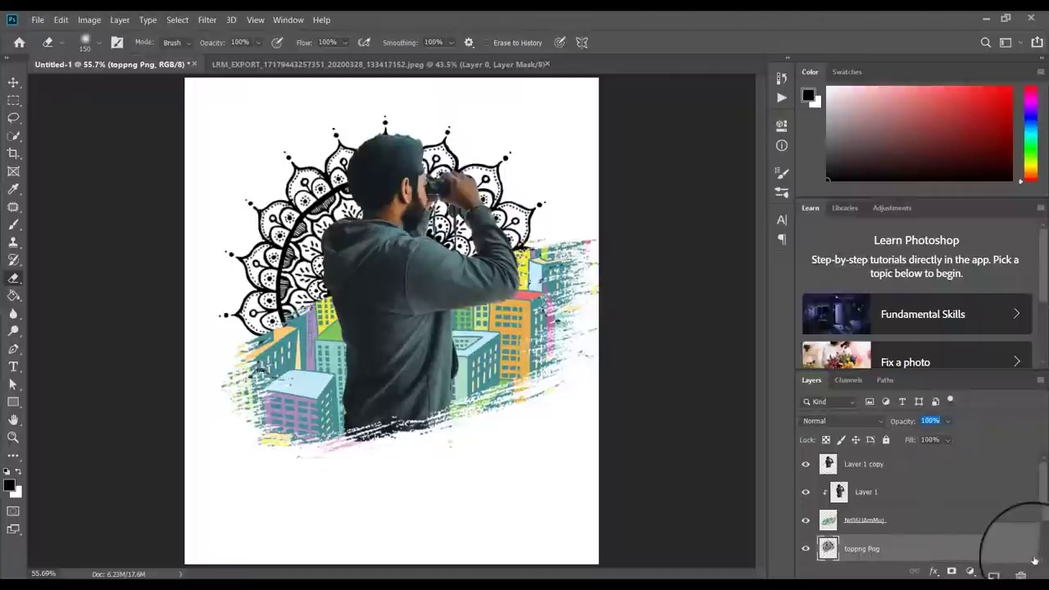
pyautogui.scroll(-1, 1046, 554)
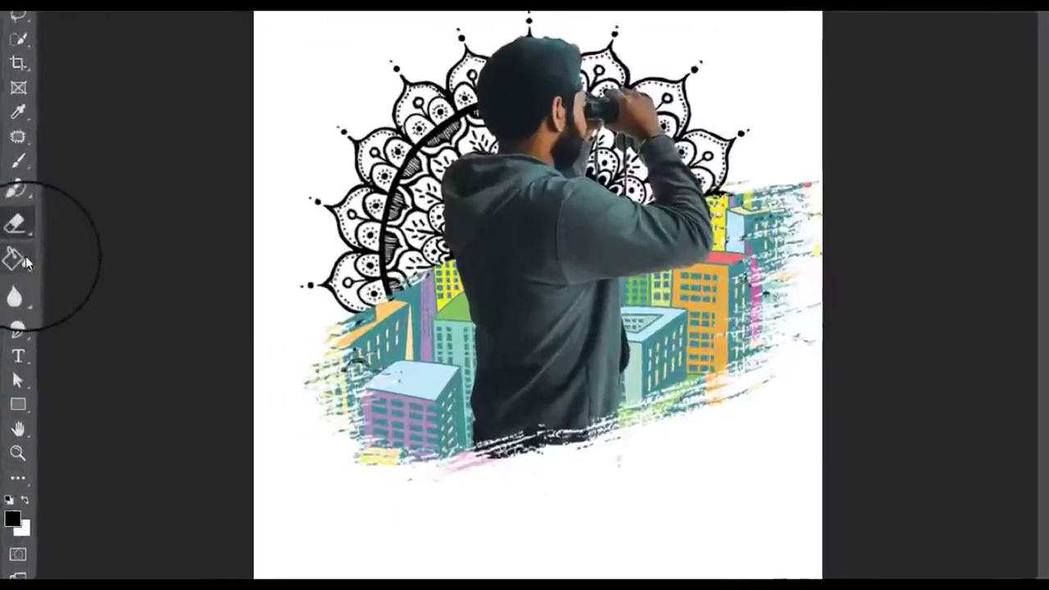
pyautogui.rightClick(13, 295)
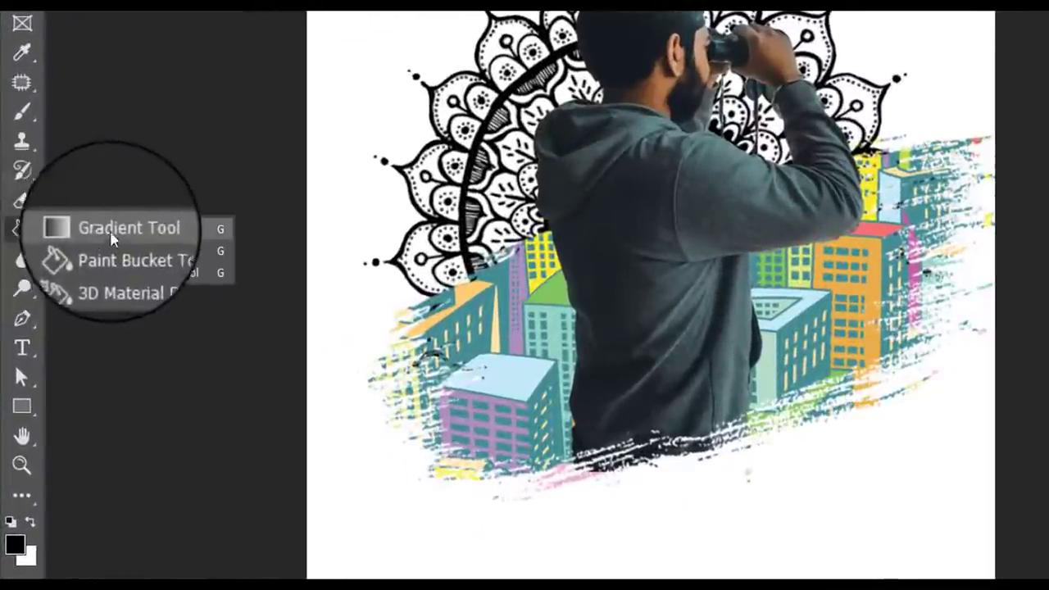
pyautogui.click(119, 250)
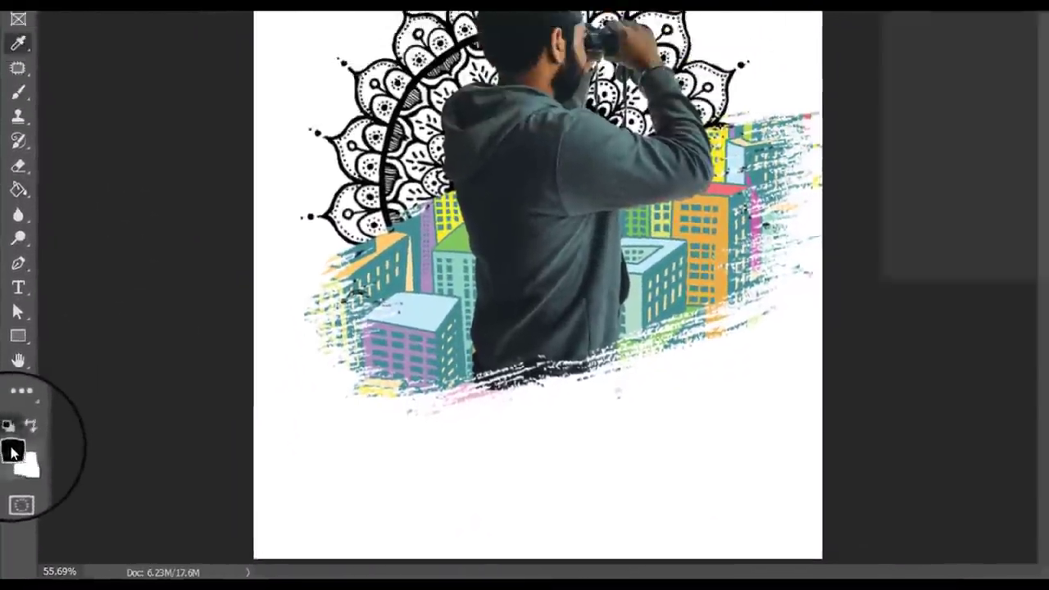
# - Set the foreground colour to orange, hex ff9000
pyautogui.click(14, 416)
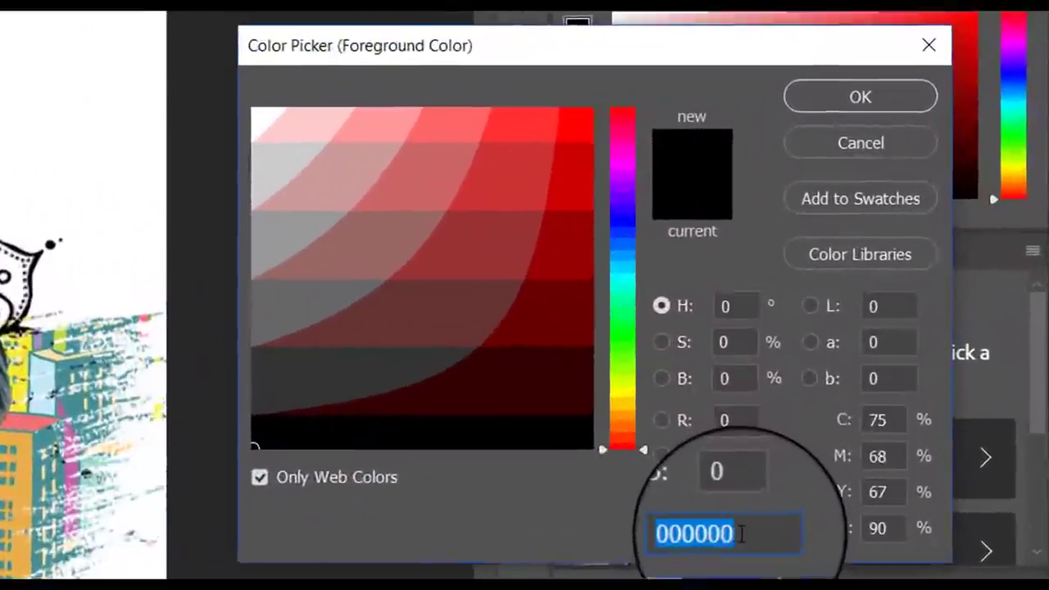
pyautogui.write('f')
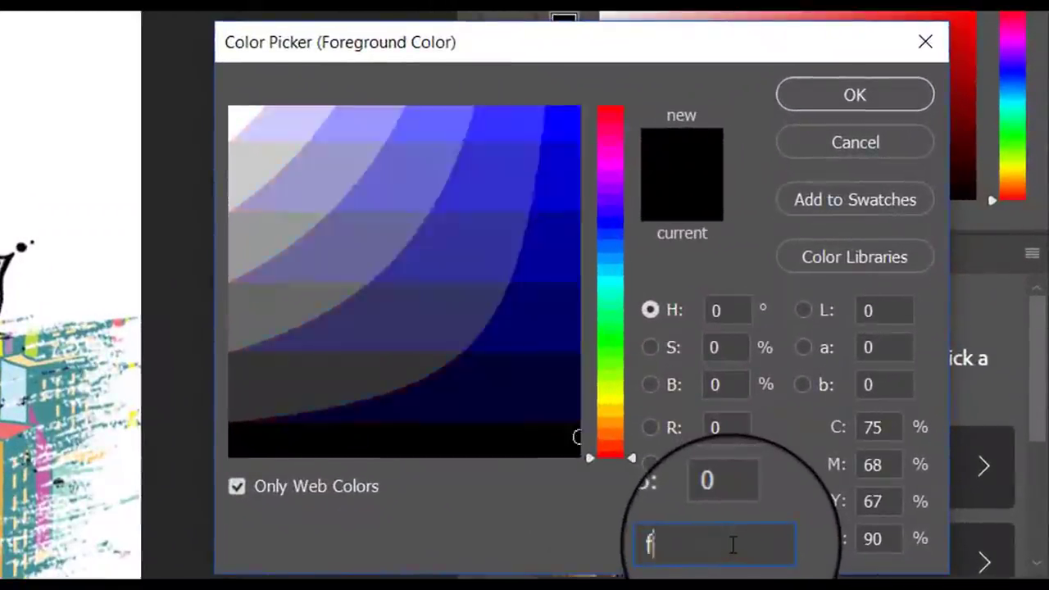
pyautogui.write('f9')
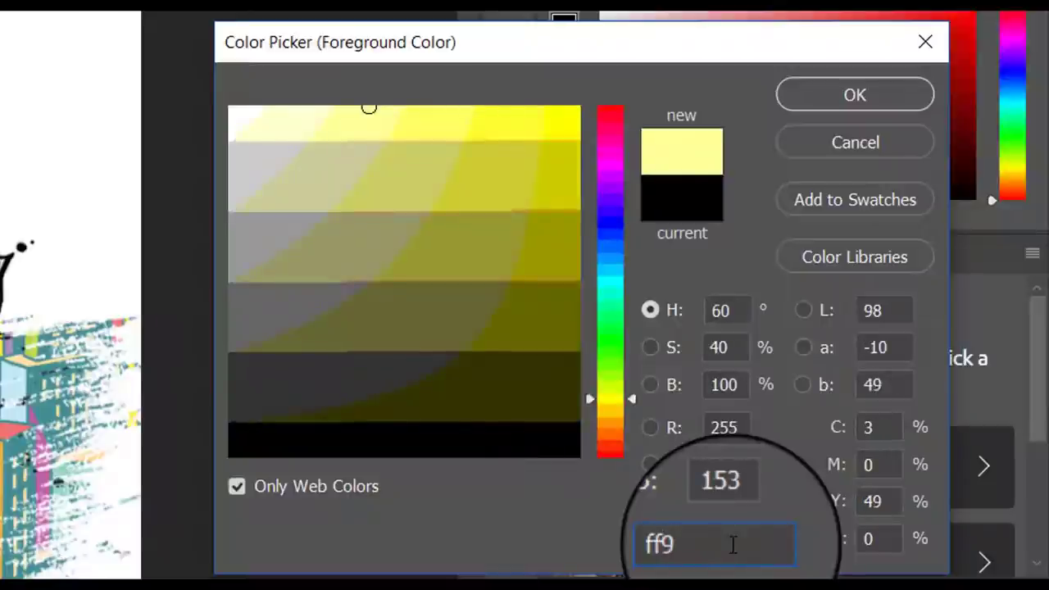
pyautogui.write('000')
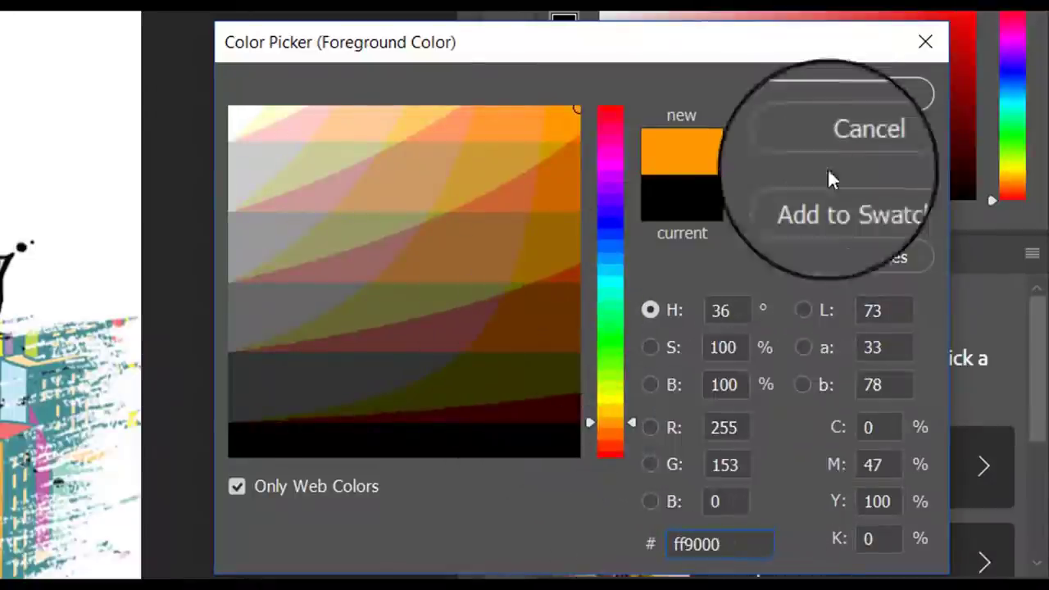
pyautogui.click(830, 103)
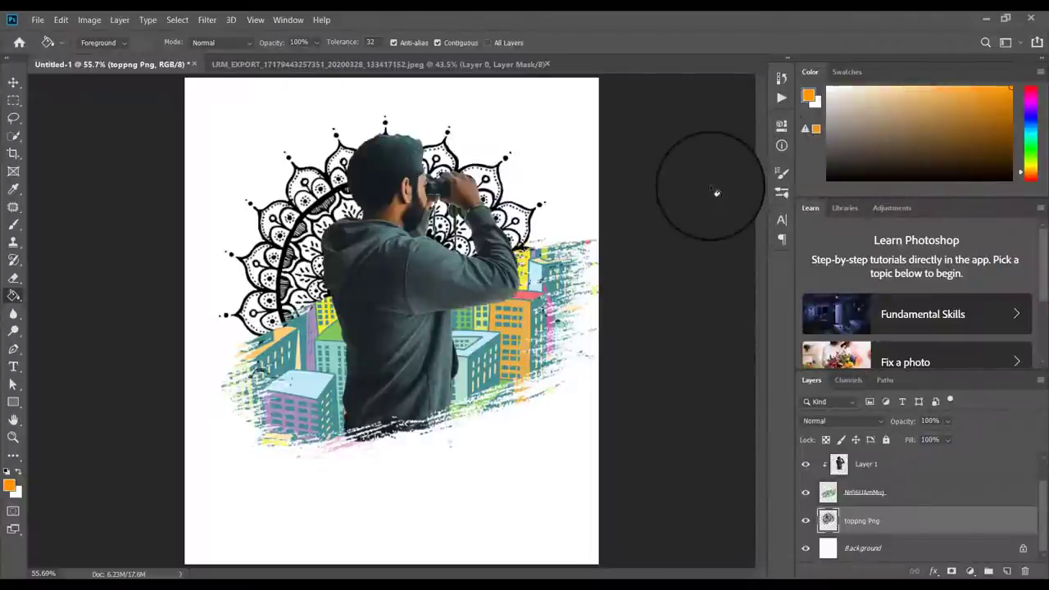
# - Fill two lower-left mandala petals with orange using the Paint Bucket
pyautogui.click(256, 312)
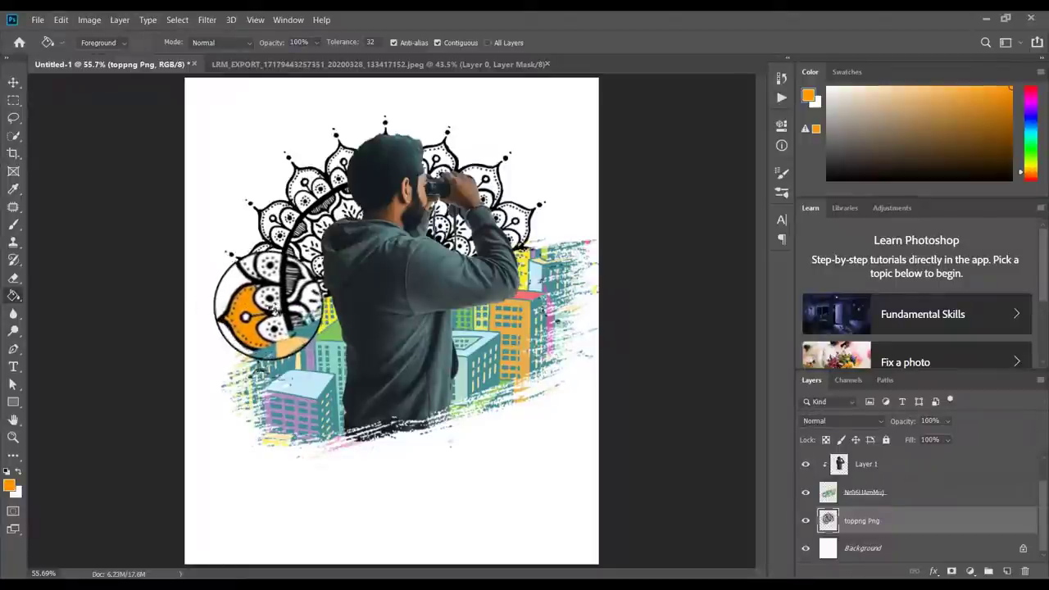
pyautogui.click(269, 306)
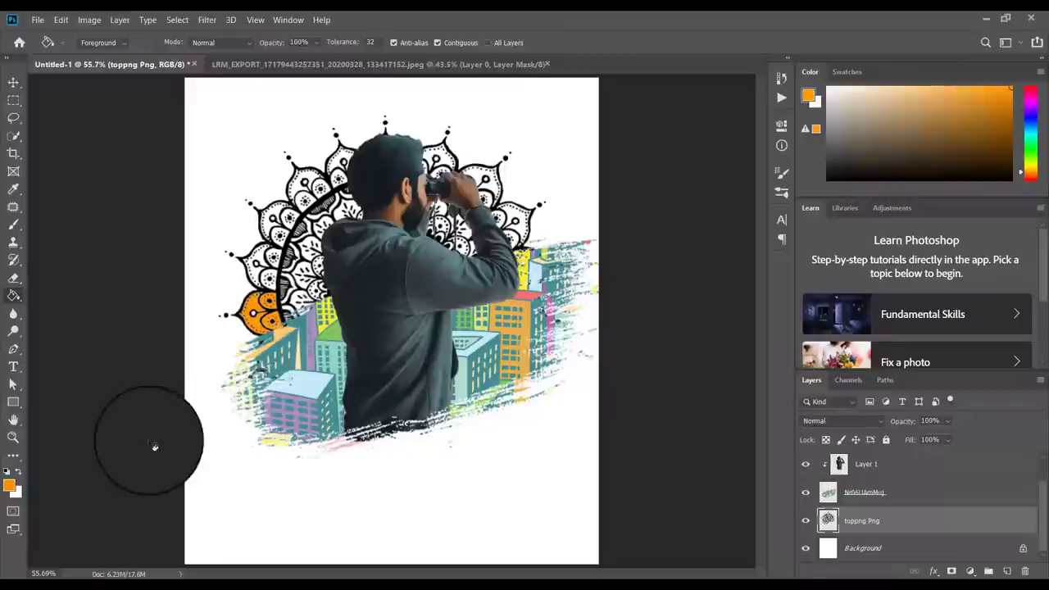
pyautogui.click(9, 487)
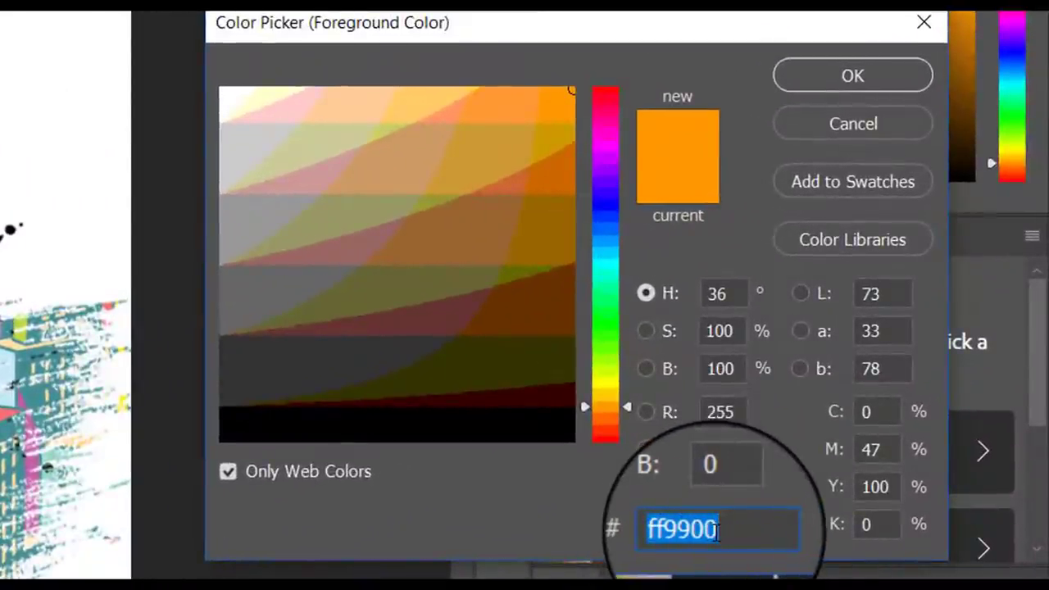
# - Set the foreground to yellow ffea00 and fill a left-side mandala petal with it
pyautogui.write('ff')
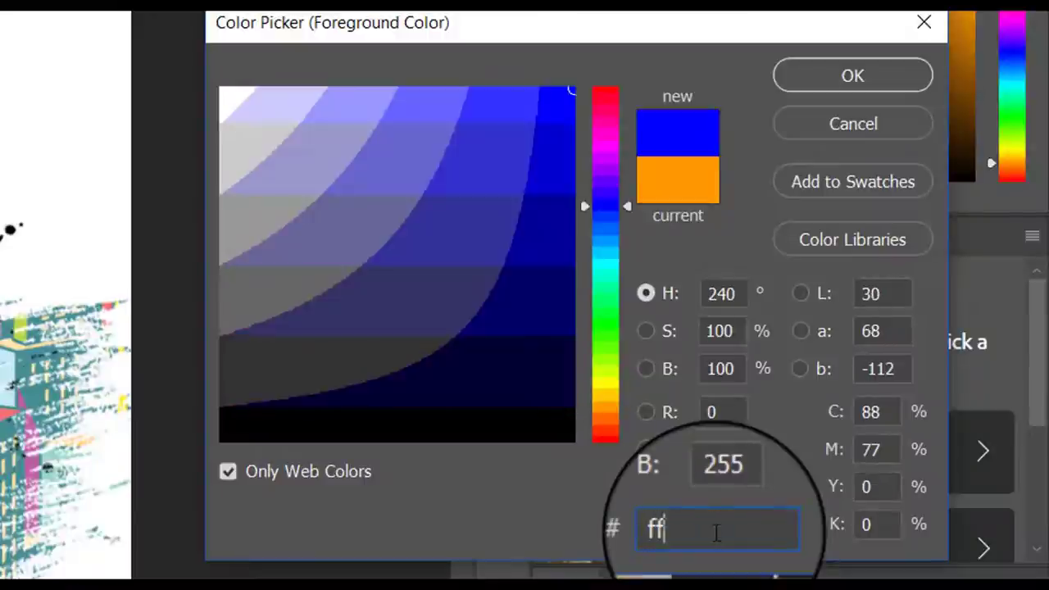
pyautogui.write('e')
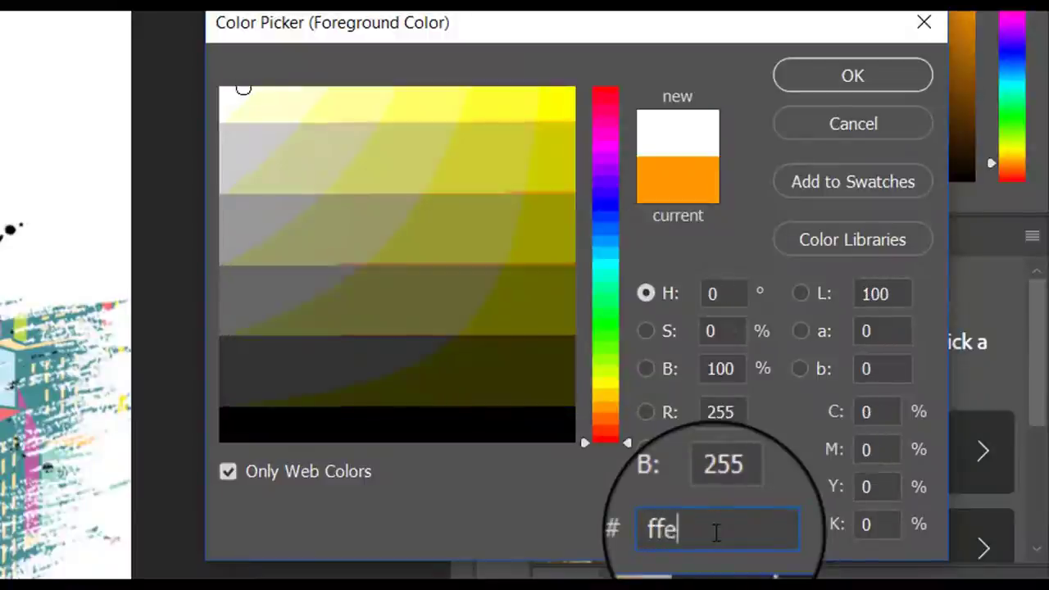
pyautogui.write('a00')
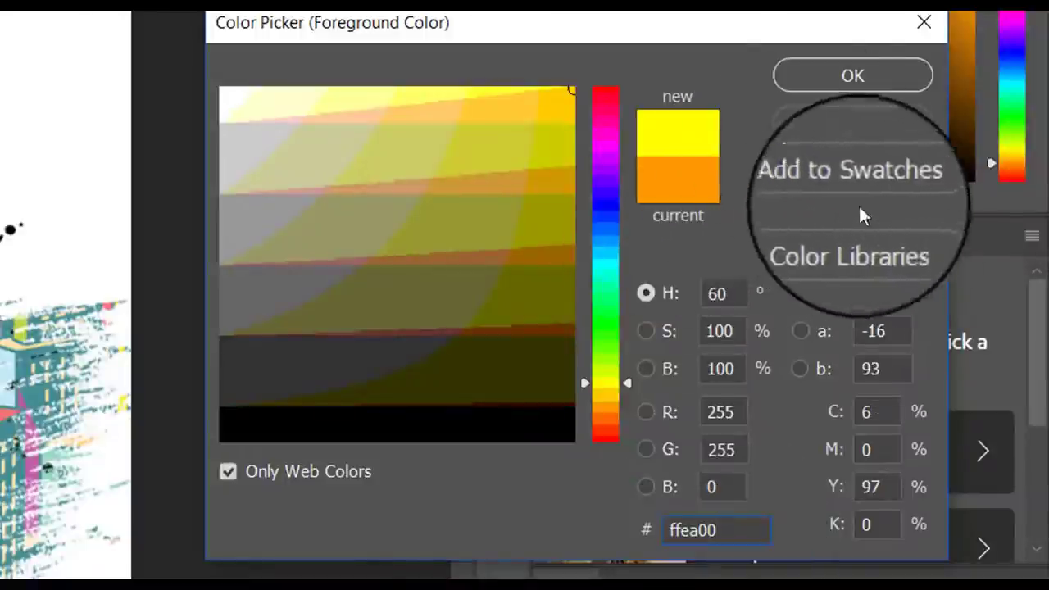
pyautogui.click(823, 76)
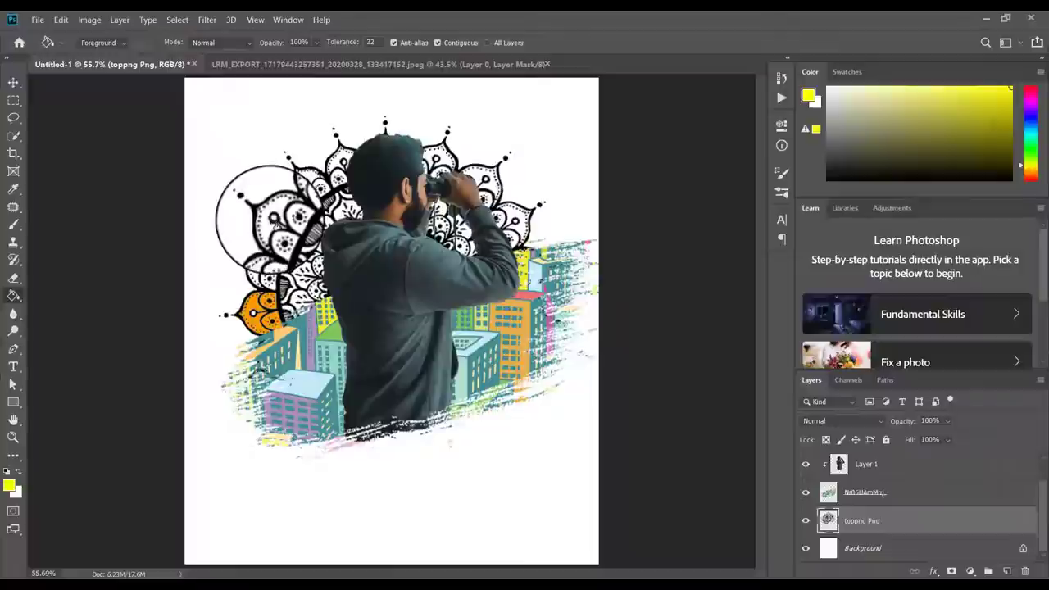
pyautogui.click(274, 224)
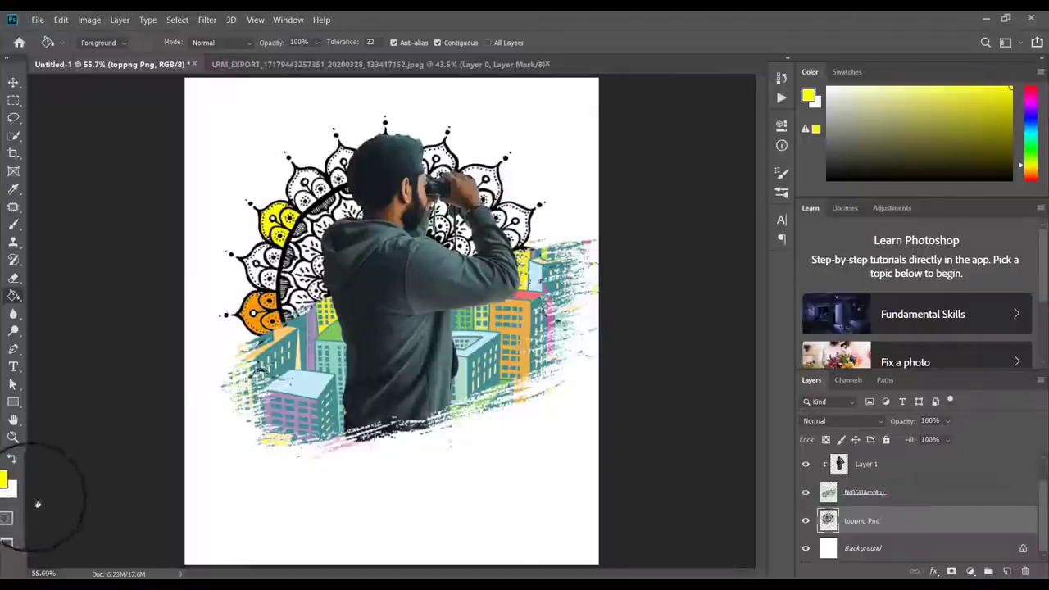
# - Fill the mandala petal beside the man's head with bright green 00ff00
pyautogui.click(9, 486)
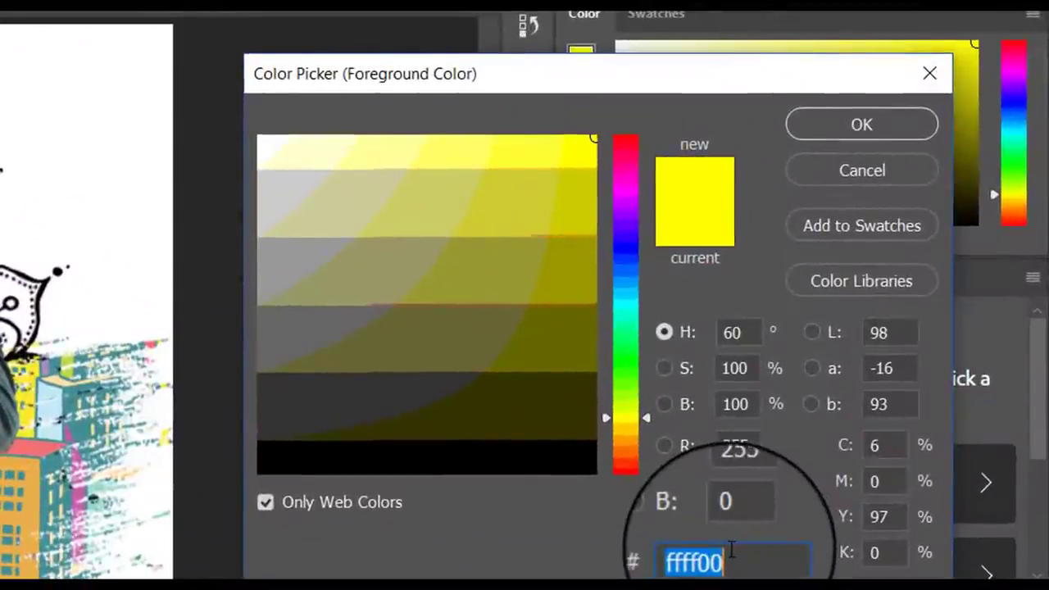
pyautogui.write('00')
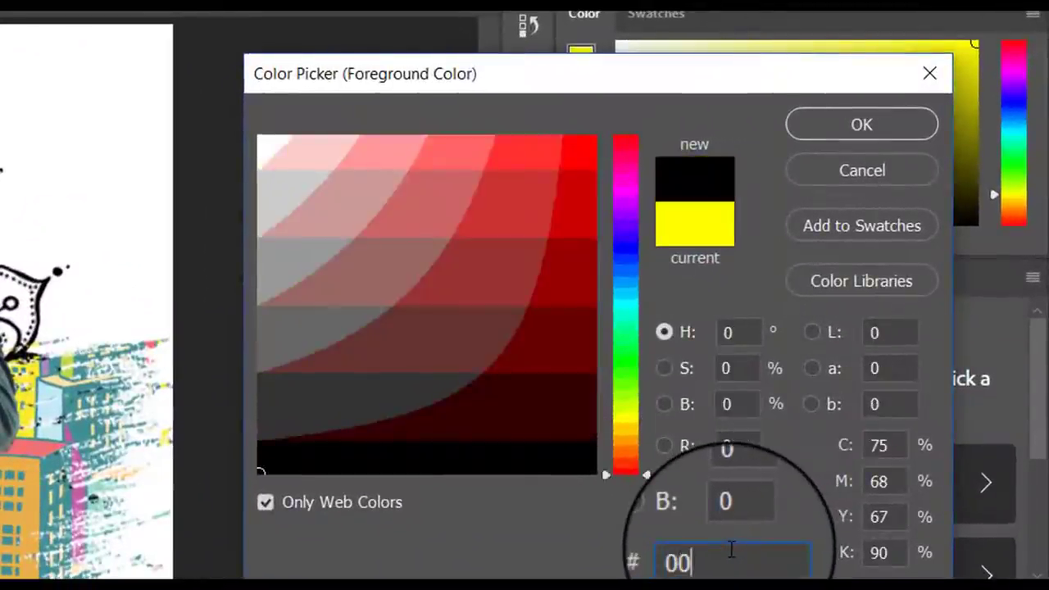
pyautogui.write('ff')
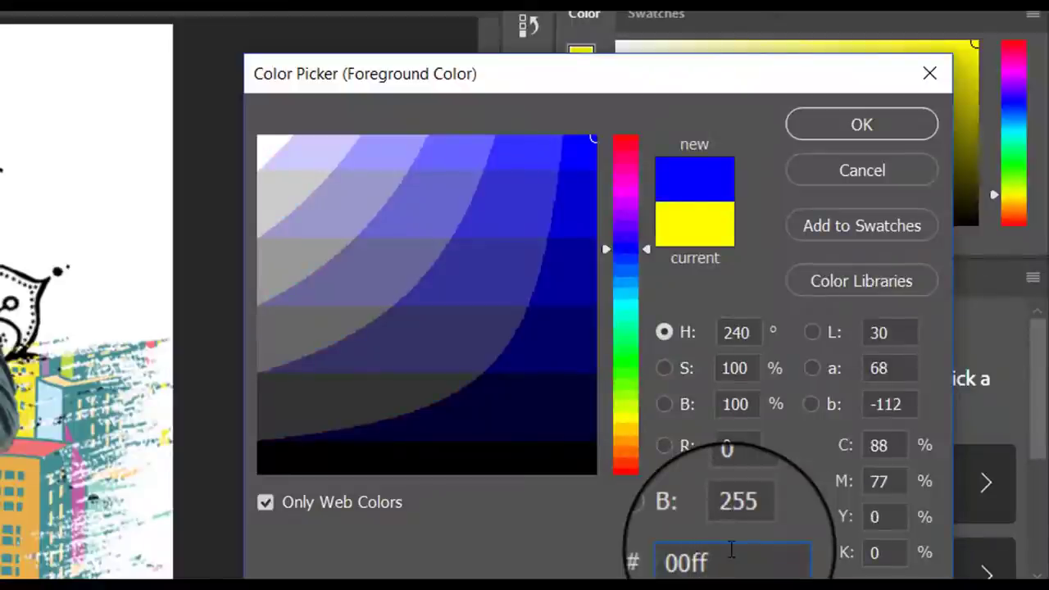
pyautogui.write('00')
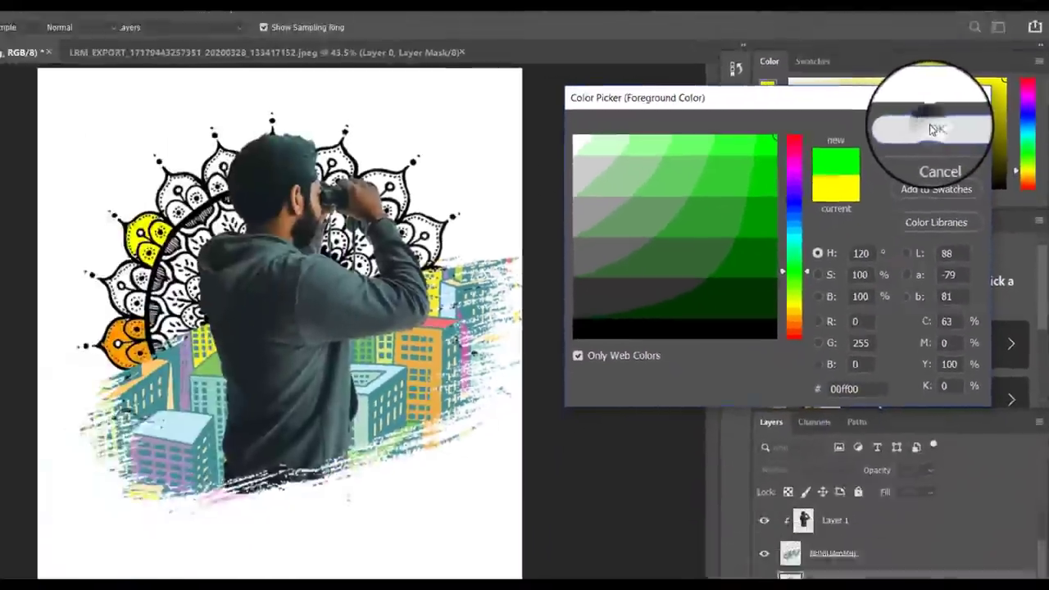
pyautogui.click(876, 139)
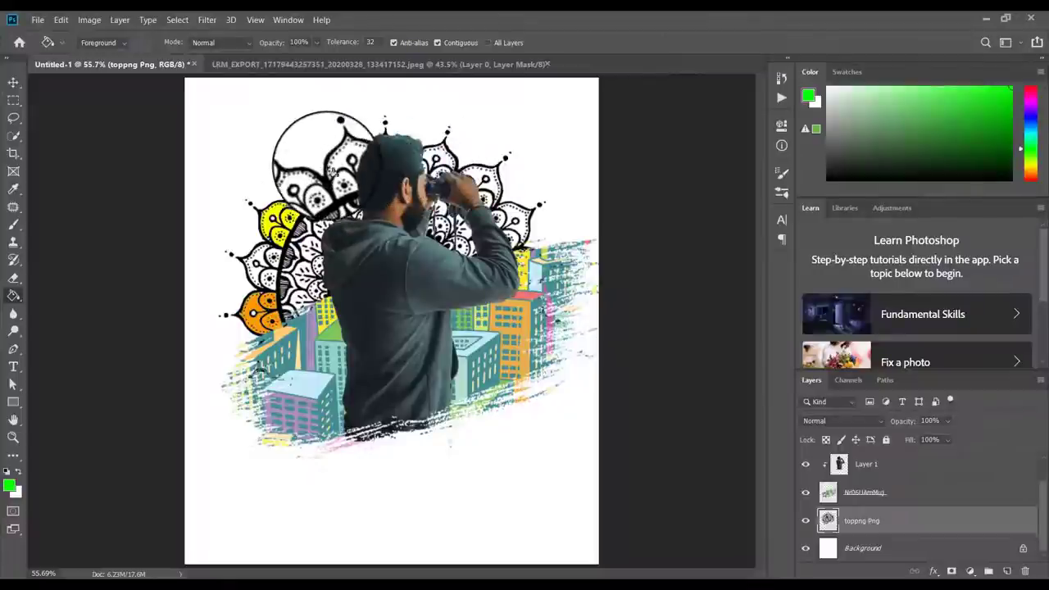
pyautogui.click(337, 168)
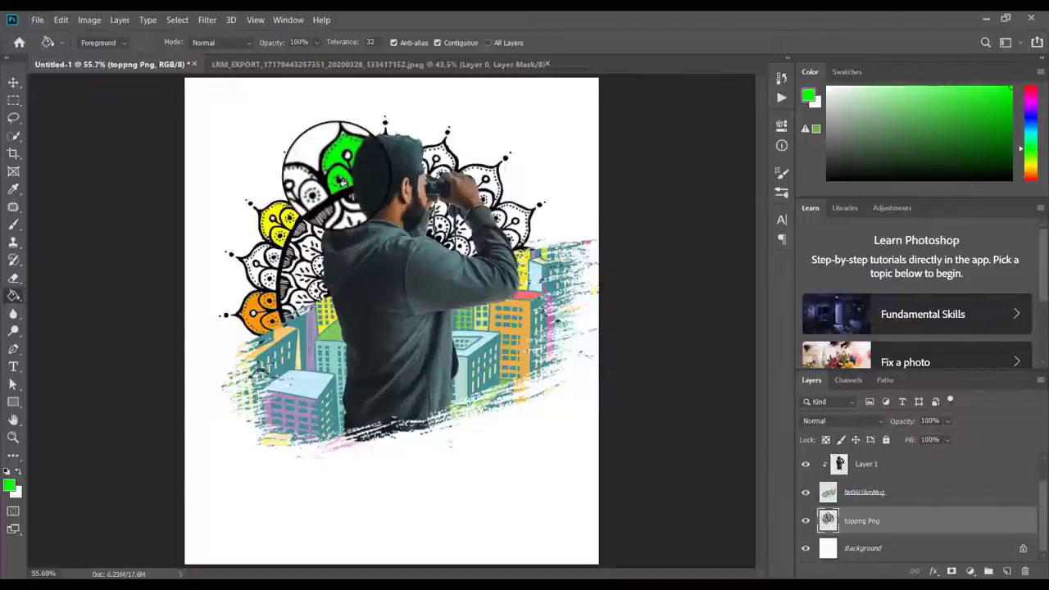
# - Fill the petal right of the binoculars and its adjoining small section with cyan 00eaff
pyautogui.click(10, 487)
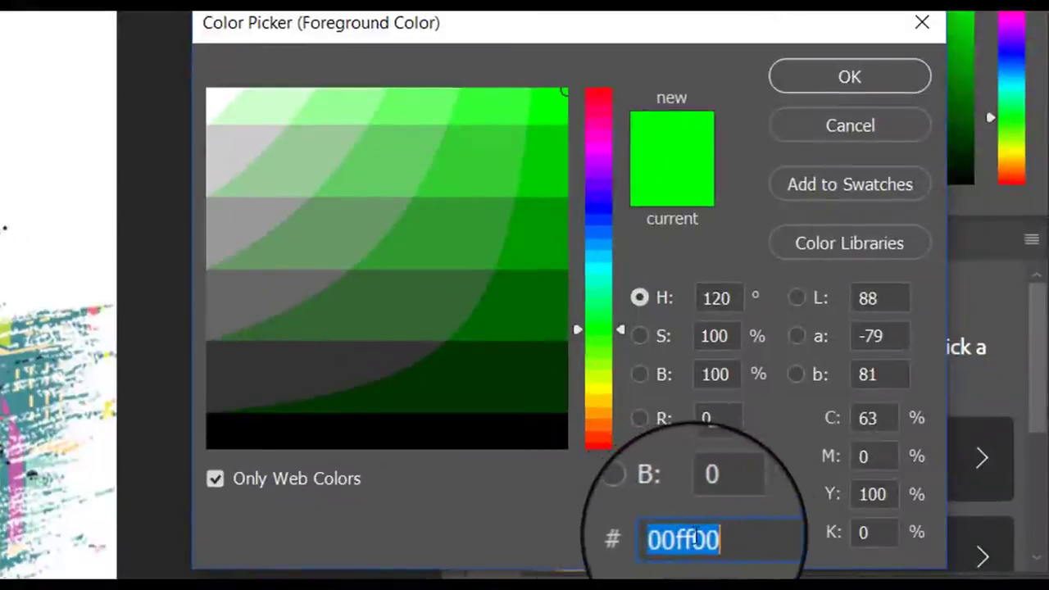
pyautogui.write('0')
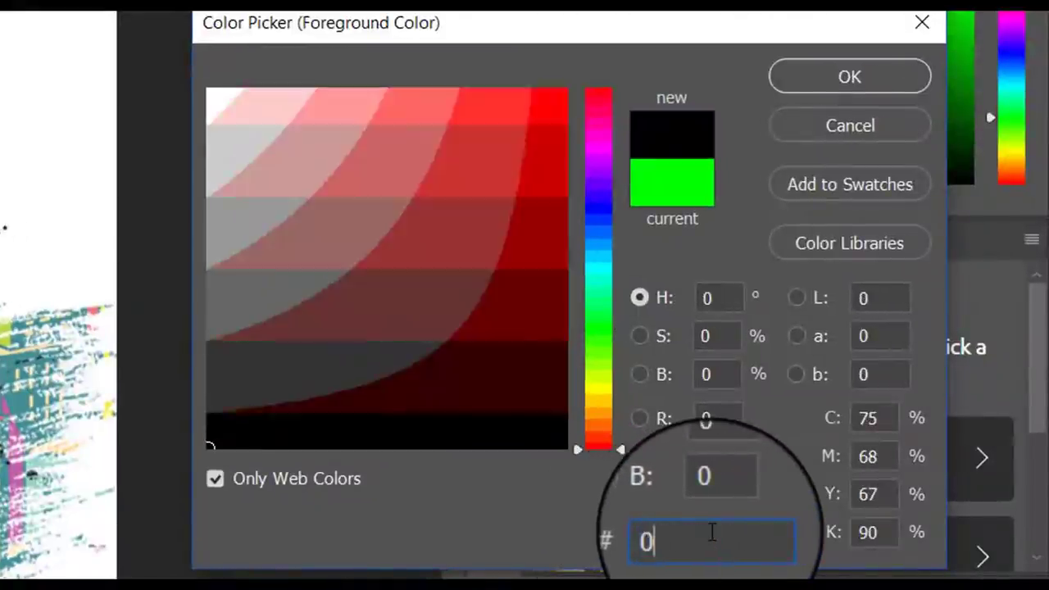
pyautogui.write('0e')
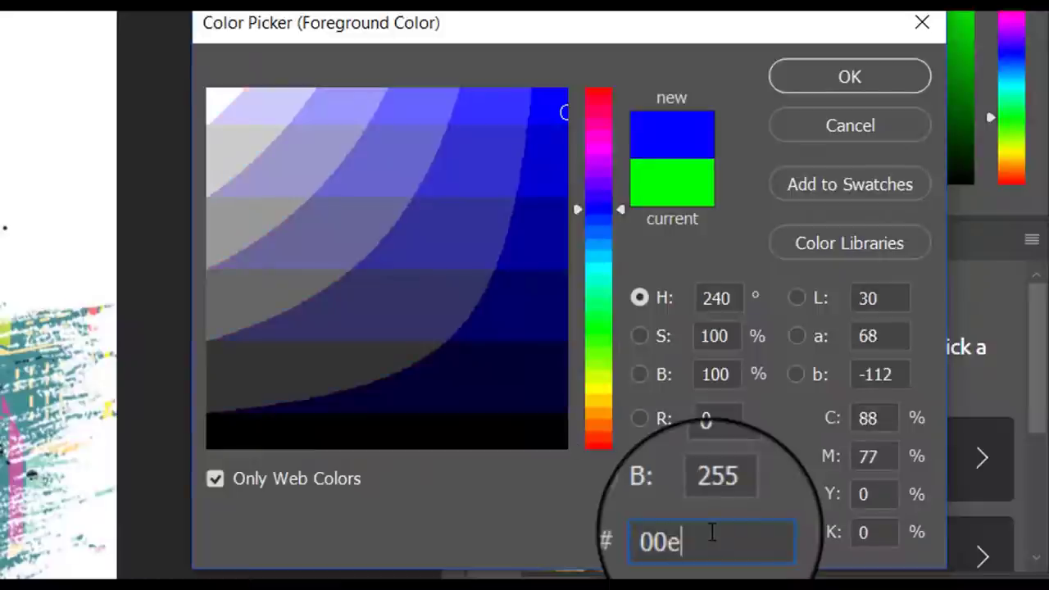
pyautogui.write('aff')
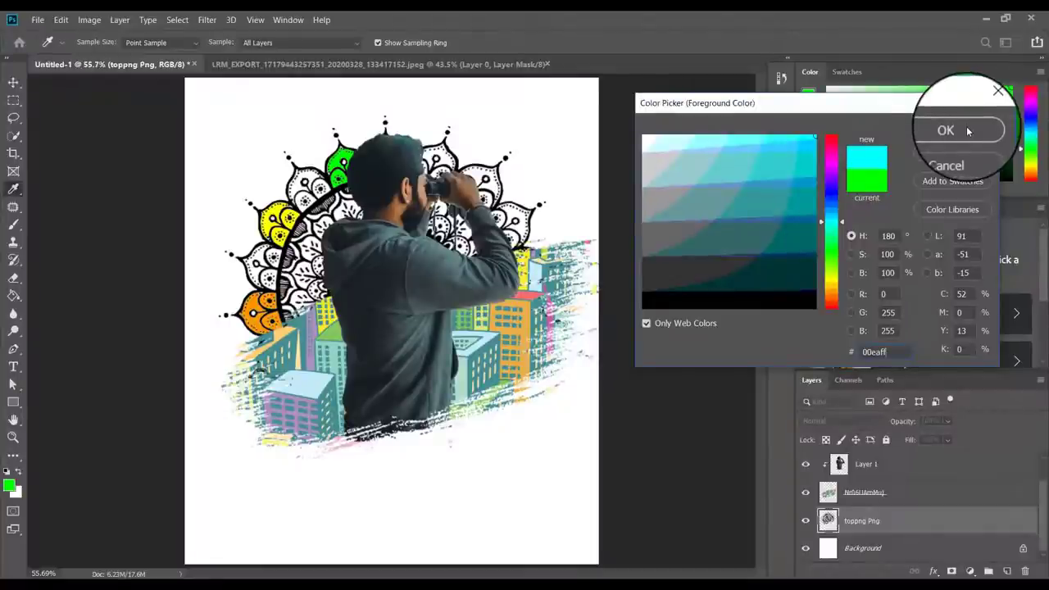
pyautogui.click(968, 131)
pyautogui.press('g')
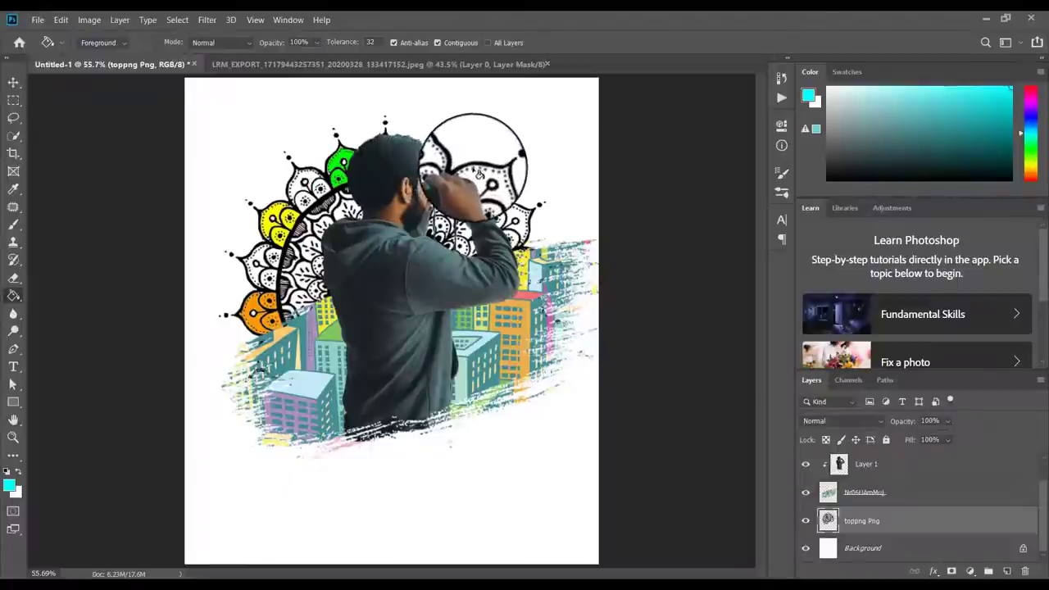
pyautogui.click(482, 181)
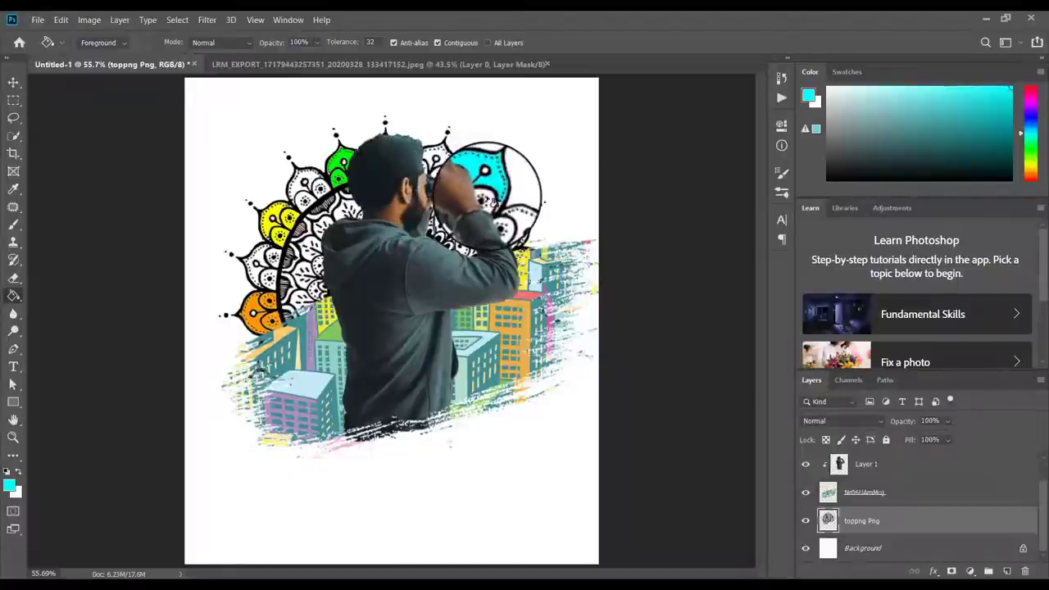
pyautogui.click(495, 200)
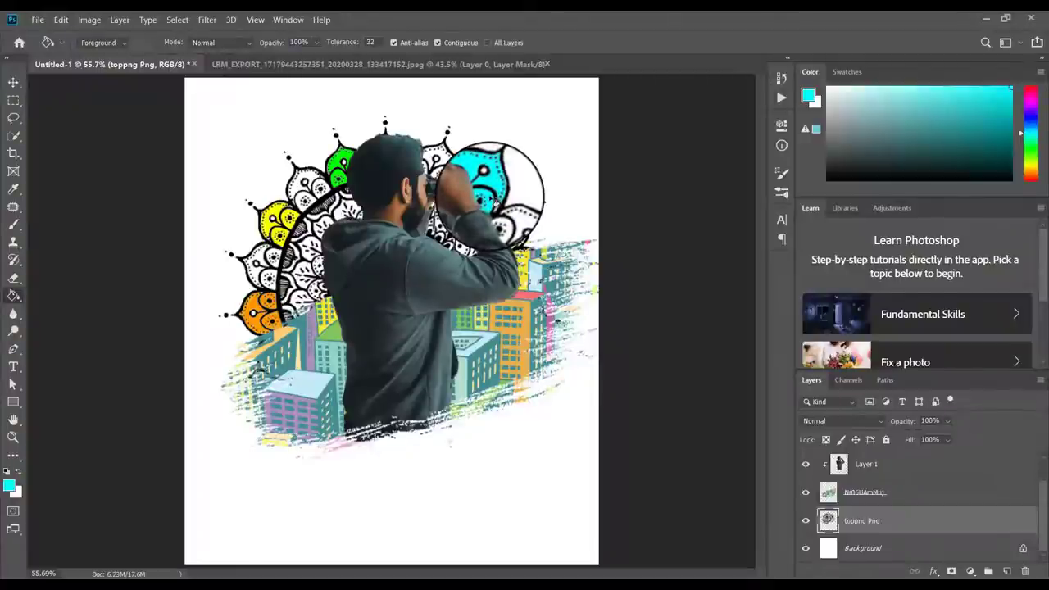
# - Set the foreground to red ff0000 and try filling a right-side mandala petal
pyautogui.click(10, 487)
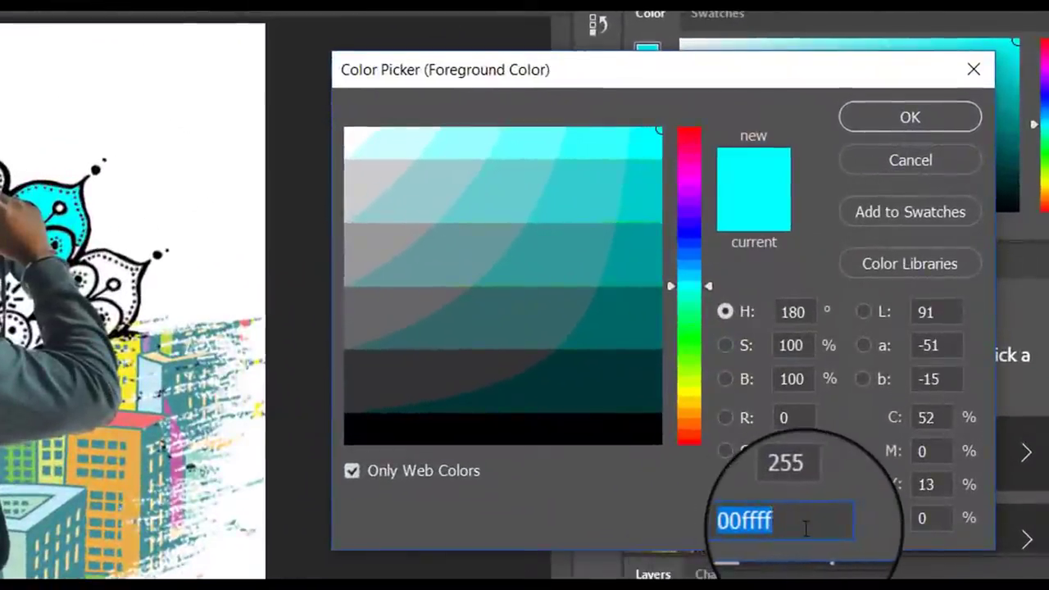
pyautogui.write('ff')
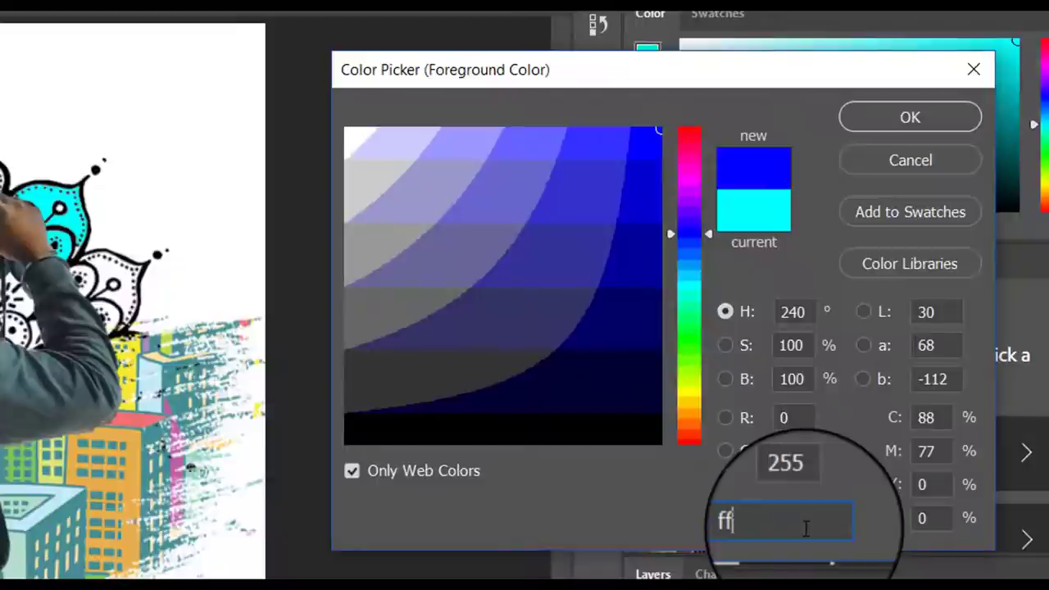
pyautogui.write('0000')
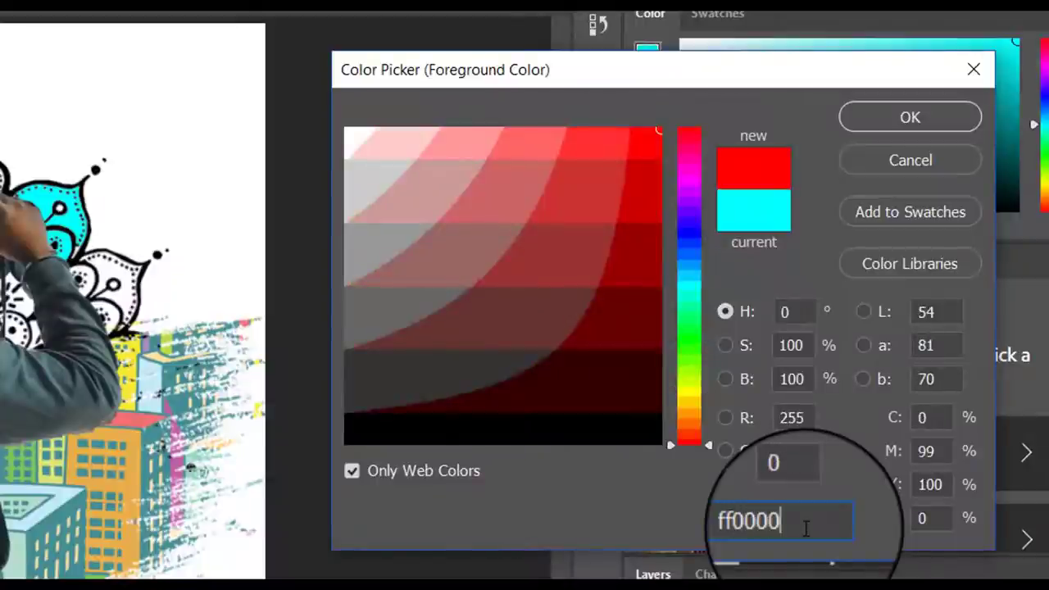
pyautogui.click(926, 123)
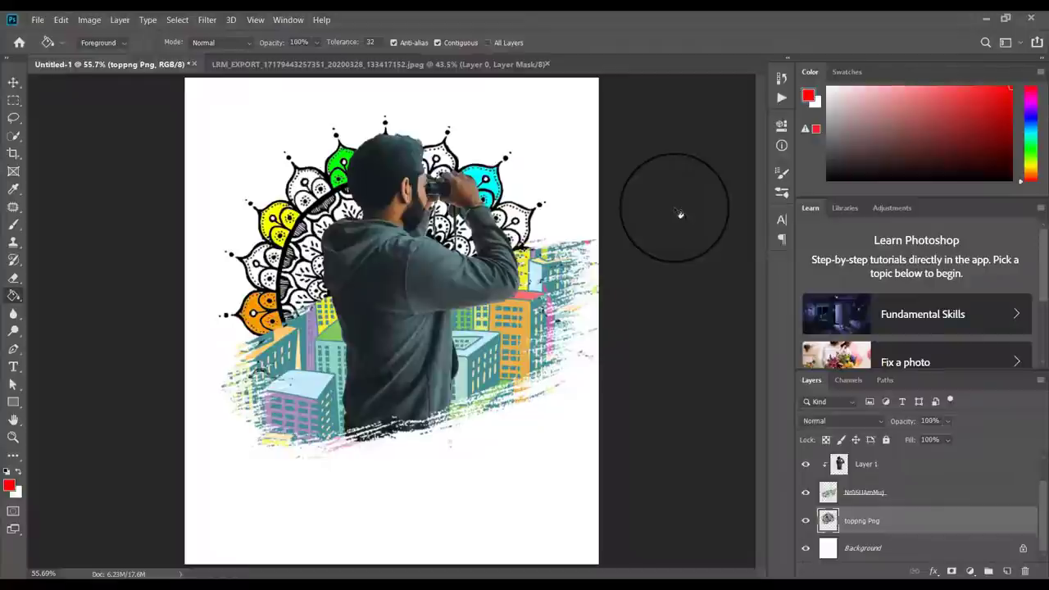
pyautogui.click(525, 257)
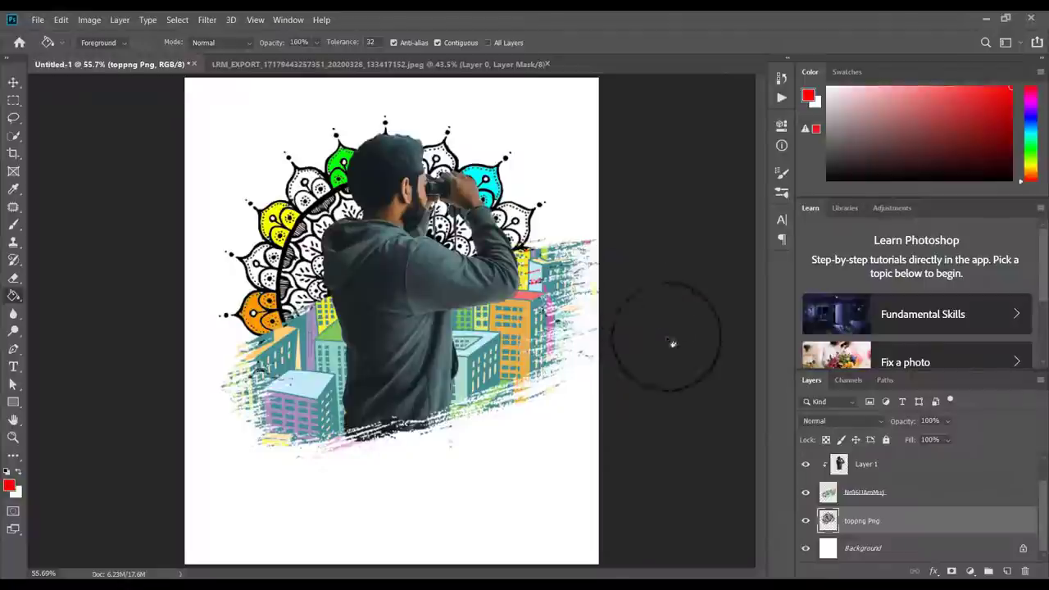
# - Hide the city buildings layer, fill the right petal red, show it again, and reset colours to black and white
pyautogui.click(807, 465)
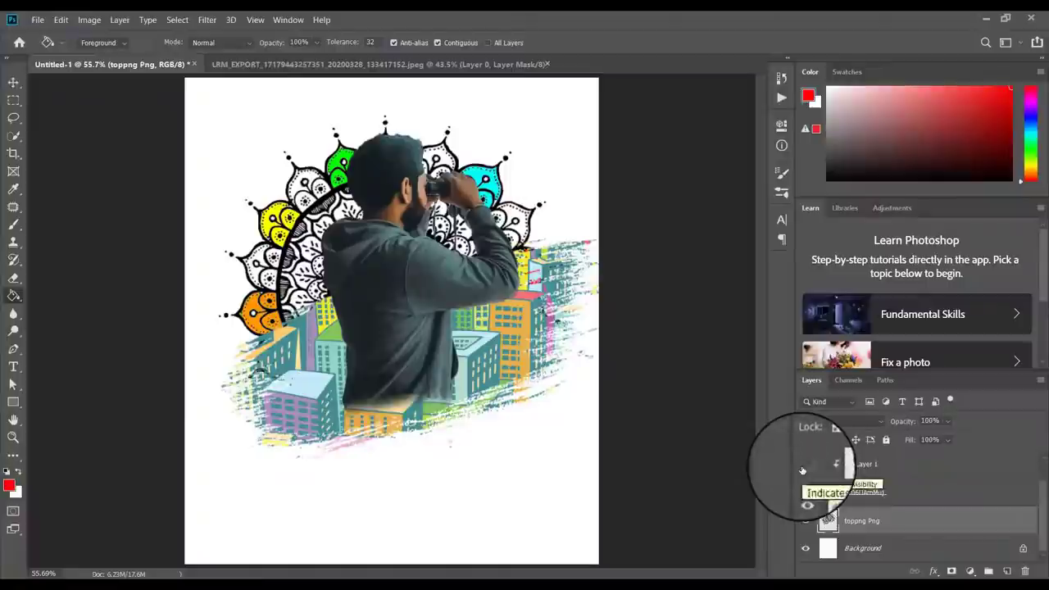
pyautogui.click(804, 466)
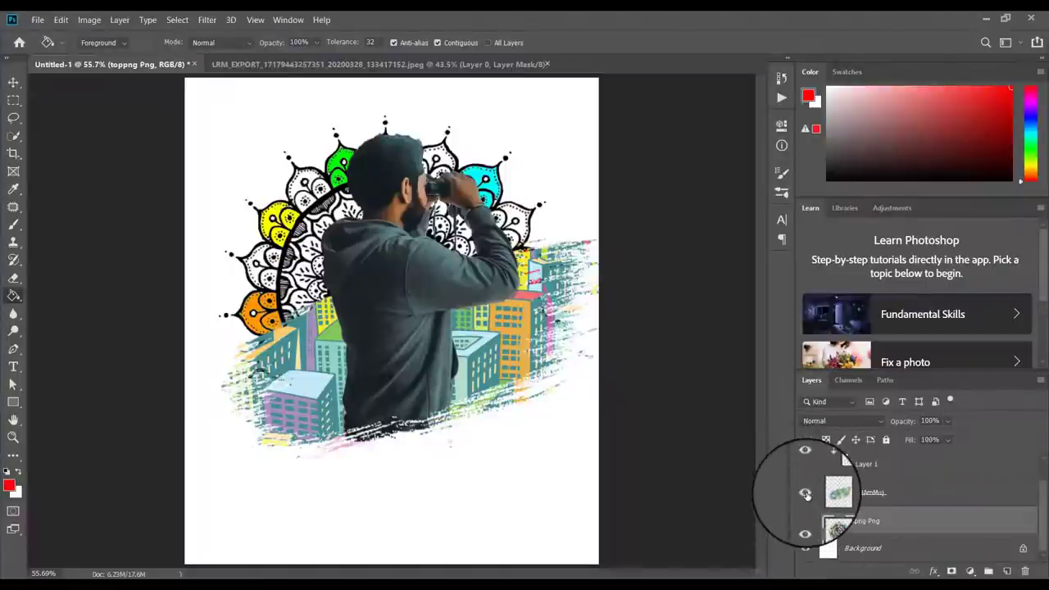
pyautogui.click(806, 493)
pyautogui.click(541, 270)
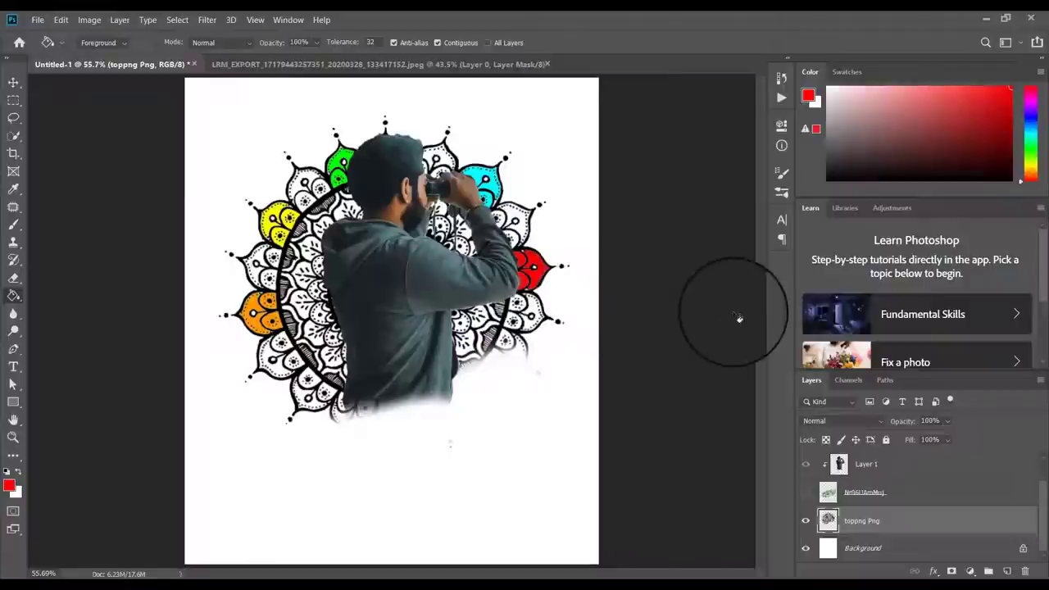
pyautogui.click(807, 493)
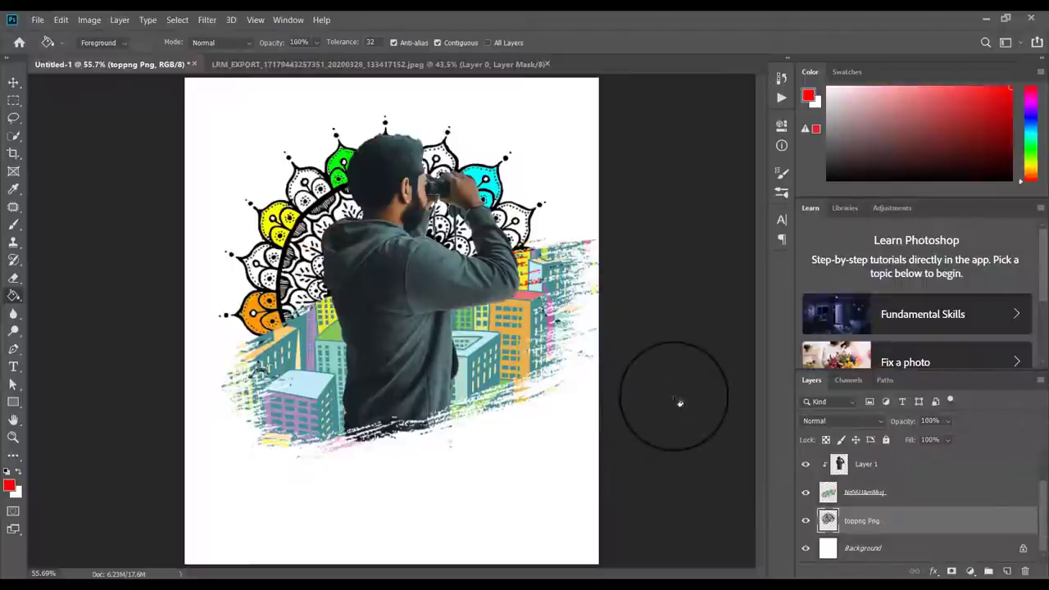
pyautogui.click(7, 473)
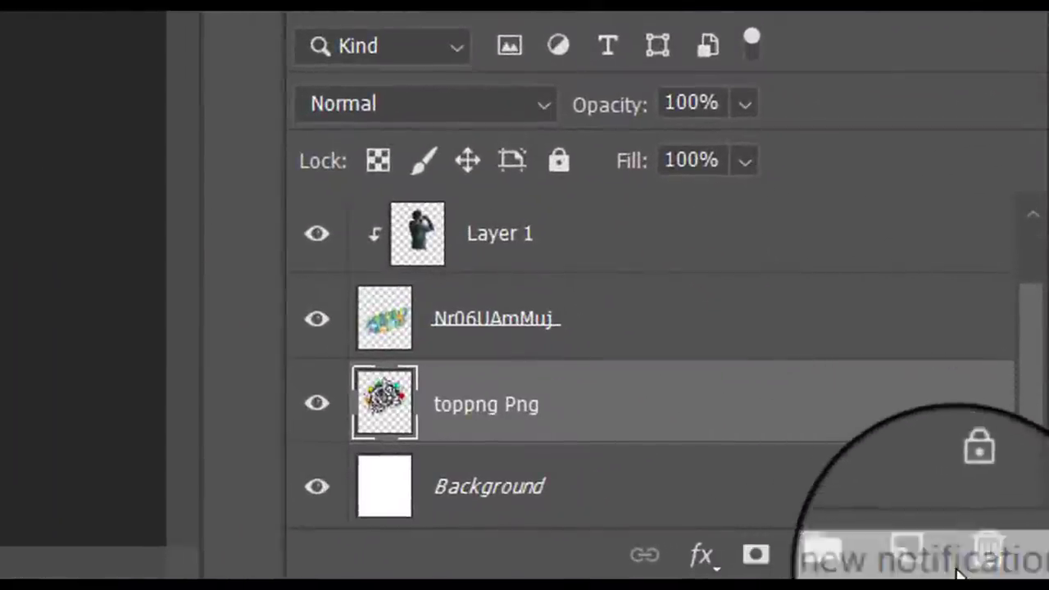
# - Add a new empty layer above the mandala and choose the Soft Round brush
pyautogui.click(926, 557)
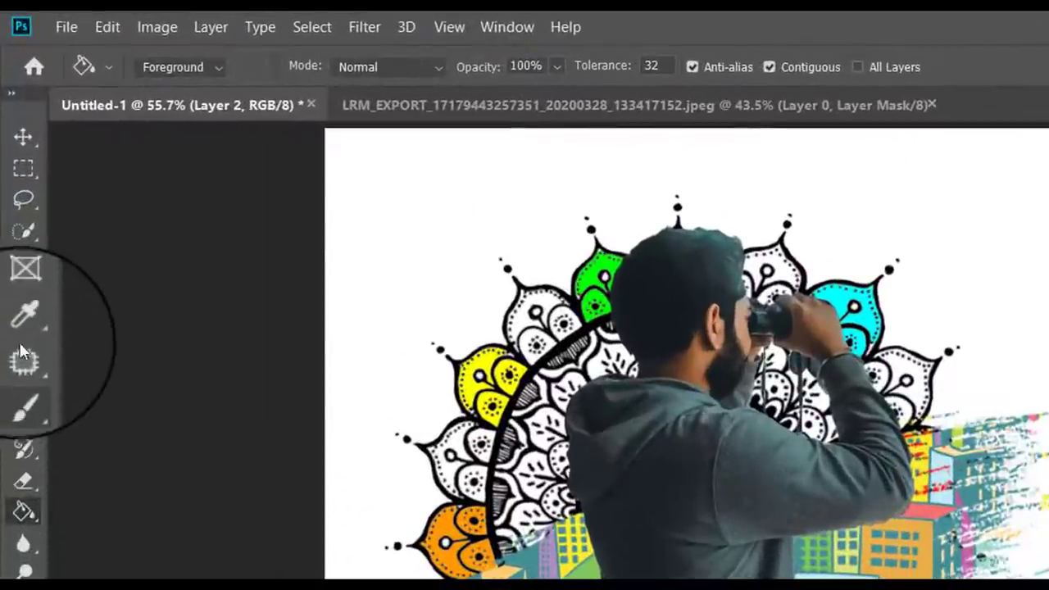
pyautogui.click(24, 400)
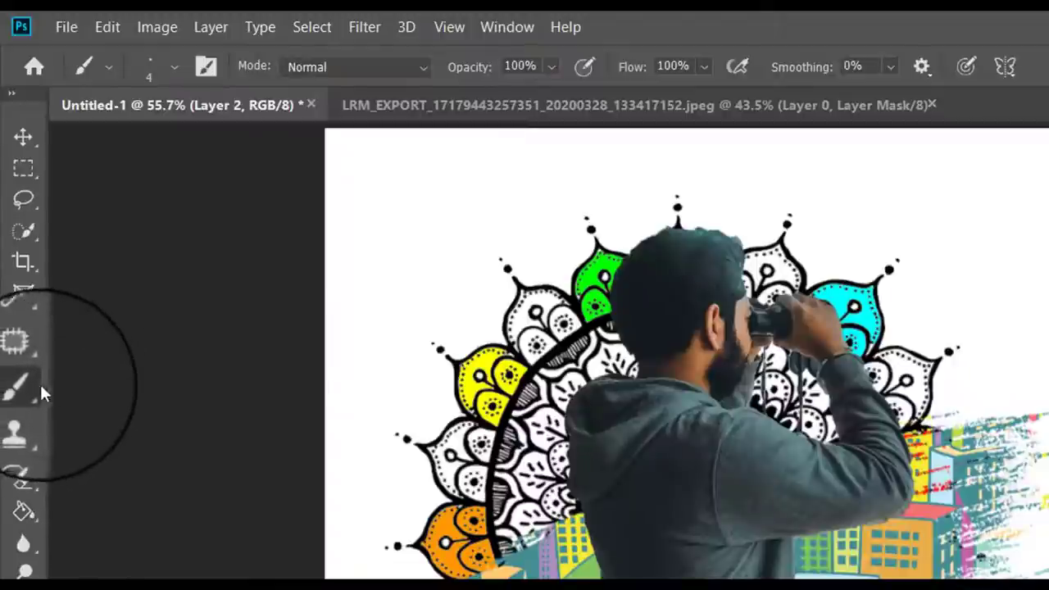
pyautogui.click(173, 65)
pyautogui.click(173, 65)
pyautogui.click(173, 67)
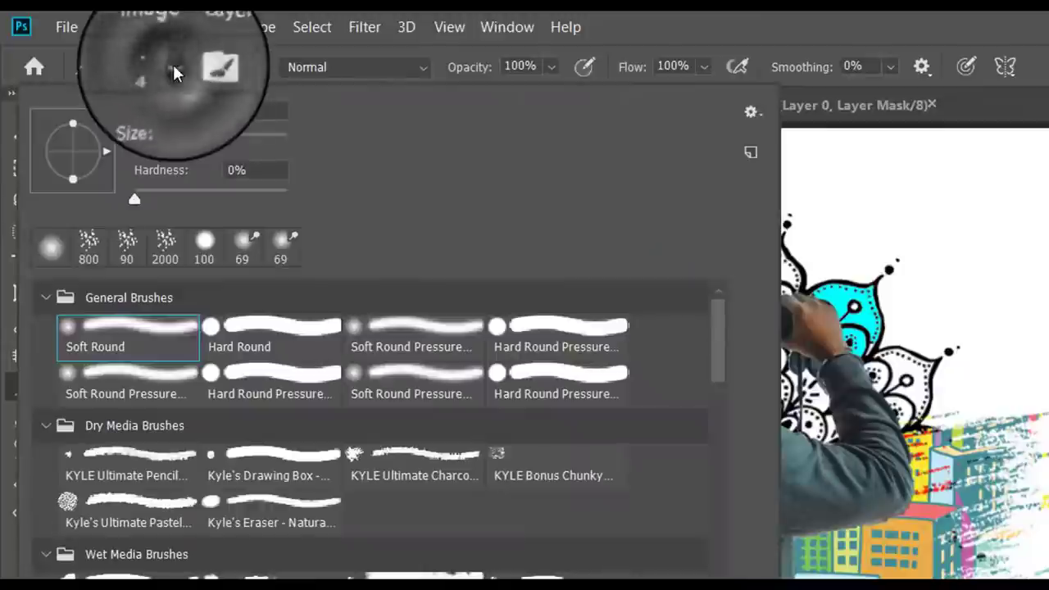
pyautogui.click(107, 339)
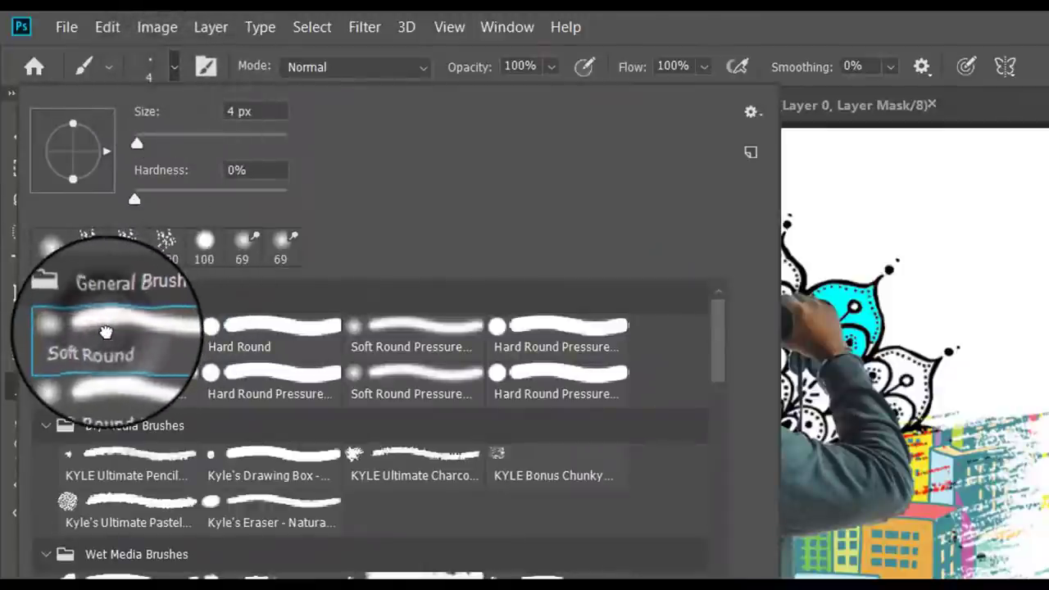
pyautogui.press('Return')
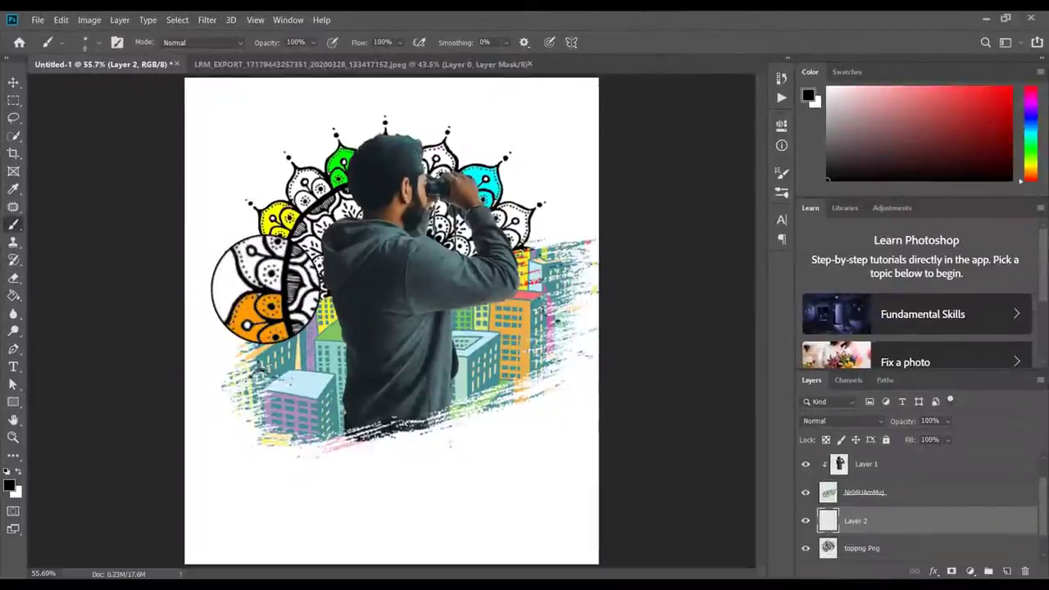
# - Enlarge the brush to 35 px, undo a trial stroke, and bring up the foreground colour picker
pyautogui.press(']')
pyautogui.press(']')
pyautogui.press(']')
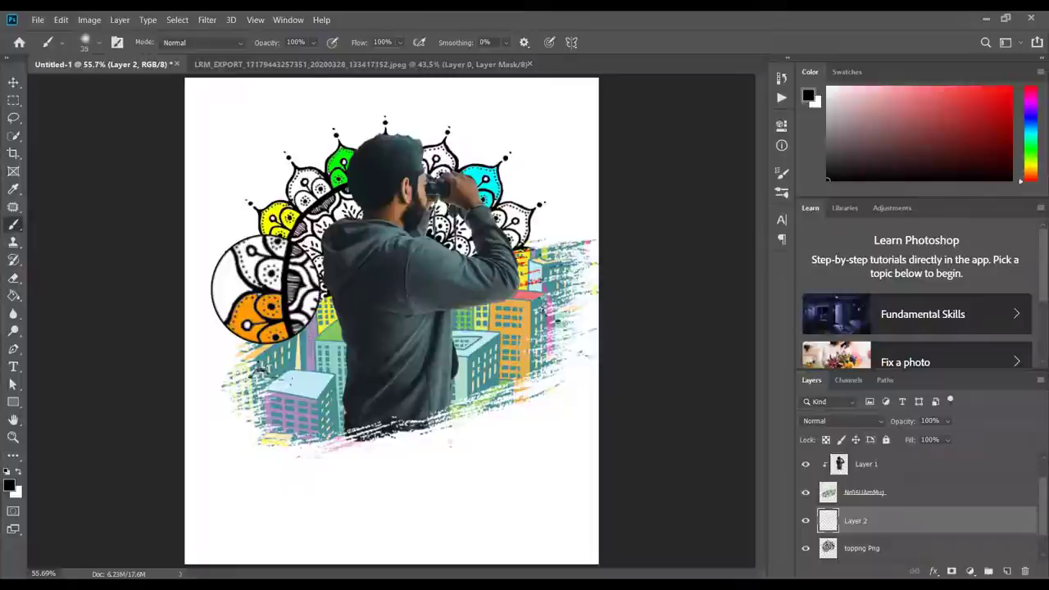
pyautogui.moveTo(264, 287); pyautogui.dragTo(202, 286)
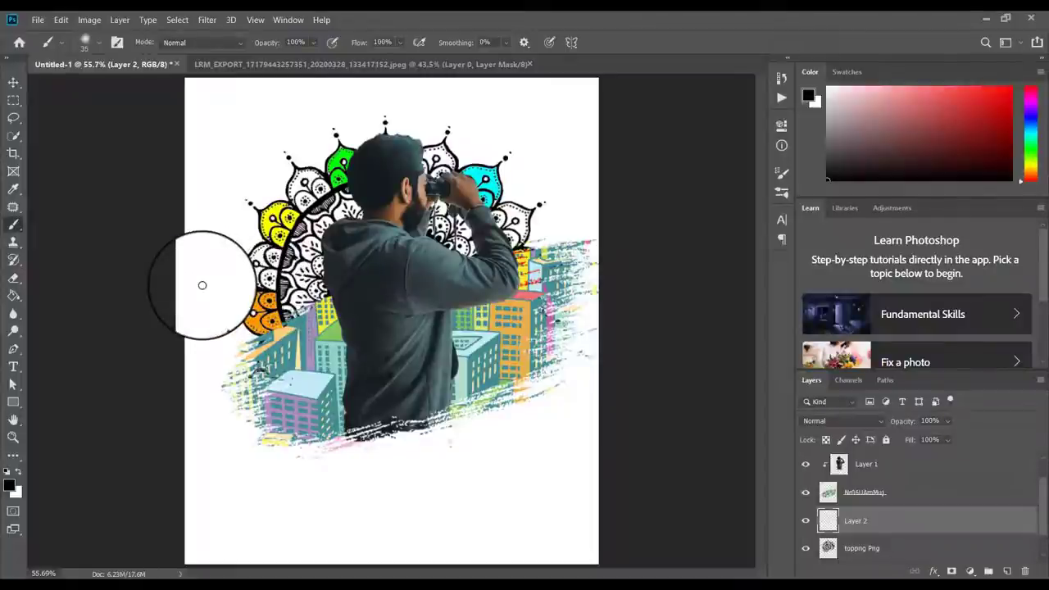
pyautogui.hotkey('ctrl', 'z')
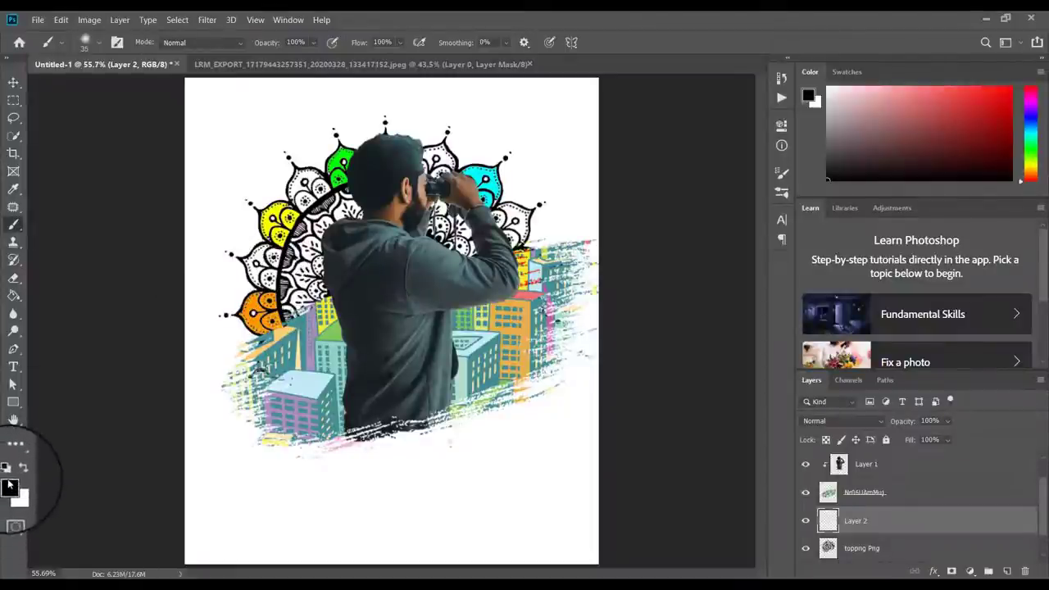
pyautogui.click(9, 486)
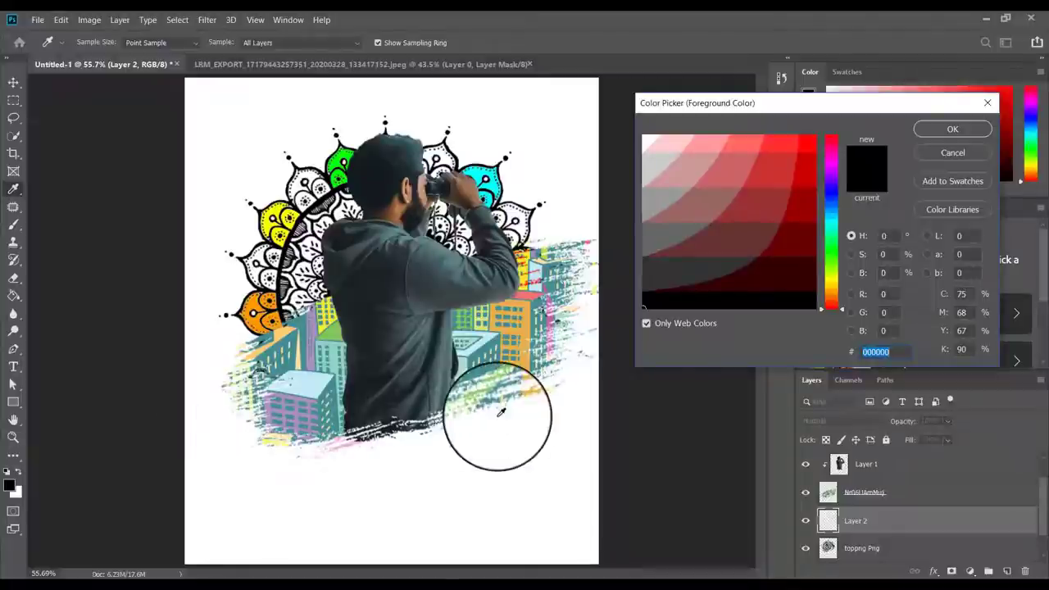
# - Set the foreground to cyan 00f0ff and dab a soft glow left of the mandala on Layer 2
pyautogui.click(987, 102)
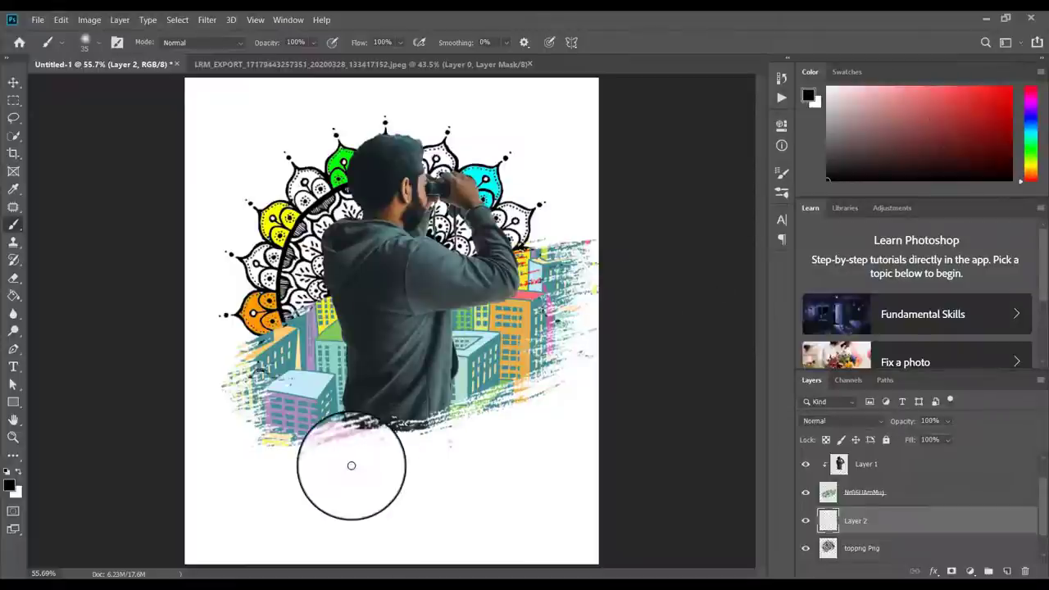
pyautogui.click(10, 484)
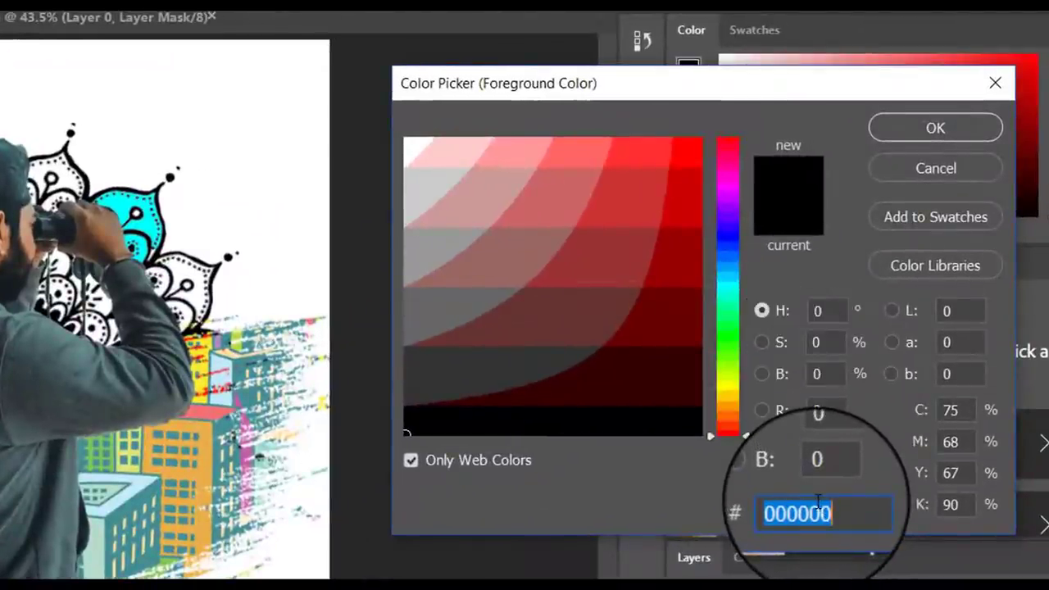
pyautogui.write('00')
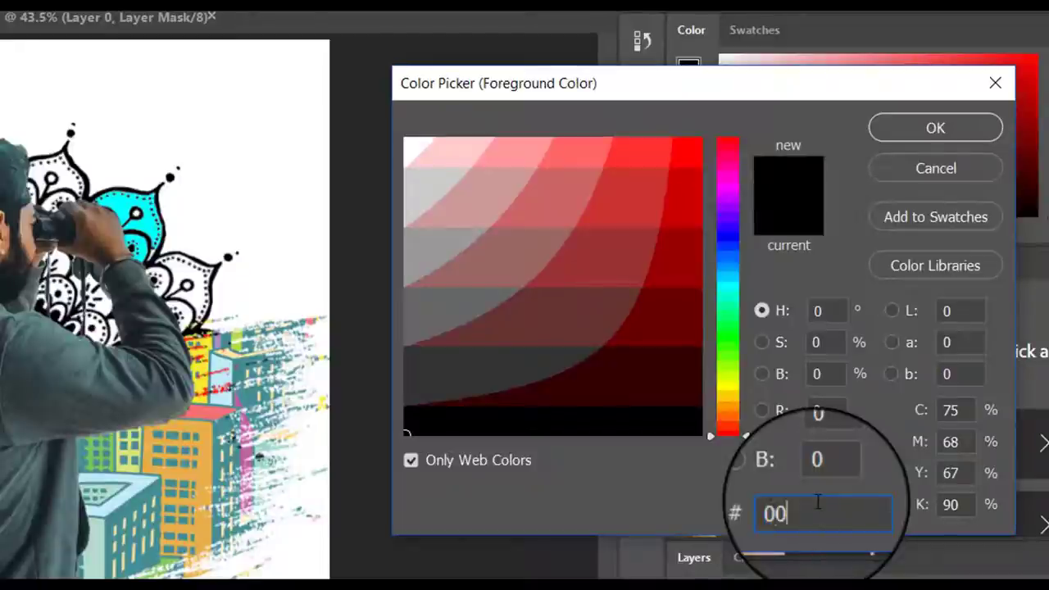
pyautogui.write('f0ff')
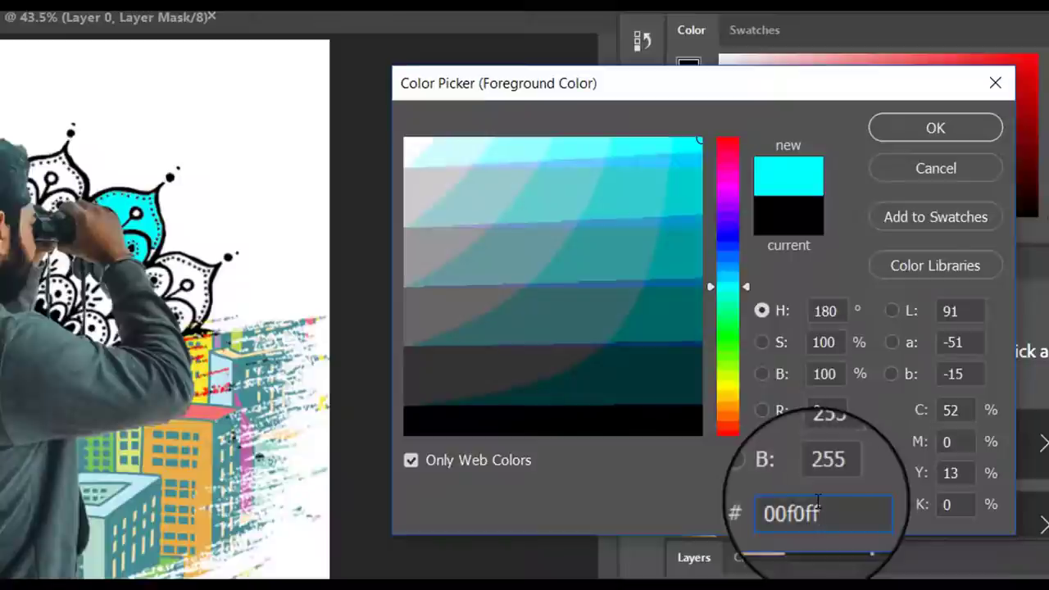
pyautogui.click(950, 129)
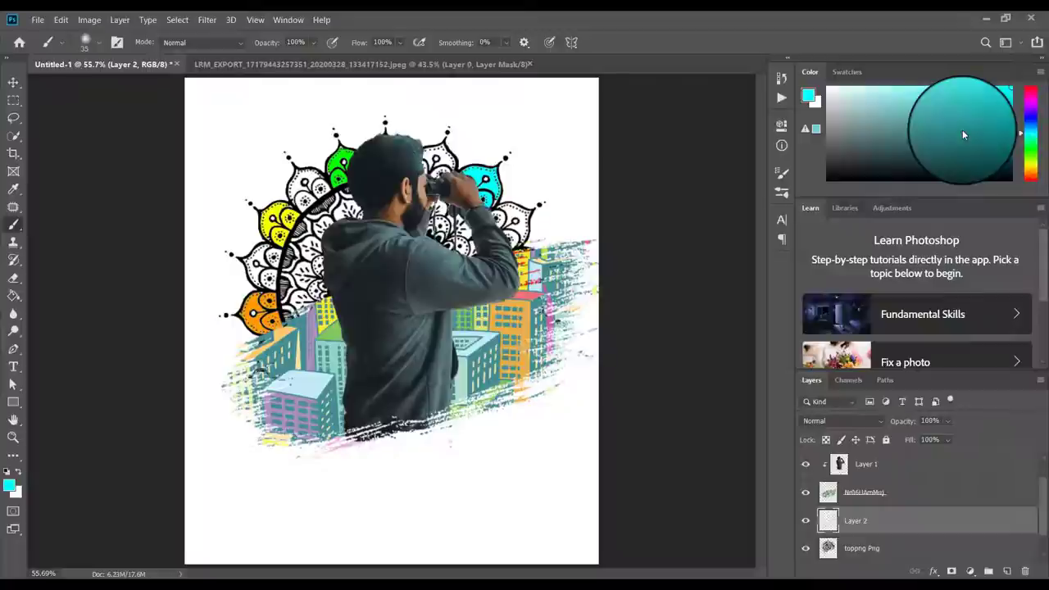
pyautogui.click(240, 287)
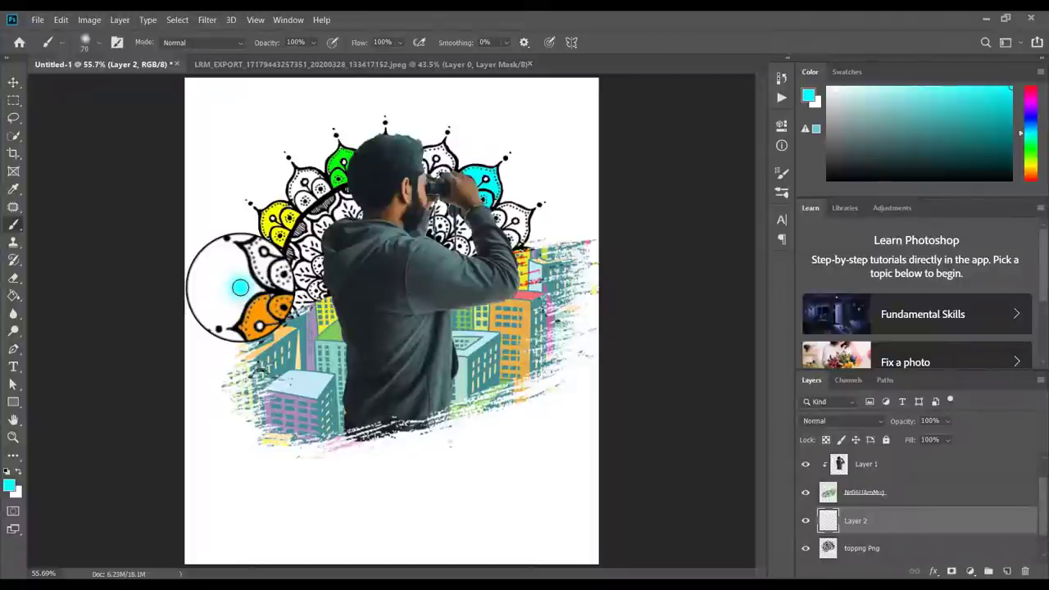
pyautogui.moveTo(240, 287); pyautogui.dragTo(240, 287)
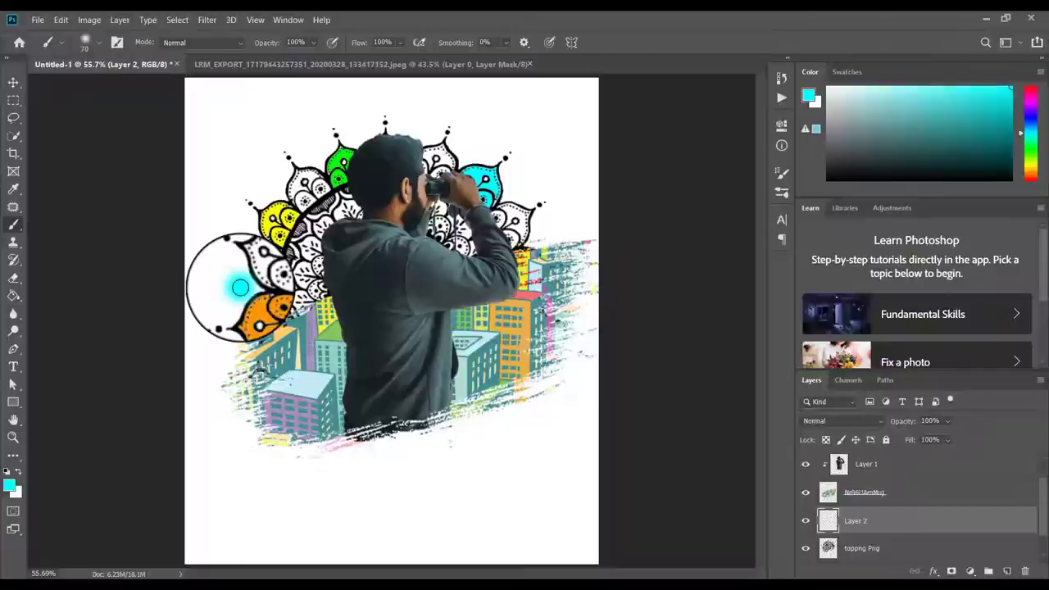
# - Scale the cyan glow to about 479% and move it up and left against the mandala's edge
pyautogui.hotkey('ctrl', 't')
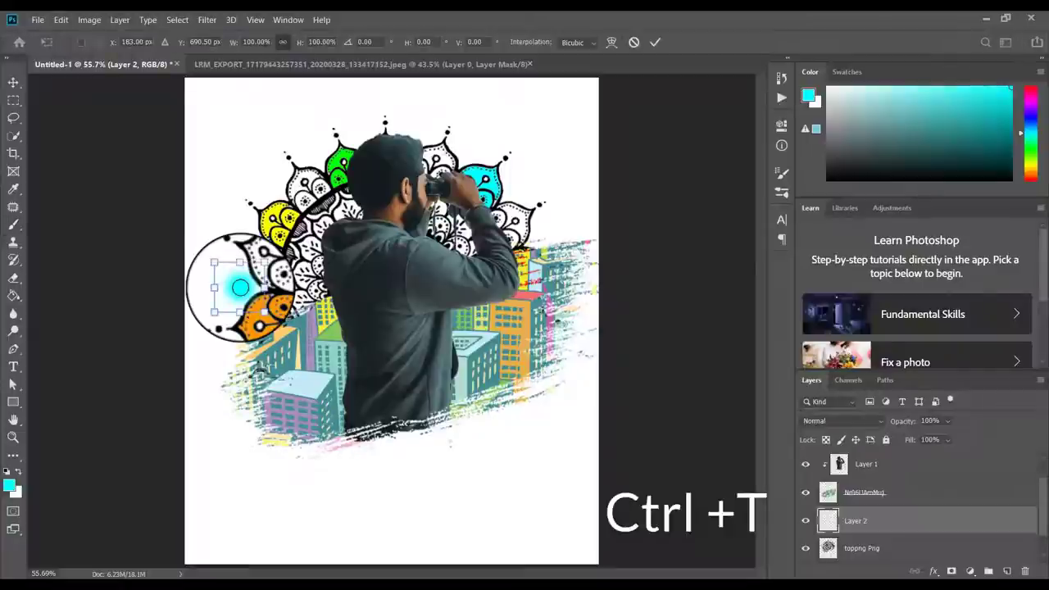
pyautogui.moveTo(236, 285); pyautogui.dragTo(366, 404)
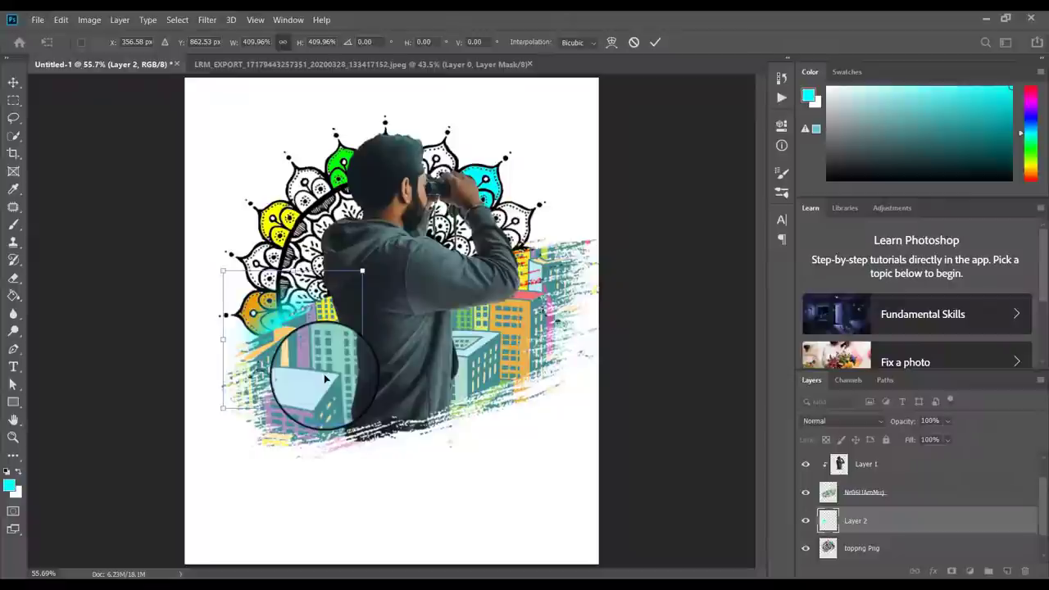
pyautogui.moveTo(324, 374); pyautogui.dragTo(275, 343)
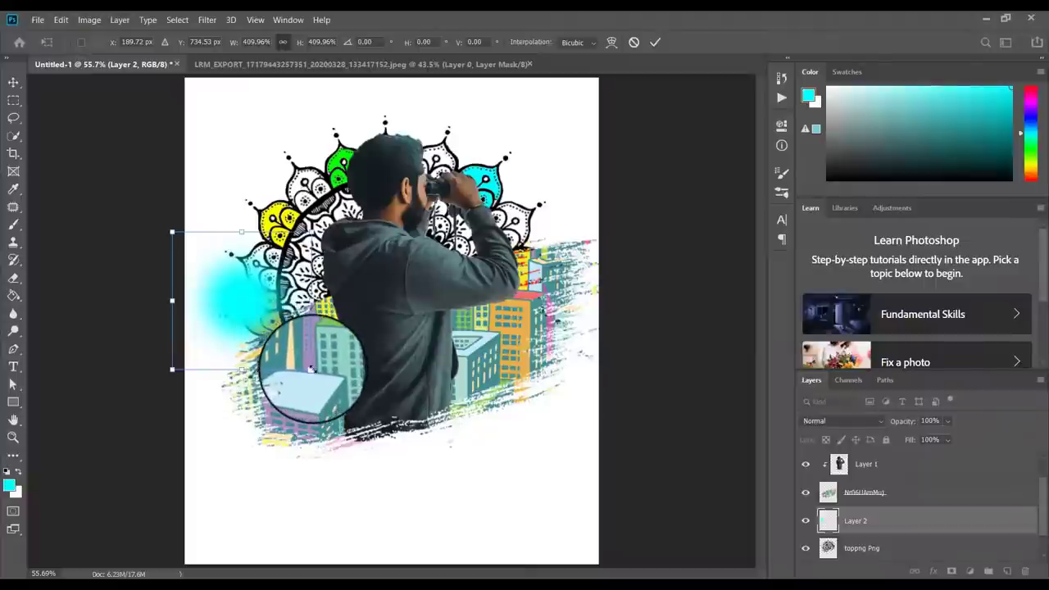
pyautogui.moveTo(311, 369); pyautogui.dragTo(337, 391)
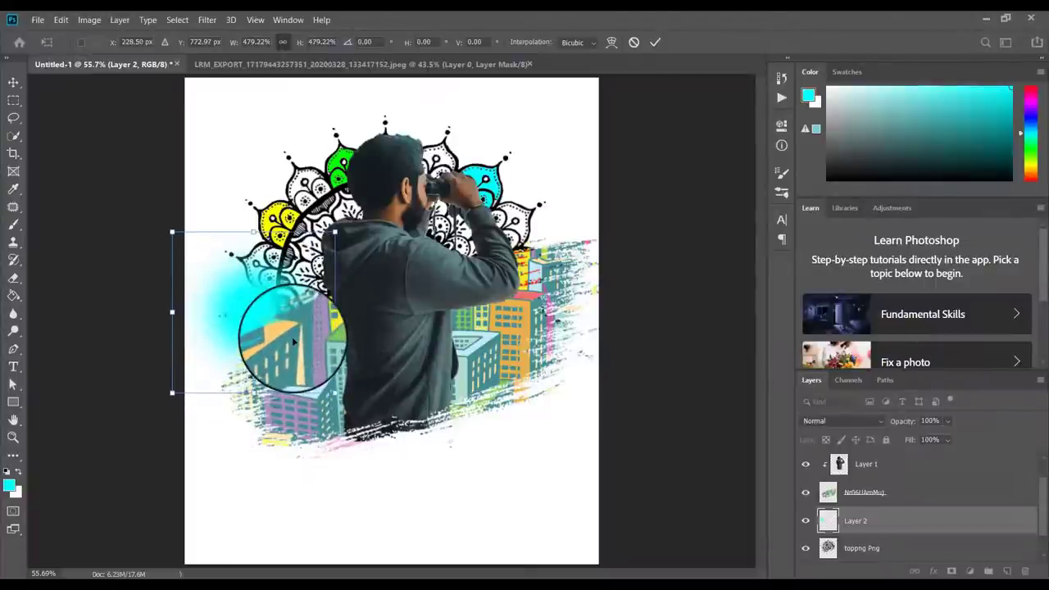
pyautogui.press('Return')
pyautogui.press('b')
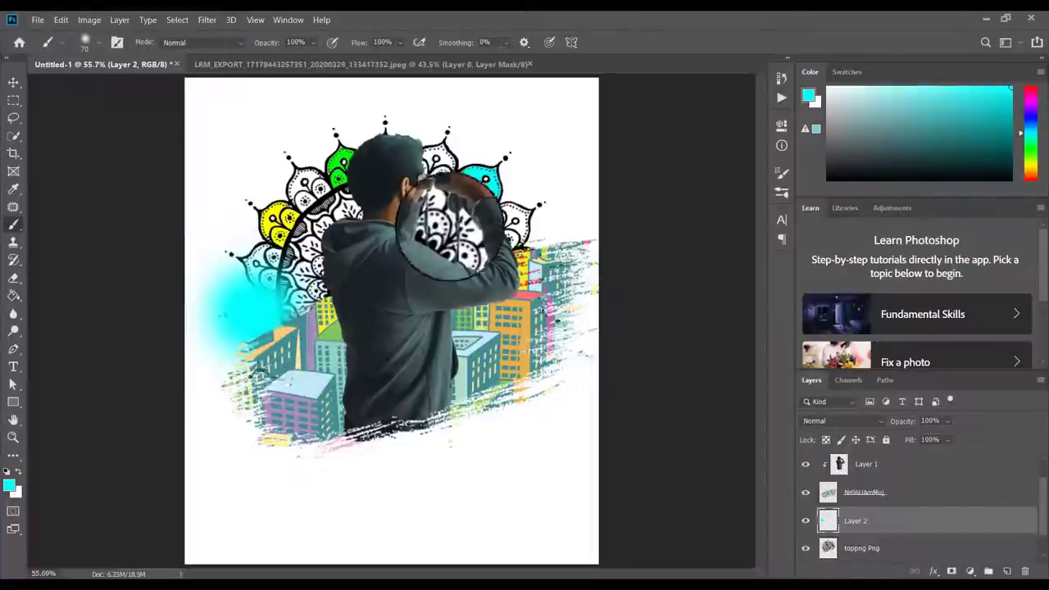
pyautogui.hotkey('ctrl', 't')
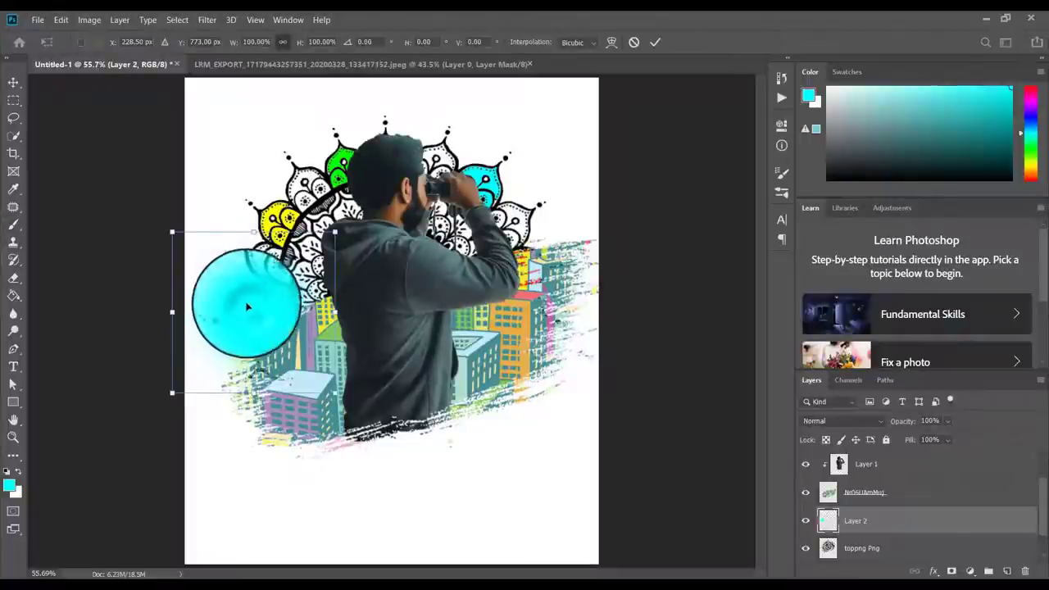
pyautogui.moveTo(253, 310); pyautogui.dragTo(248, 264)
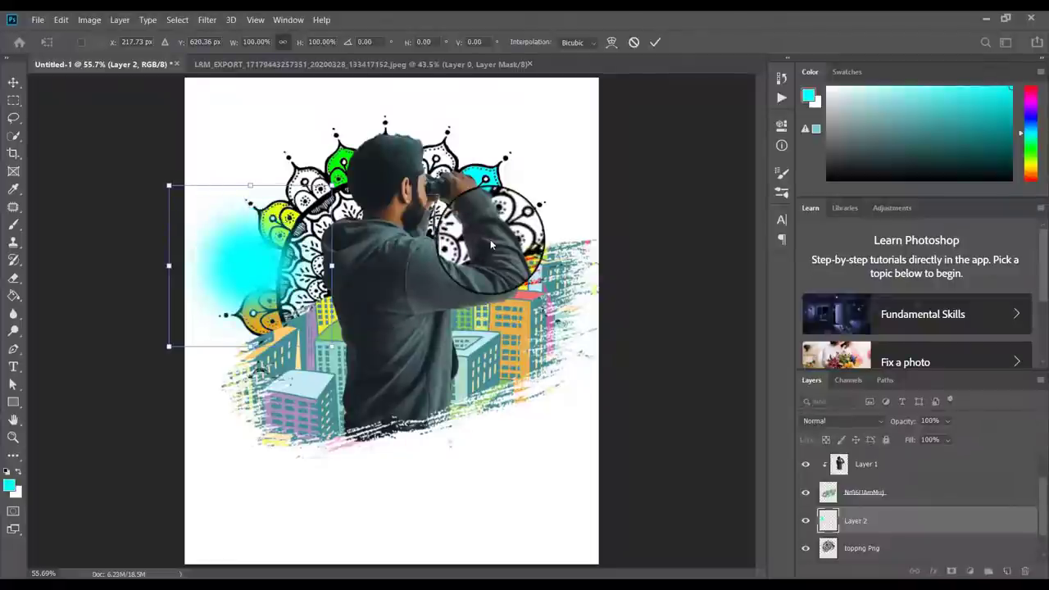
pyautogui.click(656, 43)
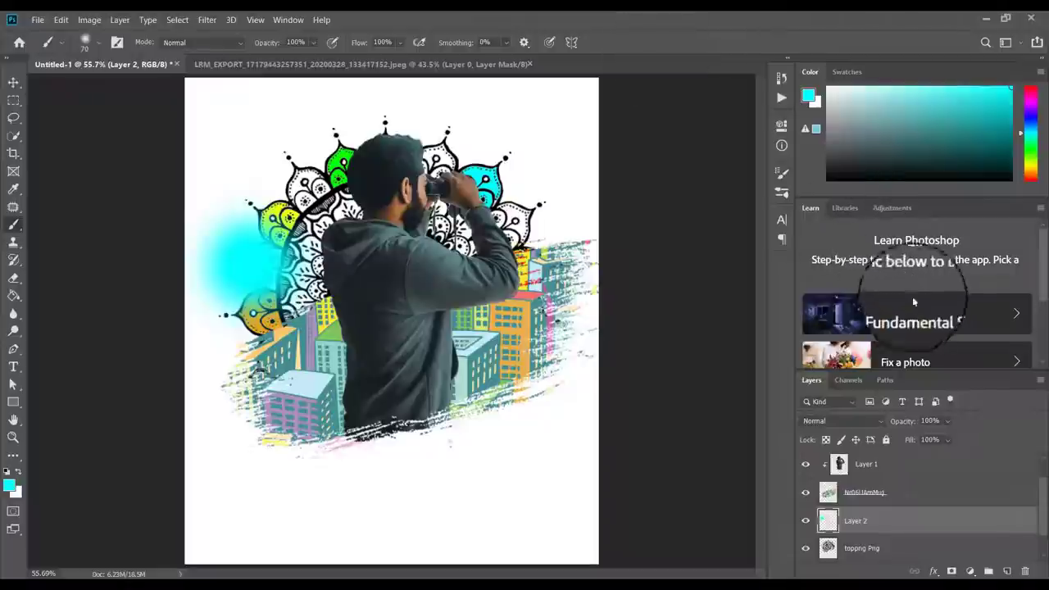
# - Move Layer 2 below the toppng Png layer and create a new empty Layer 3 above it
pyautogui.scroll(-1, 1016, 529)
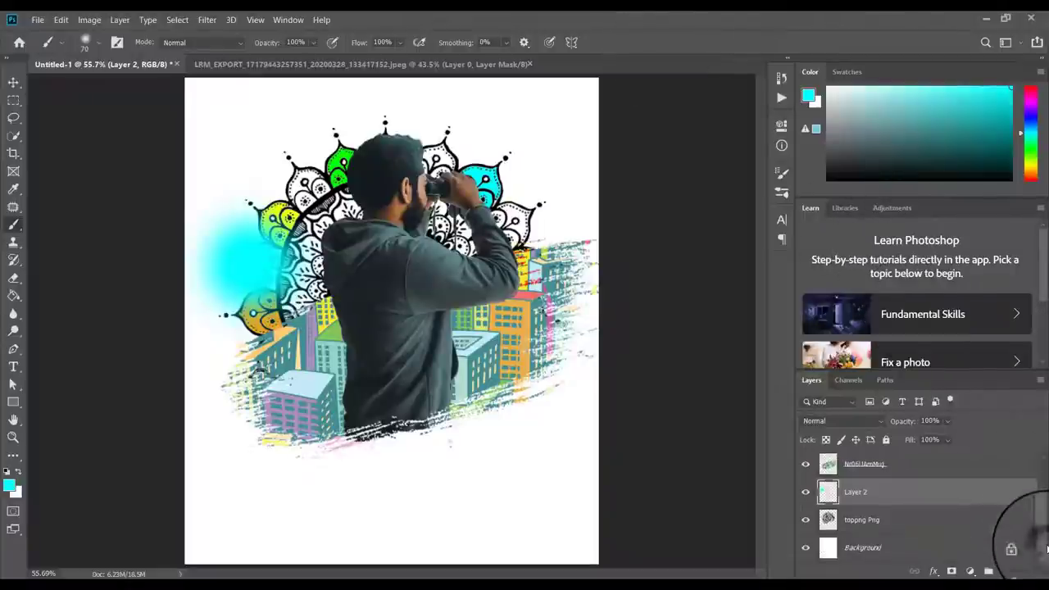
pyautogui.moveTo(890, 489); pyautogui.dragTo(893, 515)
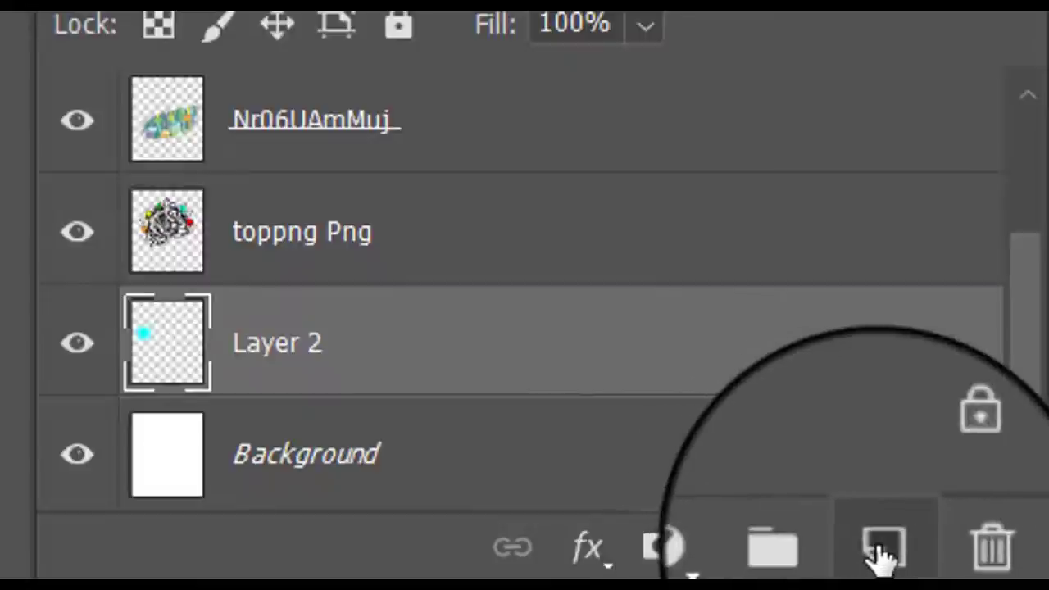
pyautogui.click(884, 551)
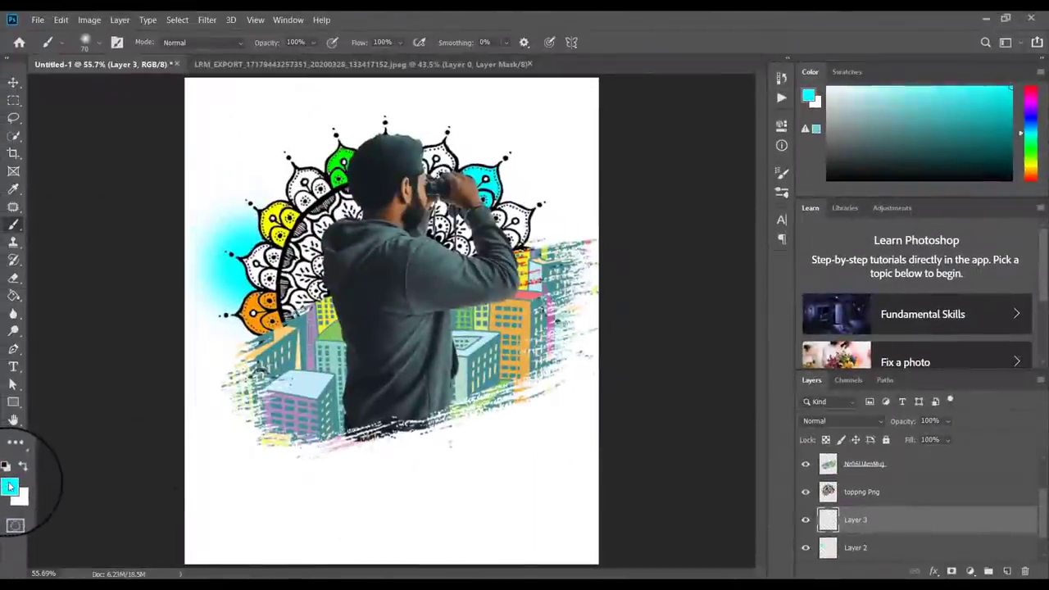
# - Set the foreground to e4ff00 and dab a soft yellow-green glow above the man's head
pyautogui.click(10, 487)
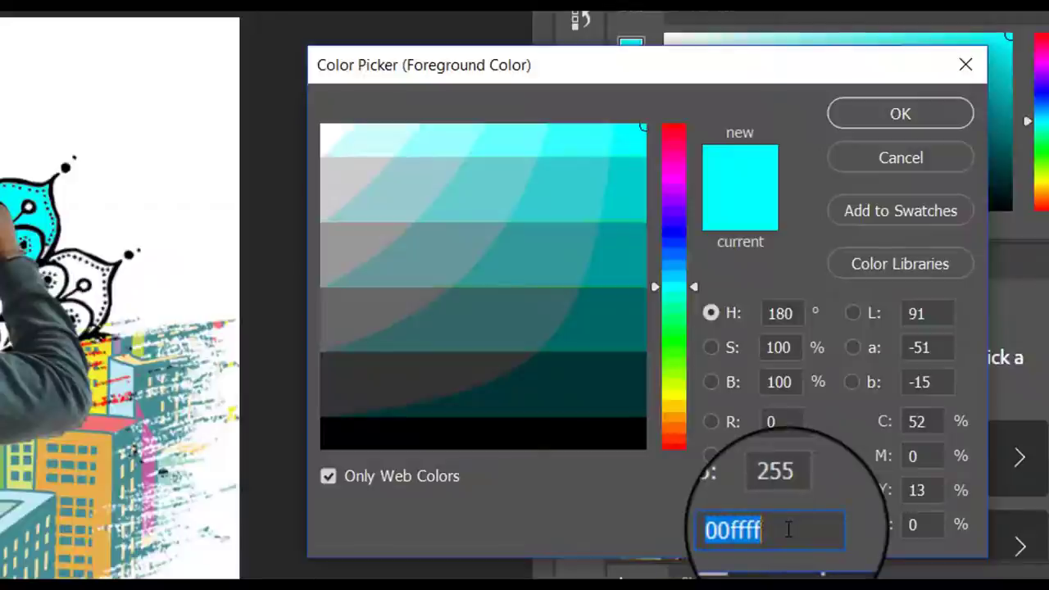
pyautogui.press('BackSpace')
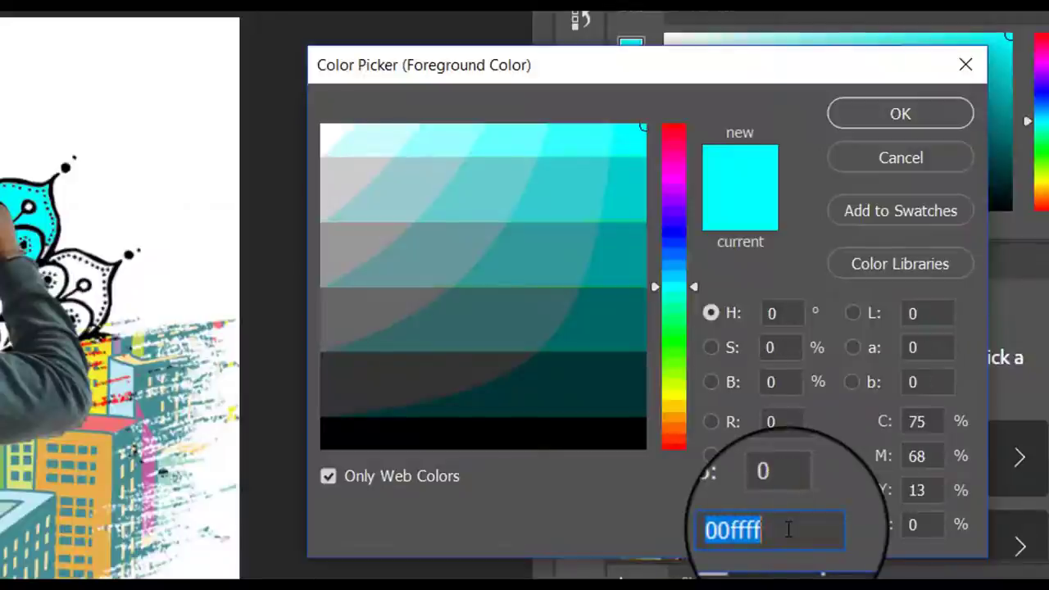
pyautogui.write('e4')
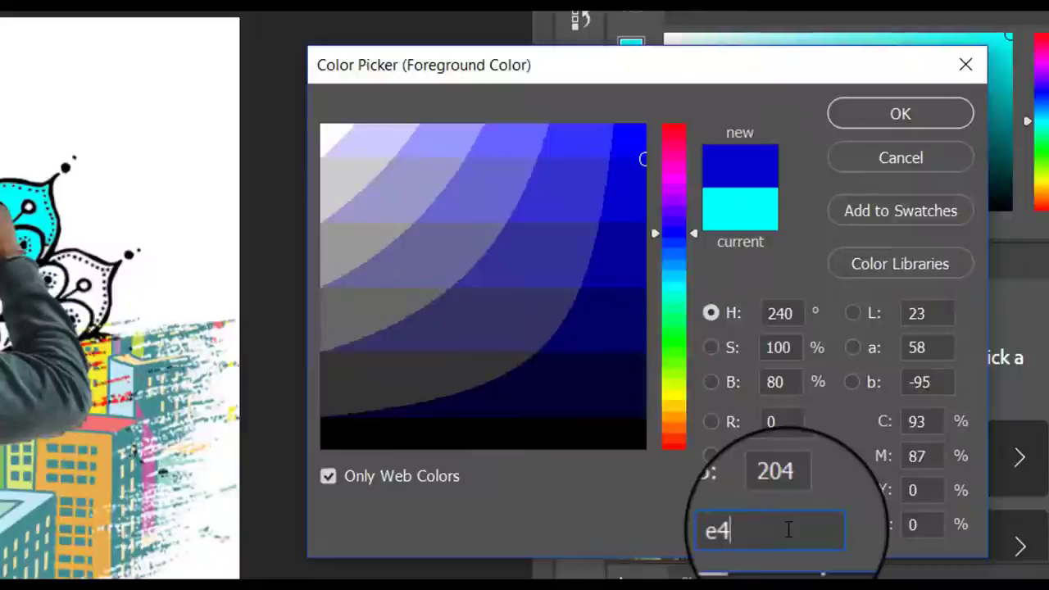
pyautogui.write('ff0')
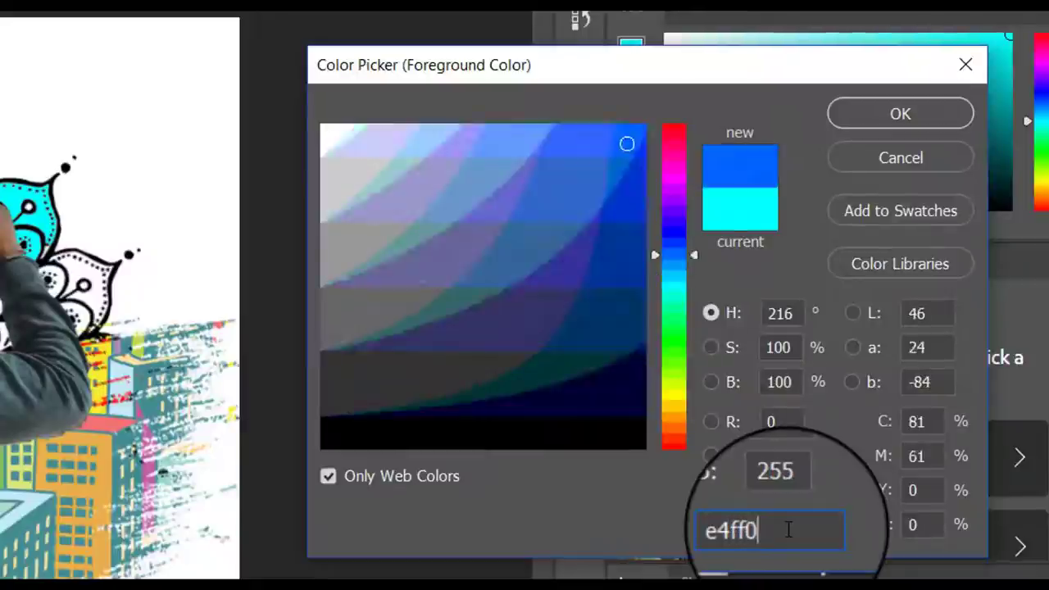
pyautogui.write('0')
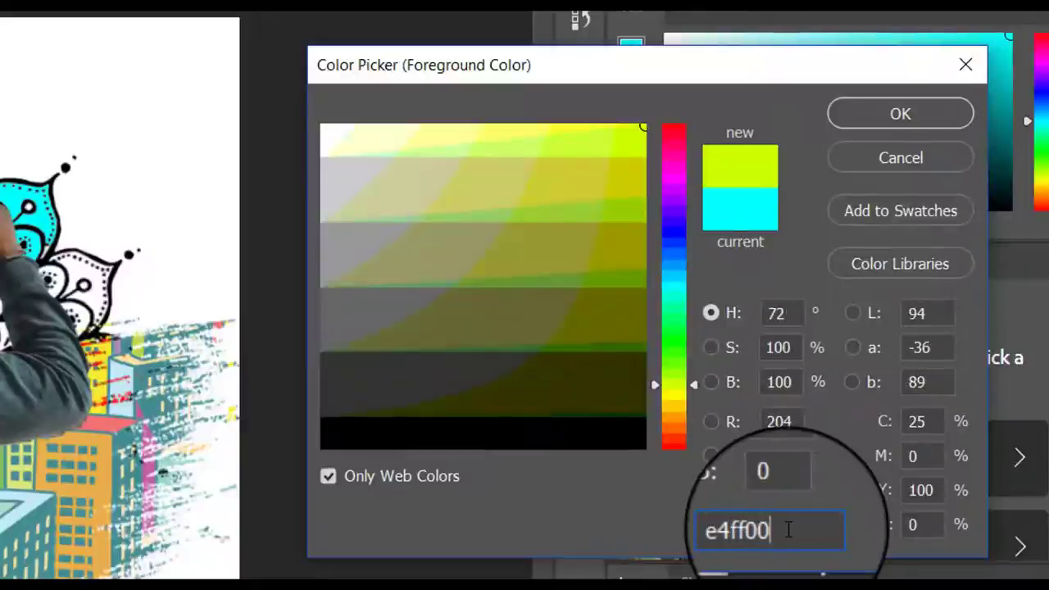
pyautogui.click(902, 115)
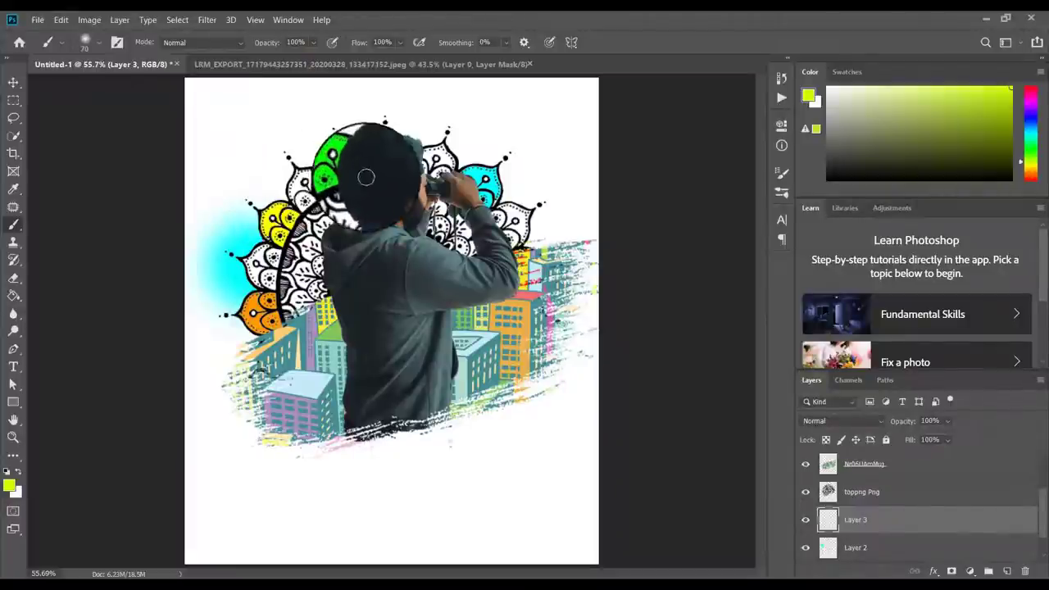
pyautogui.click(386, 131)
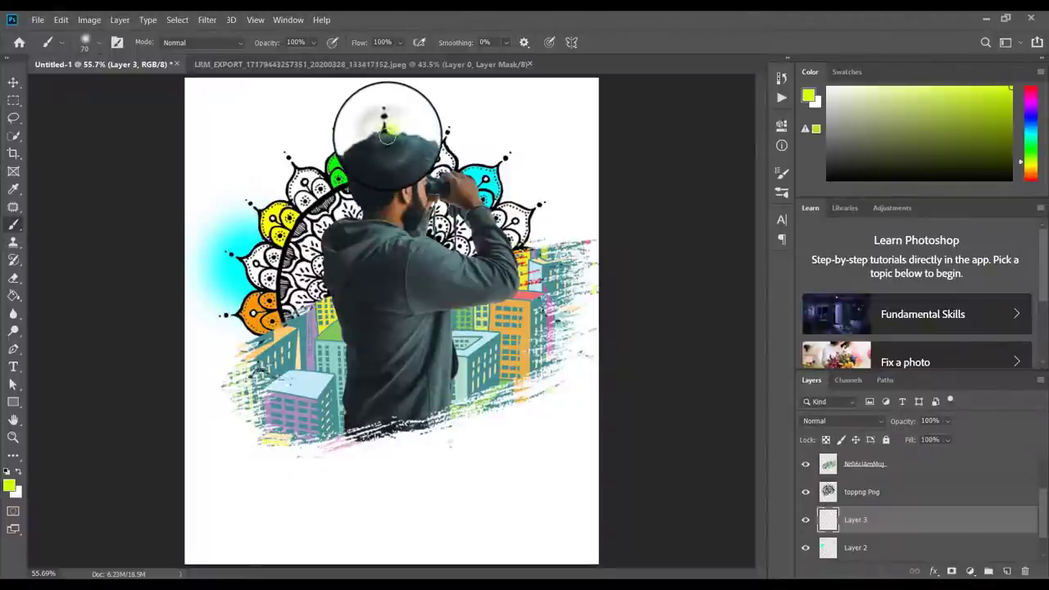
pyautogui.click(386, 134)
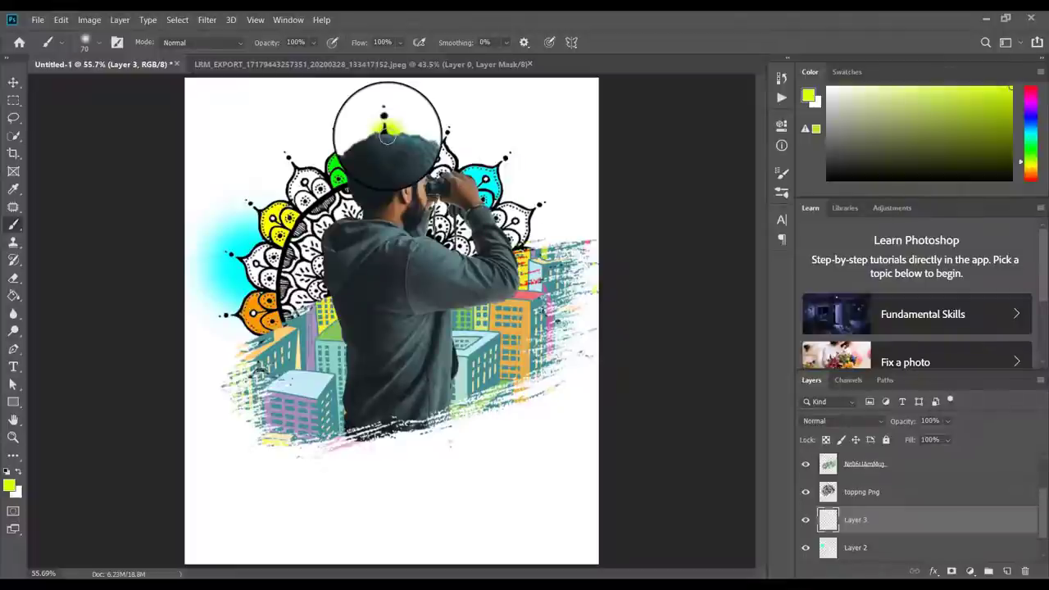
# - Scale the yellow-green glow to about 630% and position it behind the man's head
pyautogui.hotkey('ctrl', 't')
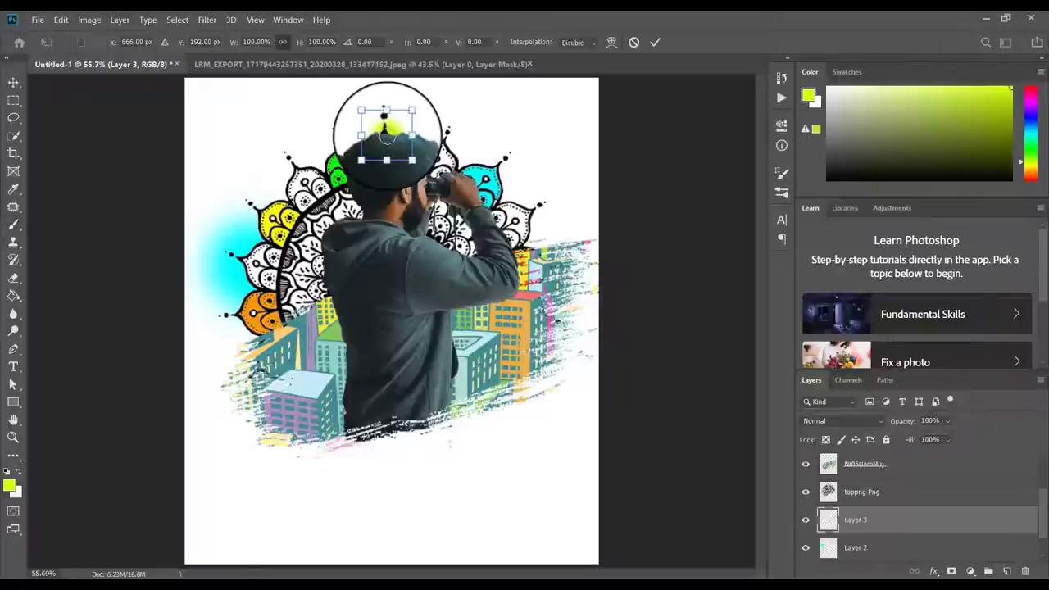
pyautogui.moveTo(387, 135)
pyautogui.mouseDown()
pyautogui.moveTo(471, 229)
pyautogui.moveTo(361, 148)
pyautogui.moveTo(406, 131)
pyautogui.moveTo(428, 164)
pyautogui.mouseUp()
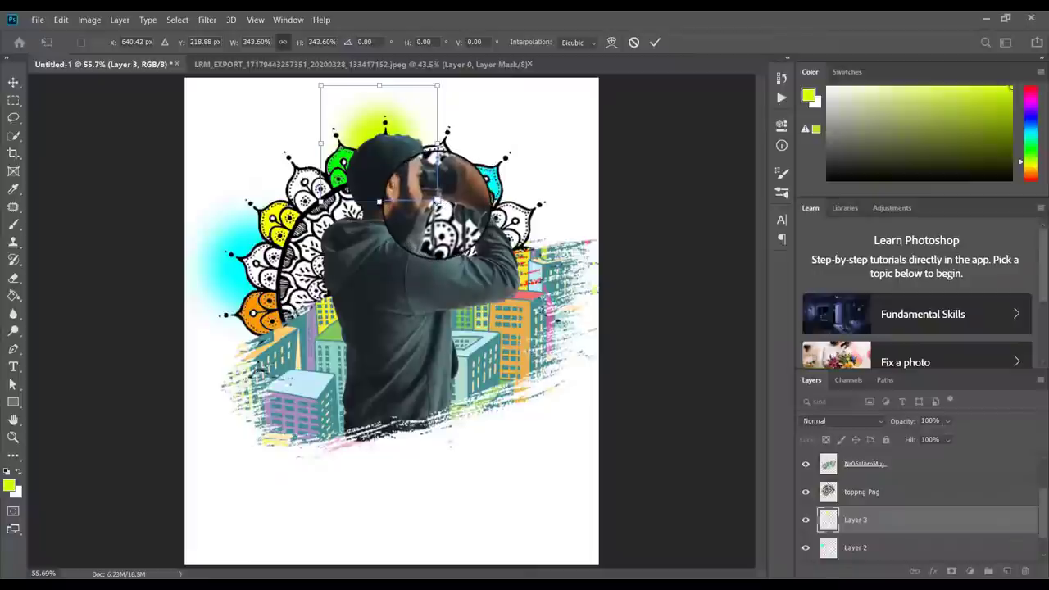
pyautogui.moveTo(437, 200); pyautogui.dragTo(535, 300)
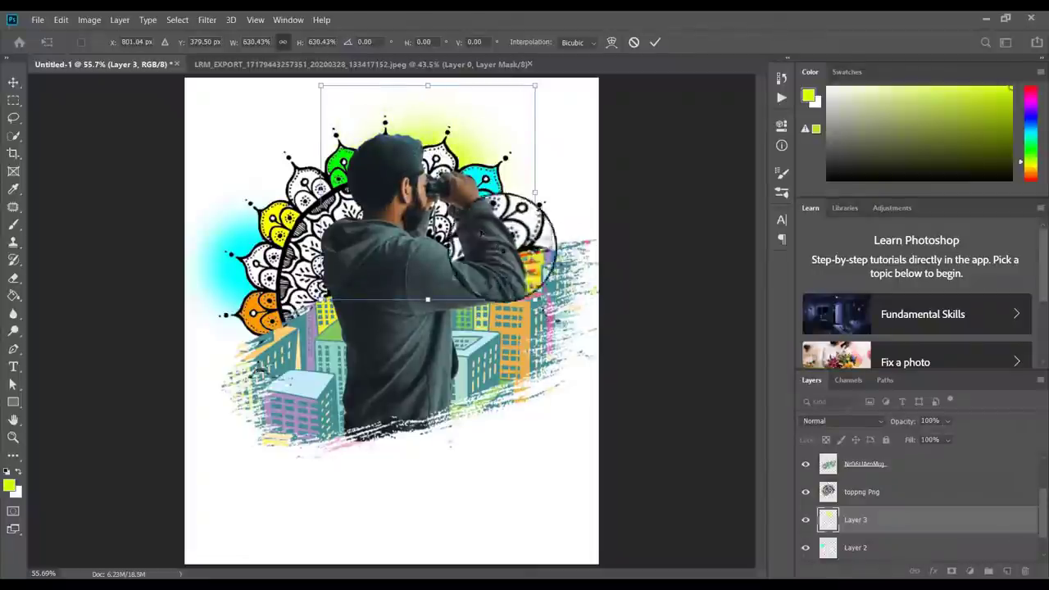
pyautogui.moveTo(499, 194); pyautogui.dragTo(481, 187)
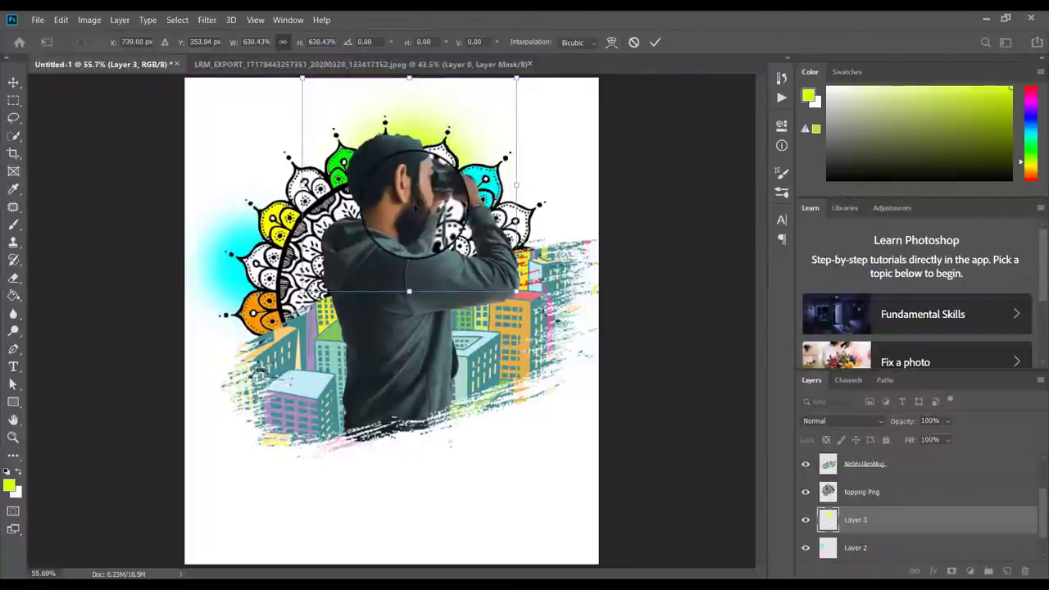
pyautogui.moveTo(428, 173); pyautogui.dragTo(410, 168)
pyautogui.moveTo(394, 204); pyautogui.dragTo(388, 209)
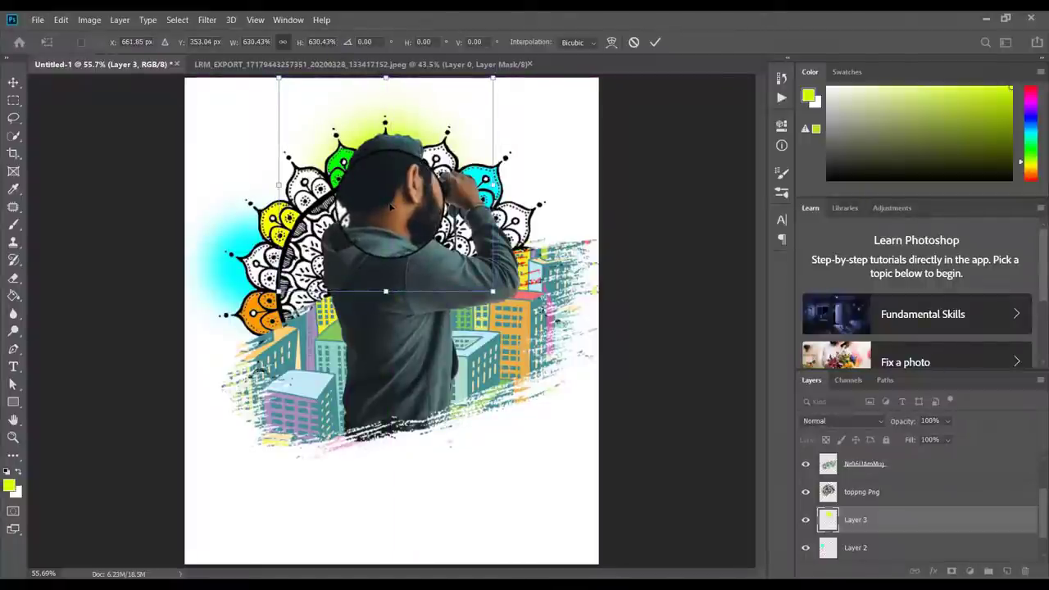
pyautogui.click(653, 44)
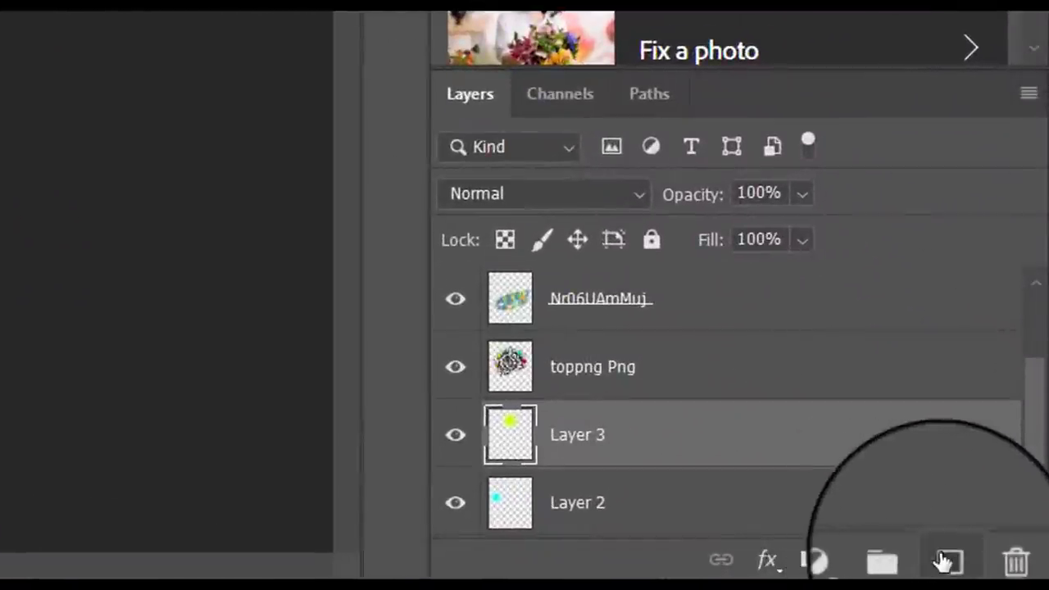
# - Add empty Layer 4 above Layer 3 and start entering hex 00ff36 as the foreground colour
pyautogui.click(947, 561)
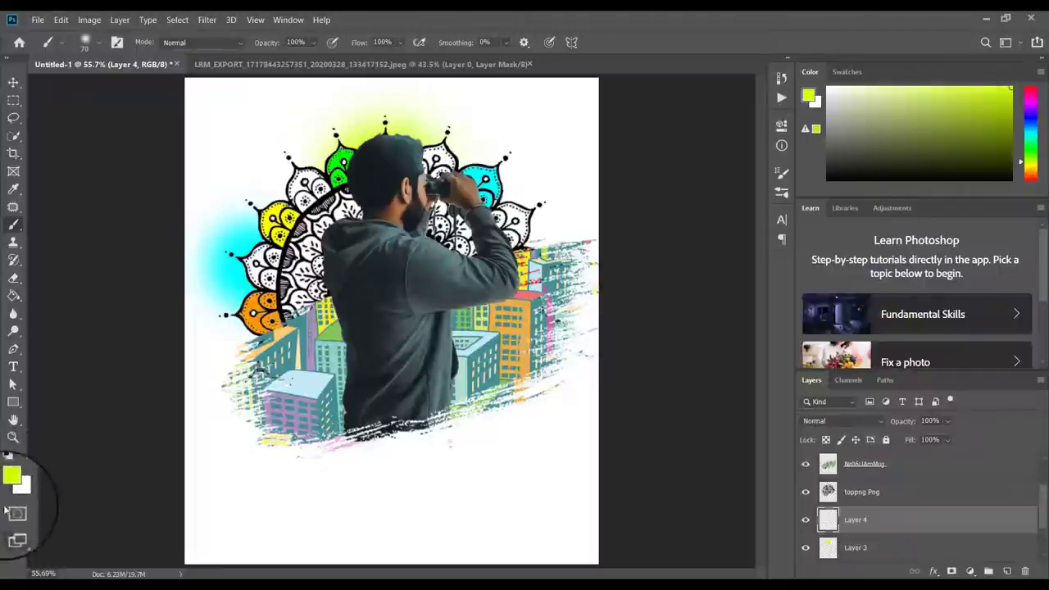
pyautogui.click(10, 488)
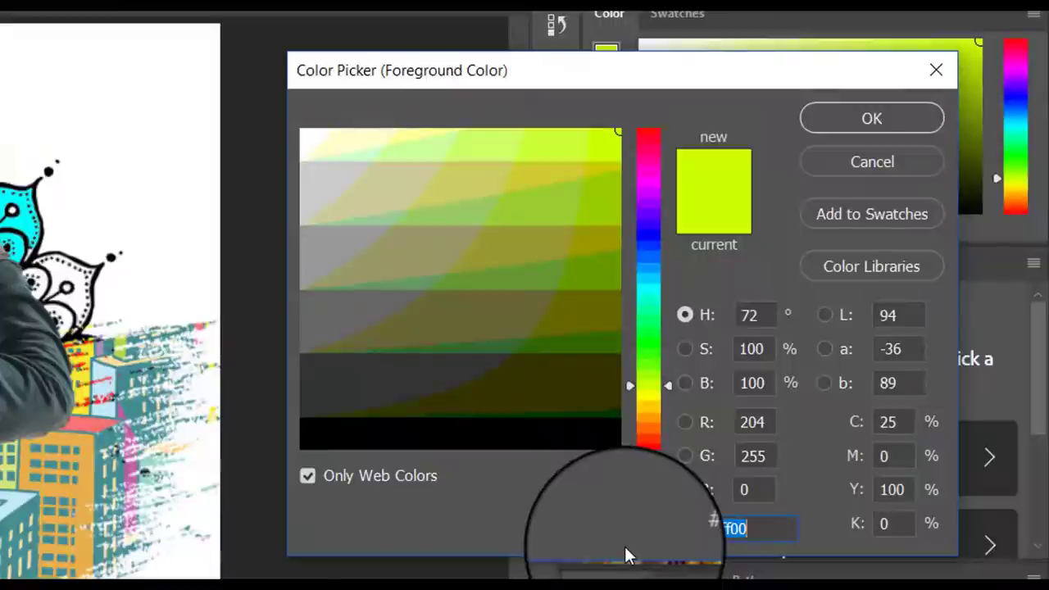
pyautogui.press('BackSpace')
pyautogui.write('0000ff')
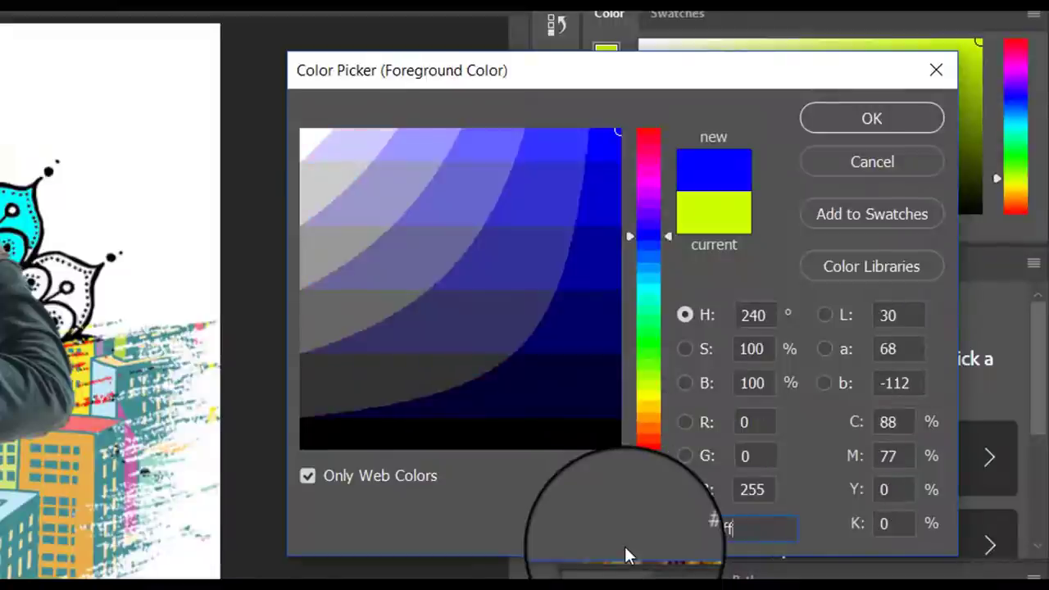
pyautogui.write('36')
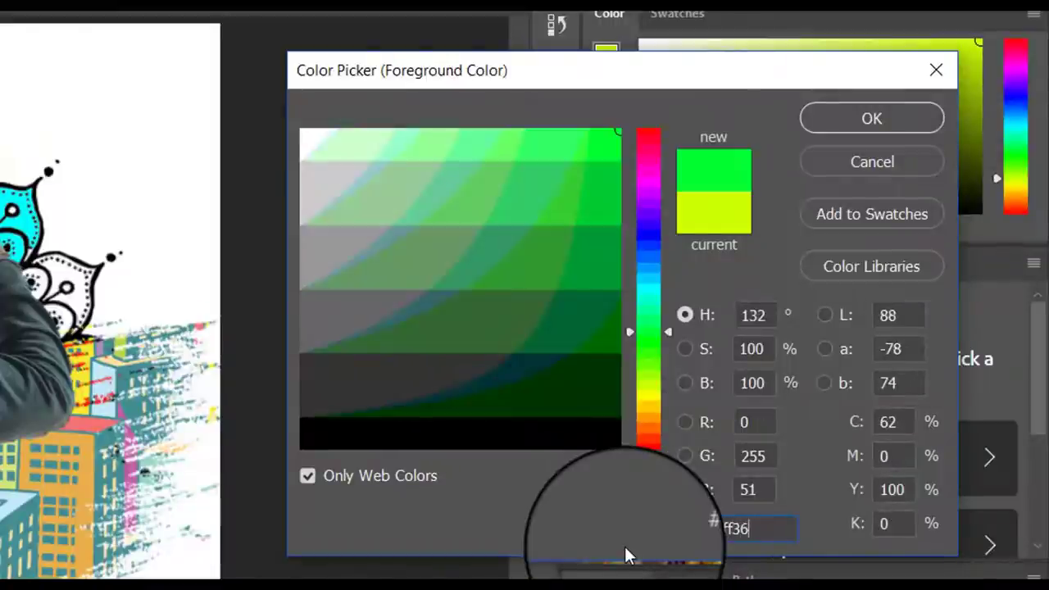
# - Confirm bright green 00ff36 as the foreground colour
pyautogui.click(854, 120)
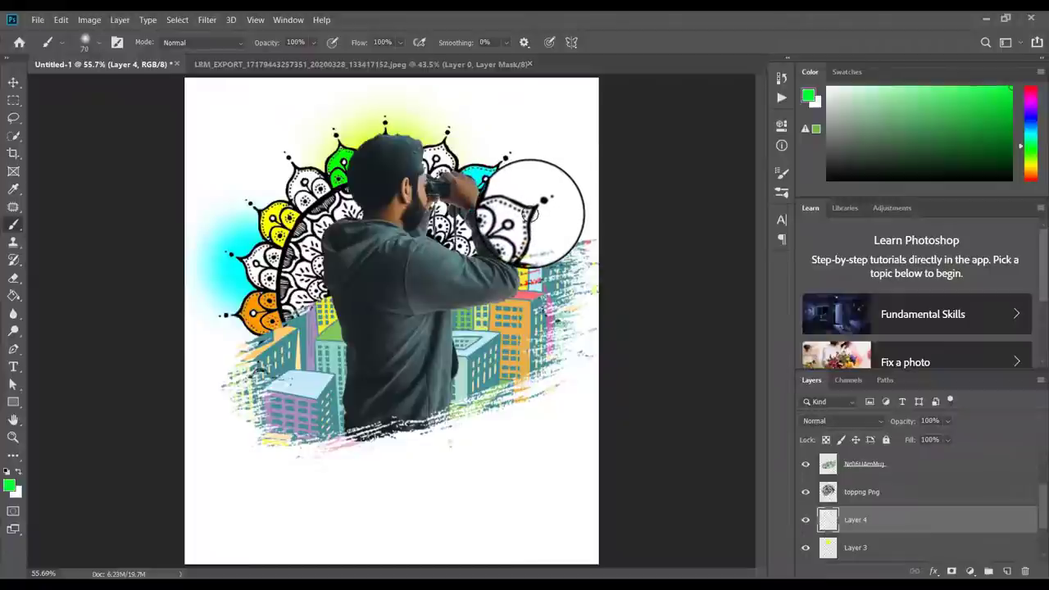
# - Paint a green dab on Layer 4, scale it to about 658%, and place it behind the right mandala petals
pyautogui.moveTo(542, 200)
pyautogui.mouseDown()
pyautogui.moveTo(526, 214)
pyautogui.moveTo(543, 200)
pyautogui.mouseUp()
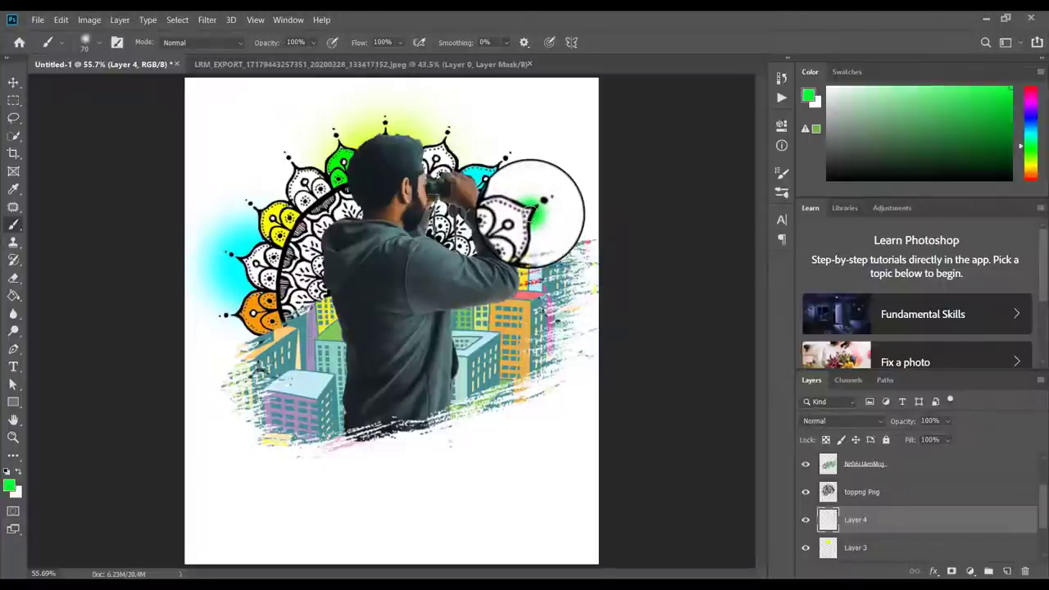
pyautogui.hotkey('ctrl', 't')
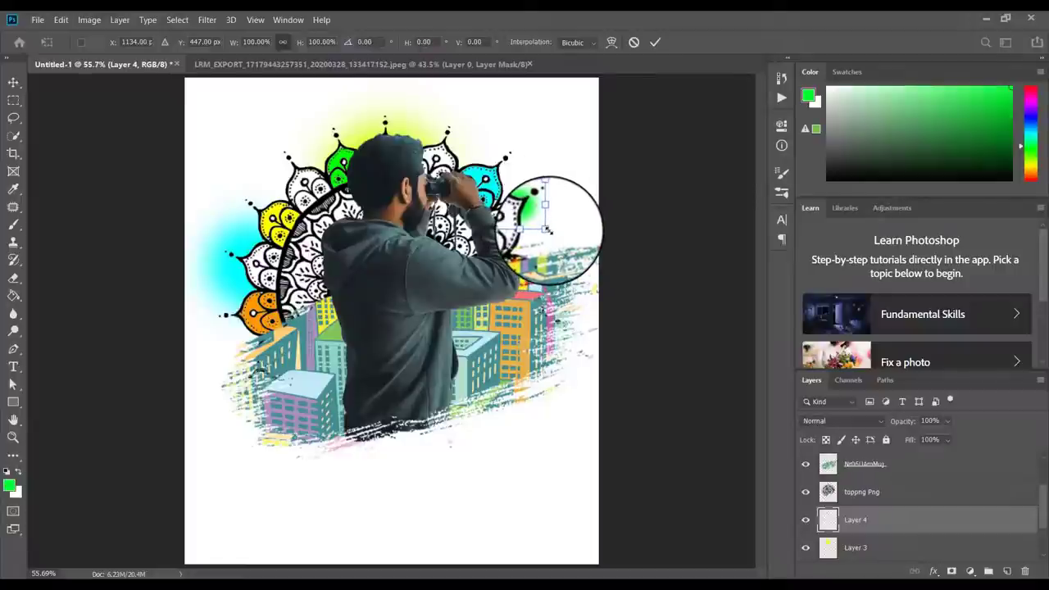
pyautogui.moveTo(548, 230)
pyautogui.mouseDown()
pyautogui.moveTo(577, 236)
pyautogui.moveTo(625, 320)
pyautogui.mouseUp()
pyautogui.moveTo(585, 285)
pyautogui.mouseDown()
pyautogui.moveTo(564, 250)
pyautogui.moveTo(541, 261)
pyautogui.moveTo(712, 351)
pyautogui.moveTo(683, 390)
pyautogui.mouseUp()
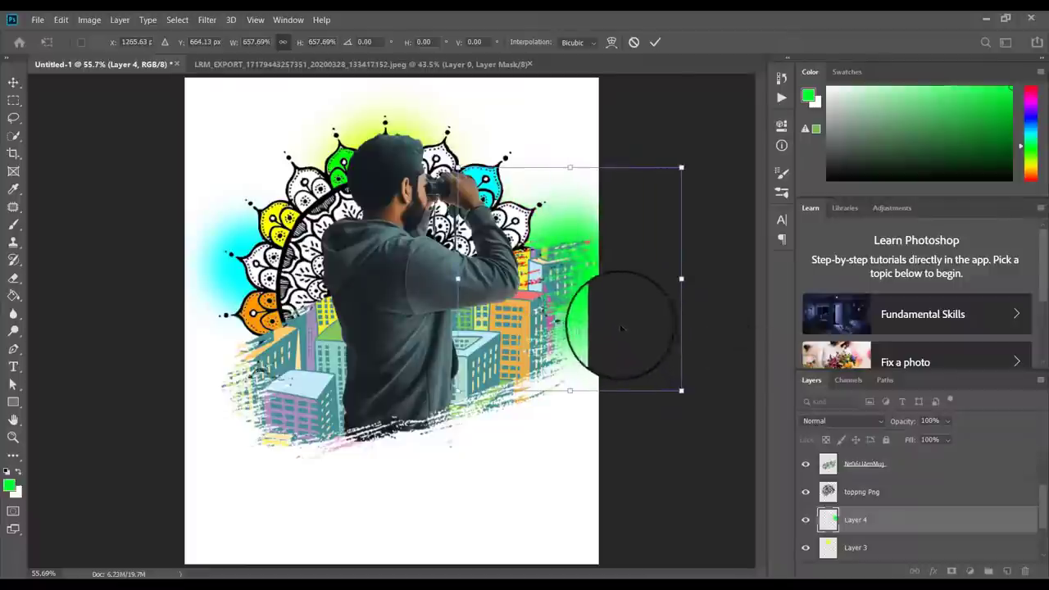
pyautogui.moveTo(617, 326); pyautogui.dragTo(548, 295)
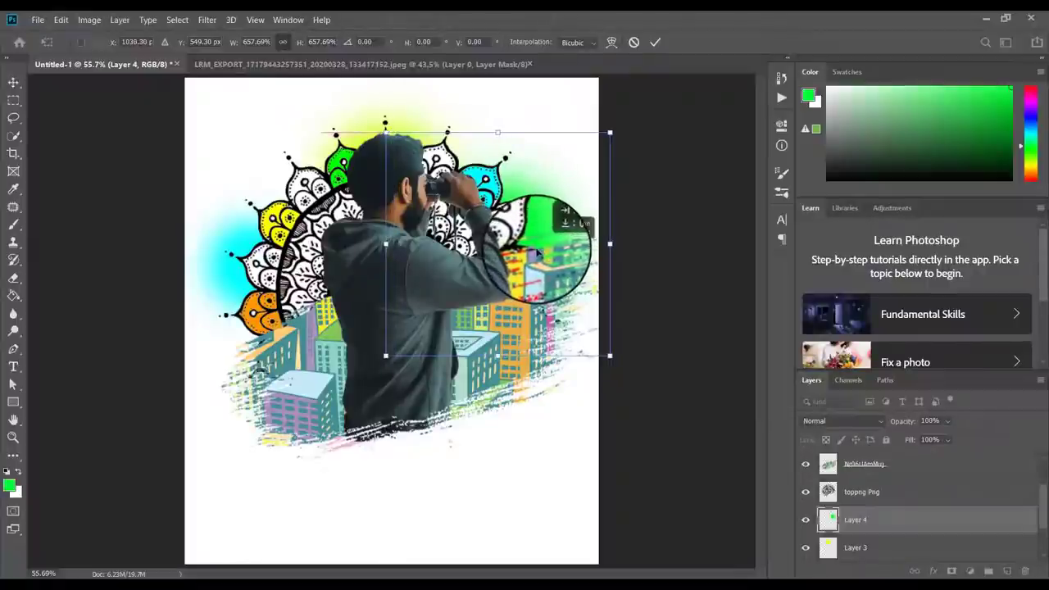
pyautogui.hotkey('shift', 'Right')
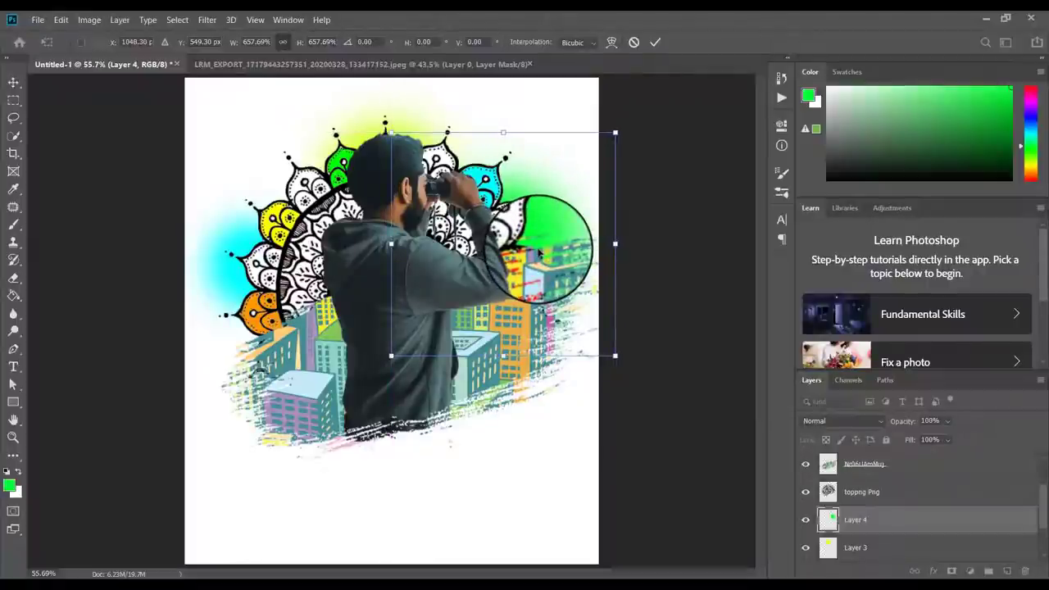
pyautogui.click(658, 41)
pyautogui.press('b')
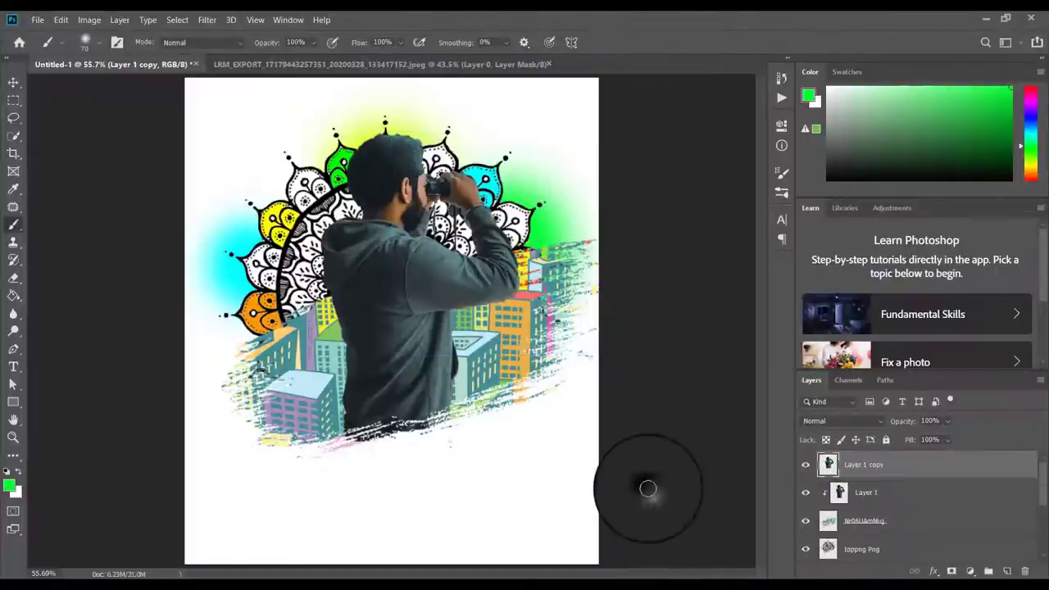
# - Reset colours to black and white and add a Foreground to Transparent gradient fill layer
pyautogui.click(7, 473)
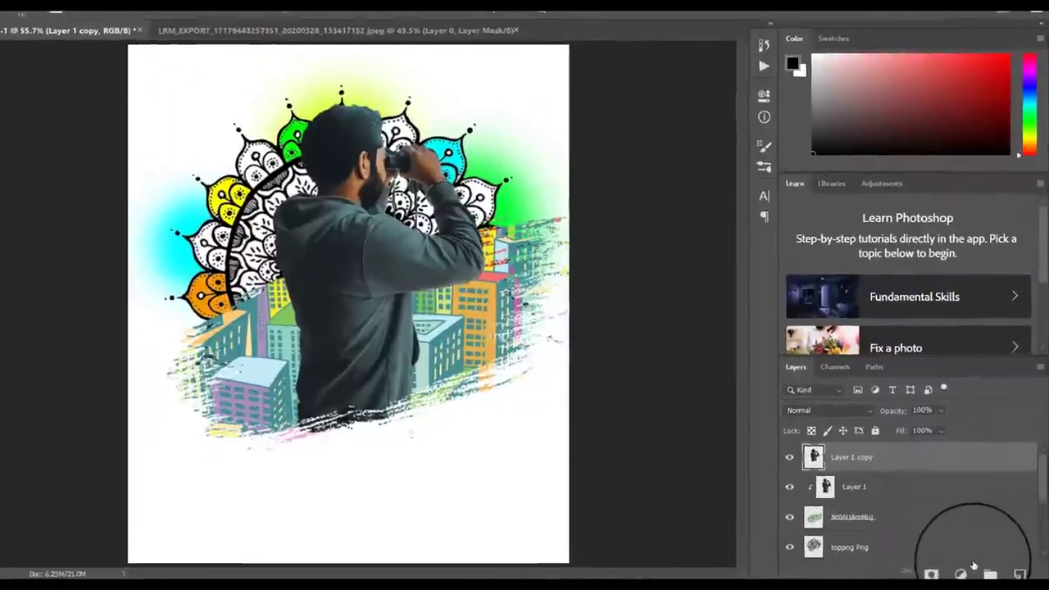
pyautogui.click(963, 572)
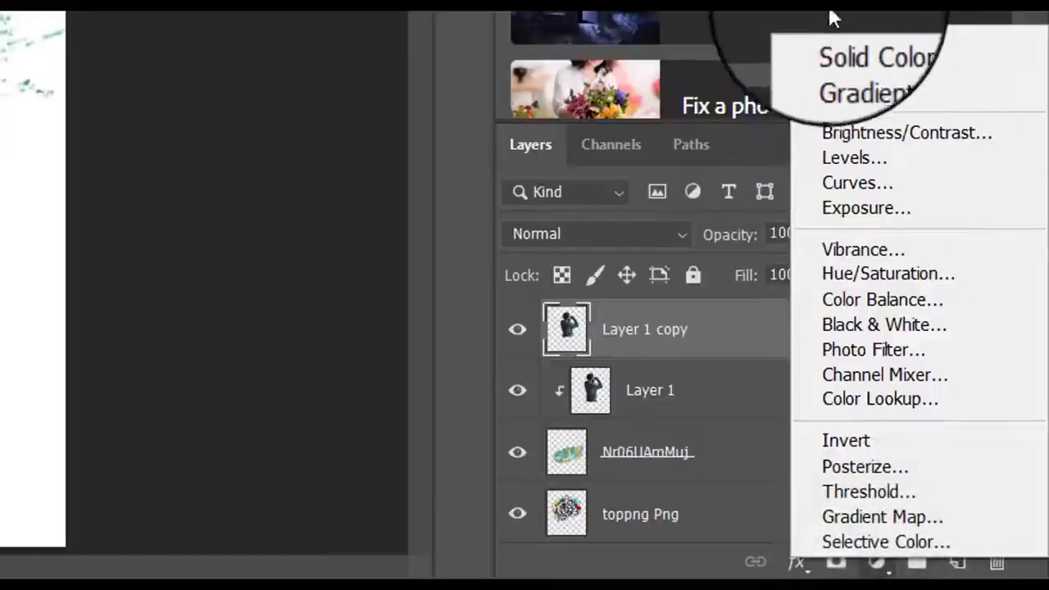
pyautogui.click(849, 60)
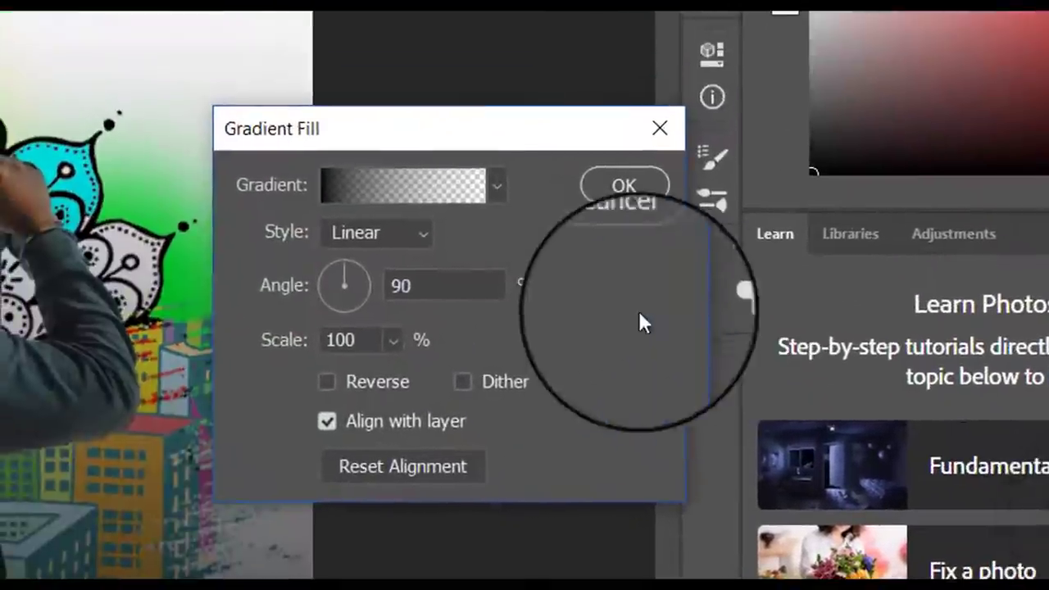
pyautogui.click(382, 194)
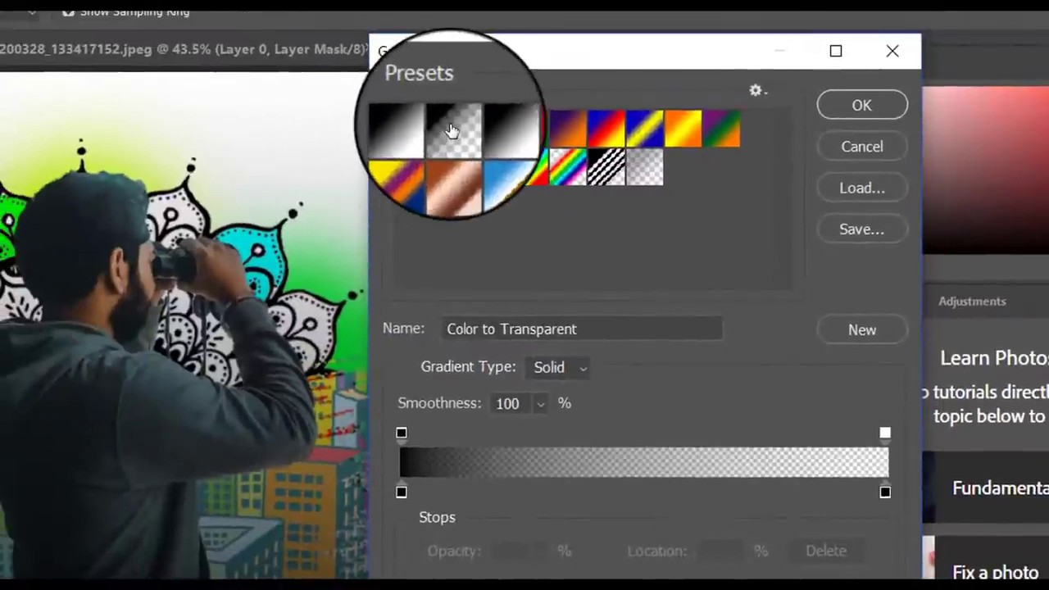
pyautogui.click(323, 33)
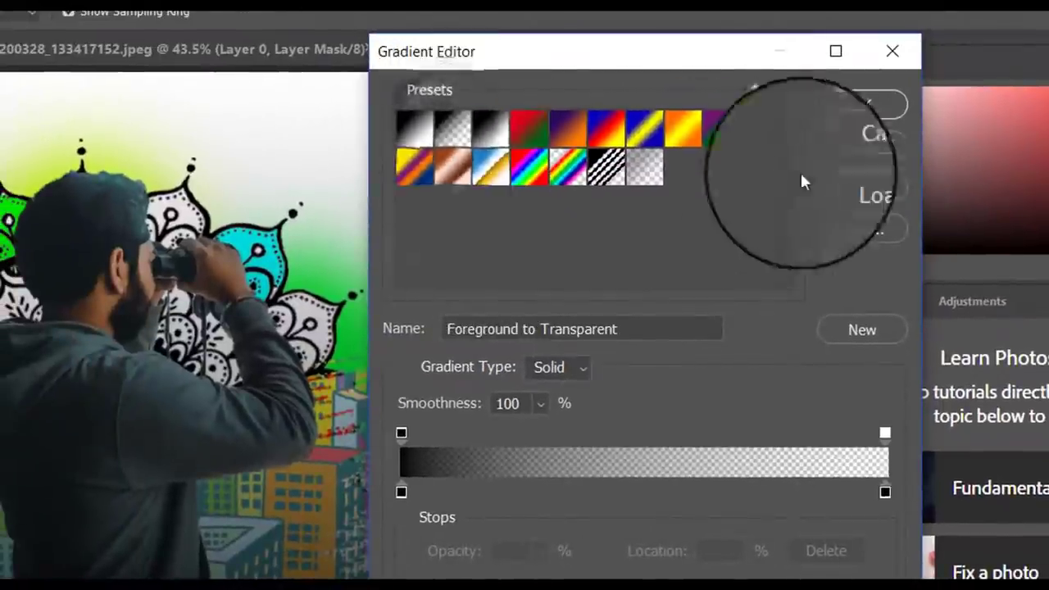
pyautogui.click(875, 104)
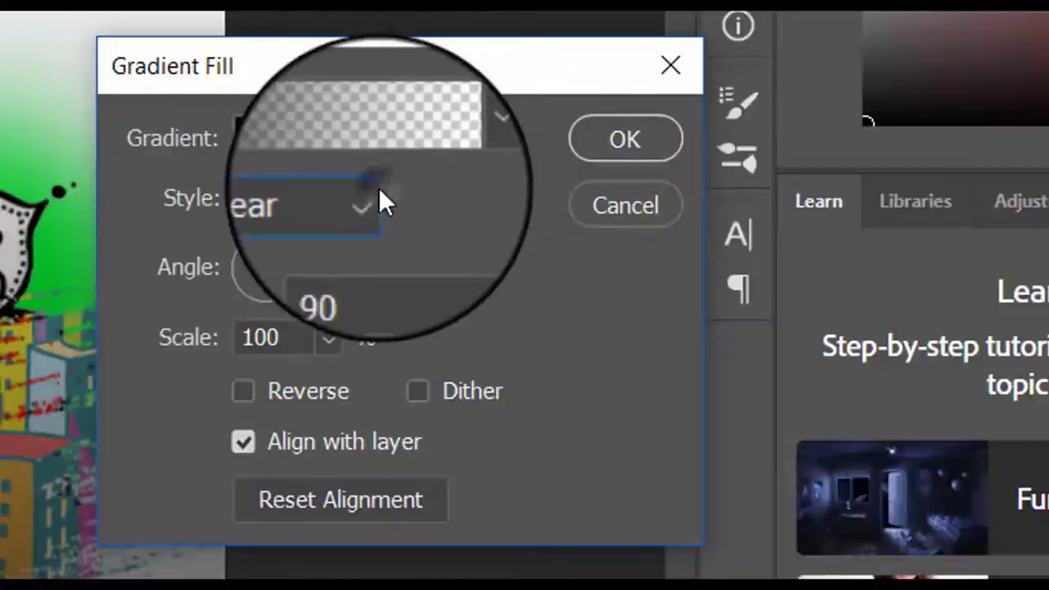
# - Make the gradient Radial and reversed at 347% scale, then apply it
pyautogui.click(379, 190)
pyautogui.click(300, 281)
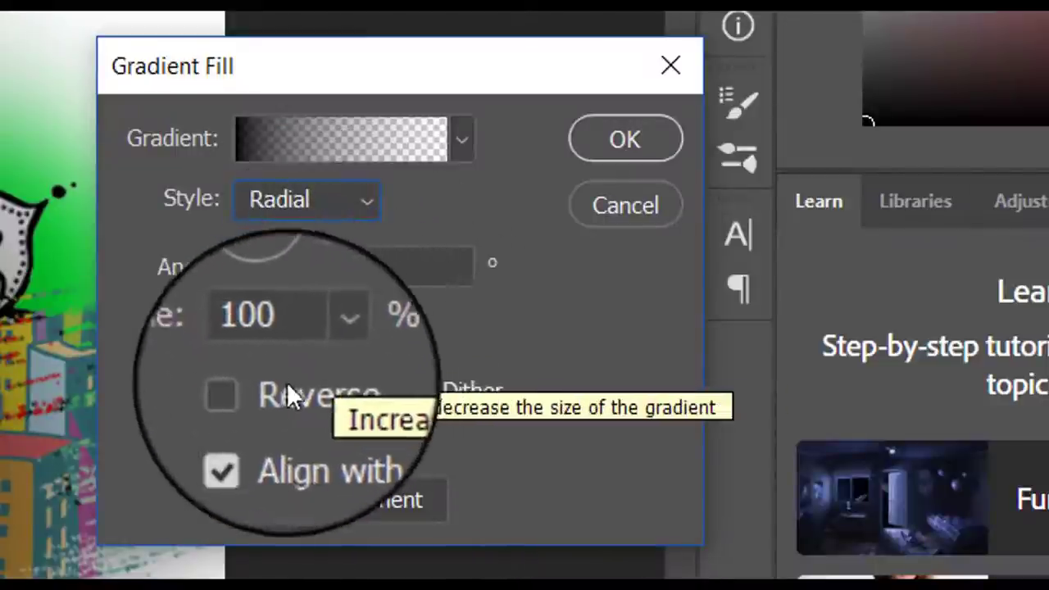
pyautogui.click(281, 385)
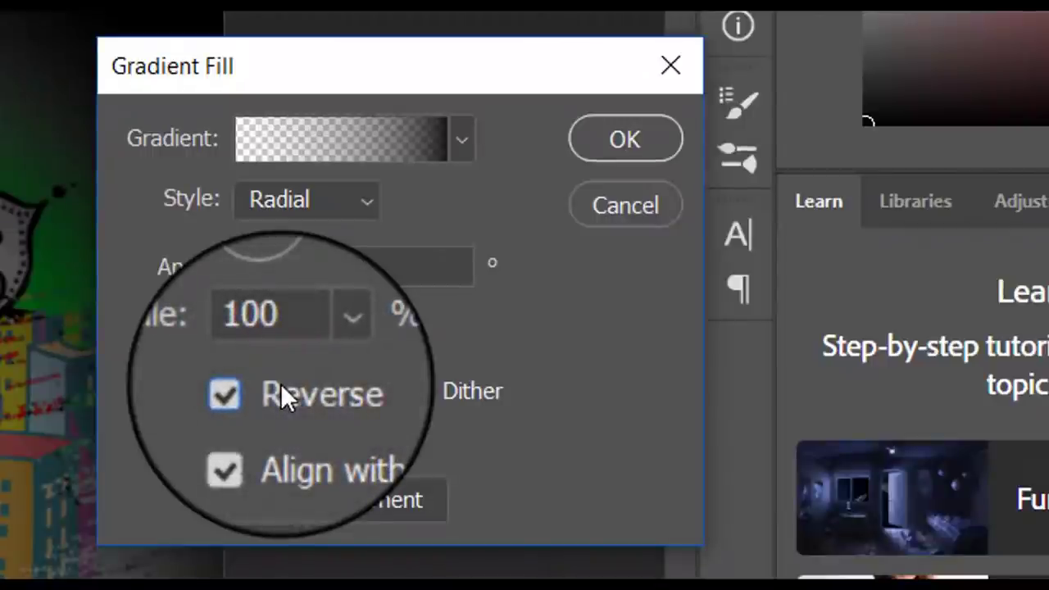
pyautogui.click(253, 336)
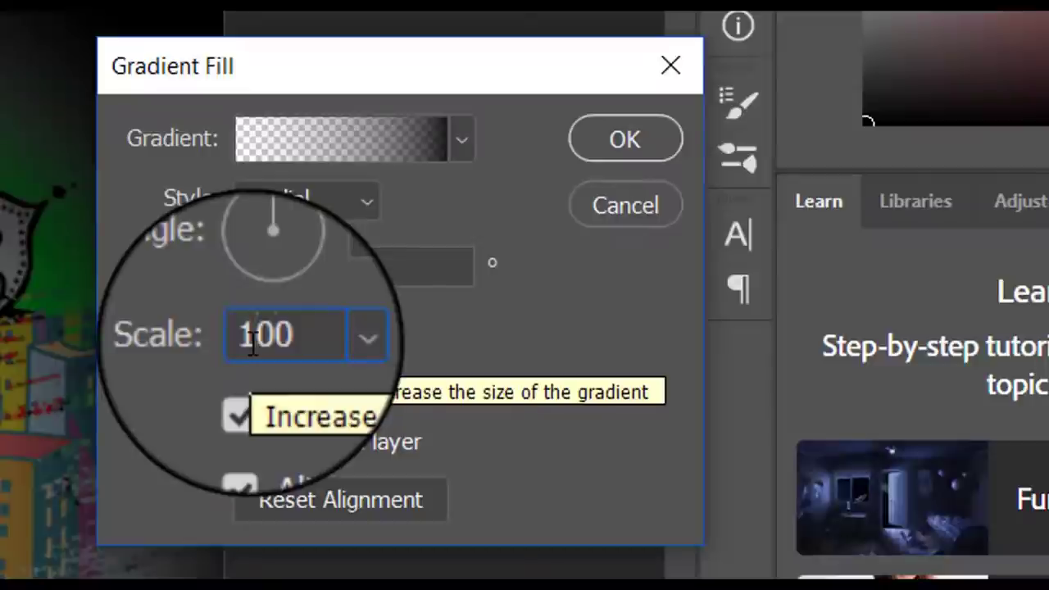
pyautogui.press('BackSpace')
pyautogui.press('BackSpace')
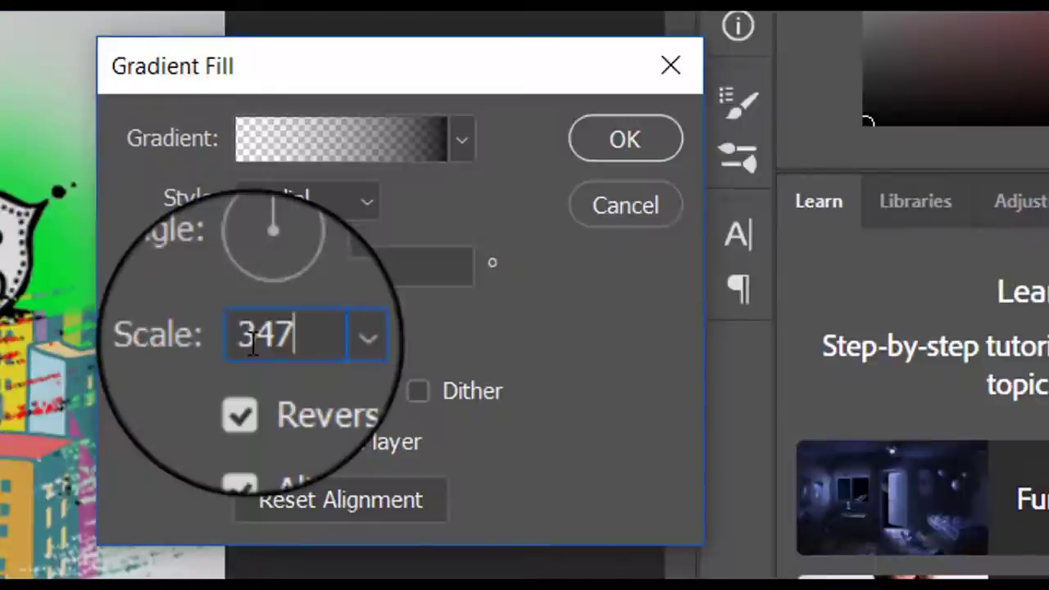
pyautogui.click(631, 134)
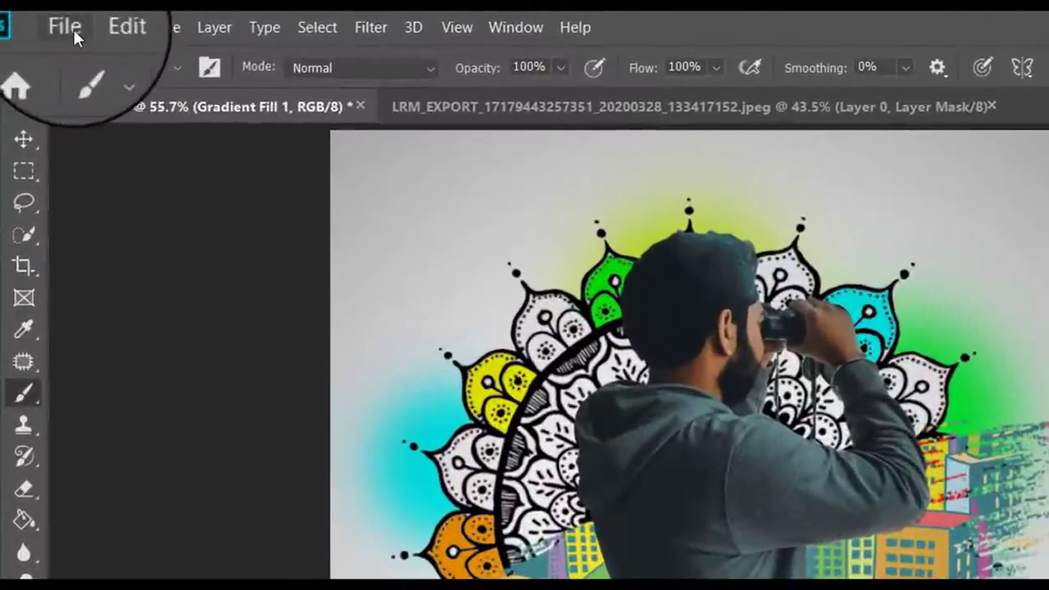
# - Place the 'name signature' image from editing pics > 100pics as an embedded layer
pyautogui.click(74, 30)
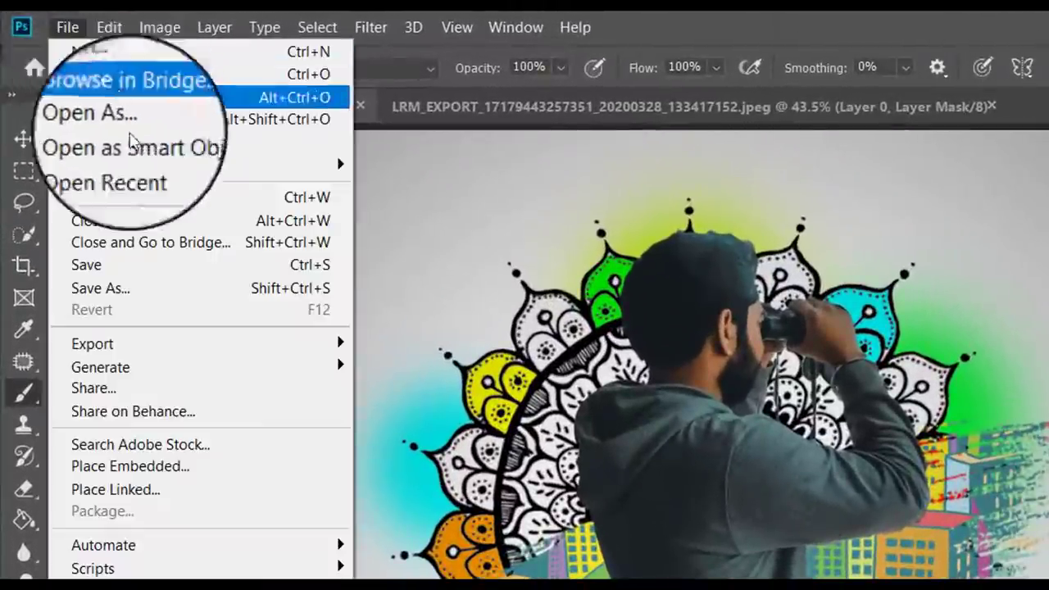
pyautogui.click(173, 467)
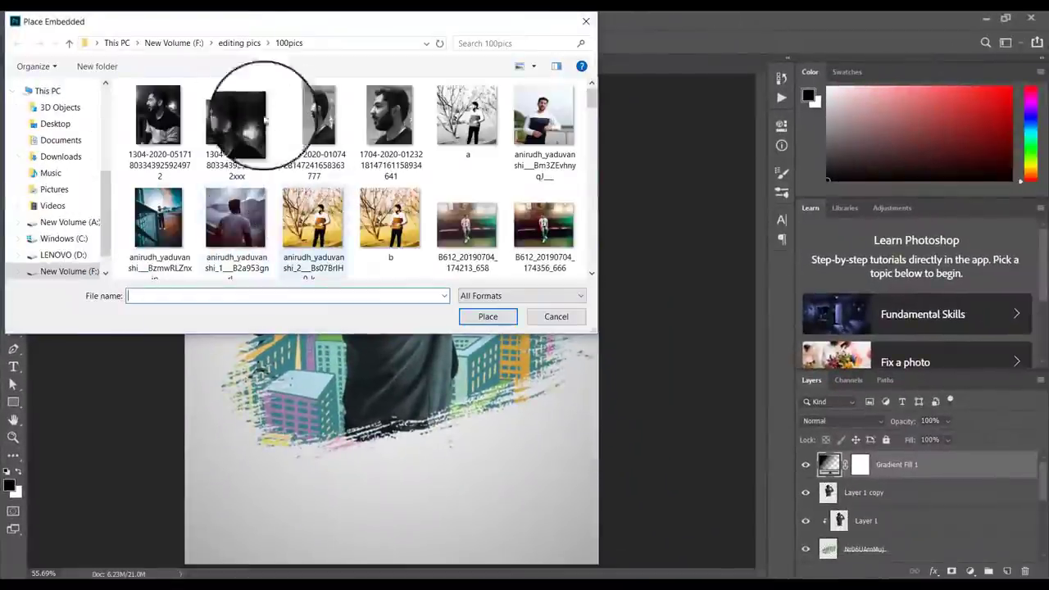
pyautogui.click(238, 45)
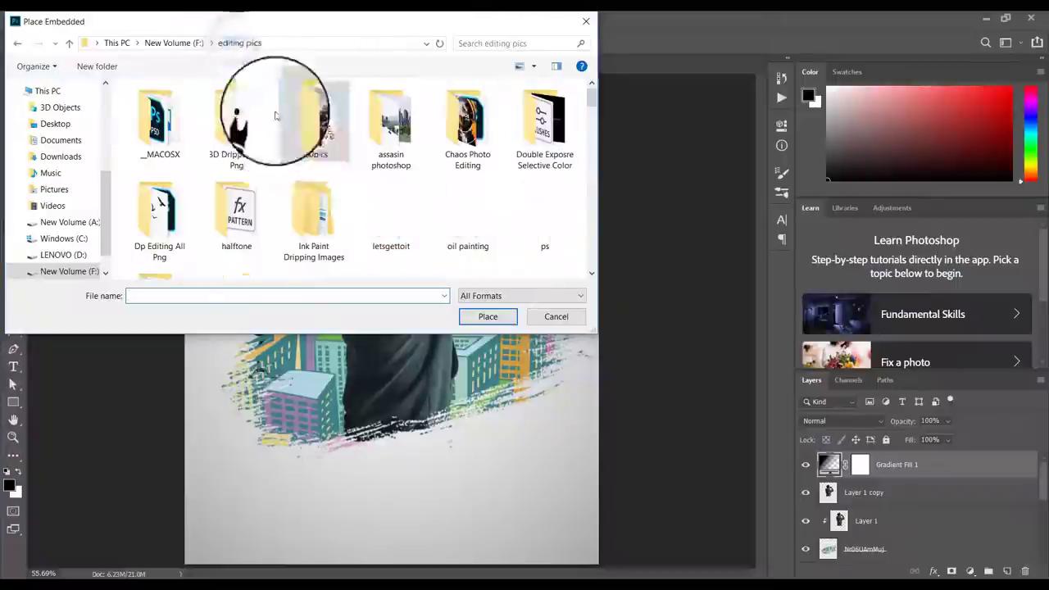
pyautogui.doubleClick(312, 154)
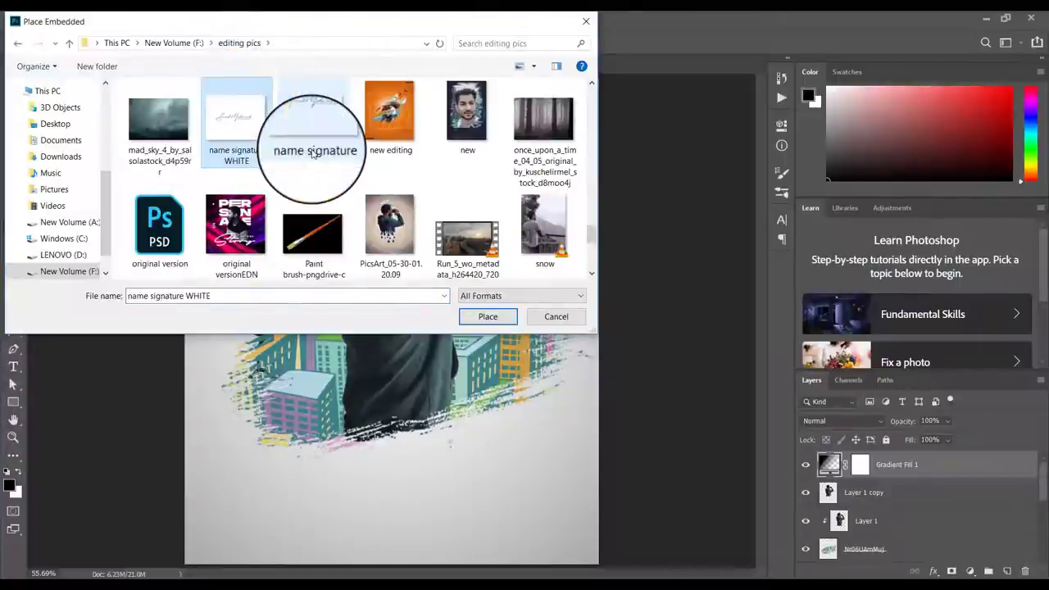
pyautogui.click(314, 154)
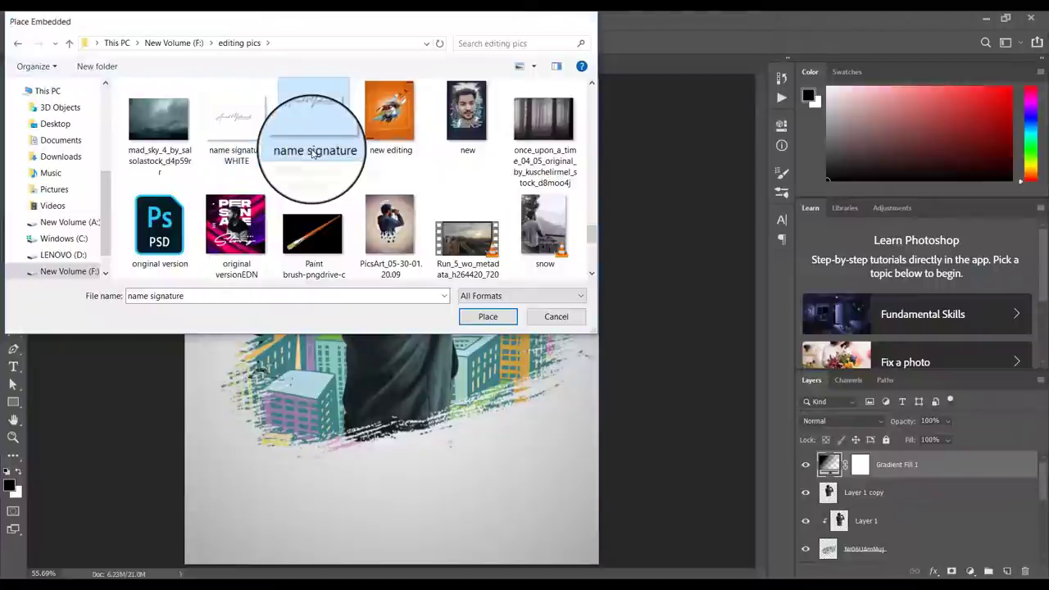
pyautogui.doubleClick(311, 154)
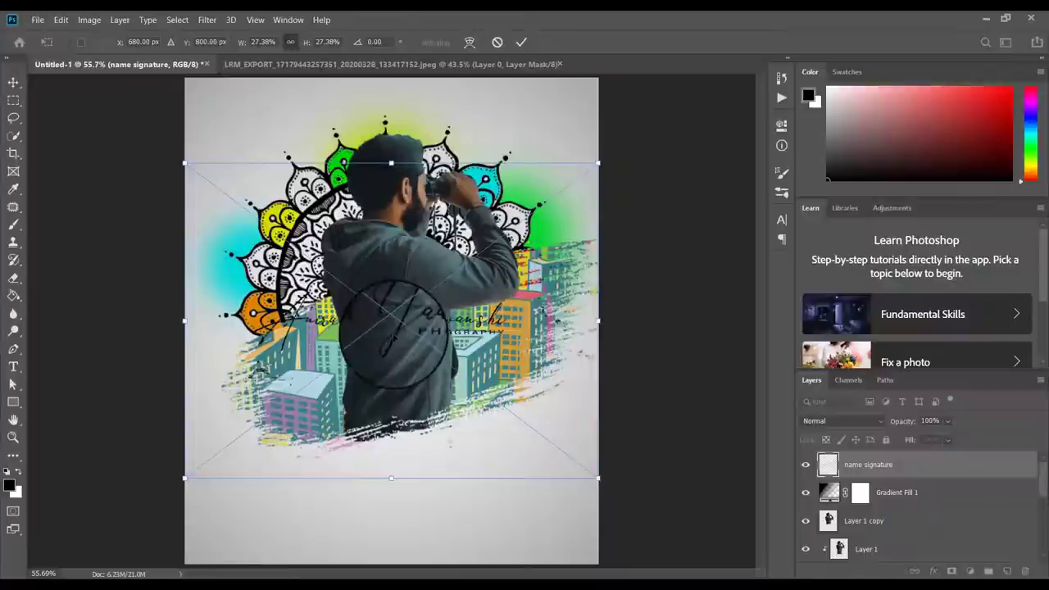
# - Move the signature below the man, shrink it slightly, and nudge it a little higher
pyautogui.moveTo(418, 330)
pyautogui.mouseDown()
pyautogui.moveTo(438, 466)
pyautogui.moveTo(459, 483)
pyautogui.moveTo(416, 482)
pyautogui.moveTo(424, 492)
pyautogui.mouseUp()
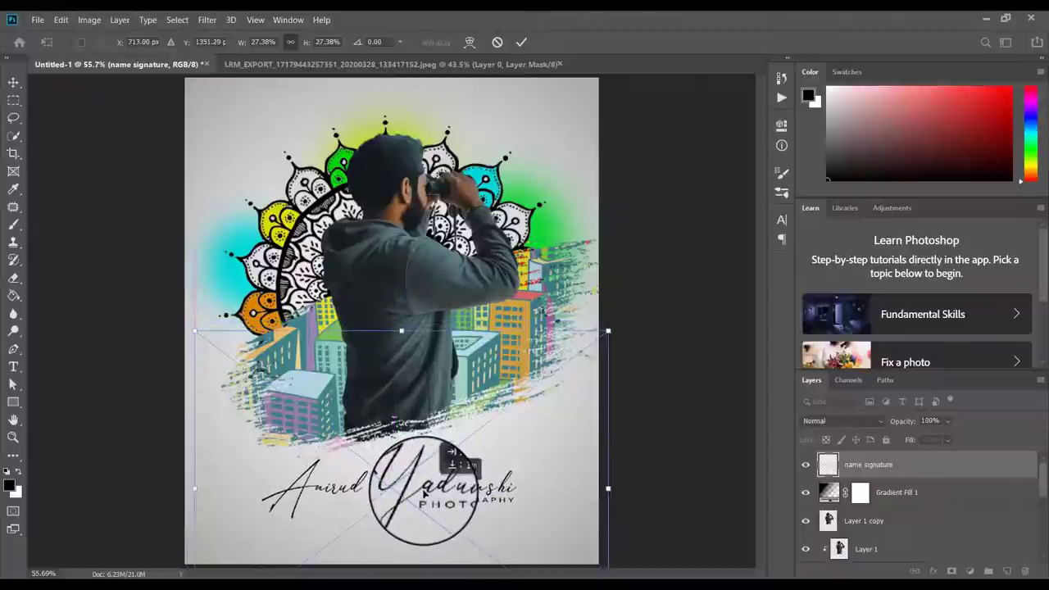
pyautogui.click(523, 43)
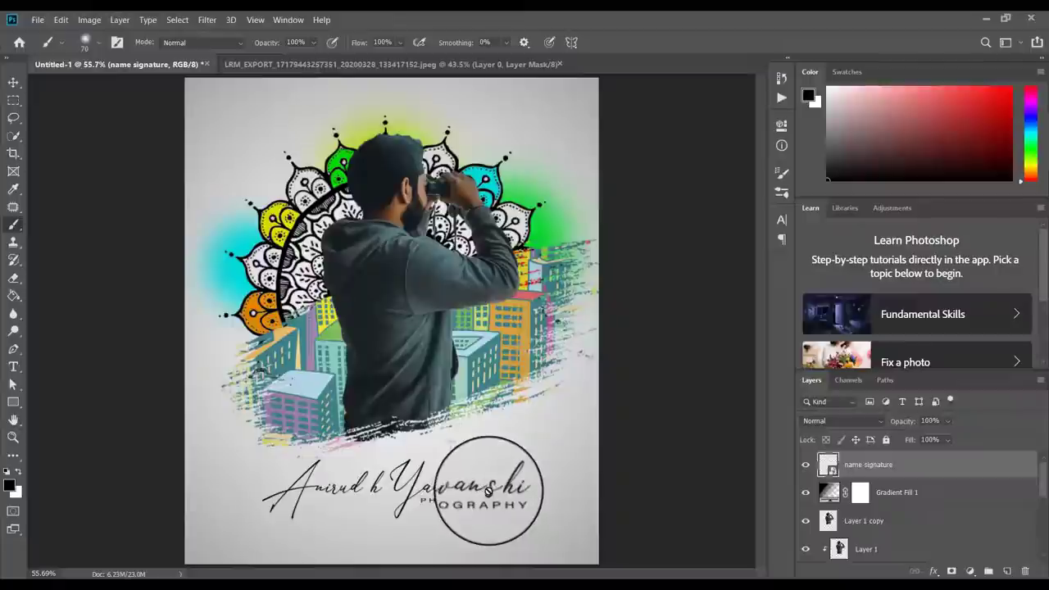
pyautogui.hotkey('ctrl', 't')
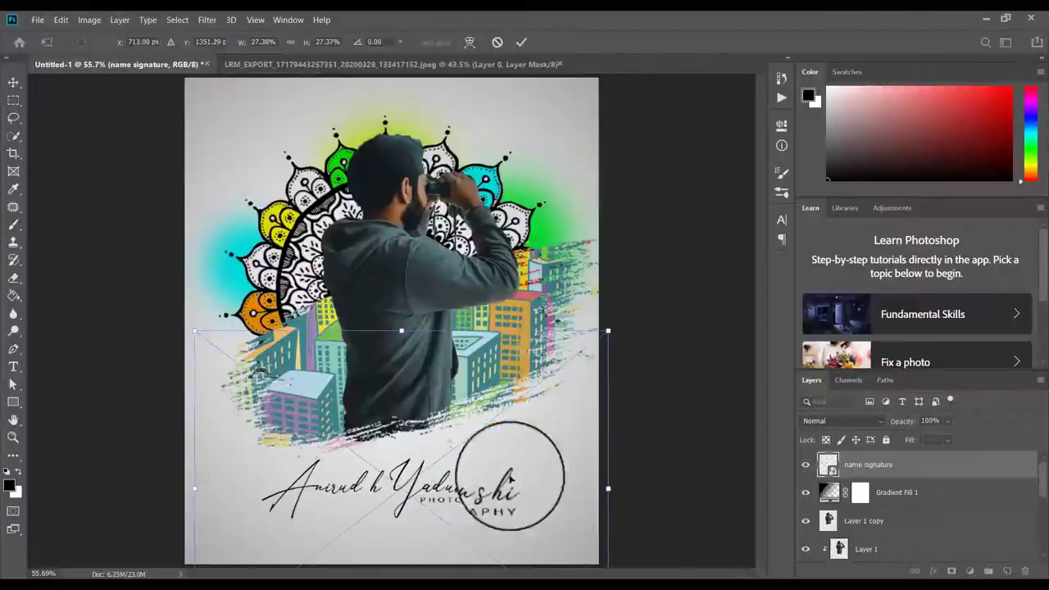
pyautogui.moveTo(611, 327); pyautogui.dragTo(591, 346)
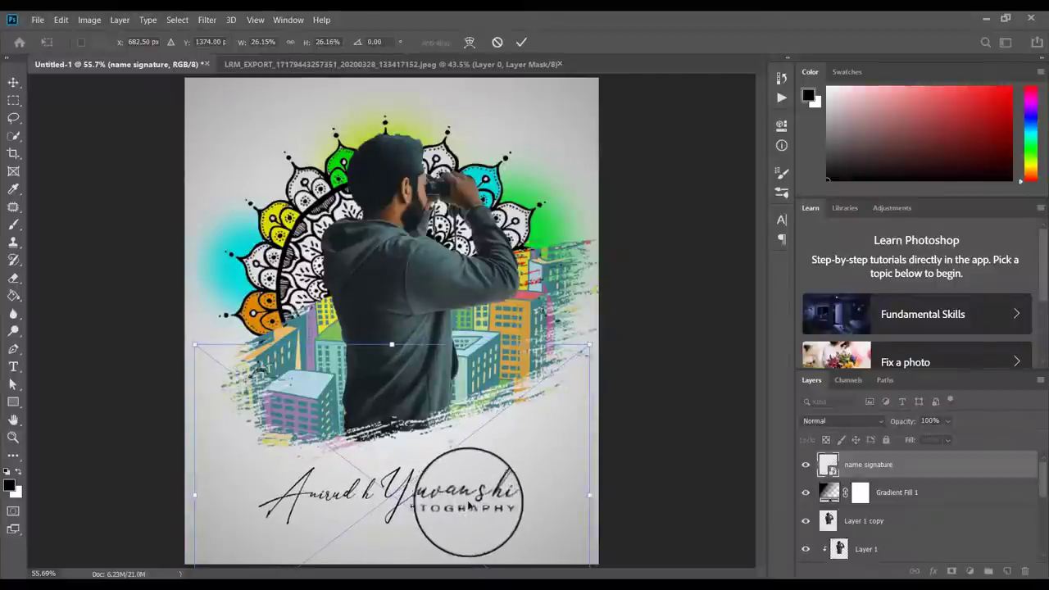
pyautogui.hotkey('ctrl', '-')
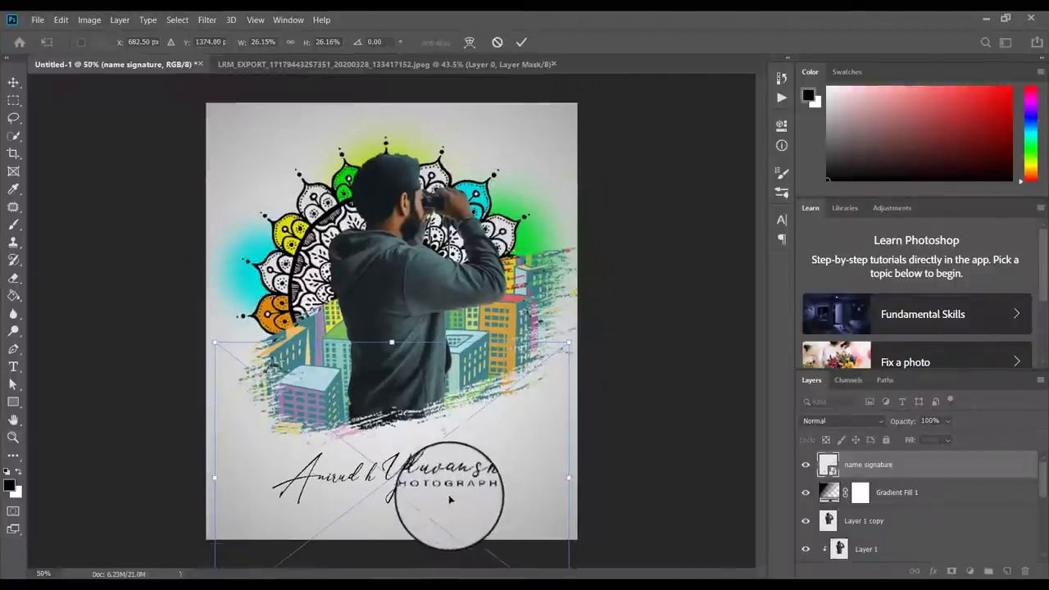
pyautogui.moveTo(443, 490); pyautogui.dragTo(442, 472)
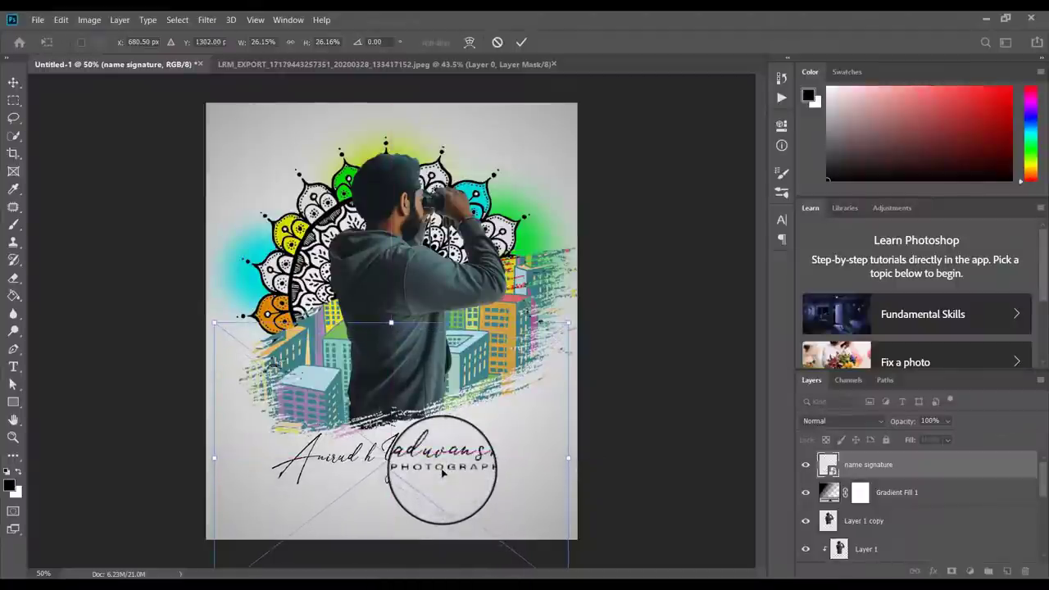
pyautogui.click(522, 43)
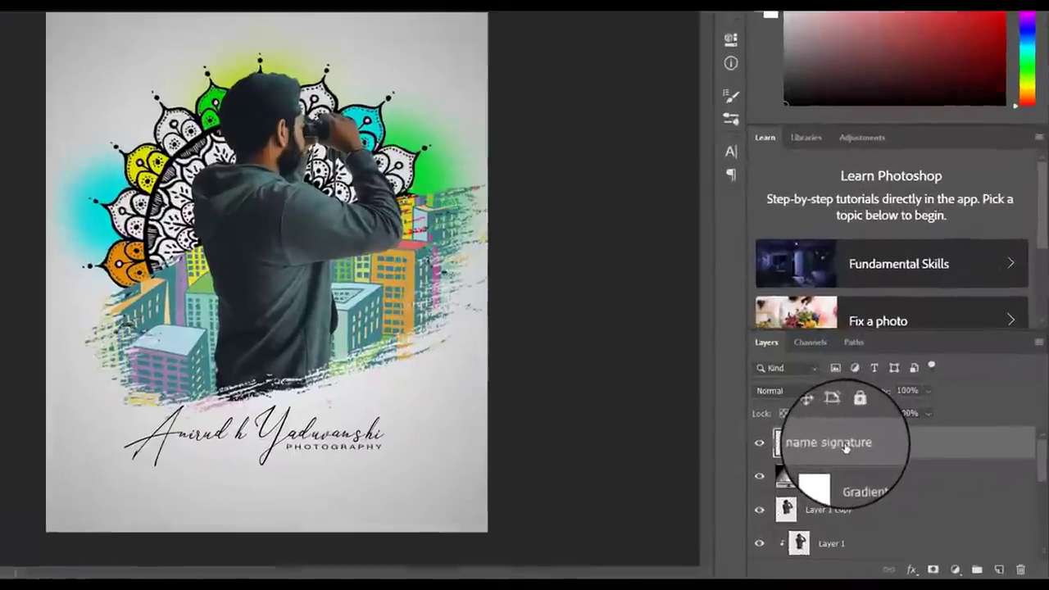
# - Duplicate the name signature layer as 'name signature copy'
pyautogui.rightClick(879, 466)
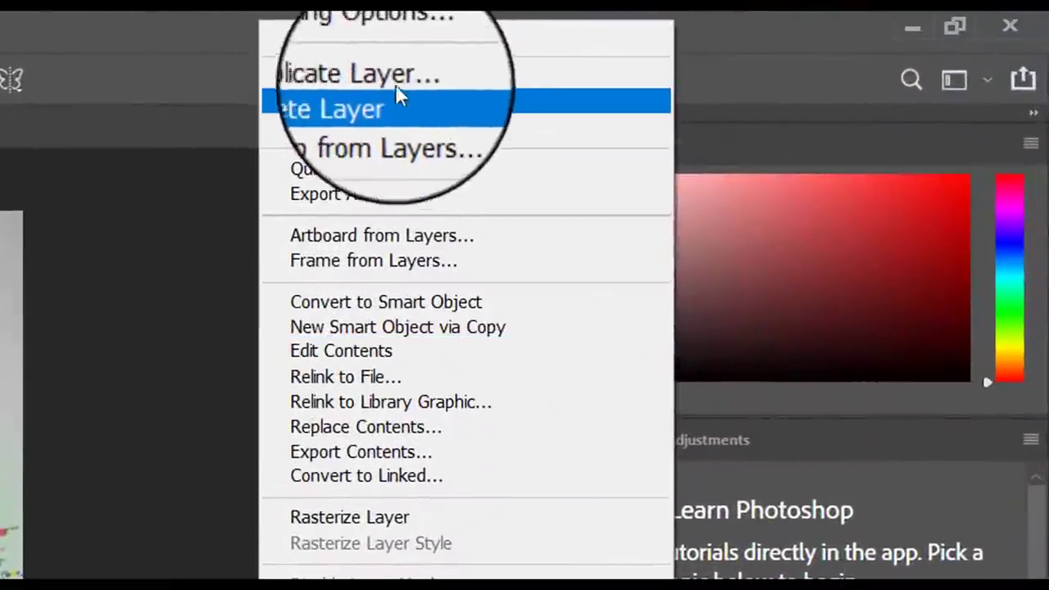
pyautogui.click(392, 92)
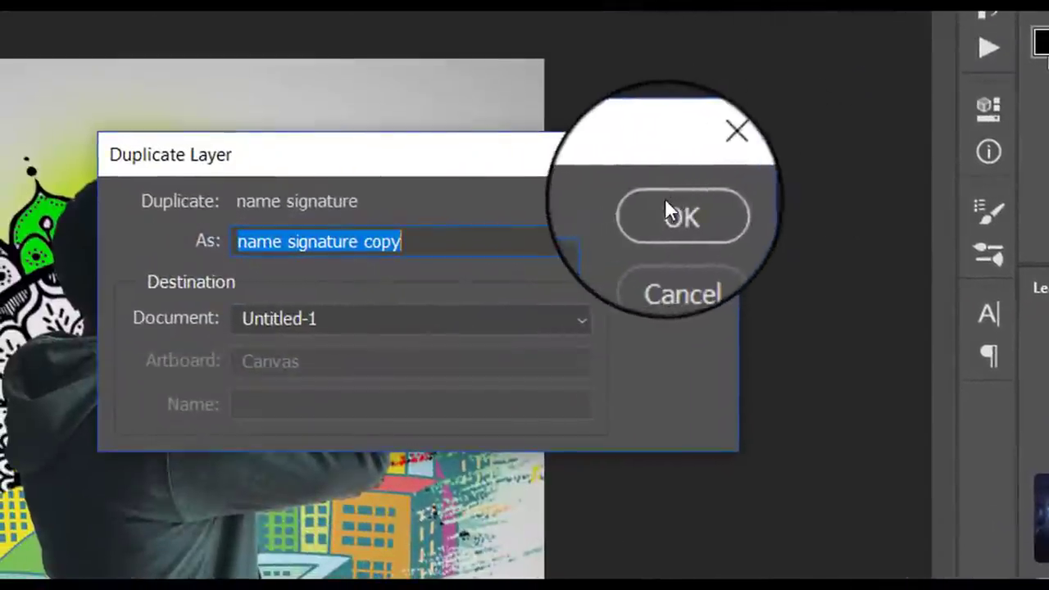
pyautogui.click(666, 209)
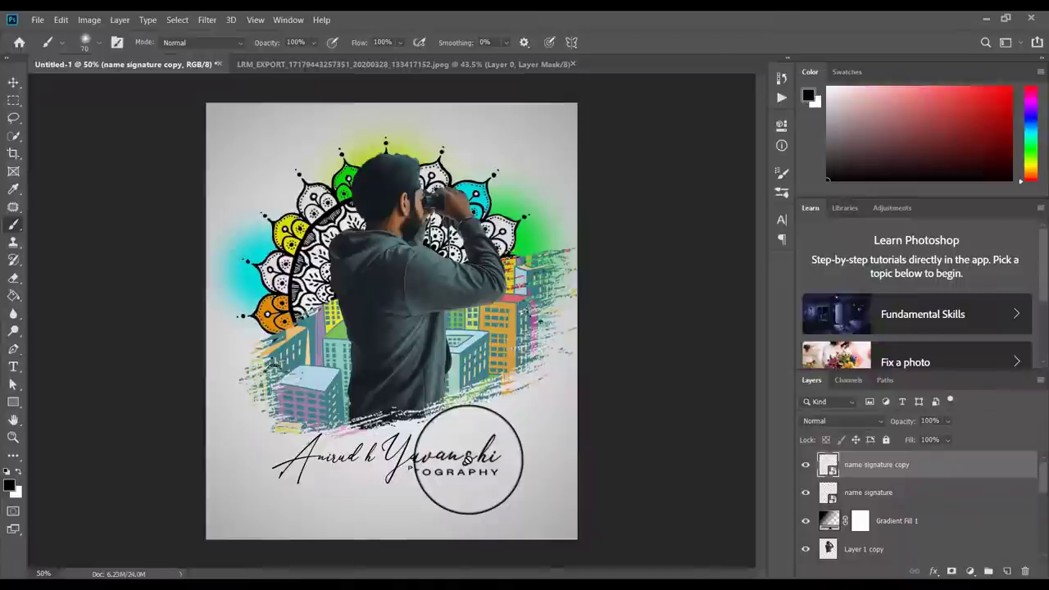
# - Move the signature copy down just below the original signature
pyautogui.click(13, 82)
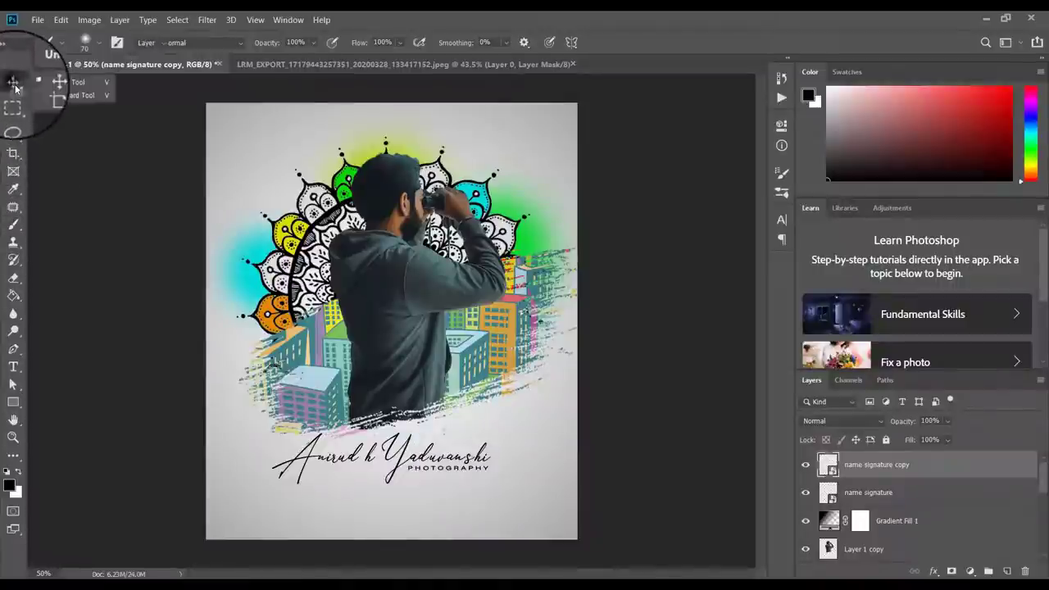
pyautogui.moveTo(279, 385); pyautogui.dragTo(385, 448)
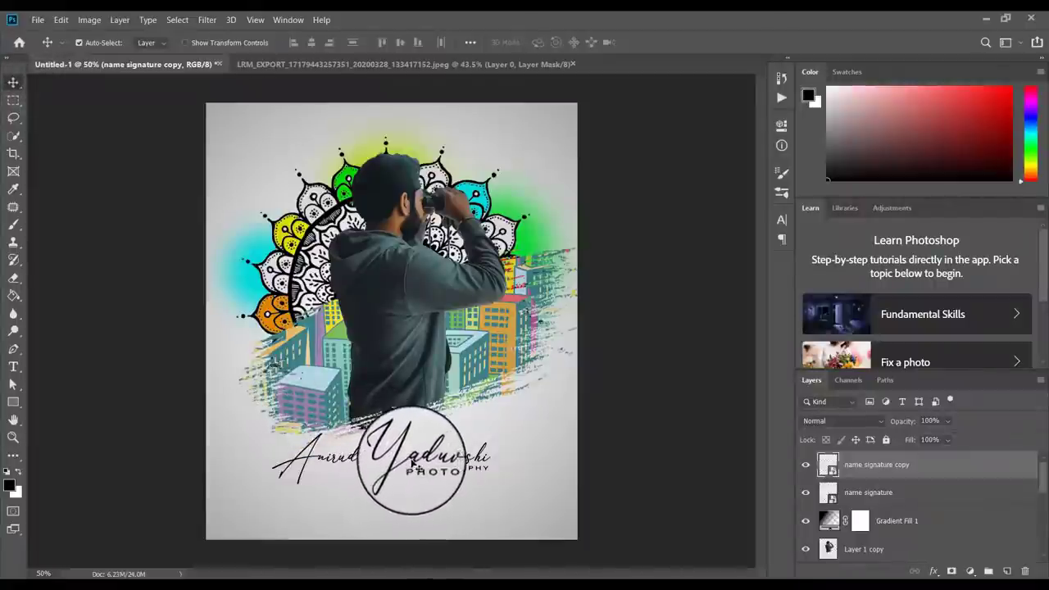
pyautogui.moveTo(412, 469)
pyautogui.mouseDown()
pyautogui.moveTo(403, 481)
pyautogui.moveTo(412, 505)
pyautogui.mouseUp()
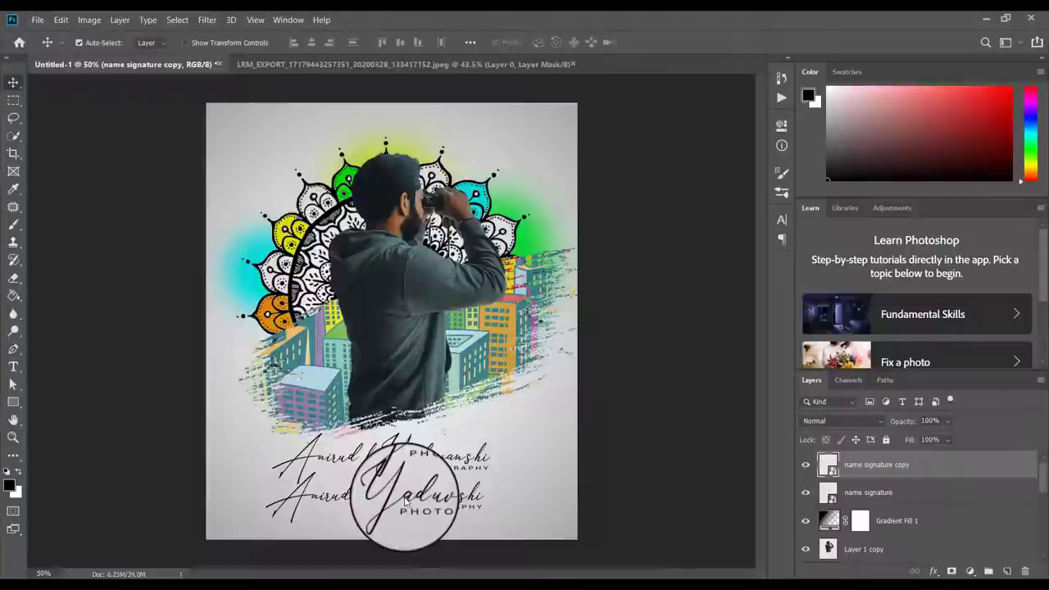
pyautogui.rightClick(412, 507)
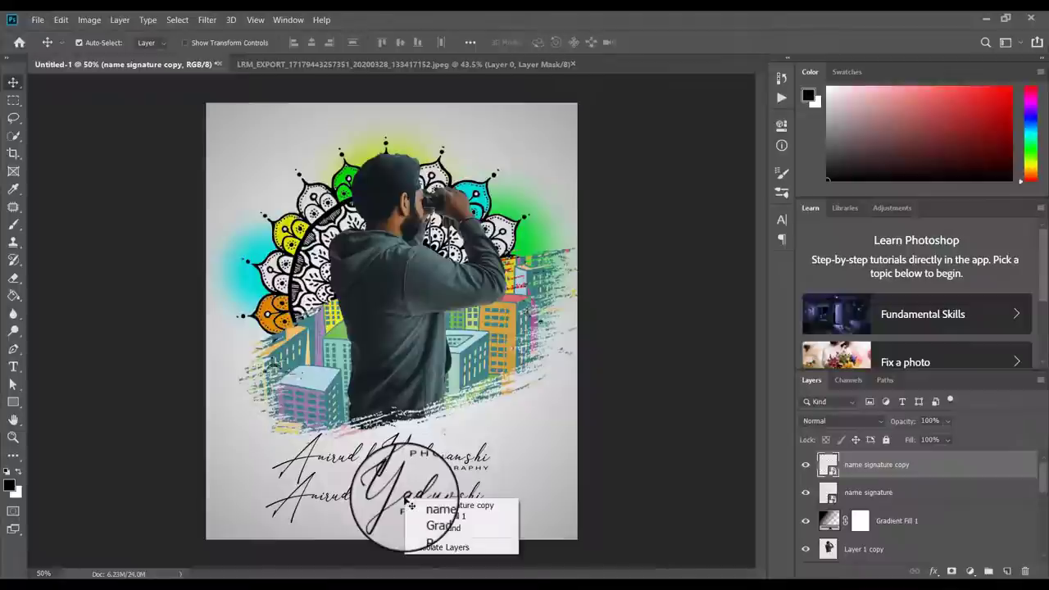
pyautogui.click(624, 496)
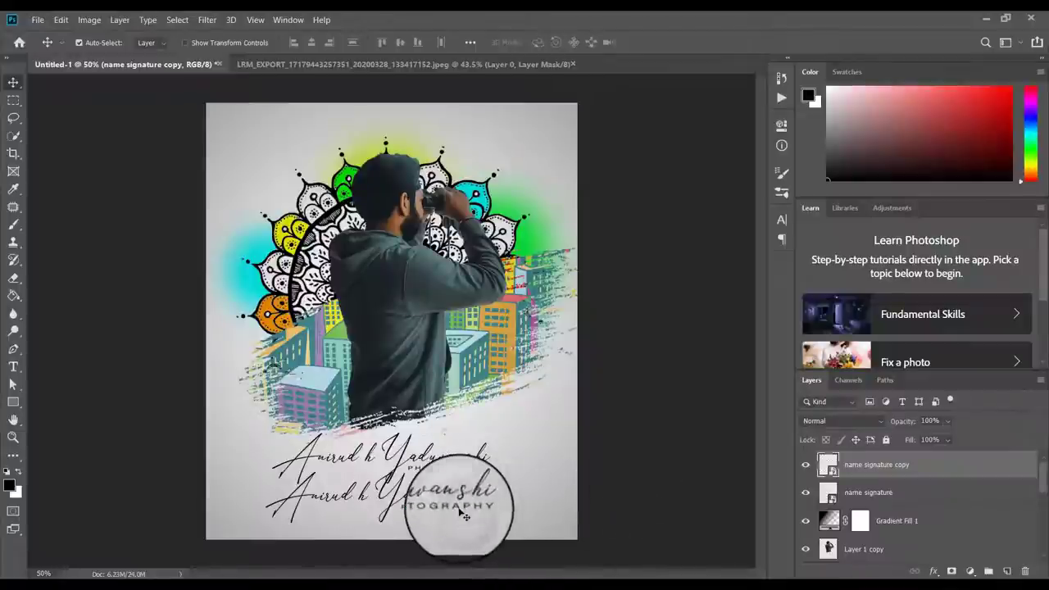
pyautogui.hotkey('ctrl', 't')
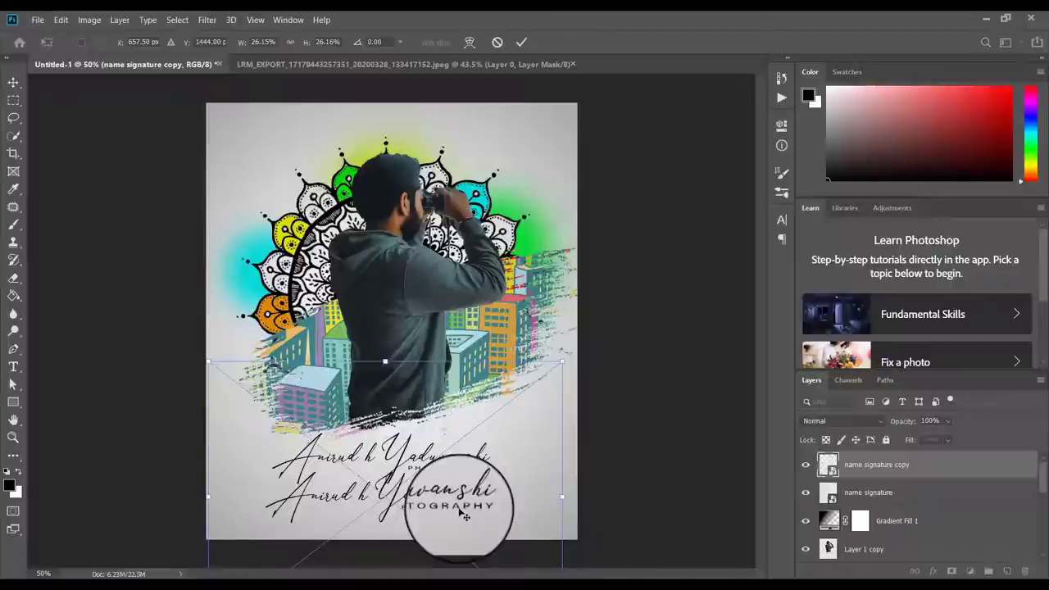
# - Flip the signature copy vertically and set it beneath the original as a reflection
pyautogui.rightClick(462, 510)
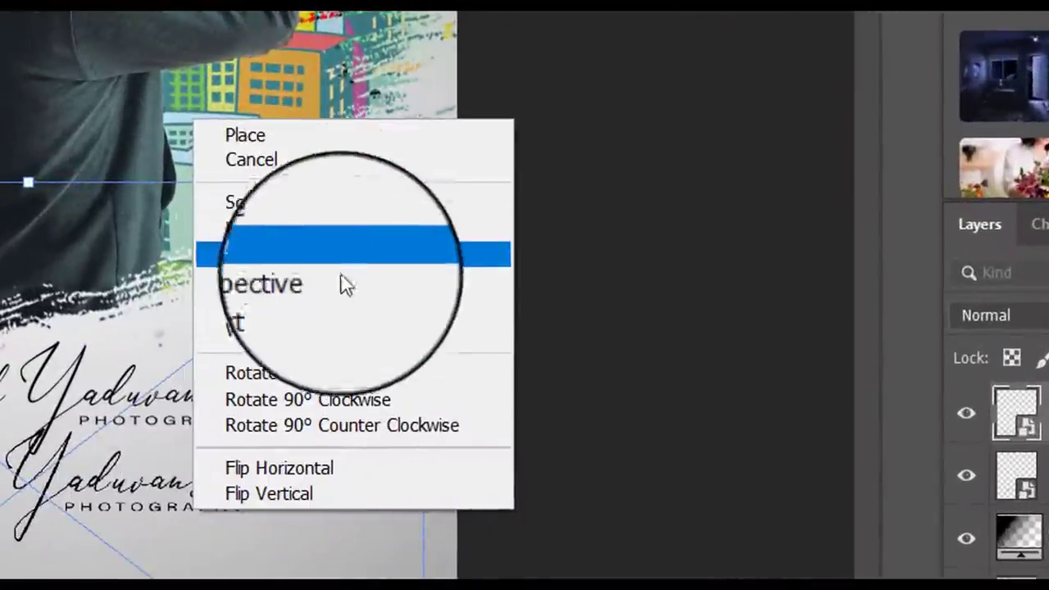
pyautogui.click(295, 487)
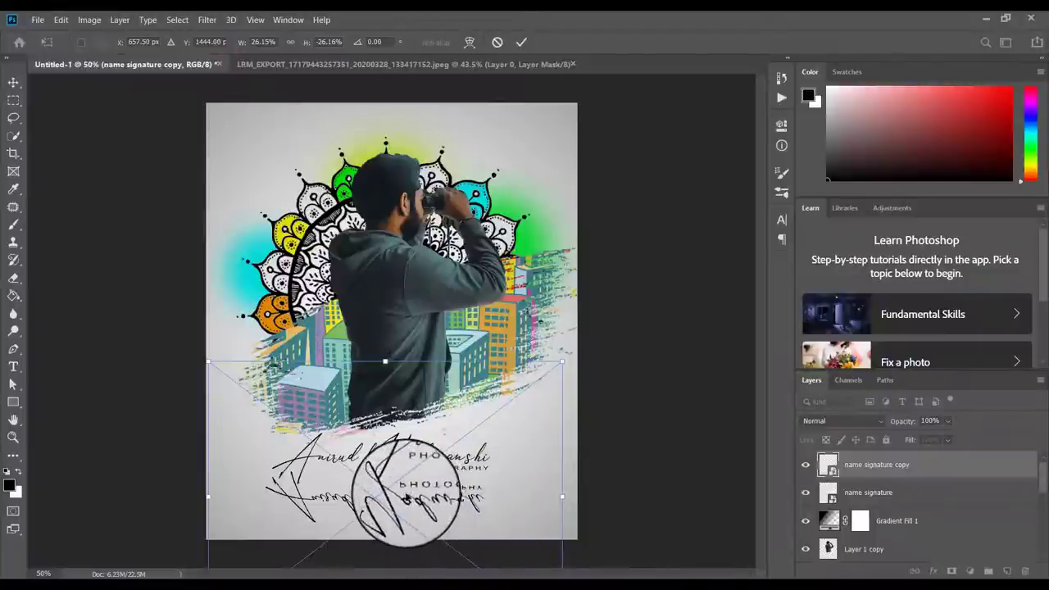
pyautogui.moveTo(407, 492); pyautogui.dragTo(415, 502)
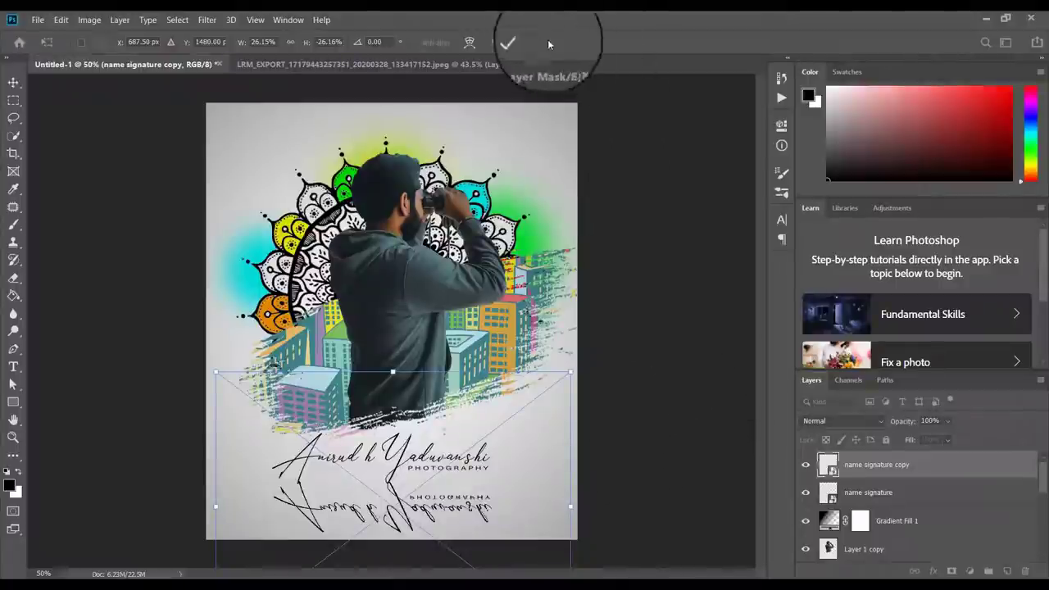
pyautogui.click(522, 42)
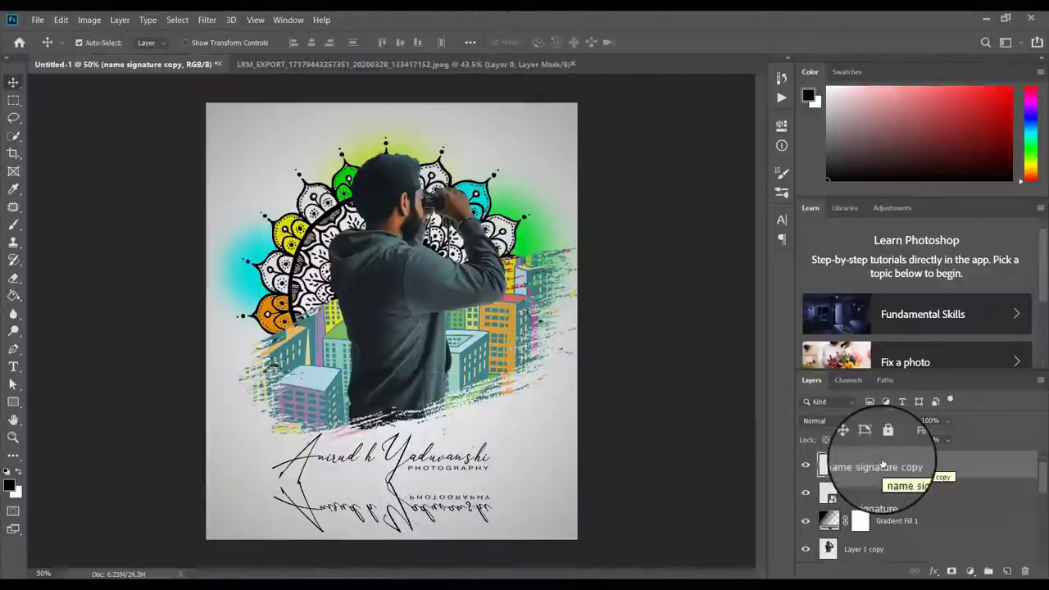
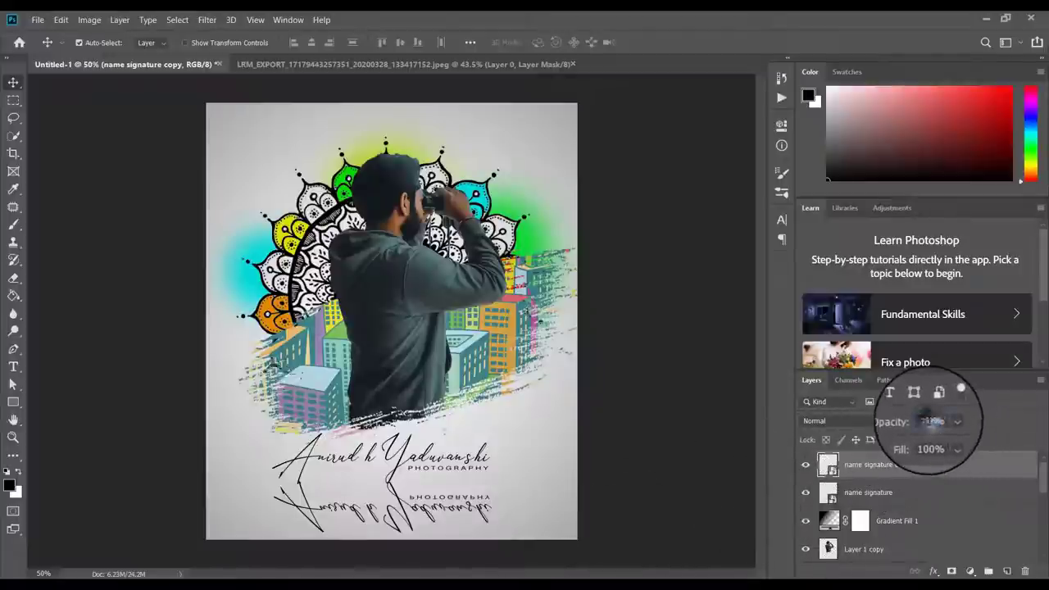
# - Set the reflected signature copy layer's opacity to 50%
pyautogui.click(931, 421)
pyautogui.write('50')
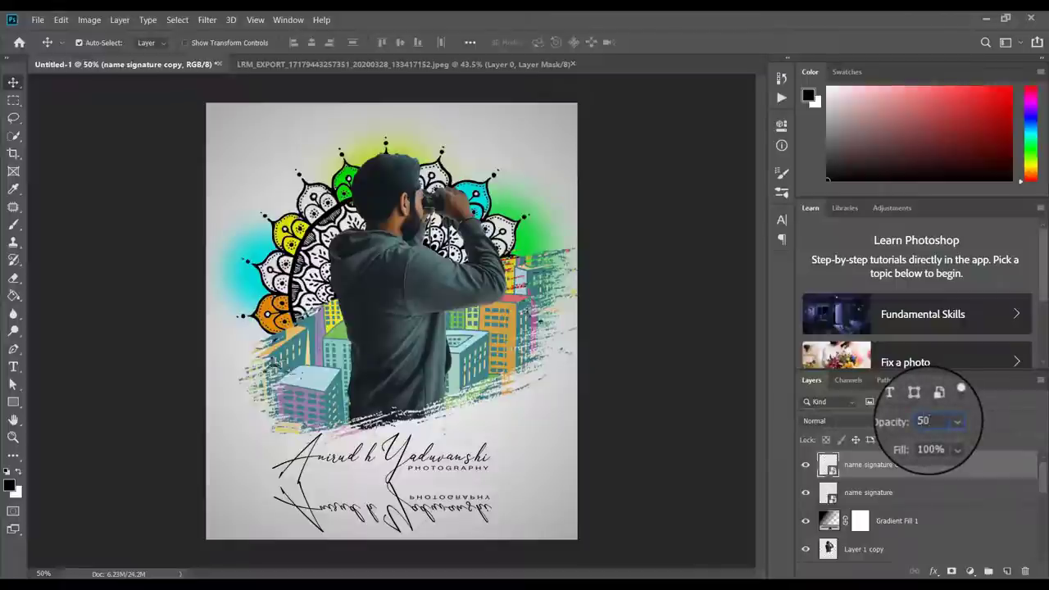
pyautogui.press('Return')
pyautogui.click(730, 425)
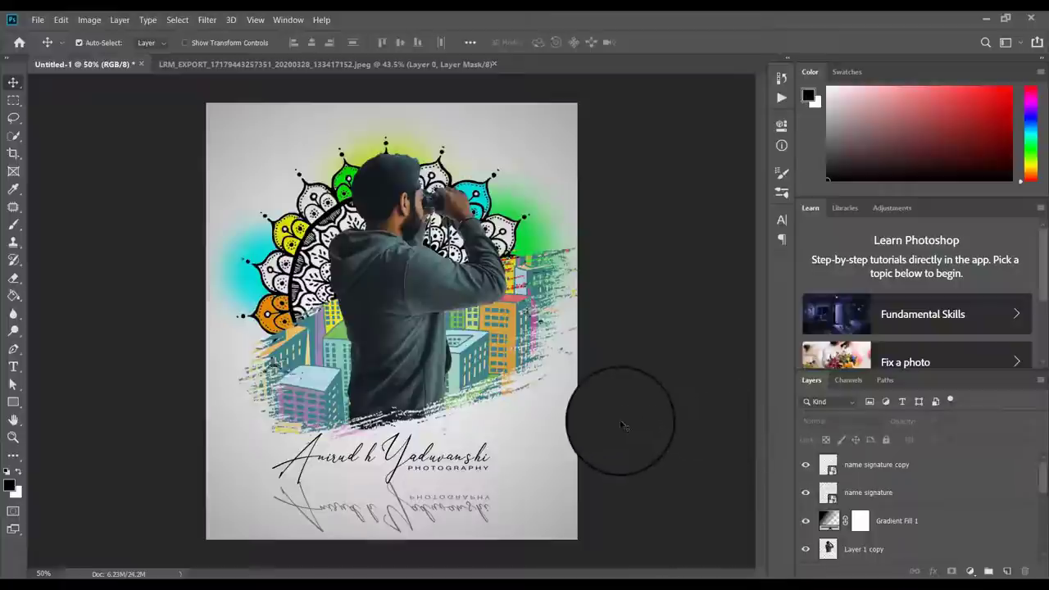
# - Place Photoshop Effects 00 1 (7) from ZIP FILES > Art All Png as an embedded image
pyautogui.click(37, 20)
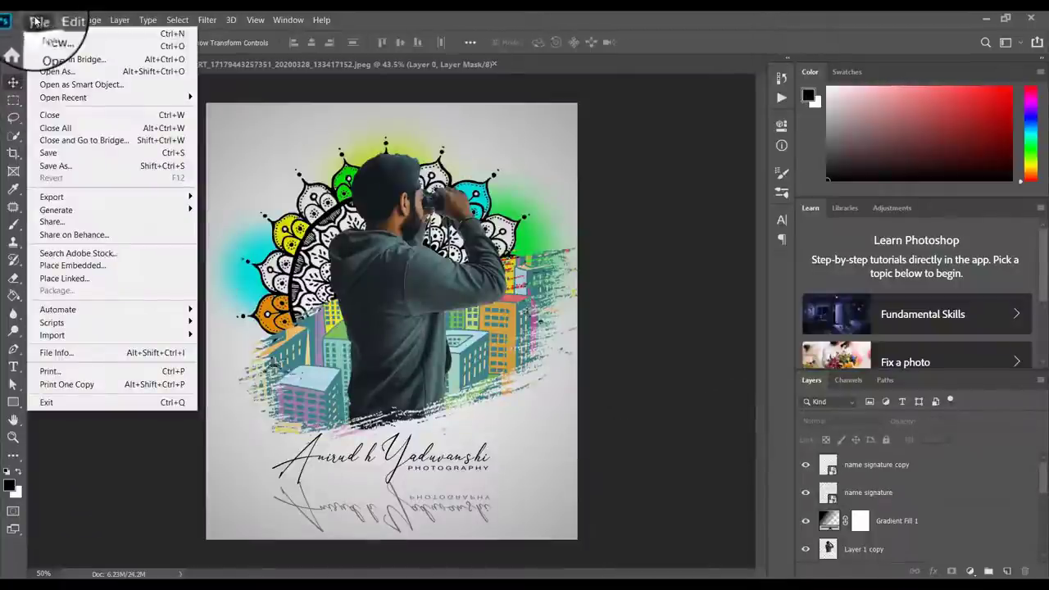
pyautogui.click(80, 267)
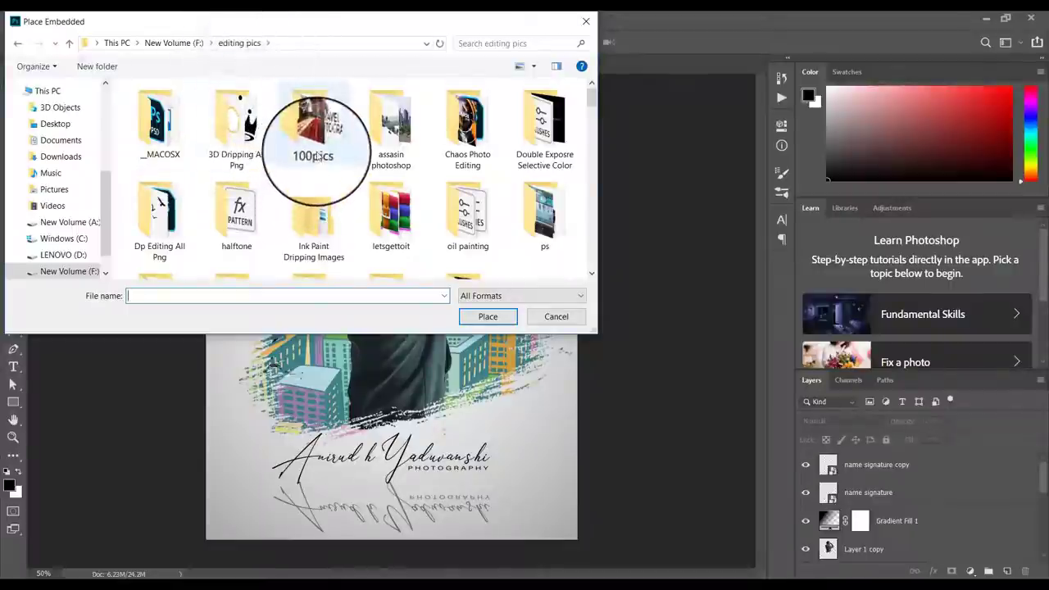
pyautogui.scroll(-2, 318, 155)
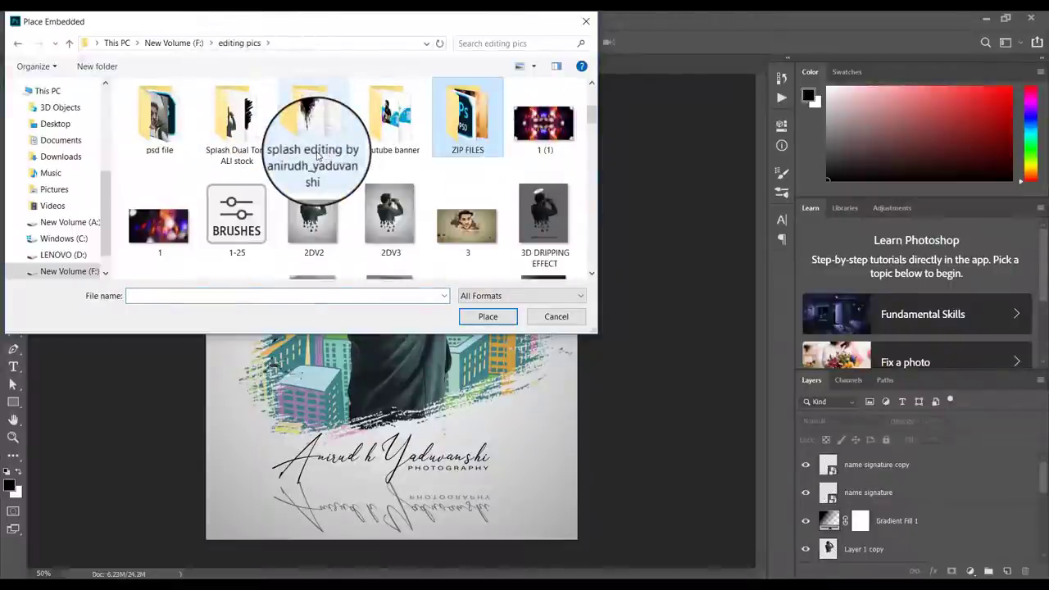
pyautogui.press('Return')
pyautogui.press('Down')
pyautogui.press('Down')
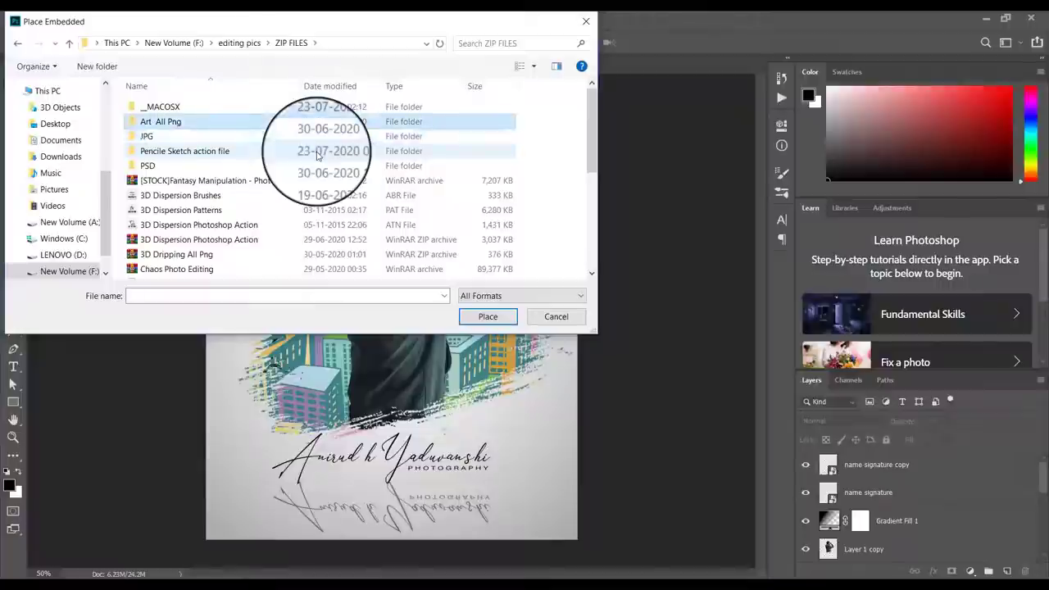
pyautogui.press('Return')
pyautogui.press('Right')
pyautogui.press('Right')
pyautogui.press('Right')
pyautogui.press('Right')
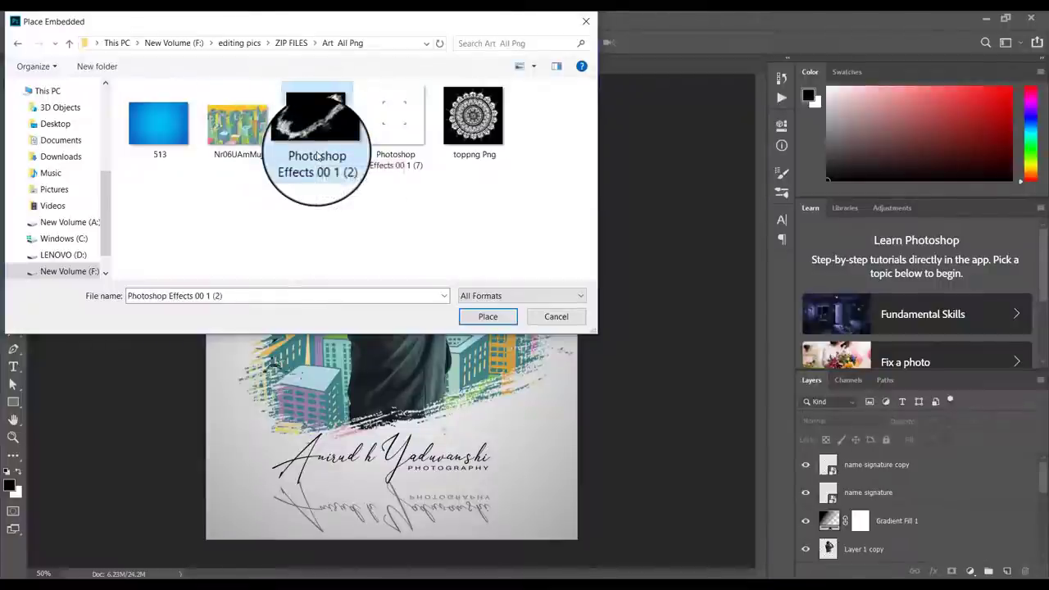
pyautogui.press('Return')
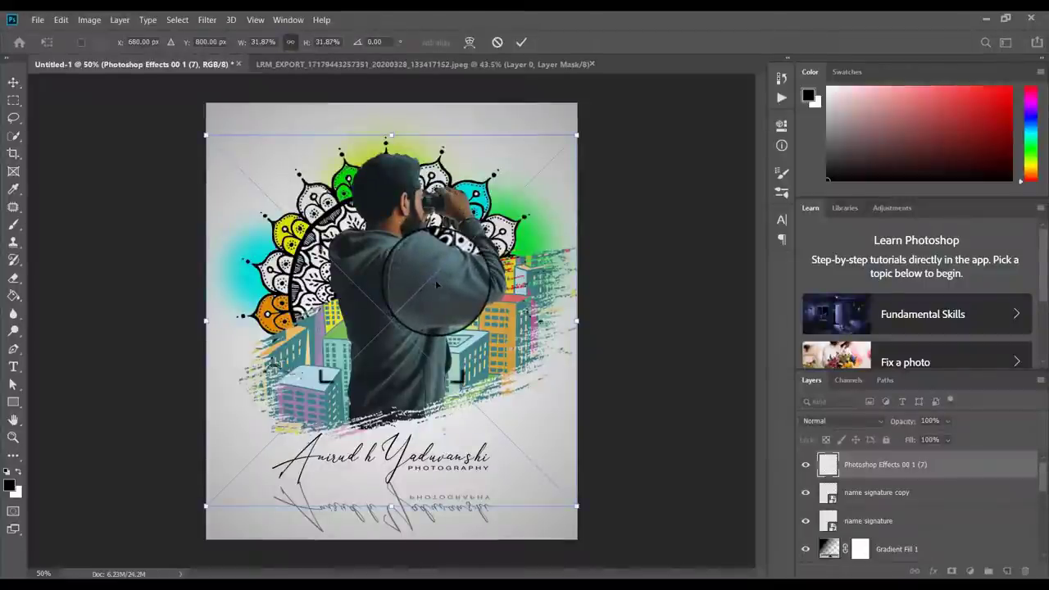
# - Scale the placed corner frame up to about 53% and move it up-left over the poster
pyautogui.hotkey('ctrl', '-')
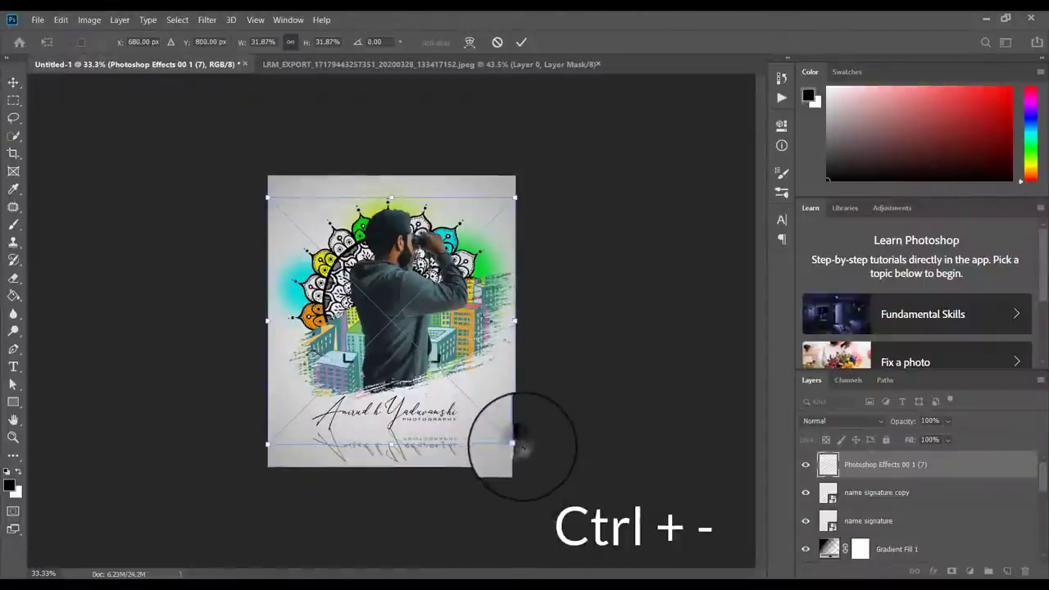
pyautogui.moveTo(510, 448); pyautogui.dragTo(569, 497)
pyautogui.moveTo(503, 456); pyautogui.dragTo(409, 372)
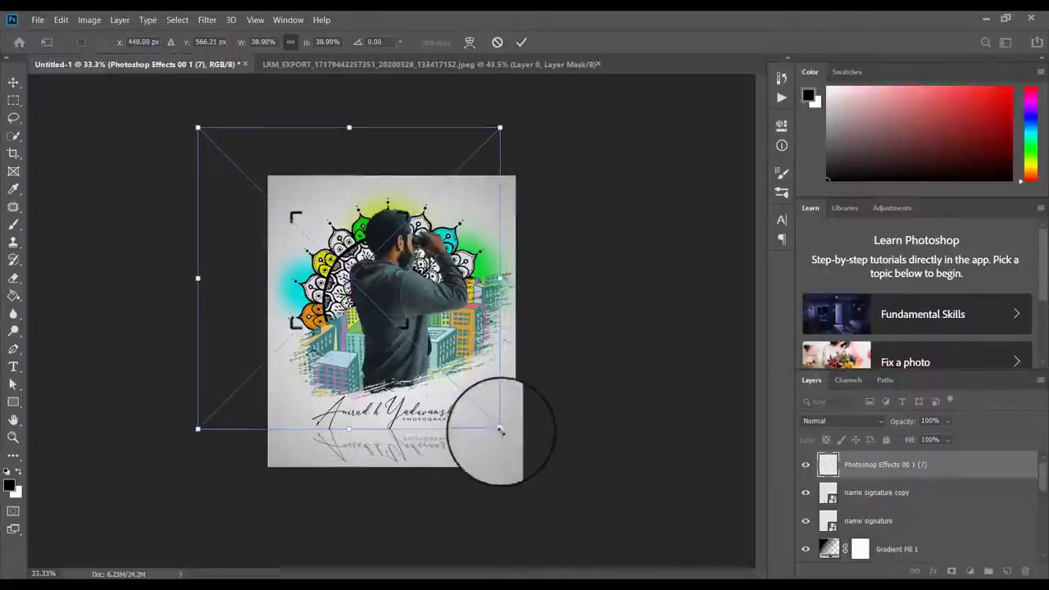
pyautogui.moveTo(501, 428); pyautogui.dragTo(610, 544)
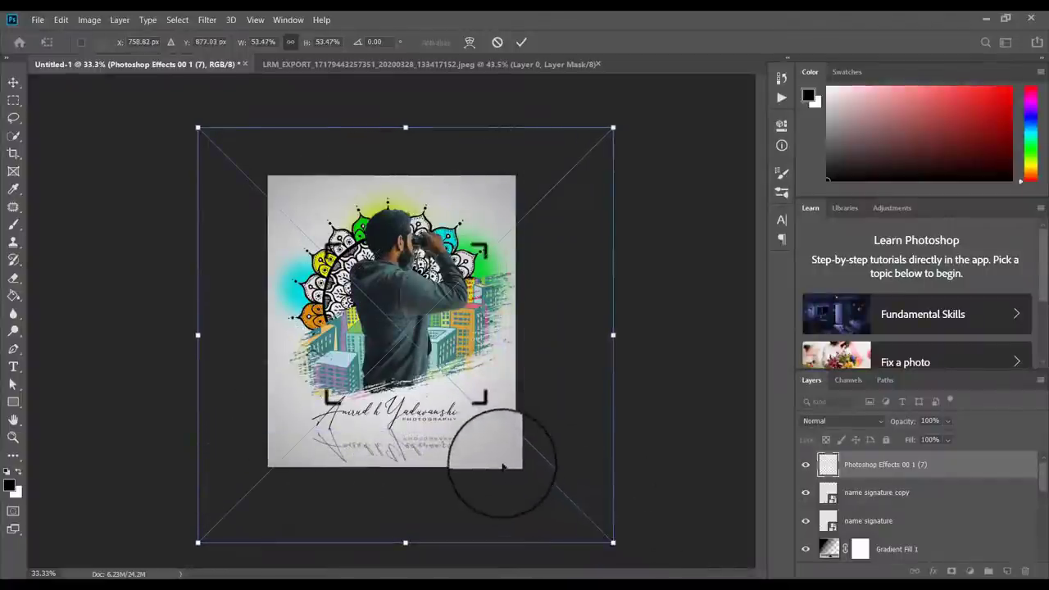
pyautogui.moveTo(473, 438); pyautogui.dragTo(467, 413)
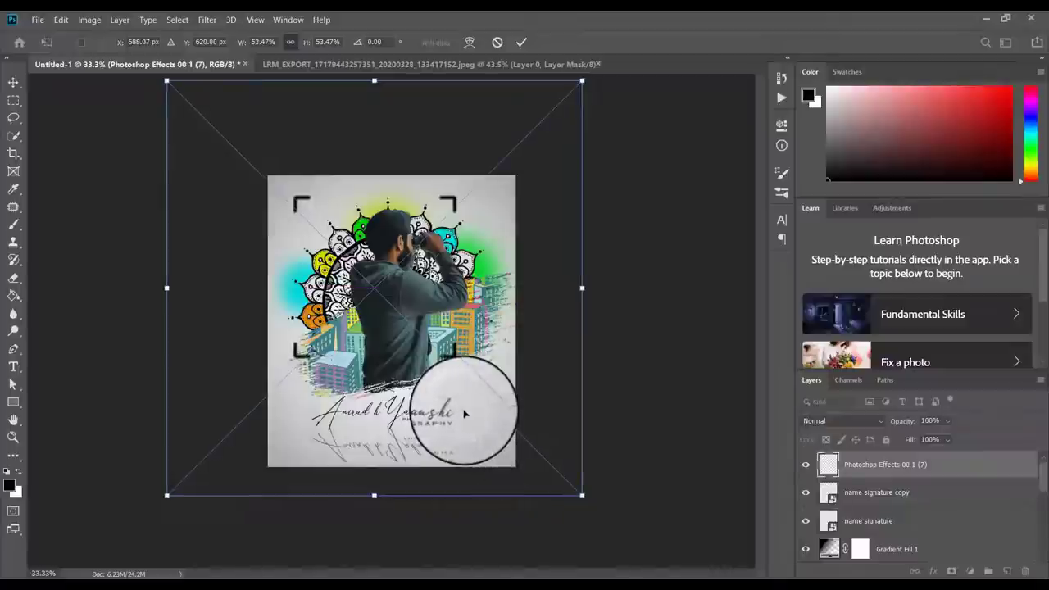
# - Enlarge the frame to about 66.4%, centre it around the subject, and commit
pyautogui.hotkey('ctrl', '-')
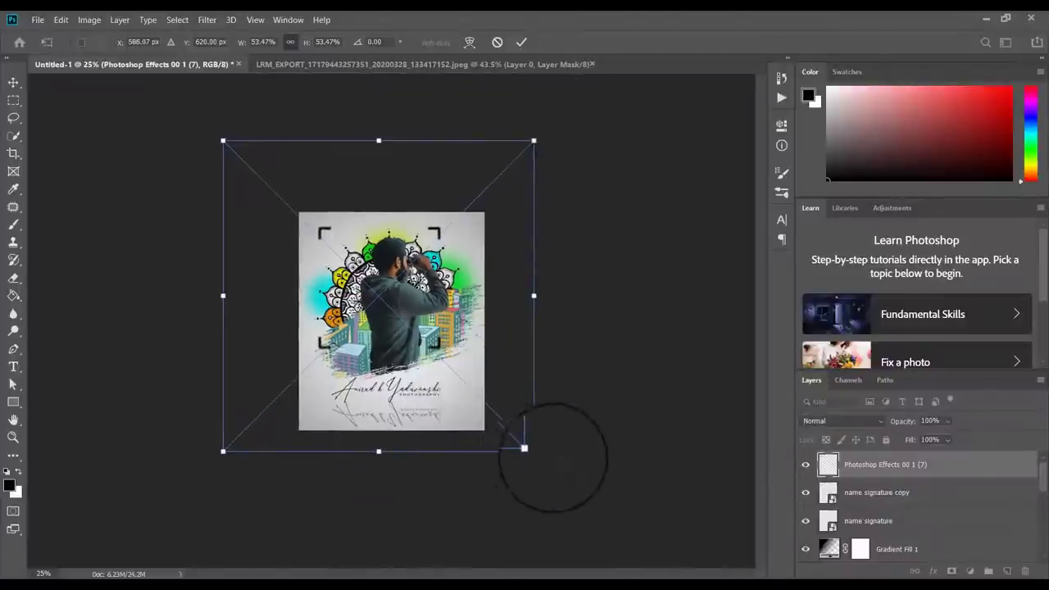
pyautogui.moveTo(534, 451); pyautogui.dragTo(583, 500)
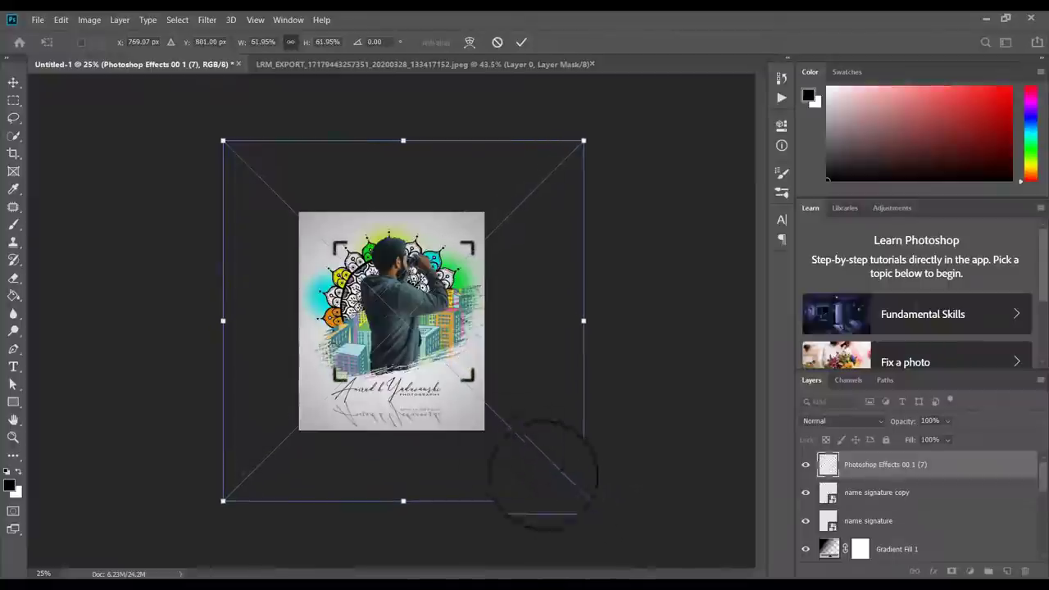
pyautogui.moveTo(498, 424); pyautogui.dragTo(487, 423)
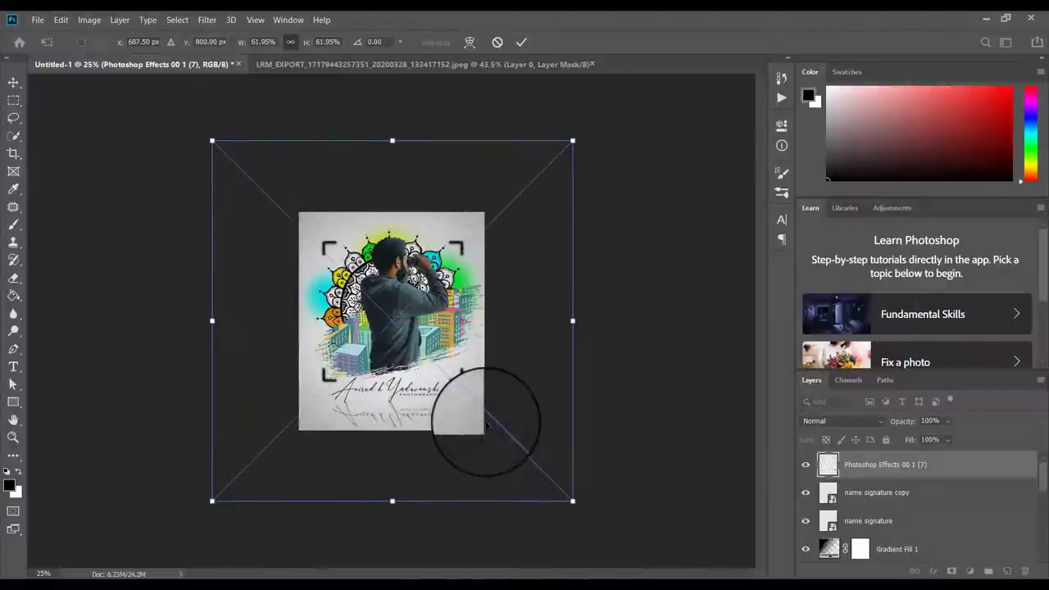
pyautogui.moveTo(572, 500); pyautogui.dragTo(581, 511)
pyautogui.moveTo(525, 480); pyautogui.dragTo(521, 480)
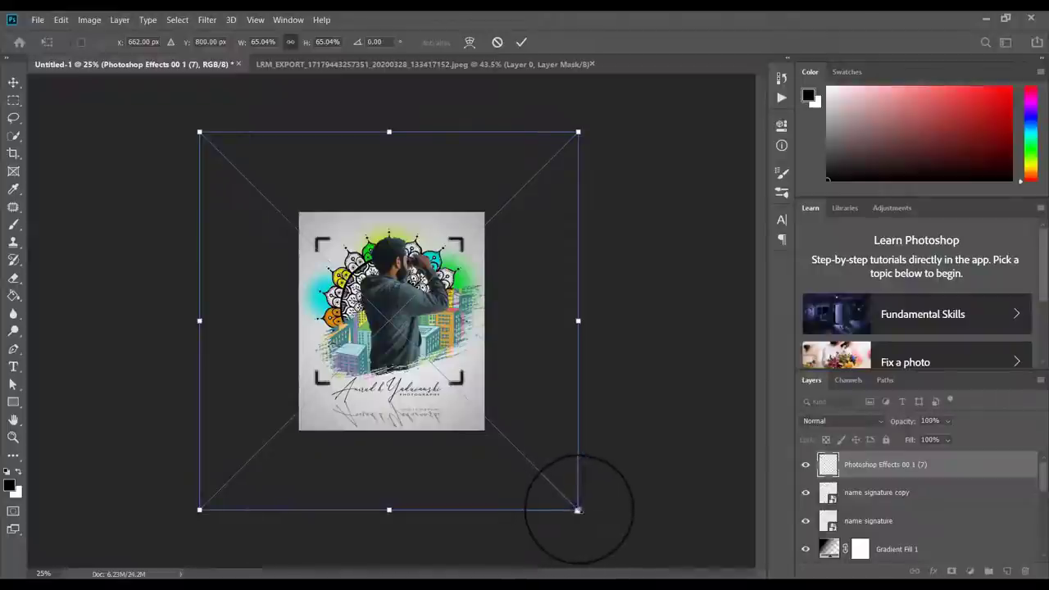
pyautogui.moveTo(578, 510); pyautogui.dragTo(585, 518)
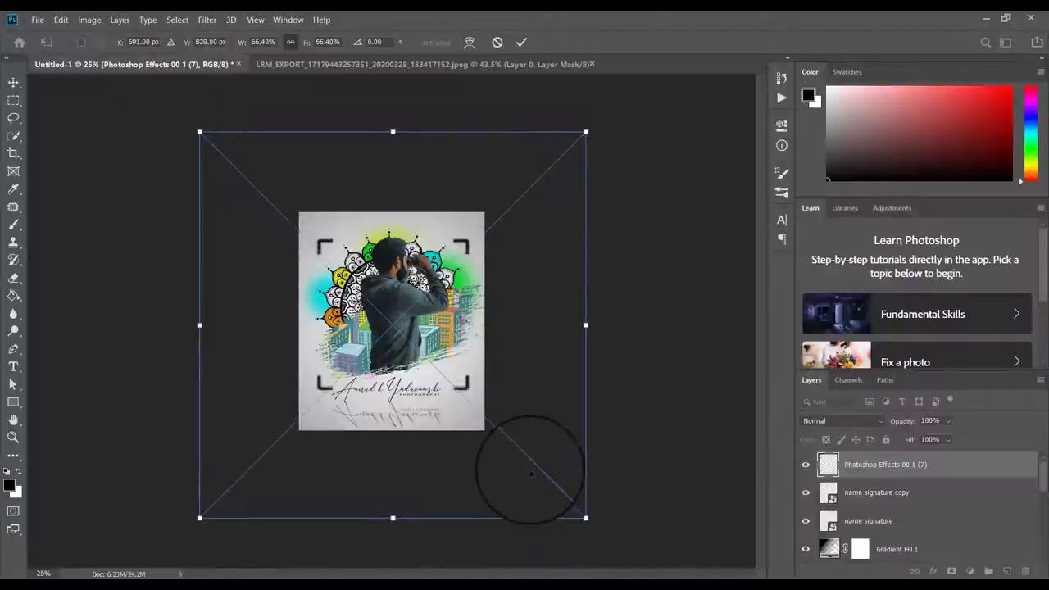
pyautogui.moveTo(532, 474)
pyautogui.mouseDown()
pyautogui.moveTo(517, 457)
pyautogui.moveTo(533, 461)
pyautogui.moveTo(529, 469)
pyautogui.mouseUp()
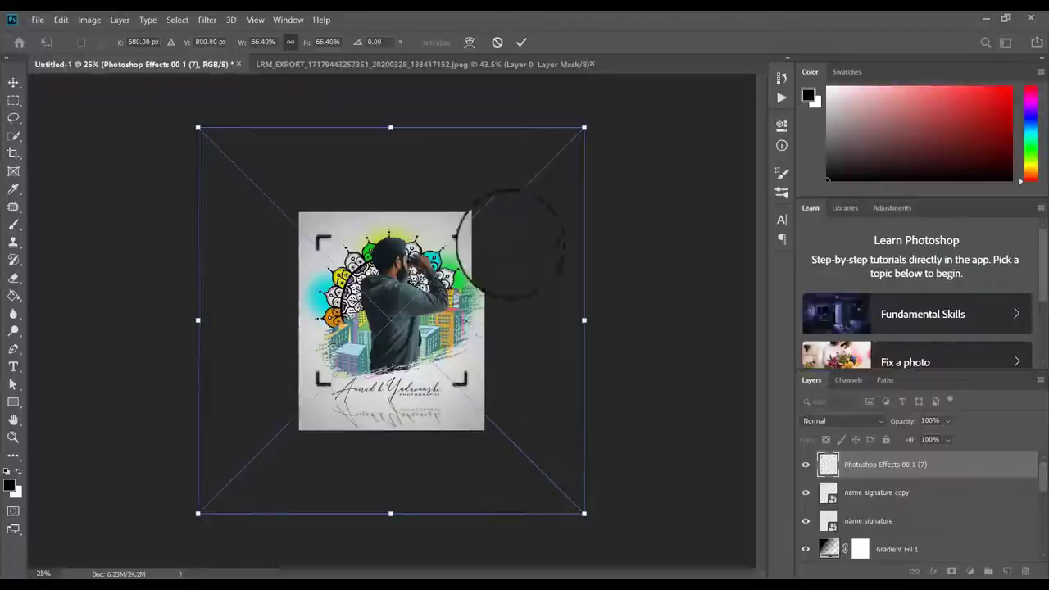
pyautogui.click(522, 43)
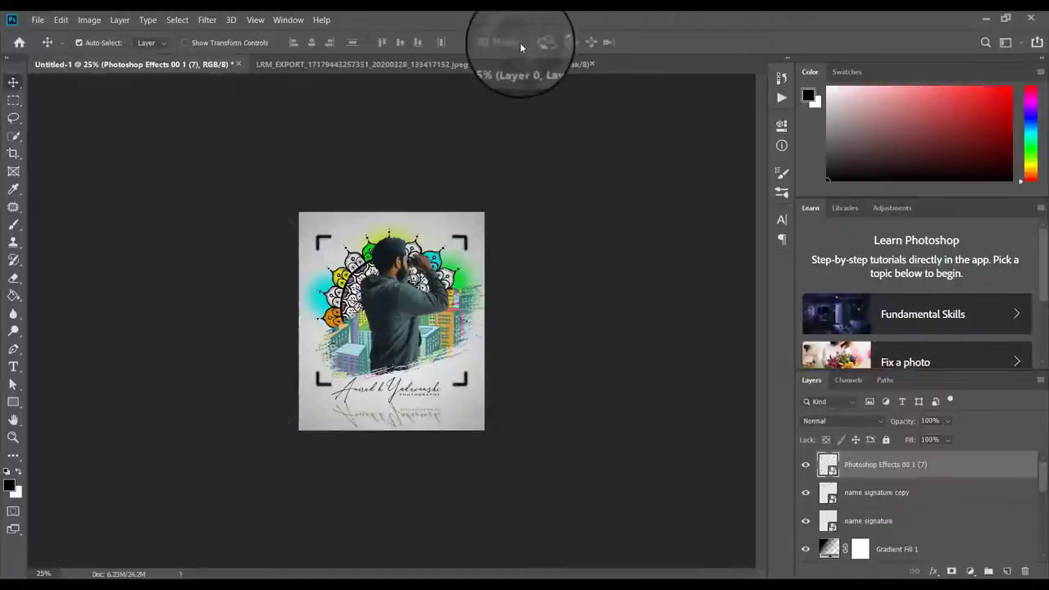
# - Quick-export the poster as a PNG named 'art' into New Volume (F:) > editing pics
pyautogui.hotkey('ctrl', '0')
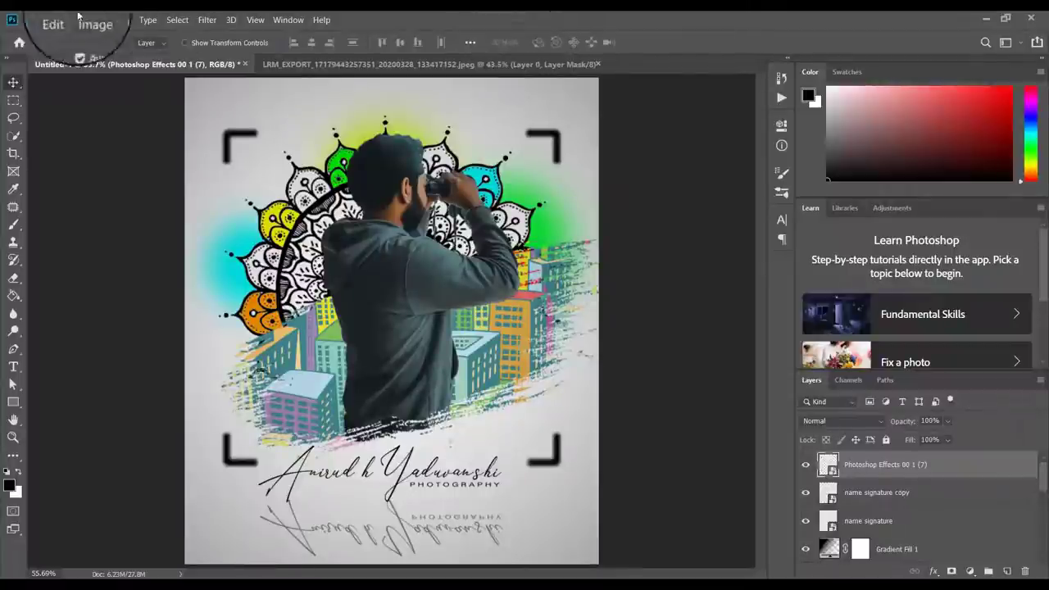
pyautogui.click(40, 19)
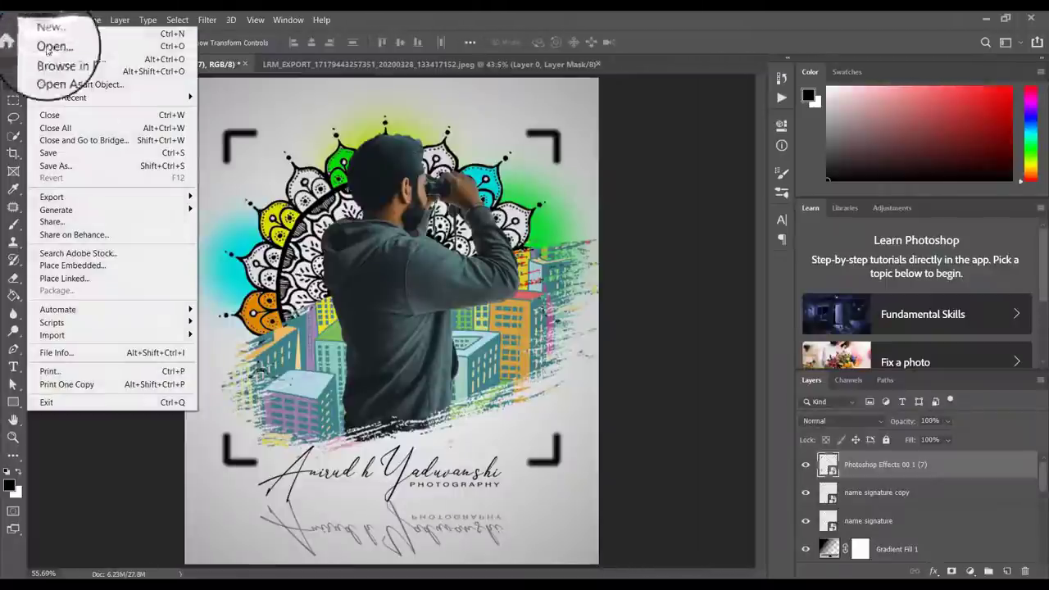
pyautogui.moveTo(90, 197)
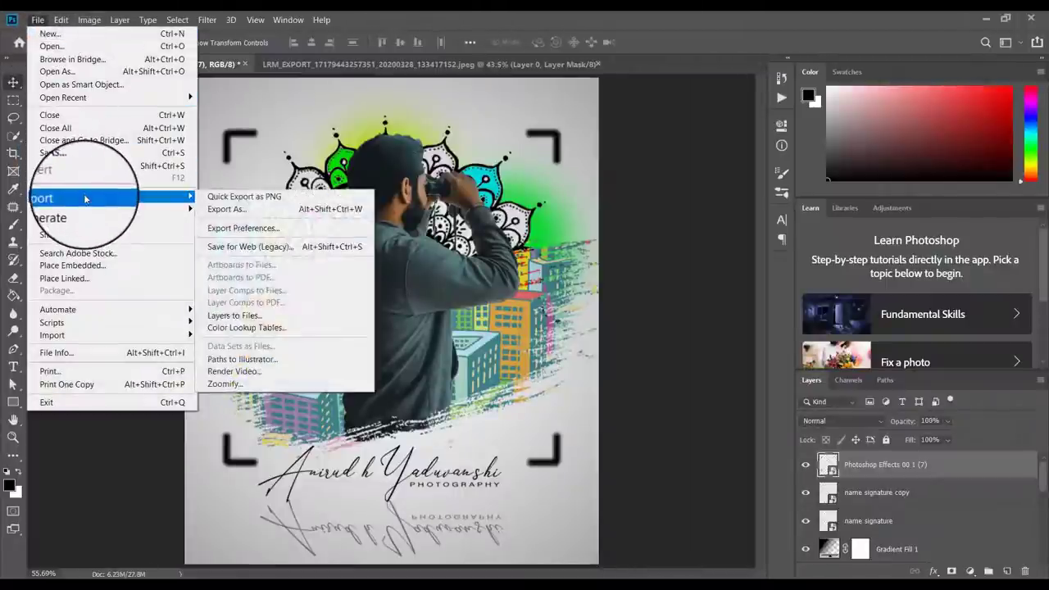
pyautogui.click(257, 197)
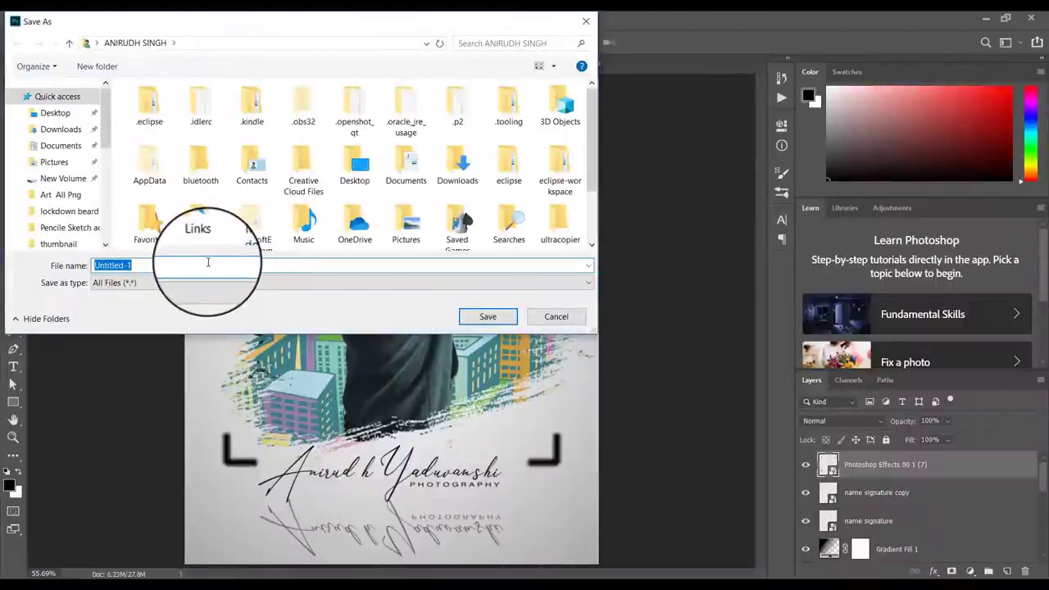
pyautogui.write('ar')
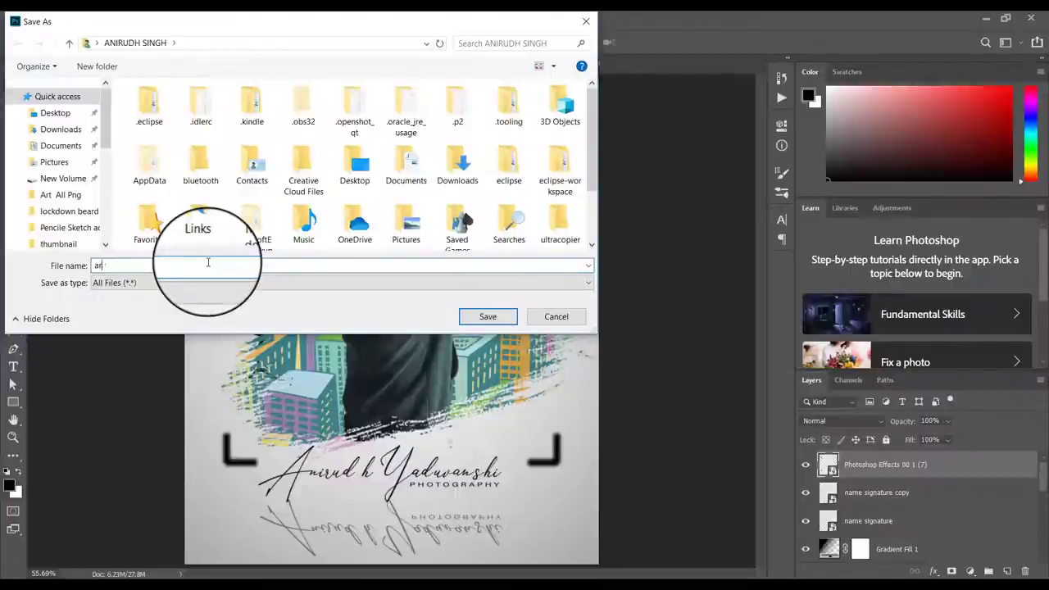
pyautogui.write('t')
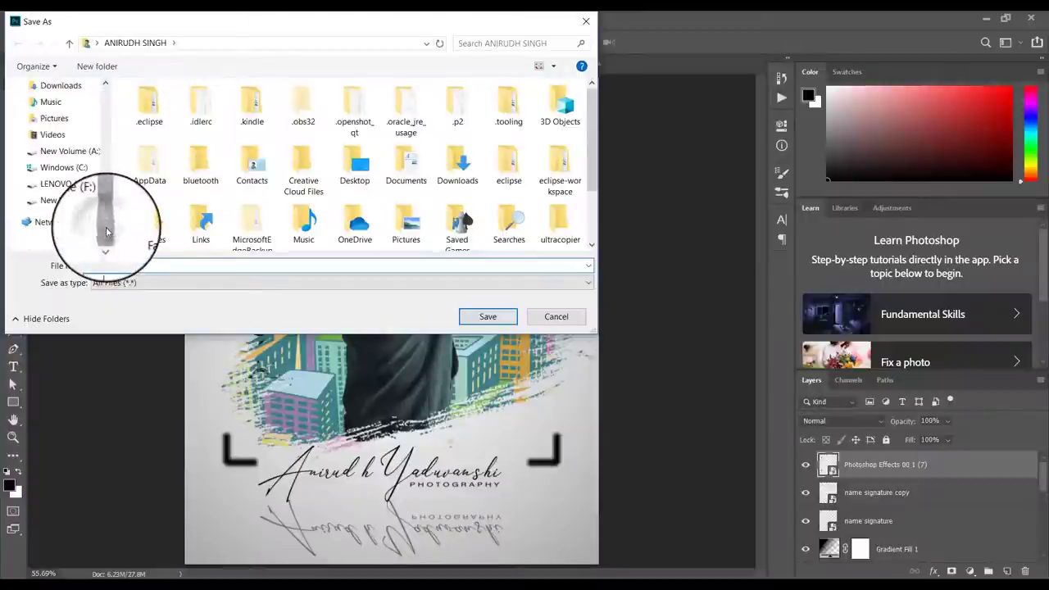
pyautogui.scroll(-5, 94, 192)
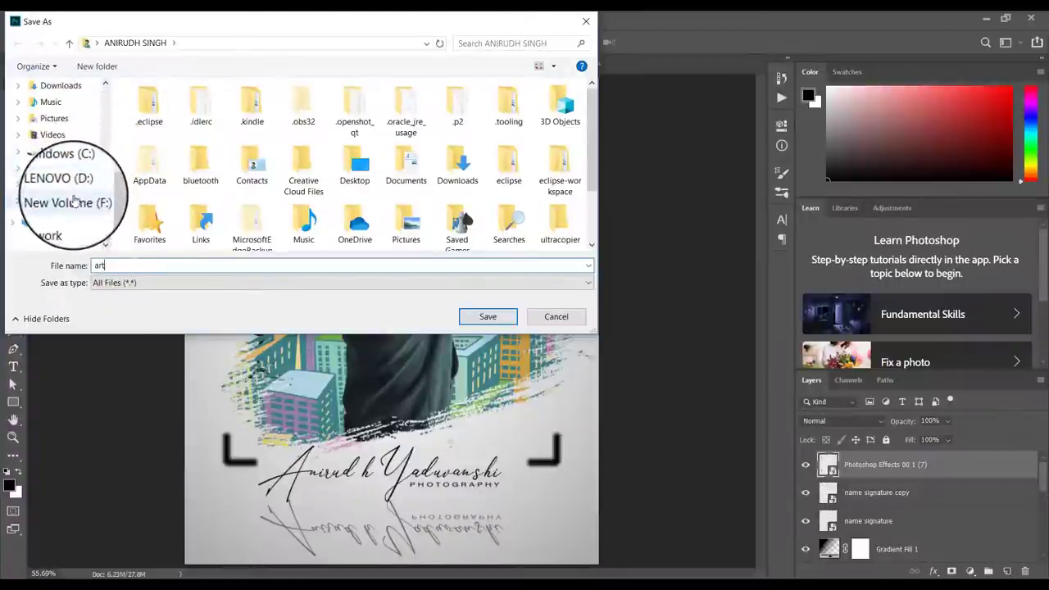
pyautogui.click(65, 200)
pyautogui.click(206, 136)
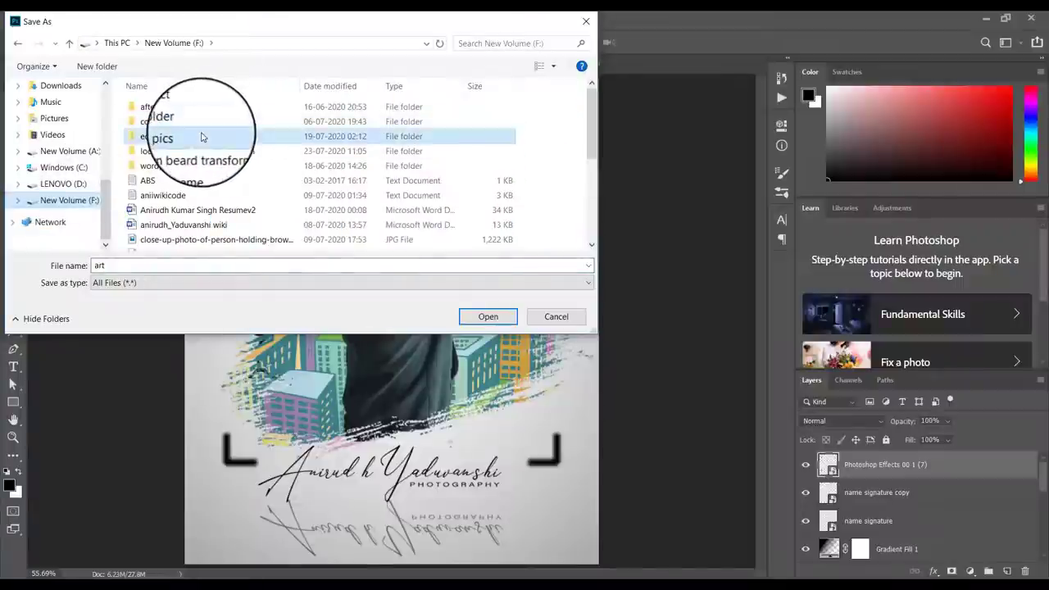
pyautogui.click(491, 318)
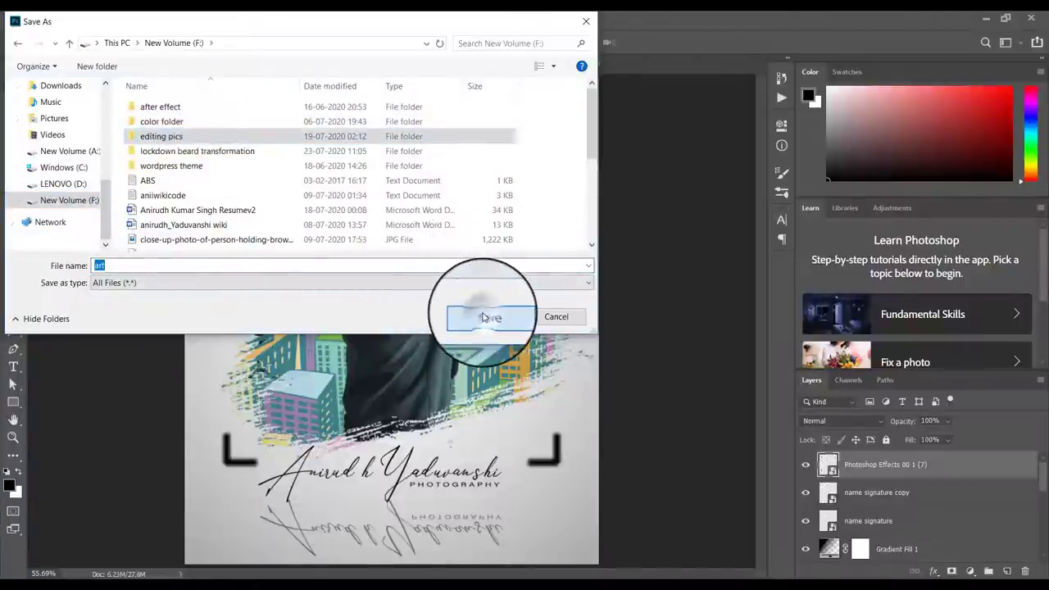
pyautogui.click(491, 319)
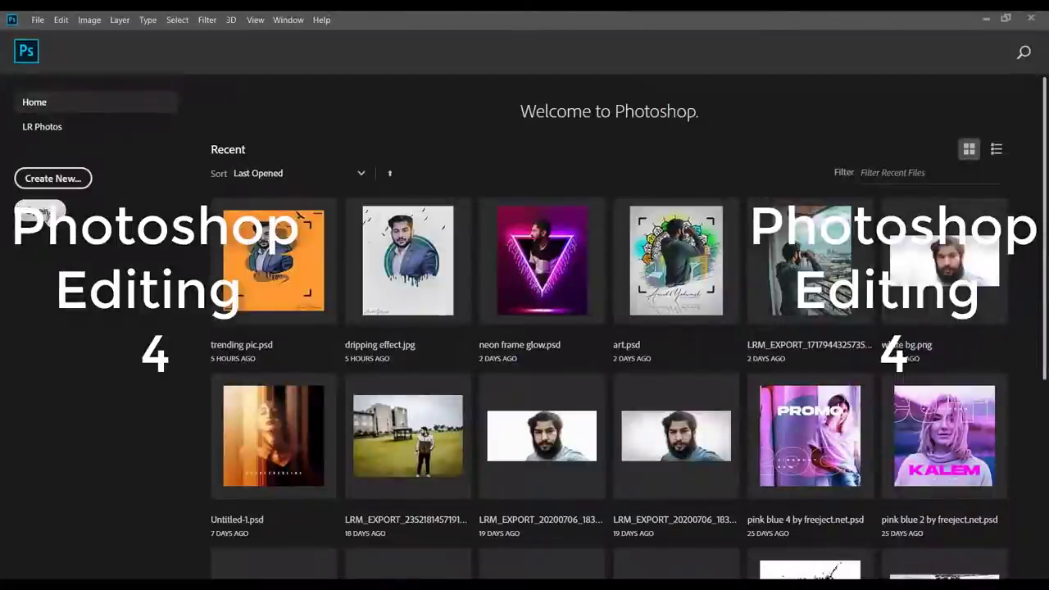
# - Open the binoculars photo and duplicate Layer 0 as Layer 0 copy
pyautogui.click(49, 215)
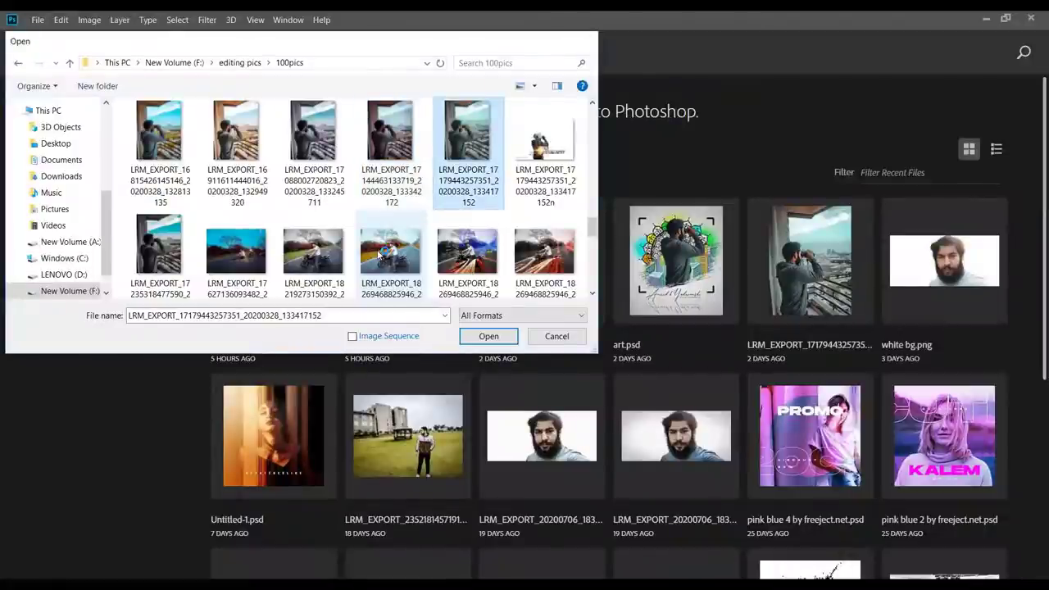
pyautogui.click(489, 336)
pyautogui.rightClick(933, 468)
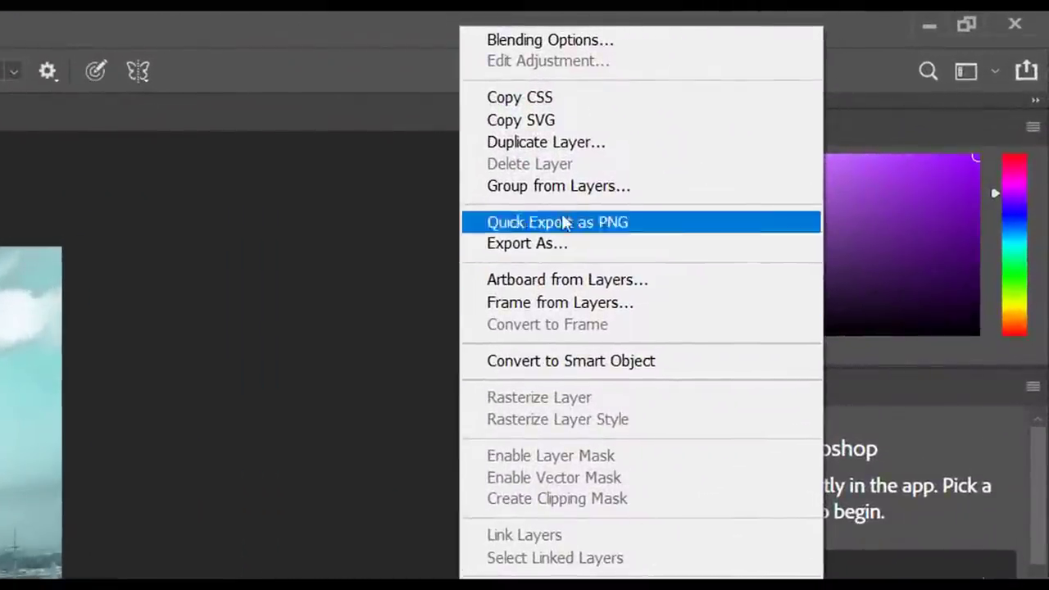
pyautogui.click(557, 142)
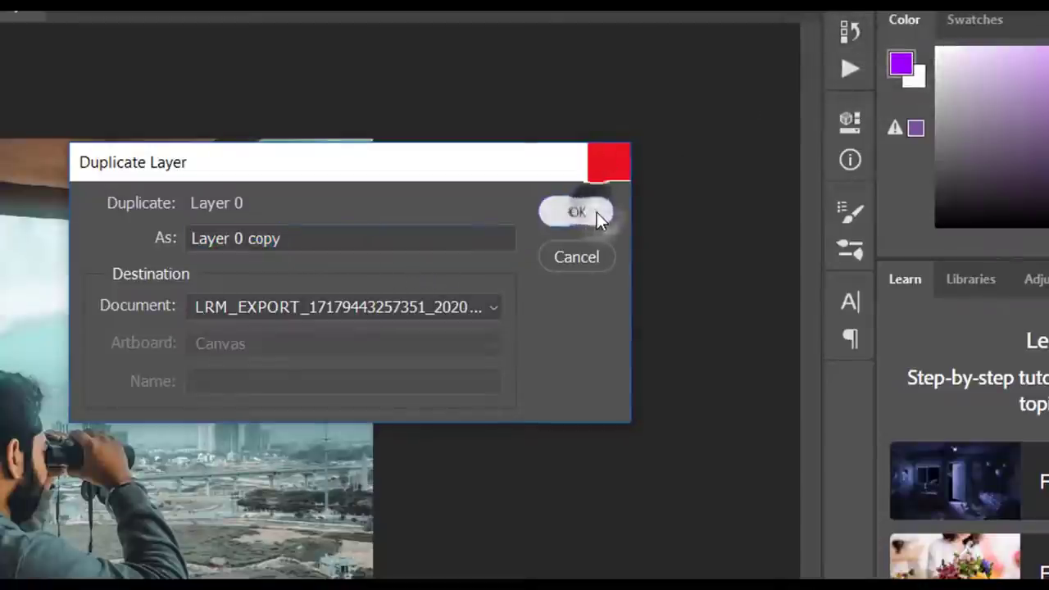
pyautogui.click(576, 212)
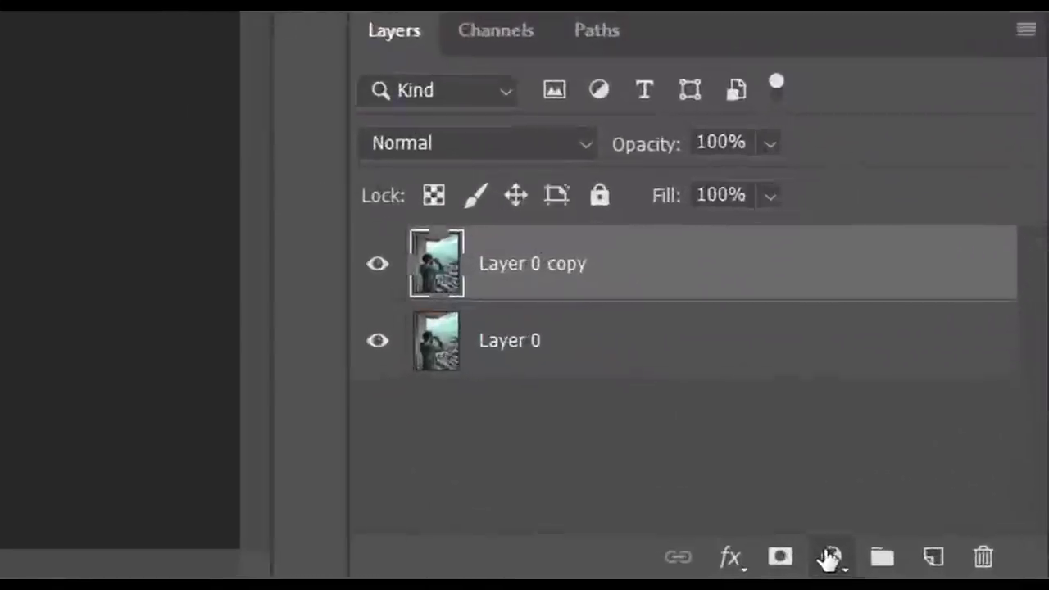
# - Add a Black & White adjustment layer with the Default preset
pyautogui.click(955, 567)
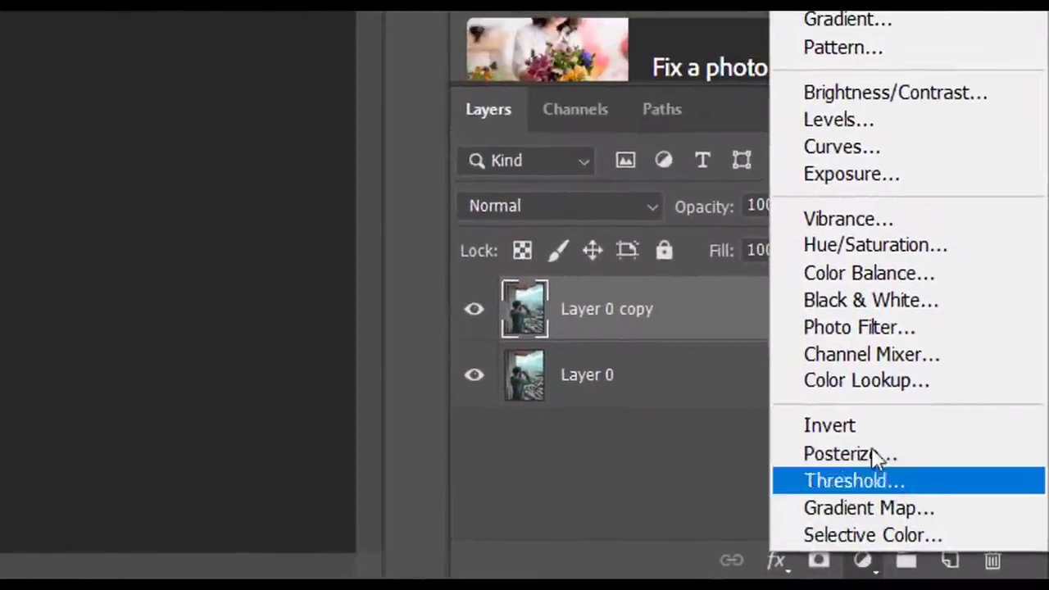
pyautogui.click(885, 280)
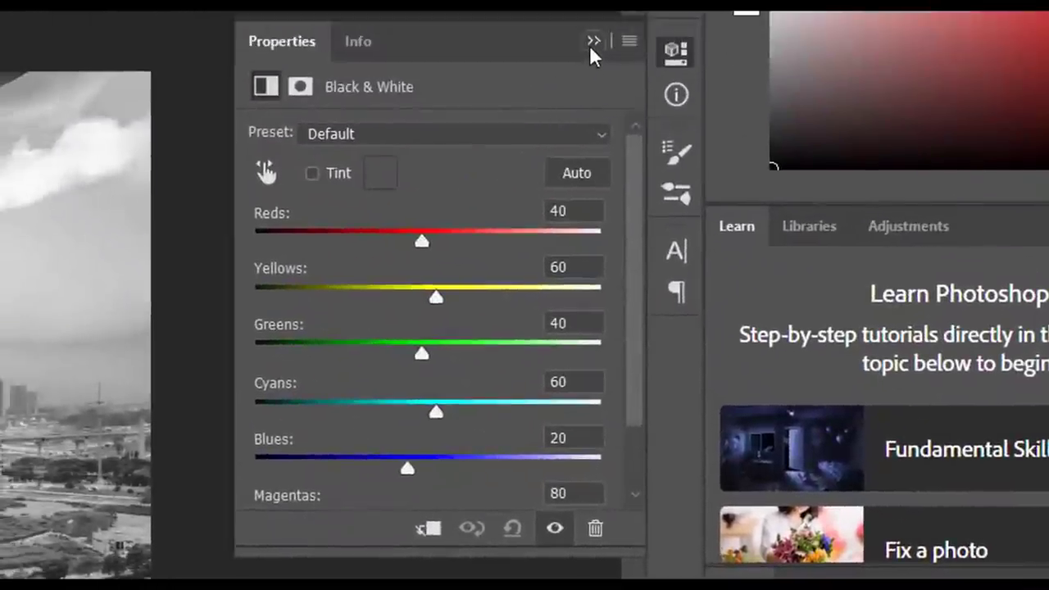
pyautogui.click(591, 42)
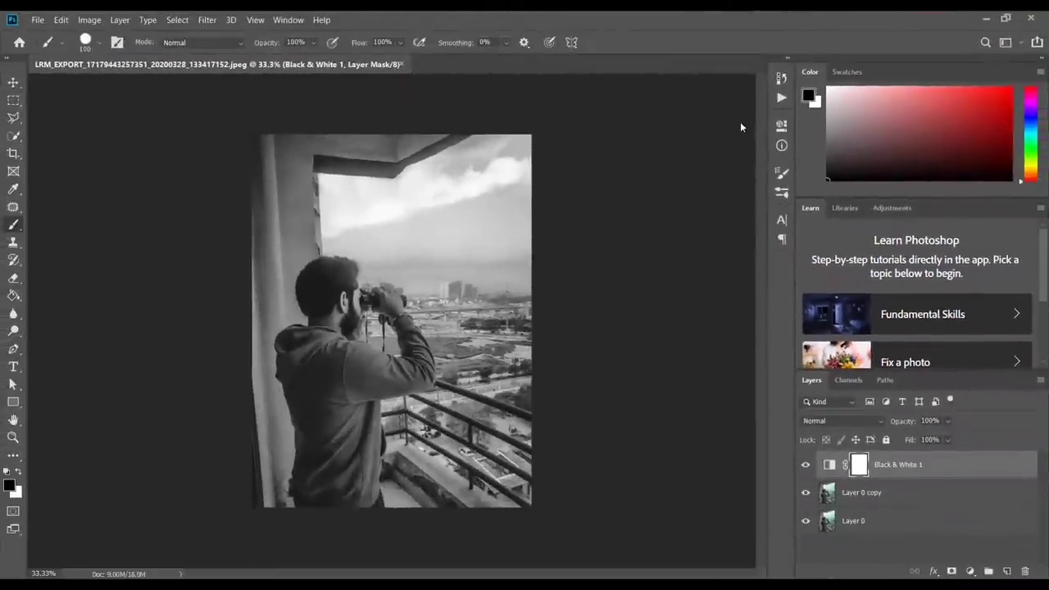
# - Merge Black & White 1 into Layer 0 copy and add a white layer mask
pyautogui.click(913, 495)
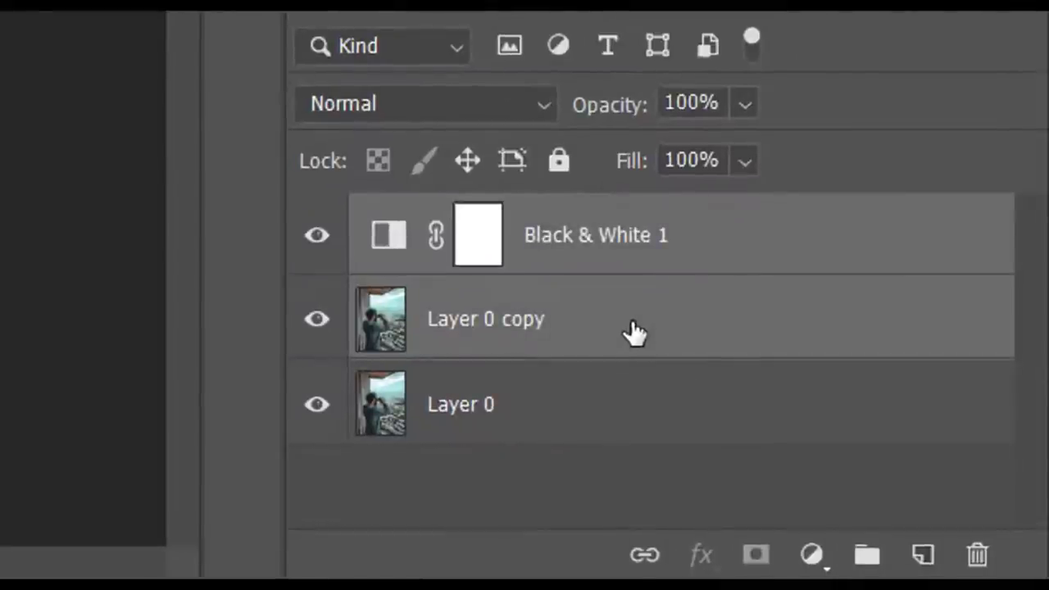
pyautogui.rightClick(633, 333)
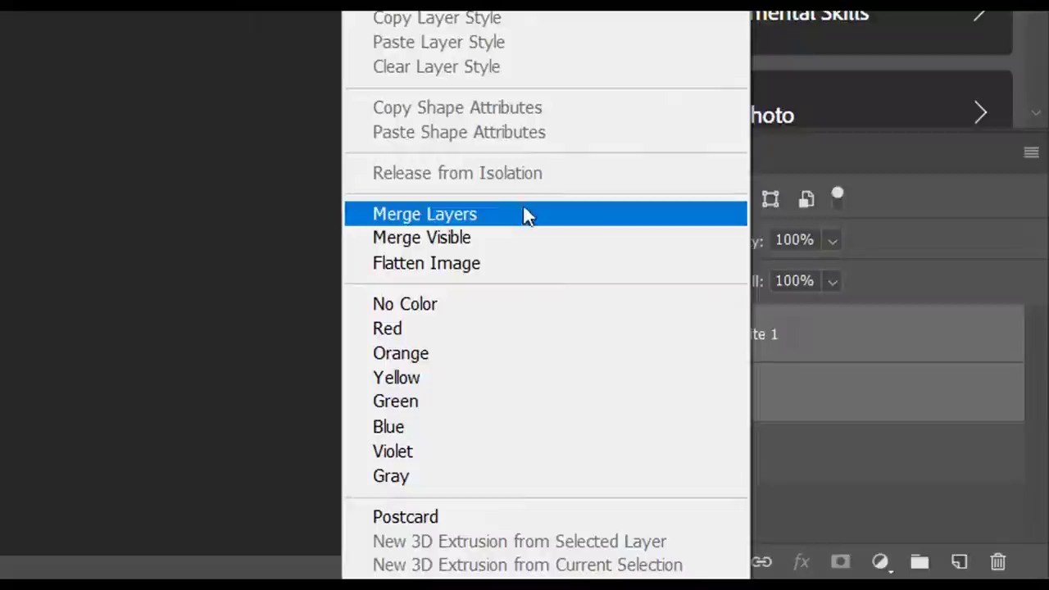
pyautogui.click(503, 215)
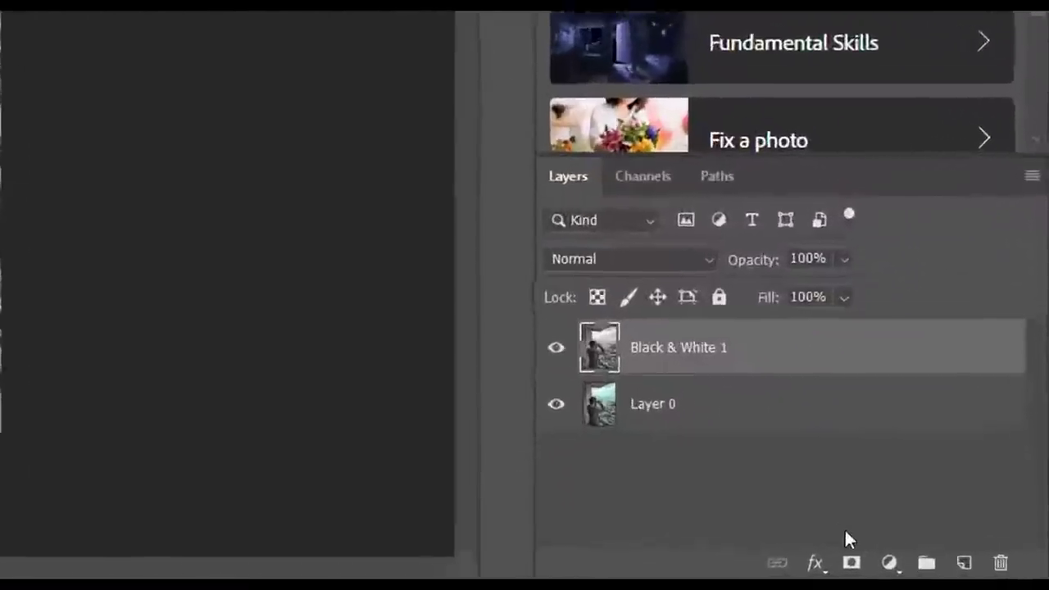
pyautogui.click(852, 562)
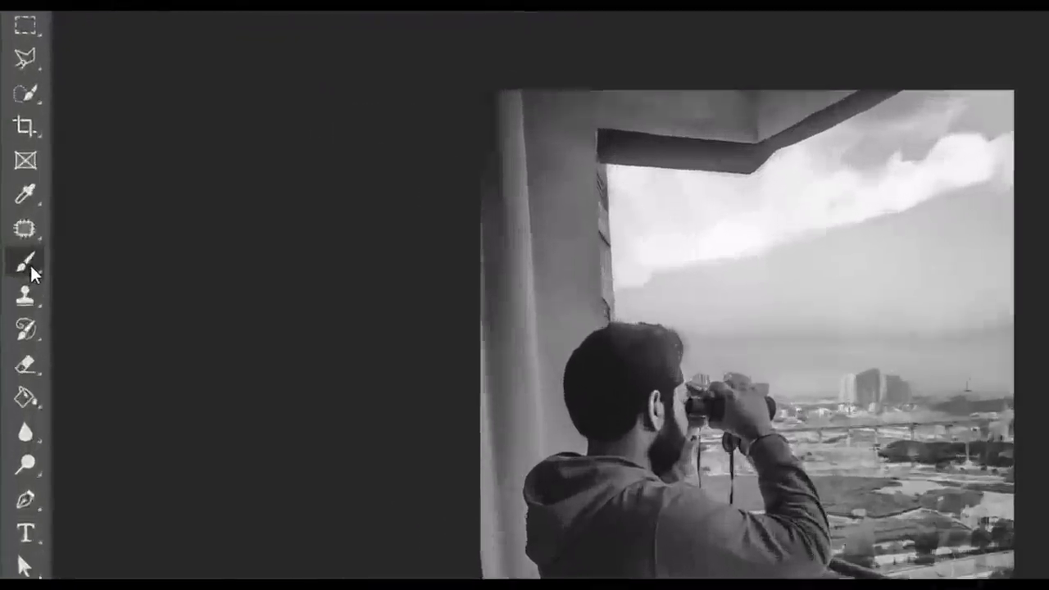
# - With the Brush Tool, paint black on the mask to restore the hoodie's colour
pyautogui.rightClick(15, 228)
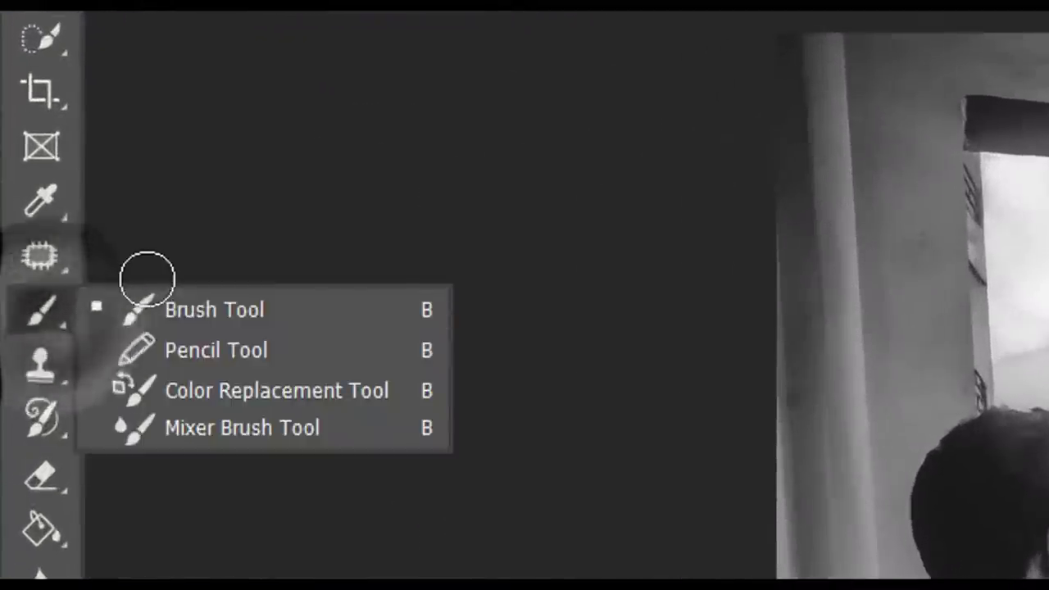
pyautogui.click(212, 303)
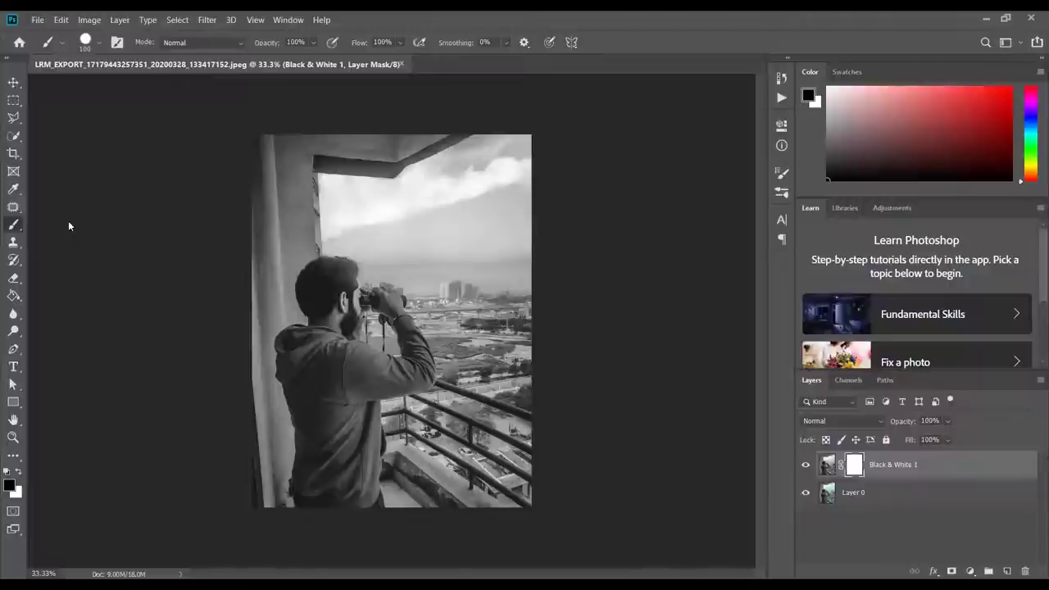
pyautogui.scroll(2, 68, 220)
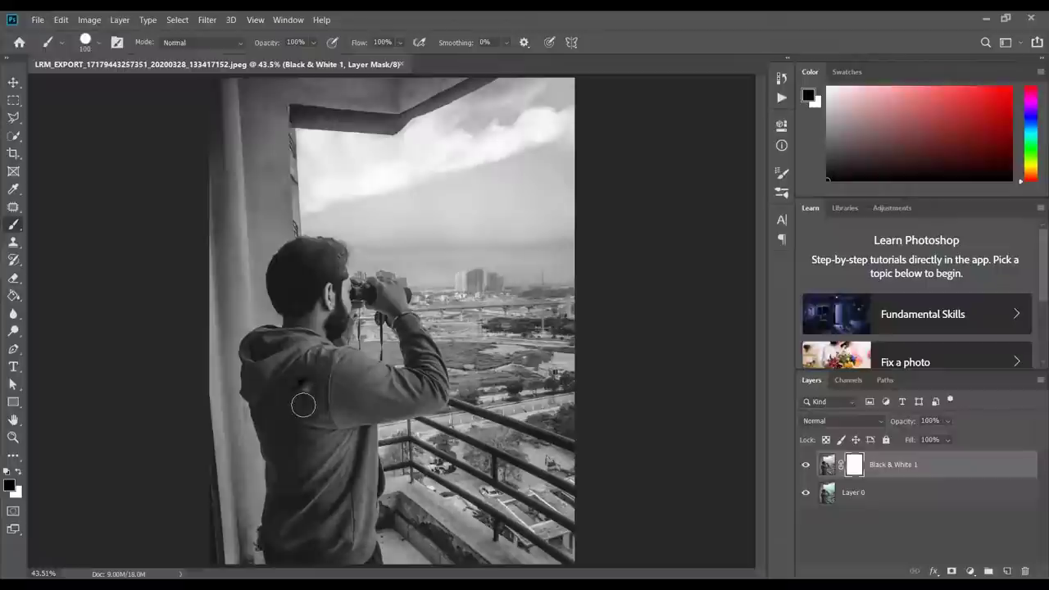
pyautogui.moveTo(304, 428)
pyautogui.mouseDown()
pyautogui.moveTo(304, 541)
pyautogui.moveTo(286, 473)
pyautogui.moveTo(326, 553)
pyautogui.mouseUp()
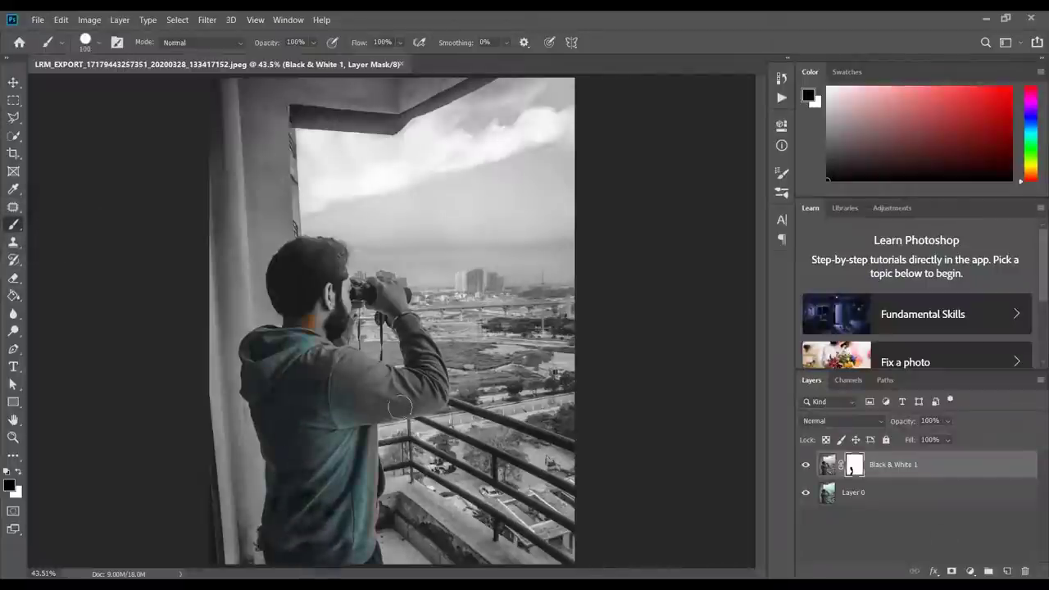
# - Shrink the brush, zoom to 100% and paint the man's hand back into colour
pyautogui.press('[')
pyautogui.press('[')
pyautogui.hotkey('ctrl', '1')
pyautogui.press('[')
pyautogui.press('[')
pyautogui.press('[')
pyautogui.press('[')
pyautogui.moveTo(443, 426)
pyautogui.mouseDown()
pyautogui.moveTo(418, 328)
pyautogui.moveTo(385, 283)
pyautogui.moveTo(394, 246)
pyautogui.moveTo(410, 263)
pyautogui.mouseUp()
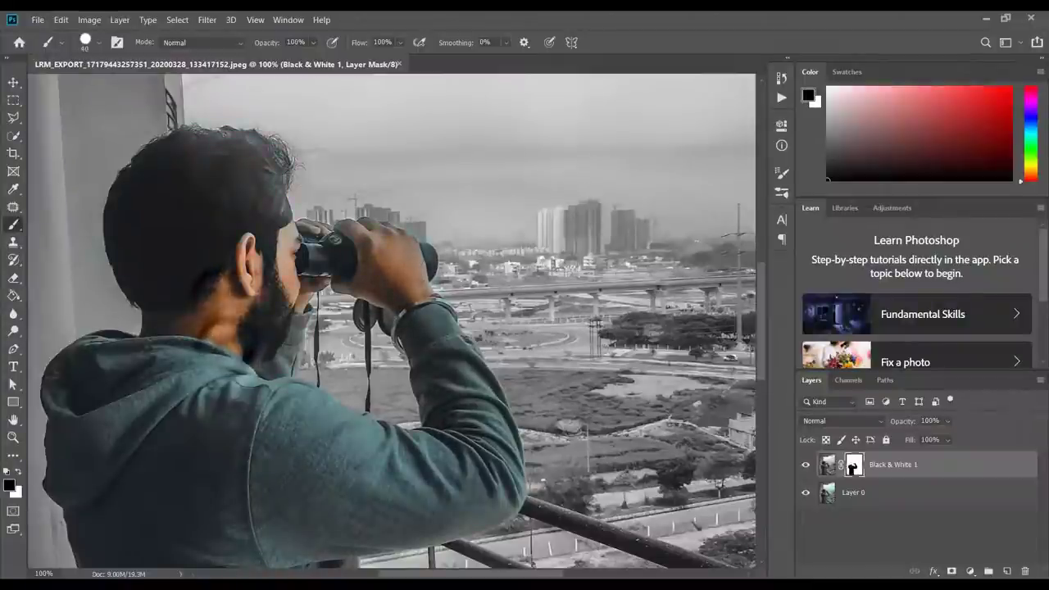
pyautogui.hotkey('ctrl', '0')
pyautogui.hotkey('ctrl', '1')
pyautogui.scroll(-5, 172, 263)
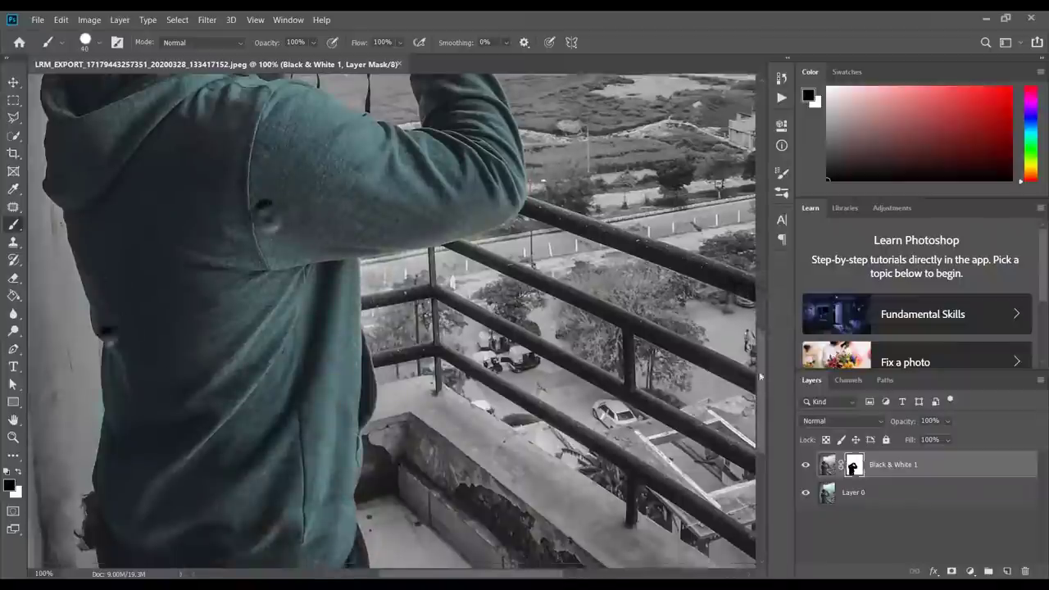
pyautogui.scroll(8, 172, 262)
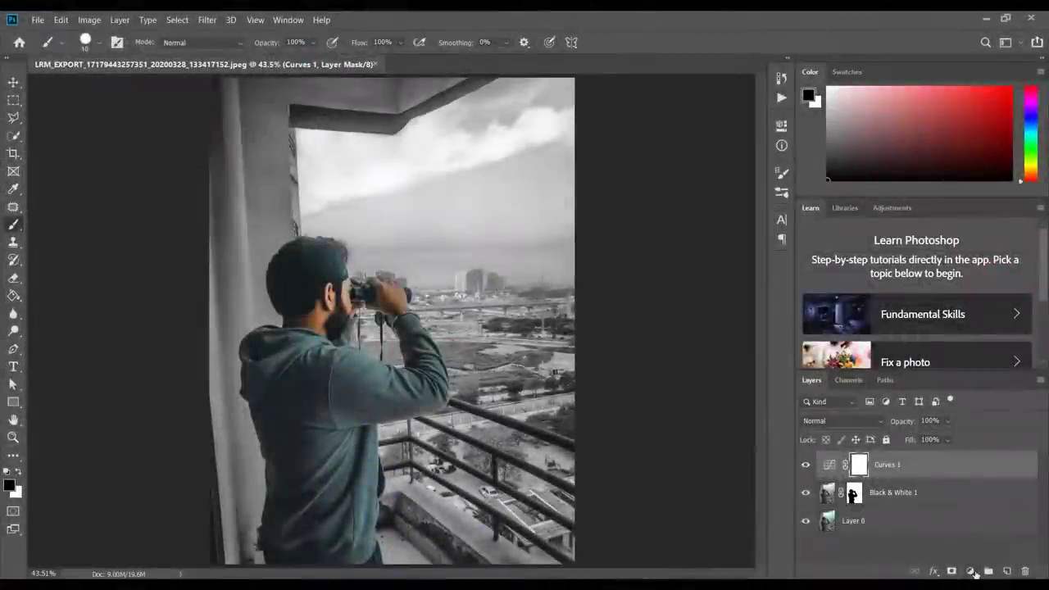
# - Add a Curves adjustment layer and raise the RGB curve's midpoint to brighten midtones
pyautogui.click(970, 571)
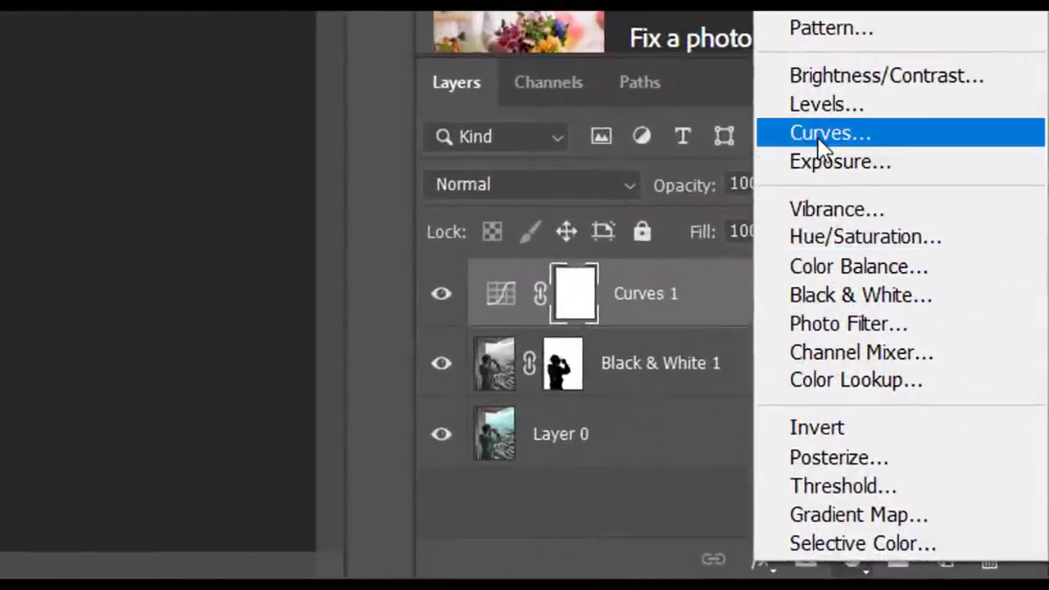
pyautogui.click(894, 267)
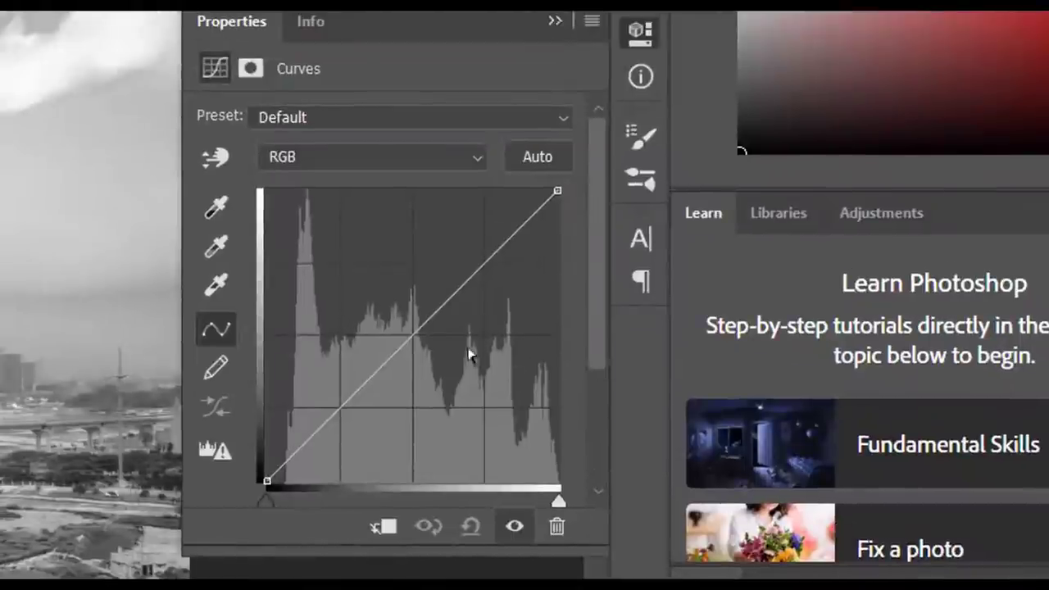
pyautogui.click(414, 336)
pyautogui.moveTo(412, 337); pyautogui.dragTo(408, 314)
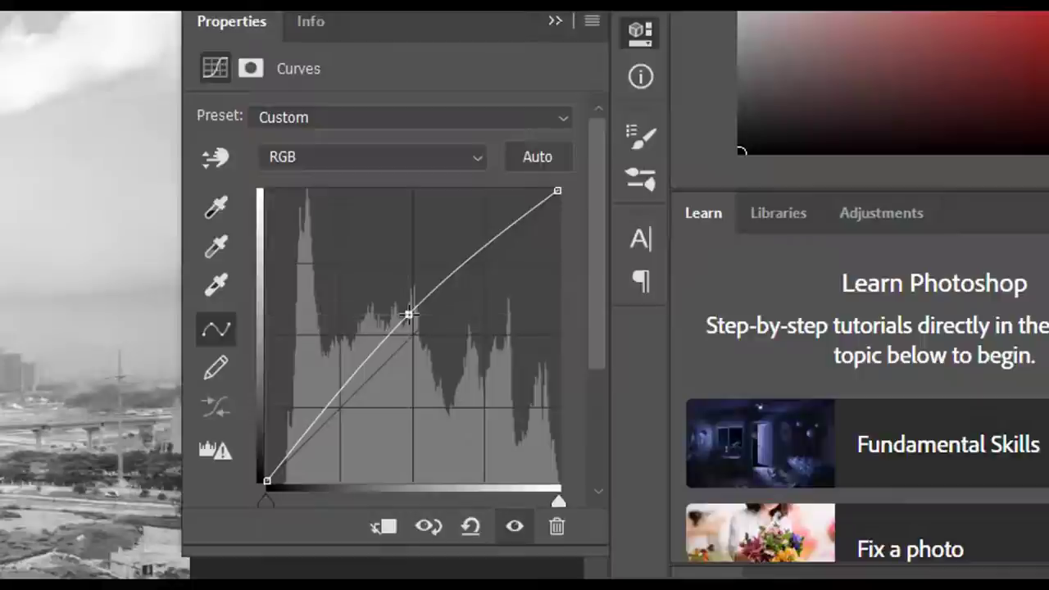
pyautogui.click(555, 20)
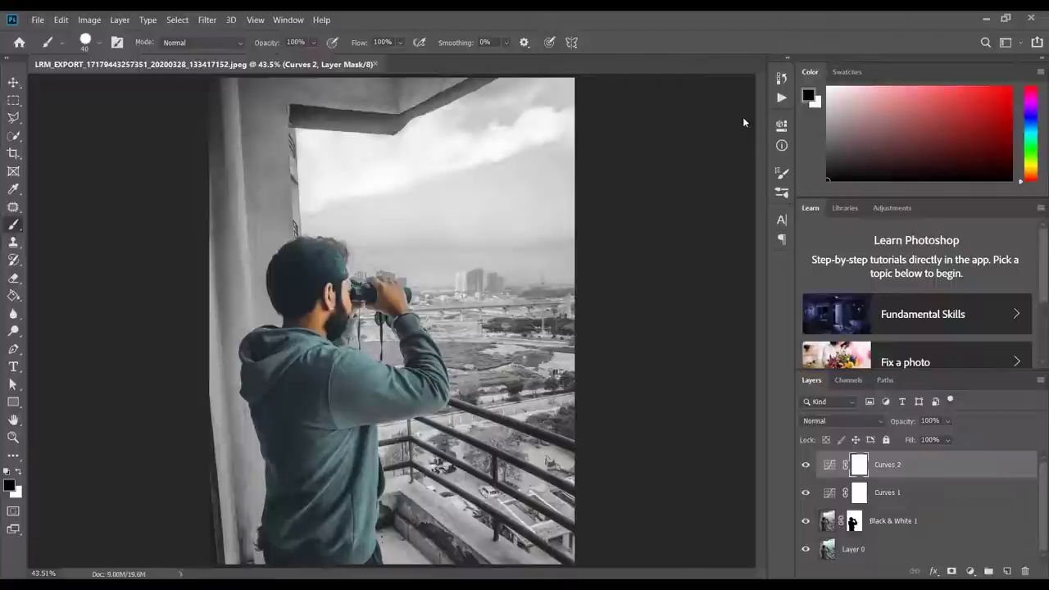
# - Place the 000 frame-line image from the editing pics folder as an embedded layer
pyautogui.click(37, 19)
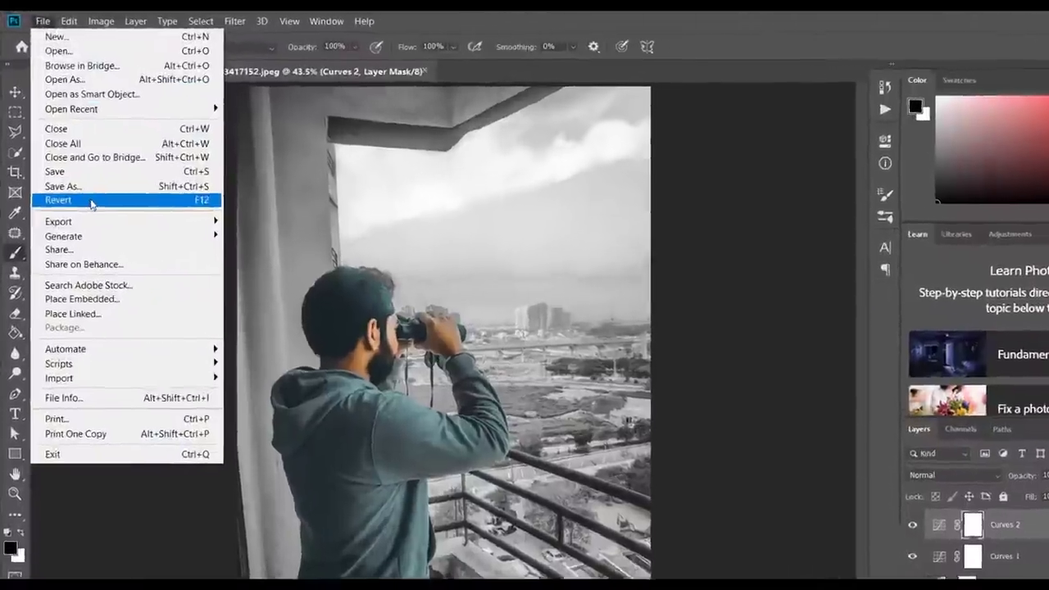
pyautogui.click(112, 299)
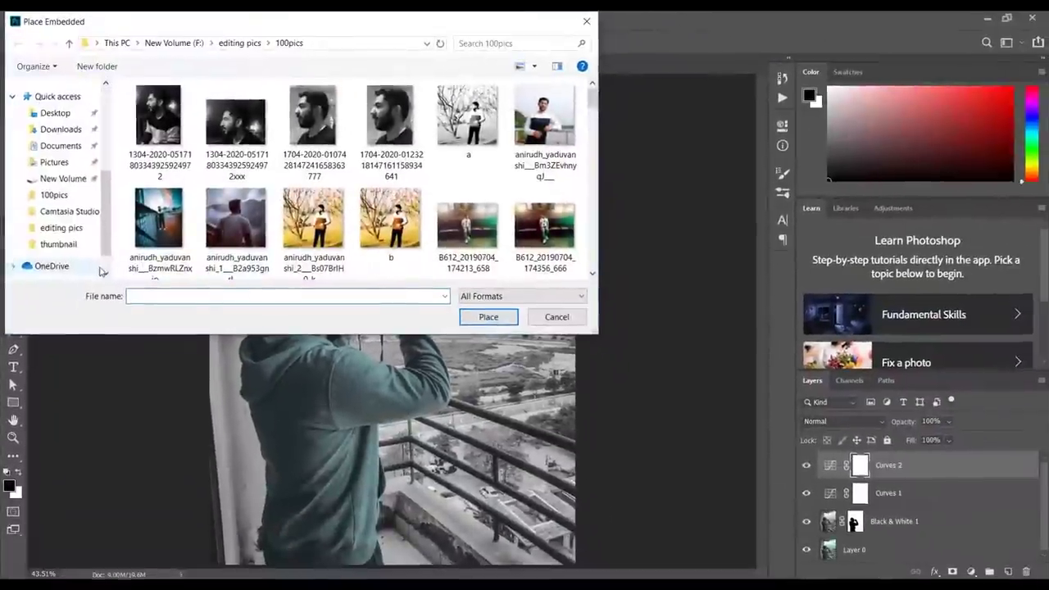
pyautogui.click(240, 42)
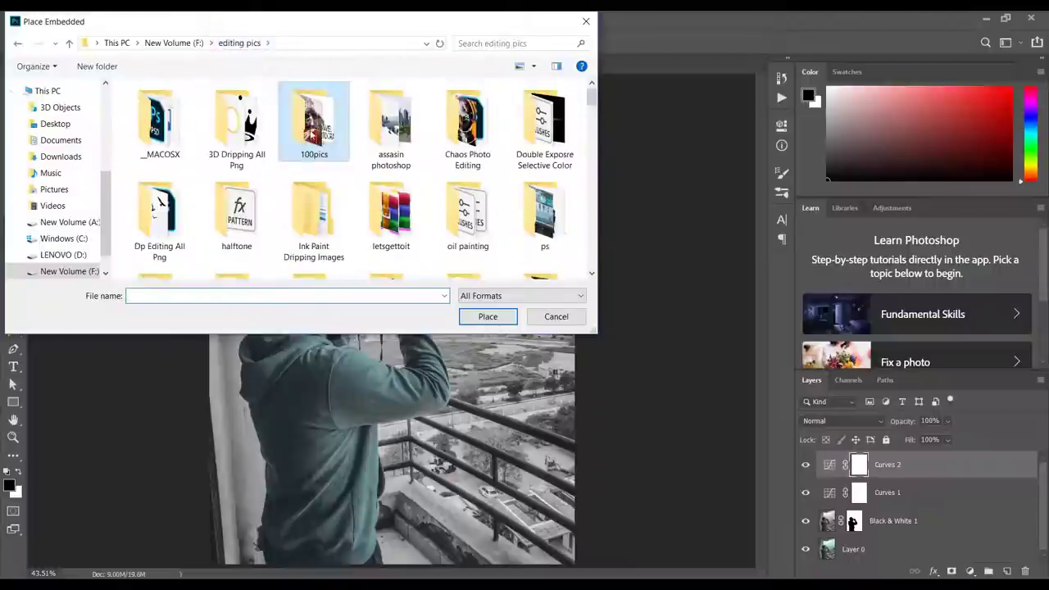
pyautogui.click(391, 123)
pyautogui.press('0')
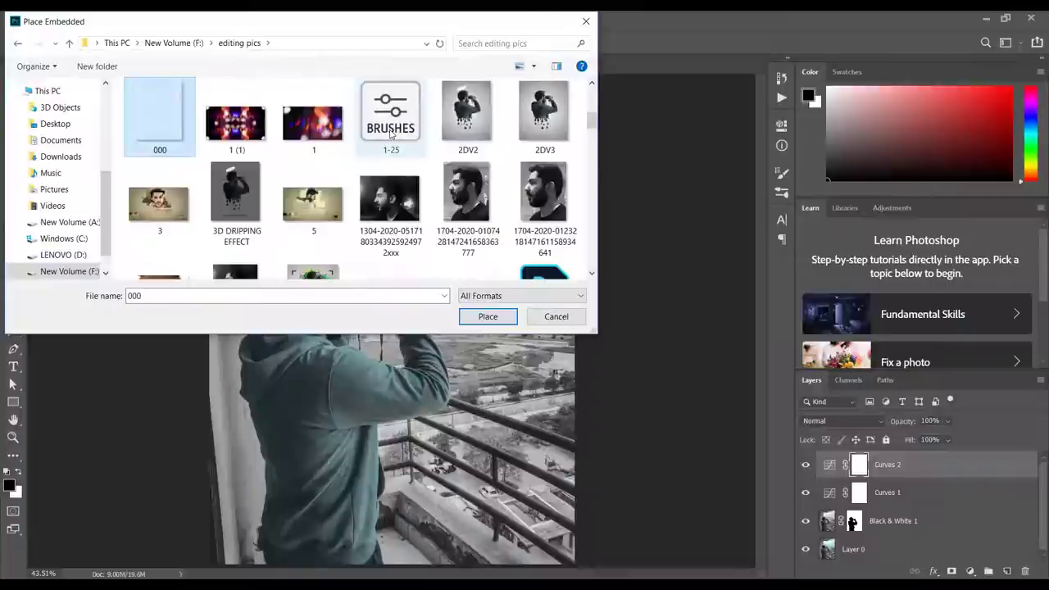
pyautogui.press('Escape')
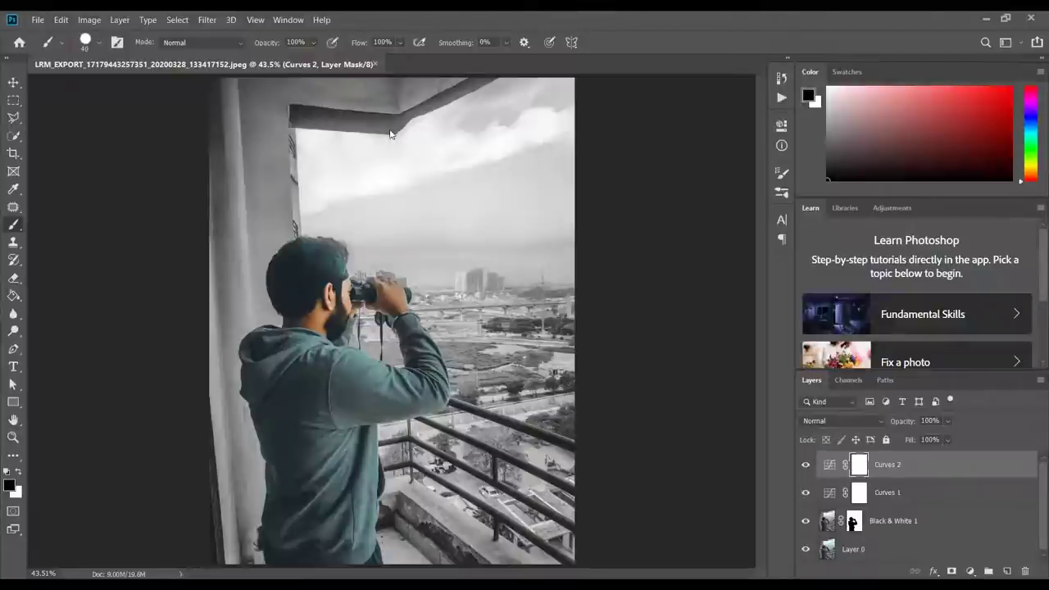
# - Stretch the white frame lines to span the photo, move them lower, and commit
pyautogui.hotkey('ctrl', 't')
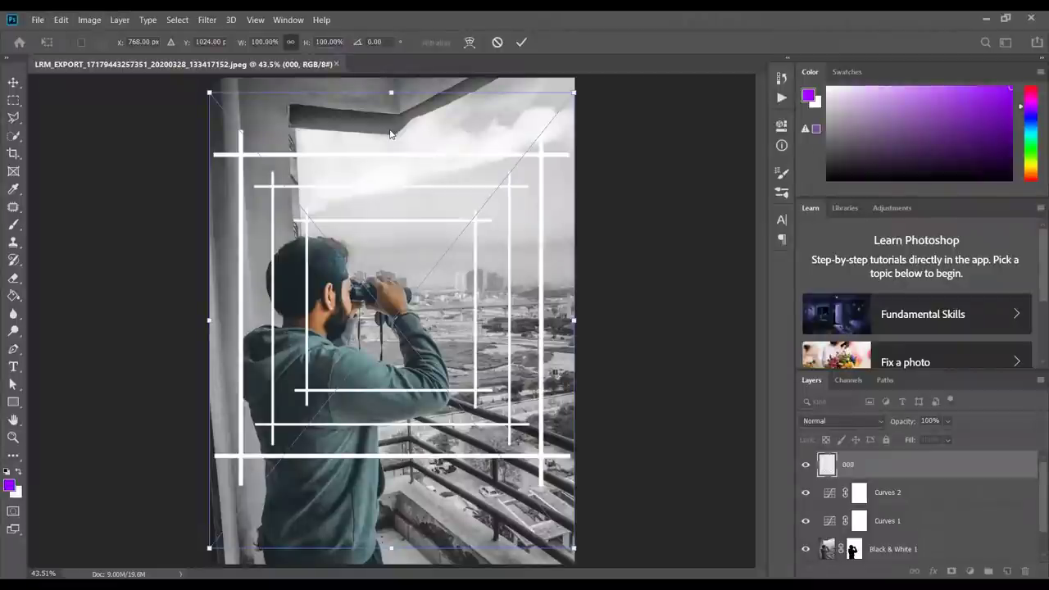
pyautogui.hotkey('ctrl', '-')
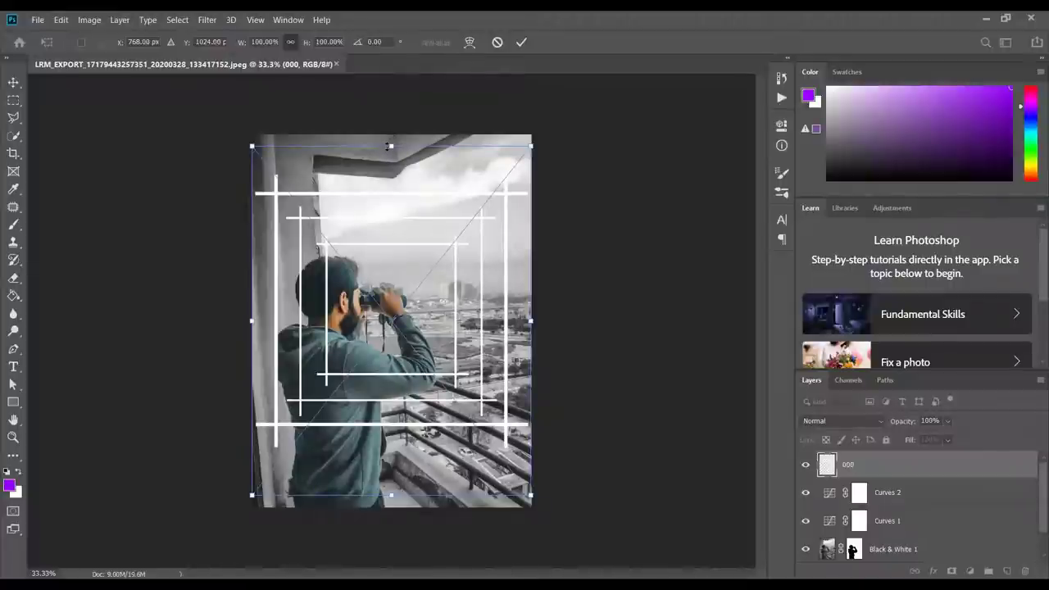
pyautogui.moveTo(391, 145); pyautogui.dragTo(387, 134)
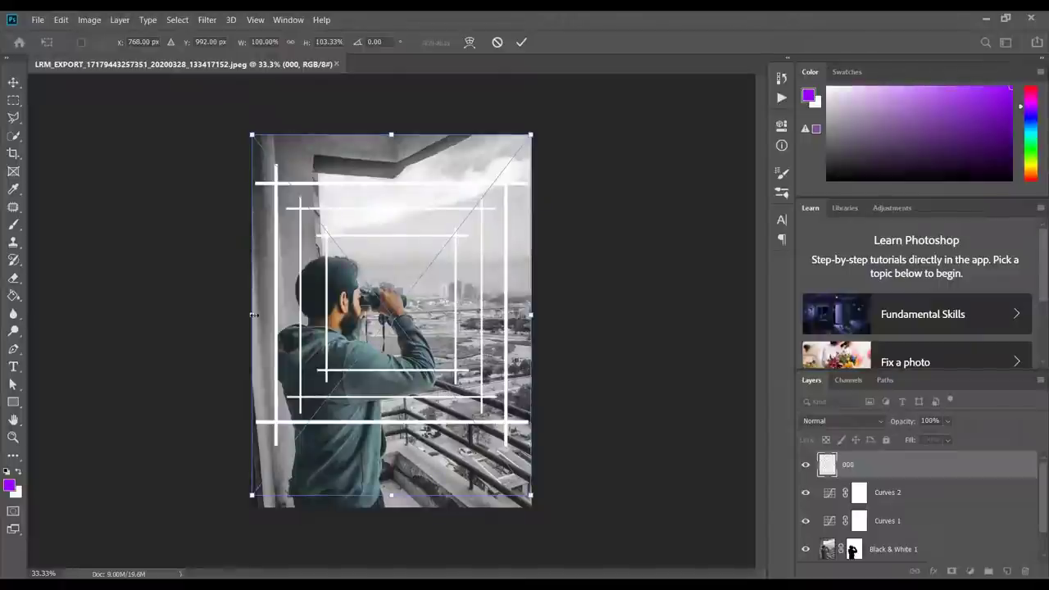
pyautogui.moveTo(254, 315); pyautogui.dragTo(240, 318)
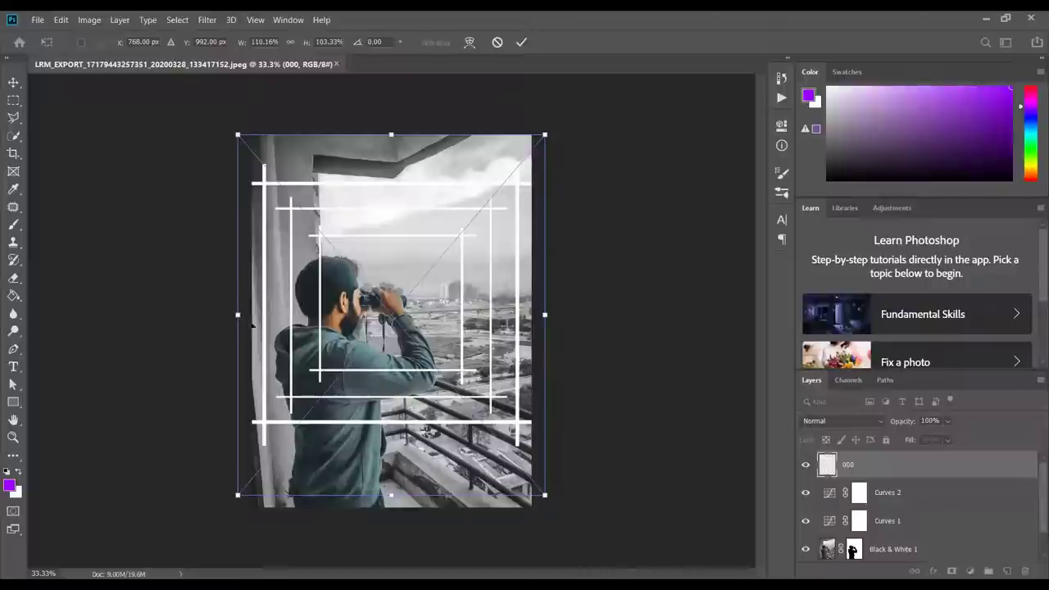
pyautogui.moveTo(391, 308); pyautogui.dragTo(387, 328)
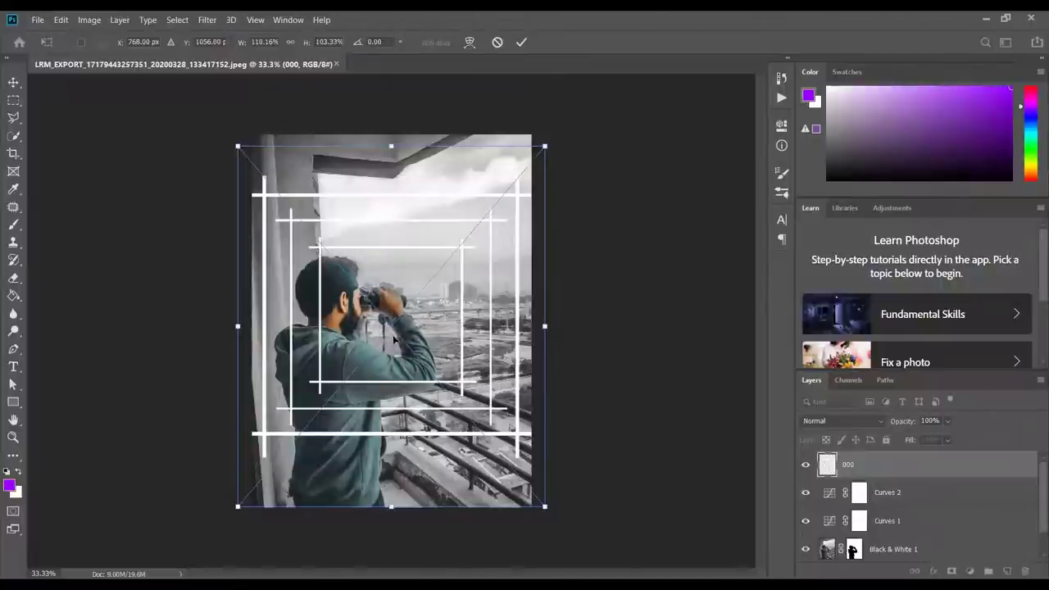
pyautogui.moveTo(394, 339); pyautogui.dragTo(399, 361)
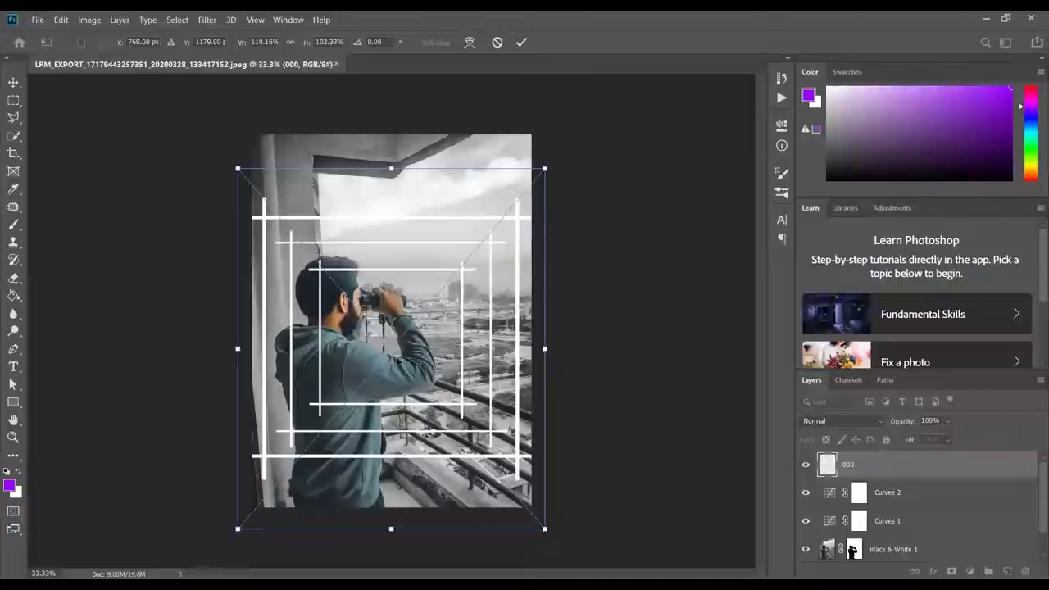
pyautogui.click(522, 43)
# - Rasterize layer 000 and select its pixels rather than its mask
pyautogui.press('b')
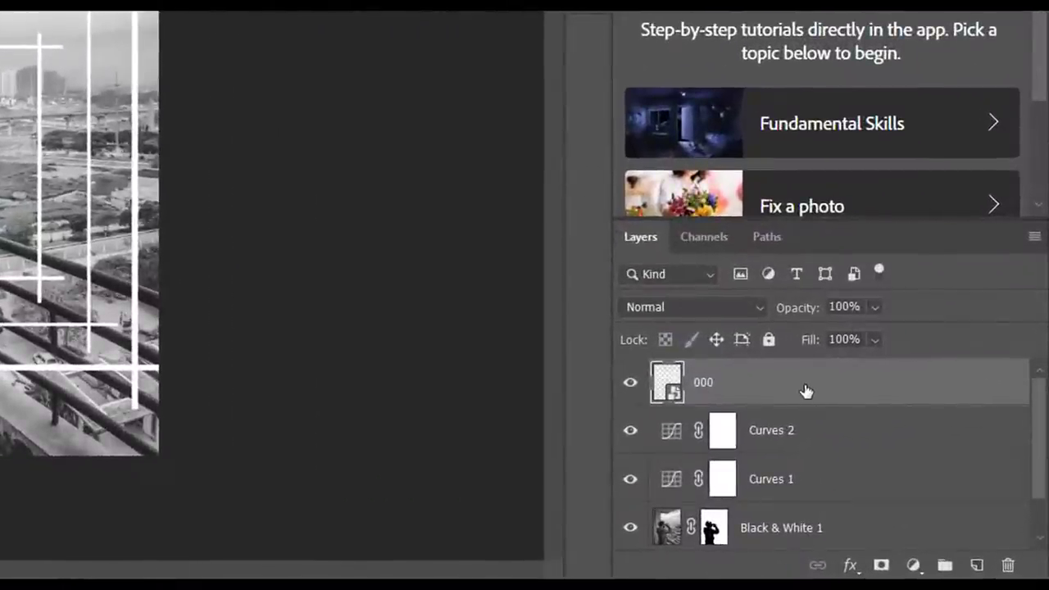
pyautogui.rightClick(806, 392)
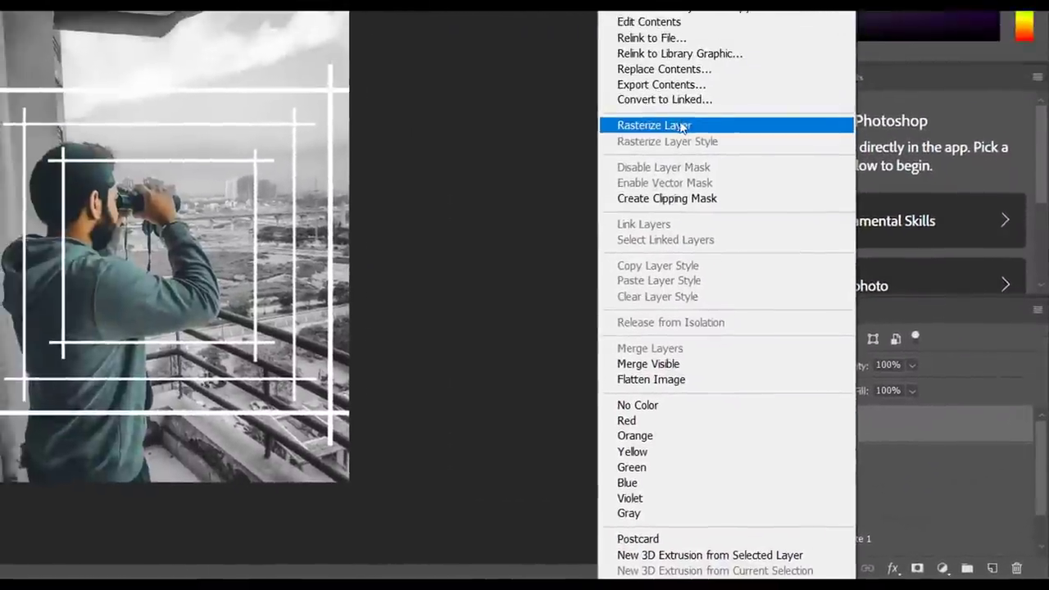
pyautogui.click(722, 127)
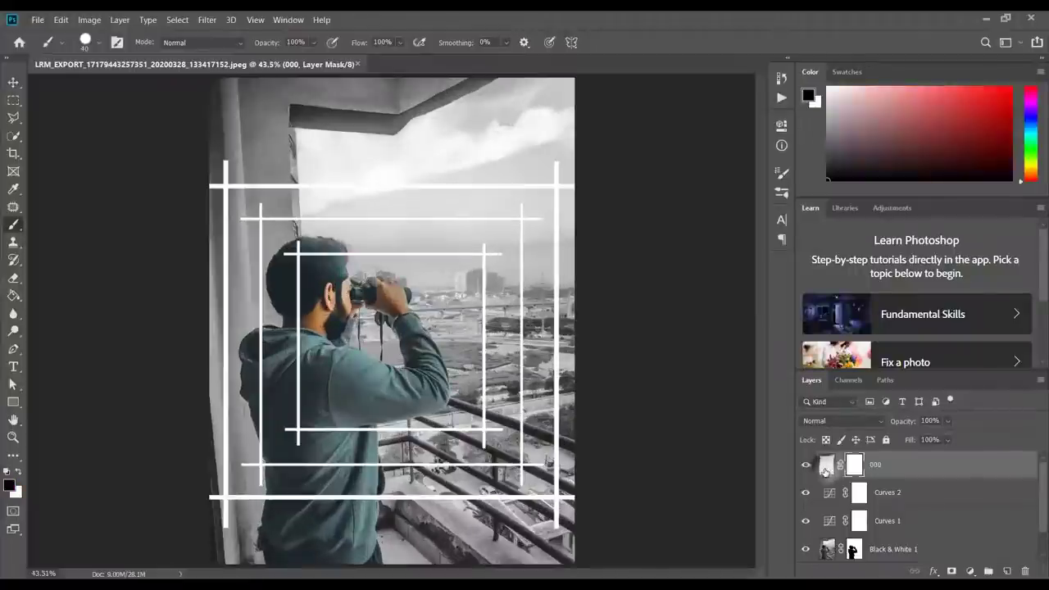
pyautogui.click(825, 466)
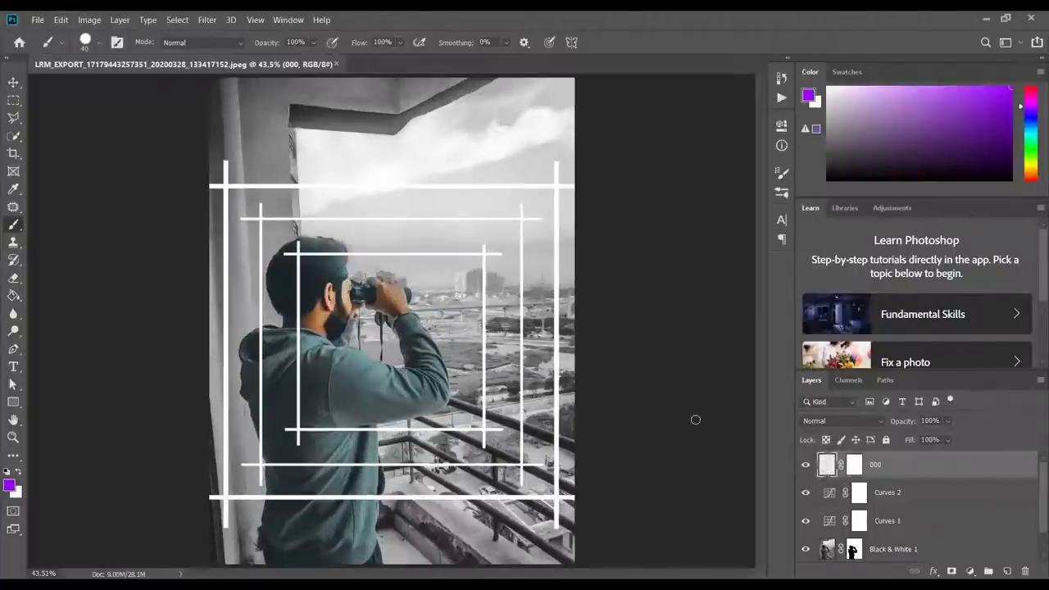
# - Scale the 000 frame overlay down to about 87.65%, centre it on the photo, and commit
pyautogui.hotkey('ctrl', 't')
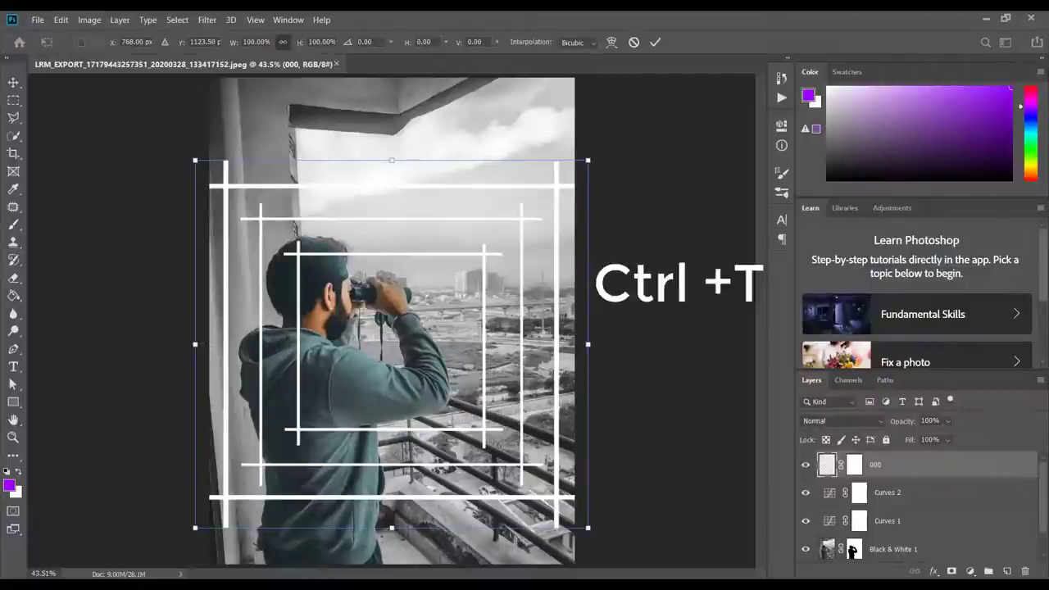
pyautogui.moveTo(195, 344); pyautogui.dragTo(220, 345)
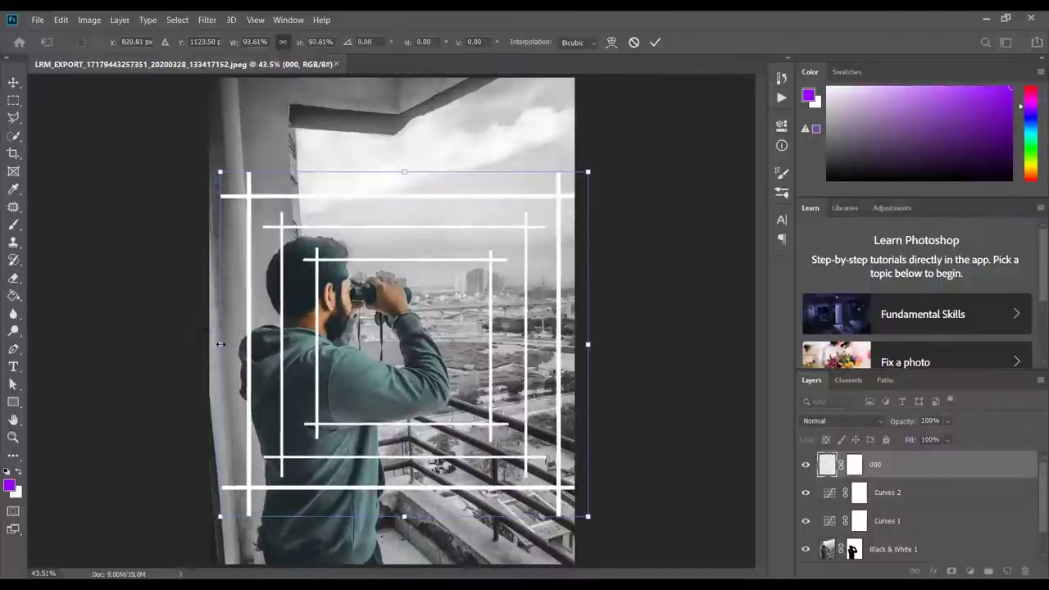
pyautogui.moveTo(362, 338); pyautogui.dragTo(356, 339)
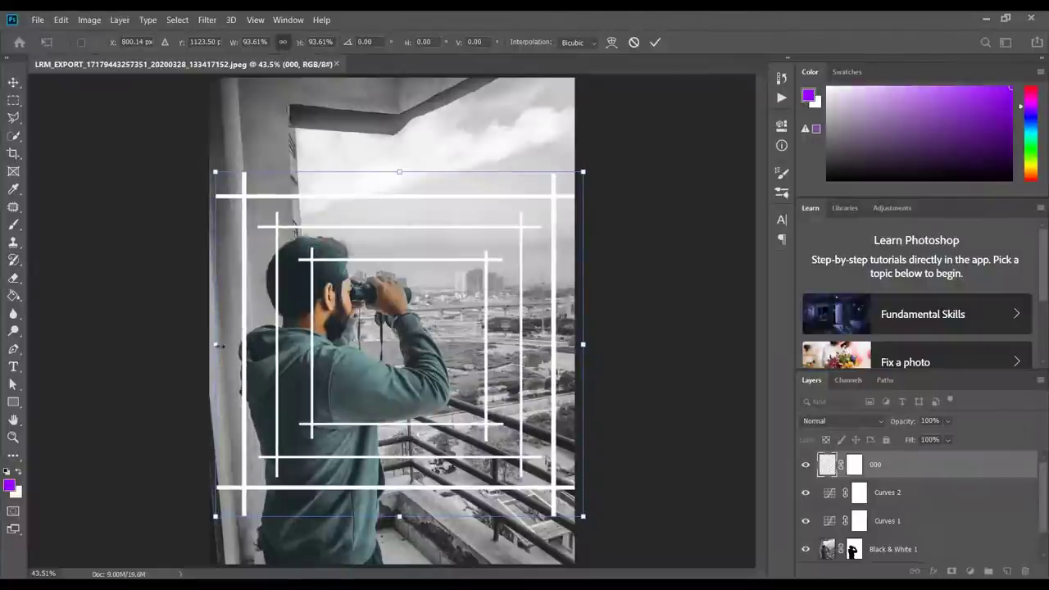
pyautogui.moveTo(217, 346); pyautogui.dragTo(233, 345)
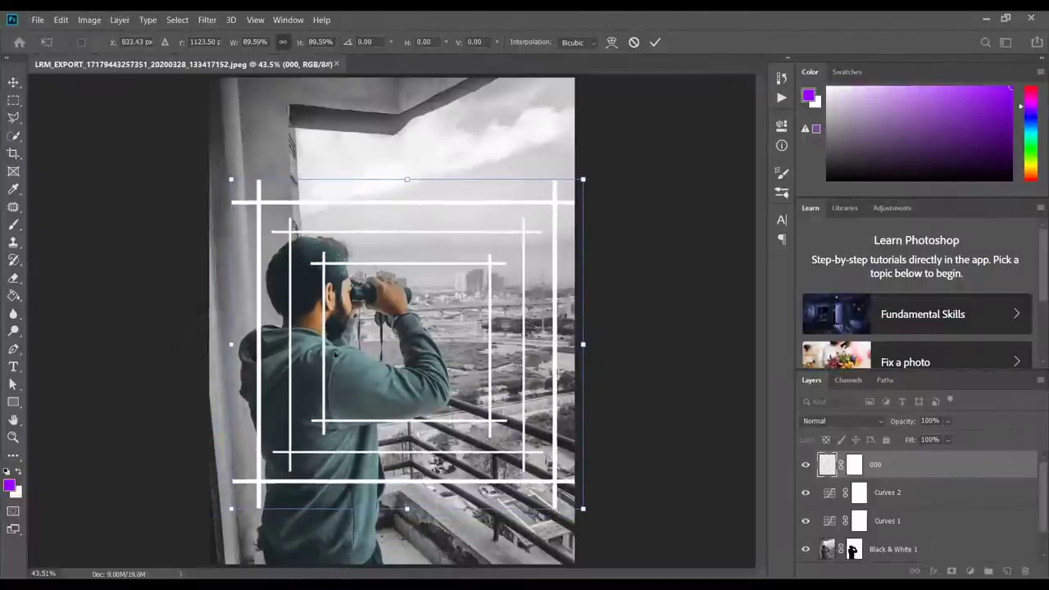
pyautogui.moveTo(353, 354); pyautogui.dragTo(340, 352)
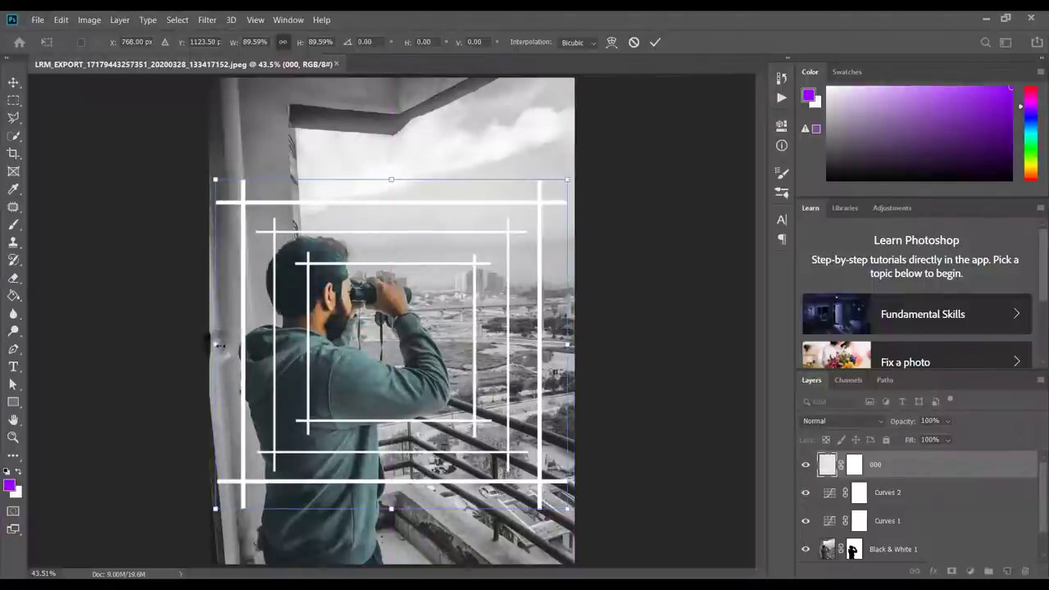
pyautogui.moveTo(217, 345); pyautogui.dragTo(226, 345)
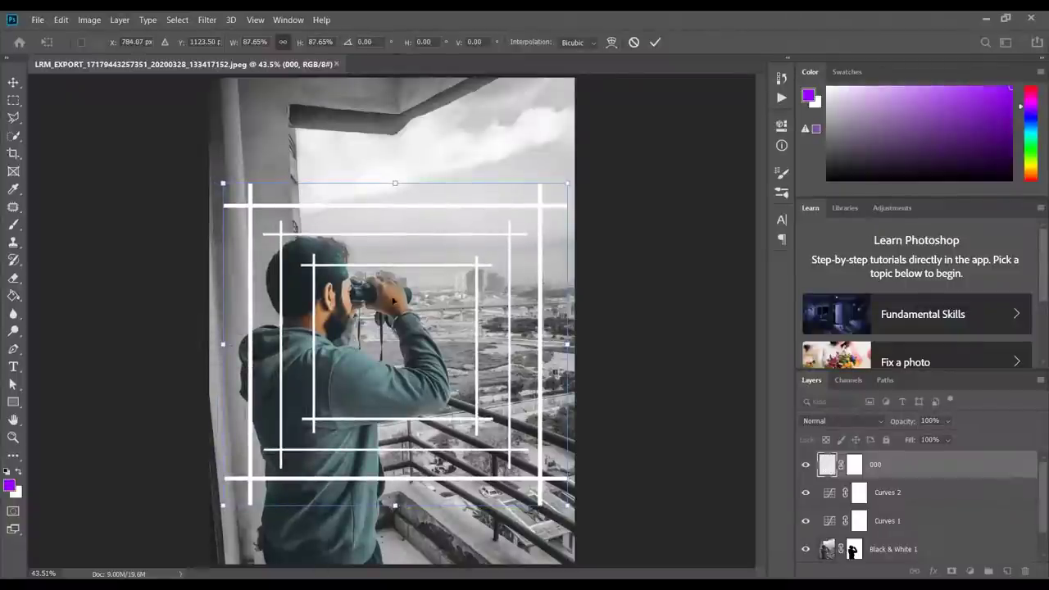
pyautogui.moveTo(394, 300); pyautogui.dragTo(391, 301)
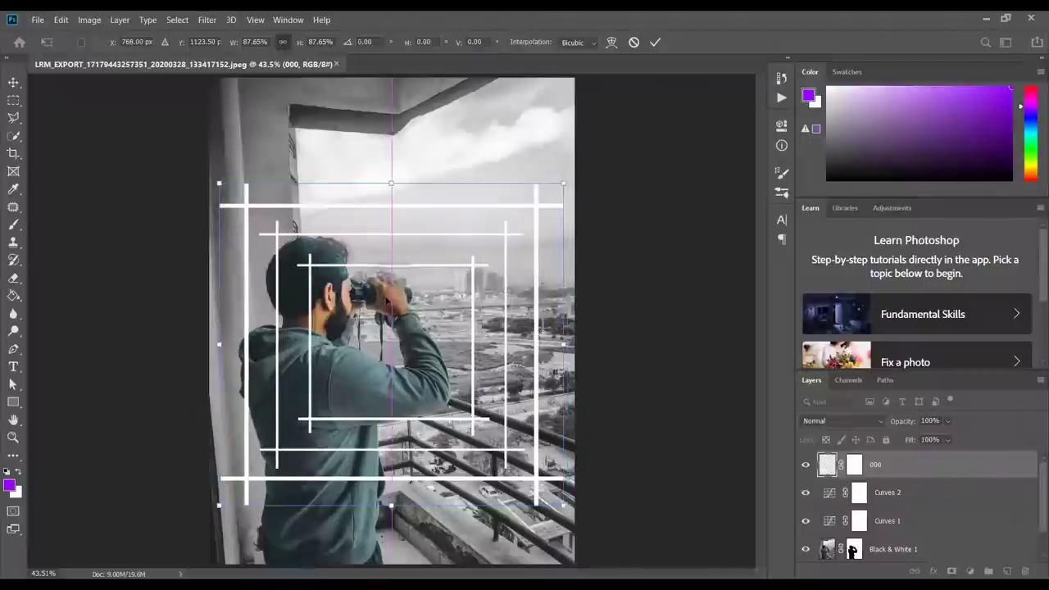
pyautogui.click(657, 41)
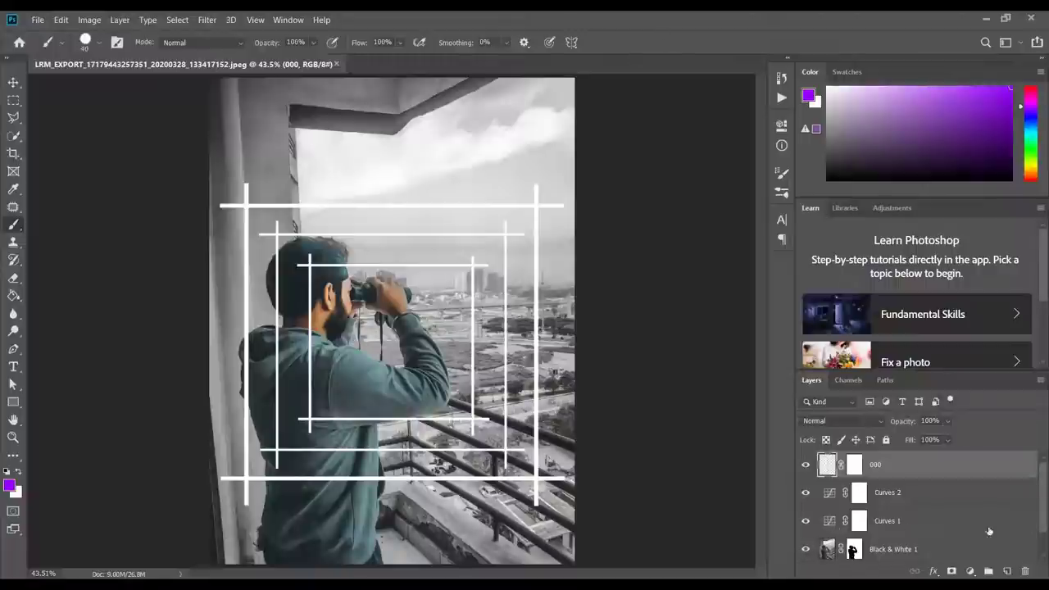
pyautogui.scroll(-1, 1045, 543)
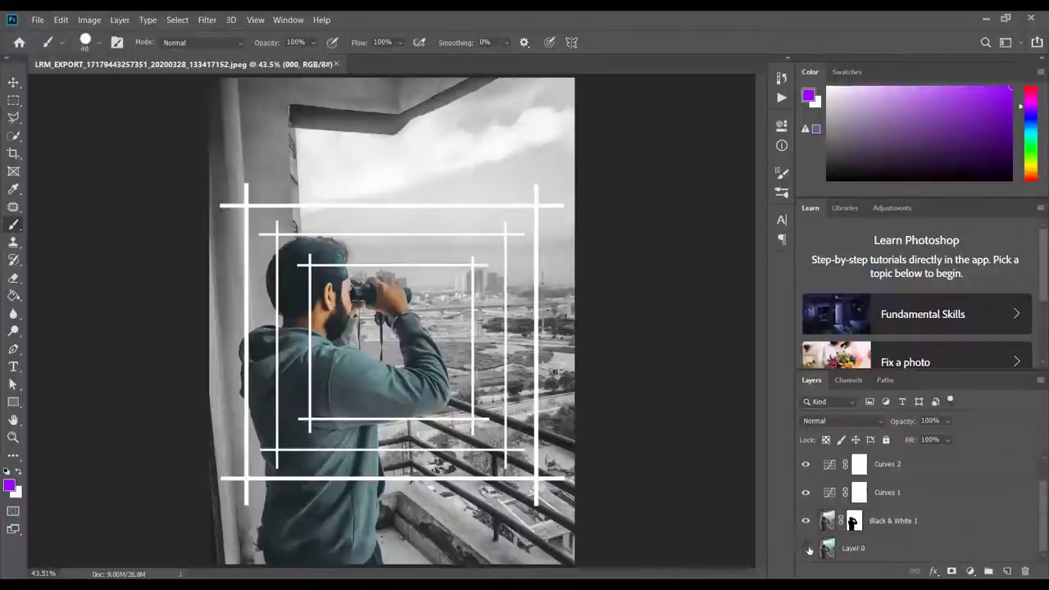
pyautogui.click(809, 550)
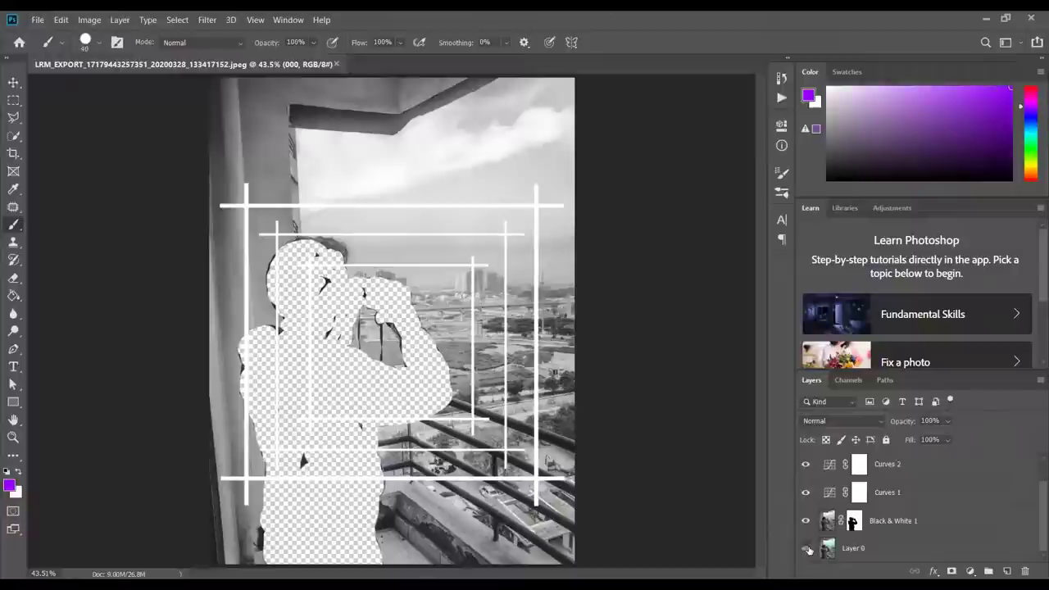
pyautogui.click(807, 548)
pyautogui.click(805, 523)
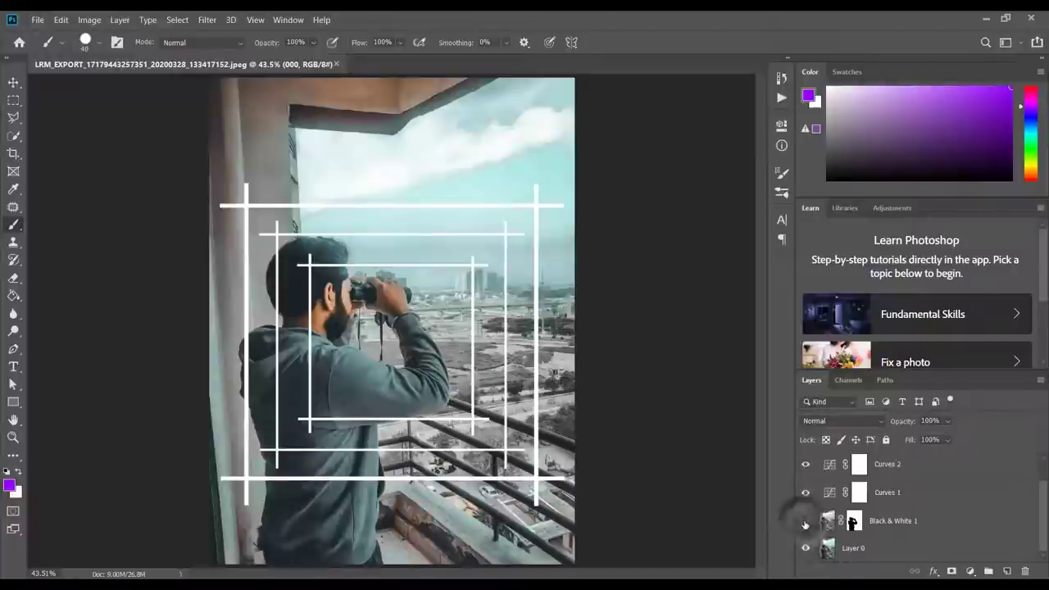
pyautogui.click(805, 522)
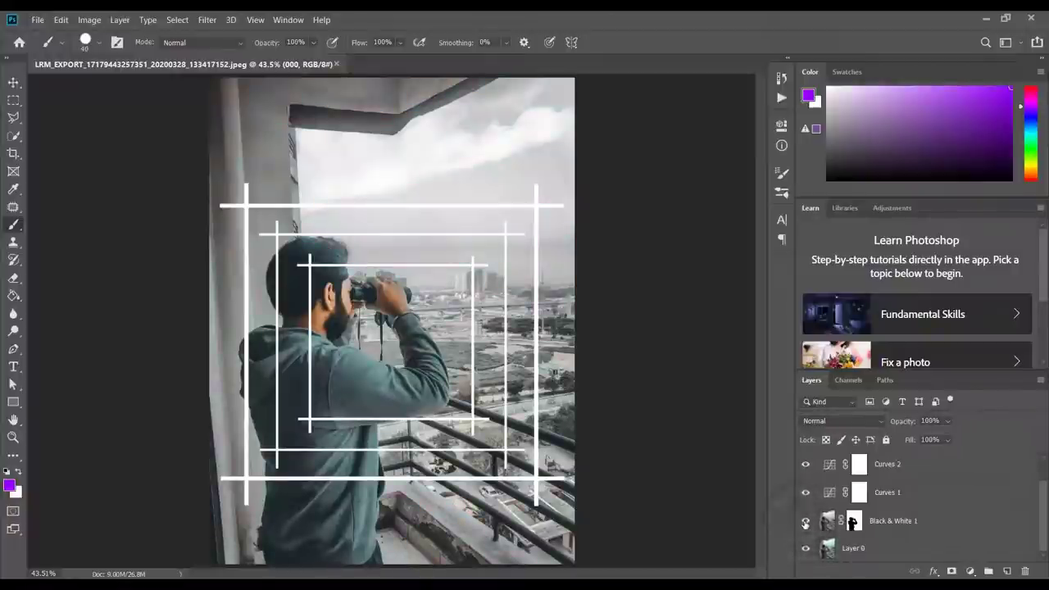
pyautogui.click(805, 522)
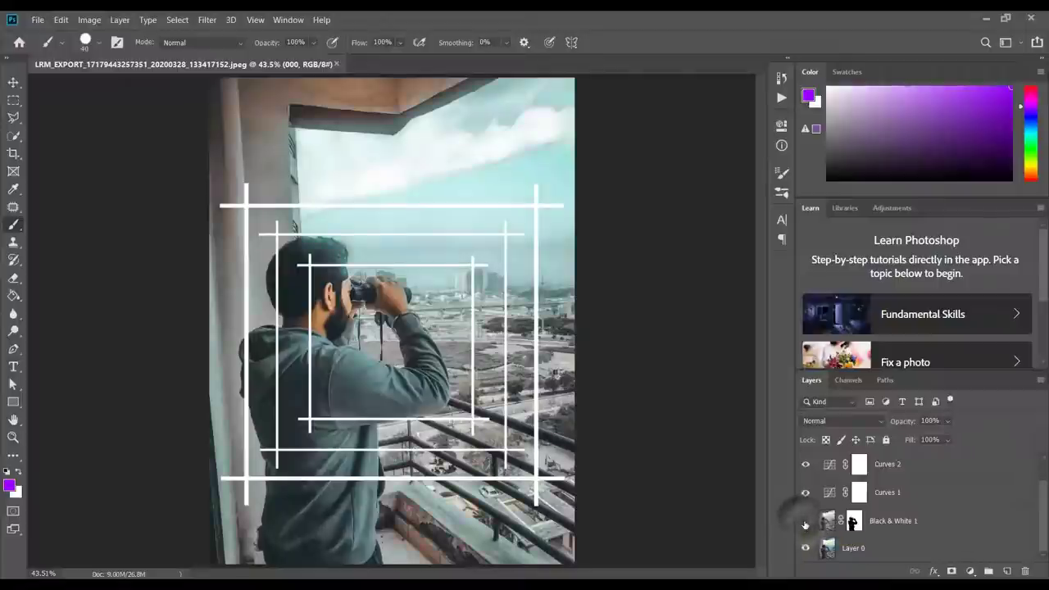
pyautogui.click(805, 522)
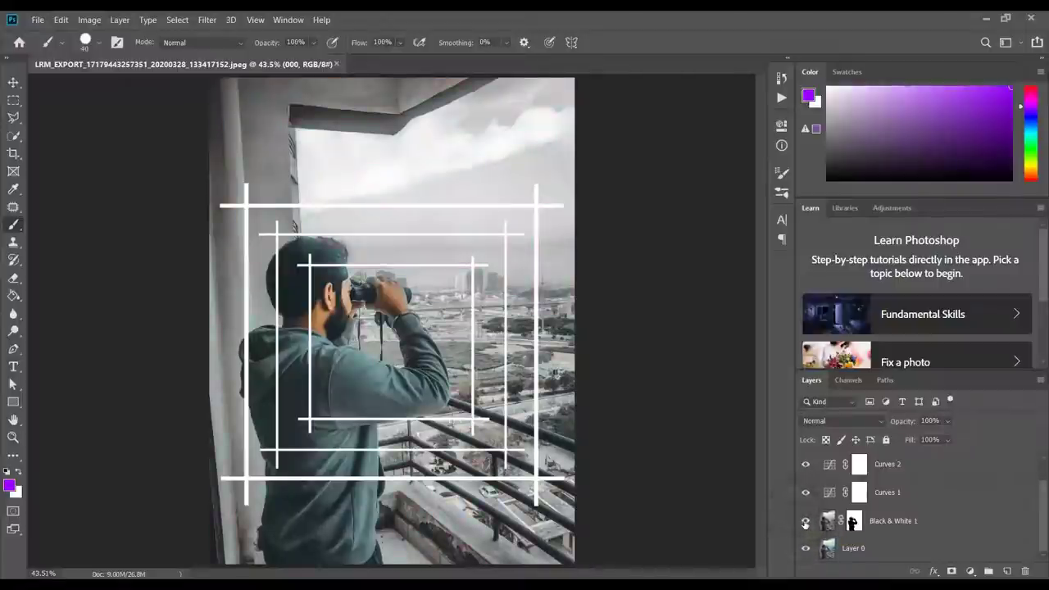
pyautogui.click(805, 522)
pyautogui.click(805, 522)
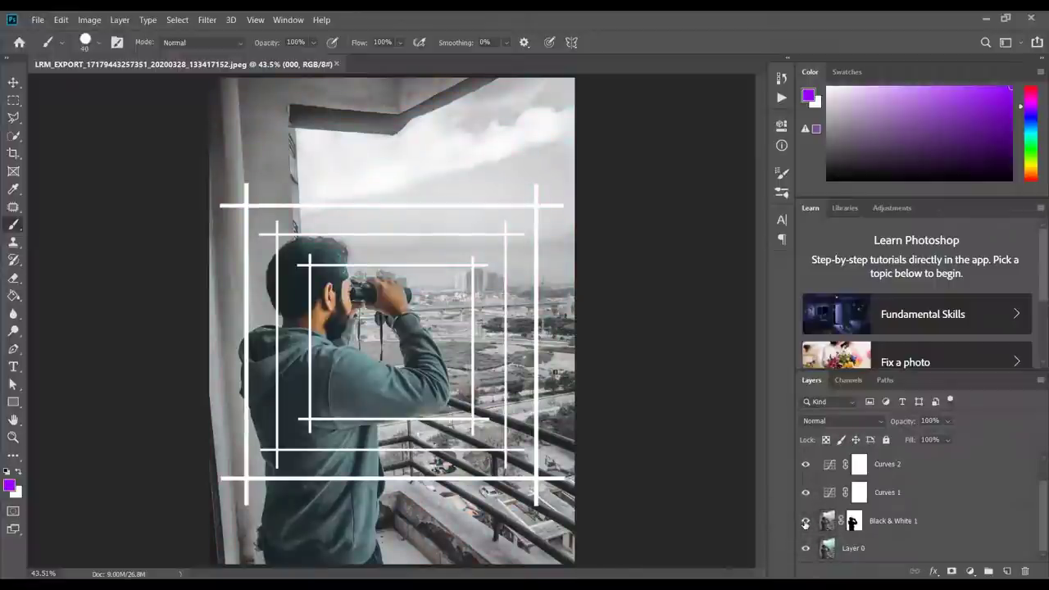
pyautogui.click(805, 522)
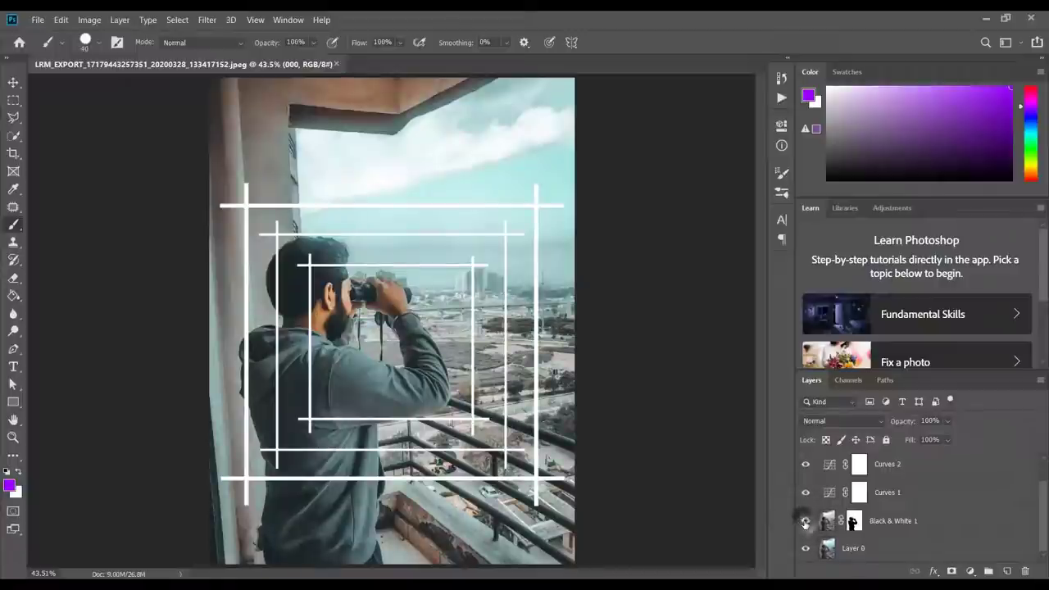
pyautogui.click(805, 523)
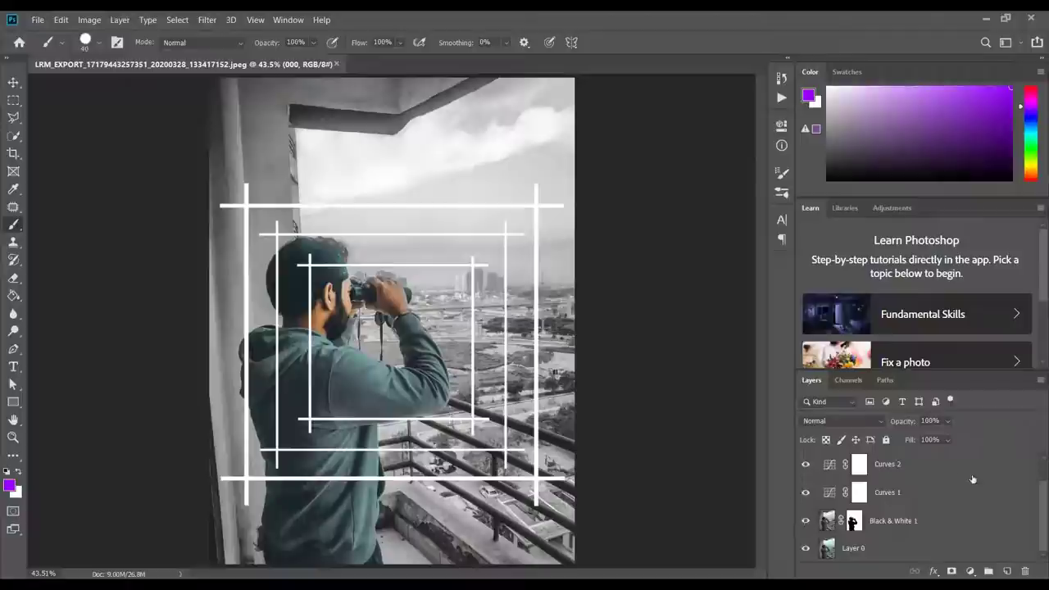
pyautogui.scroll(1, 1047, 474)
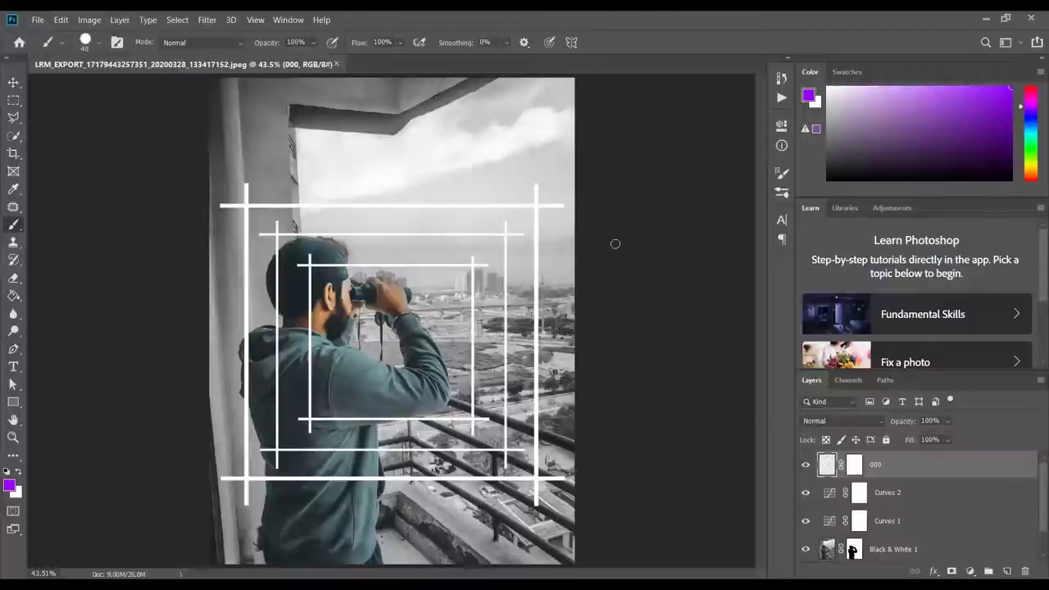
# - Place the 'name signature' image as an embedded layer
pyautogui.click(37, 20)
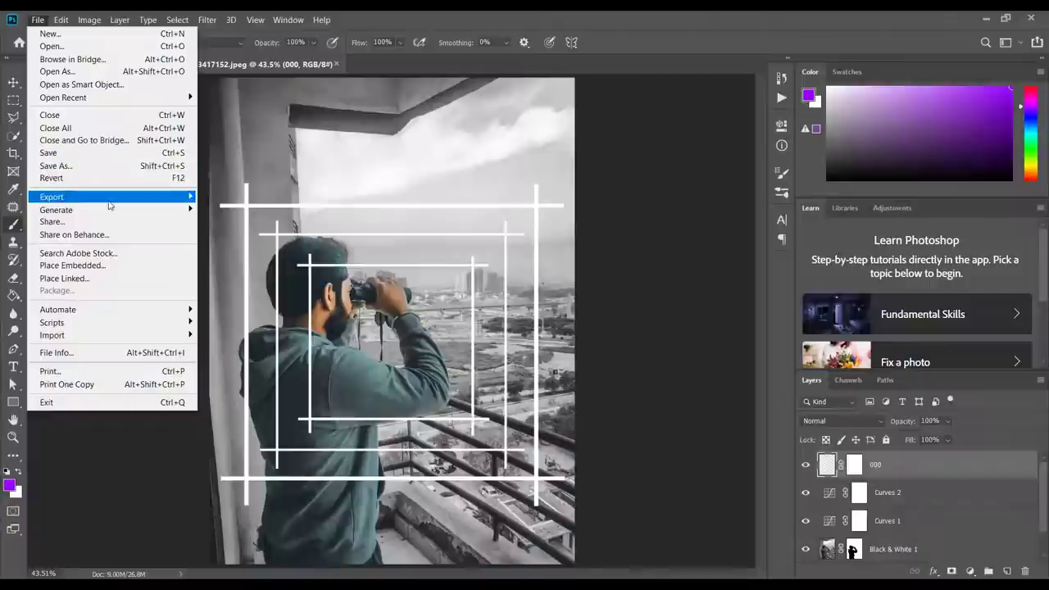
pyautogui.click(105, 266)
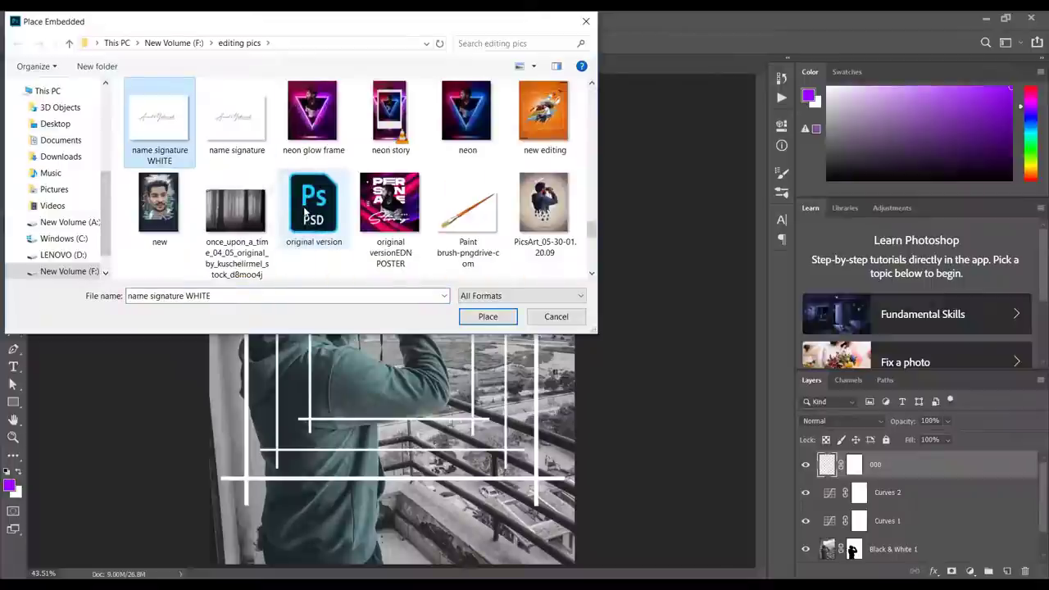
pyautogui.press('Right')
pyautogui.press('Return')
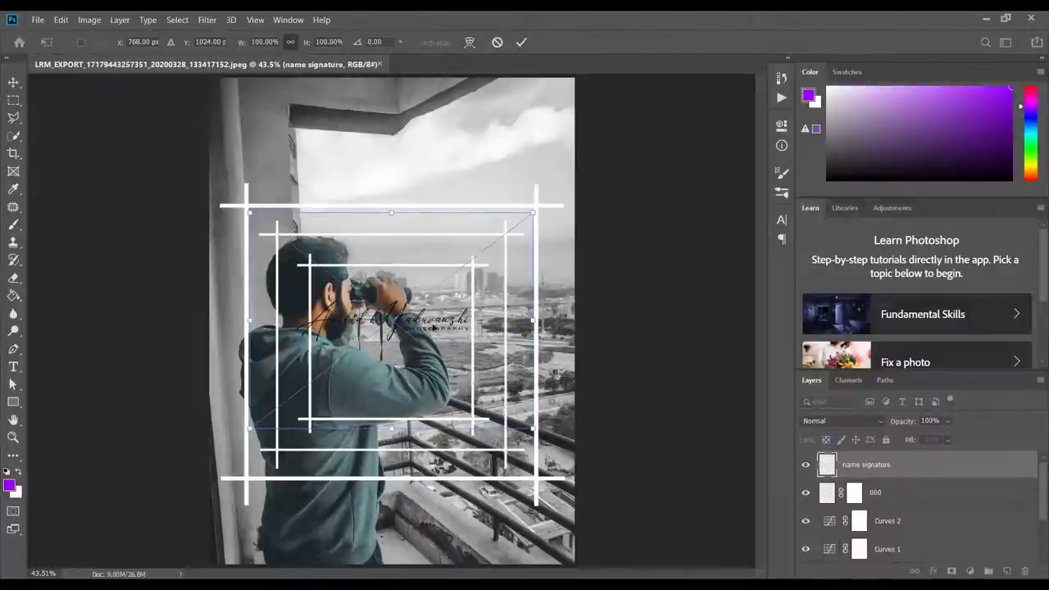
# - Shrink the signature to about 69%, move it into the sky above the man, and commit
pyautogui.moveTo(422, 325)
pyautogui.mouseDown()
pyautogui.moveTo(513, 272)
pyautogui.moveTo(525, 156)
pyautogui.moveTo(496, 181)
pyautogui.moveTo(476, 173)
pyautogui.moveTo(466, 198)
pyautogui.mouseUp()
pyautogui.moveTo(583, 78); pyautogui.dragTo(495, 145)
pyautogui.moveTo(417, 243)
pyautogui.mouseDown()
pyautogui.moveTo(412, 145)
pyautogui.moveTo(416, 170)
pyautogui.mouseUp()
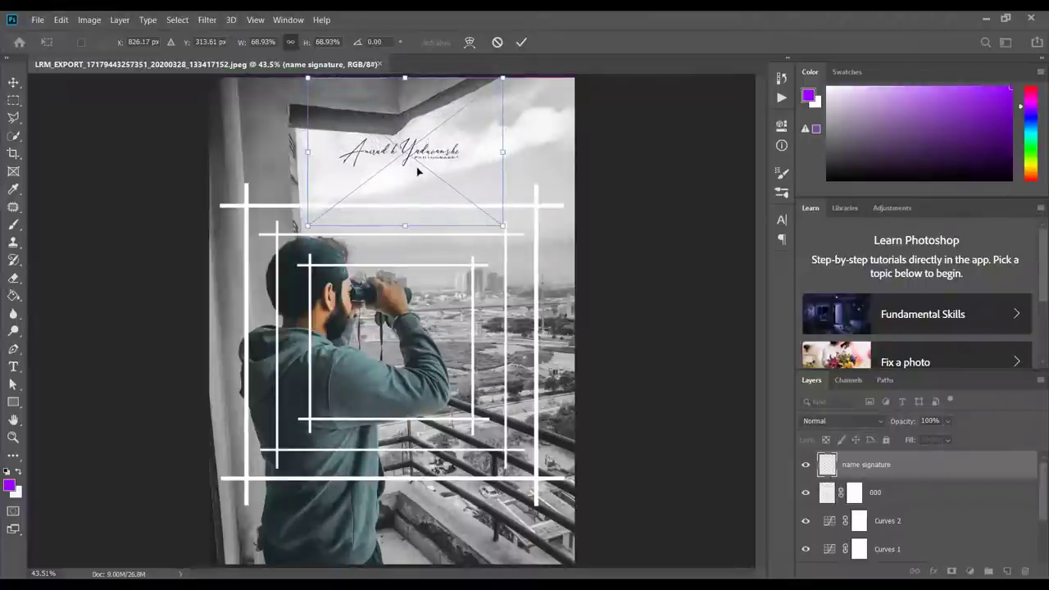
pyautogui.click(521, 43)
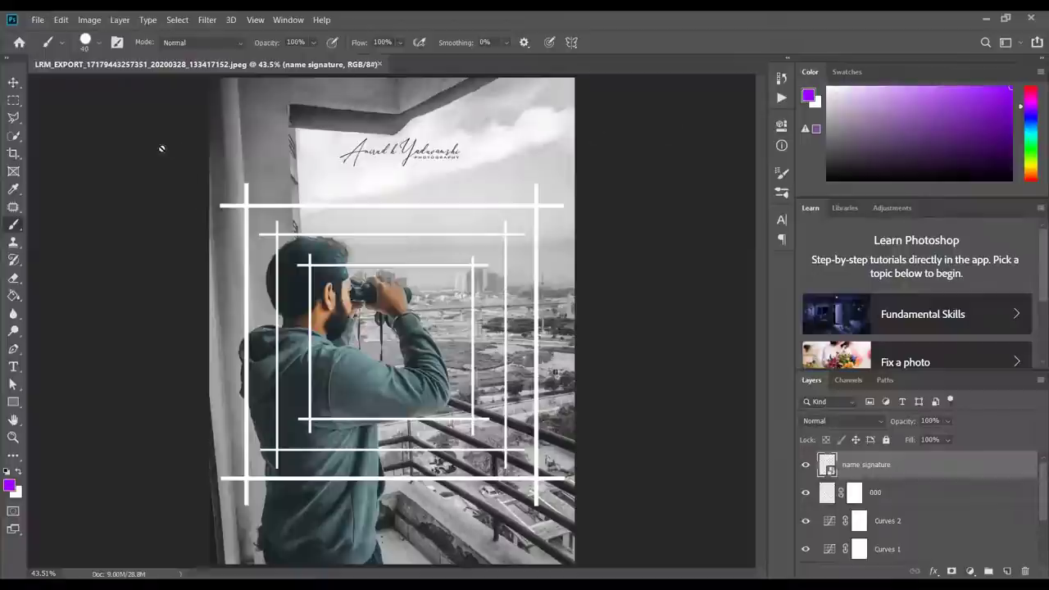
# - Quick Export the poster to PNG, saving it as 'color bw' in the 100pics folder
pyautogui.click(36, 20)
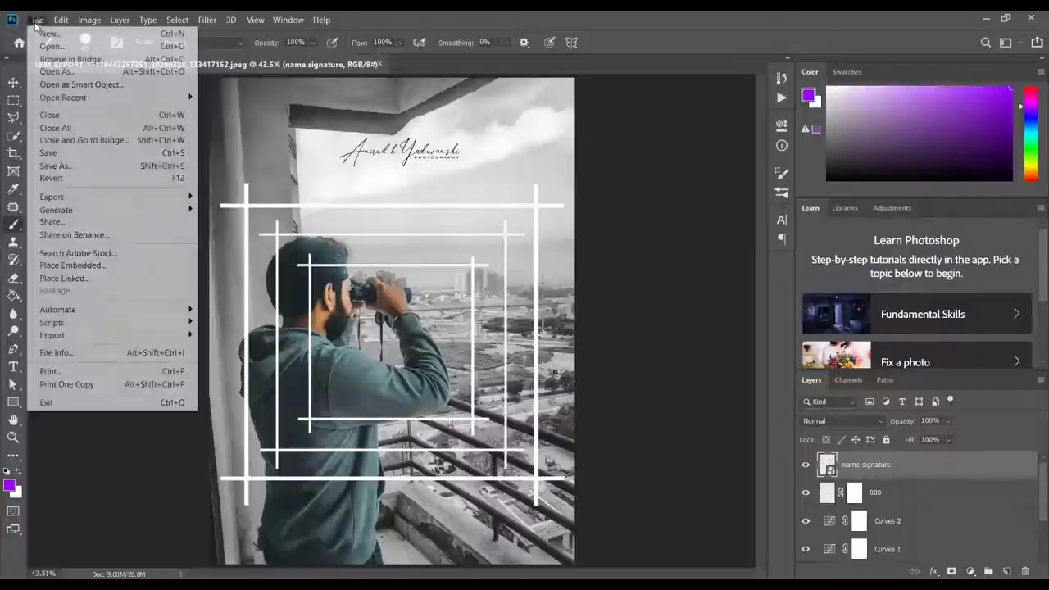
pyautogui.moveTo(86, 197)
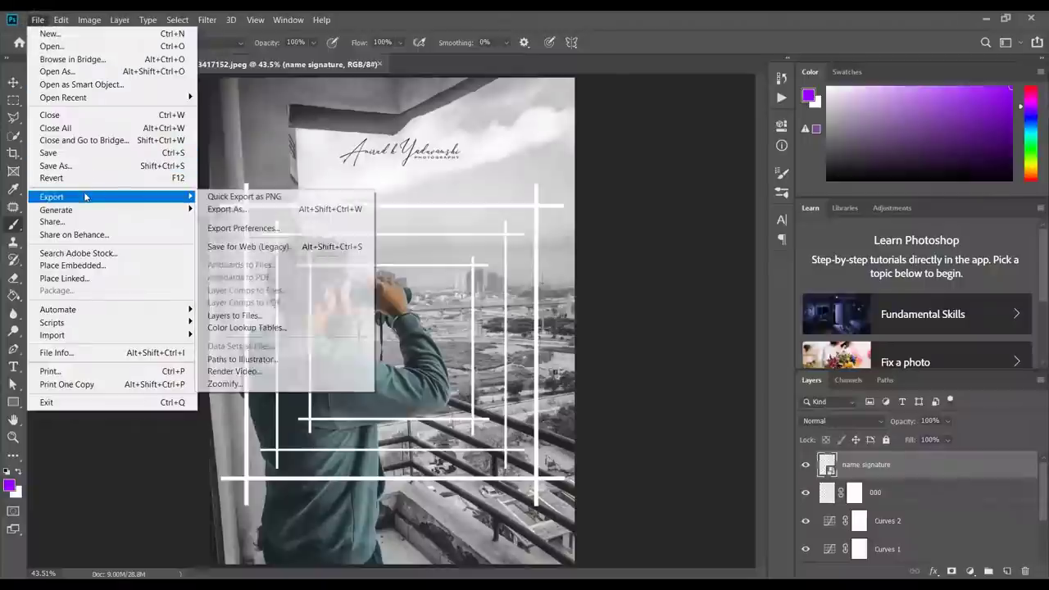
pyautogui.click(250, 197)
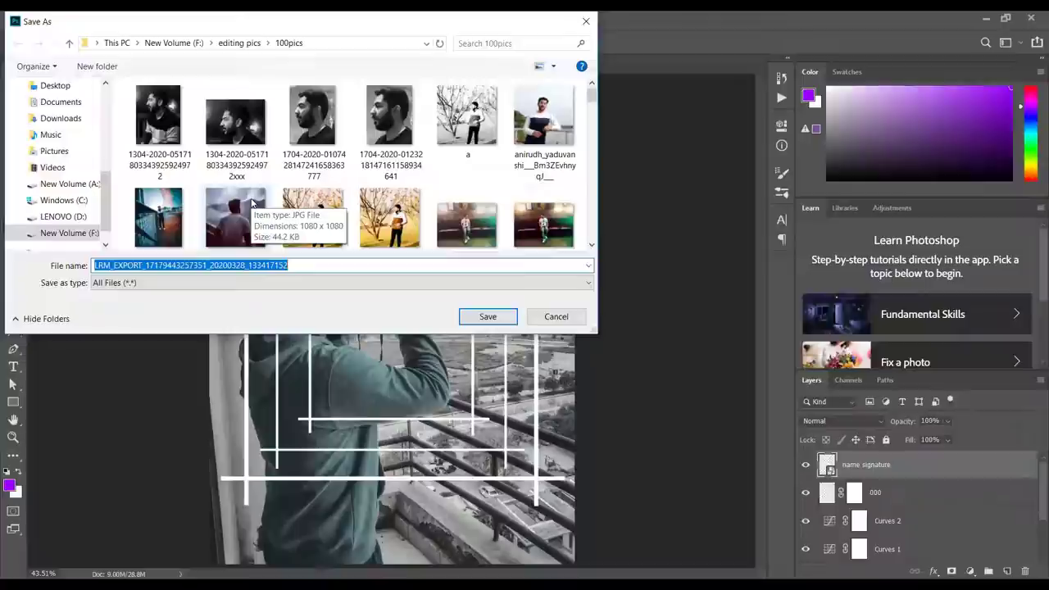
pyautogui.write('color')
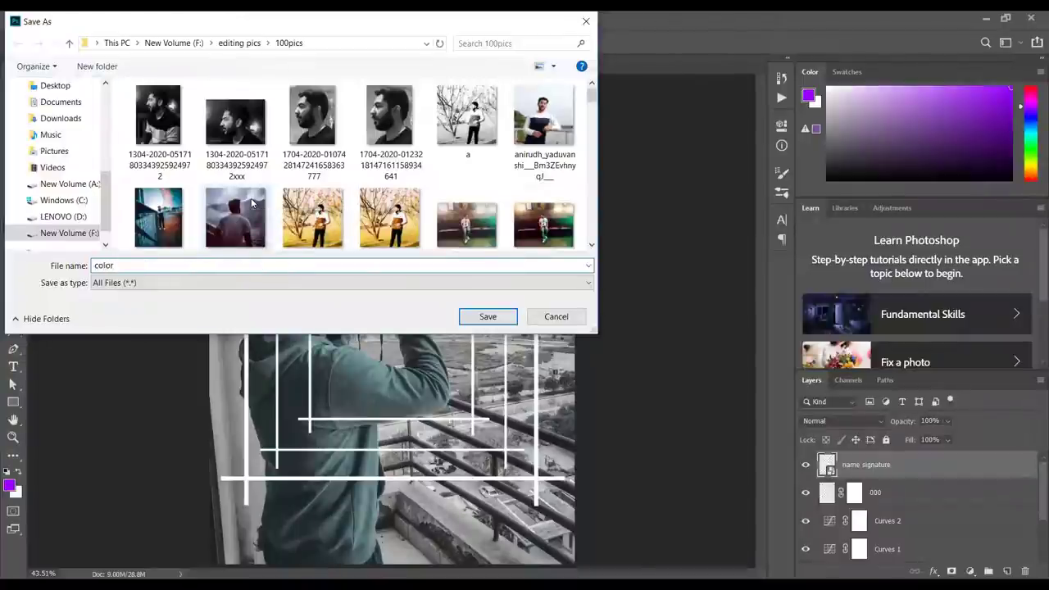
pyautogui.write(' bw')
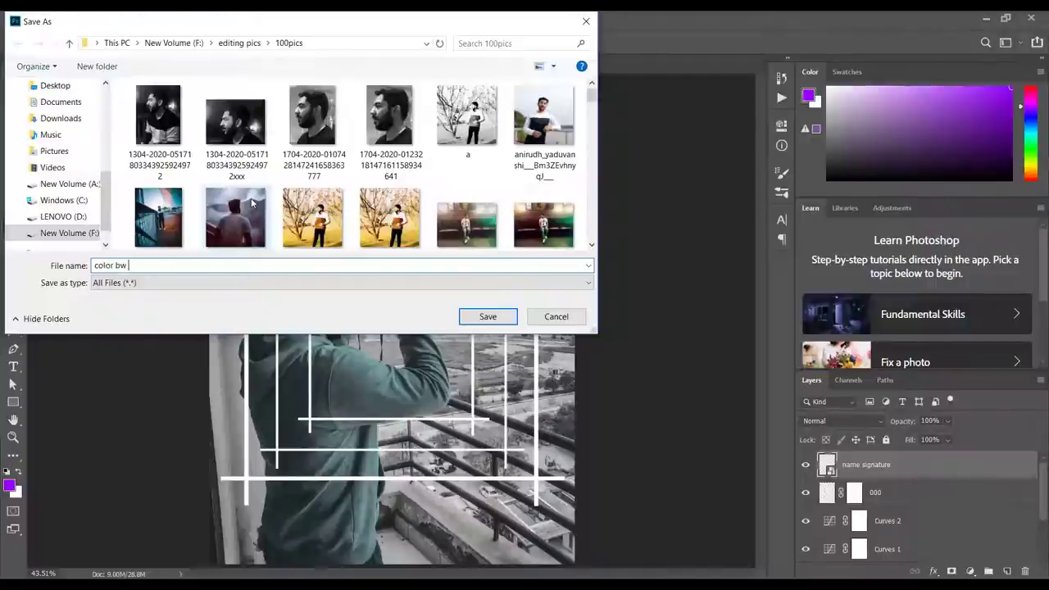
pyautogui.press('Return')
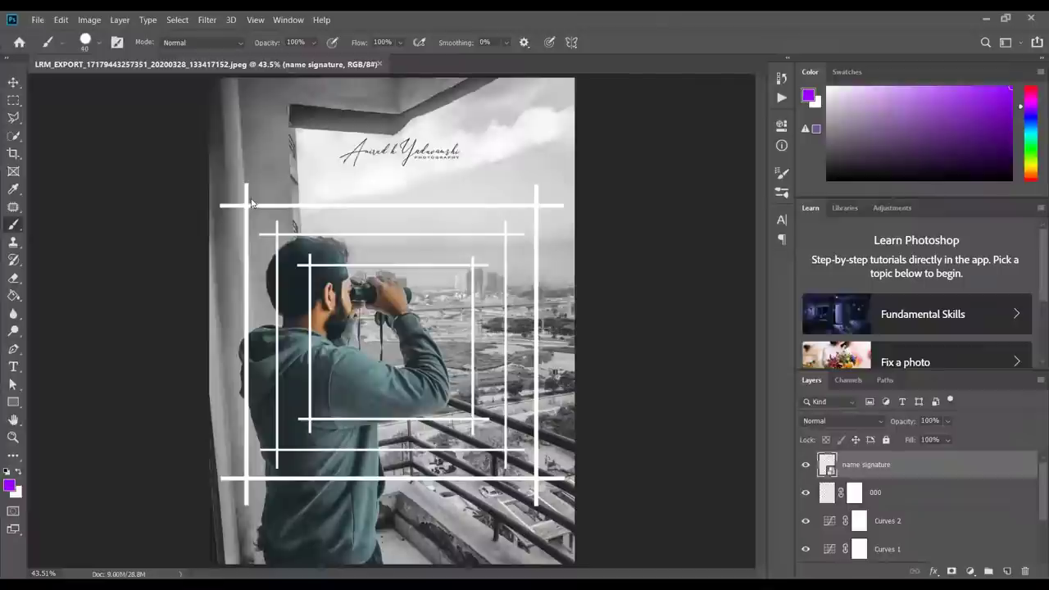
# - Save the poster as PSD 'color bw' in editing pics > psd file with Maximize Compatibility, then start a new document
pyautogui.click(38, 20)
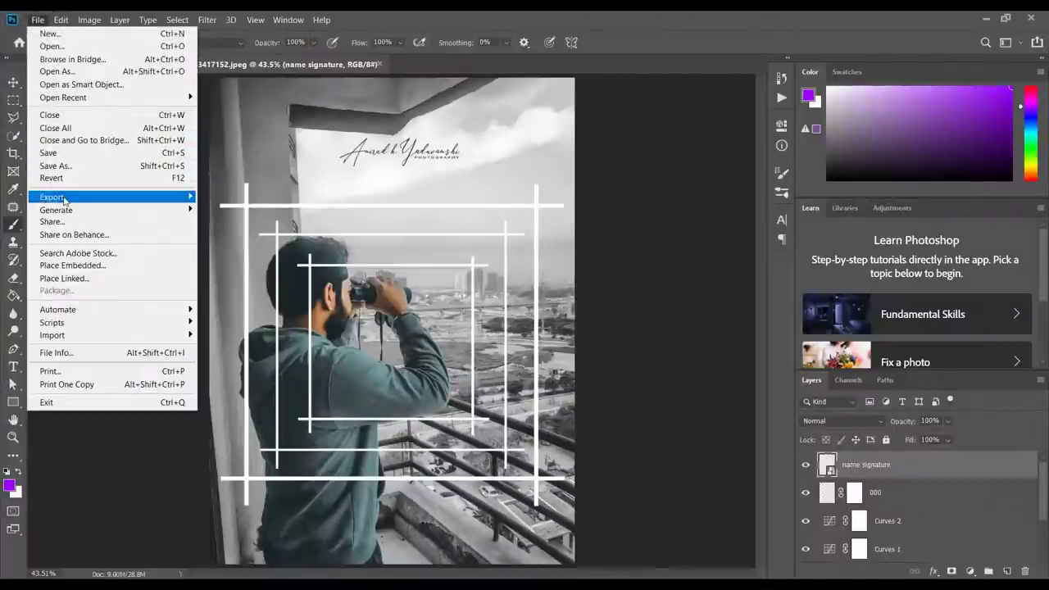
pyautogui.click(78, 154)
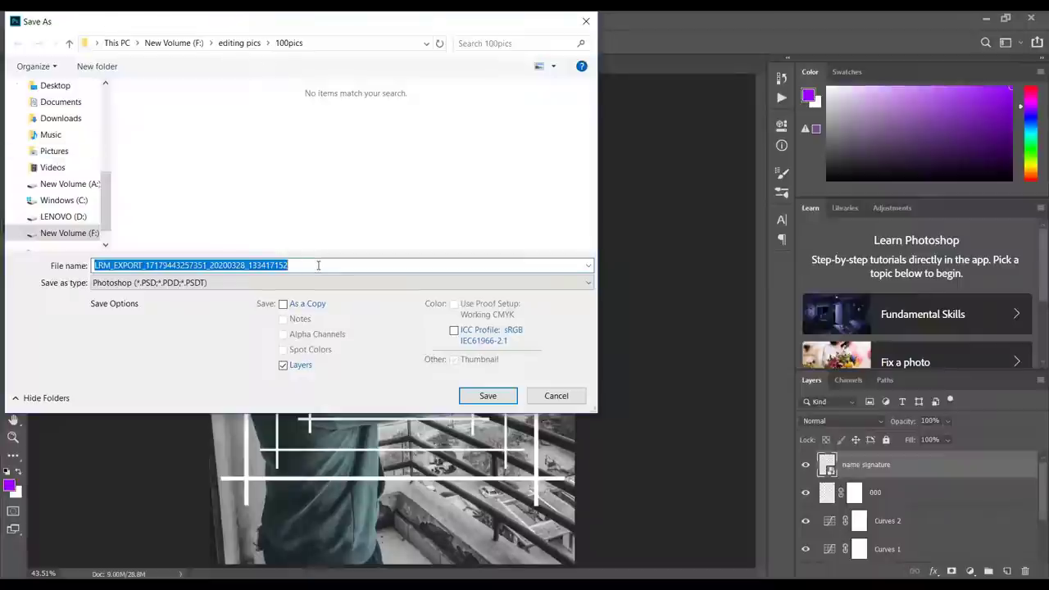
pyautogui.write('color bw')
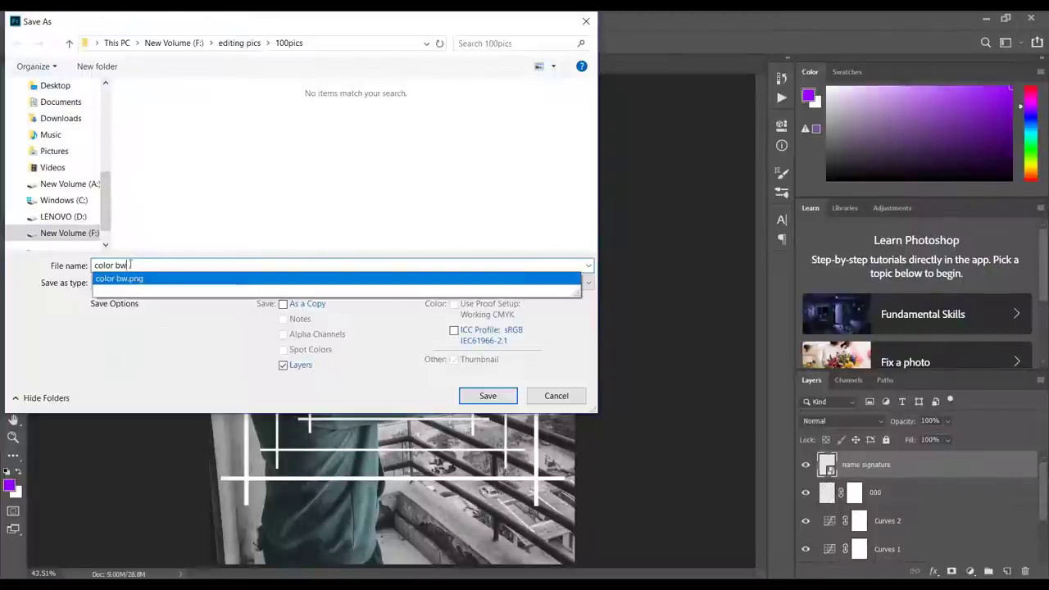
pyautogui.click(144, 387)
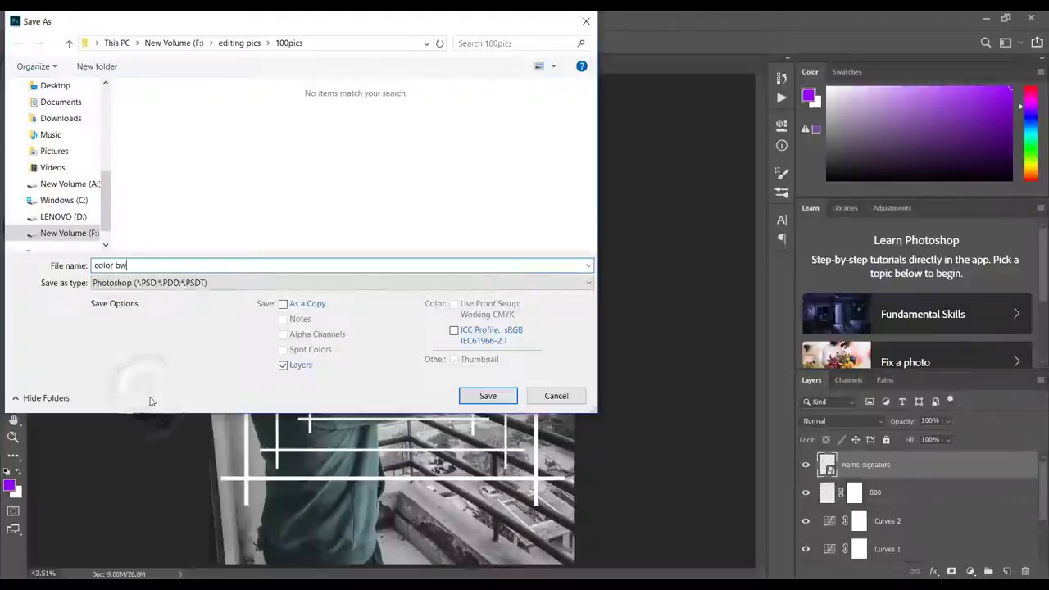
pyautogui.click(244, 45)
pyautogui.click(250, 135)
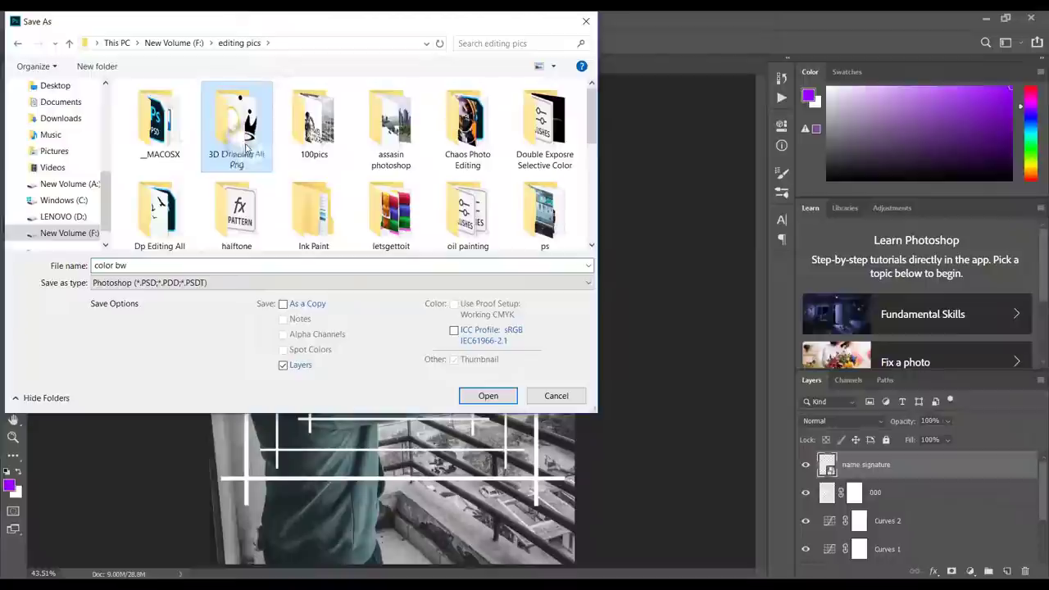
pyautogui.scroll(-3, 246, 146)
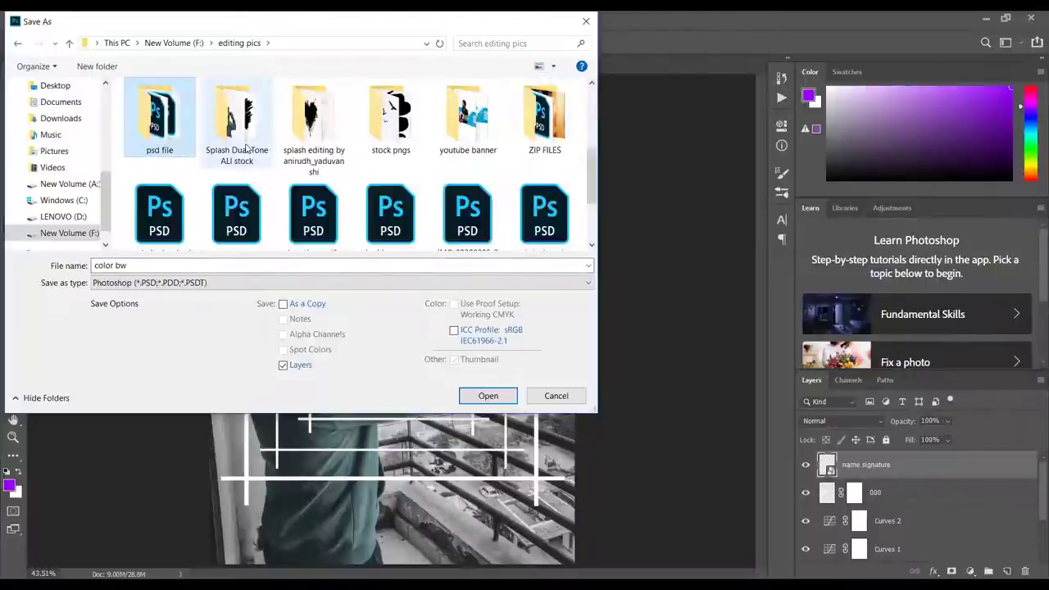
pyautogui.press('Return')
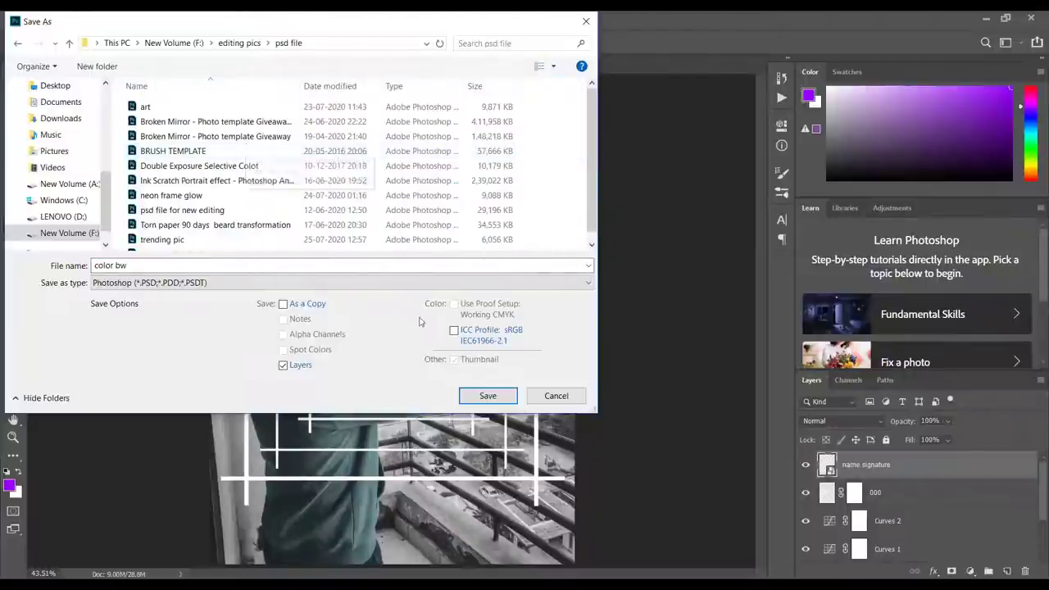
pyautogui.click(487, 396)
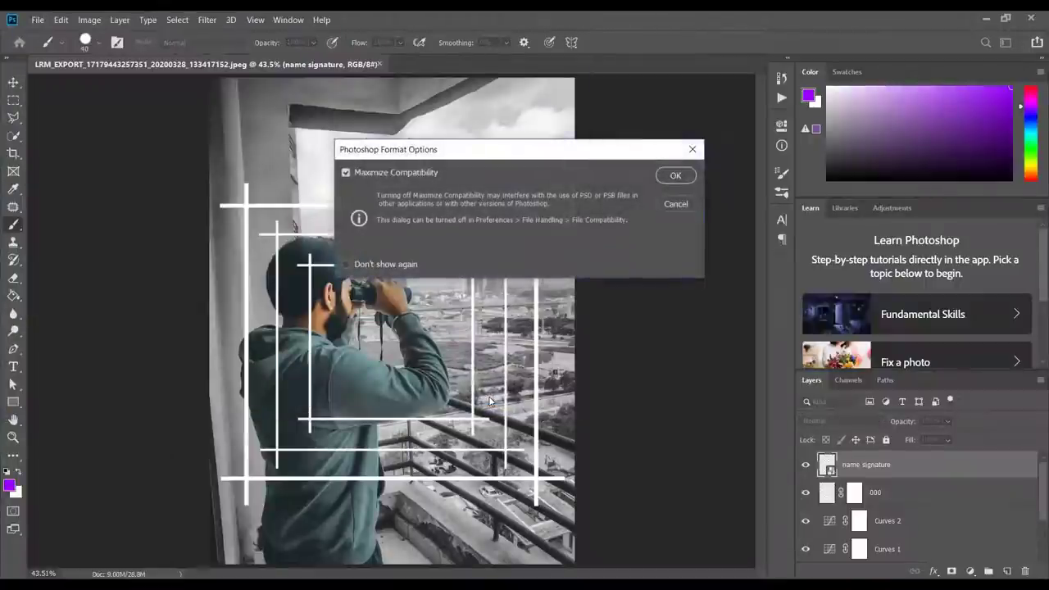
pyautogui.click(677, 175)
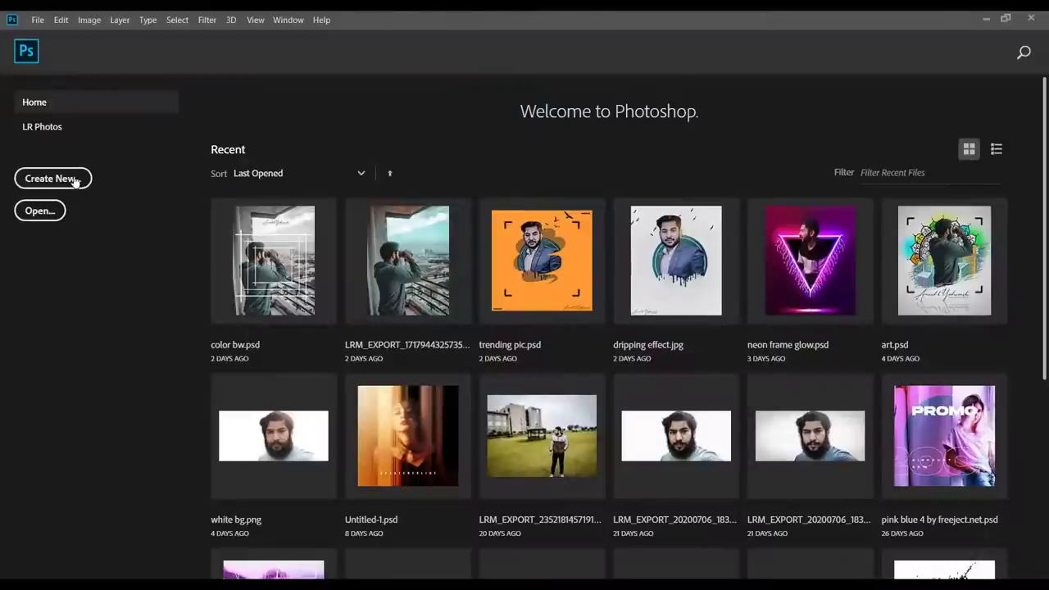
pyautogui.click(52, 178)
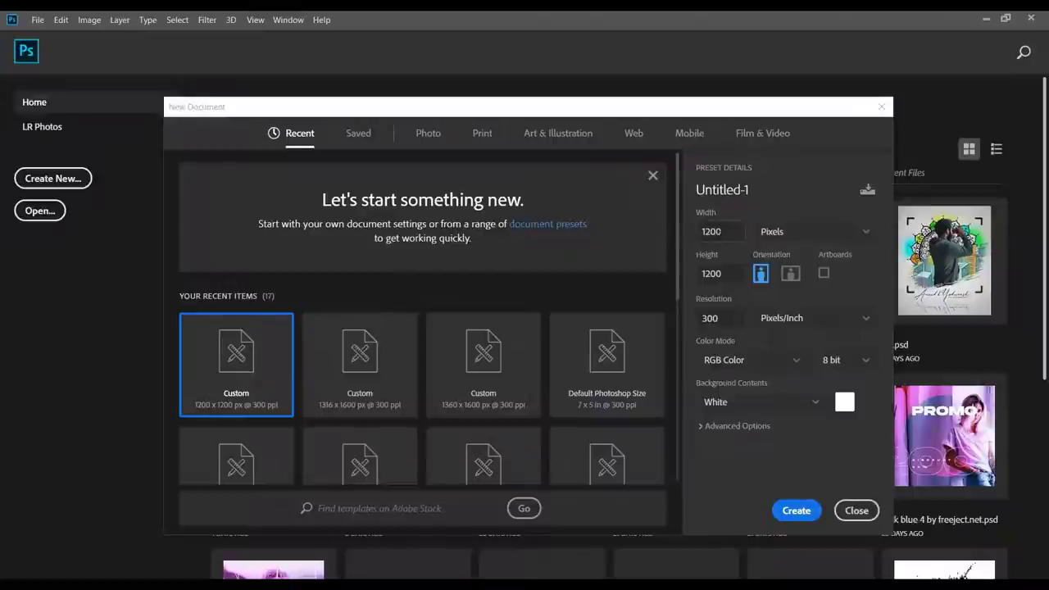
# - Set the new document to 1316 x 1600 px and create the blank canvas
pyautogui.doubleClick(711, 231)
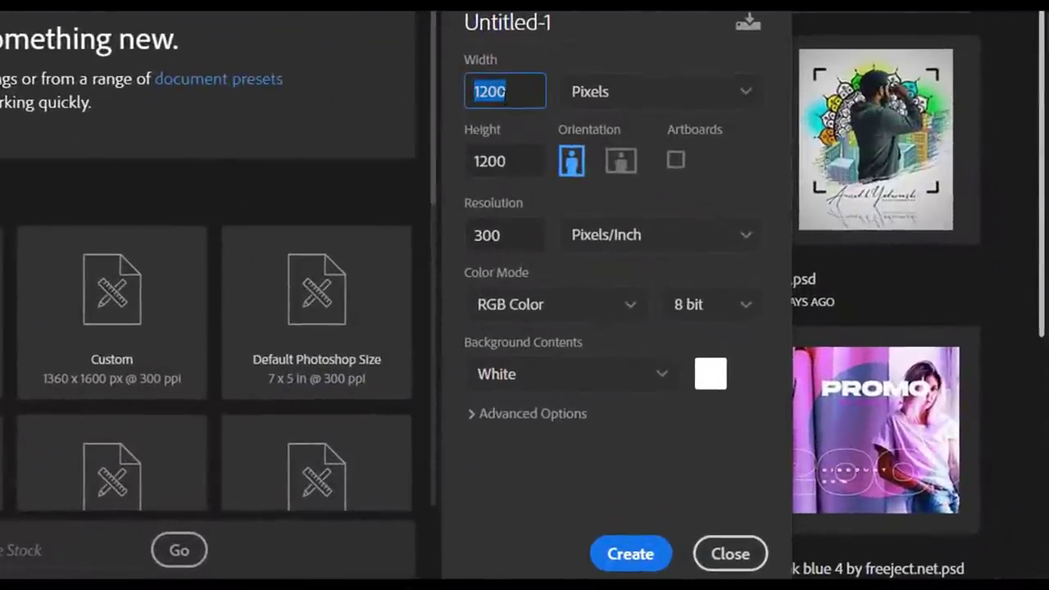
pyautogui.write('1316')
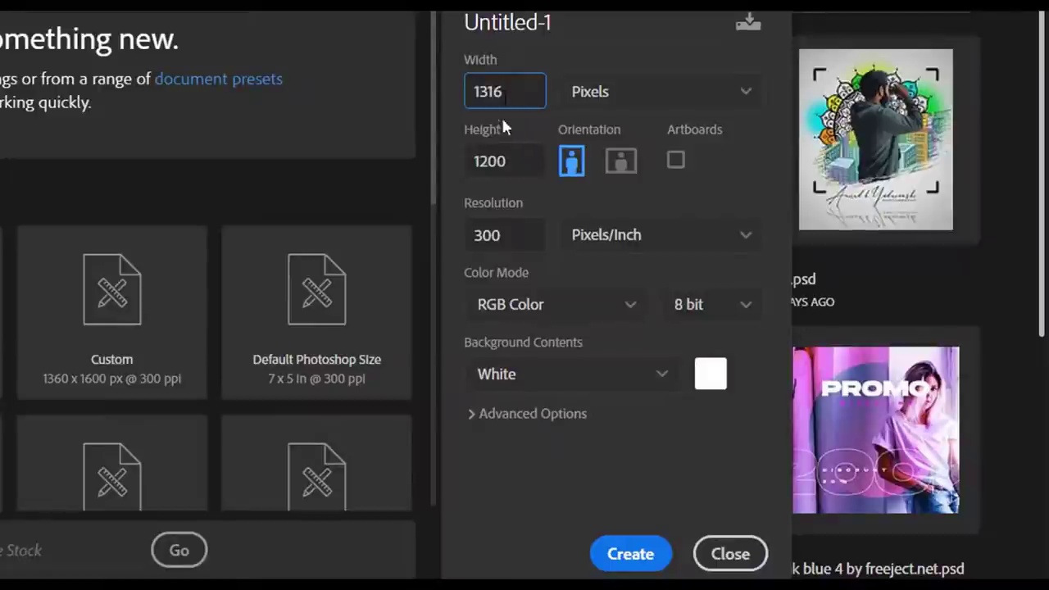
pyautogui.doubleClick(505, 162)
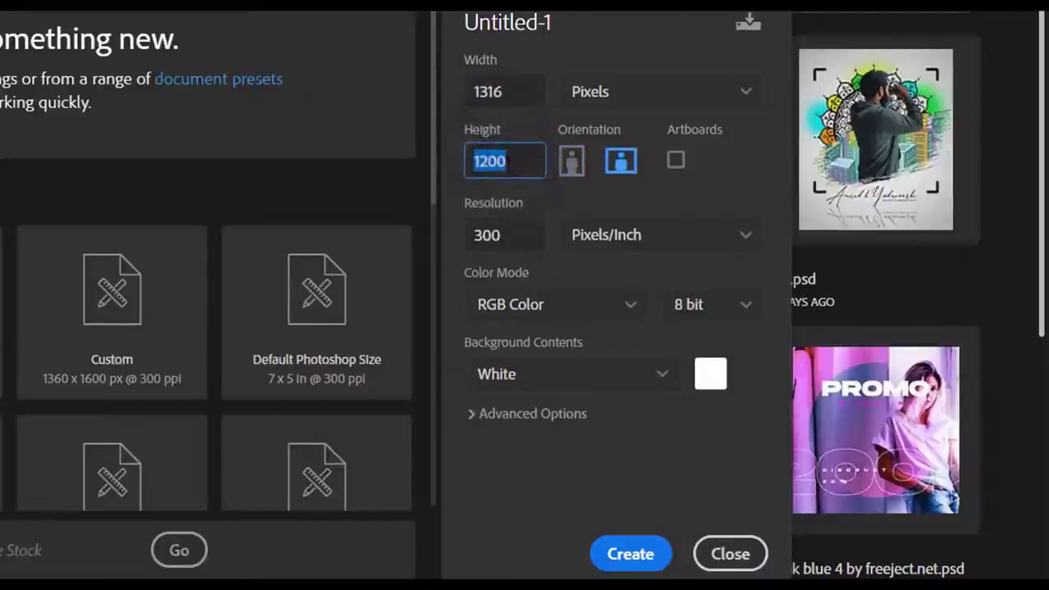
pyautogui.write('1600')
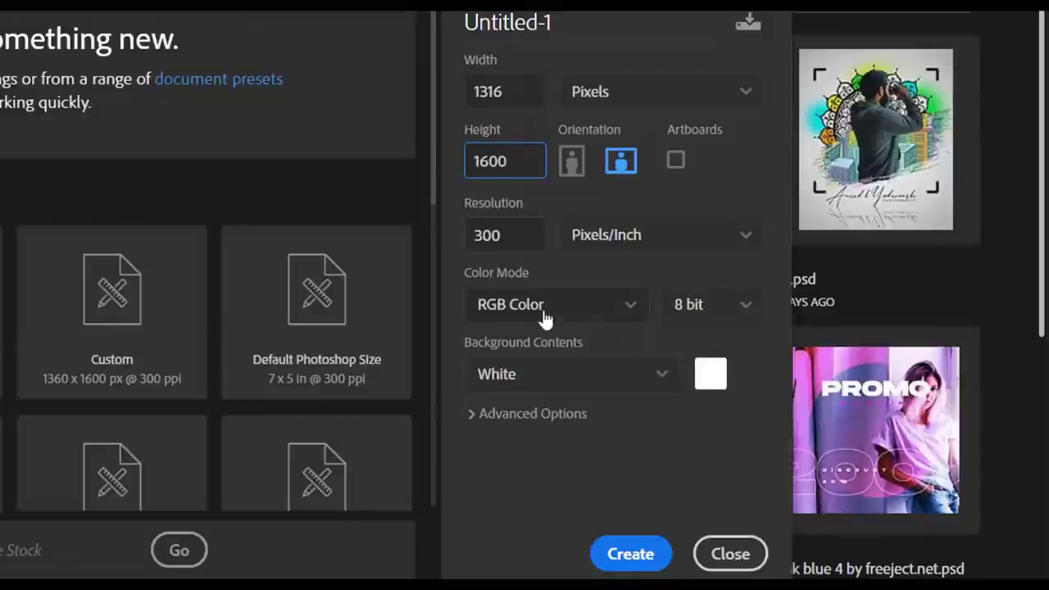
pyautogui.click(623, 556)
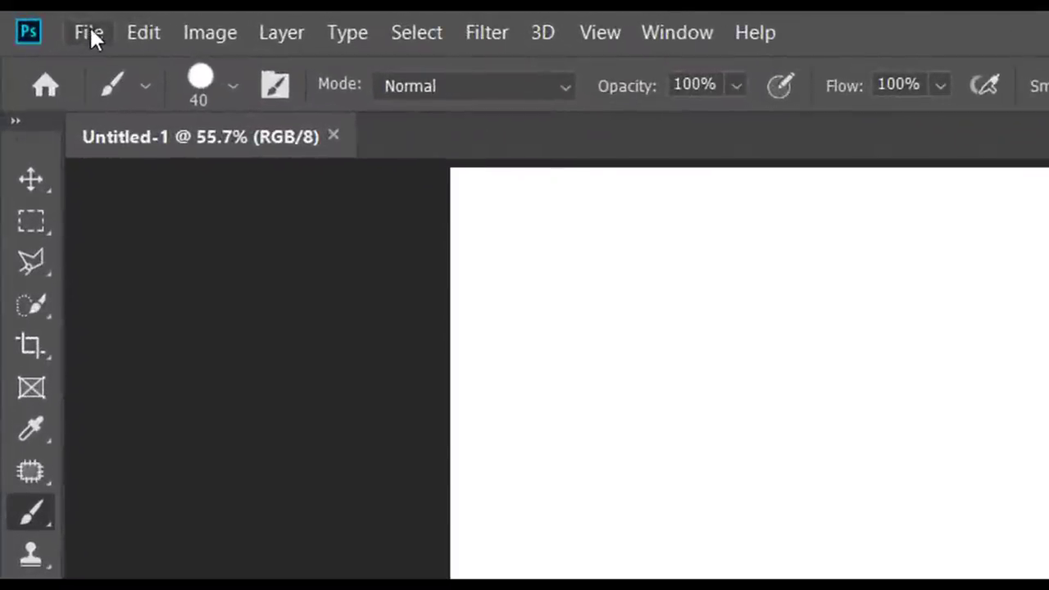
# - Place the binoculars subject photo (LRM_EXPORT) into the poster as an embedded image
pyautogui.click(37, 20)
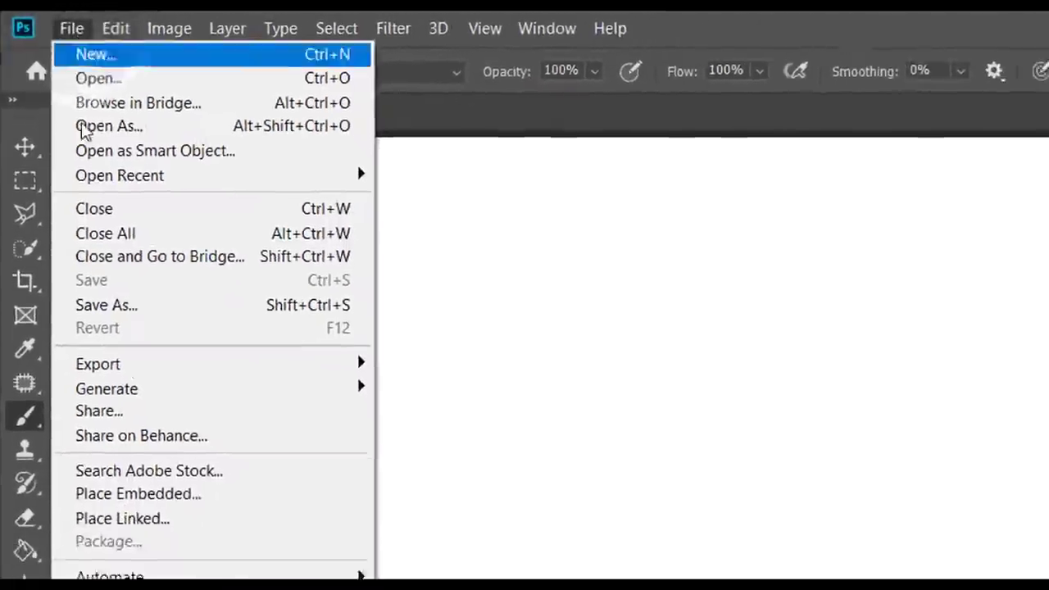
pyautogui.click(157, 475)
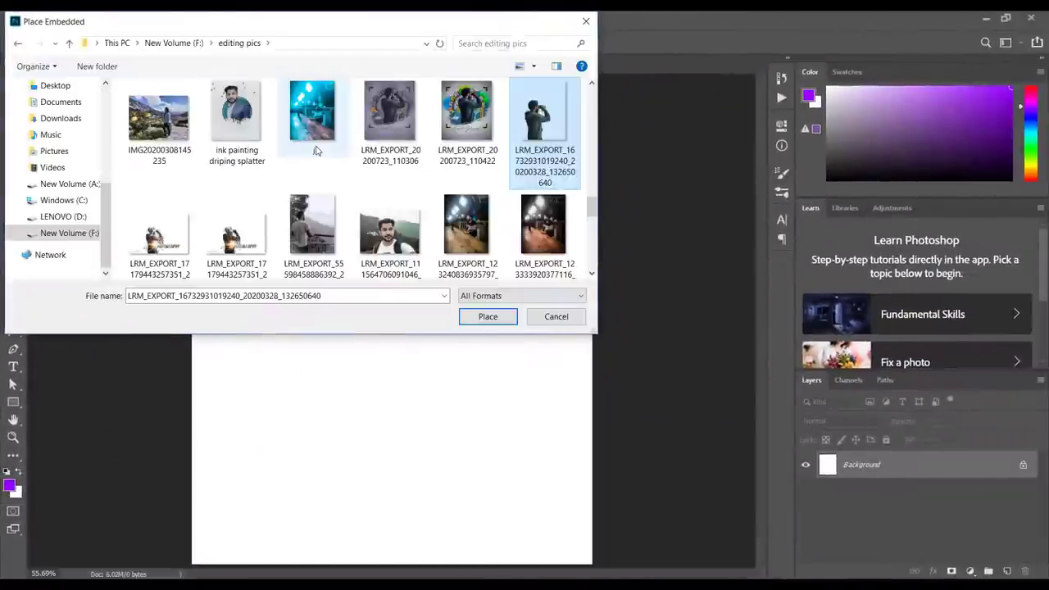
pyautogui.doubleClick(524, 164)
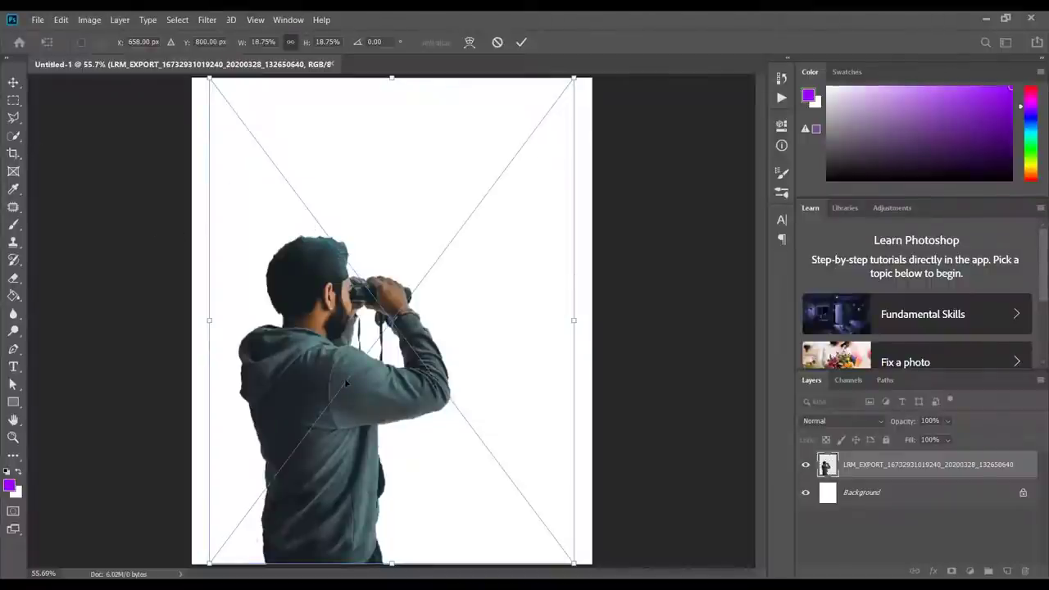
# - Scale the photo to about 19.10% and position the man centred in the upper poster
pyautogui.hotkey('ctrl', '-')
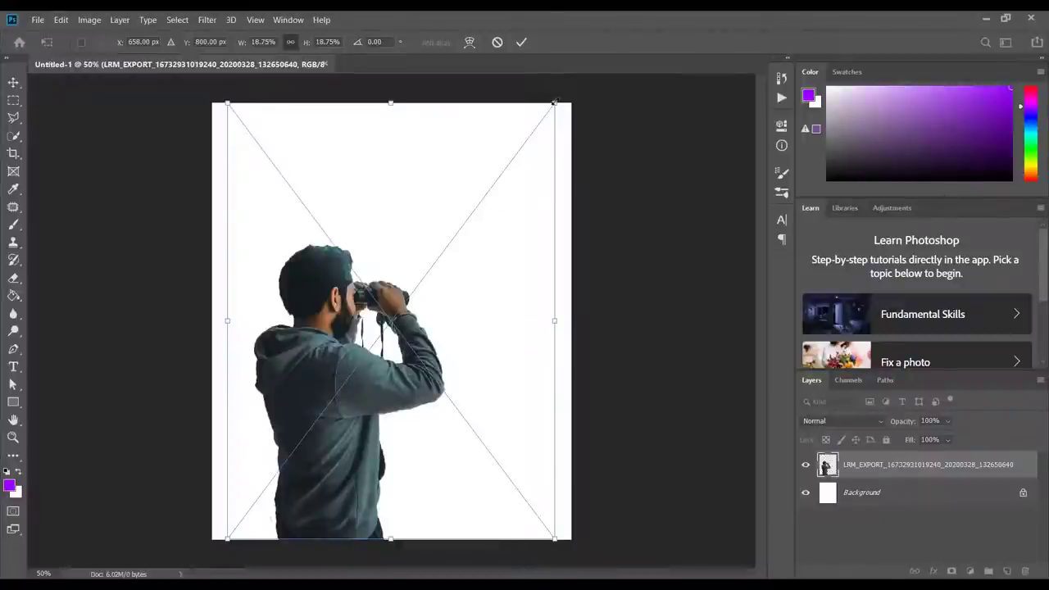
pyautogui.moveTo(554, 104); pyautogui.dragTo(494, 194)
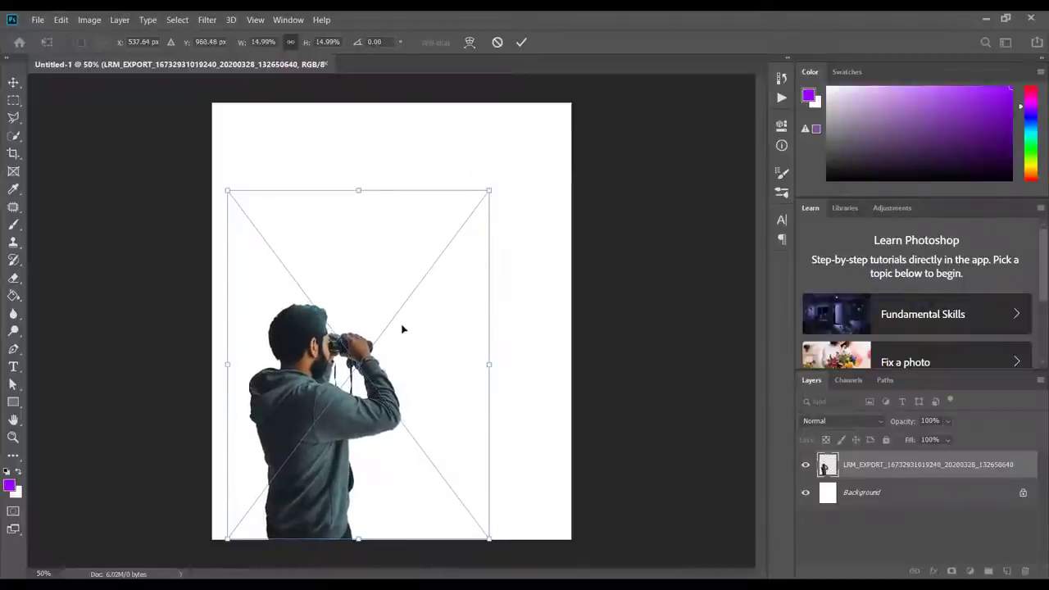
pyautogui.moveTo(402, 329); pyautogui.dragTo(465, 198)
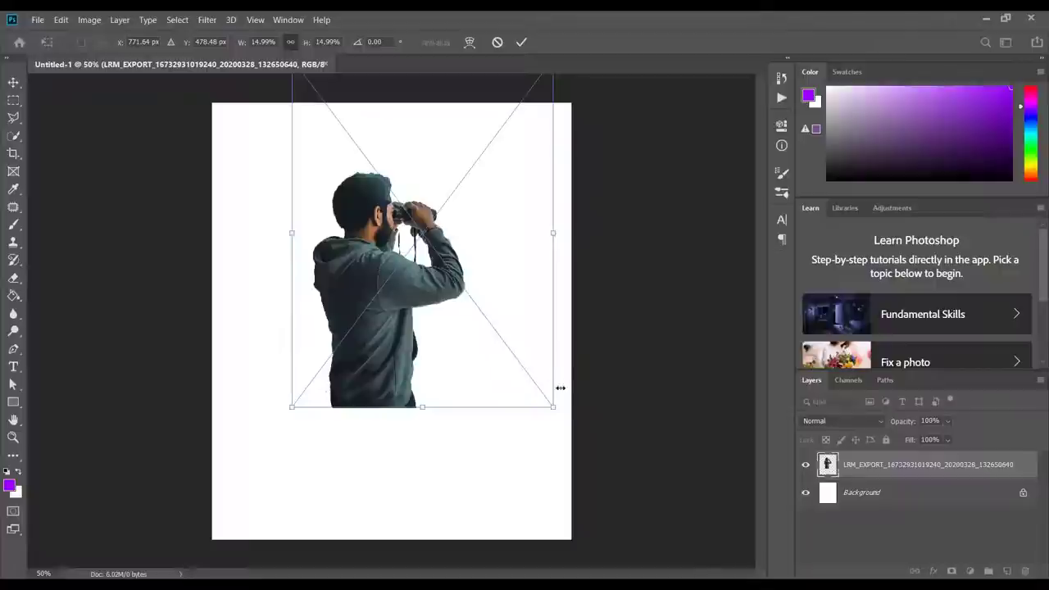
pyautogui.moveTo(555, 407); pyautogui.dragTo(615, 447)
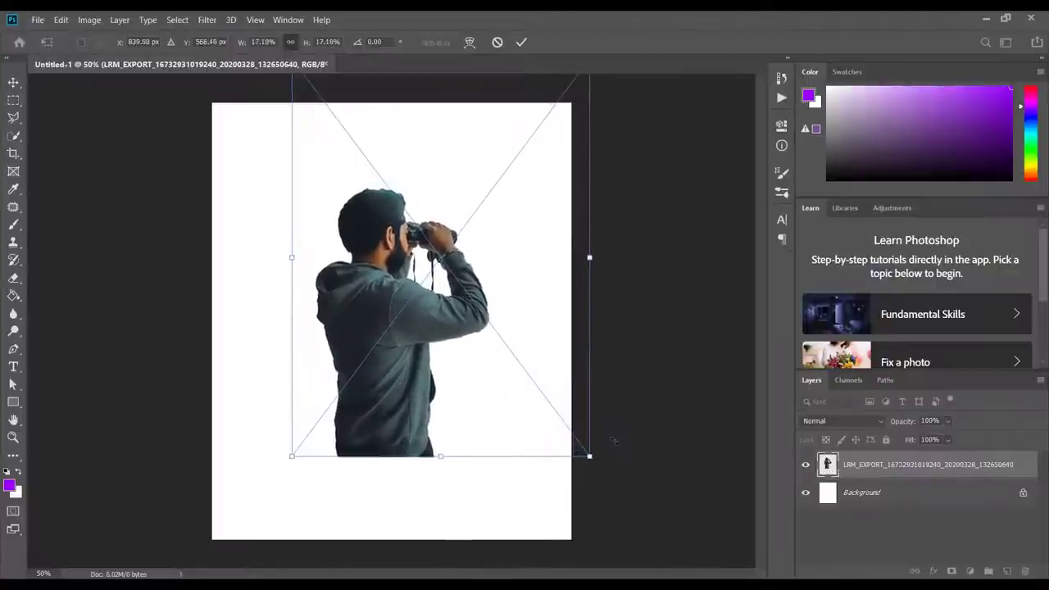
pyautogui.moveTo(432, 361)
pyautogui.mouseDown()
pyautogui.moveTo(435, 328)
pyautogui.moveTo(440, 344)
pyautogui.mouseUp()
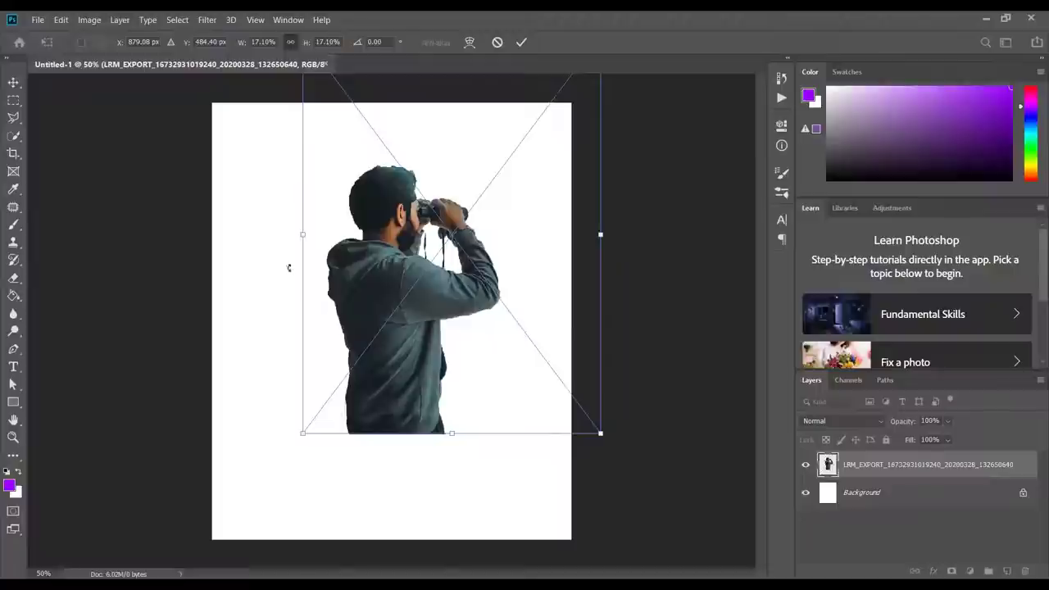
pyautogui.moveTo(301, 238); pyautogui.dragTo(272, 239)
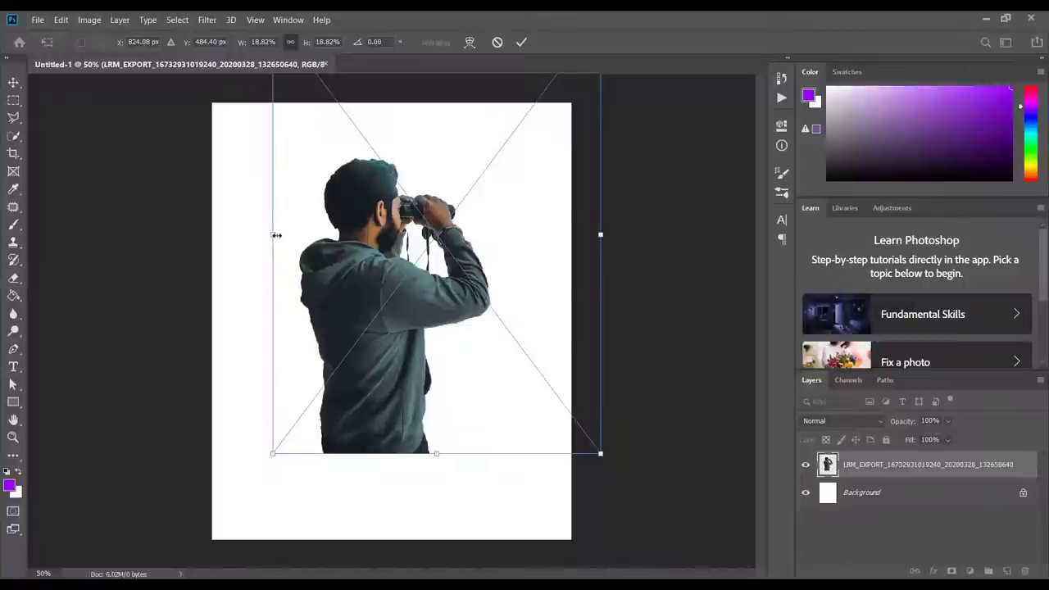
pyautogui.moveTo(276, 236); pyautogui.dragTo(248, 238)
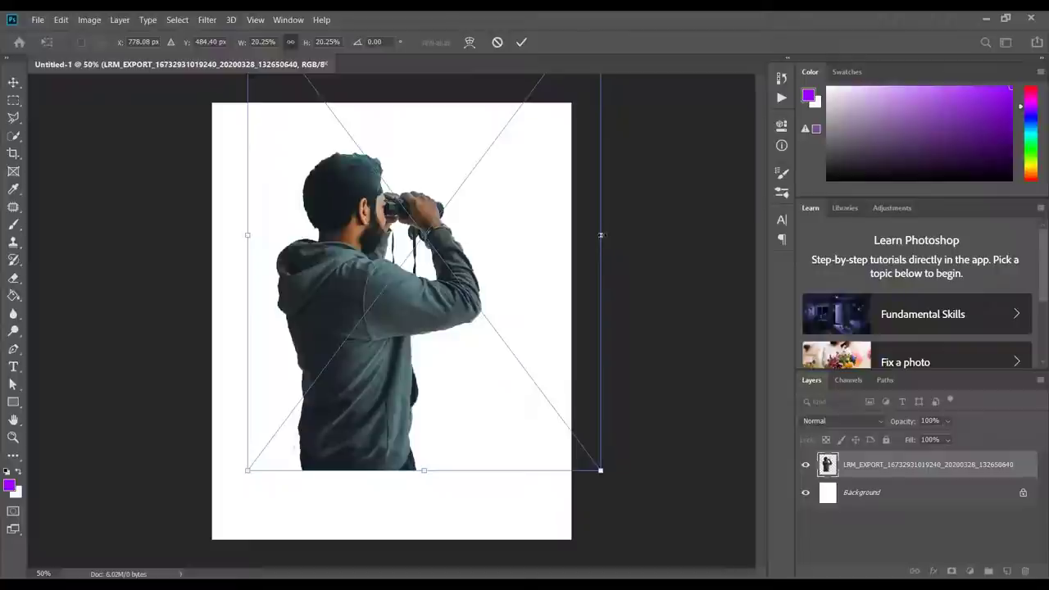
pyautogui.moveTo(601, 236); pyautogui.dragTo(626, 235)
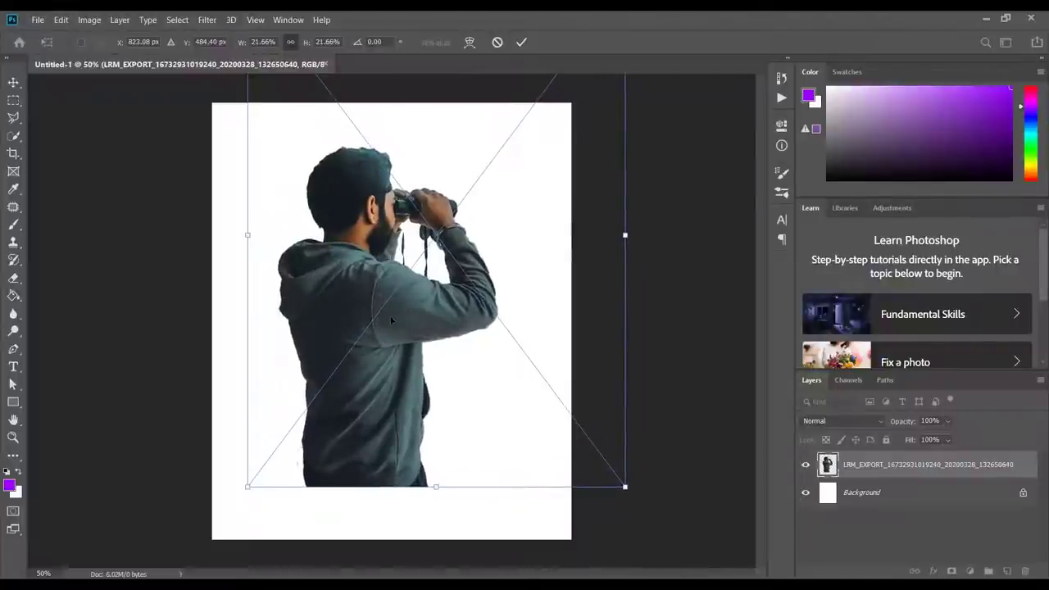
pyautogui.moveTo(391, 320); pyautogui.dragTo(409, 328)
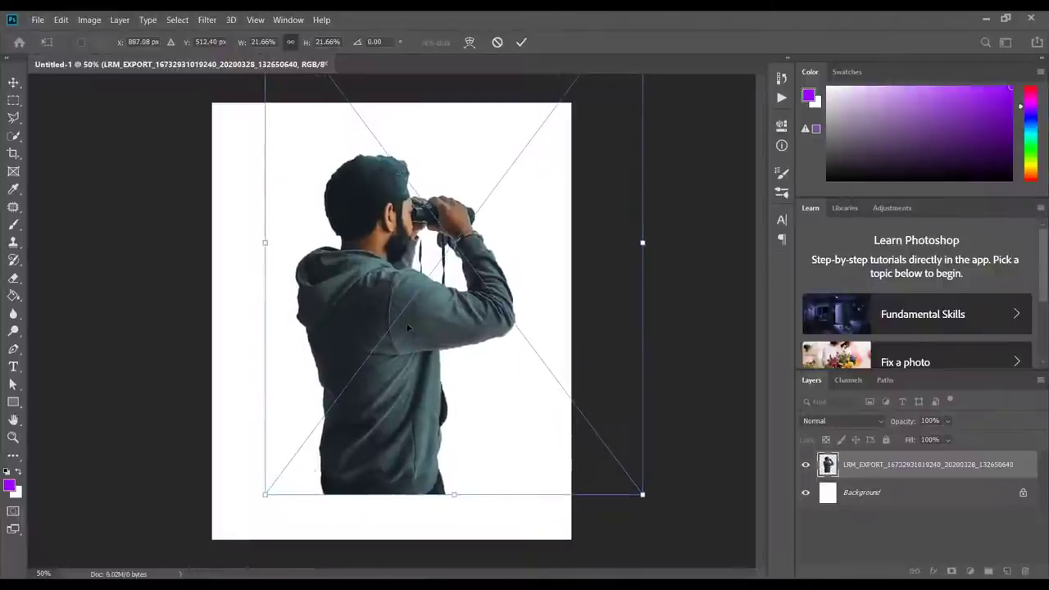
pyautogui.moveTo(452, 494); pyautogui.dragTo(453, 435)
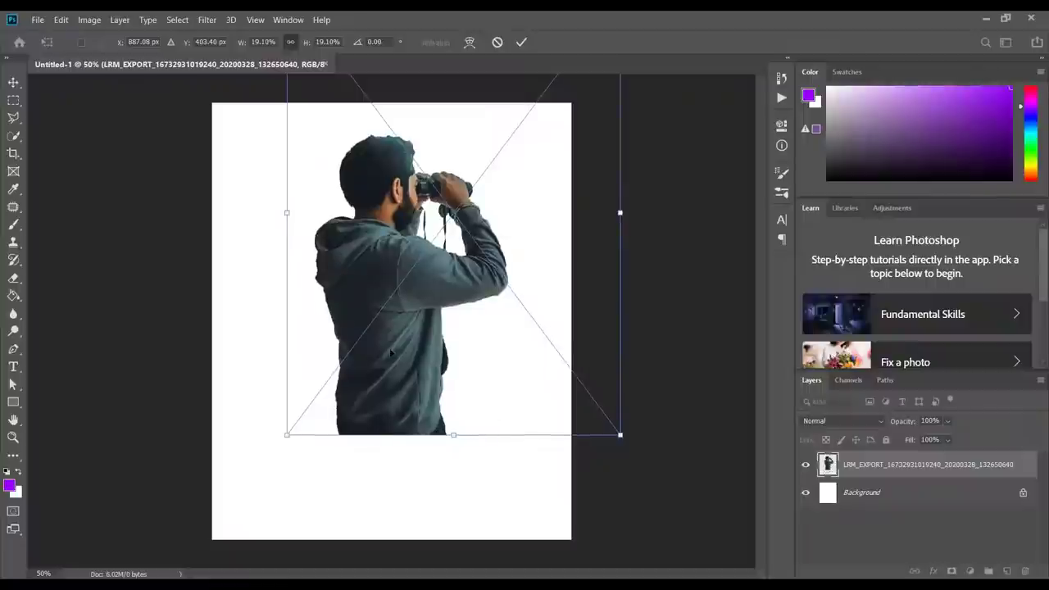
pyautogui.moveTo(391, 353); pyautogui.dragTo(381, 374)
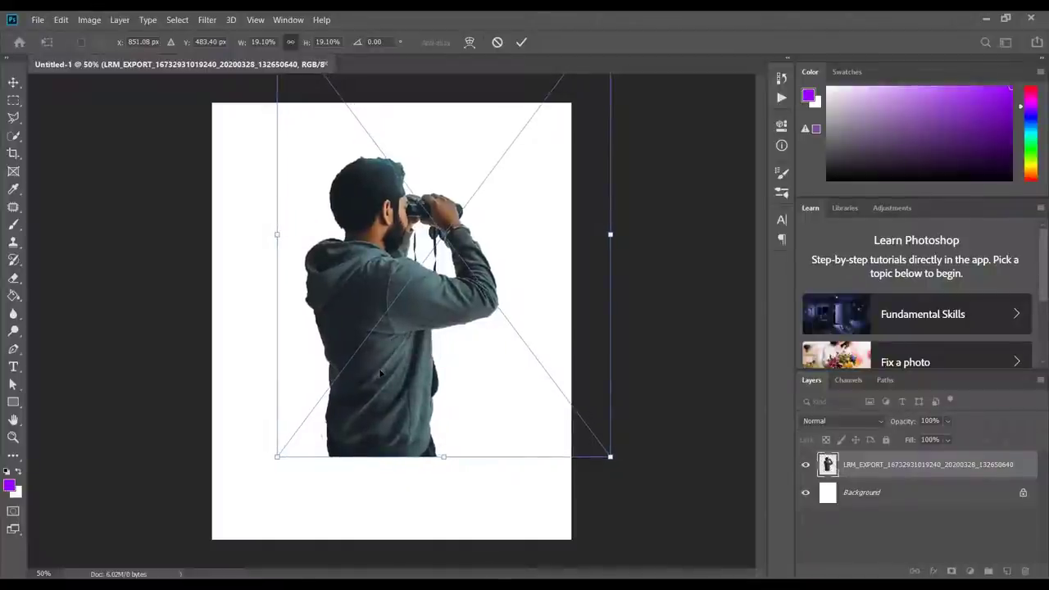
# - Commit the photo's transform and rasterize the binoculars photo layer
pyautogui.click(523, 42)
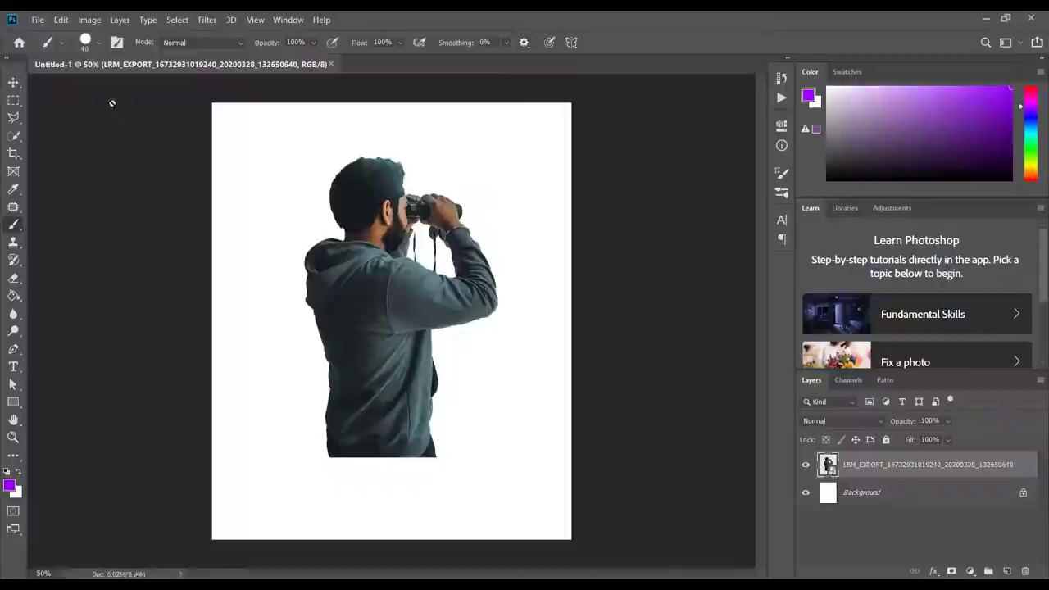
pyautogui.rightClick(23, 136)
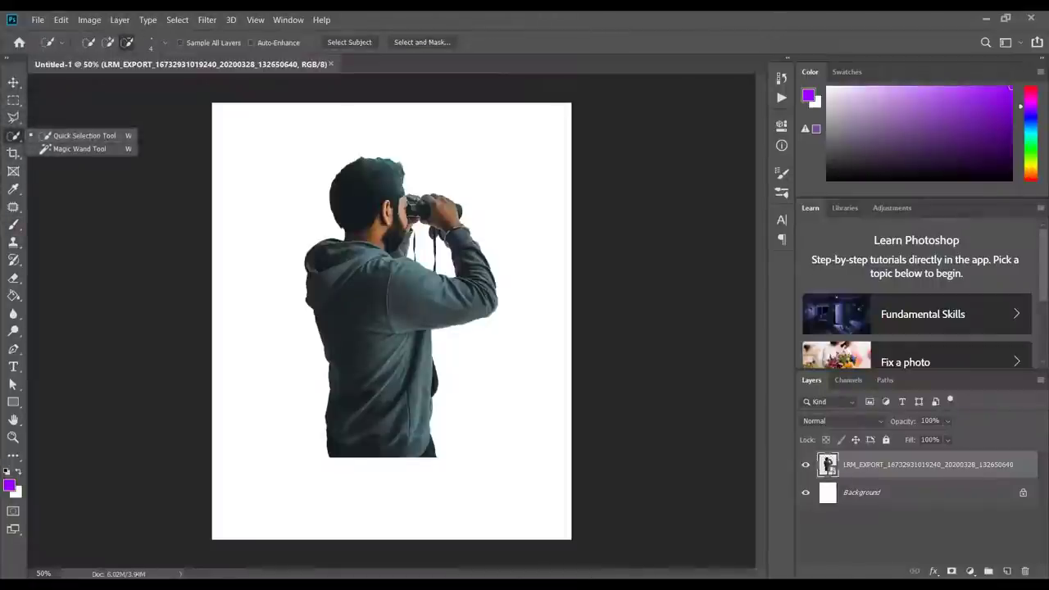
pyautogui.click(388, 73)
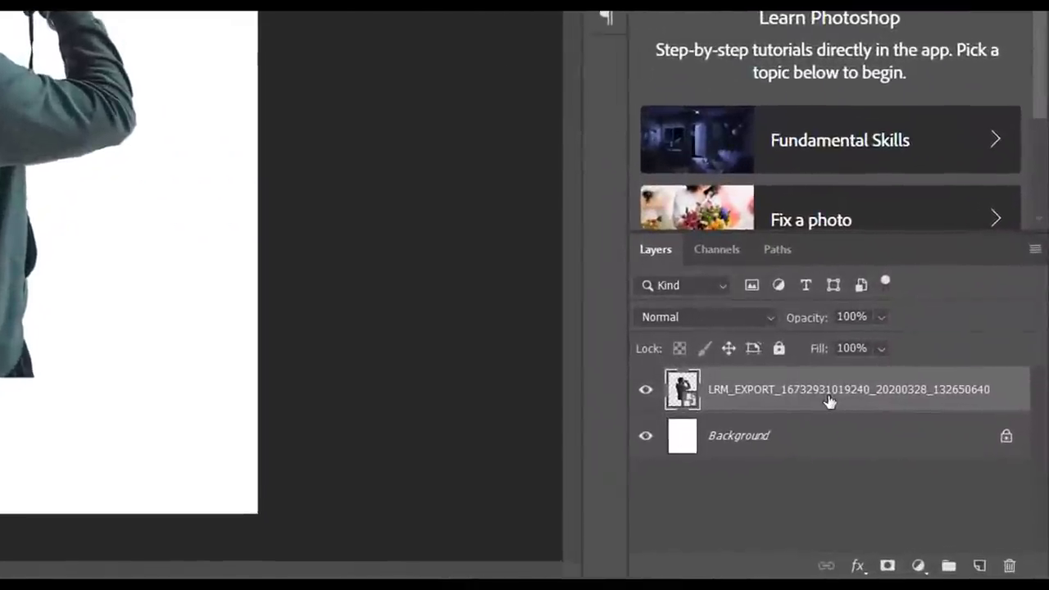
pyautogui.rightClick(830, 400)
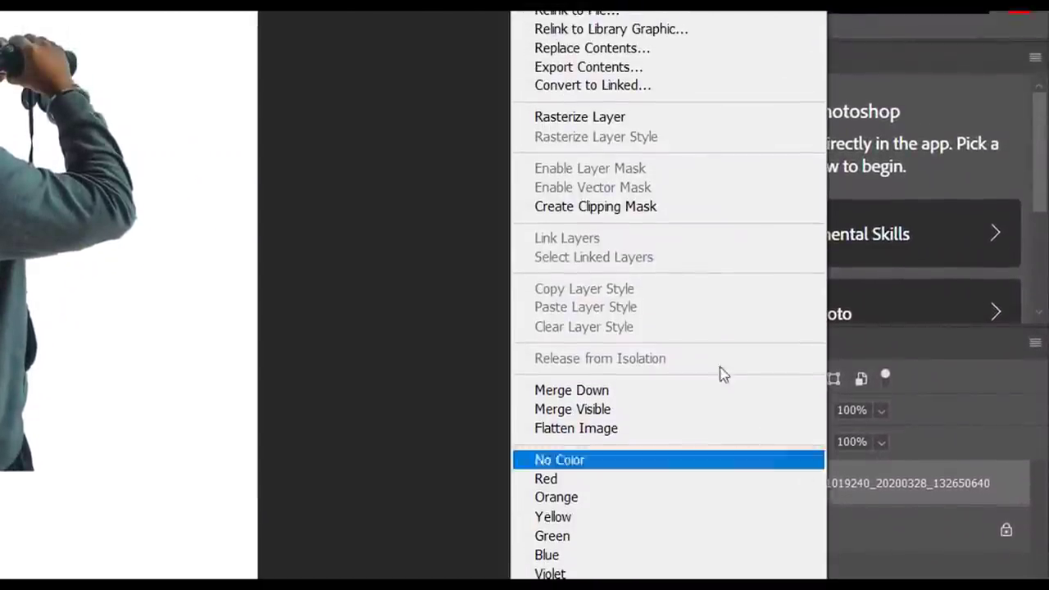
pyautogui.click(635, 118)
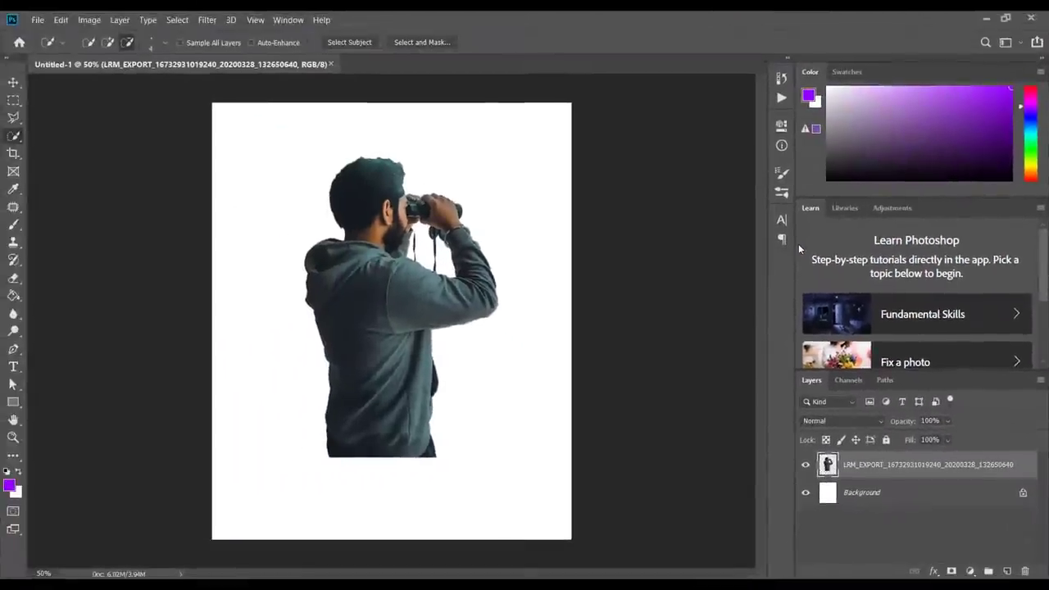
pyautogui.click(37, 20)
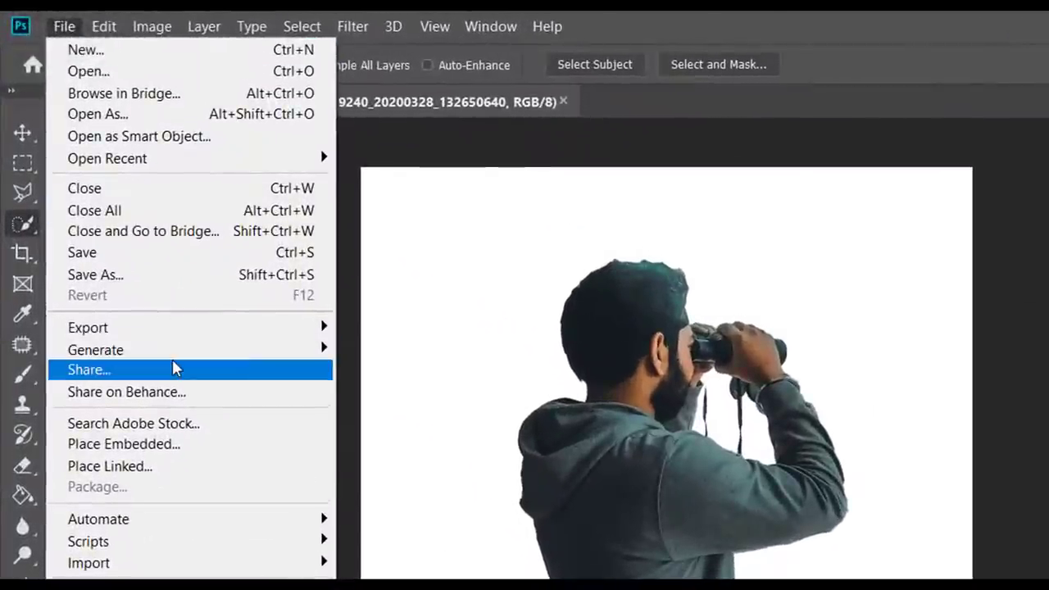
# - Place the drip PNG from the 3D Dripping All Png folder into the poster
pyautogui.click(180, 447)
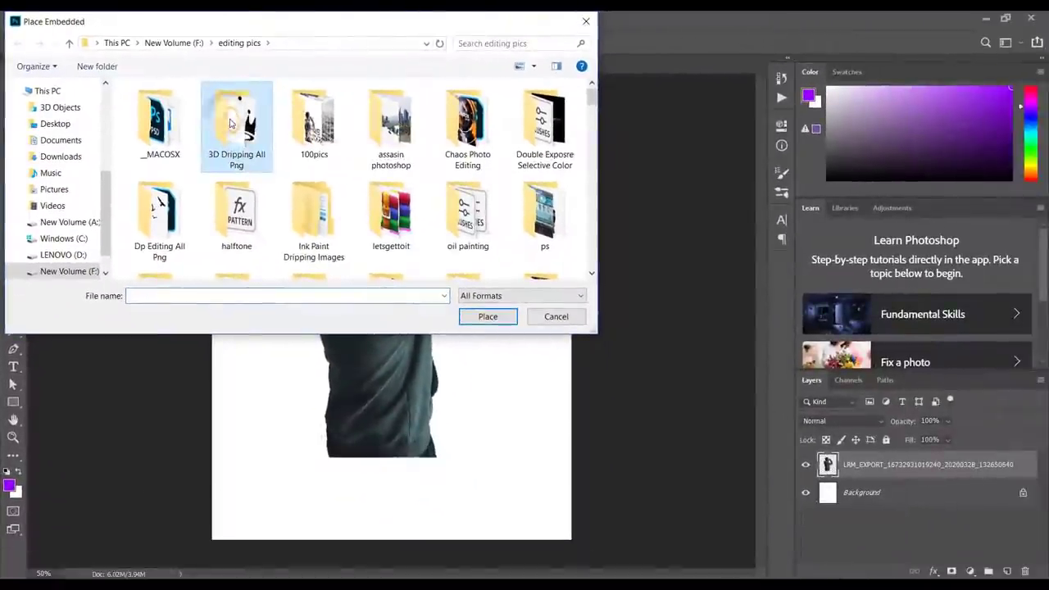
pyautogui.doubleClick(402, 197)
pyautogui.click(230, 122)
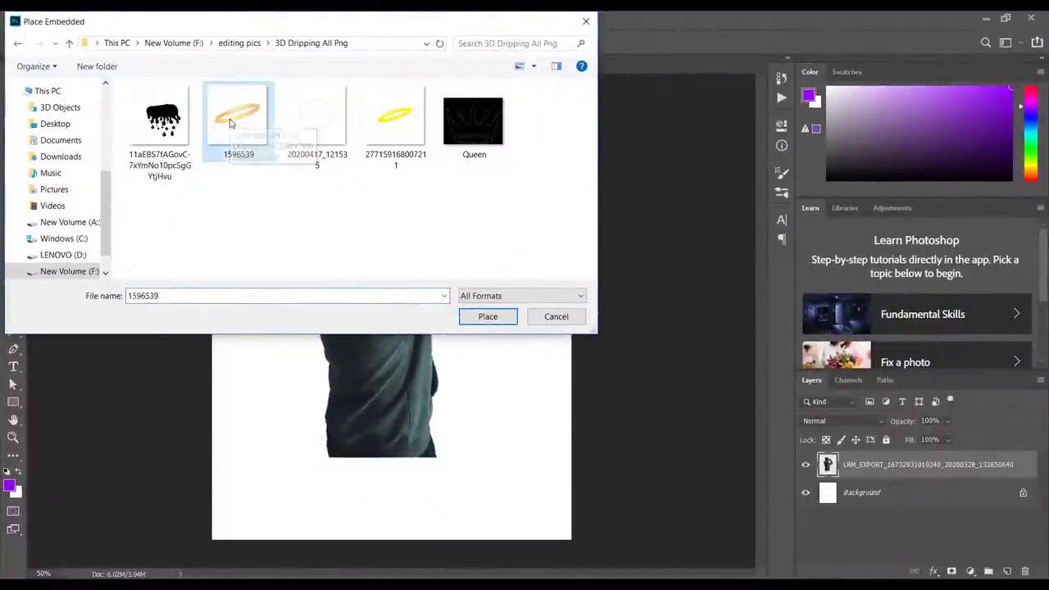
pyautogui.press('Left')
pyautogui.press('Return')
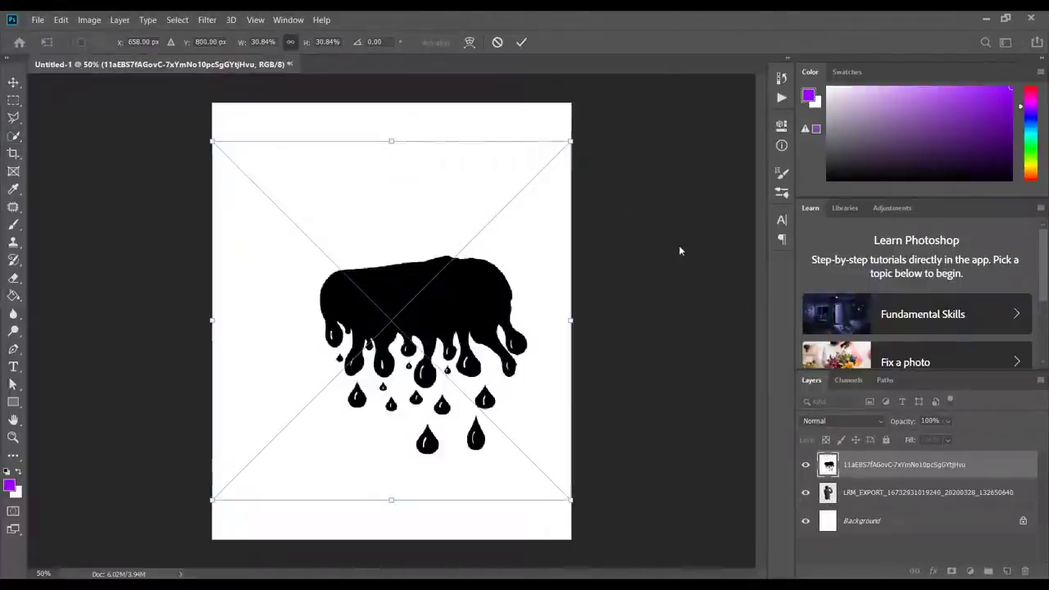
# - Set the drip to 50% opacity, scale it to about 17.67% over the hoodie, and commit
pyautogui.click(930, 420)
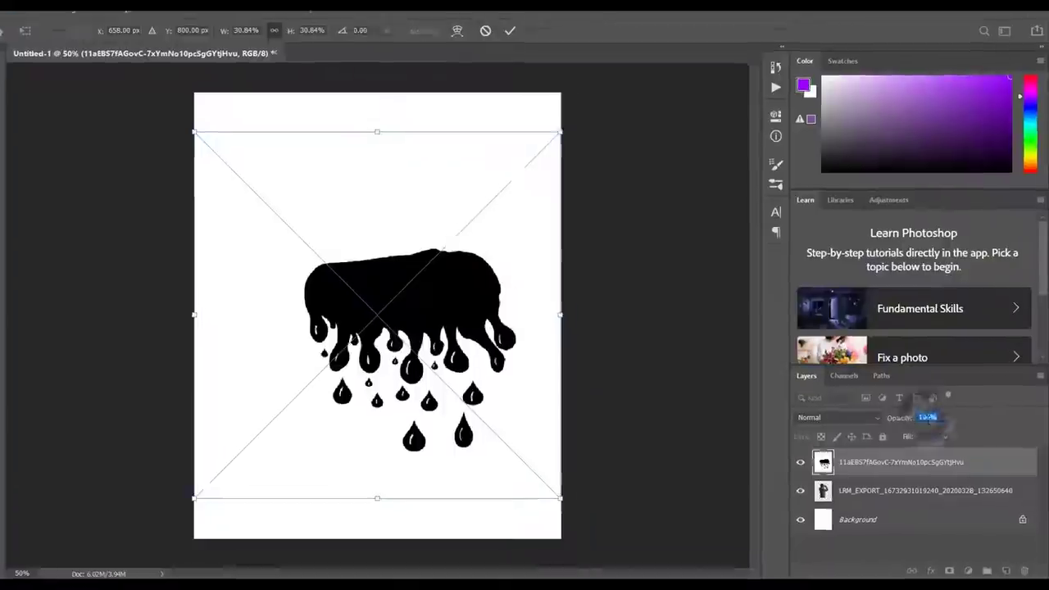
pyautogui.write('50')
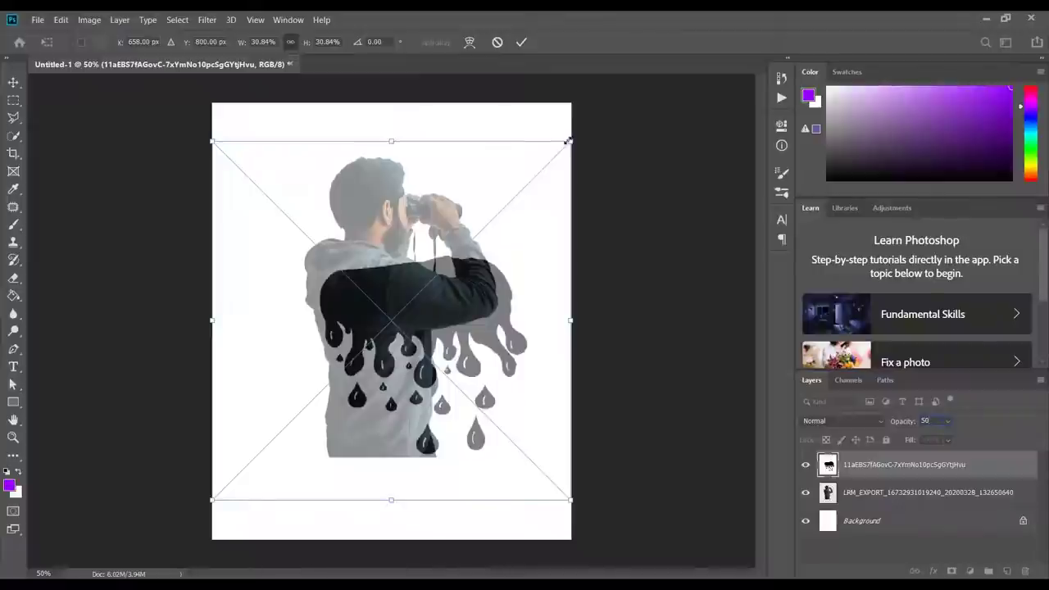
pyautogui.click(566, 141)
pyautogui.moveTo(566, 141); pyautogui.dragTo(426, 236)
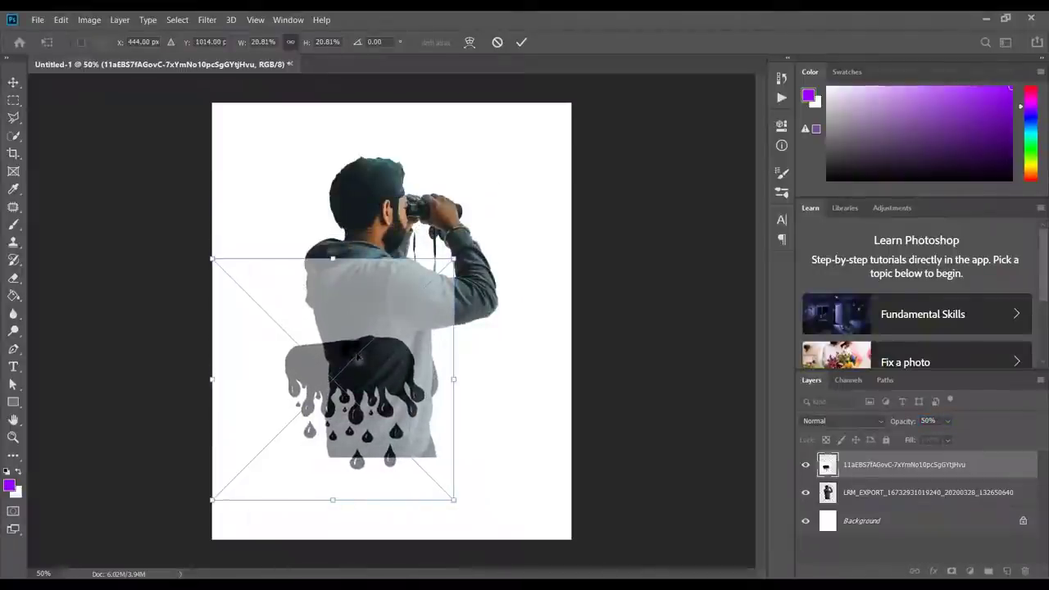
pyautogui.moveTo(356, 358); pyautogui.dragTo(391, 364)
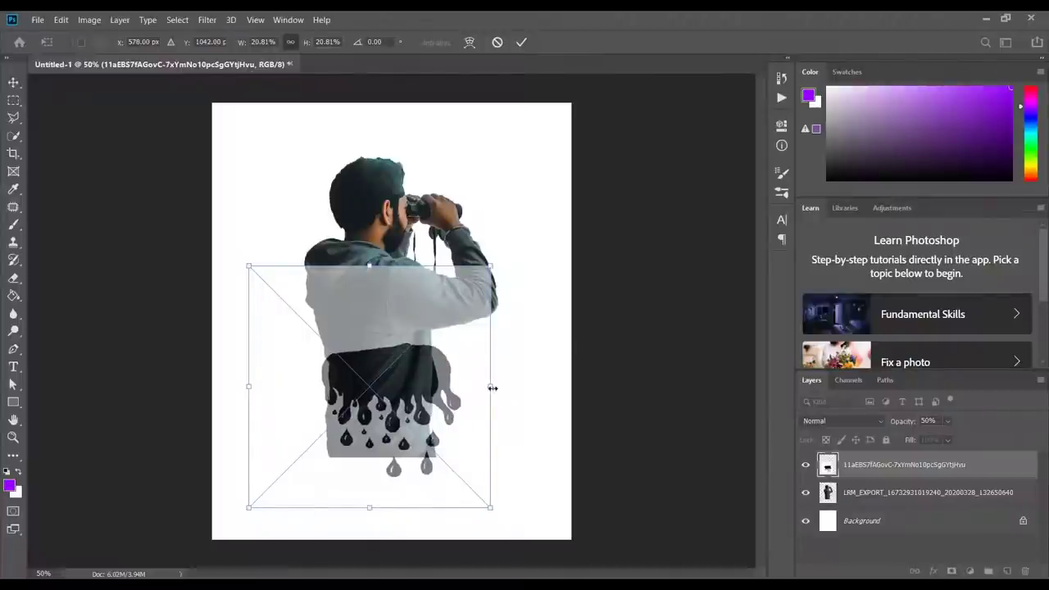
pyautogui.moveTo(490, 384); pyautogui.dragTo(473, 385)
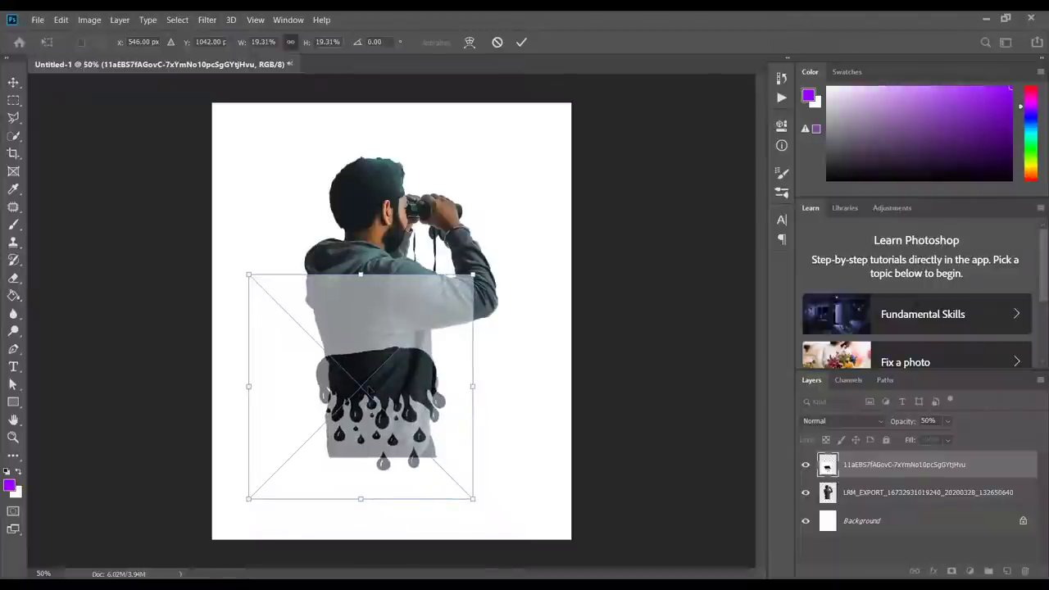
pyautogui.moveTo(369, 390); pyautogui.dragTo(369, 377)
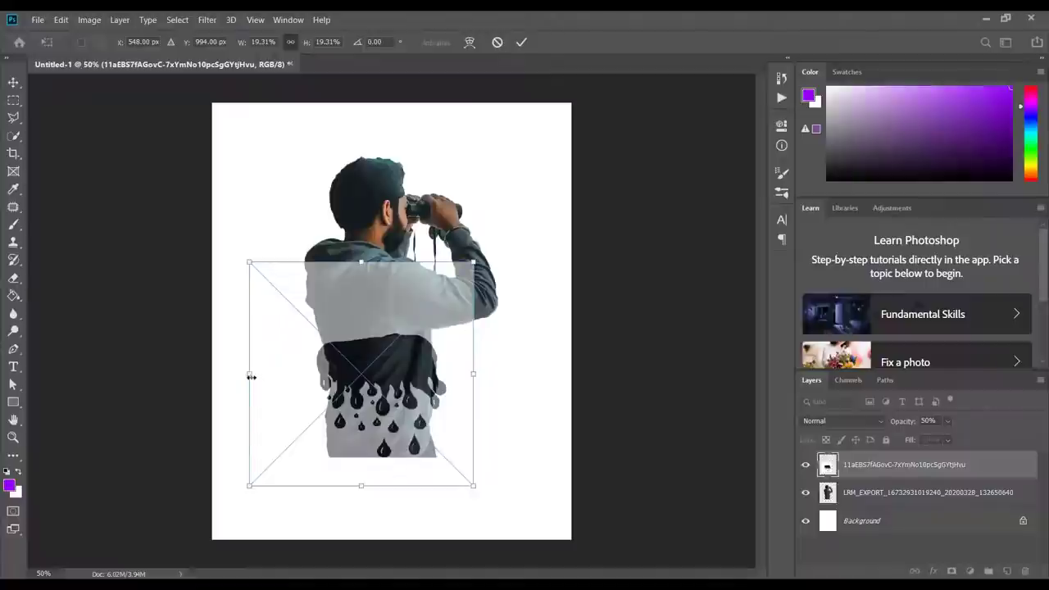
pyautogui.moveTo(251, 376); pyautogui.dragTo(265, 377)
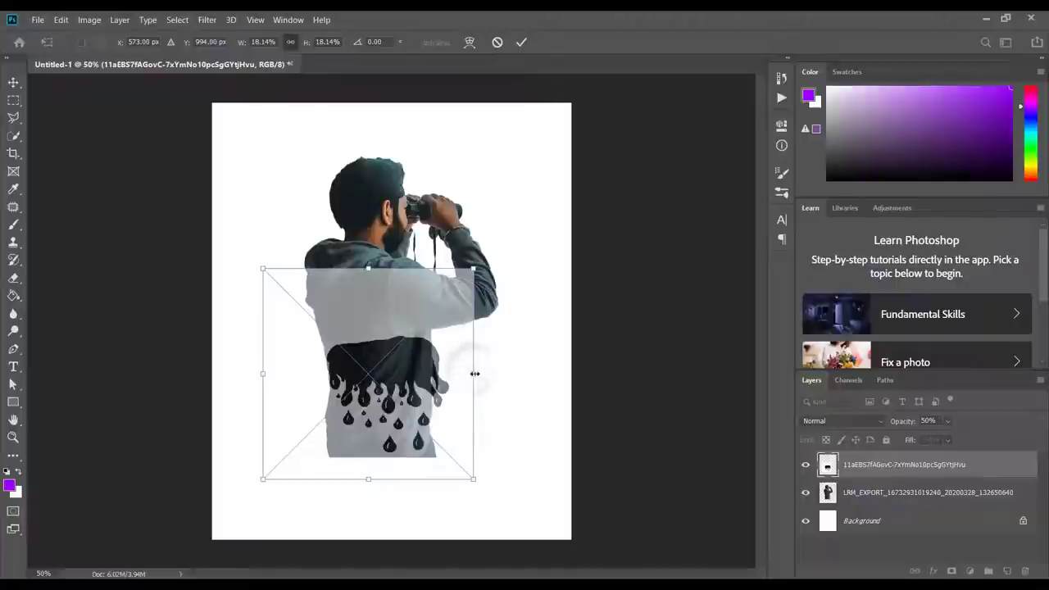
pyautogui.moveTo(474, 373); pyautogui.dragTo(469, 373)
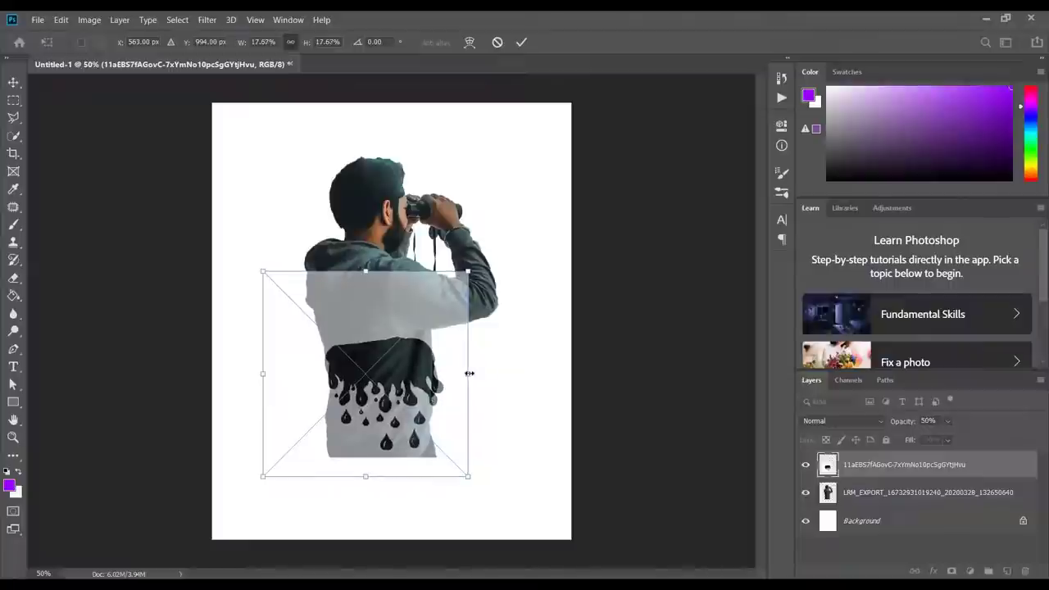
pyautogui.click(526, 42)
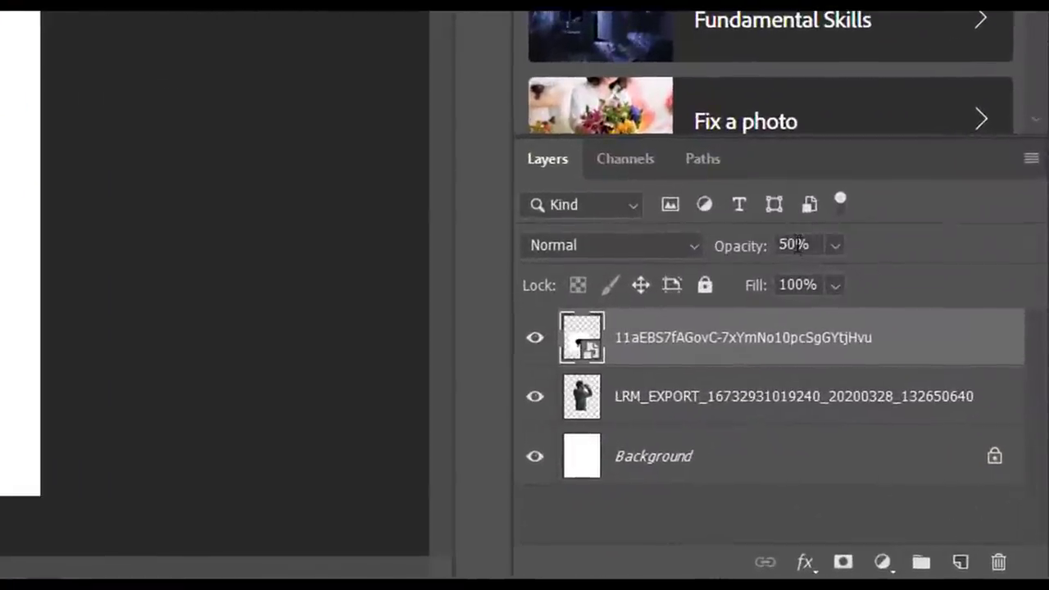
# - Return the drip layer's opacity to 100%
pyautogui.click(796, 246)
pyautogui.press('BackSpace')
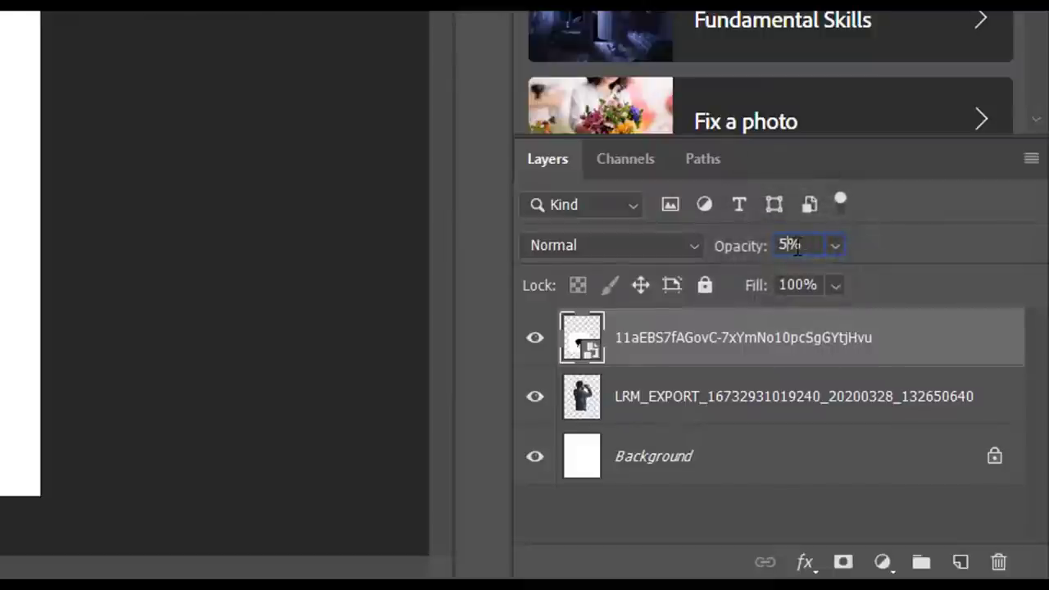
pyautogui.press('BackSpace')
pyautogui.write('100')
pyautogui.press('Return')
# - Rasterize the drip layer and set its blend mode to Screen
pyautogui.rightClick(779, 339)
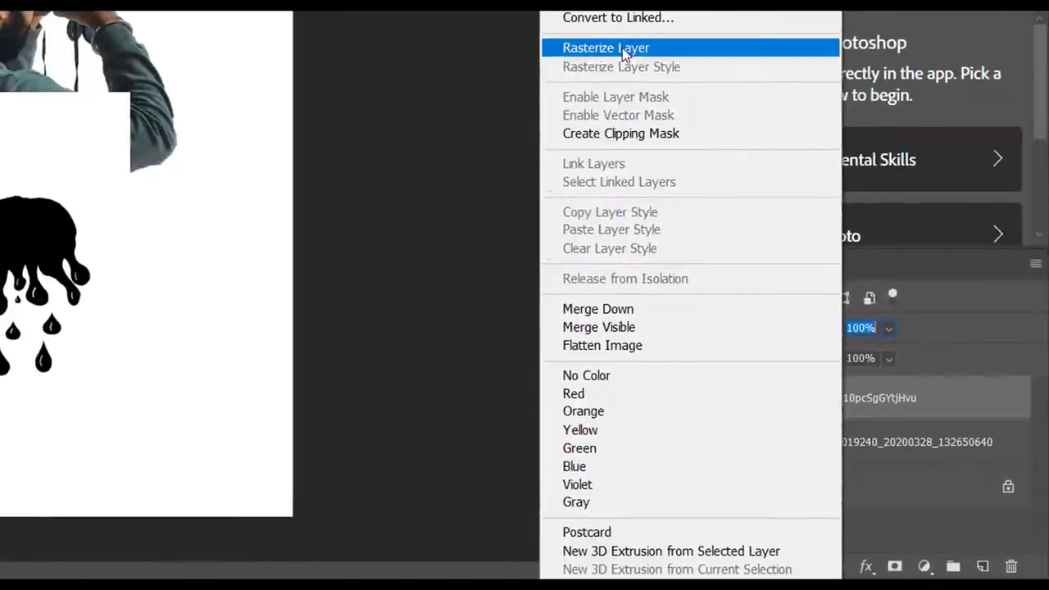
pyautogui.click(622, 47)
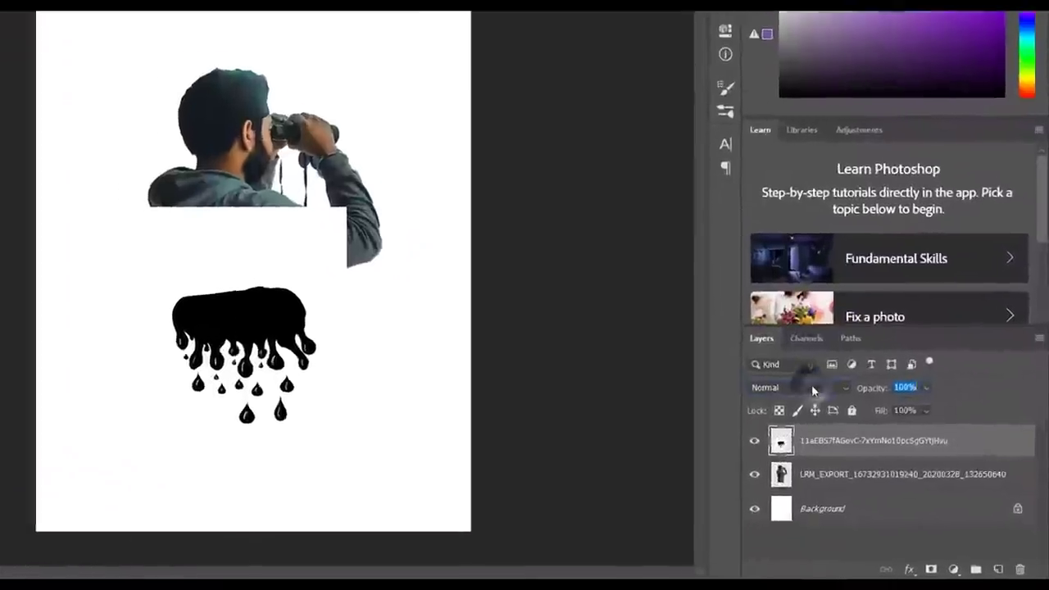
pyautogui.click(853, 419)
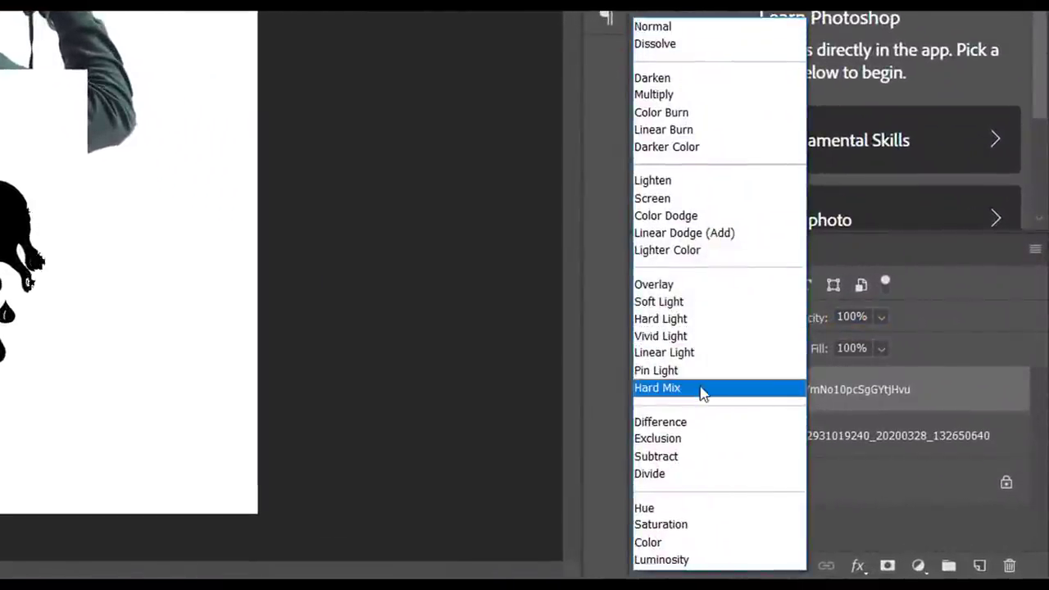
pyautogui.click(687, 201)
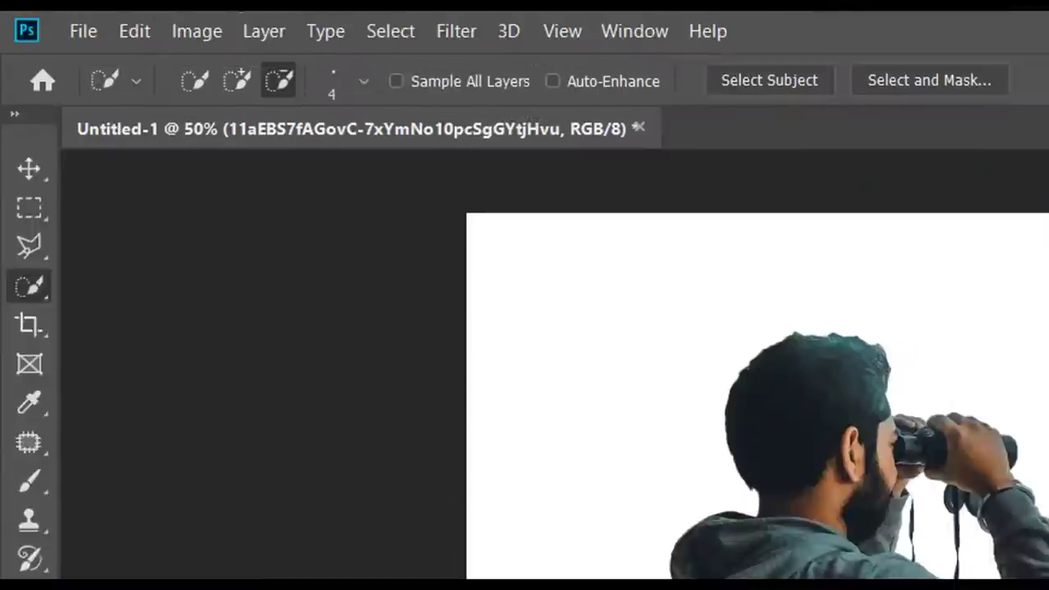
# - Erase leftover drip pixels around the hoodie edge with the standard Eraser, then select the LRM_EXPORT layer too
pyautogui.click(14, 278)
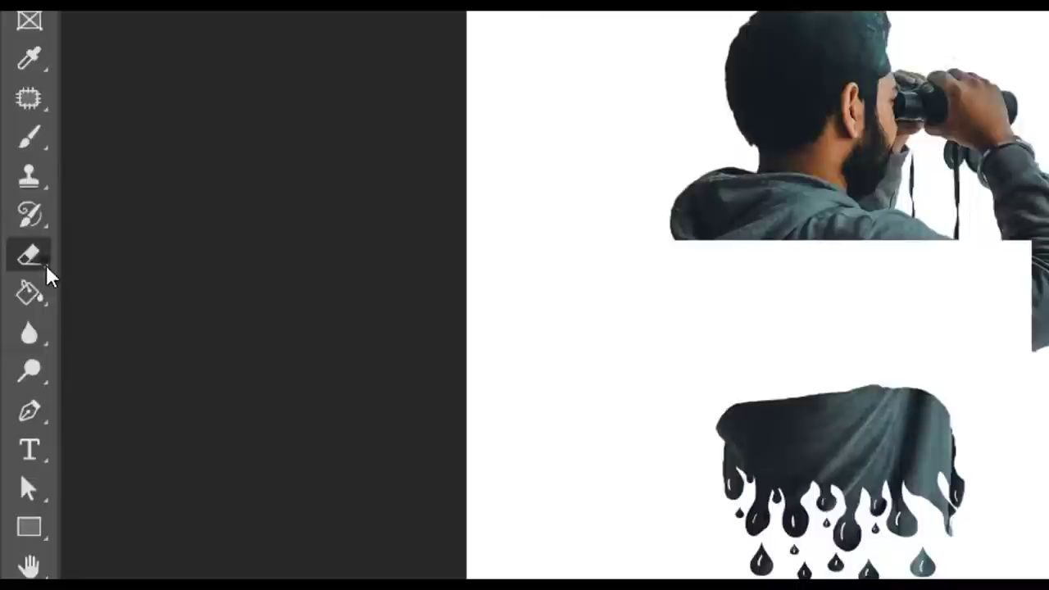
pyautogui.rightClick(37, 574)
pyautogui.click(129, 256)
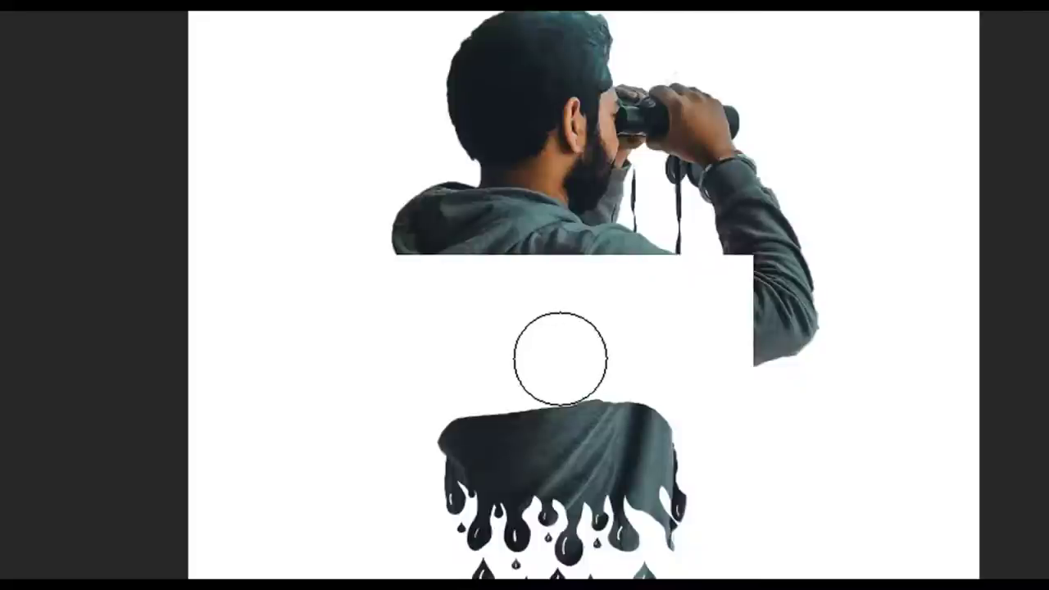
pyautogui.click(561, 356)
pyautogui.moveTo(674, 337)
pyautogui.mouseDown()
pyautogui.moveTo(470, 378)
pyautogui.moveTo(369, 419)
pyautogui.moveTo(748, 389)
pyautogui.moveTo(783, 400)
pyautogui.moveTo(564, 404)
pyautogui.moveTo(708, 358)
pyautogui.moveTo(766, 309)
pyautogui.moveTo(564, 249)
pyautogui.moveTo(564, 350)
pyautogui.moveTo(778, 250)
pyautogui.moveTo(784, 332)
pyautogui.mouseUp()
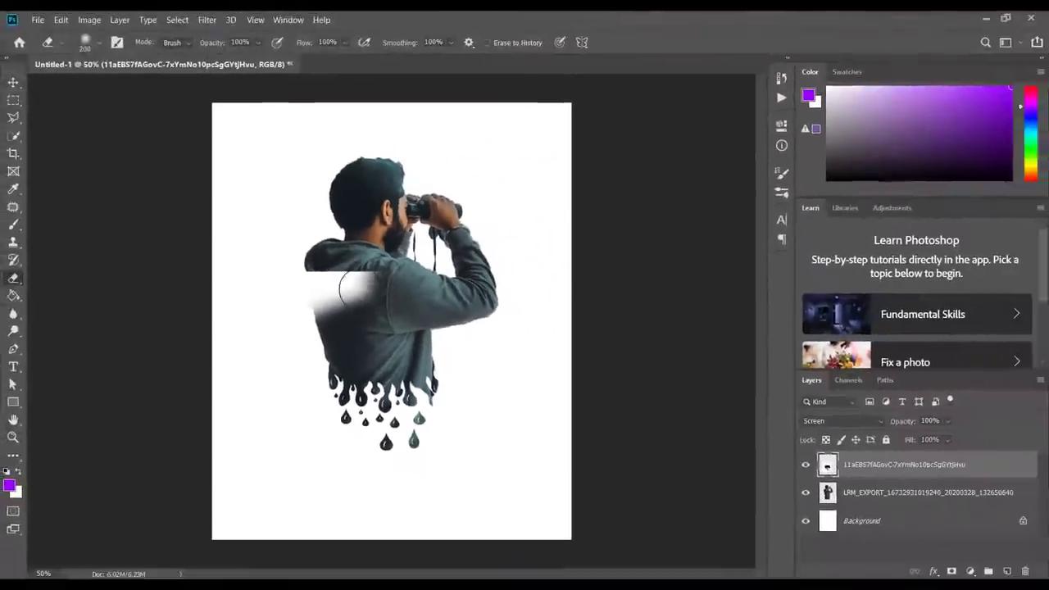
pyautogui.moveTo(359, 289)
pyautogui.mouseDown()
pyautogui.moveTo(278, 309)
pyautogui.moveTo(241, 304)
pyautogui.moveTo(426, 284)
pyautogui.moveTo(293, 302)
pyautogui.mouseUp()
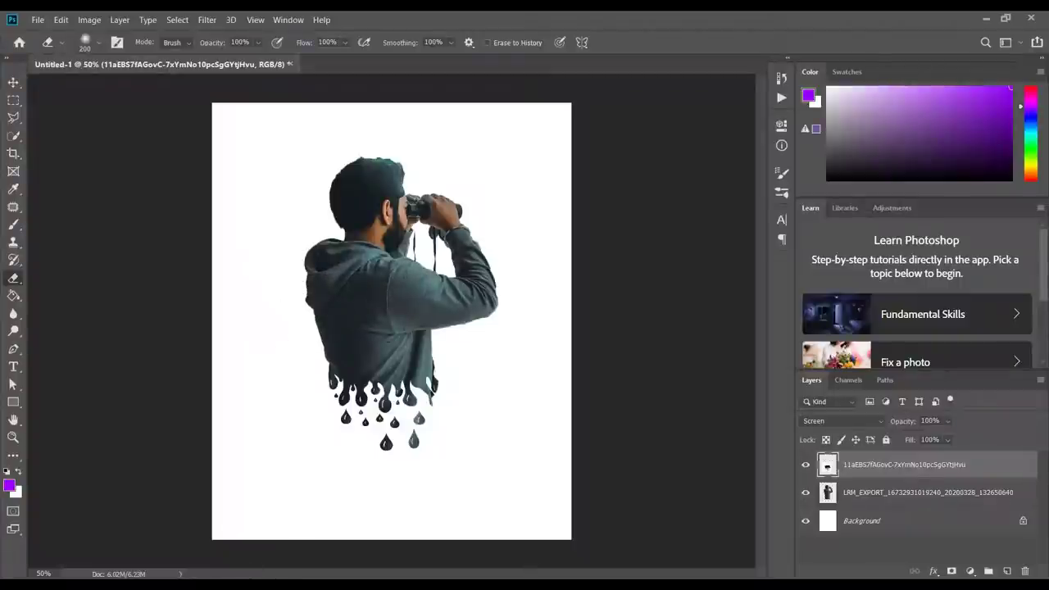
pyautogui.moveTo(439, 365); pyautogui.dragTo(433, 351)
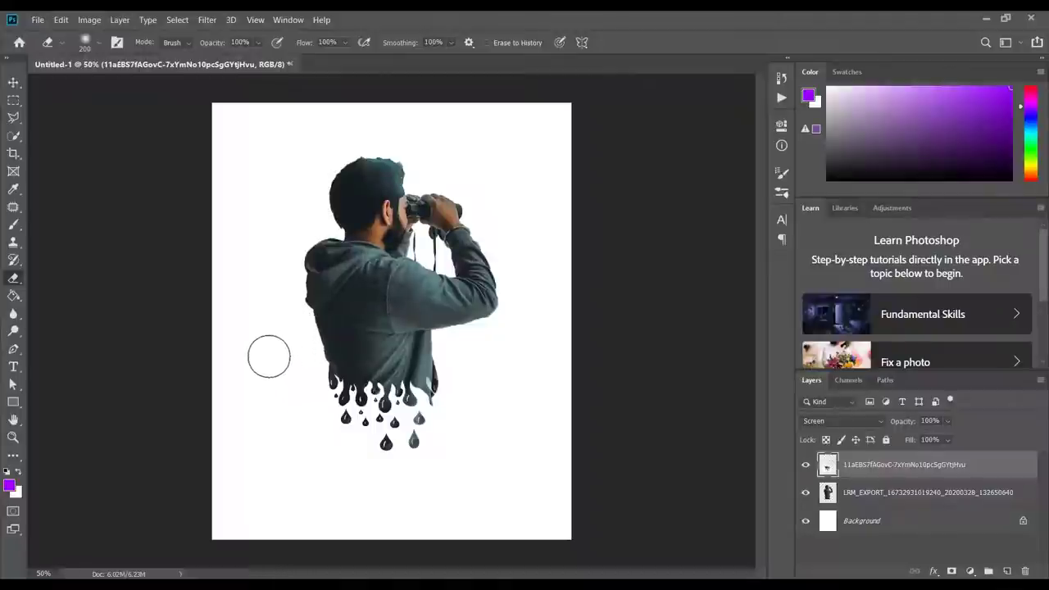
pyautogui.click(248, 318)
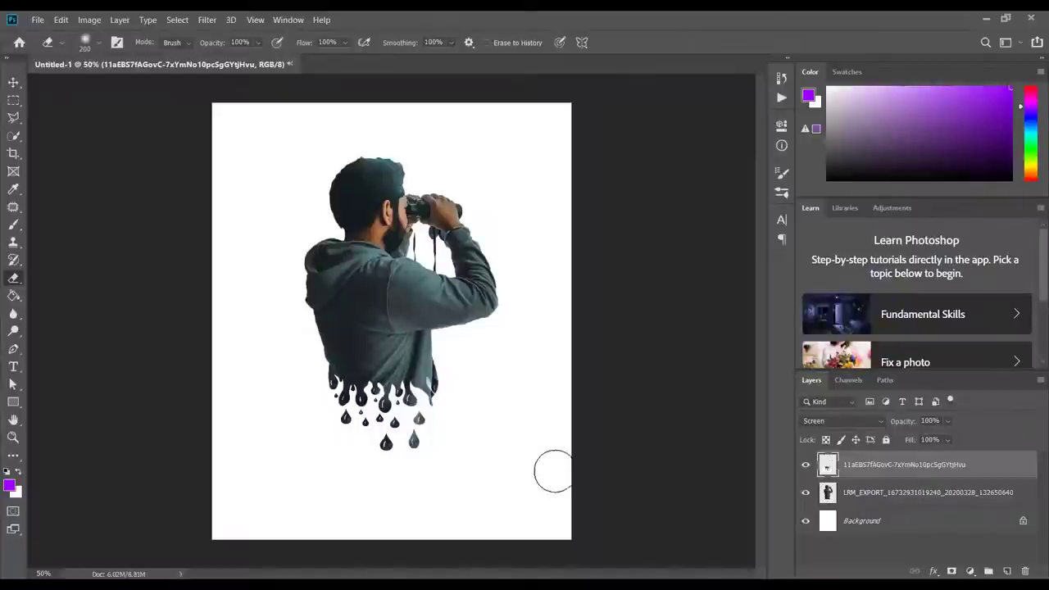
pyautogui.keyDown('shift'); pyautogui.click(880, 494); pyautogui.keyUp('shift')
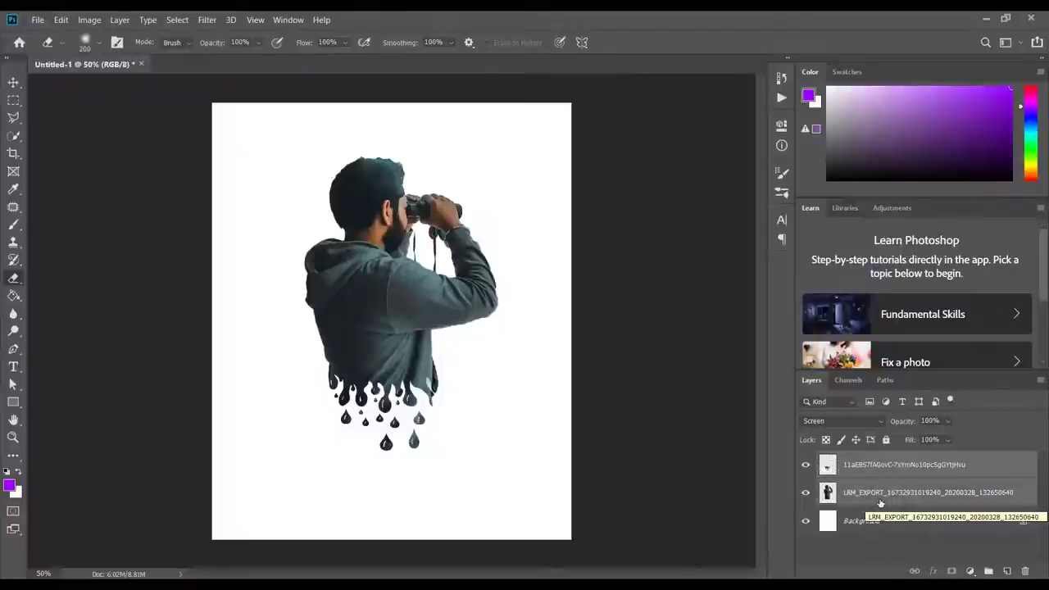
# - Group the subject and drip layers and reset colours to default black and white
pyautogui.hotkey('ctrl', 'g')
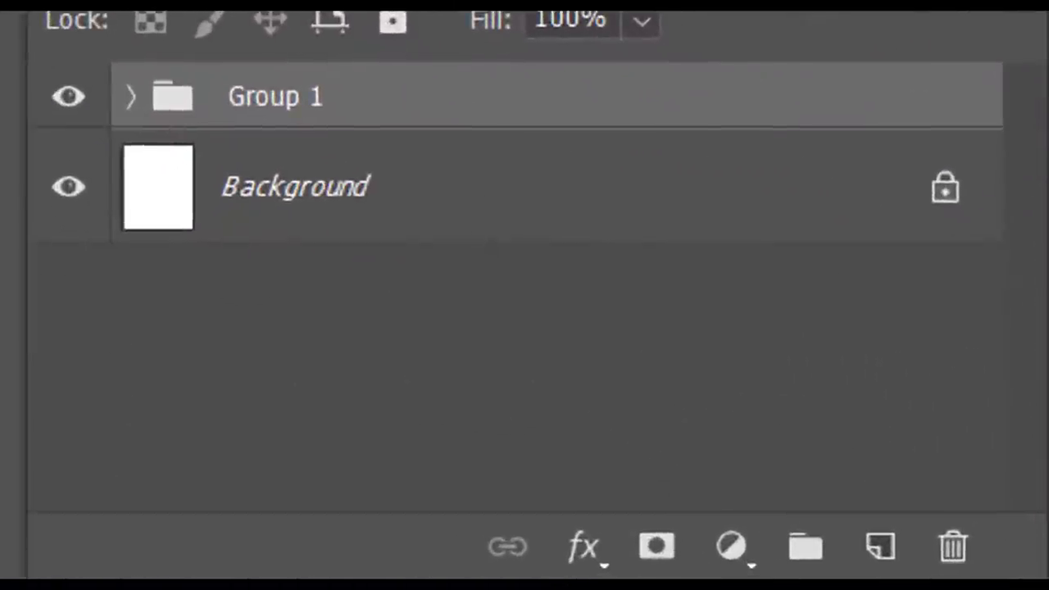
pyautogui.click(729, 550)
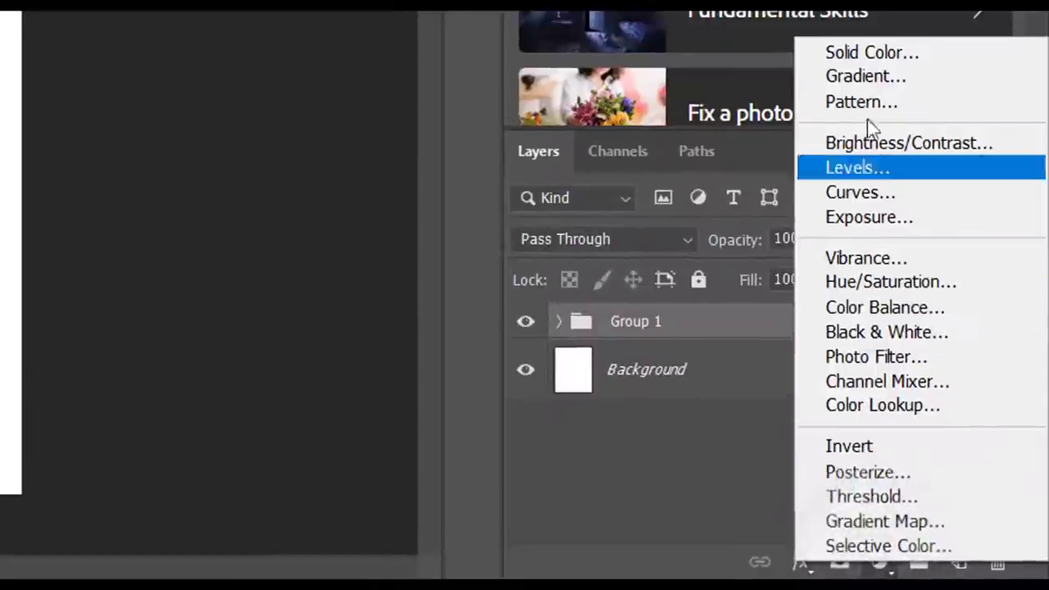
pyautogui.click(874, 75)
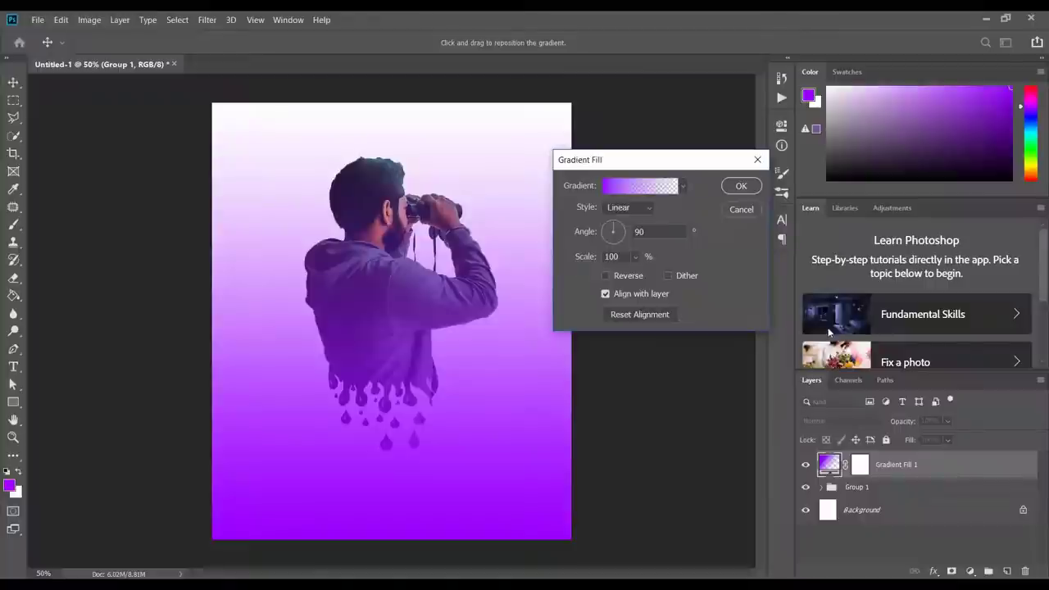
pyautogui.press('e')
pyautogui.click(757, 160)
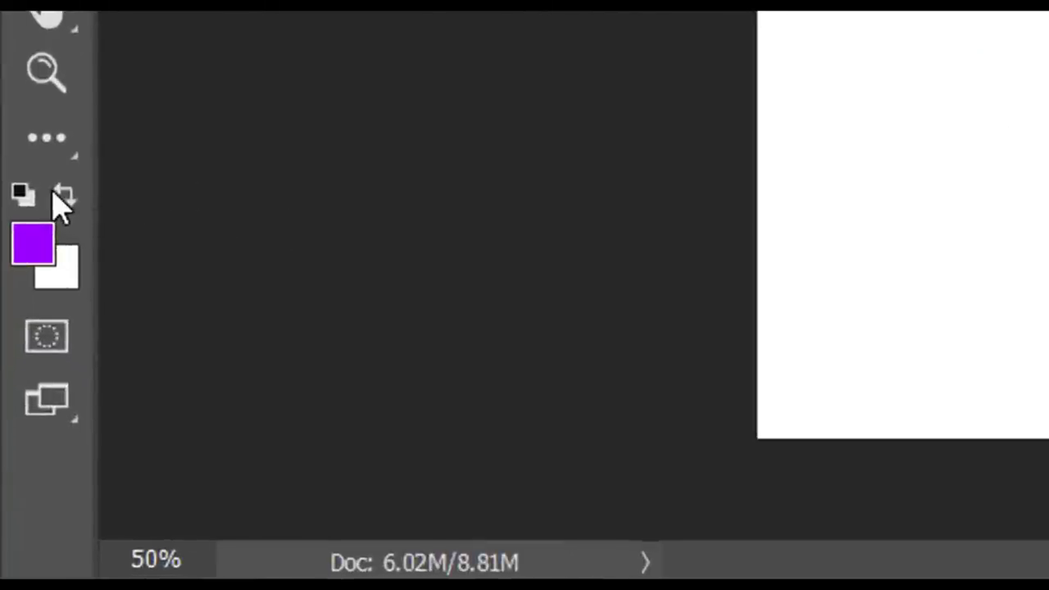
pyautogui.click(54, 193)
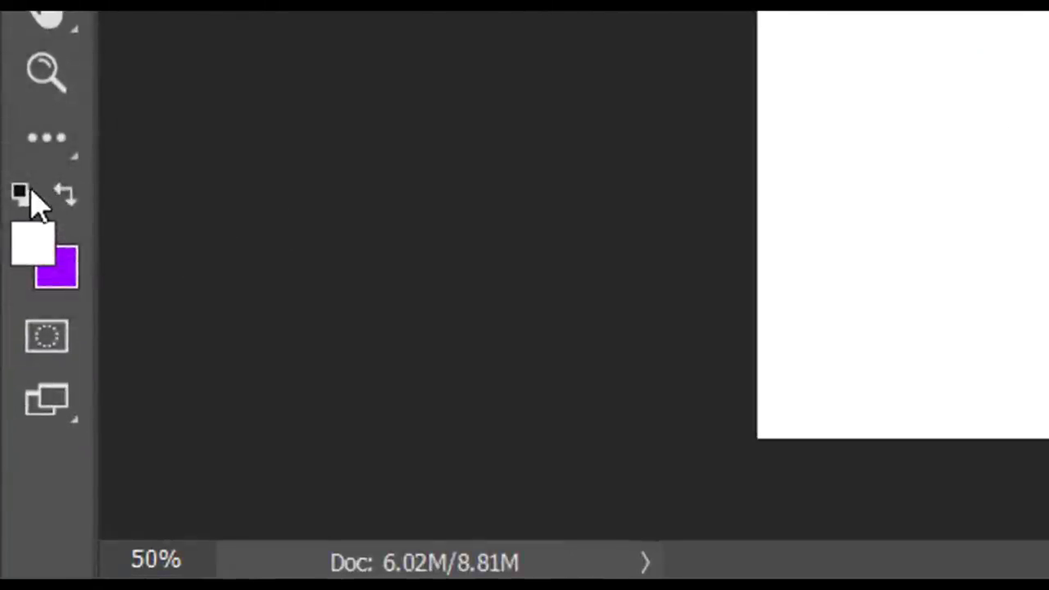
pyautogui.click(22, 193)
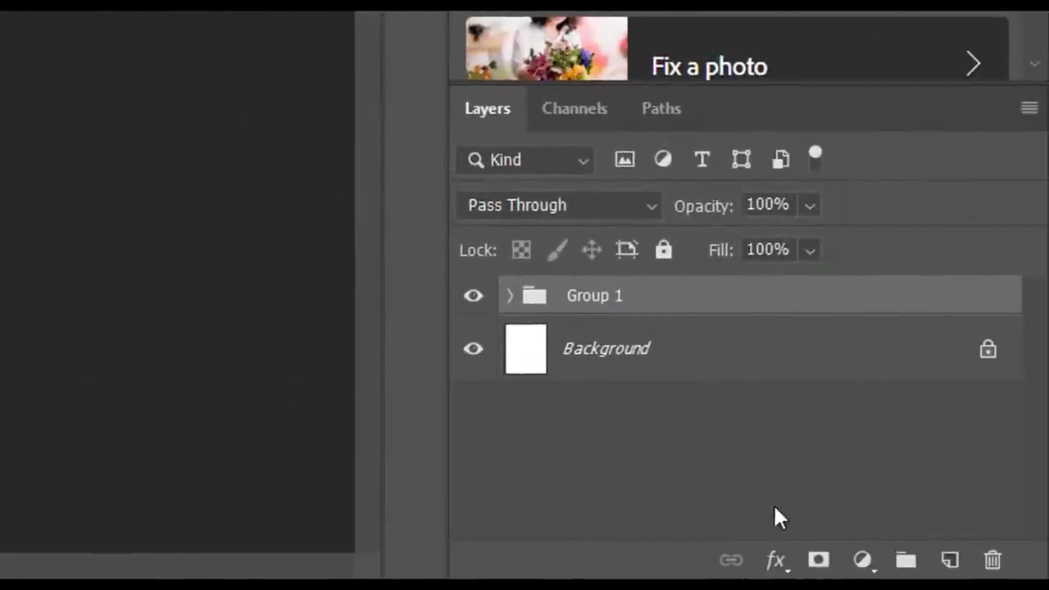
# - Add a gradient fill layer using the Neutral Density preset
pyautogui.click(862, 560)
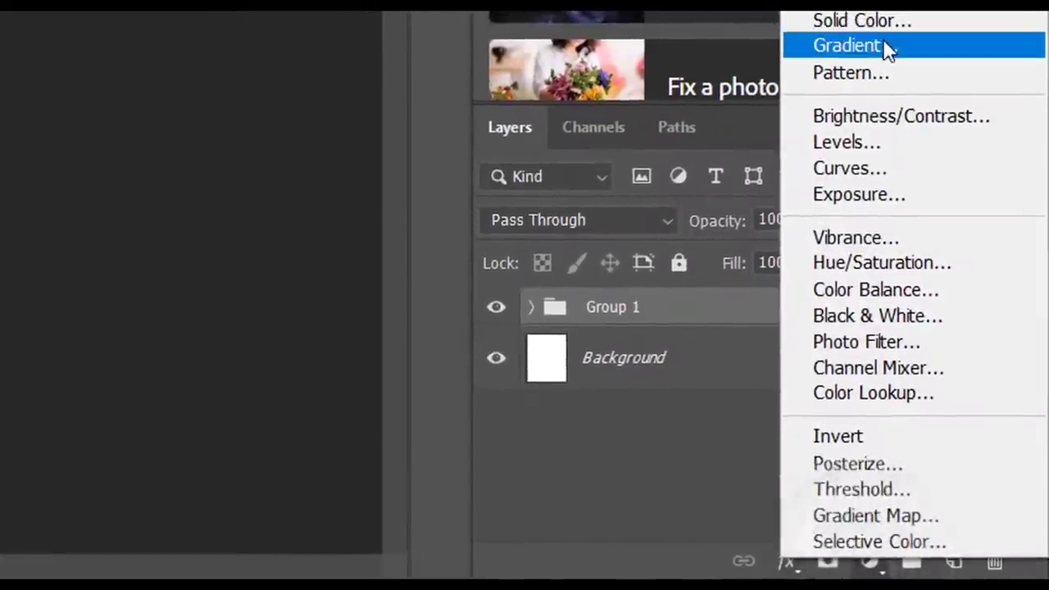
pyautogui.click(882, 43)
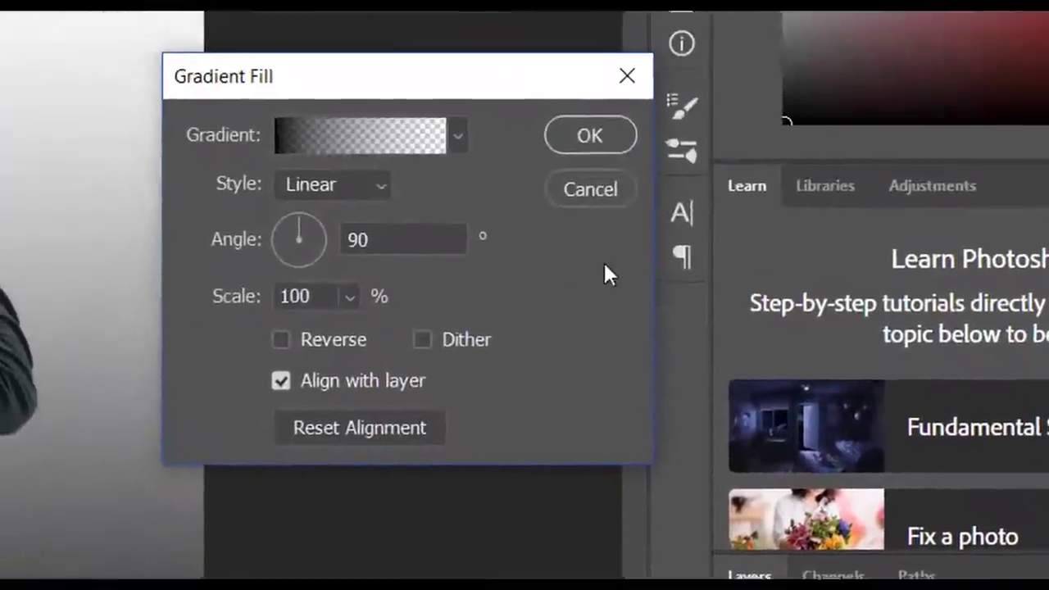
pyautogui.click(398, 145)
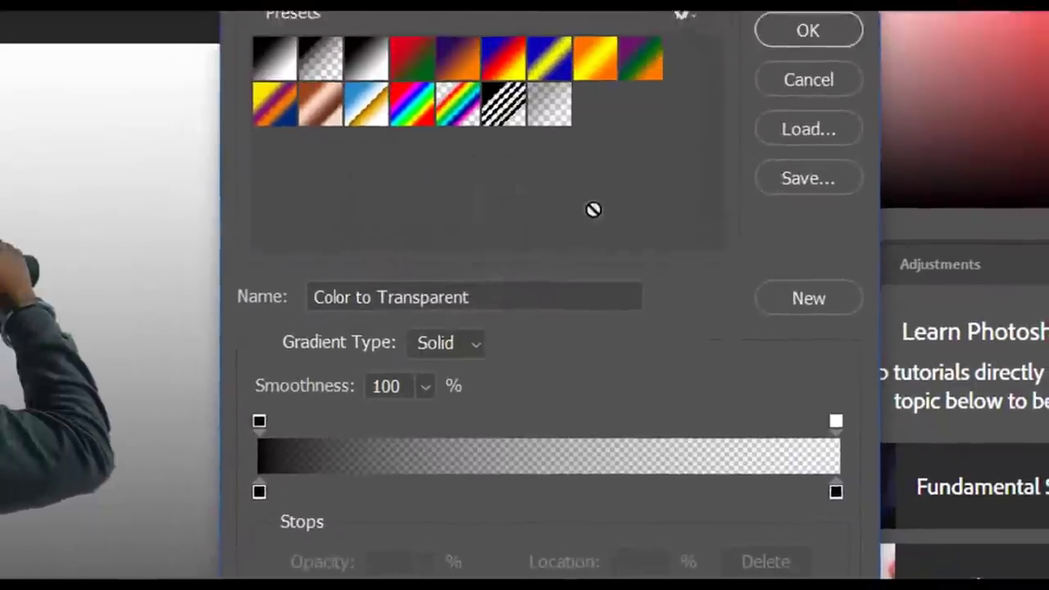
pyautogui.click(559, 121)
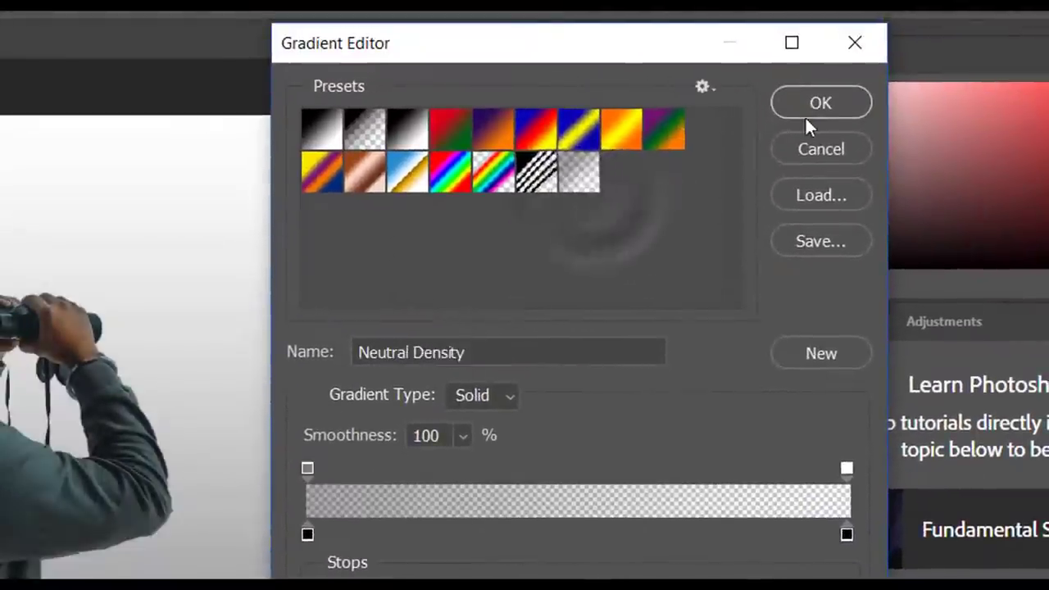
pyautogui.click(813, 113)
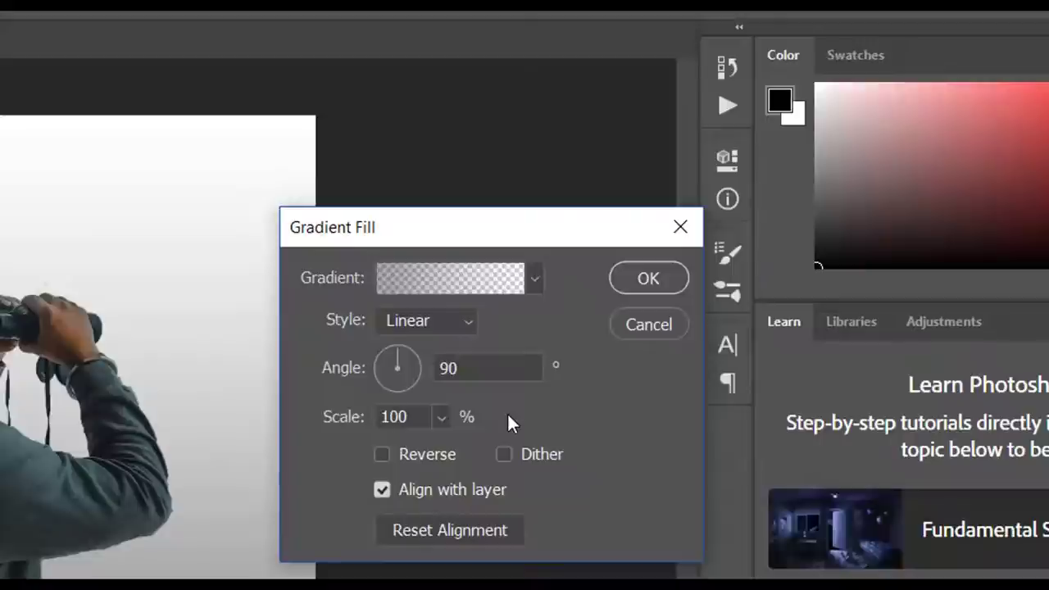
# - Set the gradient to Radial style, 169% scale, reversed, and apply it
pyautogui.click(419, 416)
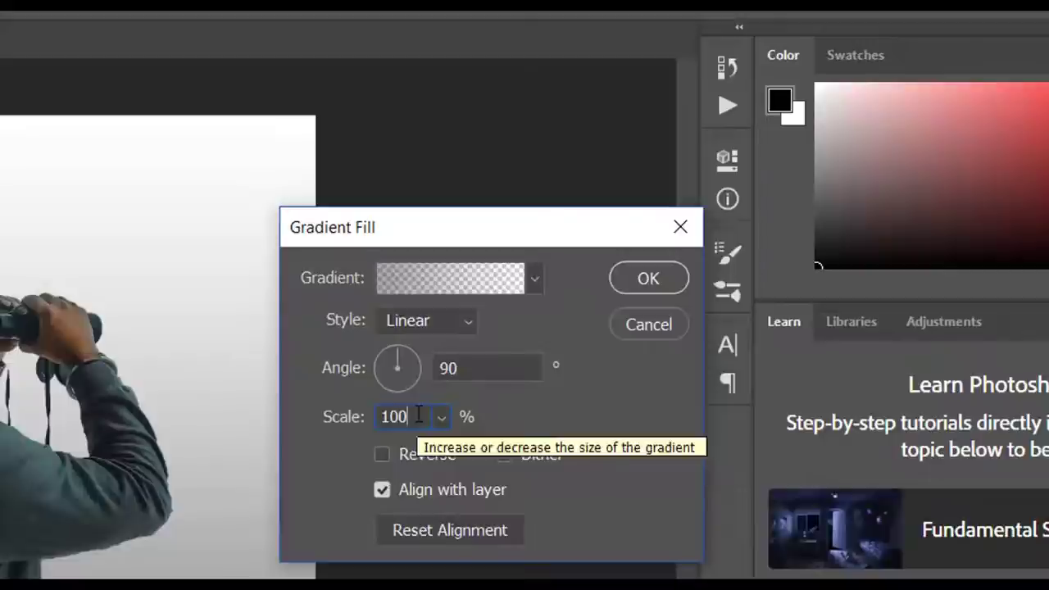
pyautogui.press('BackSpace')
pyautogui.press('BackSpace')
pyautogui.write('69')
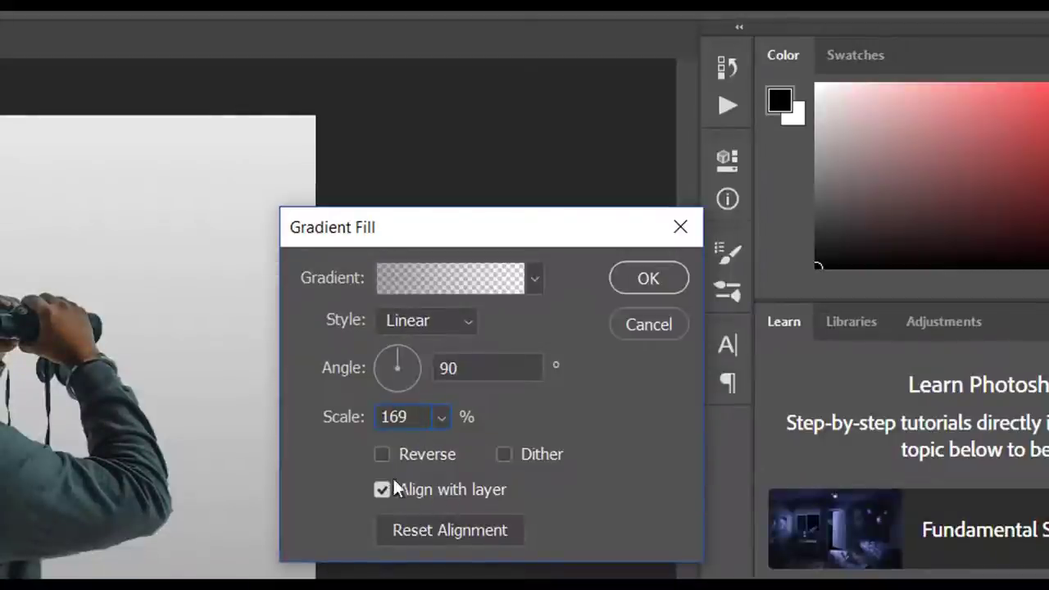
pyautogui.click(382, 452)
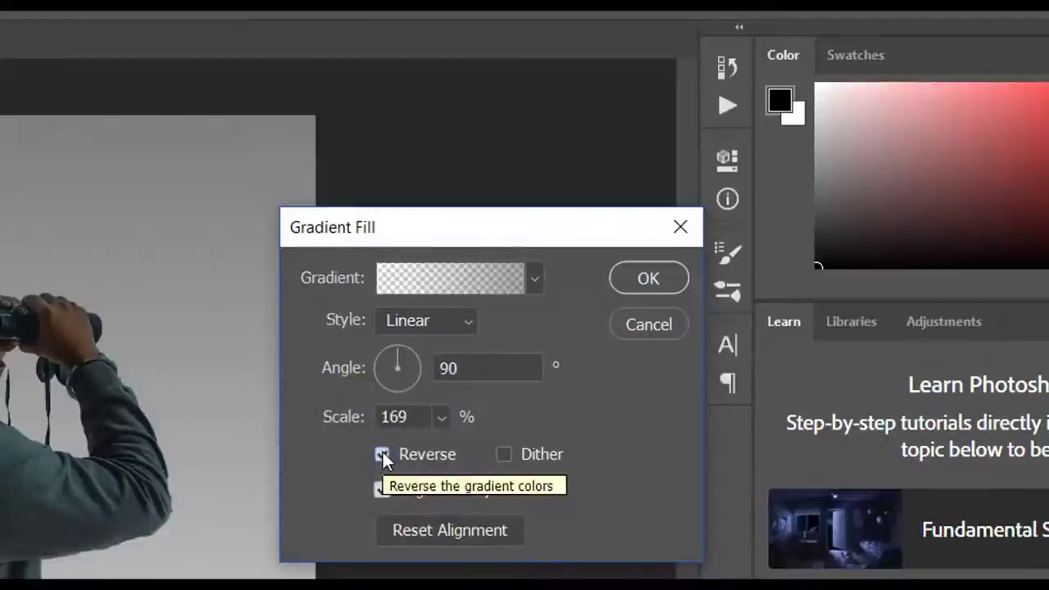
pyautogui.click(445, 320)
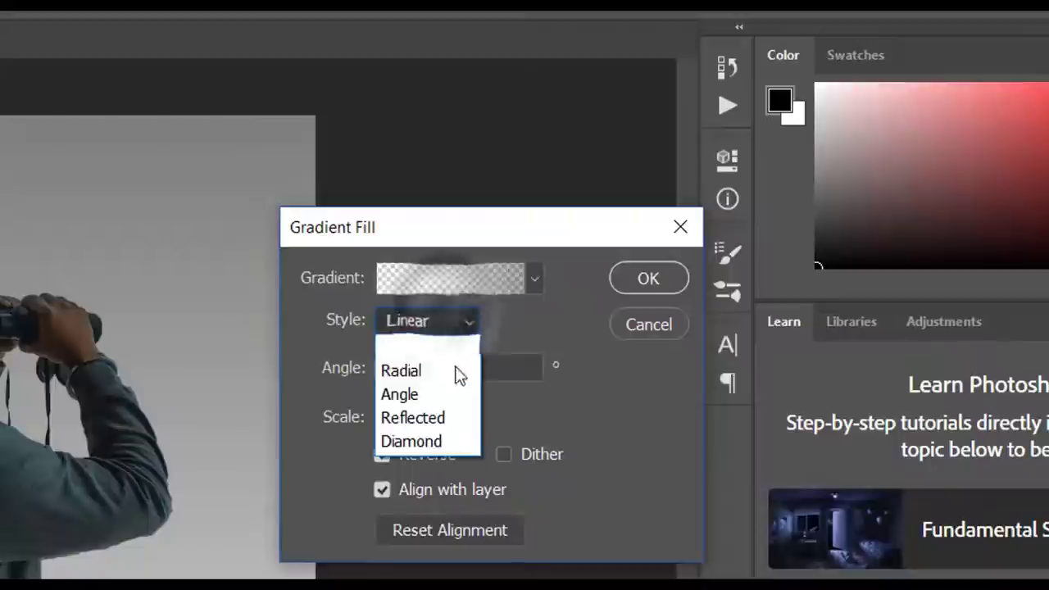
pyautogui.click(440, 377)
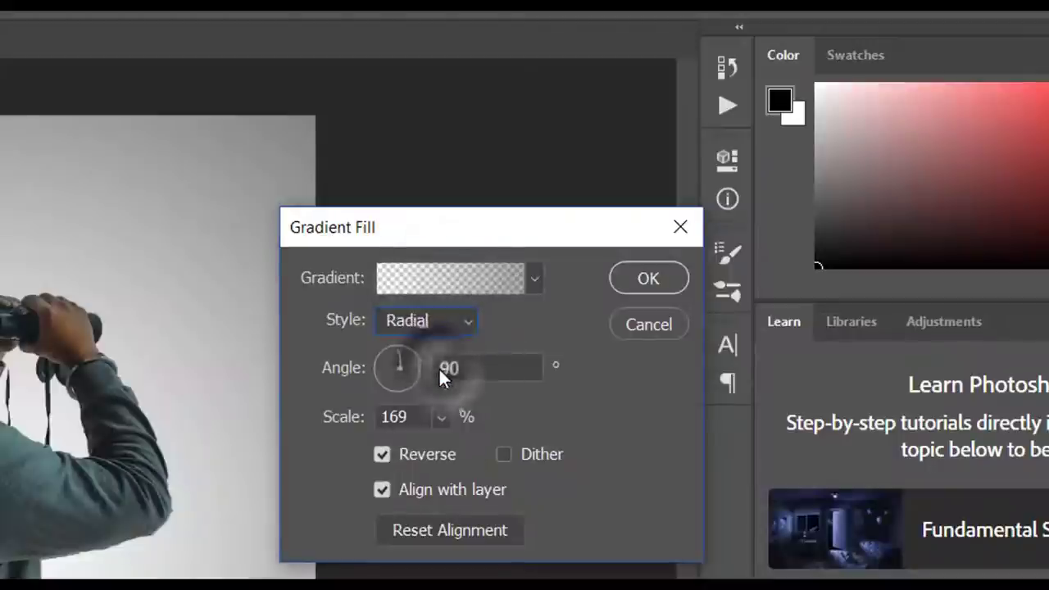
pyautogui.click(646, 279)
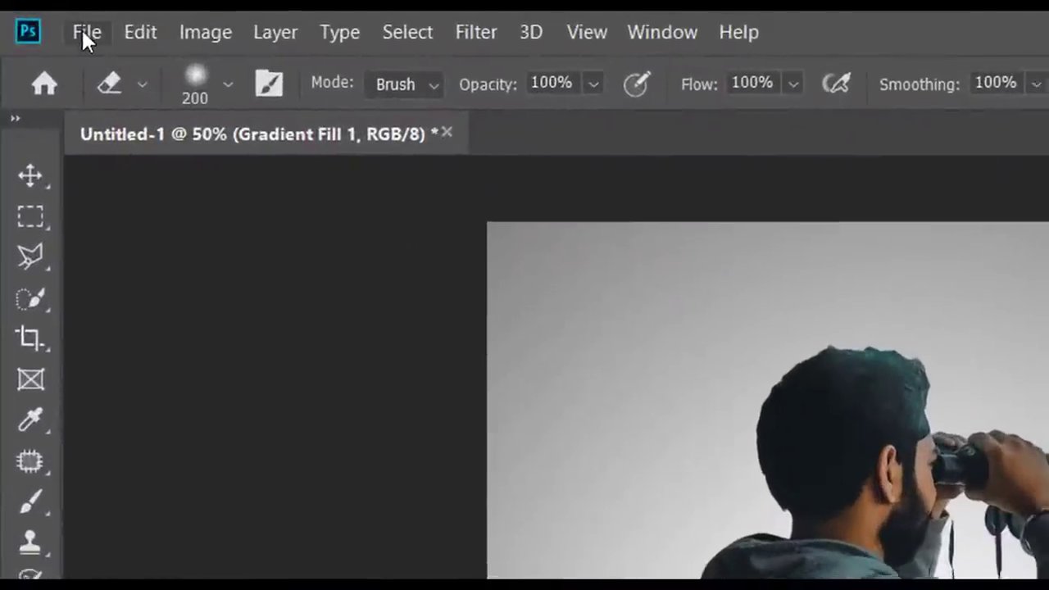
# - Place the 20200417_121535 glow circle image as an embedded layer
pyautogui.click(82, 27)
pyautogui.click(167, 451)
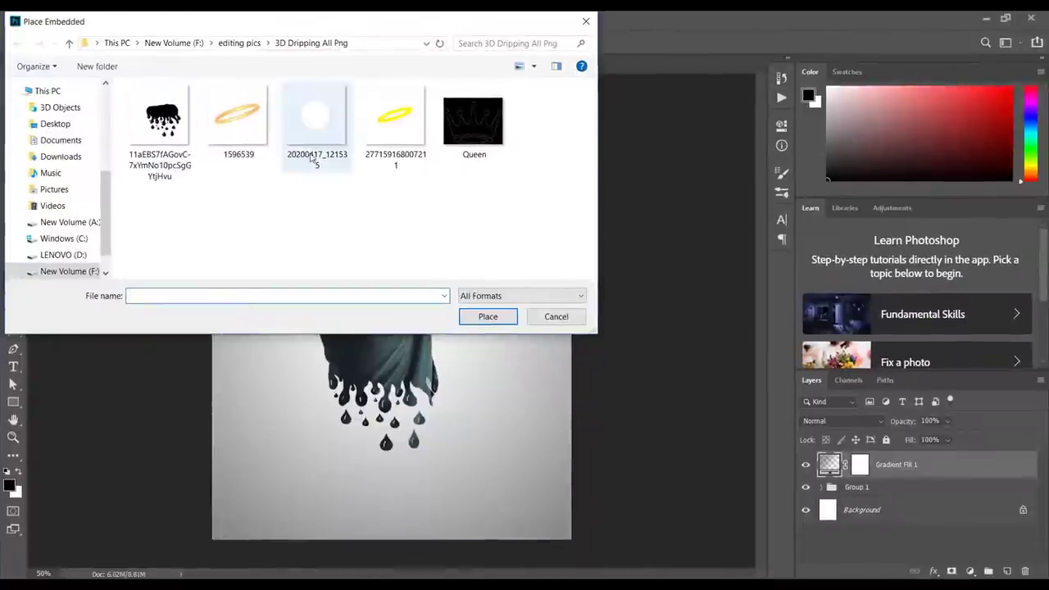
pyautogui.click(313, 160)
pyautogui.click(480, 319)
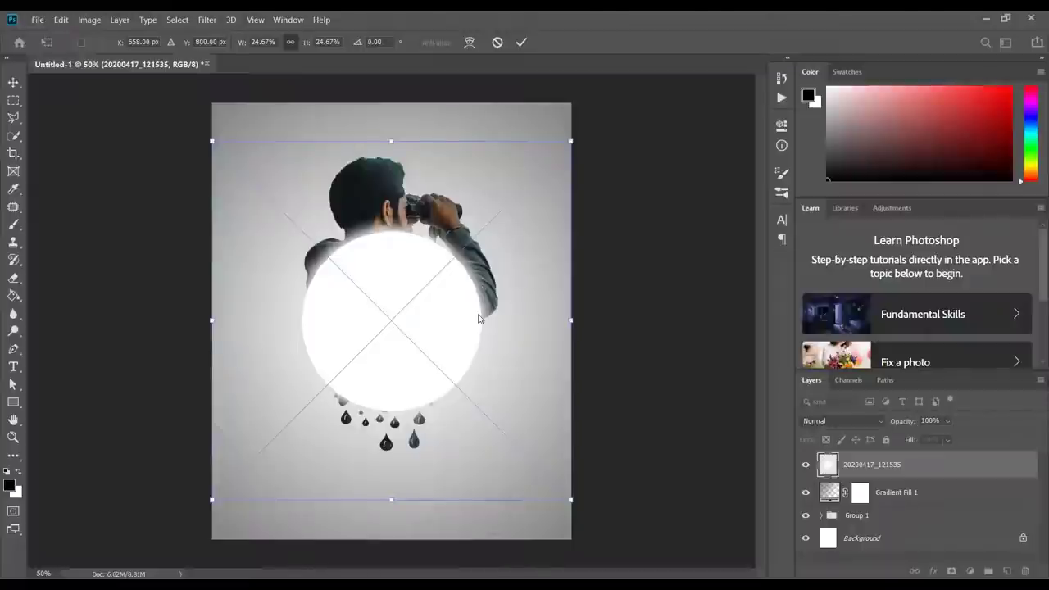
# - Enlarge the glow circle slightly, move it onto the subject and commit
pyautogui.hotkey('ctrl', '-')
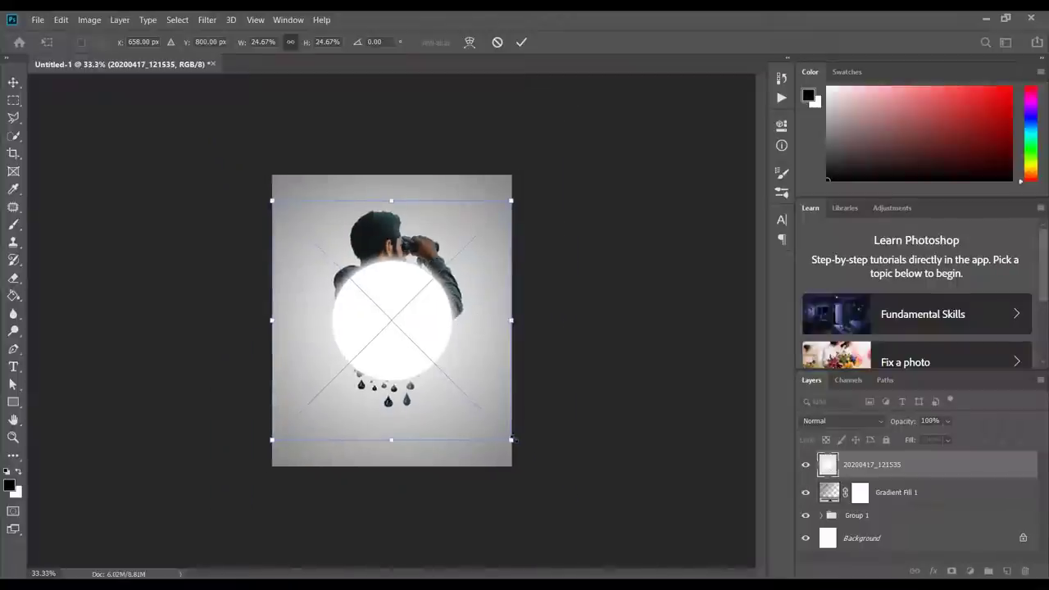
pyautogui.moveTo(512, 440); pyautogui.dragTo(562, 491)
pyautogui.moveTo(405, 395); pyautogui.dragTo(395, 375)
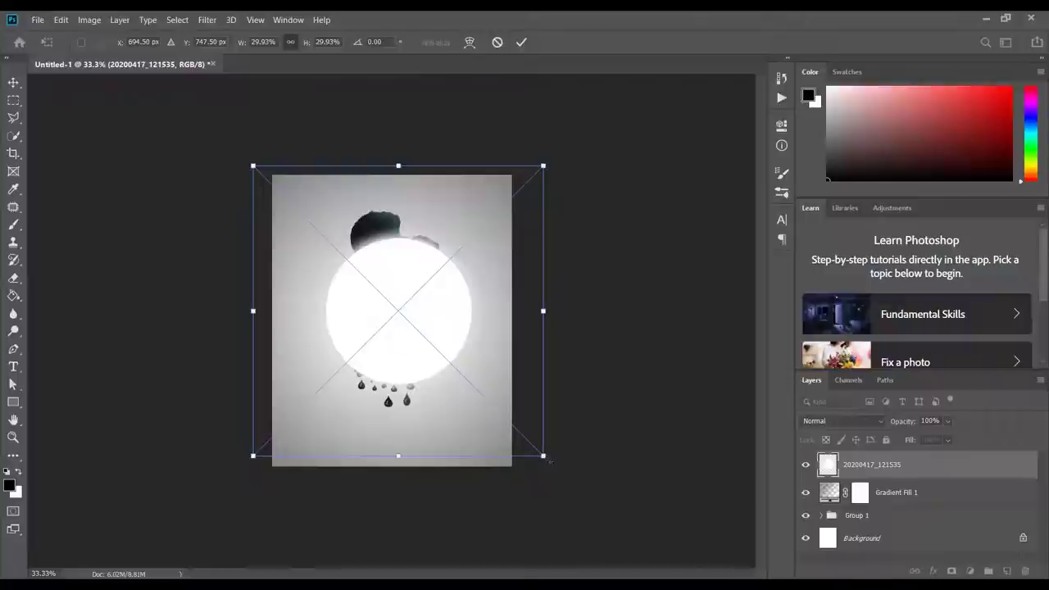
pyautogui.moveTo(553, 465); pyautogui.dragTo(559, 466)
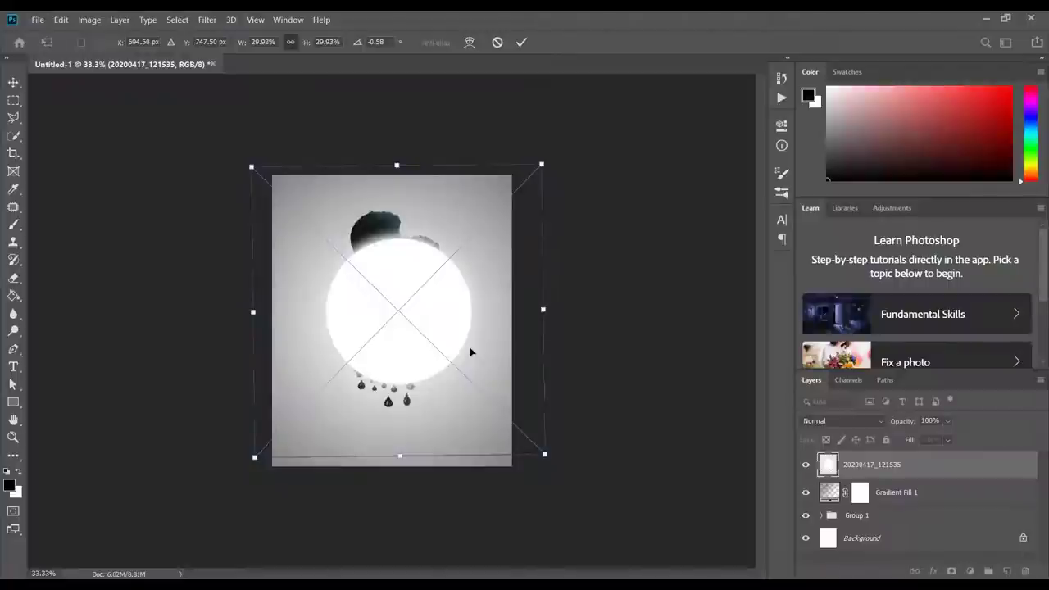
pyautogui.click(524, 42)
pyautogui.press('e')
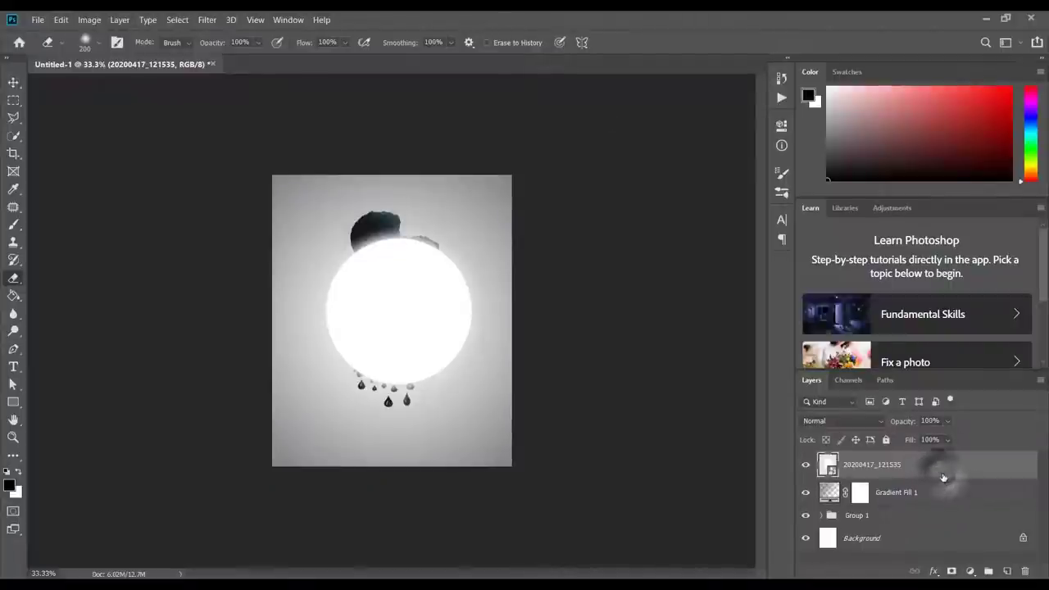
# - Move the glow layer beneath the subject group in the layer stack
pyautogui.press('space')
pyautogui.doubleClick(951, 523)
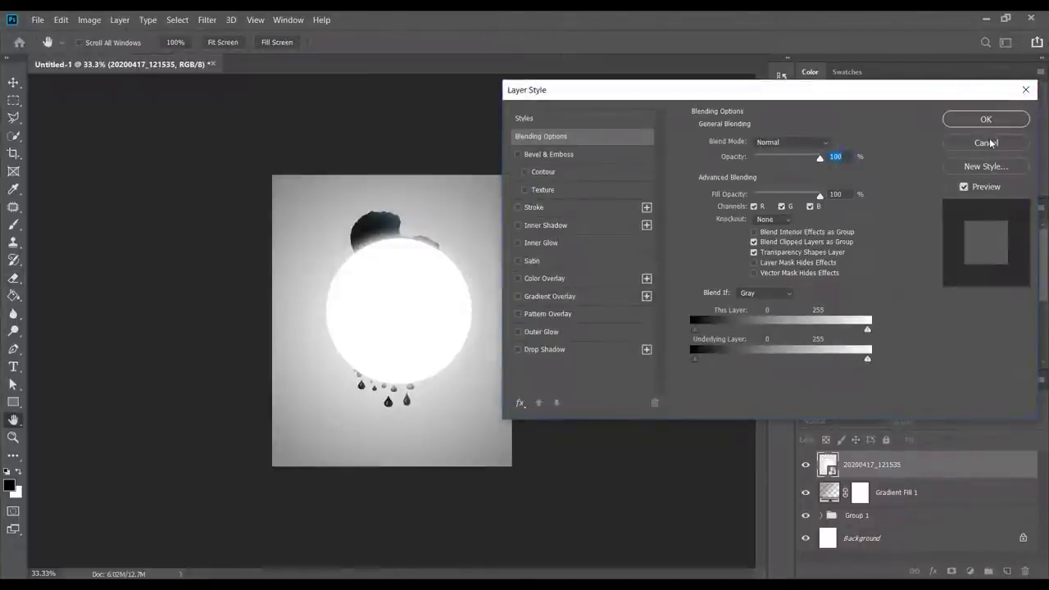
pyautogui.click(987, 143)
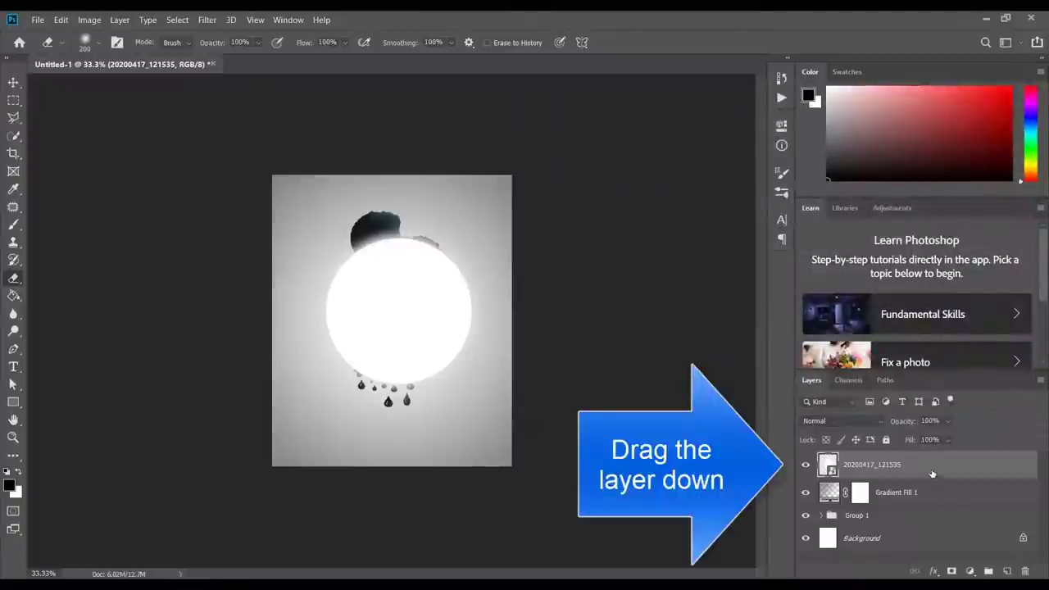
pyautogui.moveTo(934, 473); pyautogui.dragTo(937, 521)
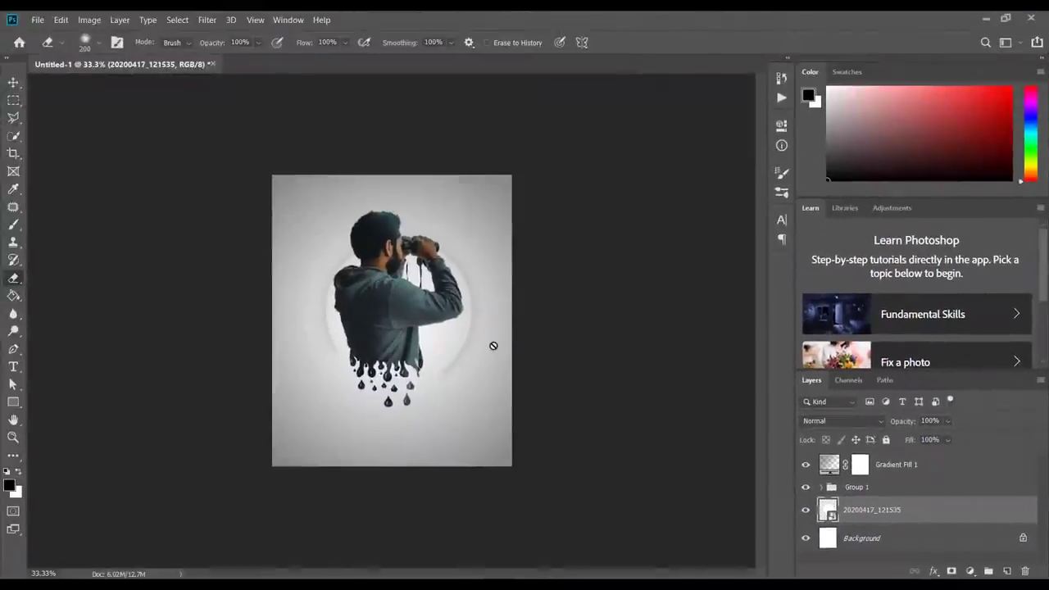
# - Scale the ring up to about 33.27%, shift it slightly, tilt it and commit
pyautogui.hotkey('ctrl', 't')
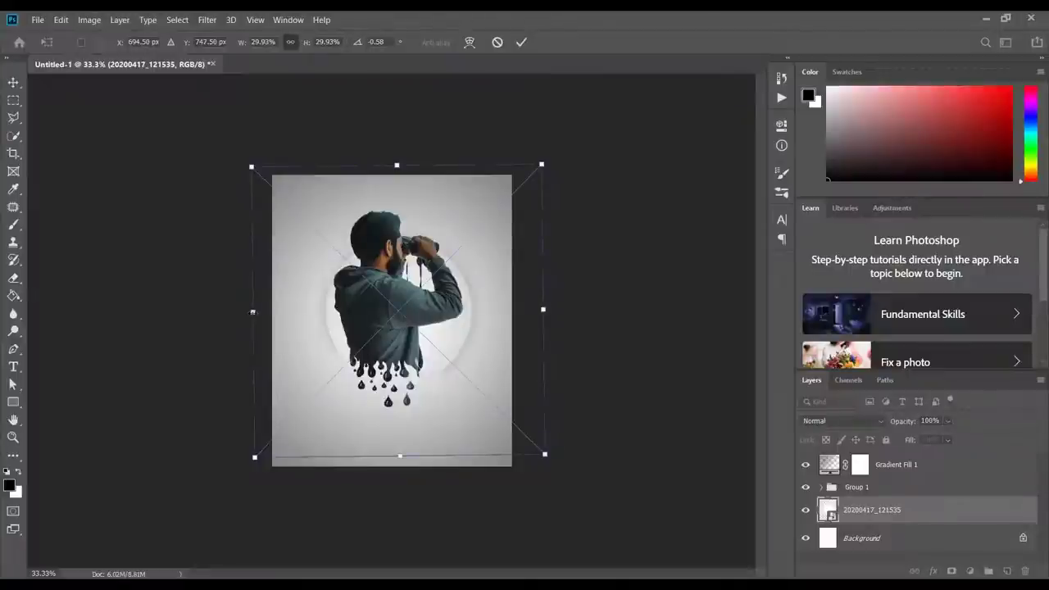
pyautogui.moveTo(251, 311); pyautogui.dragTo(230, 311)
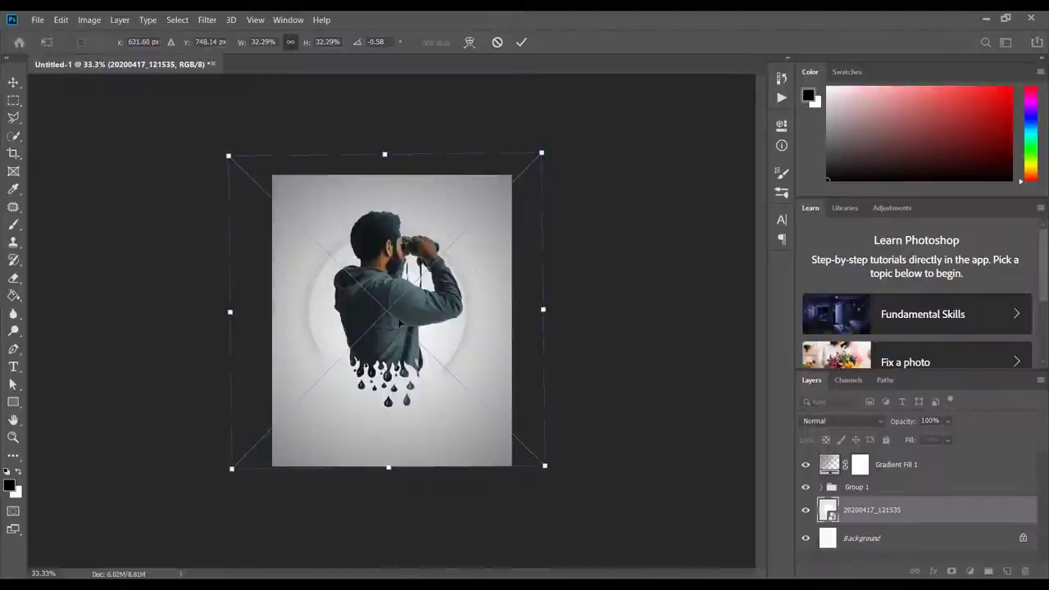
pyautogui.moveTo(401, 323)
pyautogui.mouseDown()
pyautogui.moveTo(409, 312)
pyautogui.moveTo(401, 320)
pyautogui.mouseUp()
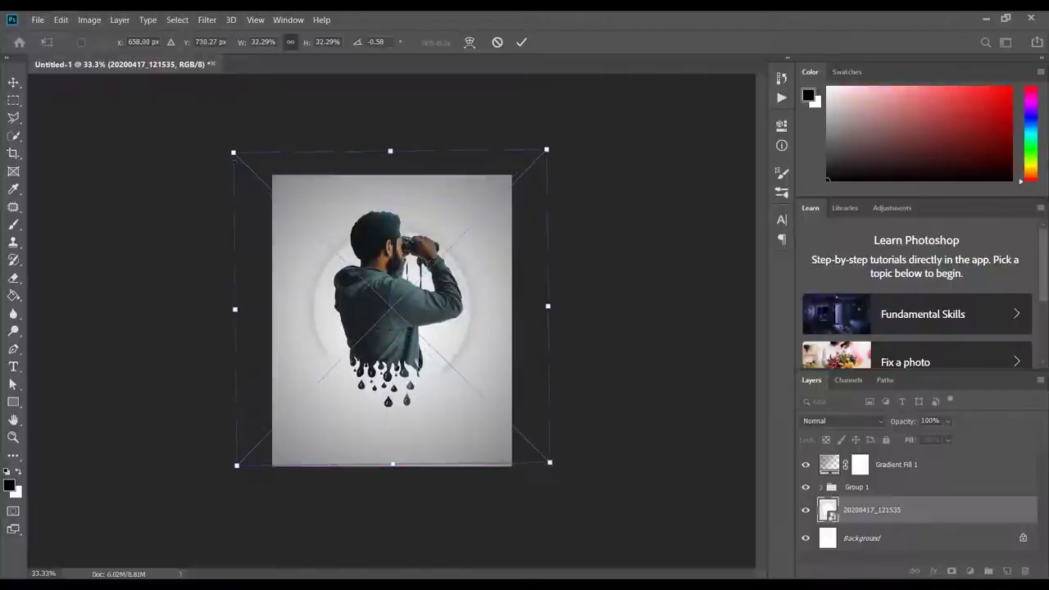
pyautogui.moveTo(224, 150)
pyautogui.mouseDown()
pyautogui.moveTo(205, 141)
pyautogui.moveTo(220, 131)
pyautogui.moveTo(227, 141)
pyautogui.mouseUp()
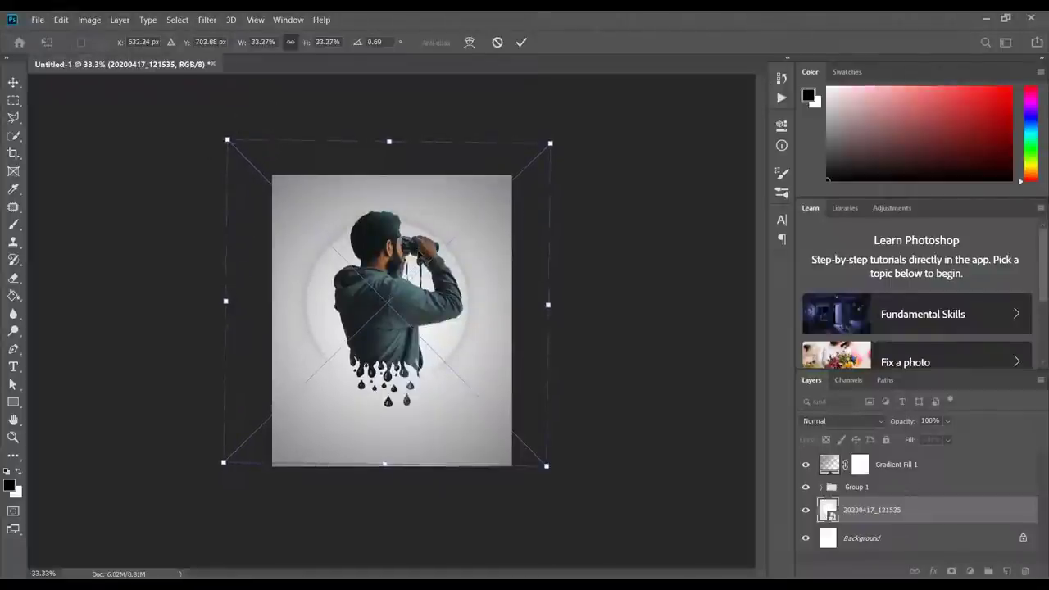
pyautogui.click(522, 42)
# - Place the yellow halo PNG as an embedded layer above Gradient Fill 1
pyautogui.press('e')
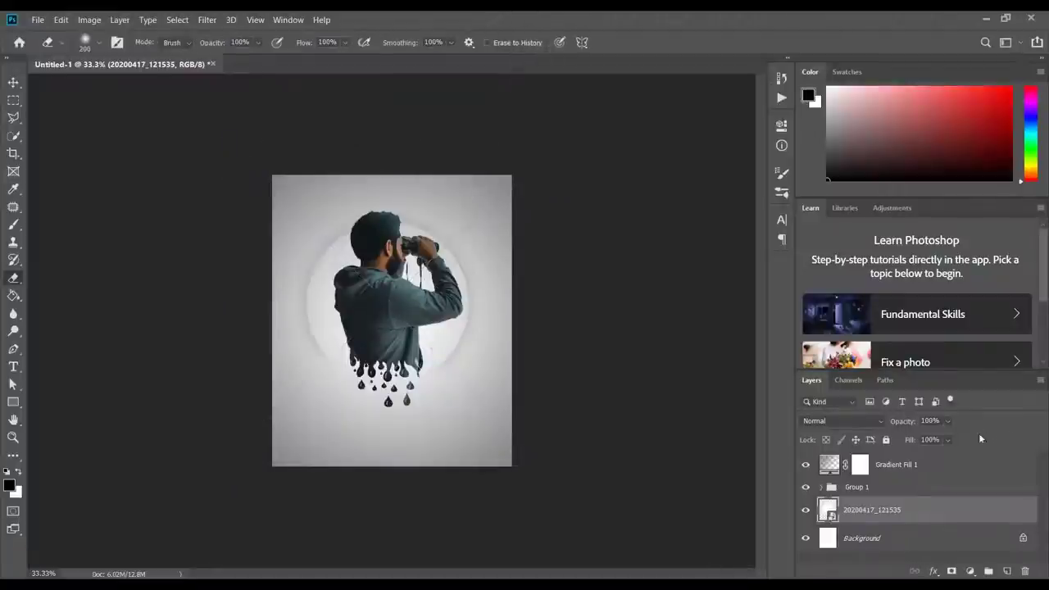
pyautogui.click(941, 461)
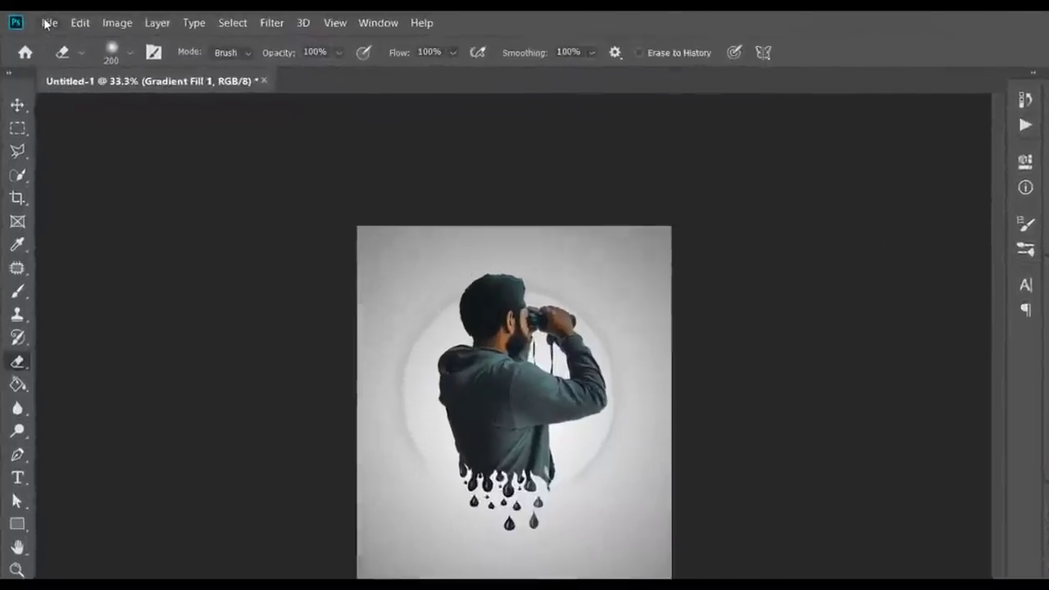
pyautogui.click(38, 19)
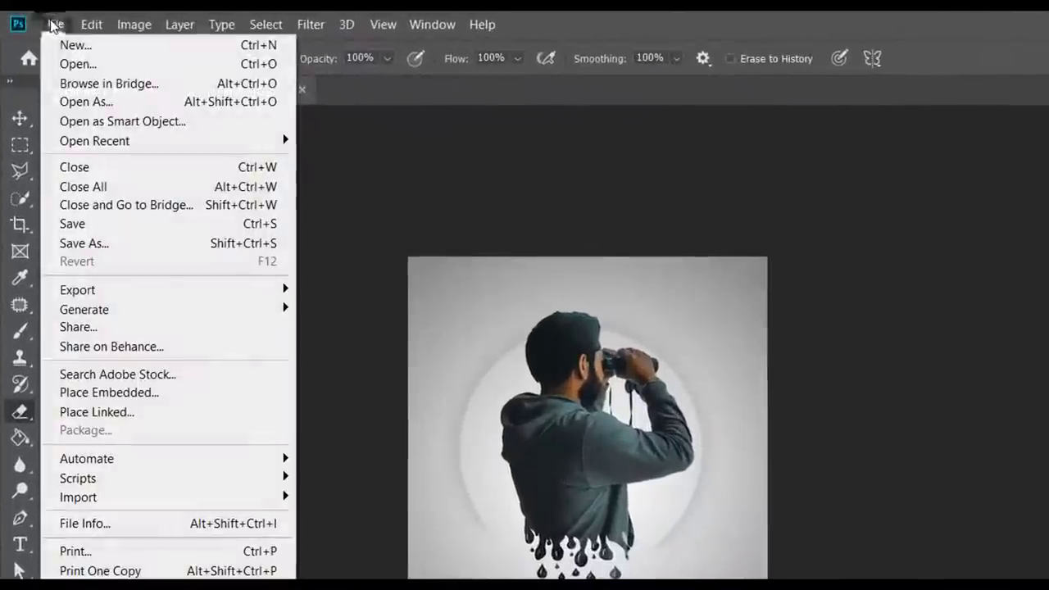
pyautogui.click(159, 394)
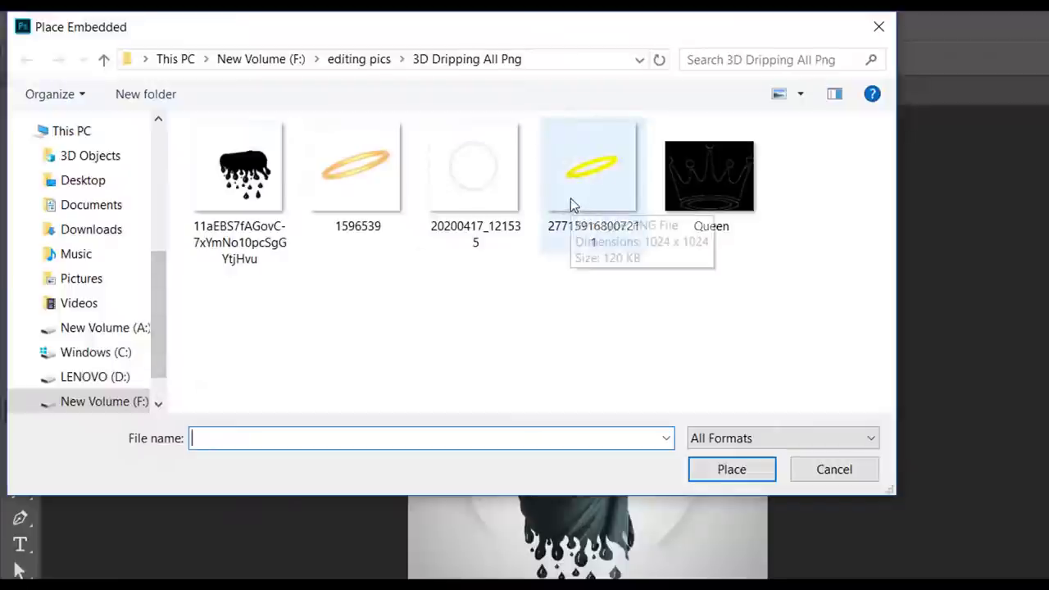
pyautogui.click(587, 198)
pyautogui.click(732, 470)
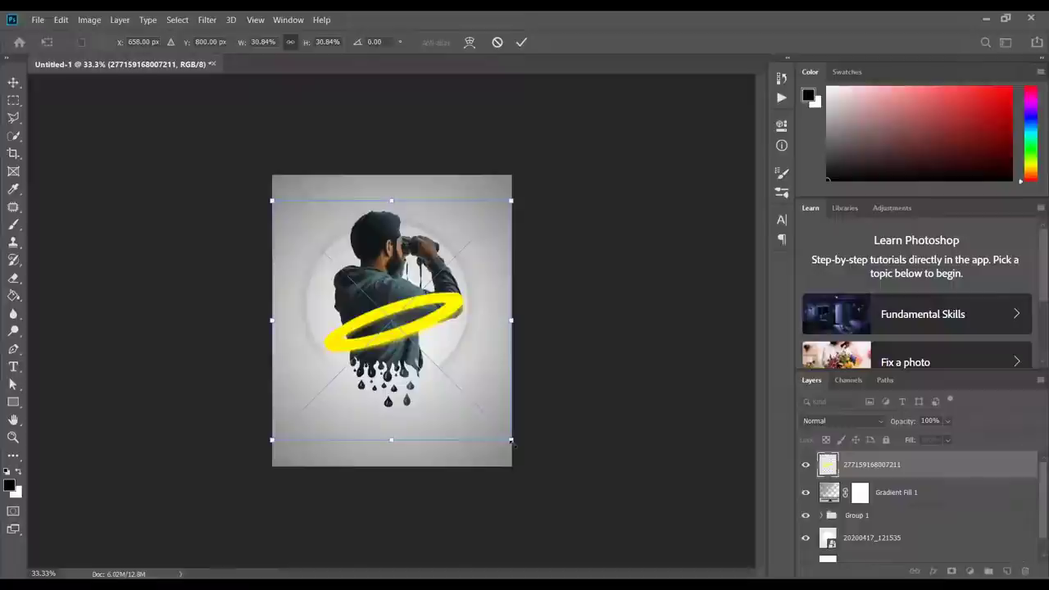
# - Scale the halo to 11.32% and position it just above the man's head, then commit
pyautogui.moveTo(510, 440); pyautogui.dragTo(372, 300)
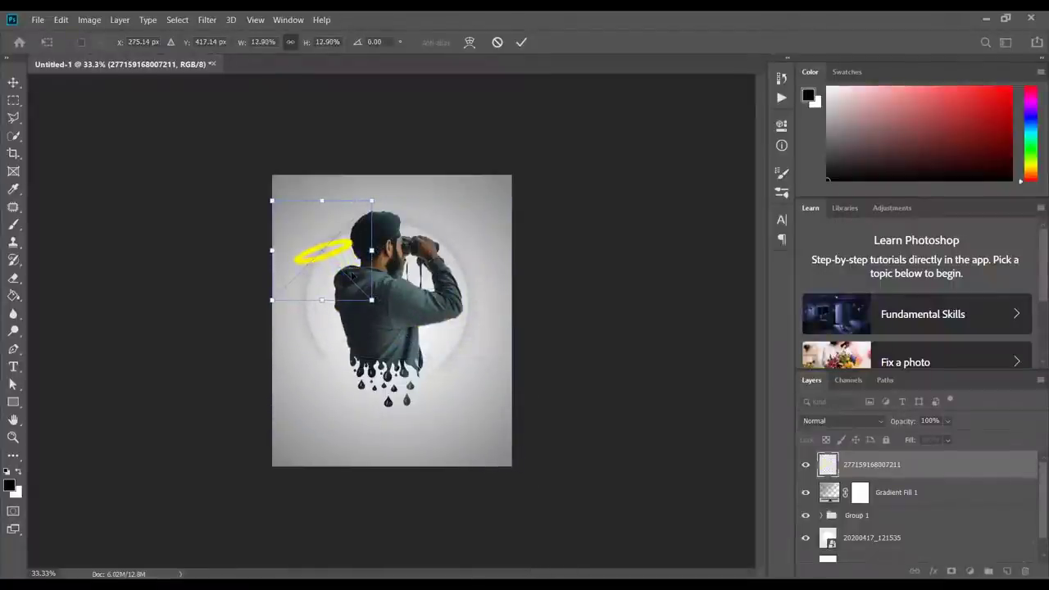
pyautogui.moveTo(360, 263); pyautogui.dragTo(395, 205)
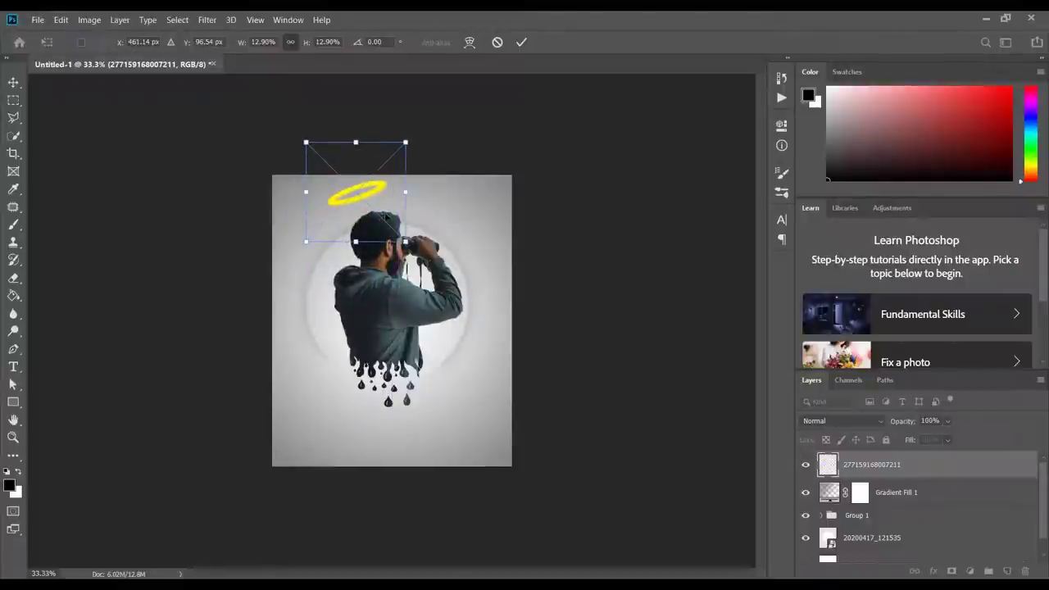
pyautogui.hotkey('ctrl', '+')
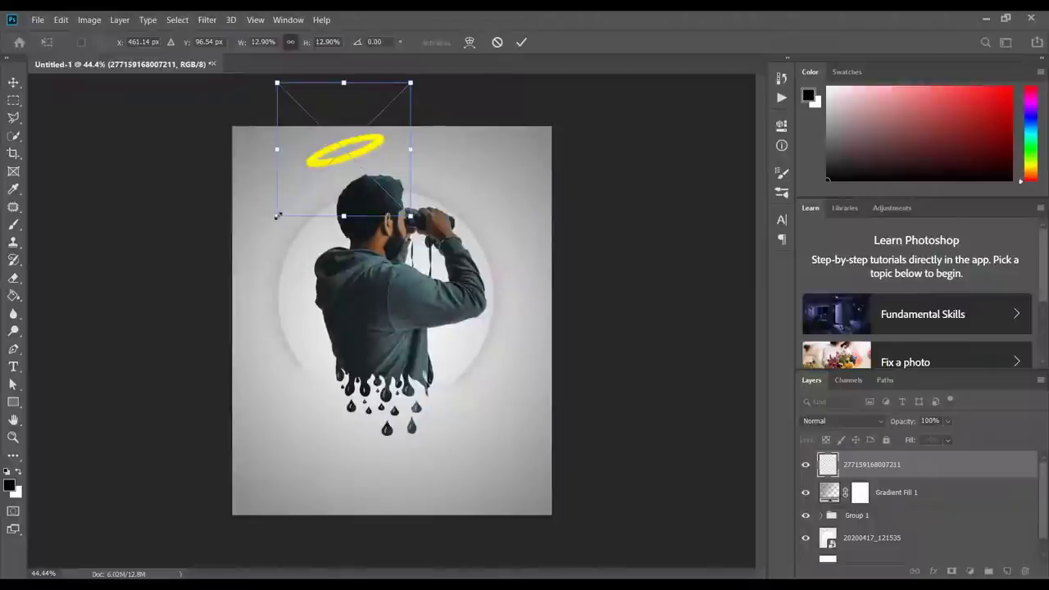
pyautogui.moveTo(277, 216); pyautogui.dragTo(293, 199)
pyautogui.moveTo(335, 168)
pyautogui.mouseDown()
pyautogui.moveTo(340, 187)
pyautogui.moveTo(332, 179)
pyautogui.mouseUp()
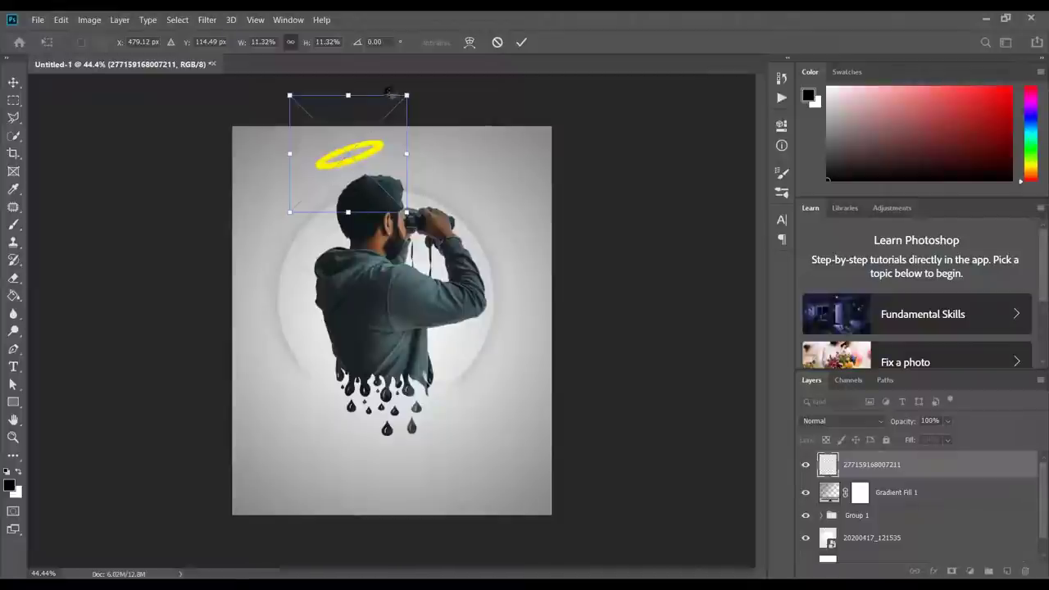
pyautogui.moveTo(385, 95); pyautogui.dragTo(380, 105)
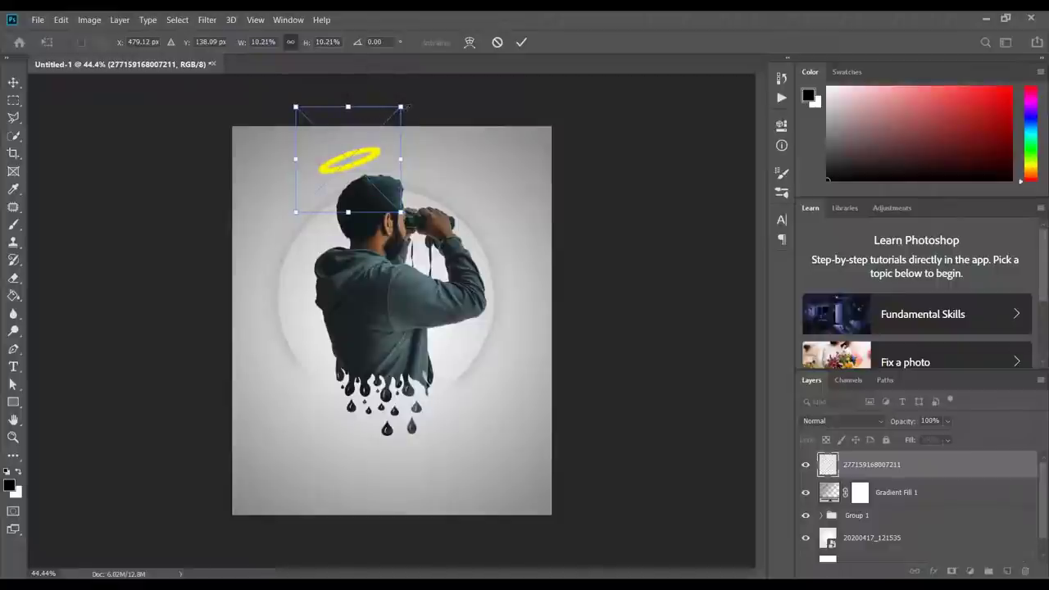
pyautogui.moveTo(401, 107); pyautogui.dragTo(404, 104)
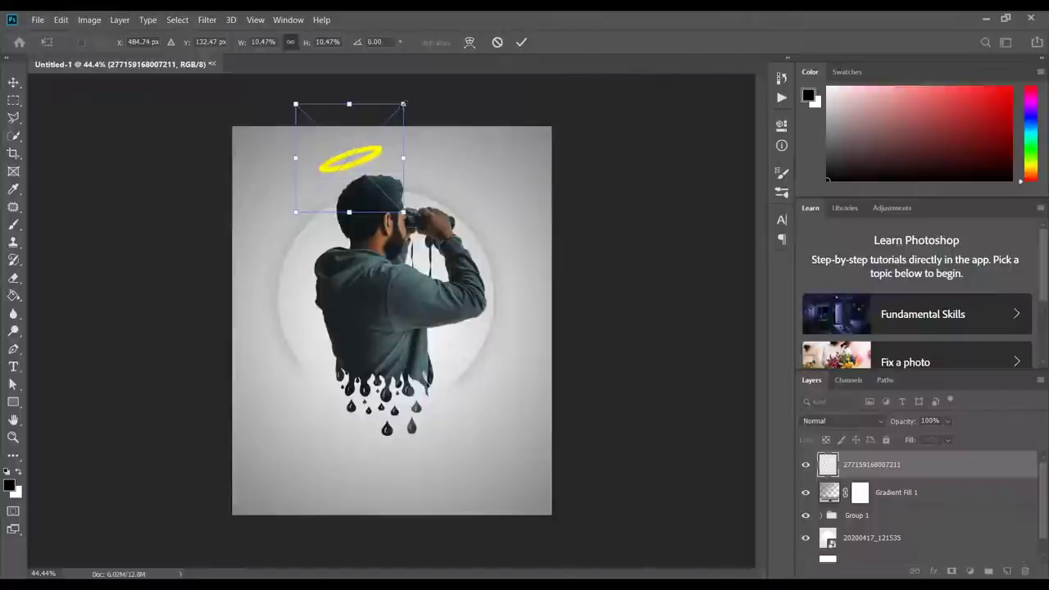
pyautogui.moveTo(403, 104); pyautogui.dragTo(409, 99)
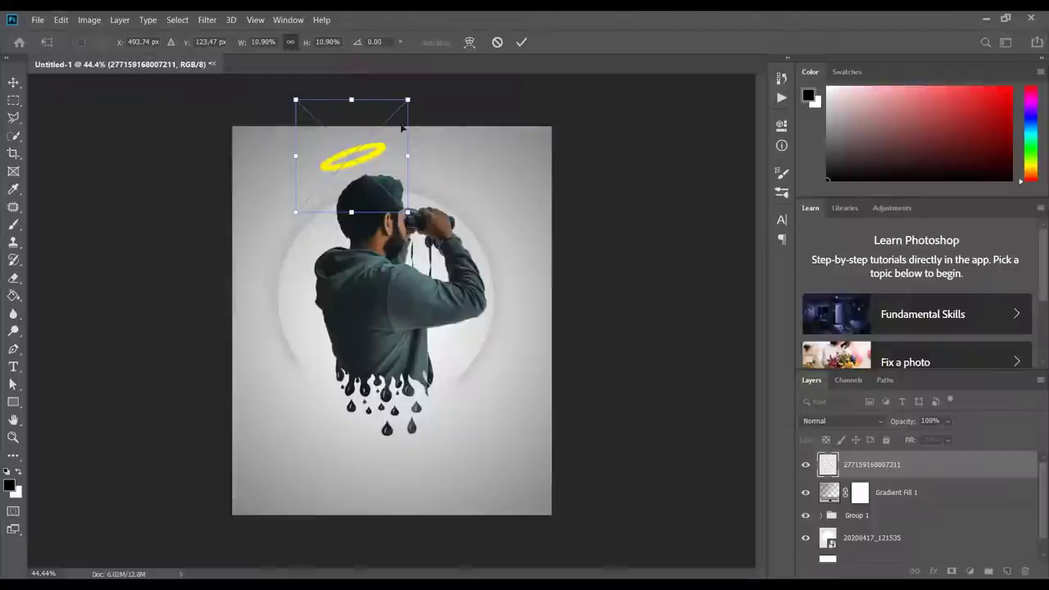
pyautogui.moveTo(384, 149); pyautogui.dragTo(384, 147)
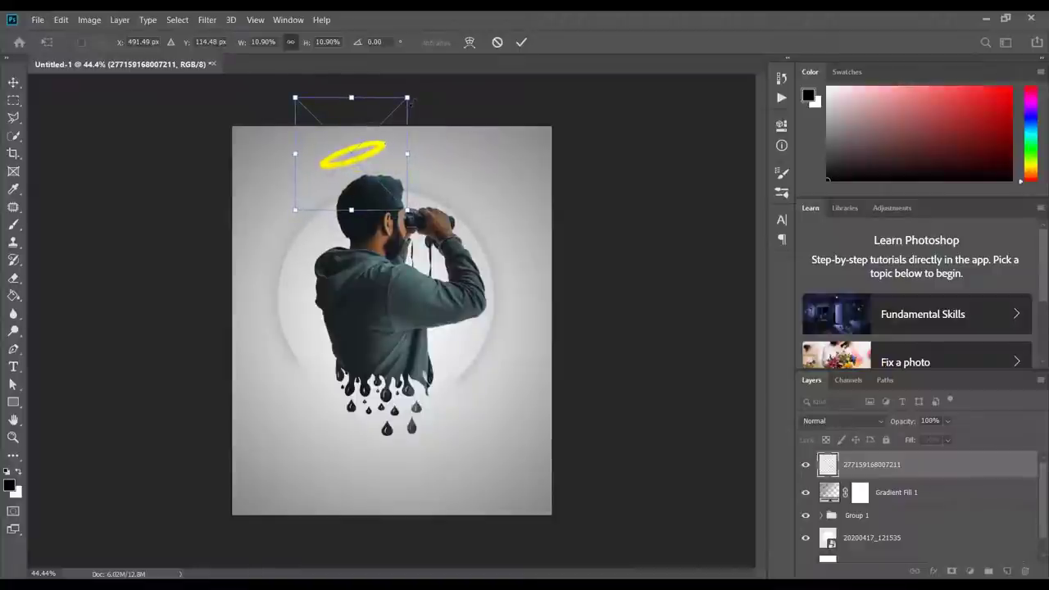
pyautogui.moveTo(409, 98); pyautogui.dragTo(418, 96)
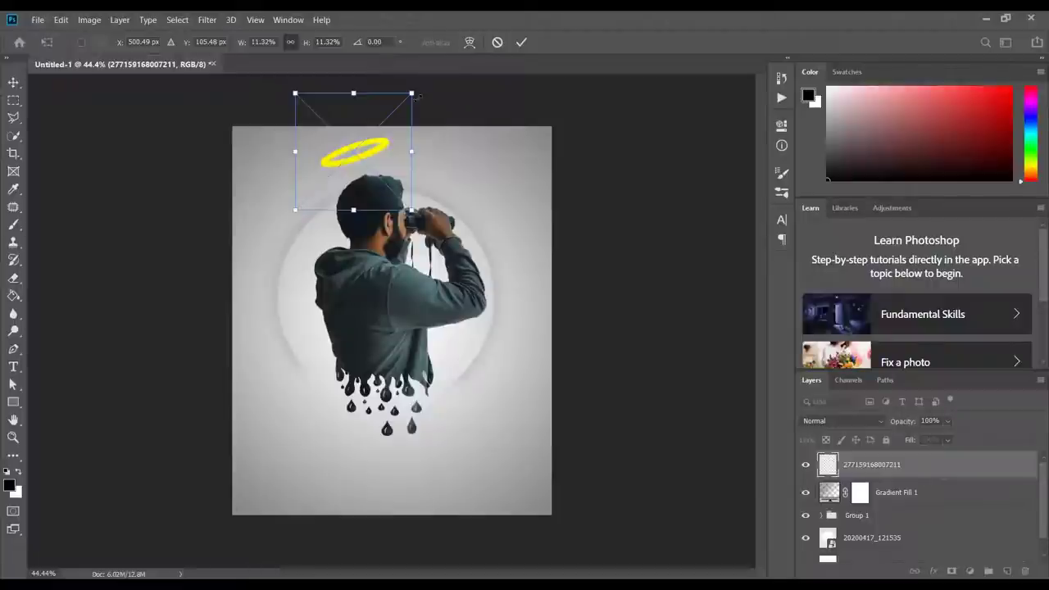
pyautogui.click(522, 42)
pyautogui.press('e')
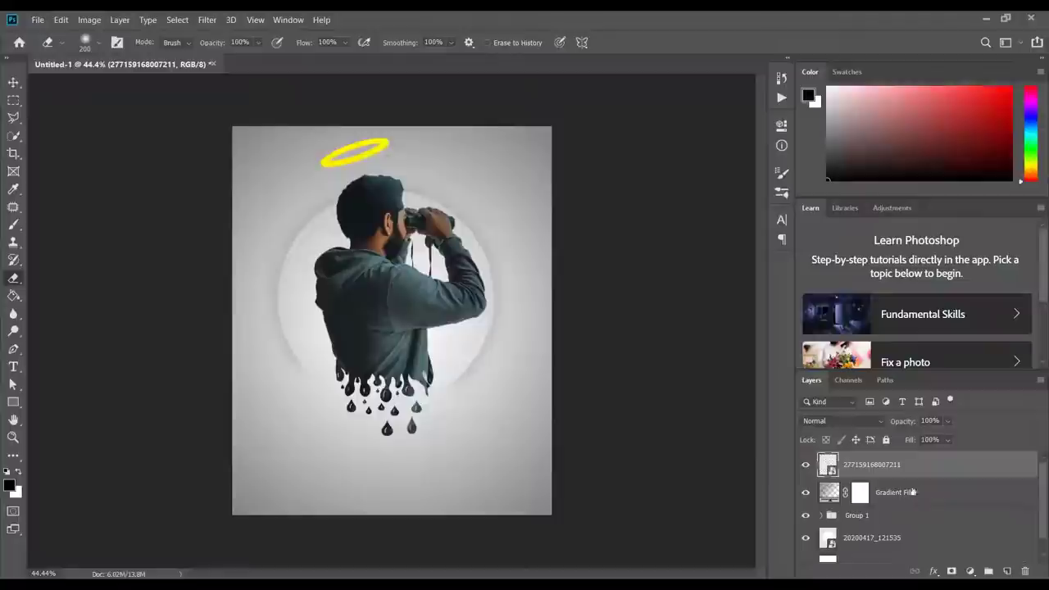
# - Give the halo layer a white (#ffffff) Color Overlay
pyautogui.doubleClick(933, 473)
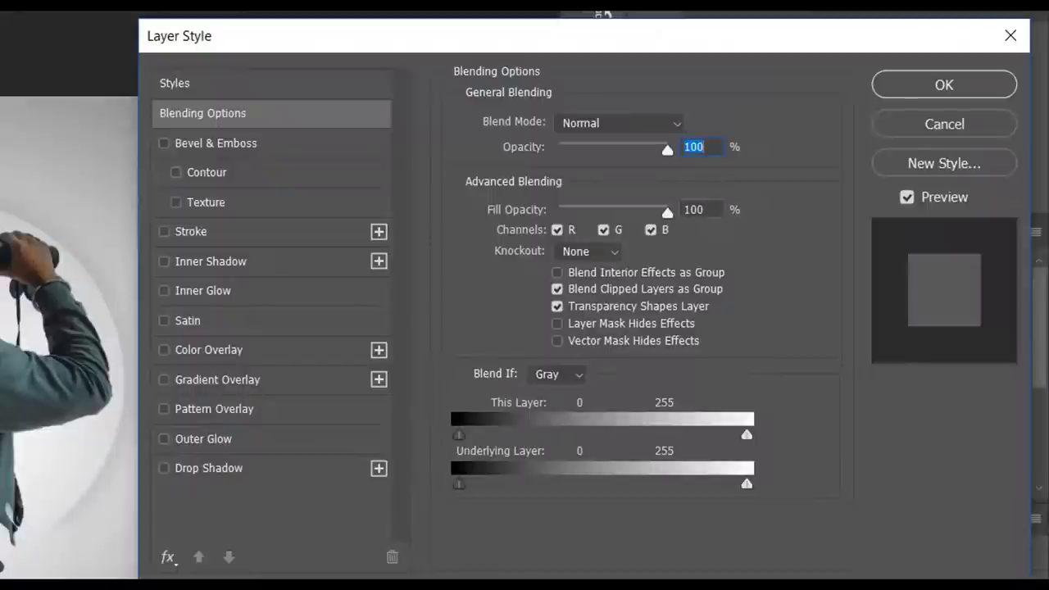
pyautogui.click(233, 348)
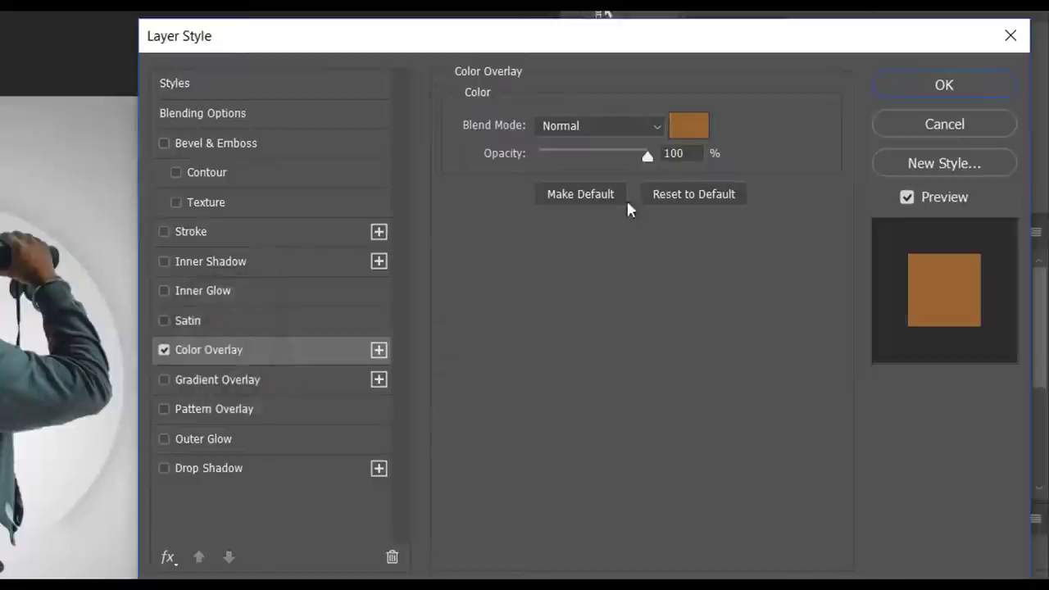
pyautogui.click(691, 127)
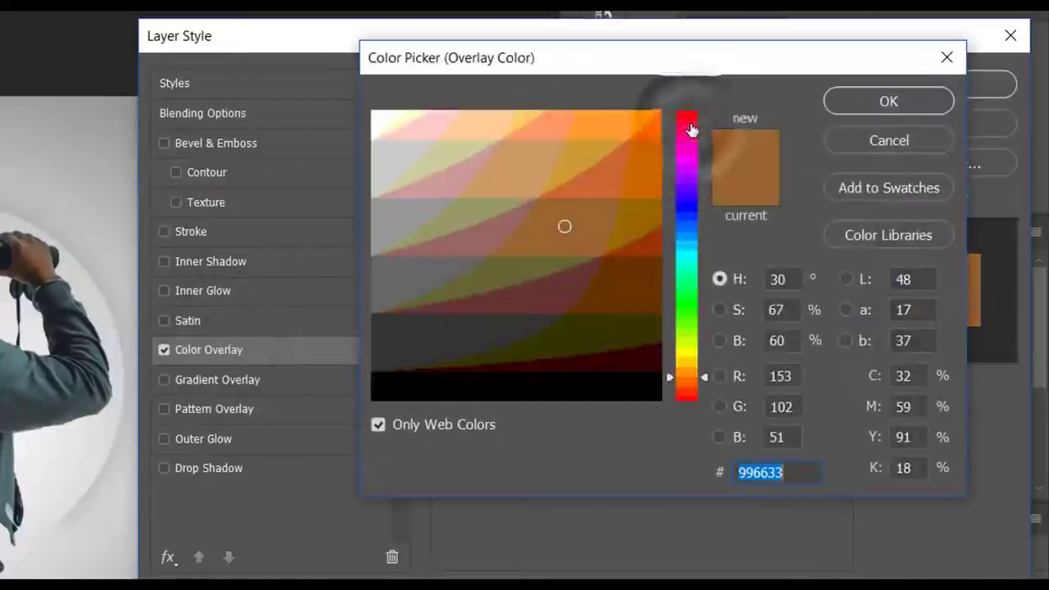
pyautogui.click(377, 116)
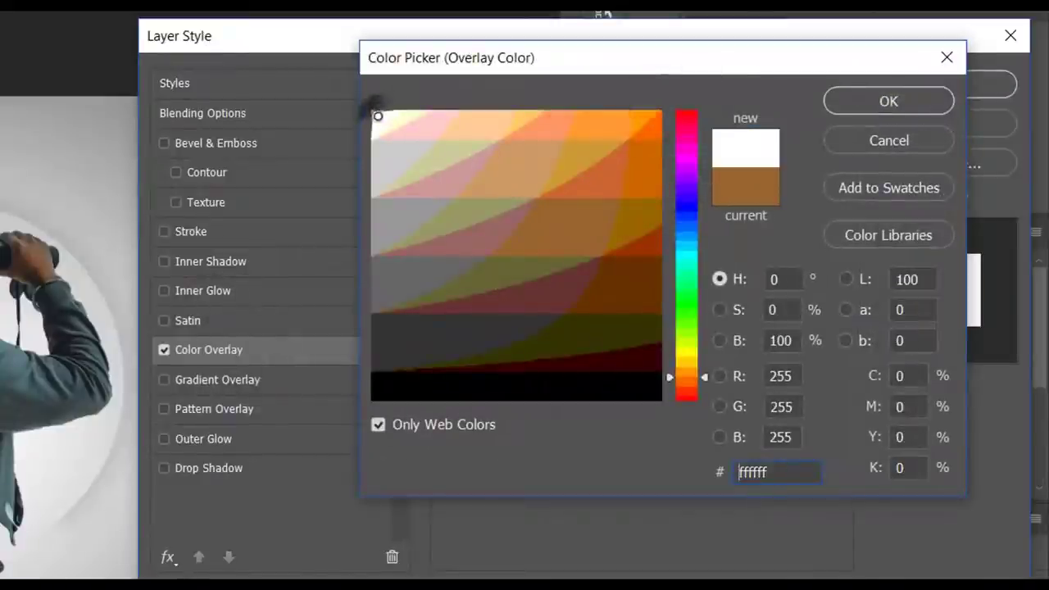
pyautogui.click(867, 99)
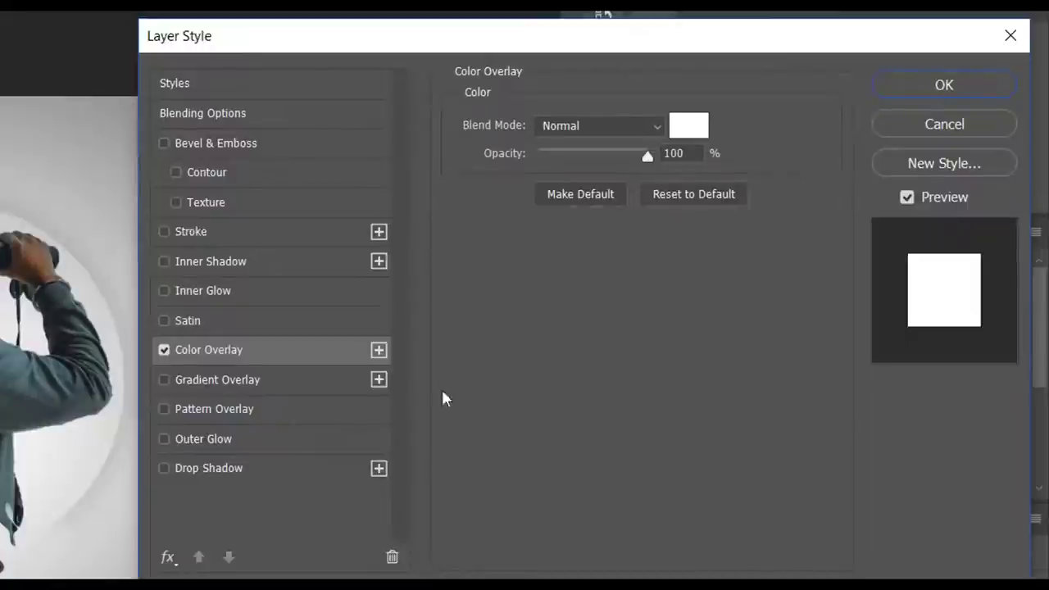
# - Add an Outer Glow with 13% noise to the halo and apply the layer style
pyautogui.click(215, 438)
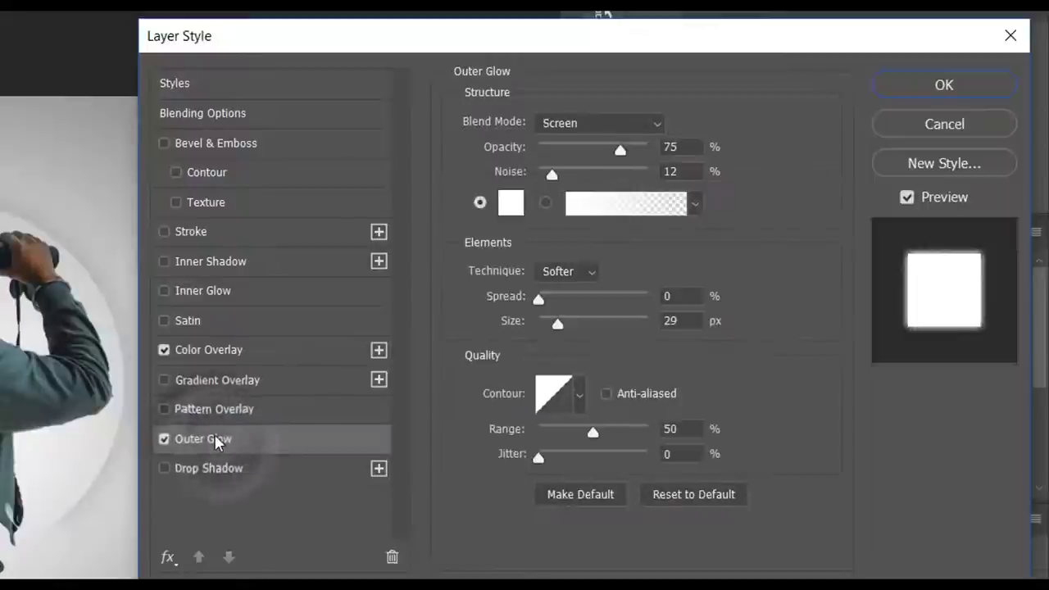
pyautogui.doubleClick(686, 173)
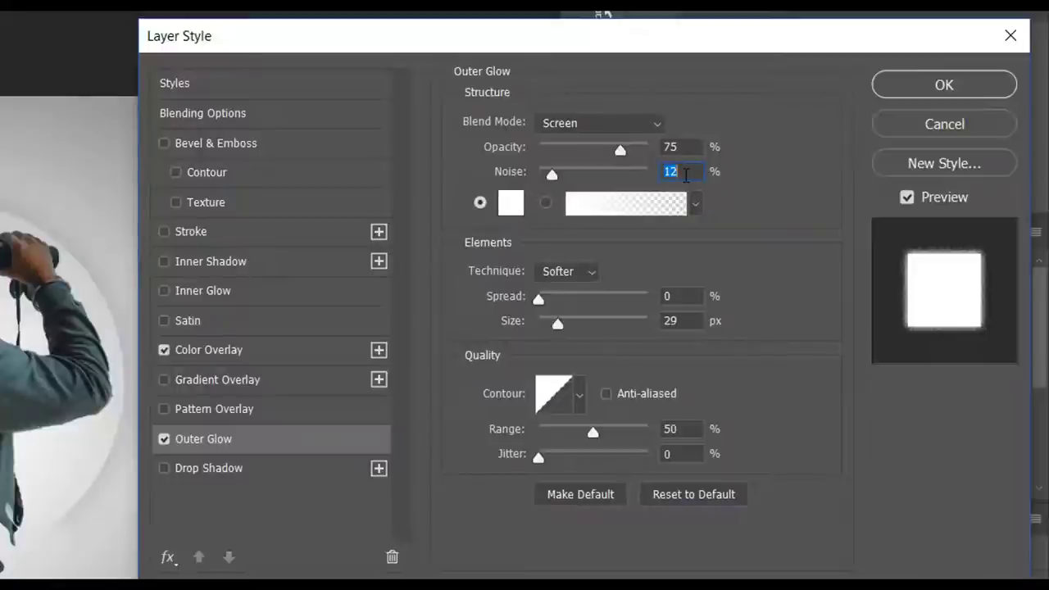
pyautogui.write('13')
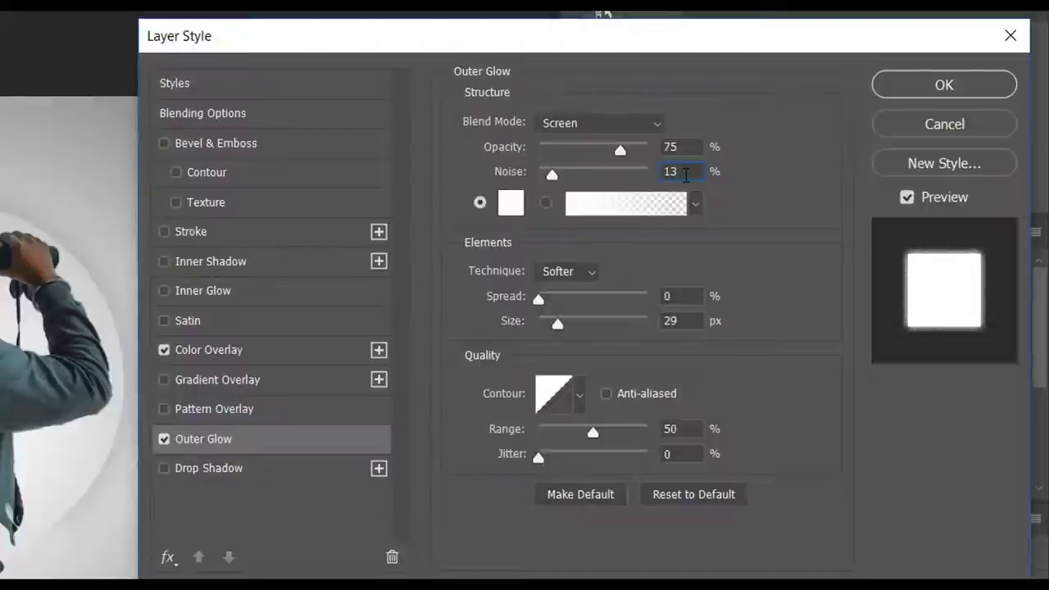
pyautogui.click(961, 82)
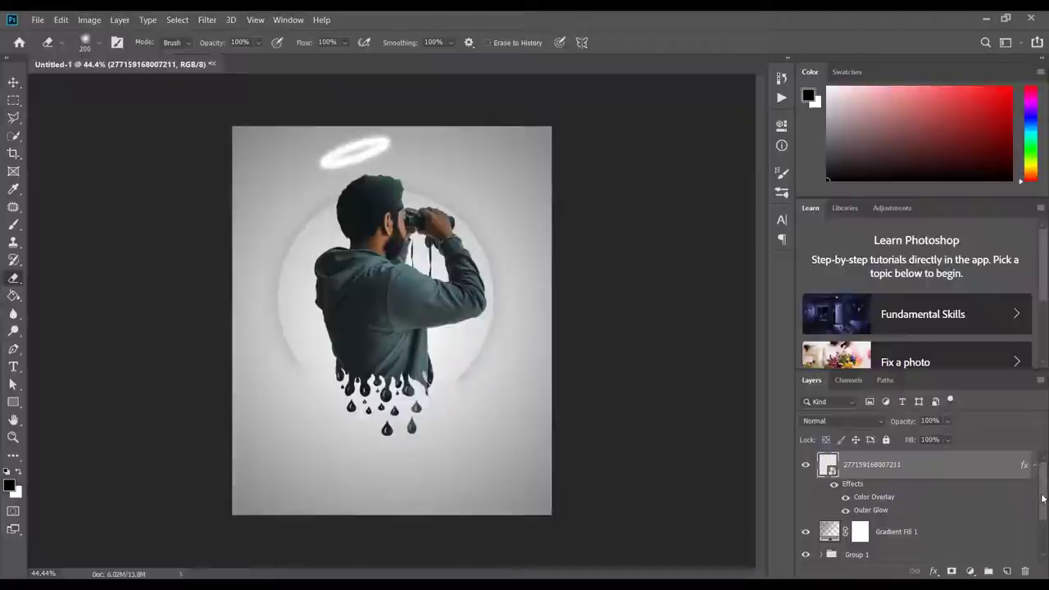
# - Select the man's photo layer inside Group 1 and switch to the Dodge Tool
pyautogui.scroll(-2, 1034, 485)
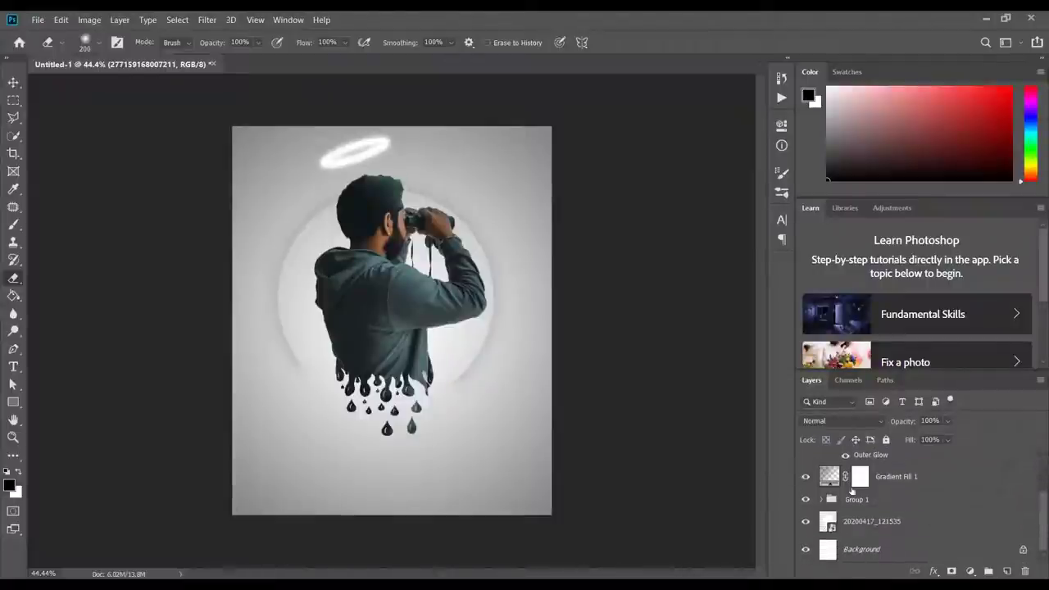
pyautogui.click(821, 500)
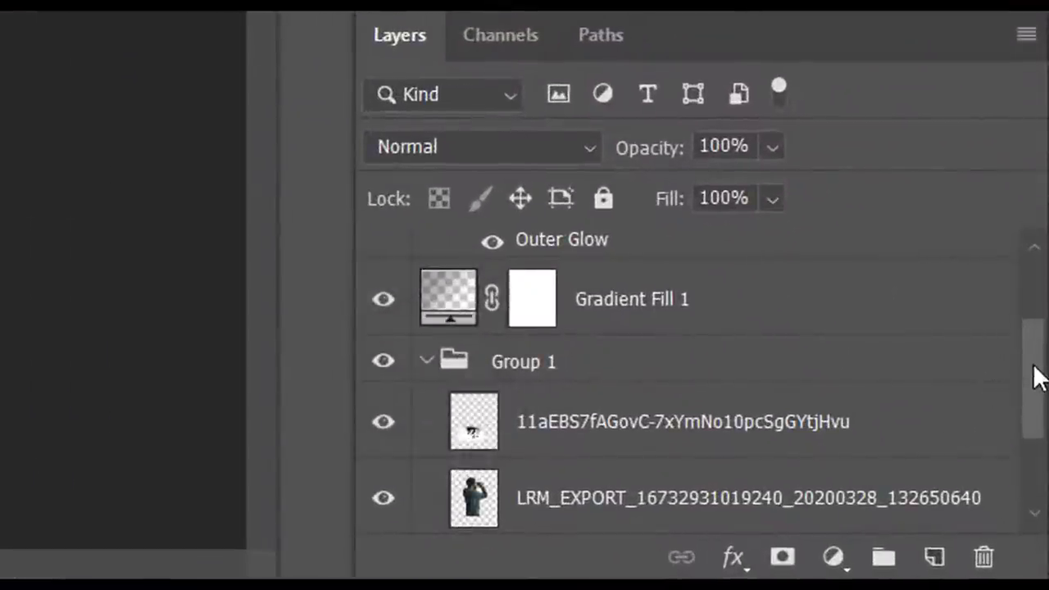
pyautogui.moveTo(1035, 380); pyautogui.dragTo(1030, 486)
pyautogui.click(803, 380)
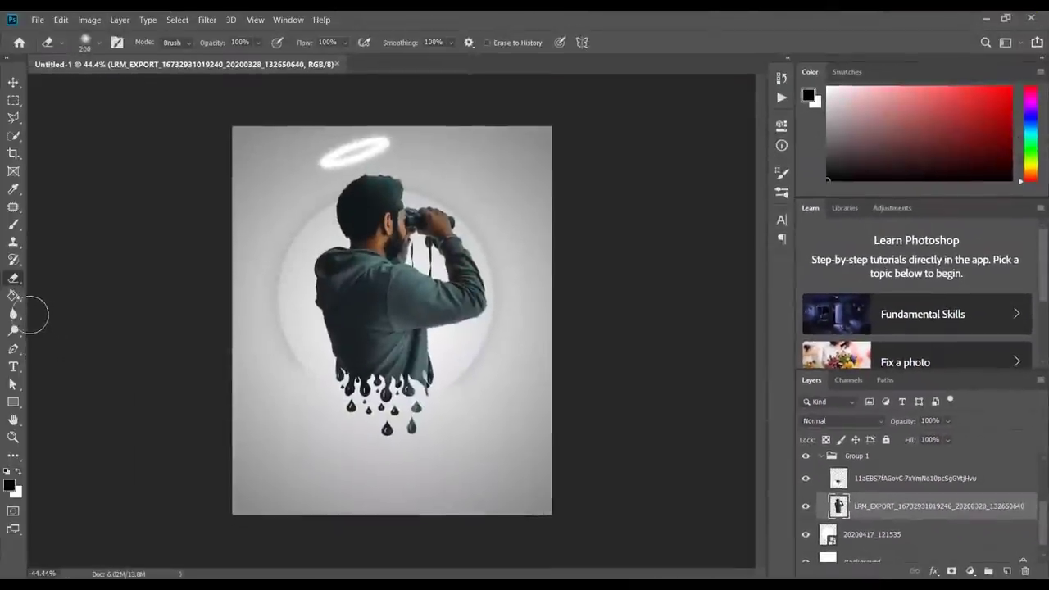
pyautogui.click(14, 314)
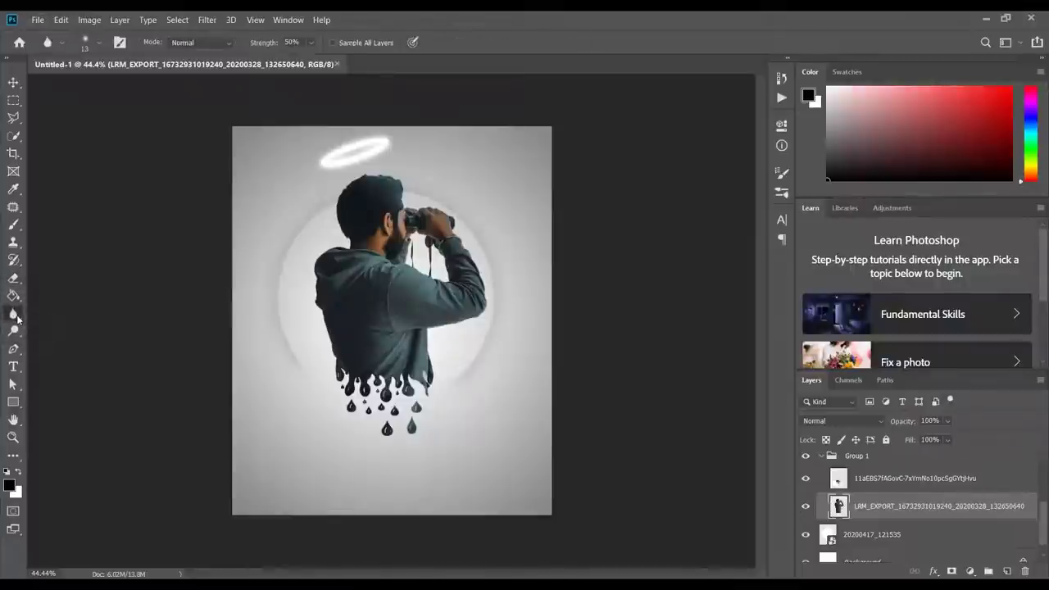
pyautogui.rightClick(23, 328)
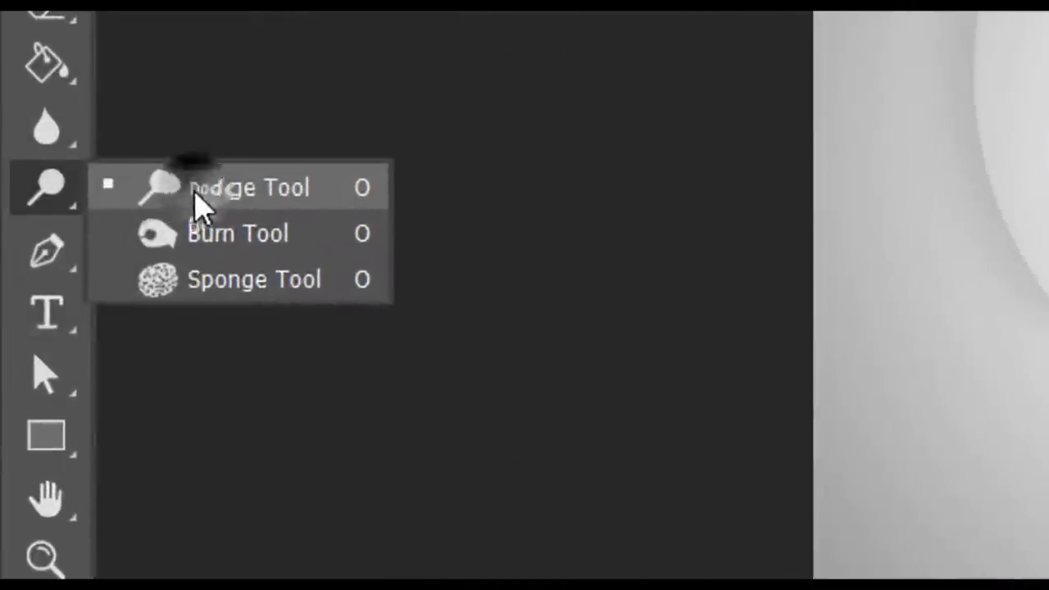
pyautogui.click(54, 335)
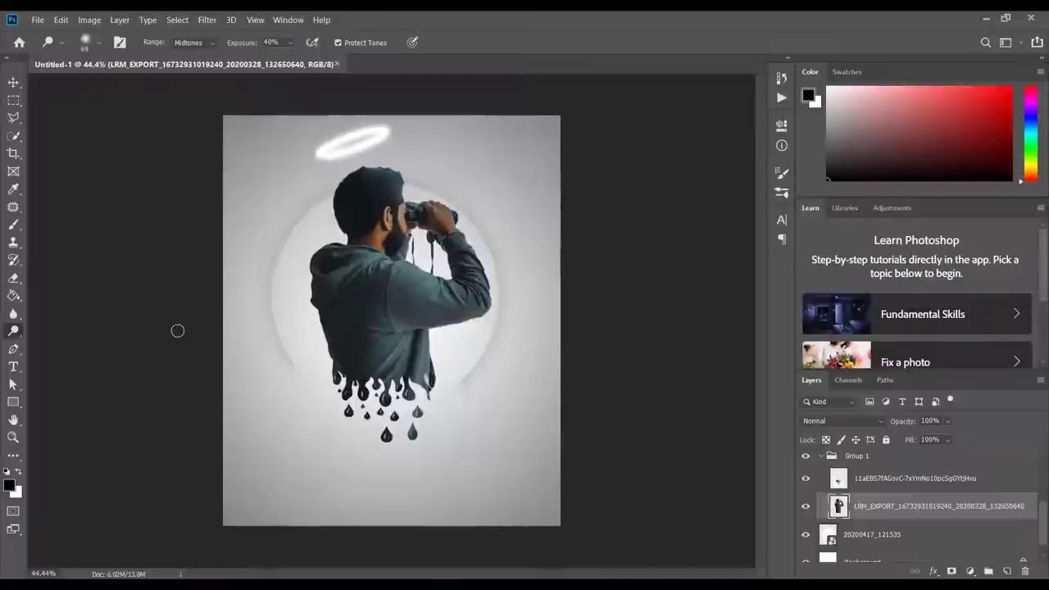
# - Dodge the beard, ear, binoculars, hand, hoodie shoulders, back and raised sleeve
pyautogui.hotkey('ctrl', '+')
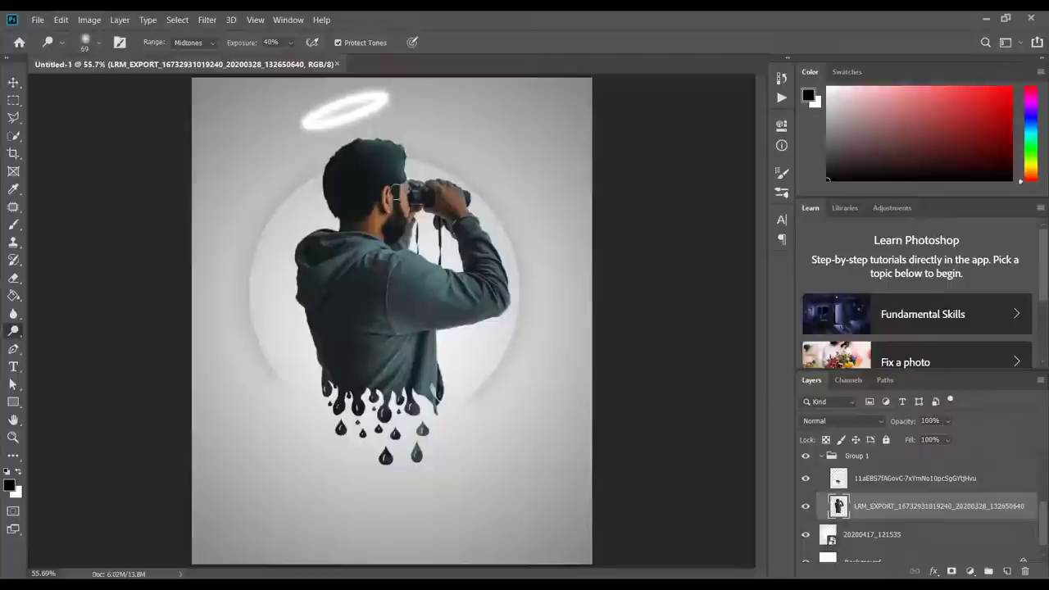
pyautogui.moveTo(404, 198)
pyautogui.mouseDown()
pyautogui.moveTo(394, 184)
pyautogui.moveTo(402, 209)
pyautogui.moveTo(370, 224)
pyautogui.mouseUp()
pyautogui.moveTo(434, 204)
pyautogui.mouseDown()
pyautogui.moveTo(449, 220)
pyautogui.moveTo(463, 201)
pyautogui.mouseUp()
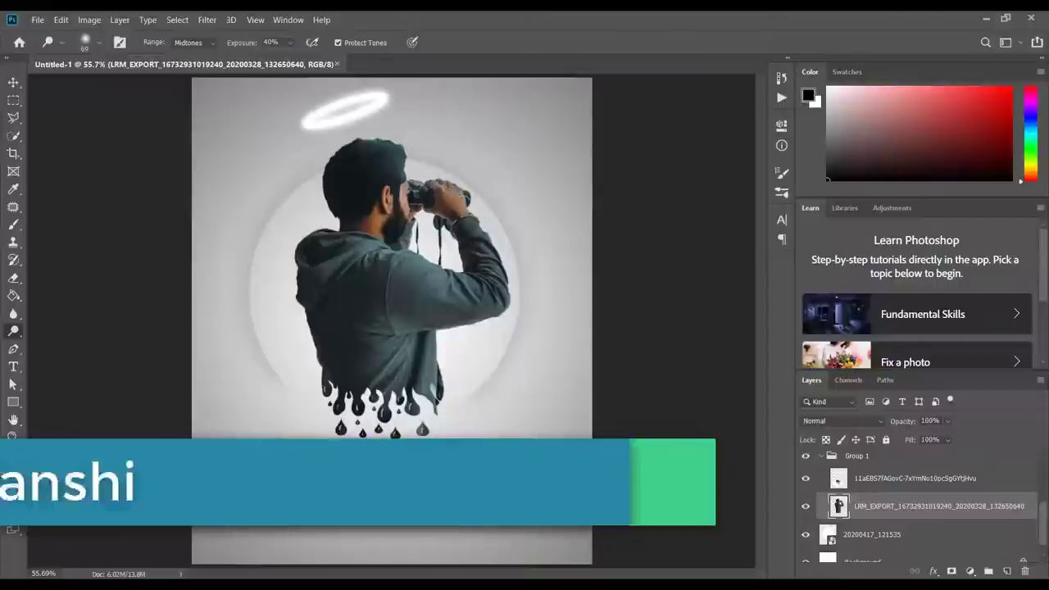
pyautogui.moveTo(452, 204)
pyautogui.mouseDown()
pyautogui.moveTo(424, 232)
pyautogui.moveTo(386, 230)
pyautogui.moveTo(389, 220)
pyautogui.moveTo(399, 236)
pyautogui.moveTo(395, 150)
pyautogui.moveTo(352, 152)
pyautogui.moveTo(343, 181)
pyautogui.moveTo(391, 163)
pyautogui.moveTo(400, 175)
pyautogui.moveTo(400, 157)
pyautogui.moveTo(373, 148)
pyautogui.moveTo(351, 161)
pyautogui.moveTo(363, 144)
pyautogui.moveTo(335, 161)
pyautogui.moveTo(328, 186)
pyautogui.moveTo(343, 213)
pyautogui.moveTo(381, 174)
pyautogui.moveTo(351, 217)
pyautogui.moveTo(371, 227)
pyautogui.moveTo(343, 228)
pyautogui.moveTo(365, 228)
pyautogui.moveTo(349, 223)
pyautogui.moveTo(385, 189)
pyautogui.moveTo(343, 240)
pyautogui.moveTo(338, 227)
pyautogui.moveTo(394, 227)
pyautogui.moveTo(387, 220)
pyautogui.moveTo(392, 238)
pyautogui.moveTo(401, 232)
pyautogui.moveTo(392, 274)
pyautogui.mouseUp()
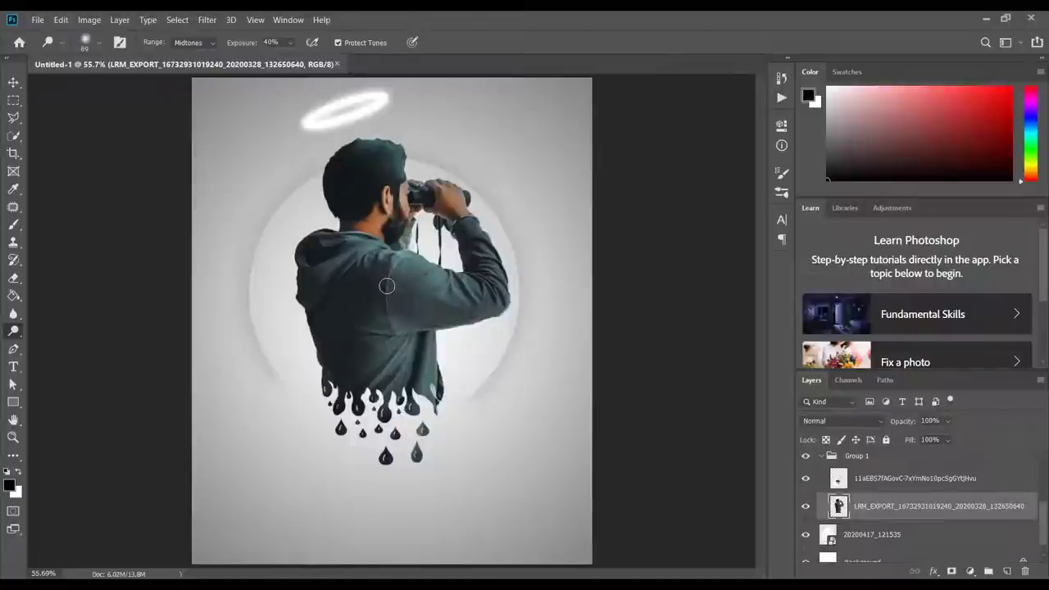
pyautogui.moveTo(361, 283)
pyautogui.mouseDown()
pyautogui.moveTo(324, 286)
pyautogui.moveTo(327, 258)
pyautogui.moveTo(346, 366)
pyautogui.moveTo(327, 310)
pyautogui.moveTo(356, 299)
pyautogui.moveTo(355, 310)
pyautogui.moveTo(410, 278)
pyautogui.moveTo(329, 293)
pyautogui.mouseUp()
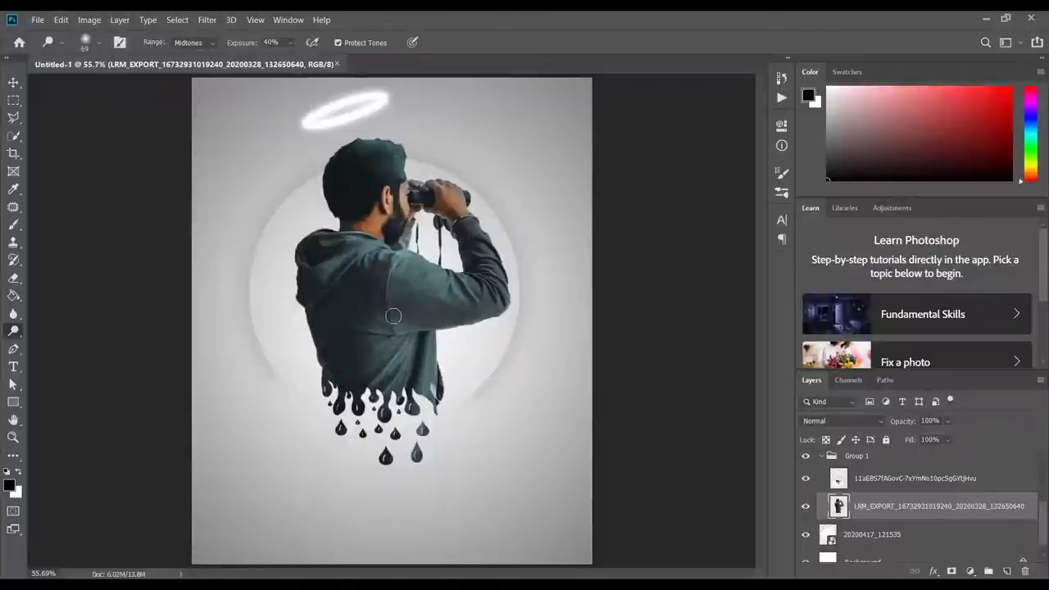
pyautogui.moveTo(489, 309)
pyautogui.mouseDown()
pyautogui.moveTo(434, 309)
pyautogui.moveTo(431, 297)
pyautogui.moveTo(477, 287)
pyautogui.moveTo(380, 287)
pyautogui.moveTo(471, 290)
pyautogui.moveTo(381, 267)
pyautogui.mouseUp()
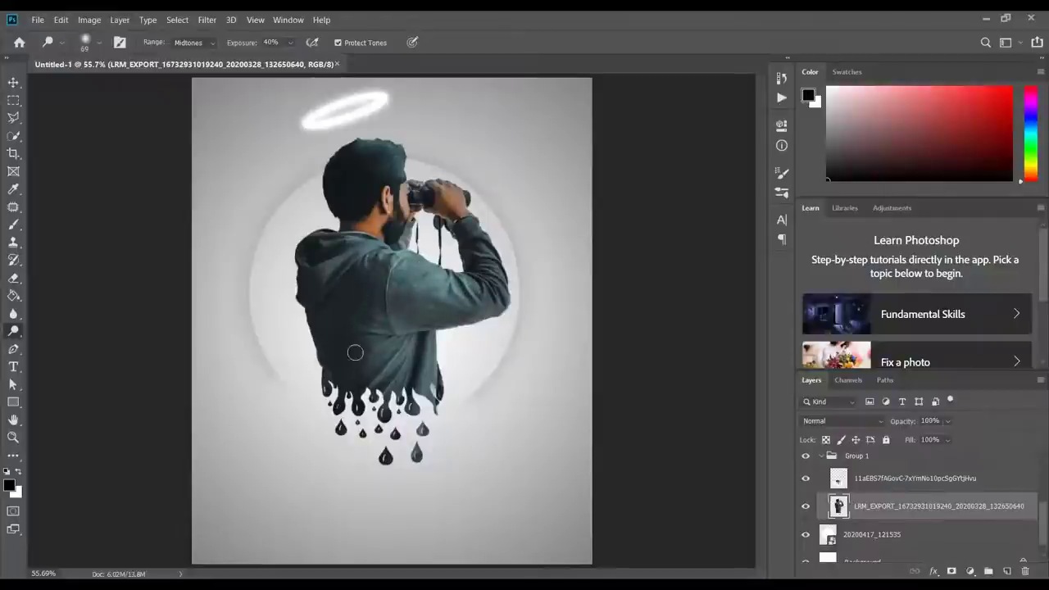
pyautogui.moveTo(347, 297)
pyautogui.mouseDown()
pyautogui.moveTo(359, 248)
pyautogui.moveTo(317, 237)
pyautogui.moveTo(309, 275)
pyautogui.moveTo(337, 281)
pyautogui.moveTo(325, 255)
pyautogui.mouseUp()
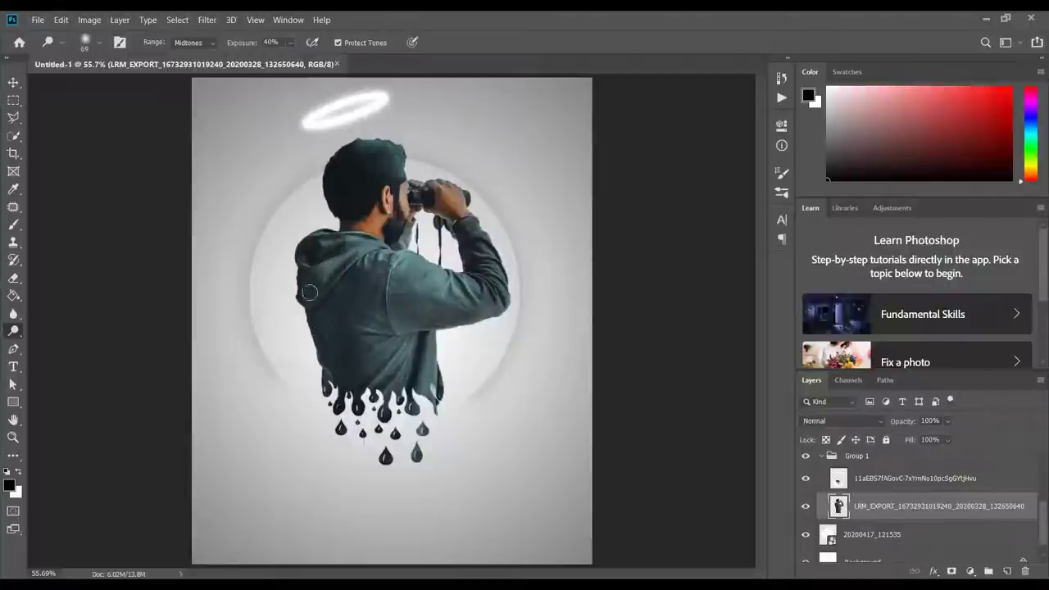
pyautogui.moveTo(373, 304)
pyautogui.mouseDown()
pyautogui.moveTo(375, 277)
pyautogui.moveTo(356, 278)
pyautogui.moveTo(361, 364)
pyautogui.moveTo(386, 376)
pyautogui.moveTo(360, 376)
pyautogui.moveTo(375, 370)
pyautogui.moveTo(367, 349)
pyautogui.moveTo(367, 382)
pyautogui.moveTo(340, 336)
pyautogui.moveTo(349, 380)
pyautogui.moveTo(371, 366)
pyautogui.moveTo(376, 336)
pyautogui.moveTo(399, 384)
pyautogui.moveTo(388, 274)
pyautogui.mouseUp()
pyautogui.moveTo(382, 316)
pyautogui.mouseDown()
pyautogui.moveTo(373, 296)
pyautogui.moveTo(410, 264)
pyautogui.mouseUp()
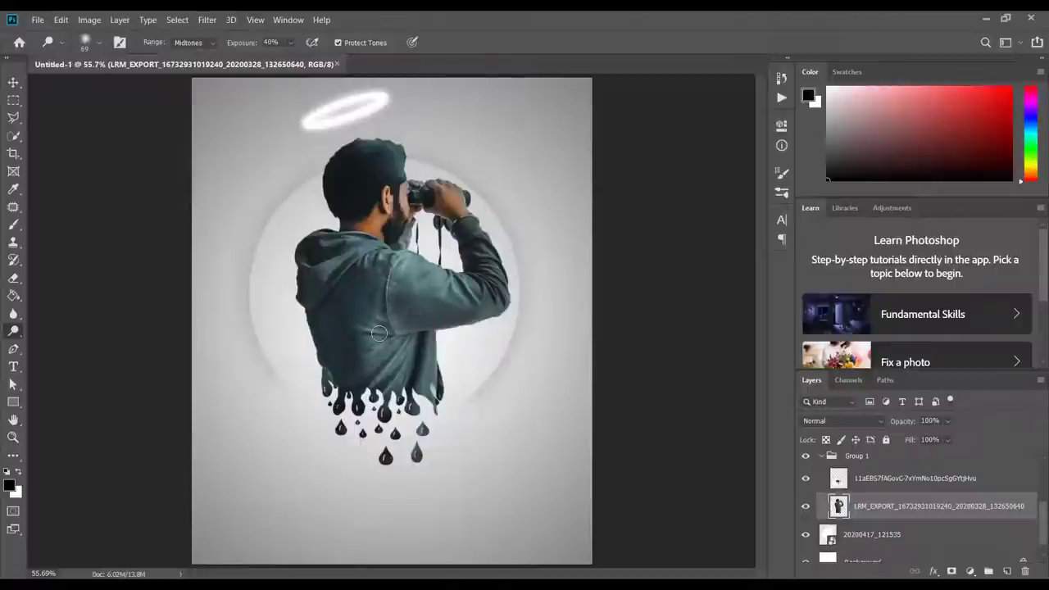
pyautogui.moveTo(379, 333)
pyautogui.mouseDown()
pyautogui.moveTo(494, 314)
pyautogui.moveTo(396, 300)
pyautogui.moveTo(485, 304)
pyautogui.moveTo(492, 290)
pyautogui.moveTo(477, 232)
pyautogui.moveTo(491, 261)
pyautogui.moveTo(475, 235)
pyautogui.moveTo(481, 267)
pyautogui.moveTo(467, 236)
pyautogui.moveTo(477, 277)
pyautogui.moveTo(462, 232)
pyautogui.moveTo(474, 276)
pyautogui.moveTo(470, 226)
pyautogui.moveTo(488, 281)
pyautogui.moveTo(475, 235)
pyautogui.mouseUp()
pyautogui.moveTo(489, 277)
pyautogui.mouseDown()
pyautogui.moveTo(462, 223)
pyautogui.moveTo(482, 257)
pyautogui.moveTo(481, 312)
pyautogui.moveTo(499, 304)
pyautogui.moveTo(481, 253)
pyautogui.moveTo(482, 288)
pyautogui.moveTo(460, 293)
pyautogui.moveTo(486, 296)
pyautogui.mouseUp()
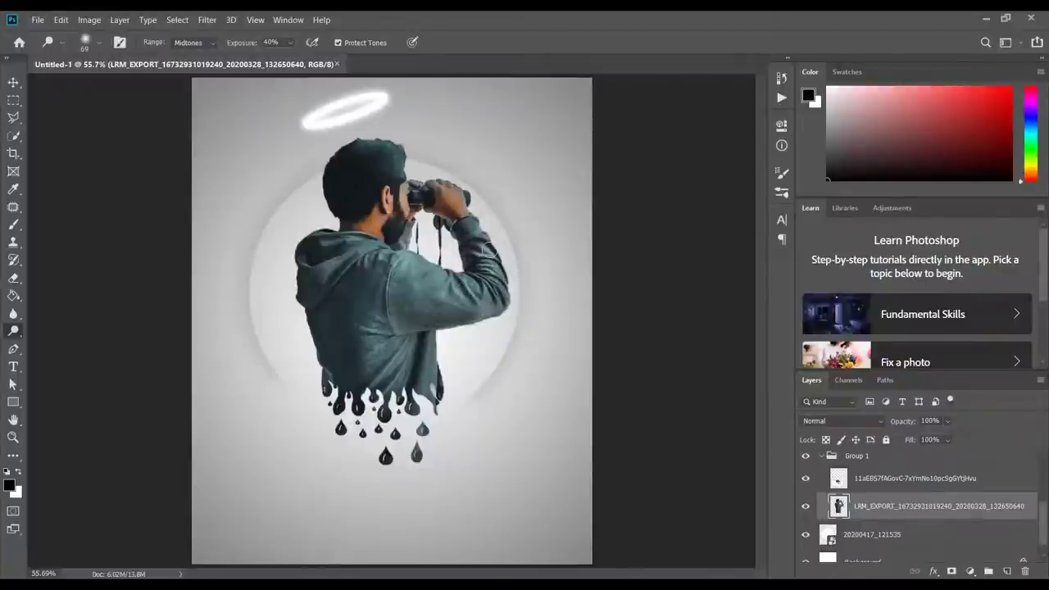
pyautogui.moveTo(443, 194); pyautogui.dragTo(437, 182)
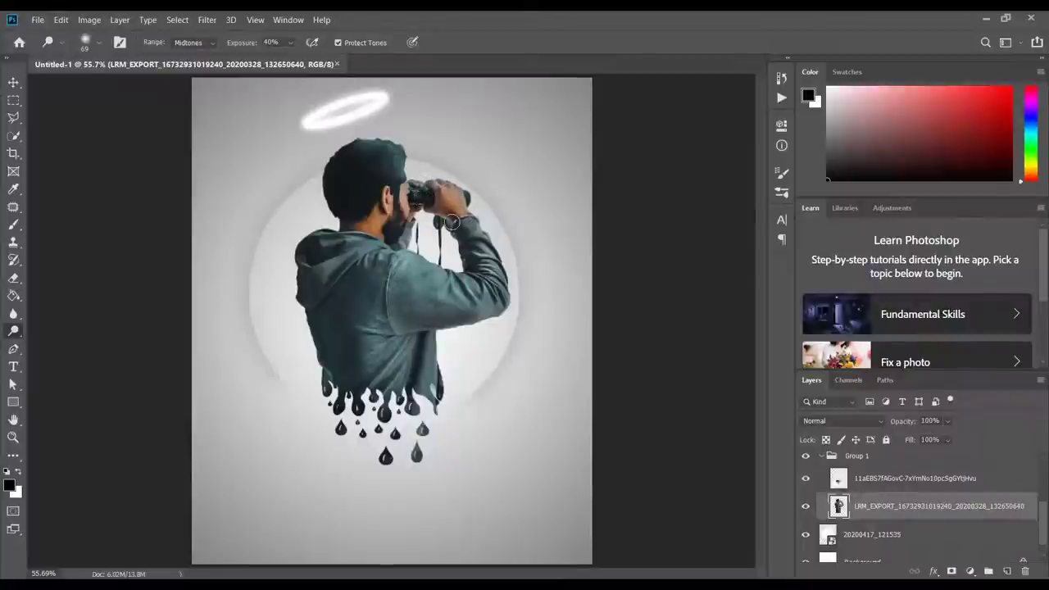
pyautogui.moveTo(451, 222)
pyautogui.mouseDown()
pyautogui.moveTo(438, 196)
pyautogui.moveTo(479, 216)
pyautogui.moveTo(427, 201)
pyautogui.moveTo(462, 222)
pyautogui.moveTo(441, 195)
pyautogui.moveTo(460, 227)
pyautogui.moveTo(437, 194)
pyautogui.moveTo(484, 251)
pyautogui.moveTo(430, 225)
pyautogui.moveTo(415, 233)
pyautogui.moveTo(397, 215)
pyautogui.moveTo(390, 244)
pyautogui.moveTo(398, 225)
pyautogui.moveTo(394, 238)
pyautogui.moveTo(396, 229)
pyautogui.moveTo(334, 223)
pyautogui.moveTo(368, 222)
pyautogui.moveTo(385, 192)
pyautogui.moveTo(386, 232)
pyautogui.moveTo(345, 227)
pyautogui.moveTo(354, 225)
pyautogui.moveTo(348, 200)
pyautogui.moveTo(373, 235)
pyautogui.moveTo(346, 230)
pyautogui.moveTo(356, 234)
pyautogui.moveTo(348, 217)
pyautogui.moveTo(359, 238)
pyautogui.moveTo(438, 241)
pyautogui.mouseUp()
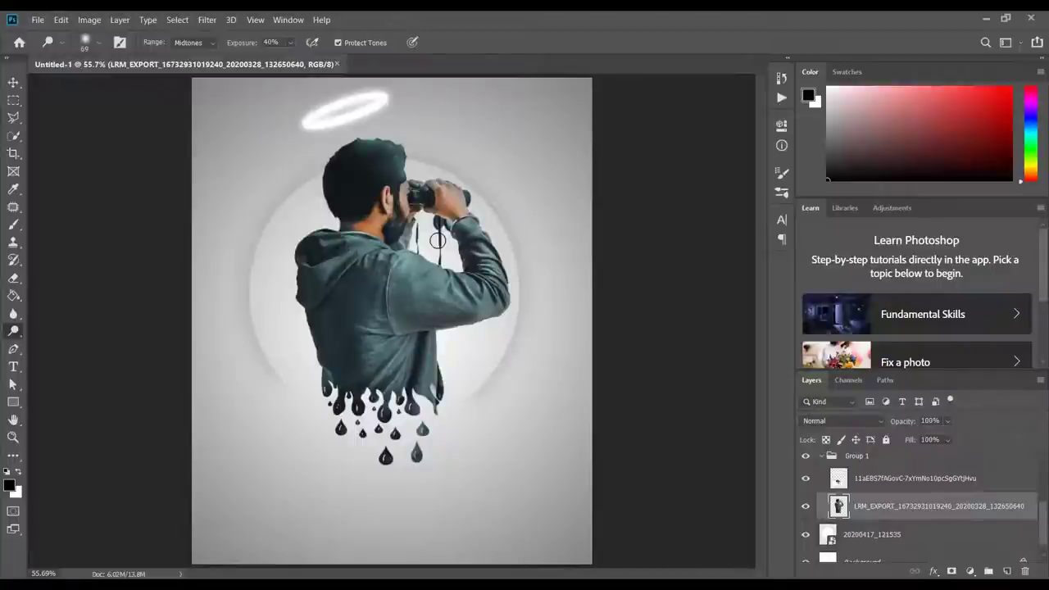
# - Undo one stroke, then dodge the hair, hoodie back, arm, chest and ear, and select the drip layer
pyautogui.hotkey('ctrl', 'z')
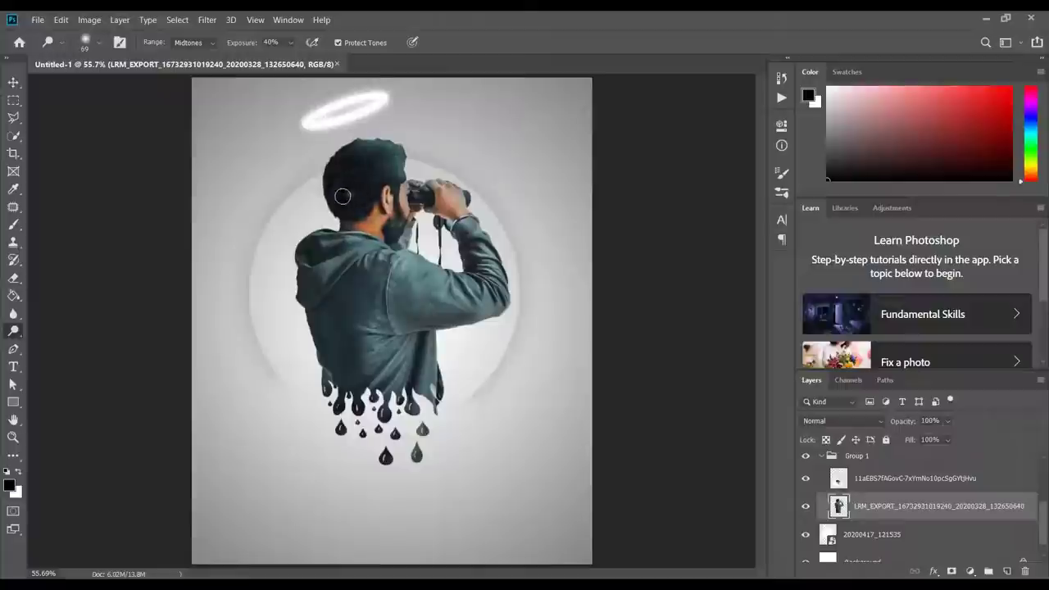
pyautogui.moveTo(343, 196)
pyautogui.mouseDown()
pyautogui.moveTo(366, 166)
pyautogui.moveTo(340, 185)
pyautogui.moveTo(372, 162)
pyautogui.moveTo(387, 178)
pyautogui.moveTo(397, 157)
pyautogui.moveTo(399, 182)
pyautogui.moveTo(394, 148)
pyautogui.moveTo(397, 177)
pyautogui.moveTo(399, 150)
pyautogui.moveTo(401, 177)
pyautogui.moveTo(405, 159)
pyautogui.moveTo(333, 150)
pyautogui.moveTo(388, 152)
pyautogui.moveTo(354, 162)
pyautogui.moveTo(385, 163)
pyautogui.moveTo(342, 178)
pyautogui.moveTo(370, 155)
pyautogui.moveTo(356, 149)
pyautogui.moveTo(334, 175)
pyautogui.moveTo(343, 181)
pyautogui.moveTo(367, 155)
pyautogui.moveTo(350, 193)
pyautogui.mouseUp()
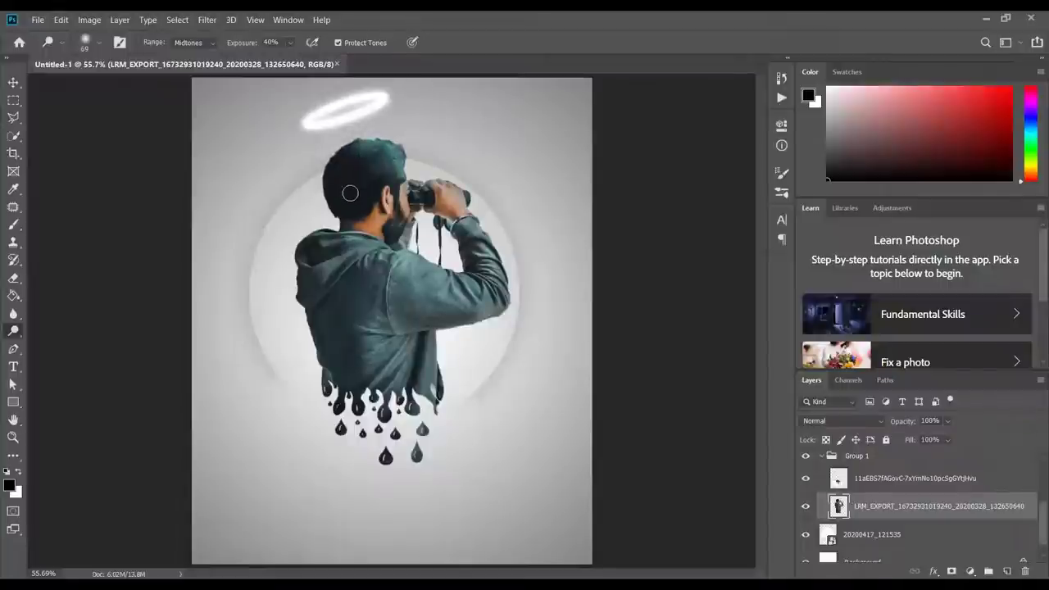
pyautogui.moveTo(358, 304)
pyautogui.mouseDown()
pyautogui.moveTo(353, 372)
pyautogui.moveTo(379, 280)
pyautogui.moveTo(340, 355)
pyautogui.moveTo(342, 383)
pyautogui.moveTo(373, 294)
pyautogui.moveTo(359, 383)
pyautogui.moveTo(374, 260)
pyautogui.moveTo(347, 300)
pyautogui.moveTo(350, 381)
pyautogui.moveTo(322, 321)
pyautogui.moveTo(322, 311)
pyautogui.moveTo(345, 365)
pyautogui.moveTo(401, 348)
pyautogui.mouseUp()
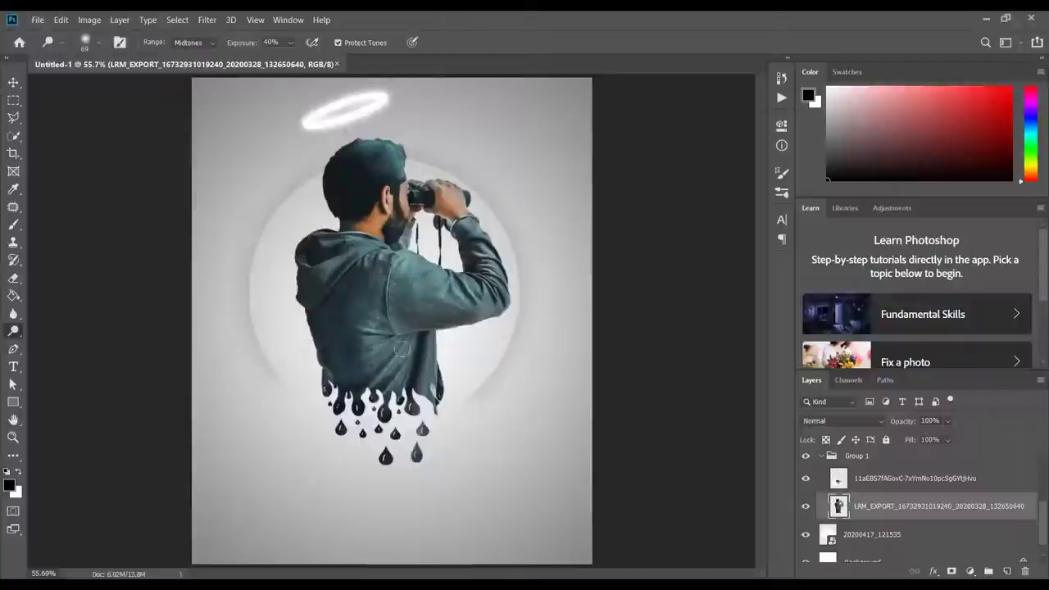
pyautogui.moveTo(479, 310)
pyautogui.mouseDown()
pyautogui.moveTo(397, 244)
pyautogui.moveTo(420, 210)
pyautogui.moveTo(403, 277)
pyautogui.moveTo(417, 214)
pyautogui.moveTo(425, 250)
pyautogui.mouseUp()
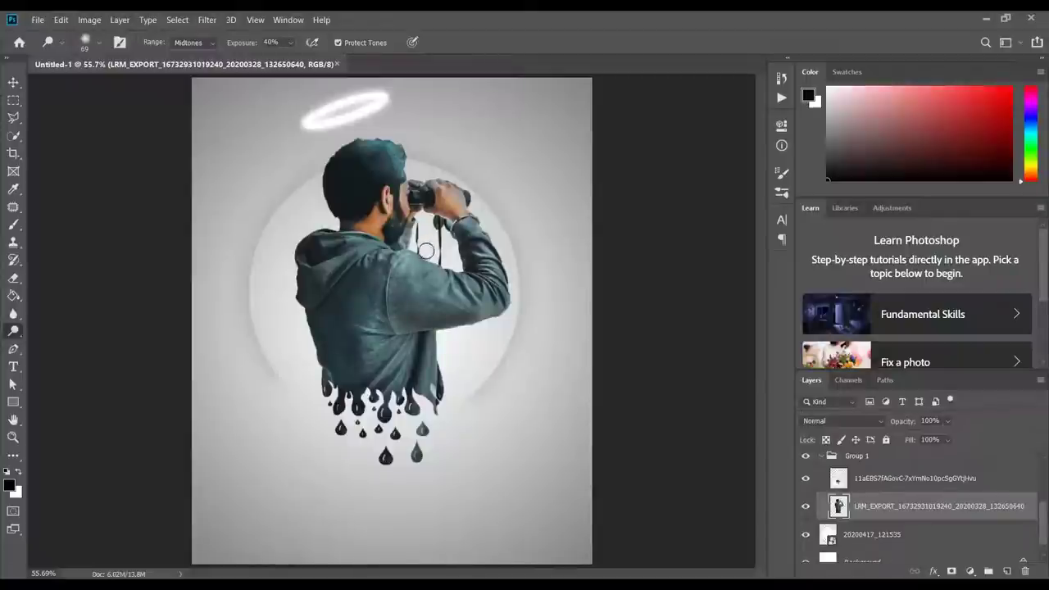
pyautogui.moveTo(418, 214)
pyautogui.mouseDown()
pyautogui.moveTo(404, 243)
pyautogui.moveTo(419, 204)
pyautogui.moveTo(404, 244)
pyautogui.moveTo(428, 194)
pyautogui.moveTo(418, 180)
pyautogui.moveTo(441, 190)
pyautogui.moveTo(439, 210)
pyautogui.moveTo(480, 218)
pyautogui.moveTo(497, 236)
pyautogui.moveTo(462, 233)
pyautogui.mouseUp()
pyautogui.moveTo(387, 194)
pyautogui.mouseDown()
pyautogui.moveTo(389, 235)
pyautogui.moveTo(399, 205)
pyautogui.moveTo(386, 157)
pyautogui.moveTo(359, 164)
pyautogui.moveTo(353, 190)
pyautogui.moveTo(398, 152)
pyautogui.moveTo(363, 169)
pyautogui.mouseUp()
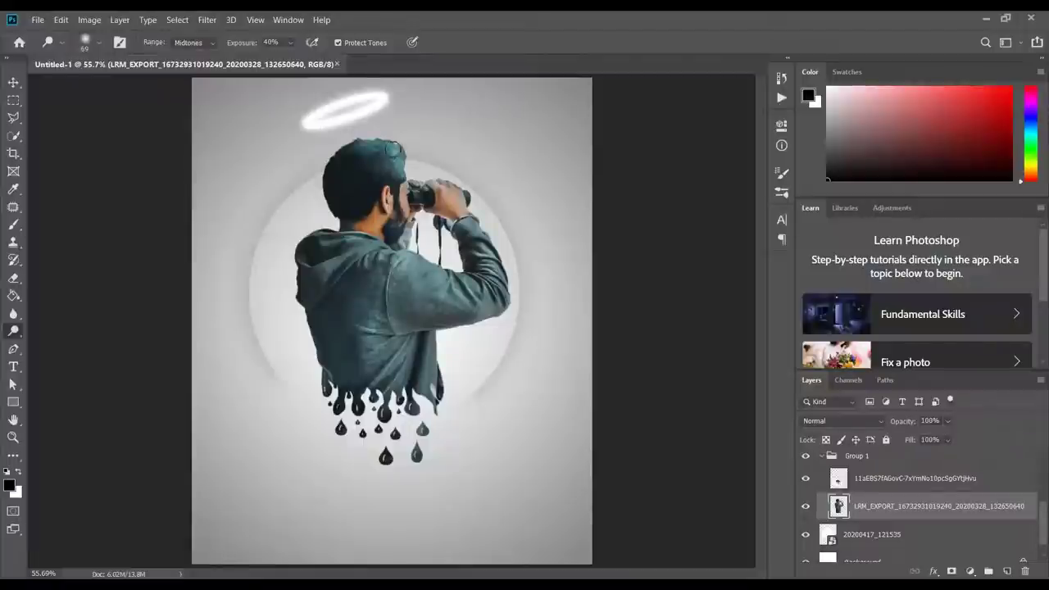
pyautogui.moveTo(393, 149)
pyautogui.mouseDown()
pyautogui.moveTo(401, 156)
pyautogui.moveTo(361, 139)
pyautogui.mouseUp()
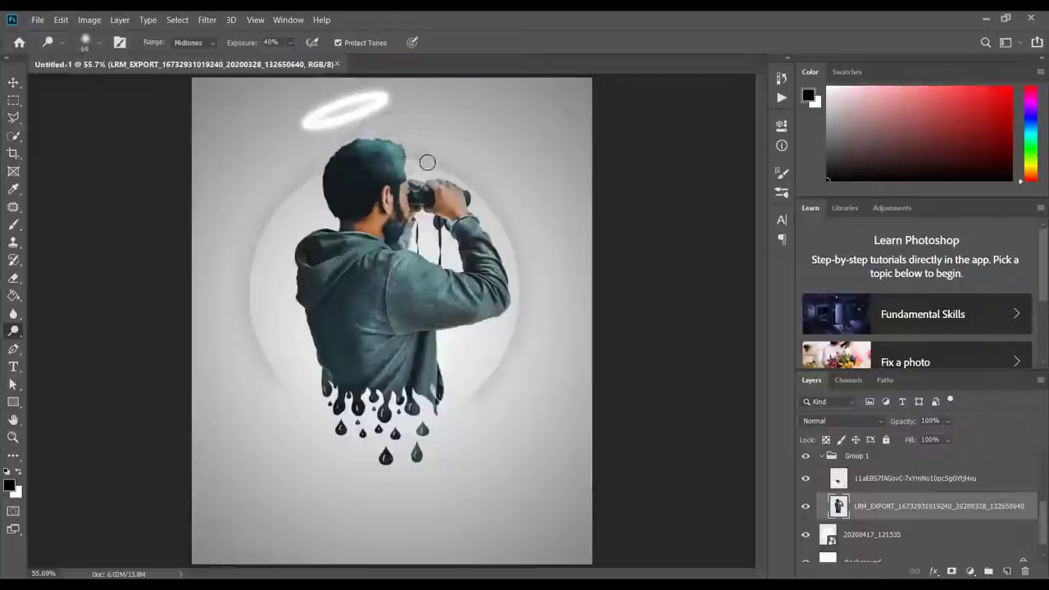
pyautogui.hotkey('alt', ']')
# - Place the 'name signature' image from the editing pics folder into the poster
pyautogui.press('e')
pyautogui.click(37, 19)
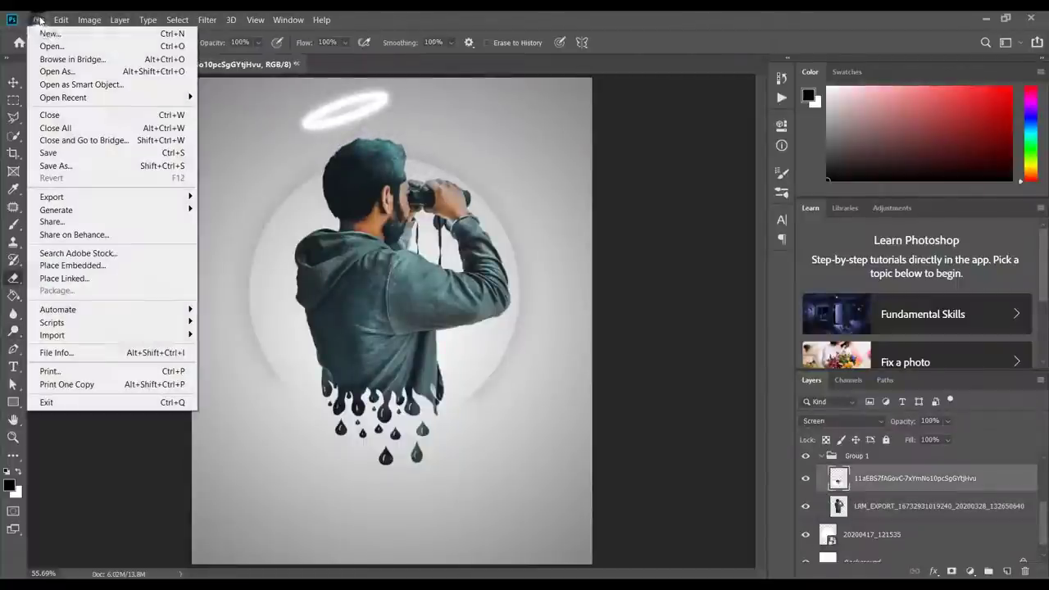
pyautogui.click(90, 267)
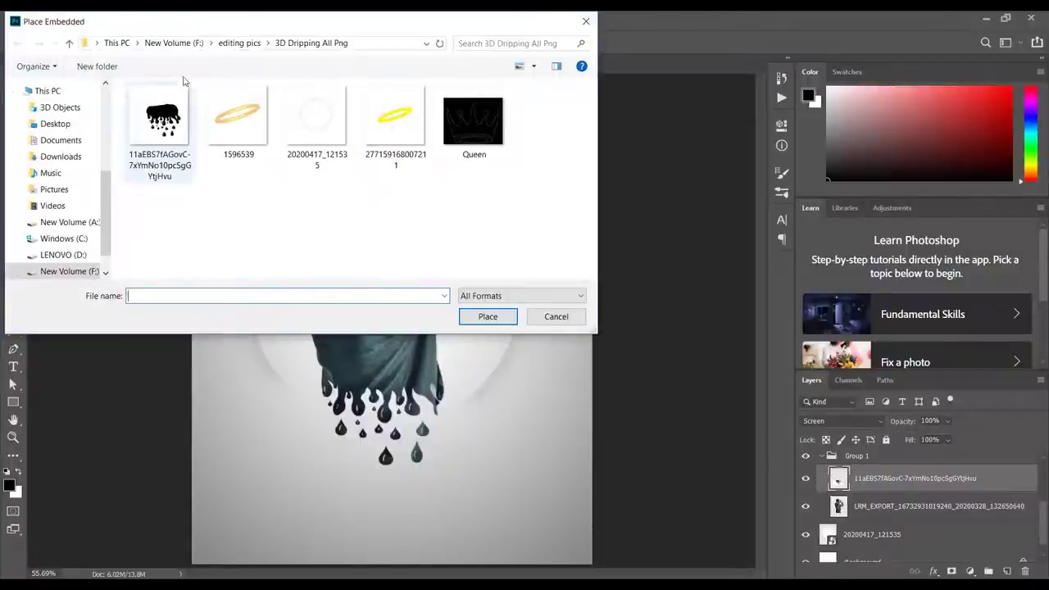
pyautogui.click(238, 44)
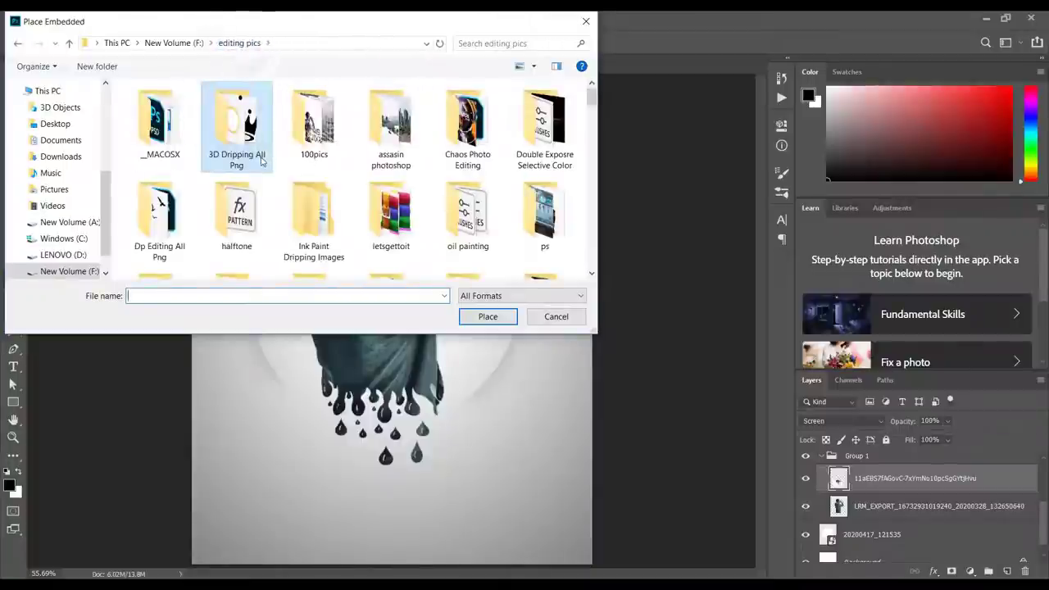
pyautogui.click(323, 203)
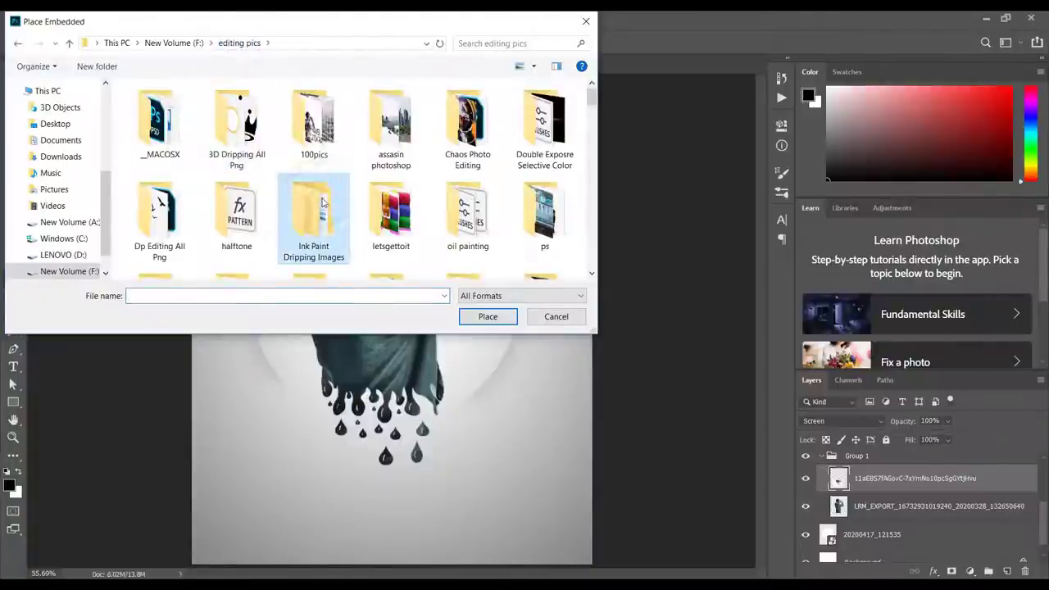
pyautogui.press('n')
pyautogui.press('n')
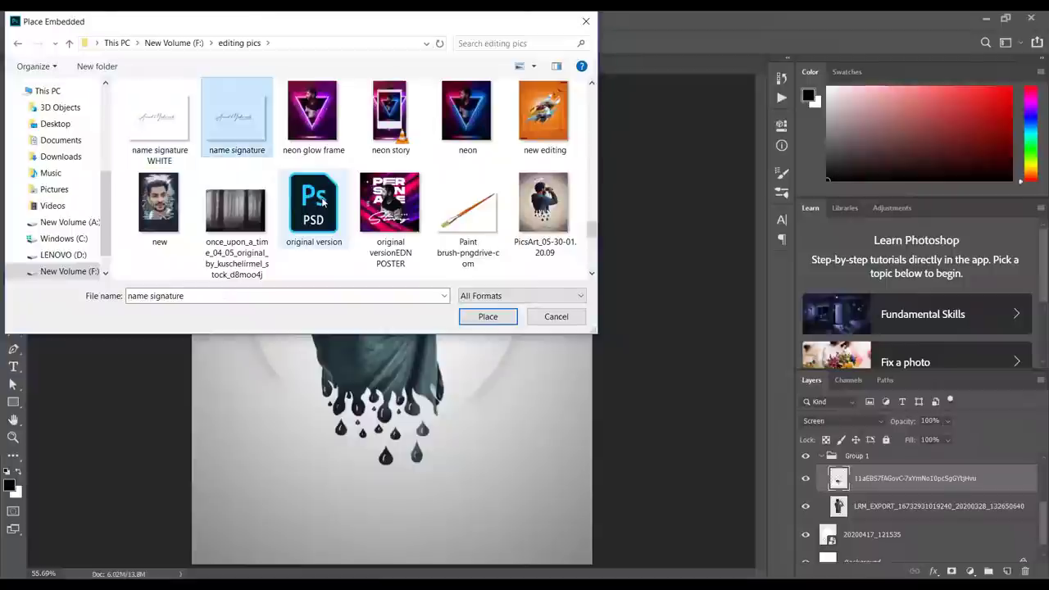
pyautogui.press('Return')
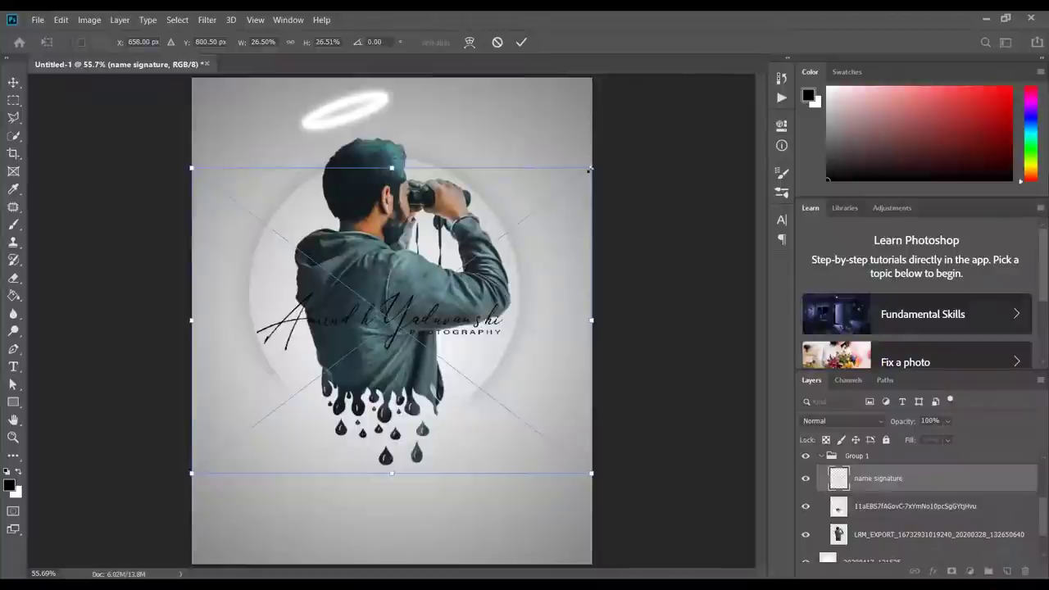
# - Scale the signature to about 20% and move it below the drips, committing the transform
pyautogui.moveTo(588, 169)
pyautogui.mouseDown()
pyautogui.moveTo(534, 195)
pyautogui.moveTo(498, 240)
pyautogui.mouseUp()
pyautogui.moveTo(430, 305)
pyautogui.mouseDown()
pyautogui.moveTo(434, 353)
pyautogui.moveTo(483, 468)
pyautogui.moveTo(476, 473)
pyautogui.mouseUp()
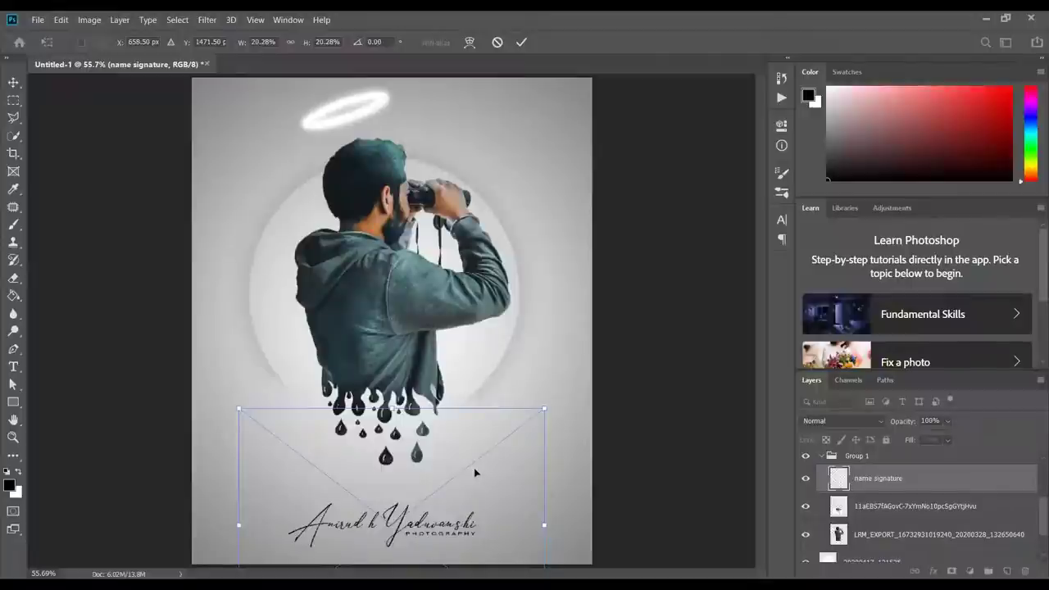
pyautogui.click(521, 42)
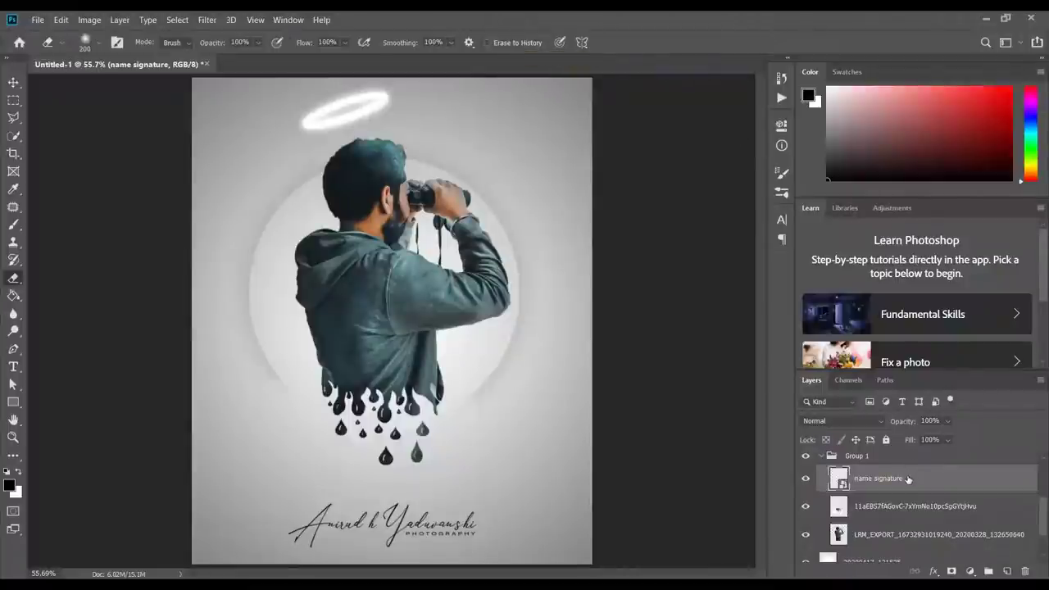
# - Set the signature layer's Drop Shadow distance to 11 px
pyautogui.doubleClick(906, 479)
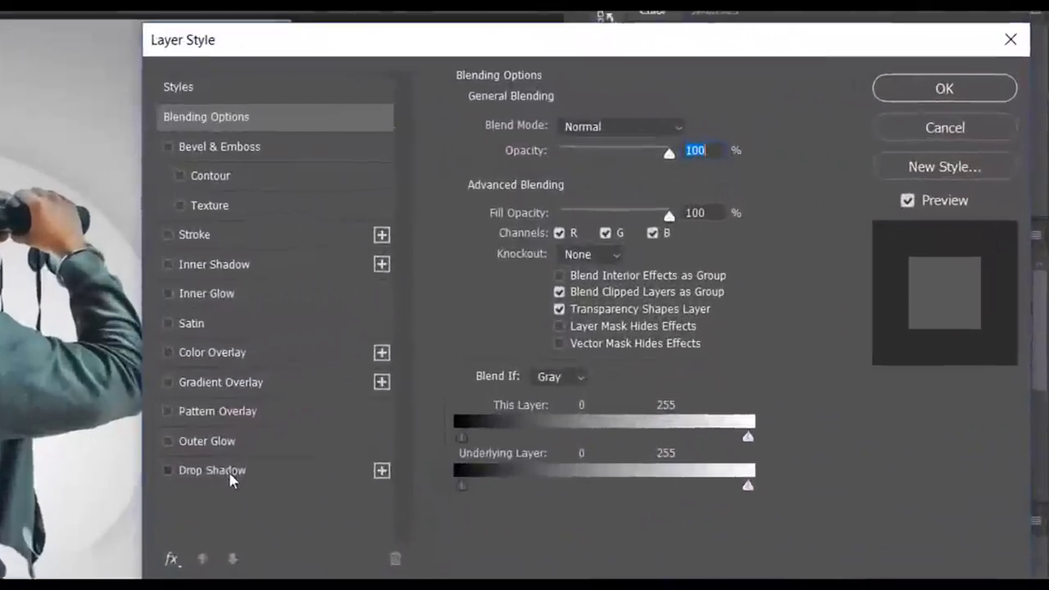
pyautogui.click(555, 350)
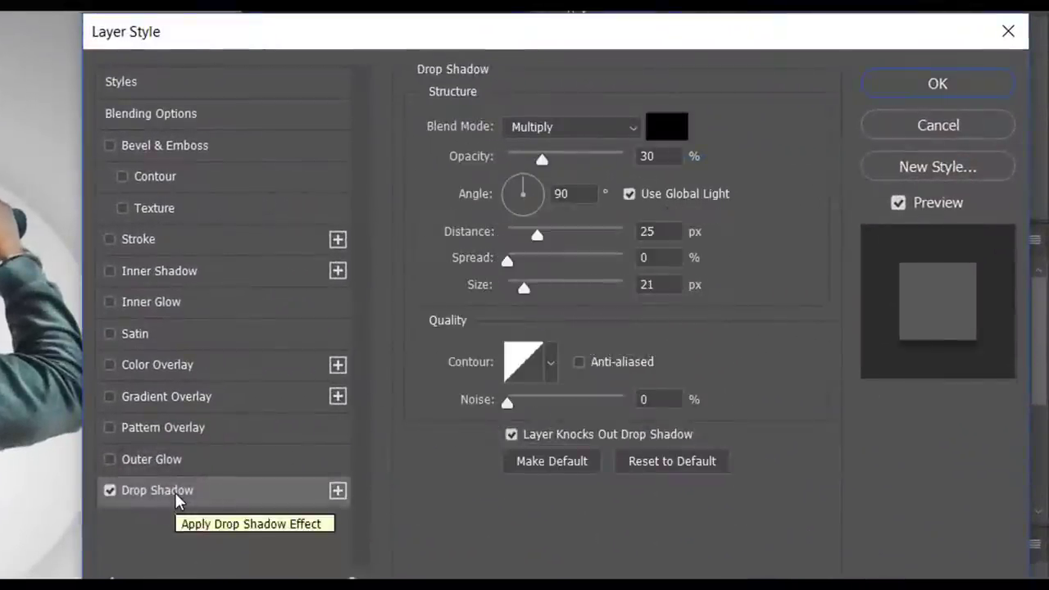
pyautogui.click(661, 236)
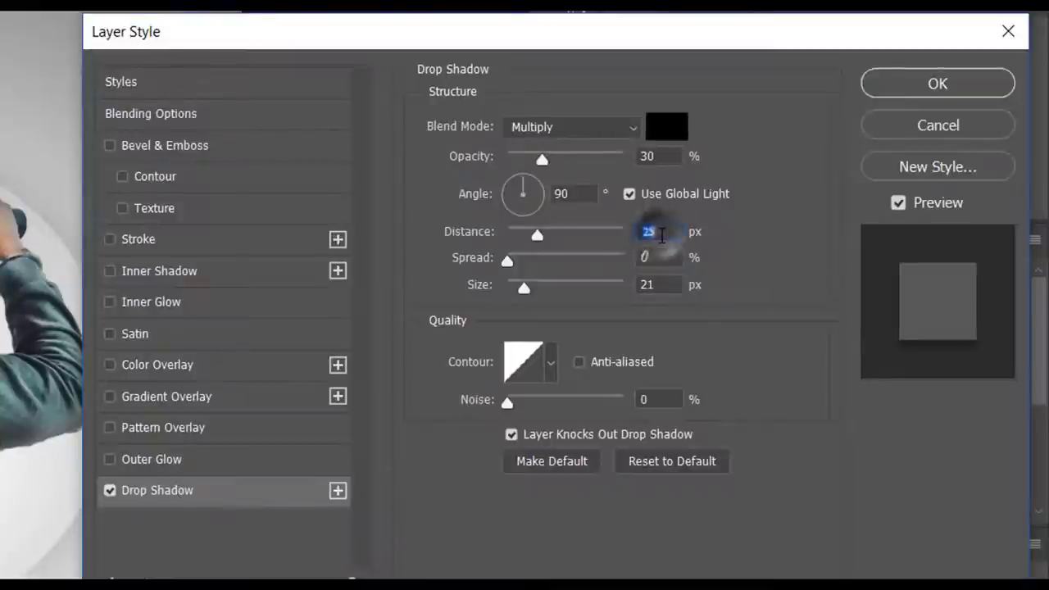
pyautogui.write('11')
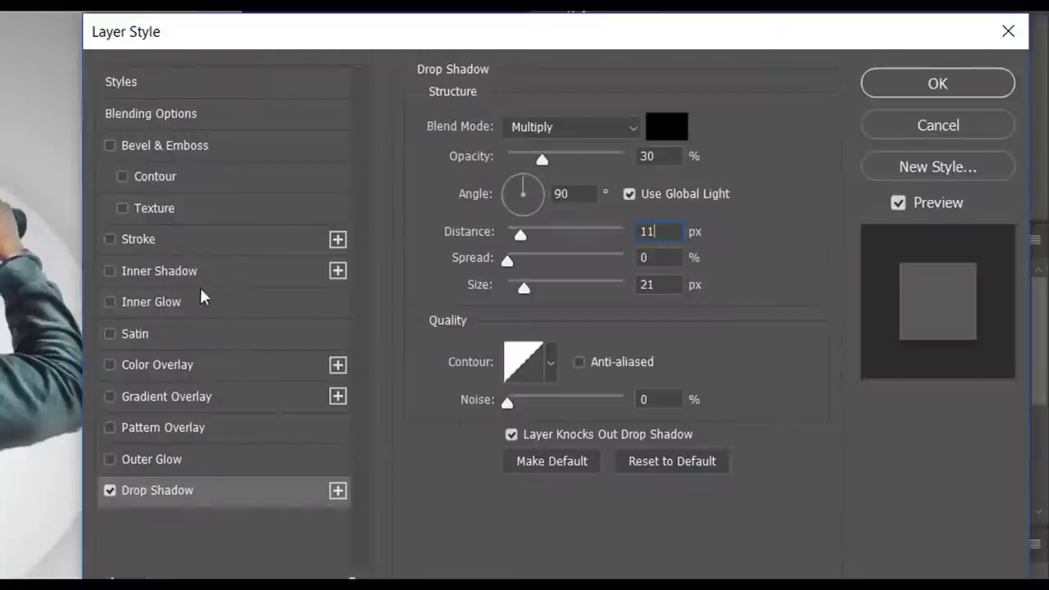
# - Add a 2 px white outside Stroke to the signature and apply the layer style
pyautogui.click(156, 238)
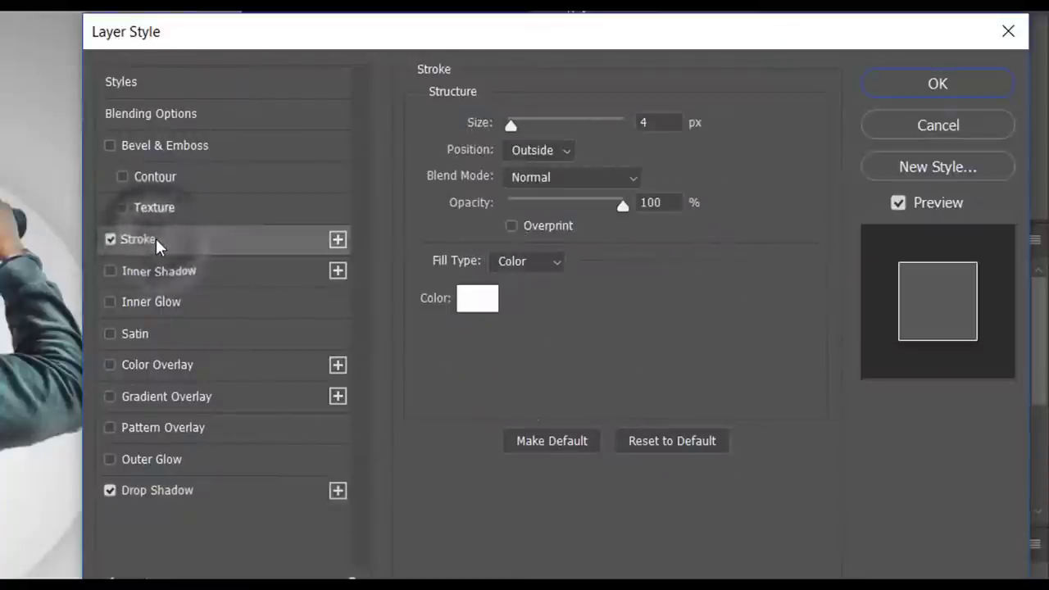
pyautogui.doubleClick(661, 121)
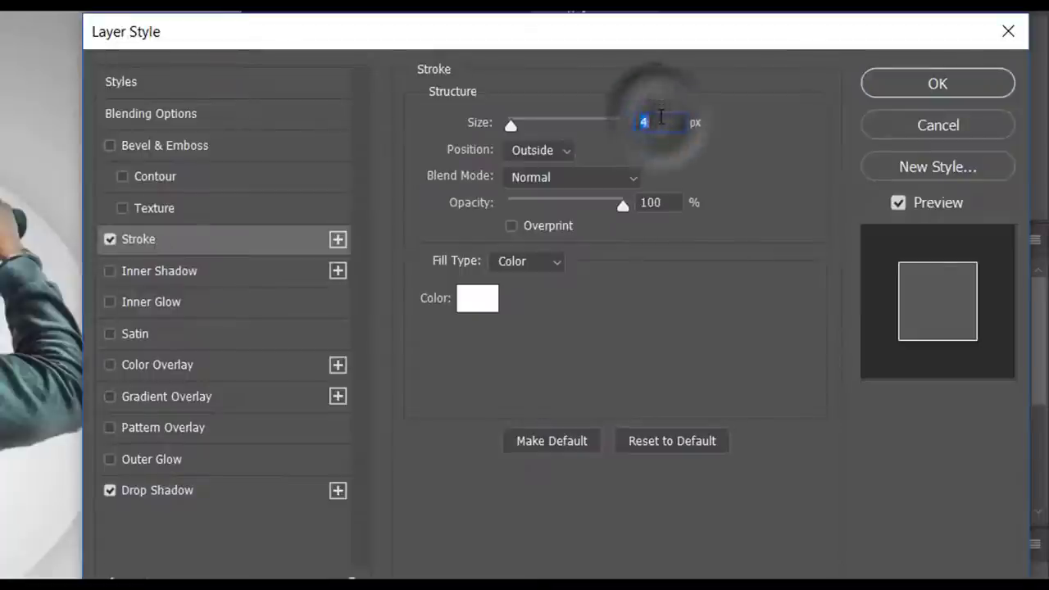
pyautogui.write('13')
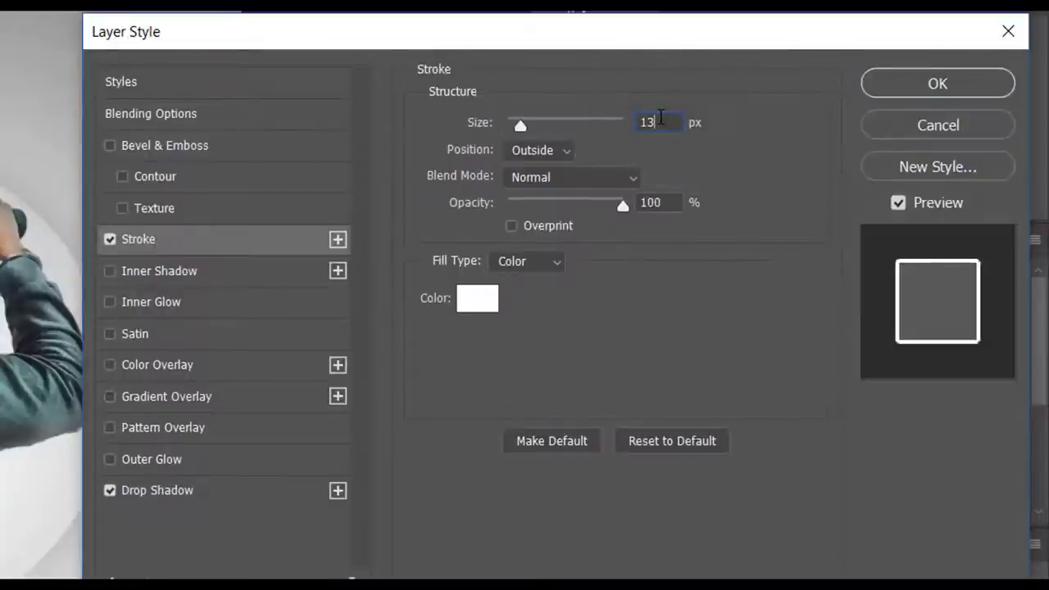
pyautogui.press('Return')
pyautogui.click(680, 307)
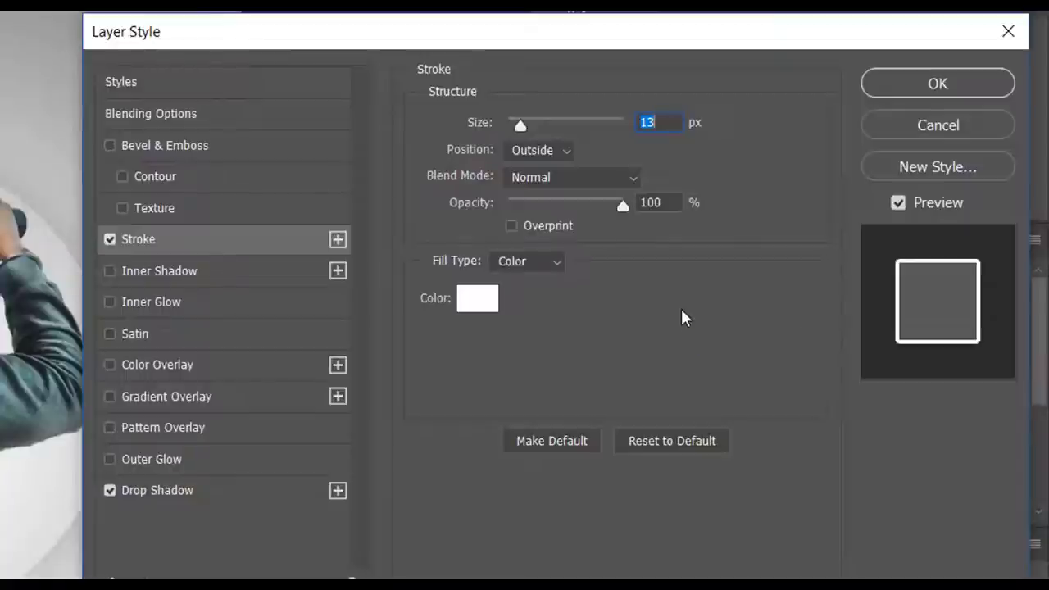
pyautogui.write('2')
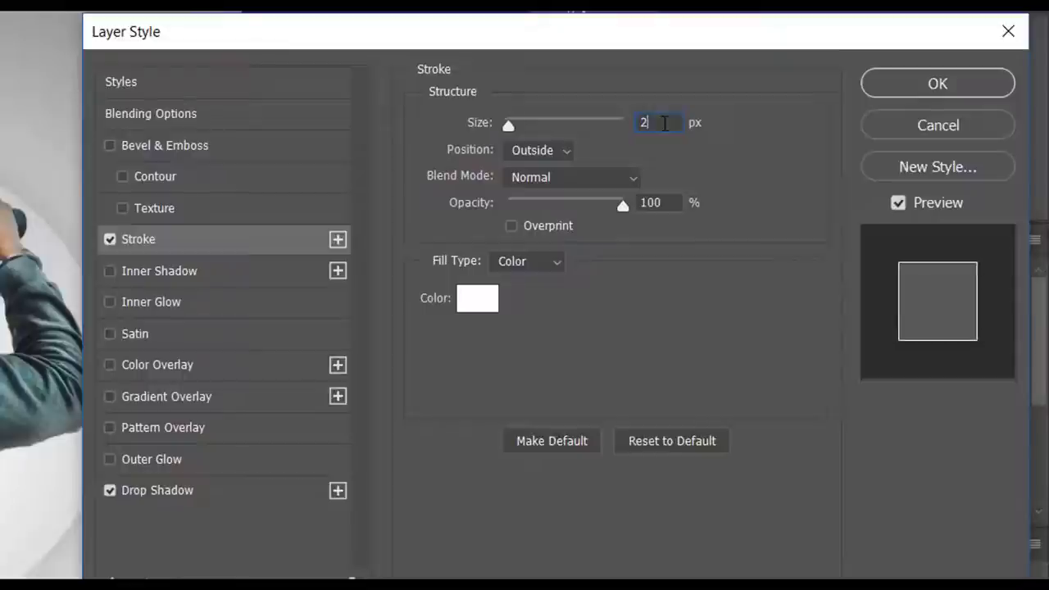
pyautogui.click(731, 326)
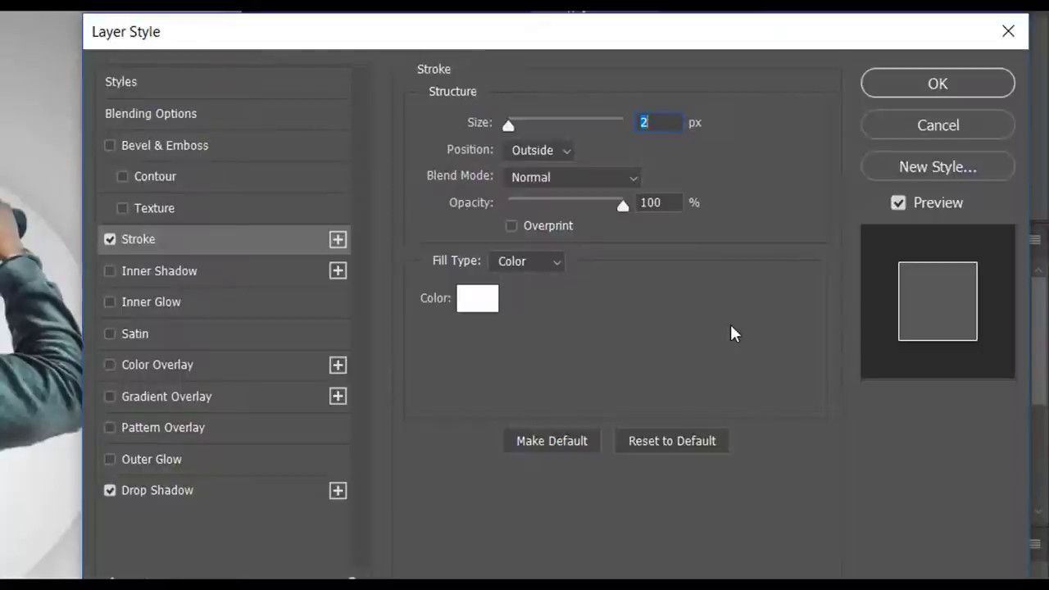
pyautogui.click(740, 198)
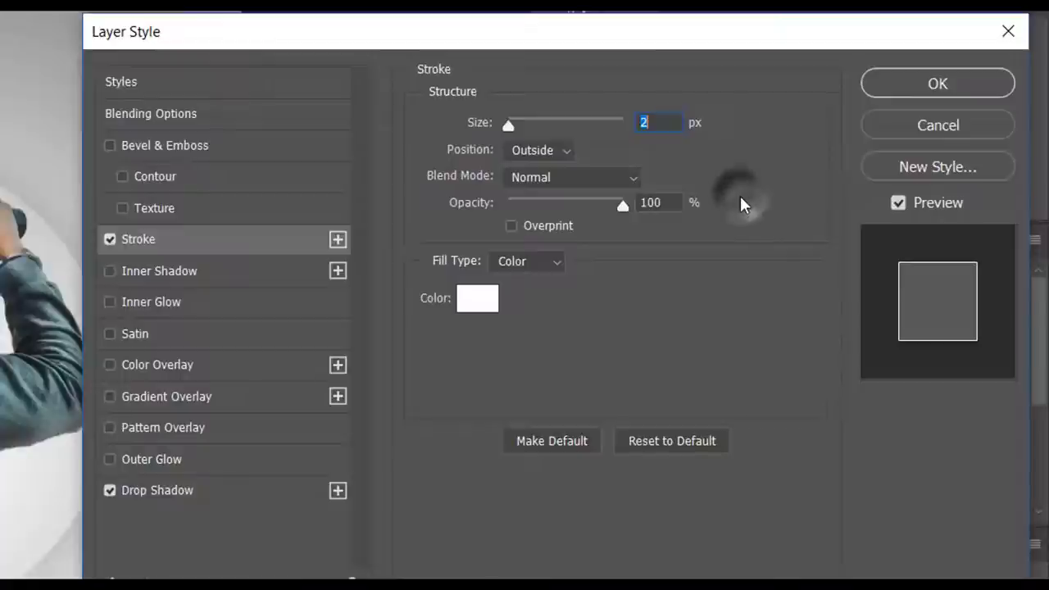
pyautogui.click(918, 85)
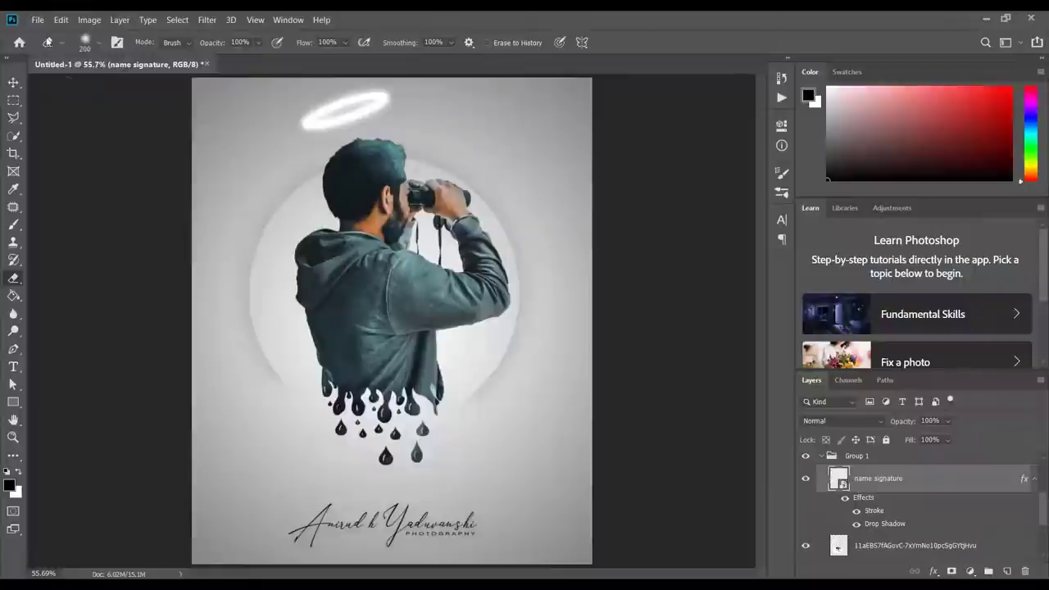
# - Quick-export the poster as PNG '3d driping effect2' into the editing pics folder
pyautogui.click(39, 20)
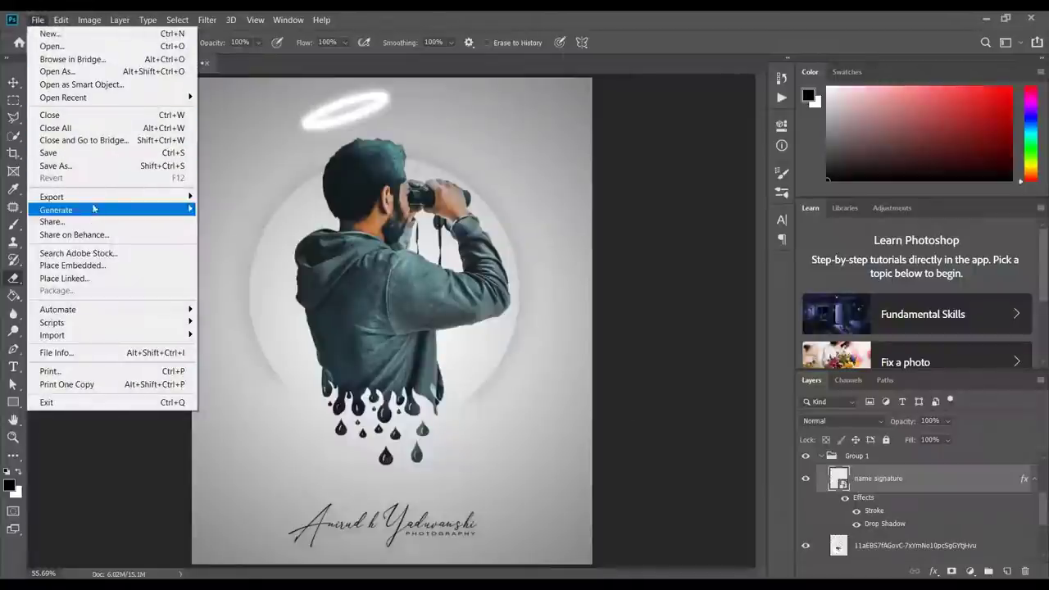
pyautogui.moveTo(173, 199)
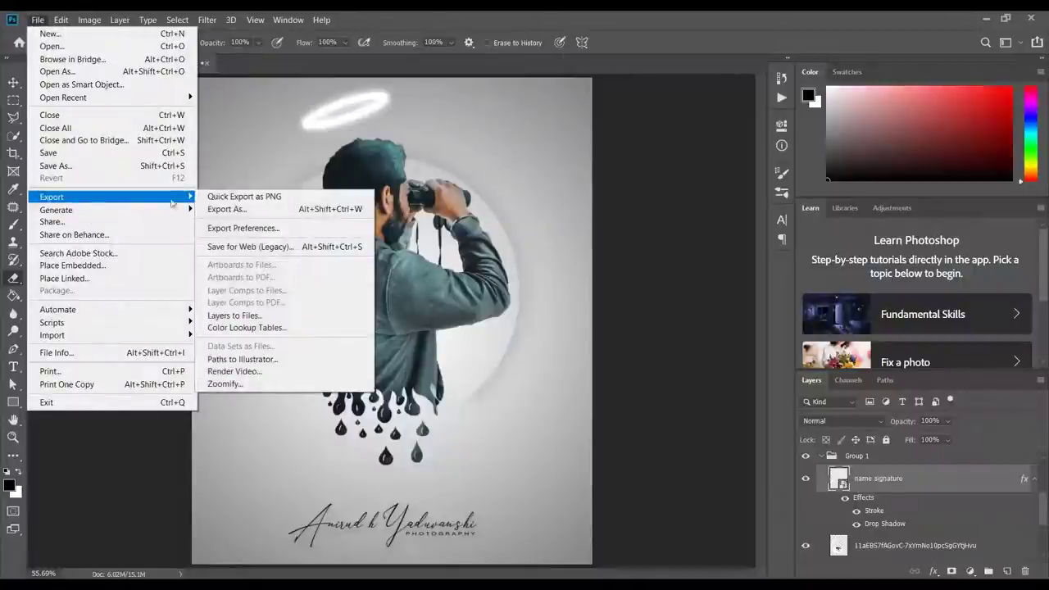
pyautogui.click(266, 199)
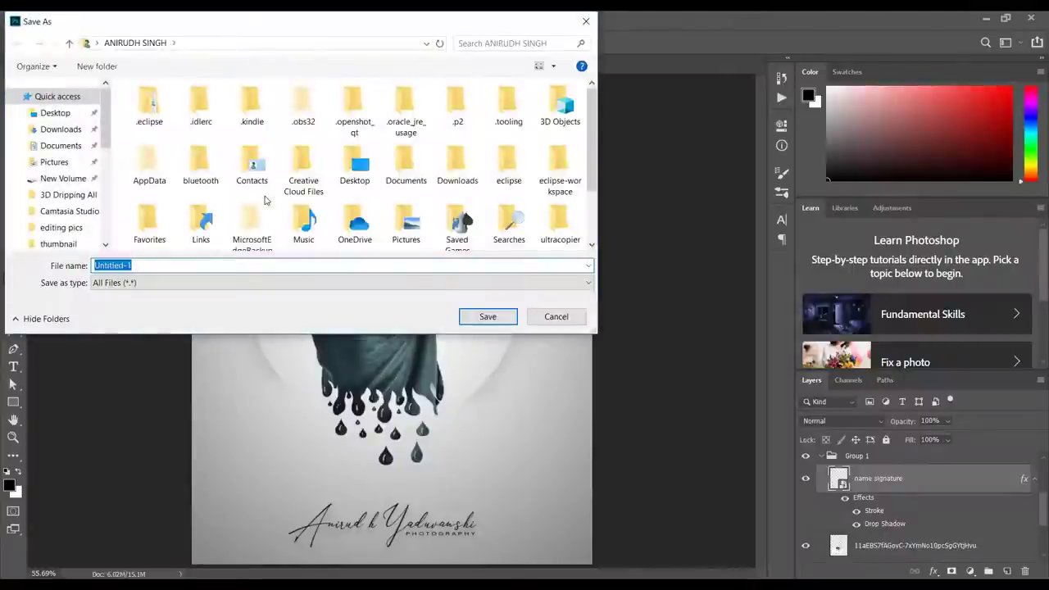
pyautogui.write('3d')
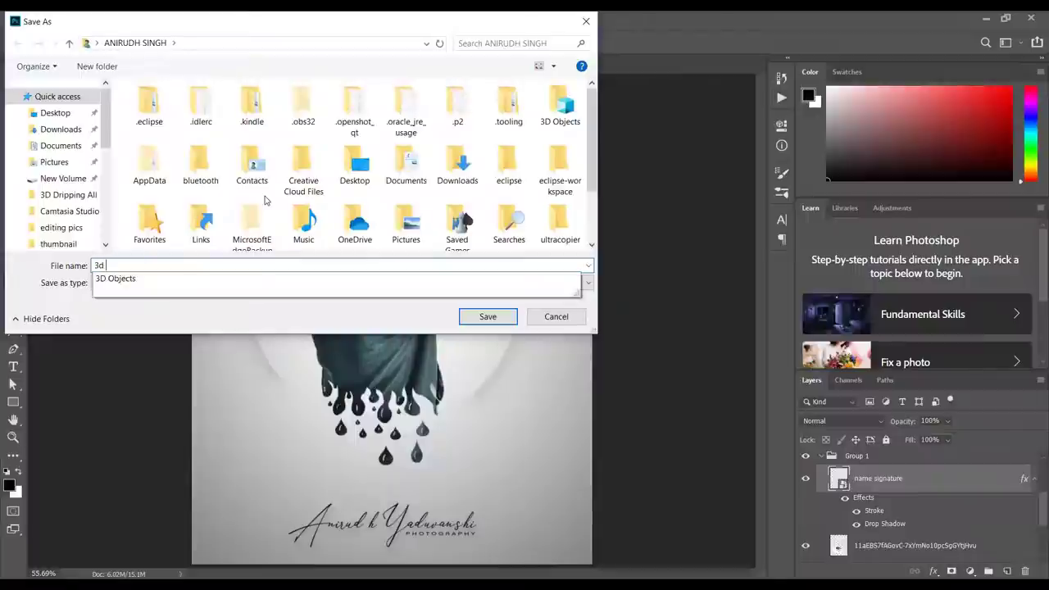
pyautogui.write(' dripi')
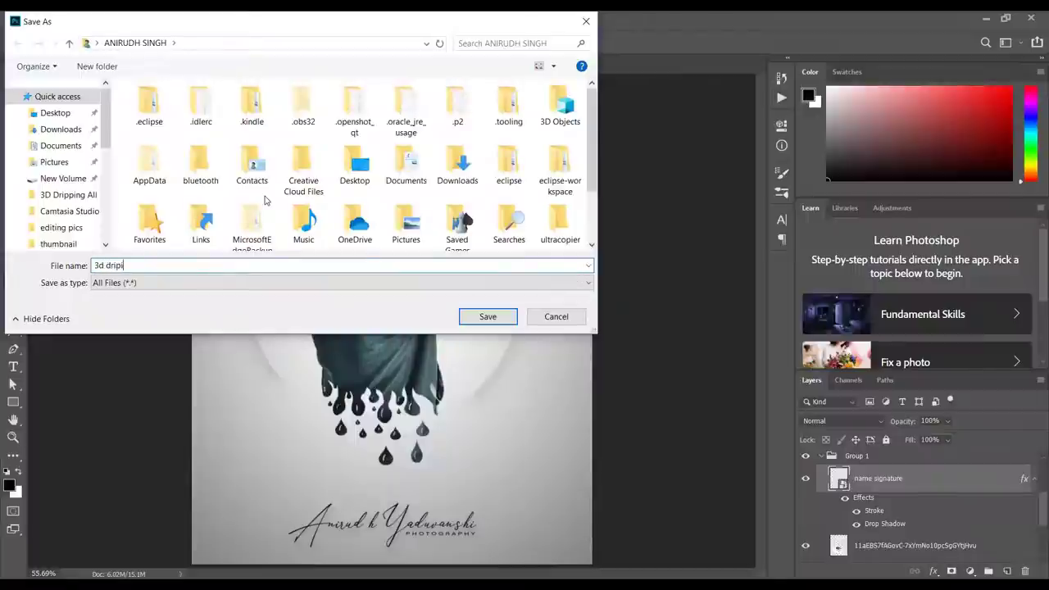
pyautogui.write('ng efrfe')
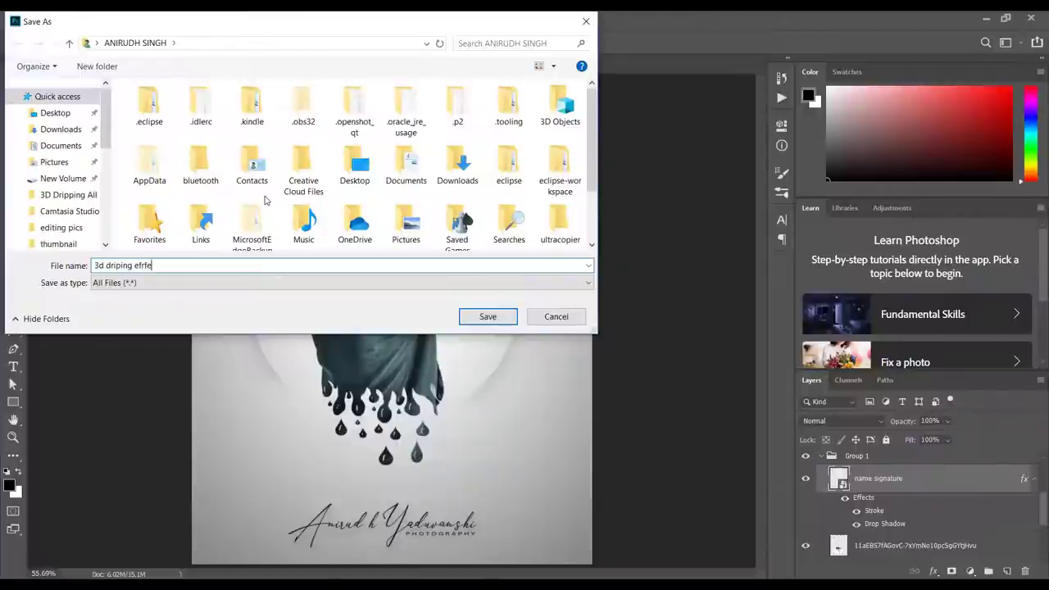
pyautogui.write('c')
pyautogui.press('BackSpace')
pyautogui.press('BackSpace')
pyautogui.write('f')
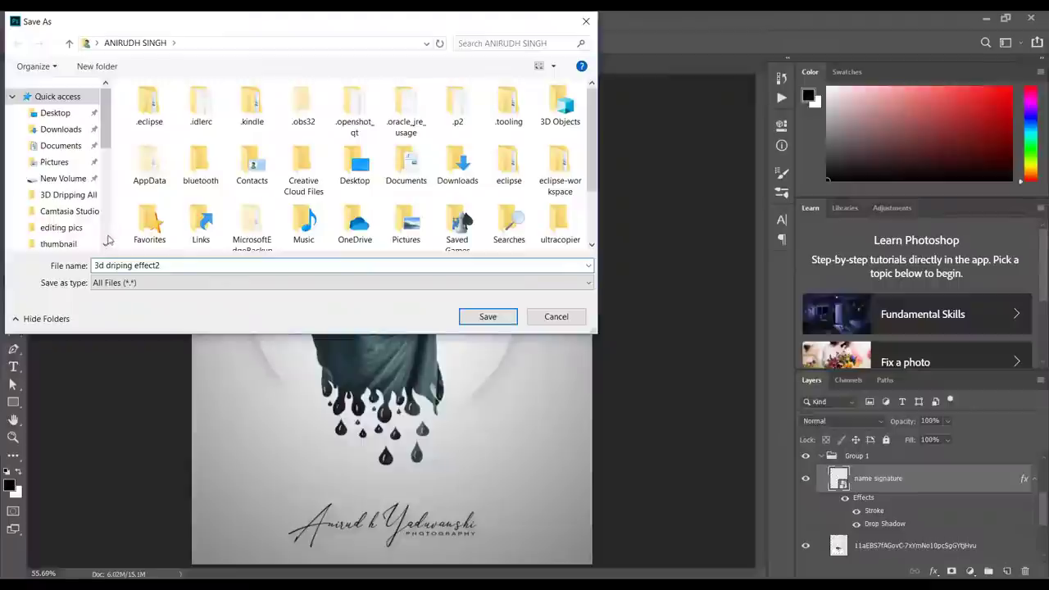
pyautogui.click(79, 227)
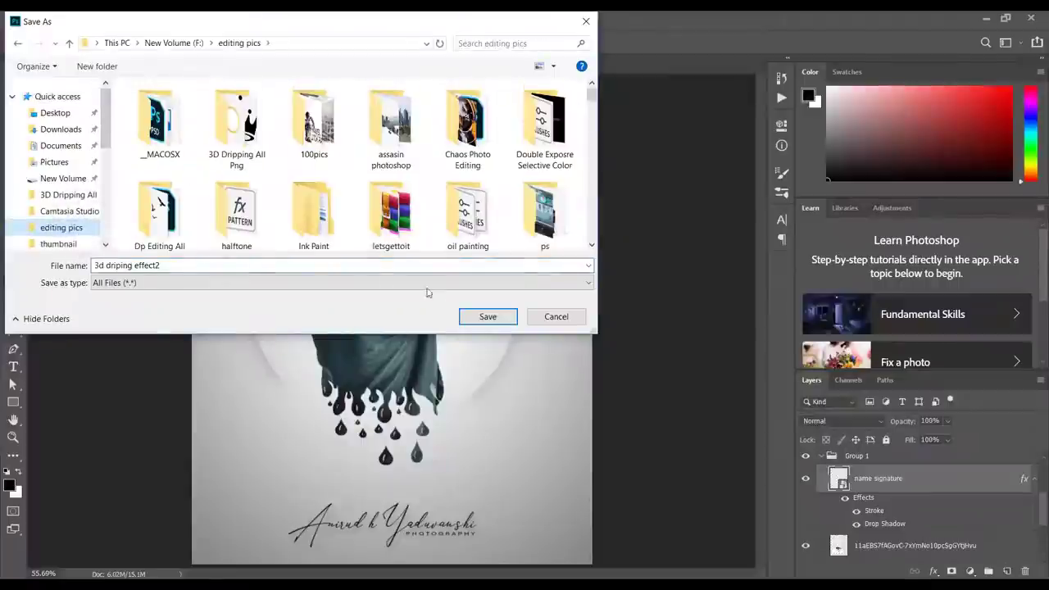
pyautogui.click(496, 321)
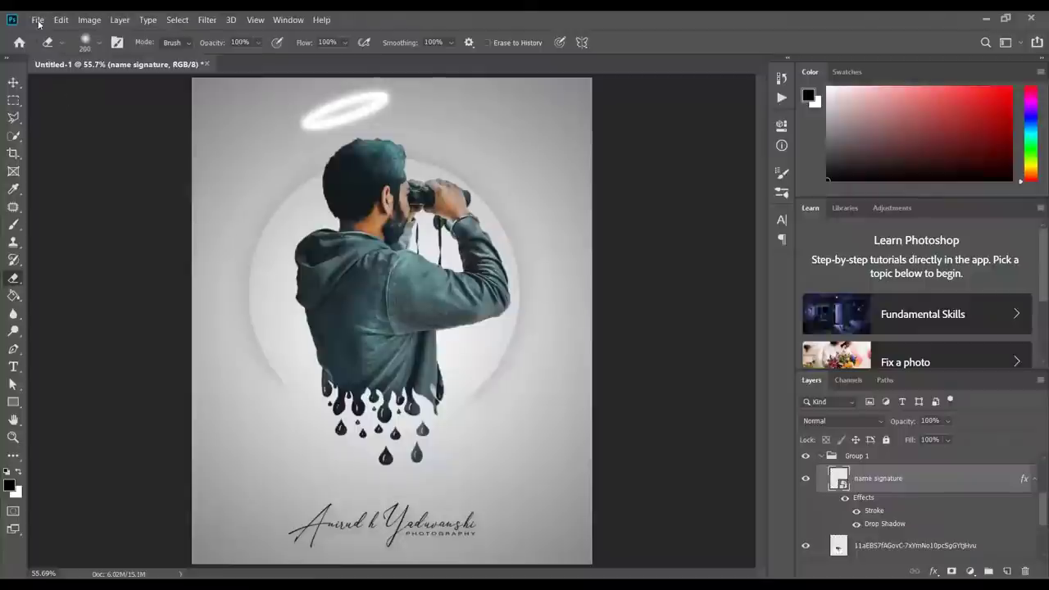
# - Save the poster as '3d dripping effect.psd' in editing pics > psd file with maximum compatibility
pyautogui.click(38, 20)
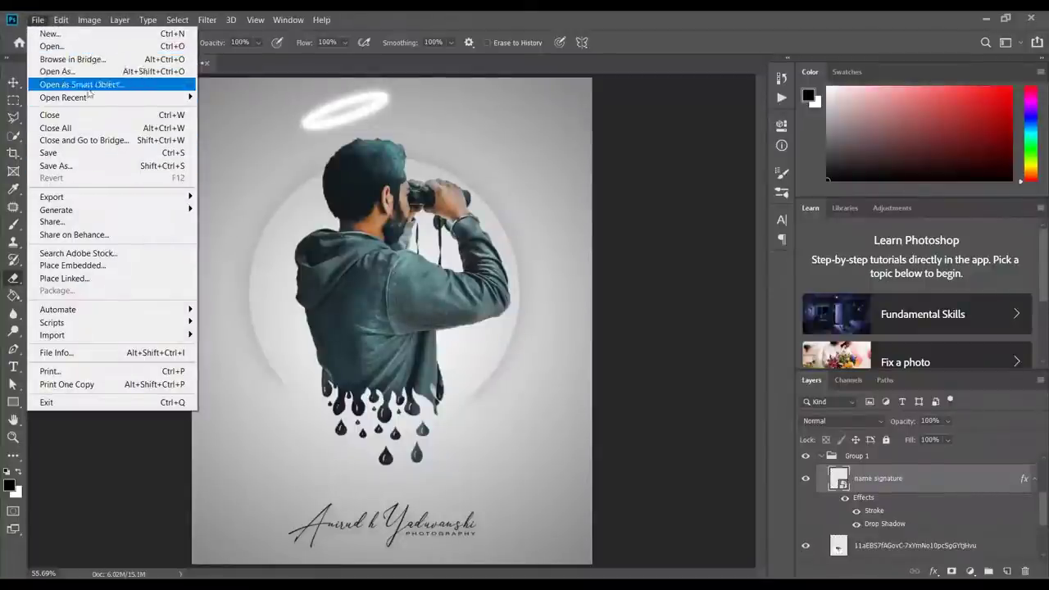
pyautogui.click(88, 155)
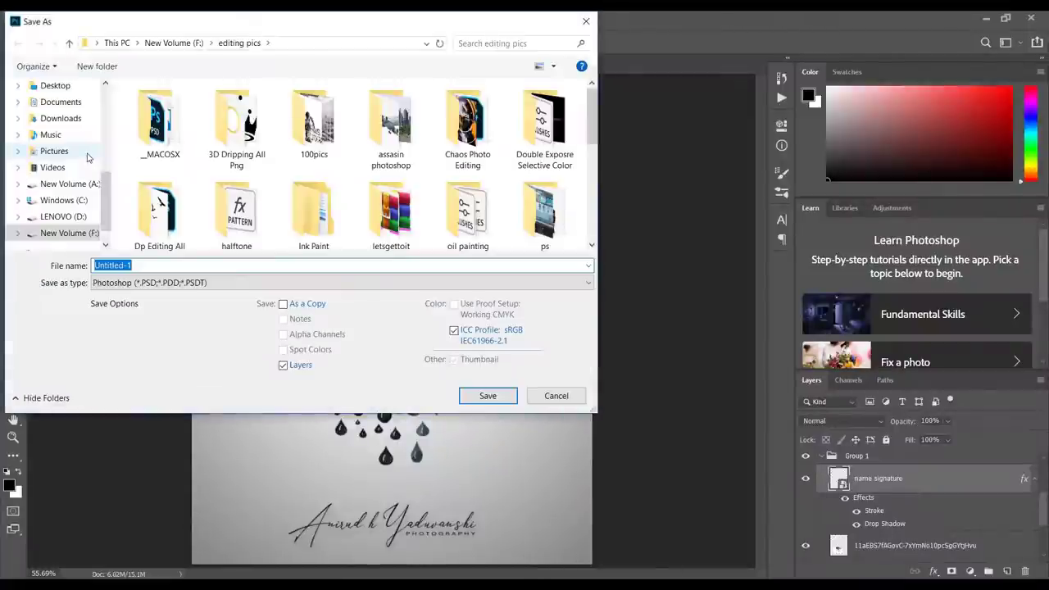
pyautogui.click(518, 216)
pyautogui.press('Right')
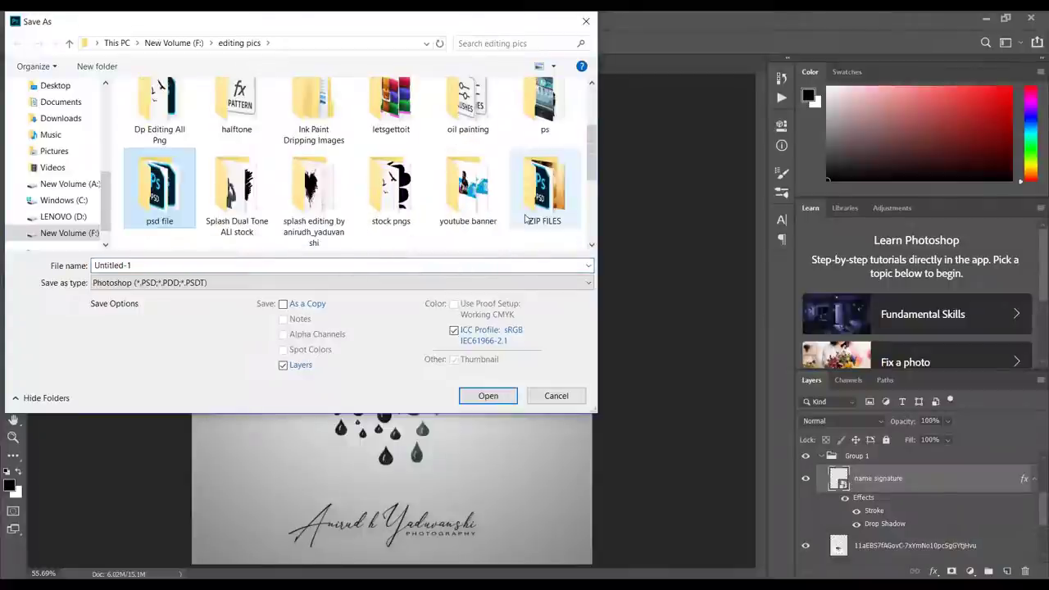
pyautogui.press('Return')
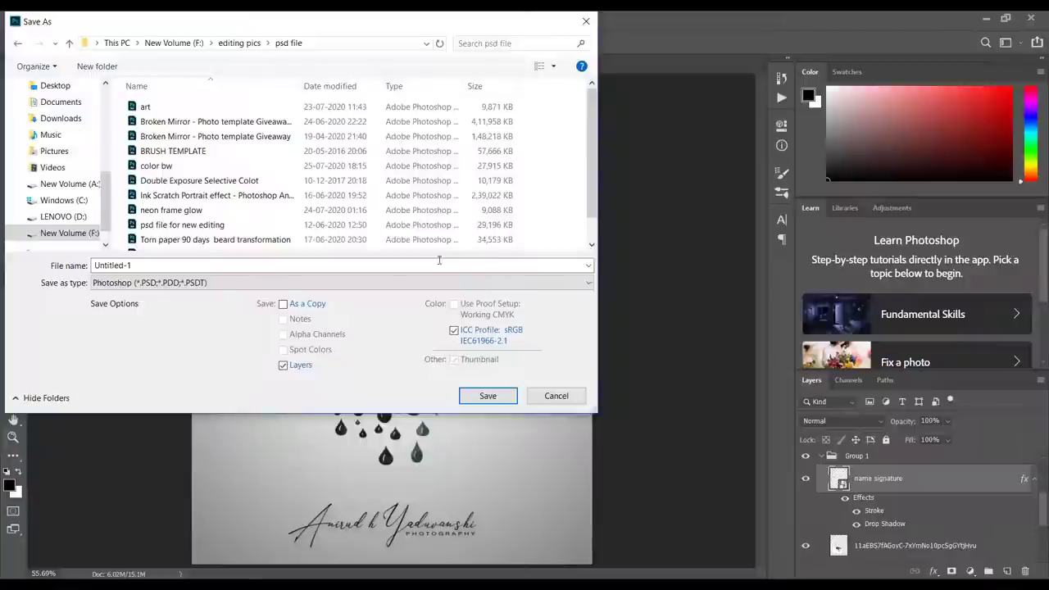
pyautogui.click(426, 265)
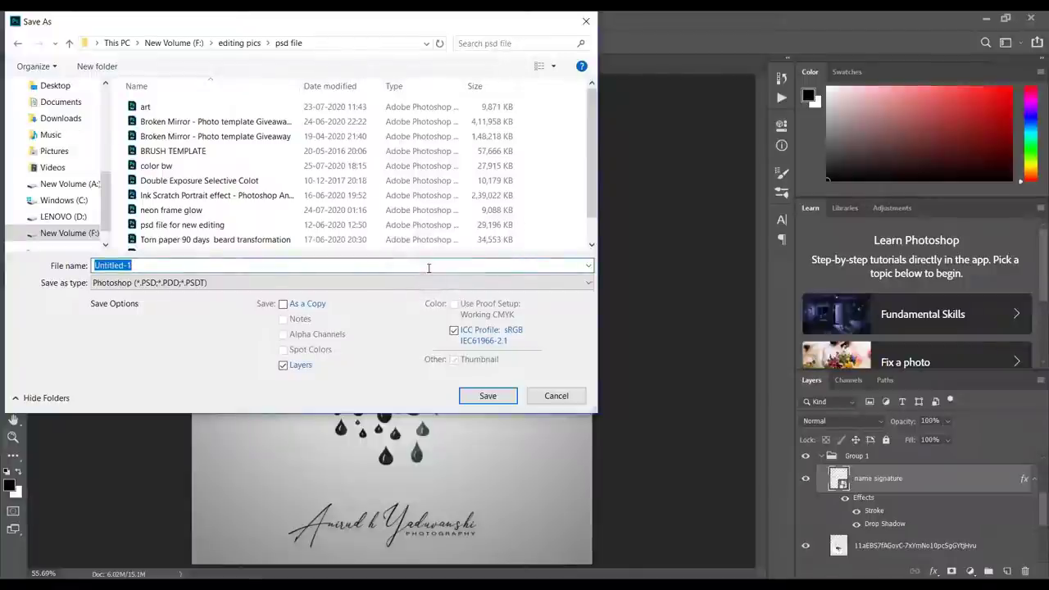
pyautogui.write('3d dripping ')
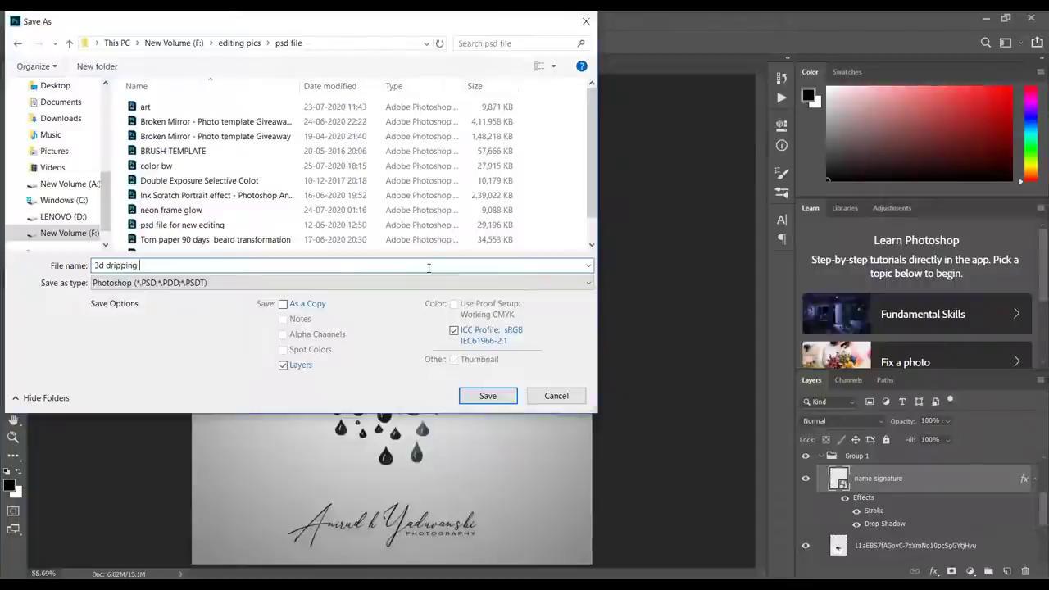
pyautogui.write('effect')
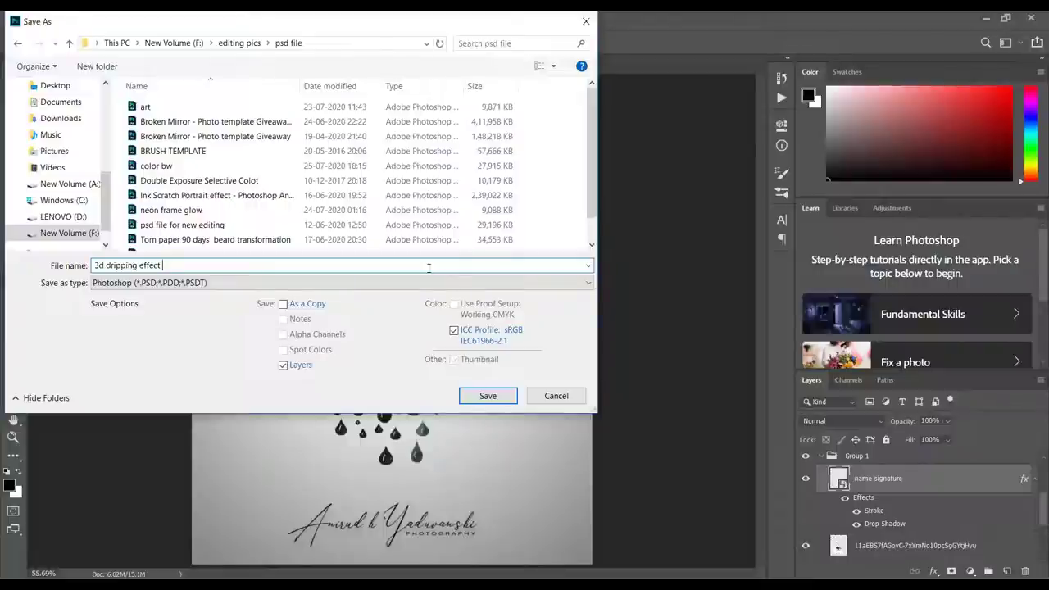
pyautogui.press('Return')
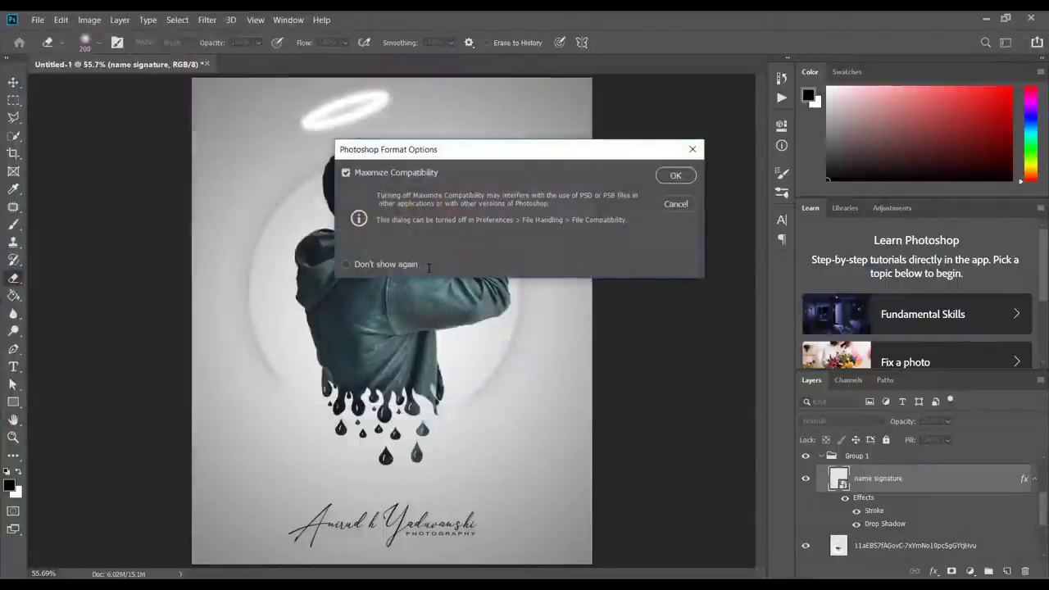
pyautogui.click(673, 182)
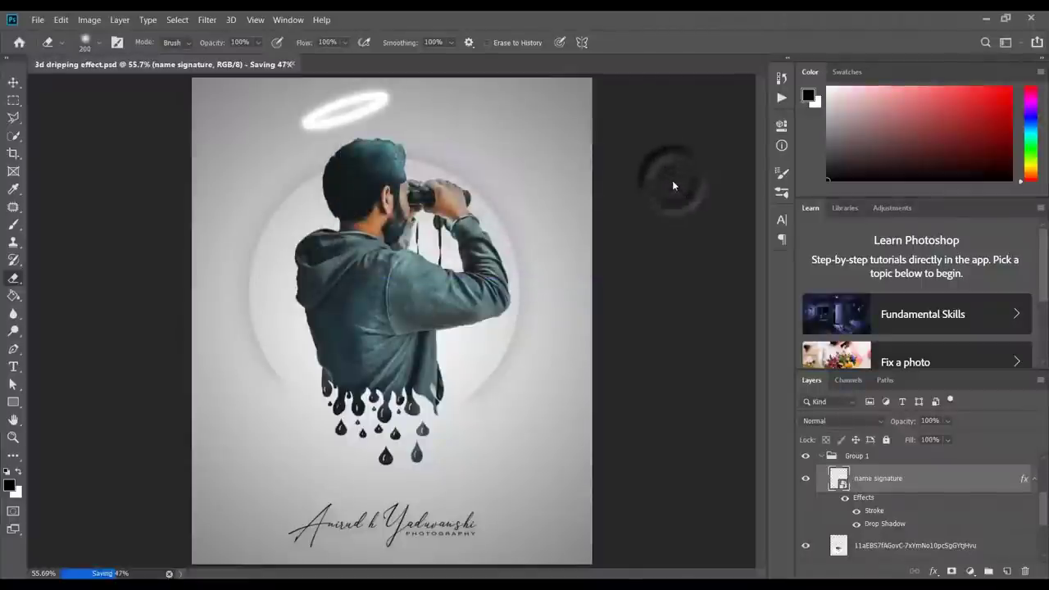
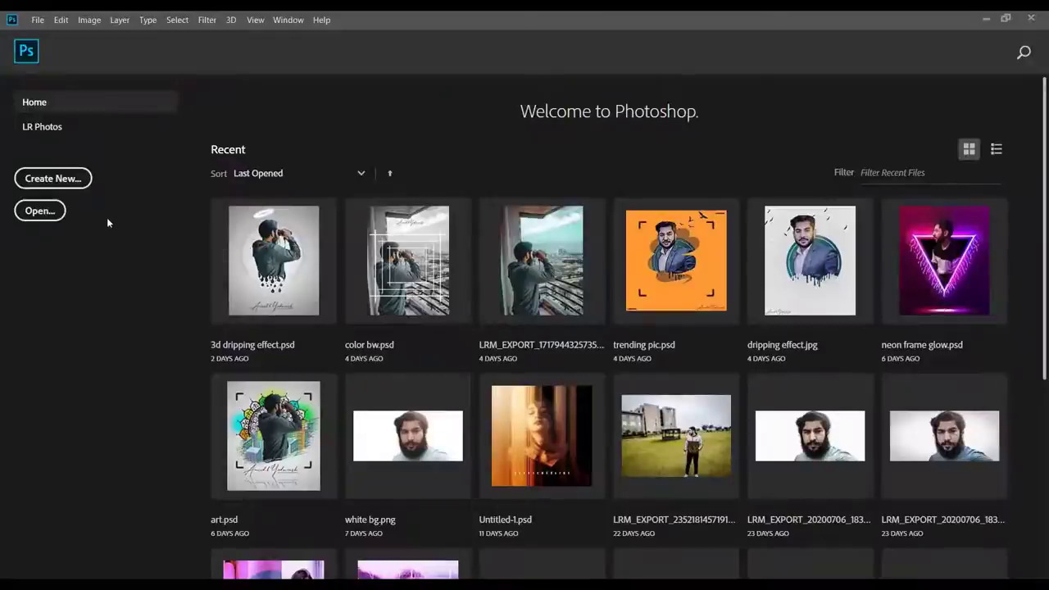
# - Create a new white-background document 1316 × 1600 px at 300 pixels per inch
pyautogui.click(54, 178)
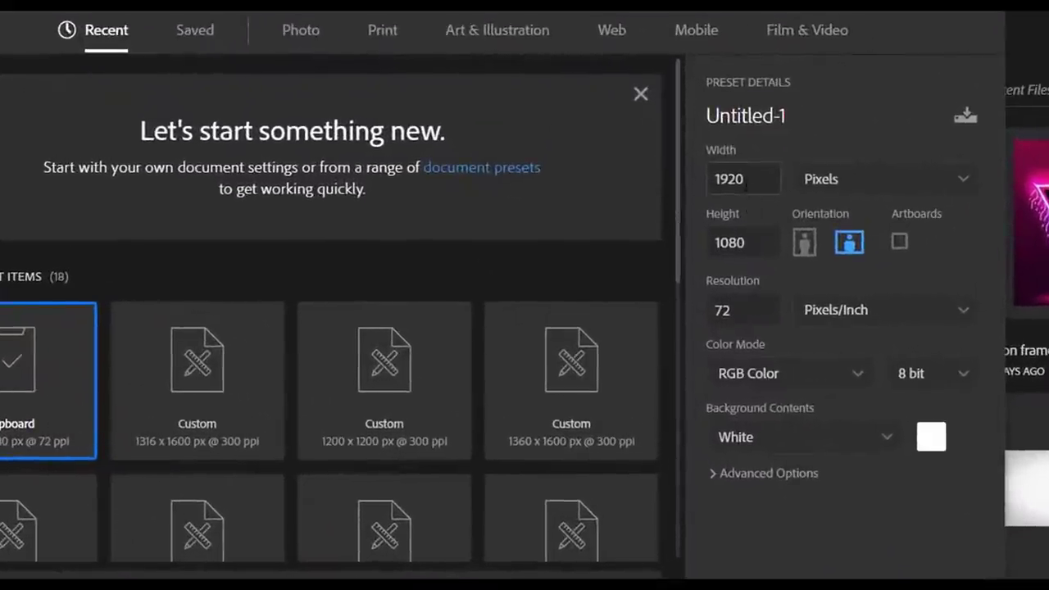
pyautogui.doubleClick(738, 189)
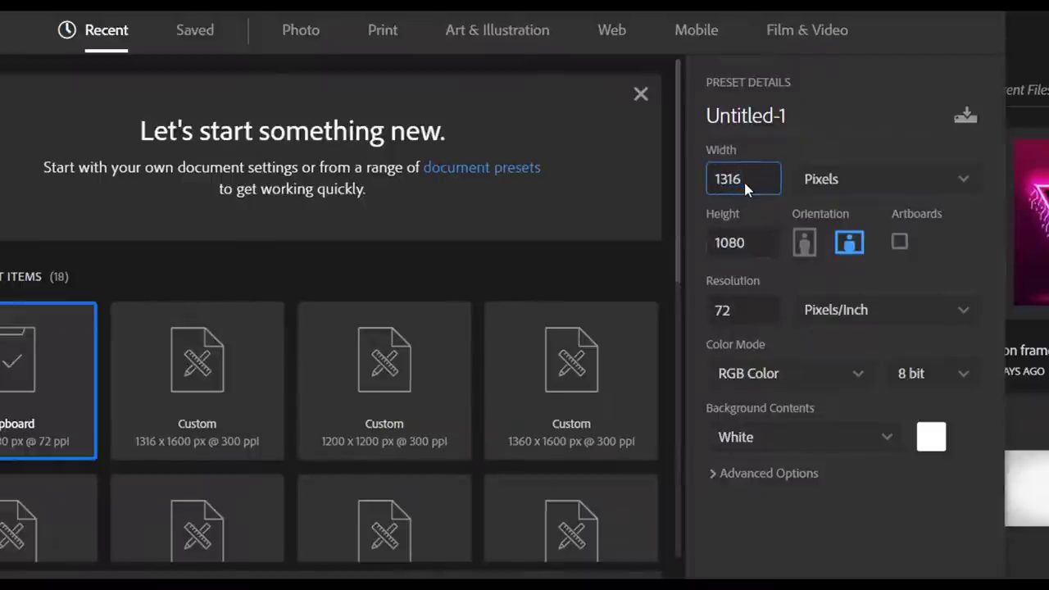
pyautogui.doubleClick(753, 238)
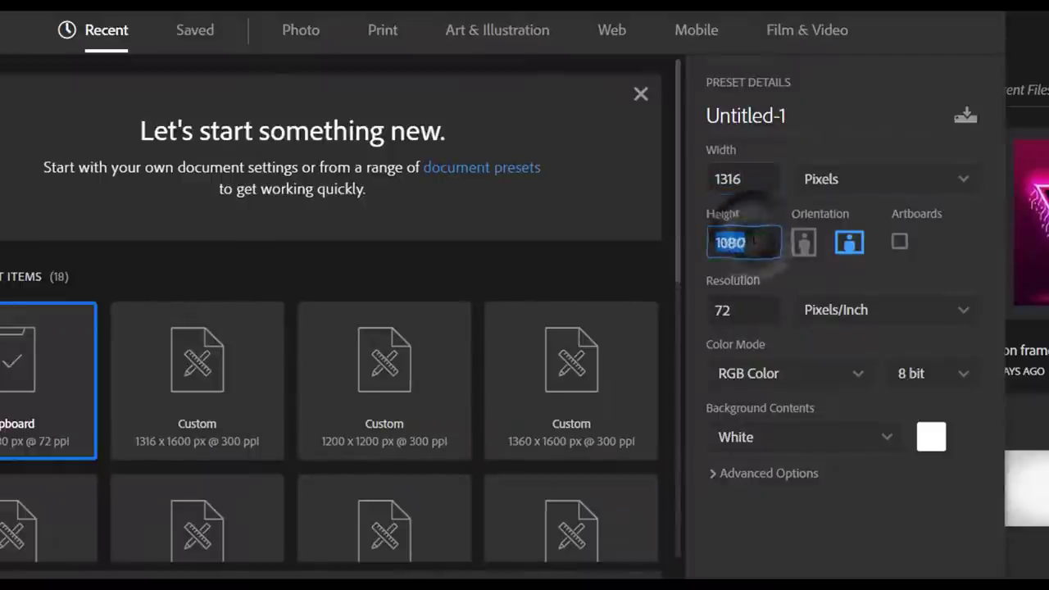
pyautogui.write('1600')
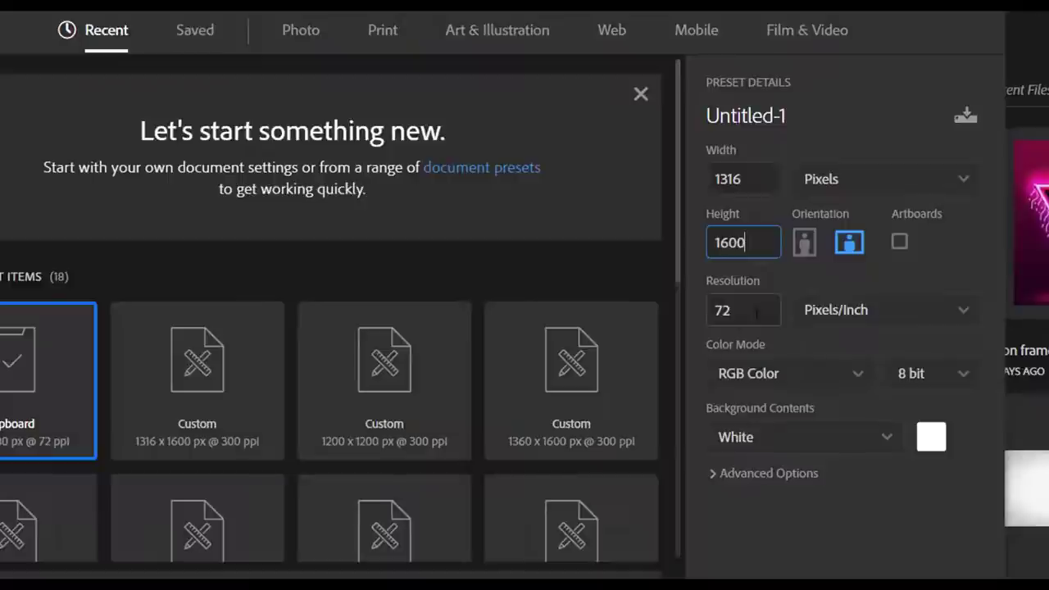
pyautogui.click(749, 309)
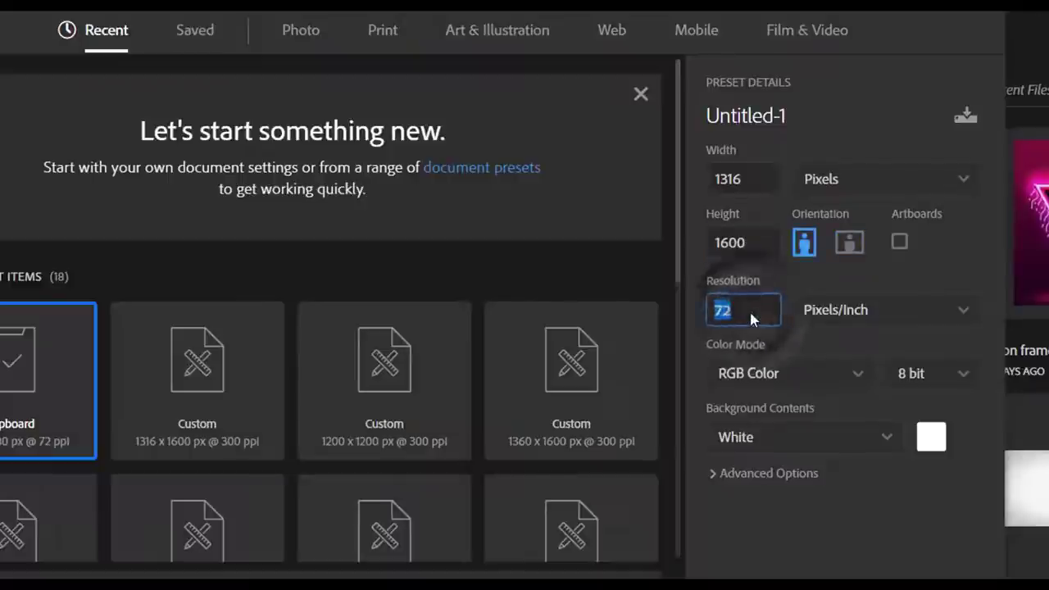
pyautogui.write('300')
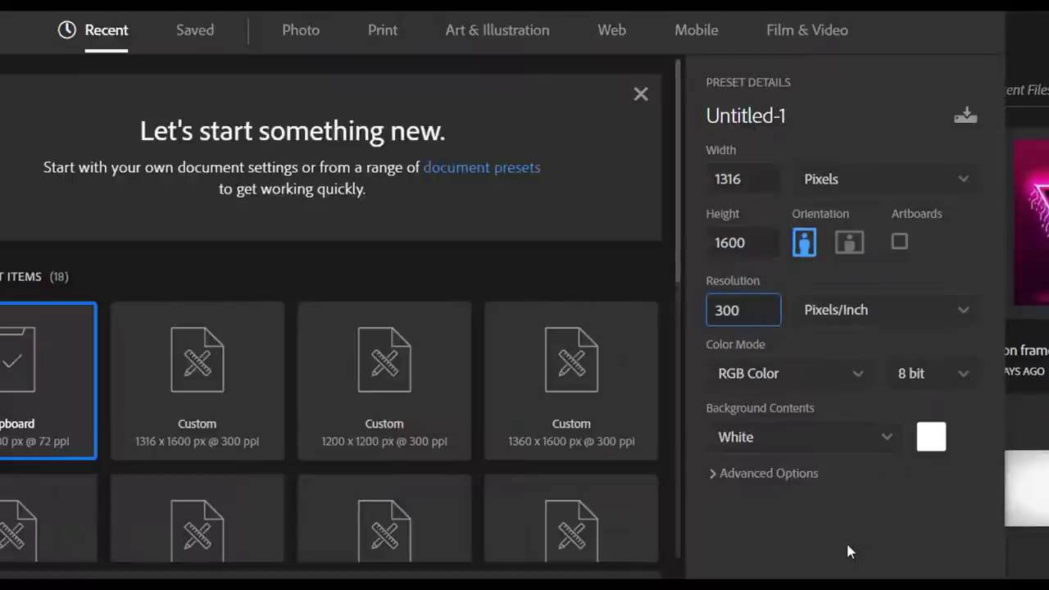
pyautogui.press('Return')
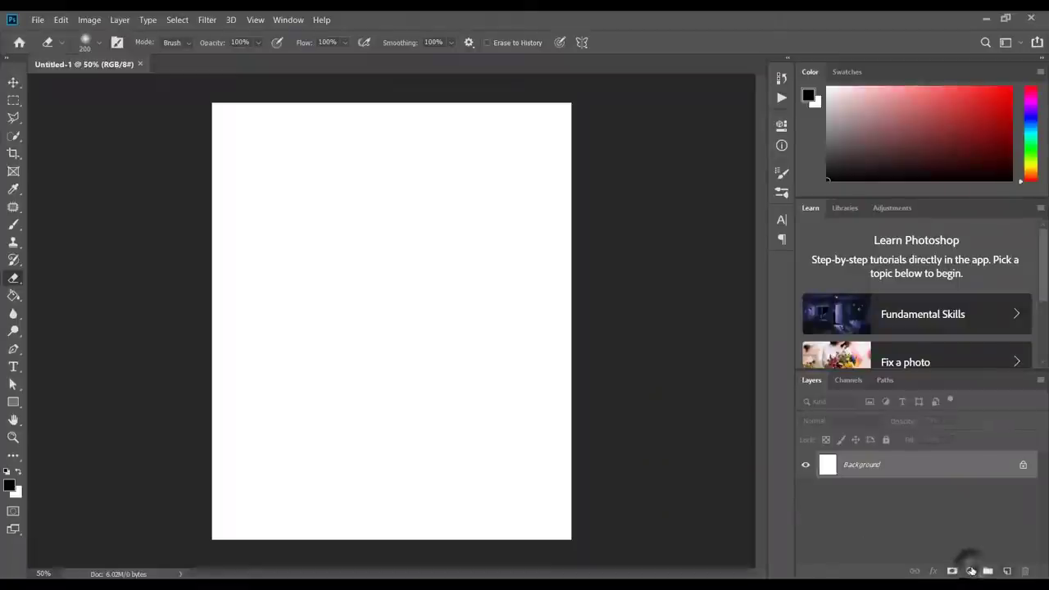
# - Add a Gradient fill layer using the Neutral Density preset
pyautogui.click(970, 571)
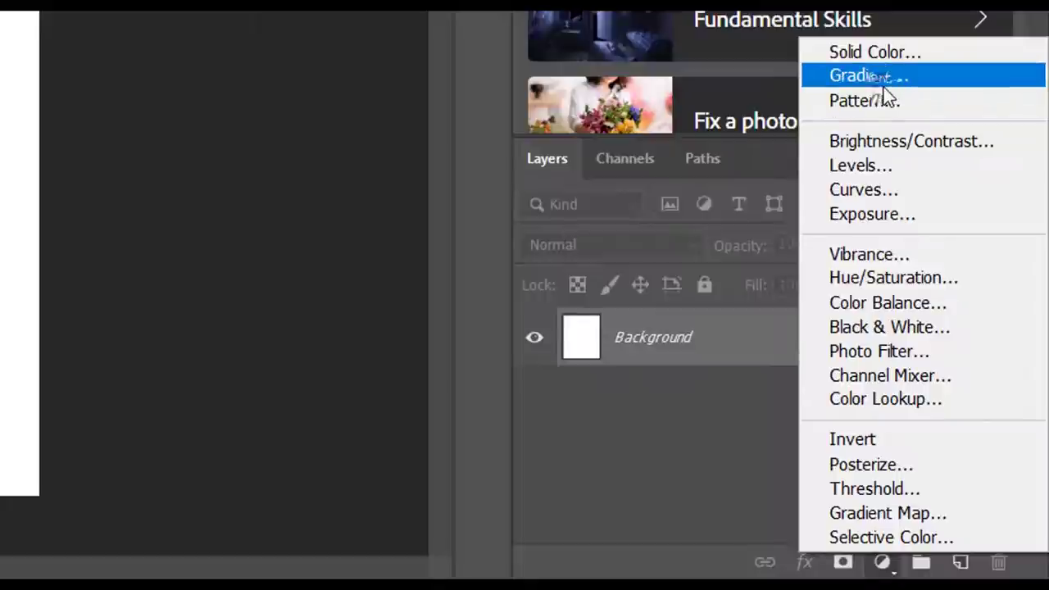
pyautogui.click(883, 77)
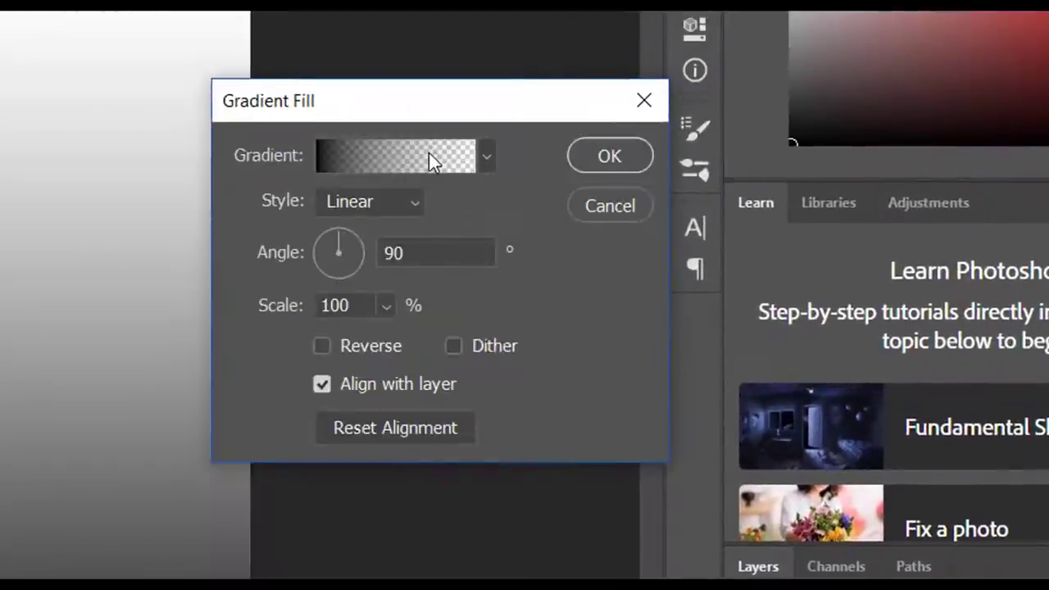
pyautogui.click(403, 164)
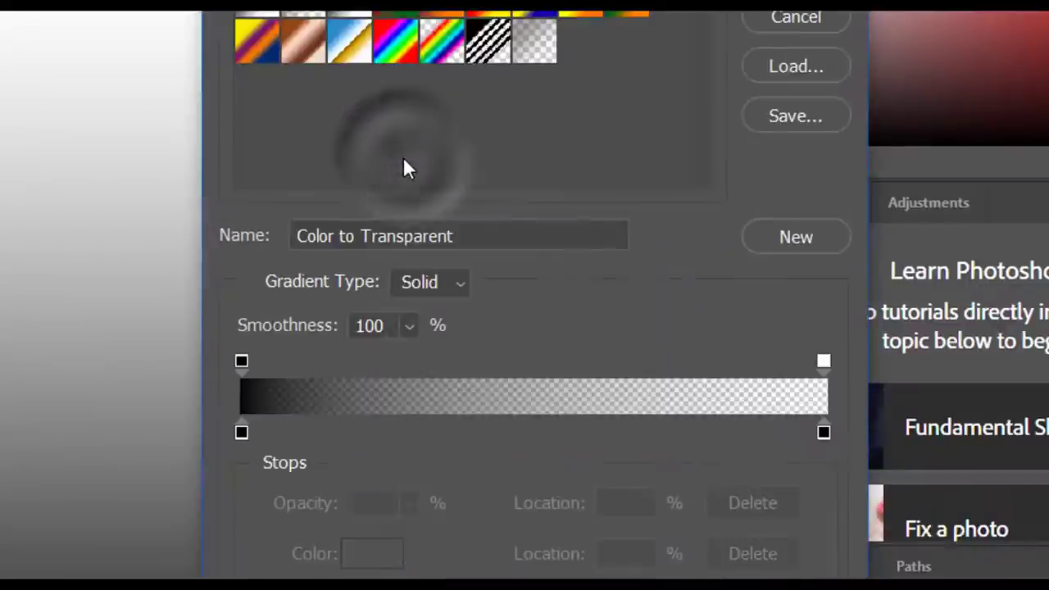
pyautogui.click(547, 56)
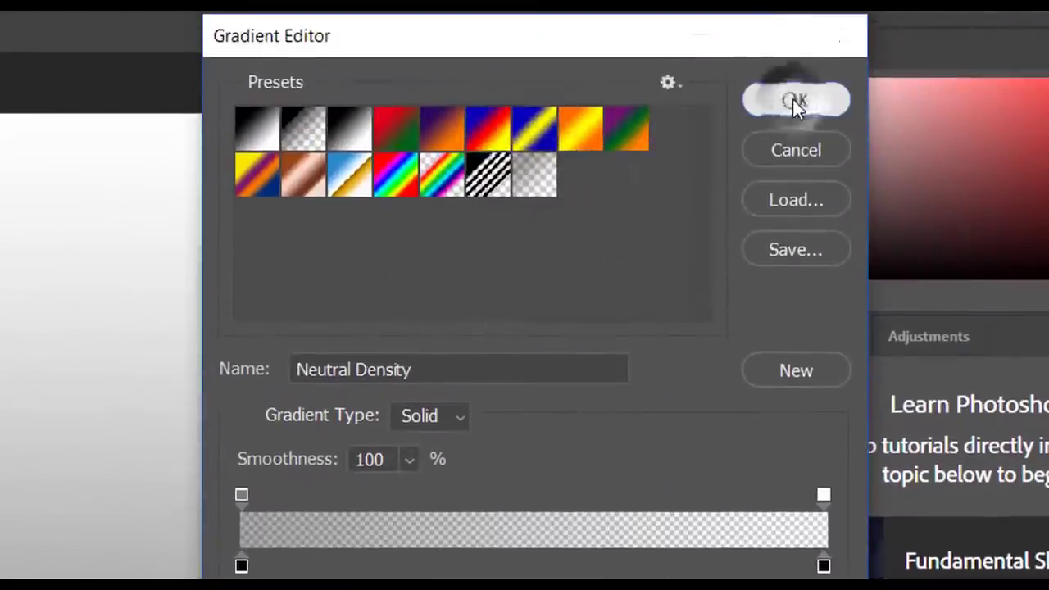
pyautogui.click(793, 99)
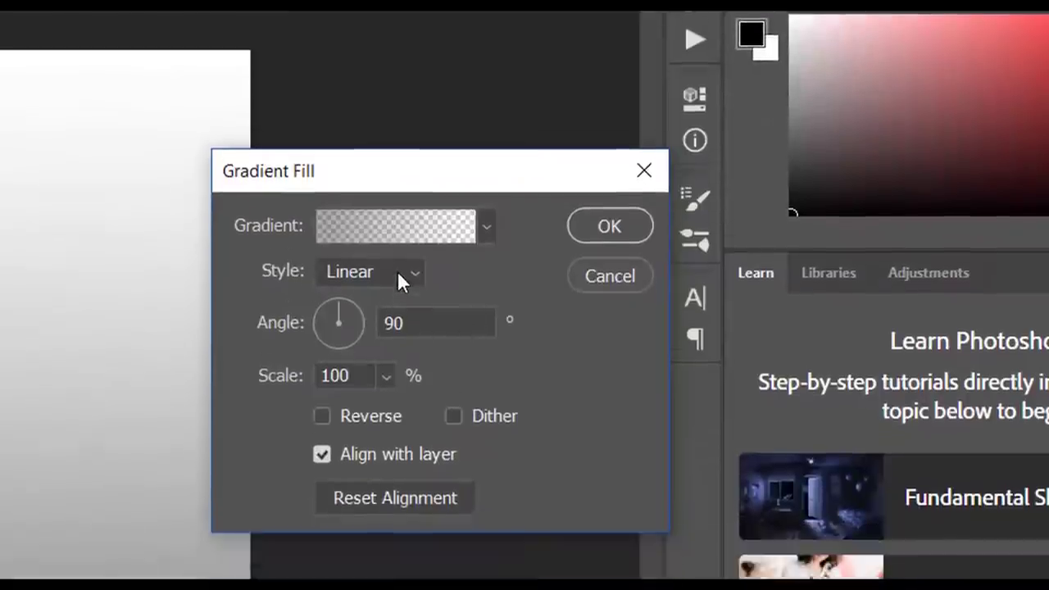
# - Set the gradient to Radial style, 159% scale, reversed, and apply it
pyautogui.click(401, 341)
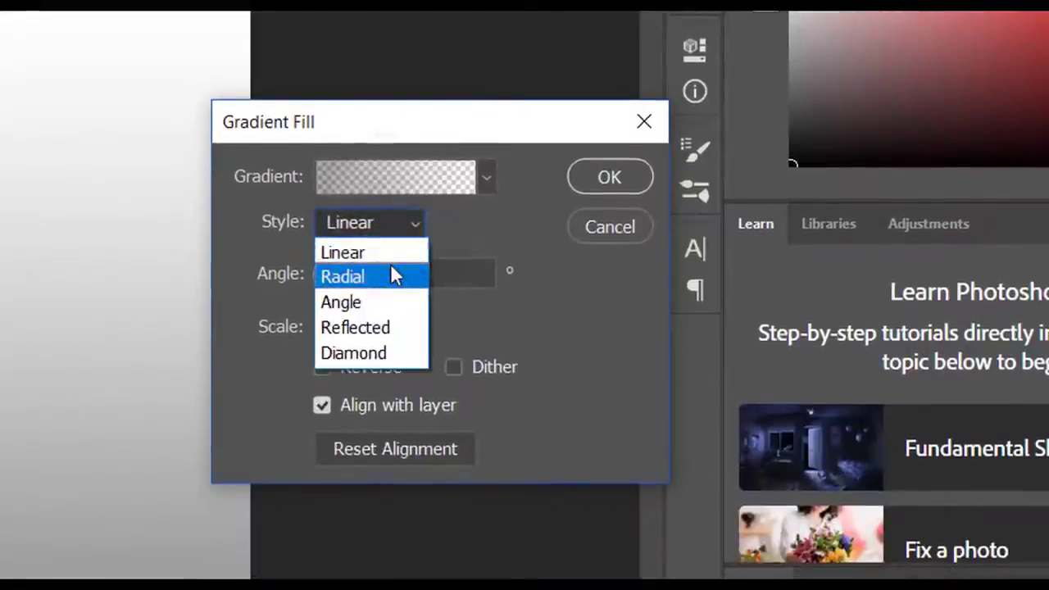
pyautogui.click(391, 273)
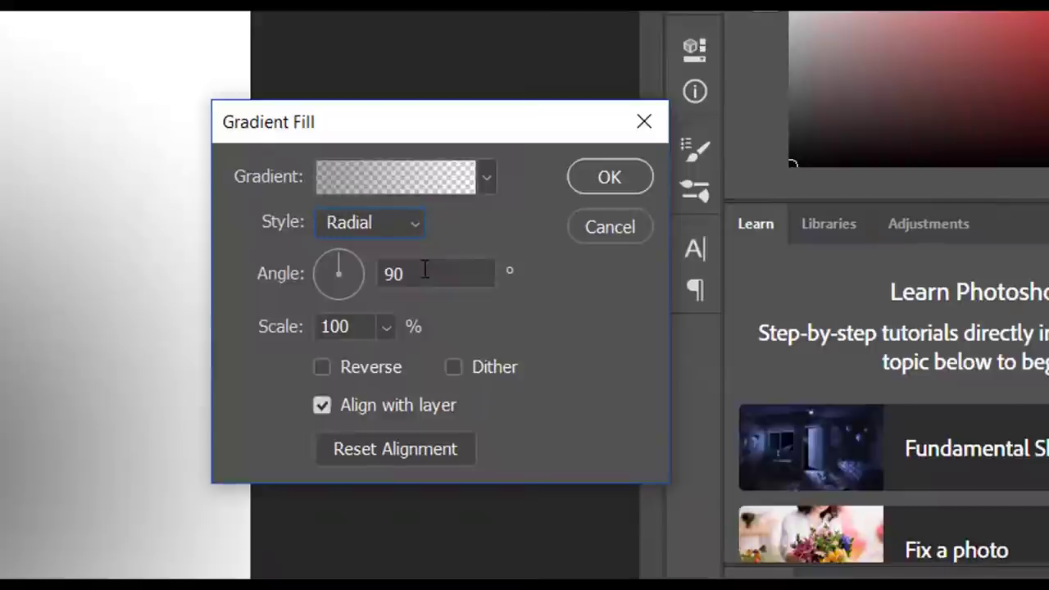
pyautogui.click(353, 326)
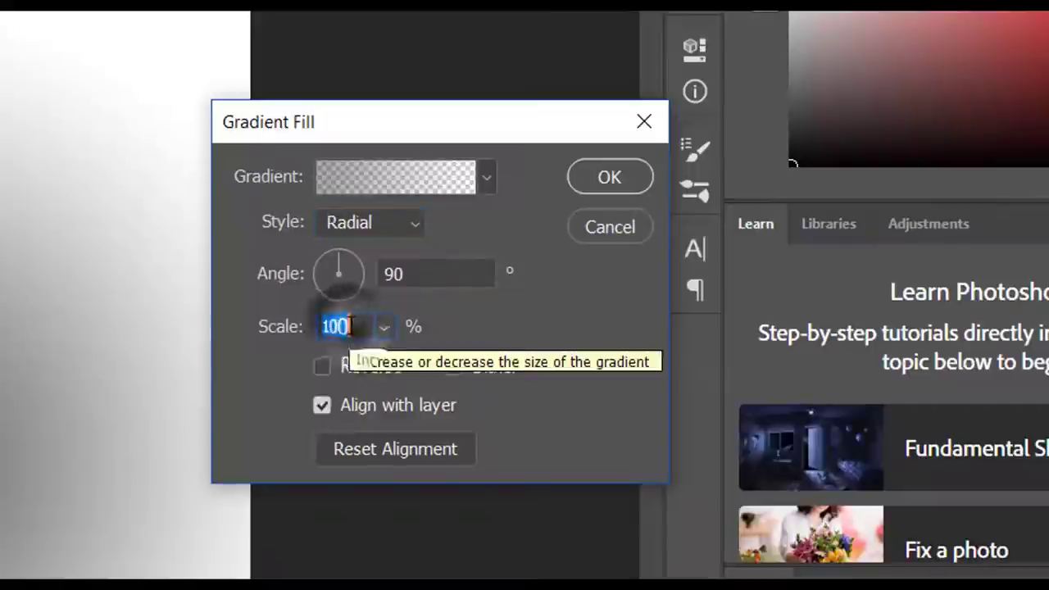
pyautogui.write('159')
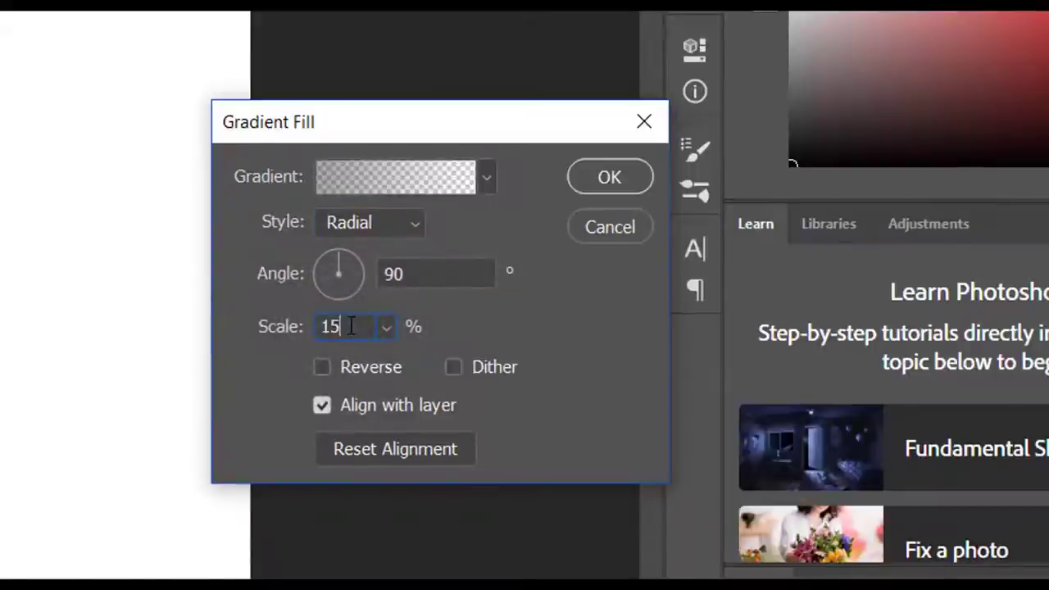
pyautogui.click(355, 359)
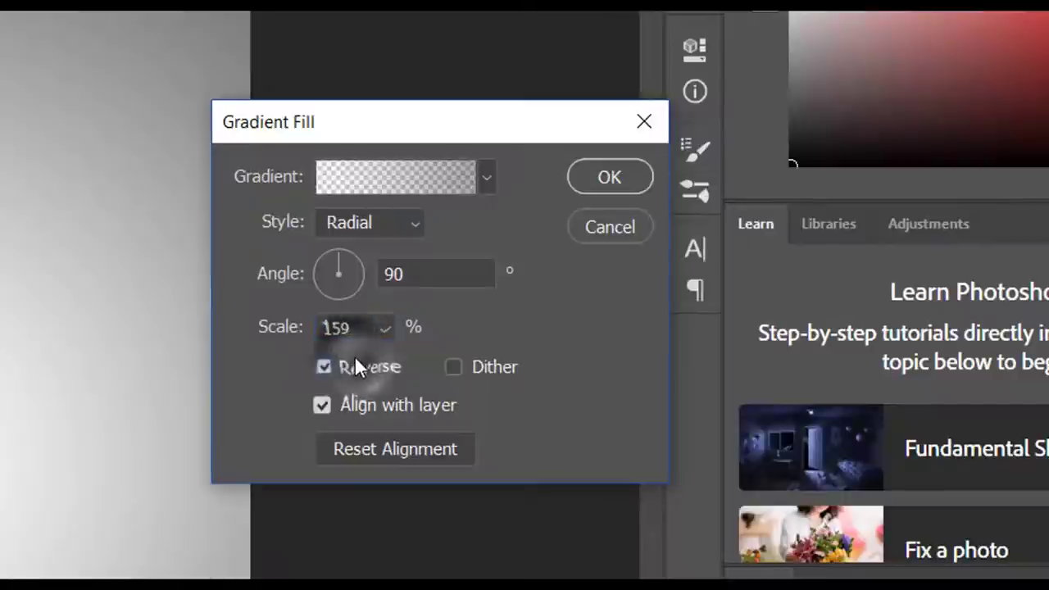
pyautogui.click(609, 175)
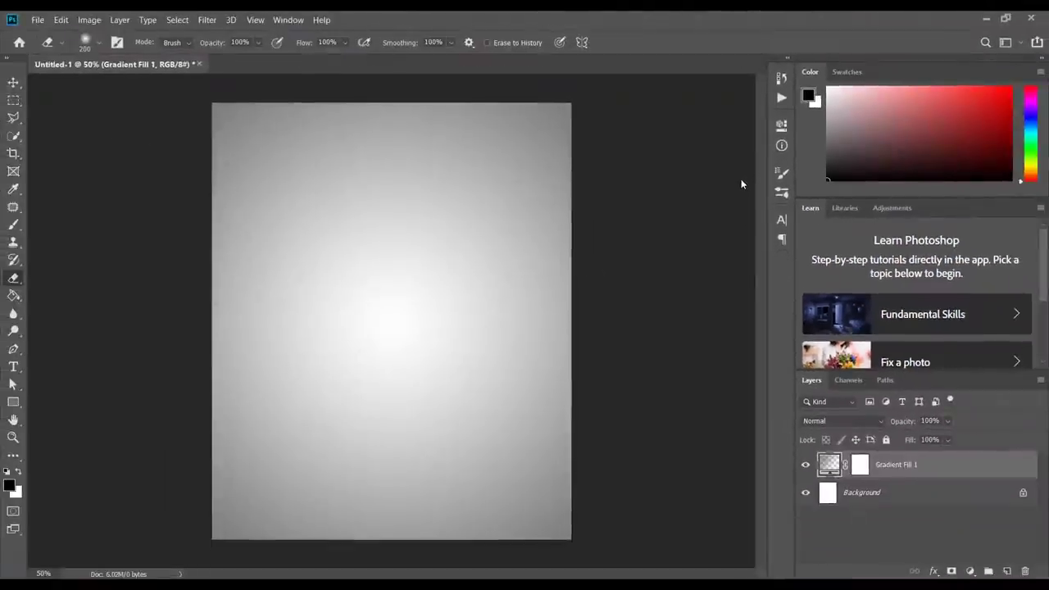
# - Place the man-with-binoculars photo into the poster as an embedded image
pyautogui.click(38, 21)
pyautogui.click(81, 267)
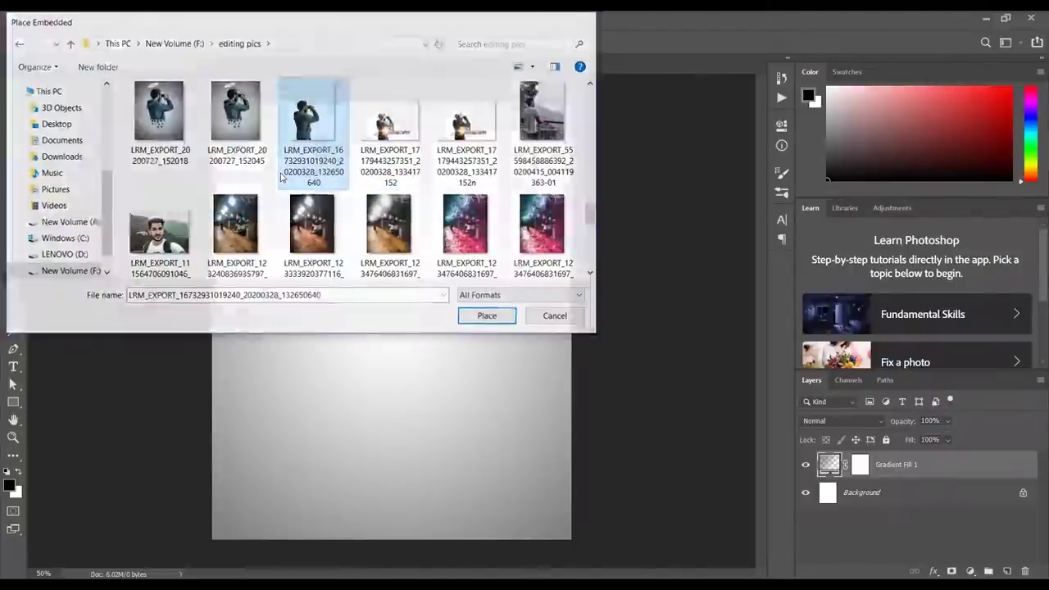
pyautogui.doubleClick(280, 177)
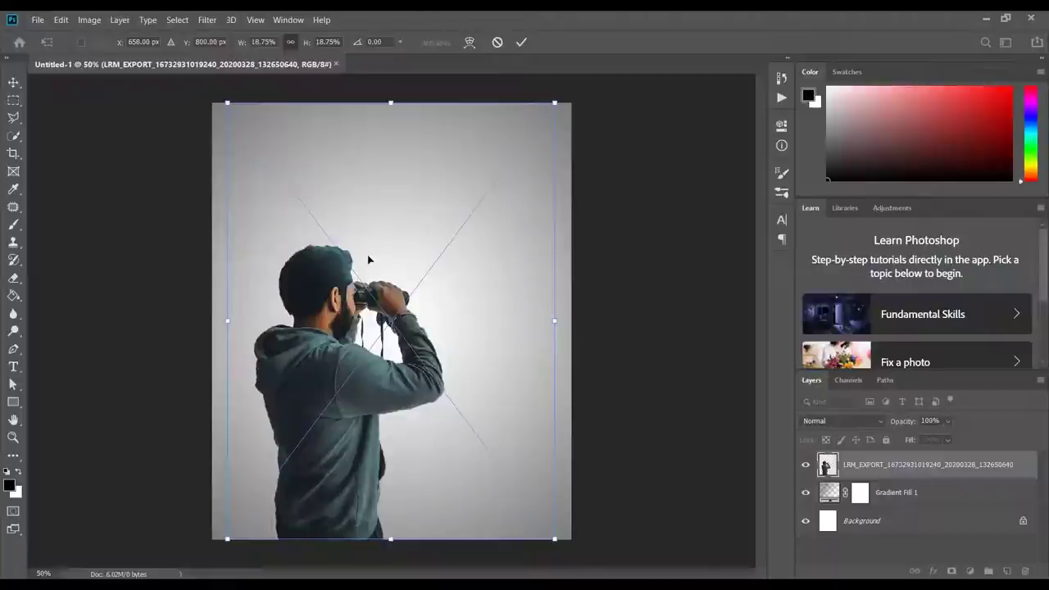
# - Scale the man photo to about 19%, centre it at the bottom, and commit
pyautogui.moveTo(334, 395); pyautogui.dragTo(387, 399)
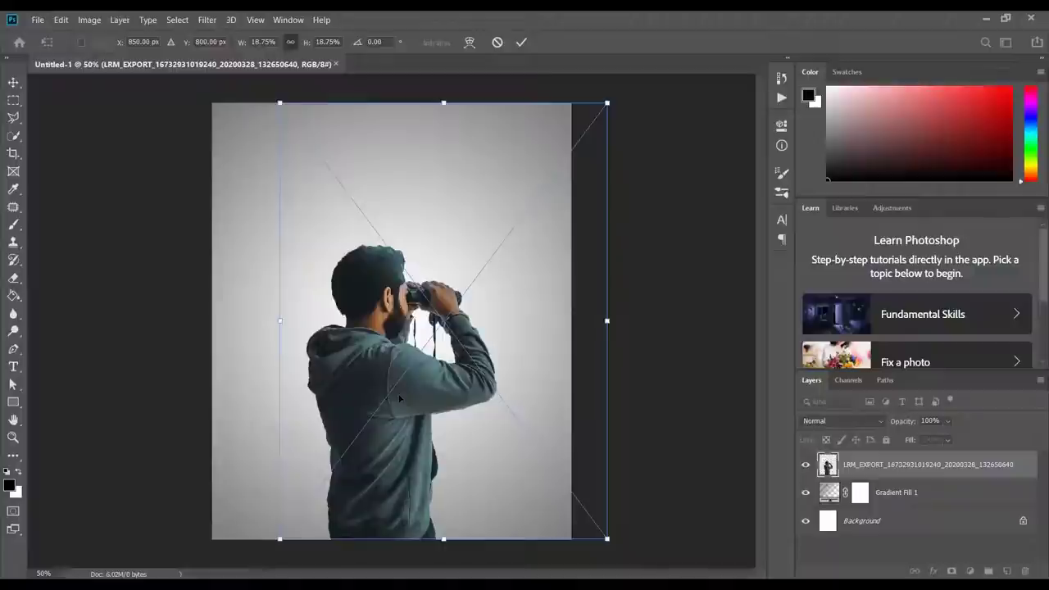
pyautogui.hotkey('ctrl', '-')
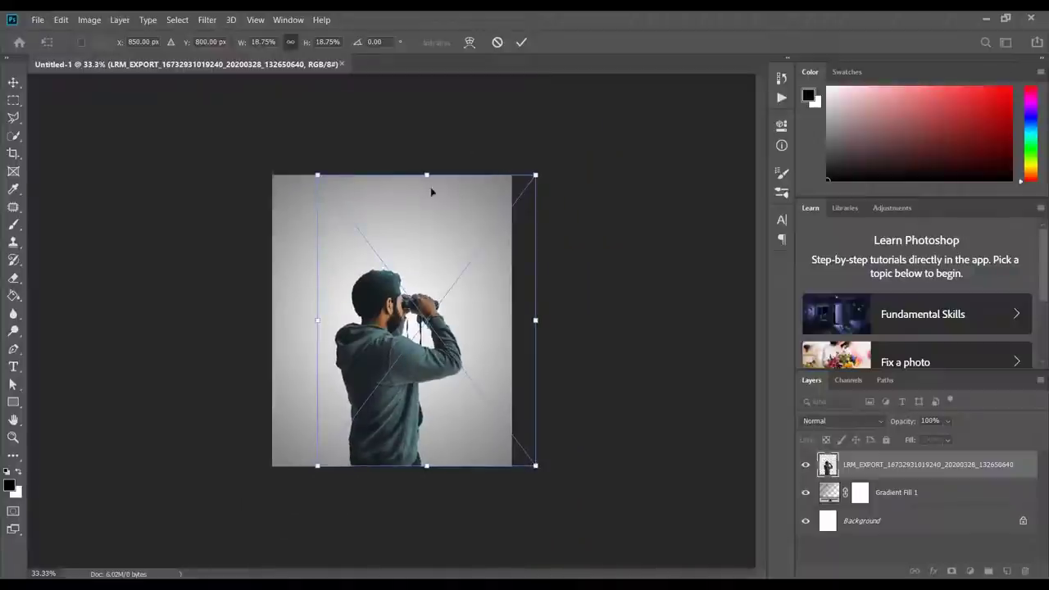
pyautogui.moveTo(427, 176); pyautogui.dragTo(432, 146)
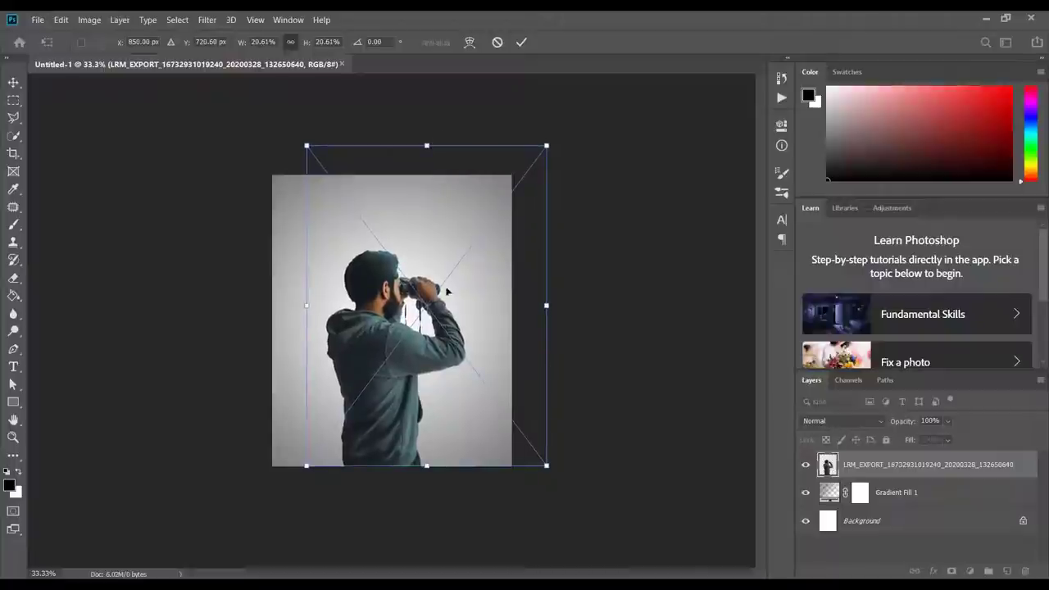
pyautogui.moveTo(404, 347); pyautogui.dragTo(410, 348)
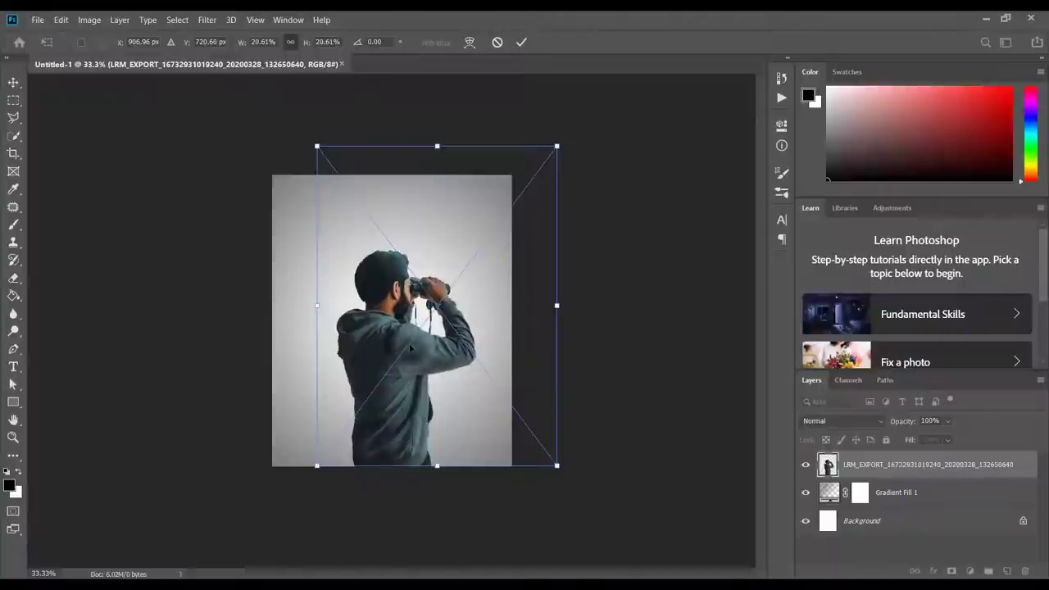
pyautogui.moveTo(410, 349); pyautogui.dragTo(405, 348)
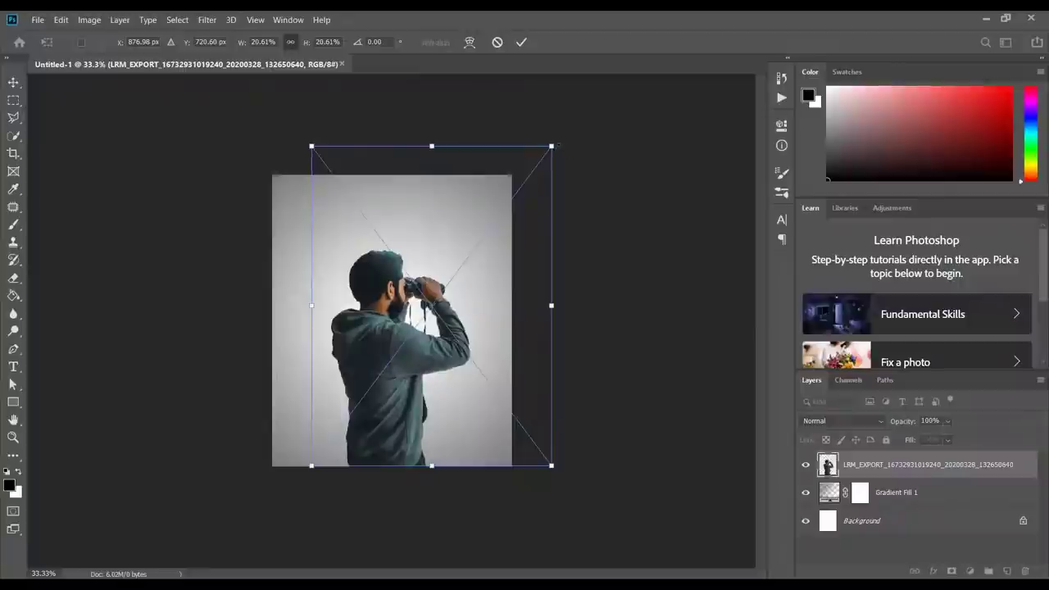
pyautogui.moveTo(552, 145); pyautogui.dragTo(533, 171)
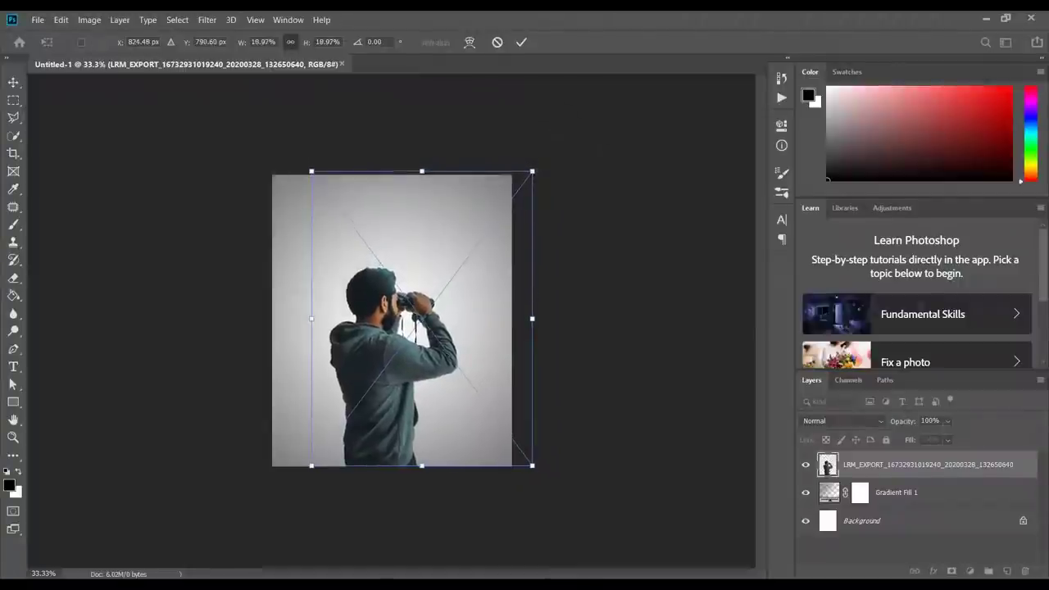
pyautogui.moveTo(420, 321); pyautogui.dragTo(430, 321)
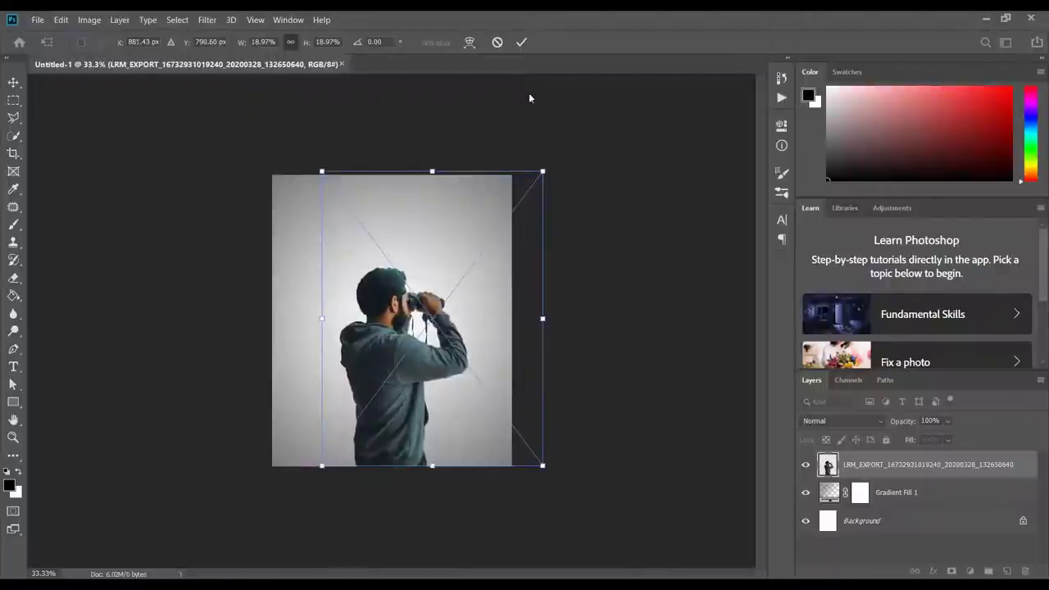
pyautogui.click(522, 42)
pyautogui.press('e')
pyautogui.hotkey('ctrl', '0')
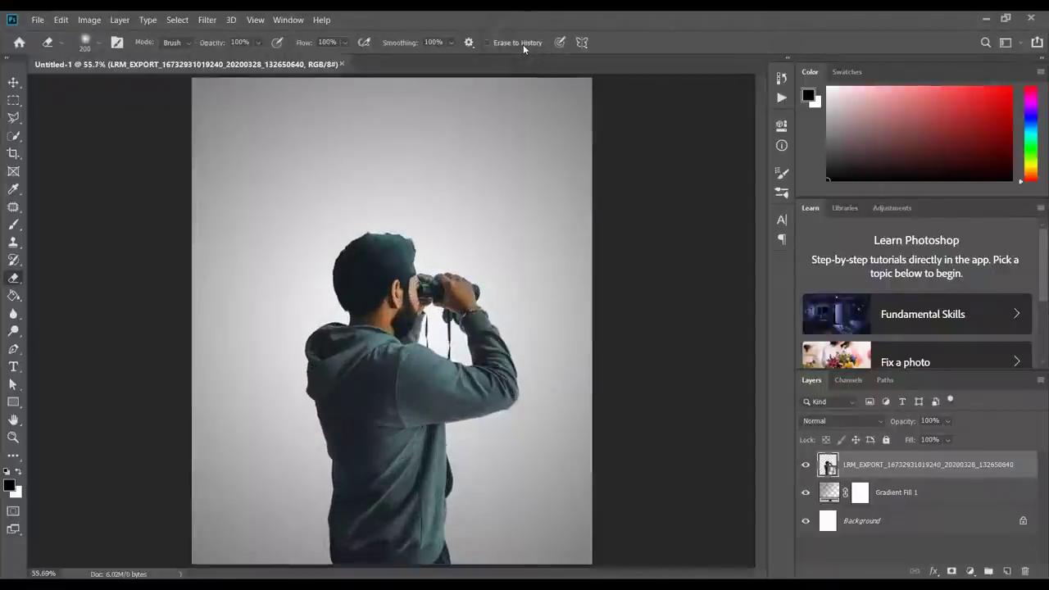
# - Rasterize the man's photo layer and add a Drop Shadow layer style
pyautogui.rightClick(897, 468)
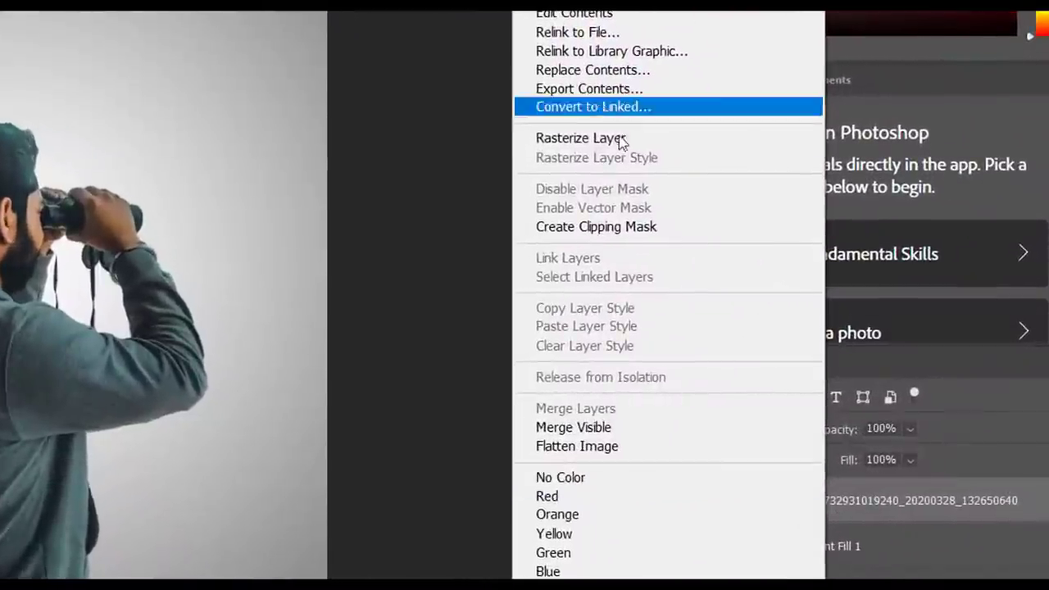
pyautogui.click(607, 142)
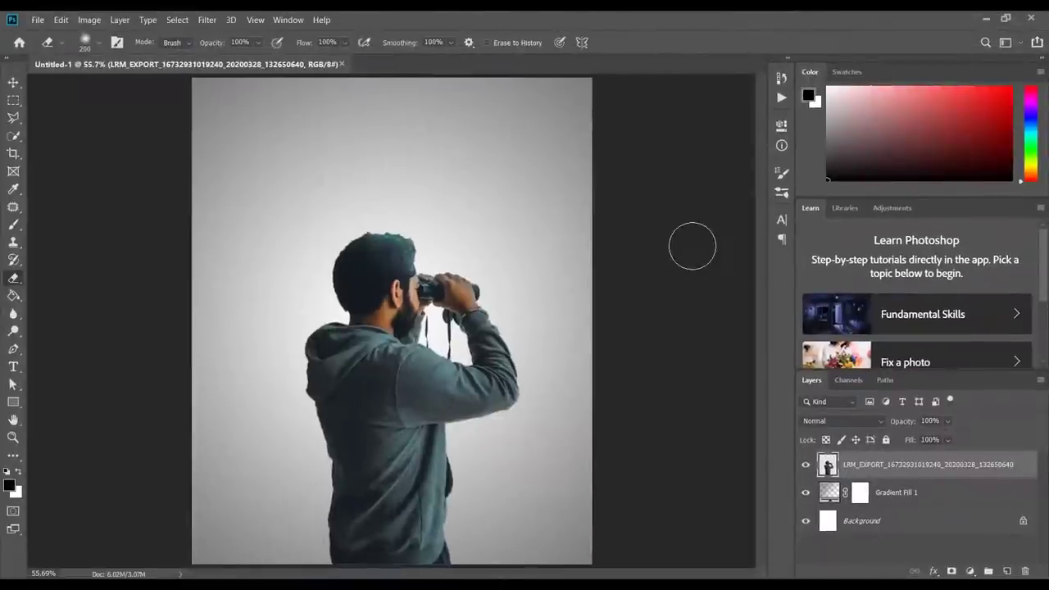
pyautogui.doubleClick(1017, 465)
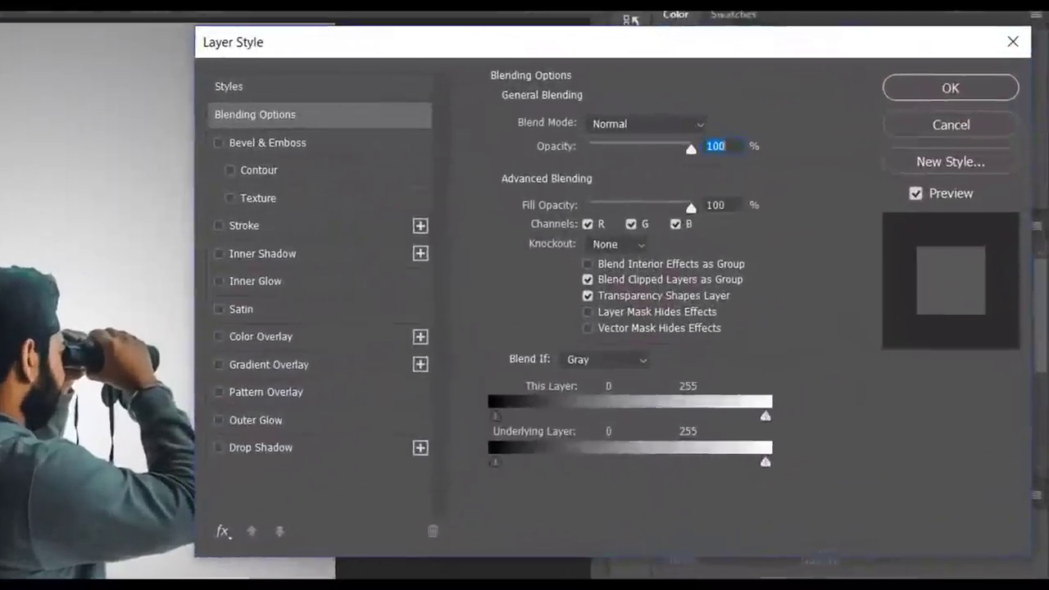
pyautogui.click(232, 460)
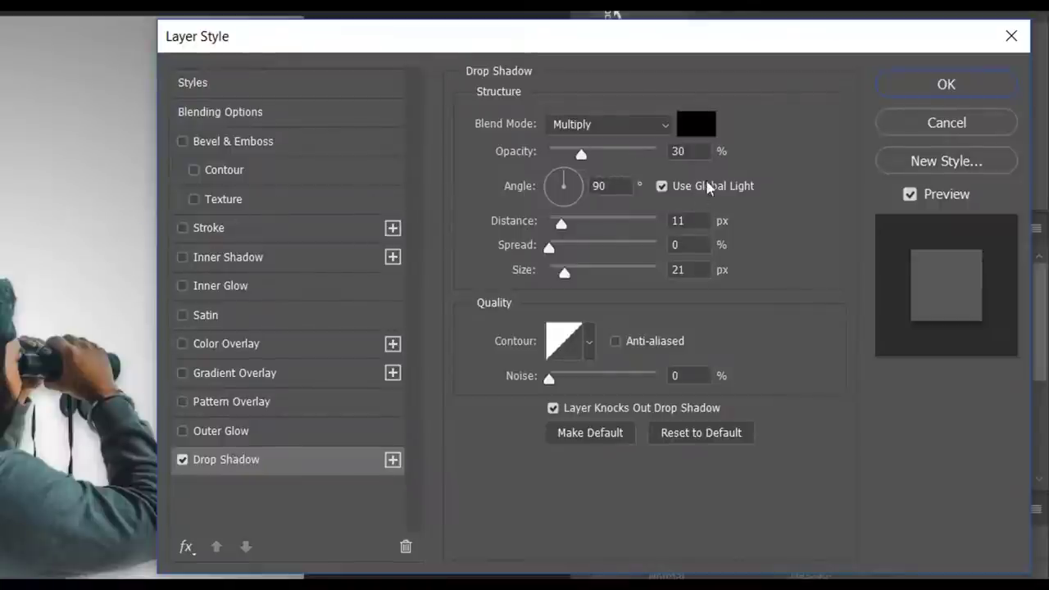
# - Set the drop shadow to 75% opacity, 144° angle, 20 px distance, 27 px size
pyautogui.doubleClick(689, 151)
pyautogui.write('75')
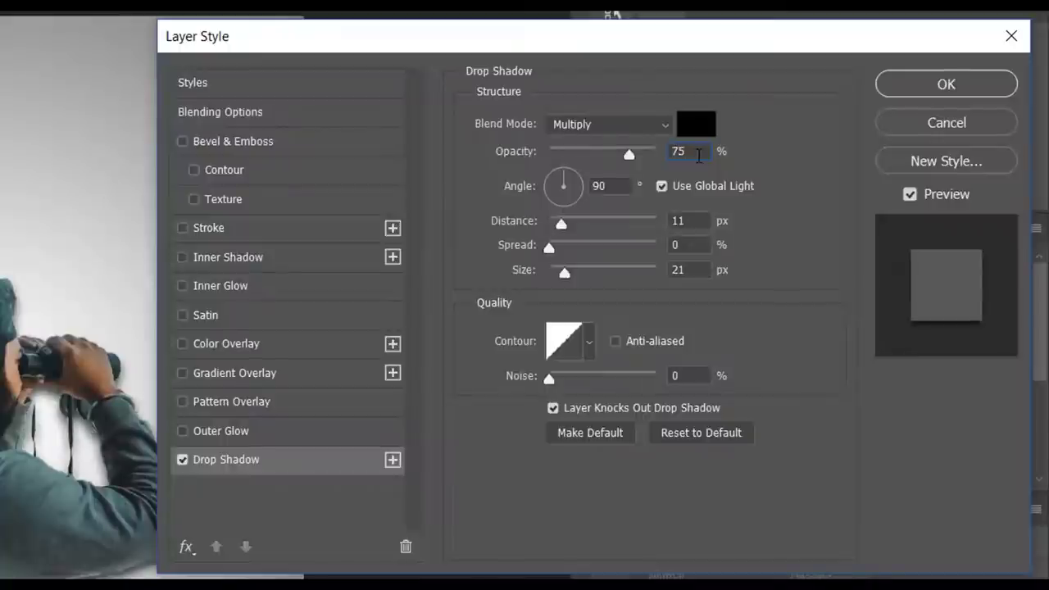
pyautogui.doubleClick(623, 186)
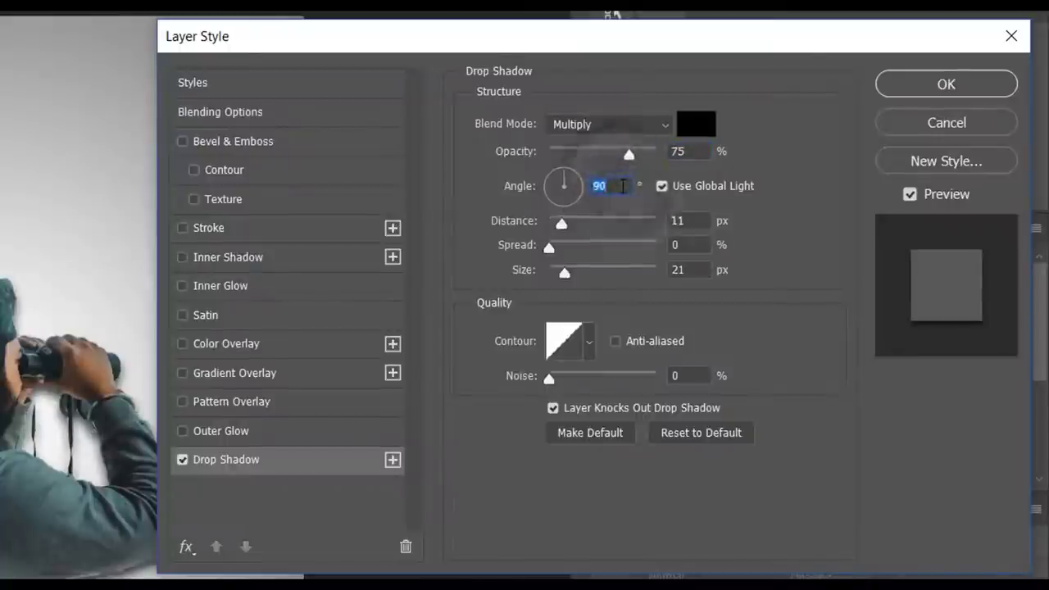
pyautogui.write('144')
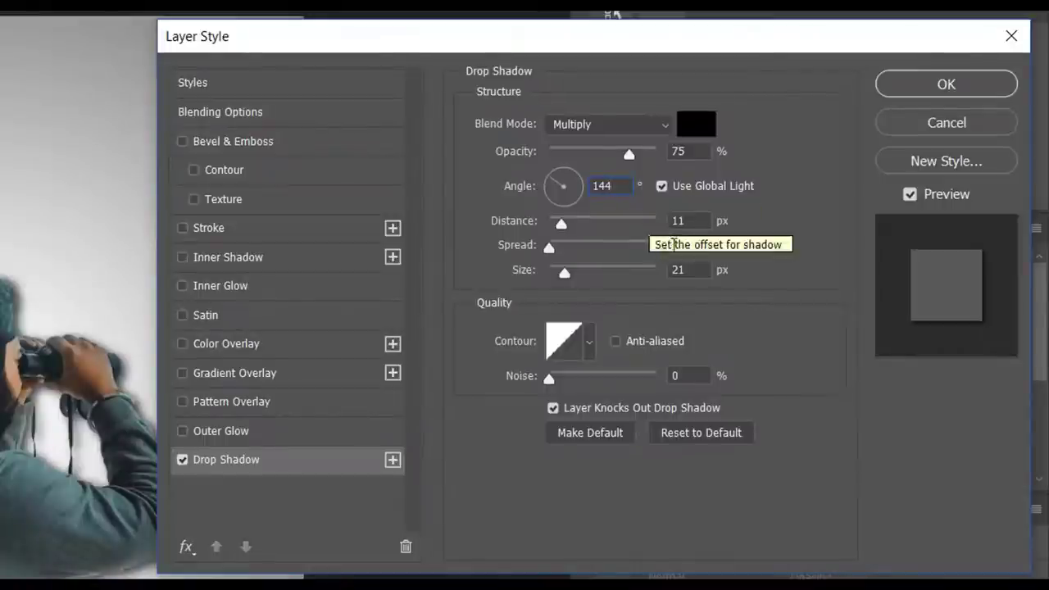
pyautogui.doubleClick(682, 220)
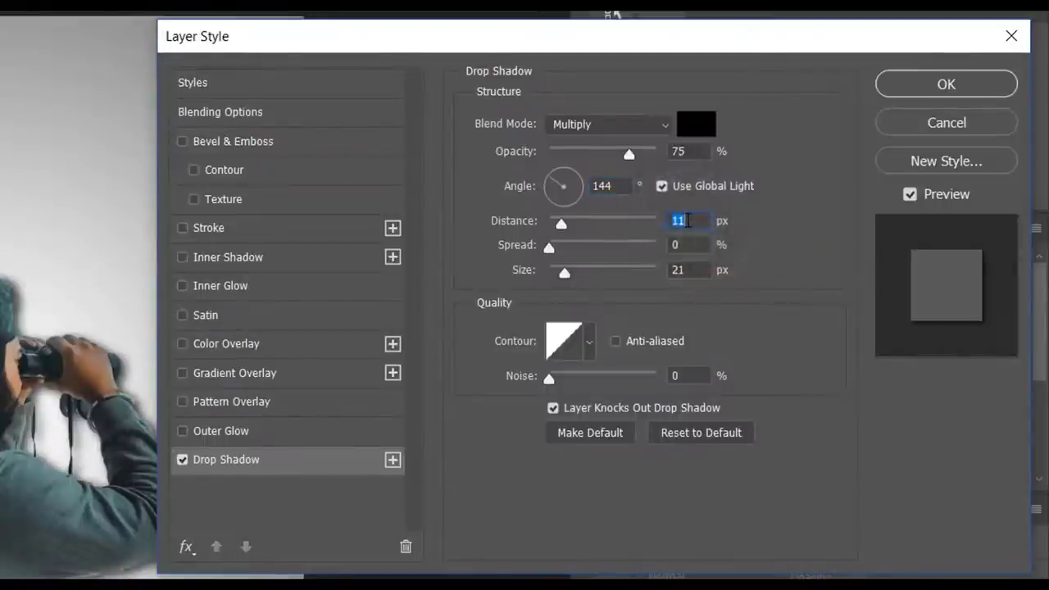
pyautogui.write('20')
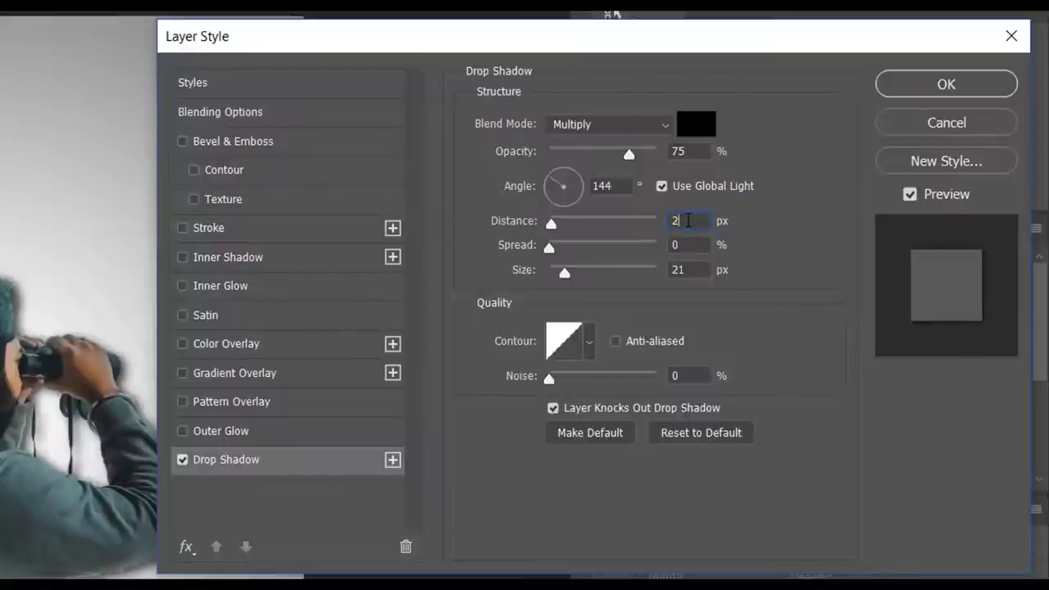
pyautogui.doubleClick(697, 281)
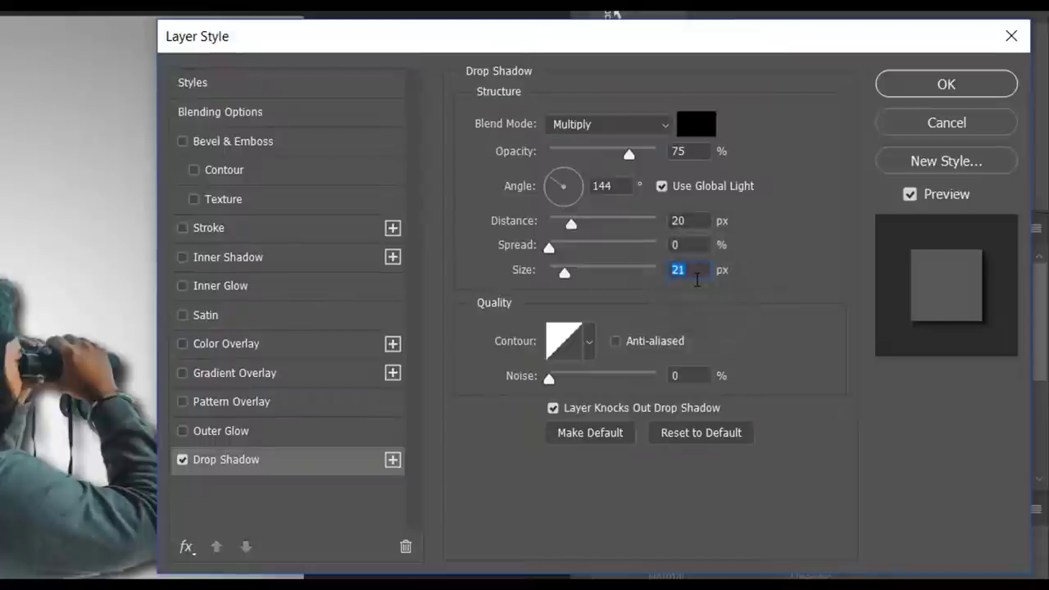
pyautogui.write('27')
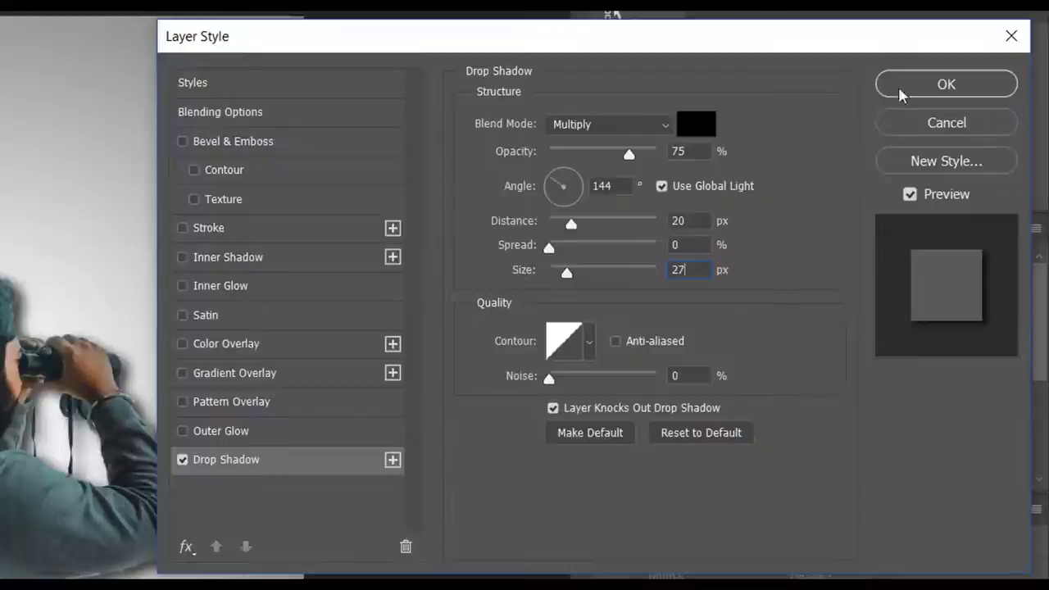
pyautogui.click(945, 80)
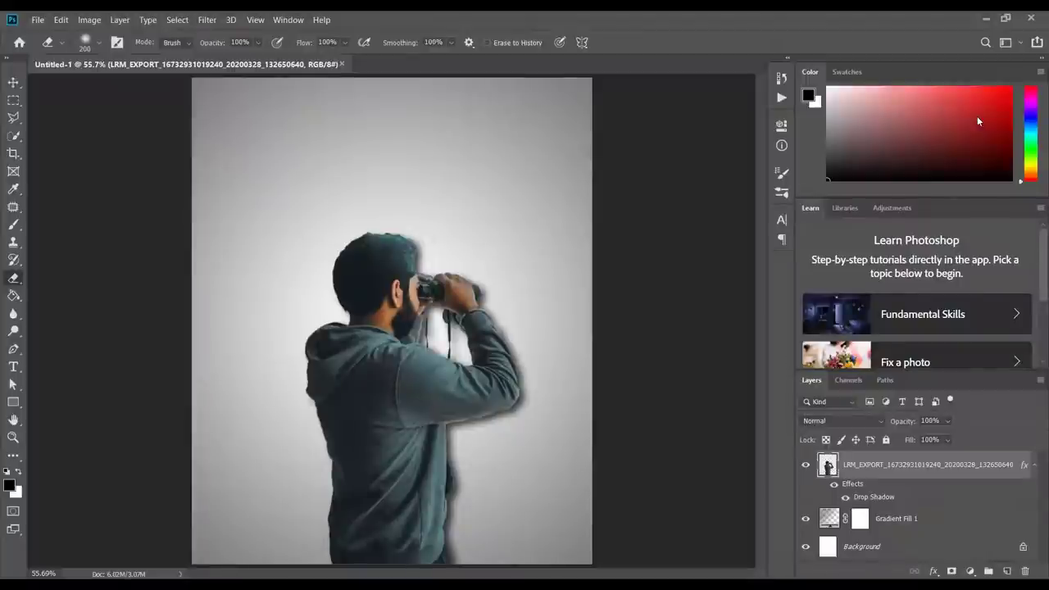
# - Place Linked the Gun Png image from ZIP FILES > gun Effect All Png
pyautogui.click(32, 18)
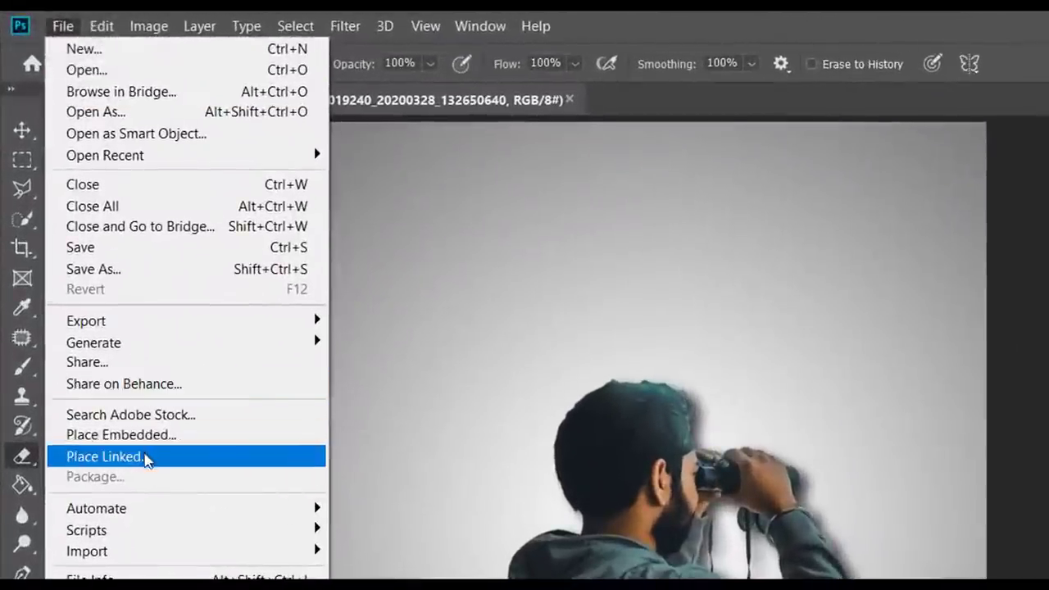
pyautogui.click(147, 459)
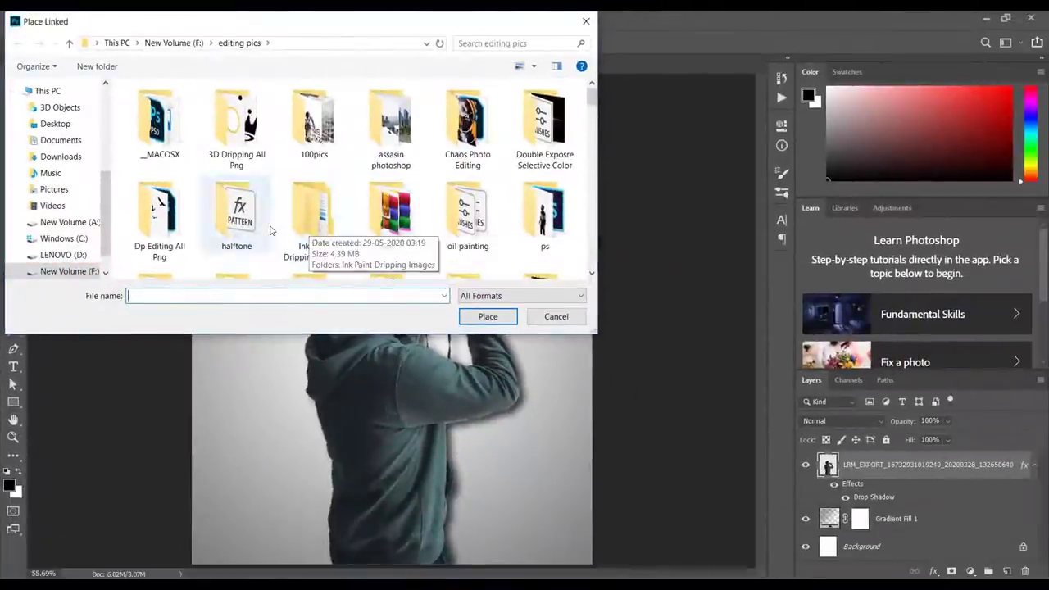
pyautogui.click(365, 233)
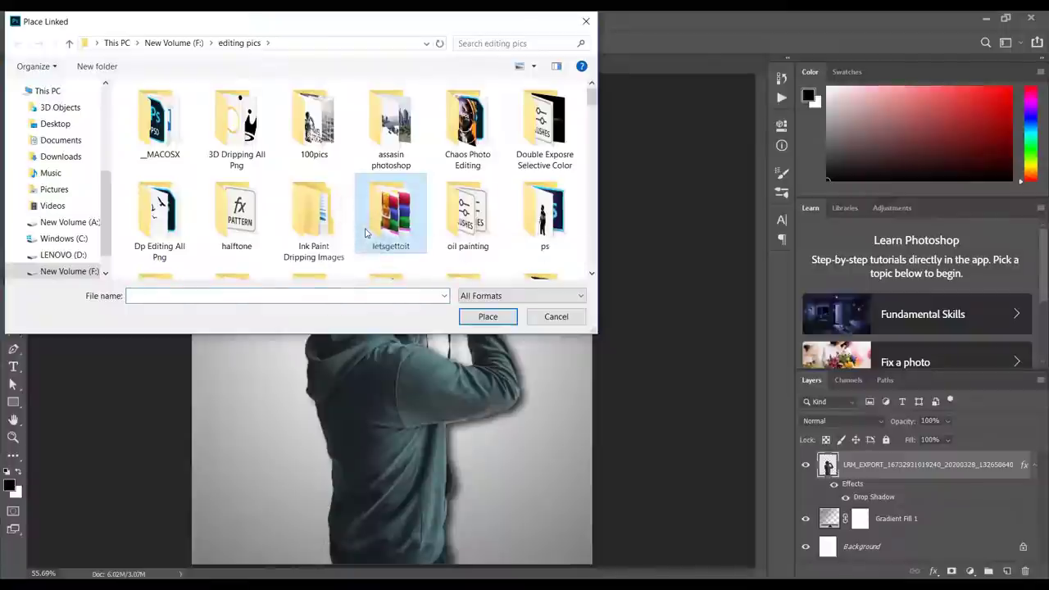
pyautogui.scroll(-2, 366, 233)
pyautogui.press('Return')
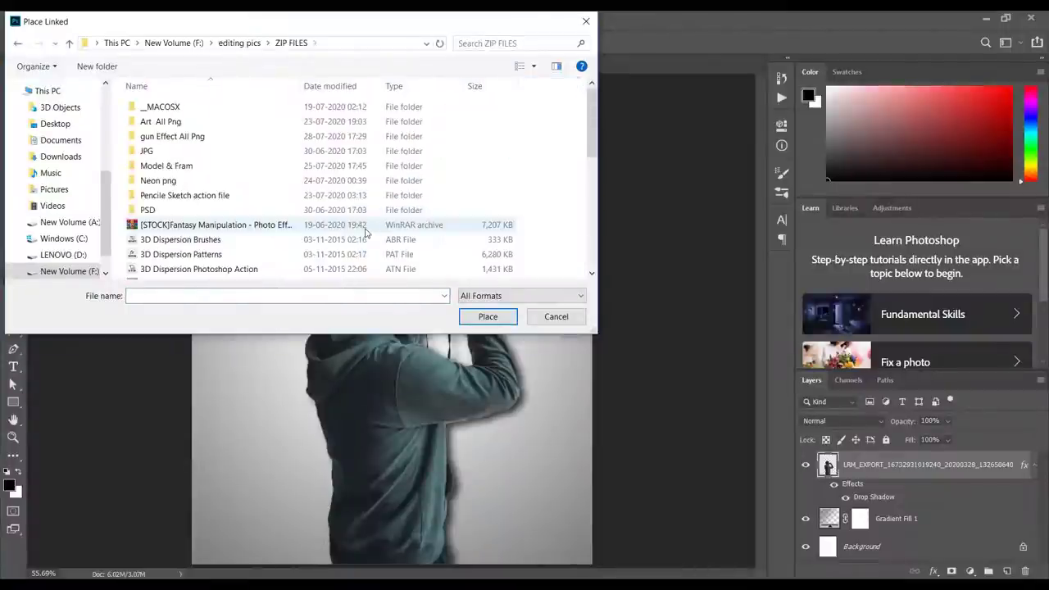
pyautogui.press('Down')
pyautogui.press('Down')
pyautogui.press('Down')
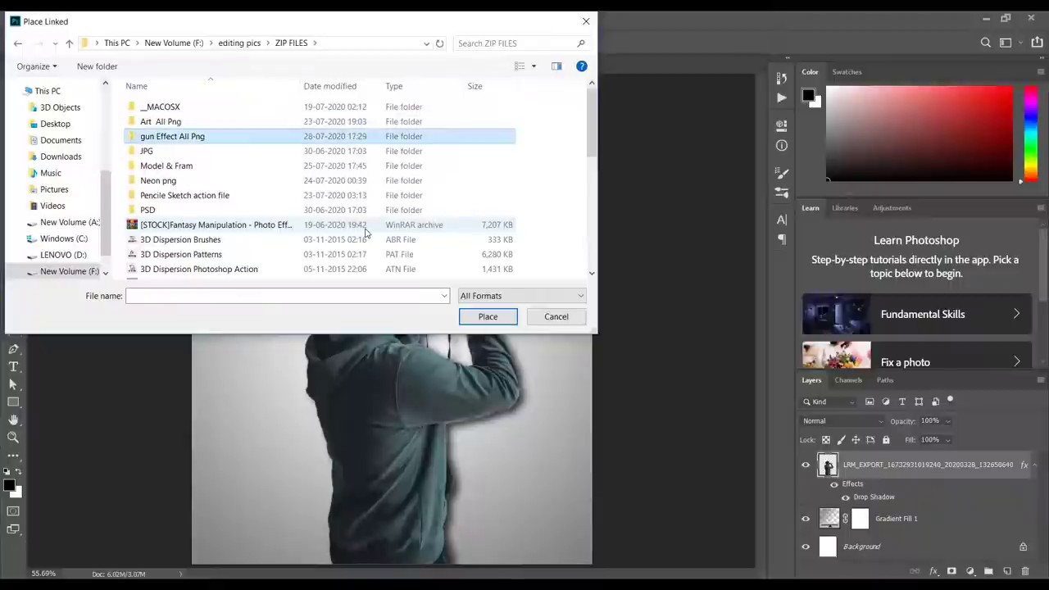
pyautogui.press('Up')
pyautogui.press('Return')
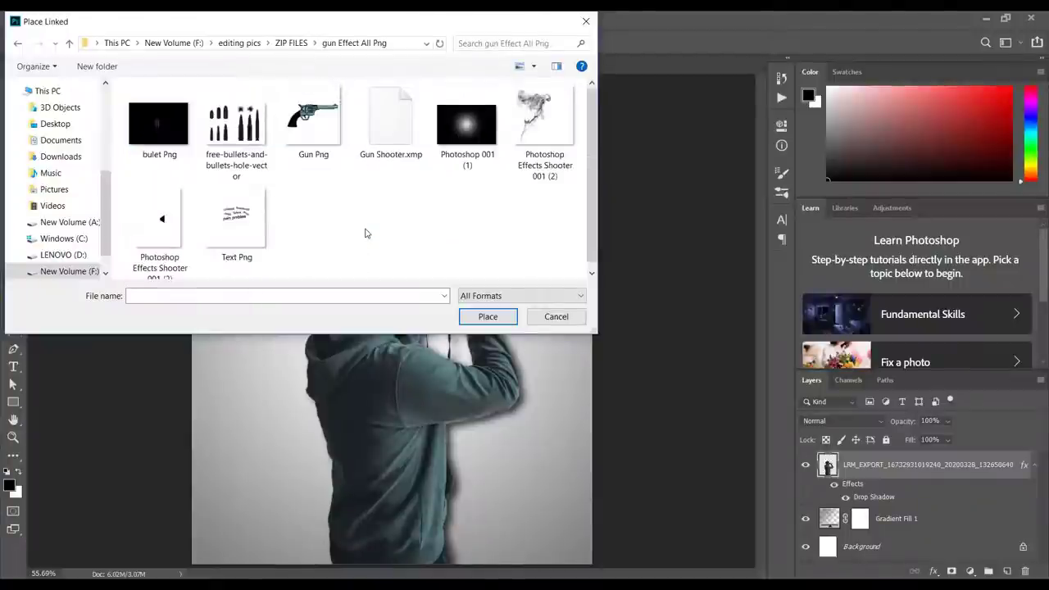
pyautogui.press('Right')
pyautogui.press('Right')
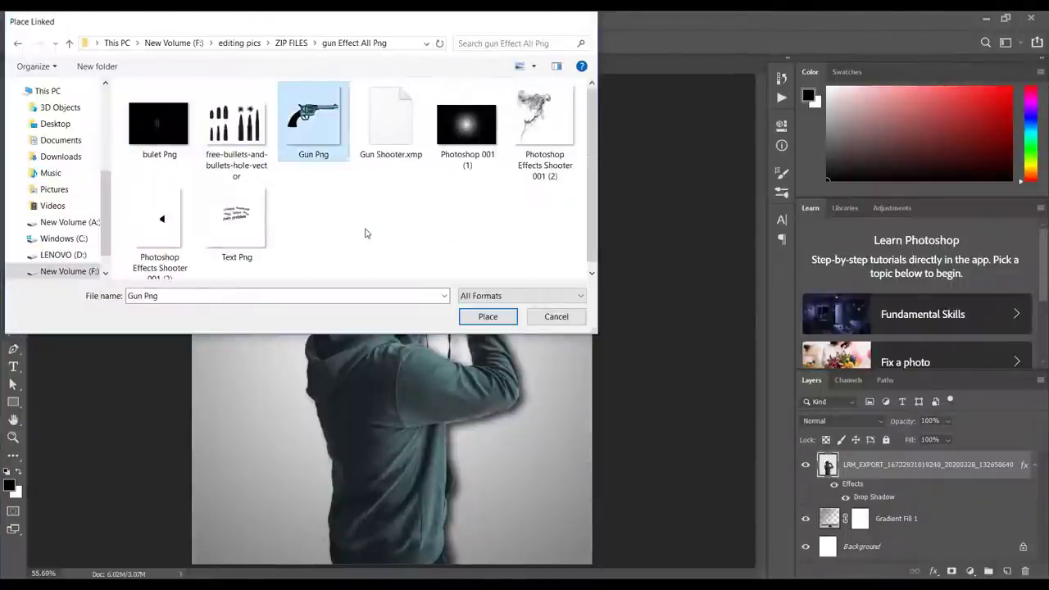
pyautogui.press('Return')
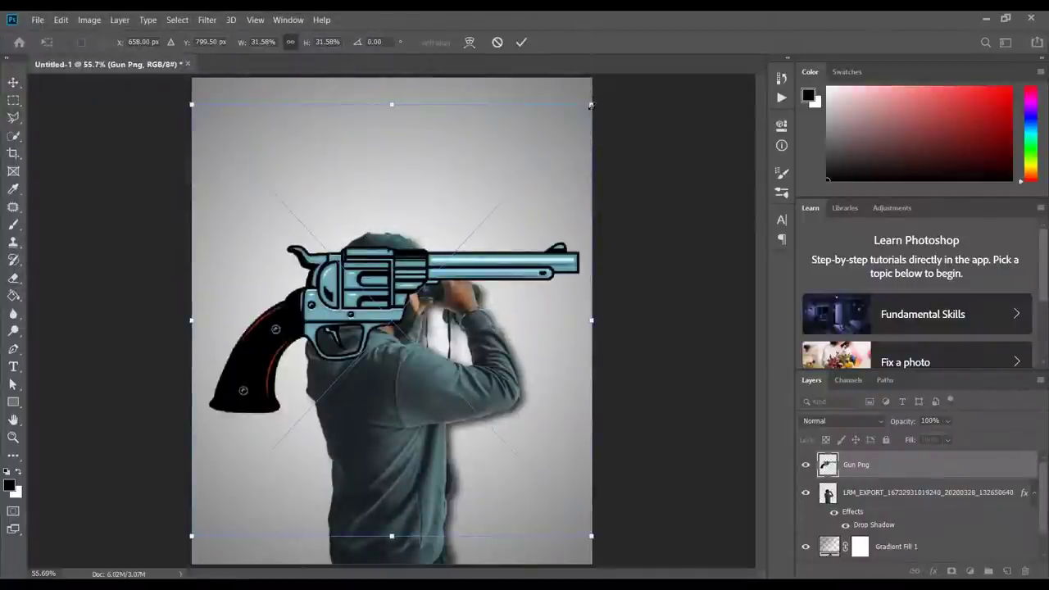
# - Shrink the revolver to about 9% and commit it left of the man's head
pyautogui.moveTo(591, 105); pyautogui.dragTo(369, 245)
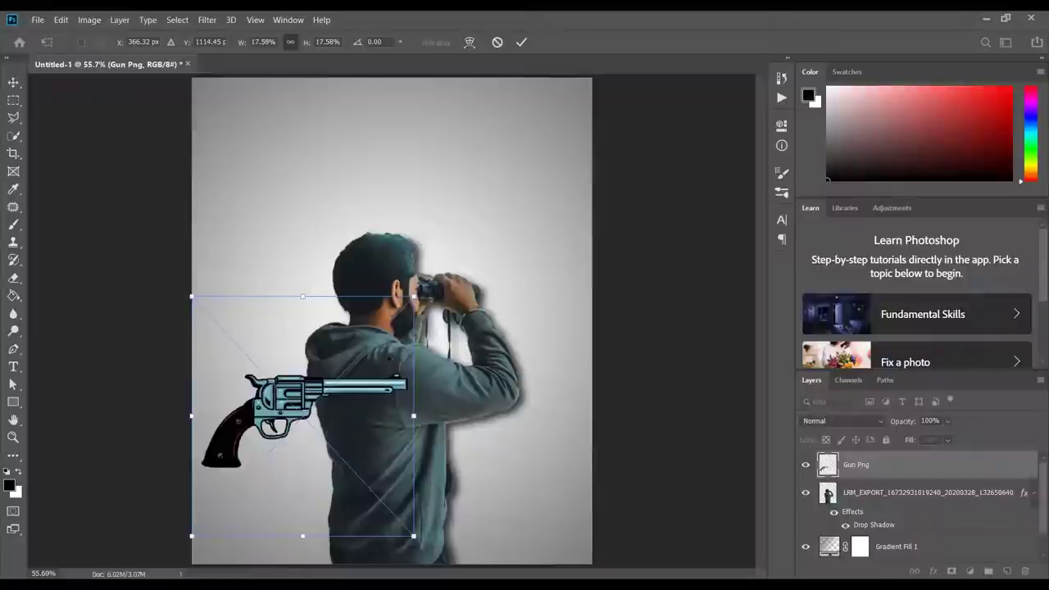
pyautogui.moveTo(352, 374); pyautogui.dragTo(334, 296)
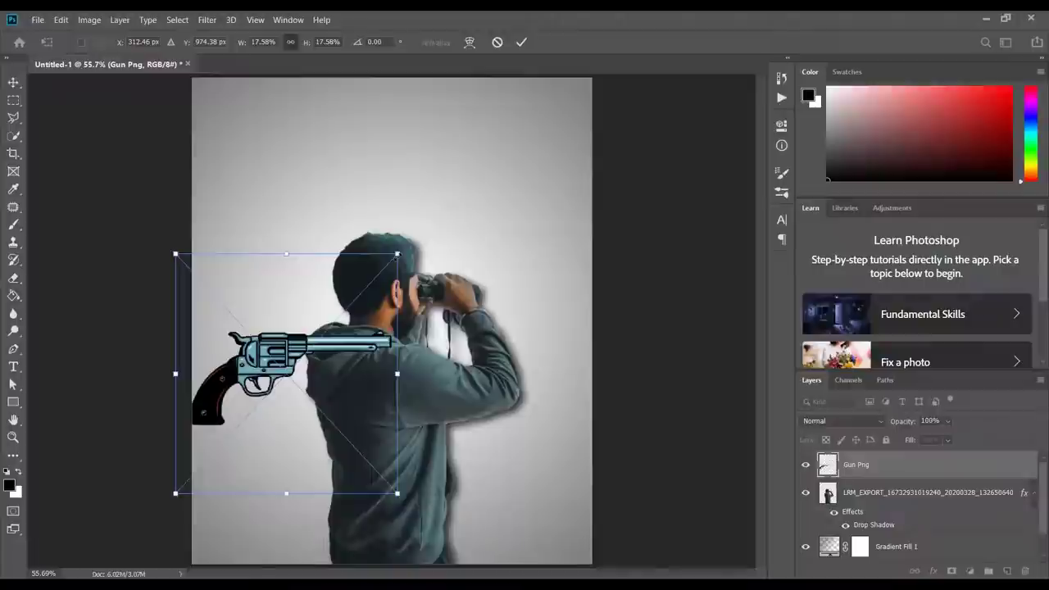
pyautogui.moveTo(397, 254); pyautogui.dragTo(321, 335)
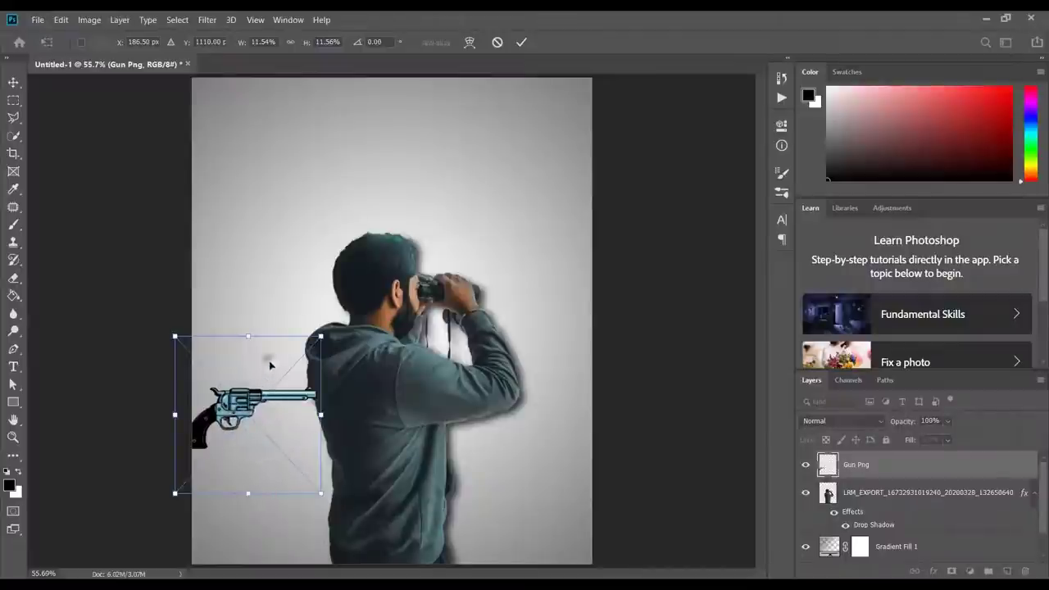
pyautogui.moveTo(271, 365); pyautogui.dragTo(288, 268)
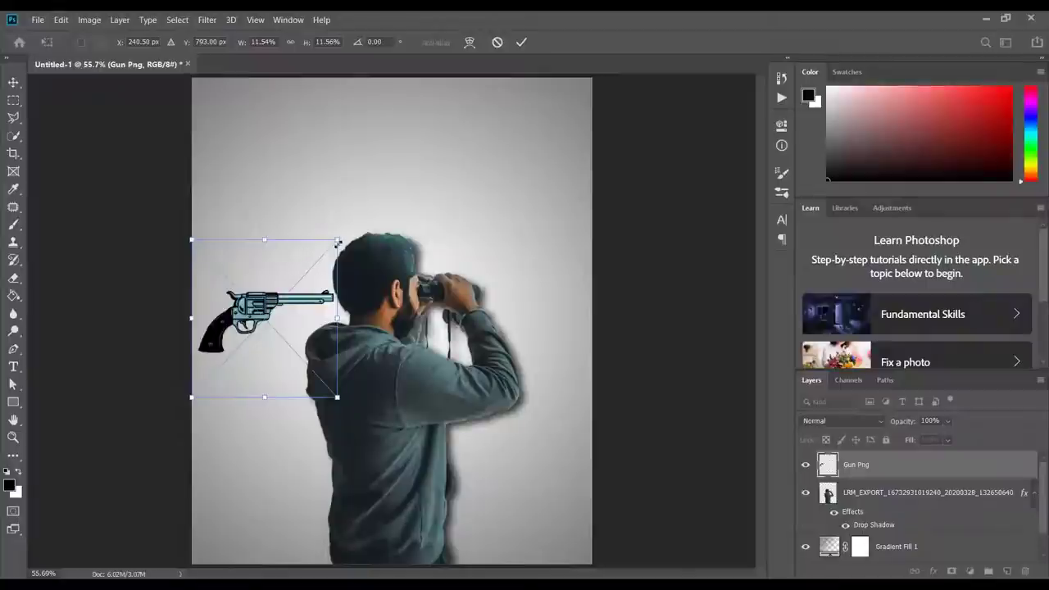
pyautogui.moveTo(337, 242); pyautogui.dragTo(305, 277)
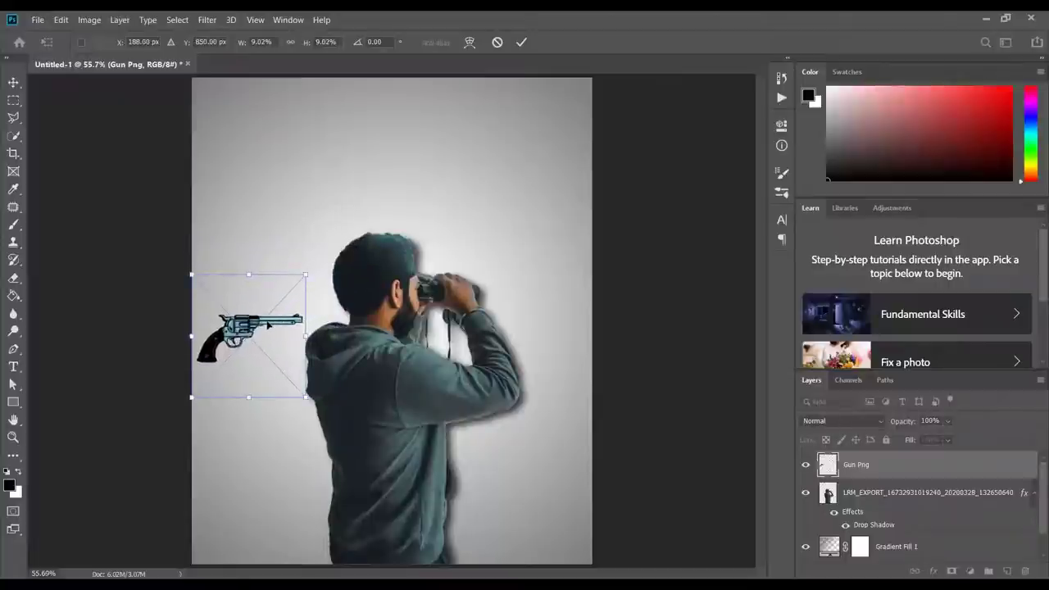
pyautogui.moveTo(268, 325); pyautogui.dragTo(280, 279)
pyautogui.click(520, 49)
pyautogui.press('e')
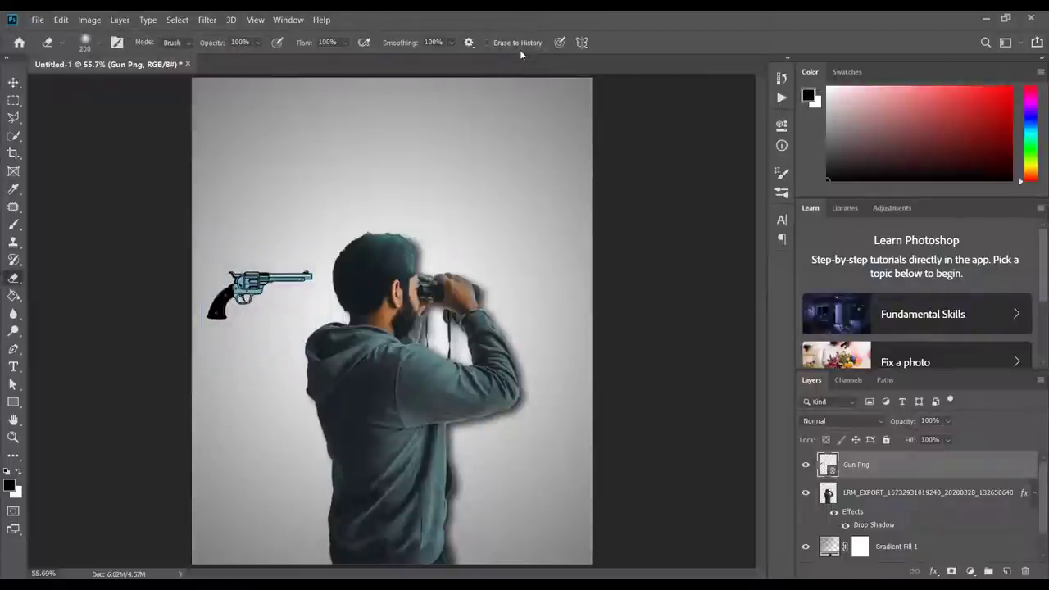
# - Place the Photoshop Effects Shooter 001 (2) smoke image and set its blend mode to Darken
pyautogui.click(36, 20)
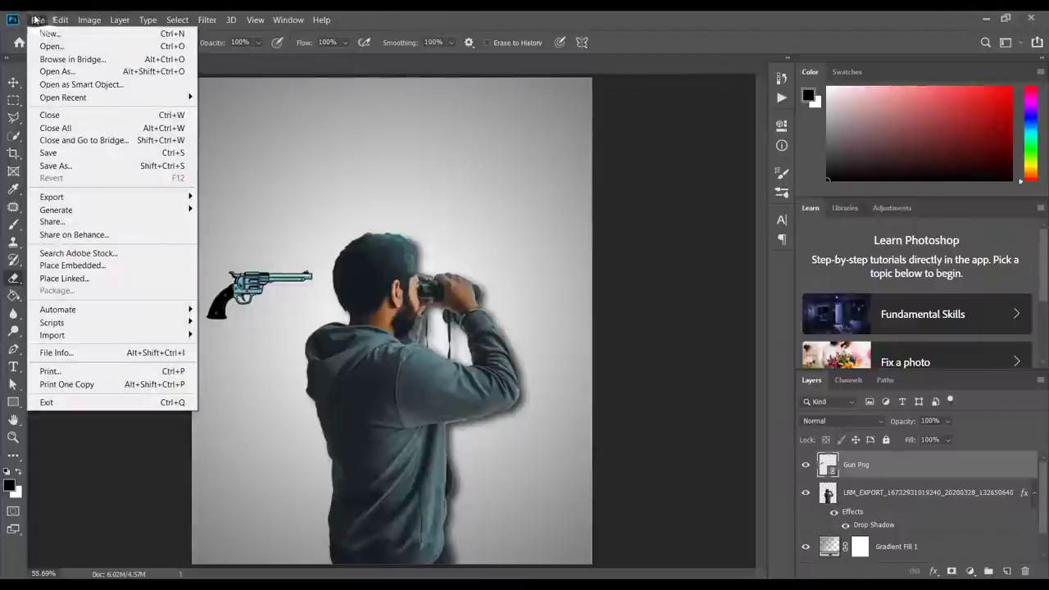
pyautogui.click(90, 267)
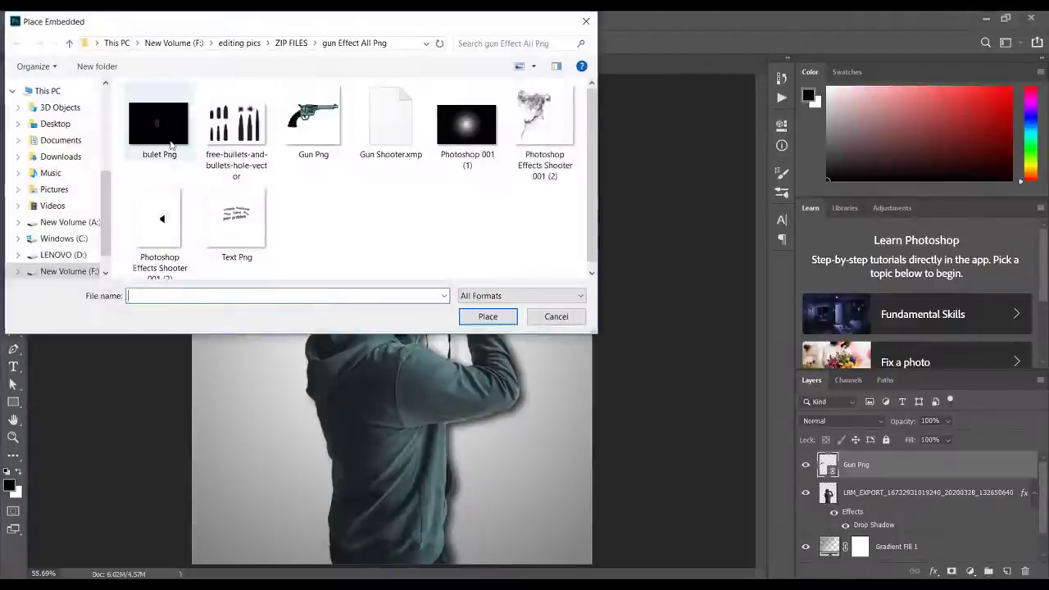
pyautogui.click(545, 131)
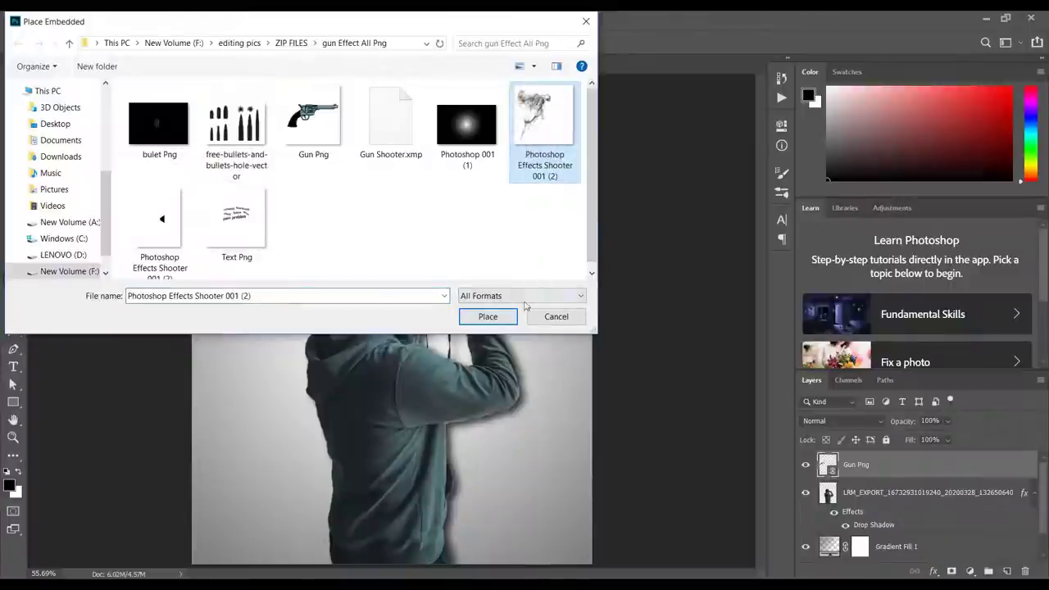
pyautogui.click(490, 318)
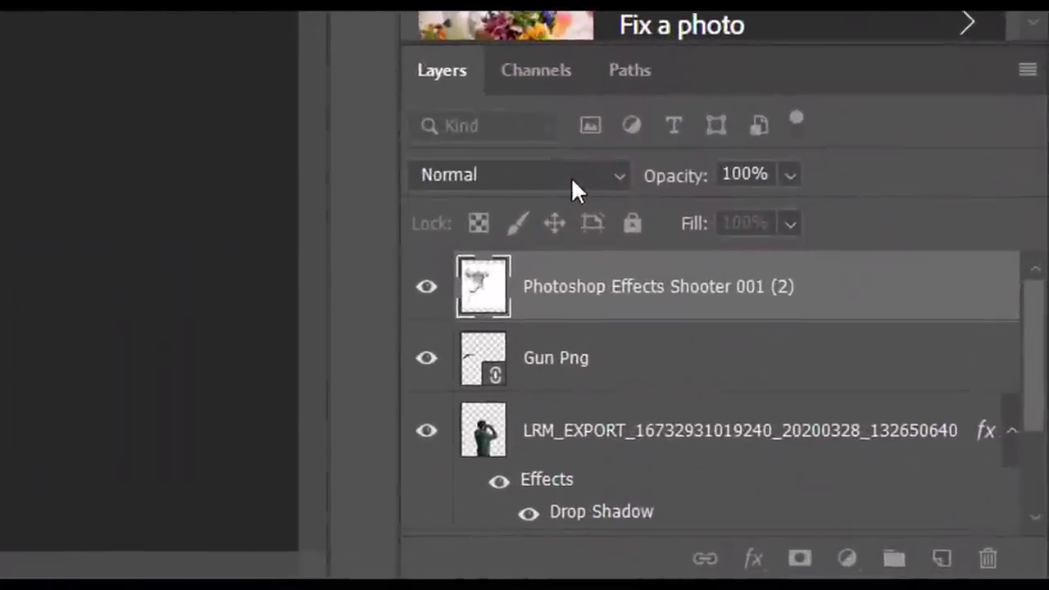
pyautogui.click(861, 423)
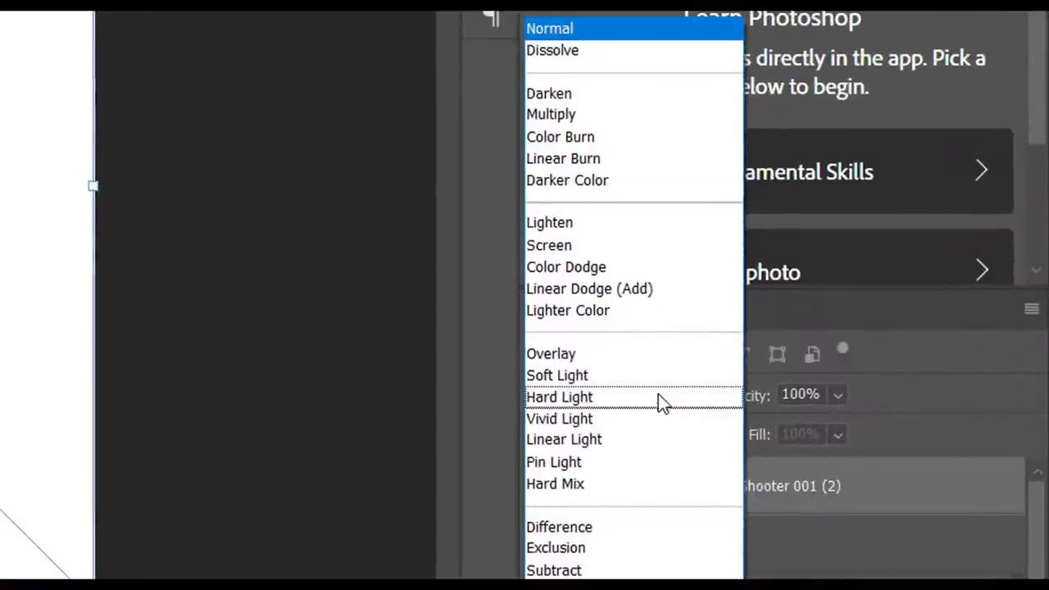
pyautogui.click(545, 95)
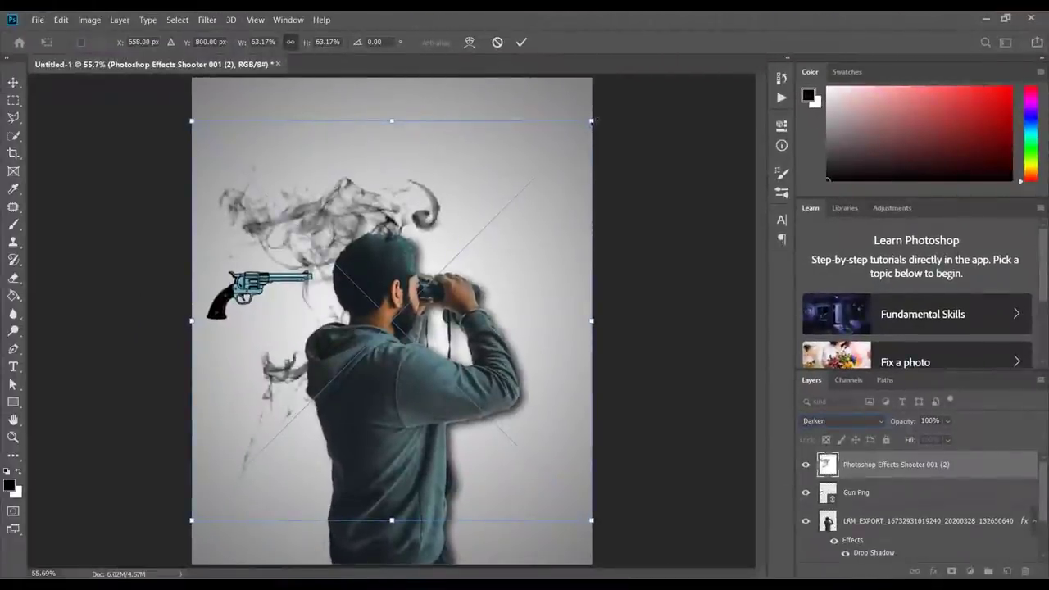
# - Scale the smoke down to about 10.72% and commit it beside the gun's muzzle
pyautogui.moveTo(592, 120); pyautogui.dragTo(409, 313)
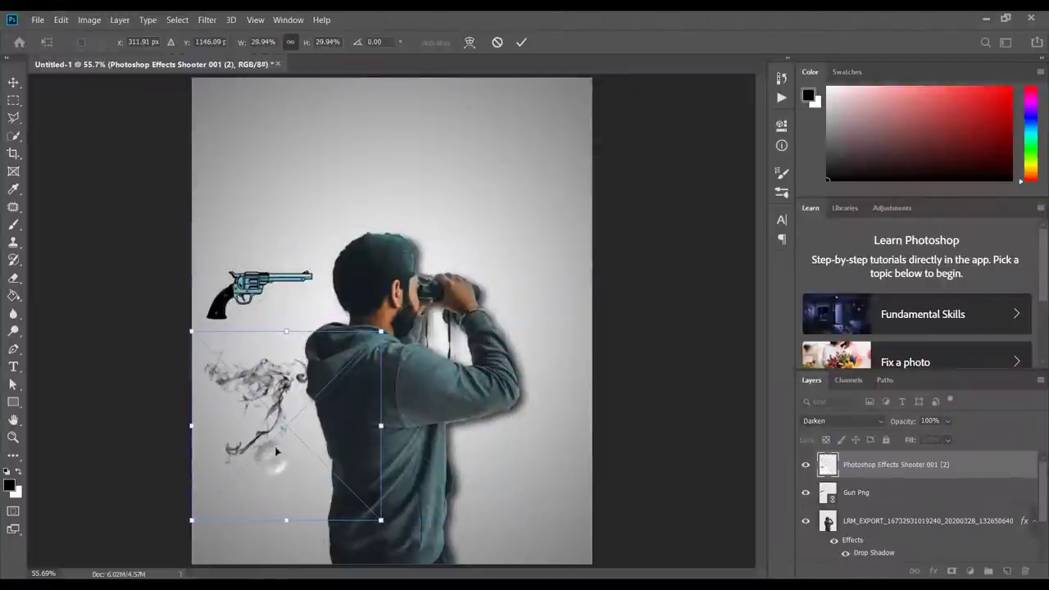
pyautogui.moveTo(271, 455); pyautogui.dragTo(322, 309)
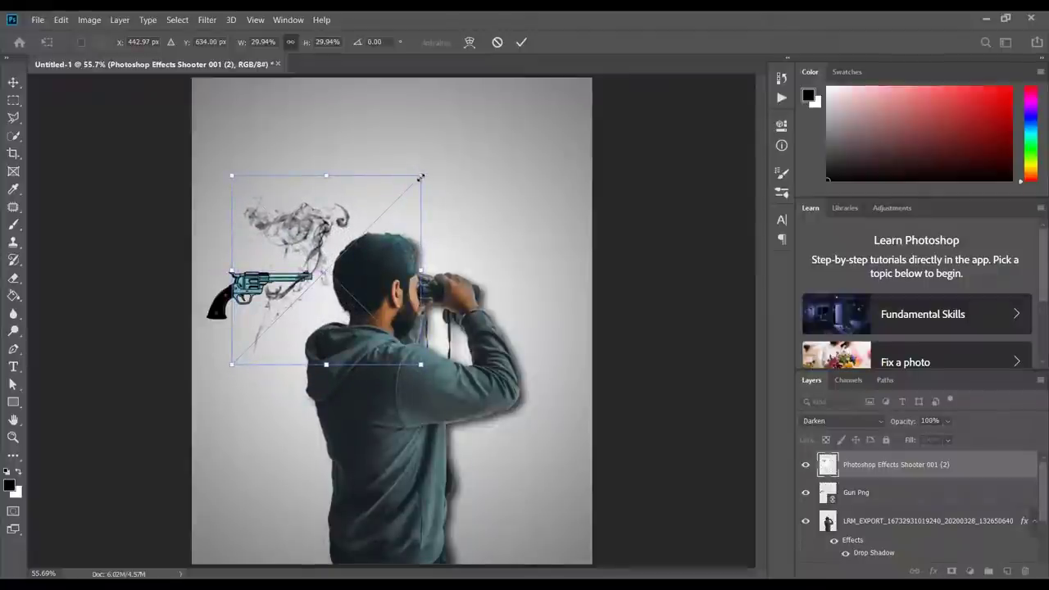
pyautogui.moveTo(420, 176); pyautogui.dragTo(357, 239)
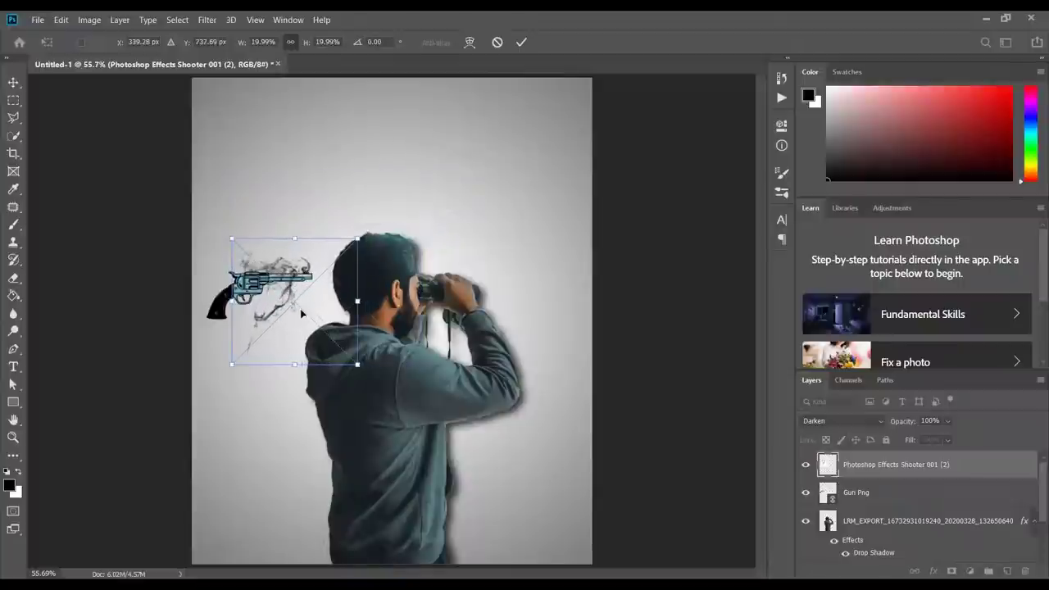
pyautogui.moveTo(302, 313); pyautogui.dragTo(358, 242)
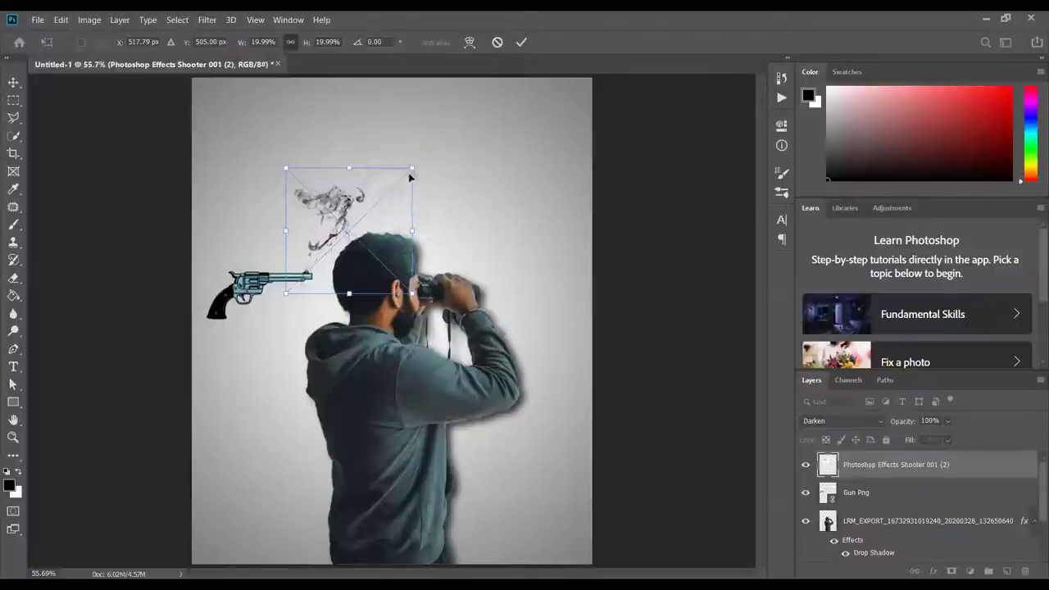
pyautogui.moveTo(412, 169); pyautogui.dragTo(357, 224)
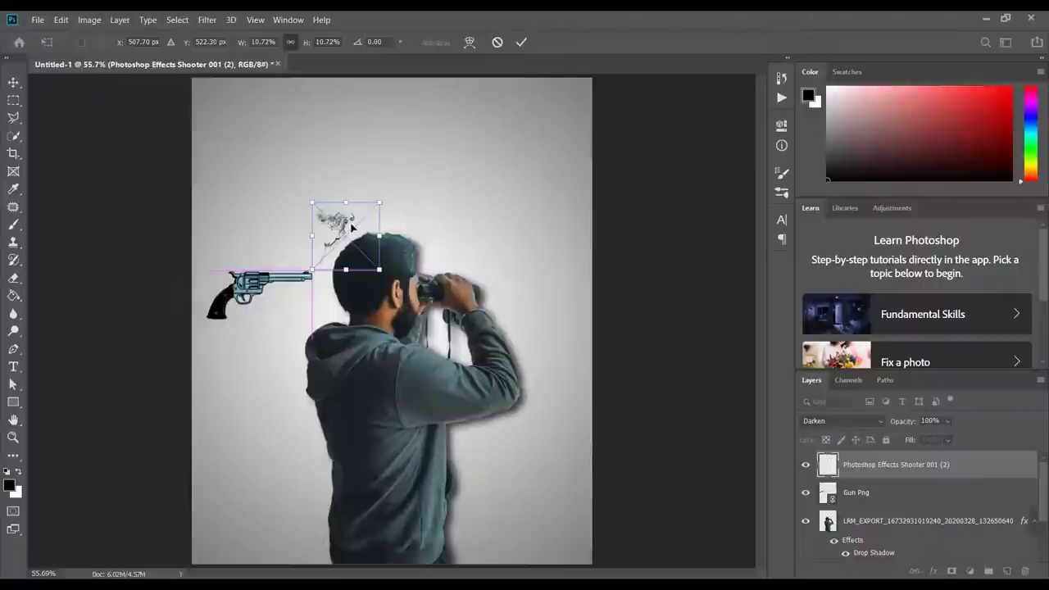
pyautogui.click(524, 43)
pyautogui.press('e')
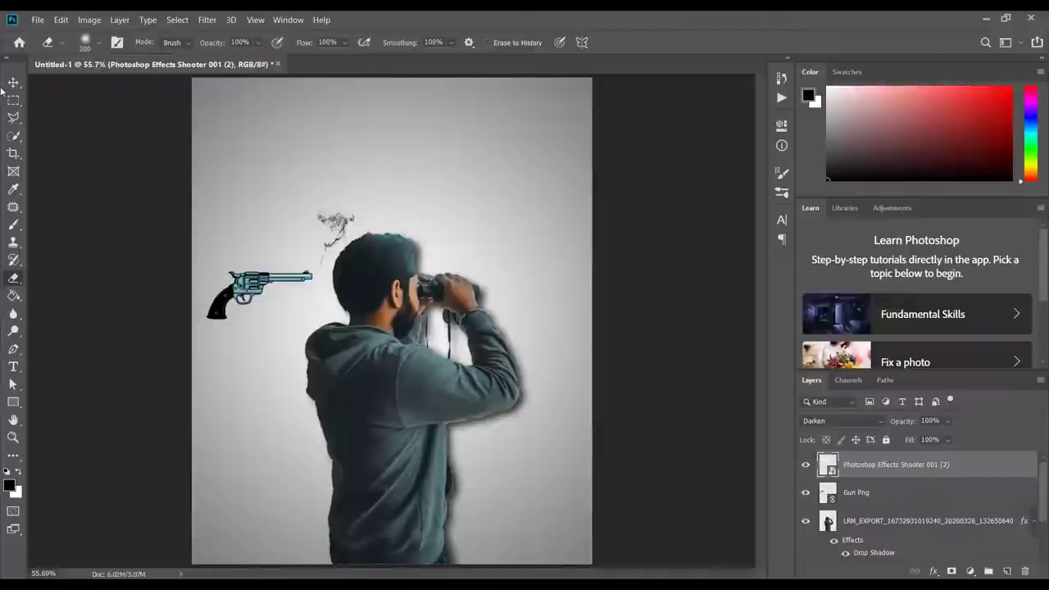
# - Switch to the Move tool and try nudging the smoke, then undo the nudge
pyautogui.click(14, 82)
pyautogui.click(44, 83)
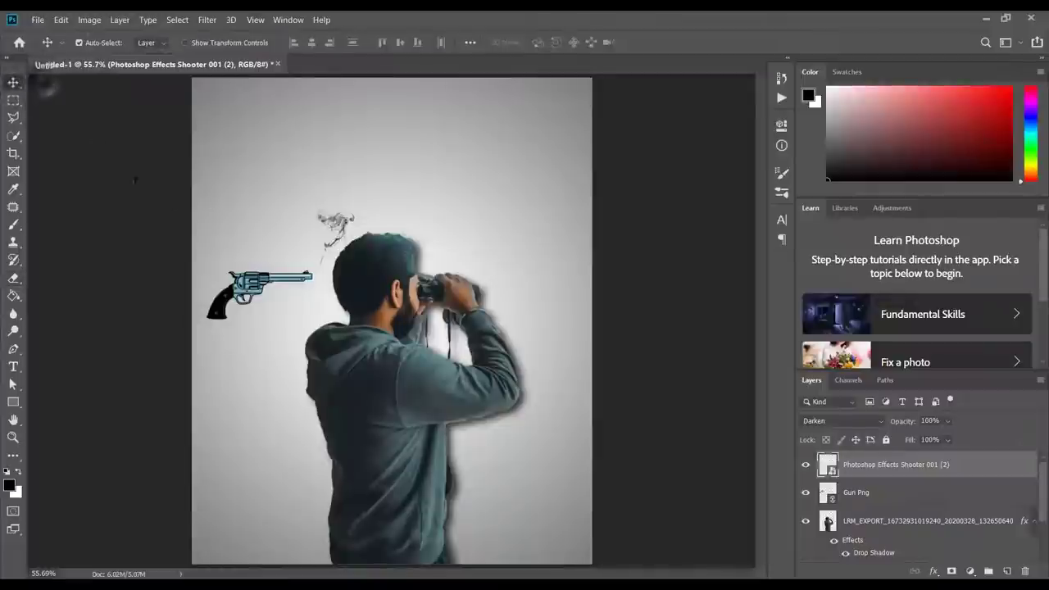
pyautogui.moveTo(335, 228)
pyautogui.mouseDown()
pyautogui.moveTo(325, 233)
pyautogui.moveTo(328, 224)
pyautogui.mouseUp()
pyautogui.hotkey('ctrl', 'z')
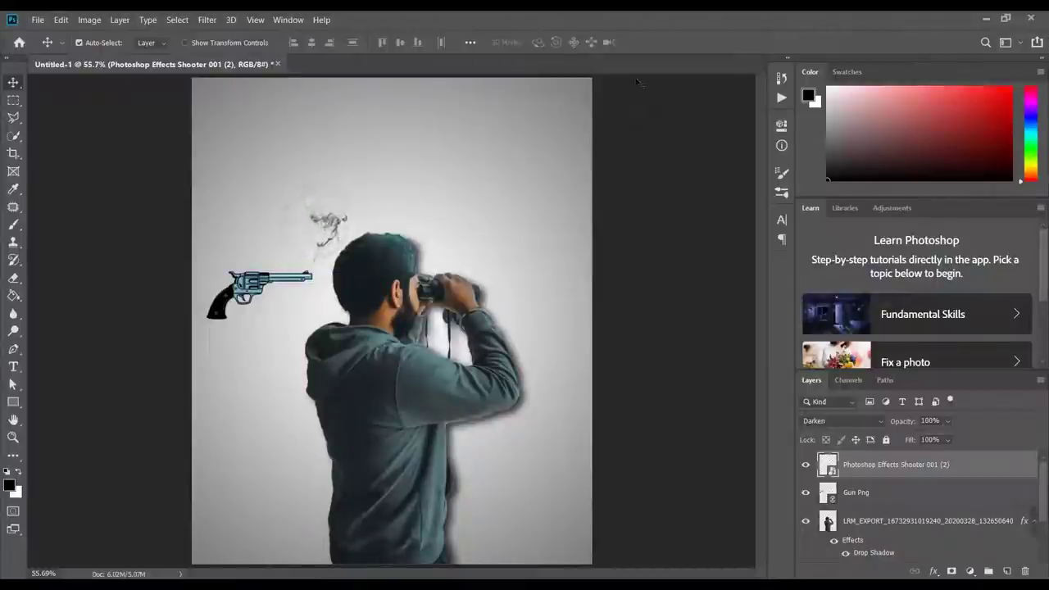
# - Place the Shooter 001 (2) black shape, shrink it to 4.33%, and move it beside the binoculars
pyautogui.click(37, 19)
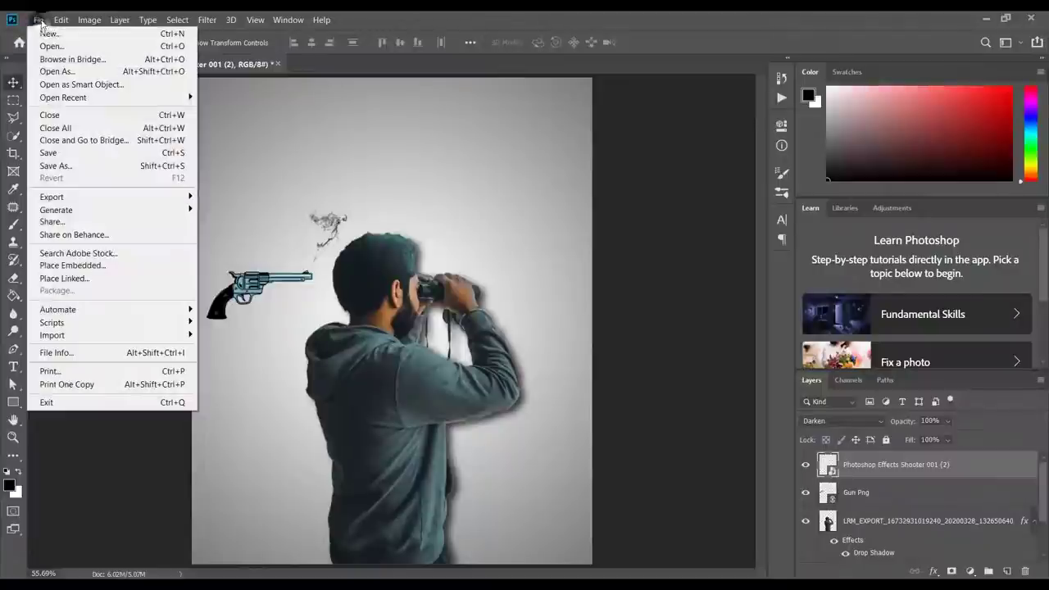
pyautogui.click(105, 265)
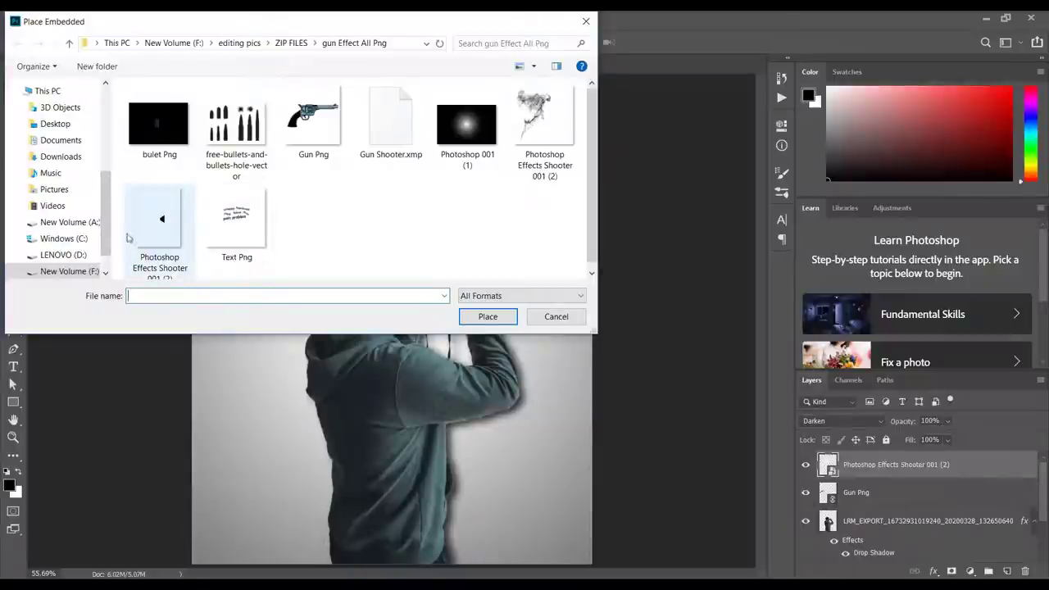
pyautogui.click(147, 218)
pyautogui.click(488, 316)
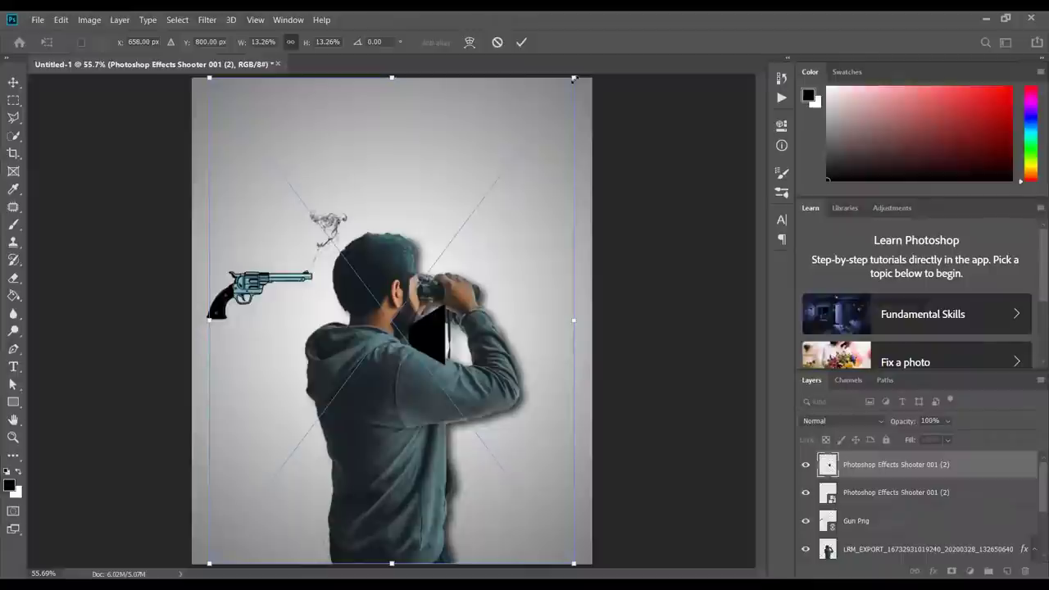
pyautogui.moveTo(574, 79); pyautogui.dragTo(352, 426)
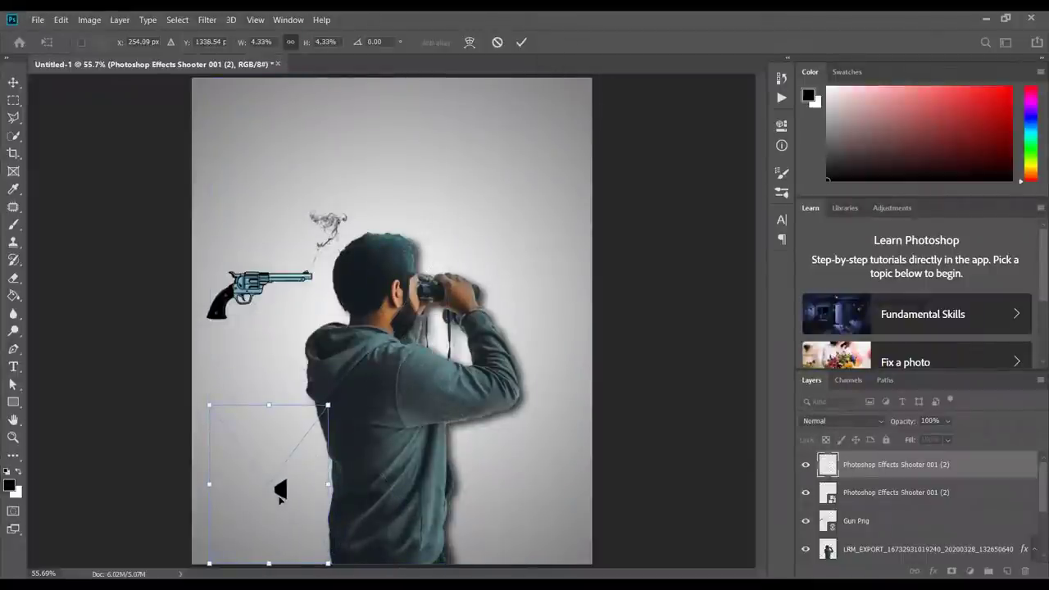
pyautogui.press('Return')
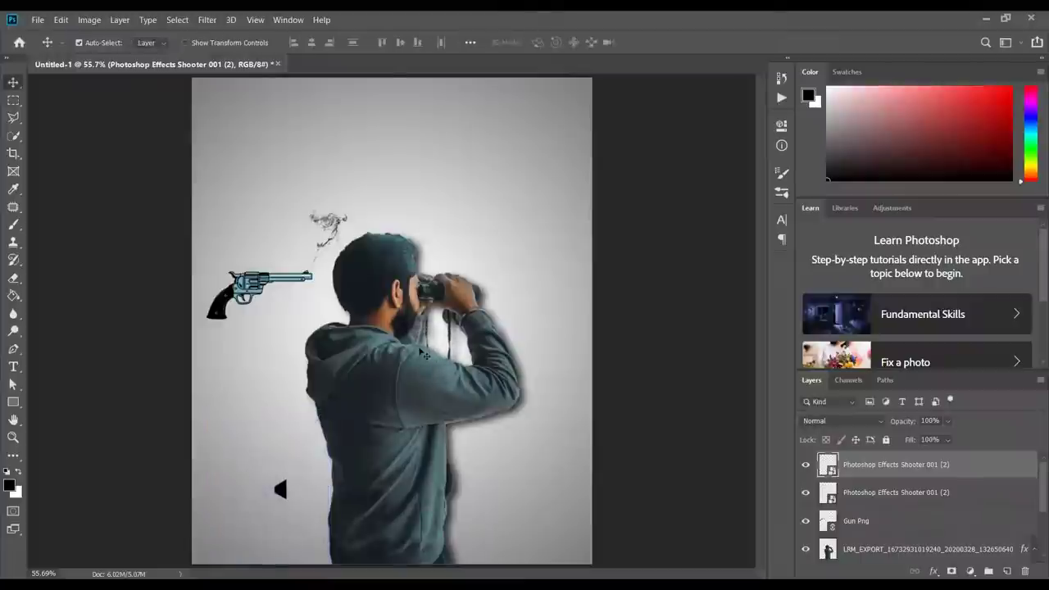
pyautogui.hotkey('ctrl', 't')
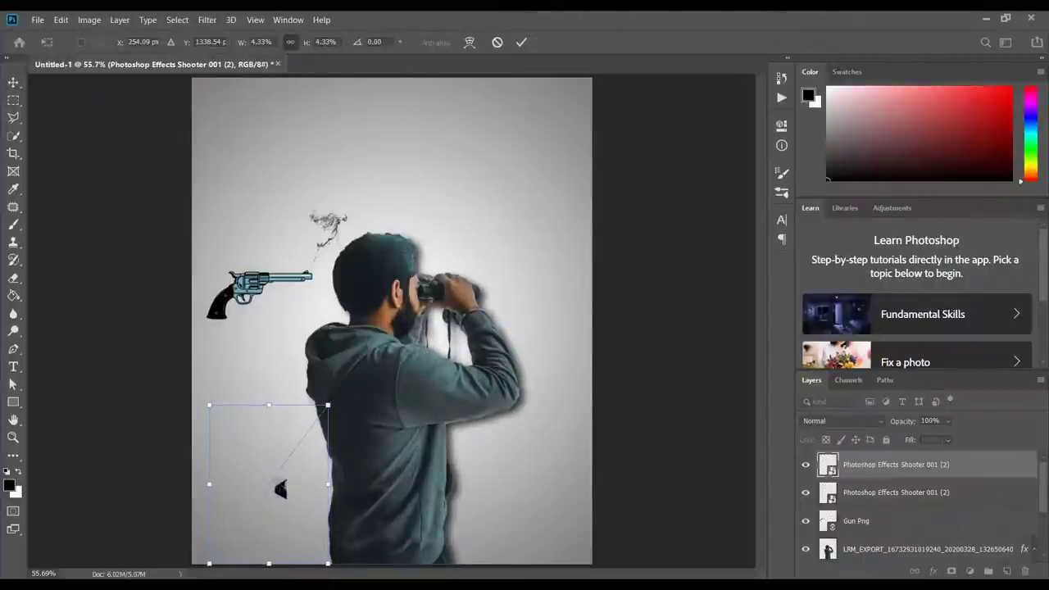
pyautogui.moveTo(279, 488); pyautogui.dragTo(479, 249)
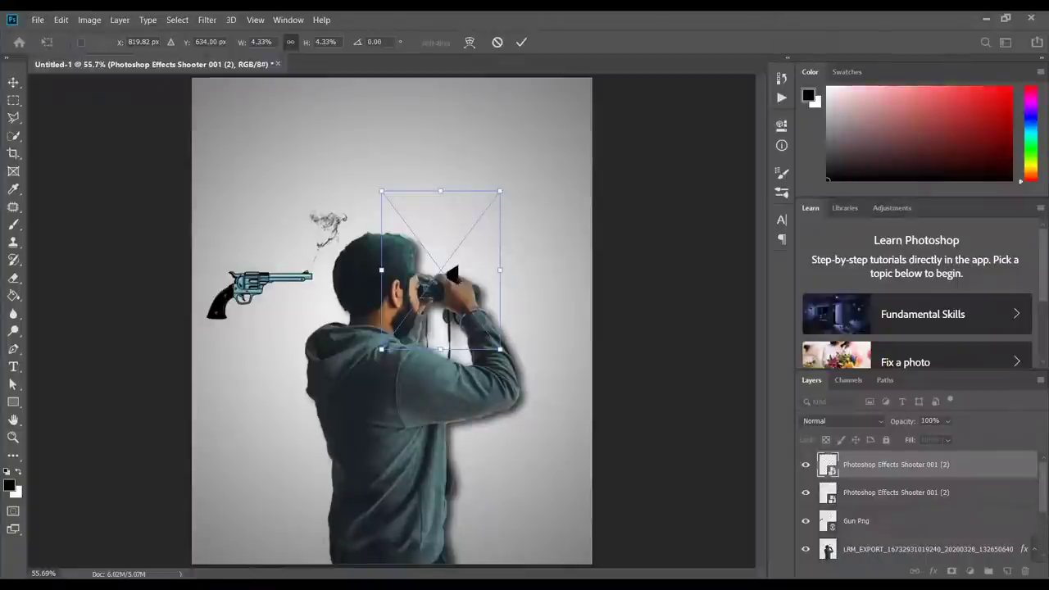
pyautogui.press('Return')
# - Dismiss the transform error and select the top Shooter 001 (2) layer
pyautogui.click(463, 274)
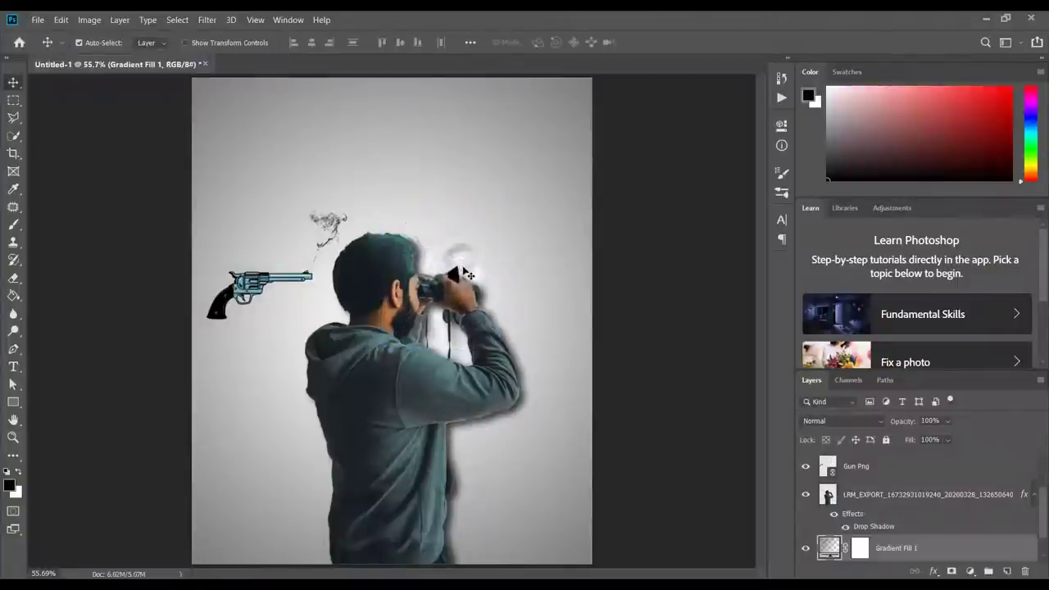
pyautogui.hotkey('ctrl', 't')
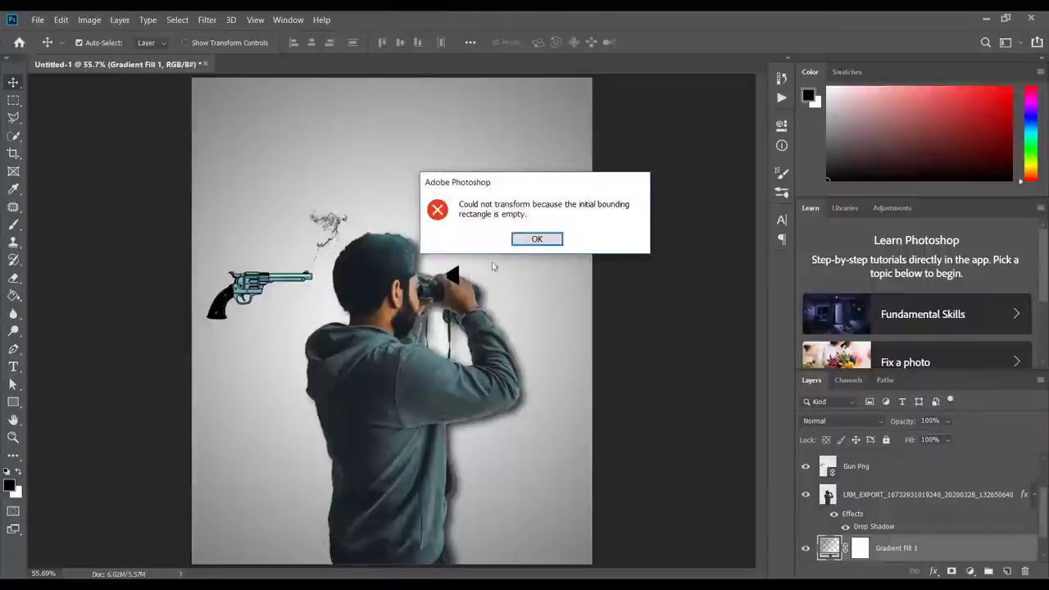
pyautogui.click(544, 238)
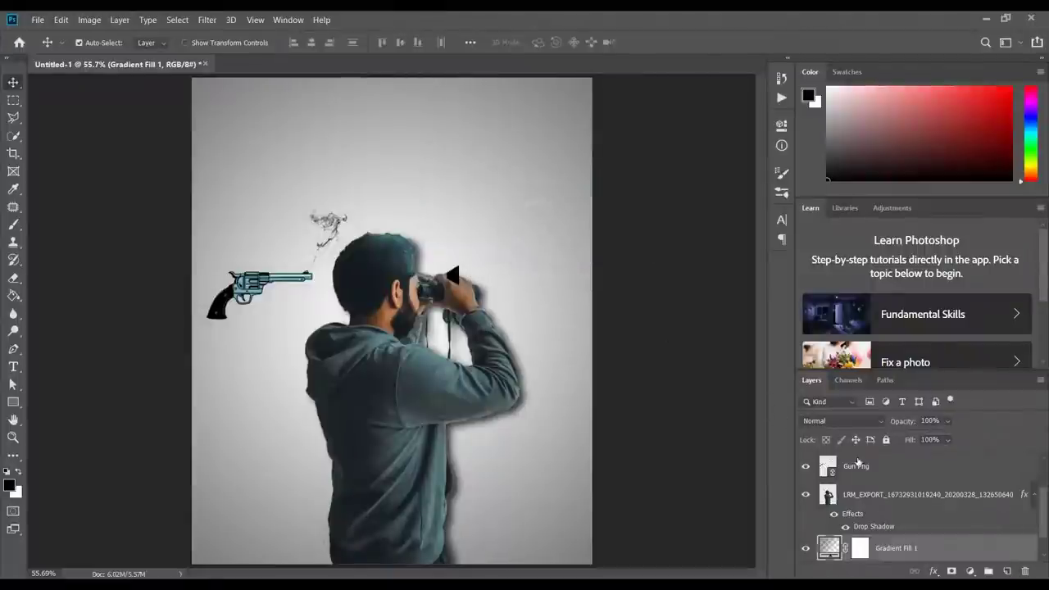
pyautogui.click(865, 467)
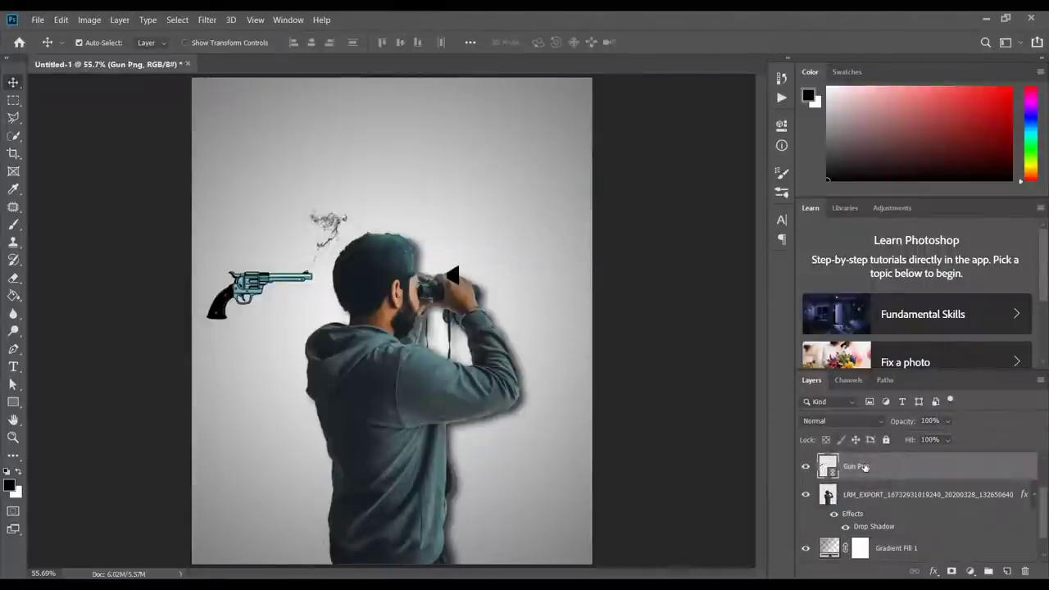
pyautogui.moveTo(1042, 492); pyautogui.dragTo(1042, 476)
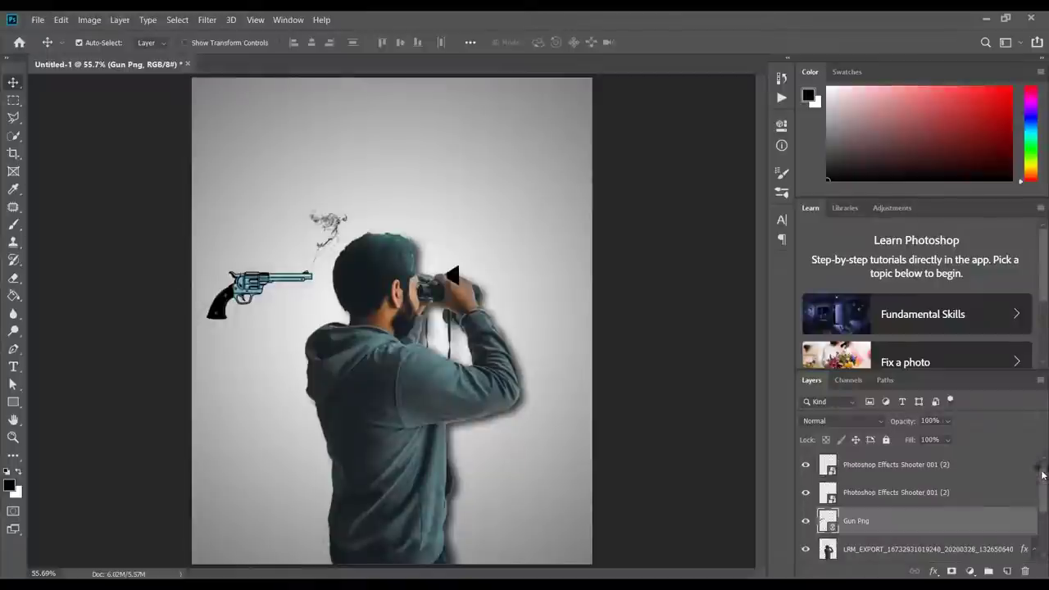
pyautogui.click(957, 466)
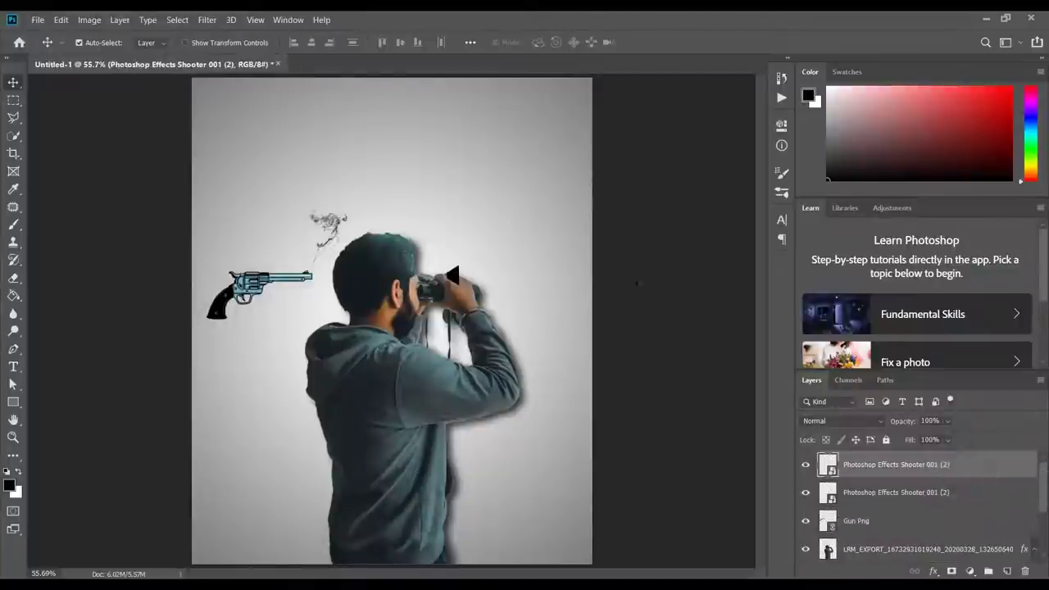
# - Scale the black fragment to 2.97% and commit it just ahead of the binoculars' lenses
pyautogui.hotkey('ctrl', 't')
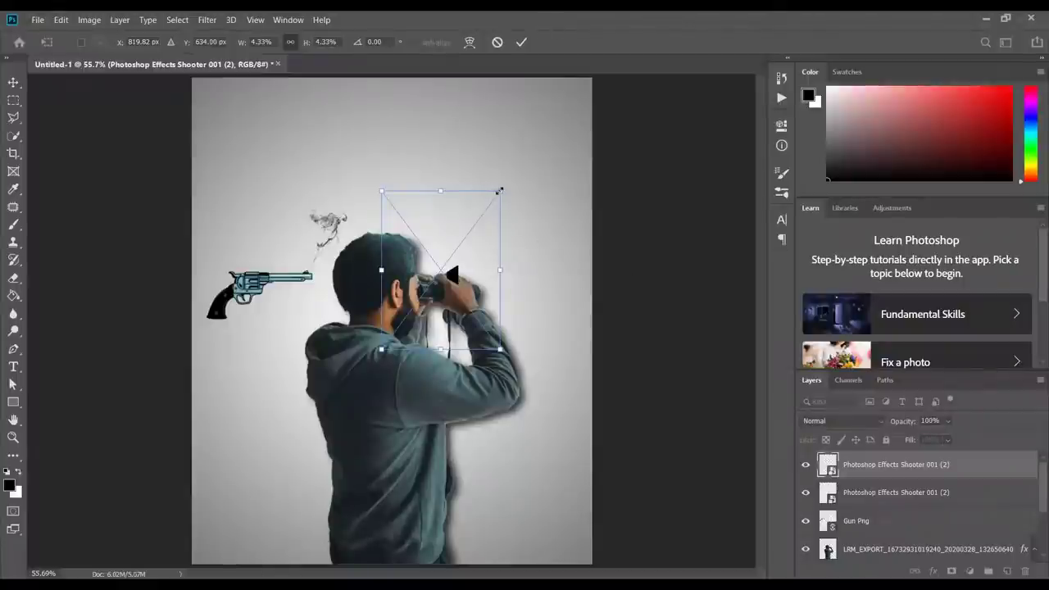
pyautogui.moveTo(499, 191); pyautogui.dragTo(465, 243)
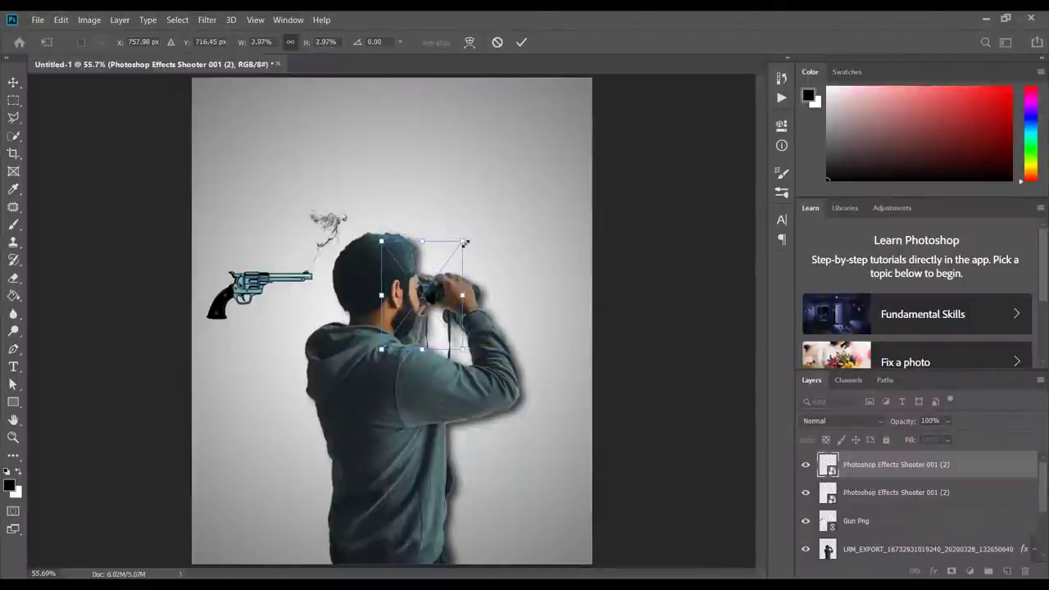
pyautogui.moveTo(419, 309); pyautogui.dragTo(452, 274)
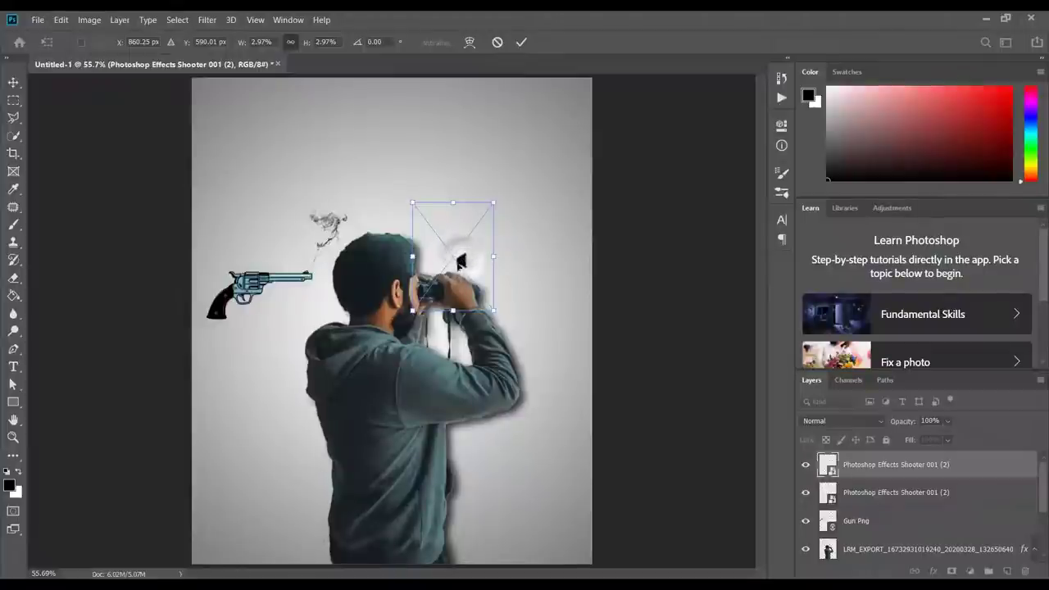
pyautogui.moveTo(460, 260); pyautogui.dragTo(473, 269)
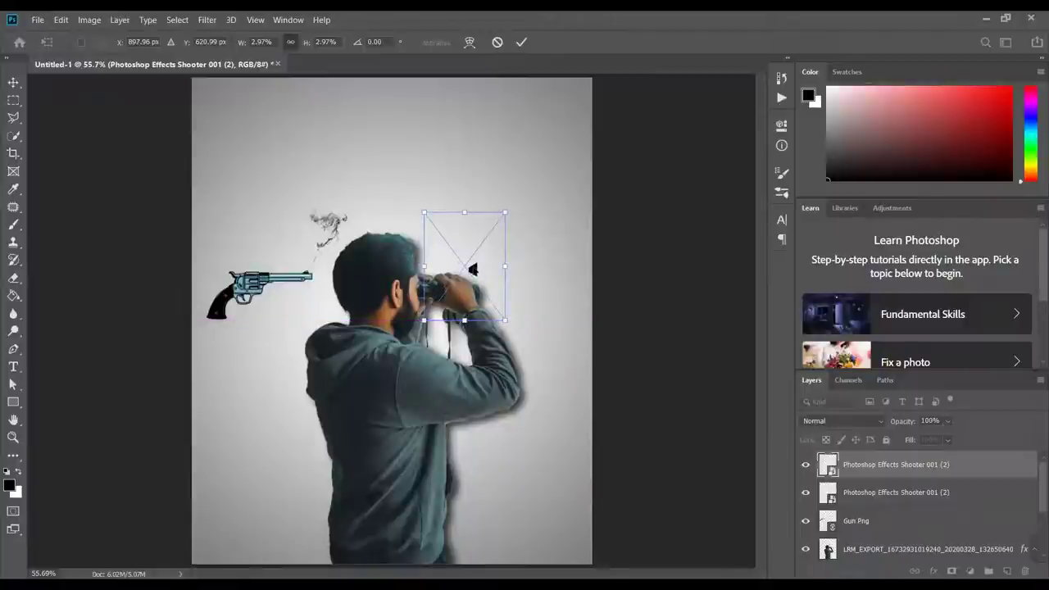
pyautogui.click(521, 42)
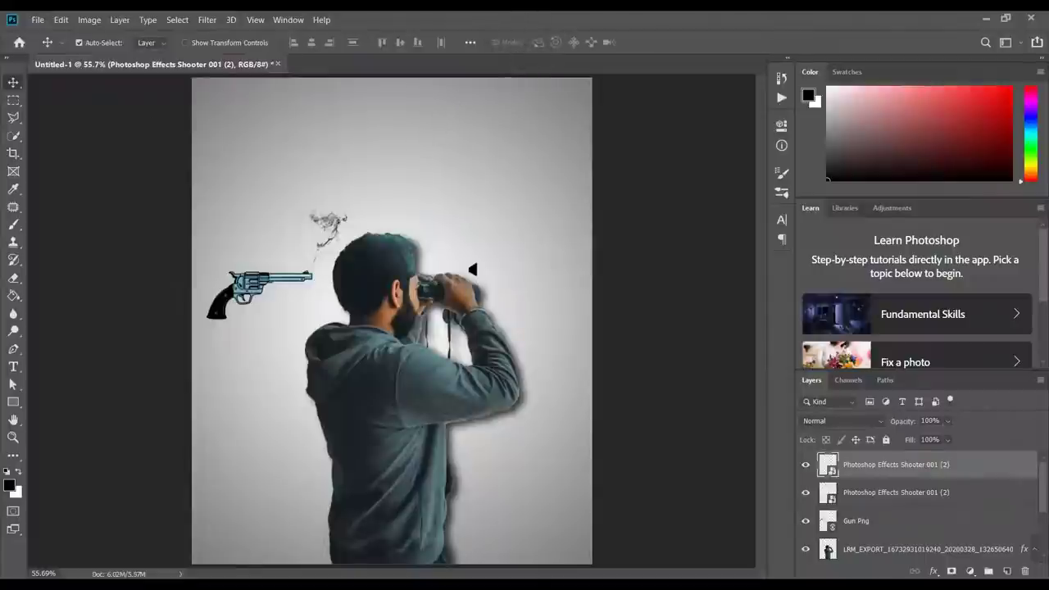
# - Place the Text Png word-cloud image into the poster as an embedded image
pyautogui.click(37, 21)
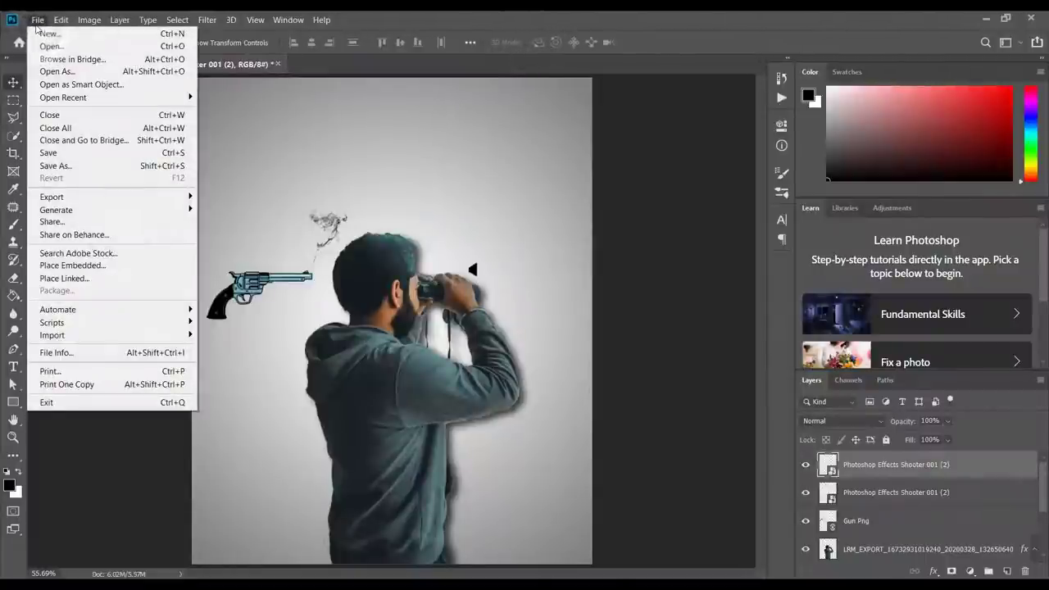
pyautogui.click(96, 267)
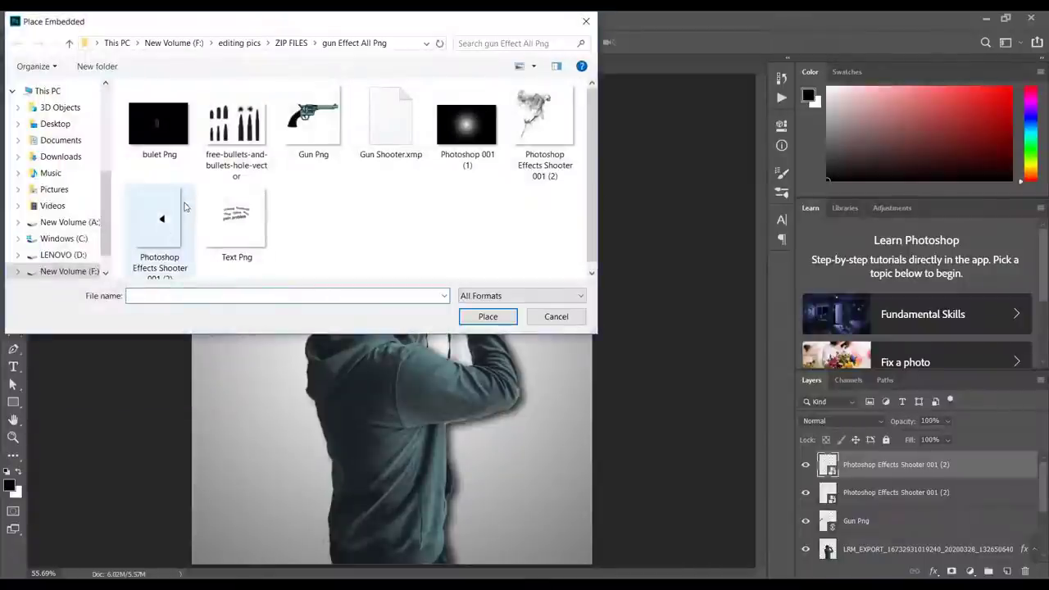
pyautogui.click(236, 236)
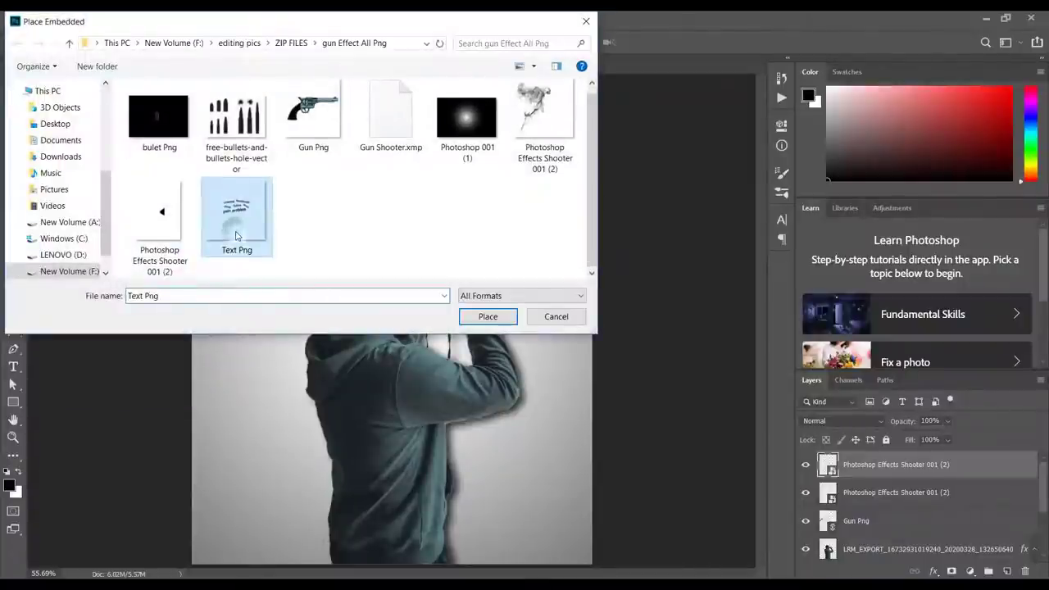
pyautogui.click(495, 319)
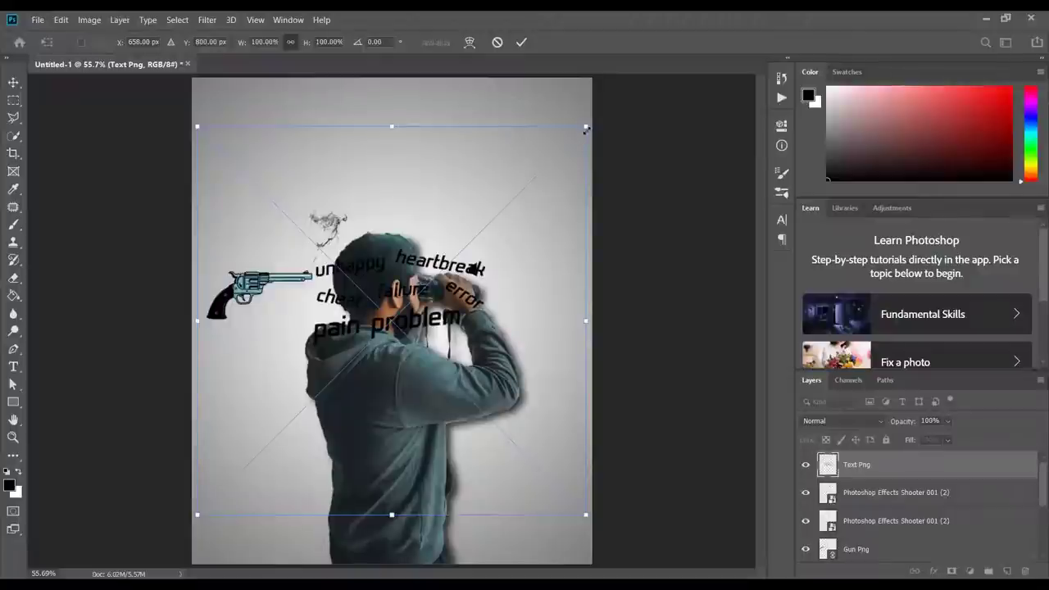
# - Scale the word graphic to about 41% and commit it right of the binoculars
pyautogui.moveTo(586, 128); pyautogui.dragTo(376, 335)
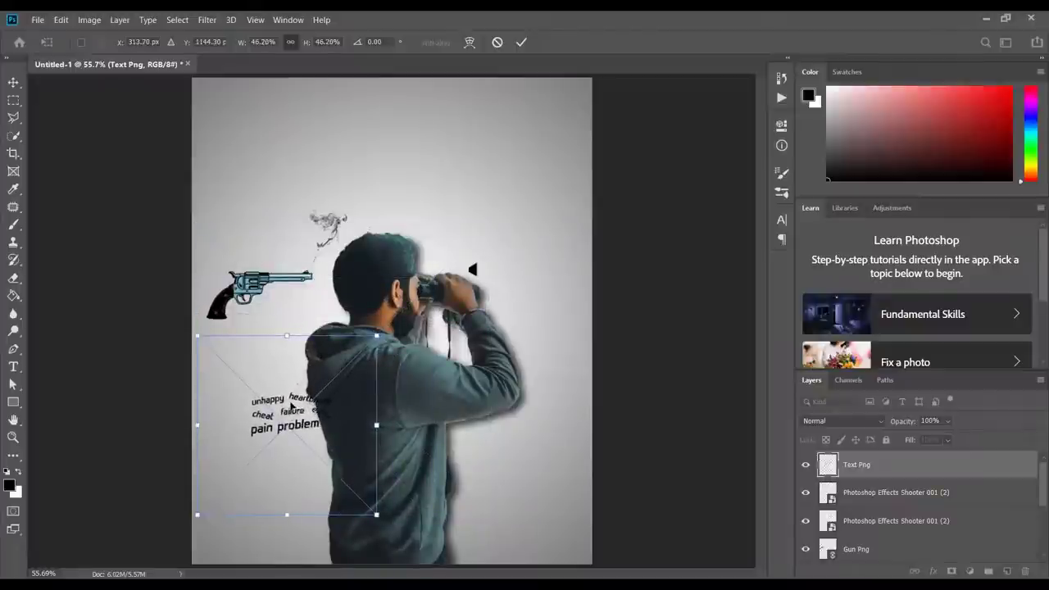
pyautogui.moveTo(291, 406); pyautogui.dragTo(376, 341)
pyautogui.moveTo(526, 245)
pyautogui.mouseDown()
pyautogui.moveTo(516, 252)
pyautogui.moveTo(526, 258)
pyautogui.mouseUp()
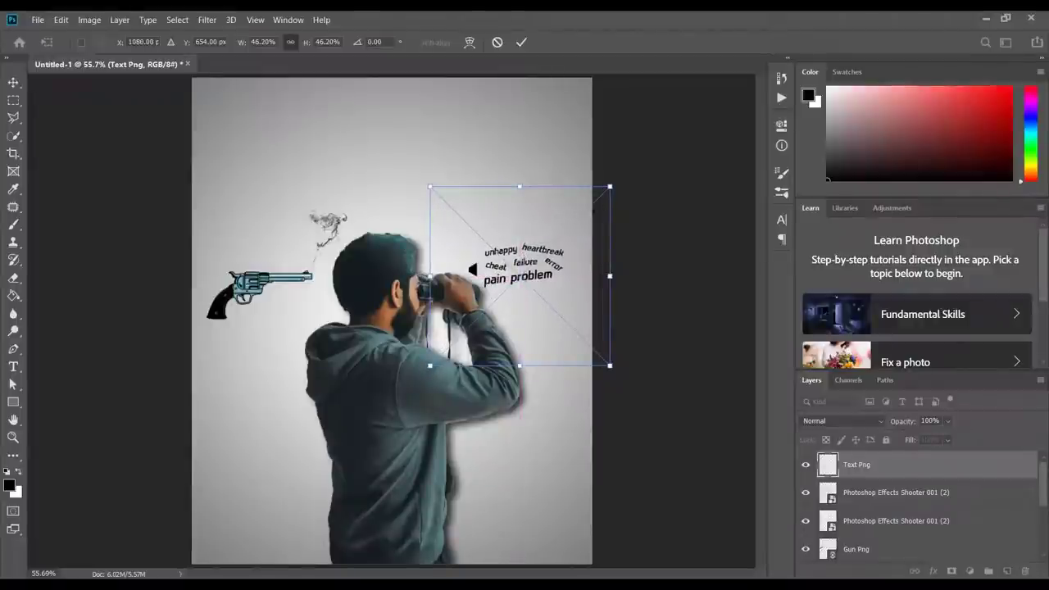
pyautogui.moveTo(610, 187); pyautogui.dragTo(591, 205)
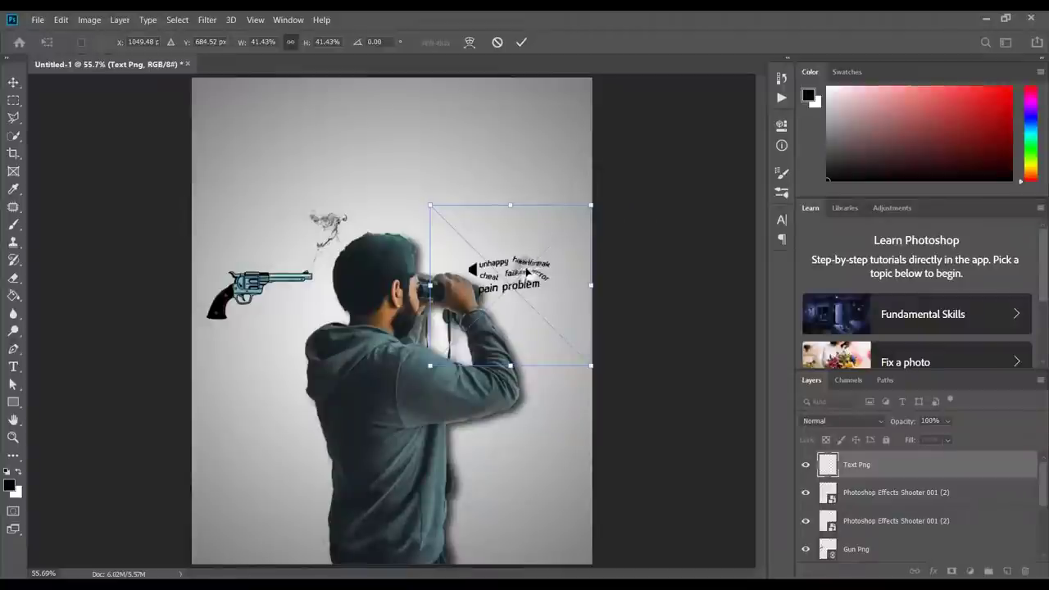
pyautogui.moveTo(528, 269); pyautogui.dragTo(542, 261)
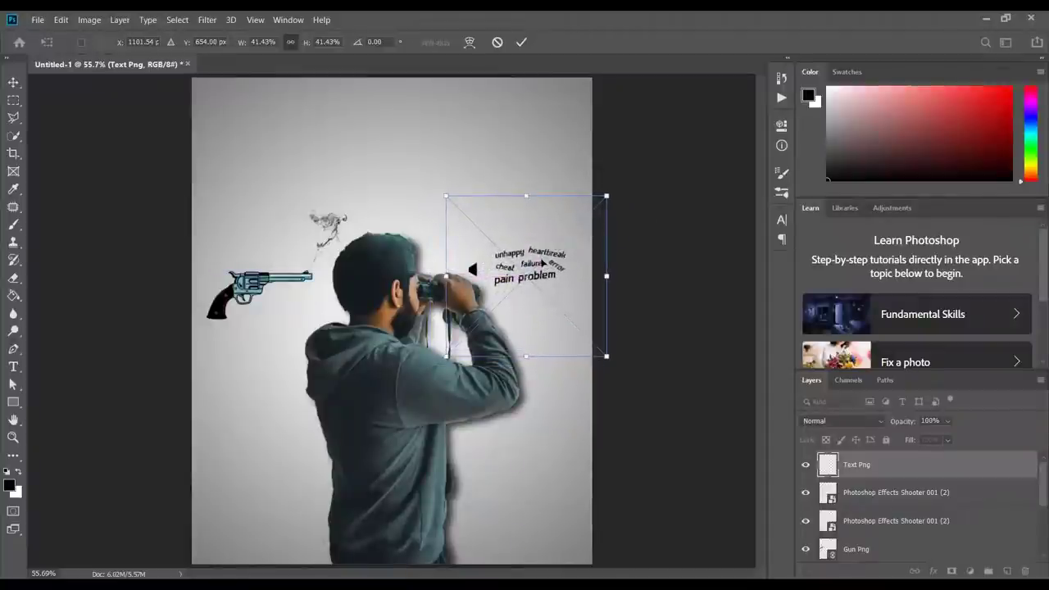
pyautogui.click(524, 40)
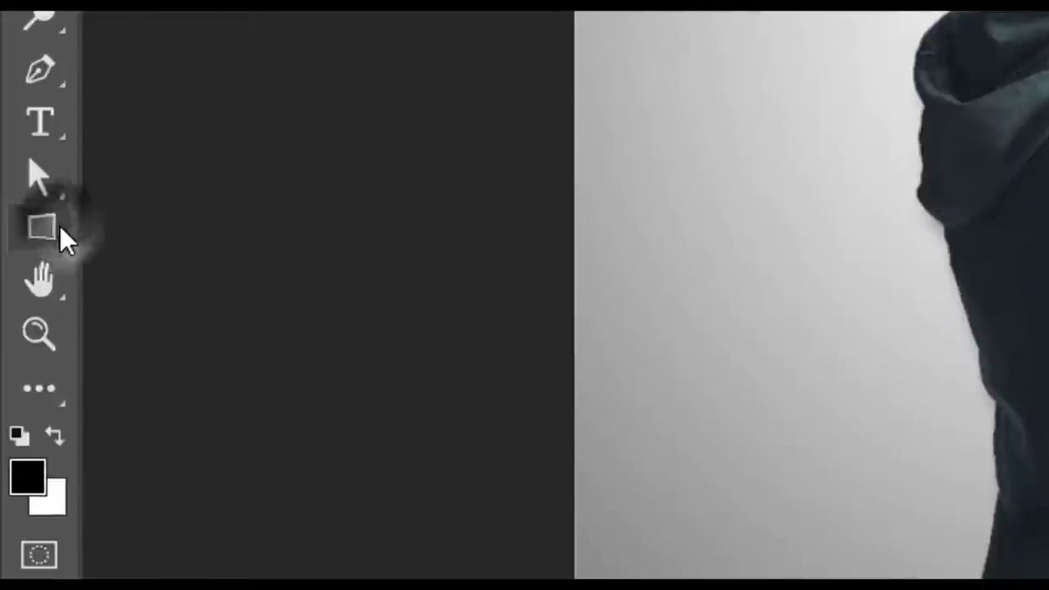
# - Draw a black 655 × 123 px rounded rectangle bar with 10 px corners near the poster top
pyautogui.click(31, 352)
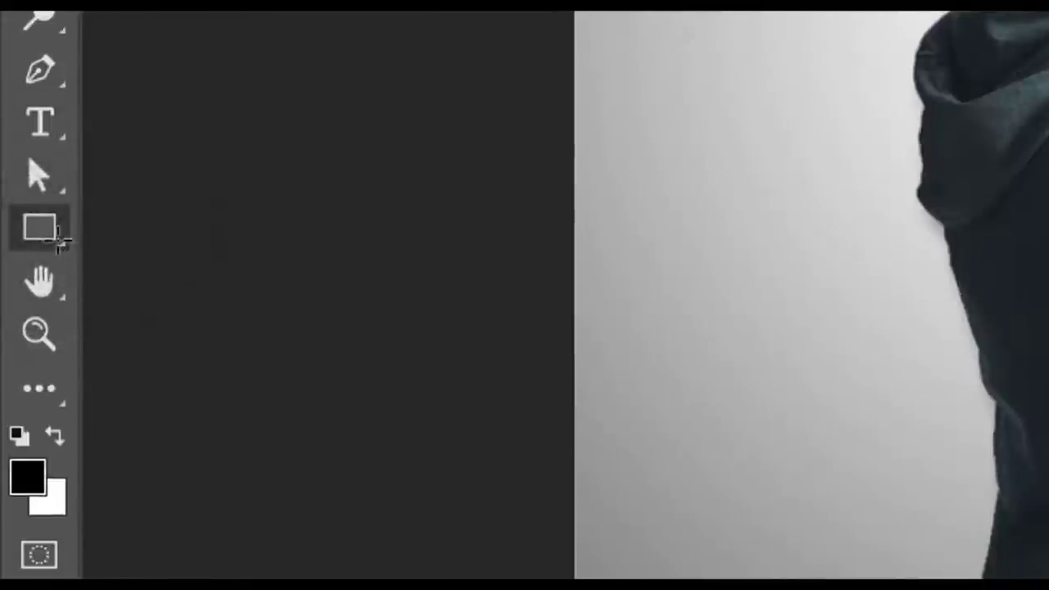
pyautogui.rightClick(58, 240)
pyautogui.click(261, 270)
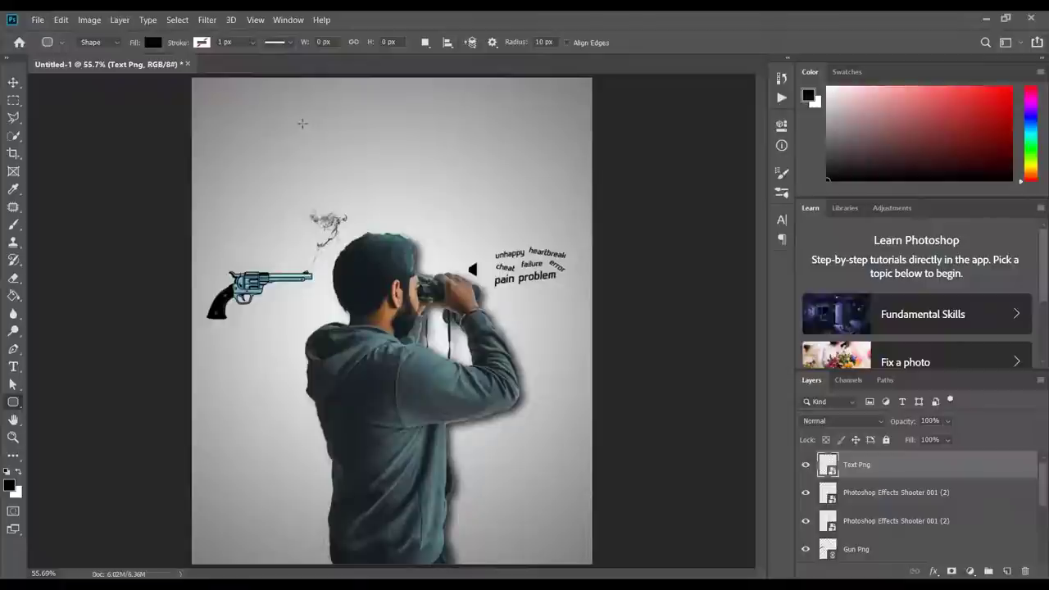
pyautogui.moveTo(297, 122); pyautogui.dragTo(495, 159)
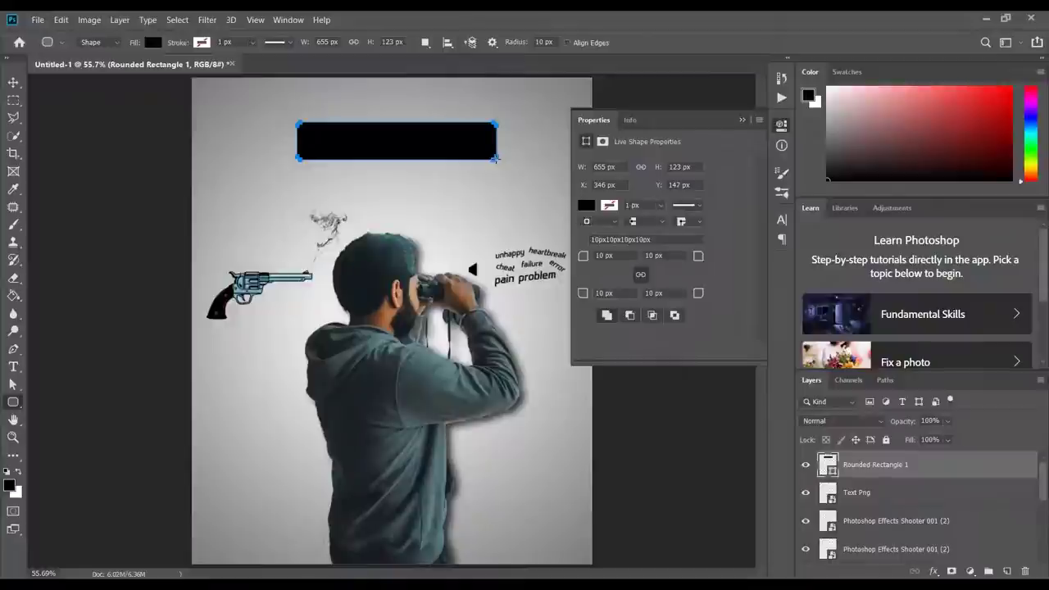
pyautogui.click(742, 121)
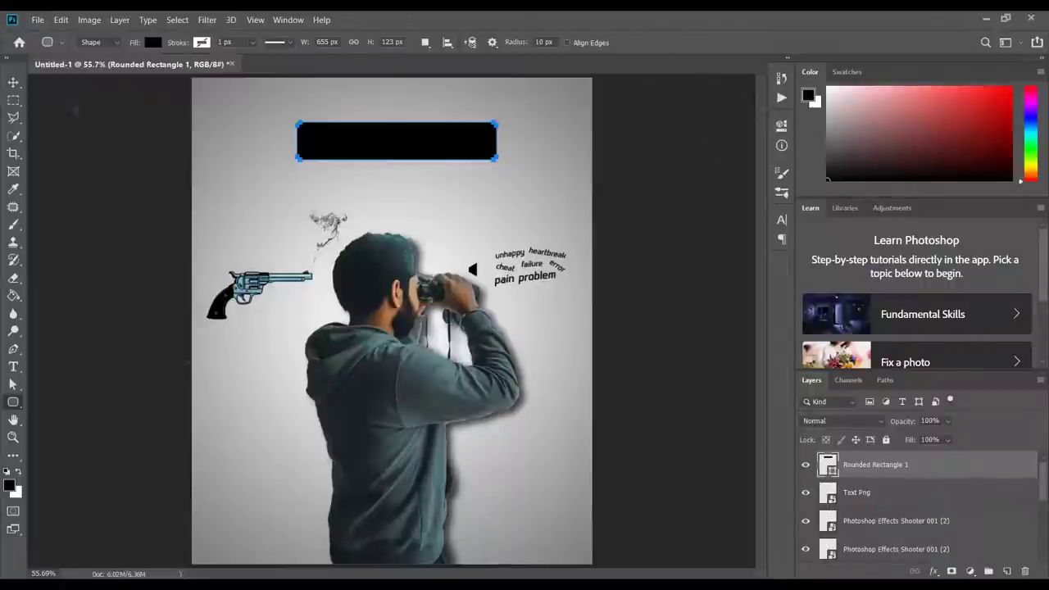
pyautogui.click(38, 20)
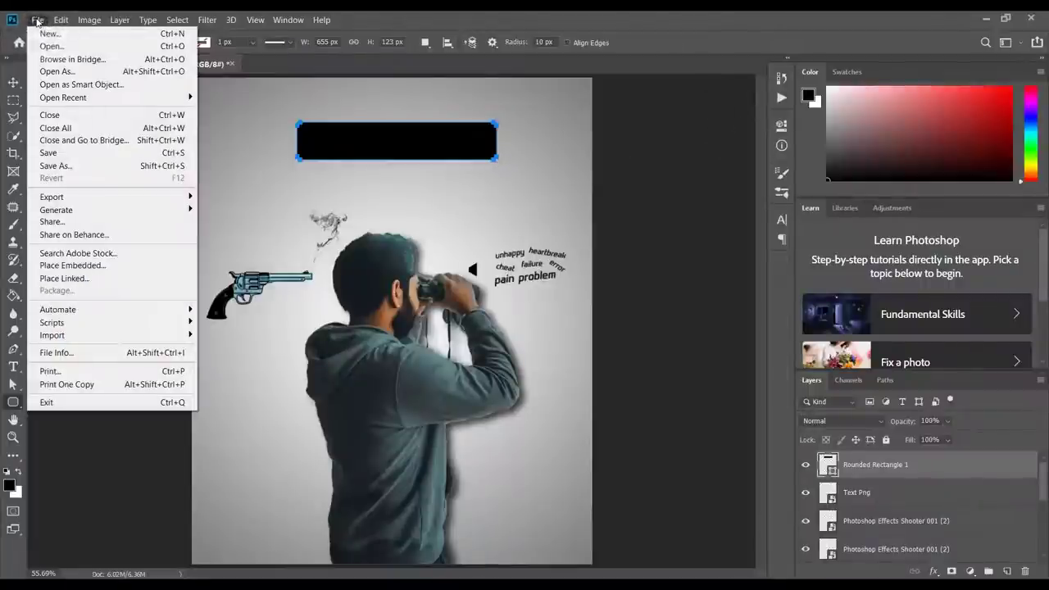
# - Place the name signature image from the editing pics folder as an embedded layer
pyautogui.click(87, 268)
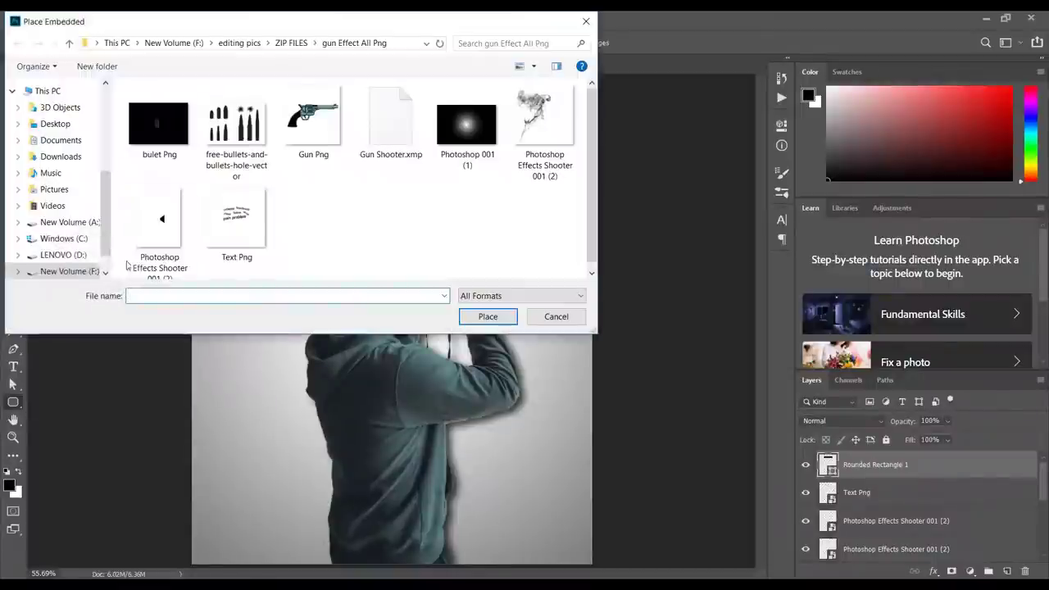
pyautogui.click(240, 42)
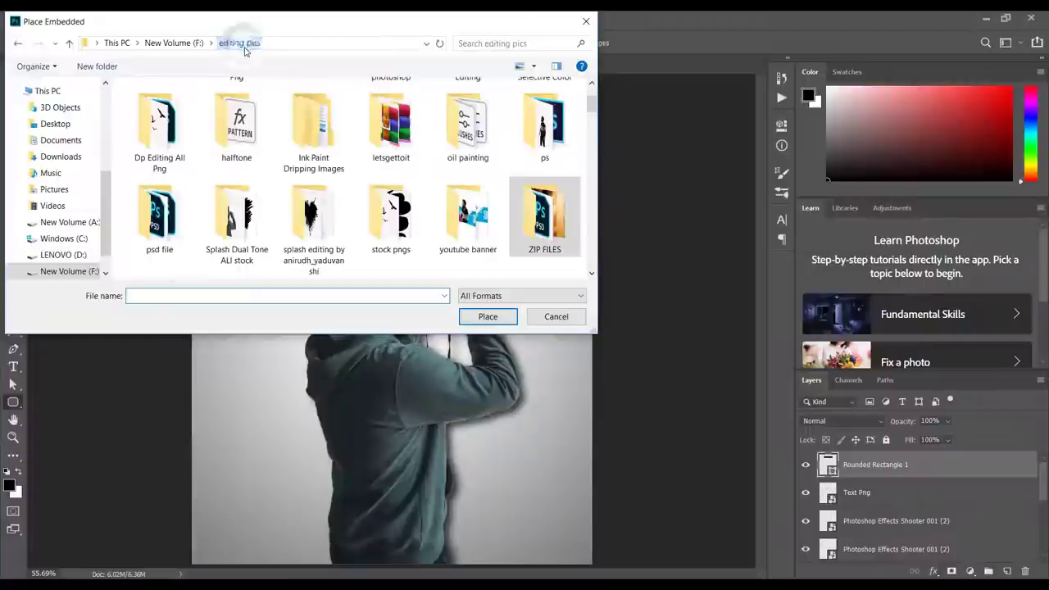
pyautogui.press('n')
pyautogui.press('Right')
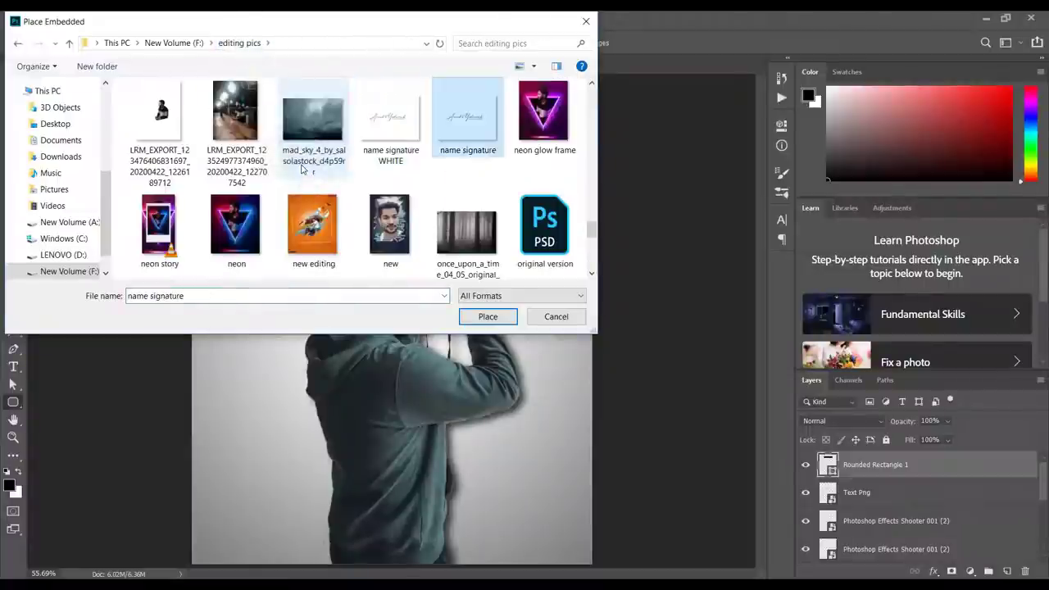
pyautogui.press('Return')
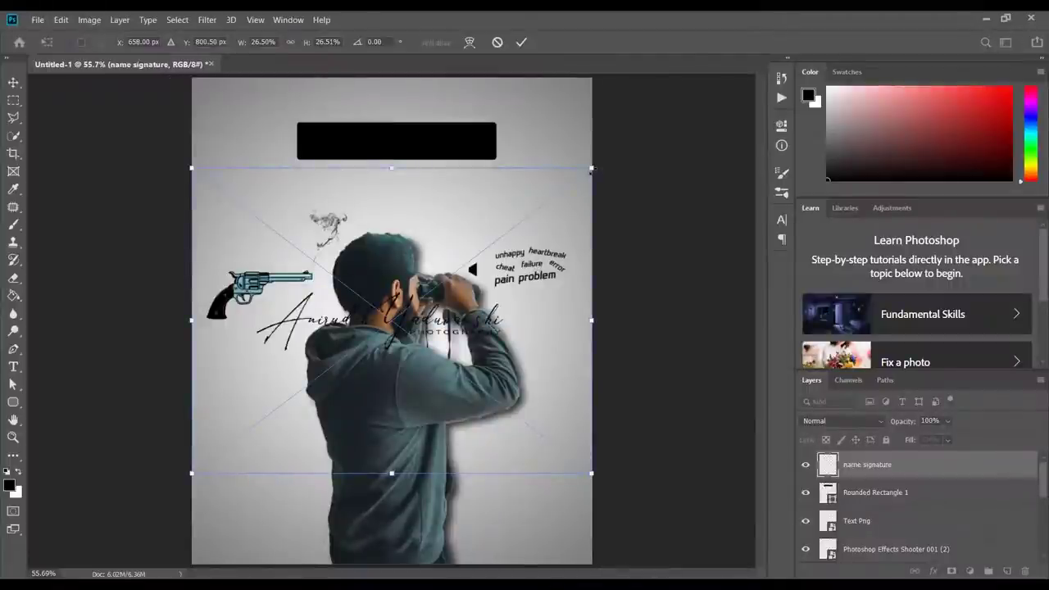
# - Scale the signature down and position it just below the black bar
pyautogui.moveTo(591, 170); pyautogui.dragTo(545, 213)
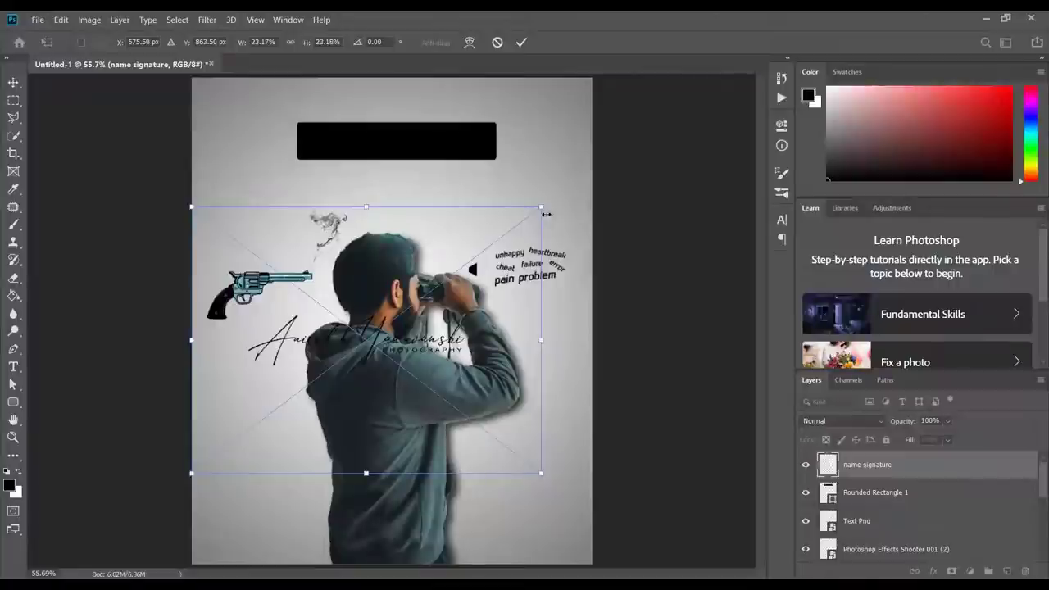
pyautogui.moveTo(546, 214)
pyautogui.mouseDown()
pyautogui.moveTo(474, 252)
pyautogui.moveTo(410, 257)
pyautogui.moveTo(361, 275)
pyautogui.mouseUp()
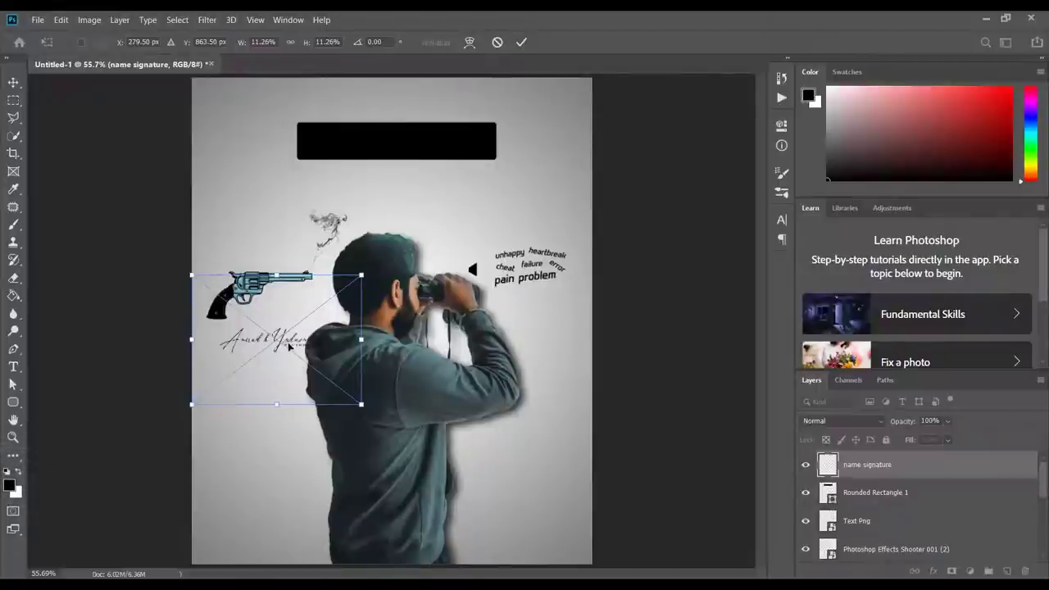
pyautogui.moveTo(289, 346)
pyautogui.mouseDown()
pyautogui.moveTo(391, 264)
pyautogui.moveTo(414, 195)
pyautogui.mouseUp()
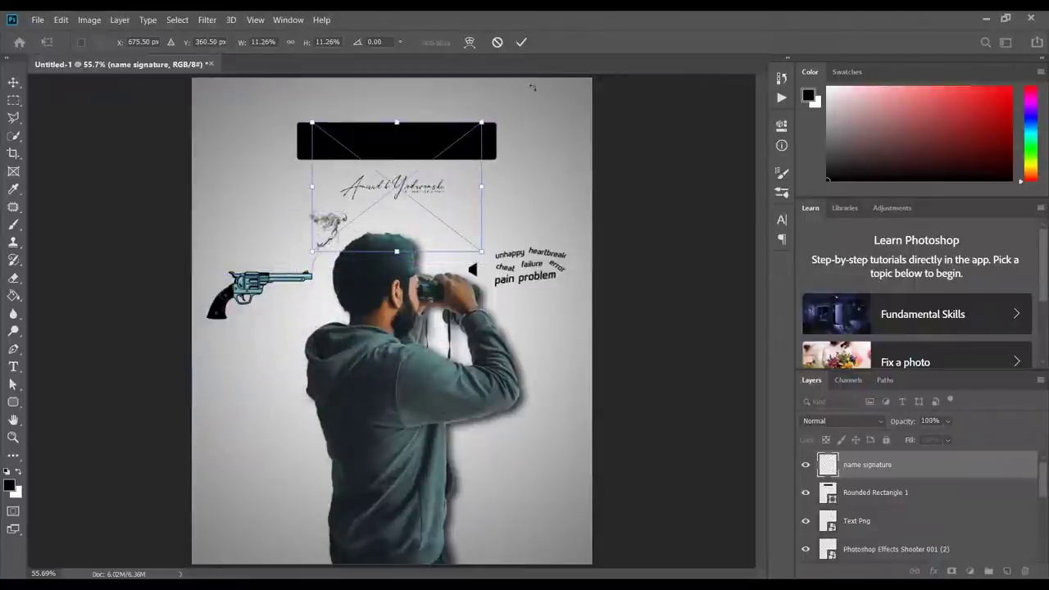
pyautogui.click(523, 43)
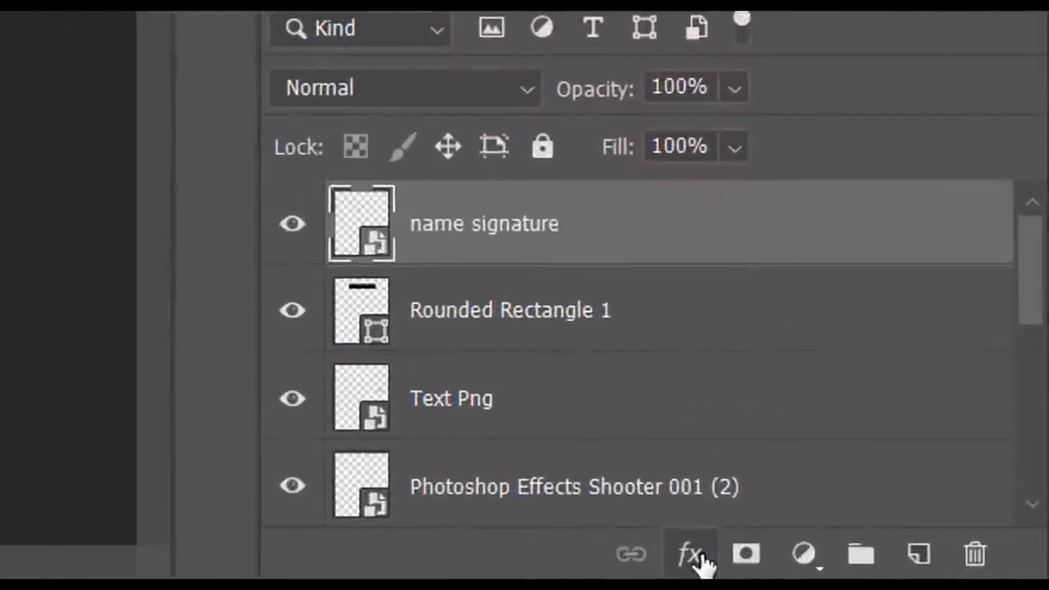
# - Add a white (ffffff) Color Overlay at Normal, 100% opacity to the name signature layer
pyautogui.click(933, 571)
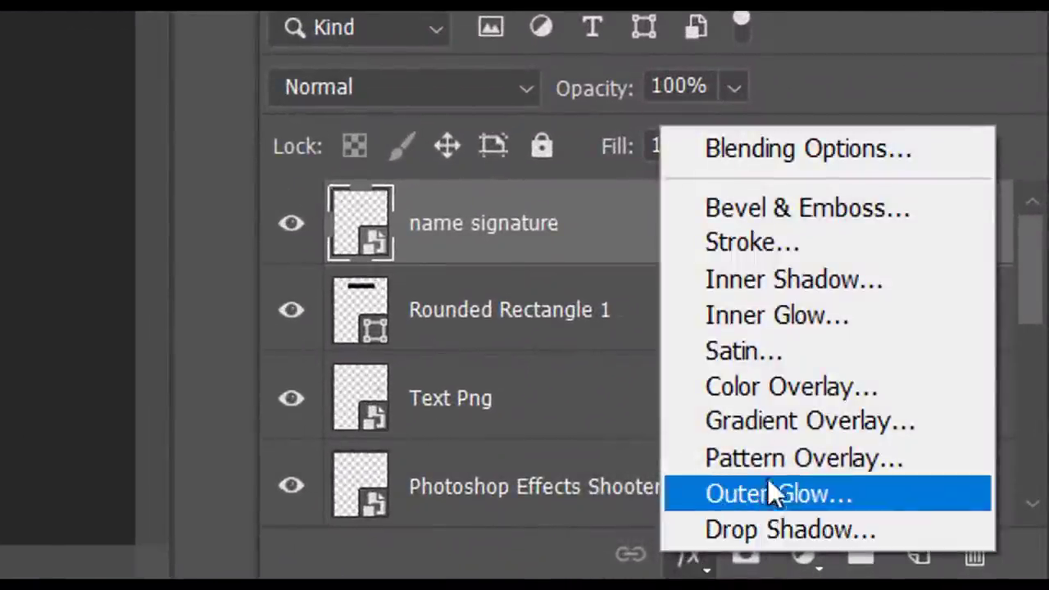
pyautogui.click(811, 390)
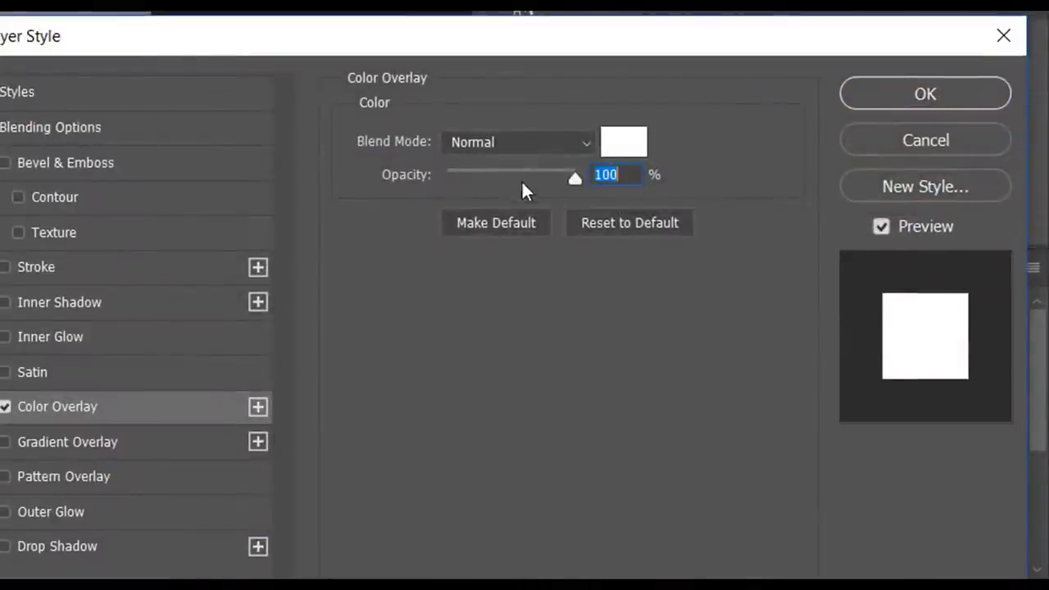
pyautogui.click(615, 145)
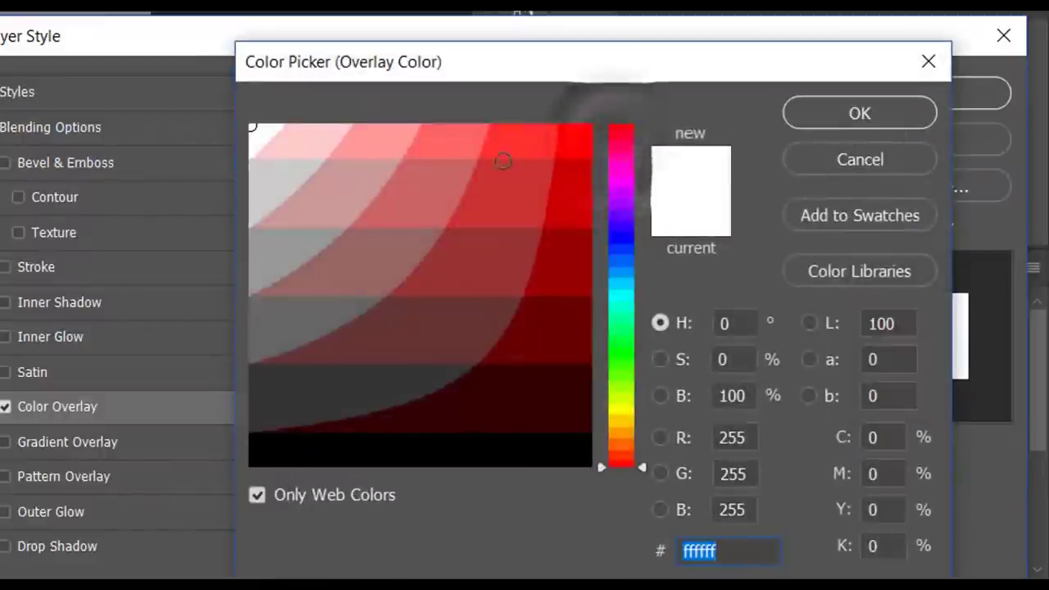
pyautogui.click(872, 115)
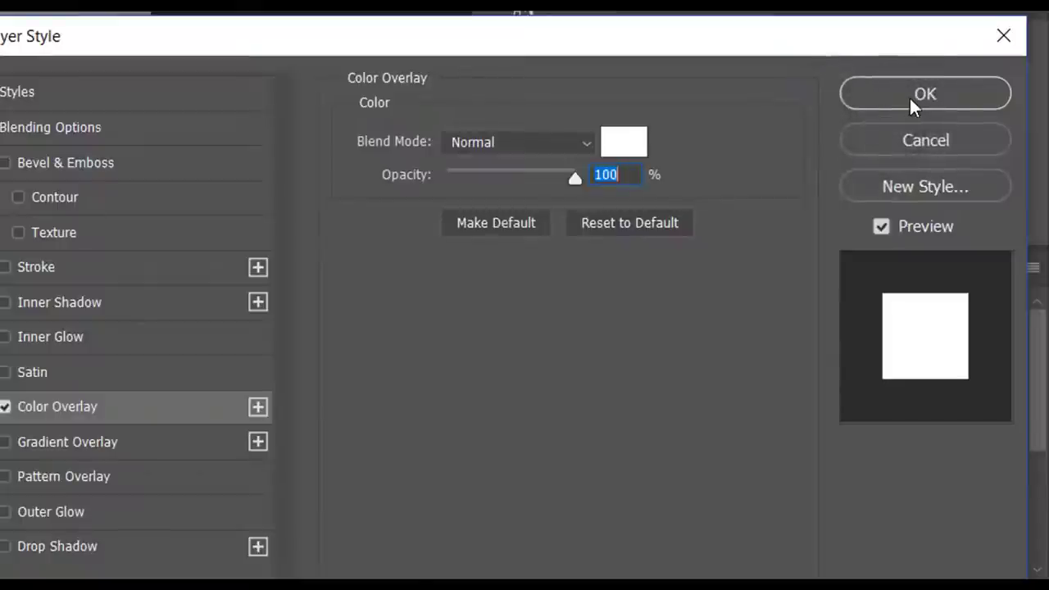
pyautogui.click(909, 96)
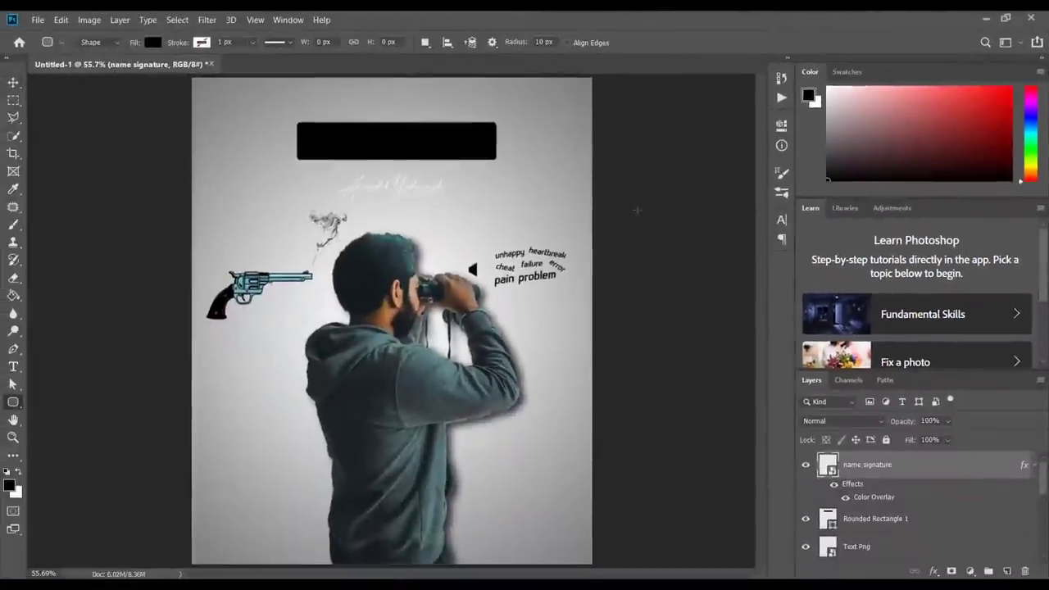
# - Move the signature up onto the black bar and widen it to fill the bar
pyautogui.click(905, 474)
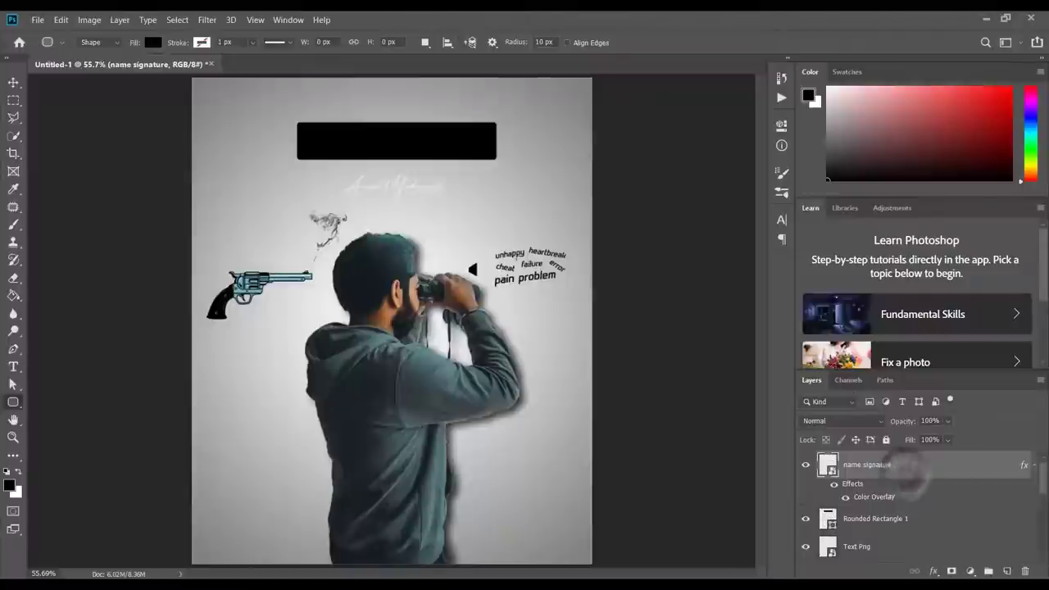
pyautogui.hotkey('ctrl', 't')
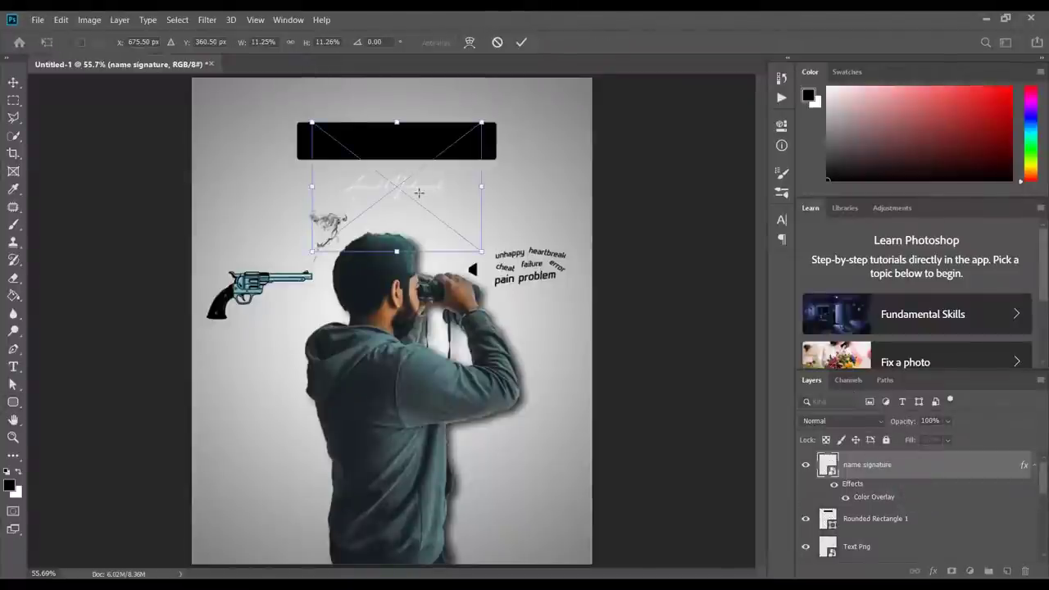
pyautogui.press('u')
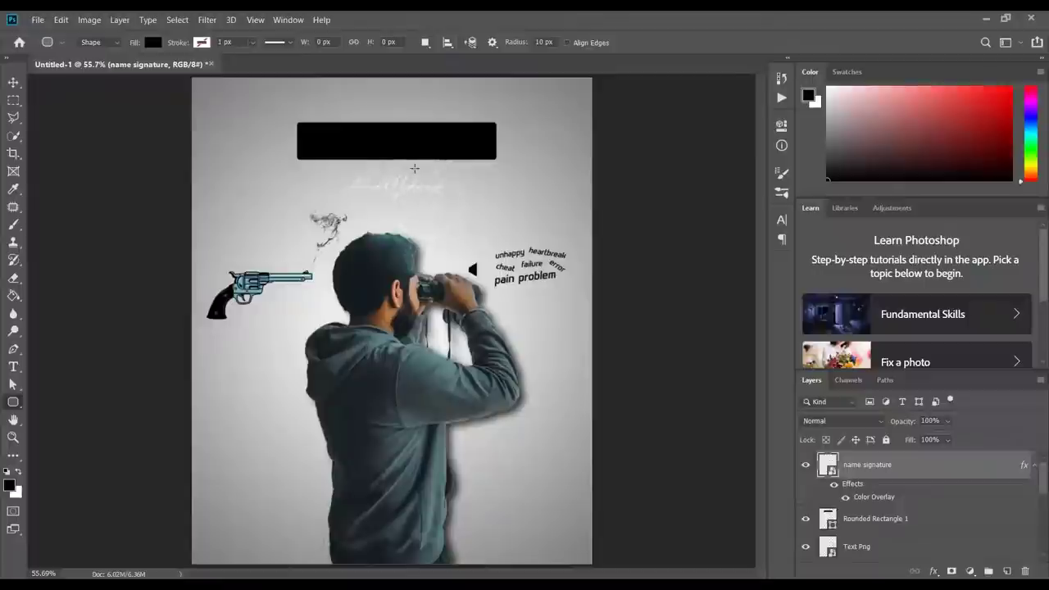
pyautogui.hotkey('ctrl', 't')
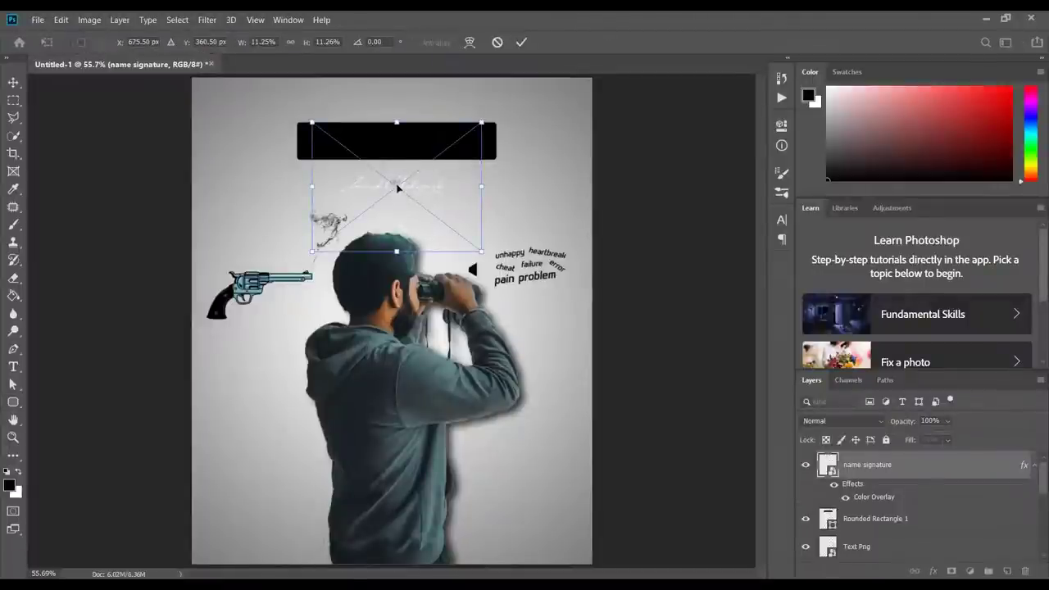
pyautogui.moveTo(395, 183); pyautogui.dragTo(401, 135)
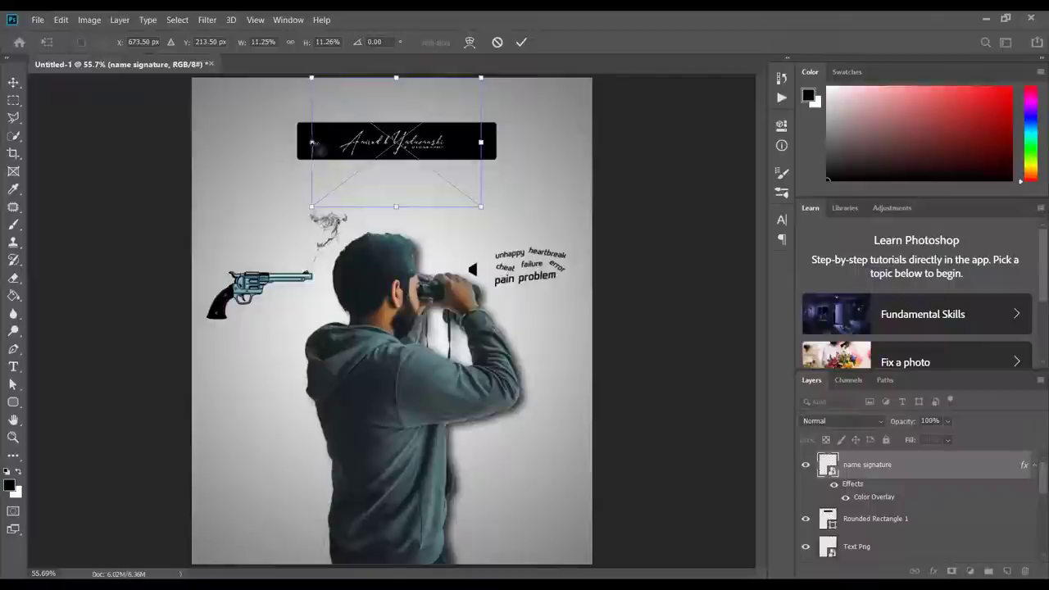
pyautogui.moveTo(311, 142); pyautogui.dragTo(297, 142)
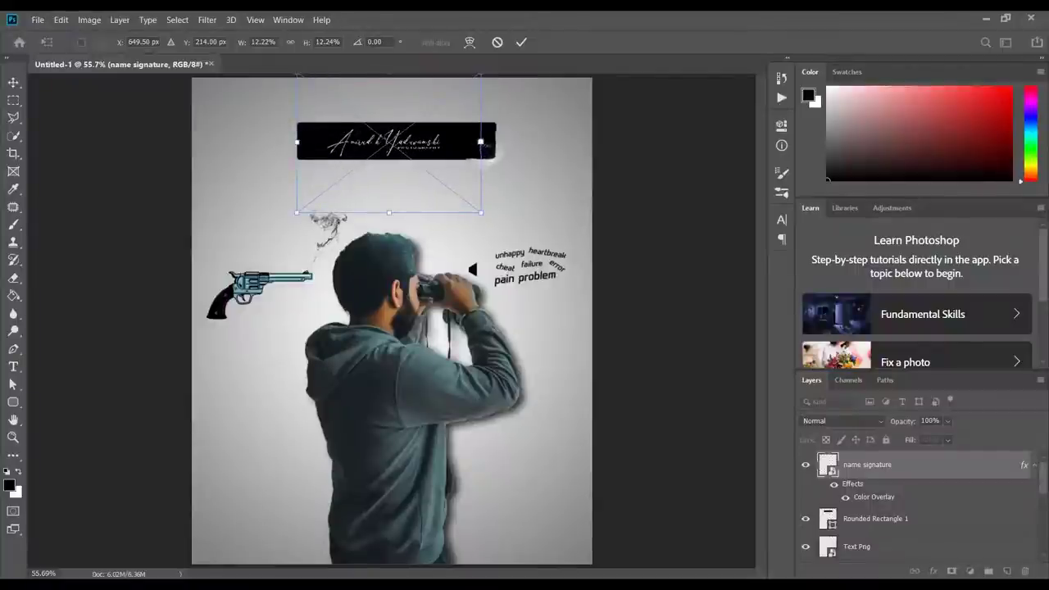
pyautogui.moveTo(481, 142); pyautogui.dragTo(509, 143)
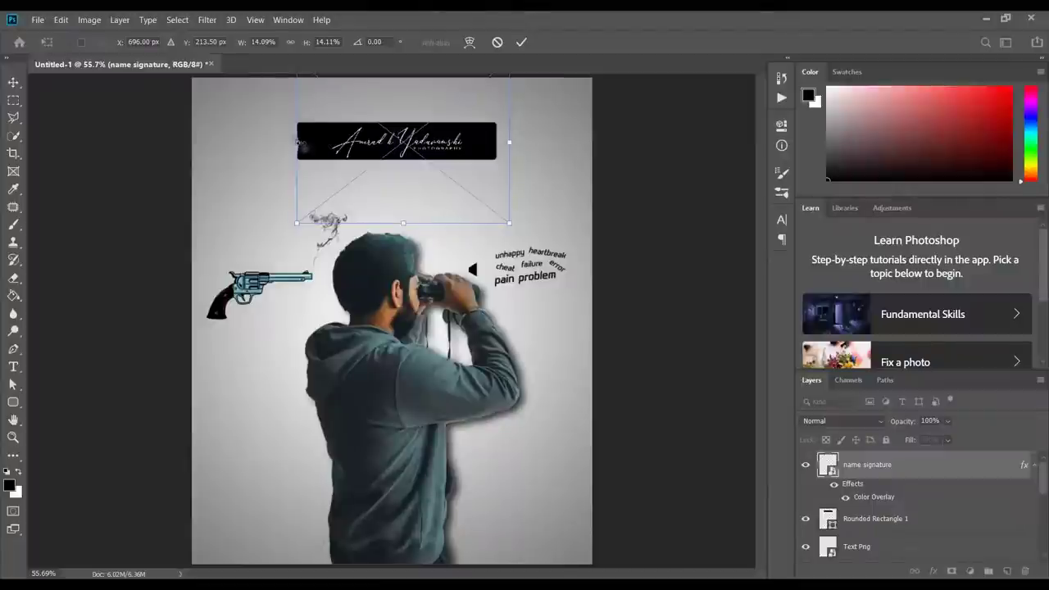
pyautogui.moveTo(297, 143); pyautogui.dragTo(287, 144)
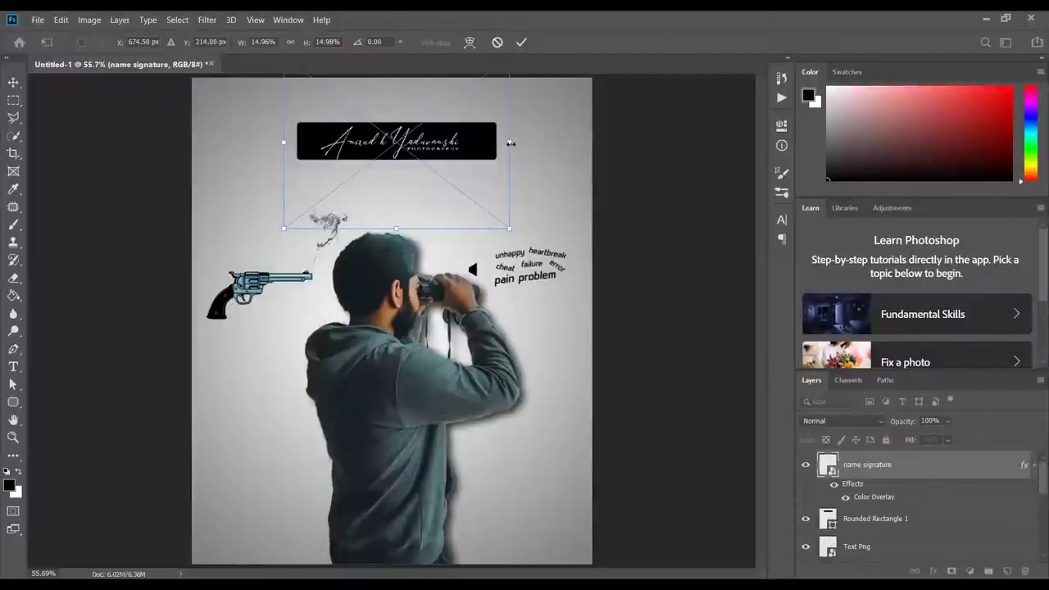
pyautogui.moveTo(510, 143); pyautogui.dragTo(533, 142)
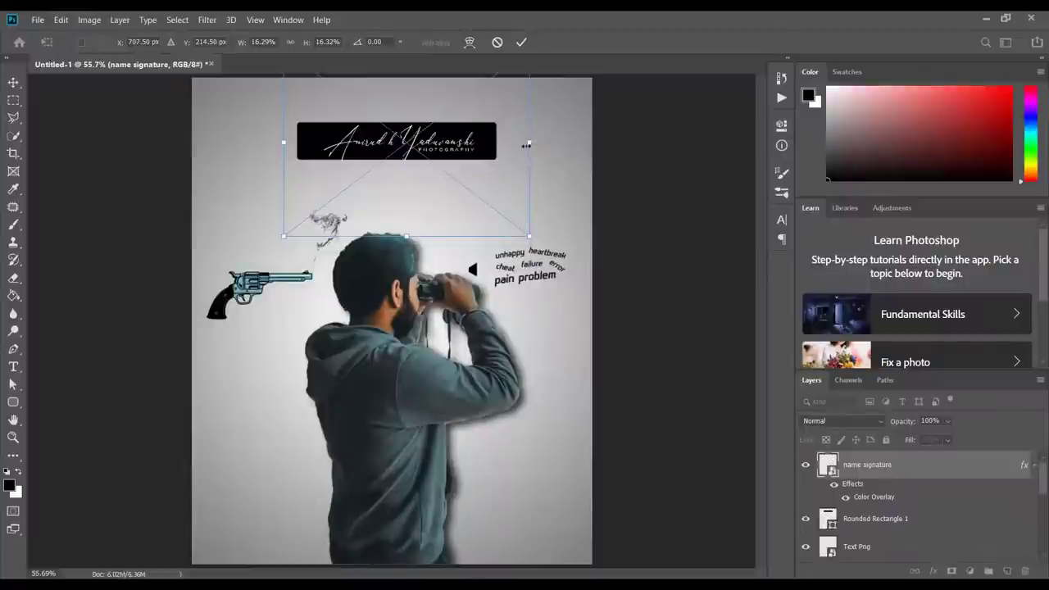
pyautogui.click(522, 44)
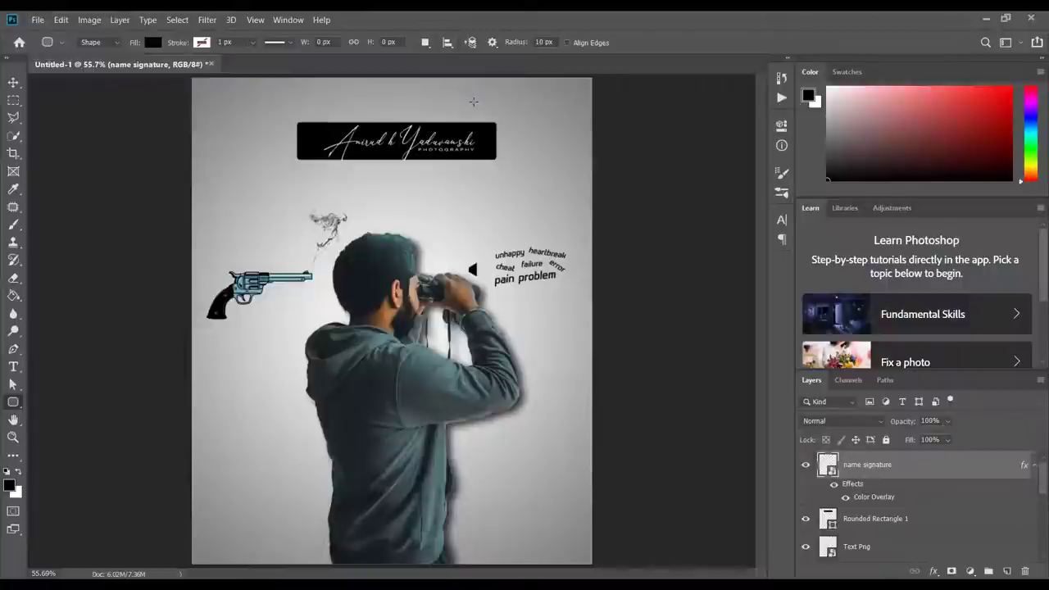
# - Shift the signature slightly left so it sits centred in the bar
pyautogui.hotkey('ctrl', 't')
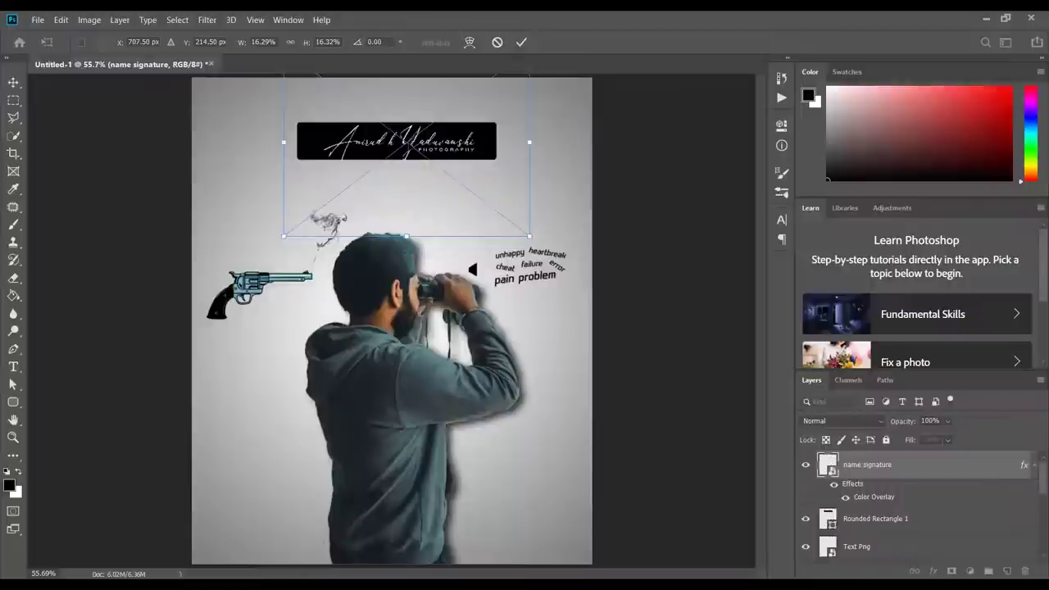
pyautogui.moveTo(414, 138); pyautogui.dragTo(404, 136)
pyautogui.press('u')
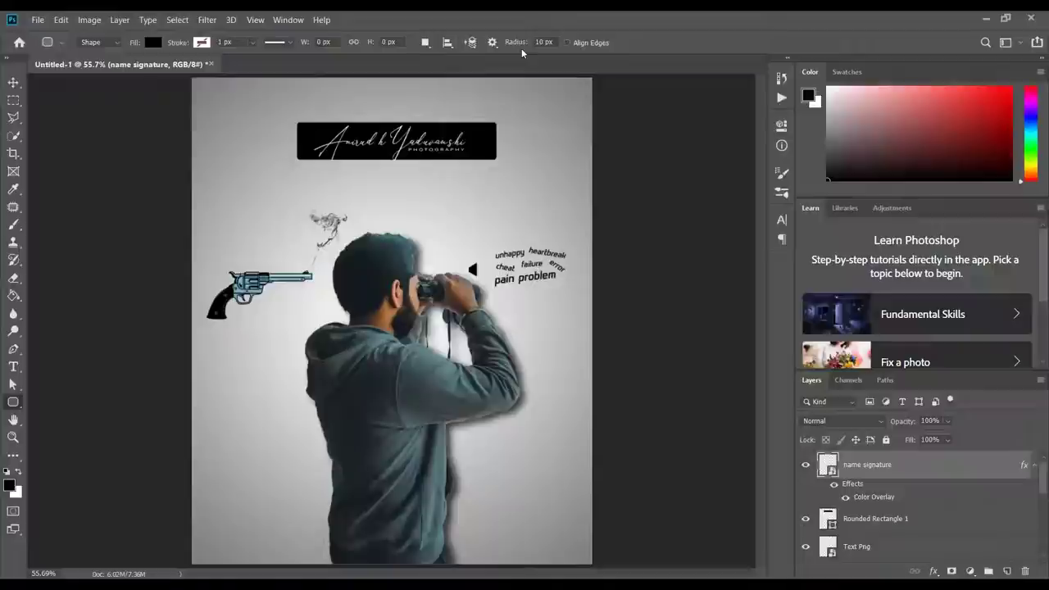
# - Place the Photoshop 001 (1) light image from the gun Effect All Png folder in Screen mode
pyautogui.click(40, 18)
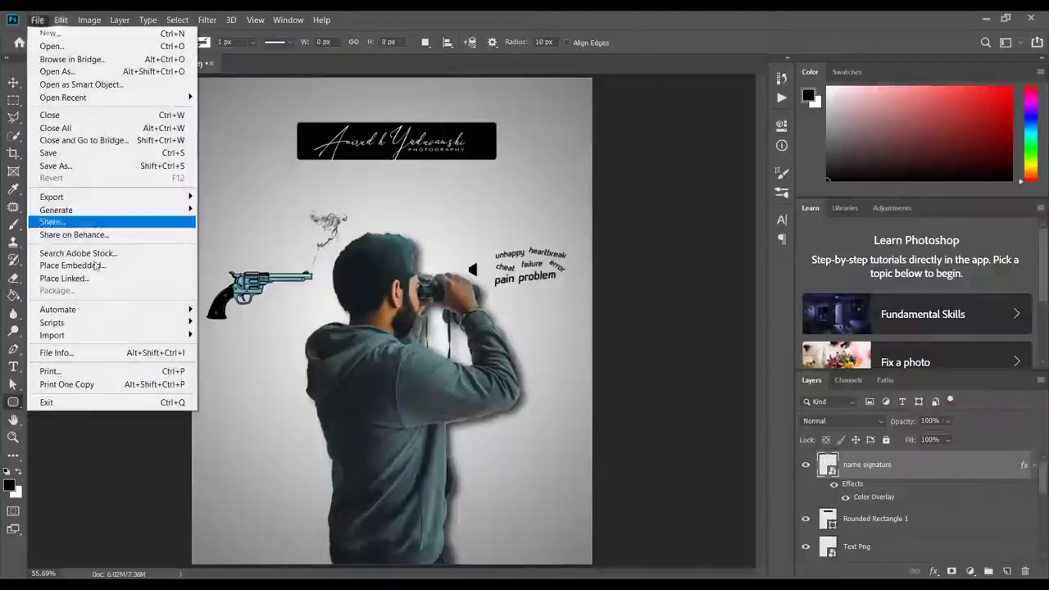
pyautogui.click(109, 267)
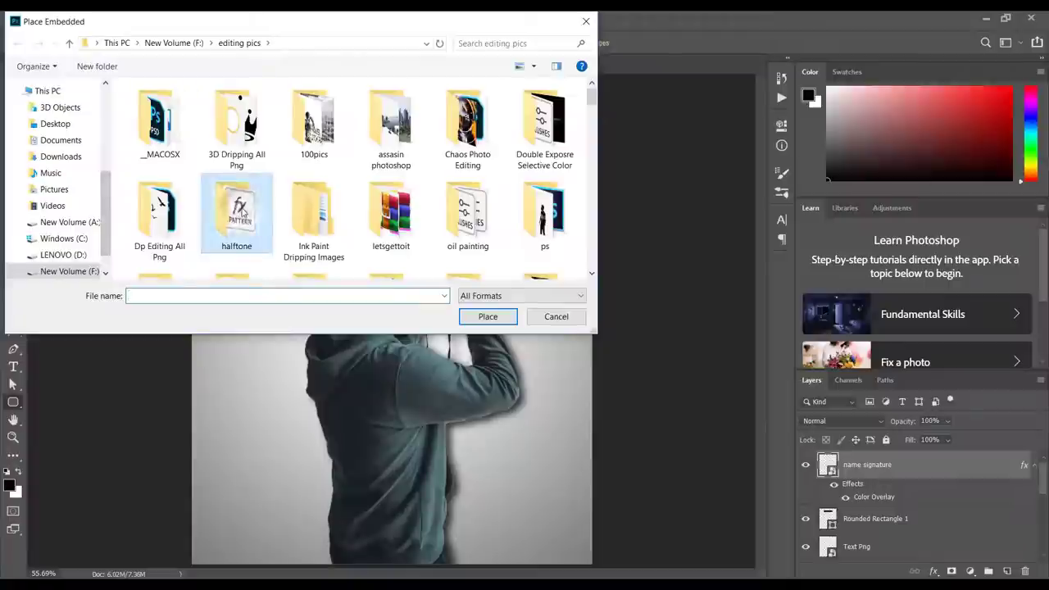
pyautogui.scroll(-5, 238, 212)
pyautogui.press('Return')
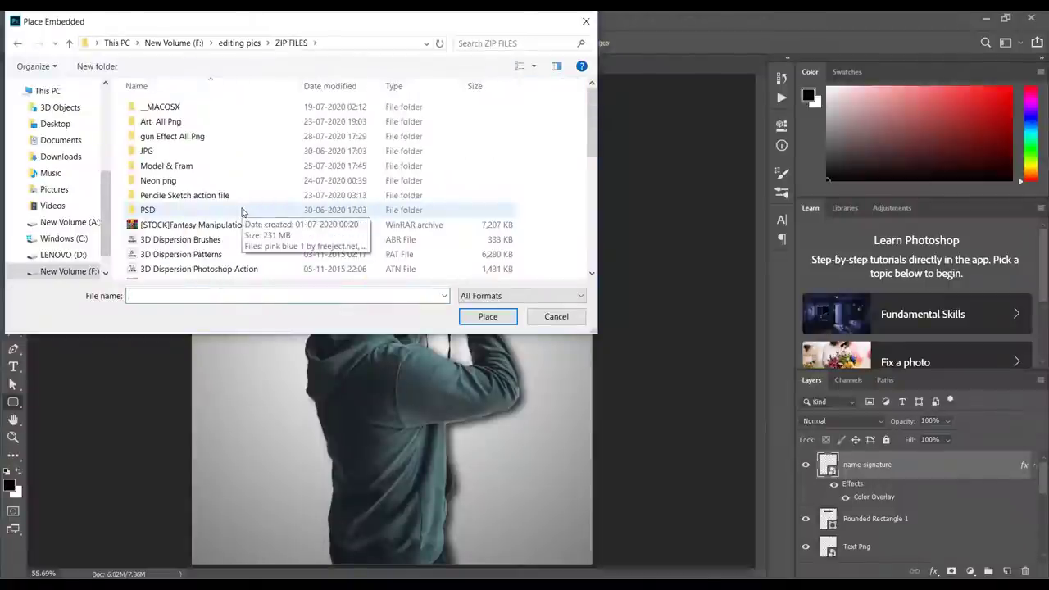
pyautogui.press('g')
pyautogui.press('Return')
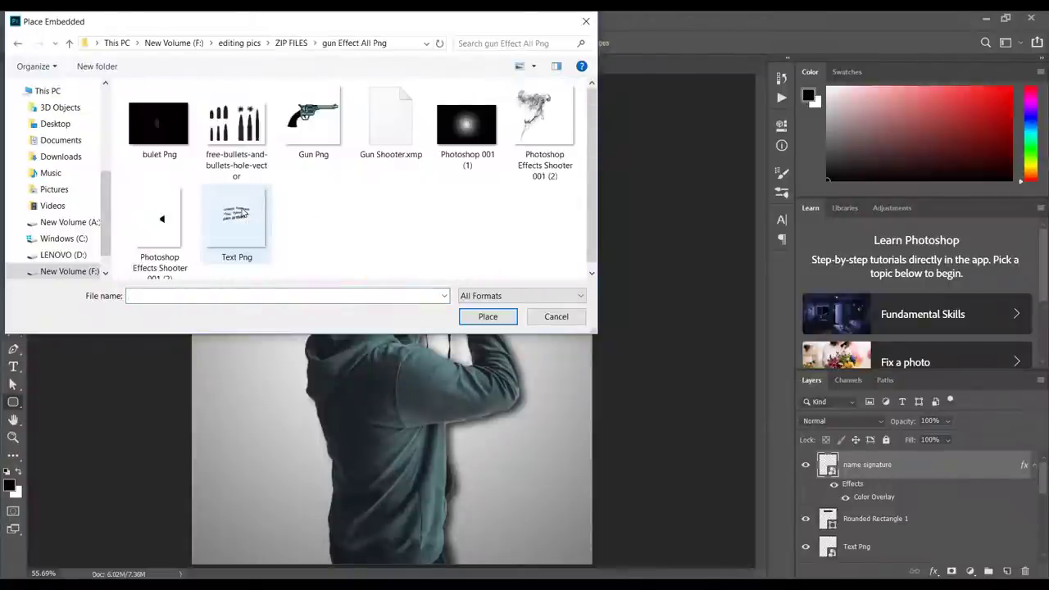
pyautogui.click(472, 160)
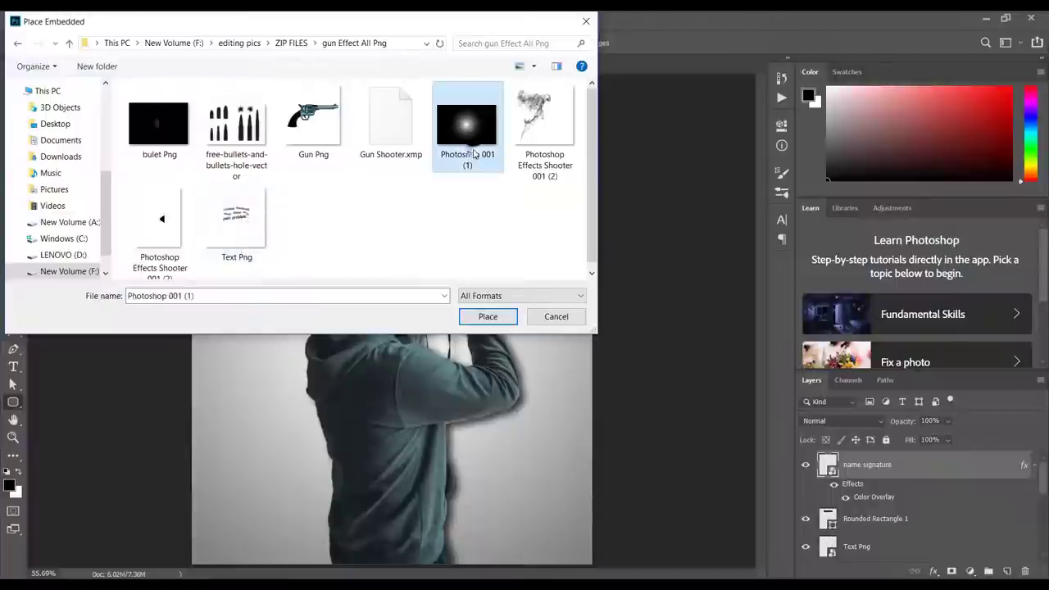
pyautogui.click(487, 319)
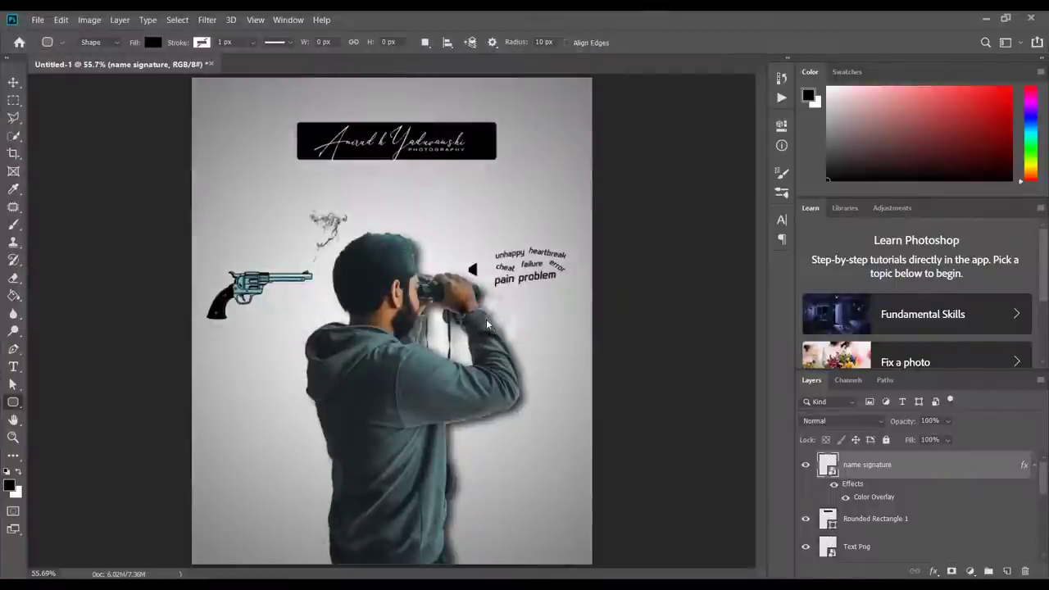
pyautogui.click(857, 419)
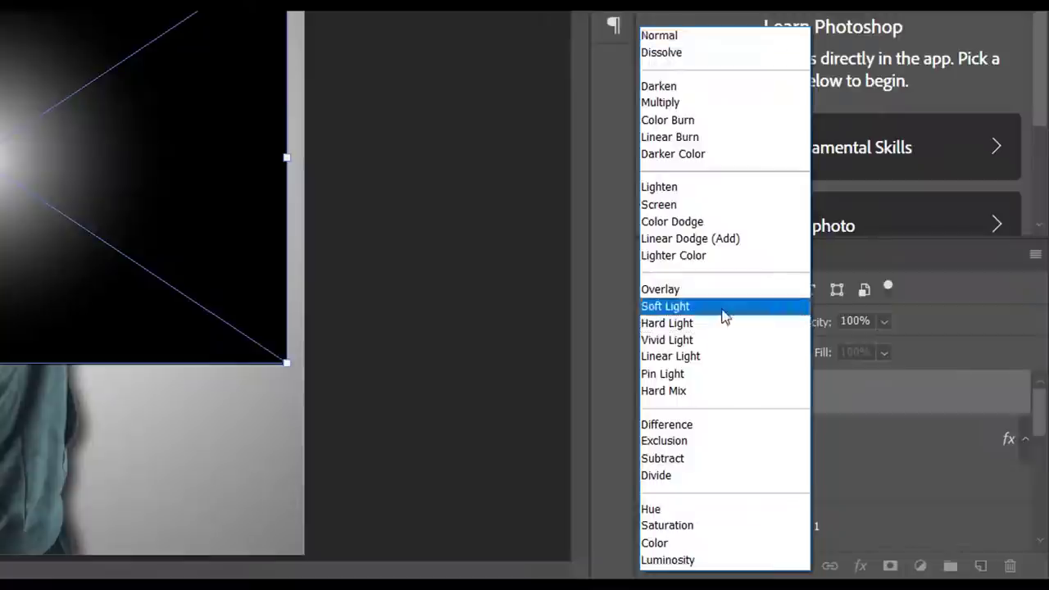
pyautogui.click(697, 206)
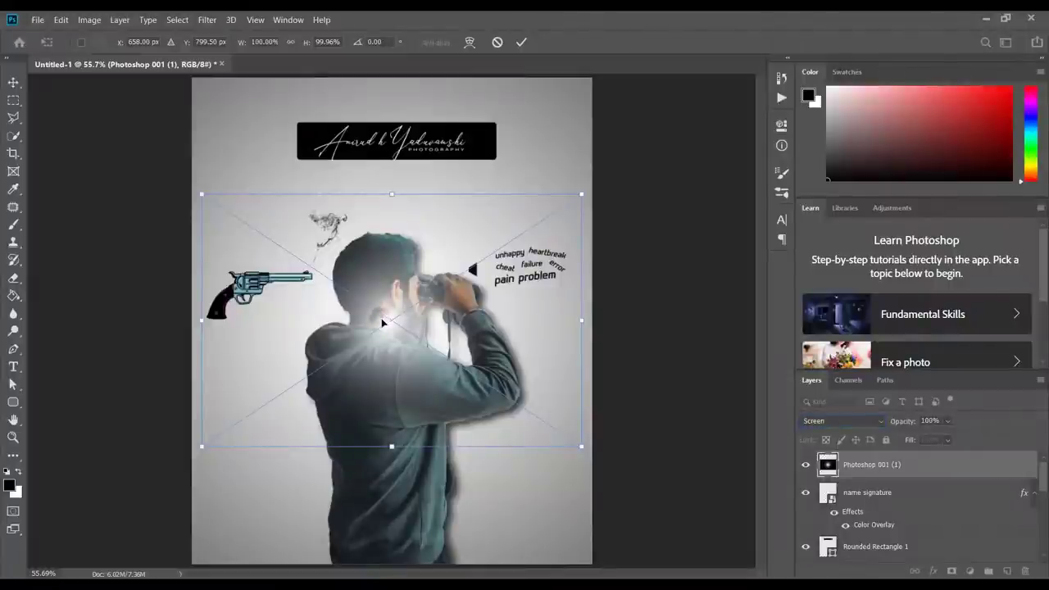
# - Enlarge the glow to about 142% and settle it at the poster's top-left corner
pyautogui.moveTo(383, 322); pyautogui.dragTo(215, 135)
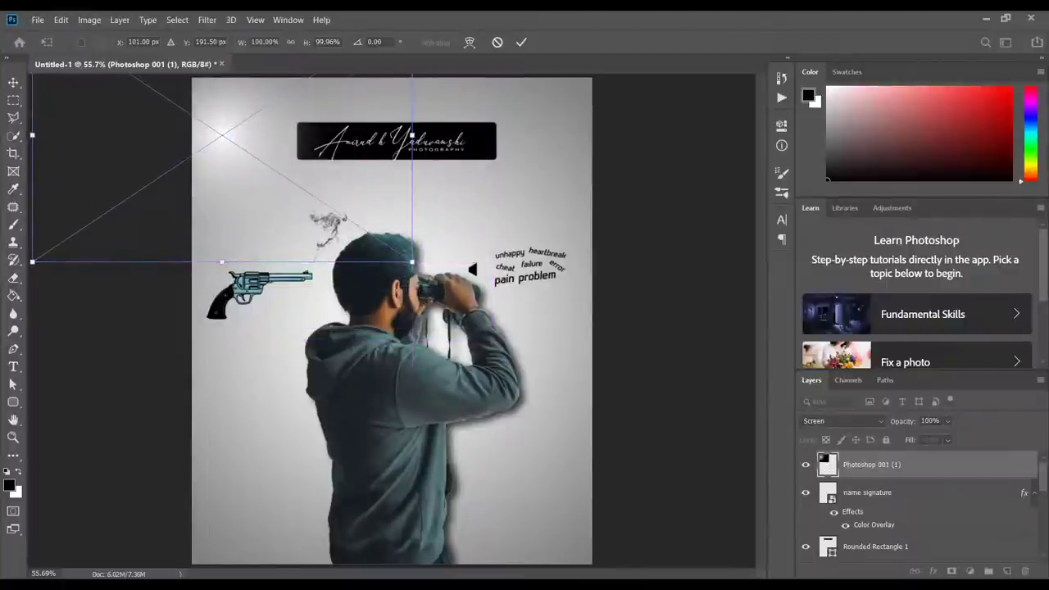
pyautogui.moveTo(411, 262); pyautogui.dragTo(476, 283)
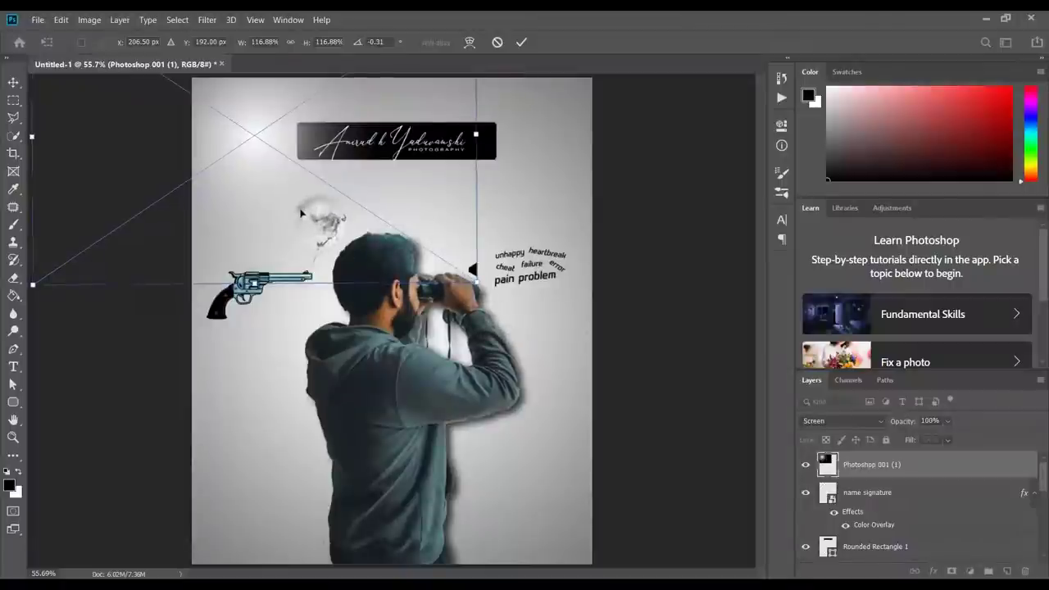
pyautogui.moveTo(304, 212); pyautogui.dragTo(285, 208)
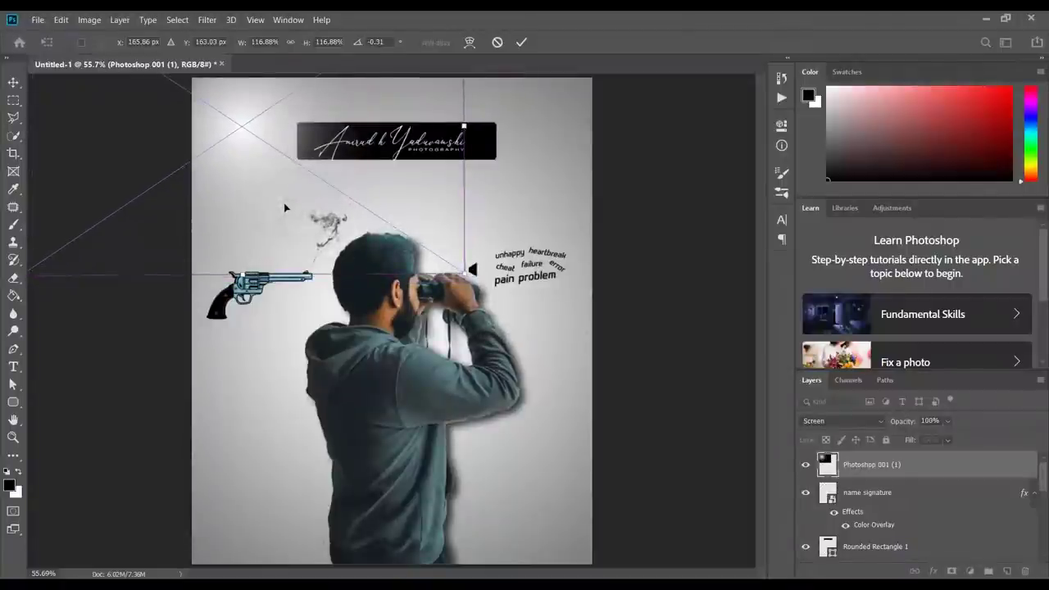
pyautogui.hotkey('ctrl', '-')
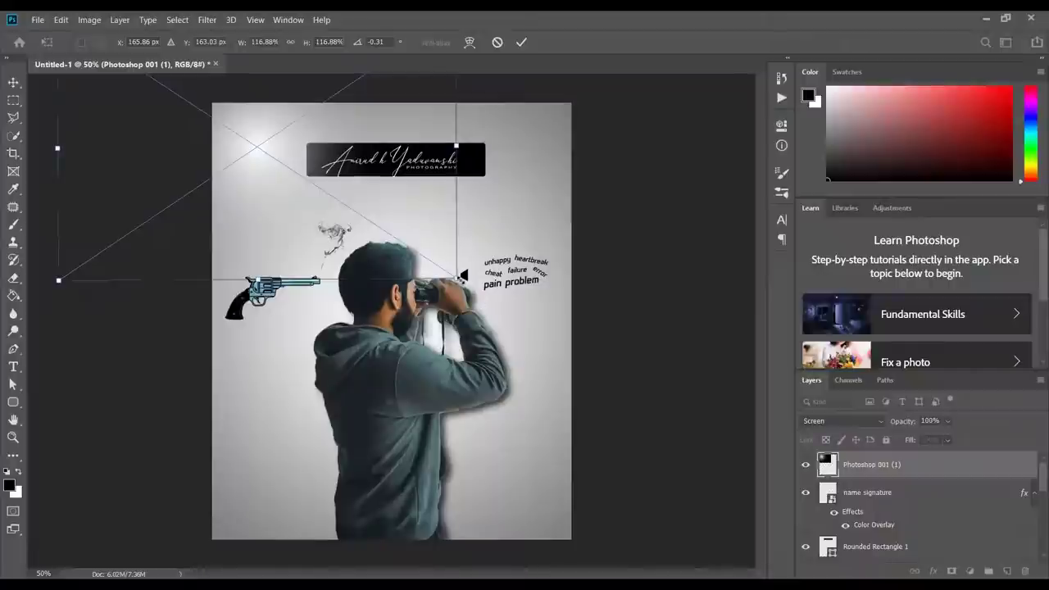
pyautogui.moveTo(461, 277); pyautogui.dragTo(544, 336)
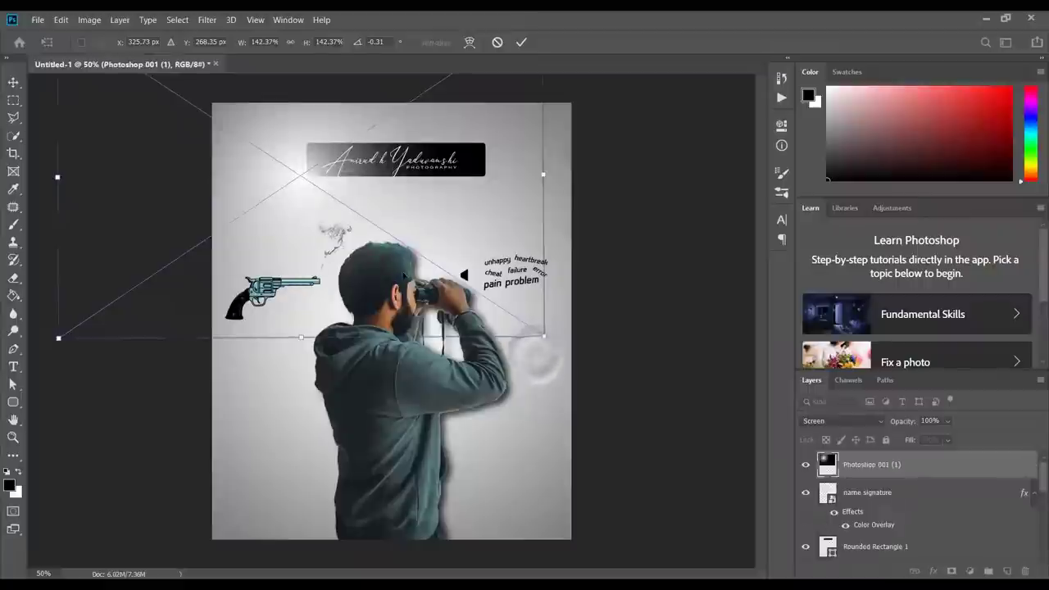
pyautogui.moveTo(369, 249); pyautogui.dragTo(332, 216)
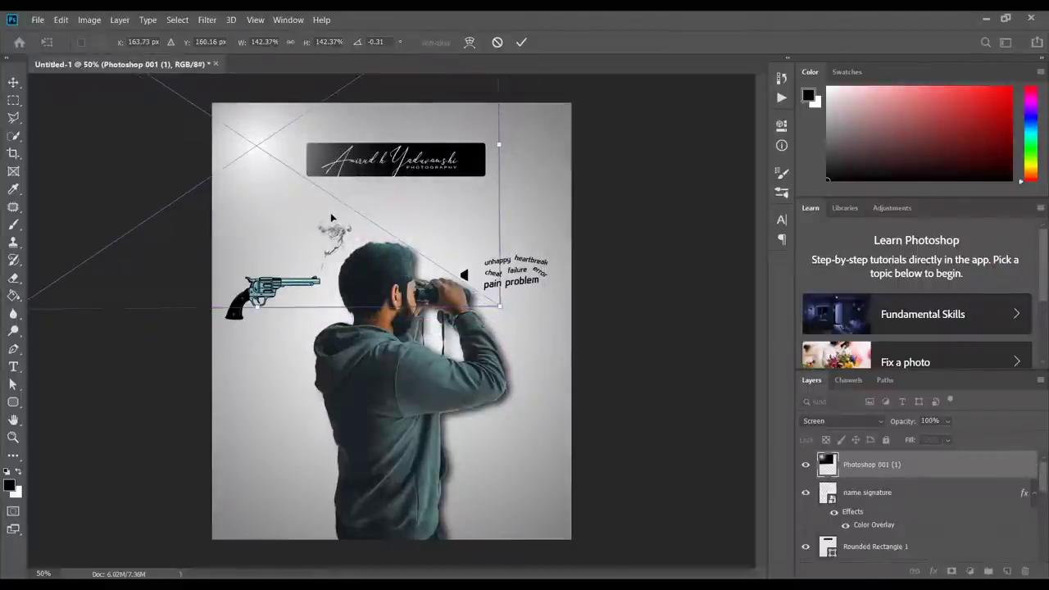
pyautogui.moveTo(331, 215); pyautogui.dragTo(312, 202)
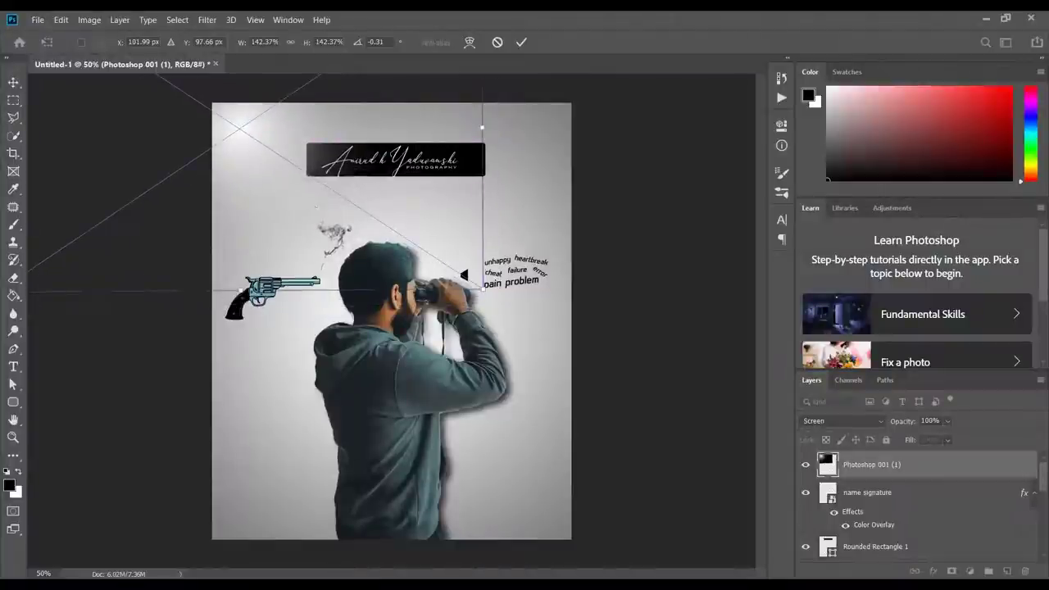
pyautogui.click(522, 42)
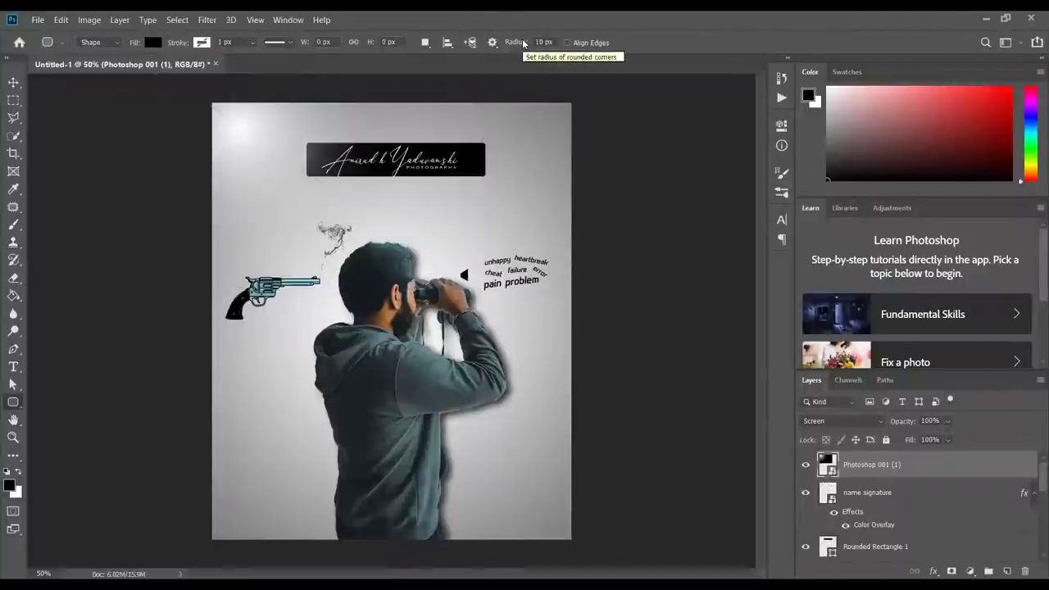
# - Start a Place Embedded and browse the images in the current folder
pyautogui.click(38, 20)
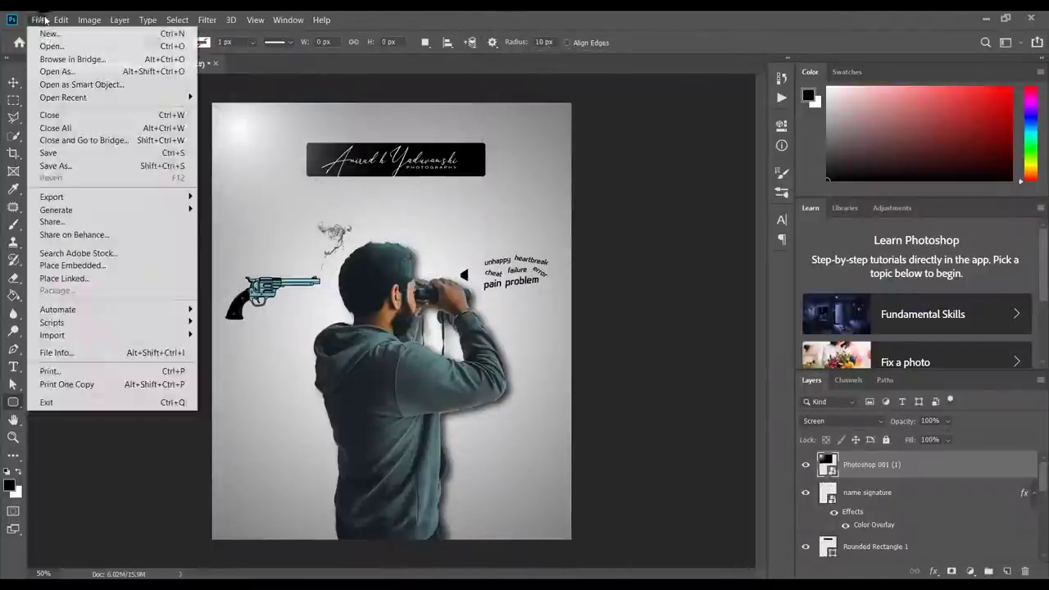
pyautogui.click(90, 266)
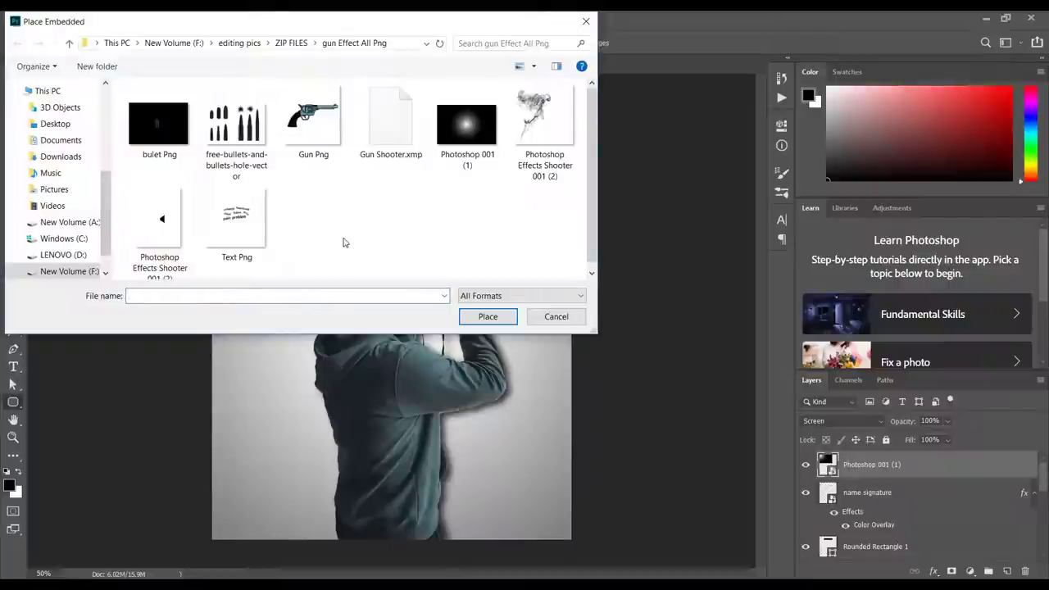
pyautogui.press('f')
pyautogui.press('p')
pyautogui.press('t')
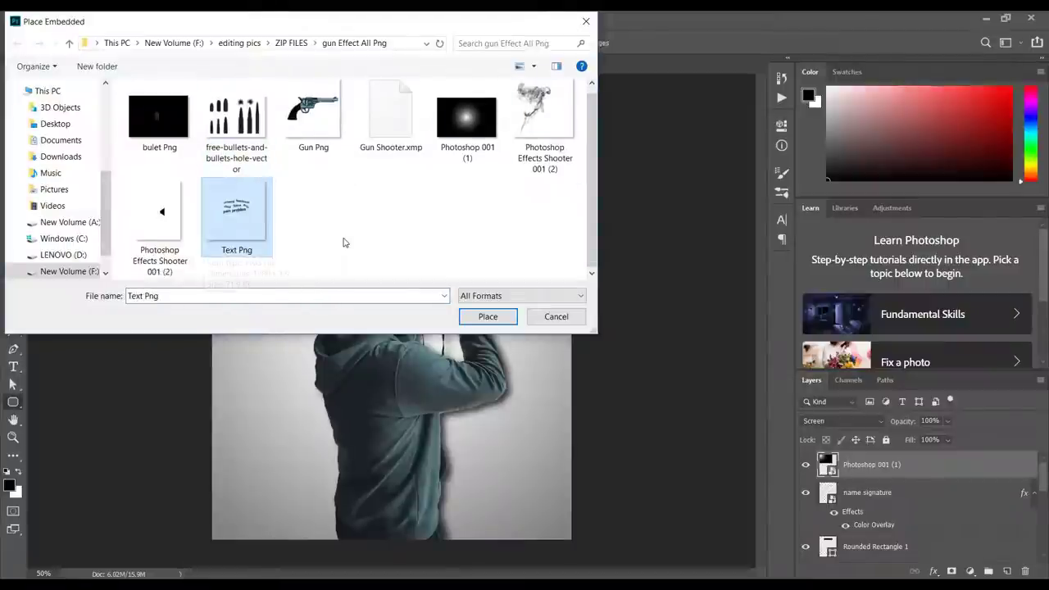
pyautogui.press('Left')
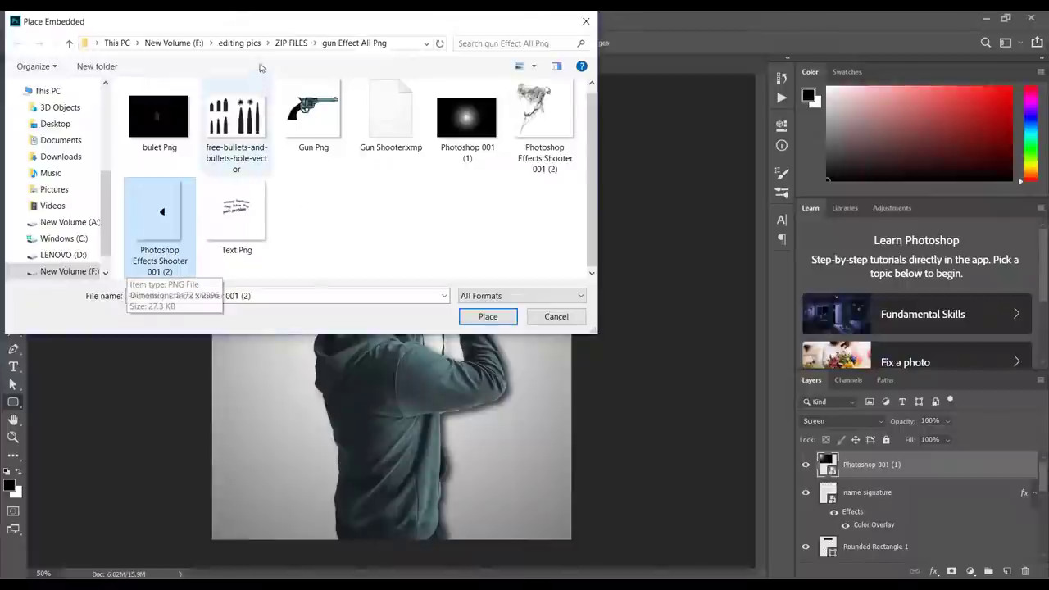
# - Navigate up to the F: drive and place the Fog0000 image
pyautogui.click(243, 44)
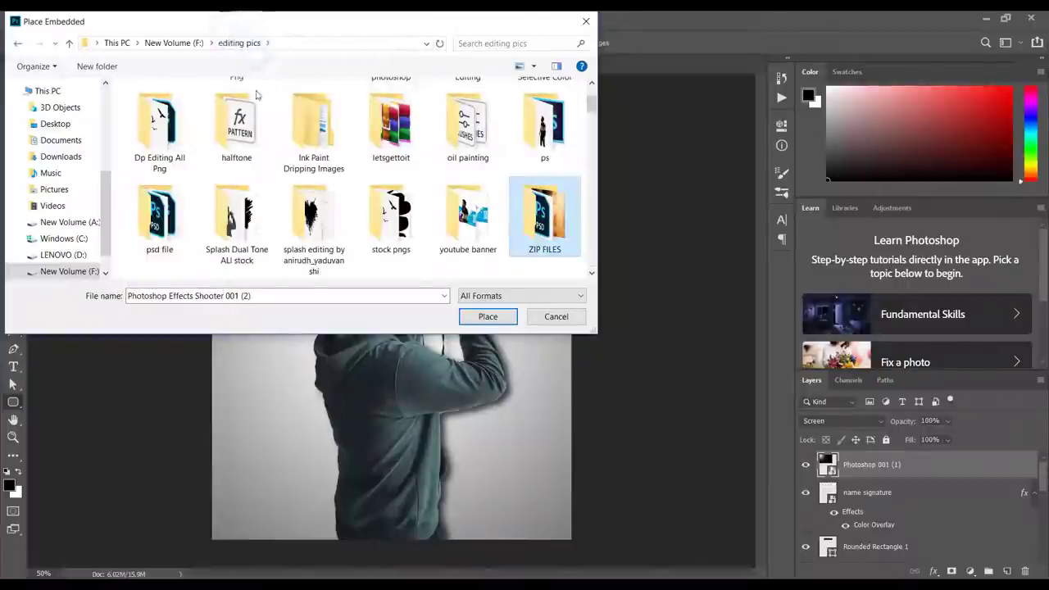
pyautogui.scroll(1, 257, 149)
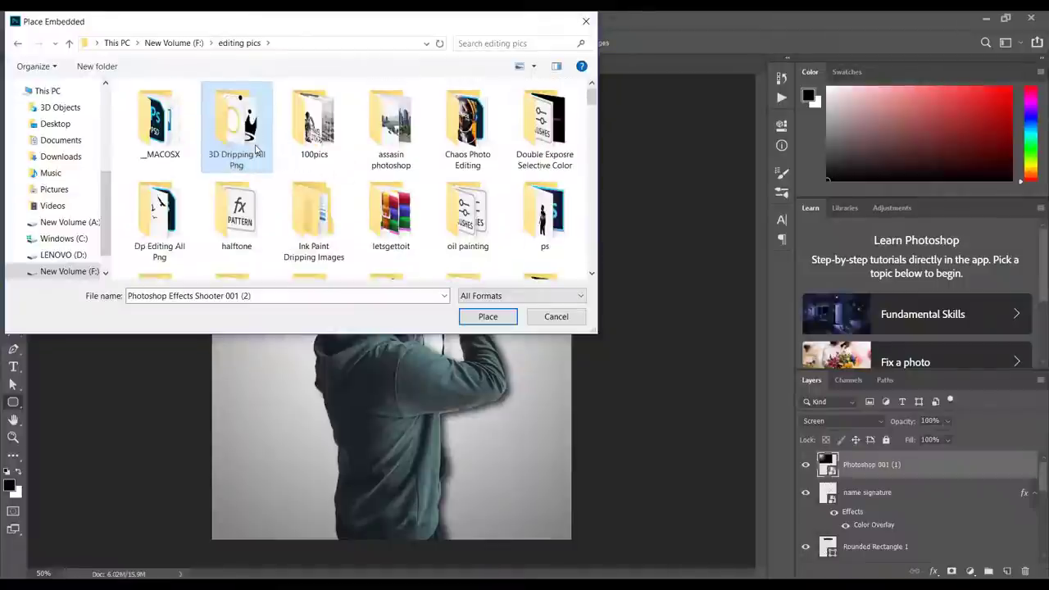
pyautogui.press('Right')
pyautogui.press('Right')
pyautogui.press('Right')
pyautogui.press('Right')
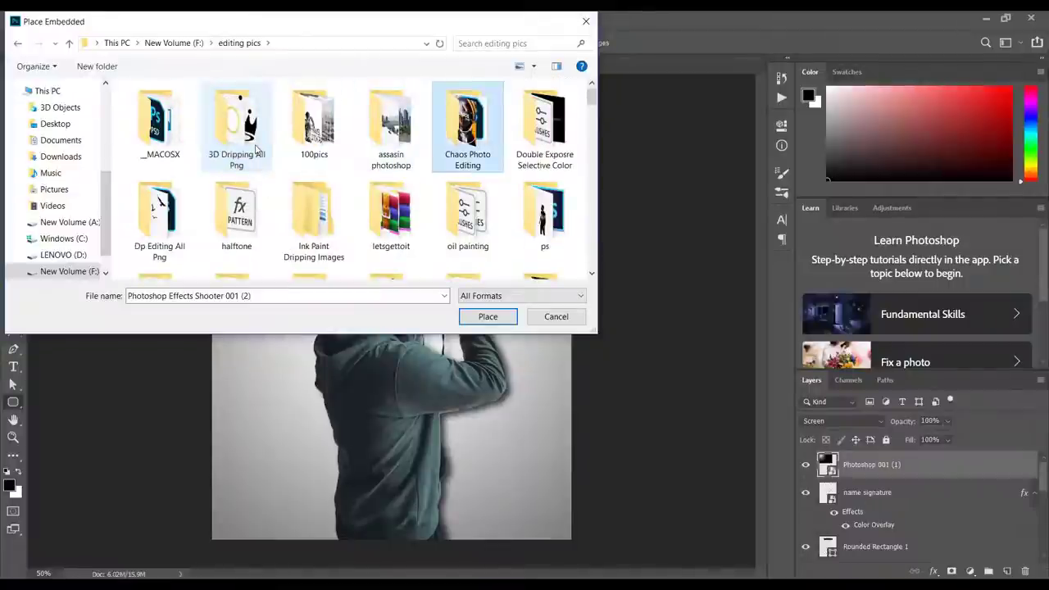
pyautogui.press('Right')
pyautogui.press('Right')
pyautogui.press('Right')
pyautogui.press('Right')
pyautogui.press('Right')
pyautogui.press('Right')
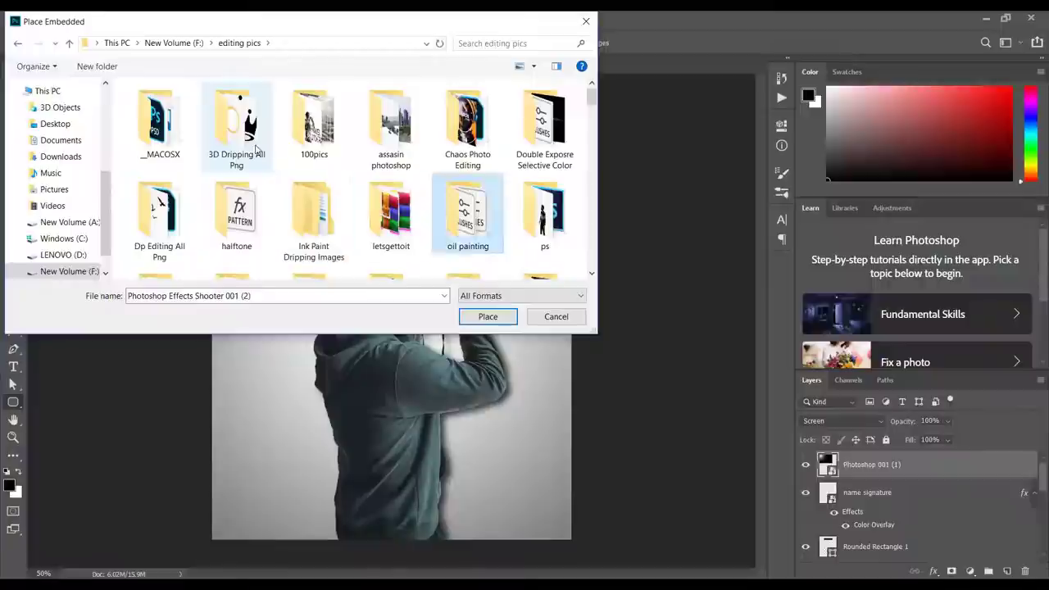
pyautogui.press('Right')
pyautogui.press('Right')
pyautogui.press('Right')
pyautogui.press('Right')
pyautogui.press('Right')
pyautogui.press('Right')
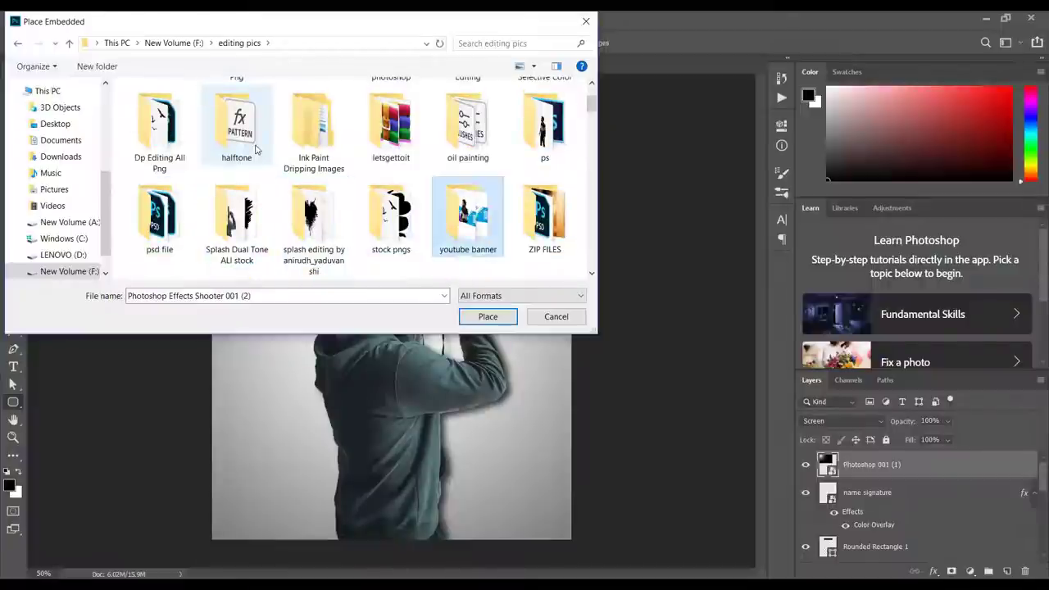
pyautogui.press('Right')
pyautogui.press('Right')
pyautogui.press('Right')
pyautogui.press('Right')
pyautogui.press('Right')
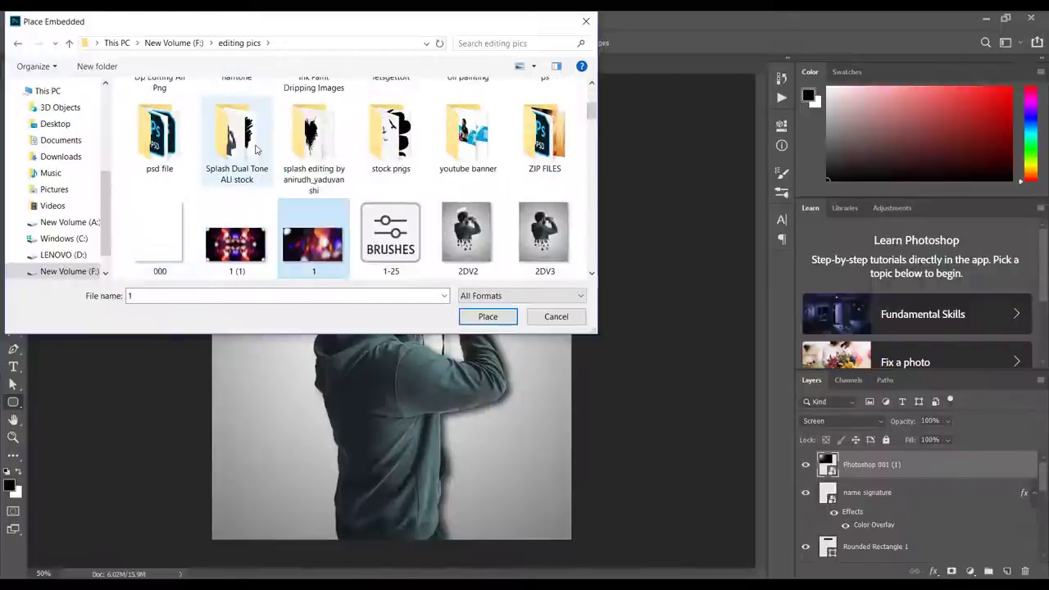
pyautogui.press('Right')
pyautogui.press('Right')
pyautogui.press('Right')
pyautogui.press('Right')
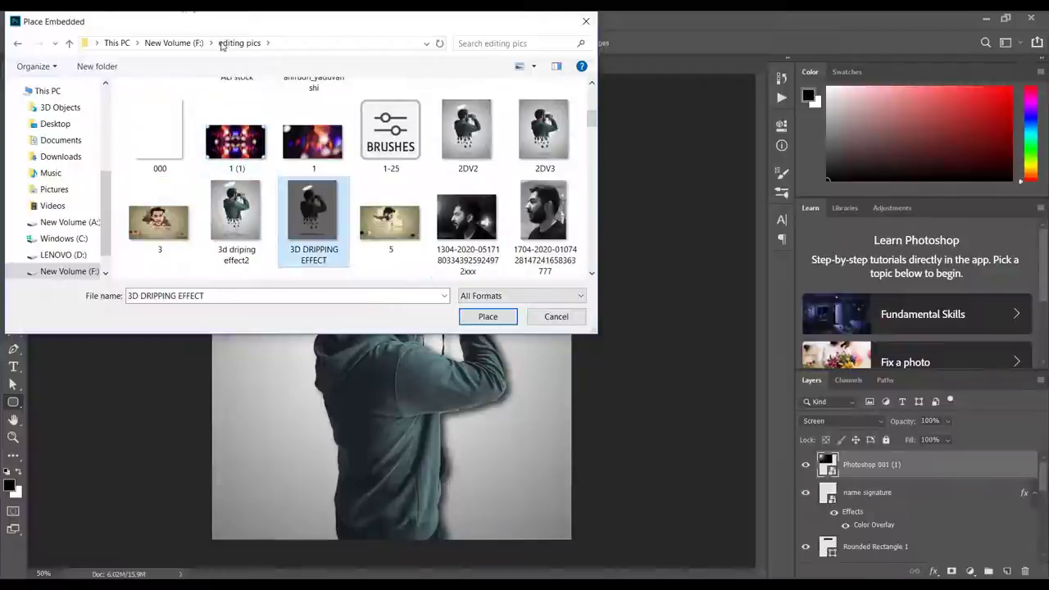
pyautogui.click(195, 43)
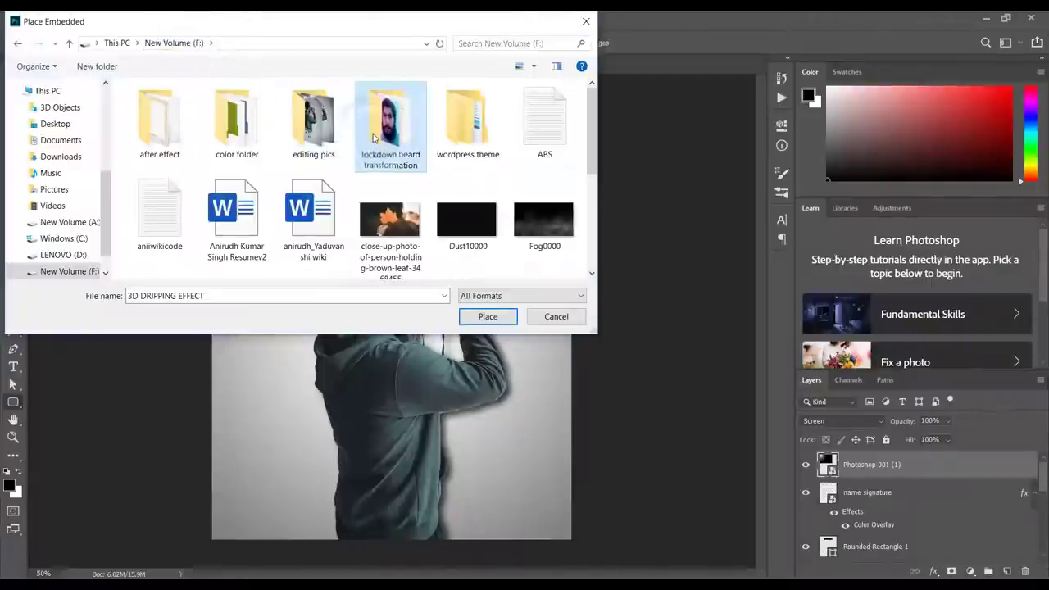
pyautogui.press('Right')
pyautogui.press('Right')
pyautogui.press('Down')
pyautogui.press('Return')
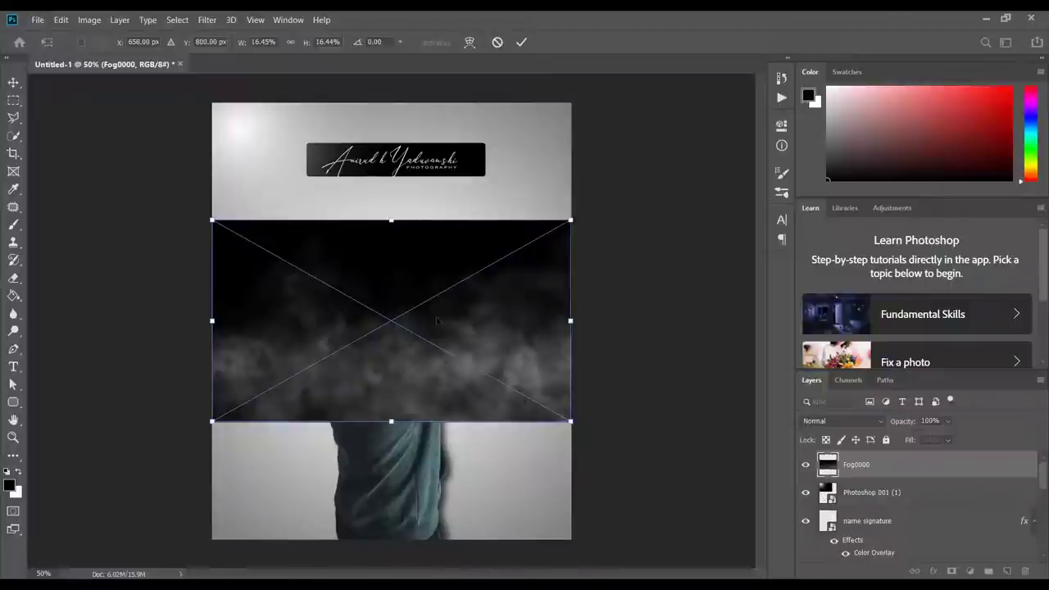
# - Set the Fog0000 layer to Screen and stretch it upward over most of the poster
pyautogui.moveTo(438, 321); pyautogui.dragTo(444, 396)
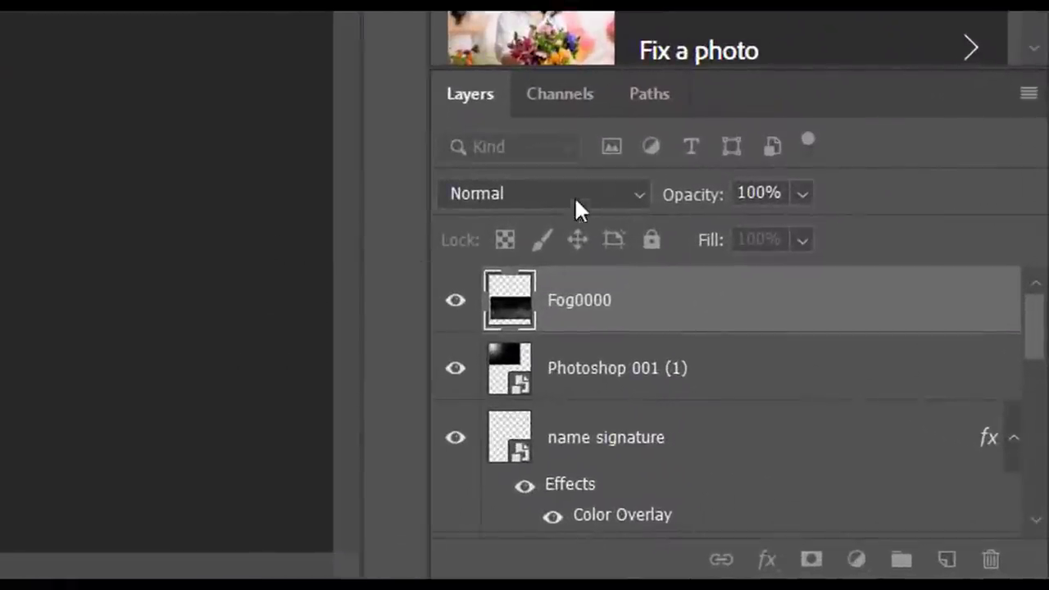
pyautogui.click(574, 195)
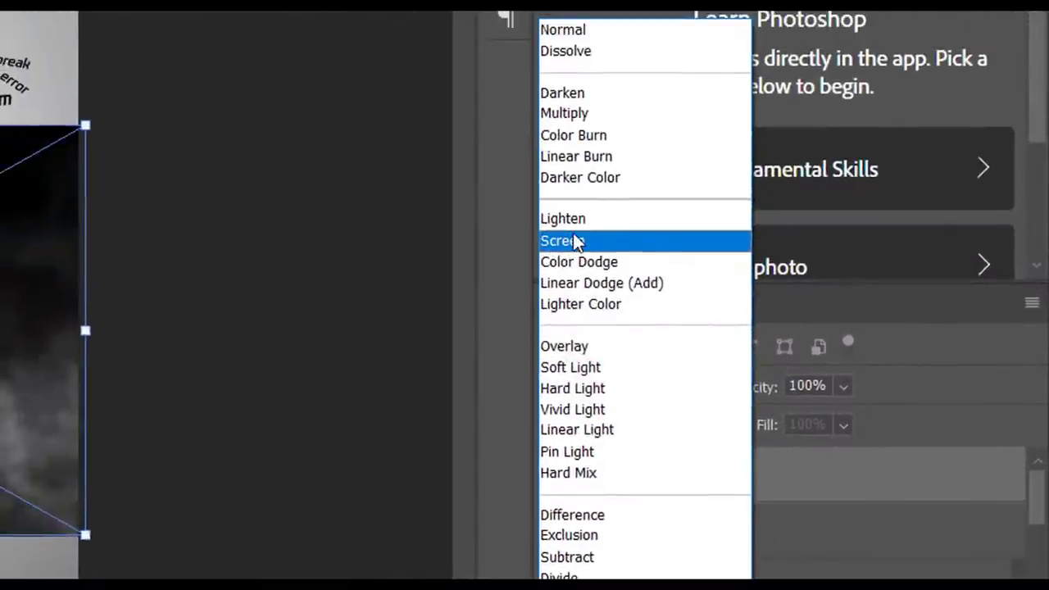
pyautogui.click(578, 241)
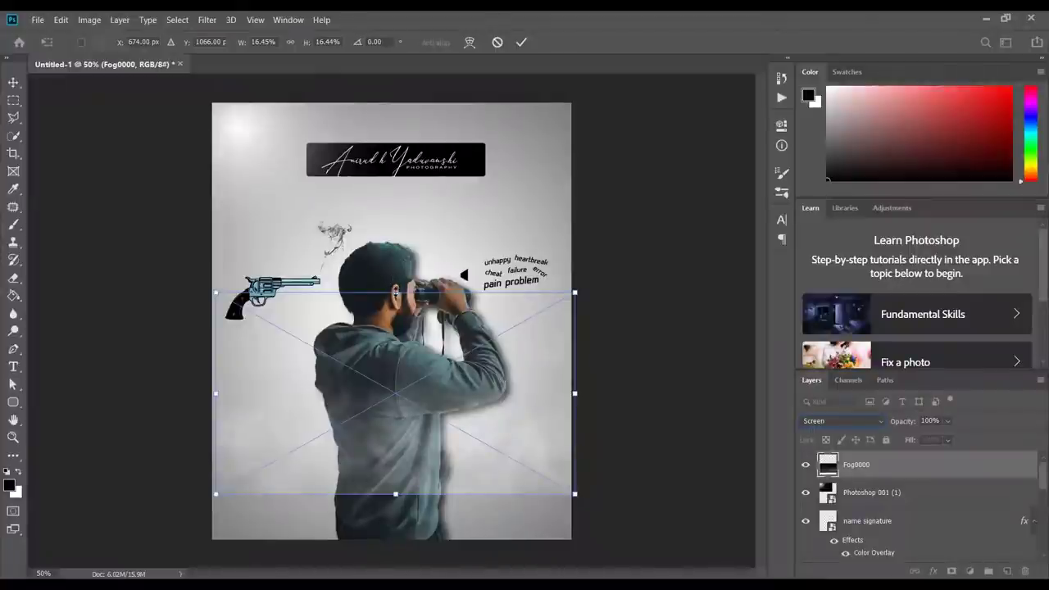
pyautogui.moveTo(395, 292); pyautogui.dragTo(383, 222)
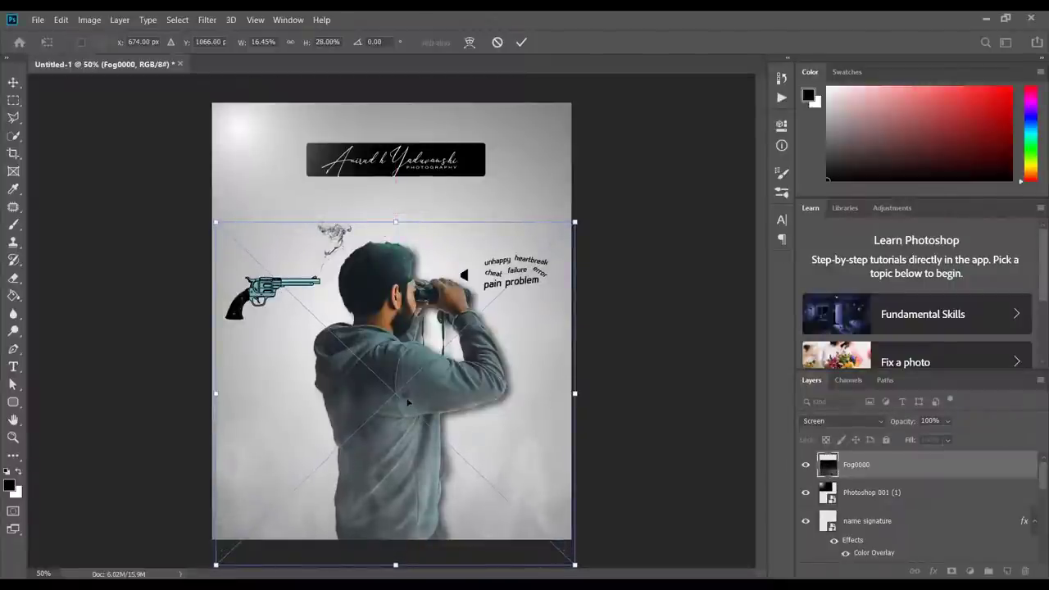
pyautogui.moveTo(407, 401); pyautogui.dragTo(404, 384)
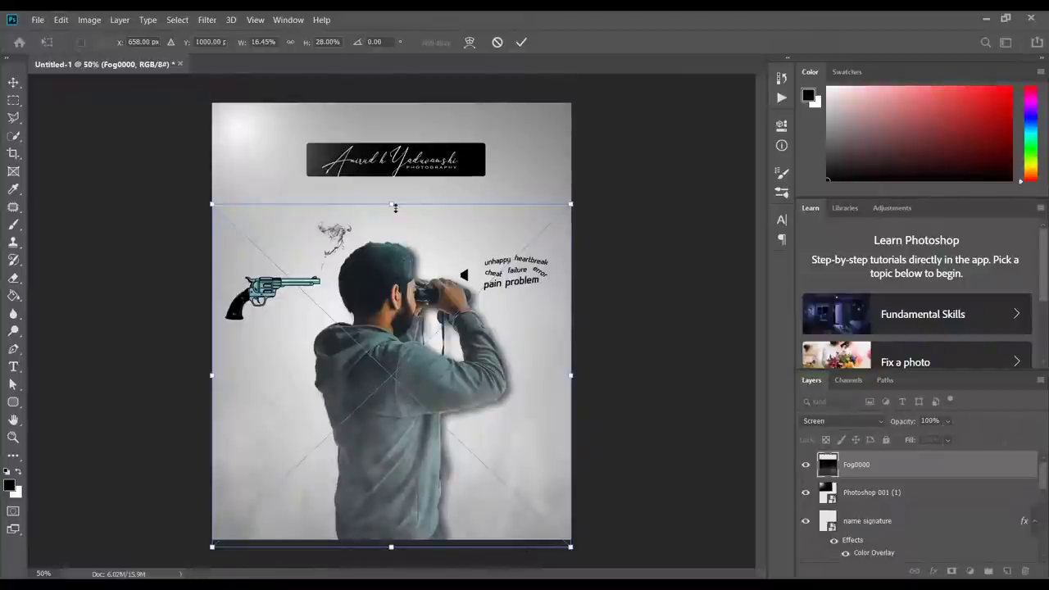
pyautogui.moveTo(394, 208); pyautogui.dragTo(392, 172)
pyautogui.moveTo(428, 322); pyautogui.dragTo(427, 279)
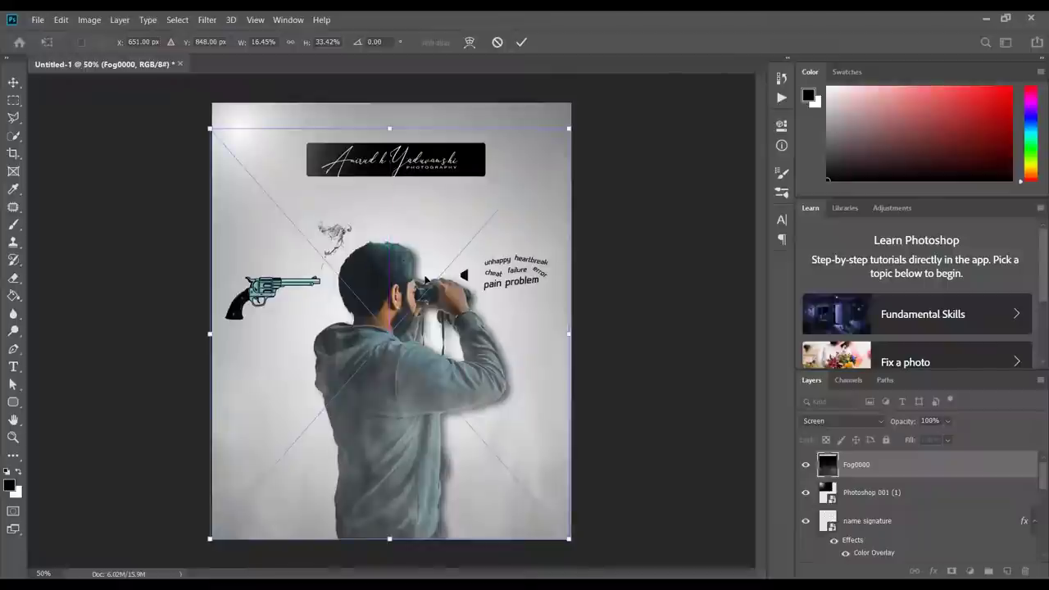
pyautogui.click(521, 43)
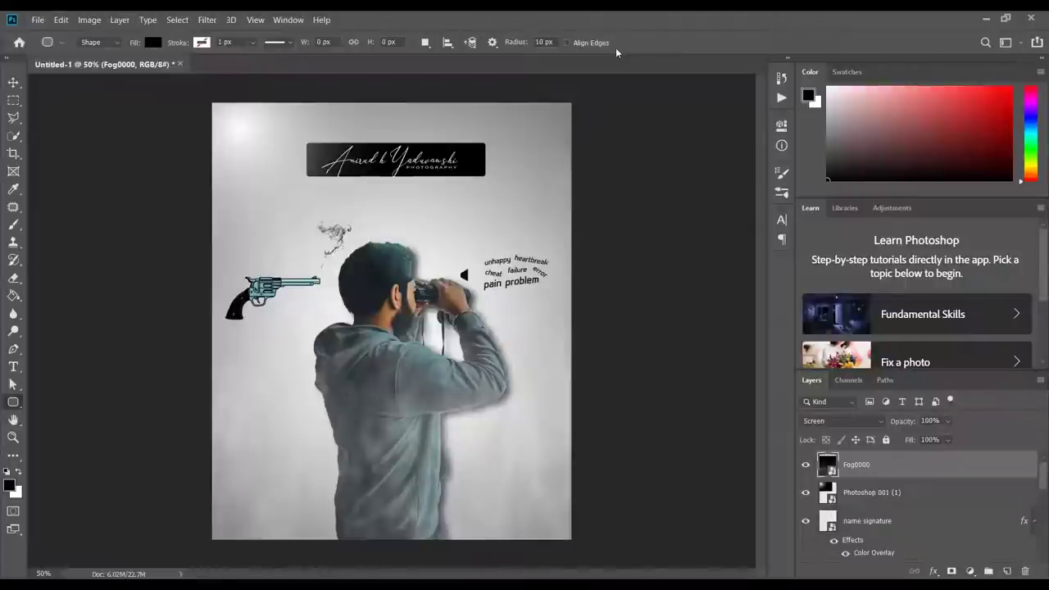
# - Place the Dust10000 image into the poster as an embedded layer
pyautogui.click(37, 21)
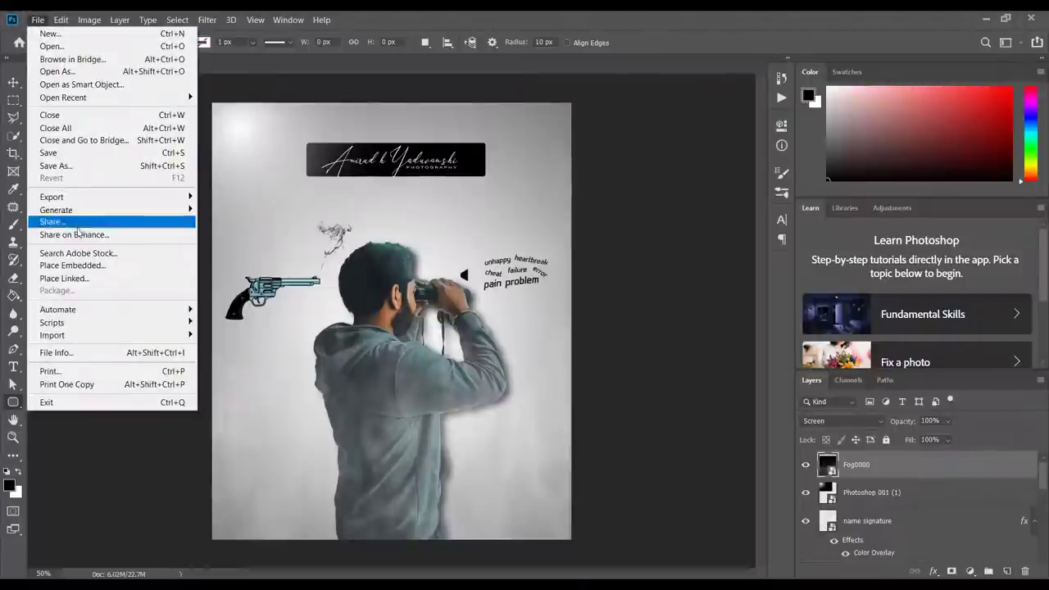
pyautogui.click(86, 266)
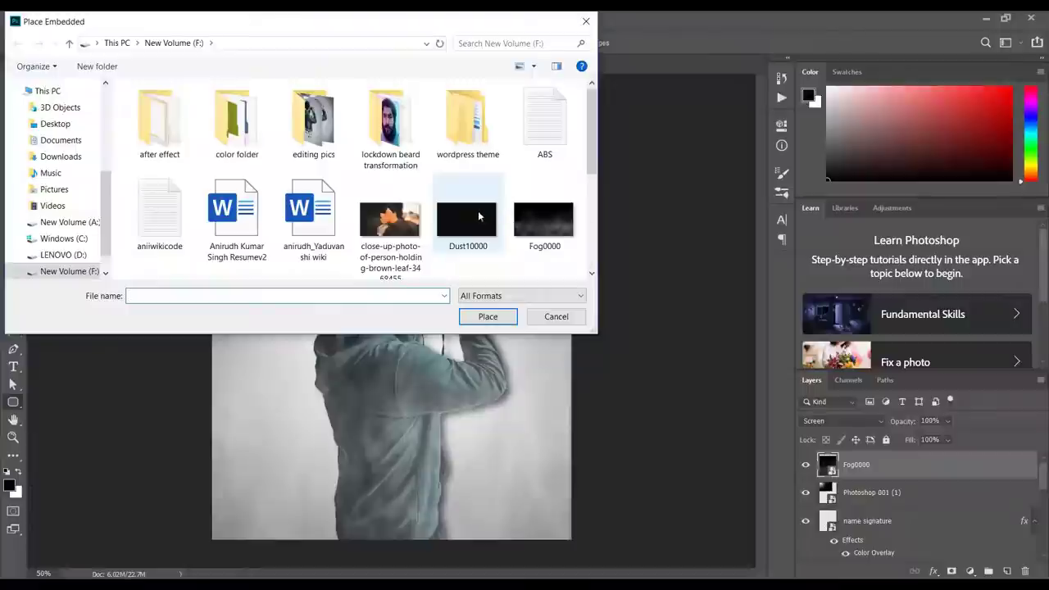
pyautogui.click(479, 217)
pyautogui.click(488, 318)
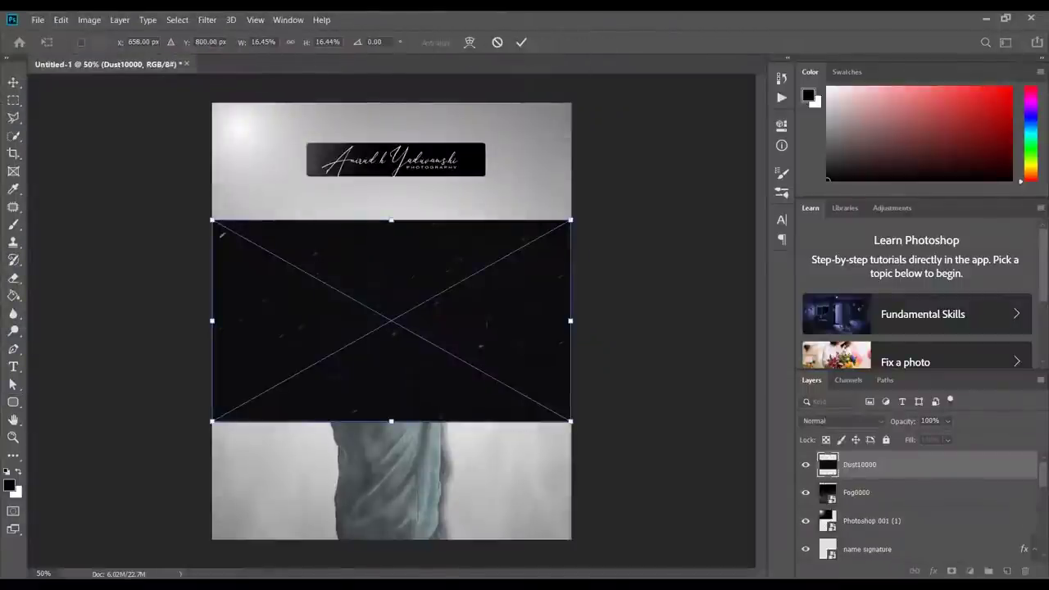
# - Set the dust layer to Screen and stretch it to cover the whole canvas
pyautogui.click(829, 420)
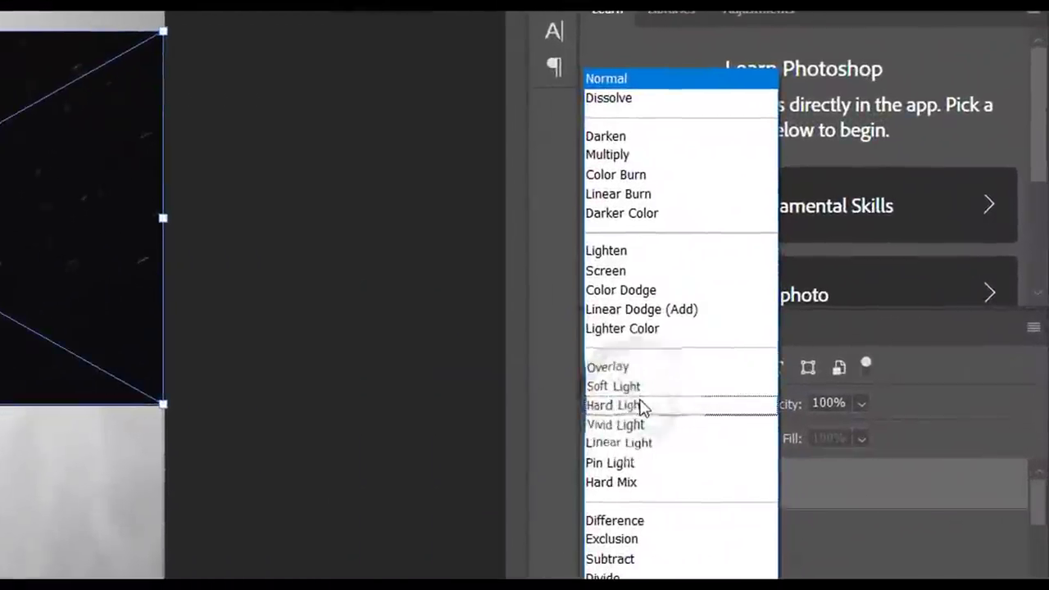
pyautogui.click(628, 272)
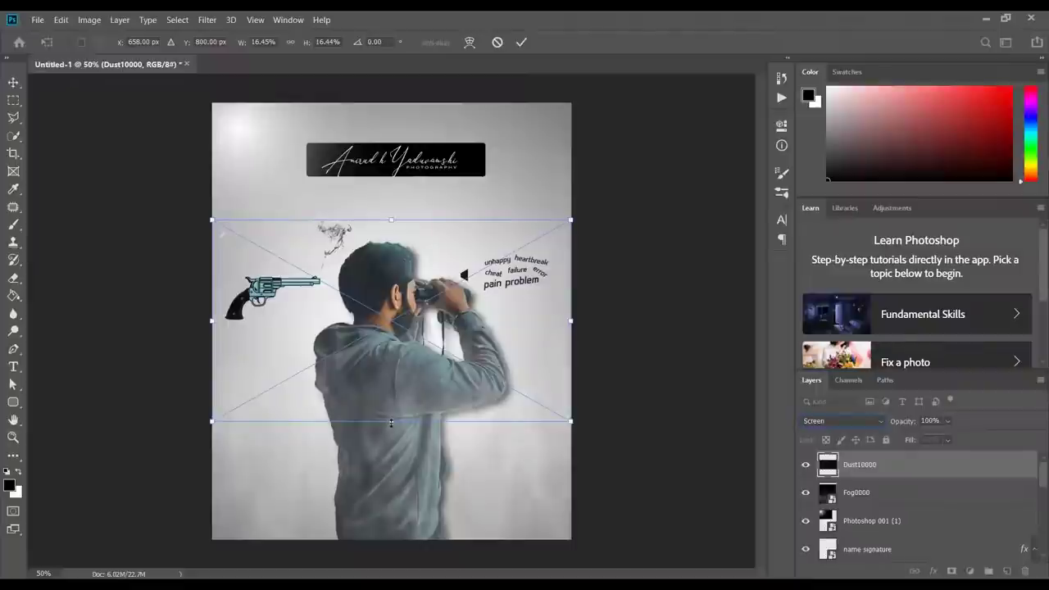
pyautogui.moveTo(392, 423); pyautogui.dragTo(401, 539)
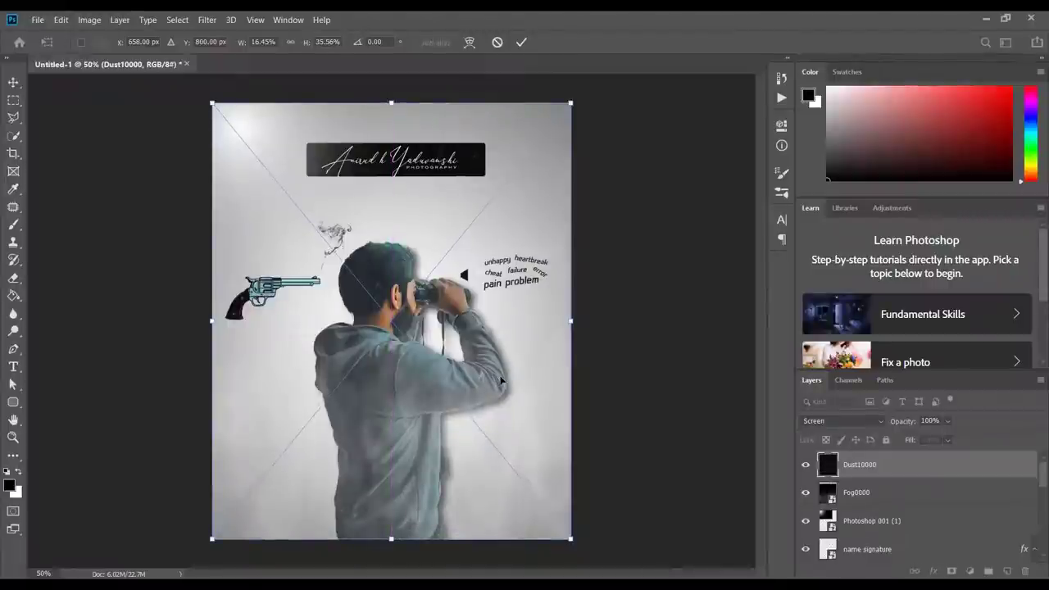
pyautogui.press('u')
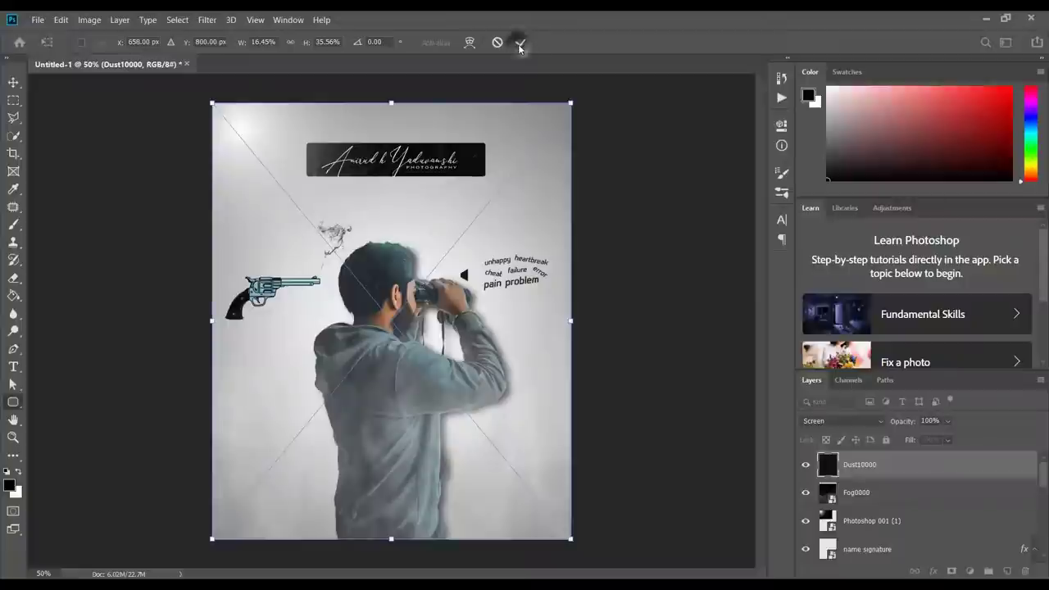
pyautogui.click(520, 43)
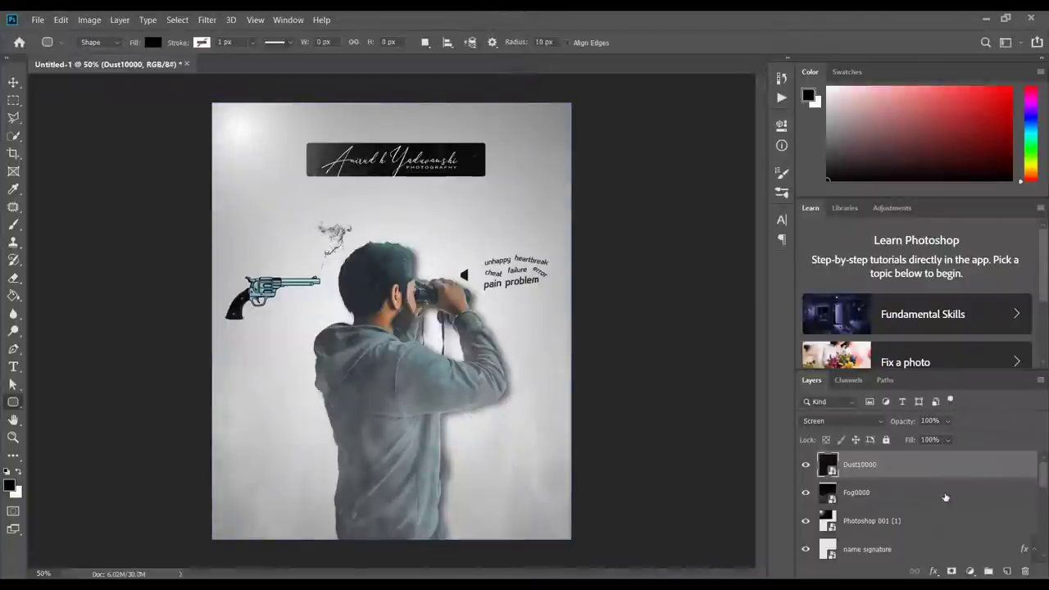
# - Select the Fog0000, Dust10000, Photoshop 001 (1), name signature, Rounded Rectangle 1 and Text Png layers
pyautogui.click(945, 496)
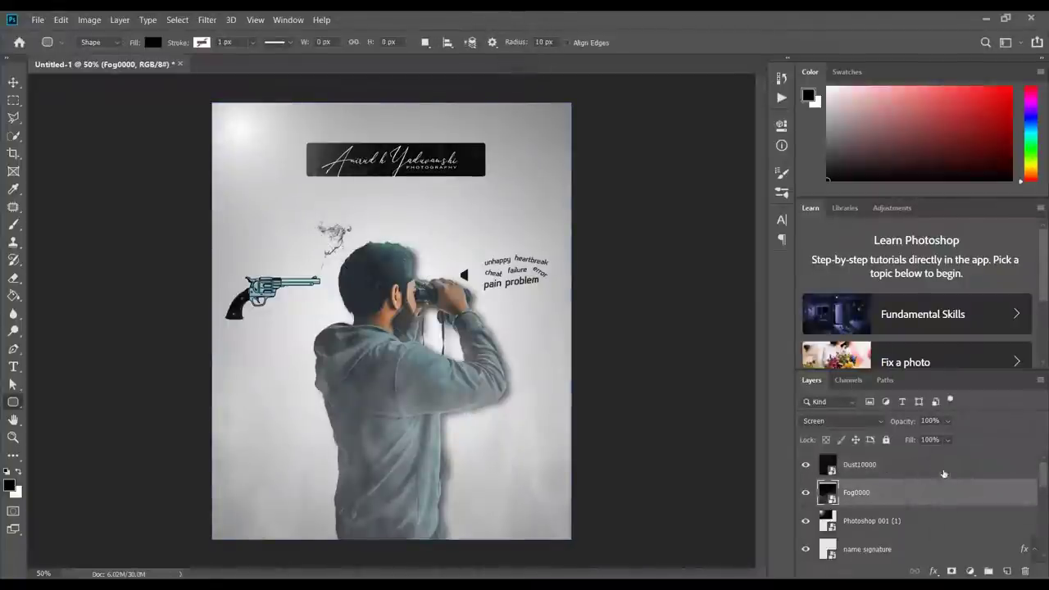
pyautogui.keyDown('shift'); pyautogui.click(940, 471); pyautogui.keyUp('shift')
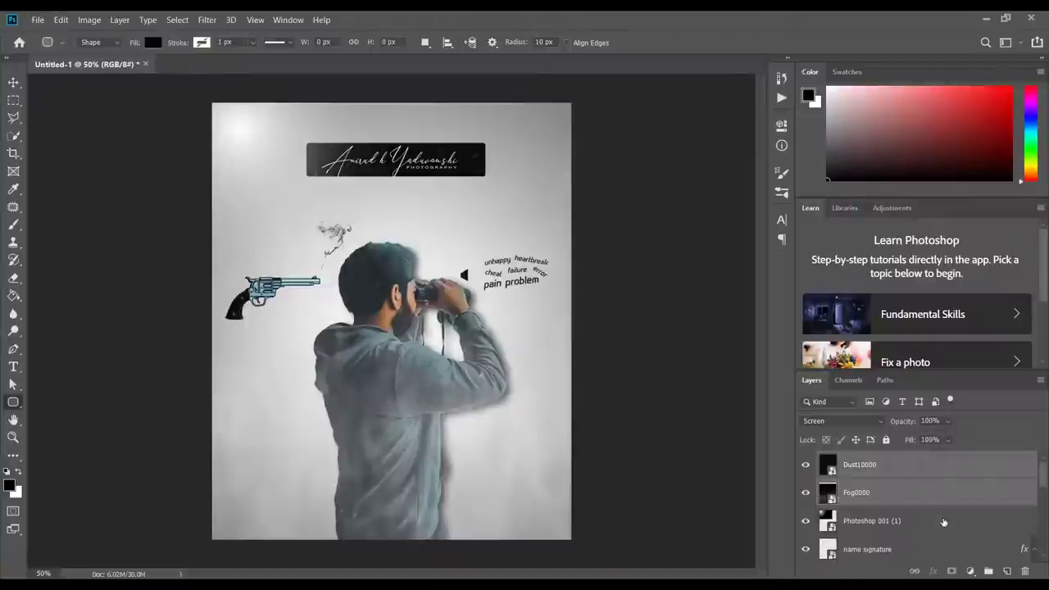
pyautogui.keyDown('shift'); pyautogui.click(945, 522); pyautogui.keyUp('shift')
pyautogui.keyDown('shift'); pyautogui.click(966, 546); pyautogui.keyUp('shift')
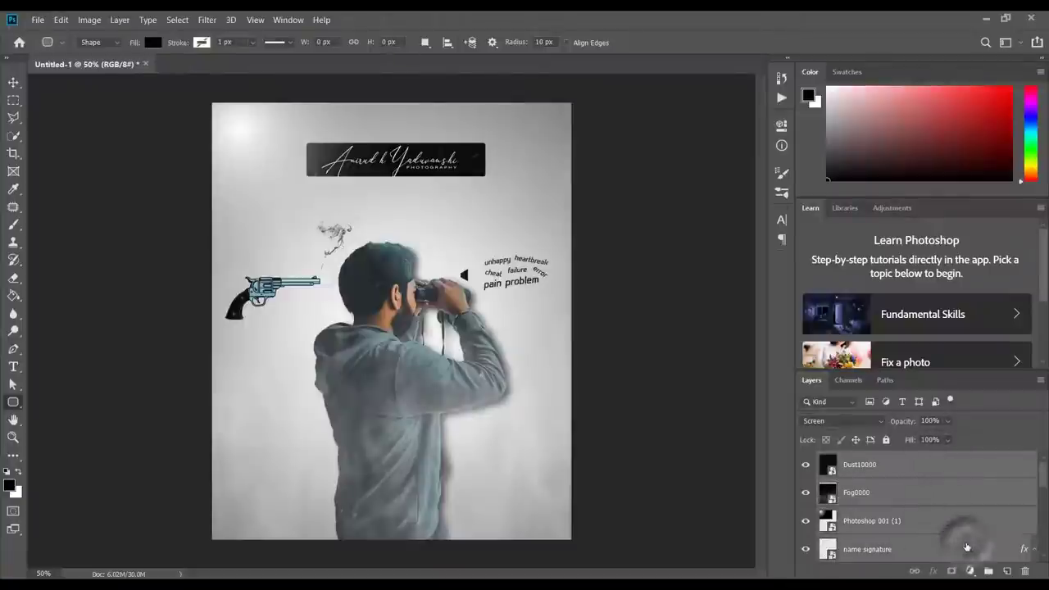
pyautogui.moveTo(1045, 471); pyautogui.dragTo(1045, 493)
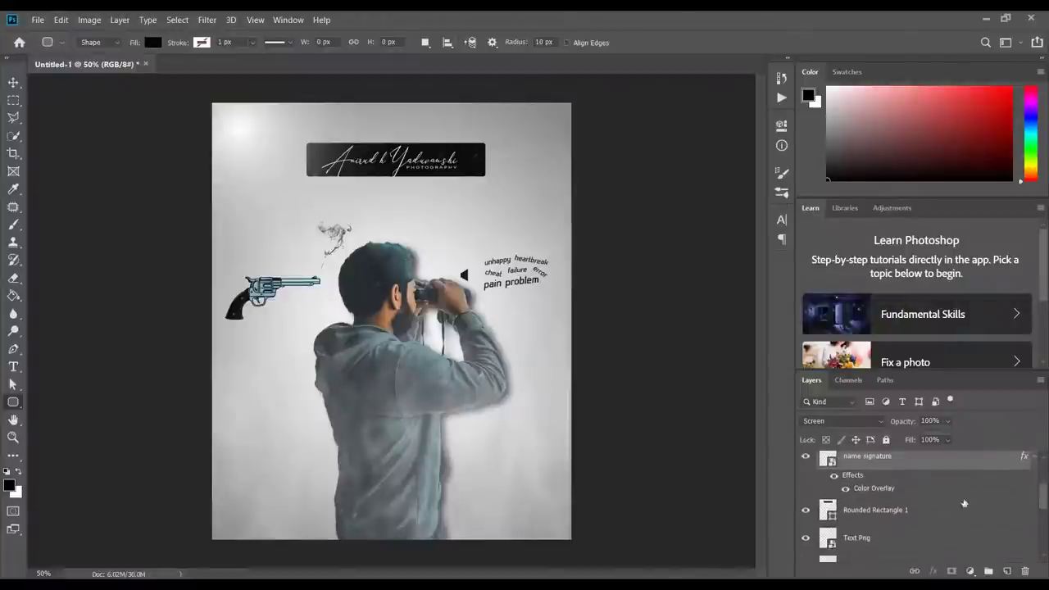
pyautogui.keyDown('shift'); pyautogui.click(902, 510); pyautogui.keyUp('shift')
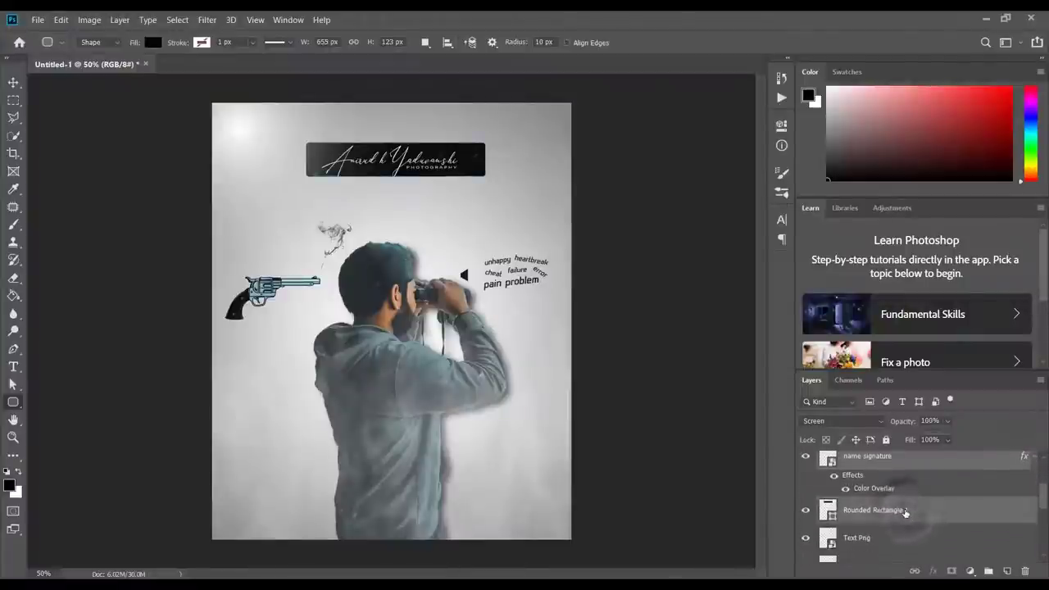
pyautogui.keyDown('shift'); pyautogui.click(911, 542); pyautogui.keyUp('shift')
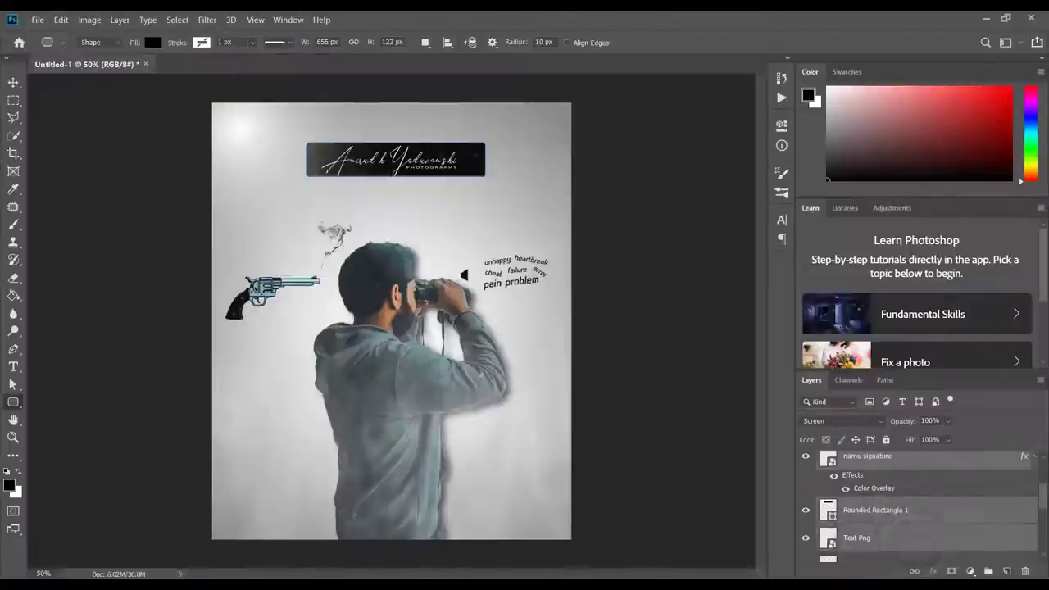
pyautogui.moveTo(1046, 500); pyautogui.dragTo(1045, 518)
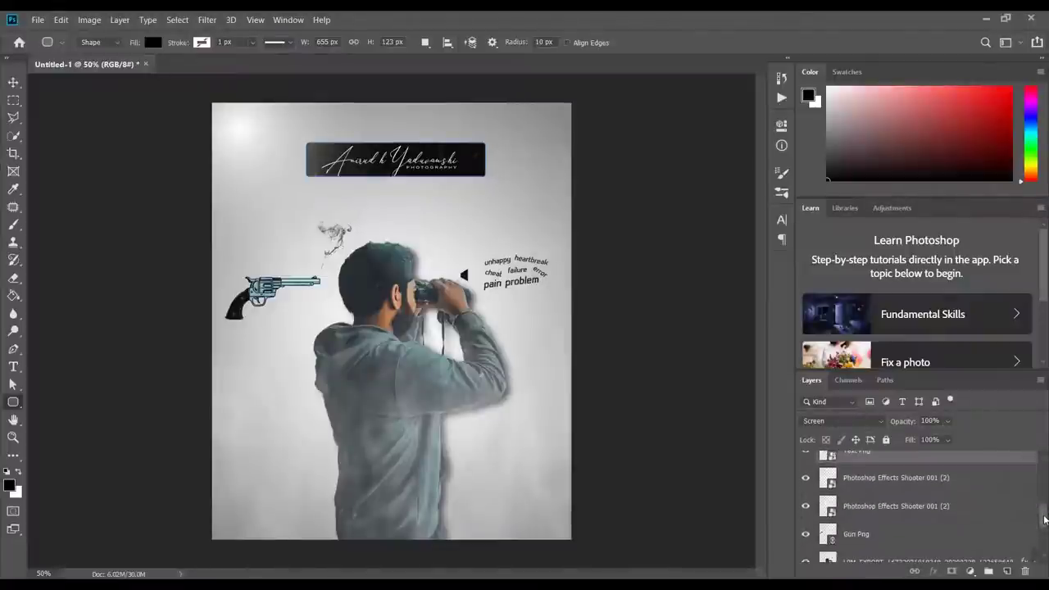
# - Add the Effects Shooter, Gun Png and man's photo layers, group them as Group 1, then hide it
pyautogui.keyDown('shift'); pyautogui.click(907, 481); pyautogui.keyUp('shift')
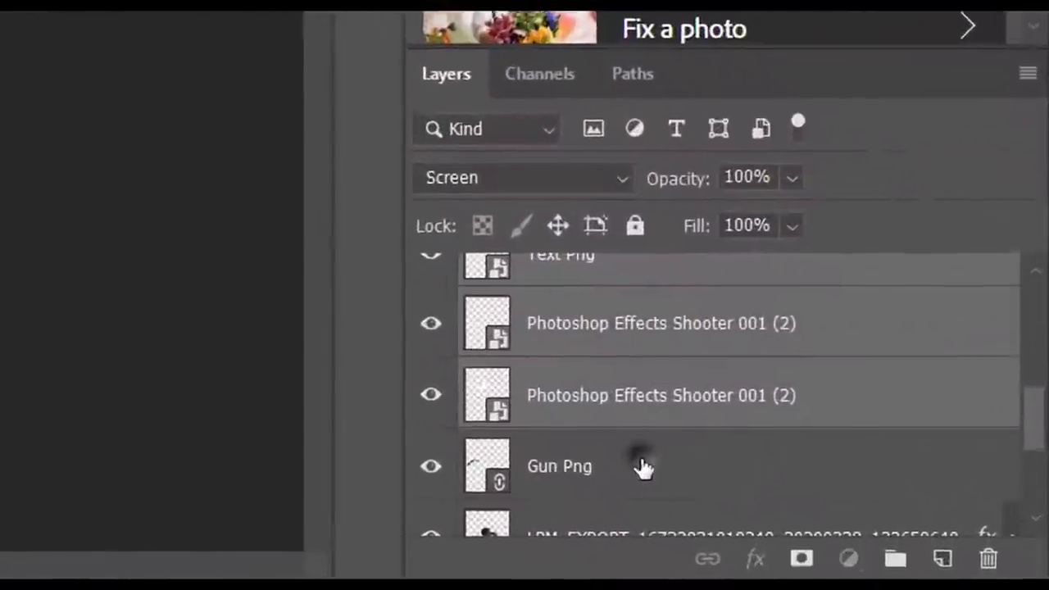
pyautogui.keyDown('shift'); pyautogui.click(890, 534); pyautogui.keyUp('shift')
pyautogui.moveTo(1030, 414); pyautogui.dragTo(1041, 469)
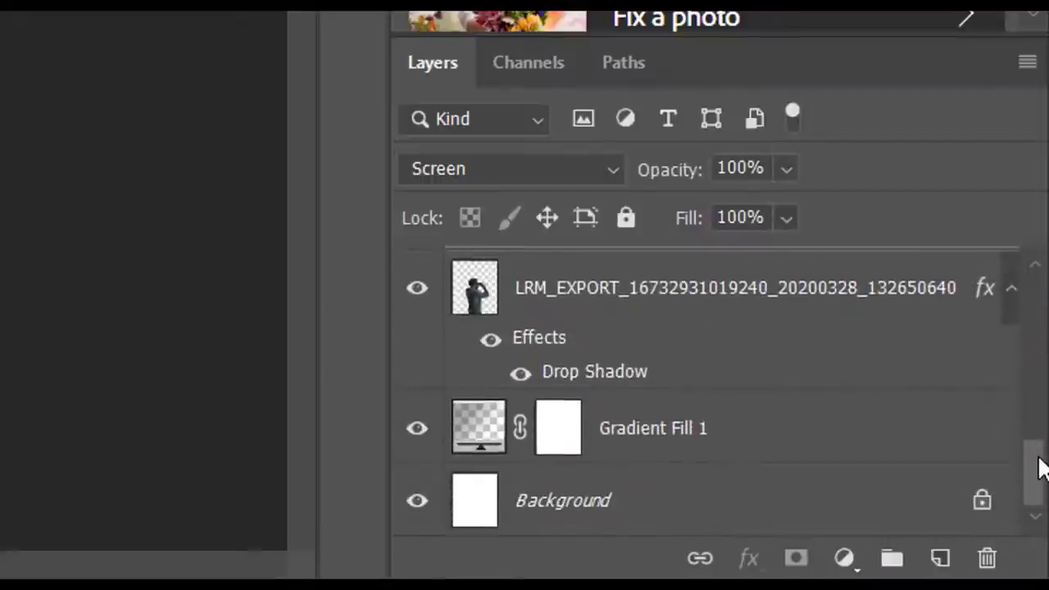
pyautogui.click(705, 296)
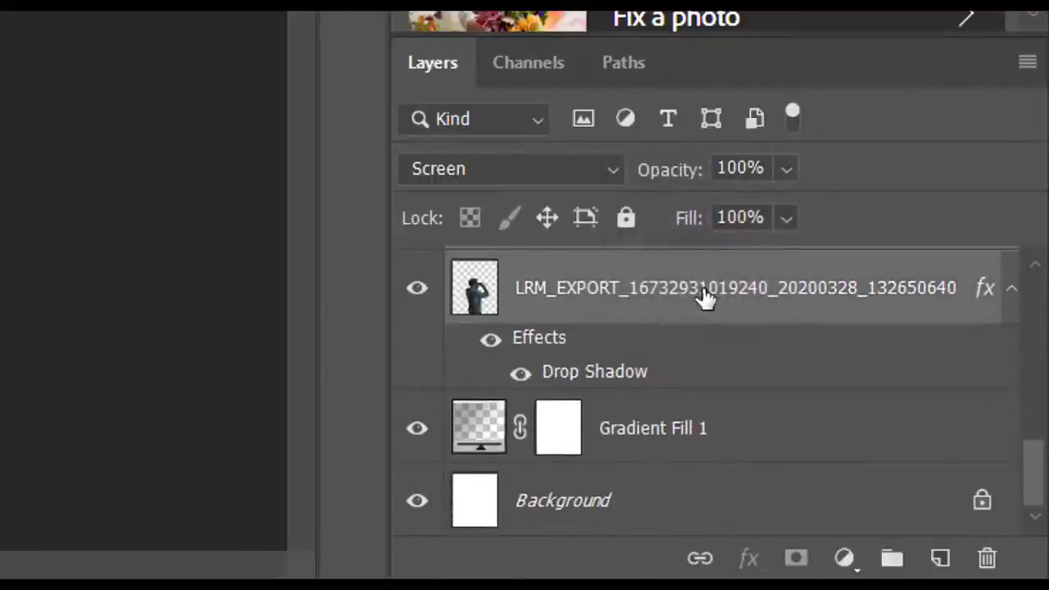
pyautogui.hotkey('ctrl', 'g')
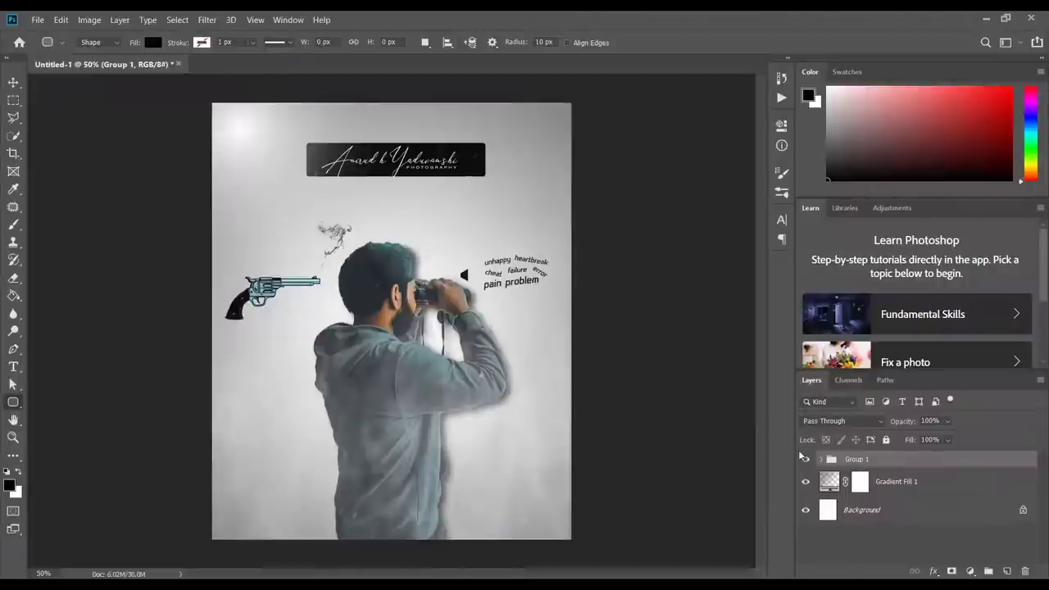
pyautogui.click(804, 460)
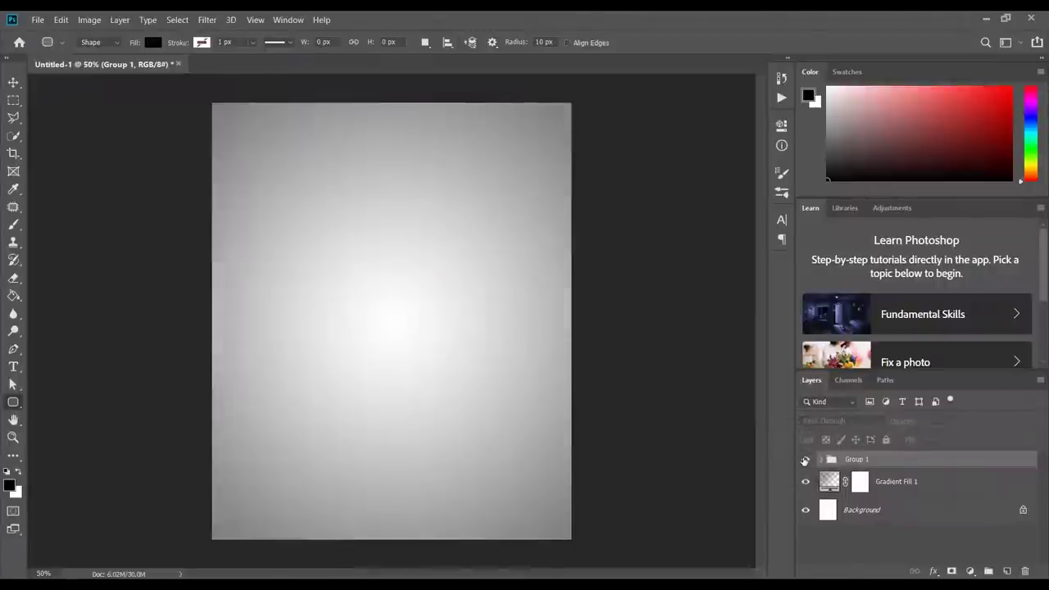
# - Show Group 1 again and stamp all visible layers into a new Layer 1 with Ctrl+Shift+Alt+E
pyautogui.click(804, 461)
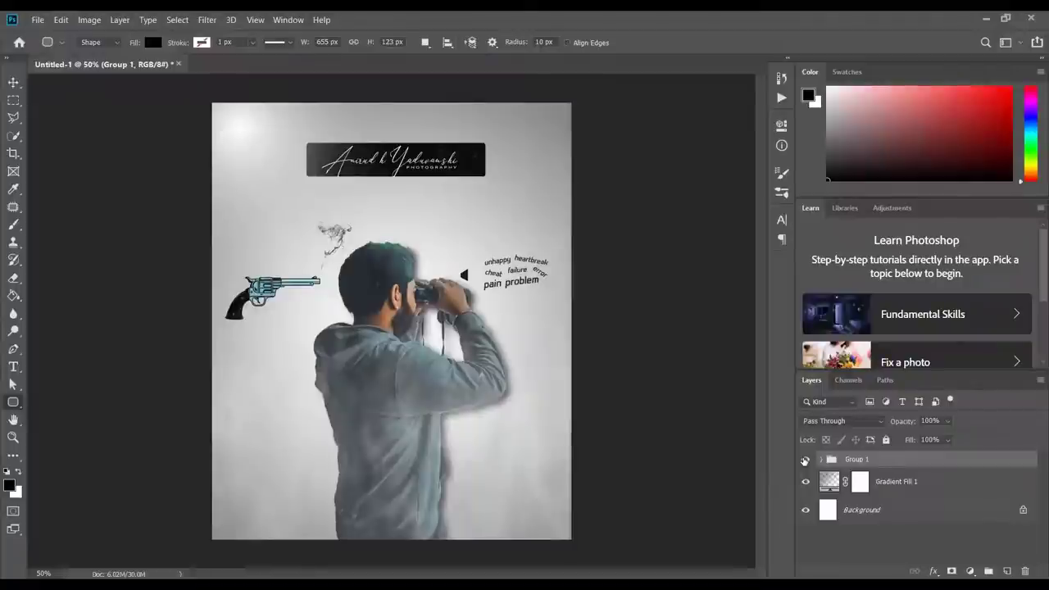
pyautogui.click(805, 461)
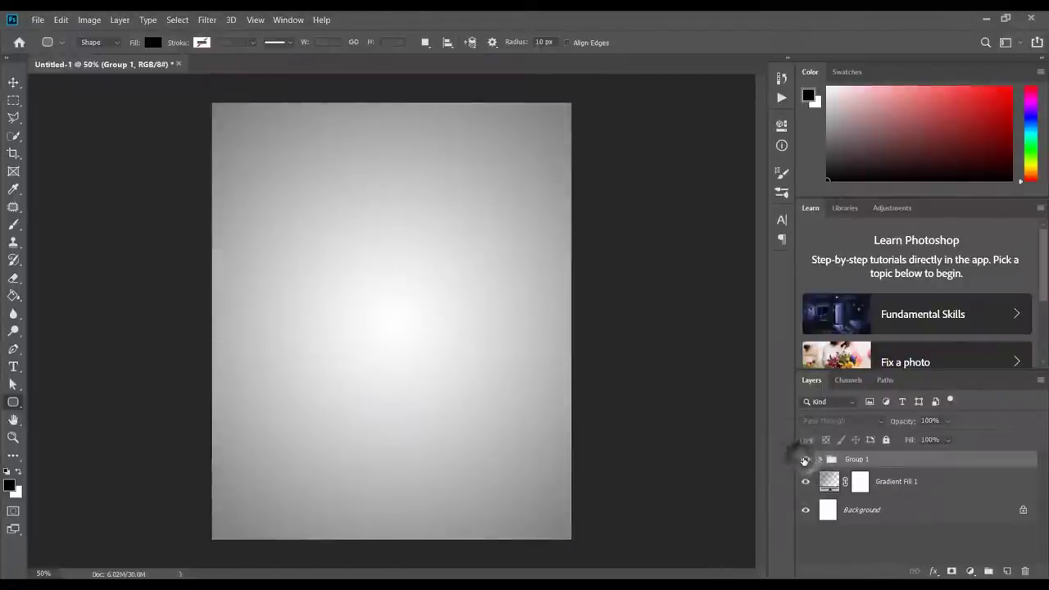
pyautogui.click(804, 461)
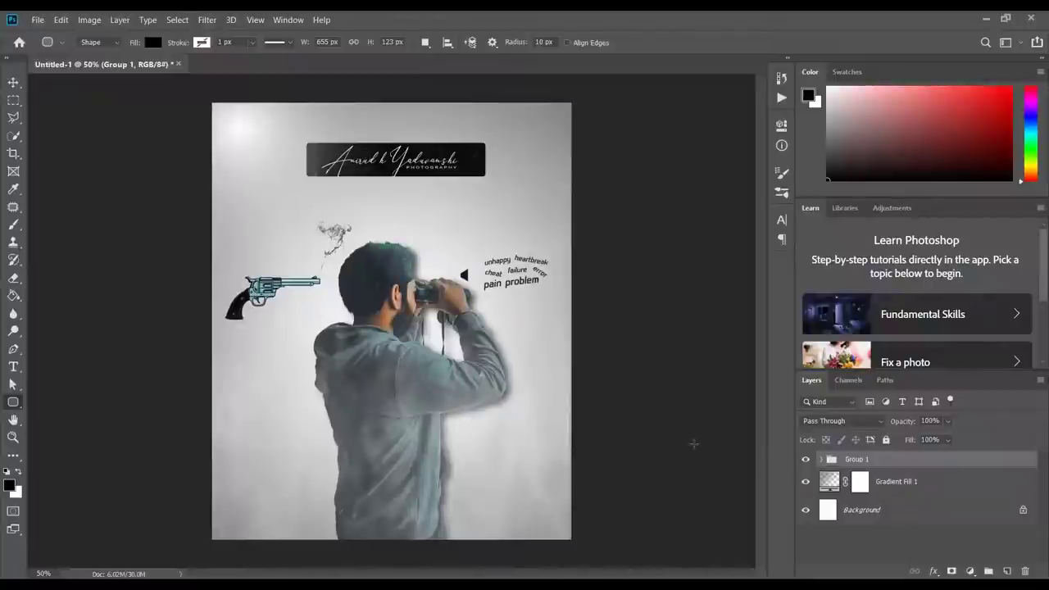
pyautogui.hotkey('ctrl', 'shift', 'alt', 'e')
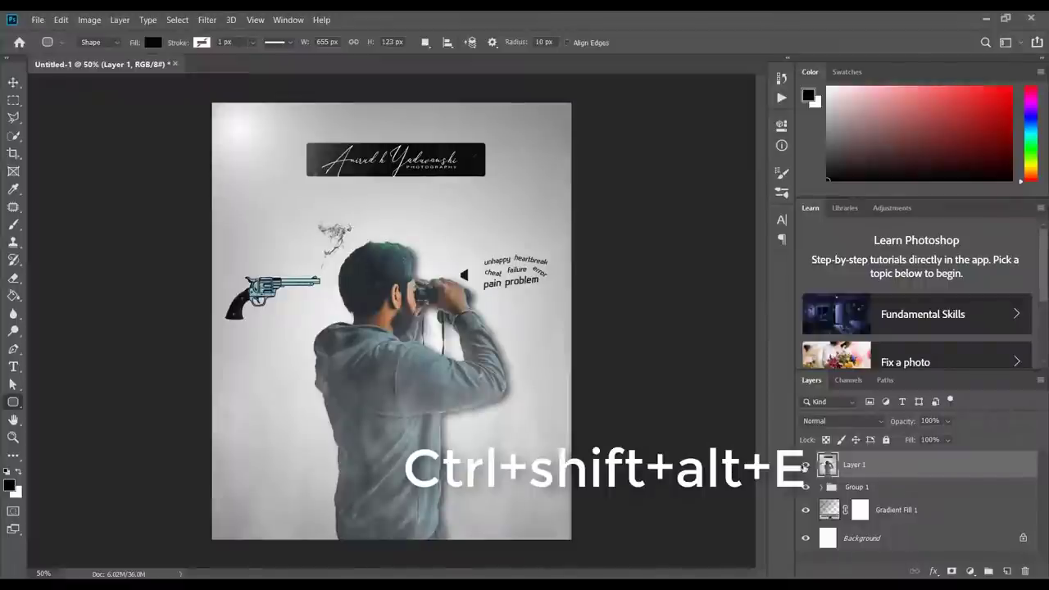
# - Toggle the merged Layer 1's visibility, then launch the Camera Raw Filter on it
pyautogui.click(805, 465)
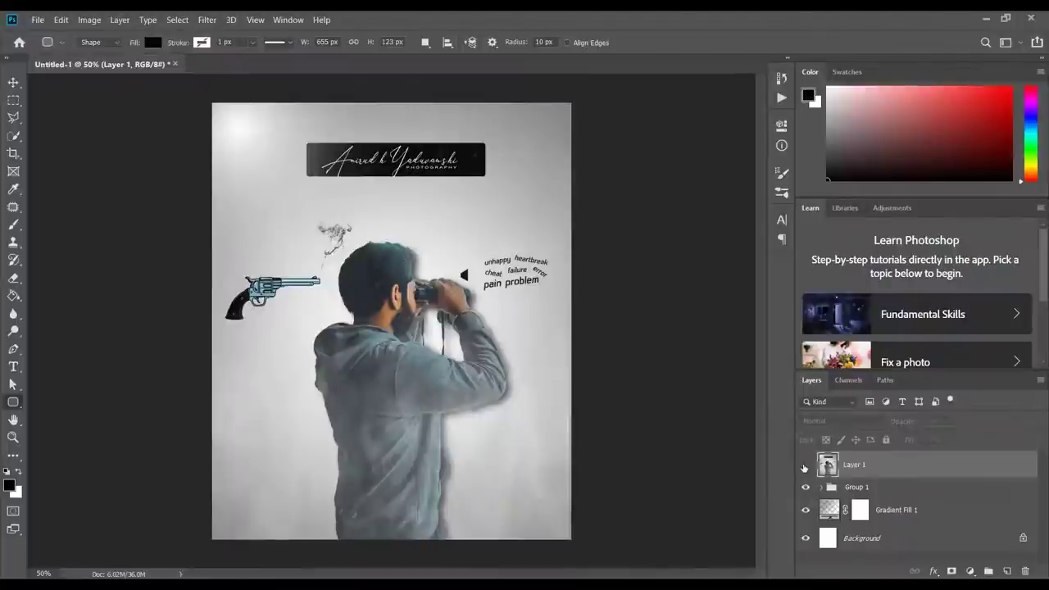
pyautogui.click(805, 465)
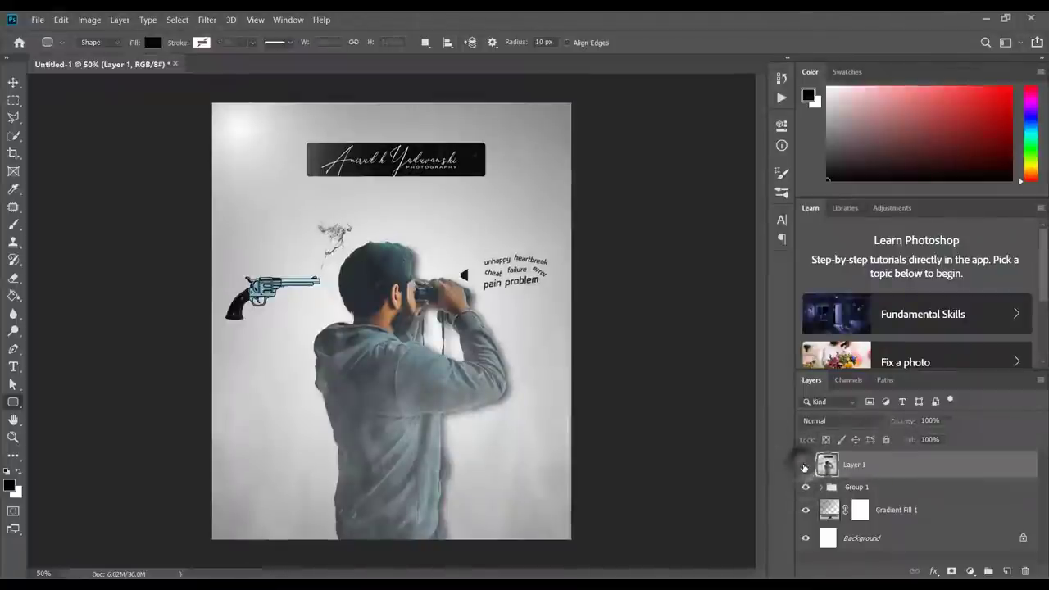
pyautogui.click(805, 465)
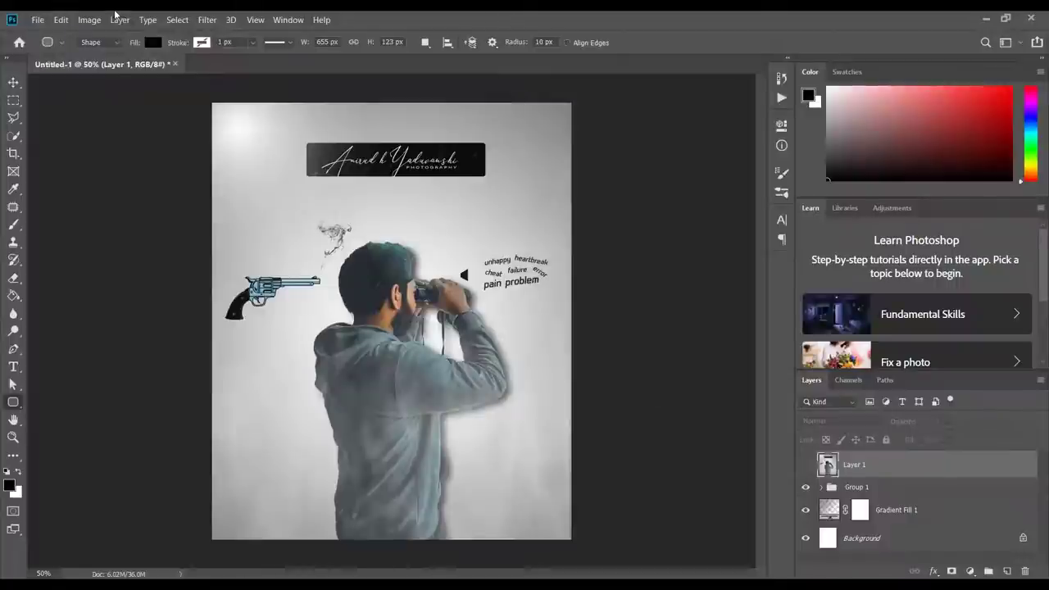
pyautogui.click(207, 20)
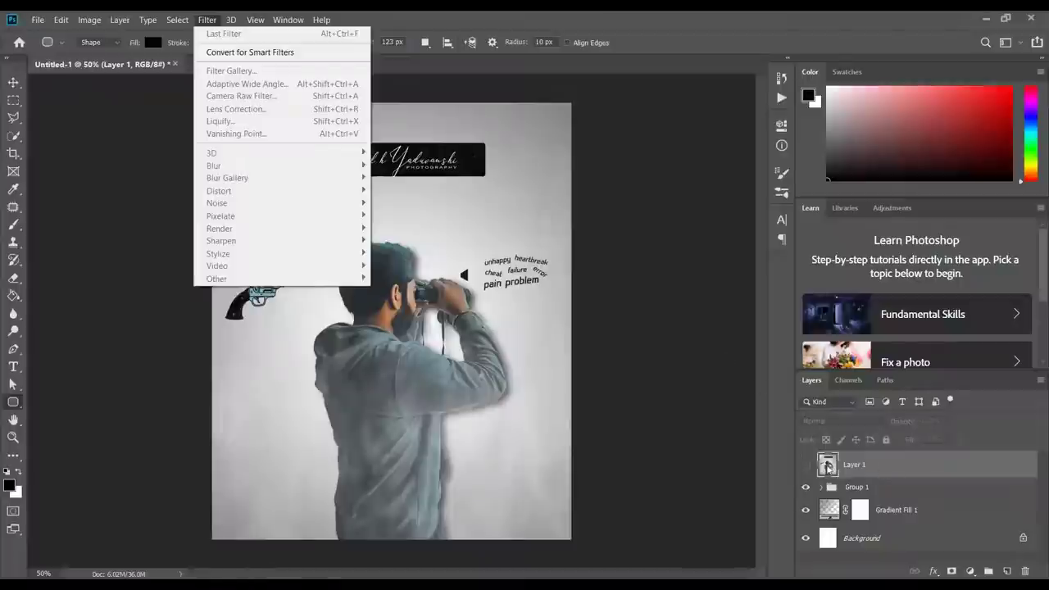
pyautogui.click(810, 468)
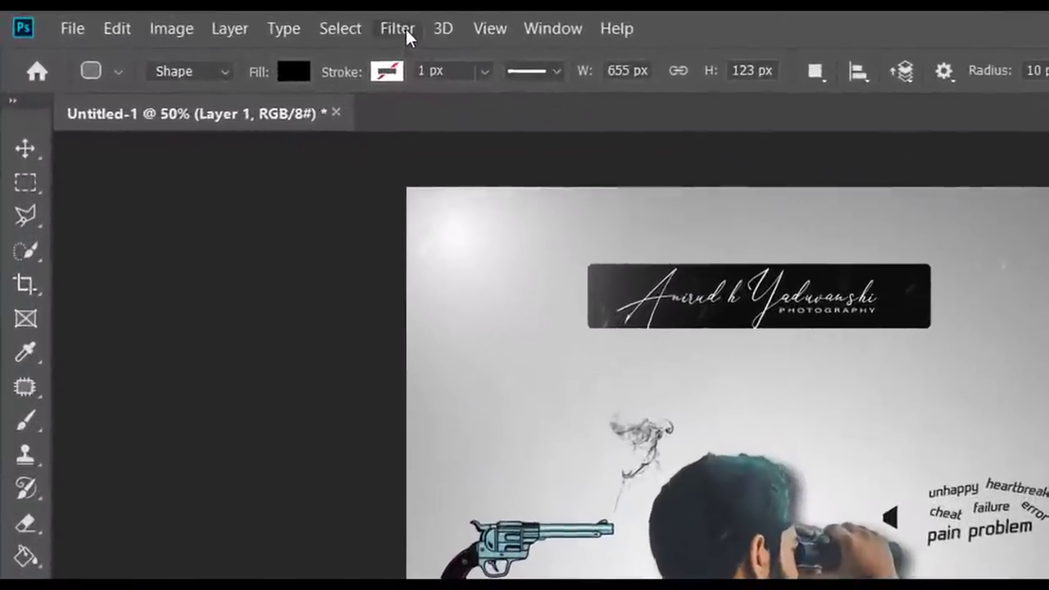
pyautogui.click(406, 32)
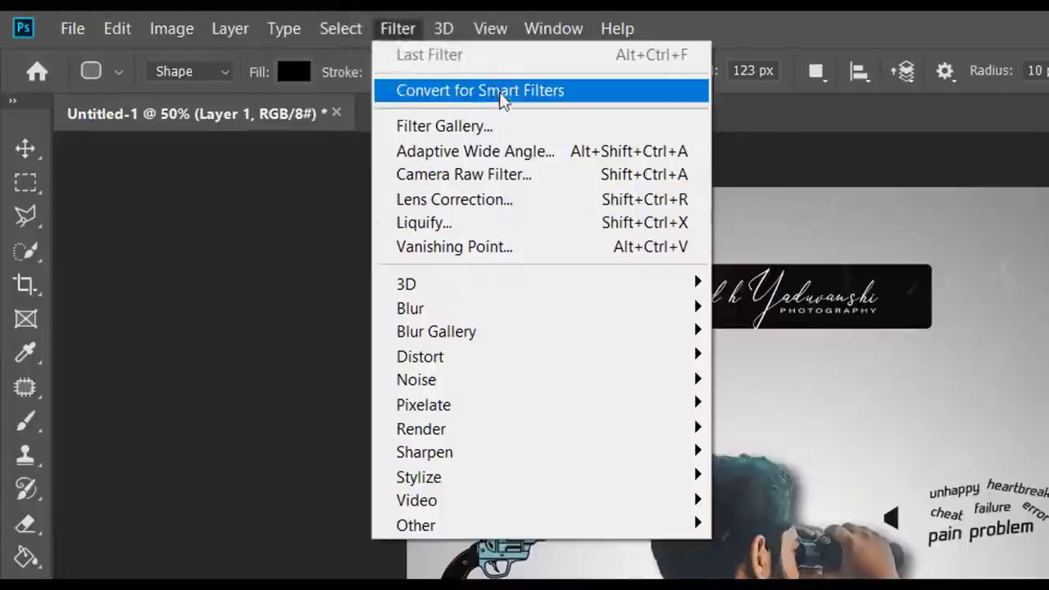
pyautogui.click(502, 175)
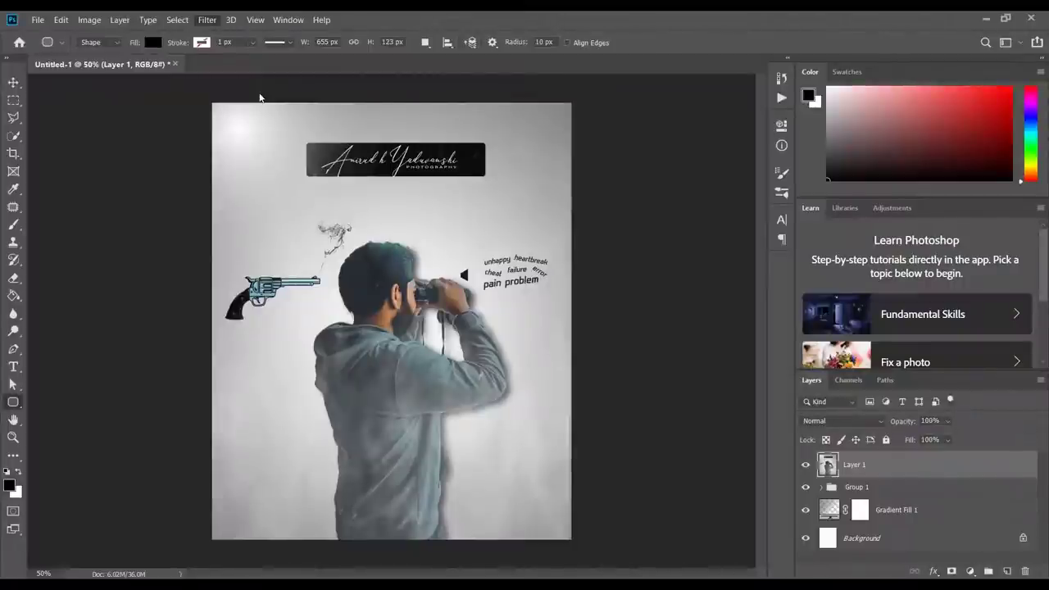
pyautogui.hotkey('ctrl', 'shift', 'a')
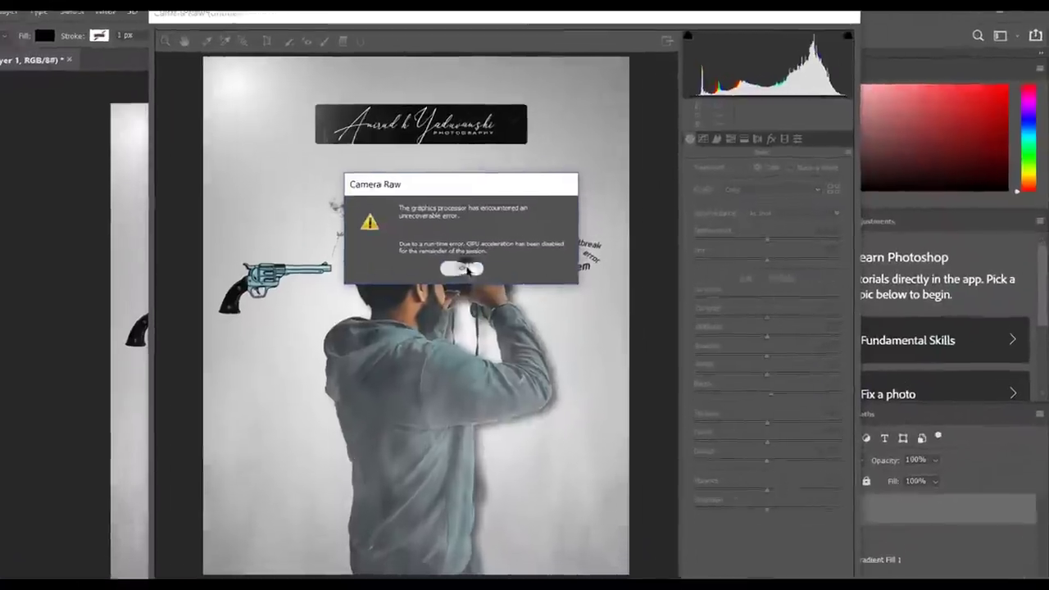
# - Dismiss the GPU error and load the Gun Shooter.xmp preset from the gun Effect All Png folder
pyautogui.click(525, 251)
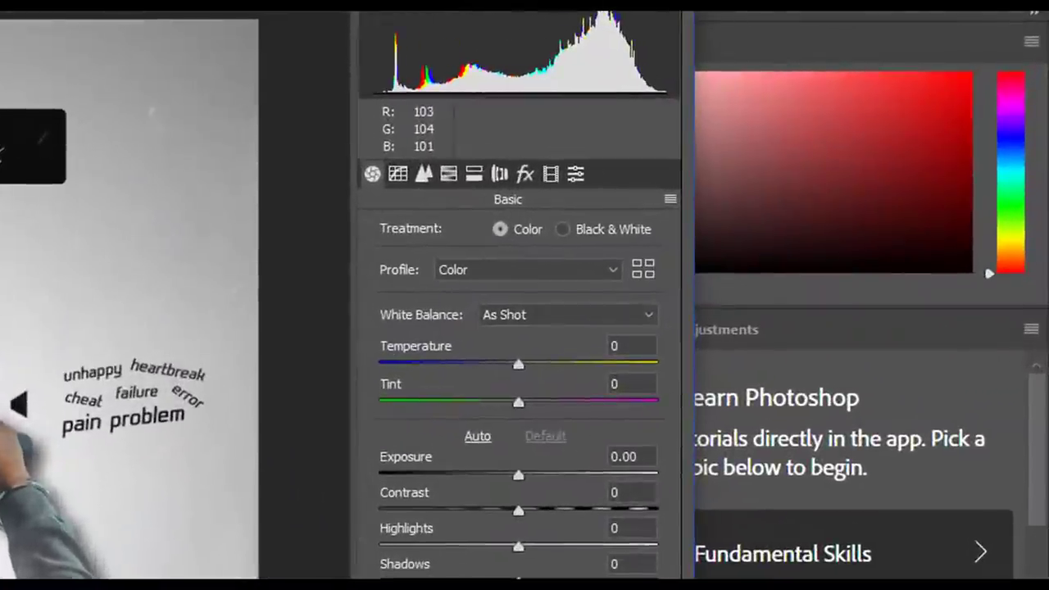
pyautogui.click(674, 201)
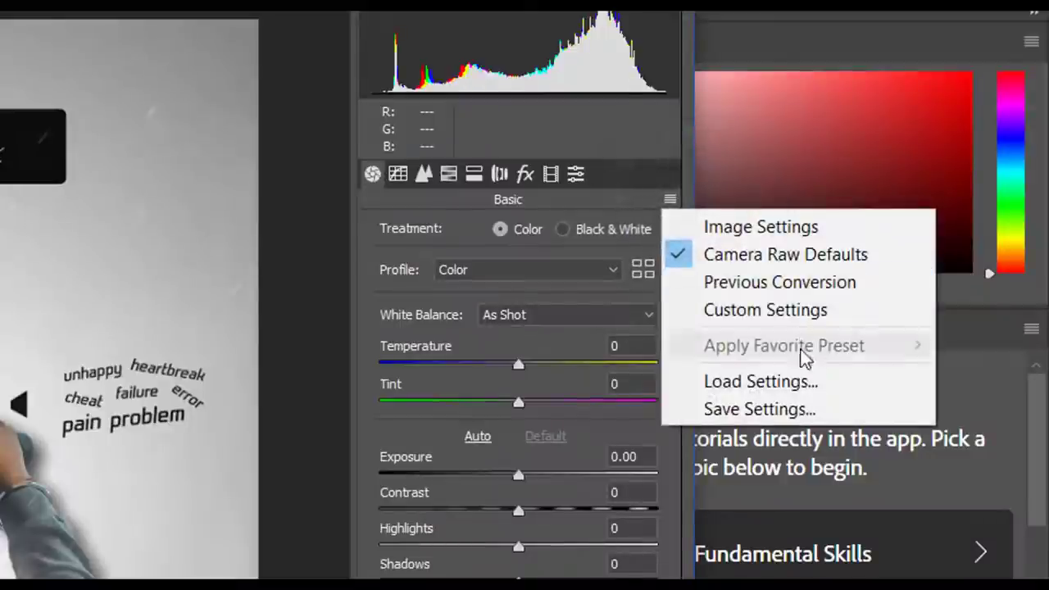
pyautogui.click(793, 382)
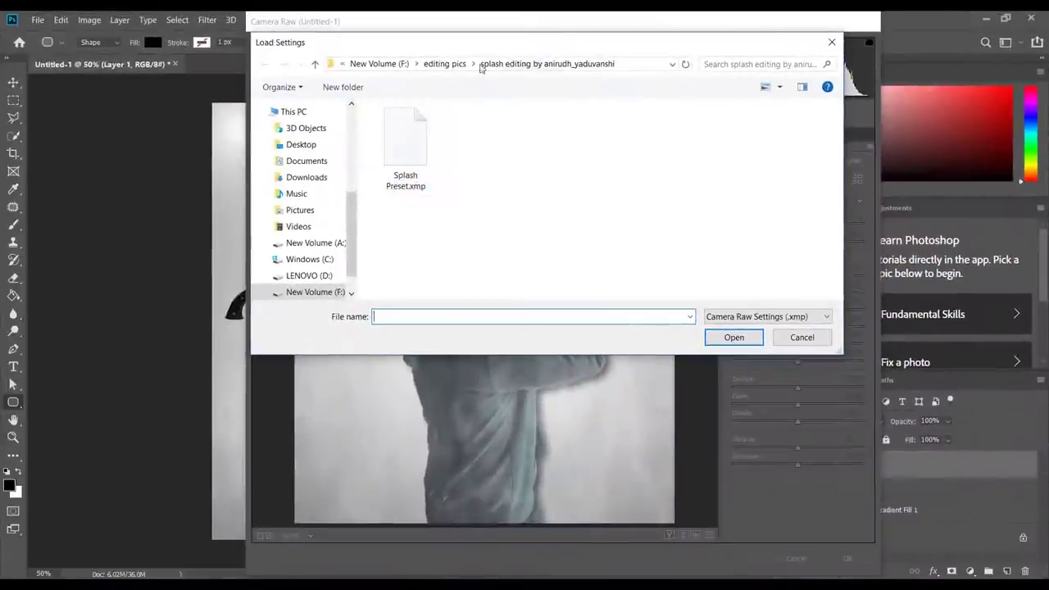
pyautogui.click(445, 64)
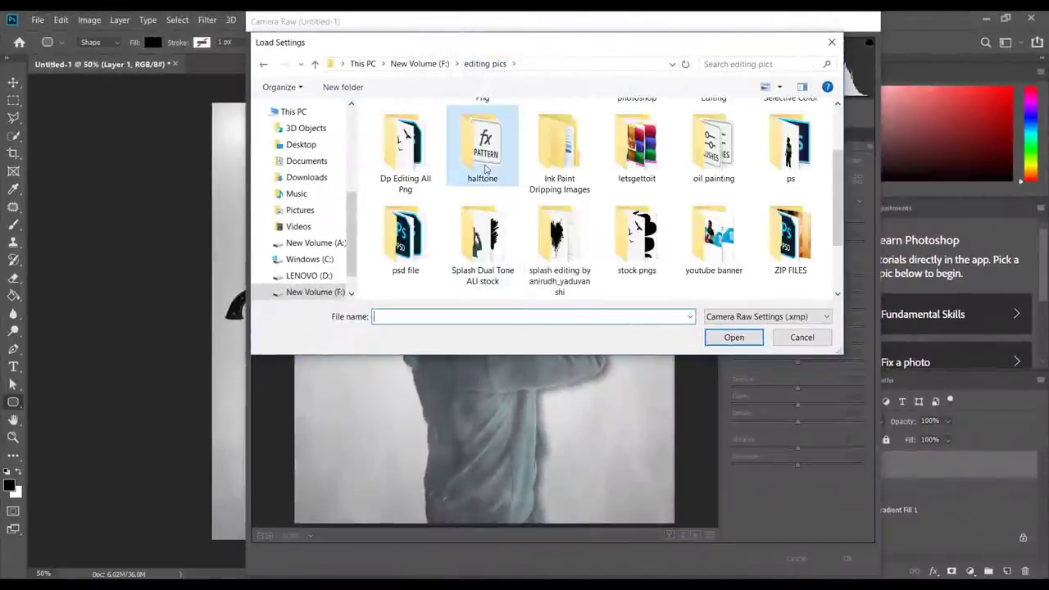
pyautogui.press('Return')
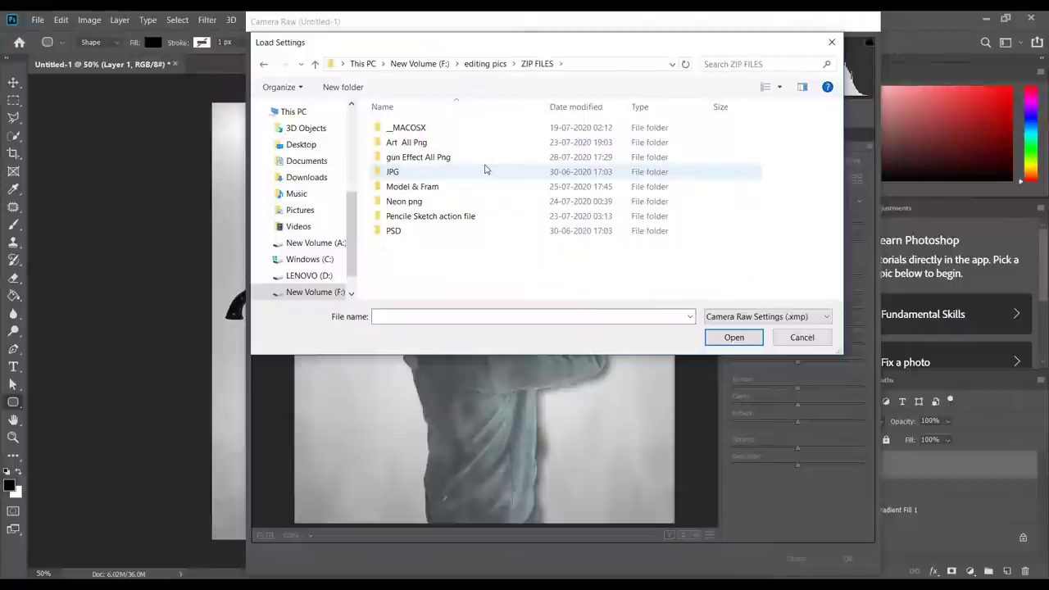
pyautogui.press('g')
pyautogui.press('Return')
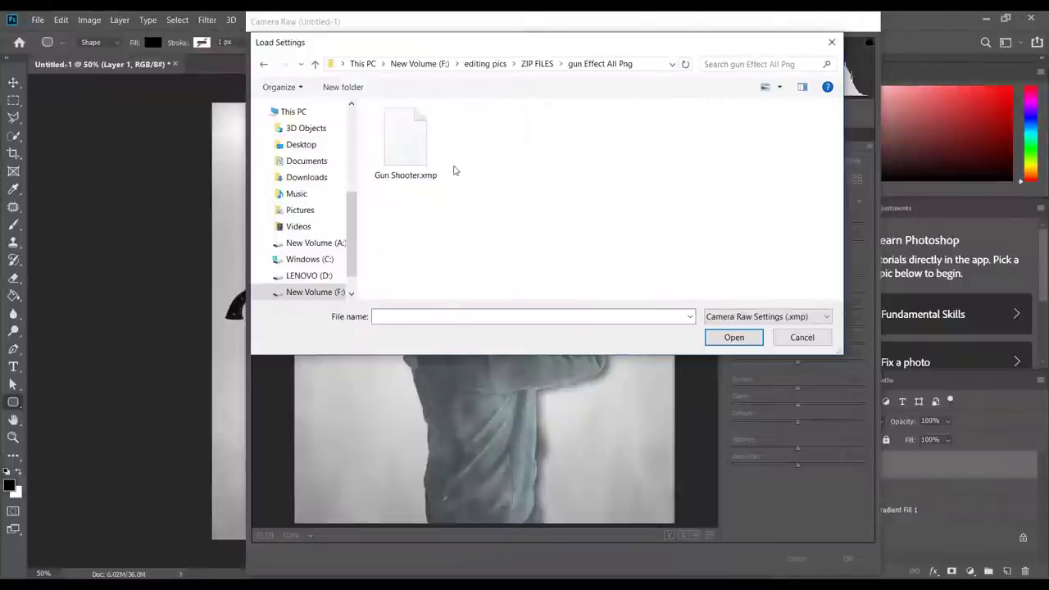
pyautogui.click(408, 141)
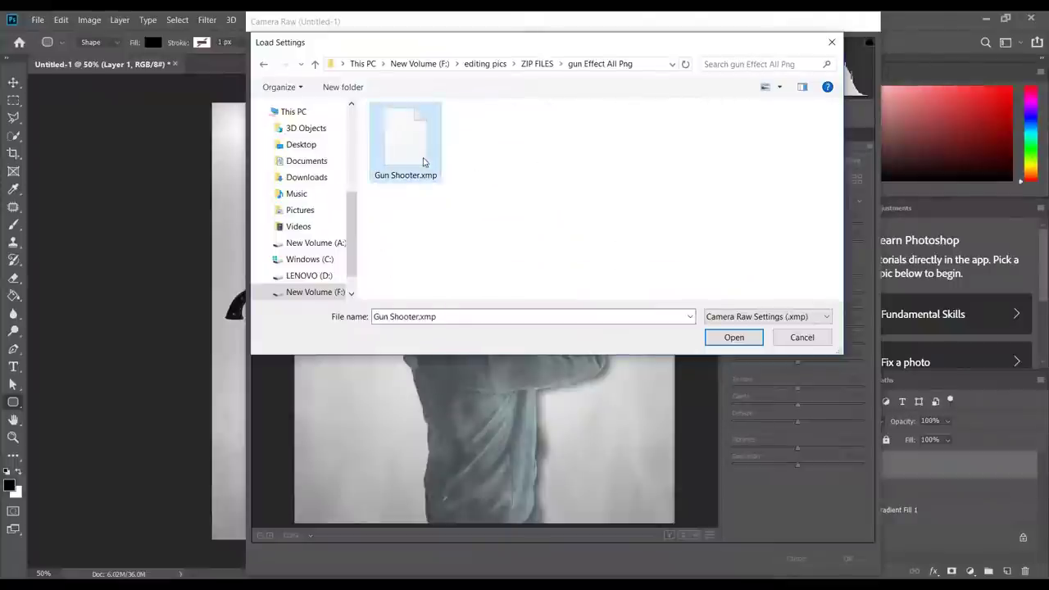
pyautogui.click(732, 338)
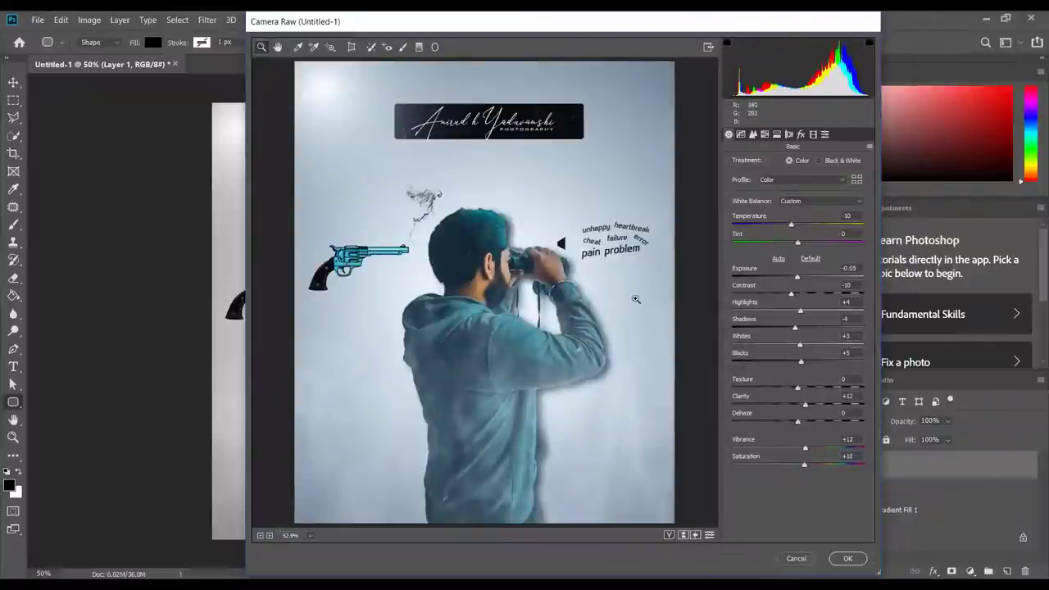
# - Compare the preset's before and after views, then apply the Camera Raw adjustments
pyautogui.click(683, 536)
pyautogui.click(683, 536)
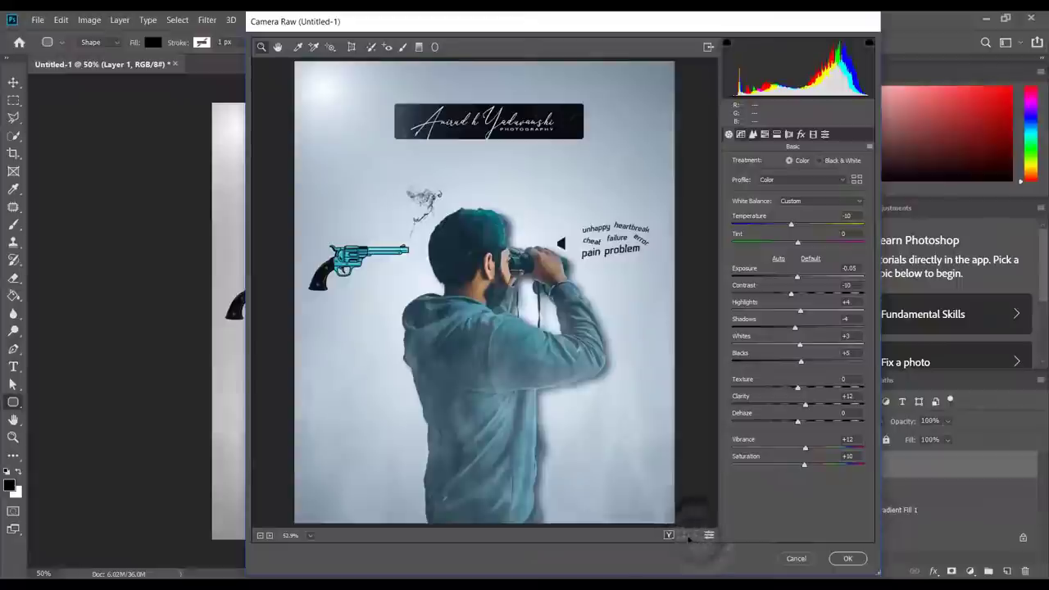
pyautogui.click(669, 537)
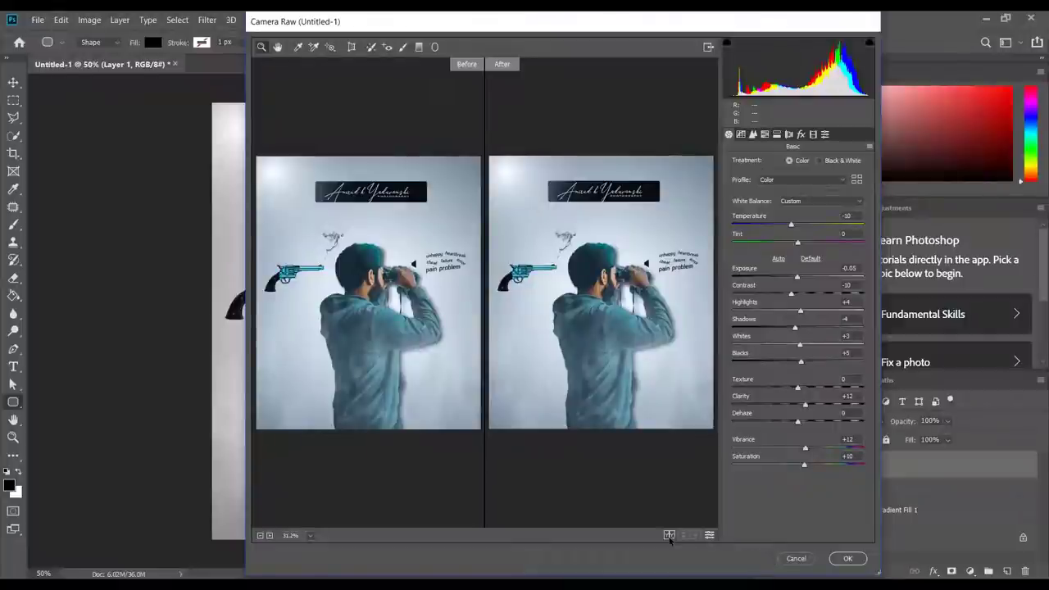
pyautogui.click(848, 559)
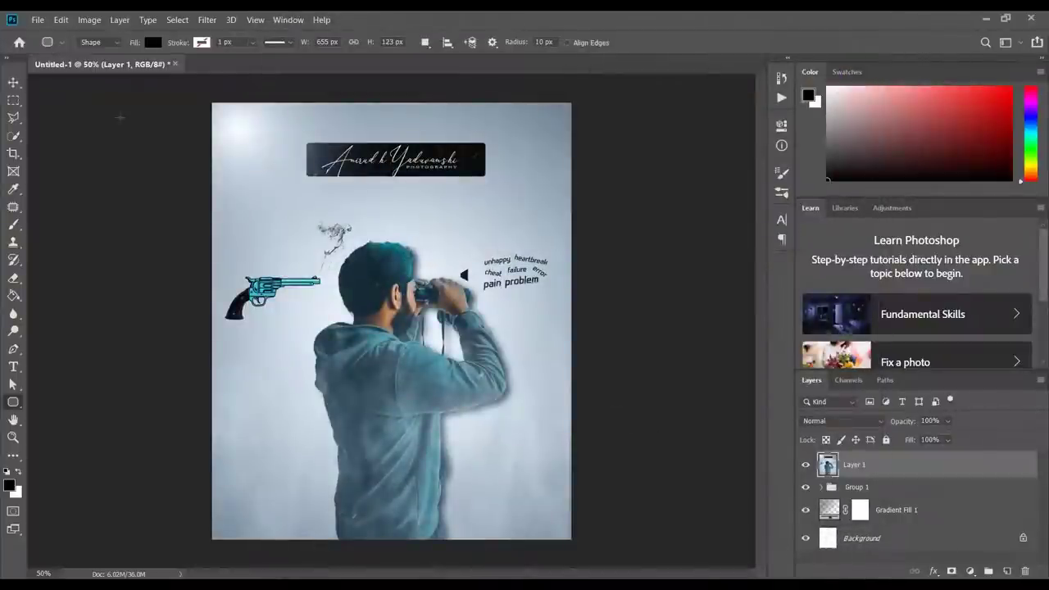
# - Quick-export the poster as a PNG into the editing pics folder on the F: drive
pyautogui.click(36, 19)
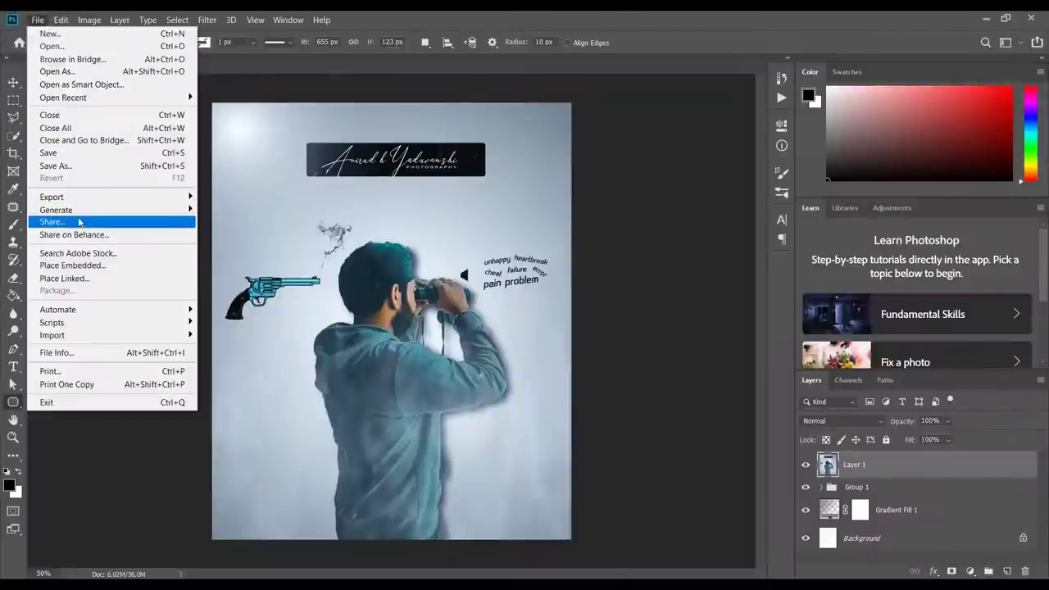
pyautogui.moveTo(103, 198)
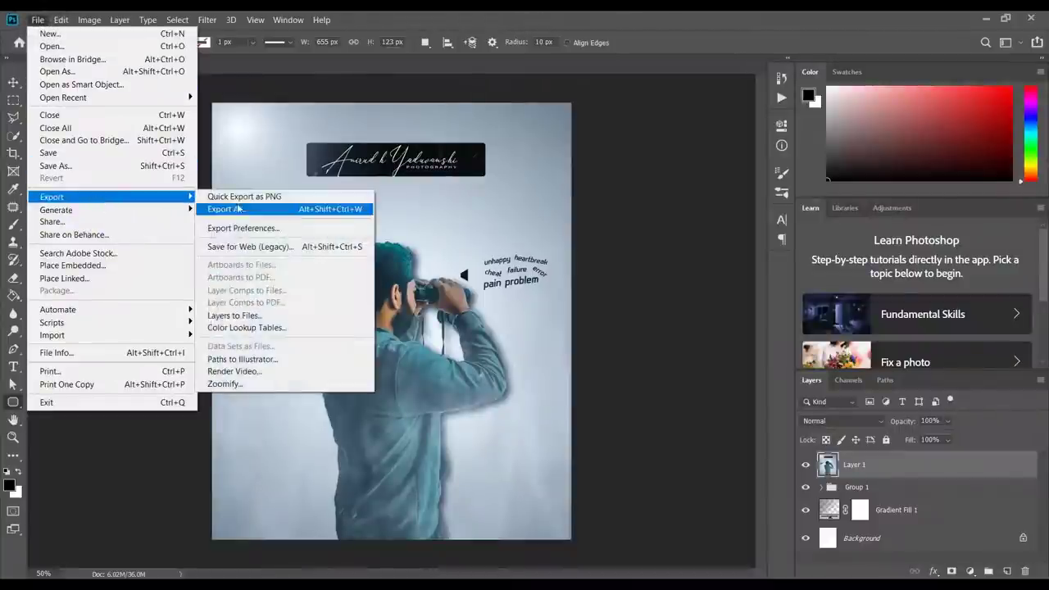
pyautogui.click(287, 198)
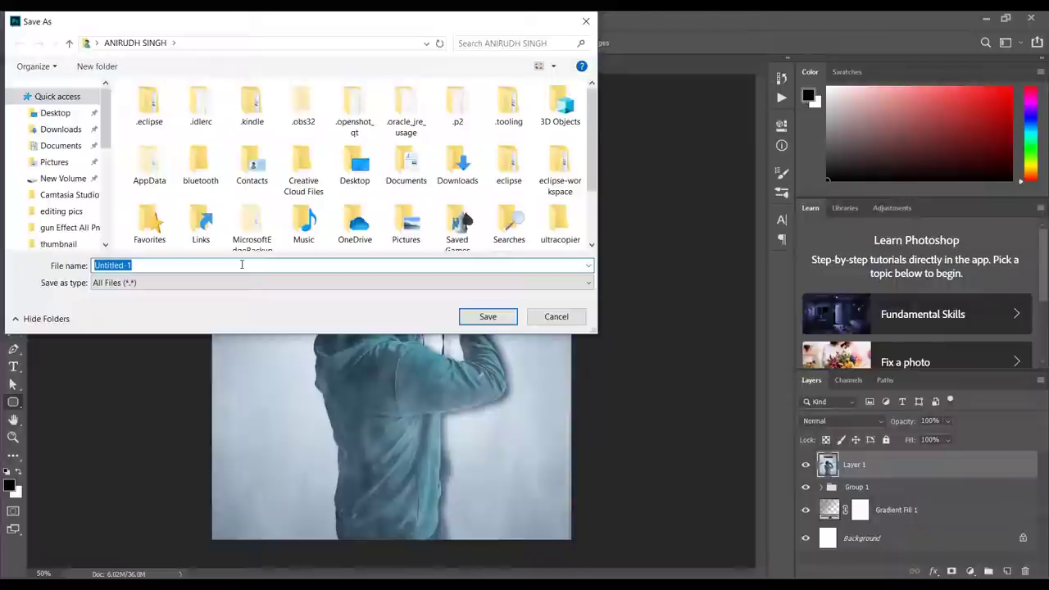
pyautogui.write('gun effect')
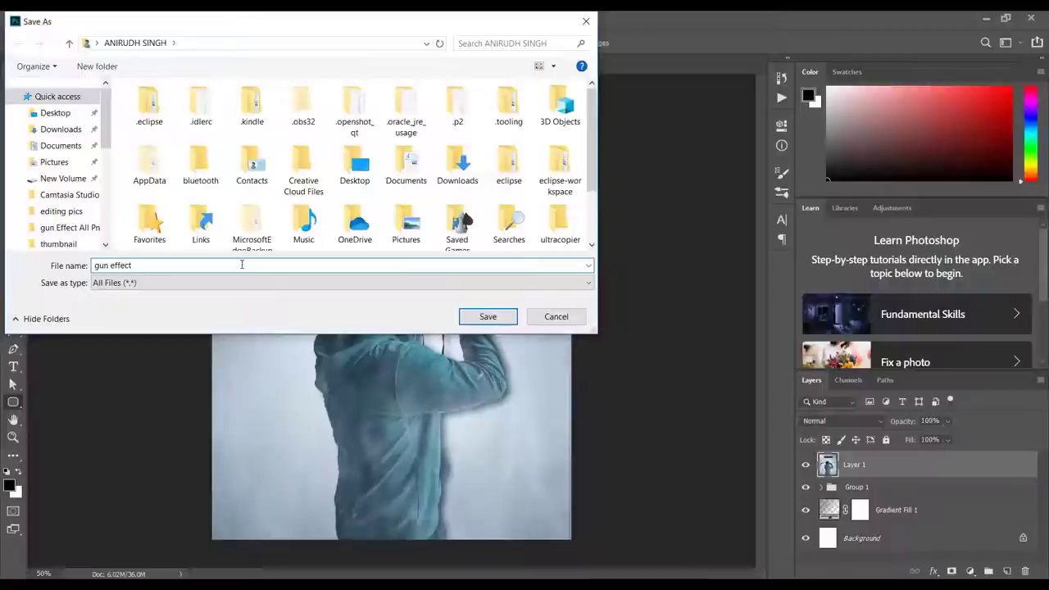
pyautogui.scroll(-5, 84, 222)
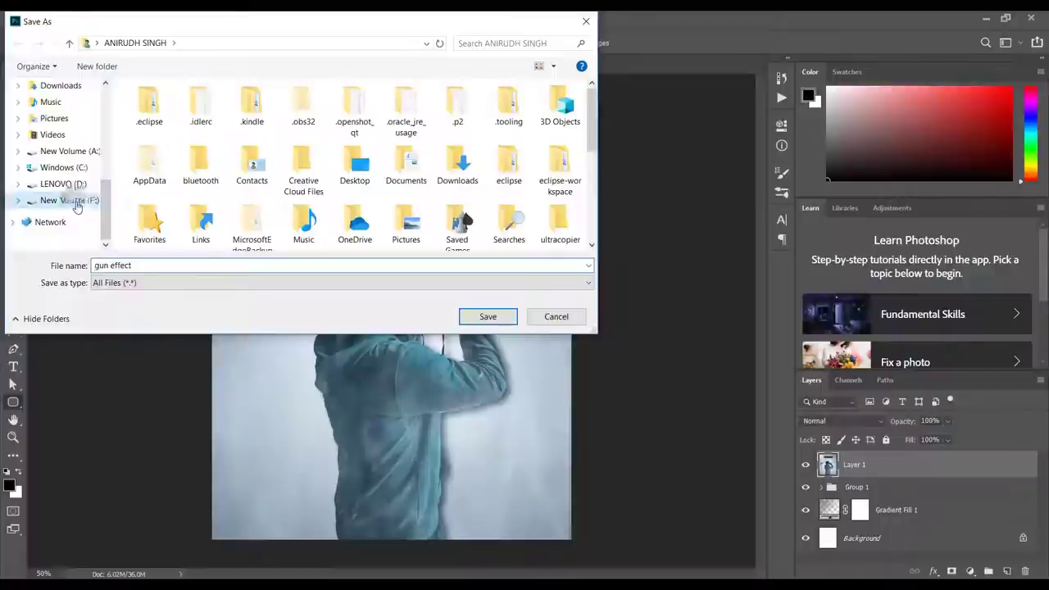
pyautogui.click(71, 200)
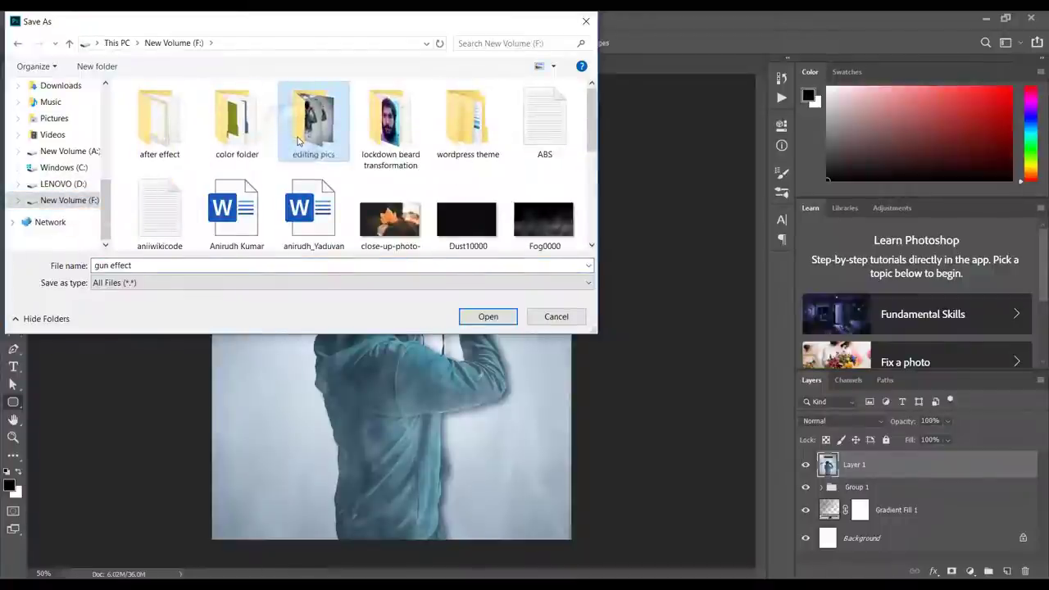
pyautogui.doubleClick(299, 141)
pyautogui.click(487, 317)
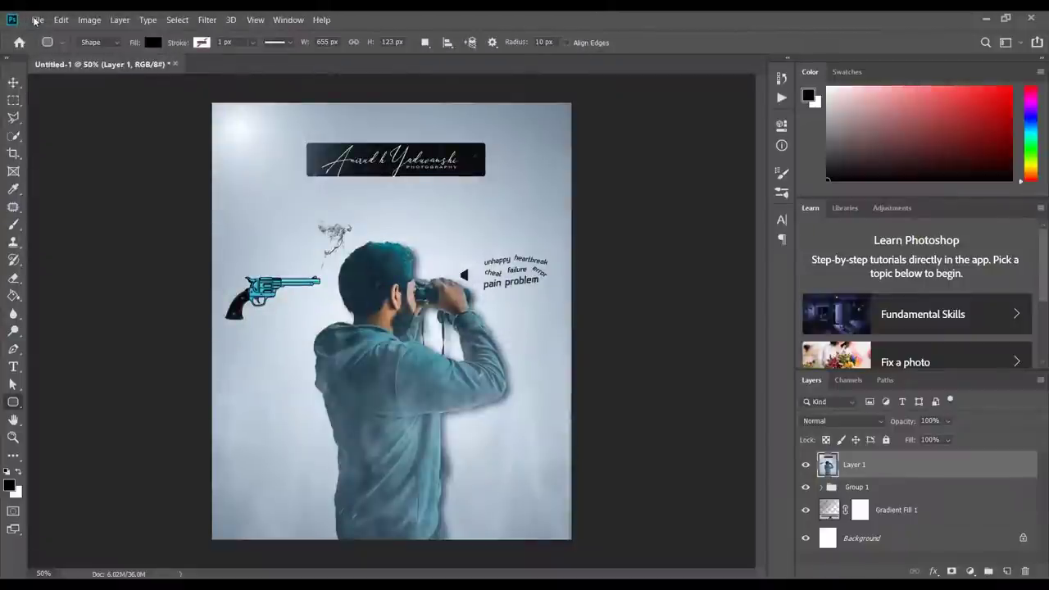
# - Save the poster as 'gun effect' PSD in editing pics > psd file, accepting the format options
pyautogui.click(35, 20)
pyautogui.moveTo(102, 202)
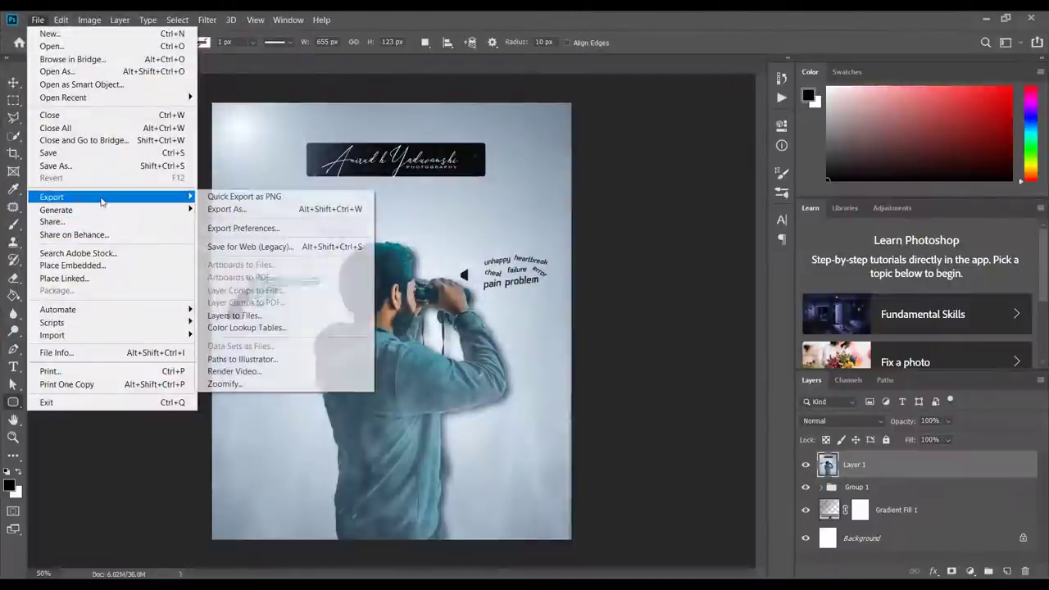
pyautogui.click(112, 152)
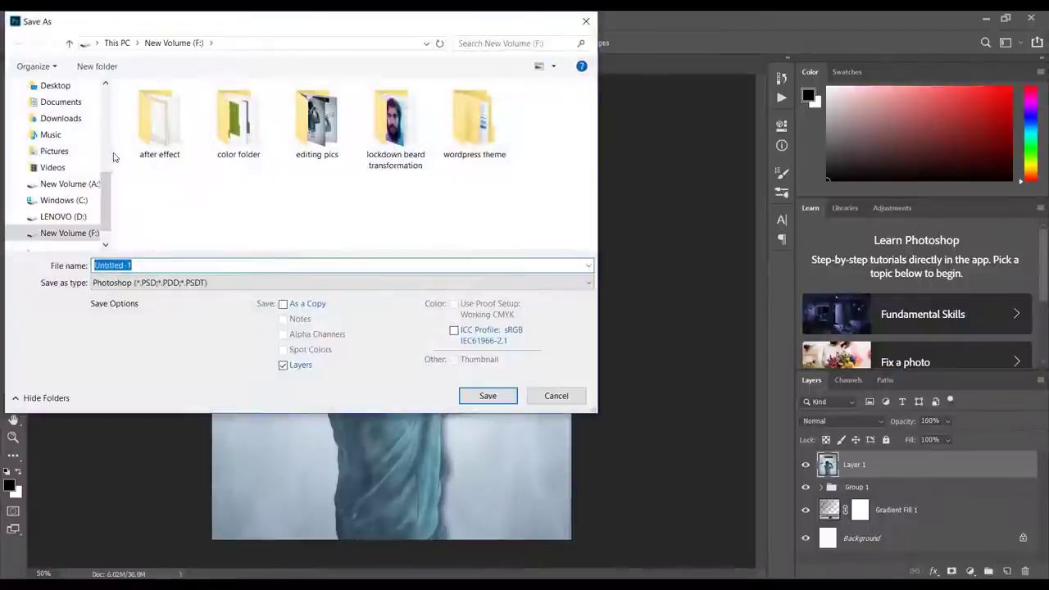
pyautogui.doubleClick(316, 123)
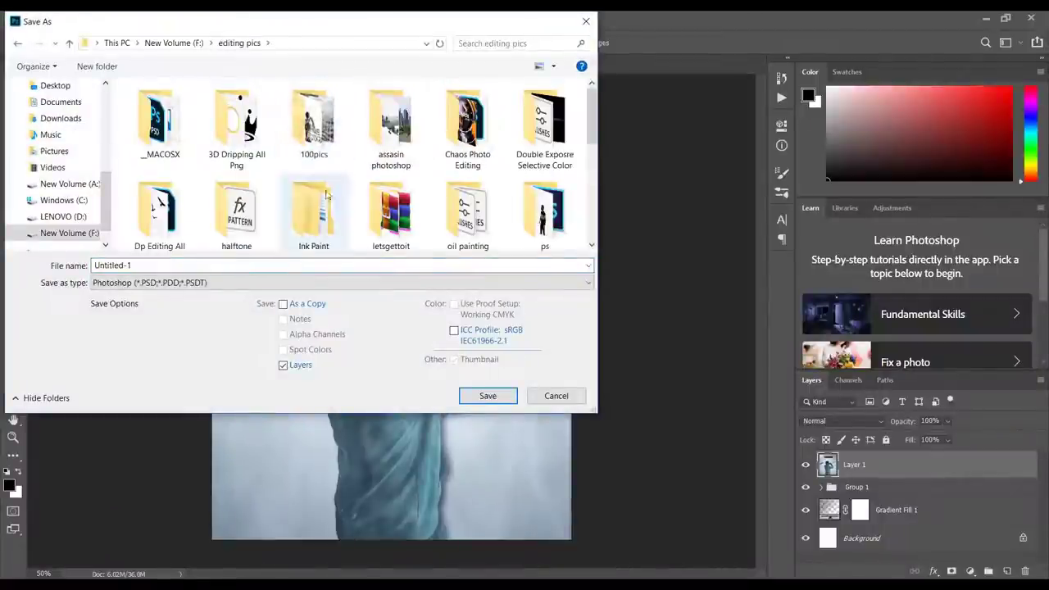
pyautogui.click(314, 201)
pyautogui.scroll(-2, 317, 201)
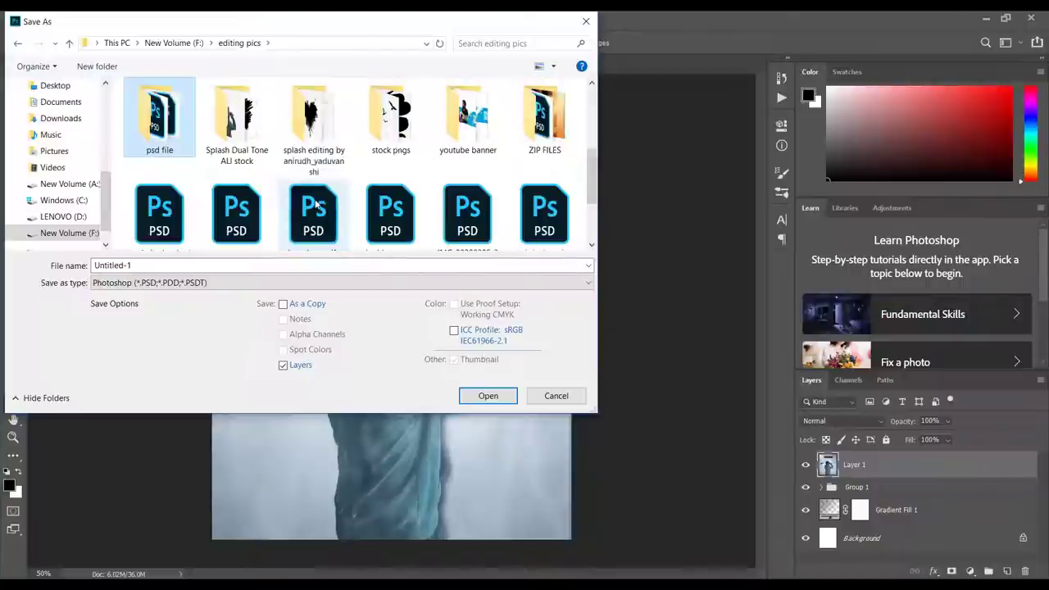
pyautogui.press('Return')
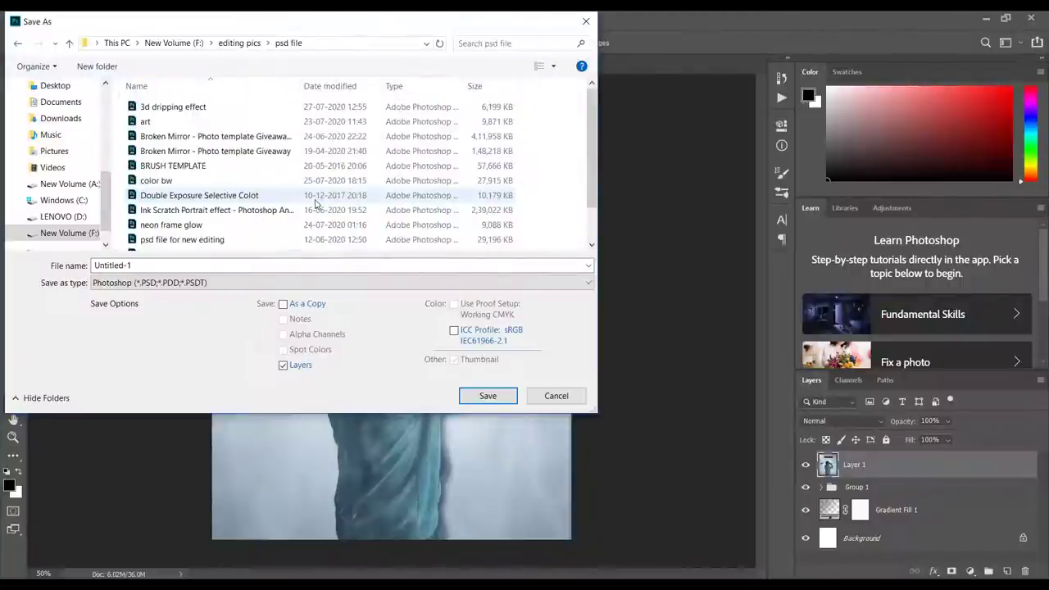
pyautogui.doubleClick(256, 266)
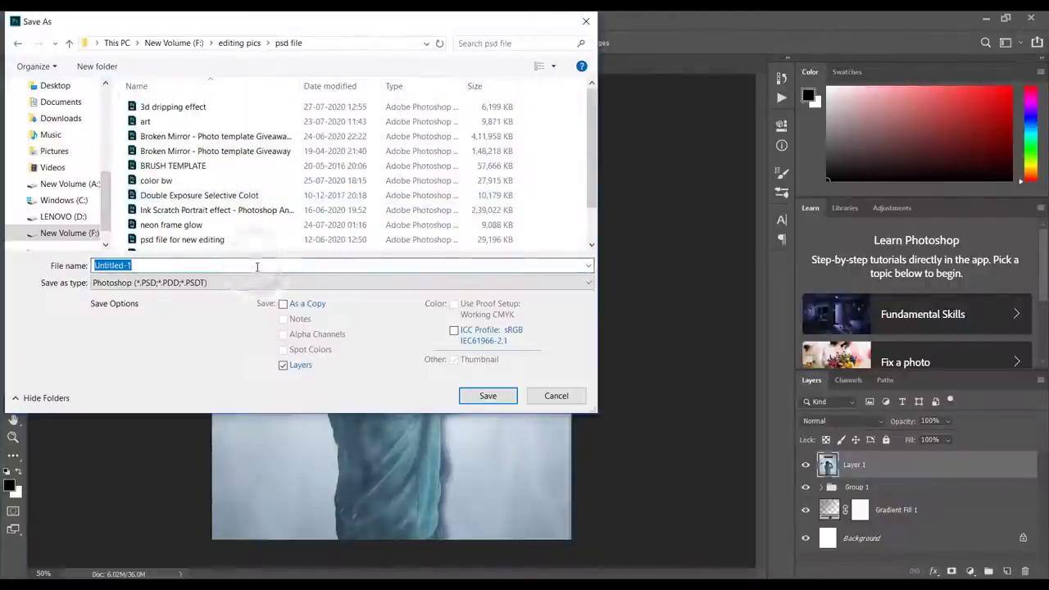
pyautogui.write('gun effect')
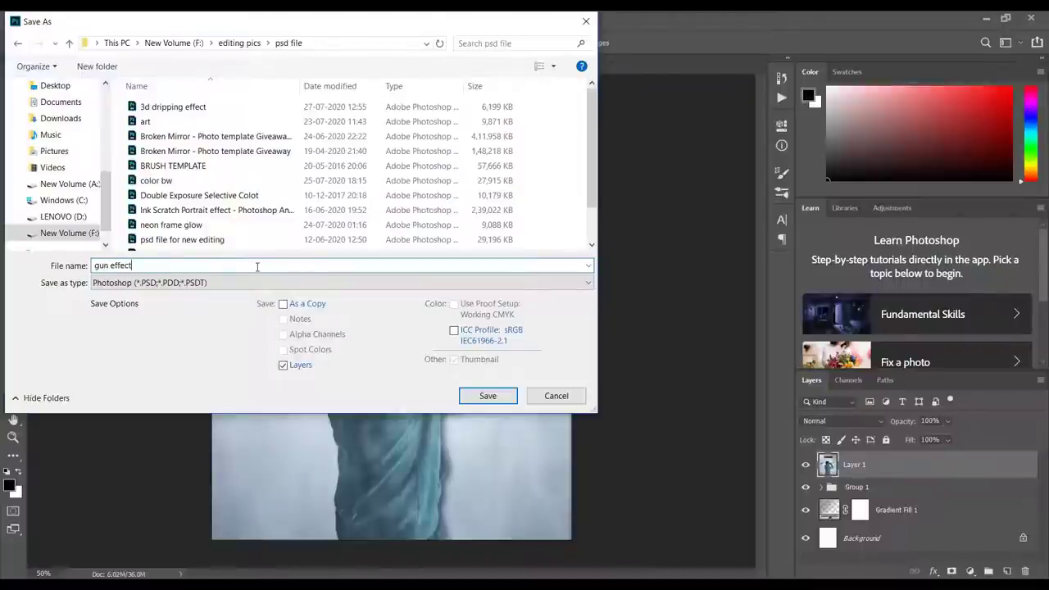
pyautogui.press('Return')
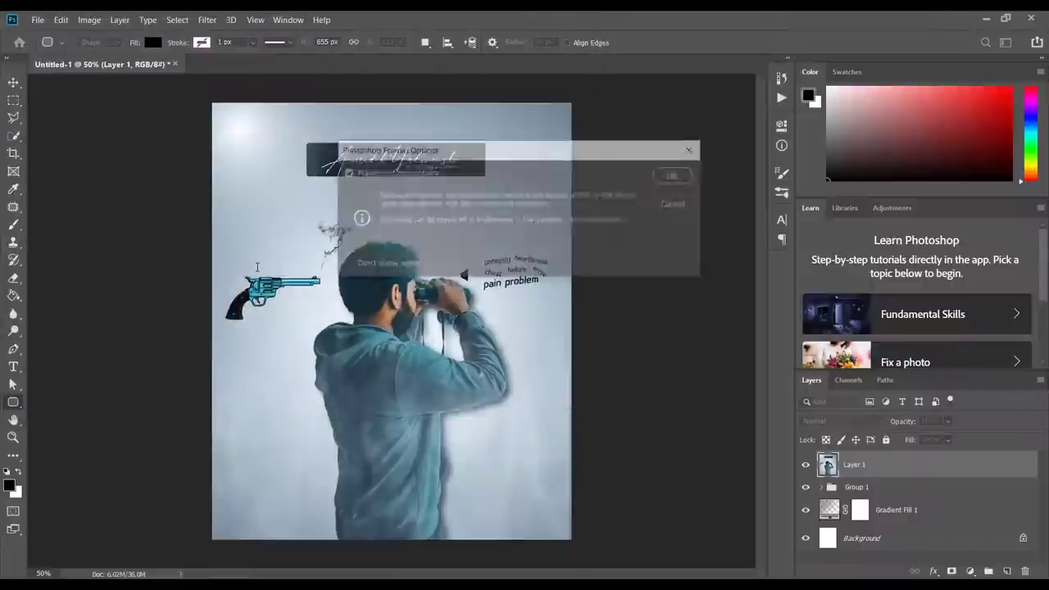
pyautogui.click(674, 176)
pyautogui.click(673, 176)
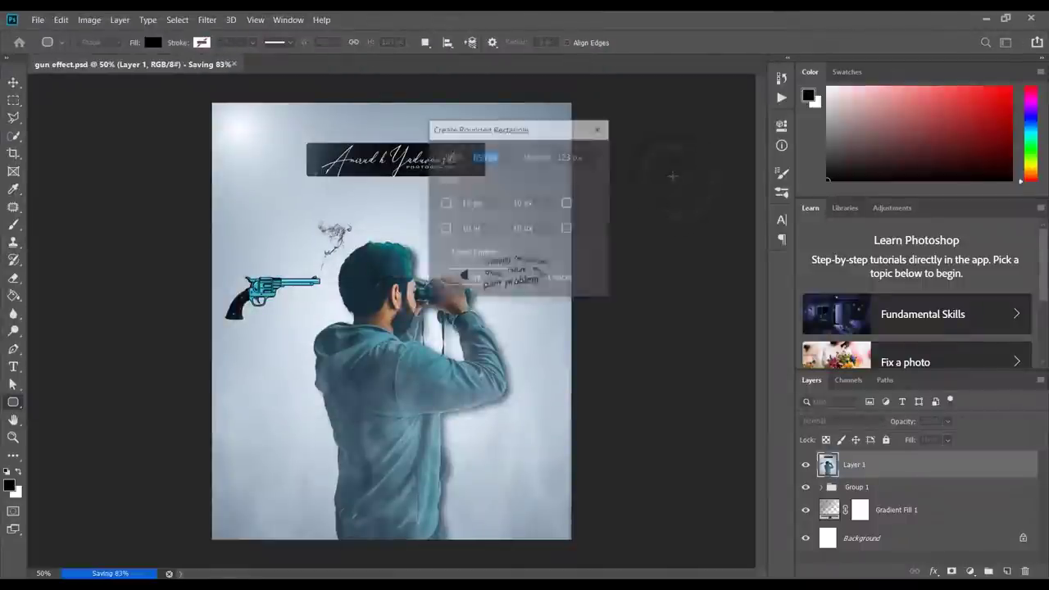
# - Cancel the accidental rounded rectangle and fit the whole canvas on screen
pyautogui.click(599, 129)
pyautogui.hotkey('ctrl', '0')
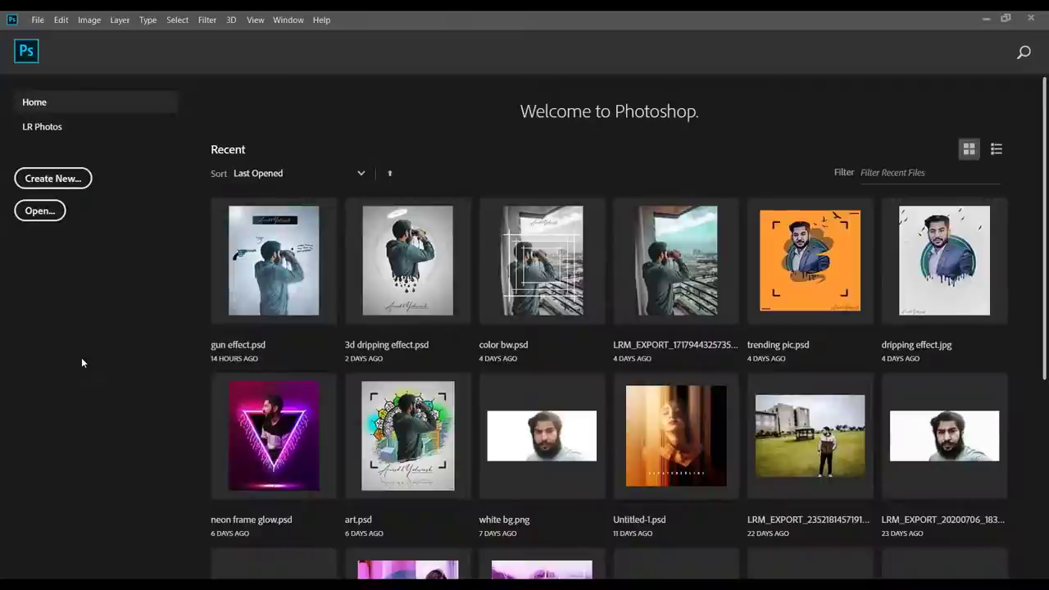
# - Create a new white document 1316 × 1600 px at 300 Pixels/Inch
pyautogui.click(80, 182)
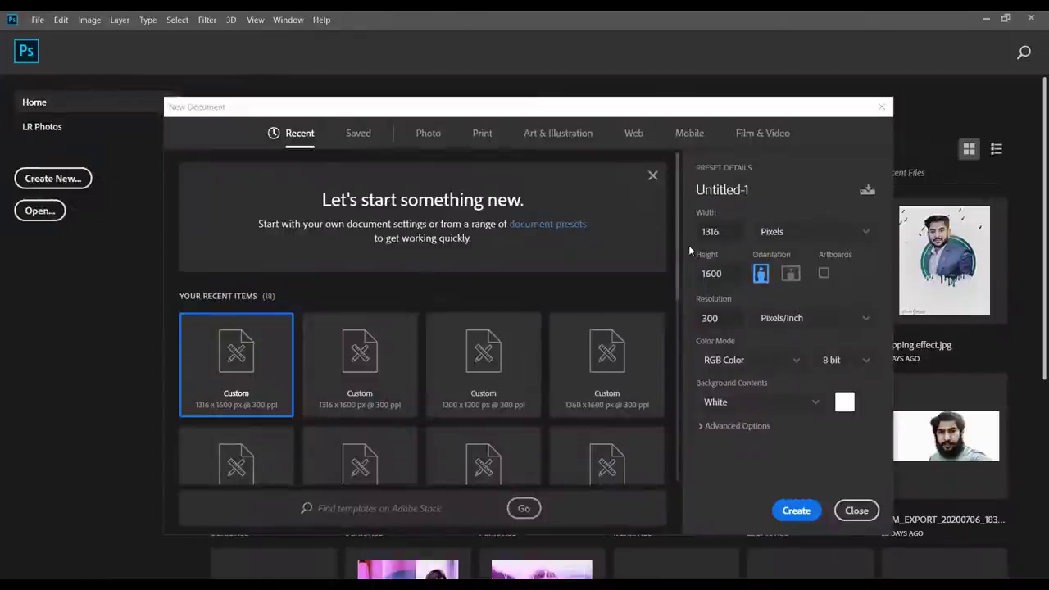
pyautogui.doubleClick(712, 273)
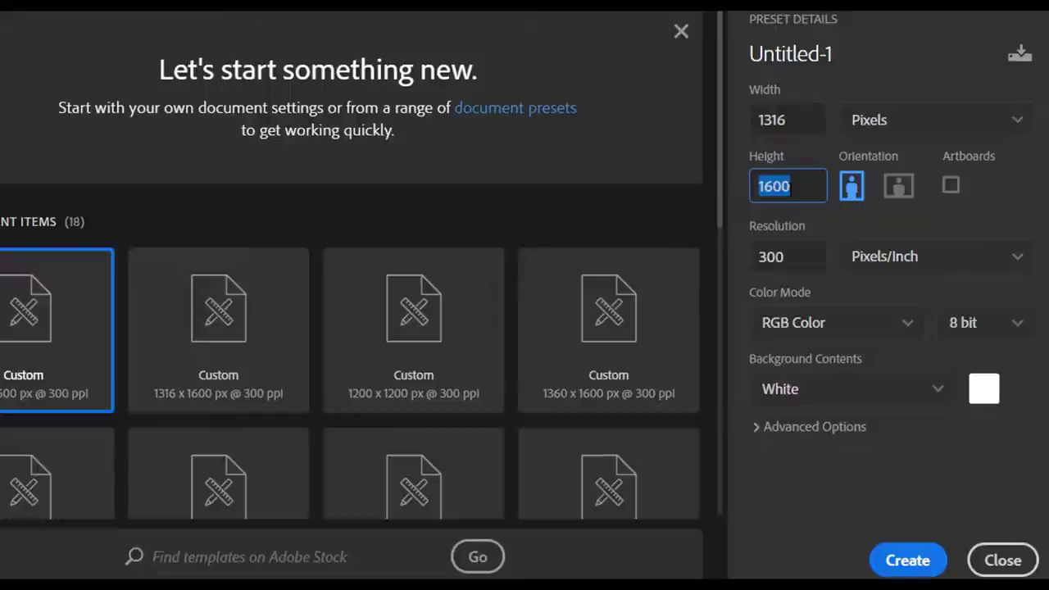
pyautogui.doubleClick(792, 119)
pyautogui.click(791, 121)
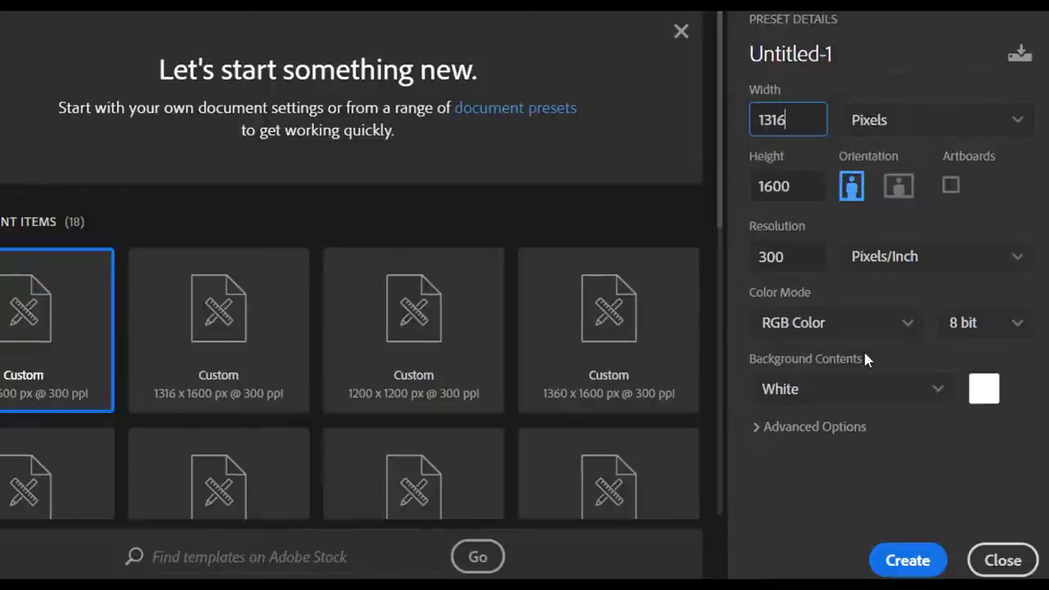
pyautogui.click(893, 557)
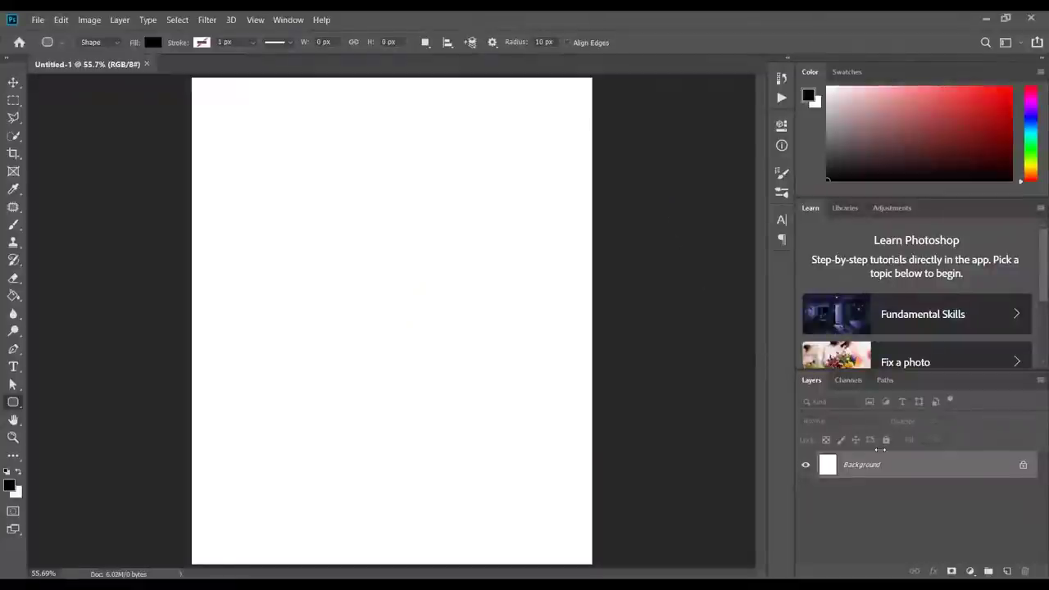
# - Add a Solid Color fill layer in orange #ffa800
pyautogui.click(971, 572)
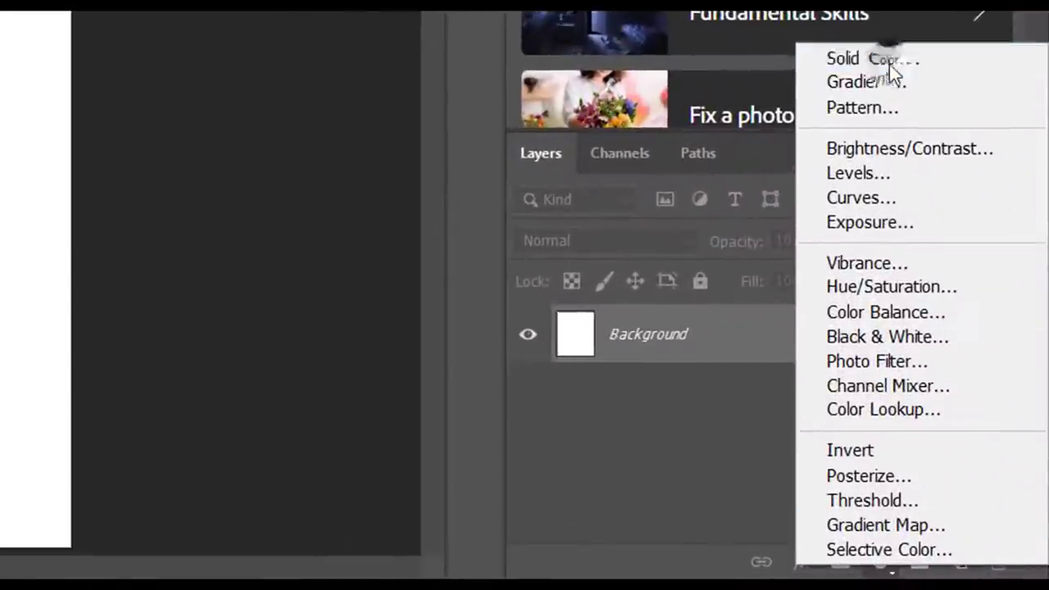
pyautogui.click(889, 61)
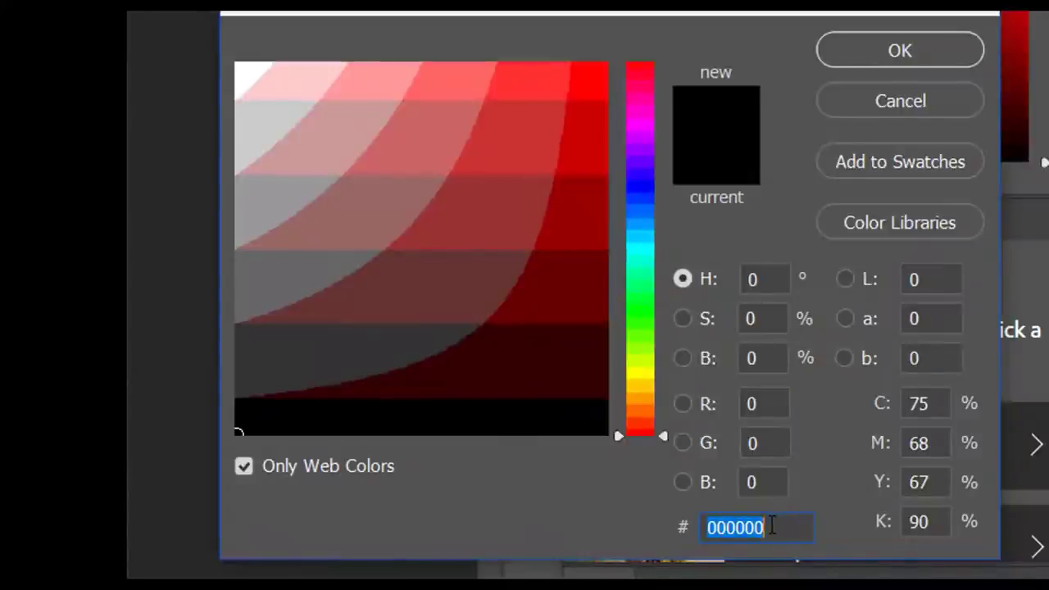
pyautogui.write('ff')
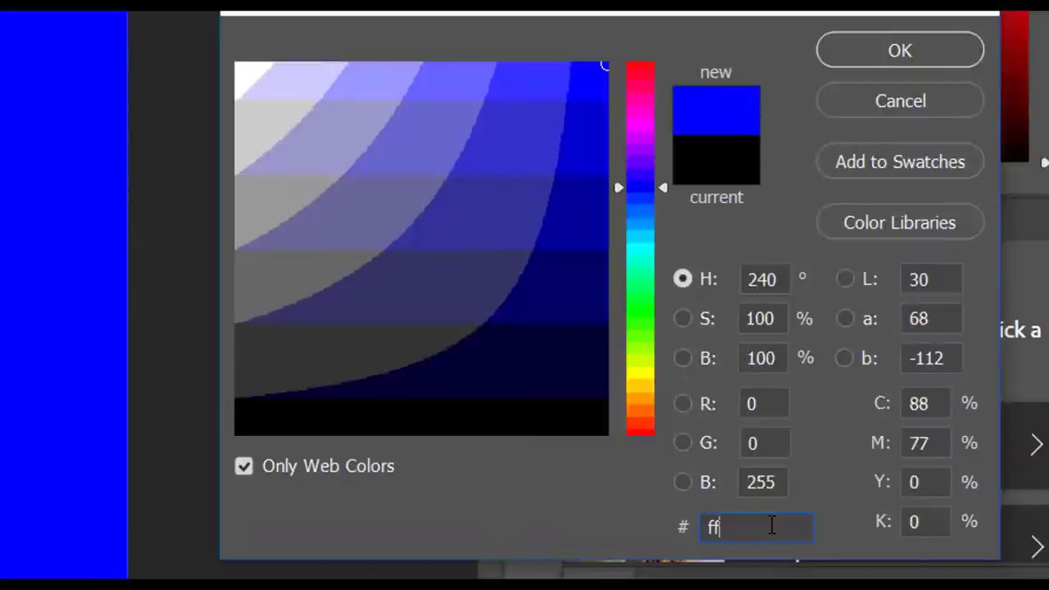
pyautogui.write('a800')
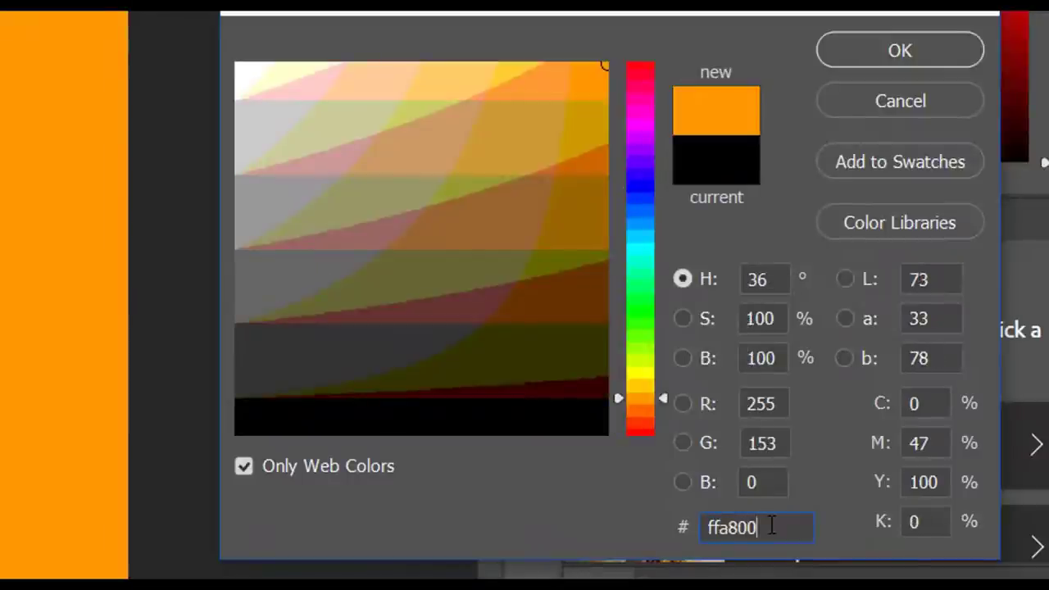
pyautogui.click(911, 61)
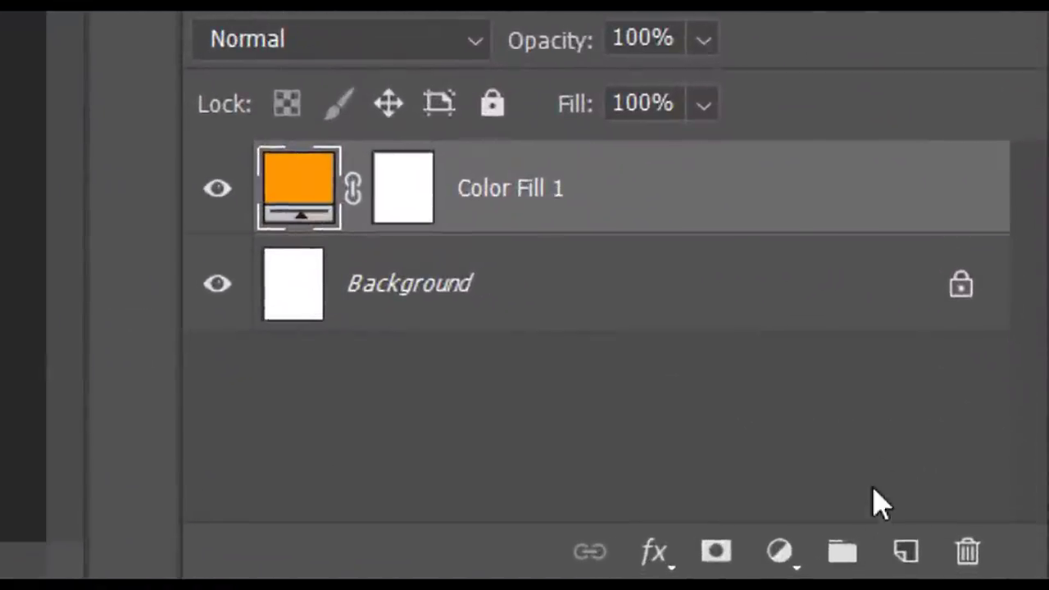
# - On a new layer, paint a white dot with a soft round 0%-hardness brush
pyautogui.click(904, 551)
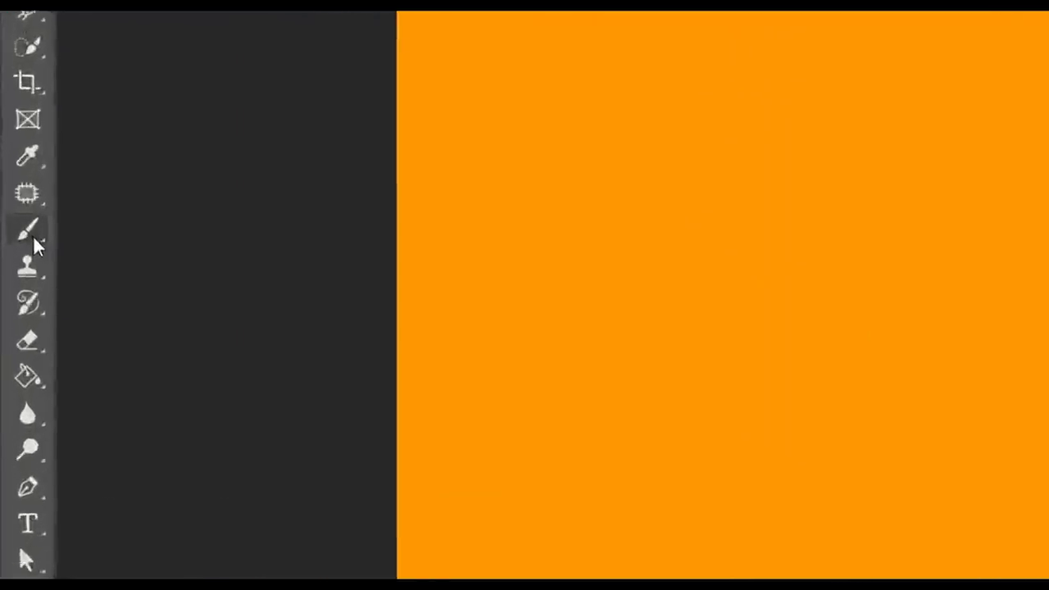
pyautogui.click(17, 228)
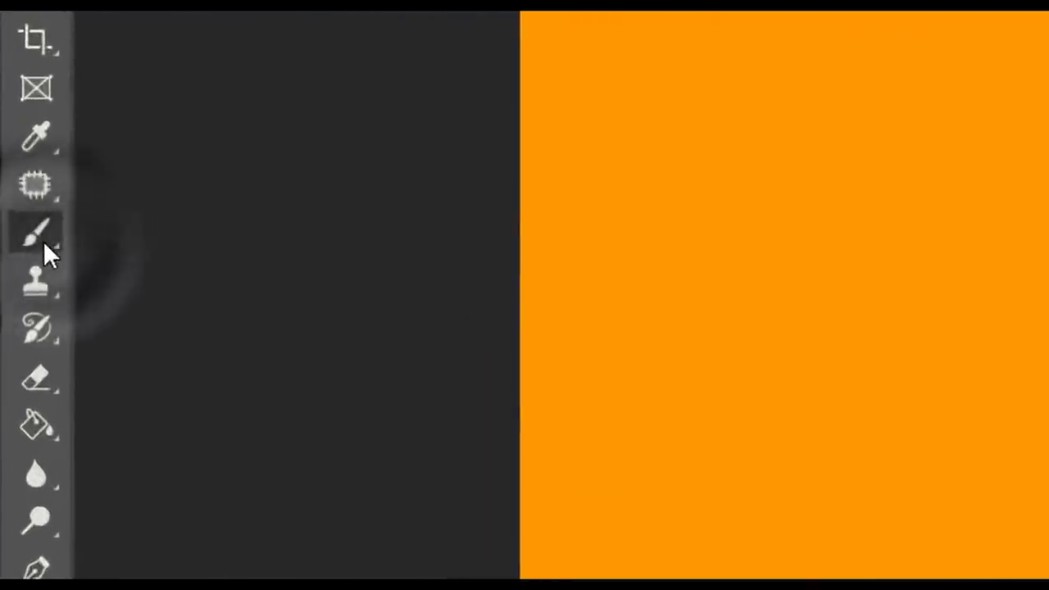
pyautogui.rightClick(57, 236)
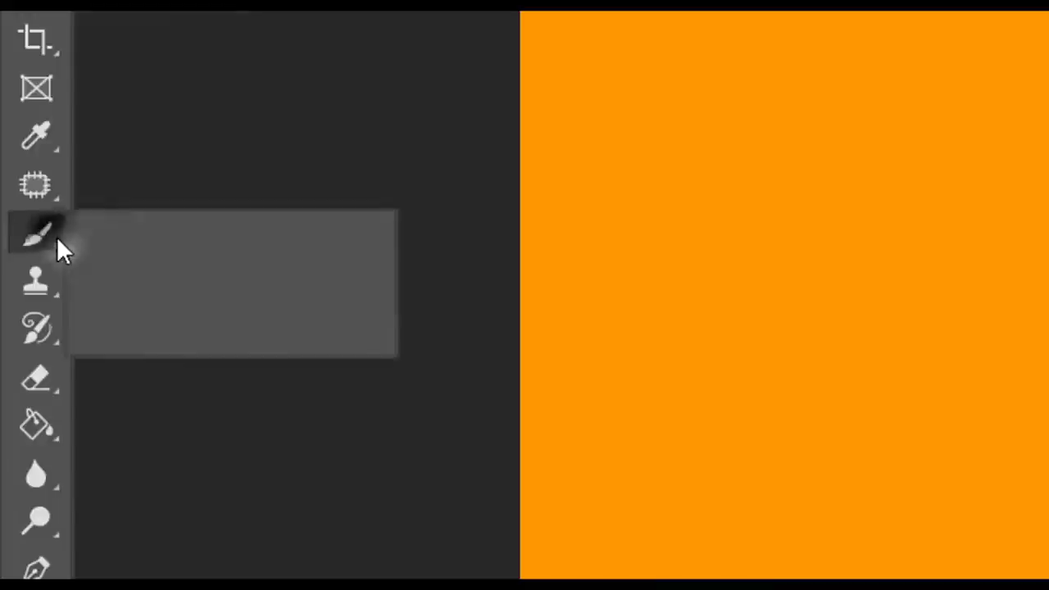
pyautogui.click(161, 233)
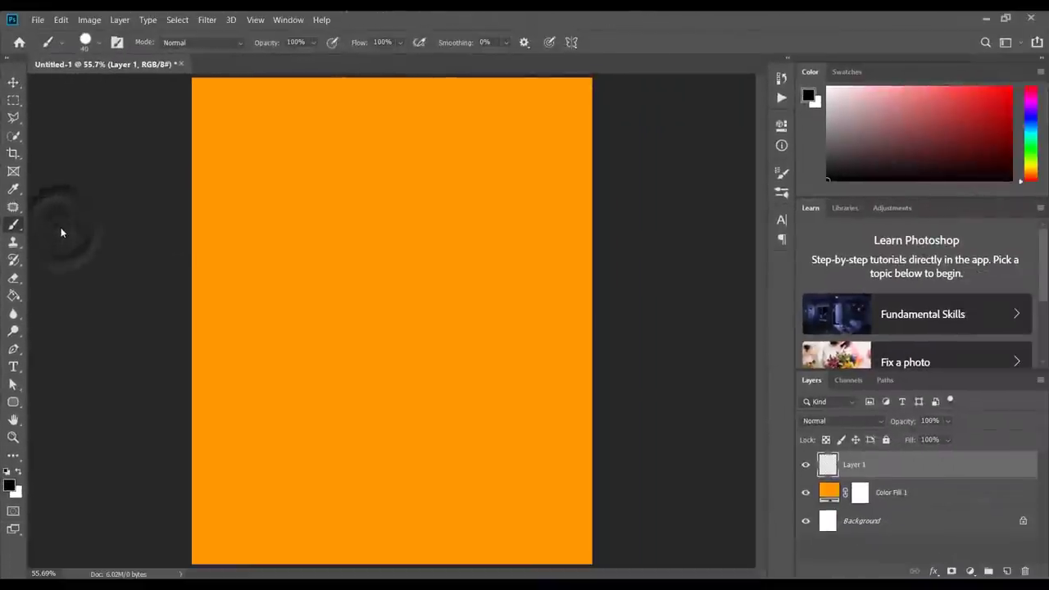
pyautogui.click(100, 43)
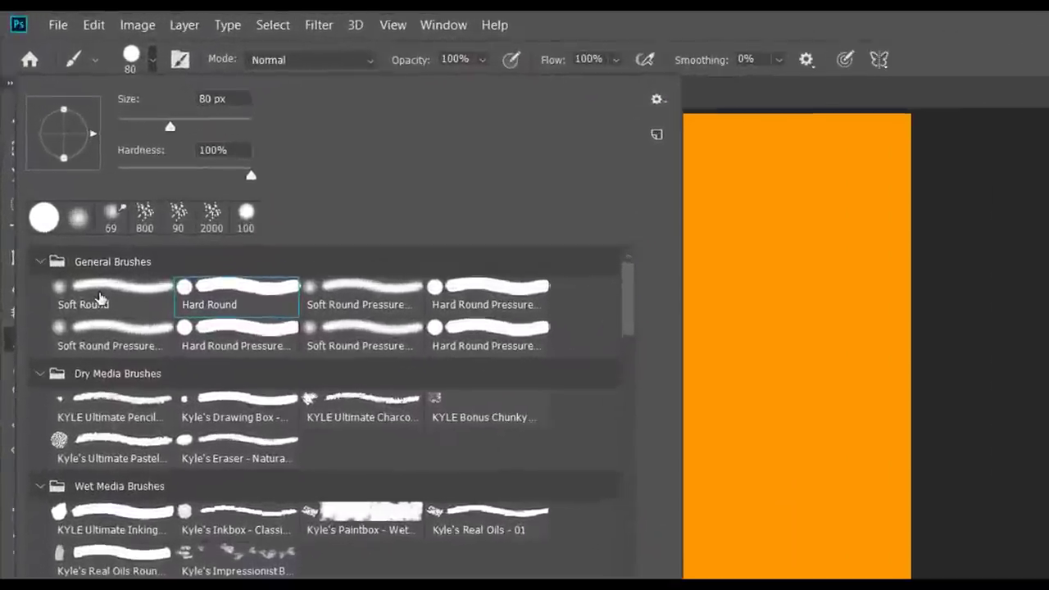
pyautogui.click(73, 220)
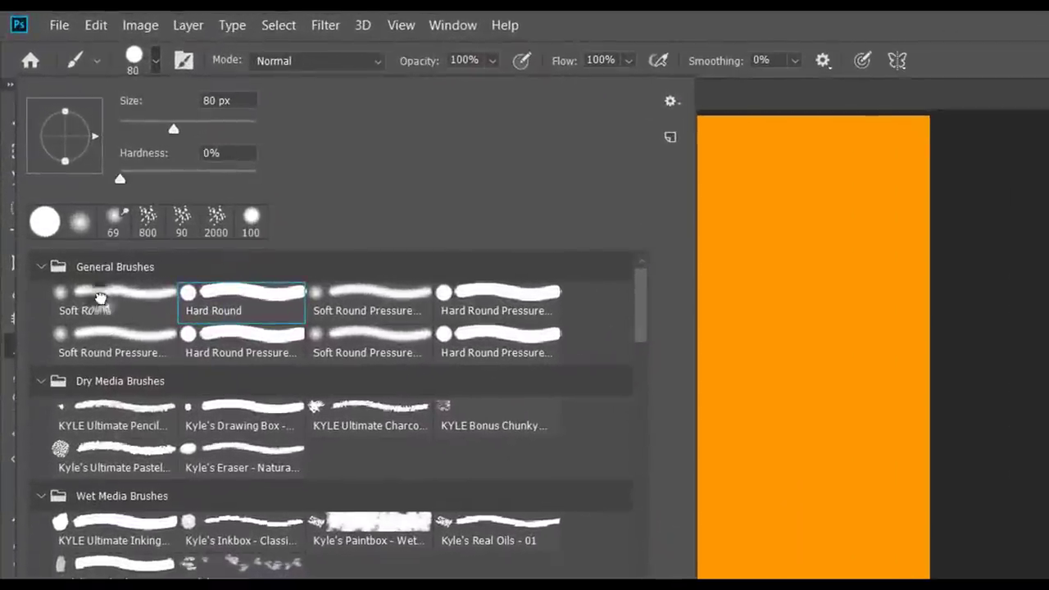
pyautogui.press('Return')
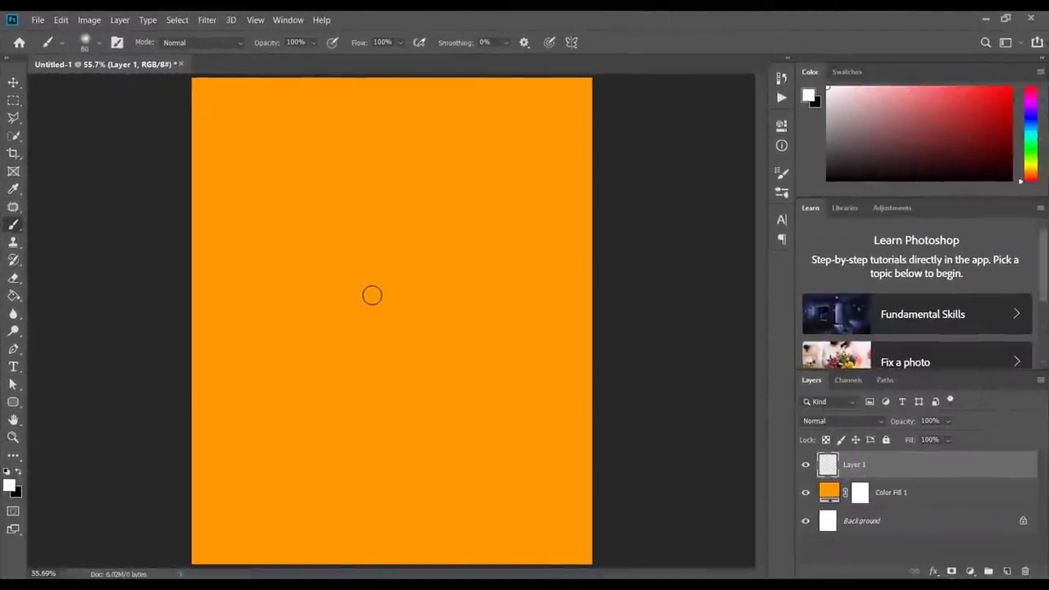
pyautogui.moveTo(372, 295); pyautogui.dragTo(377, 302)
# - Free Transform the white dot to about 1157% and centre it on the poster
pyautogui.hotkey('ctrl', 't')
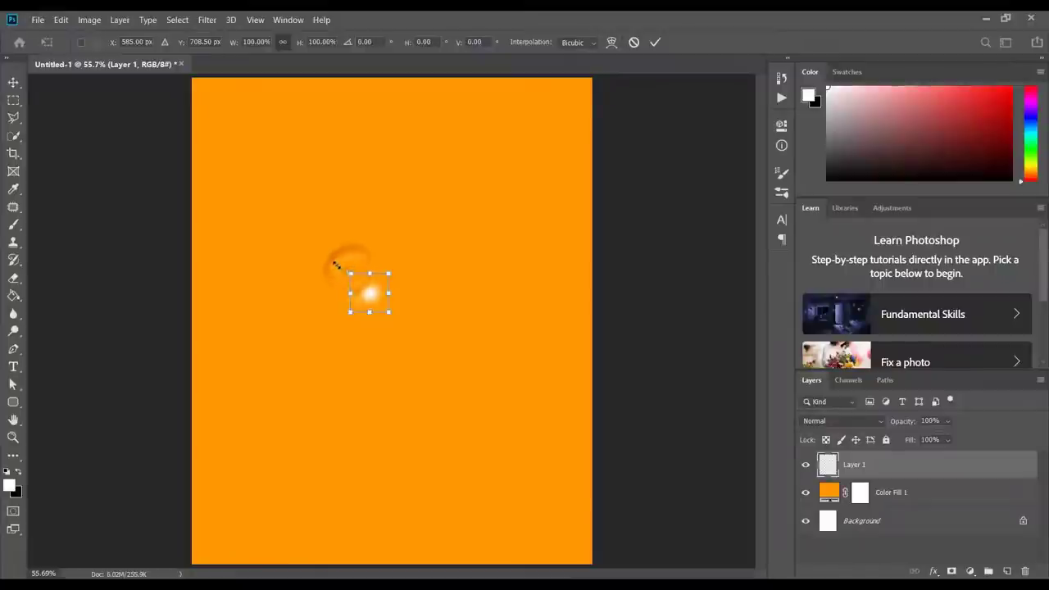
pyautogui.moveTo(336, 264); pyautogui.dragTo(299, 230)
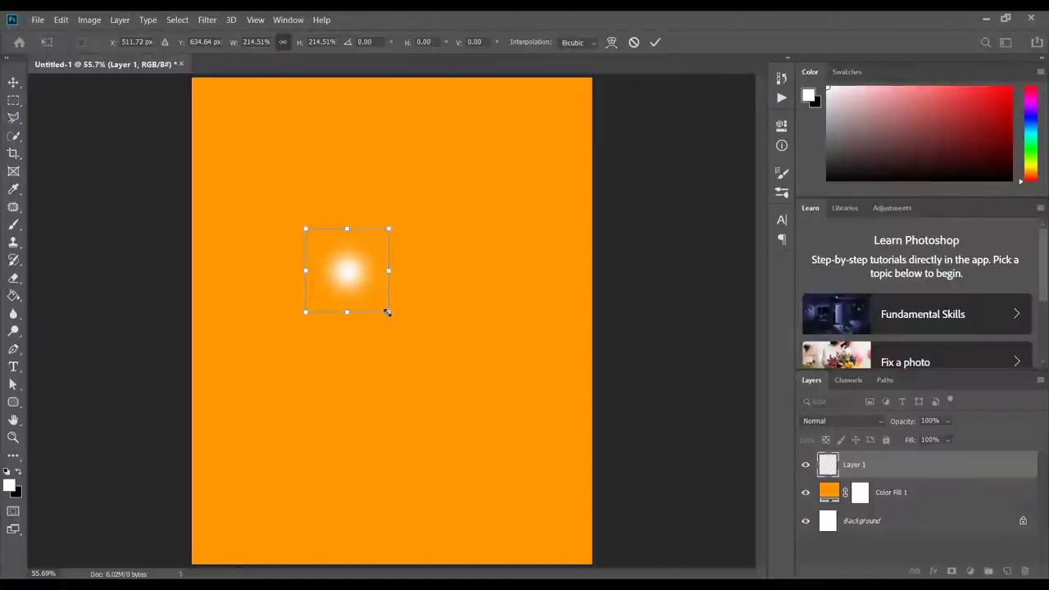
pyautogui.moveTo(388, 312); pyautogui.dragTo(532, 453)
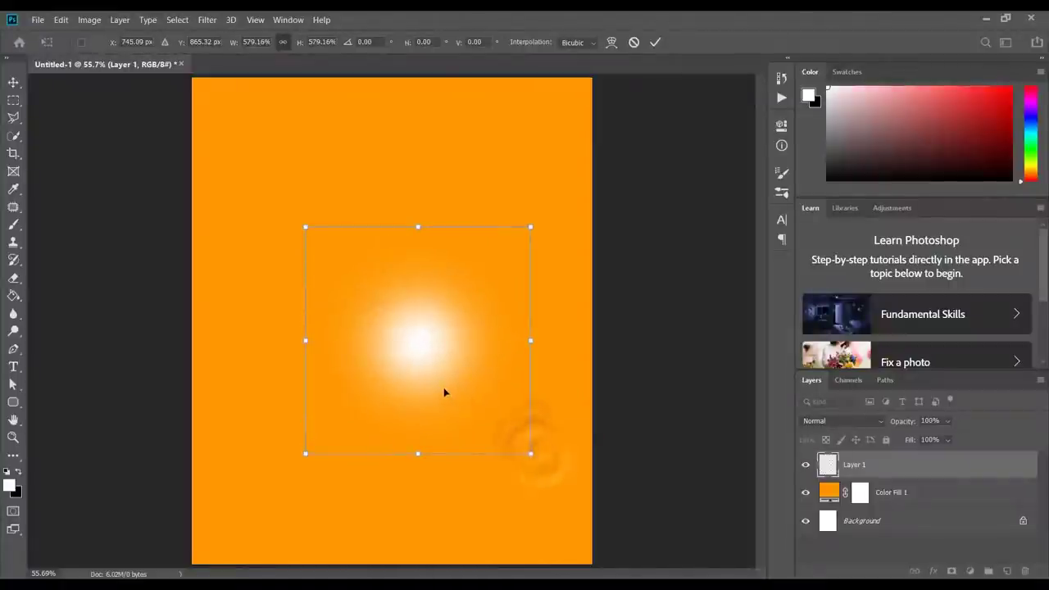
pyautogui.moveTo(444, 392); pyautogui.dragTo(376, 333)
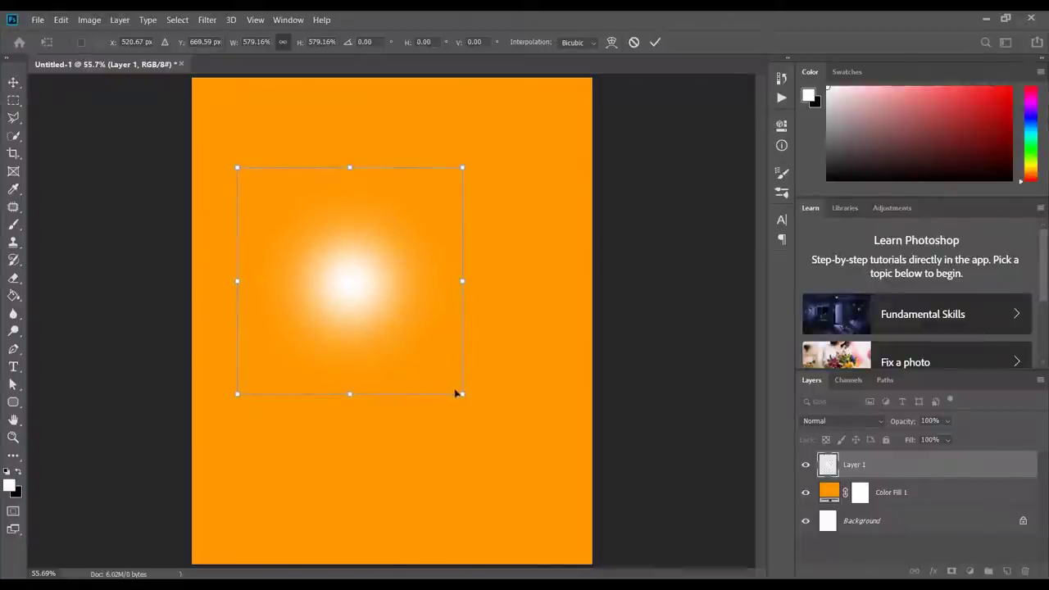
pyautogui.moveTo(463, 393); pyautogui.dragTo(620, 539)
pyautogui.moveTo(537, 437); pyautogui.dragTo(486, 391)
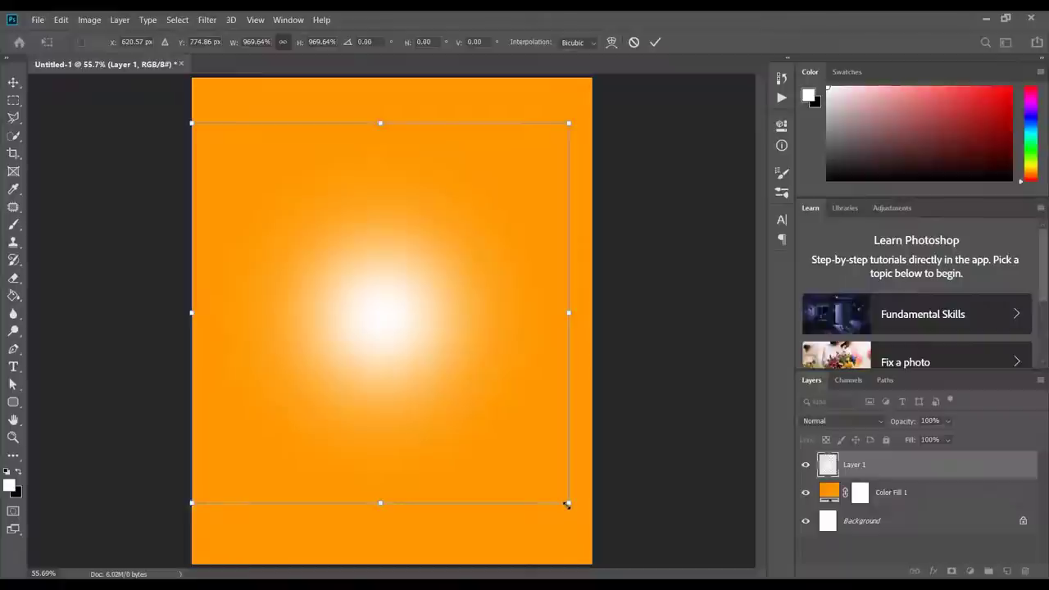
pyautogui.moveTo(569, 504); pyautogui.dragTo(642, 577)
pyautogui.moveTo(553, 465); pyautogui.dragTo(530, 428)
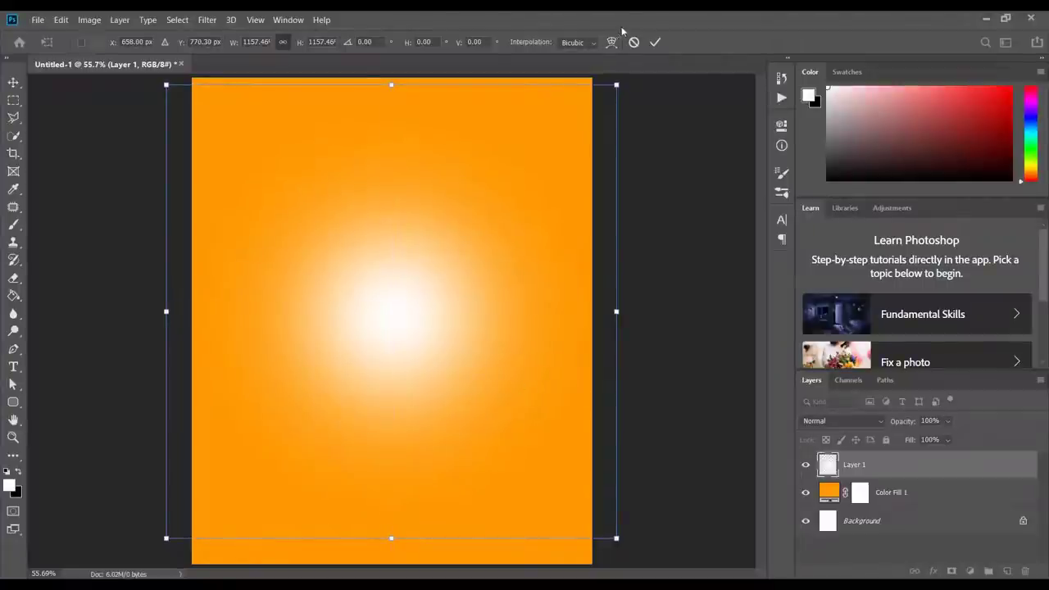
pyautogui.click(654, 43)
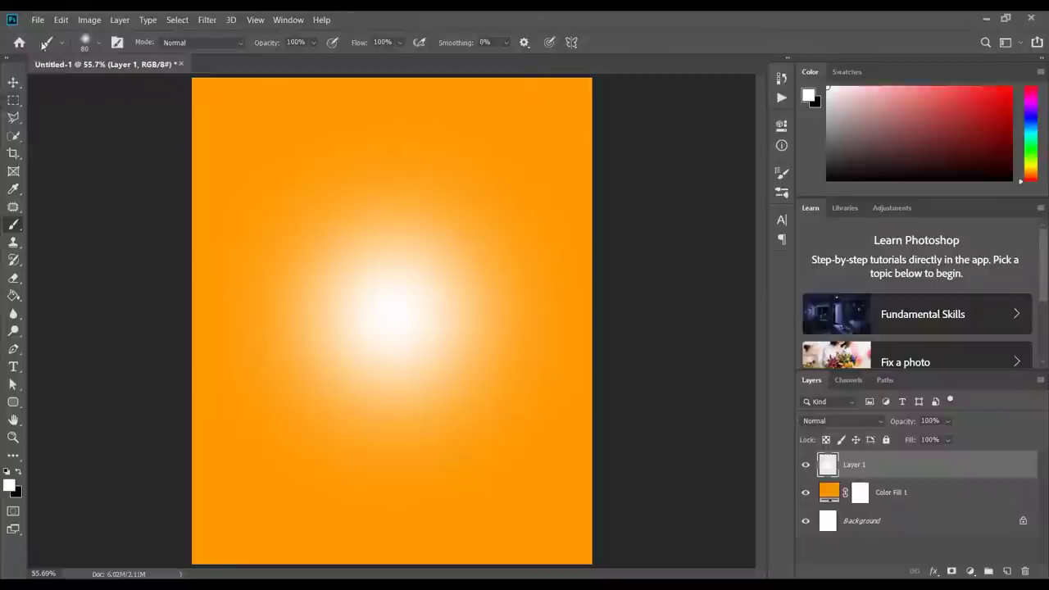
# - Place Embedded the triangle frame '00 1 (5)' from the Dp Photo Edit all Png 2020 folder
pyautogui.click(39, 19)
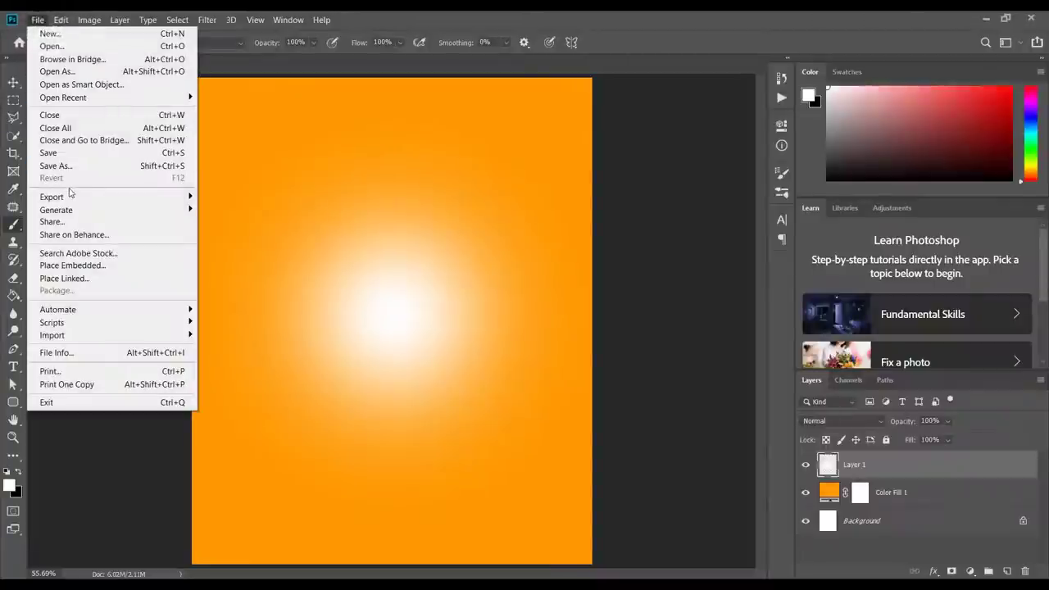
pyautogui.click(103, 265)
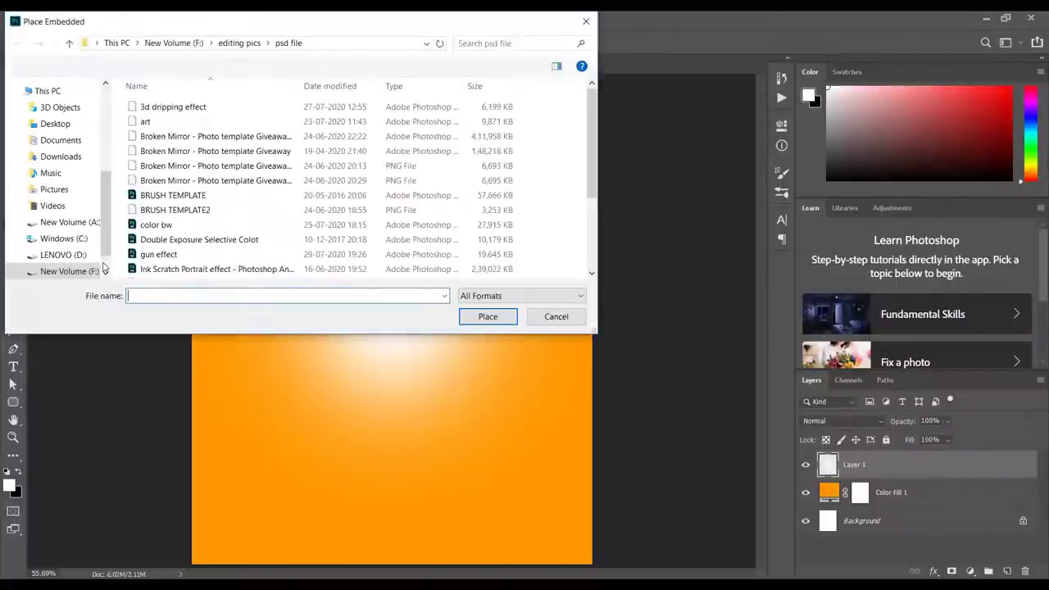
pyautogui.click(239, 43)
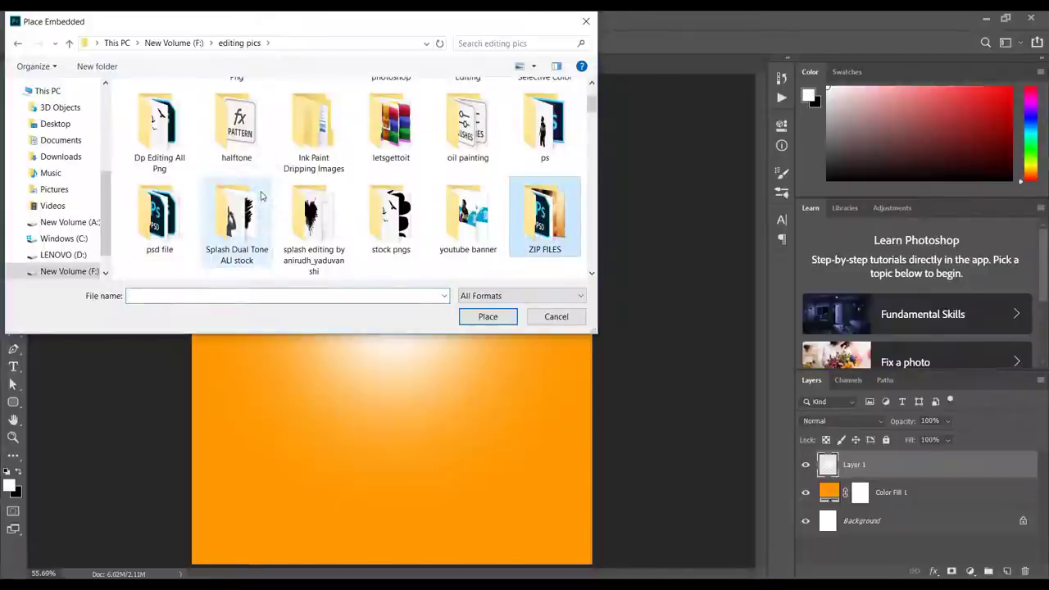
pyautogui.press('Return')
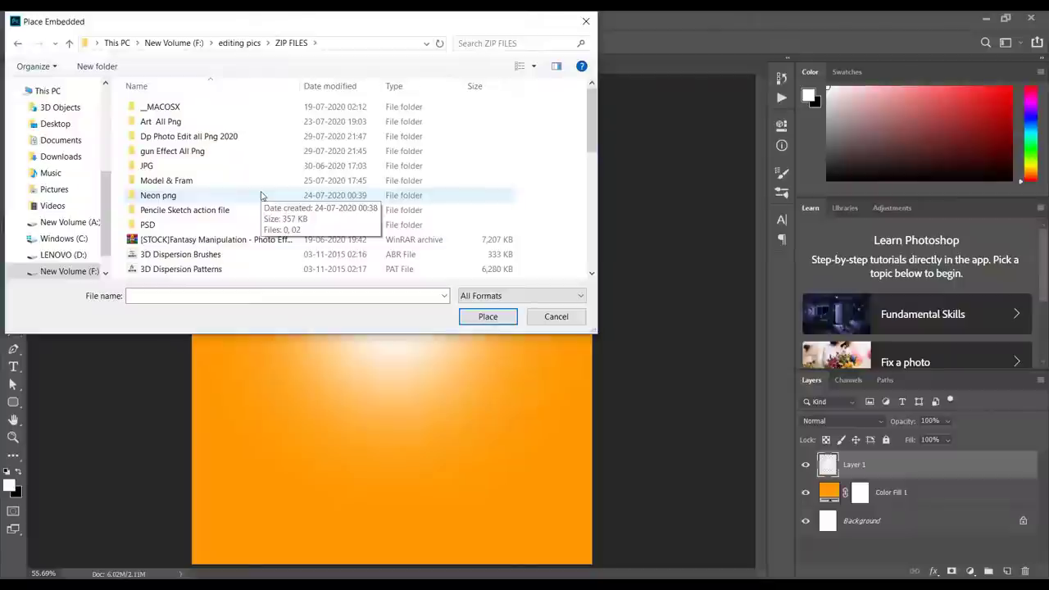
pyautogui.press('d')
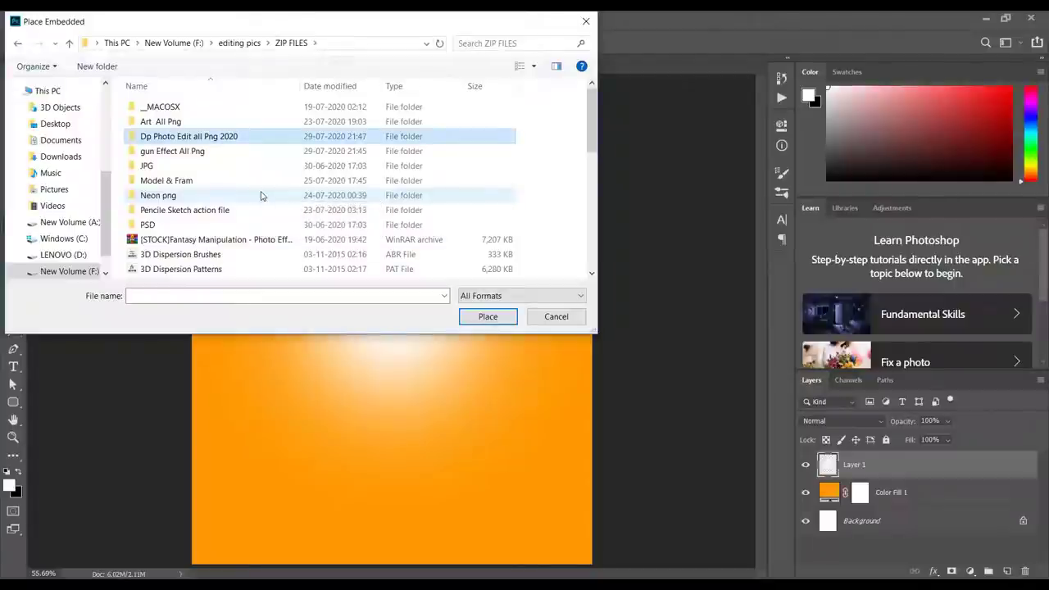
pyautogui.press('Return')
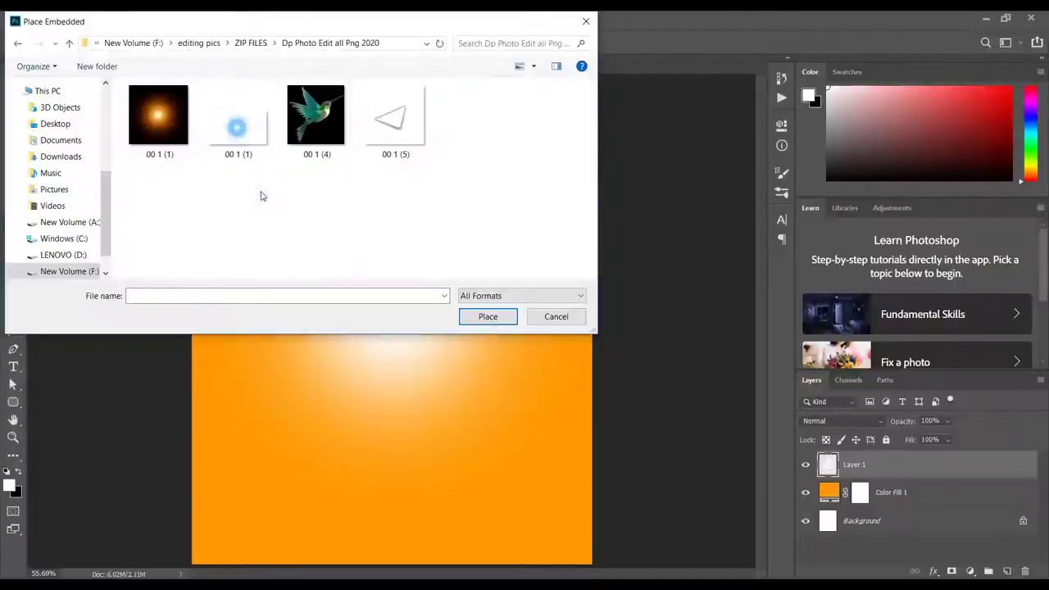
pyautogui.click(391, 138)
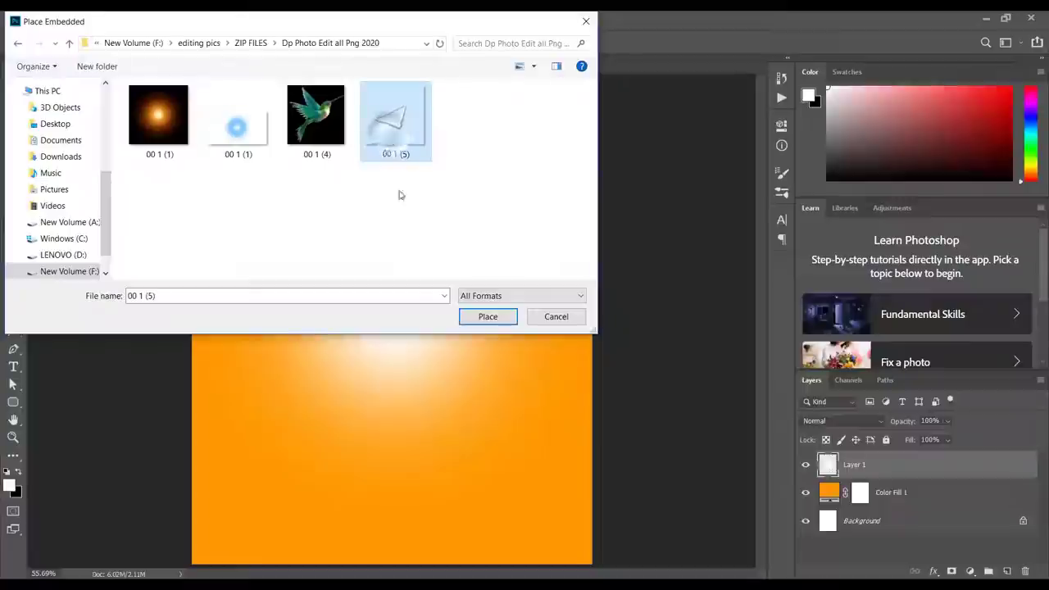
pyautogui.click(486, 317)
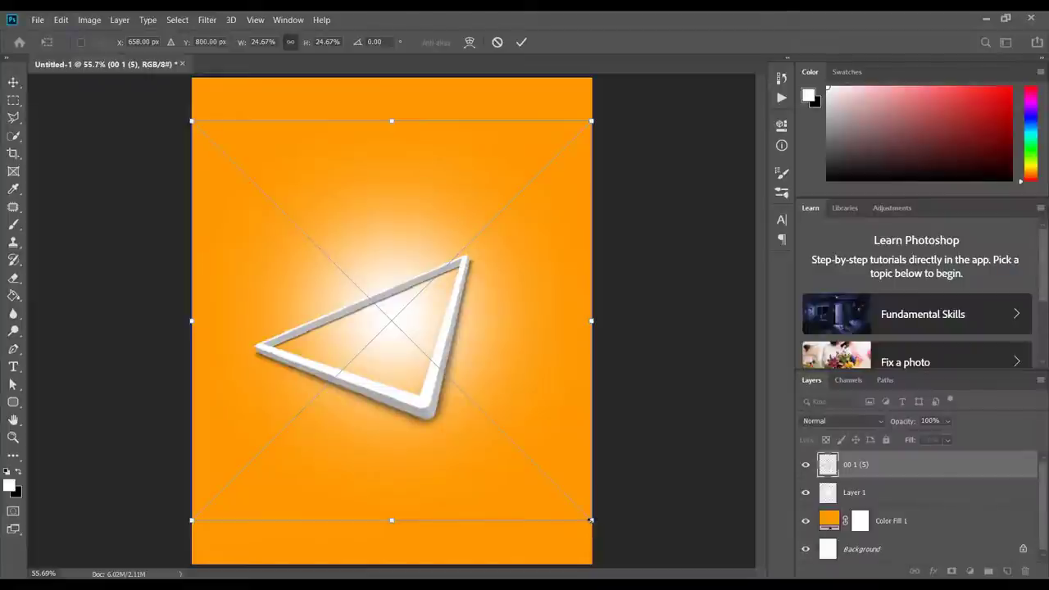
# - Shrink the triangle frame slightly, move it right over the glow, and rasterize its layer
pyautogui.moveTo(587, 520); pyautogui.dragTo(557, 499)
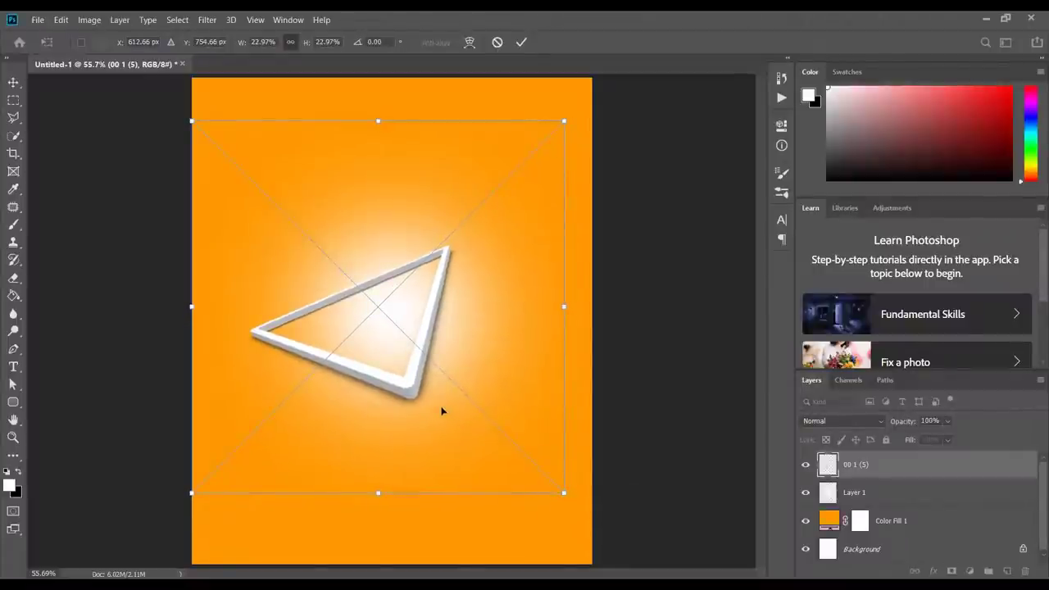
pyautogui.moveTo(440, 408); pyautogui.dragTo(474, 408)
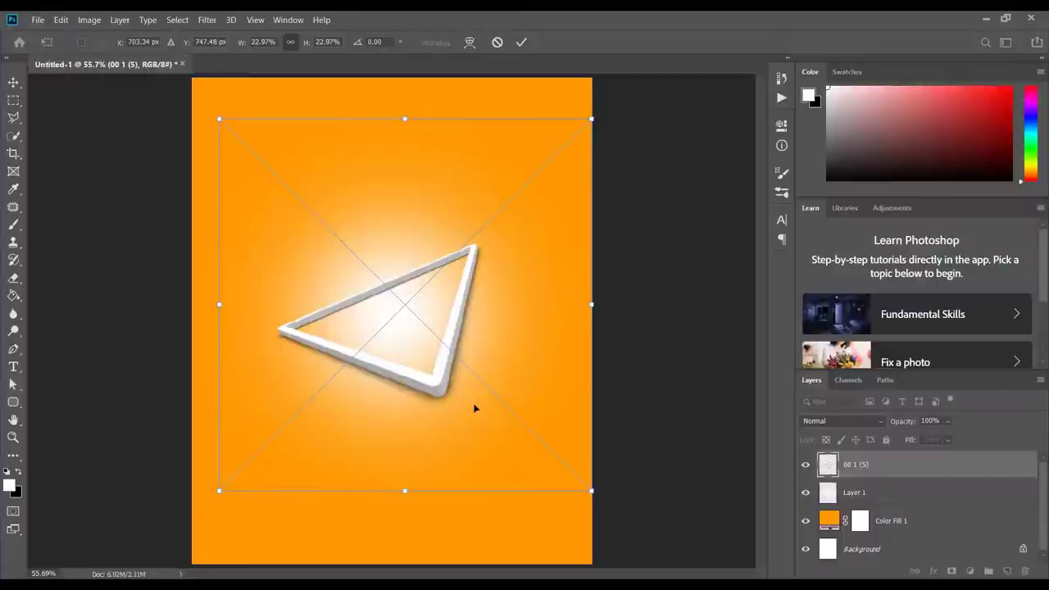
pyautogui.click(522, 43)
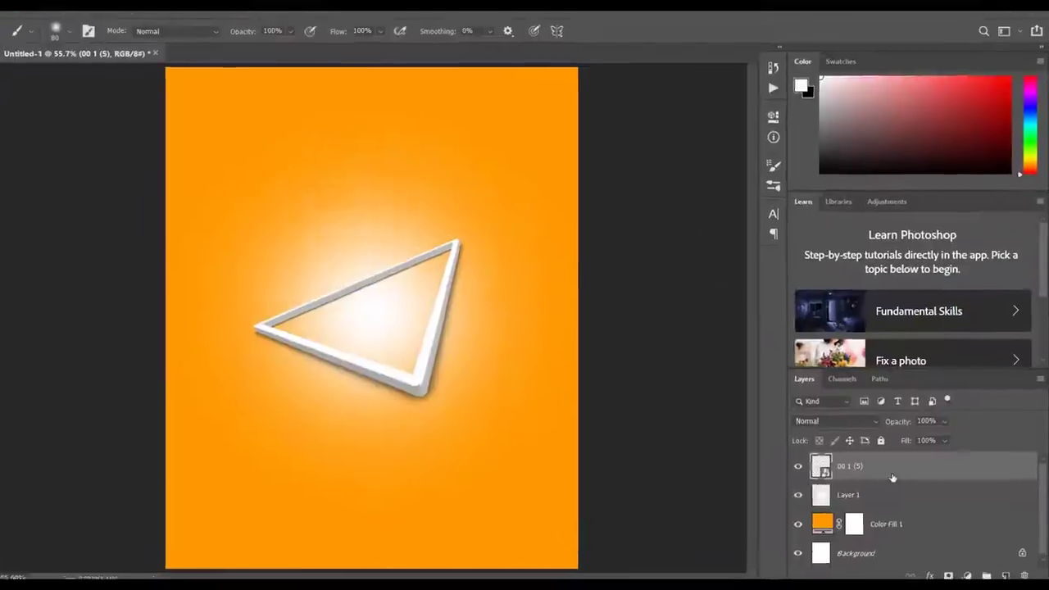
pyautogui.rightClick(894, 477)
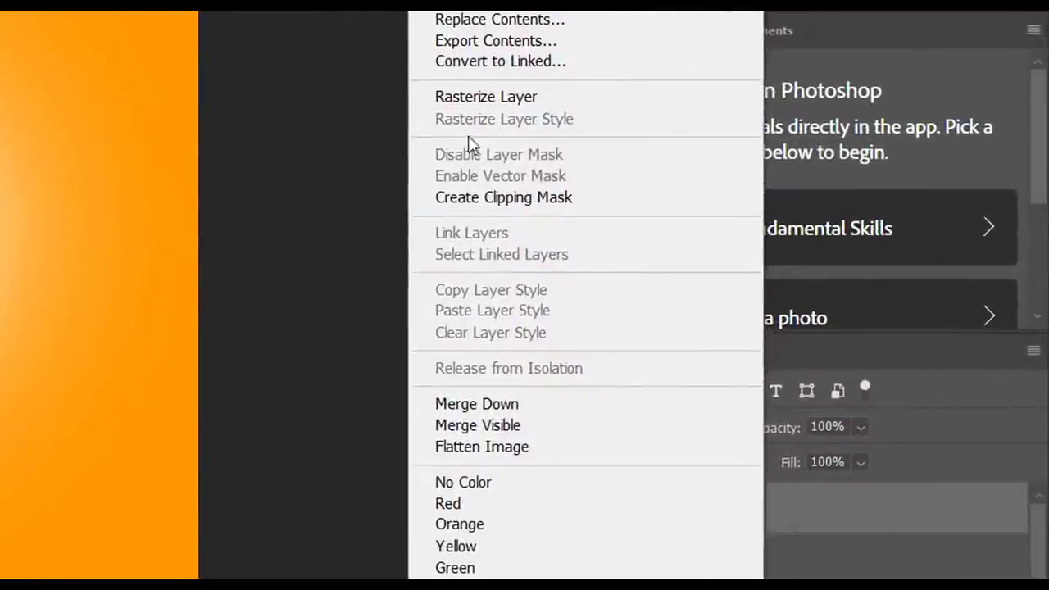
pyautogui.click(452, 100)
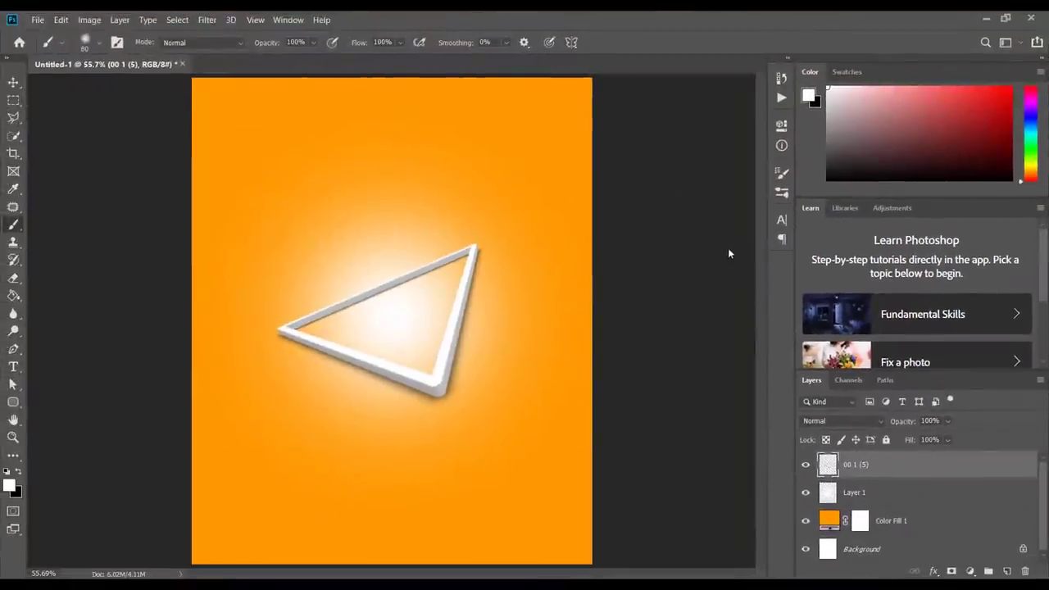
pyautogui.click(38, 20)
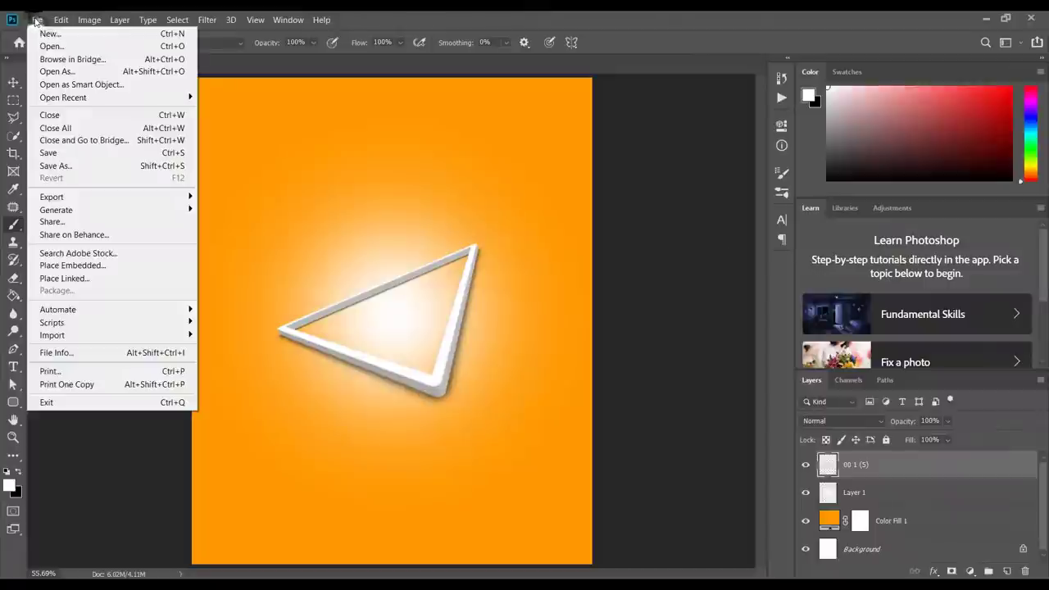
# - Place Embedded the man-with-binoculars photo from the editing pics folder onto the poster
pyautogui.click(120, 266)
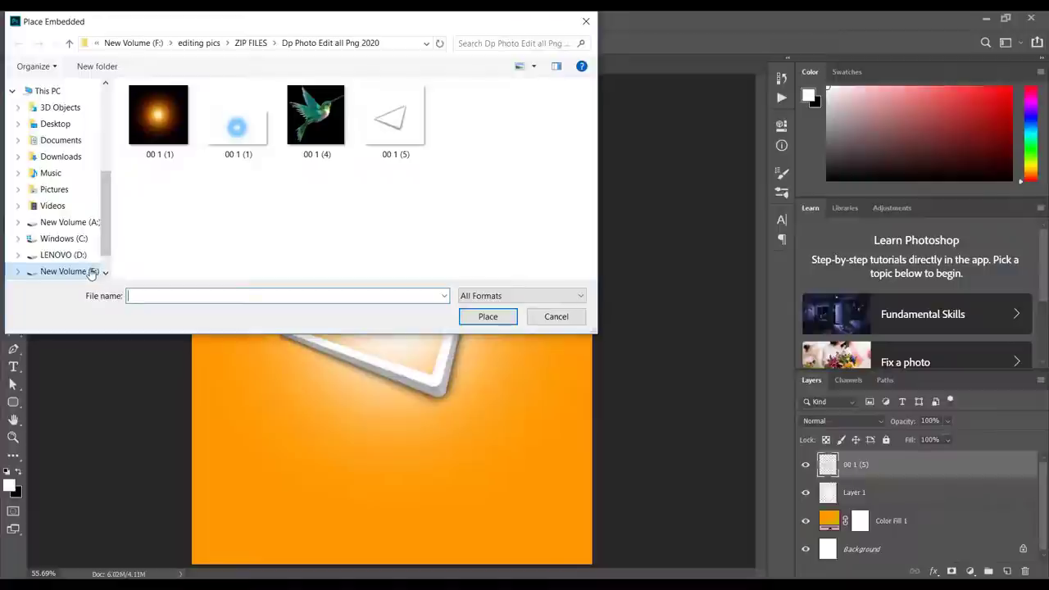
pyautogui.click(199, 43)
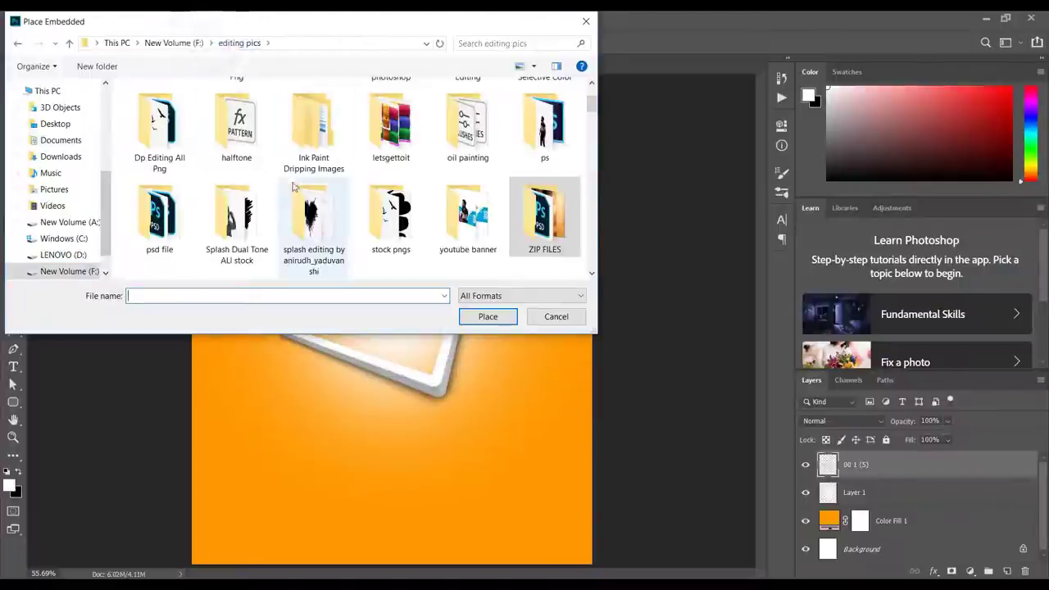
pyautogui.click(300, 210)
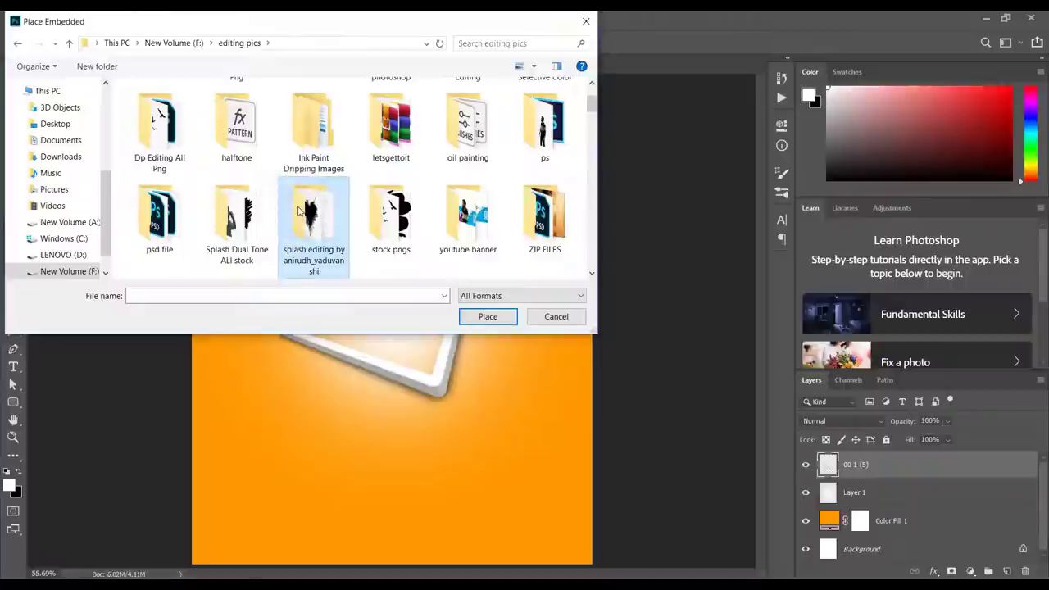
pyautogui.press('Down')
pyautogui.press('Right')
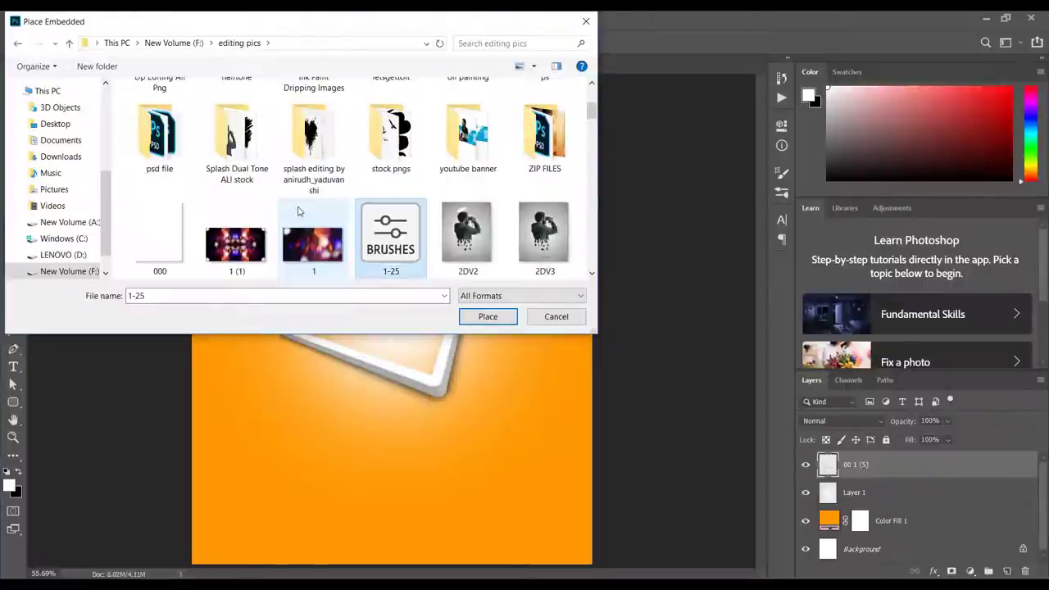
pyautogui.press('Down')
pyautogui.press('Down')
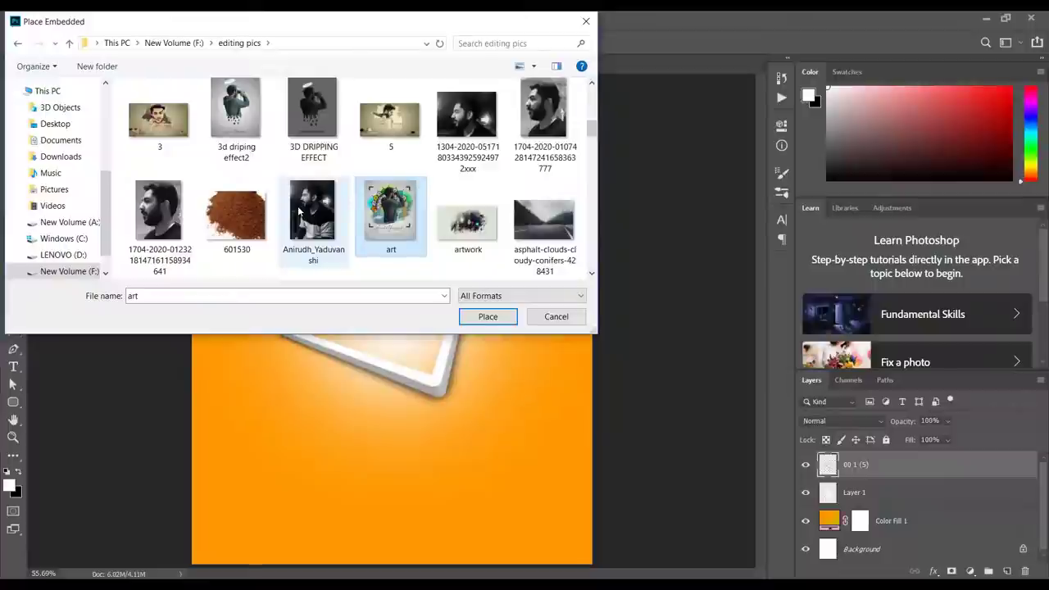
pyautogui.press('Right')
pyautogui.press('Down')
pyautogui.press('Down')
pyautogui.press('Down')
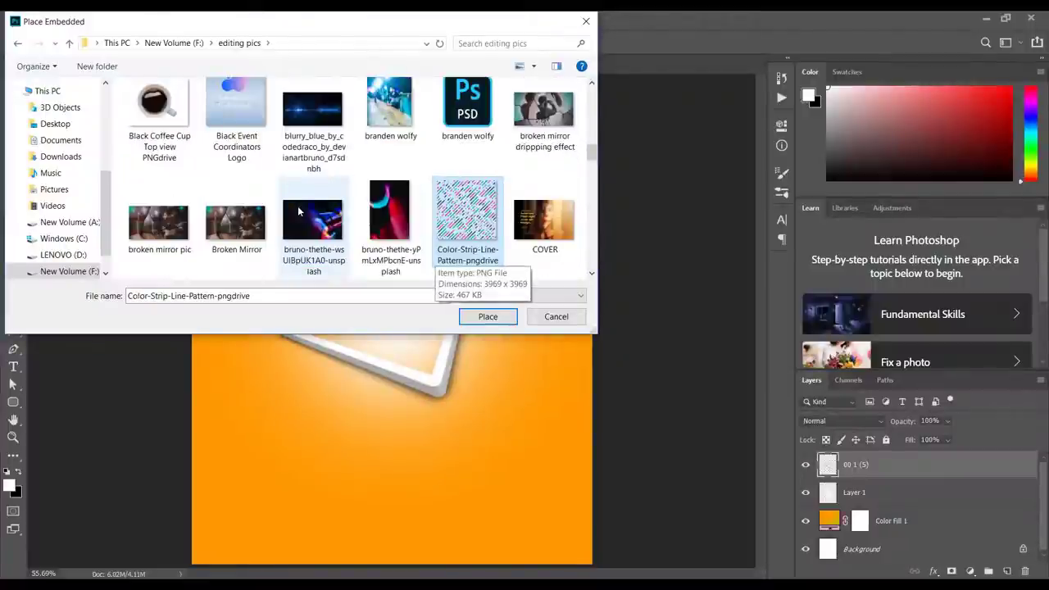
pyautogui.press('Down')
pyautogui.press('Down')
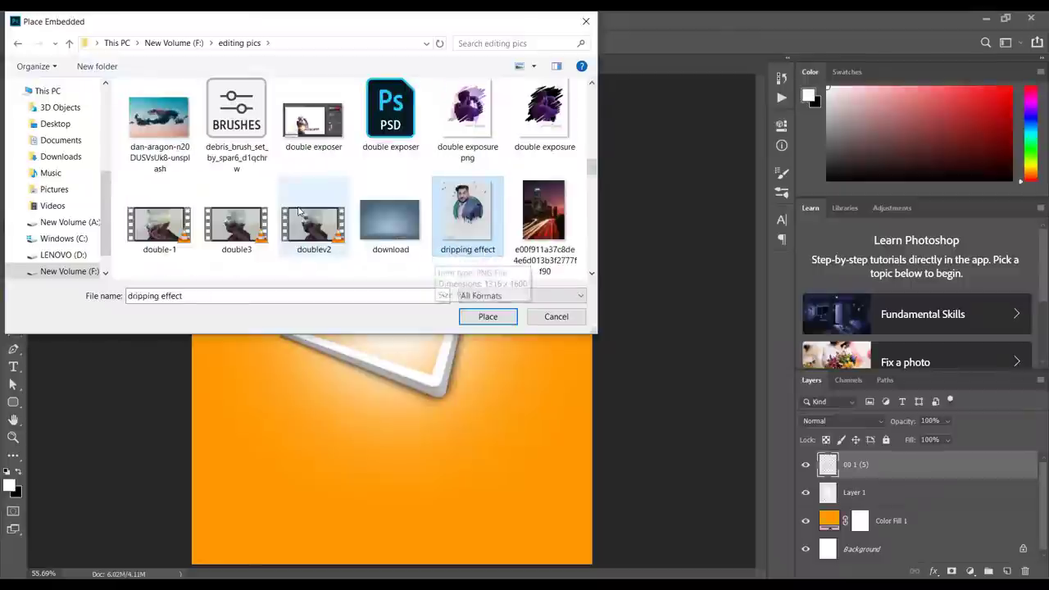
pyautogui.press('Down')
pyautogui.press('Down')
pyautogui.press('Down')
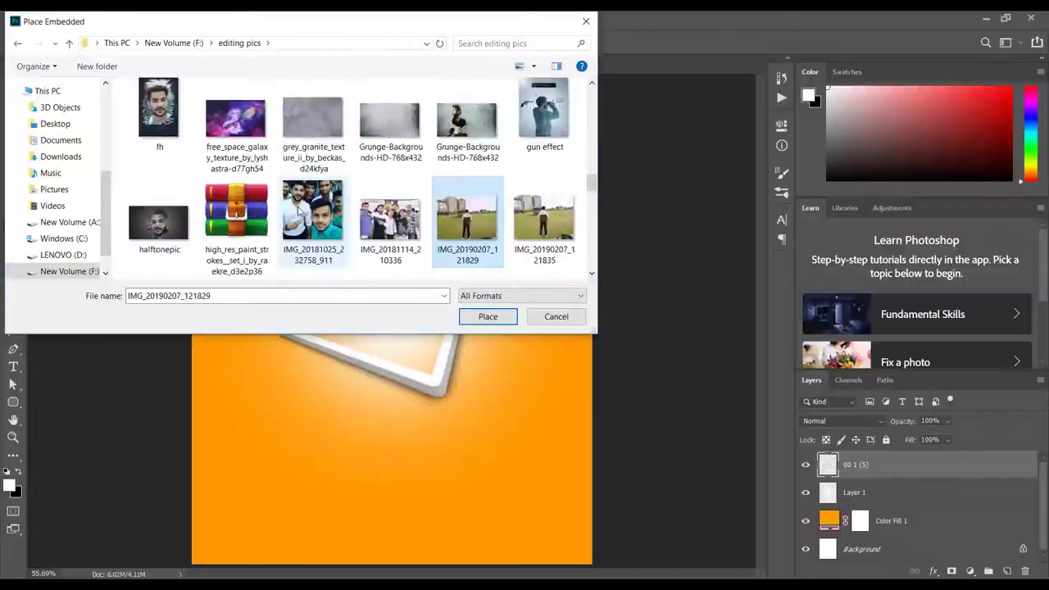
pyautogui.press('Down')
pyautogui.press('Down')
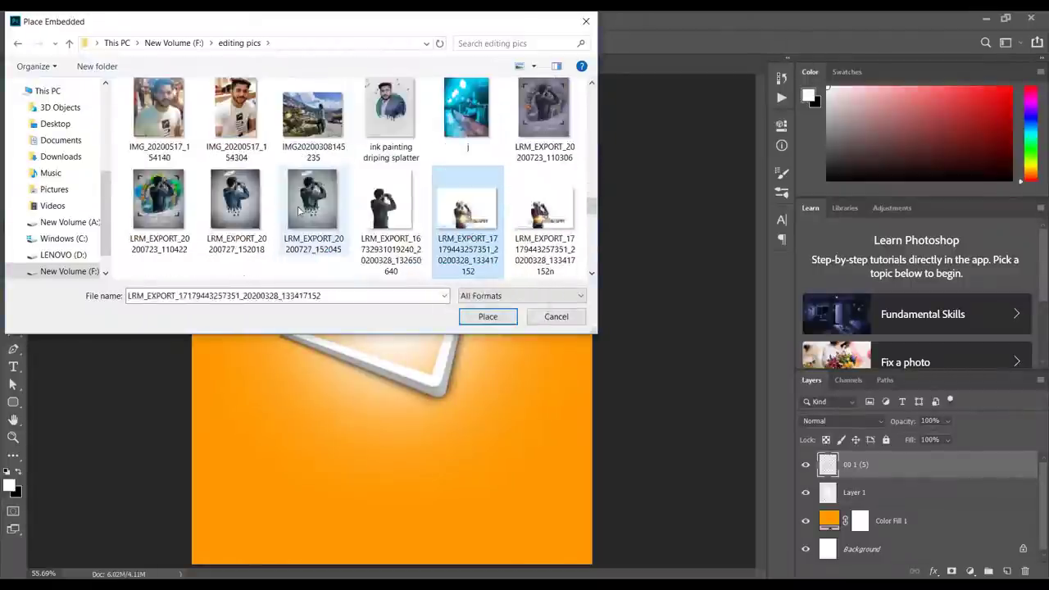
pyautogui.press('Up')
pyautogui.press('Left')
pyautogui.press('Down')
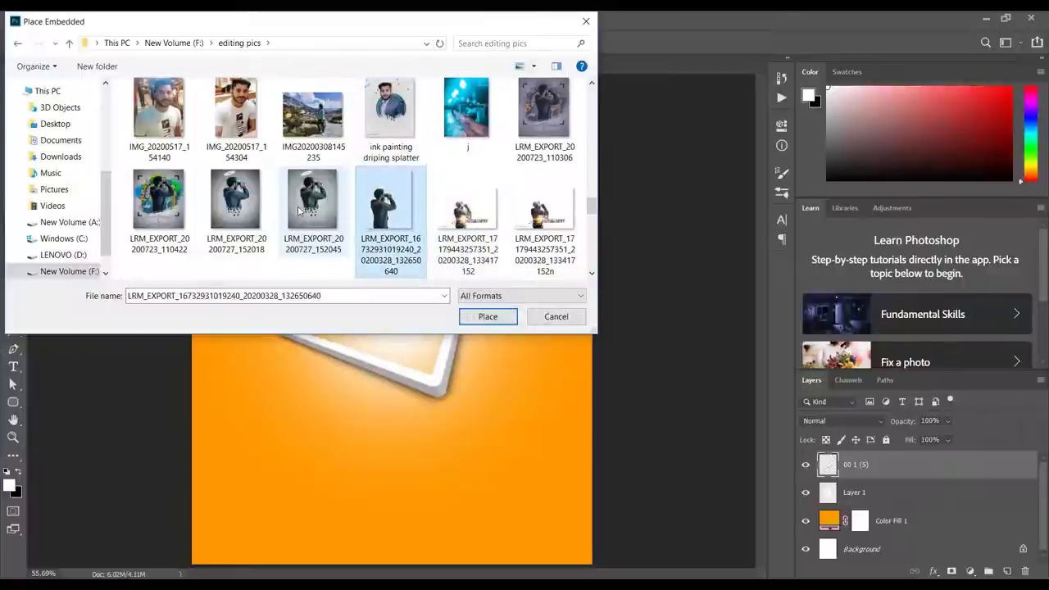
pyautogui.press('Return')
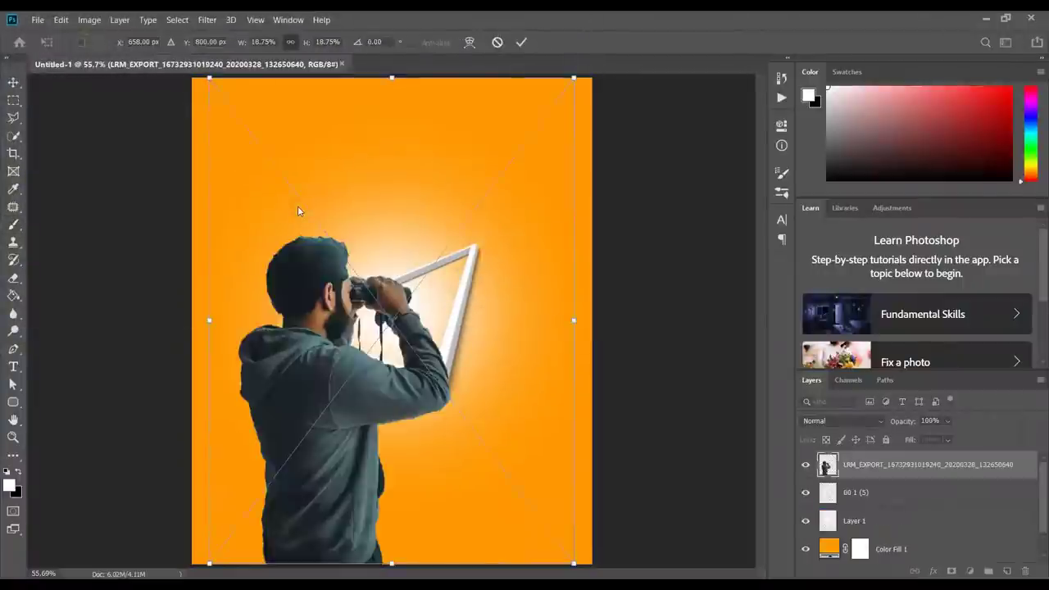
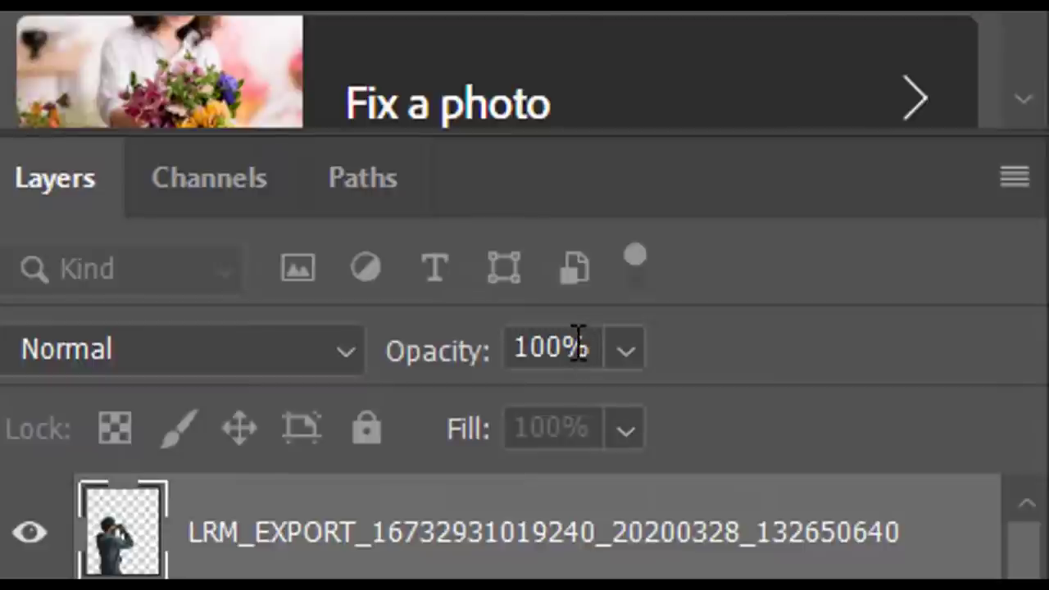
# - Set the man layer to 50% opacity and move it up and right over the frame
pyautogui.click(579, 345)
pyautogui.click(579, 344)
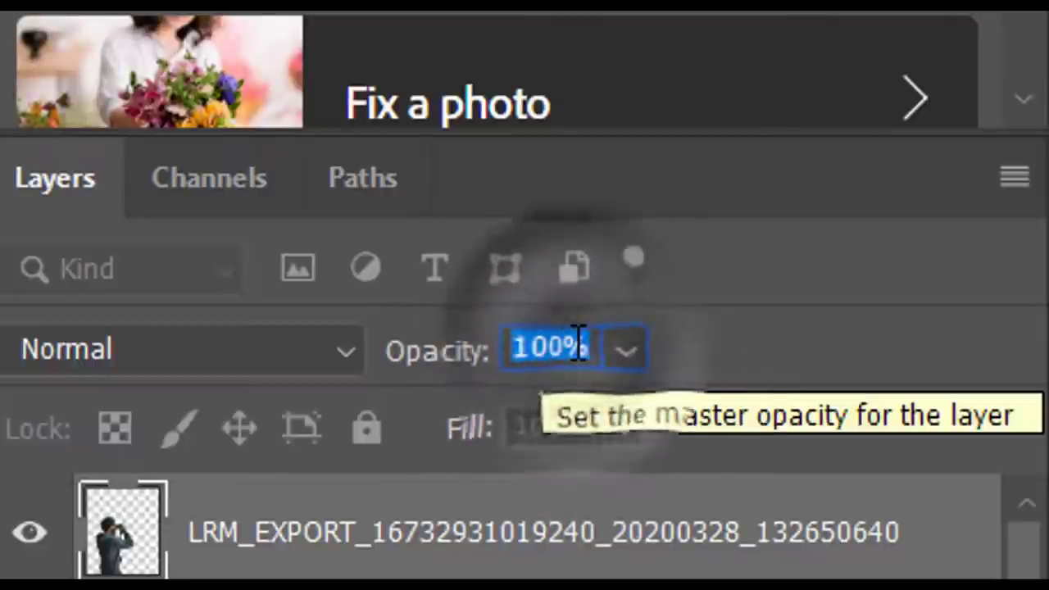
pyautogui.write('50')
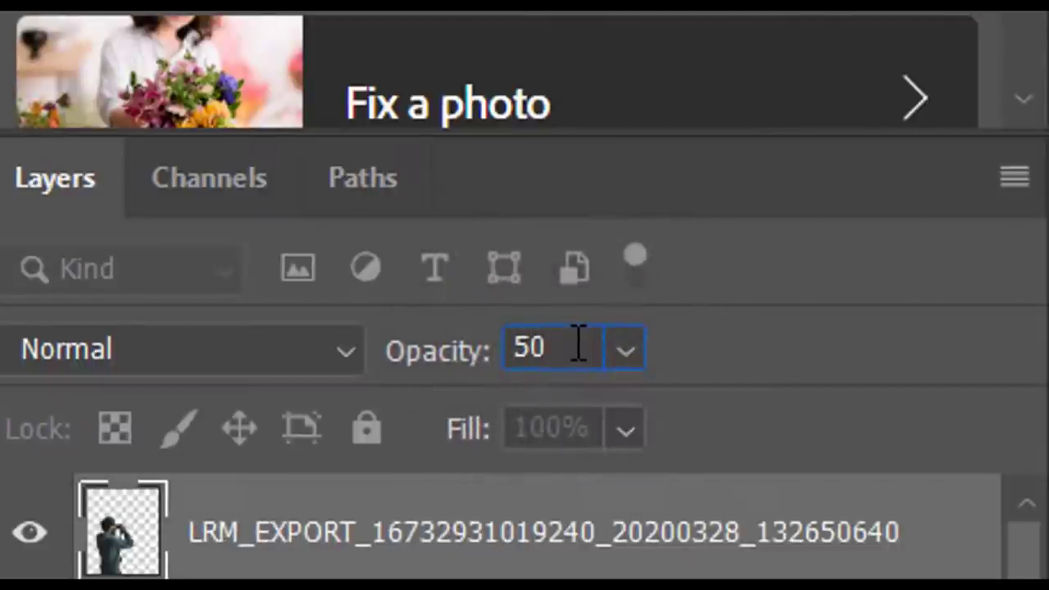
pyautogui.press('Return')
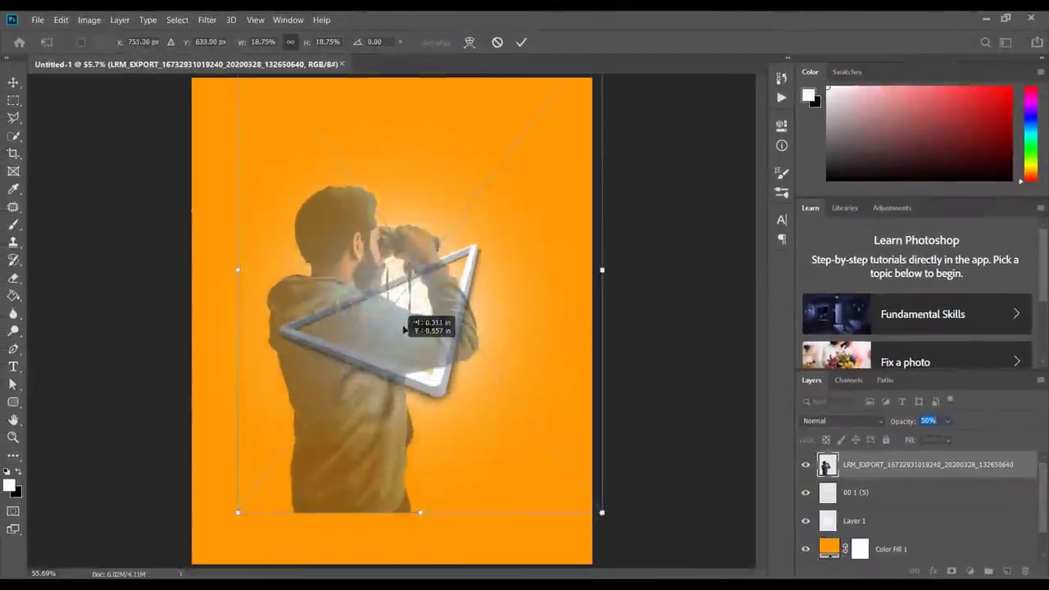
pyautogui.moveTo(404, 329); pyautogui.dragTo(403, 267)
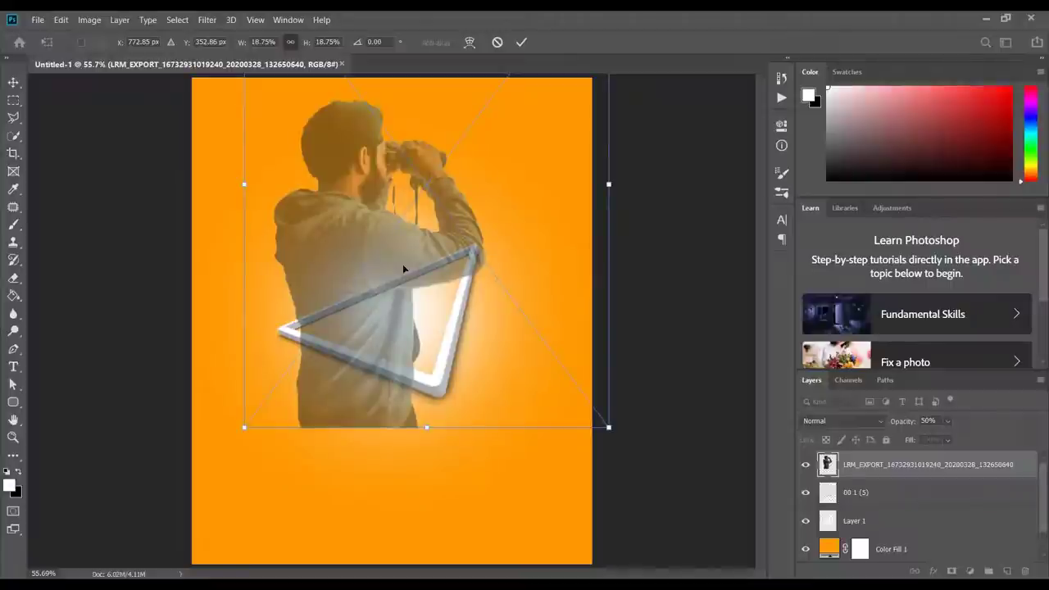
pyautogui.click(521, 43)
# - Rasterize the man layer and switch to the standard Eraser Tool
pyautogui.press('b')
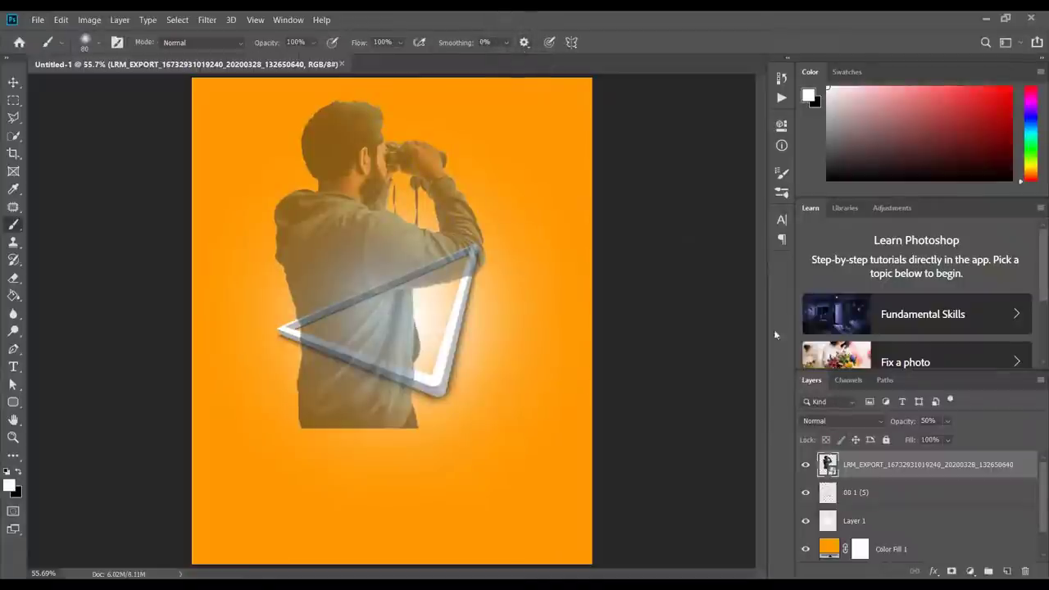
pyautogui.rightClick(896, 470)
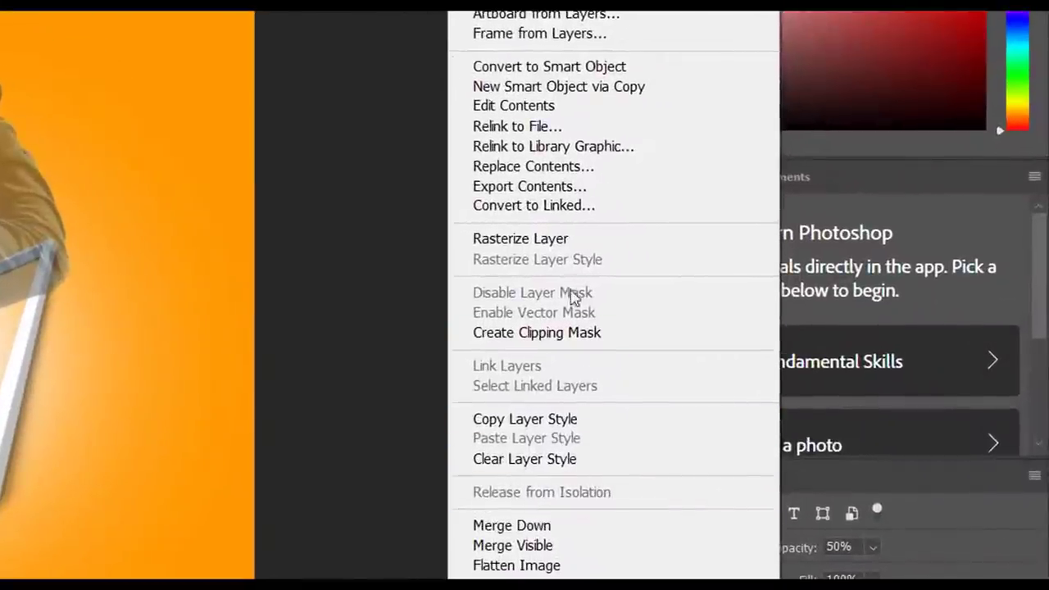
pyautogui.click(548, 238)
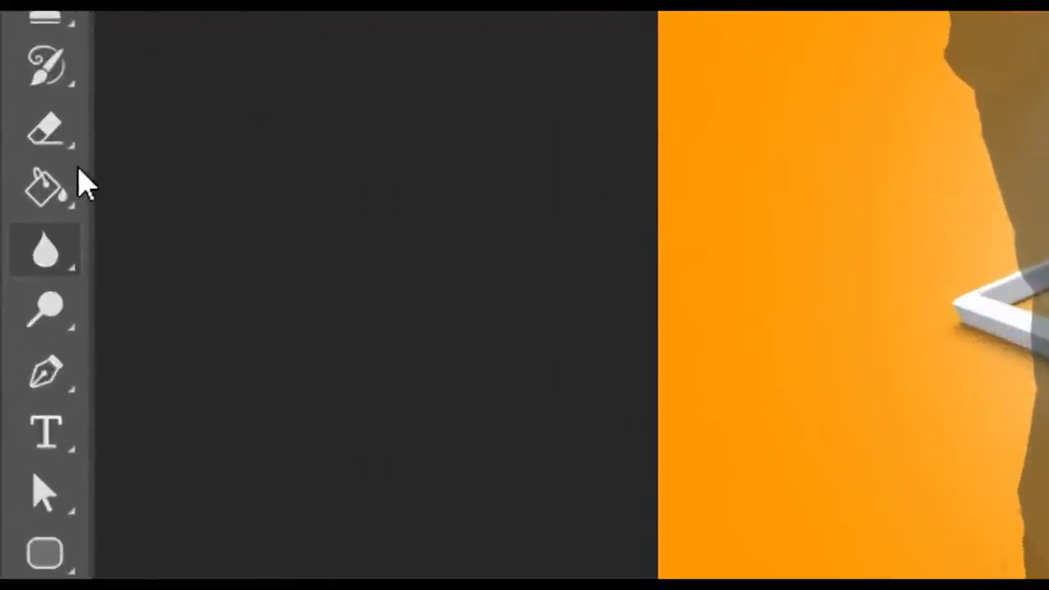
pyautogui.click(21, 283)
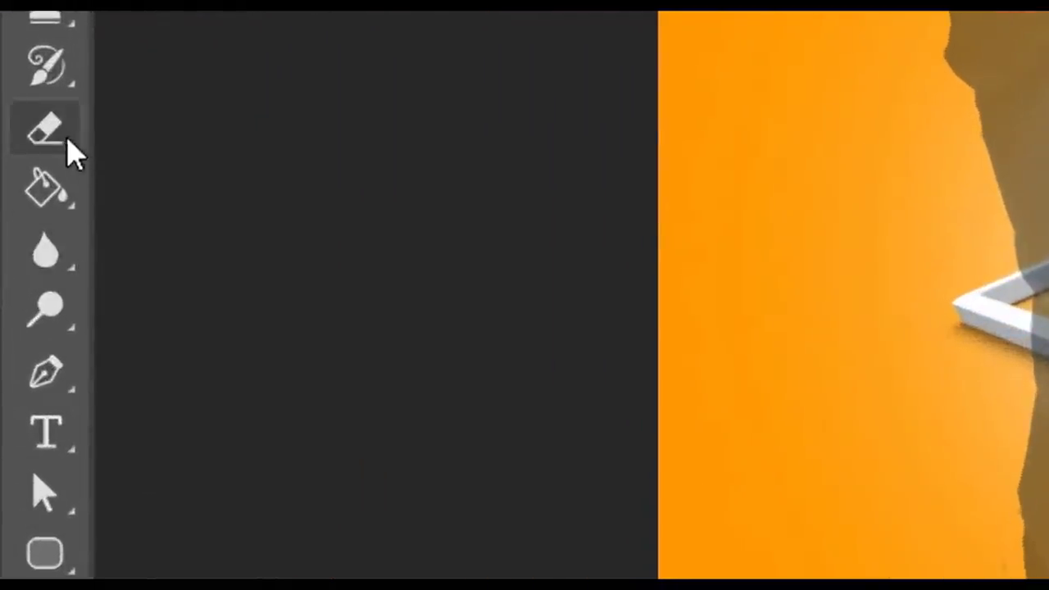
pyautogui.rightClick(51, 151)
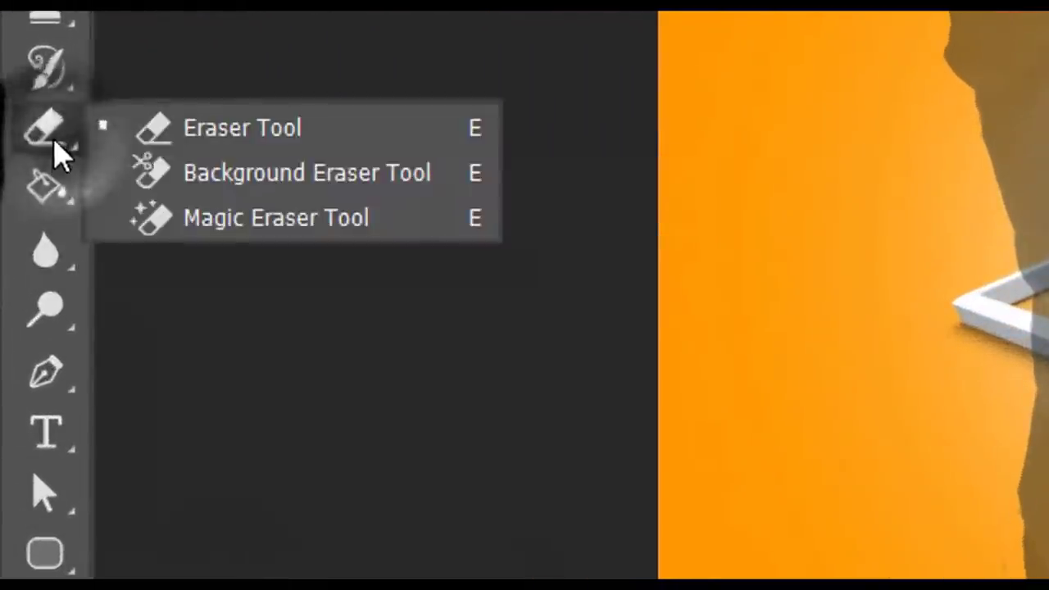
pyautogui.click(201, 131)
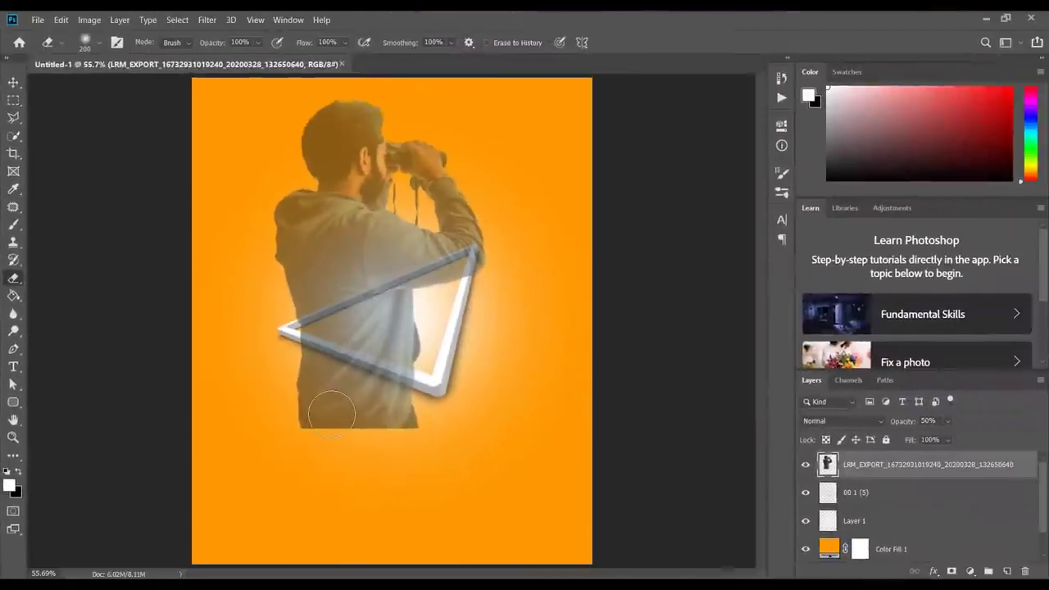
# - Erase the bottom of the man's body so it fades into the orange background
pyautogui.moveTo(332, 414)
pyautogui.mouseDown()
pyautogui.moveTo(326, 407)
pyautogui.moveTo(370, 429)
pyautogui.moveTo(304, 399)
pyautogui.moveTo(351, 424)
pyautogui.moveTo(421, 435)
pyautogui.moveTo(369, 419)
pyautogui.mouseUp()
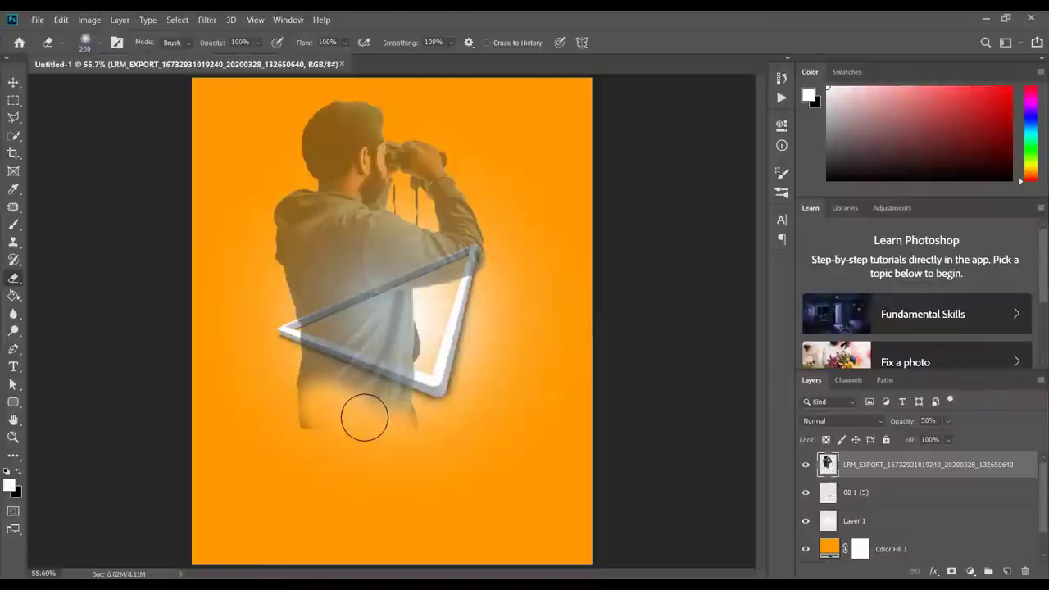
pyautogui.moveTo(365, 418)
pyautogui.mouseDown()
pyautogui.moveTo(326, 410)
pyautogui.moveTo(424, 412)
pyautogui.moveTo(369, 379)
pyautogui.moveTo(379, 395)
pyautogui.moveTo(349, 403)
pyautogui.moveTo(319, 433)
pyautogui.moveTo(295, 370)
pyautogui.moveTo(352, 391)
pyautogui.moveTo(312, 374)
pyautogui.moveTo(325, 385)
pyautogui.mouseUp()
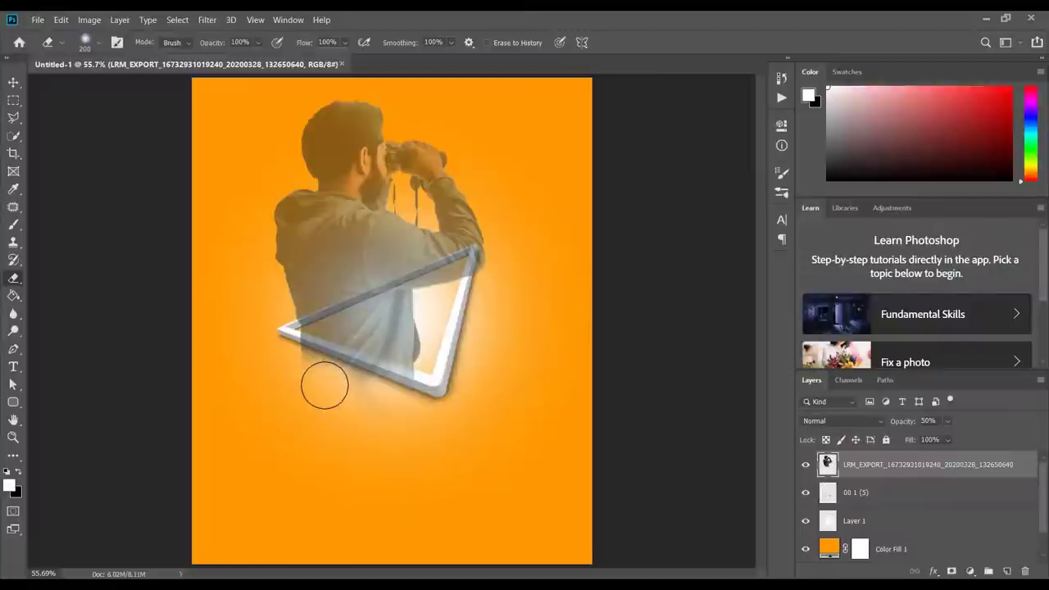
pyautogui.scroll(4, 325, 385)
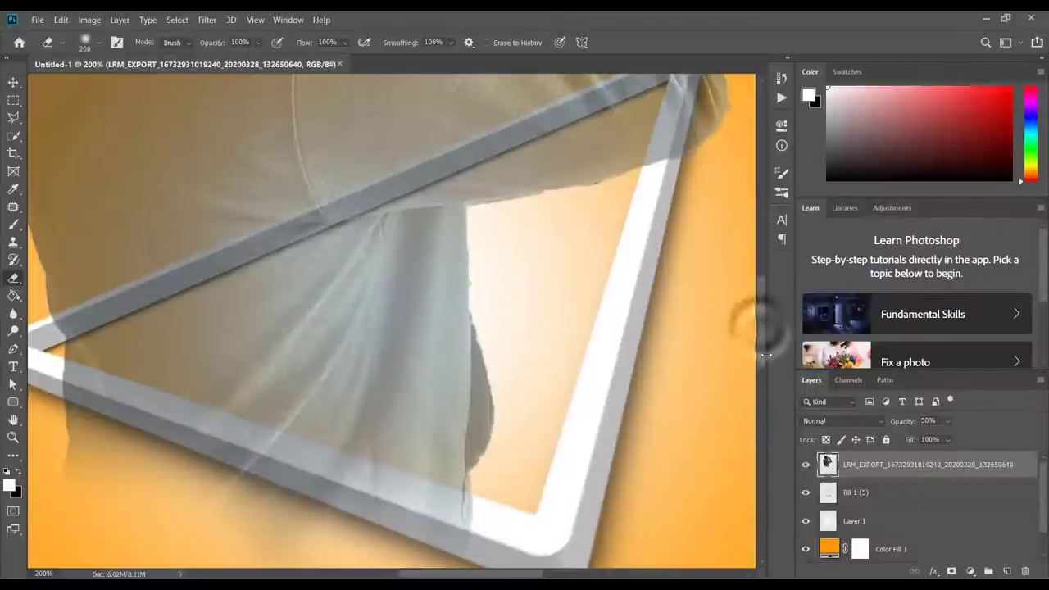
pyautogui.moveTo(760, 347); pyautogui.dragTo(767, 383)
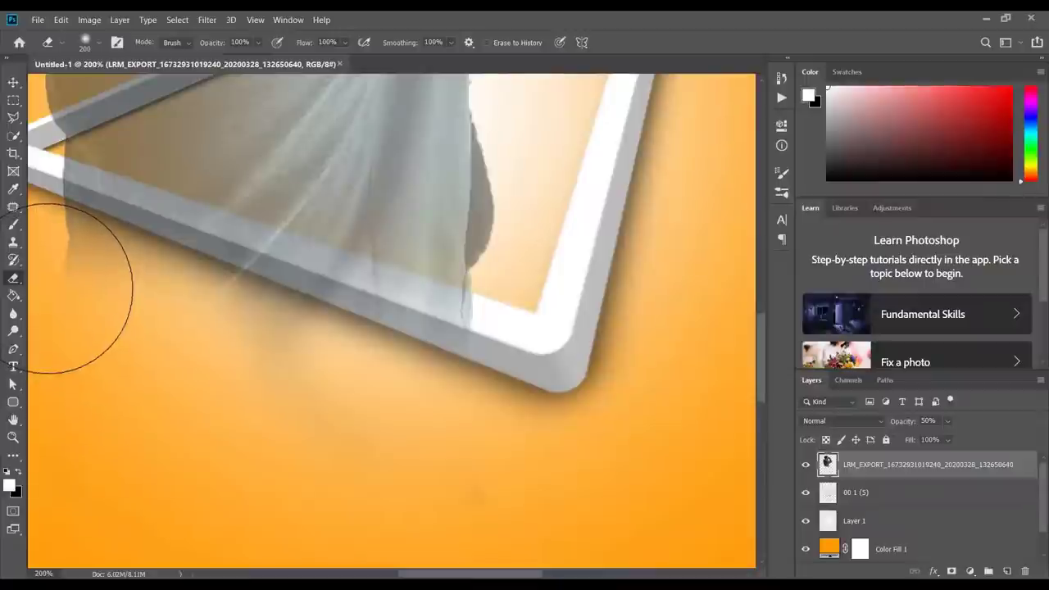
# - Erase the faint grey remnants near the frame's left side
pyautogui.moveTo(46, 287); pyautogui.dragTo(46, 282)
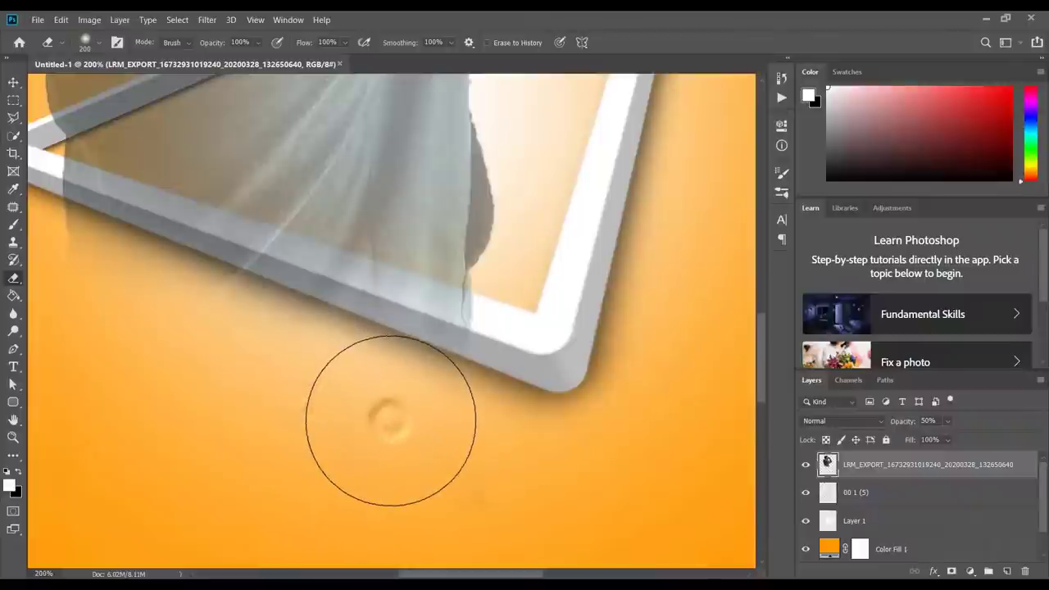
pyautogui.click(321, 443)
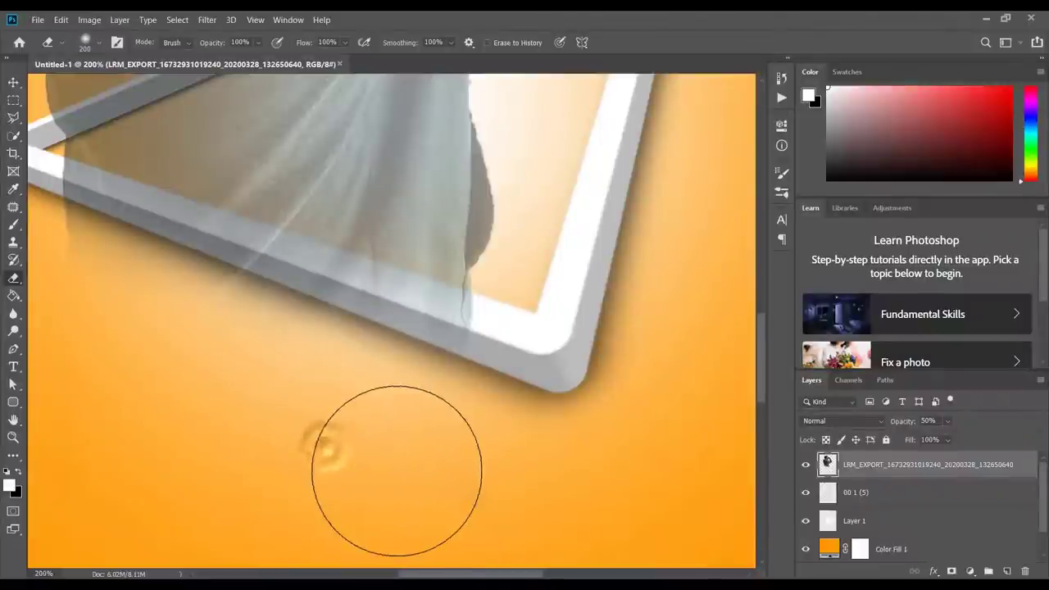
pyautogui.click(431, 482)
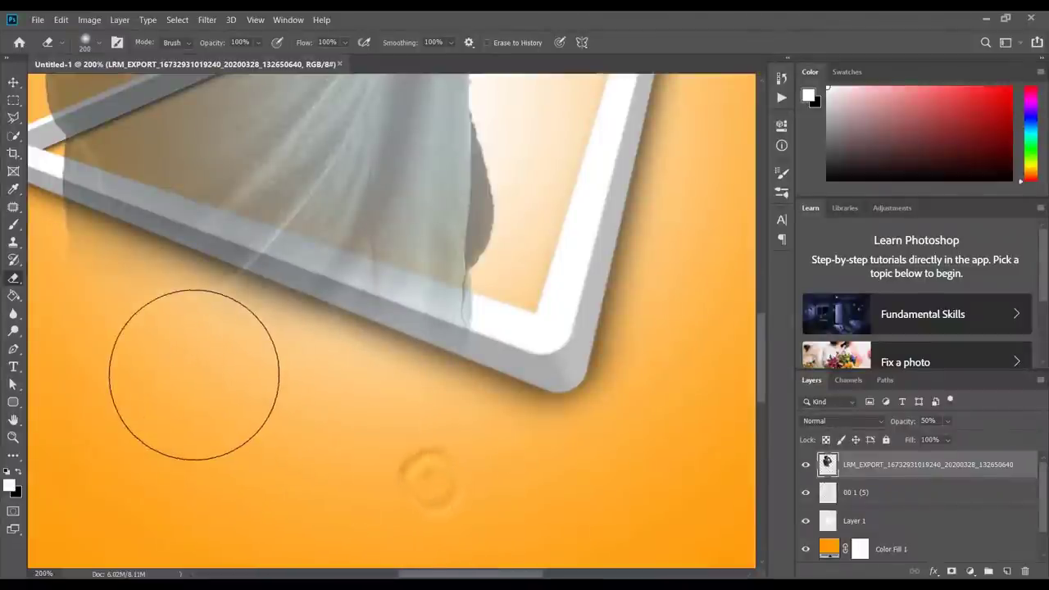
pyautogui.click(194, 374)
pyautogui.click(141, 344)
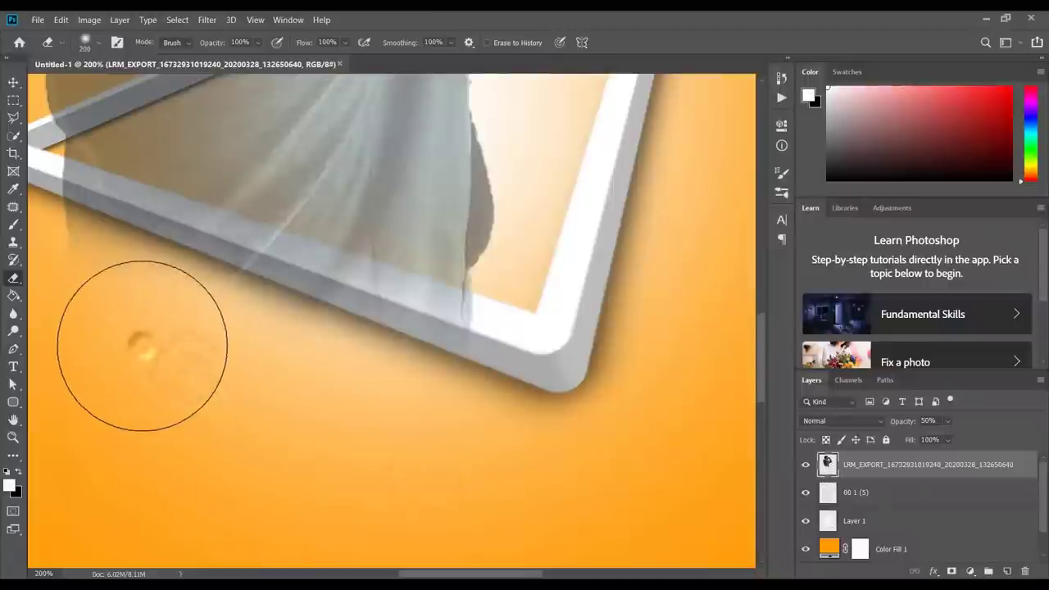
pyautogui.click(87, 317)
pyautogui.click(59, 299)
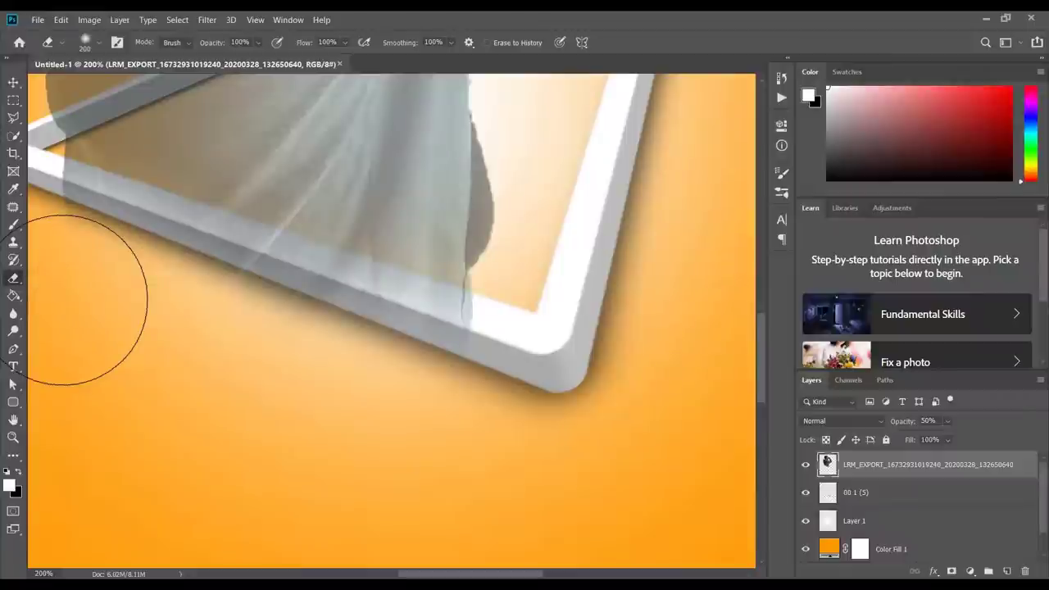
pyautogui.click(63, 300)
# - With a smaller eraser, clear the grey figure overlay along the frame's lower and lower-left edges
pyautogui.press('[')
pyautogui.press('[')
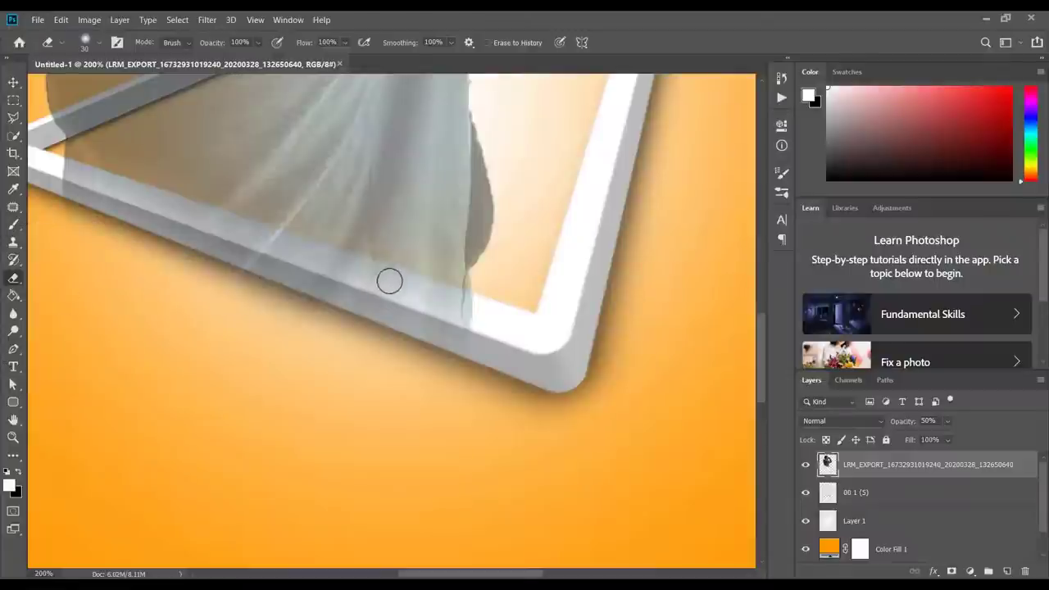
pyautogui.moveTo(396, 307)
pyautogui.mouseDown()
pyautogui.moveTo(410, 309)
pyautogui.moveTo(323, 283)
pyautogui.moveTo(517, 352)
pyautogui.moveTo(358, 304)
pyautogui.moveTo(468, 311)
pyautogui.moveTo(445, 304)
pyautogui.moveTo(470, 308)
pyautogui.moveTo(450, 304)
pyautogui.moveTo(470, 304)
pyautogui.moveTo(466, 281)
pyautogui.moveTo(482, 270)
pyautogui.moveTo(479, 289)
pyautogui.mouseUp()
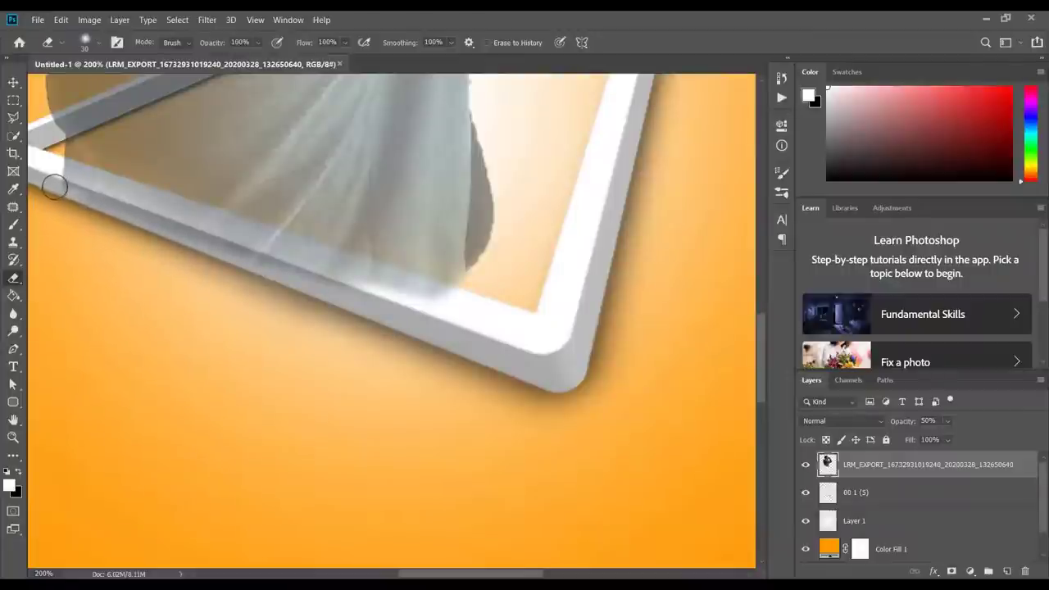
pyautogui.moveTo(66, 183)
pyautogui.mouseDown()
pyautogui.moveTo(182, 227)
pyautogui.moveTo(86, 191)
pyautogui.moveTo(157, 230)
pyautogui.moveTo(402, 294)
pyautogui.mouseUp()
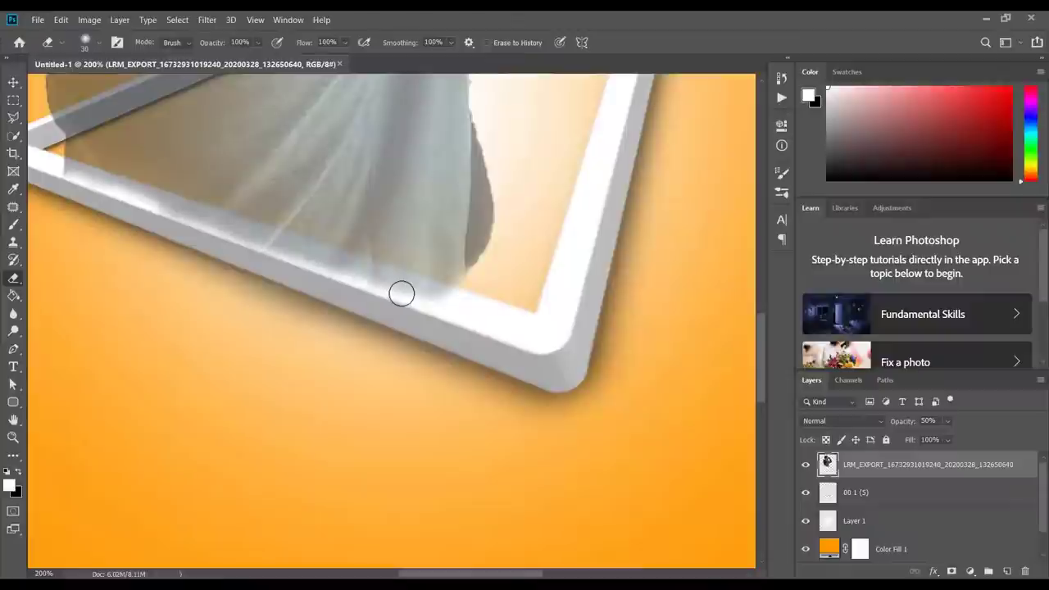
pyautogui.moveTo(278, 277)
pyautogui.mouseDown()
pyautogui.moveTo(449, 301)
pyautogui.moveTo(390, 285)
pyautogui.moveTo(439, 294)
pyautogui.mouseUp()
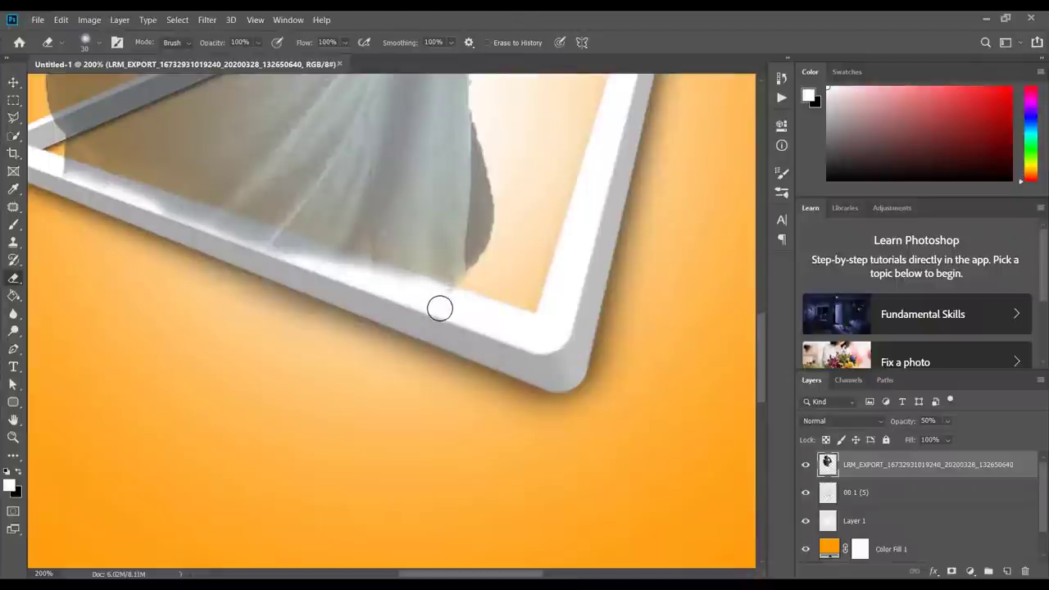
pyautogui.moveTo(445, 298)
pyautogui.mouseDown()
pyautogui.moveTo(186, 227)
pyautogui.moveTo(58, 176)
pyautogui.moveTo(58, 167)
pyautogui.moveTo(183, 209)
pyautogui.mouseUp()
pyautogui.moveTo(200, 215)
pyautogui.mouseDown()
pyautogui.moveTo(433, 295)
pyautogui.moveTo(328, 290)
pyautogui.moveTo(244, 263)
pyautogui.moveTo(390, 273)
pyautogui.moveTo(449, 295)
pyautogui.moveTo(392, 322)
pyautogui.mouseUp()
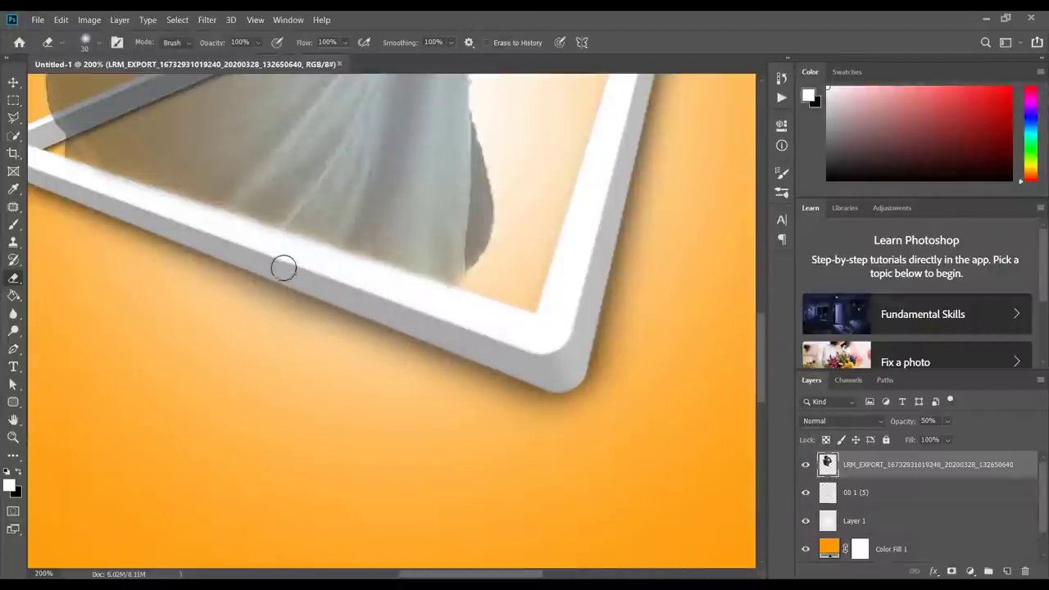
pyautogui.moveTo(283, 268)
pyautogui.mouseDown()
pyautogui.moveTo(204, 237)
pyautogui.moveTo(325, 316)
pyautogui.mouseUp()
pyautogui.moveTo(37, 206)
pyautogui.mouseDown()
pyautogui.moveTo(122, 227)
pyautogui.moveTo(73, 206)
pyautogui.moveTo(107, 197)
pyautogui.moveTo(92, 186)
pyautogui.moveTo(105, 183)
pyautogui.moveTo(136, 199)
pyautogui.moveTo(70, 169)
pyautogui.moveTo(61, 170)
pyautogui.moveTo(313, 247)
pyautogui.moveTo(377, 304)
pyautogui.moveTo(487, 321)
pyautogui.mouseUp()
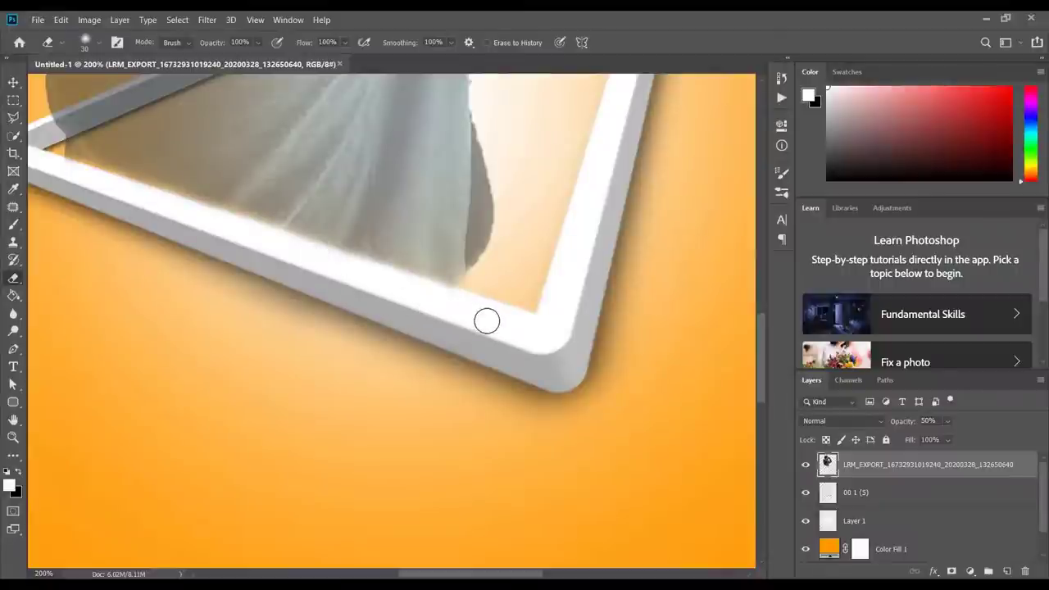
# - Restore the man layer to 100% opacity
pyautogui.doubleClick(926, 421)
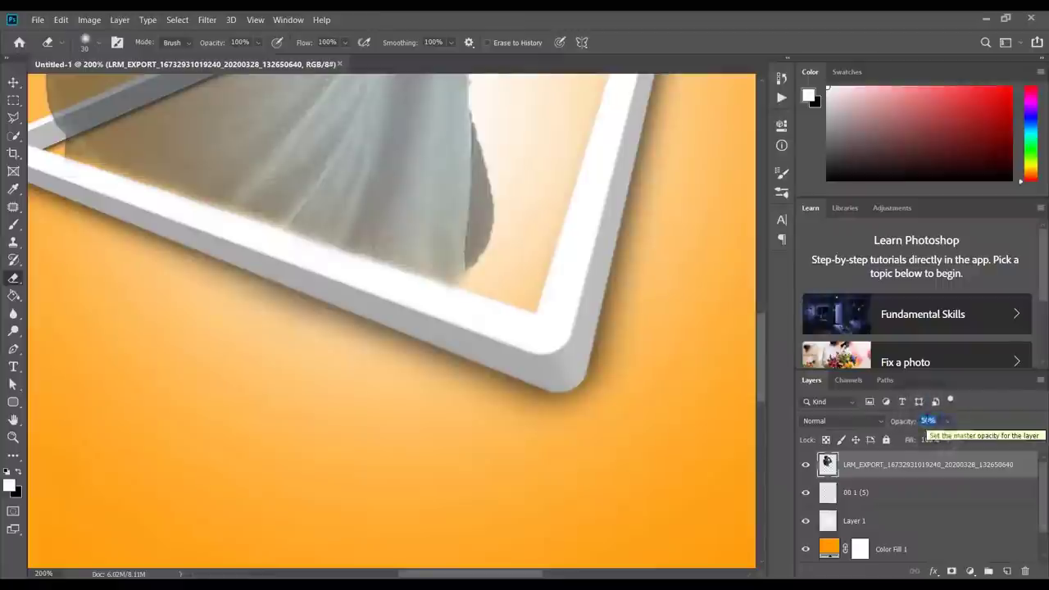
pyautogui.write('100')
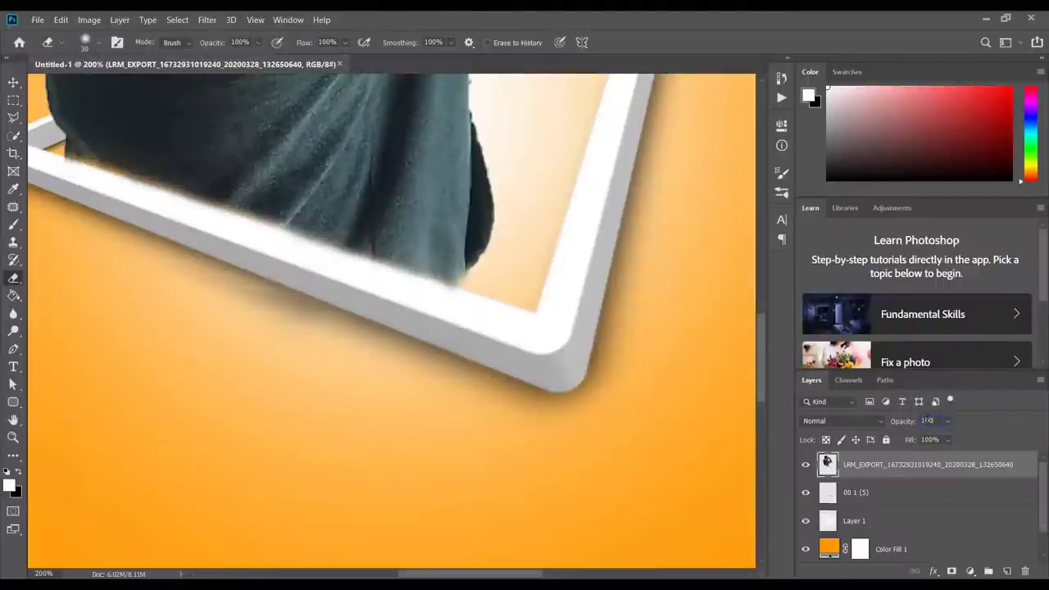
pyautogui.press('Return')
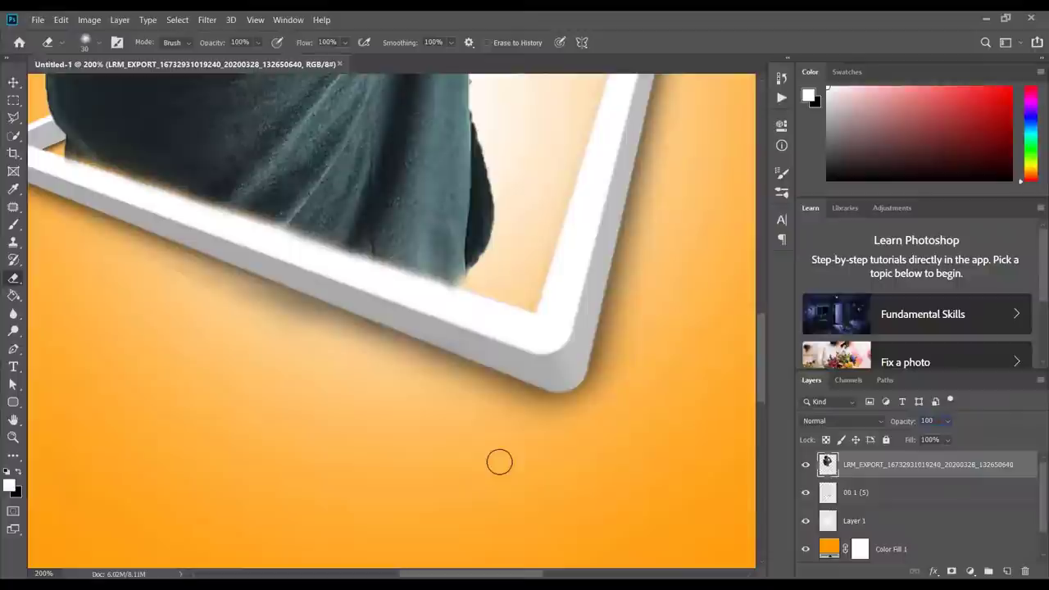
# - Erase the leftover shadow and figure pixels over the frame's bottom edge
pyautogui.moveTo(354, 395)
pyautogui.mouseDown()
pyautogui.moveTo(292, 318)
pyautogui.moveTo(368, 333)
pyautogui.moveTo(245, 305)
pyautogui.moveTo(295, 320)
pyautogui.moveTo(221, 277)
pyautogui.moveTo(331, 318)
pyautogui.moveTo(187, 269)
pyautogui.moveTo(378, 326)
pyautogui.moveTo(342, 332)
pyautogui.moveTo(267, 313)
pyautogui.moveTo(402, 337)
pyautogui.moveTo(366, 308)
pyautogui.moveTo(304, 305)
pyautogui.moveTo(416, 328)
pyautogui.moveTo(176, 270)
pyautogui.moveTo(192, 263)
pyautogui.moveTo(299, 301)
pyautogui.moveTo(182, 253)
pyautogui.moveTo(229, 290)
pyautogui.moveTo(135, 271)
pyautogui.moveTo(99, 241)
pyautogui.moveTo(167, 266)
pyautogui.moveTo(121, 246)
pyautogui.moveTo(163, 236)
pyautogui.moveTo(244, 257)
pyautogui.moveTo(182, 220)
pyautogui.moveTo(72, 172)
pyautogui.mouseUp()
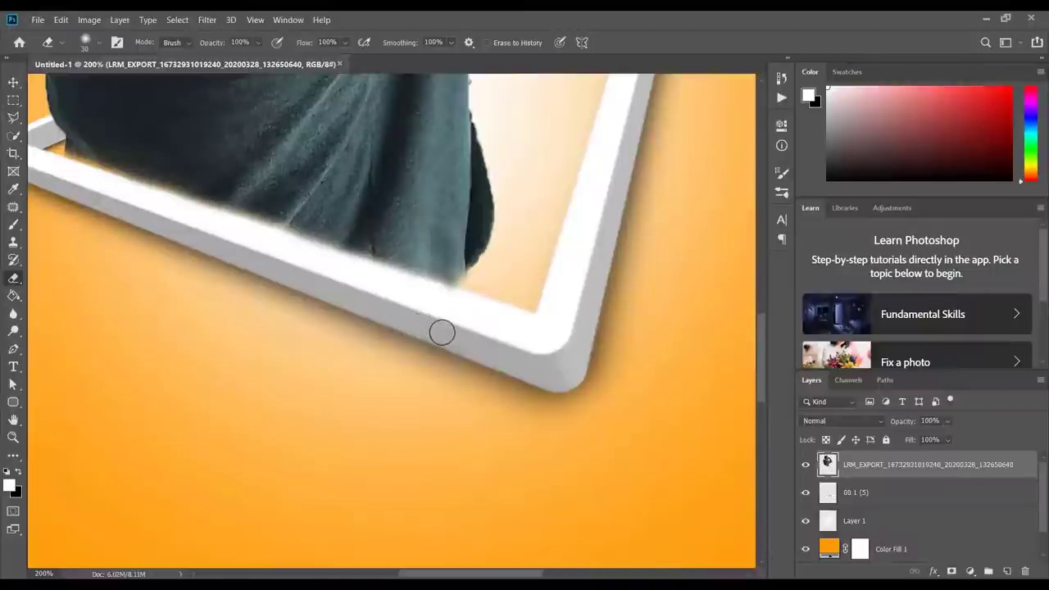
pyautogui.moveTo(453, 292)
pyautogui.mouseDown()
pyautogui.moveTo(450, 304)
pyautogui.moveTo(451, 295)
pyautogui.moveTo(391, 295)
pyautogui.mouseUp()
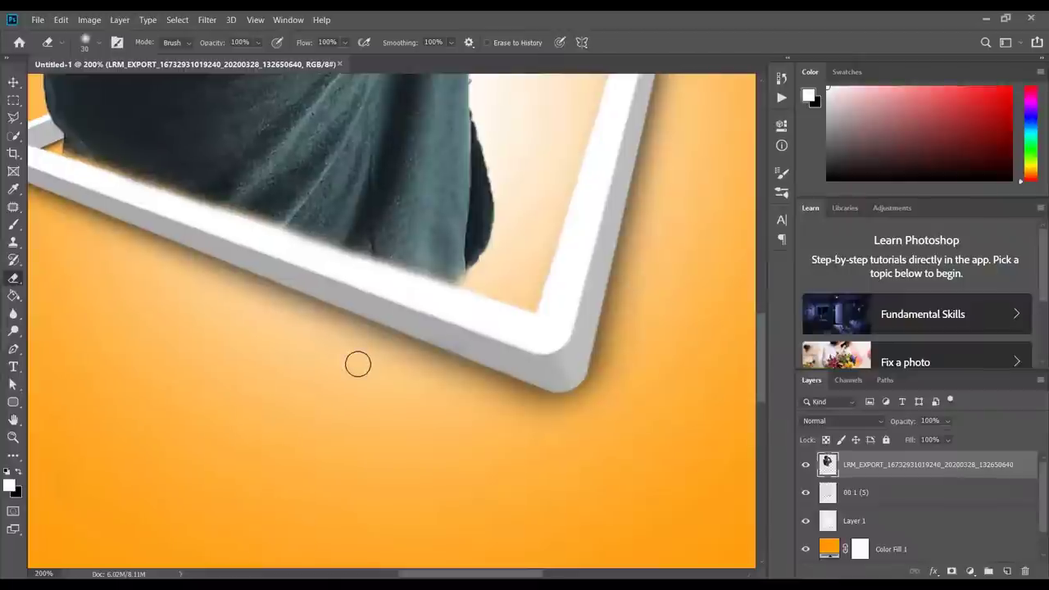
pyautogui.scroll(1, 358, 364)
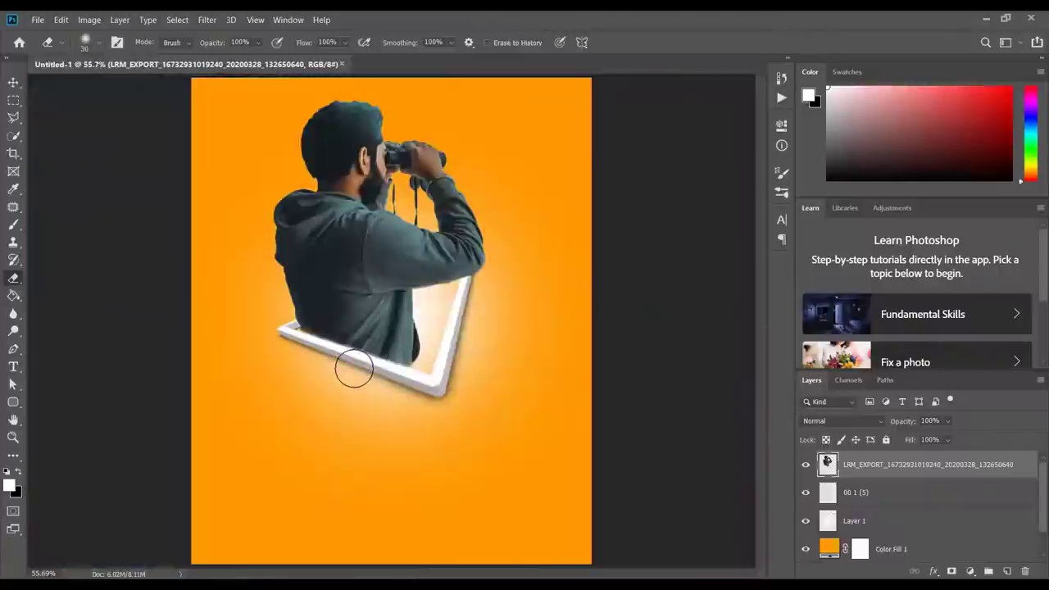
# - Place Embedded the hummingbird image 00 1 (4) from ZIP FILES > Dp Photo Edit all Png 2020
pyautogui.hotkey('ctrl', '0')
pyautogui.click(38, 19)
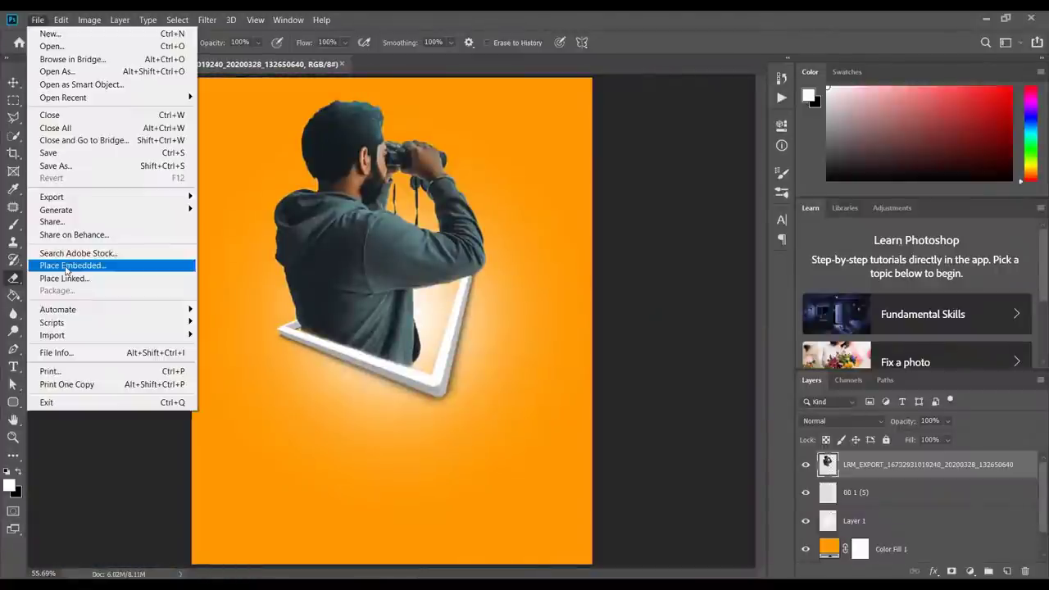
pyautogui.click(65, 266)
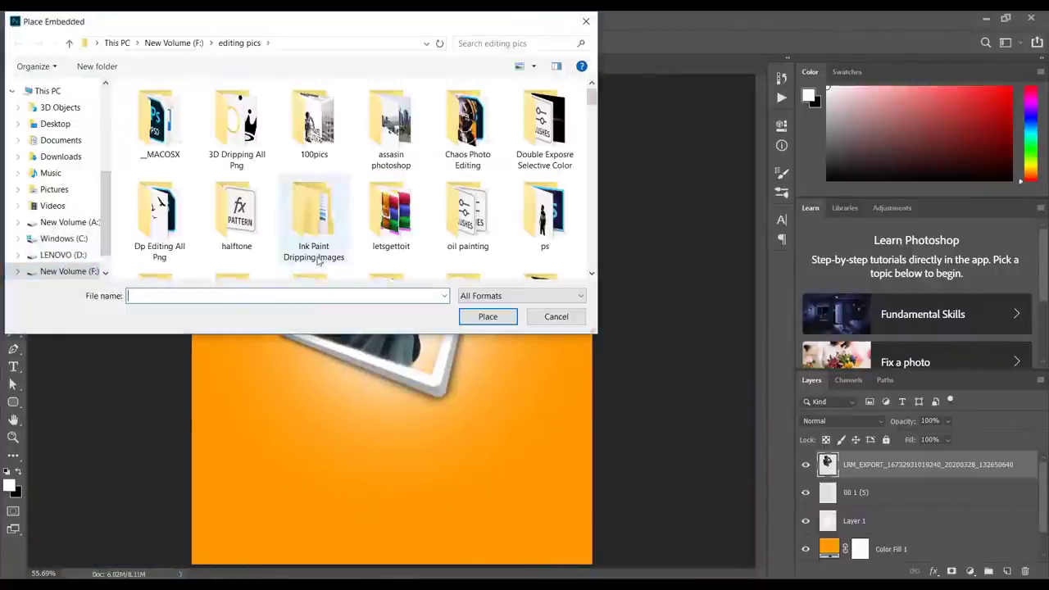
pyautogui.scroll(-2, 310, 251)
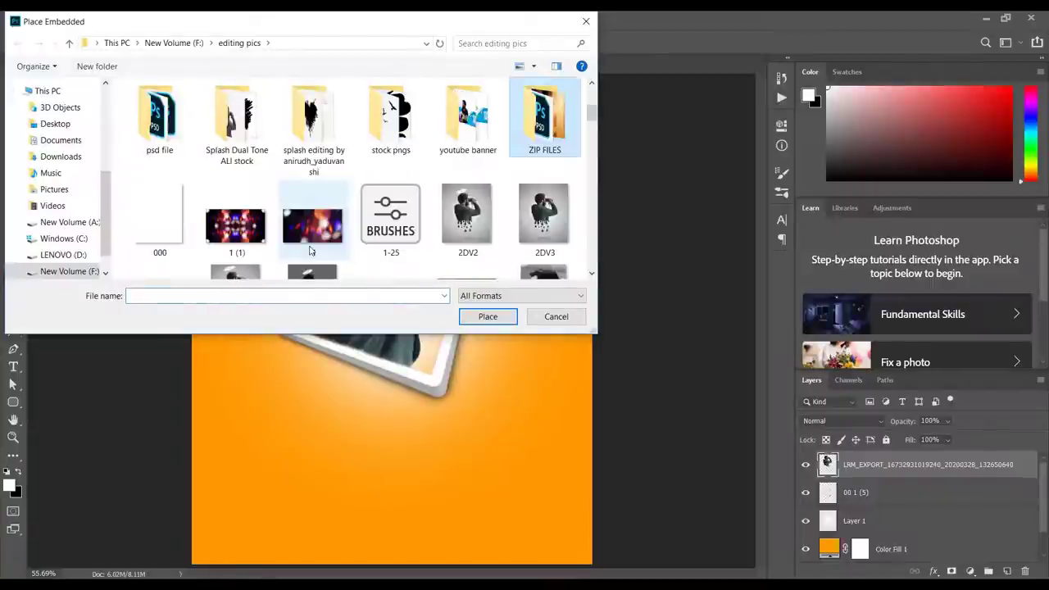
pyautogui.press('Return')
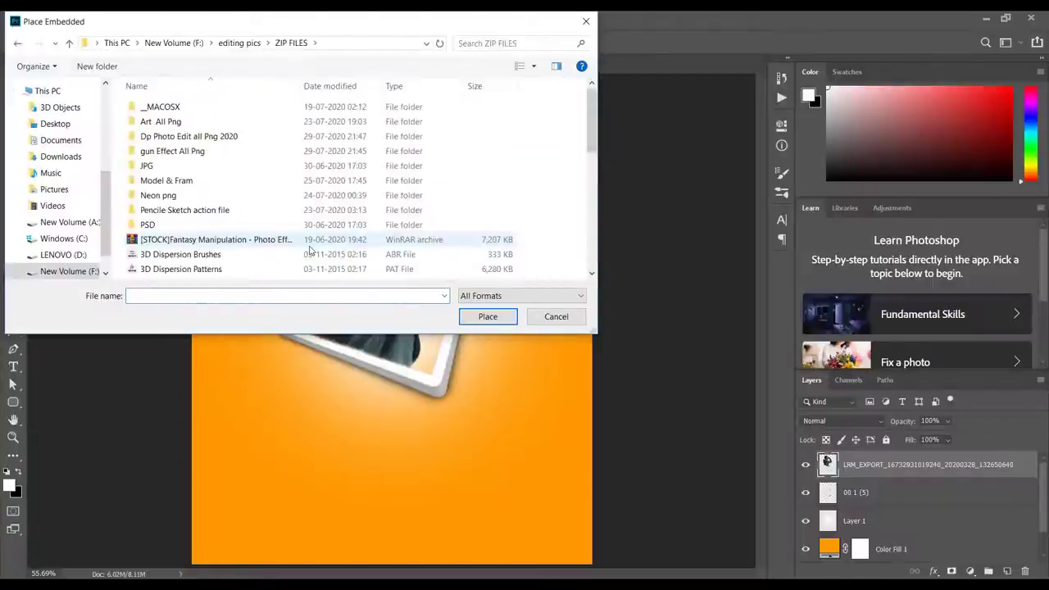
pyautogui.press('d')
pyautogui.press('Return')
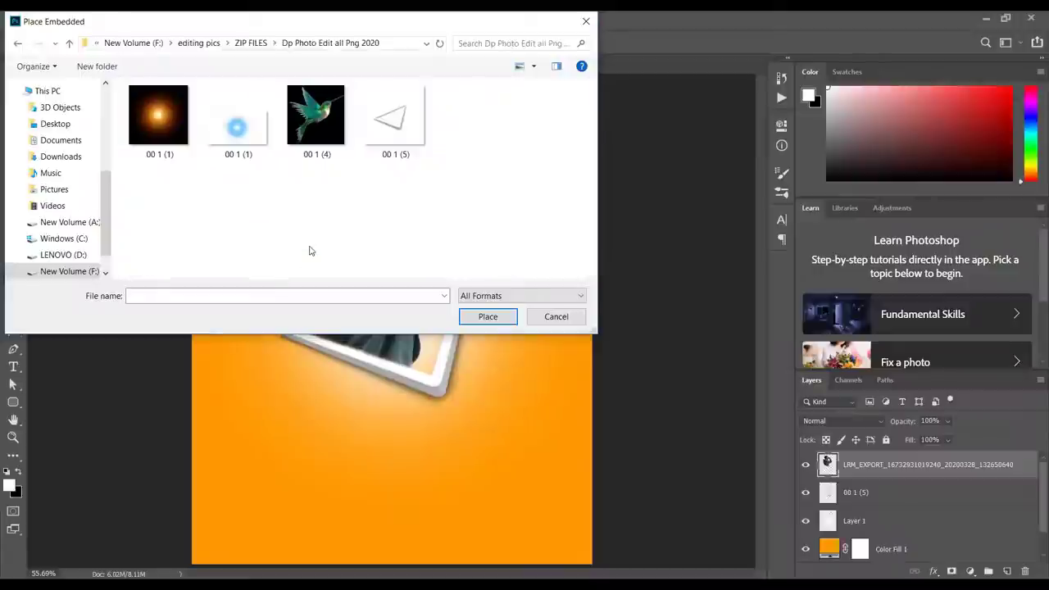
pyautogui.click(322, 141)
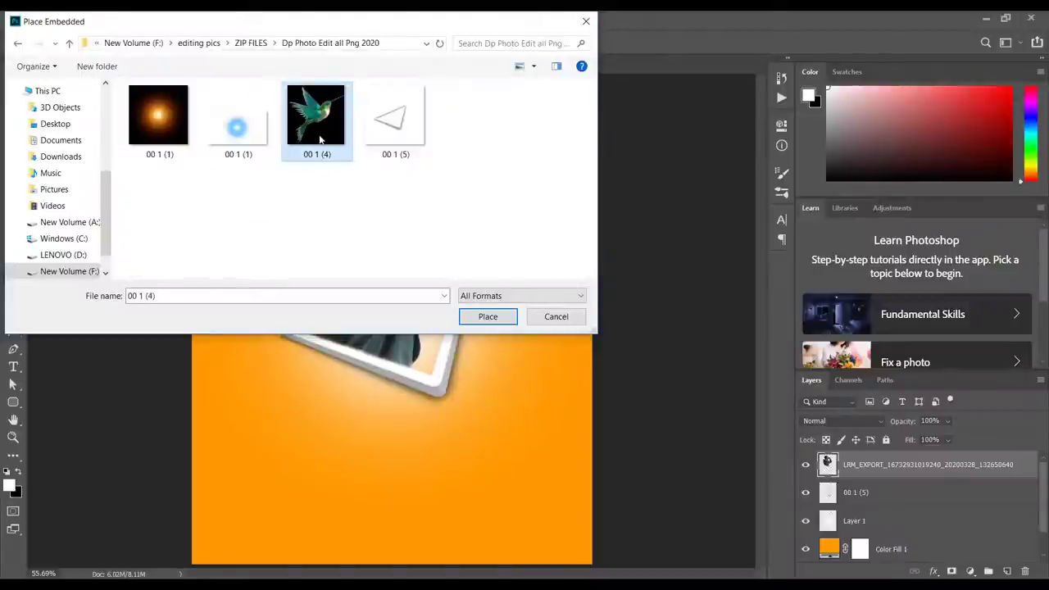
pyautogui.click(482, 317)
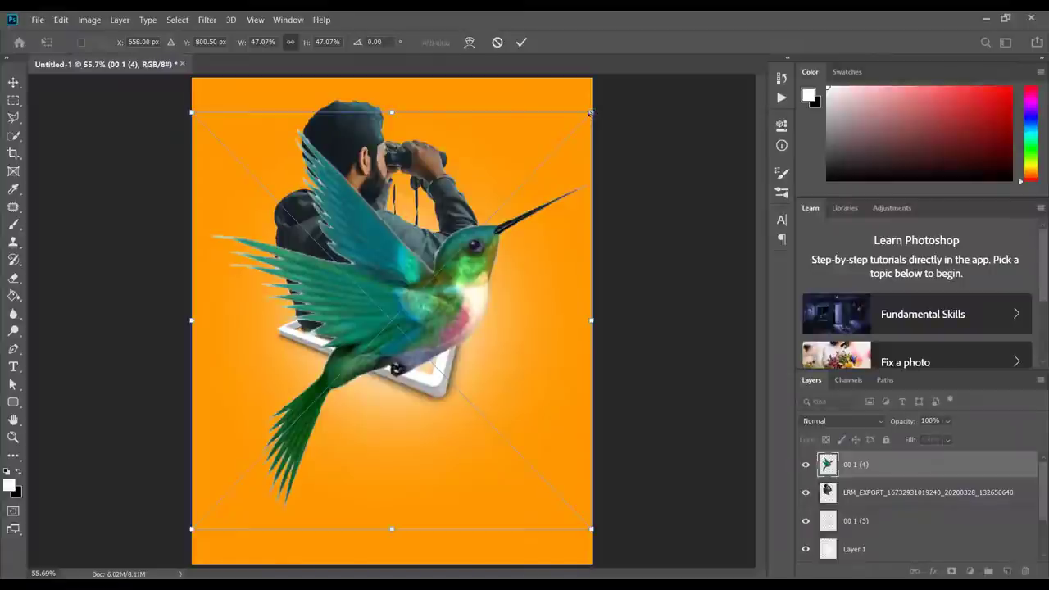
# - Scale the hummingbird down to 5.55% and commit it near the poster's top-right corner
pyautogui.moveTo(589, 112); pyautogui.dragTo(278, 450)
pyautogui.moveTo(248, 482); pyautogui.dragTo(541, 136)
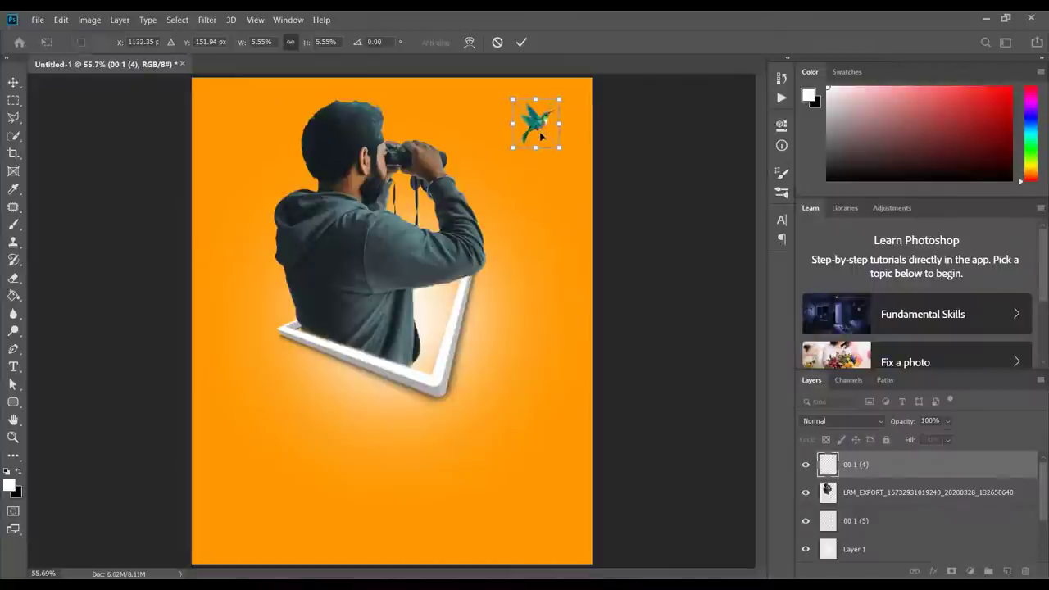
pyautogui.click(519, 45)
pyautogui.press('e')
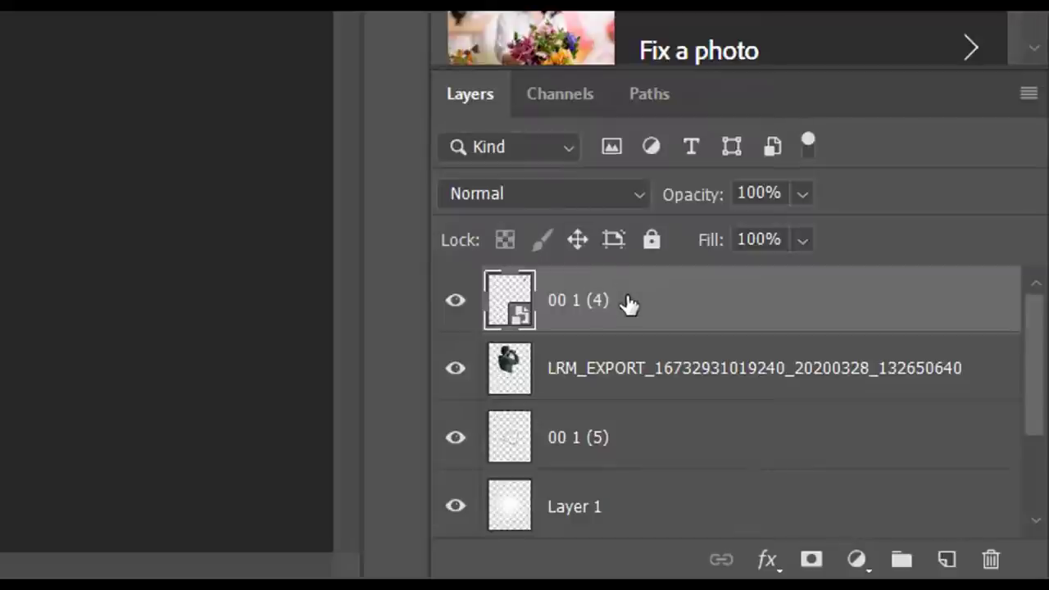
pyautogui.rightClick(629, 304)
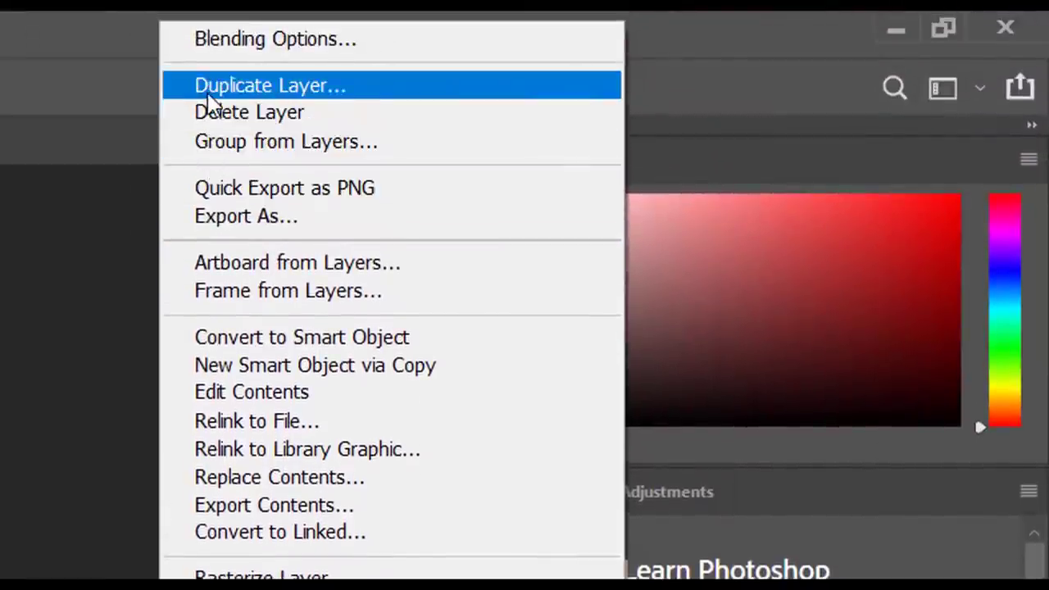
# - Duplicate the hummingbird layer and move the copy to the upper left
pyautogui.click(210, 91)
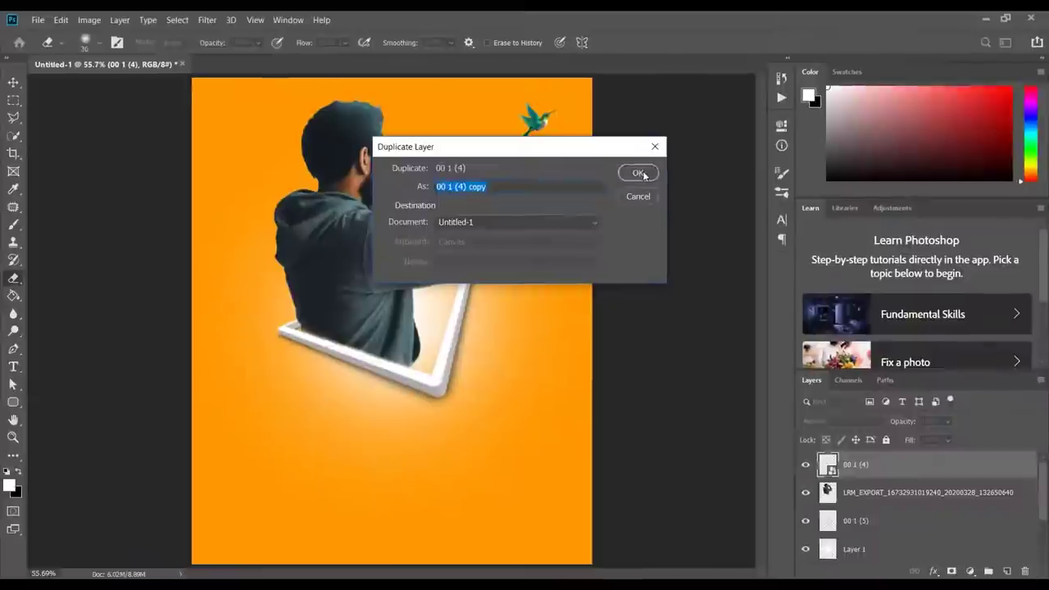
pyautogui.click(349, 294)
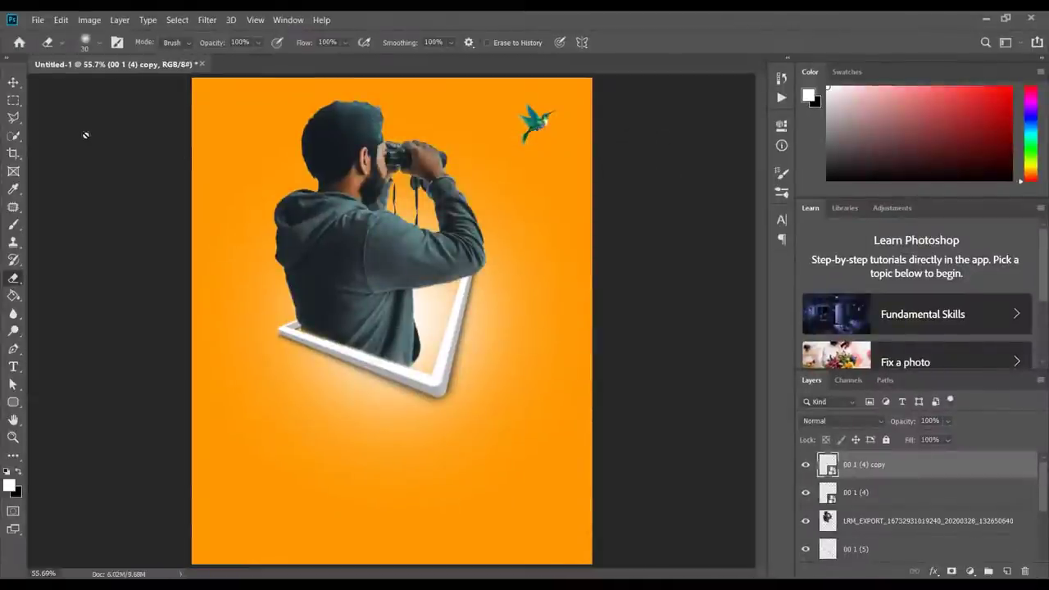
pyautogui.click(13, 83)
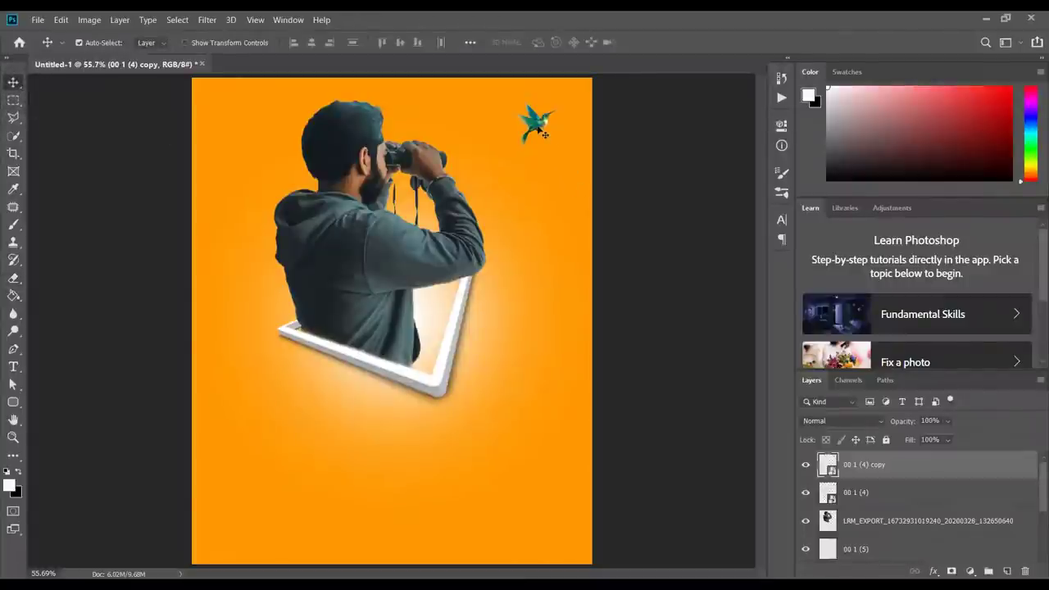
pyautogui.moveTo(541, 133); pyautogui.dragTo(251, 176)
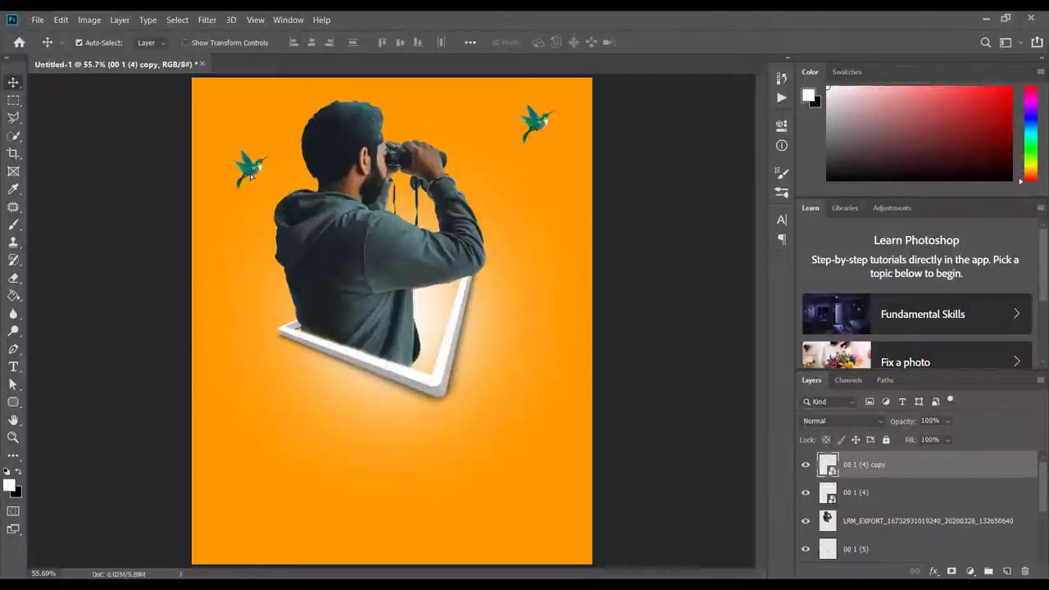
pyautogui.rightClick(251, 177)
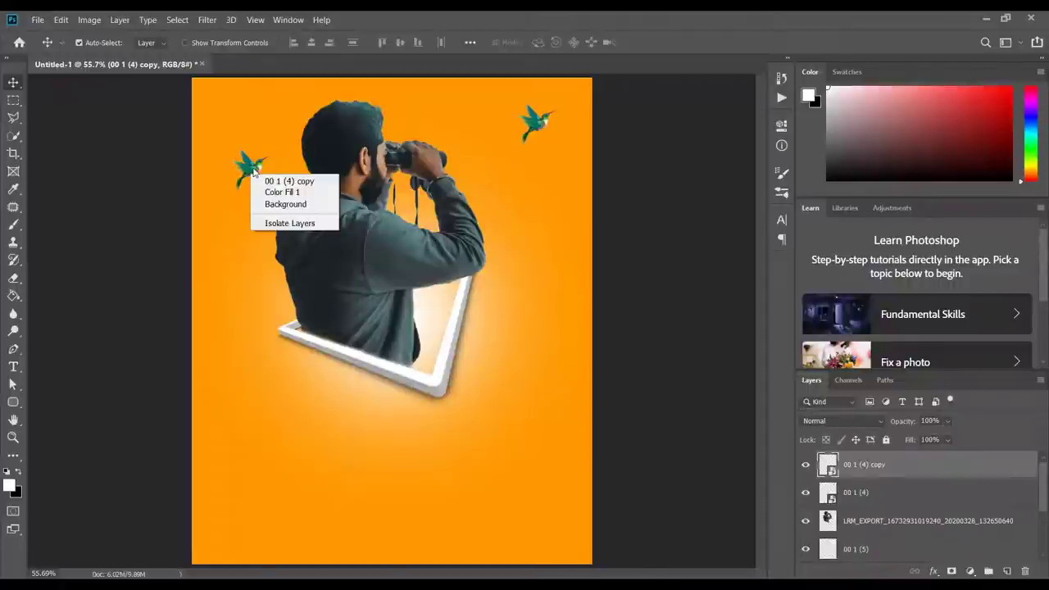
pyautogui.click(253, 172)
pyautogui.rightClick(254, 171)
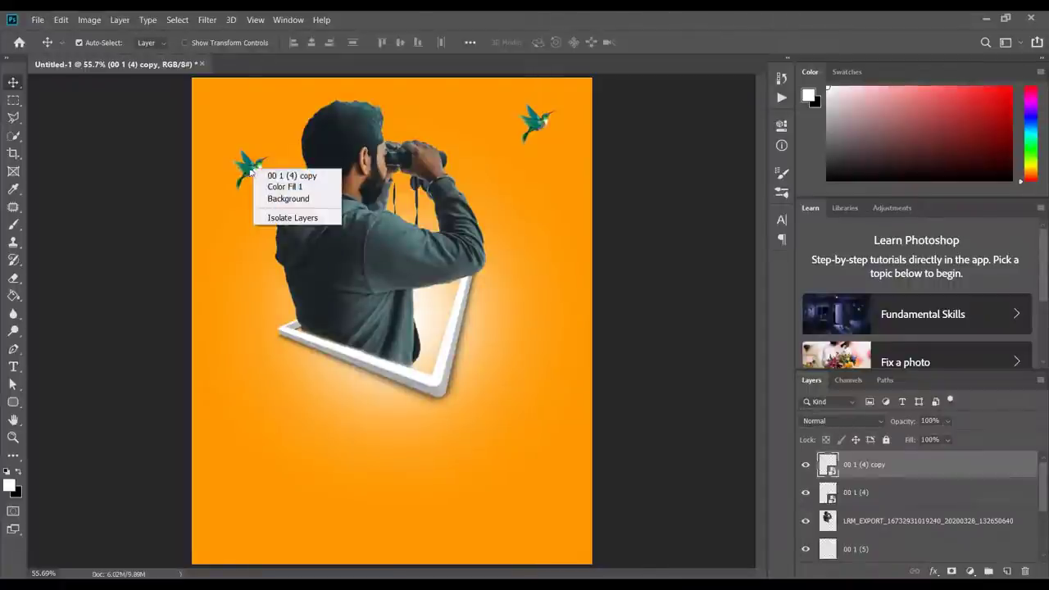
pyautogui.click(242, 172)
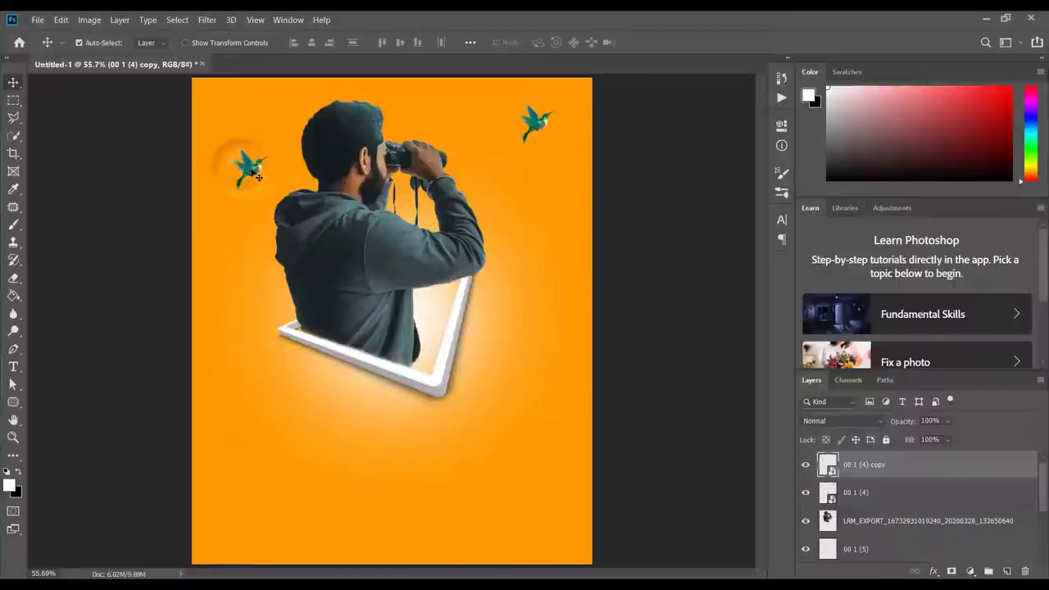
# - Flip the copied hummingbird horizontally, shrink it to 4.64% and commit
pyautogui.hotkey('ctrl', 't')
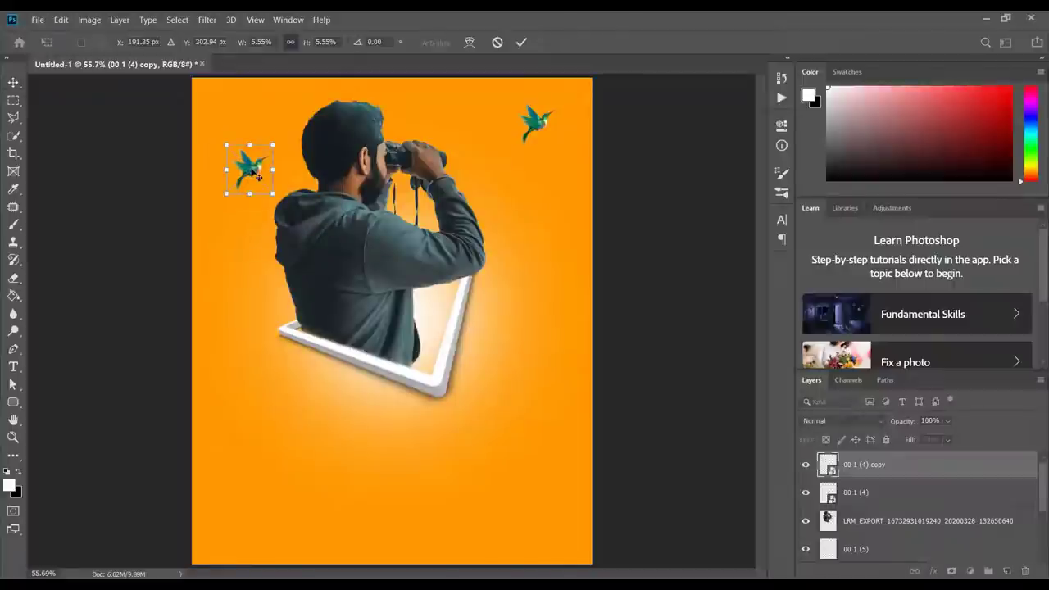
pyautogui.rightClick(252, 172)
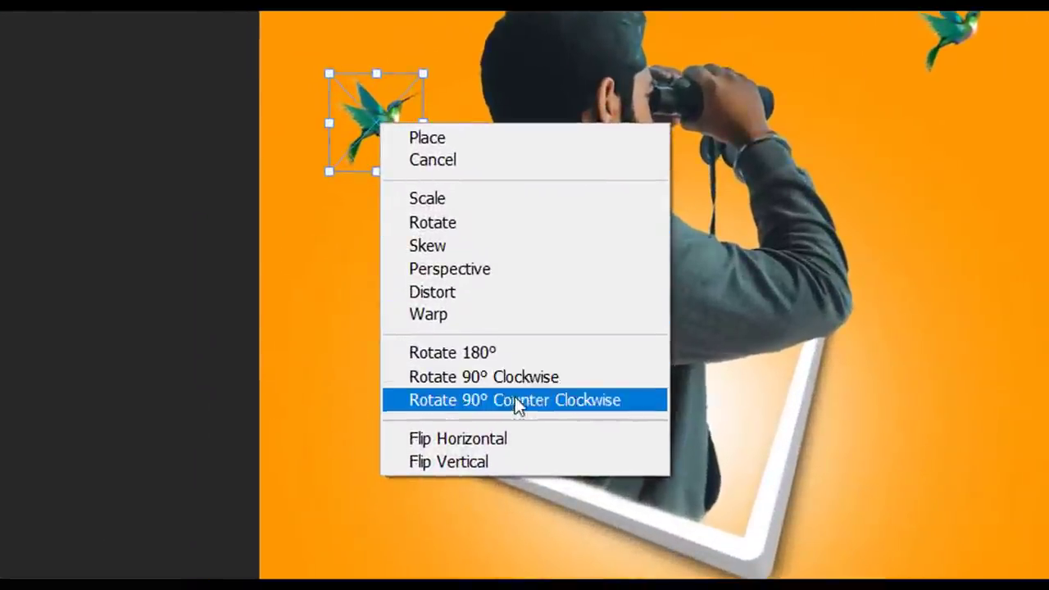
pyautogui.click(505, 430)
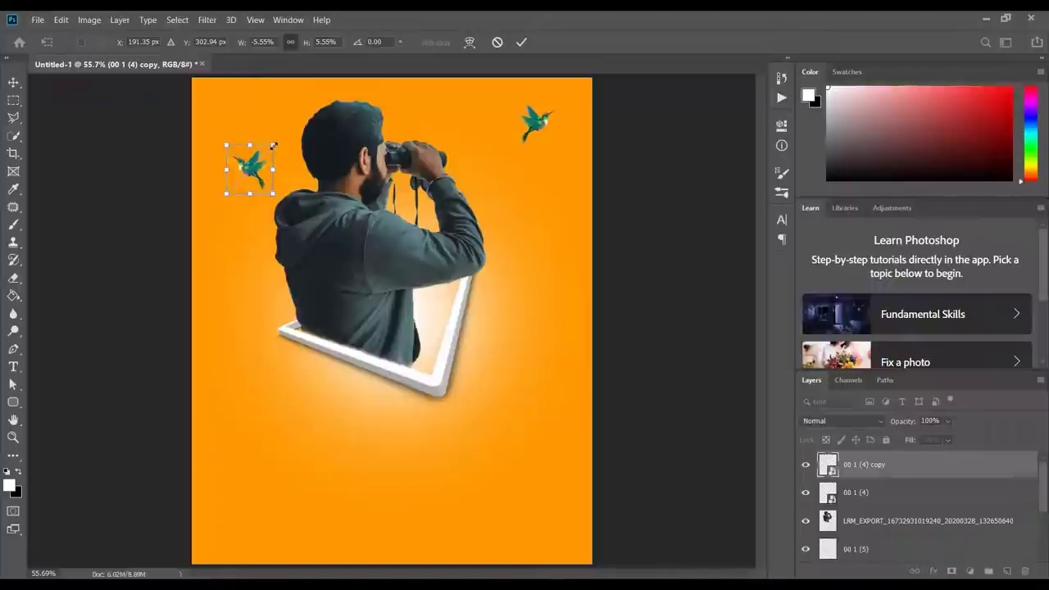
pyautogui.moveTo(274, 145); pyautogui.dragTo(264, 153)
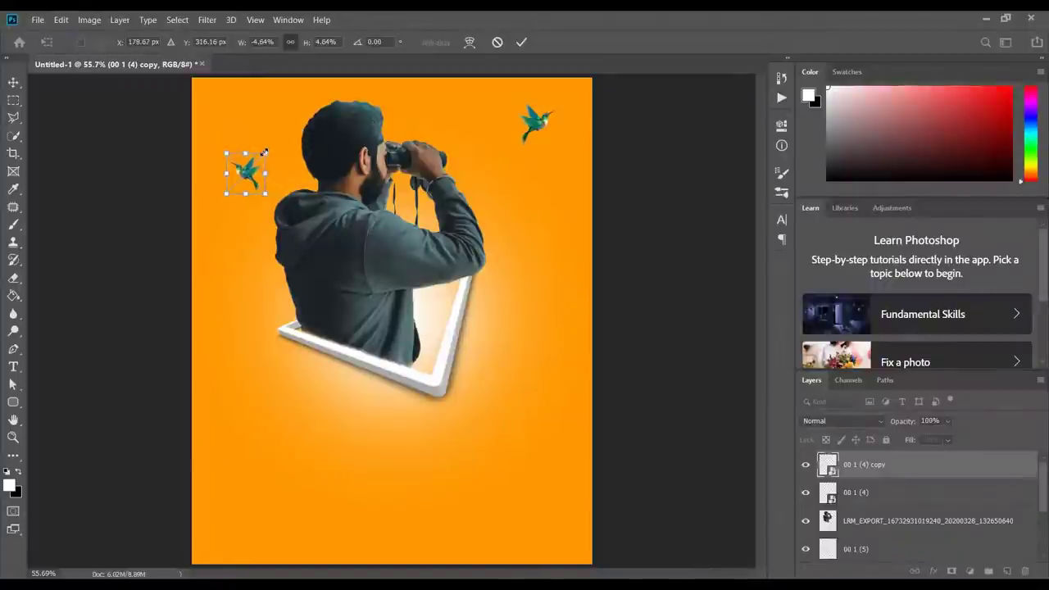
pyautogui.click(523, 41)
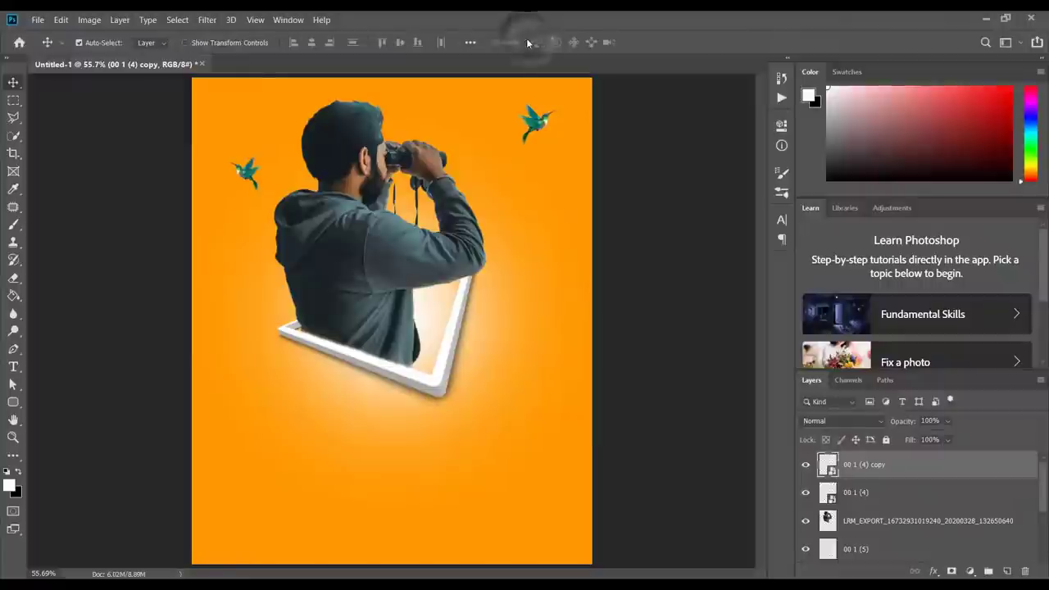
# - Duplicate the copied hummingbird layer and move the third bird to the lower right
pyautogui.rightClick(881, 464)
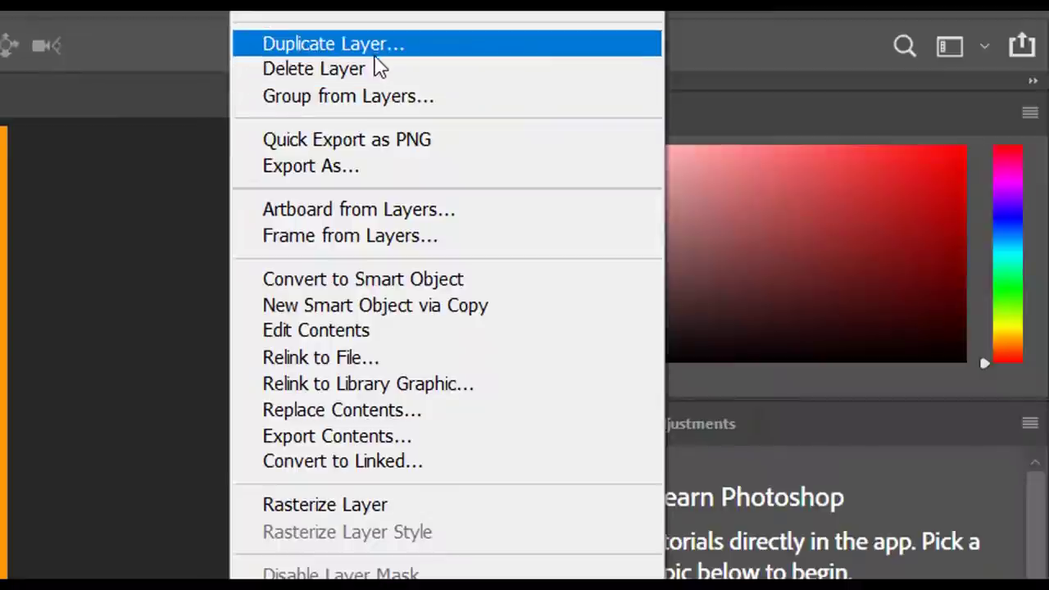
pyautogui.click(375, 51)
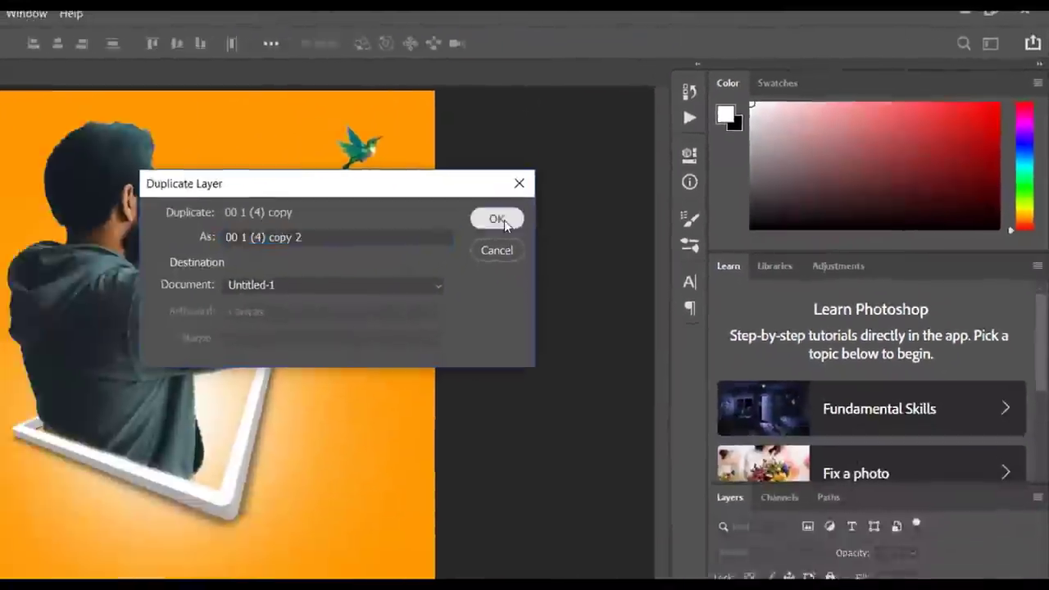
pyautogui.click(498, 219)
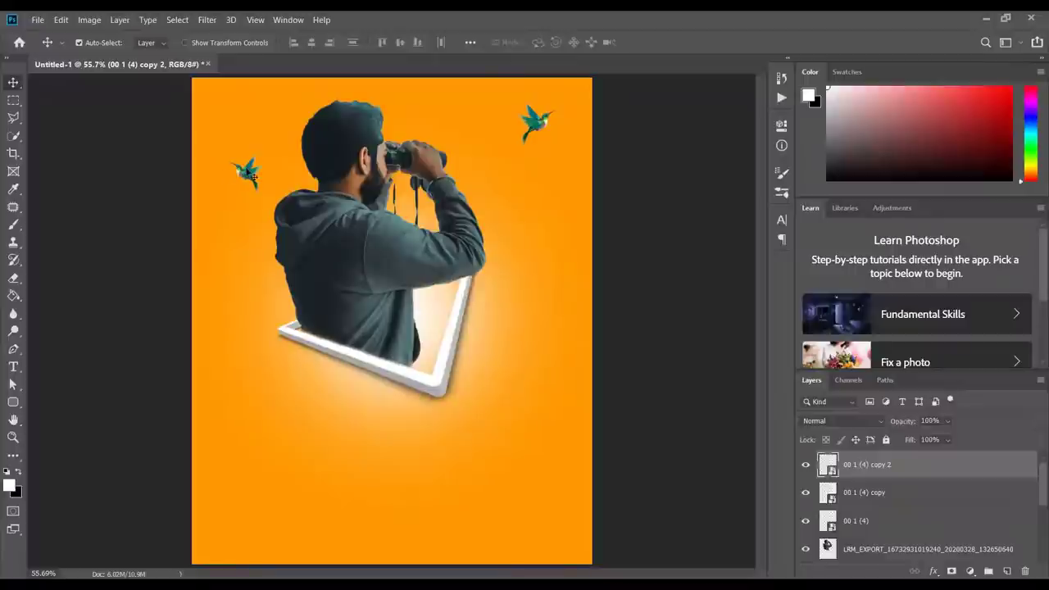
pyautogui.moveTo(379, 255); pyautogui.dragTo(541, 438)
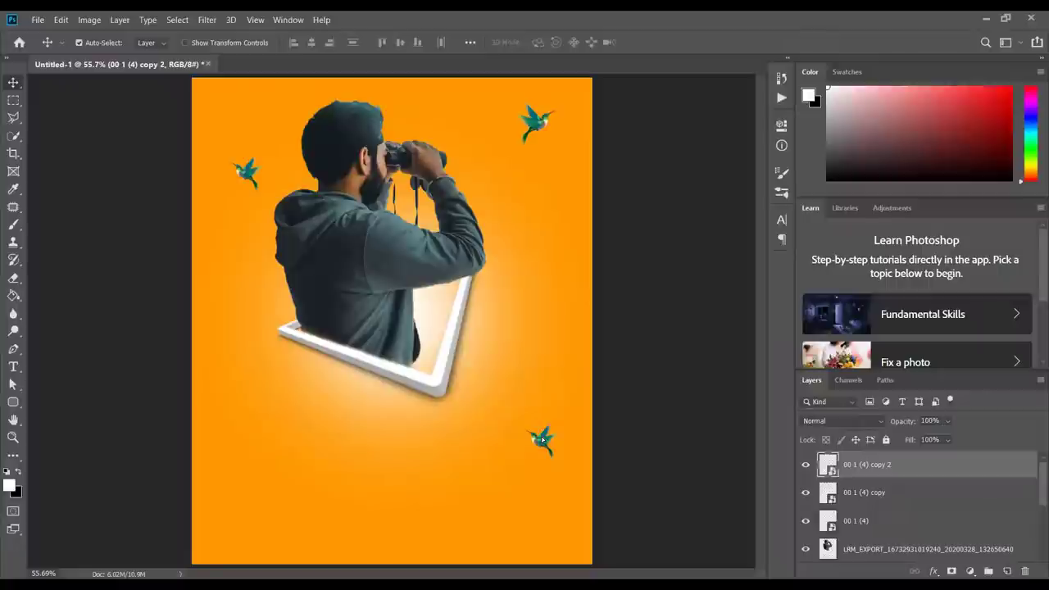
pyautogui.click(37, 20)
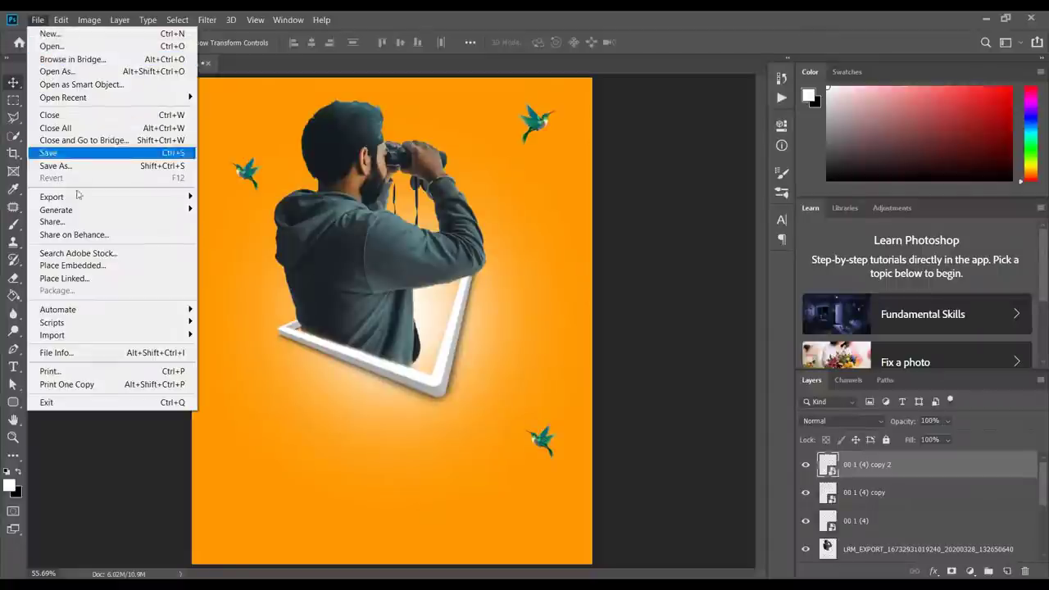
# - Place the name signature image from the editing pics folder, scaled to 17.54%, at the bottom centre
pyautogui.click(86, 268)
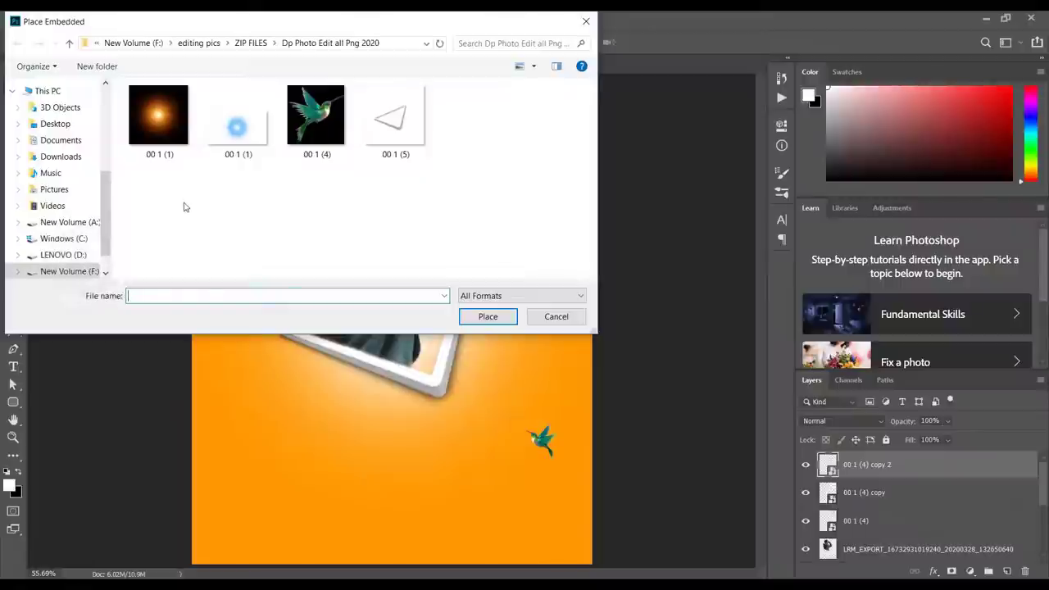
pyautogui.click(199, 44)
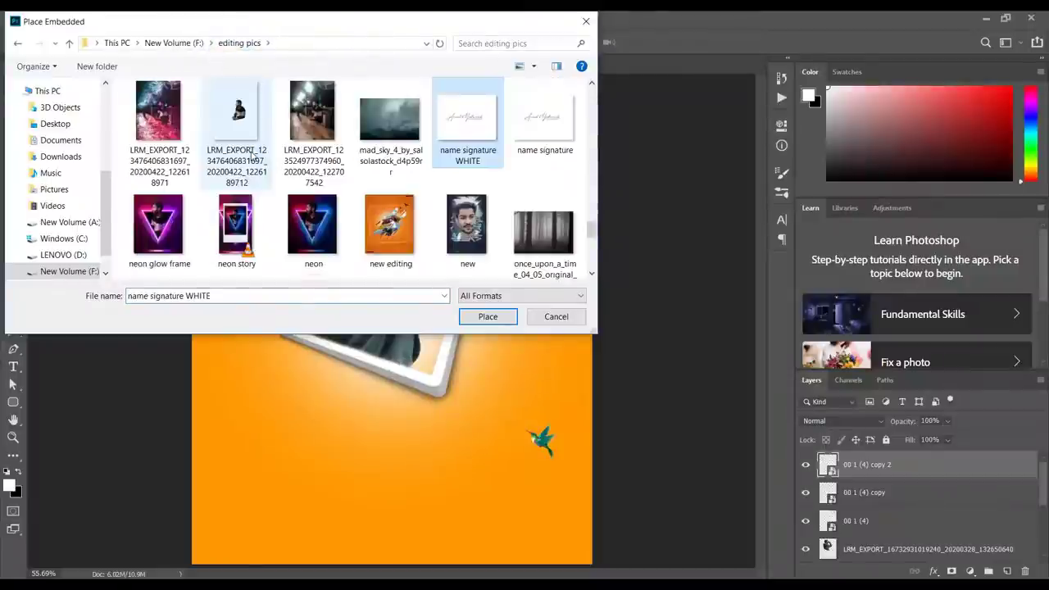
pyautogui.click(546, 115)
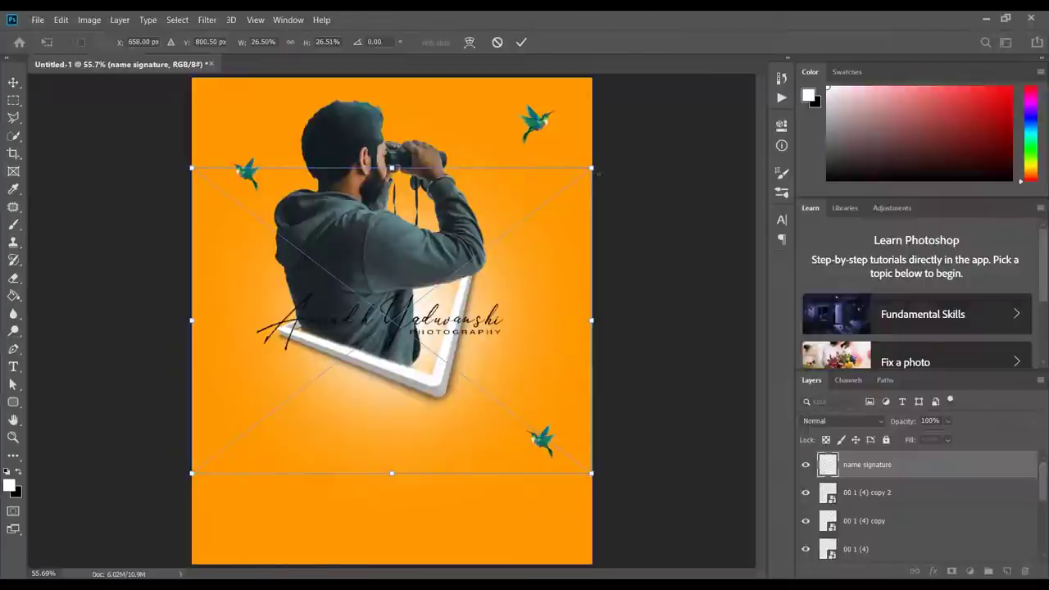
pyautogui.moveTo(590, 168)
pyautogui.mouseDown()
pyautogui.moveTo(520, 252)
pyautogui.moveTo(493, 305)
pyautogui.moveTo(464, 288)
pyautogui.mouseUp()
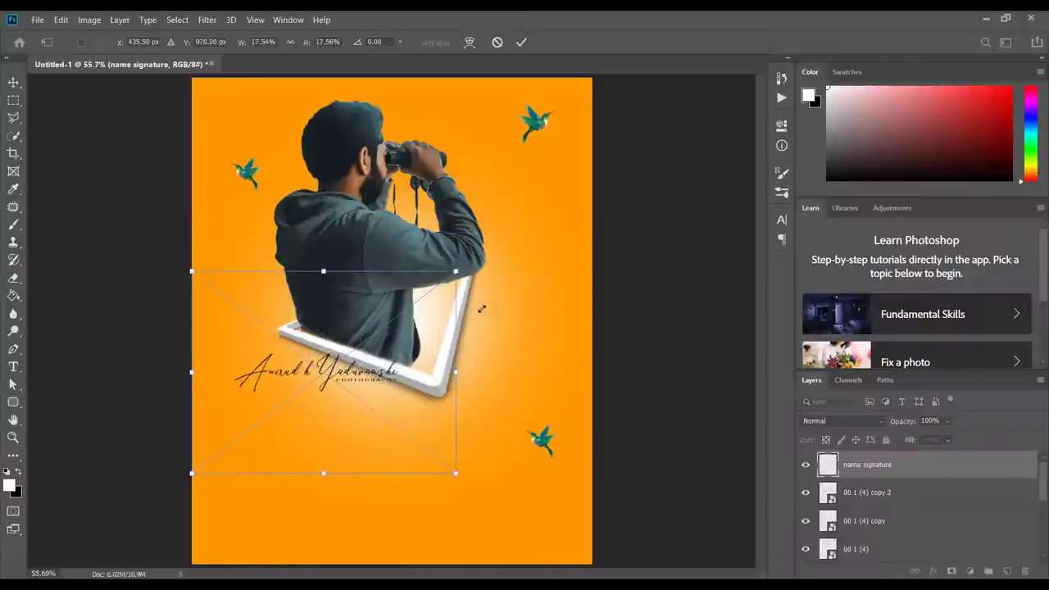
pyautogui.moveTo(347, 385)
pyautogui.mouseDown()
pyautogui.moveTo(414, 452)
pyautogui.moveTo(417, 543)
pyautogui.moveTo(404, 541)
pyautogui.mouseUp()
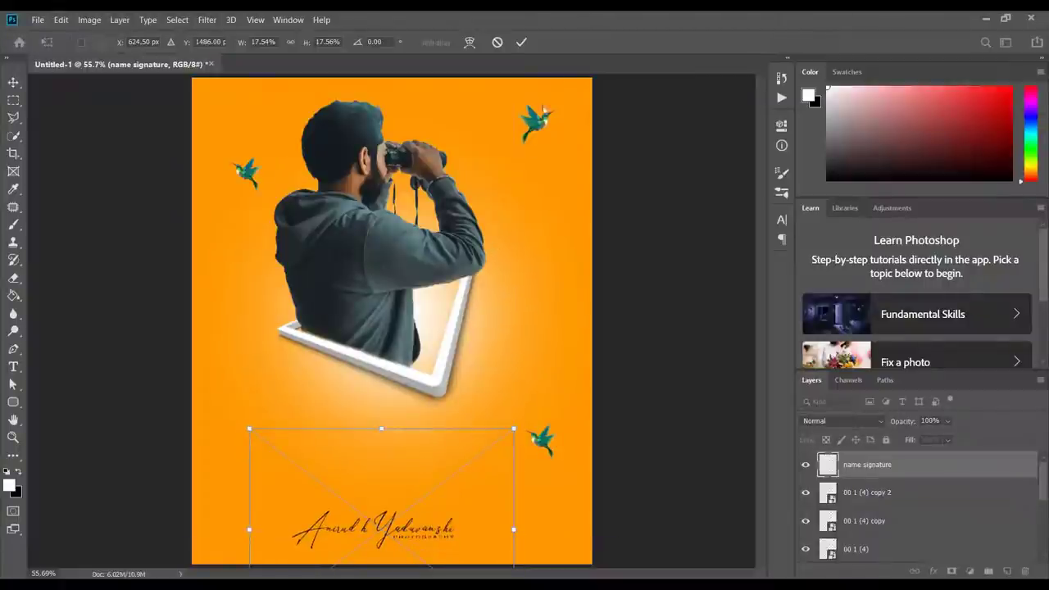
pyautogui.click(526, 44)
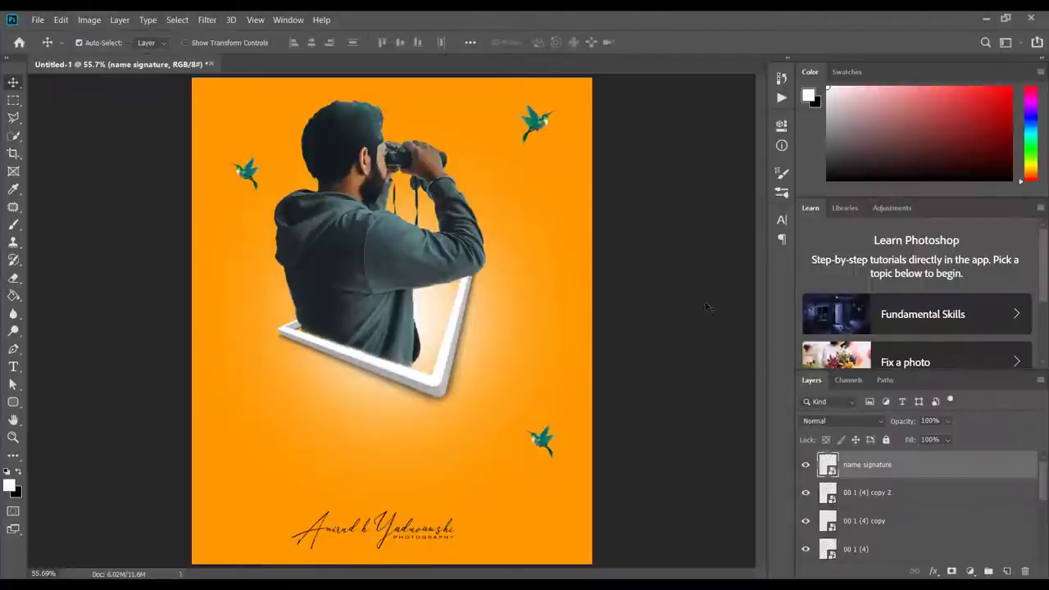
# - Undo the stray Color Balance layer and give the signature a white Color Overlay
pyautogui.click(971, 571)
pyautogui.click(945, 465)
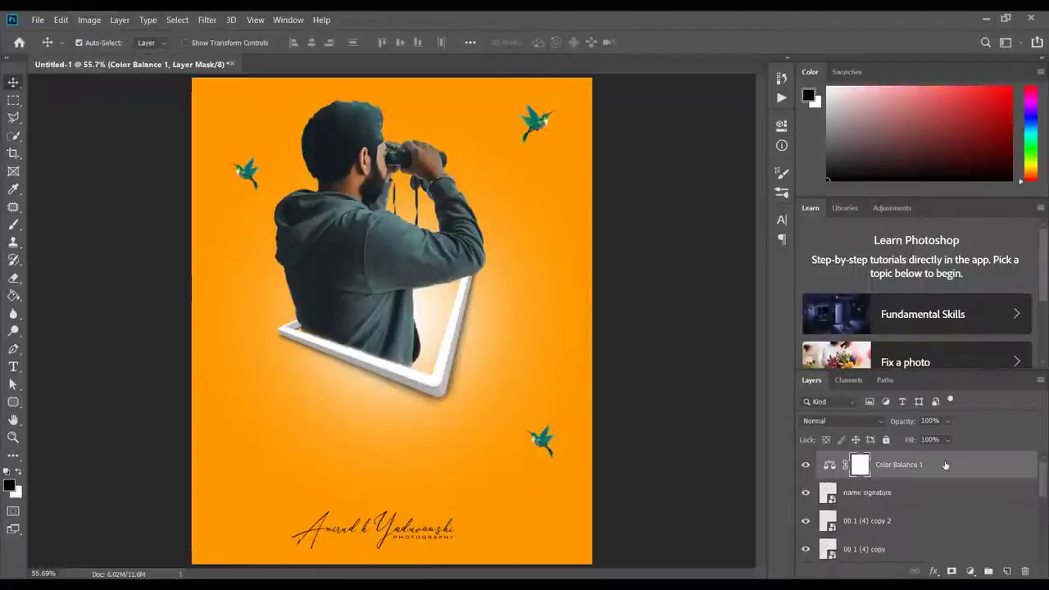
pyautogui.hotkey('ctrl', 'z')
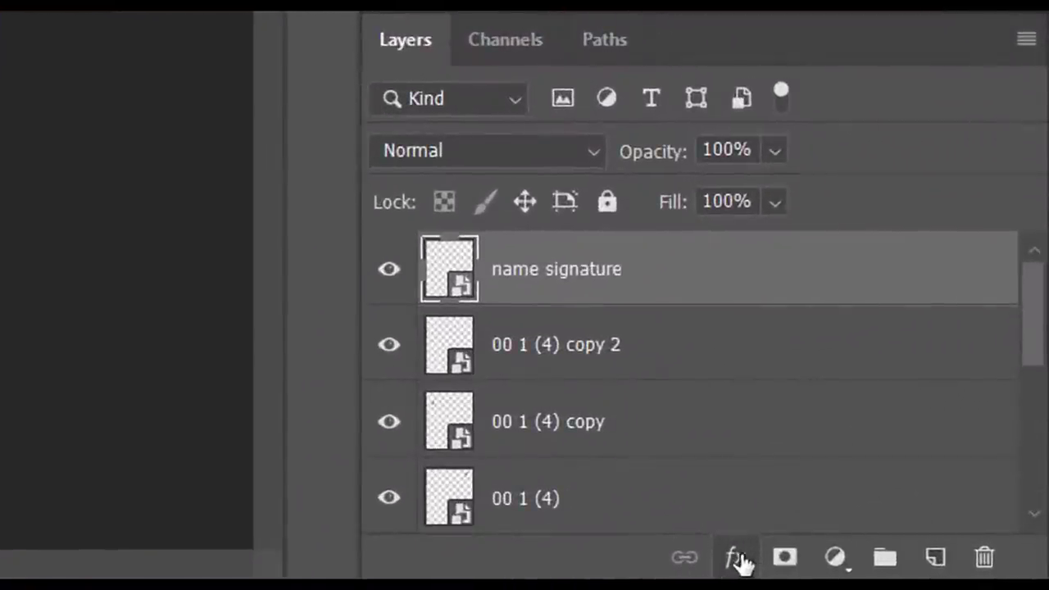
pyautogui.click(737, 560)
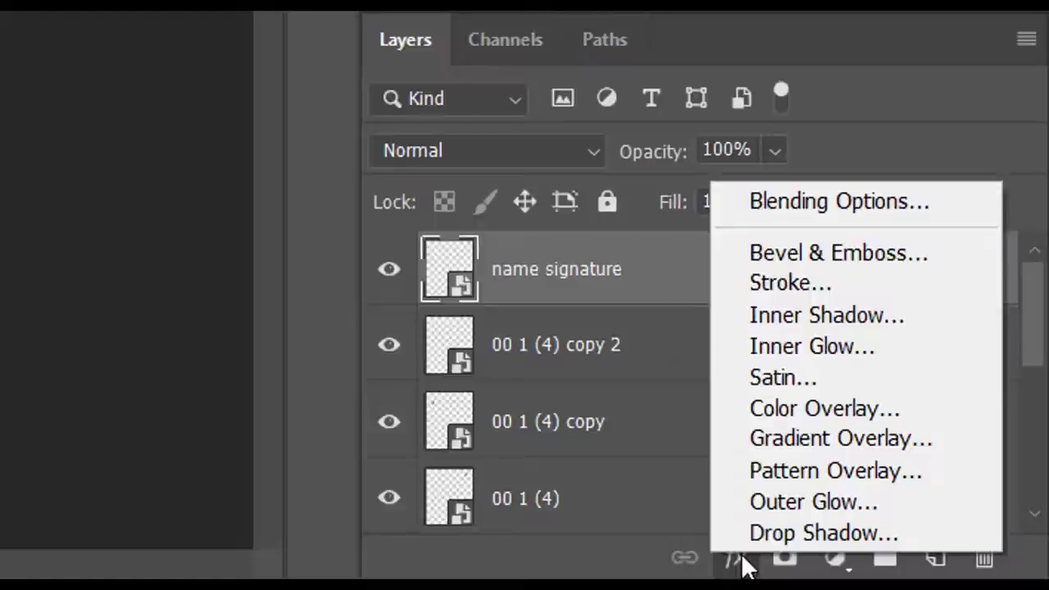
pyautogui.click(848, 397)
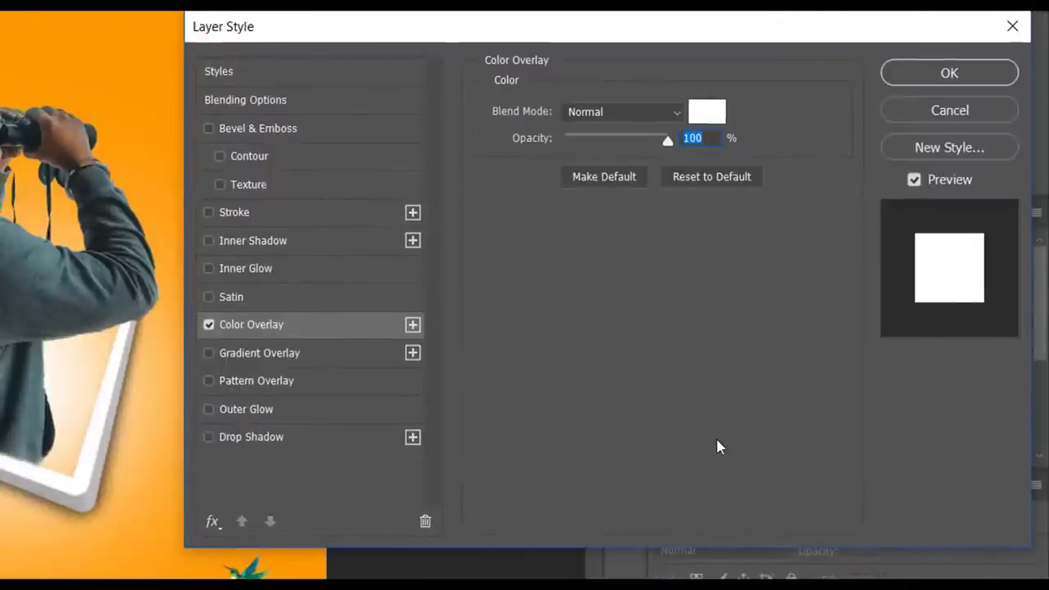
pyautogui.click(706, 112)
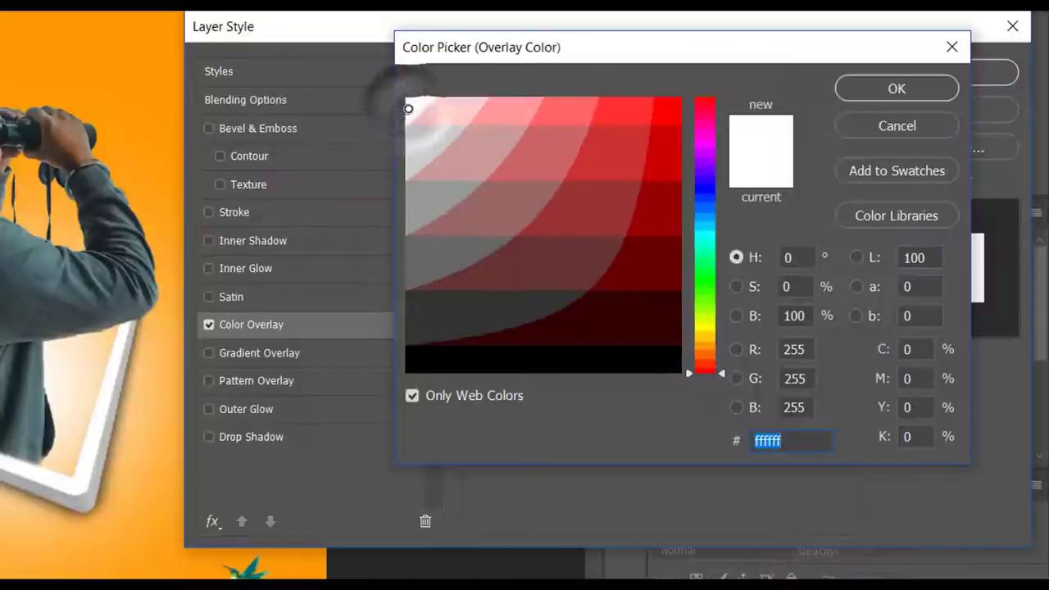
pyautogui.click(874, 88)
pyautogui.click(902, 78)
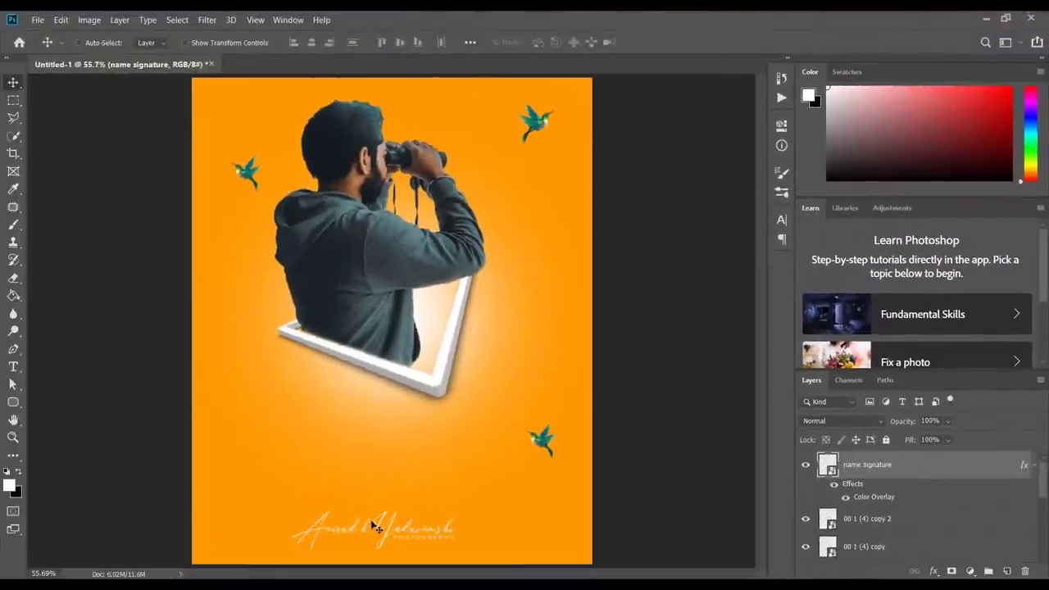
# - Enlarge the signature to 21.78% and recentre it at the poster's bottom
pyautogui.hotkey('ctrl', 't')
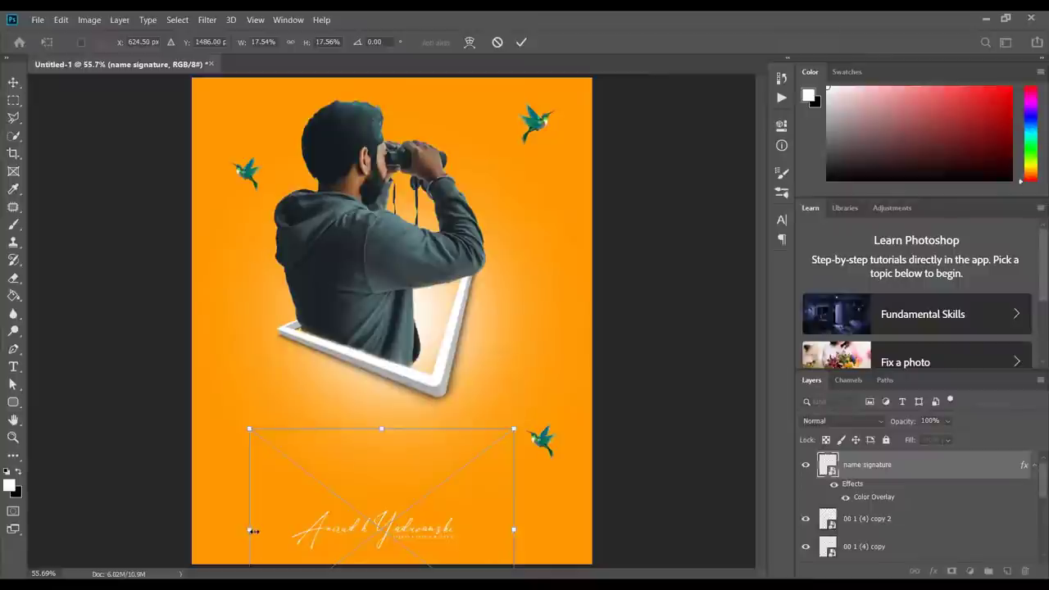
pyautogui.moveTo(252, 531); pyautogui.dragTo(215, 528)
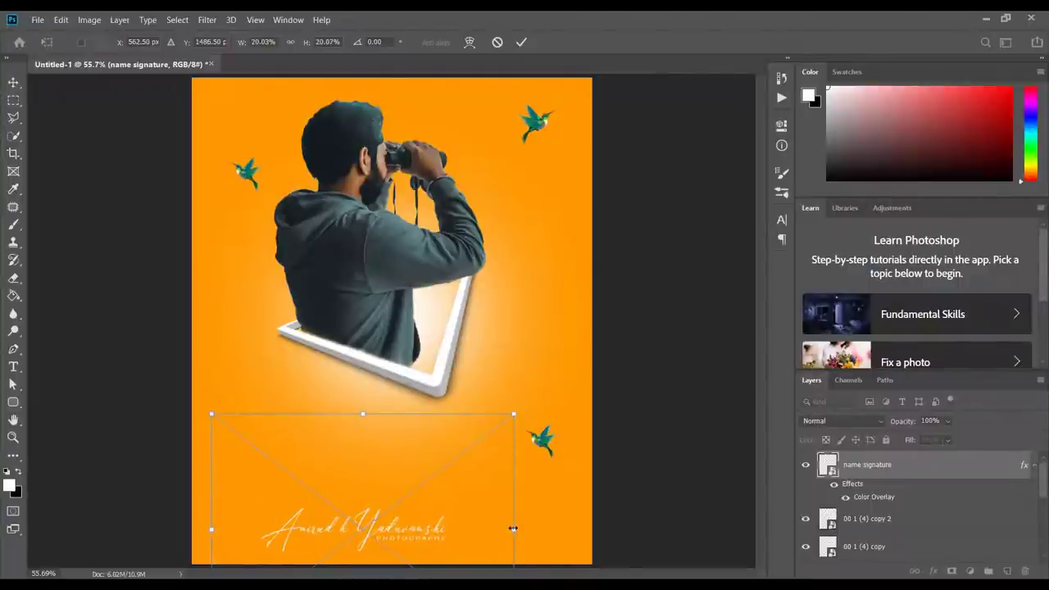
pyautogui.moveTo(513, 529); pyautogui.dragTo(540, 528)
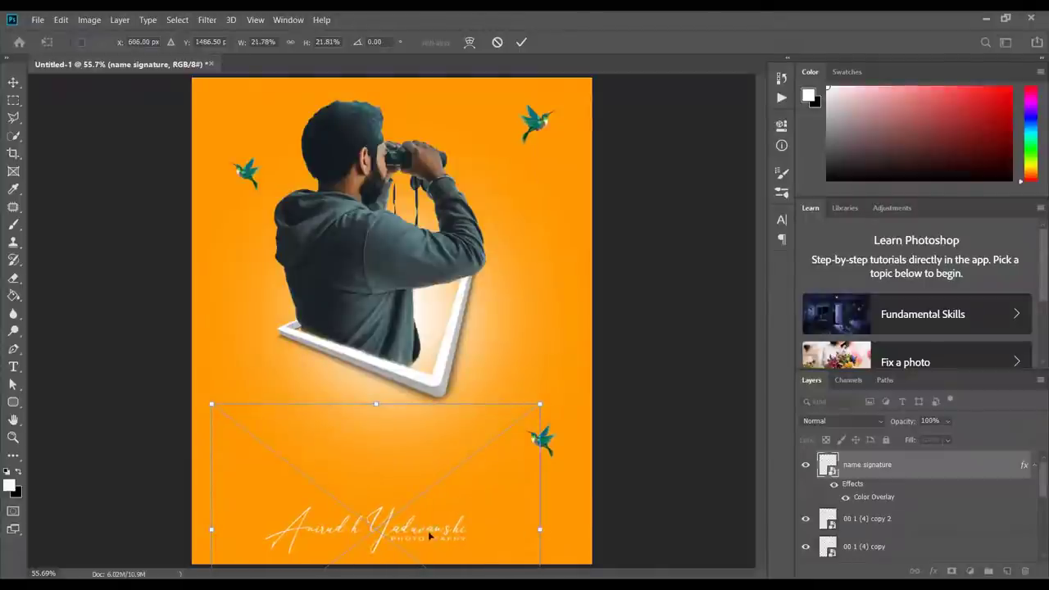
pyautogui.moveTo(422, 527)
pyautogui.mouseDown()
pyautogui.moveTo(451, 532)
pyautogui.moveTo(441, 527)
pyautogui.mouseUp()
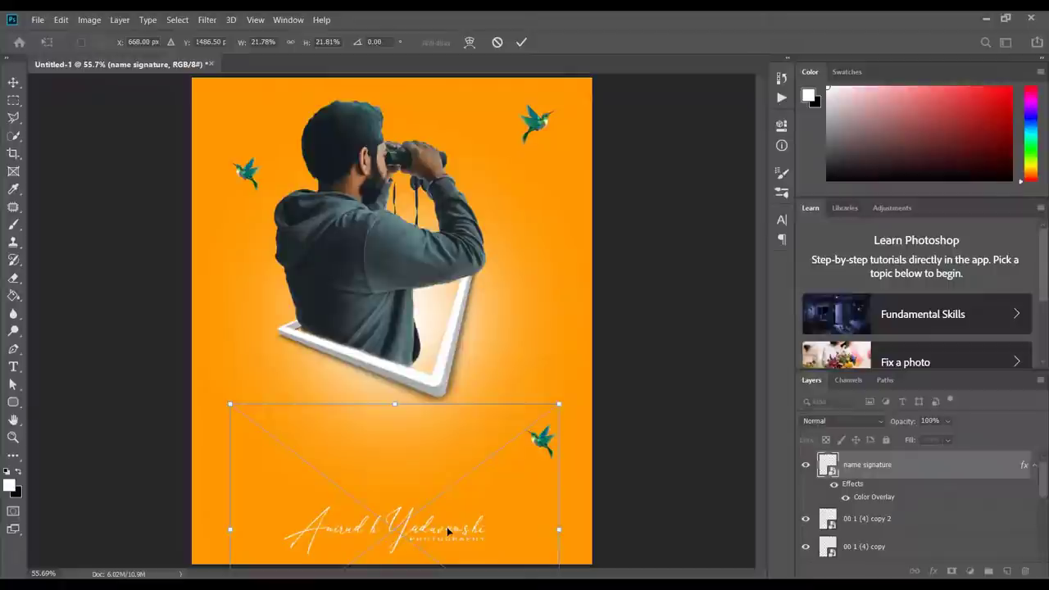
pyautogui.click(519, 43)
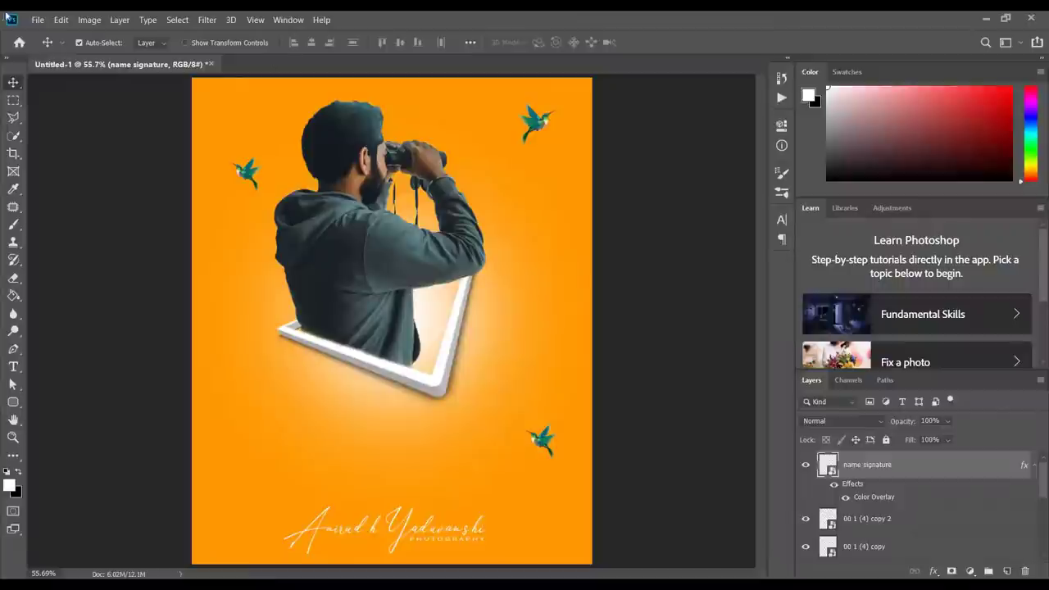
# - Place the orange glow image 00 1 (1) from the Dp Photo Edit all Png 2020 folder
pyautogui.click(37, 19)
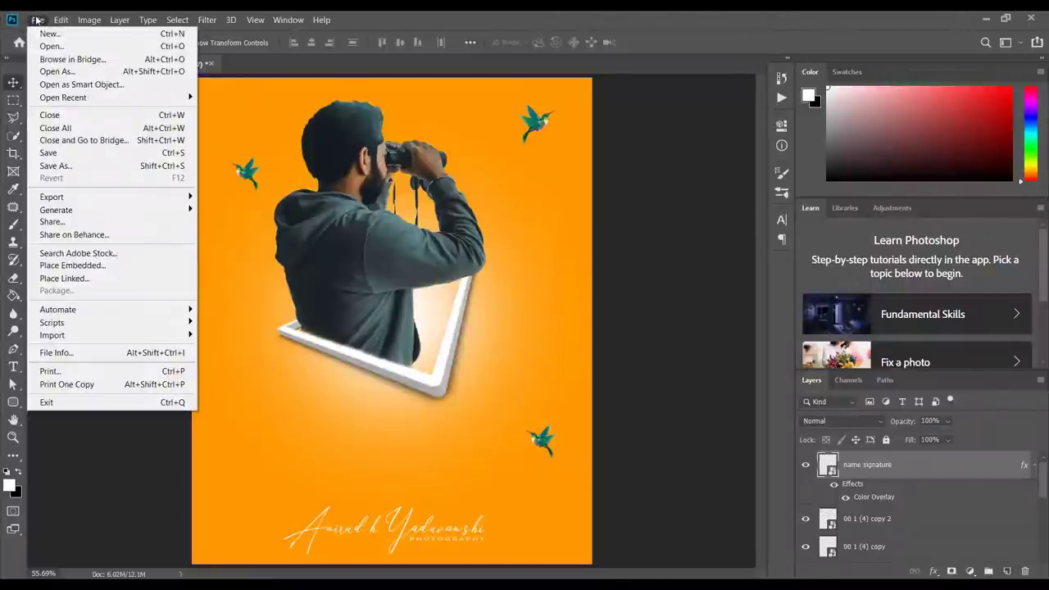
pyautogui.click(82, 265)
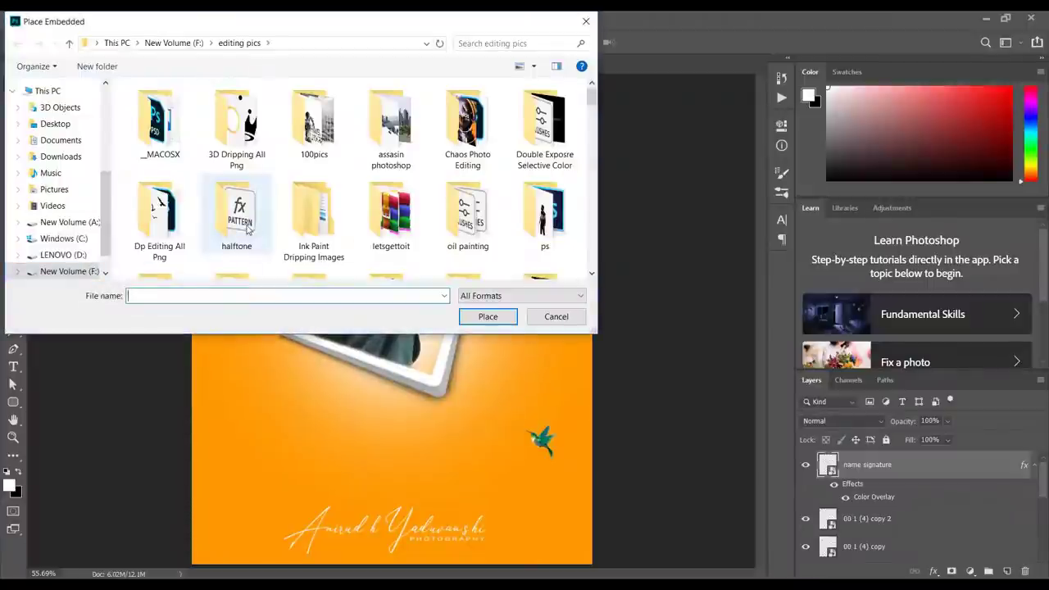
pyautogui.scroll(-5, 246, 232)
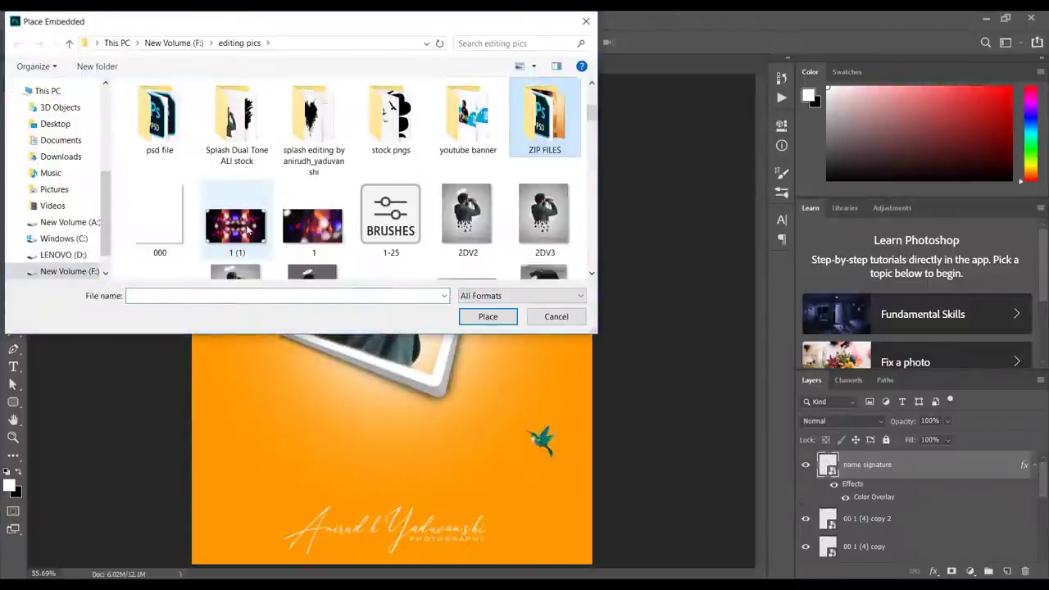
pyautogui.press('Return')
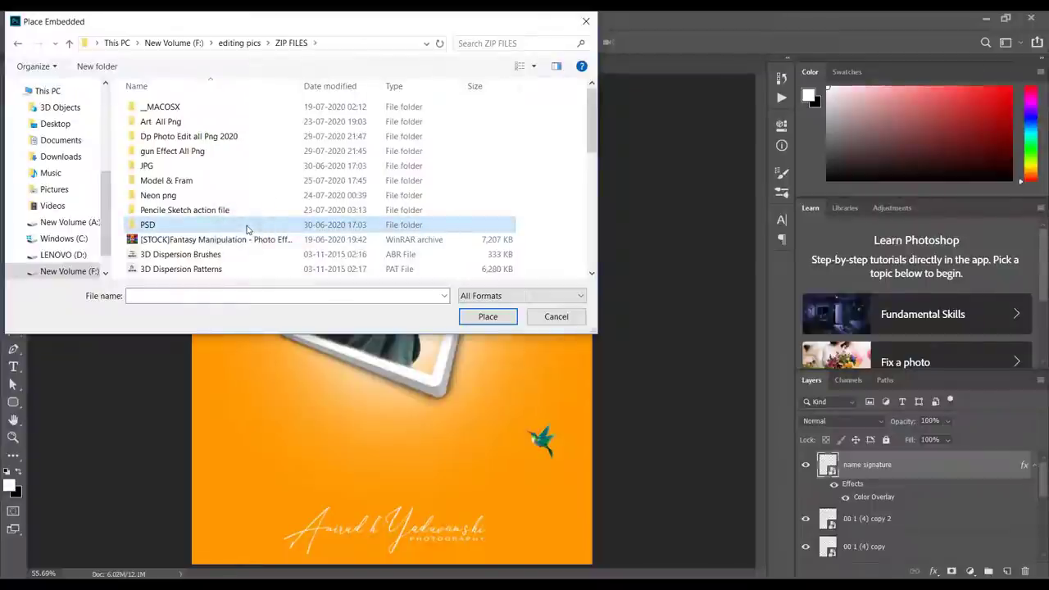
pyautogui.press('d')
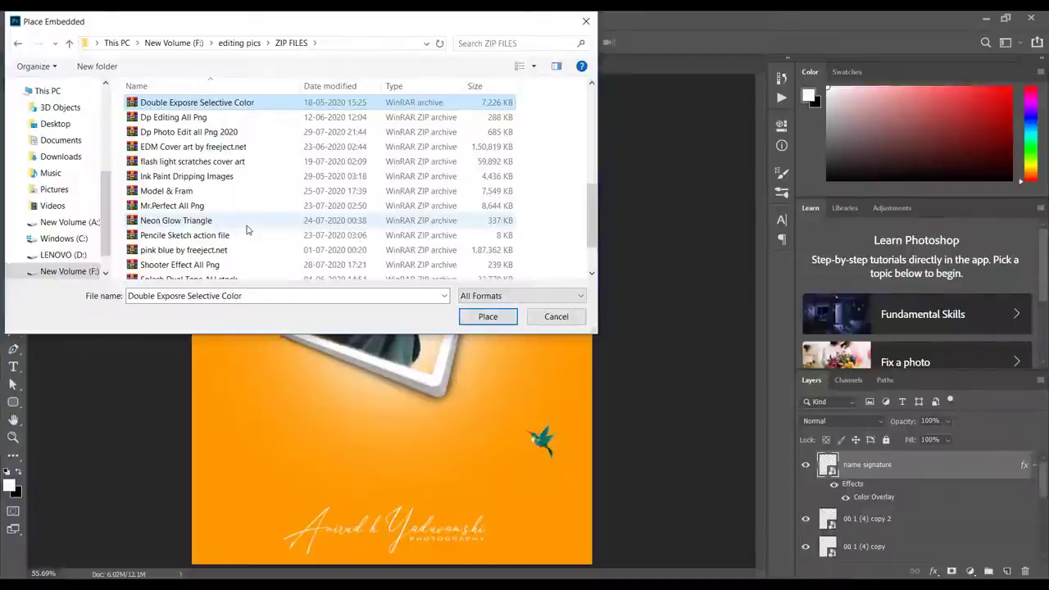
pyautogui.doubleClick(189, 132)
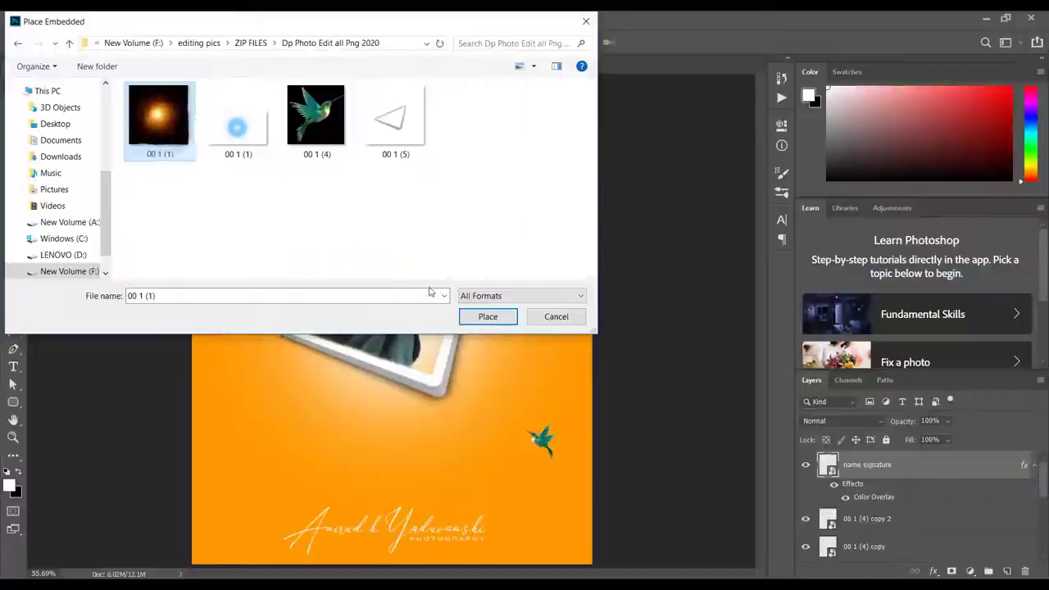
pyautogui.click(487, 317)
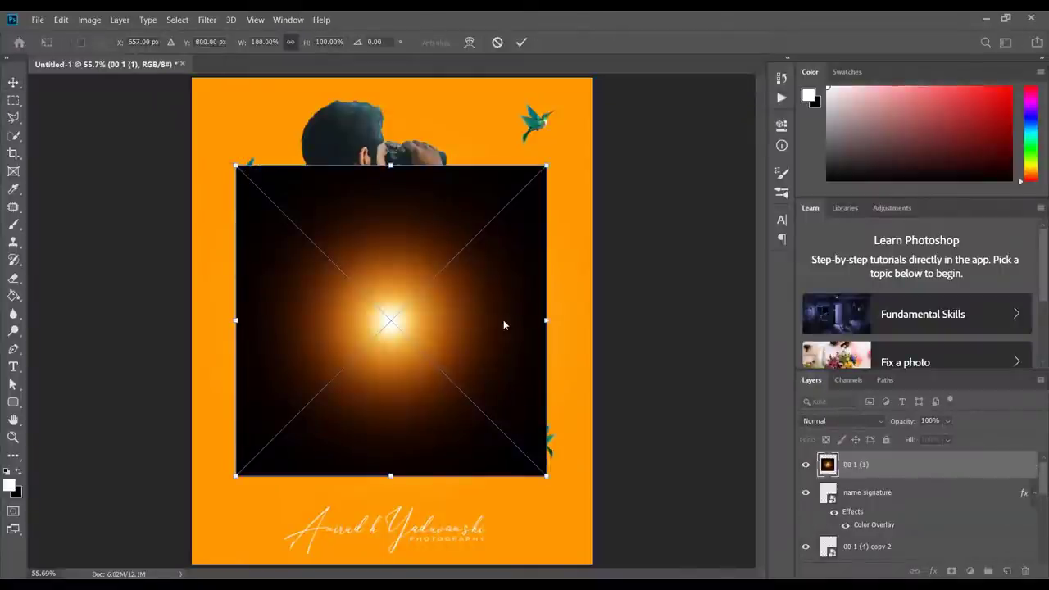
# - Set the glow layer to Screen blend mode, commit it and rasterize the layer
pyautogui.click(868, 422)
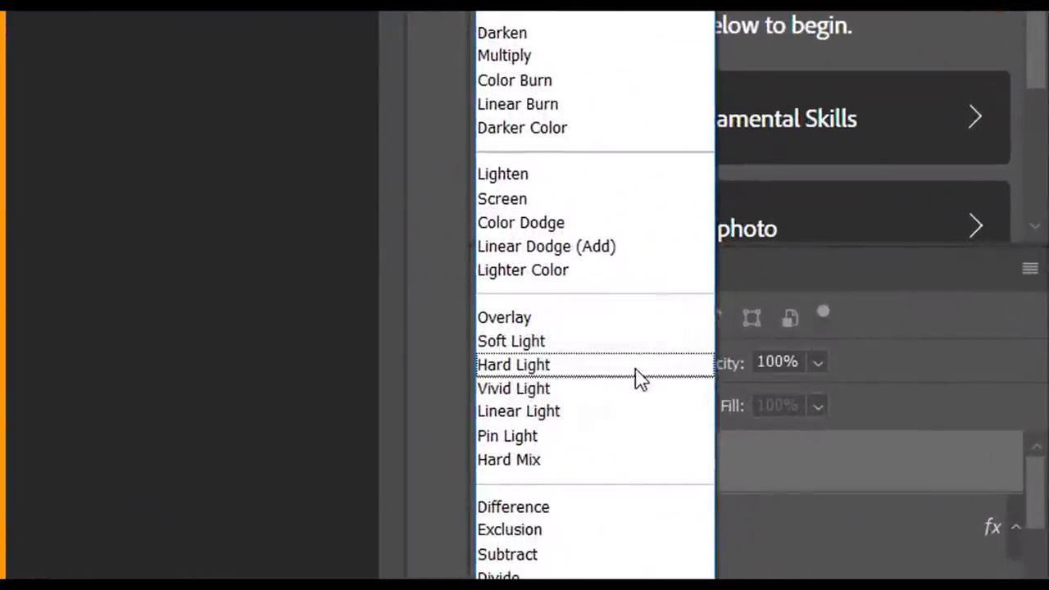
pyautogui.click(552, 203)
pyautogui.click(688, 526)
pyautogui.hotkey('ctrl', 't')
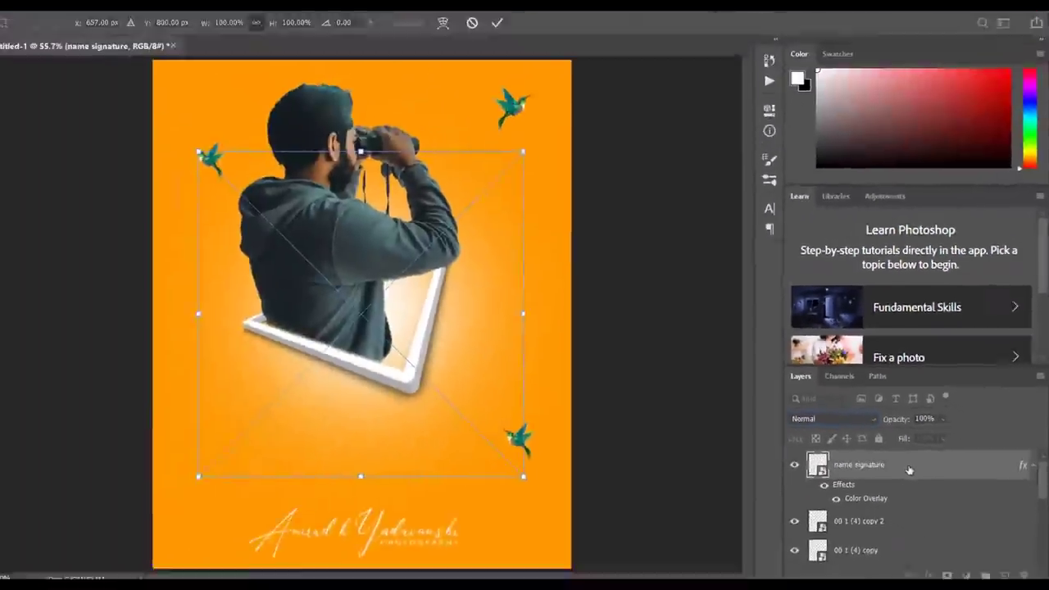
pyautogui.hotkey('ctrl', 'z')
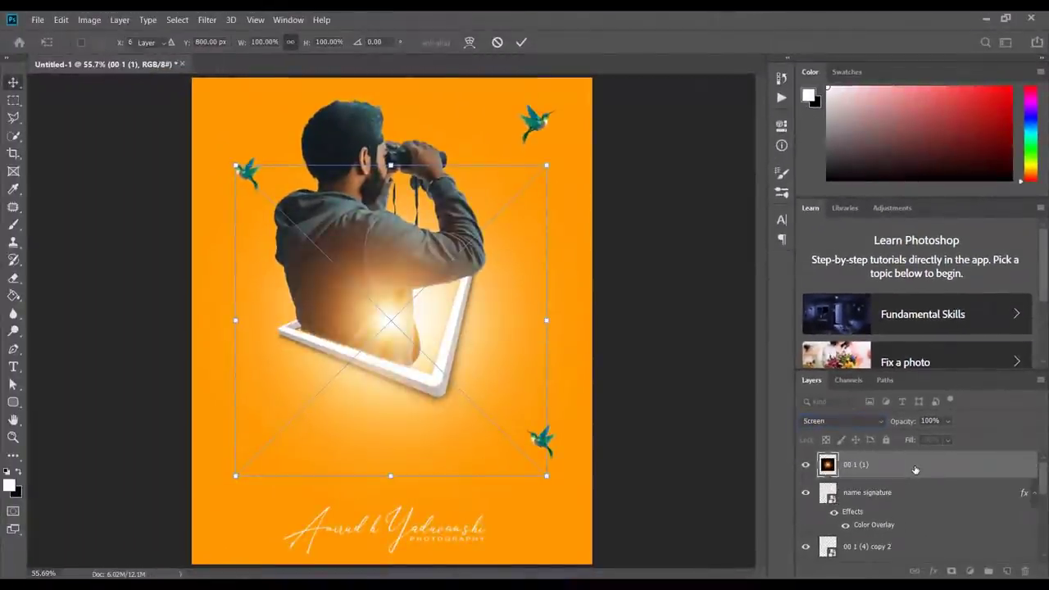
pyautogui.rightClick(914, 467)
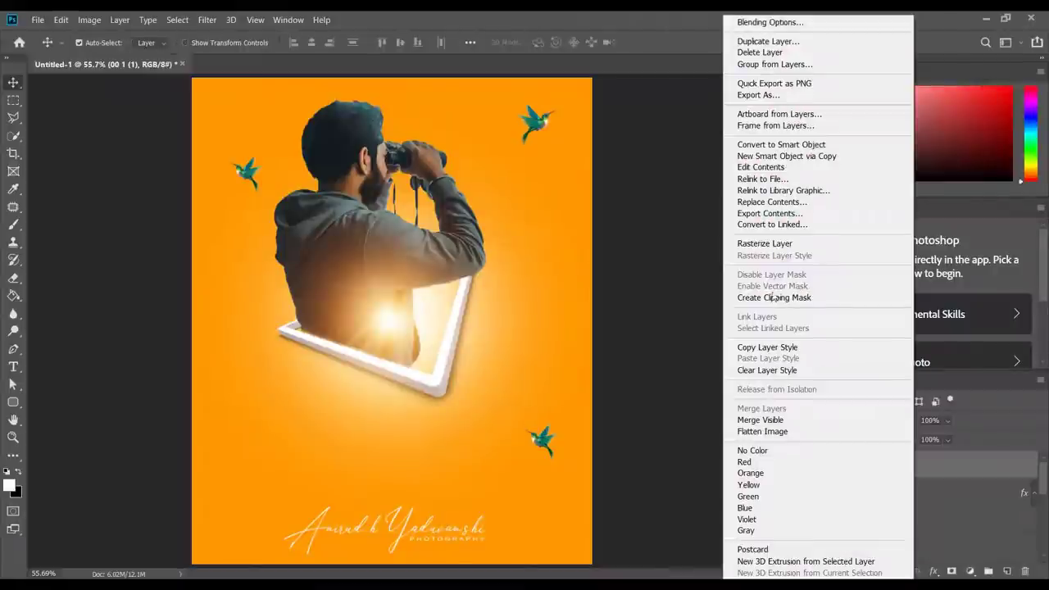
pyautogui.click(755, 246)
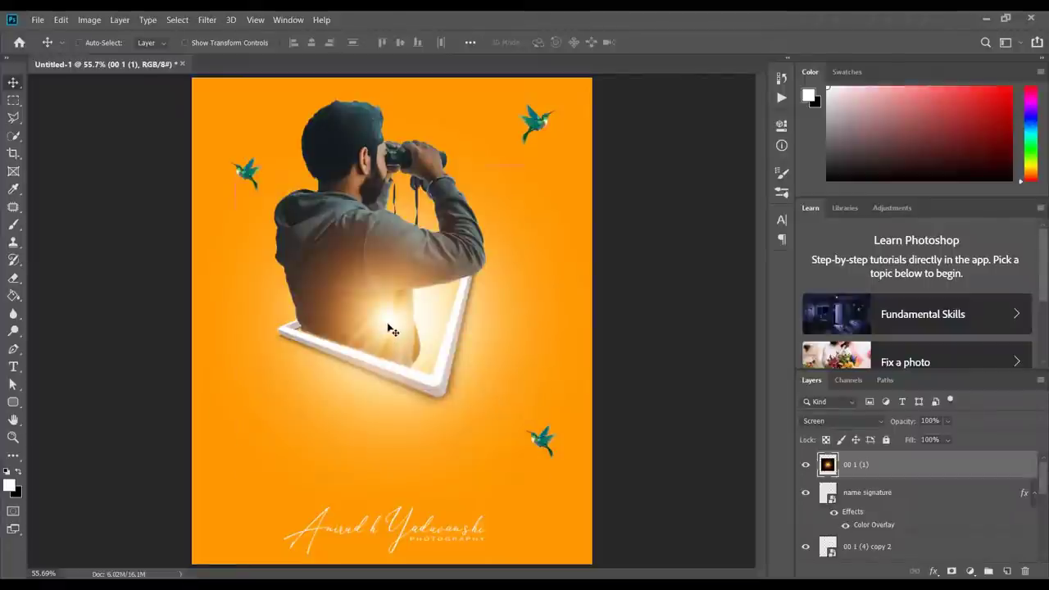
# - Move the orange glow up and left so it sits behind the man's head
pyautogui.hotkey('ctrl', 't')
pyautogui.press('Return')
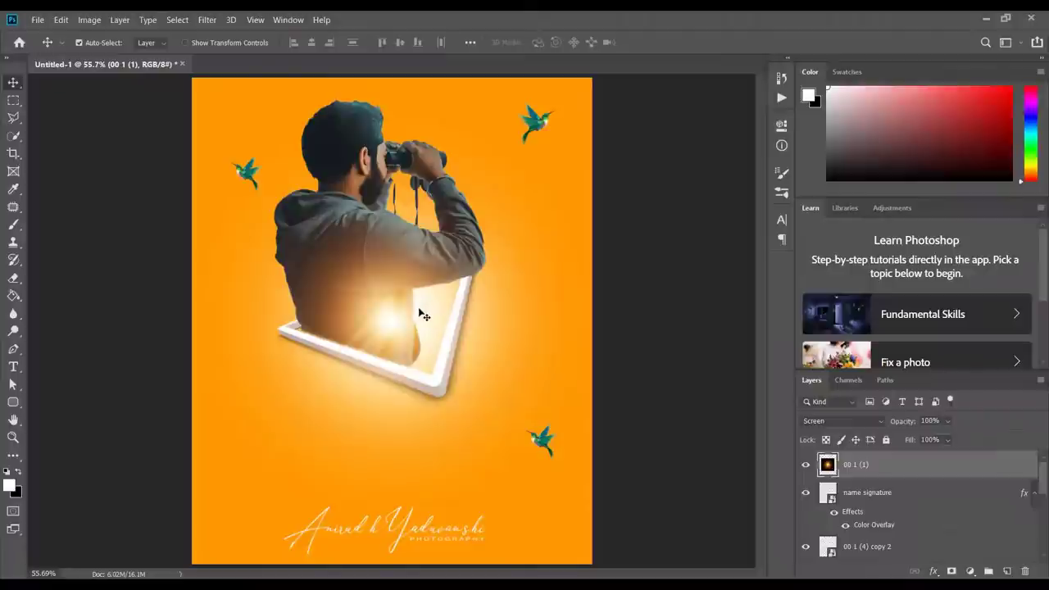
pyautogui.hotkey('ctrl', 't')
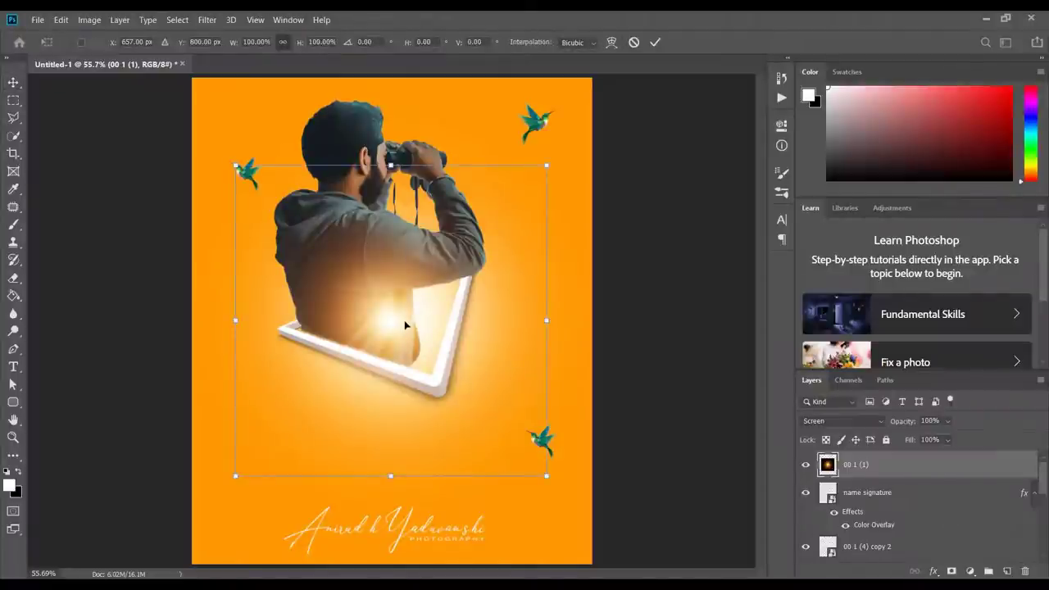
pyautogui.moveTo(405, 326); pyautogui.dragTo(306, 182)
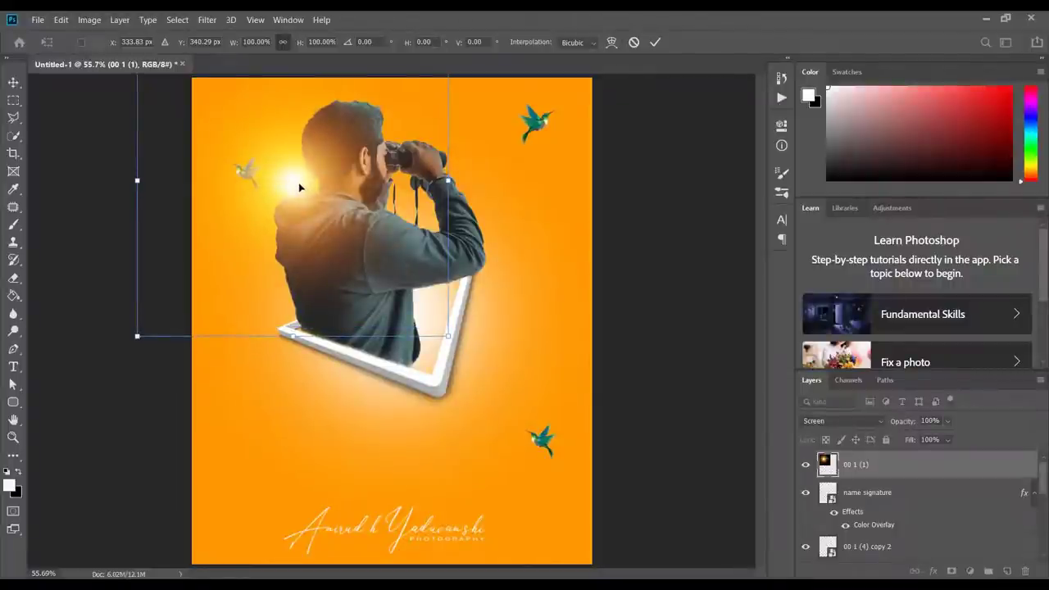
pyautogui.moveTo(300, 187); pyautogui.dragTo(308, 186)
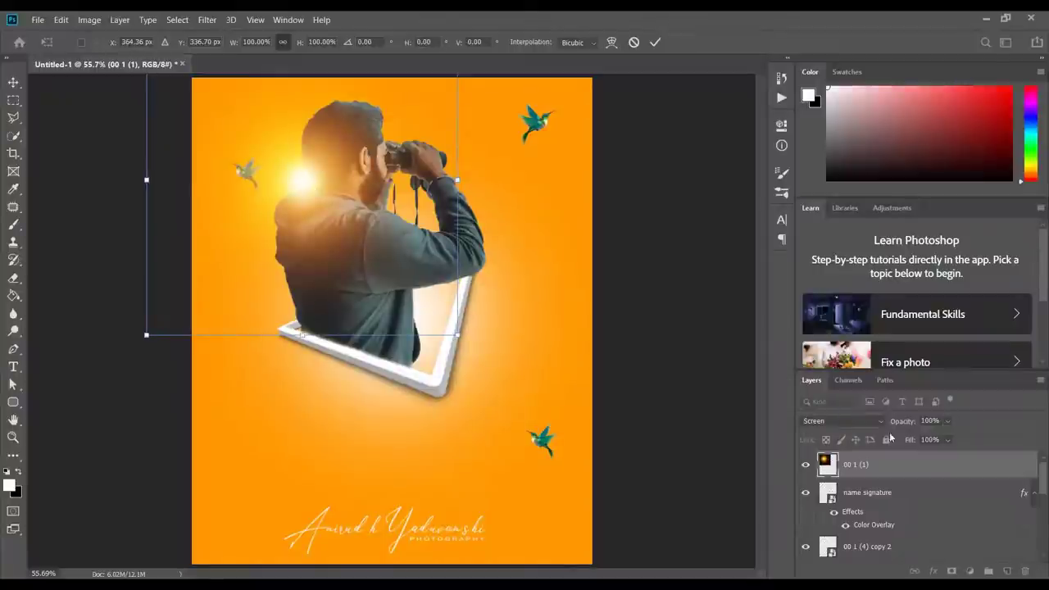
# - Set the flare layer's opacity to 80% and commit the transform
pyautogui.click(929, 421)
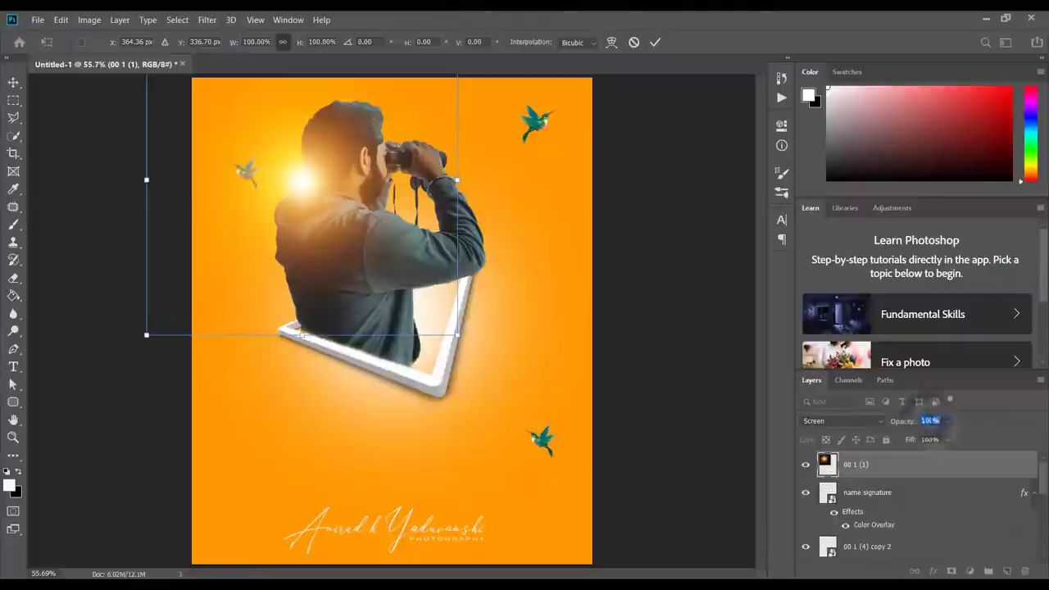
pyautogui.write('70')
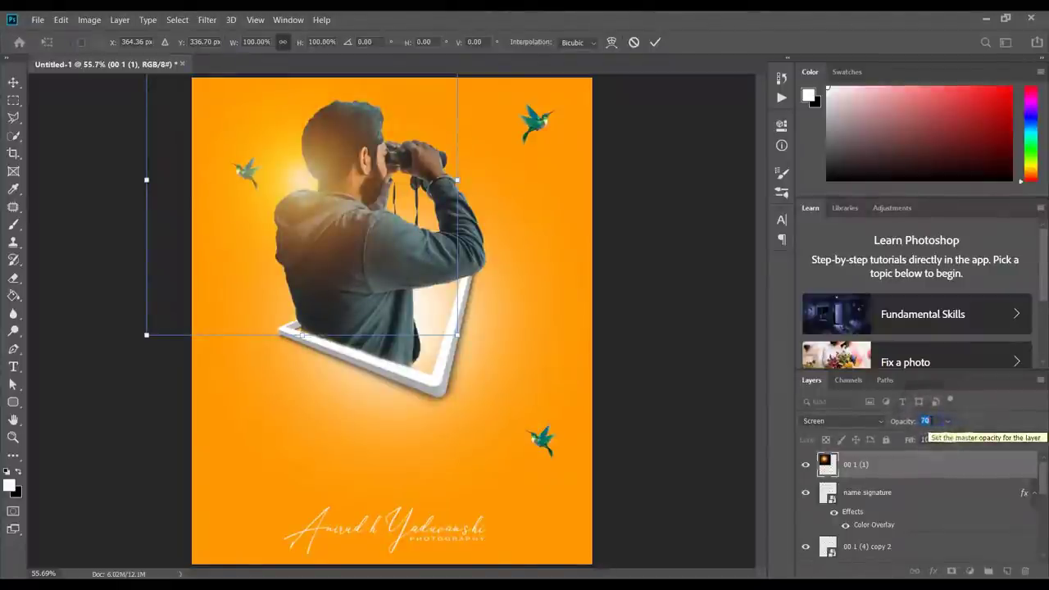
pyautogui.press('BackSpace')
pyautogui.press('BackSpace')
pyautogui.write('80')
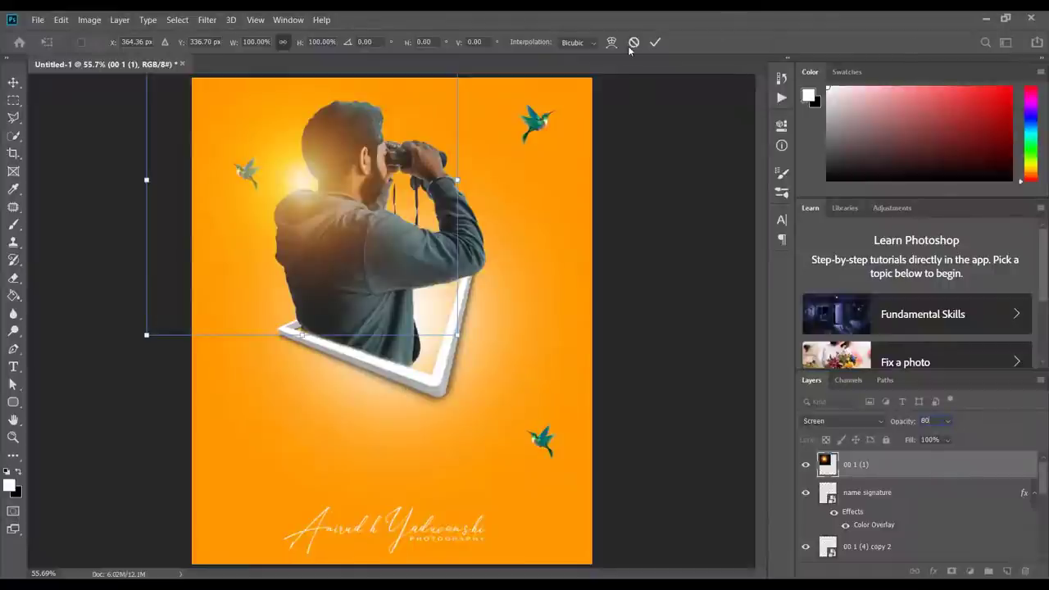
pyautogui.click(655, 42)
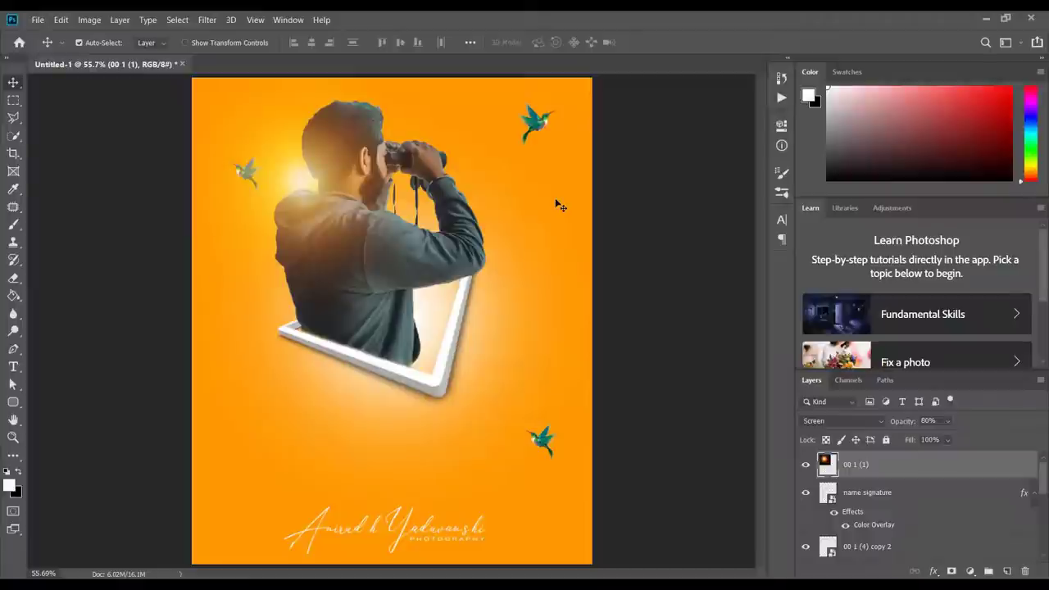
# - Place the blue glow image 00 1 (1) and drag it right and down over the frame
pyautogui.click(38, 20)
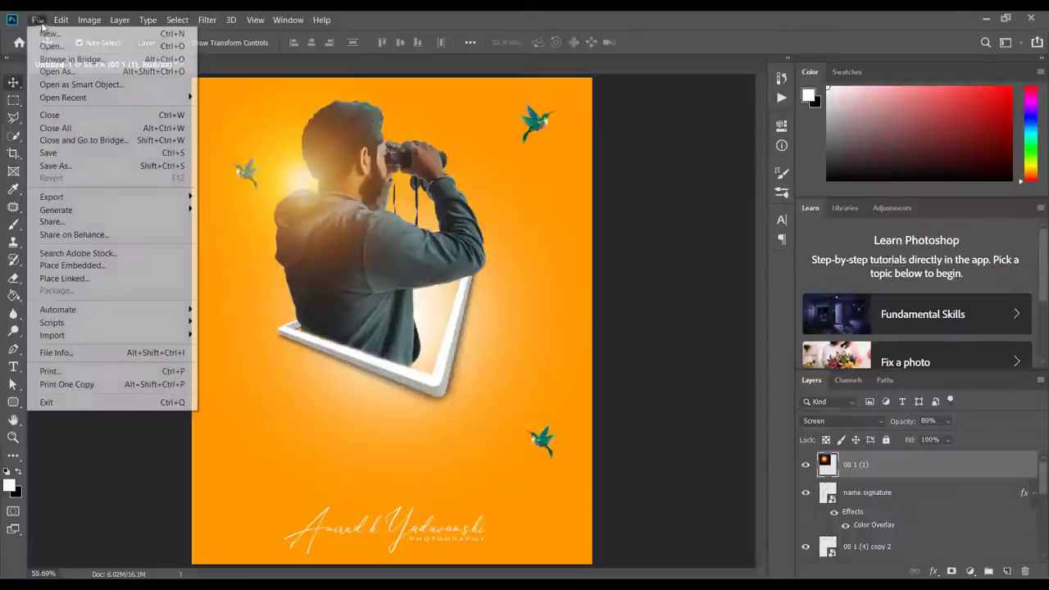
pyautogui.click(90, 265)
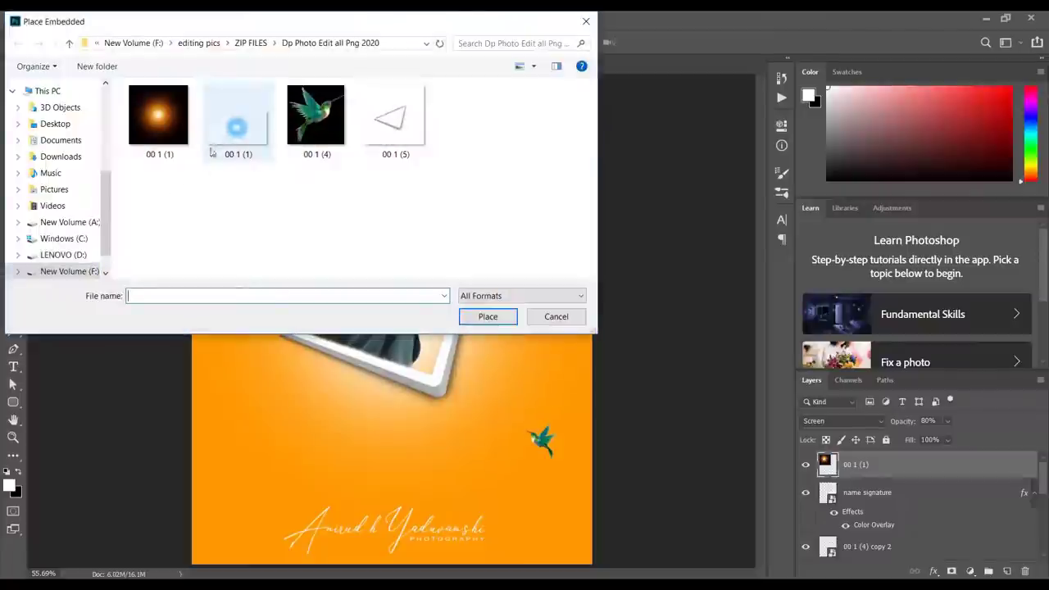
pyautogui.click(237, 123)
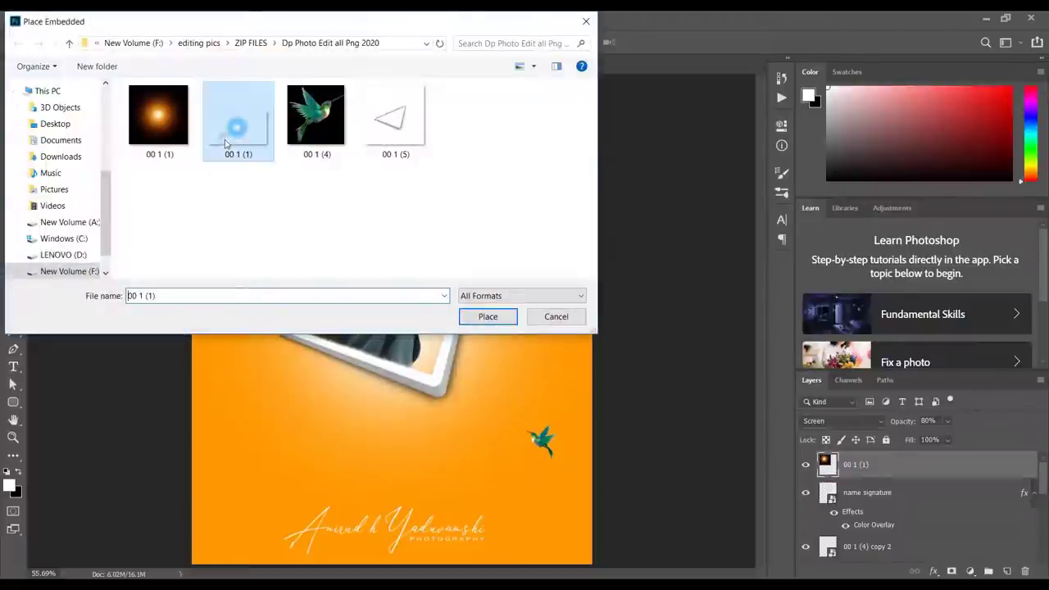
pyautogui.click(487, 316)
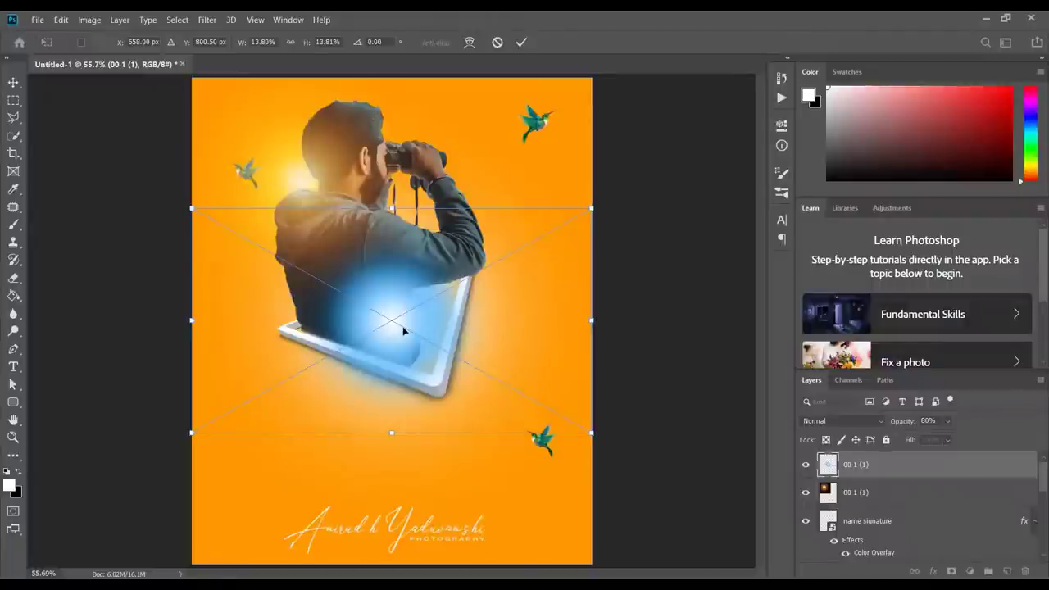
pyautogui.moveTo(403, 330); pyautogui.dragTo(452, 334)
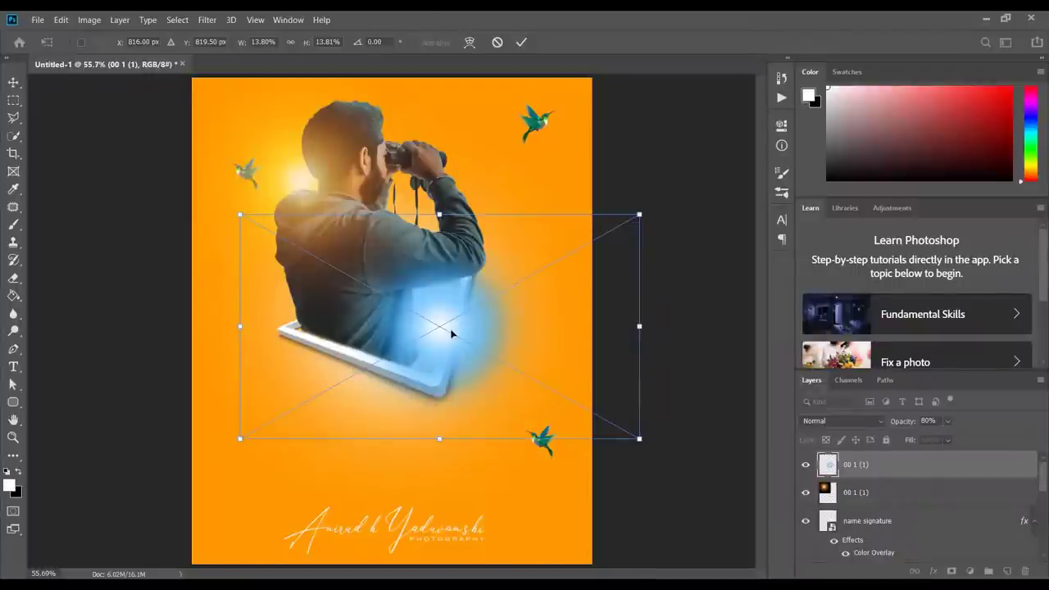
# - Rasterize the blue glow layer, then shrink it to about 70% and move it onto the frame
pyautogui.press('Return')
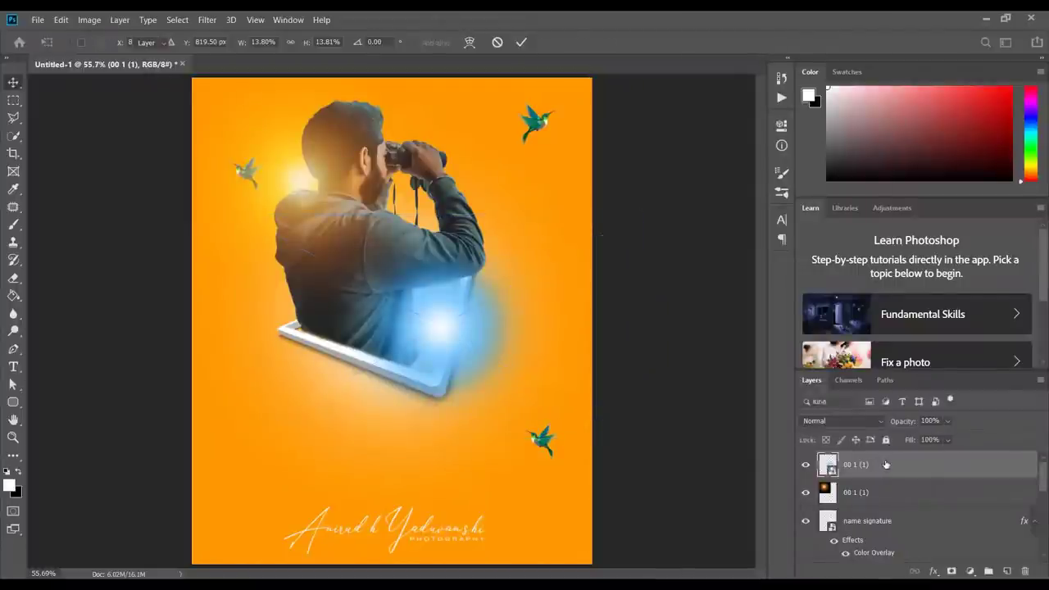
pyautogui.rightClick(886, 465)
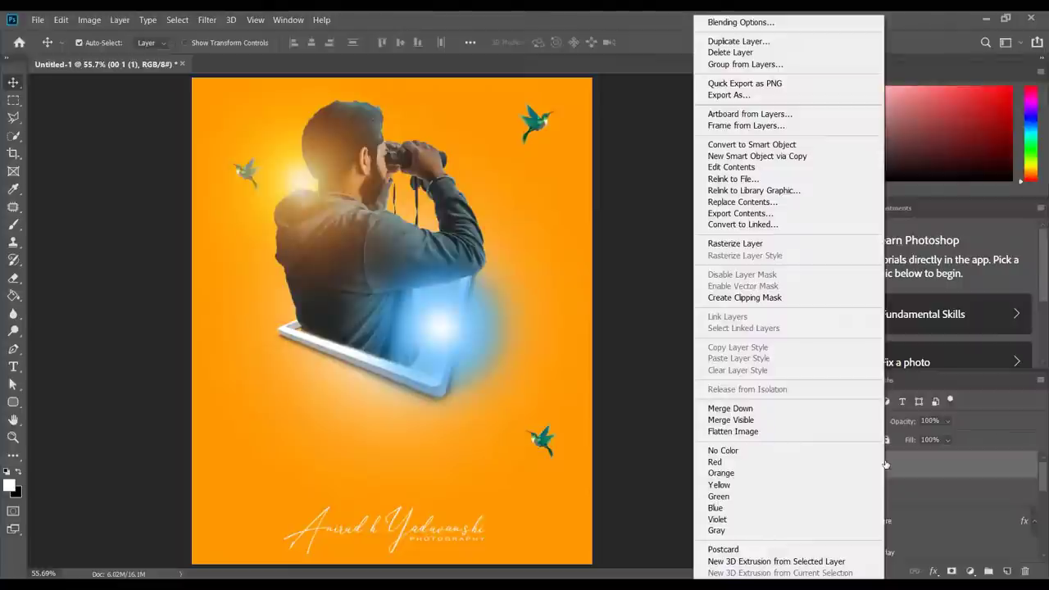
pyautogui.click(742, 244)
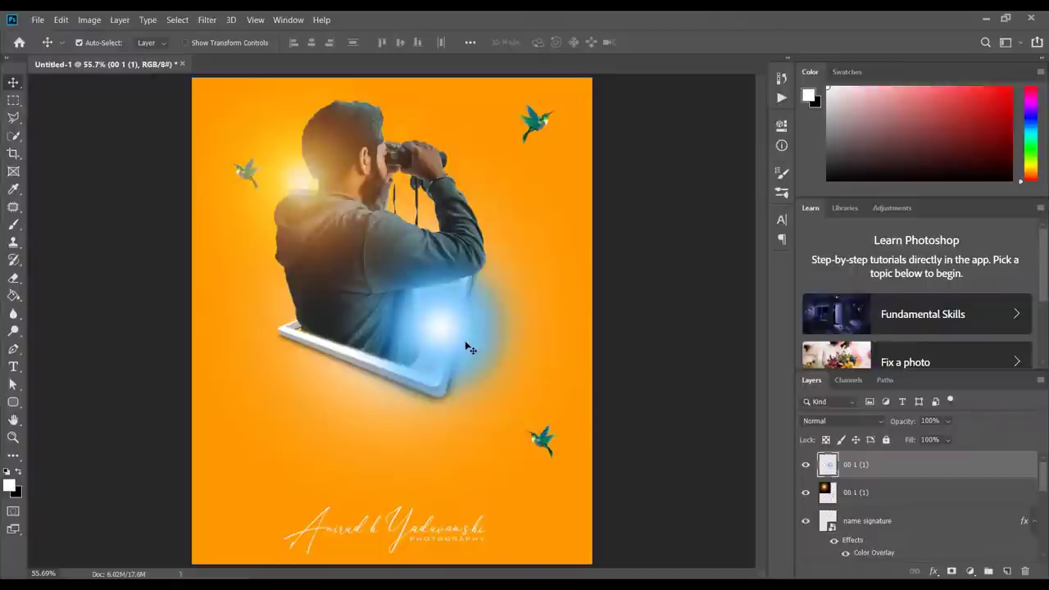
pyautogui.hotkey('ctrl', 't')
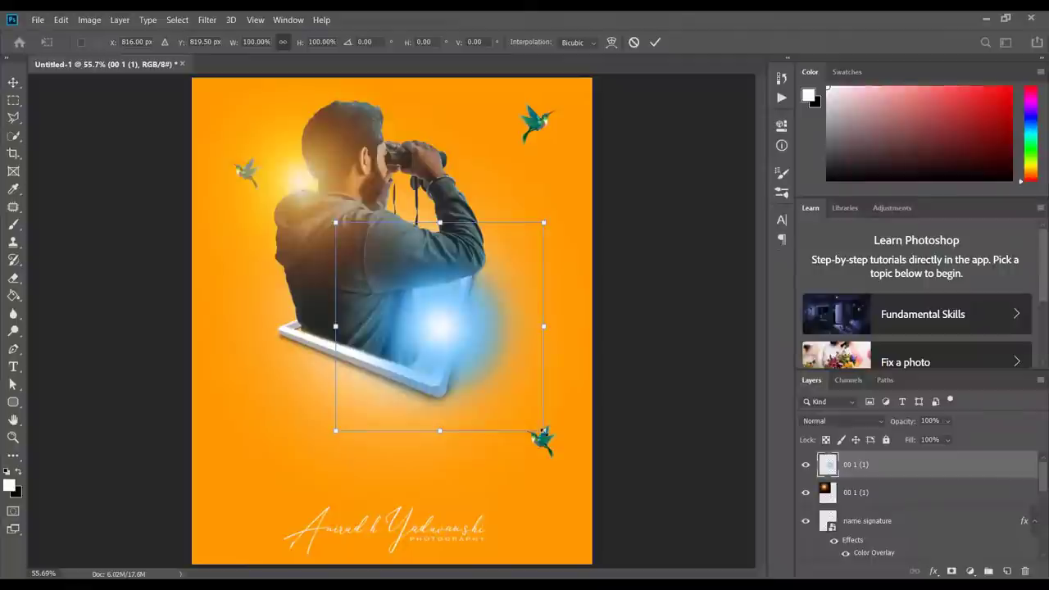
pyautogui.moveTo(544, 430); pyautogui.dragTo(475, 382)
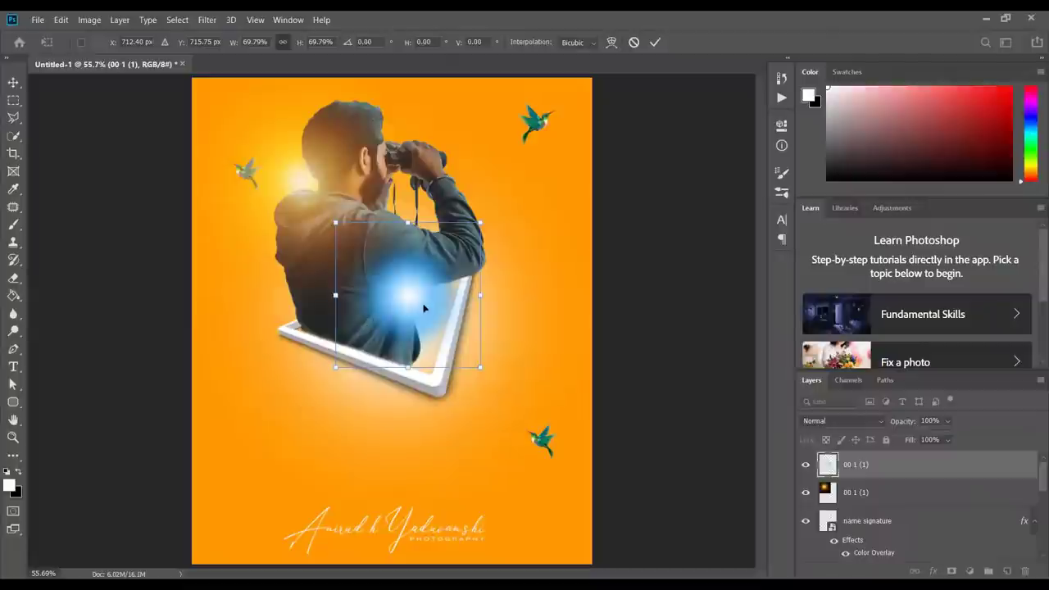
pyautogui.moveTo(426, 308); pyautogui.dragTo(448, 365)
pyautogui.press('Return')
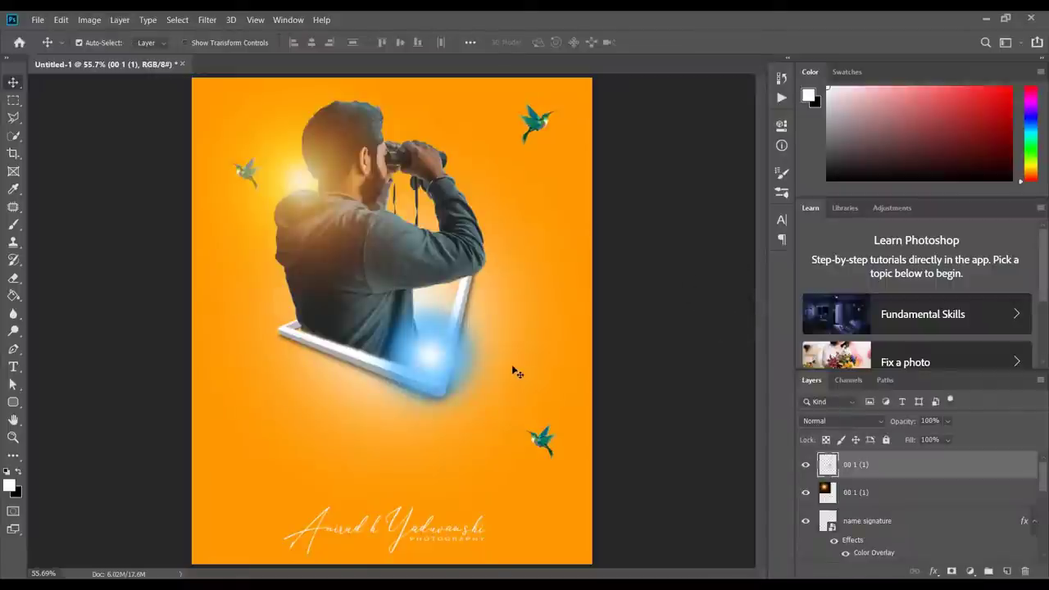
# - Enlarge the blue glow to about 251%, centred over the man's body
pyautogui.hotkey('ctrl', 't')
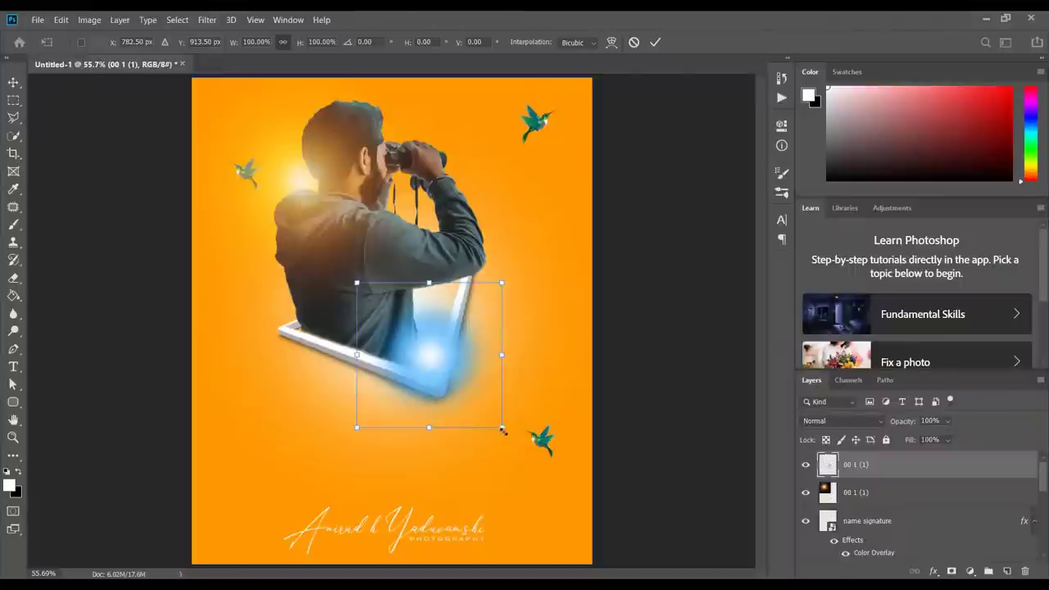
pyautogui.moveTo(503, 427); pyautogui.dragTo(685, 583)
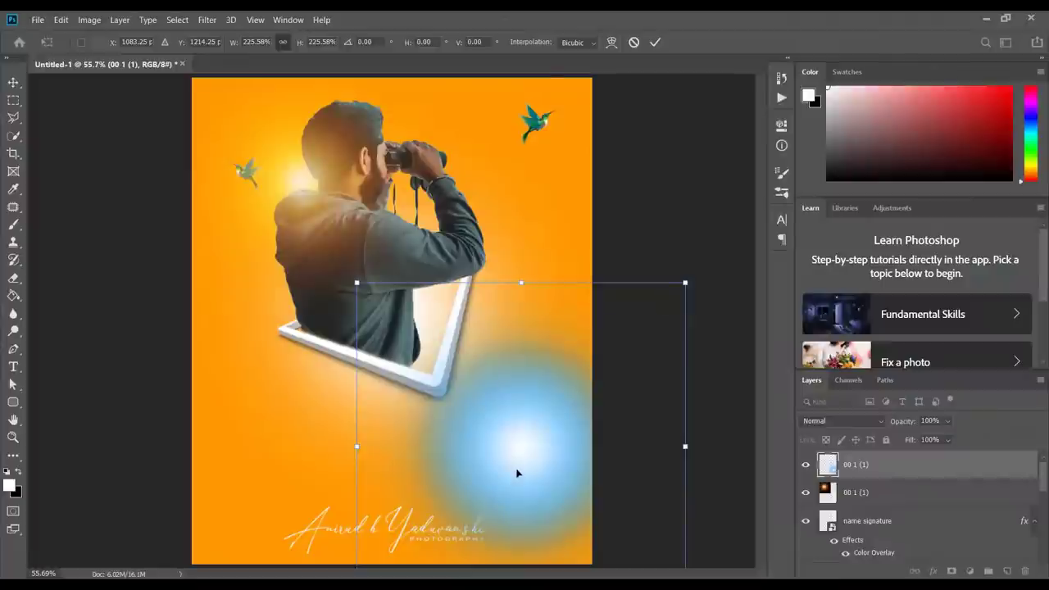
pyautogui.moveTo(517, 473); pyautogui.dragTo(380, 384)
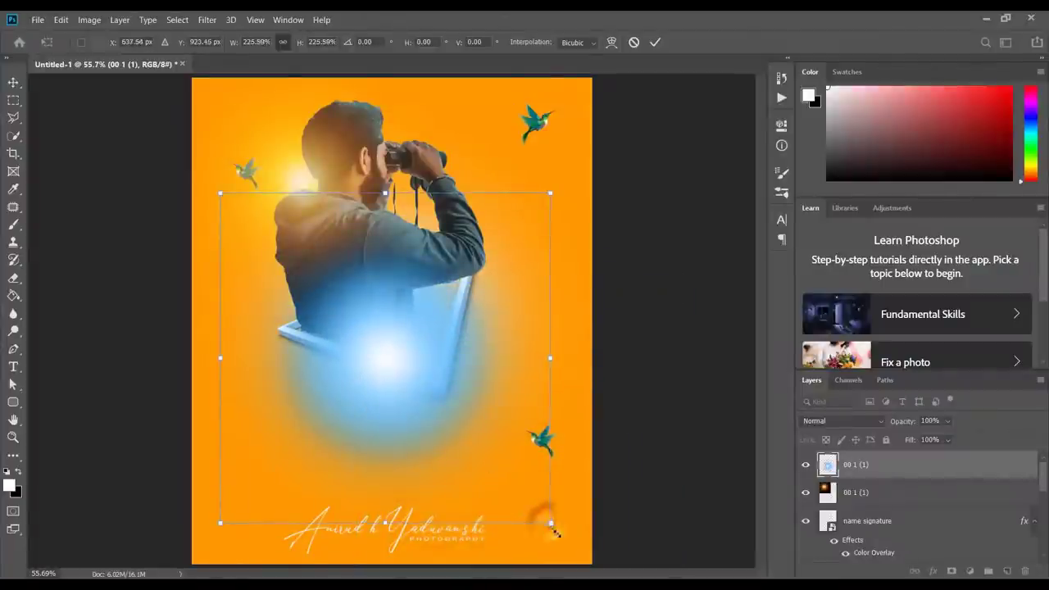
pyautogui.moveTo(548, 521); pyautogui.dragTo(587, 559)
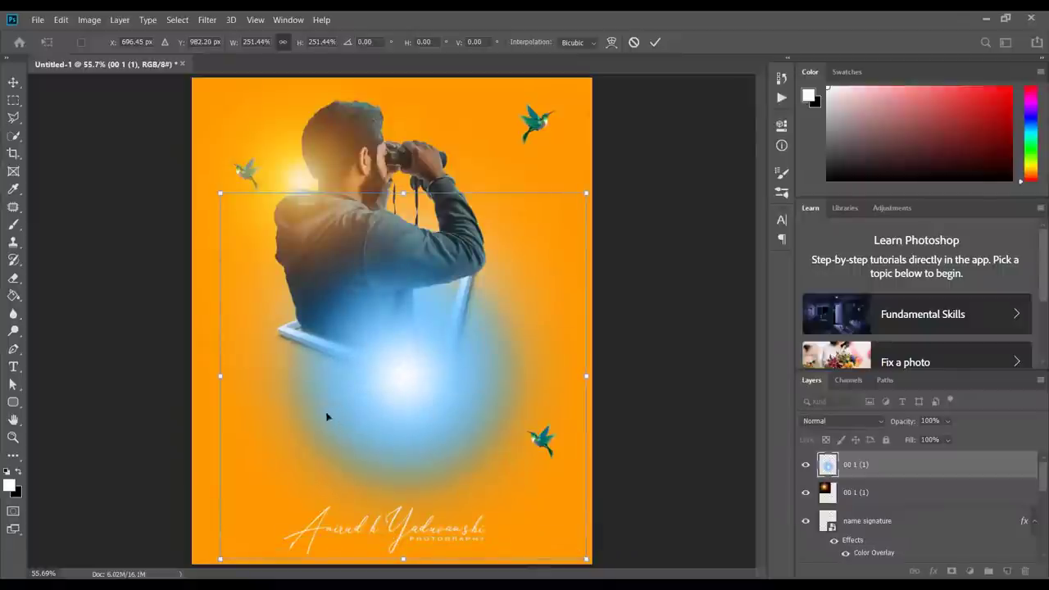
pyautogui.press('Return')
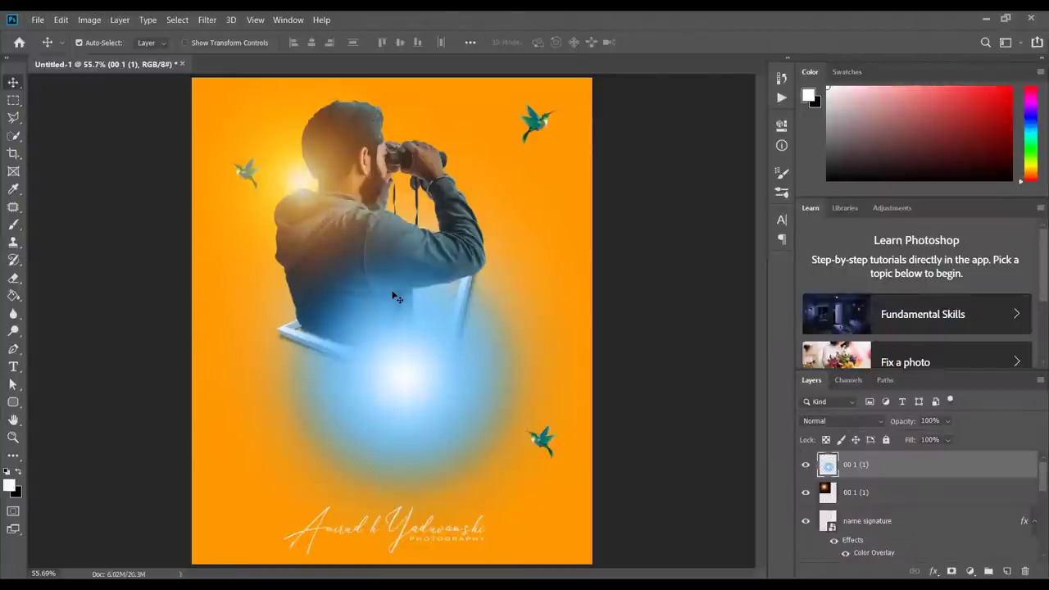
# - Shrink the glow to about 33%, tilt it slightly and place it on the frame's right edge
pyautogui.hotkey('ctrl', 't')
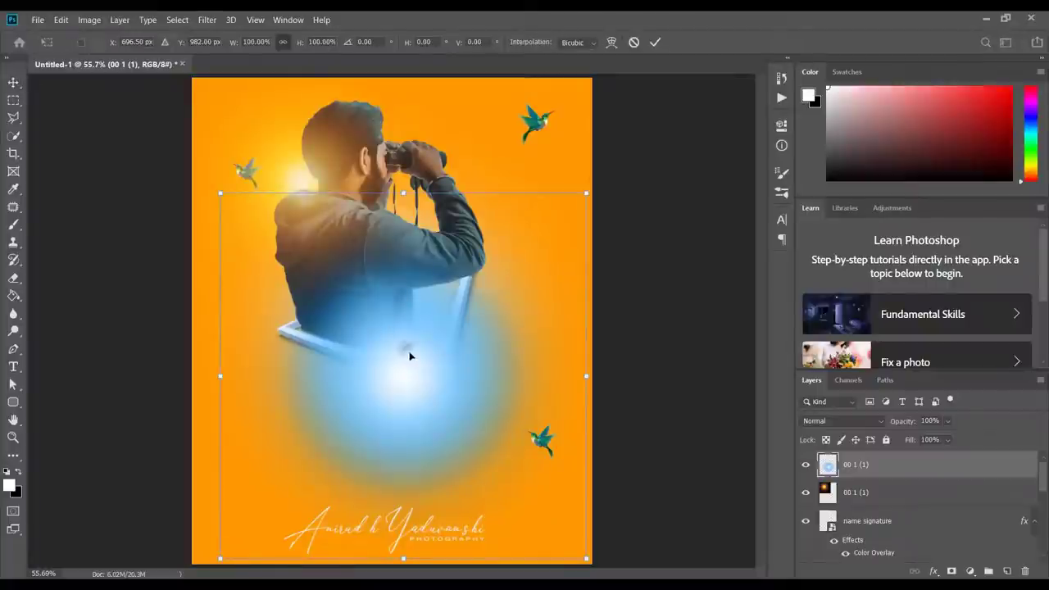
pyautogui.moveTo(410, 356); pyautogui.dragTo(550, 107)
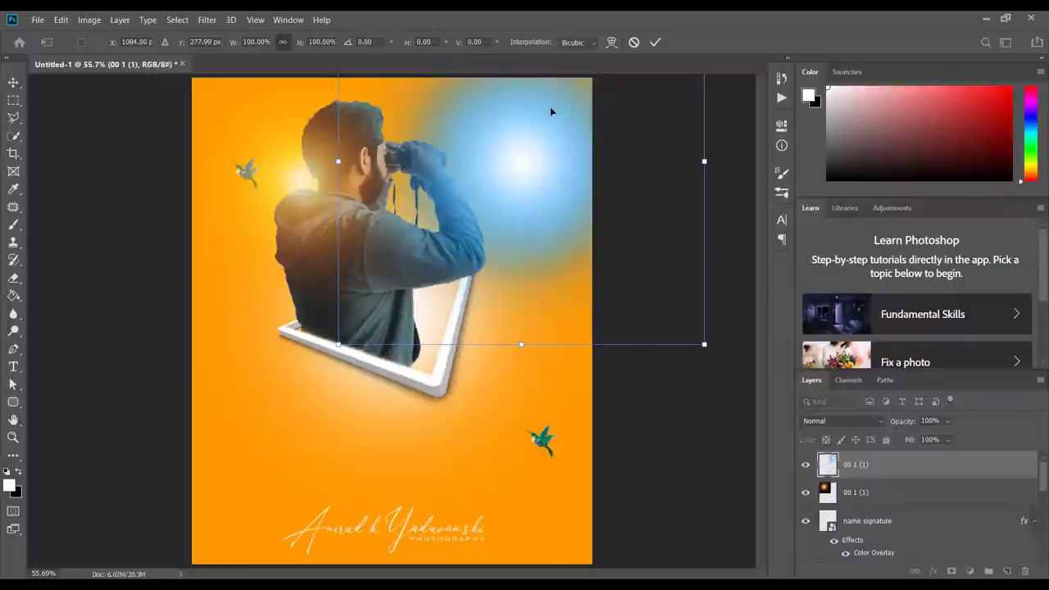
pyautogui.moveTo(527, 161); pyautogui.dragTo(433, 318)
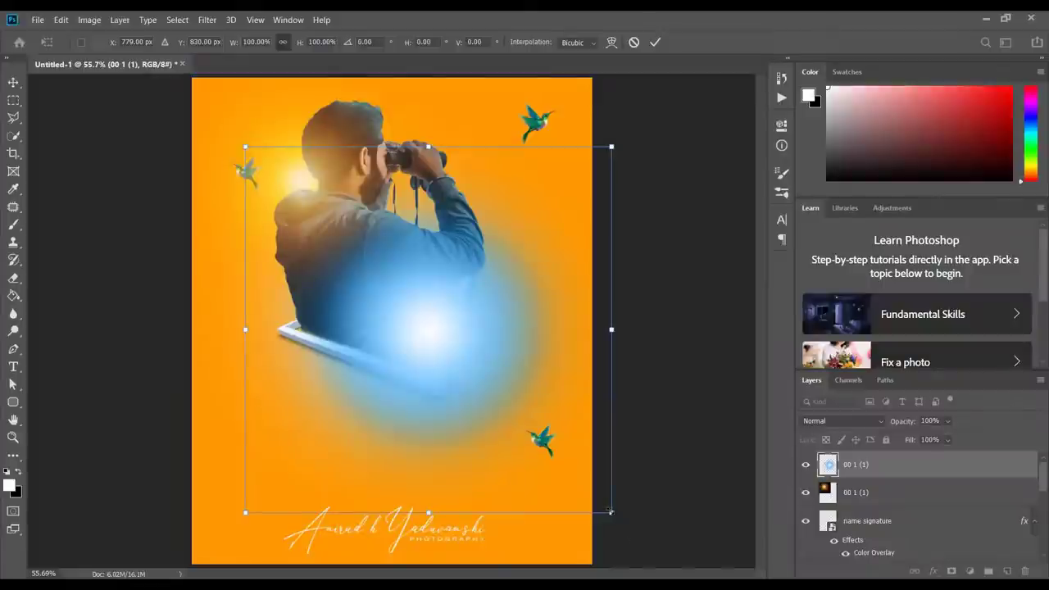
pyautogui.moveTo(611, 512); pyautogui.dragTo(453, 391)
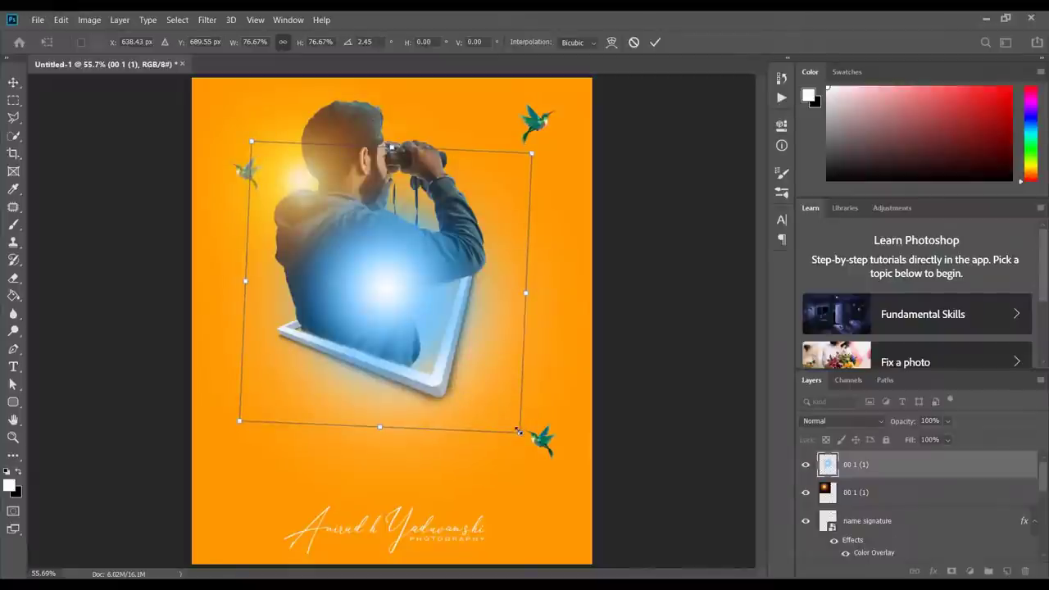
pyautogui.moveTo(518, 430); pyautogui.dragTo(418, 315)
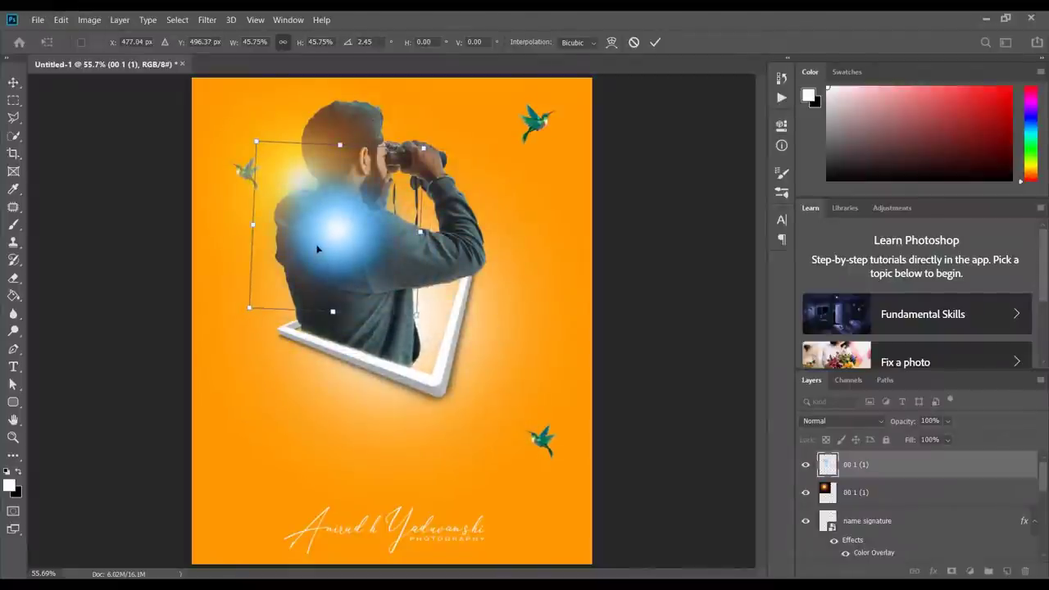
pyautogui.moveTo(318, 249); pyautogui.dragTo(401, 335)
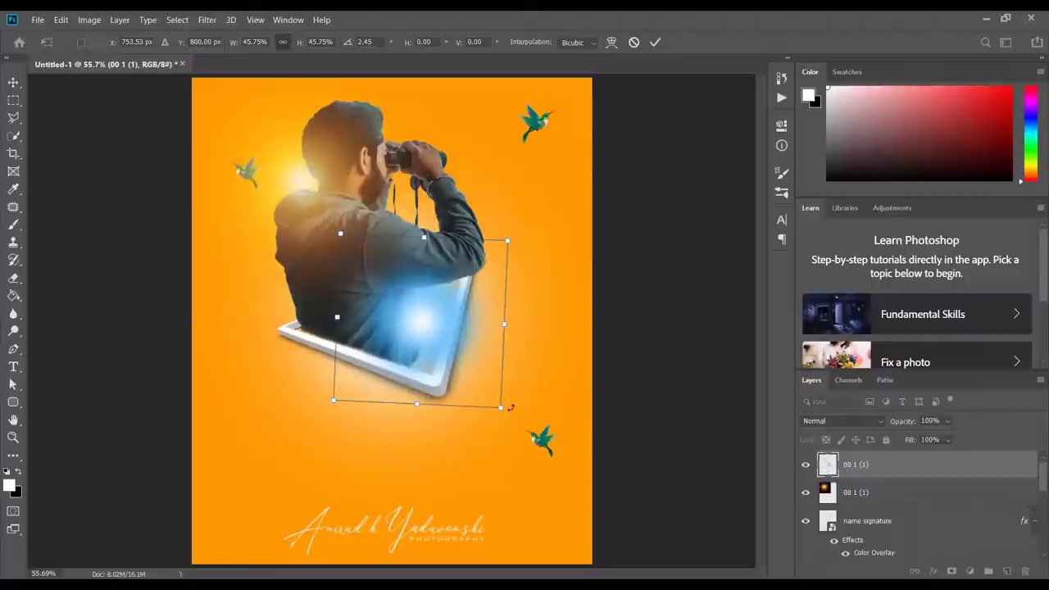
pyautogui.moveTo(502, 407); pyautogui.dragTo(455, 358)
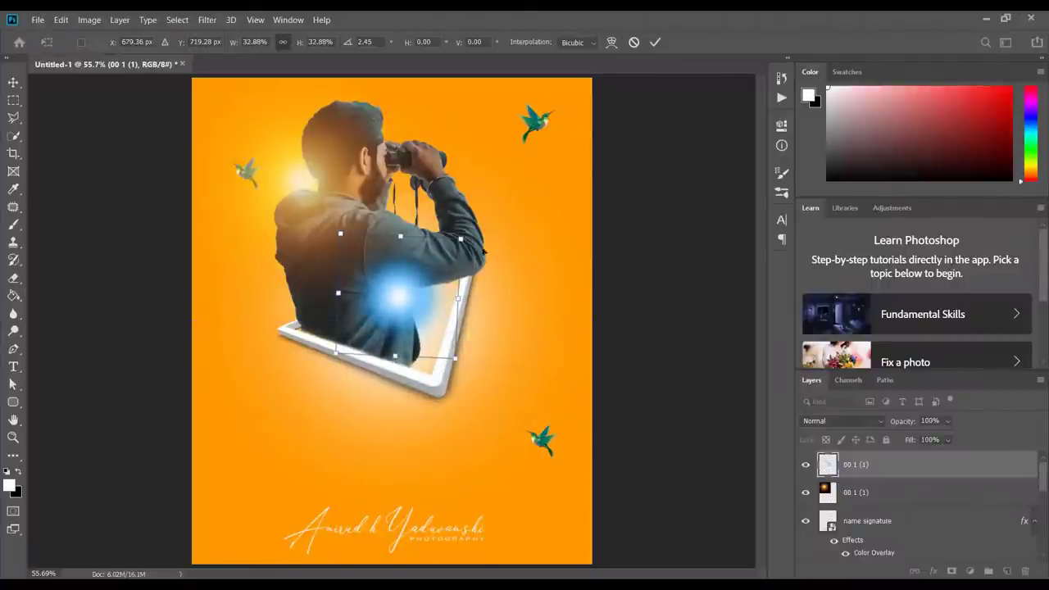
pyautogui.moveTo(412, 303); pyautogui.dragTo(440, 325)
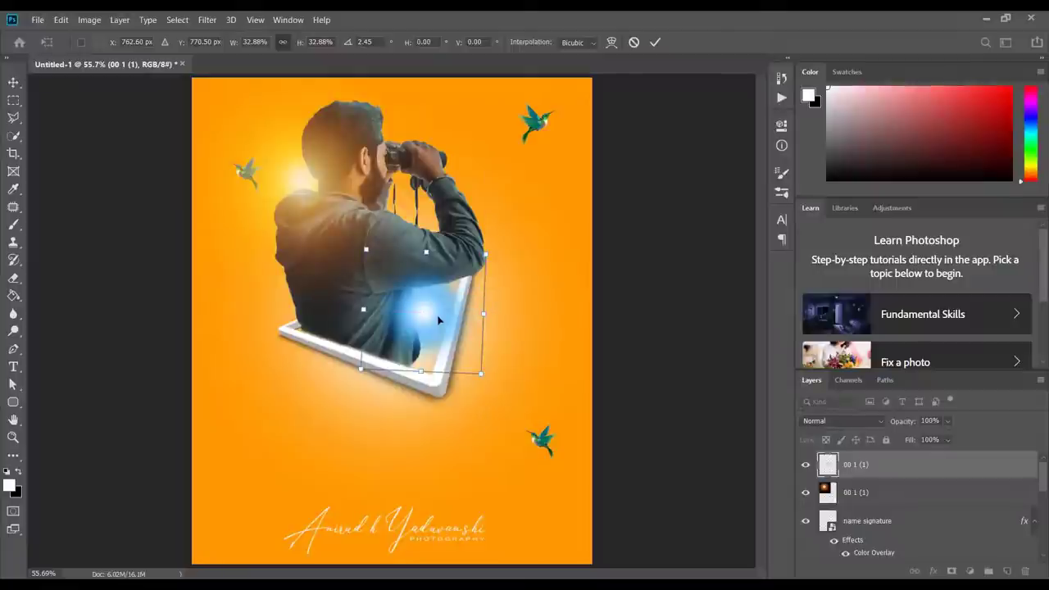
# - Commit the blue glow's placement and quick-export the poster as 'dp effect' PNG to editing pics
pyautogui.click(656, 41)
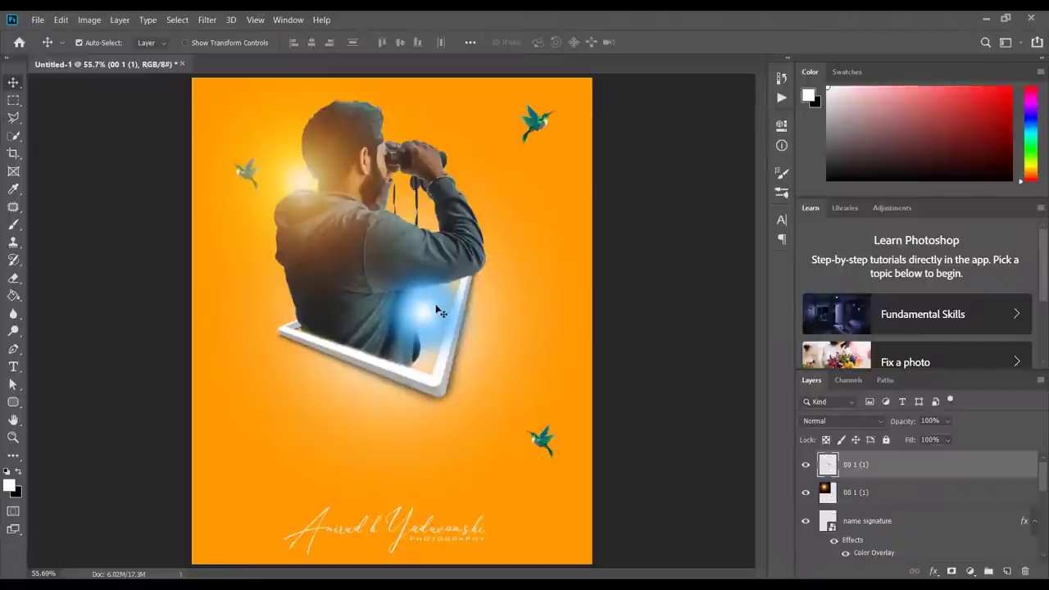
pyautogui.moveTo(437, 311)
pyautogui.mouseDown()
pyautogui.moveTo(438, 336)
pyautogui.moveTo(441, 302)
pyautogui.mouseUp()
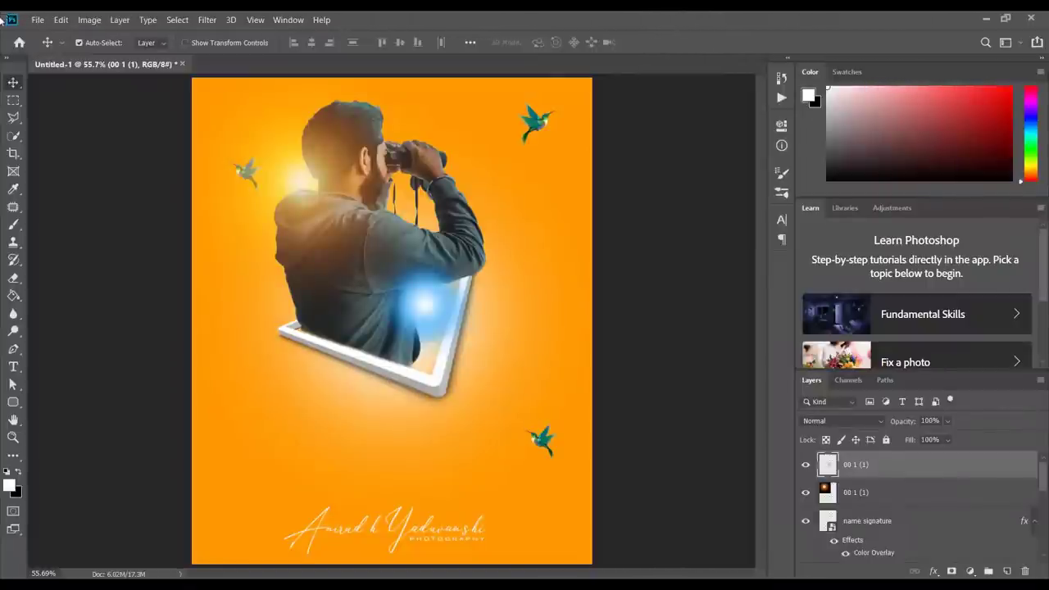
pyautogui.click(39, 22)
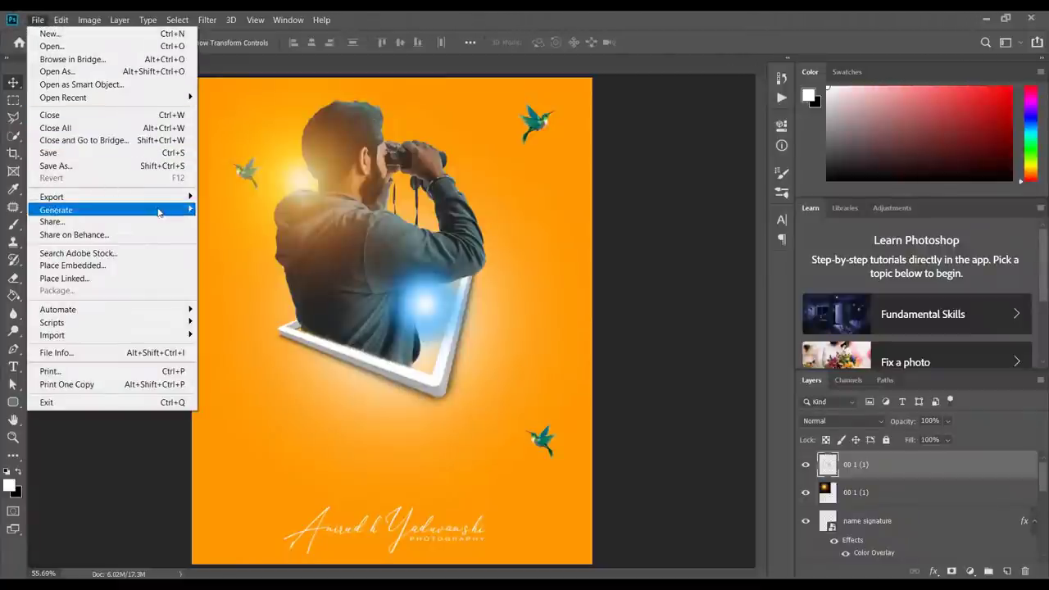
pyautogui.moveTo(164, 198)
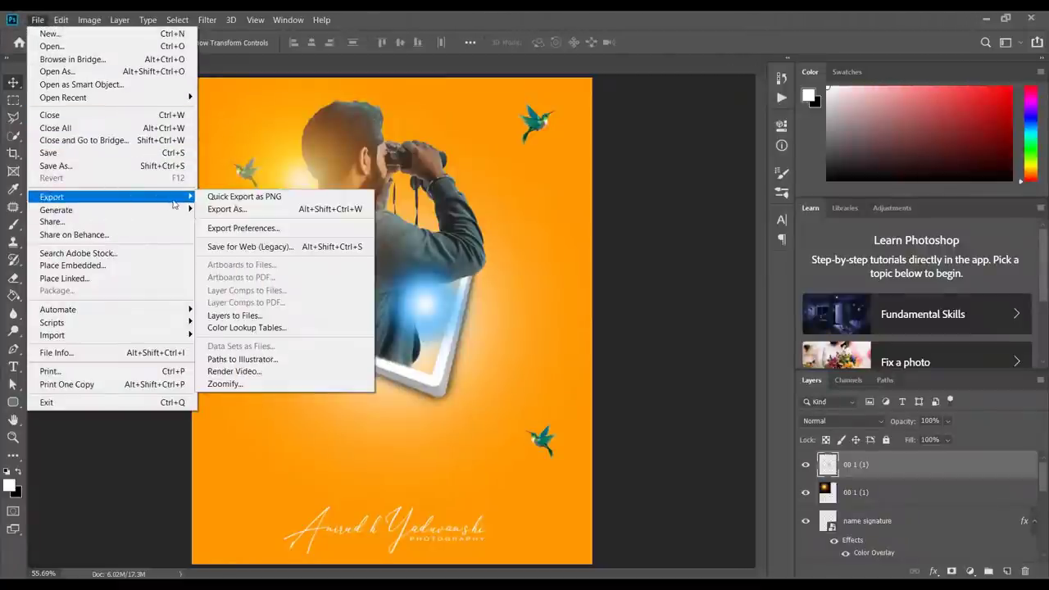
pyautogui.click(245, 197)
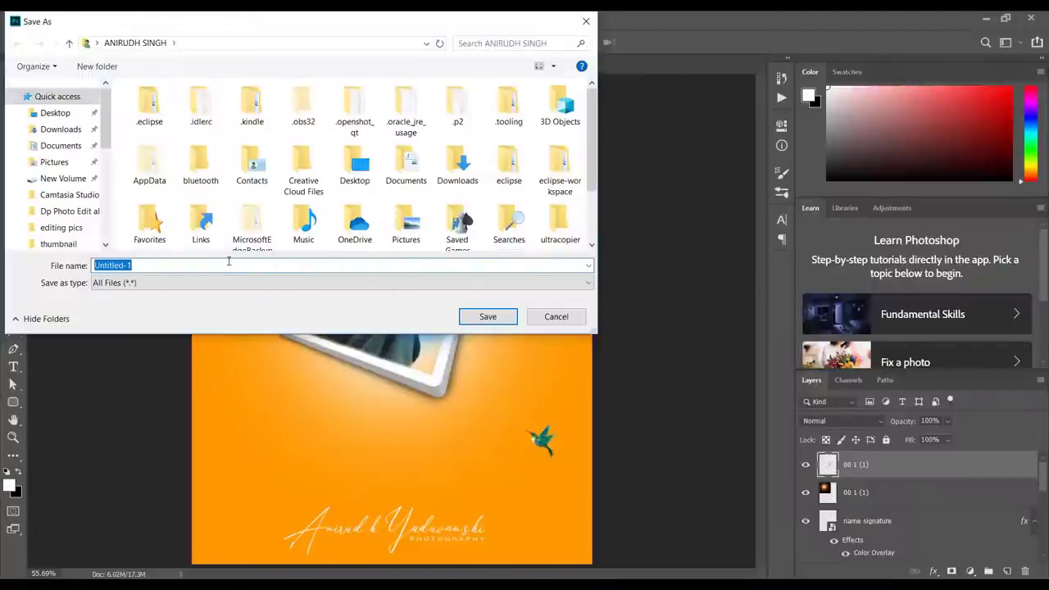
pyautogui.write('d')
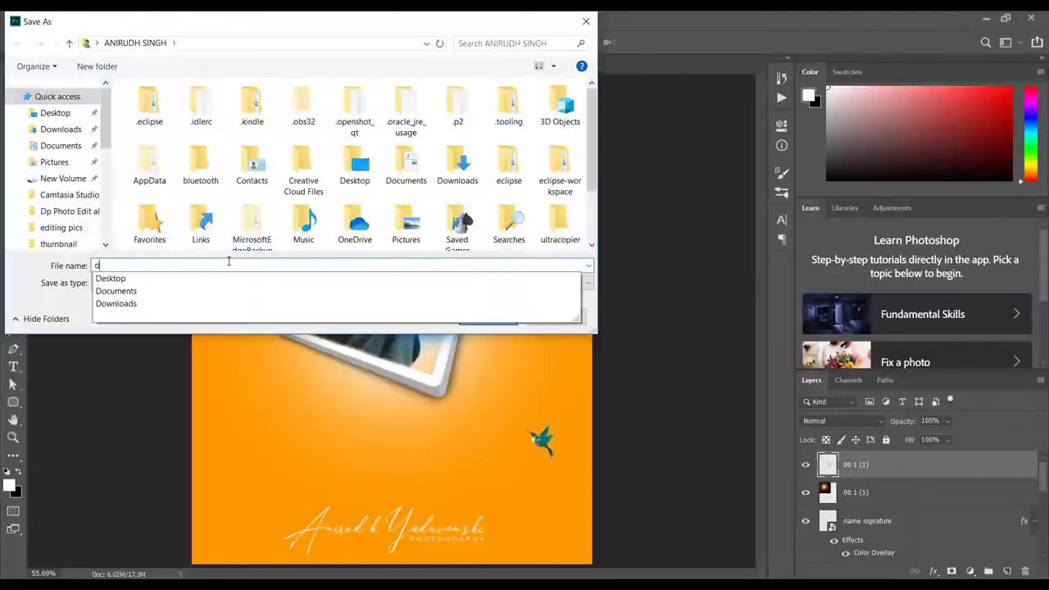
pyautogui.write('p effect')
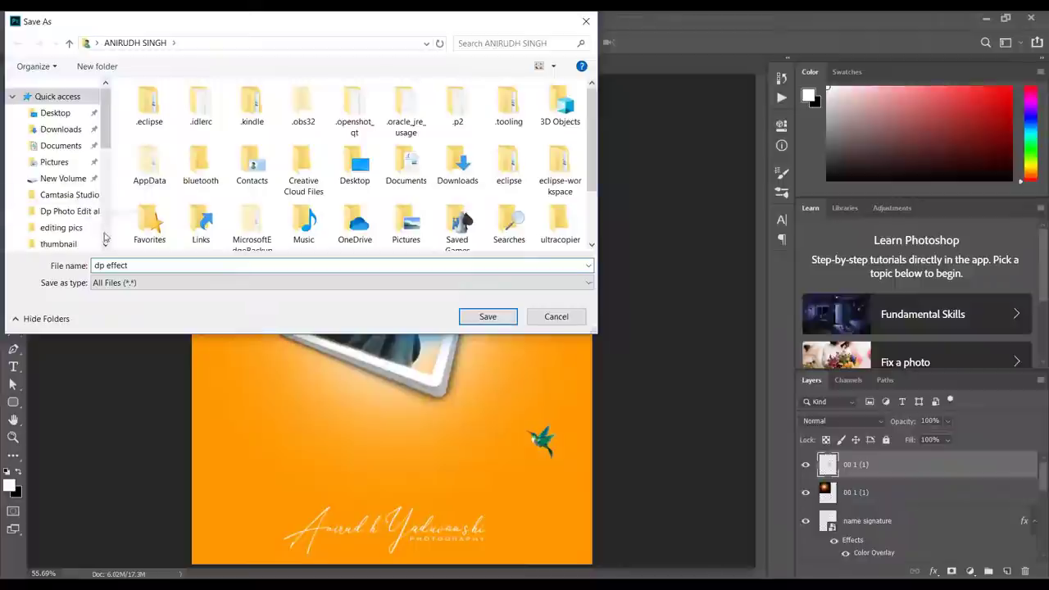
pyautogui.click(62, 228)
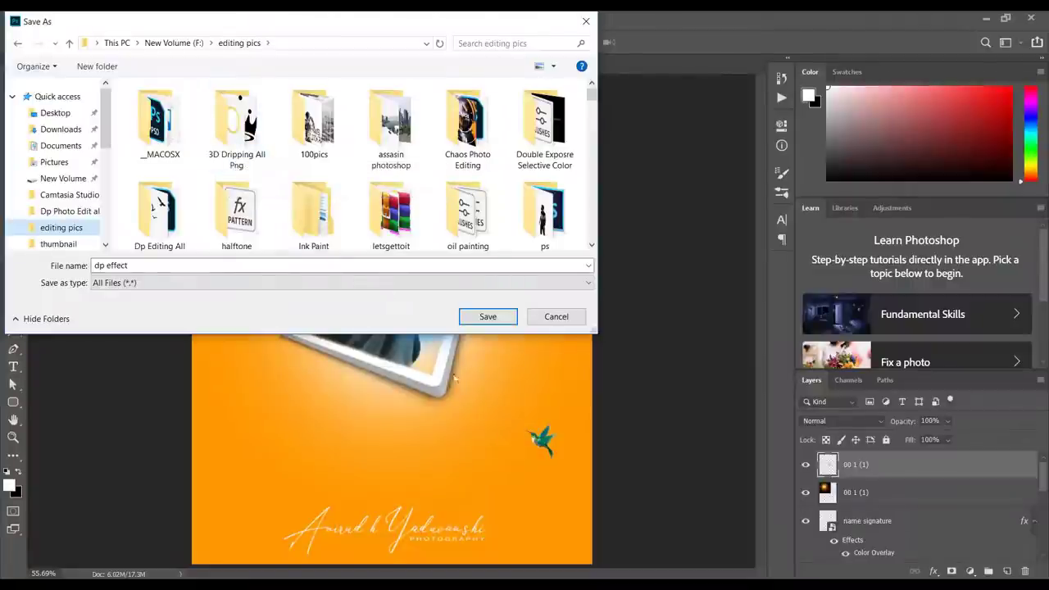
pyautogui.click(487, 319)
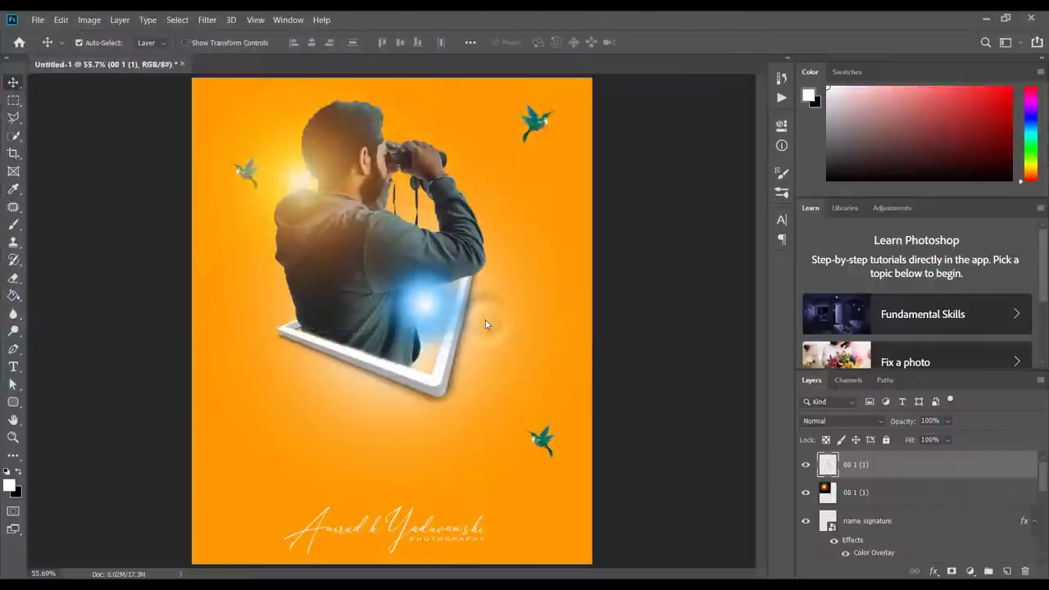
# - Save the design as the Photoshop file dp effect.psd, accepting the format options
pyautogui.click(37, 21)
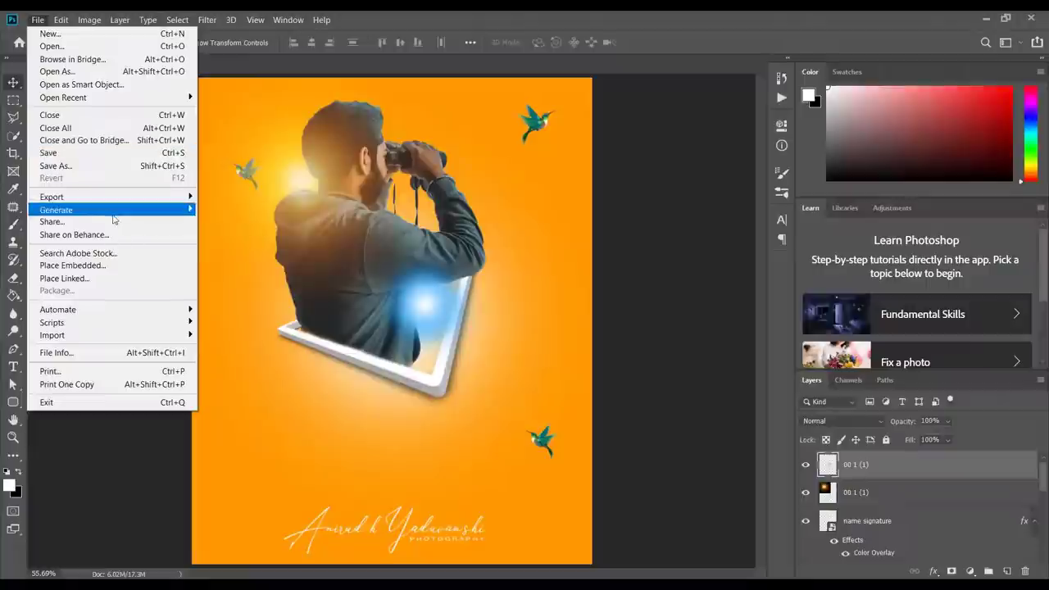
pyautogui.click(103, 154)
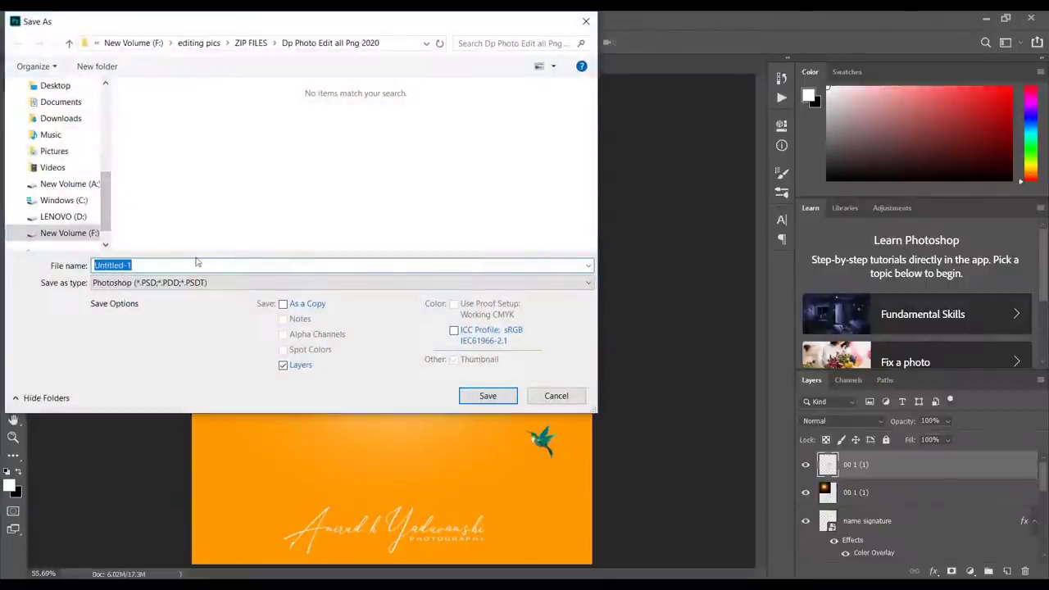
pyautogui.write('dp eff')
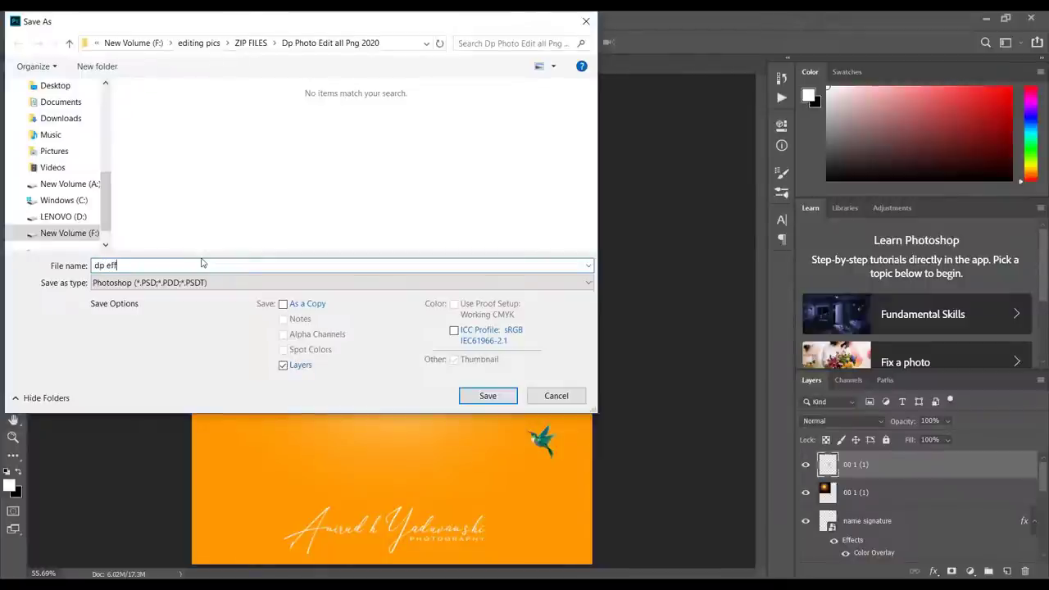
pyautogui.write('ct')
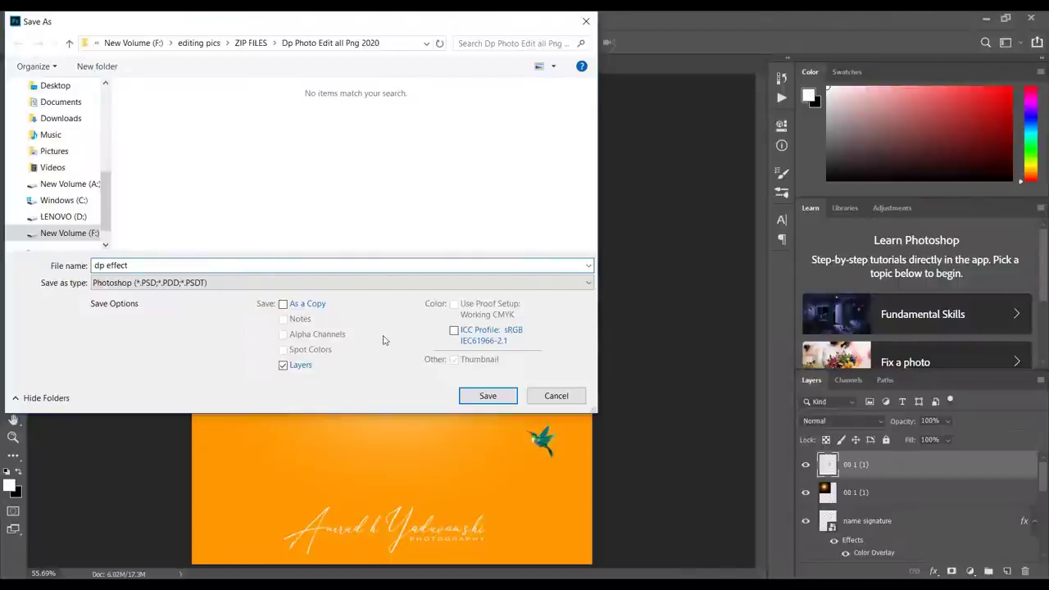
pyautogui.click(488, 396)
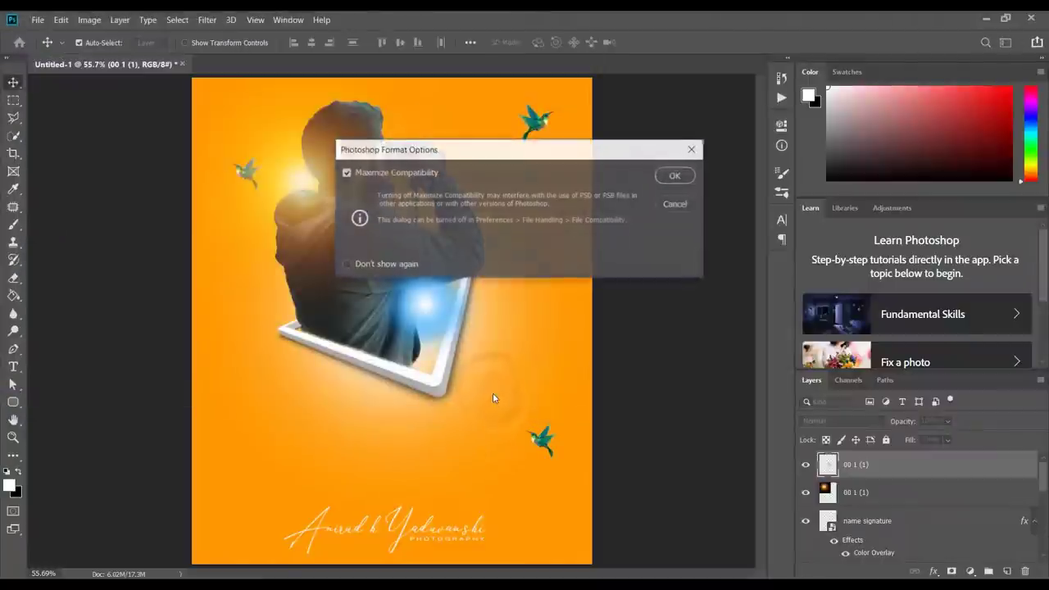
pyautogui.click(662, 182)
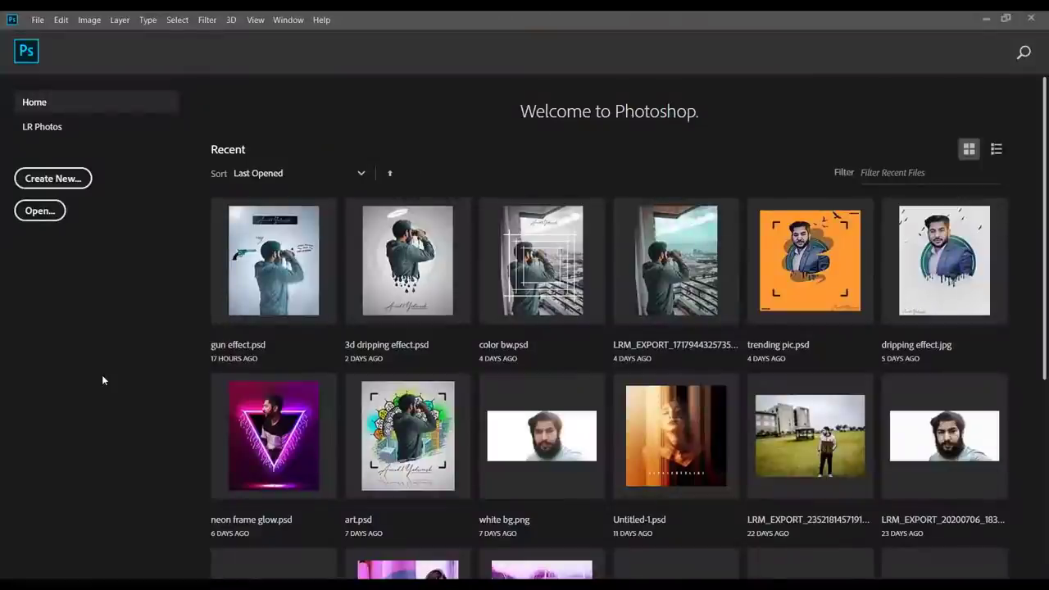
# - Open the LRM_EXPORT balcony binoculars jpeg from the 100pics folder
pyautogui.click(47, 213)
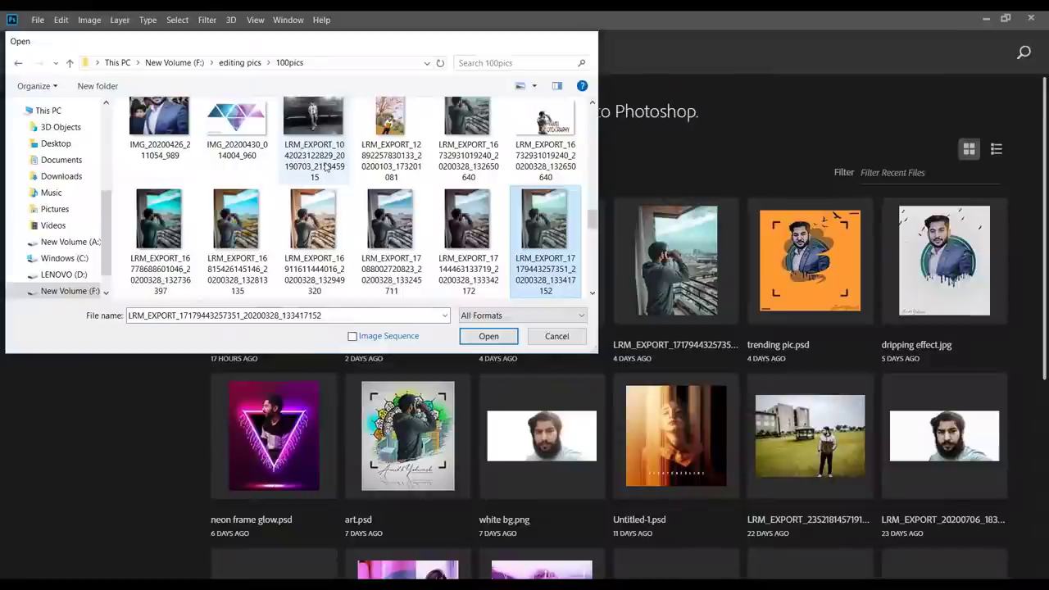
pyautogui.press('Return')
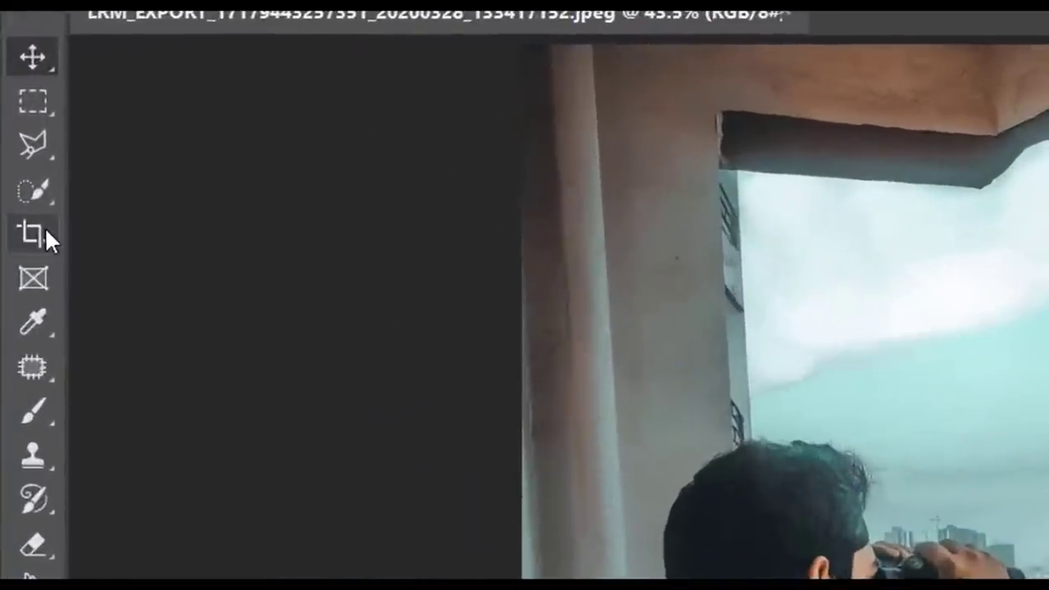
pyautogui.click(19, 152)
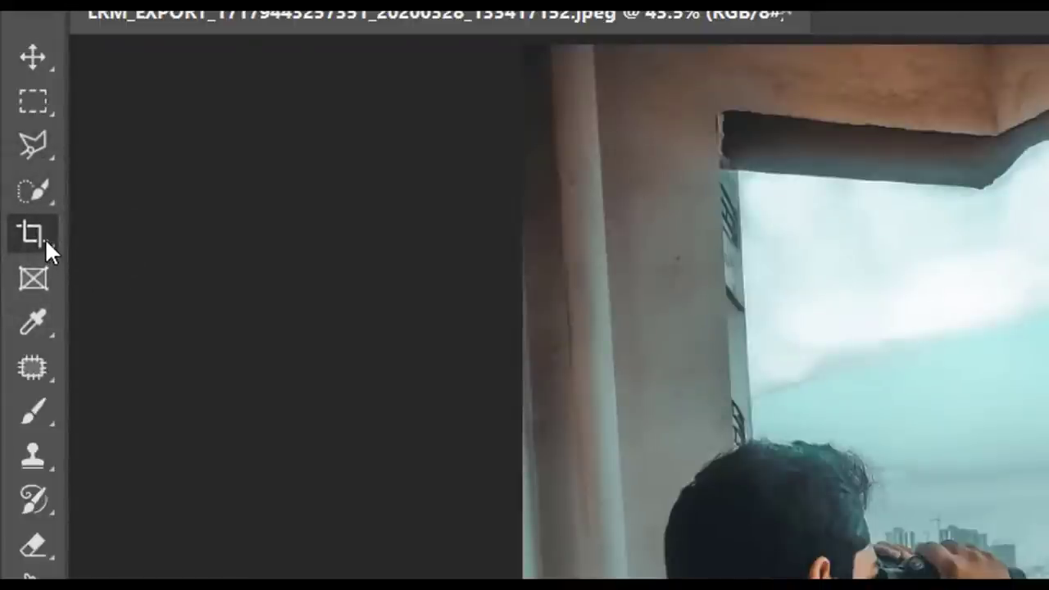
# - Crop the photo by pulling the top, right and bottom edges in around the man
pyautogui.click(33, 234)
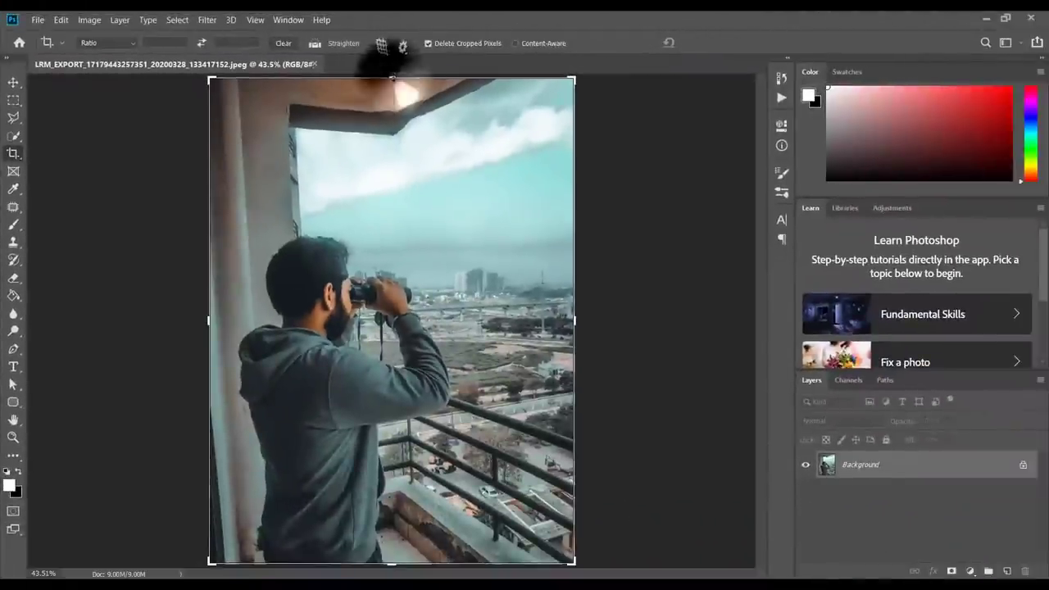
pyautogui.moveTo(398, 102); pyautogui.dragTo(383, 54)
pyautogui.moveTo(405, 170); pyautogui.dragTo(394, 118)
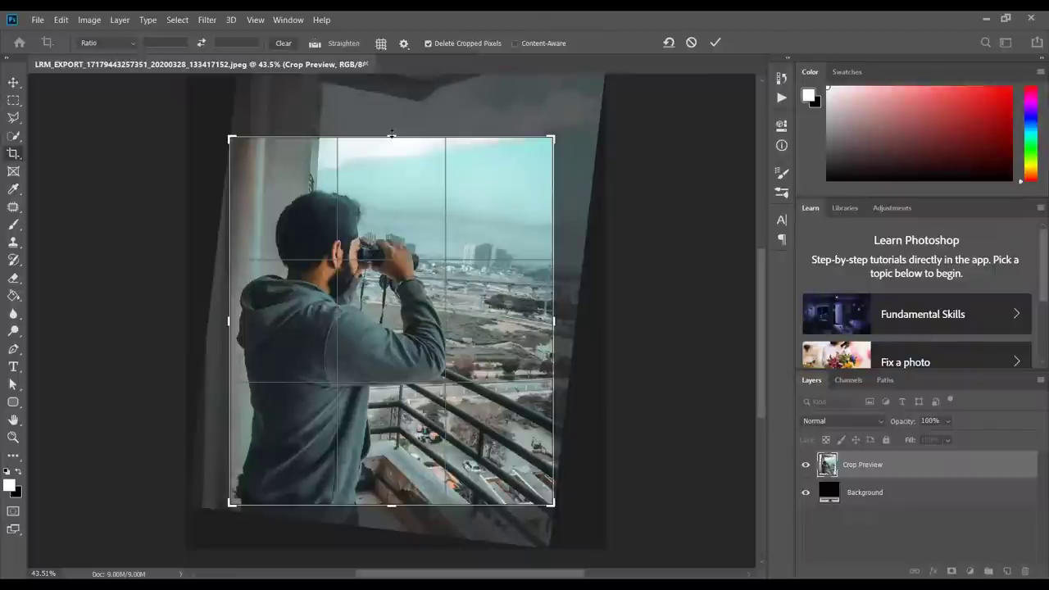
pyautogui.moveTo(393, 144); pyautogui.dragTo(393, 157)
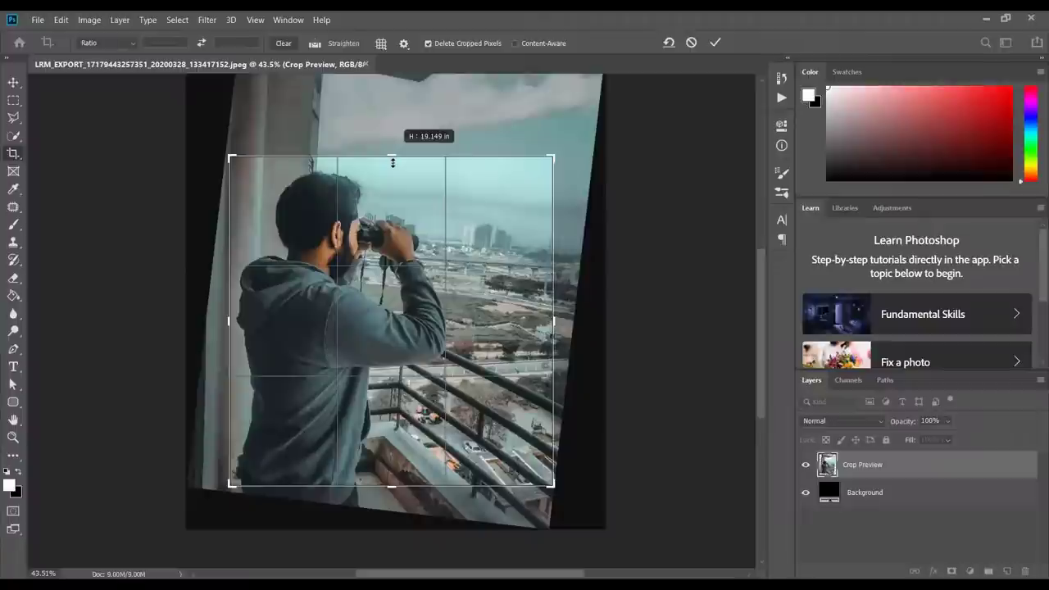
pyautogui.moveTo(392, 156); pyautogui.dragTo(392, 166)
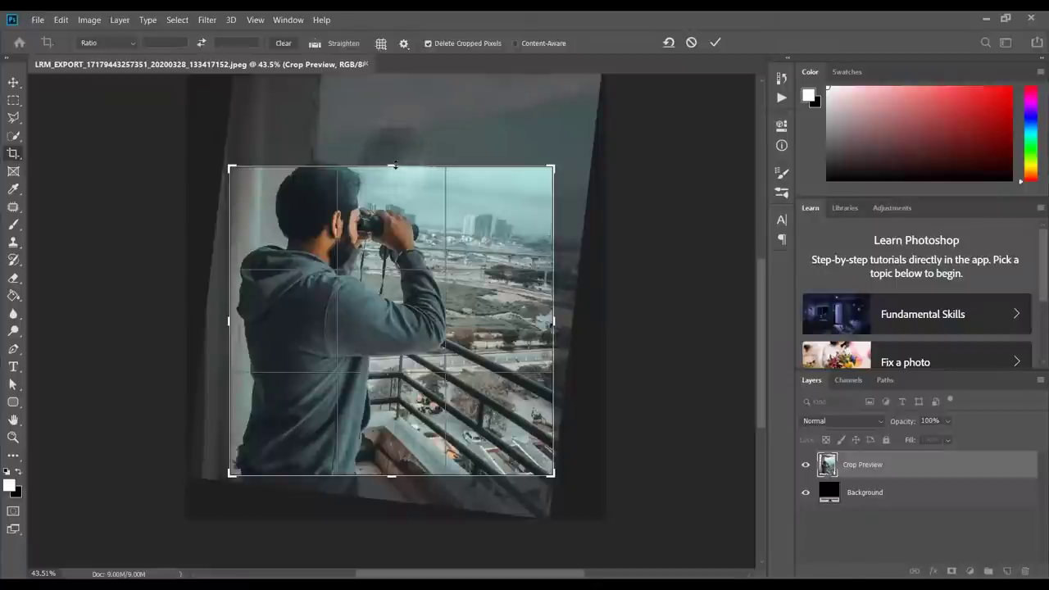
pyautogui.moveTo(394, 164); pyautogui.dragTo(394, 159)
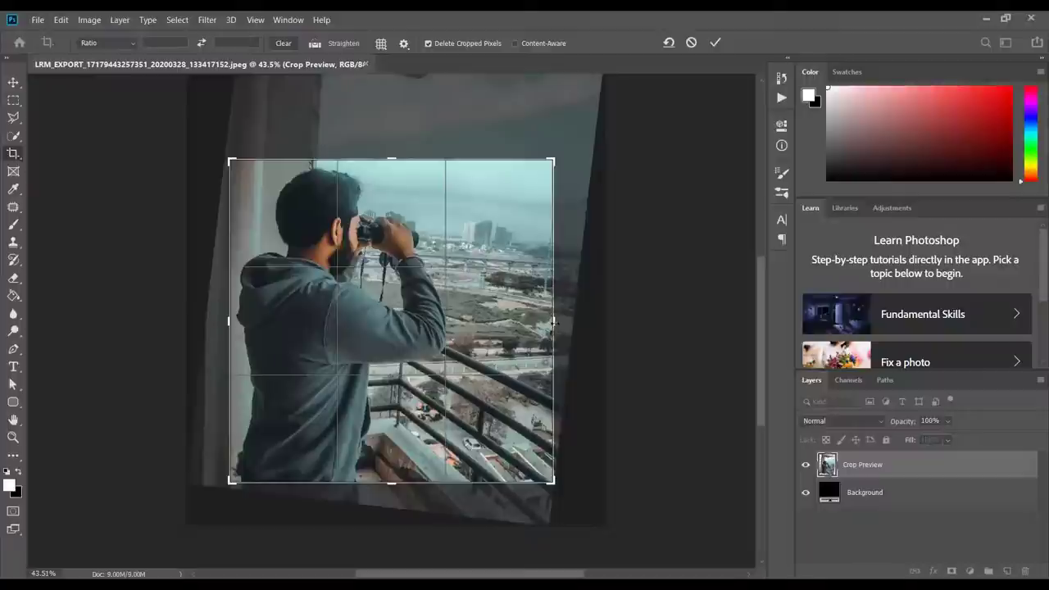
pyautogui.moveTo(554, 324); pyautogui.dragTo(527, 329)
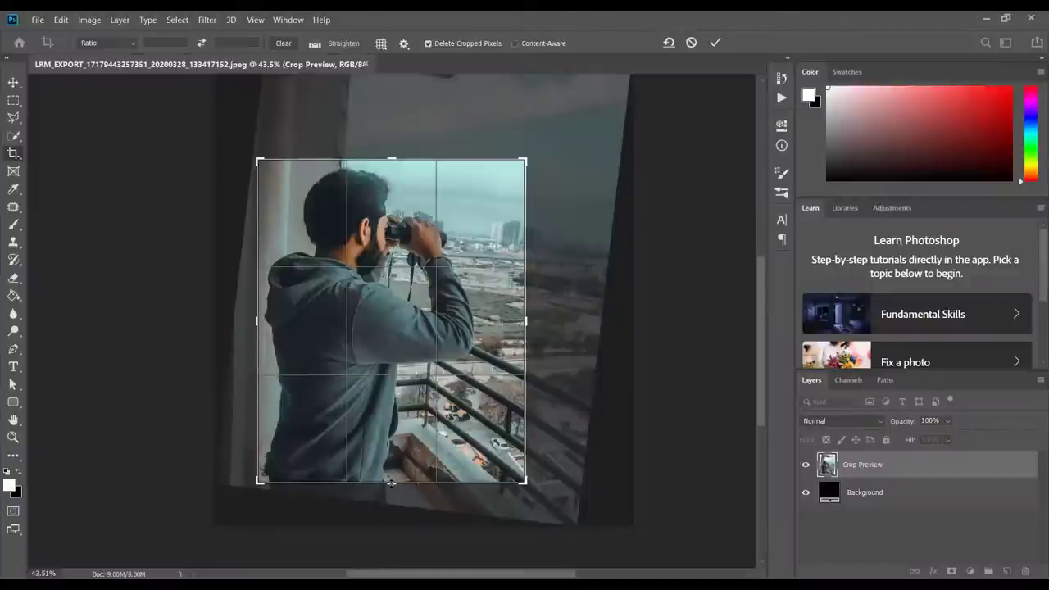
pyautogui.moveTo(391, 482); pyautogui.dragTo(392, 474)
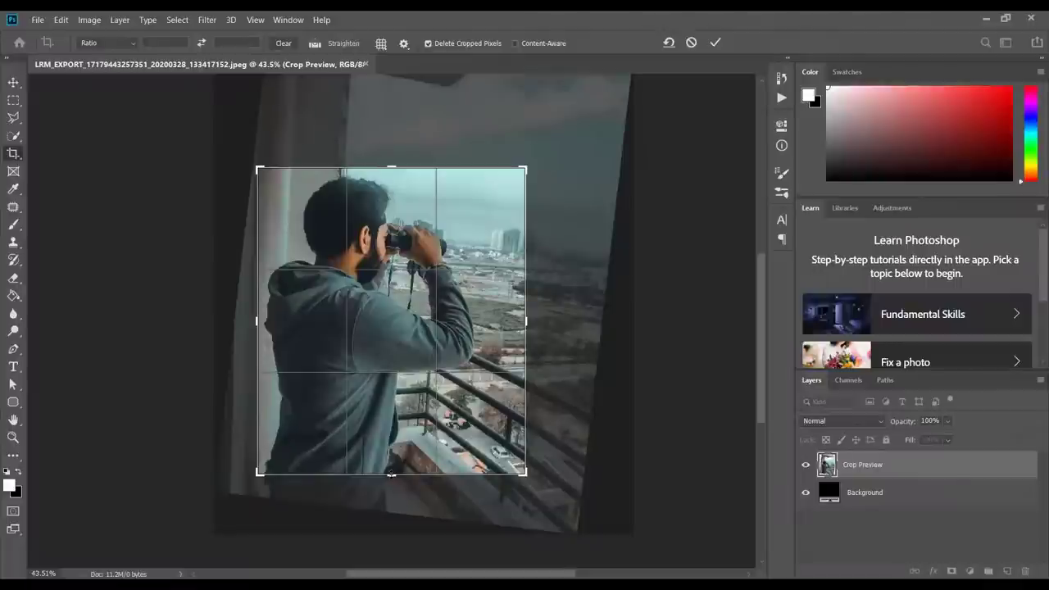
pyautogui.click(718, 43)
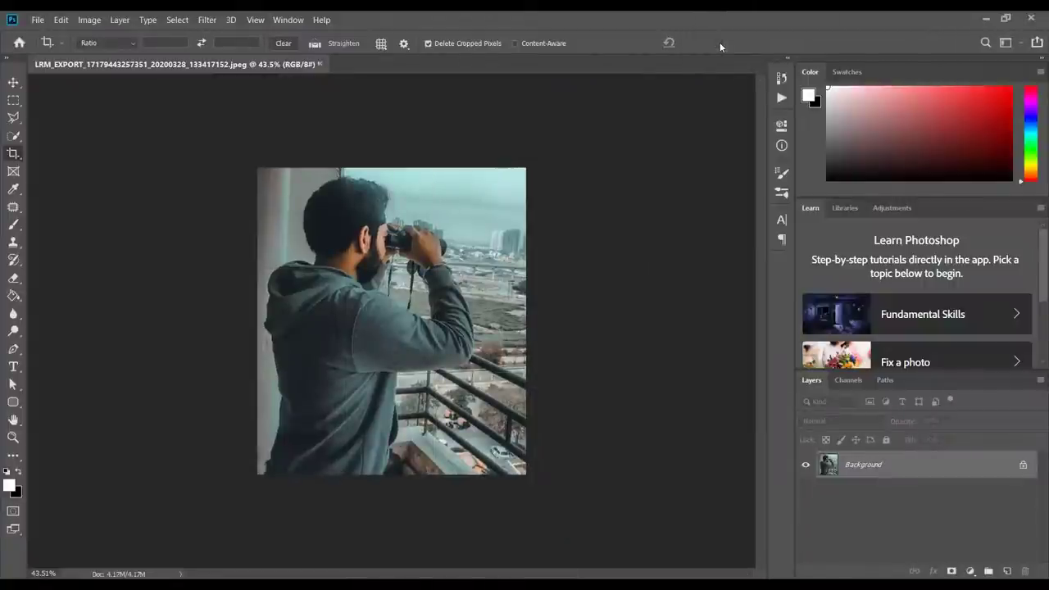
# - Set the image width to 1200 px in Image Size, giving 1200 × 1372 px
pyautogui.hotkey('ctrl', '0')
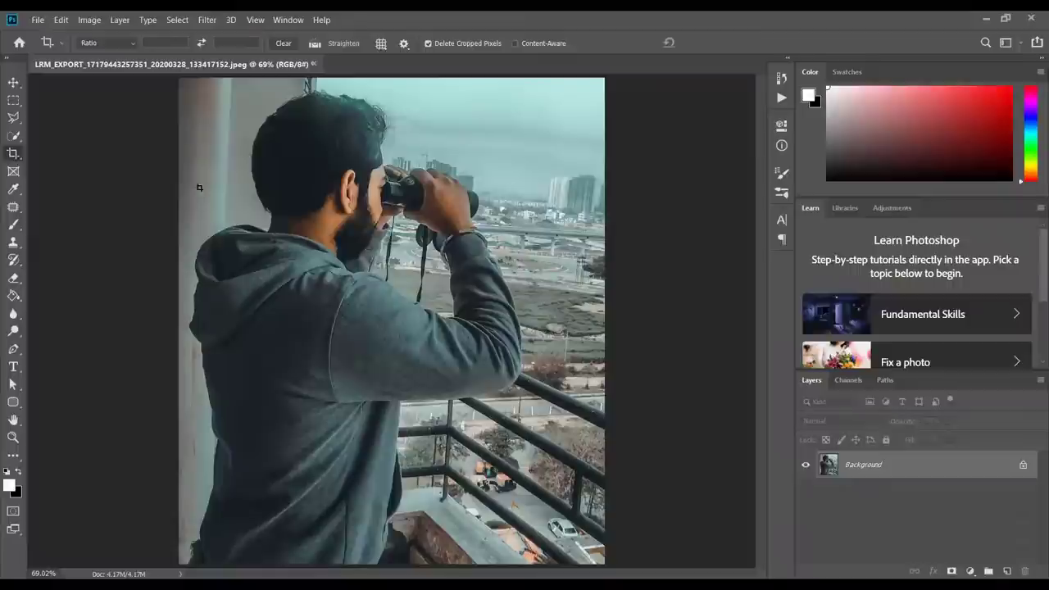
pyautogui.click(97, 19)
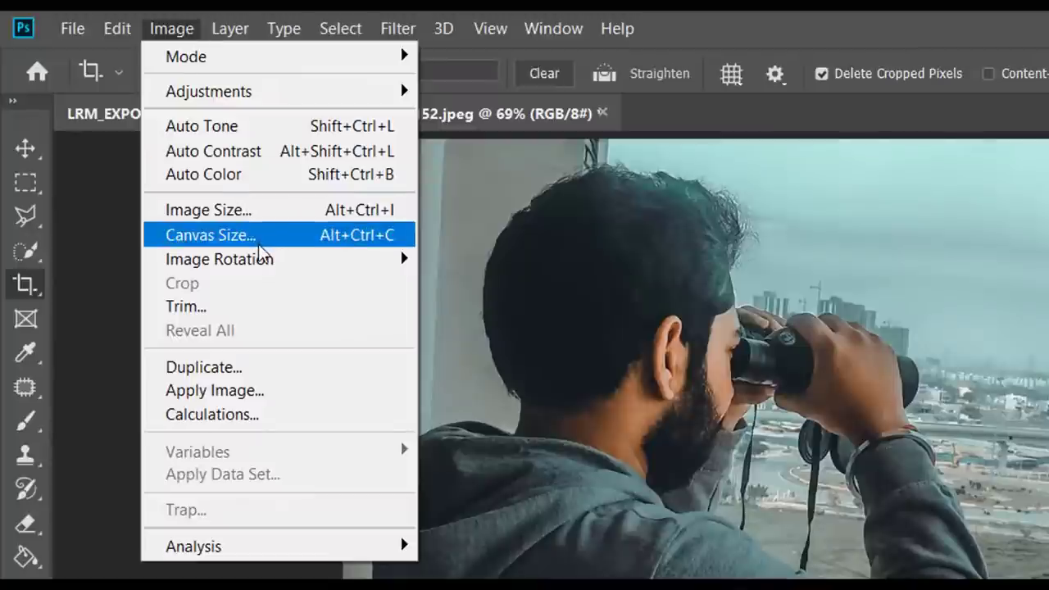
pyautogui.click(241, 212)
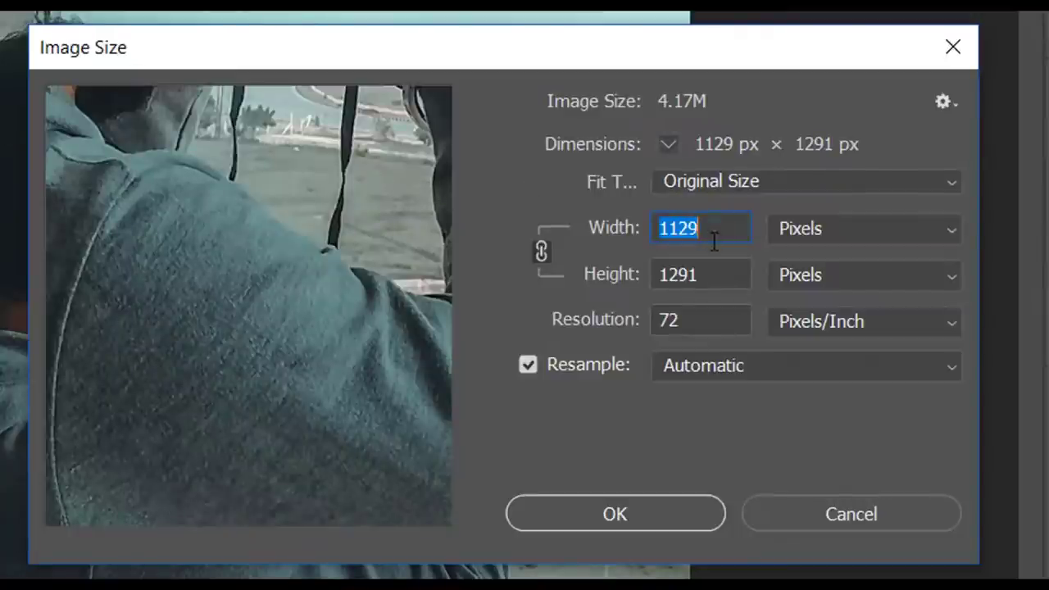
pyautogui.write('1200')
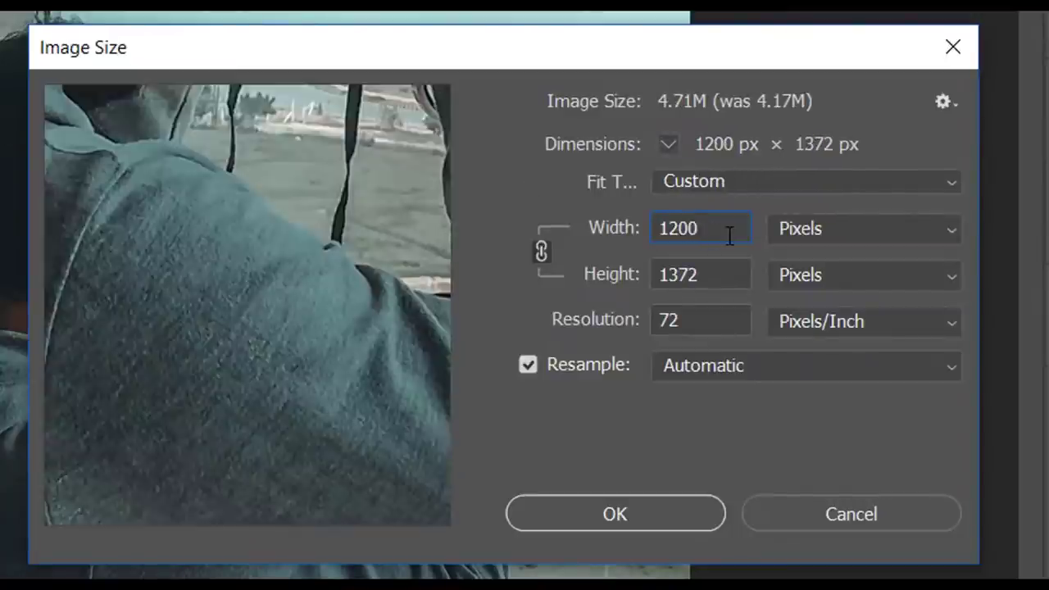
pyautogui.click(624, 513)
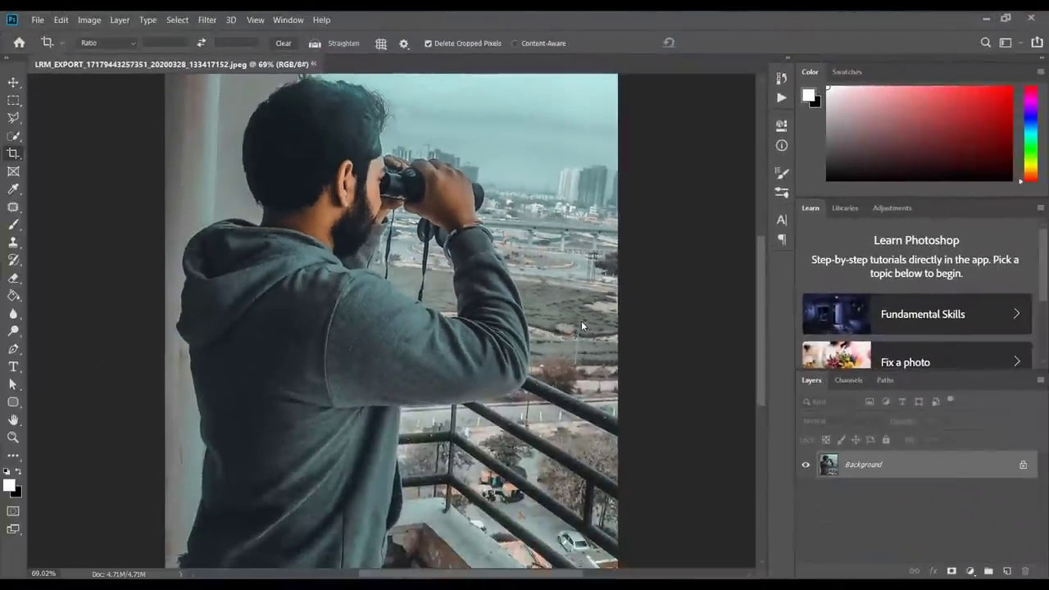
# - Rename the Background layer to model
pyautogui.doubleClick(867, 466)
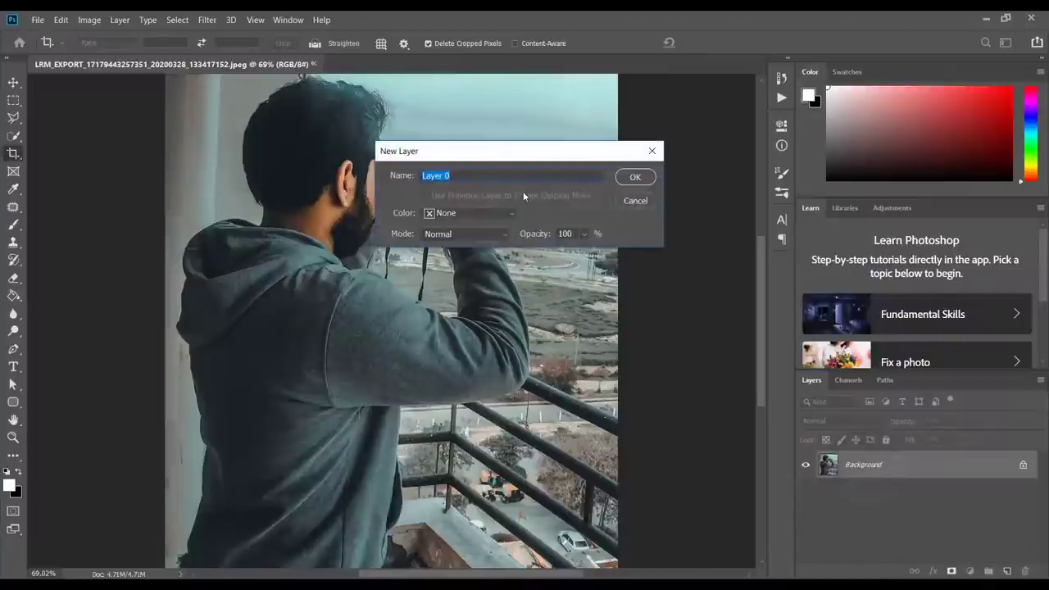
pyautogui.write('model')
pyautogui.press('Return')
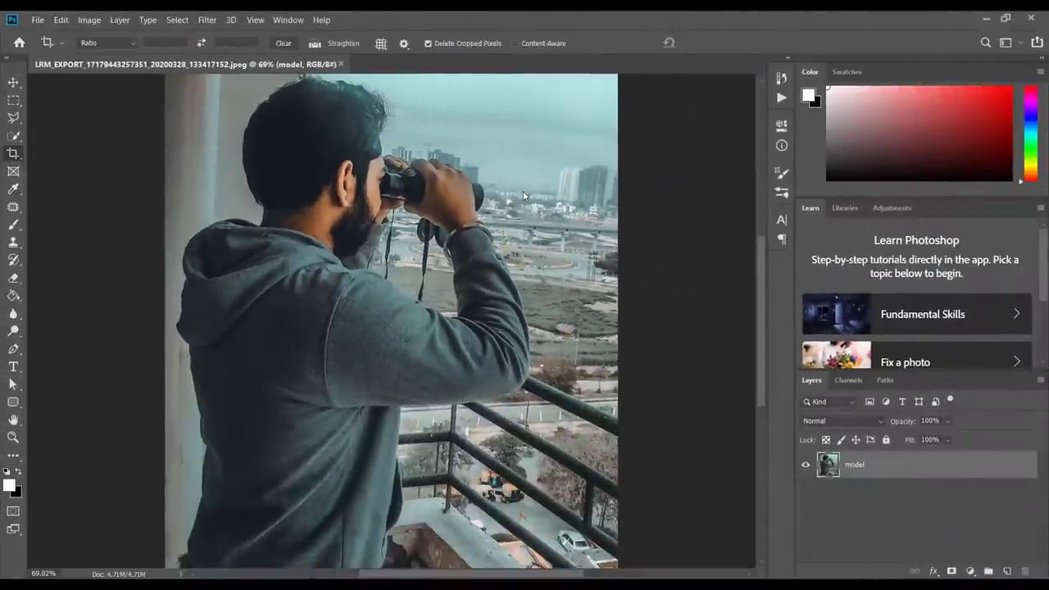
# - Select the model layer and duplicate it with Ctrl+J
pyautogui.click(13, 82)
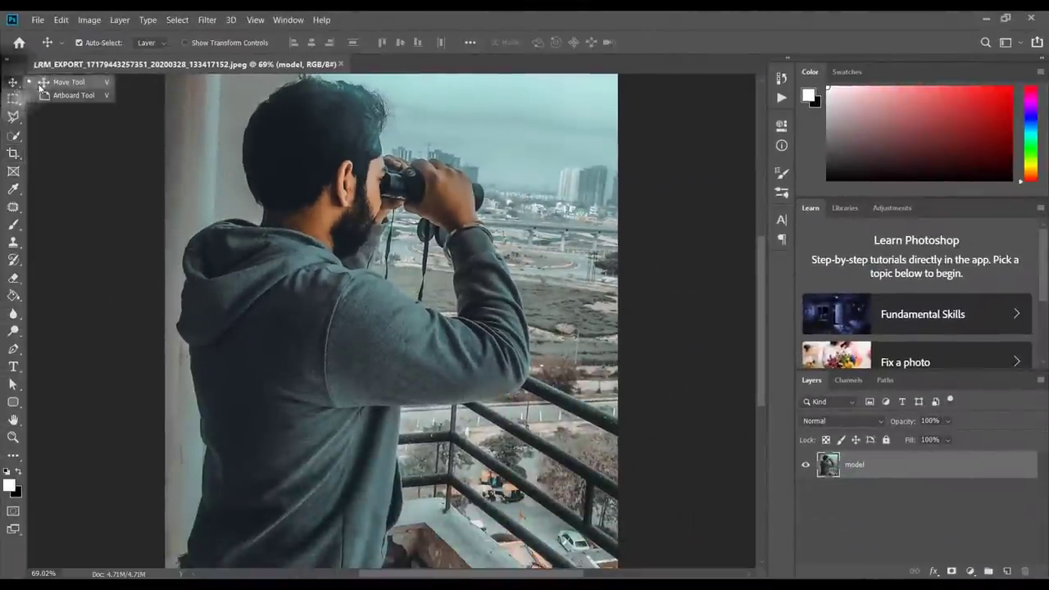
pyautogui.click(39, 85)
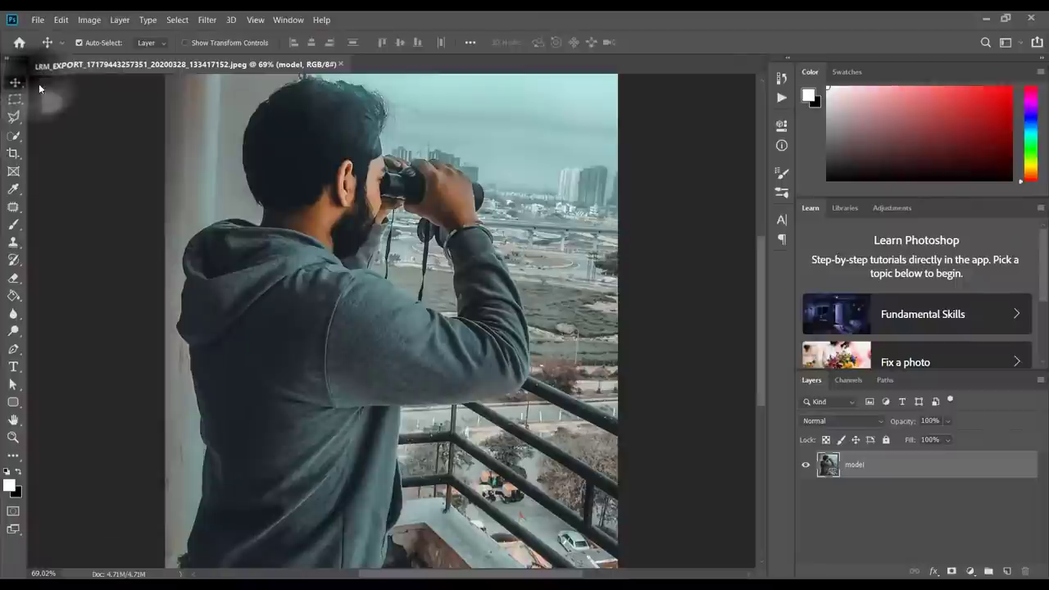
pyautogui.click(870, 467)
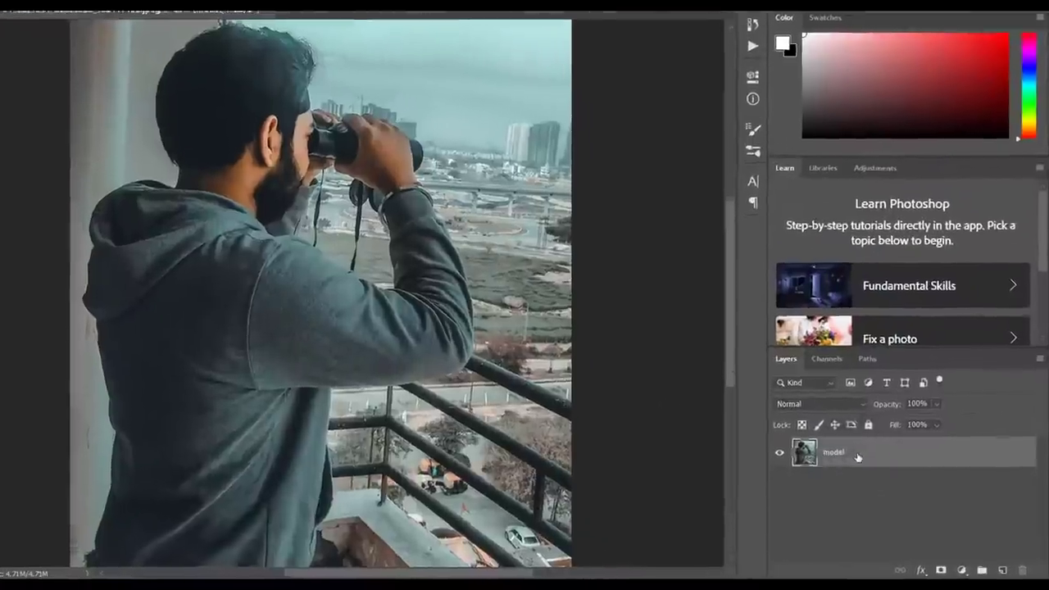
pyautogui.hotkey('ctrl', 'j')
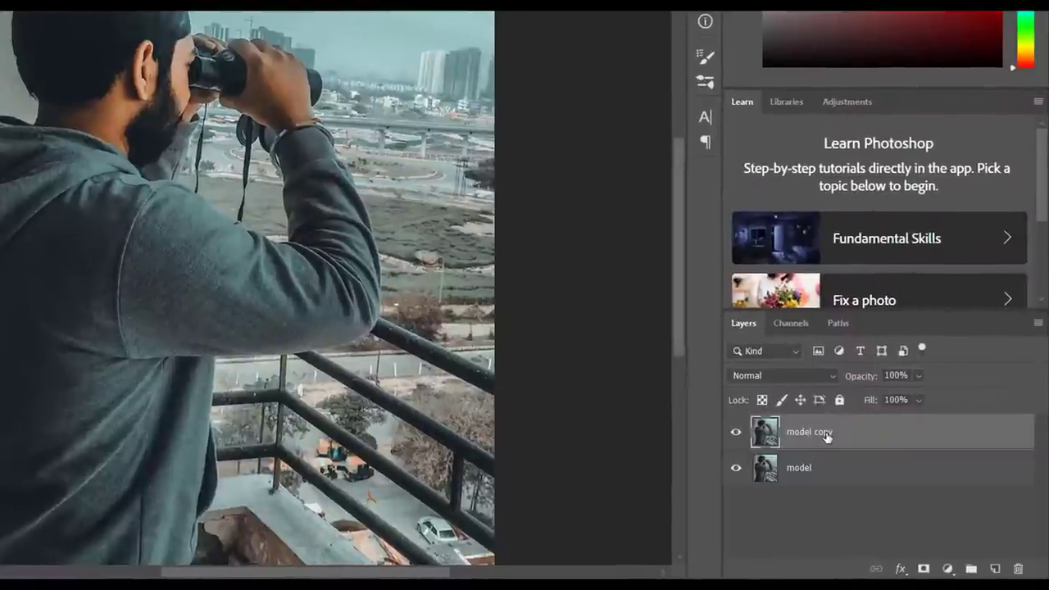
pyautogui.hotkey('ctrl', 'j')
pyautogui.hotkey('ctrl', 'j')
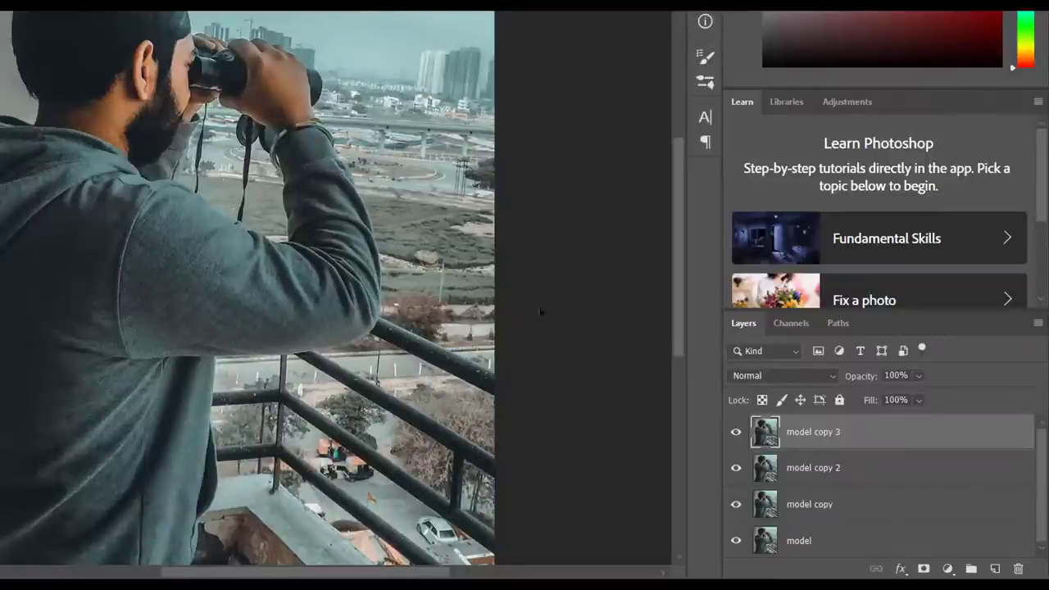
# - Restrict model copy 3's blending channels to green only by unchecking R and B
pyautogui.click(970, 436)
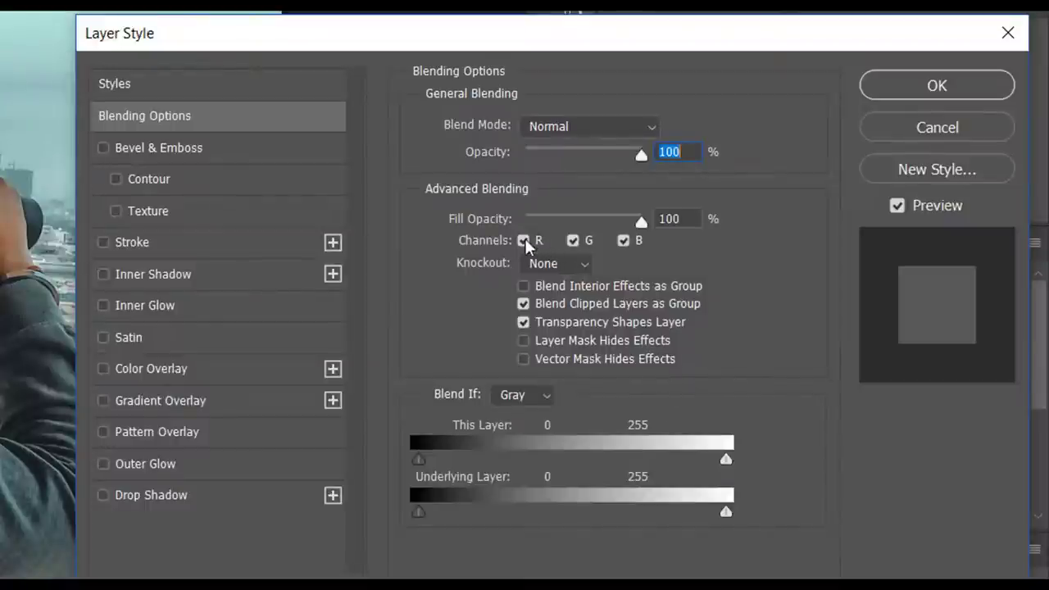
pyautogui.click(525, 238)
pyautogui.click(622, 239)
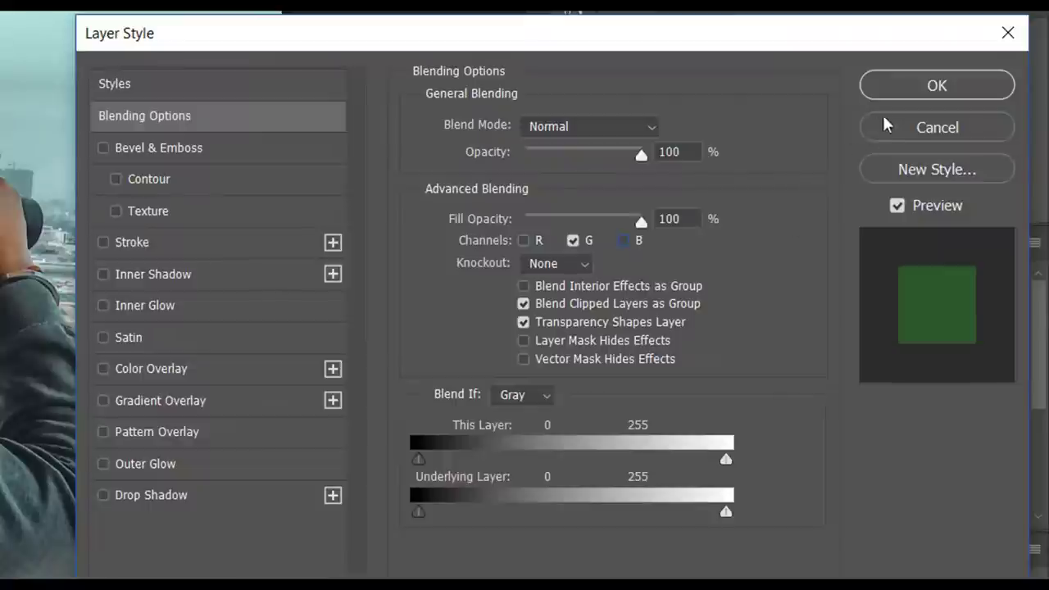
pyautogui.click(907, 93)
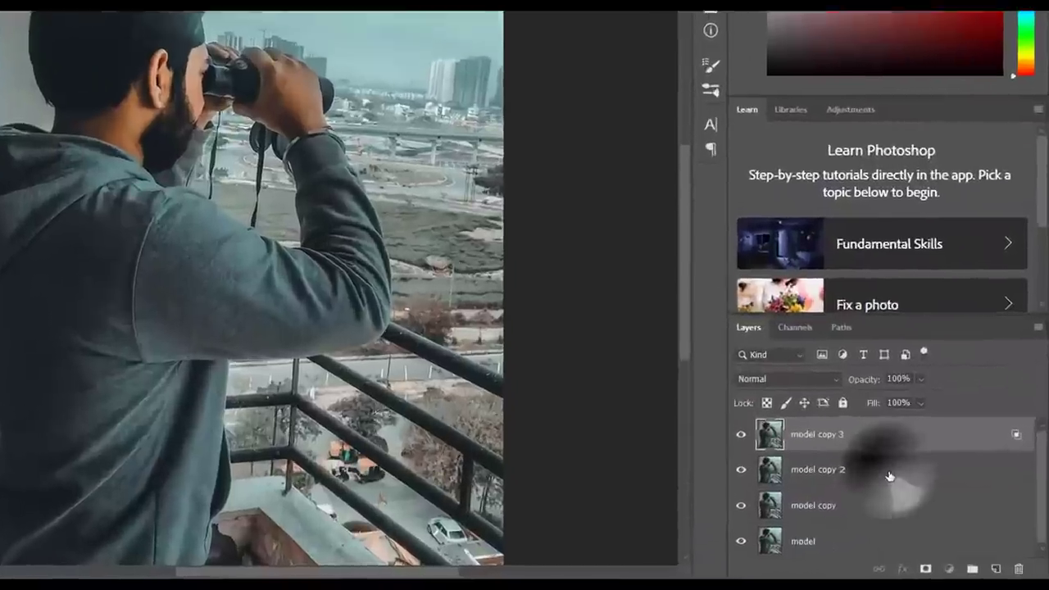
# - Limit model copy 2's blending channels to red and blue by unchecking G
pyautogui.click(889, 476)
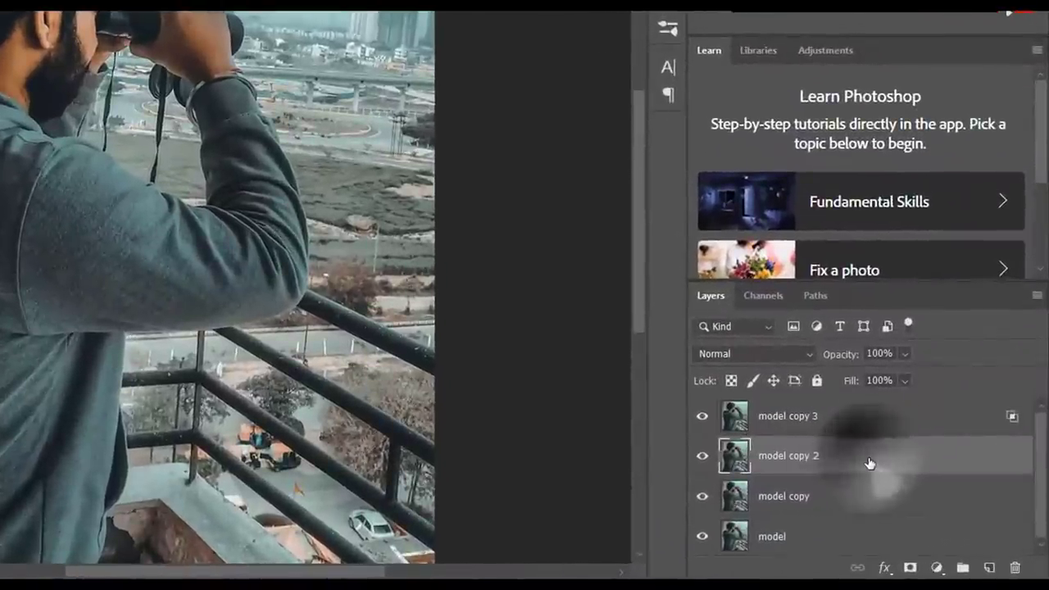
pyautogui.doubleClick(870, 464)
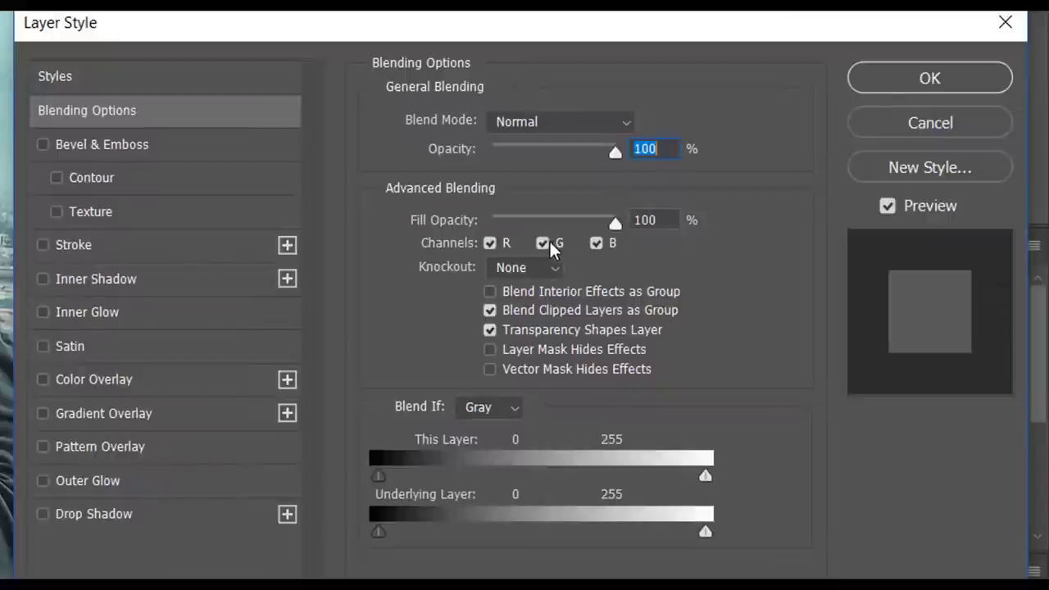
pyautogui.click(547, 242)
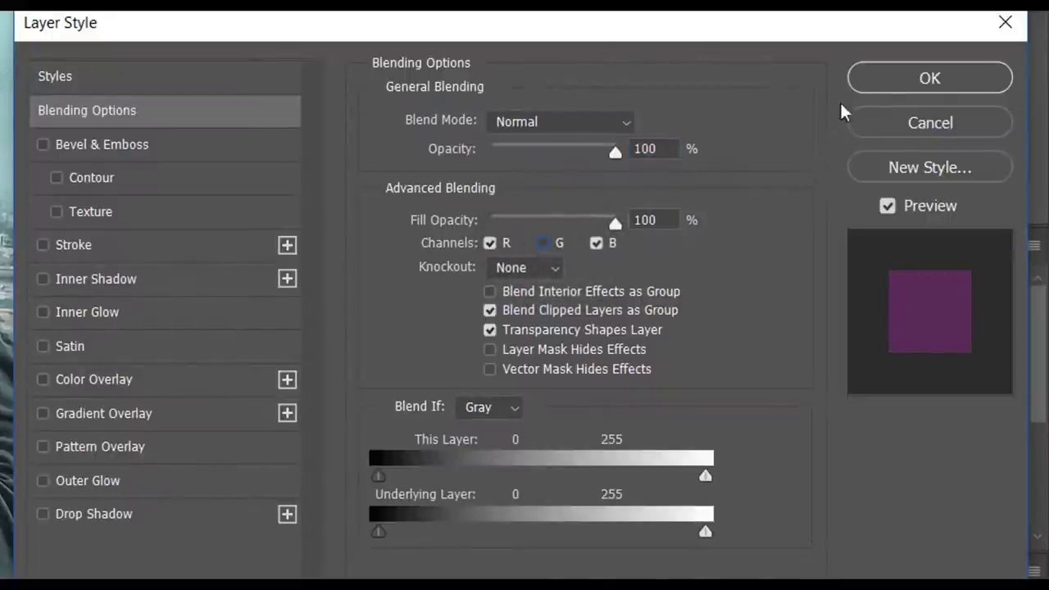
pyautogui.click(918, 72)
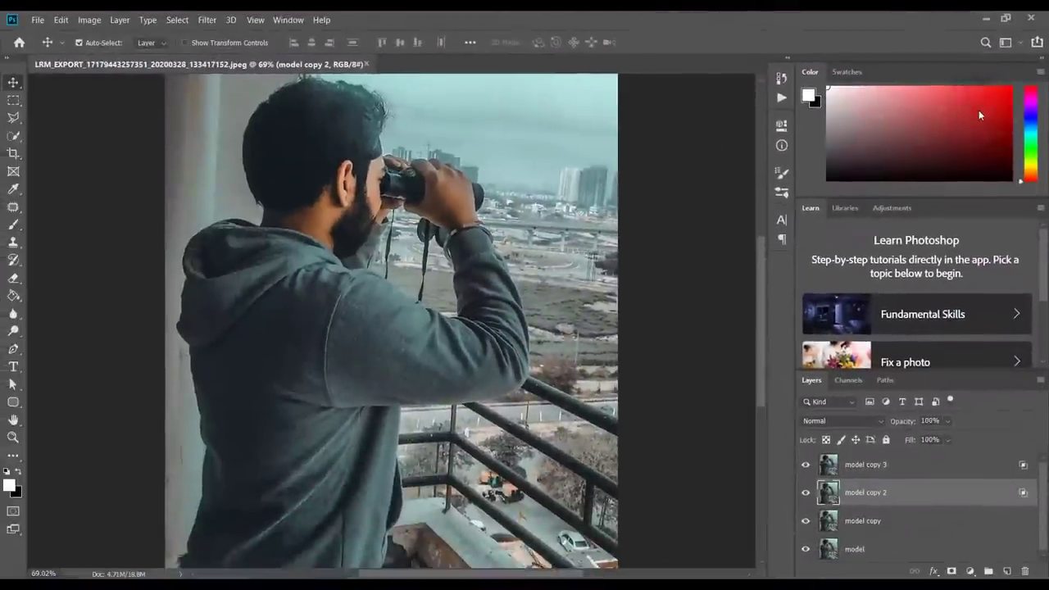
pyautogui.click(890, 469)
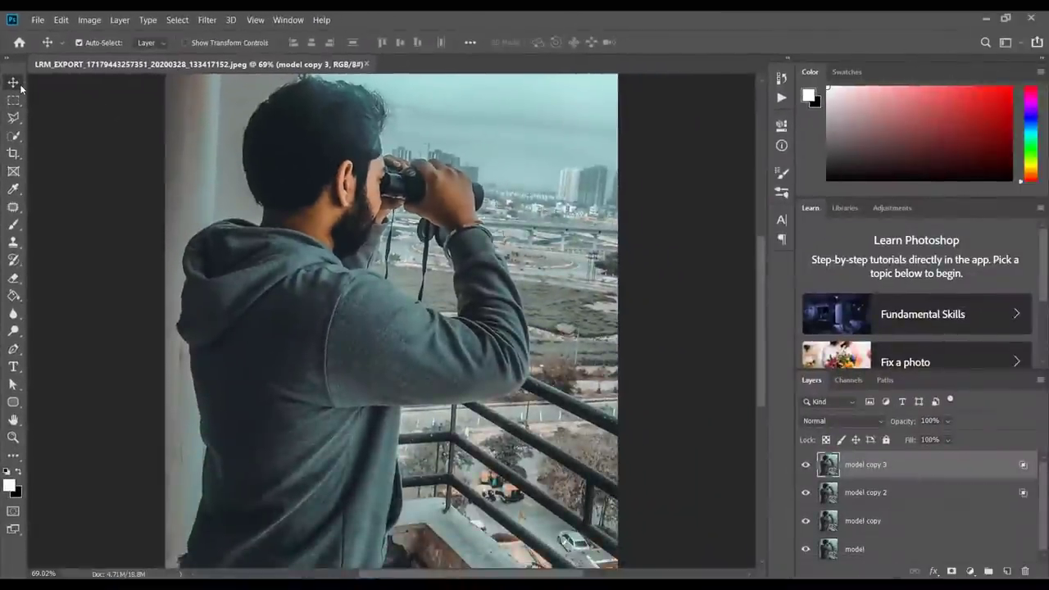
# - With the Move tool, nudge model copy 2 rightward so green and magenta fringes appear
pyautogui.rightClick(14, 82)
pyautogui.click(47, 79)
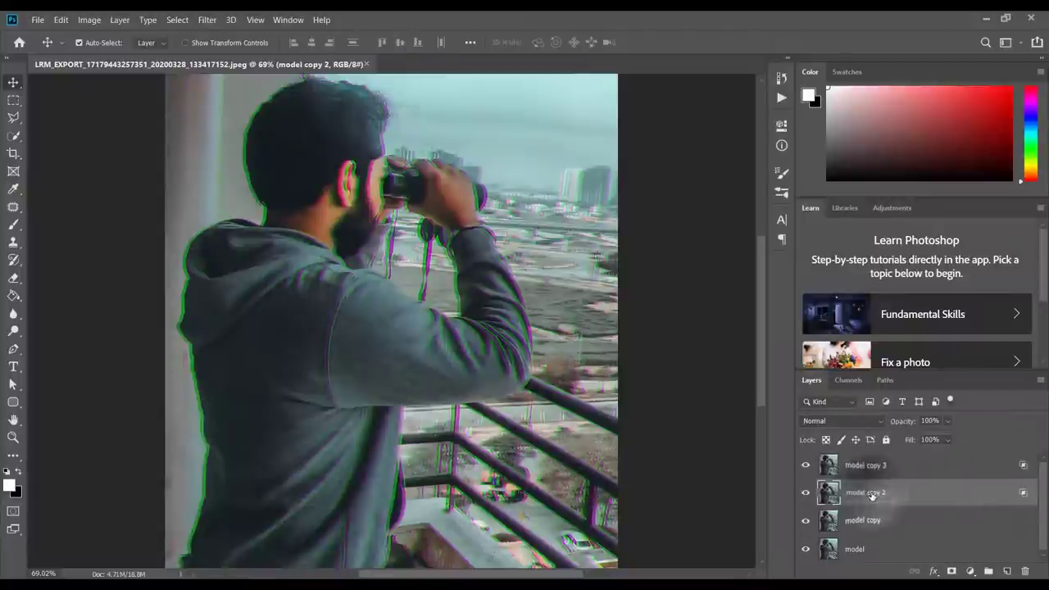
pyautogui.click(872, 495)
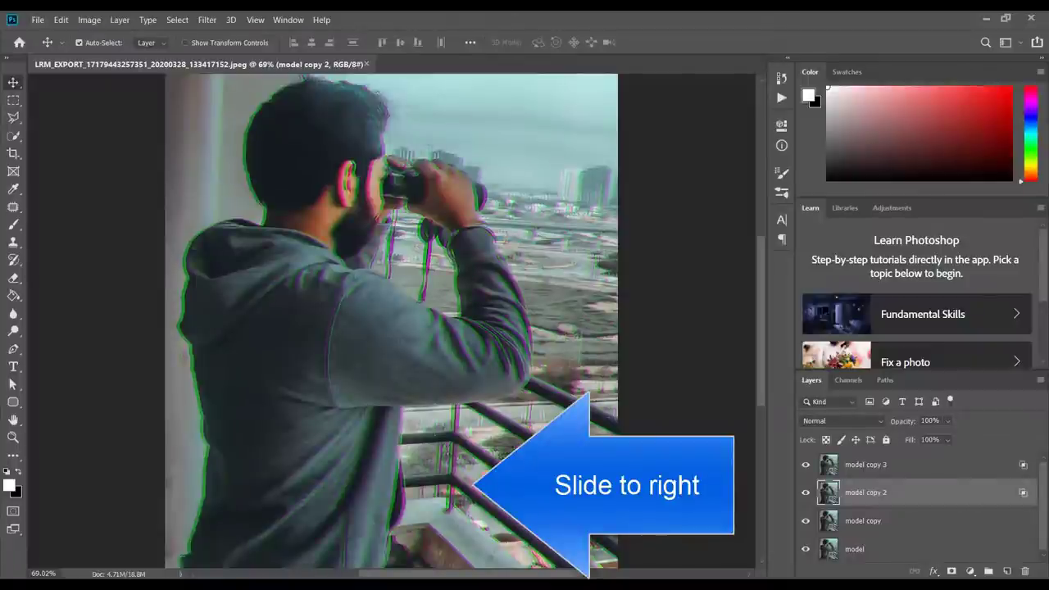
pyautogui.press('Right')
pyautogui.press('Right')
pyautogui.press('Right')
pyautogui.press('Right')
pyautogui.press('Right')
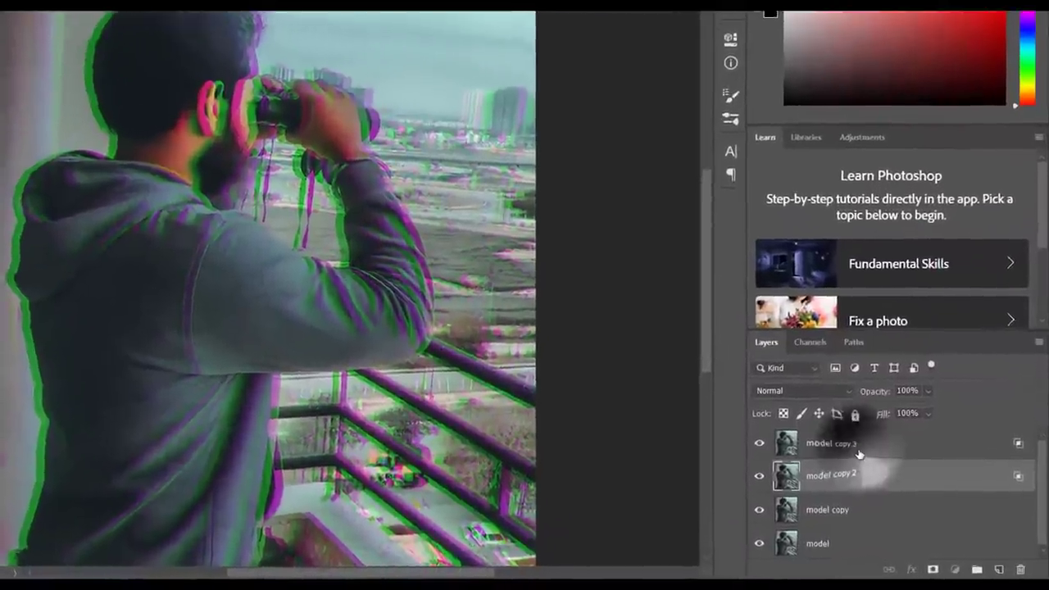
# - Merge model copy 3, model copy 2 and model copy into one layer named 'rgb'
pyautogui.keyDown('shift'); pyautogui.click(889, 466); pyautogui.keyUp('shift')
pyautogui.keyDown('shift'); pyautogui.click(864, 508); pyautogui.keyUp('shift')
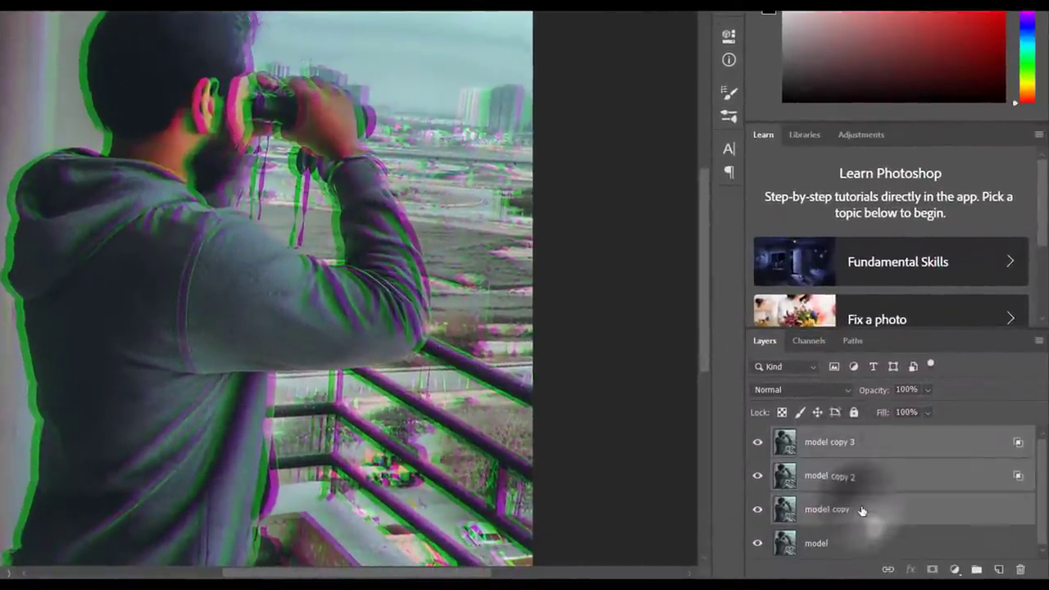
pyautogui.hotkey('ctrl', 'e')
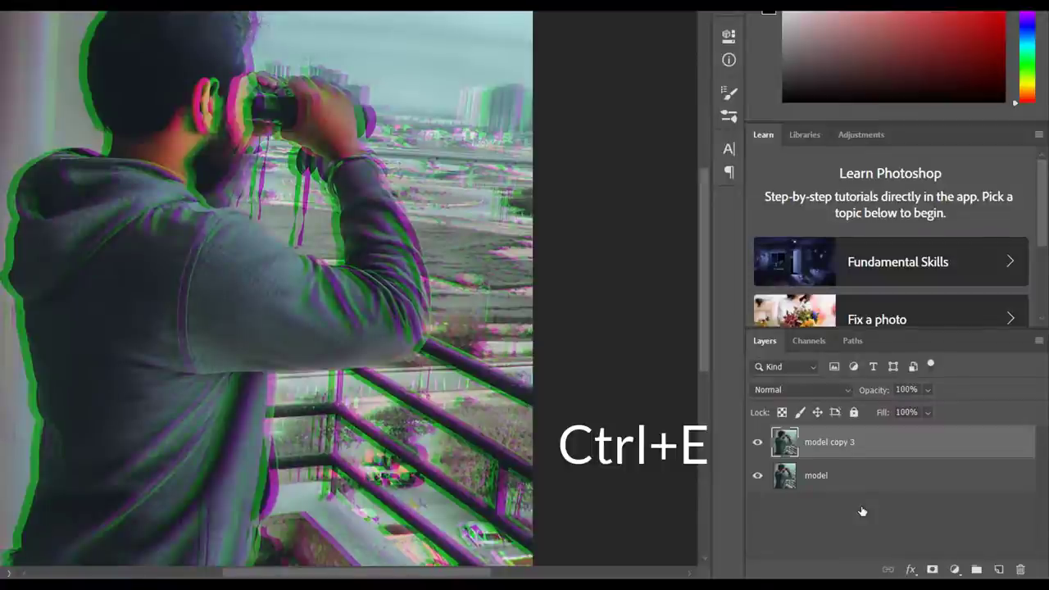
pyautogui.doubleClick(843, 444)
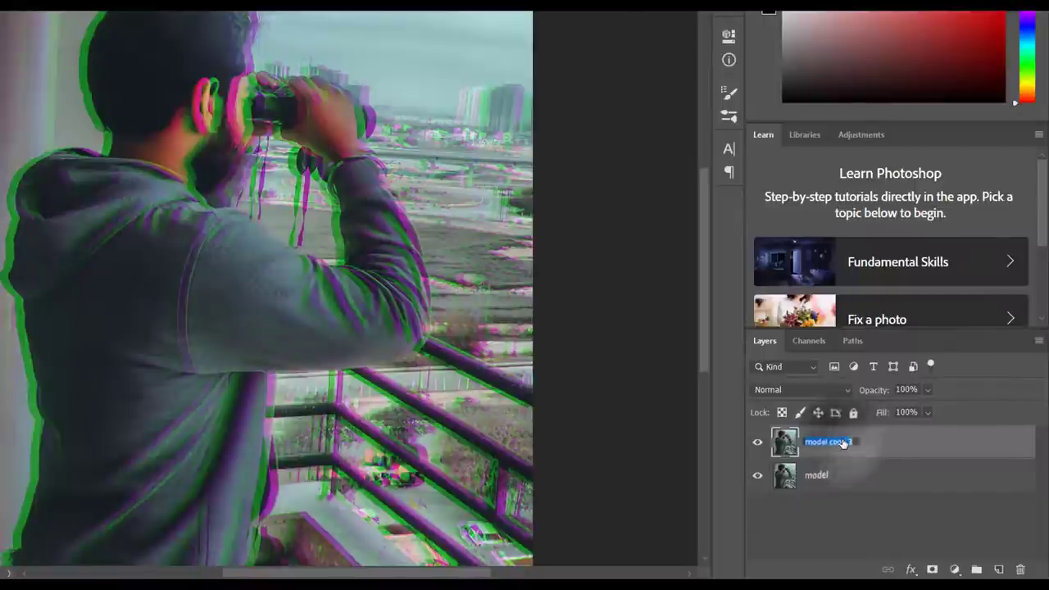
pyautogui.write('rgb')
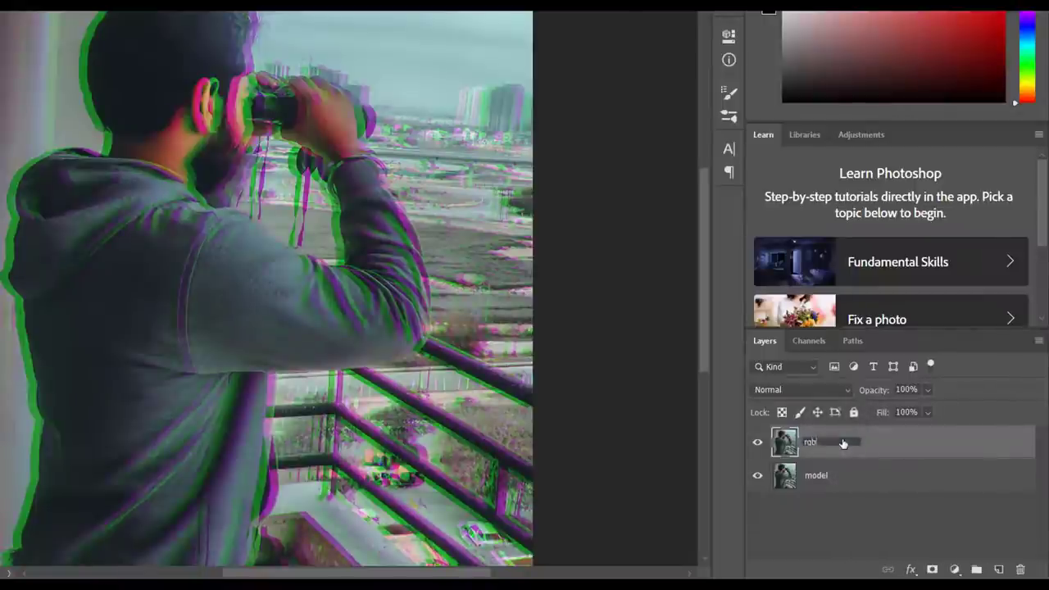
pyautogui.press('Return')
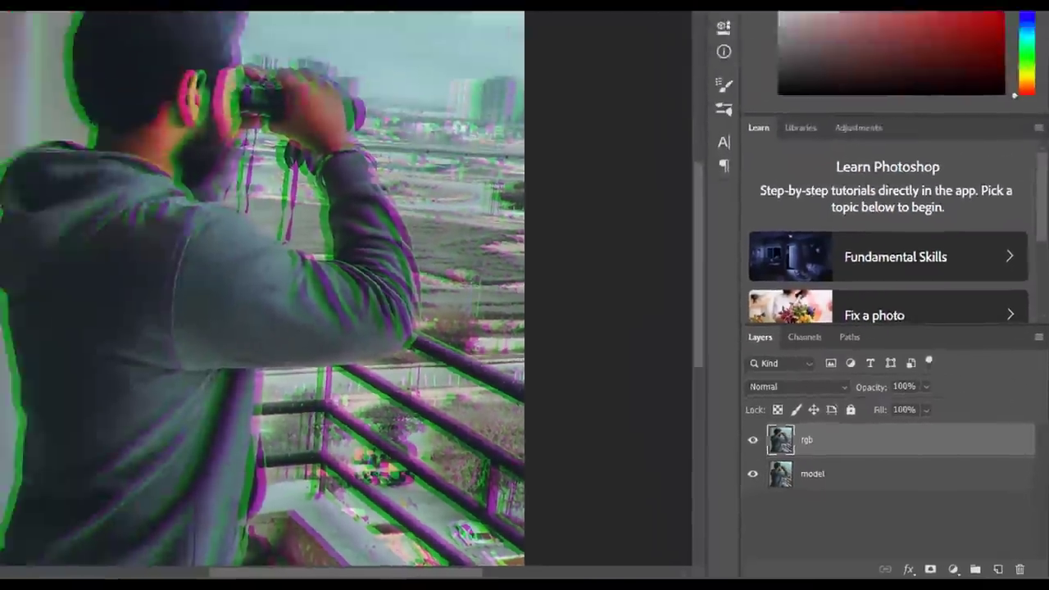
# - Apply Add Noise to the rgb layer: Amount 12%, Gaussian, Monochromatic off
pyautogui.click(391, 28)
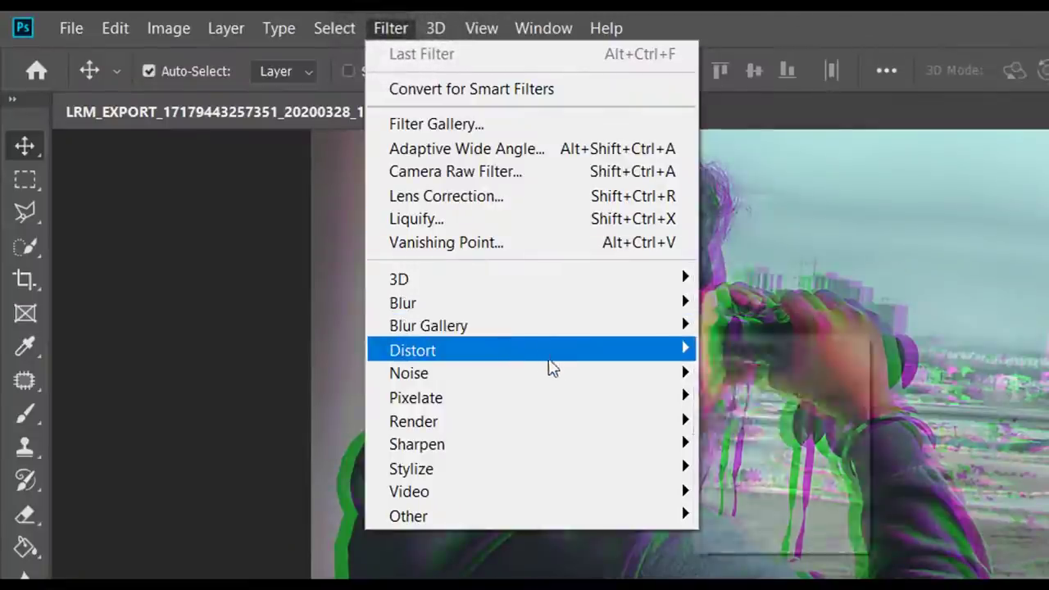
pyautogui.moveTo(596, 385)
pyautogui.click(757, 374)
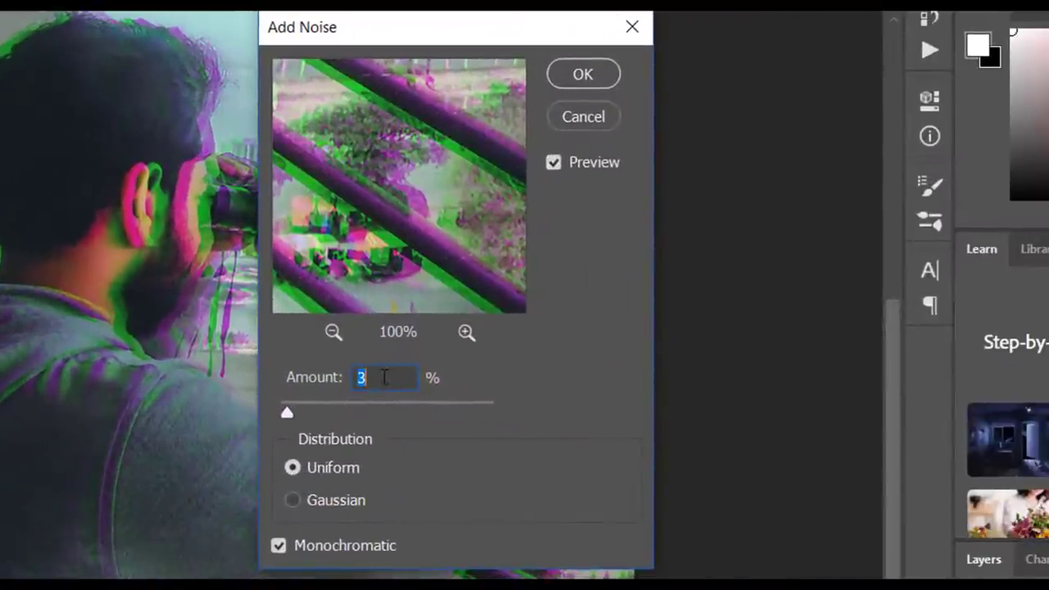
pyautogui.write('12')
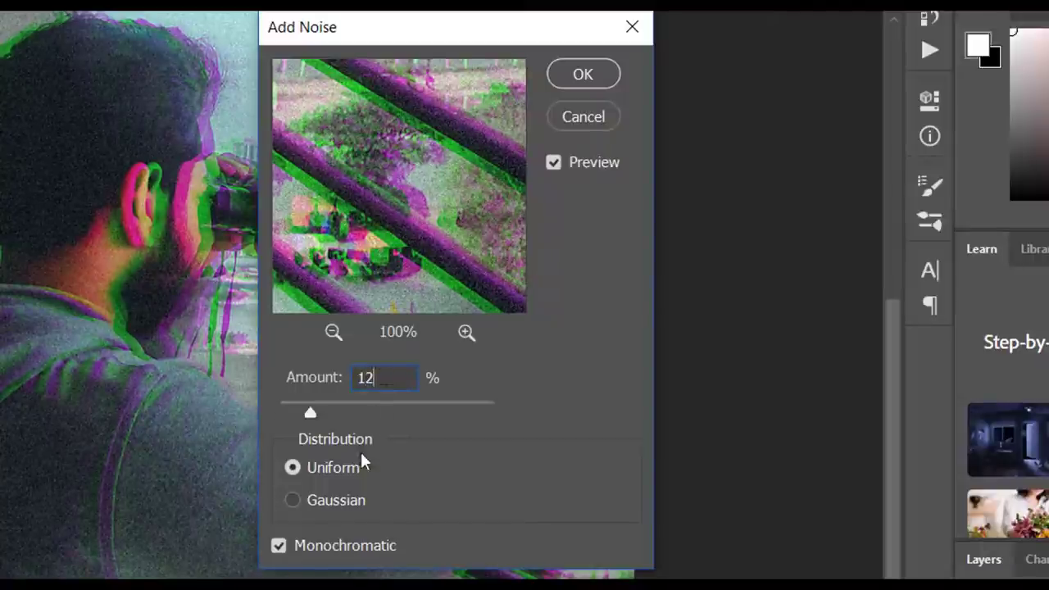
pyautogui.click(297, 499)
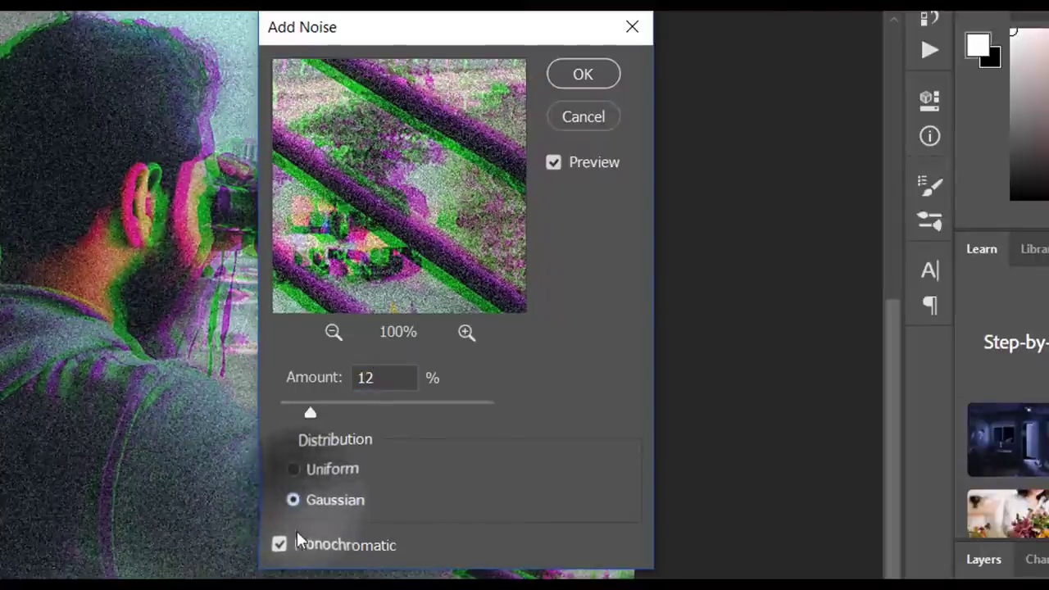
pyautogui.click(317, 547)
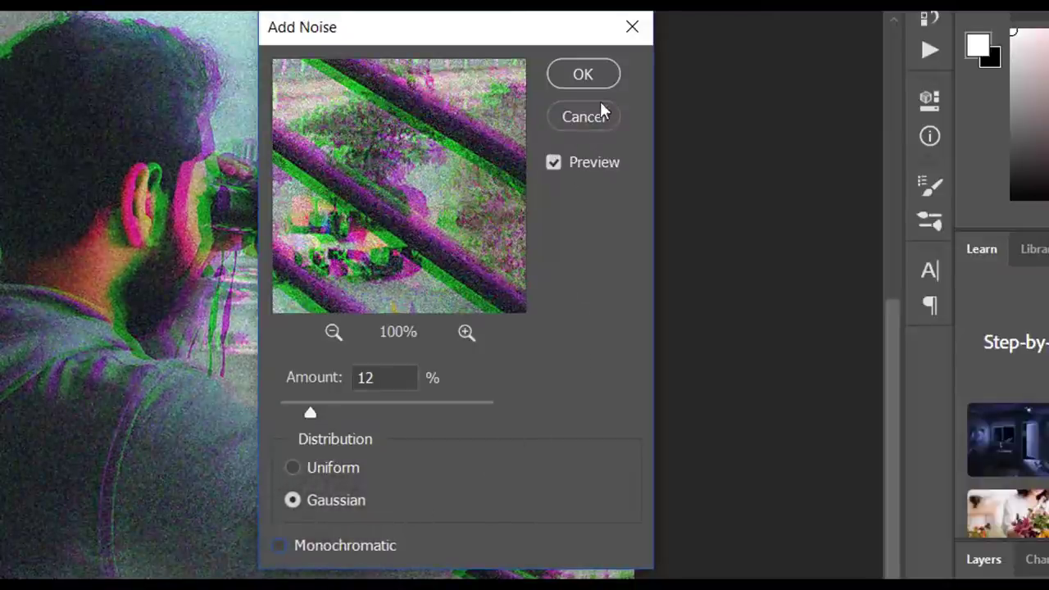
pyautogui.click(597, 74)
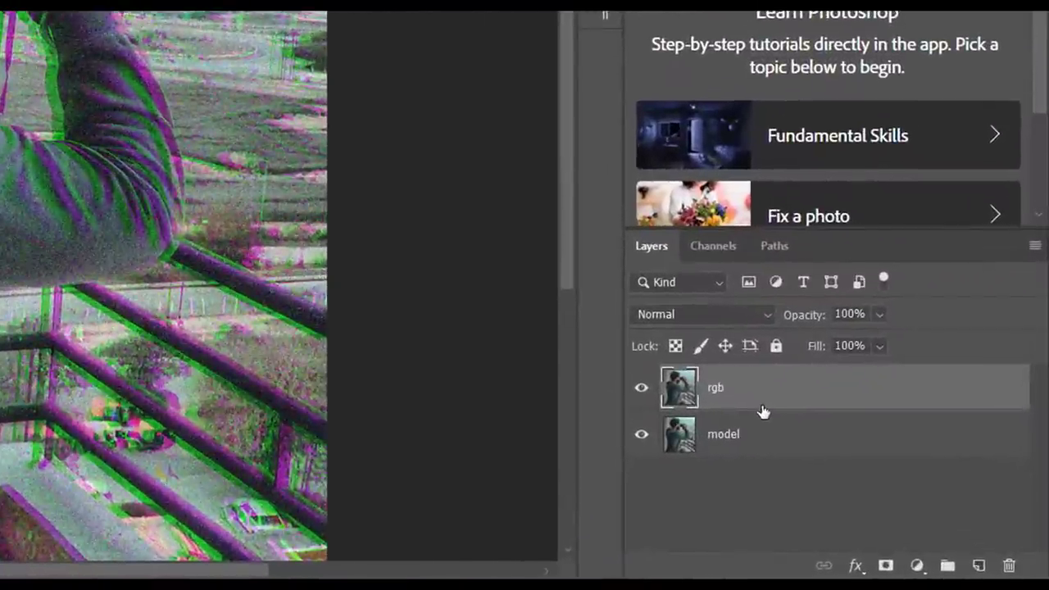
# - Duplicate the rgb layer with Ctrl+J and rename the copy 'rgb bigger'
pyautogui.hotkey('ctrl', 'j')
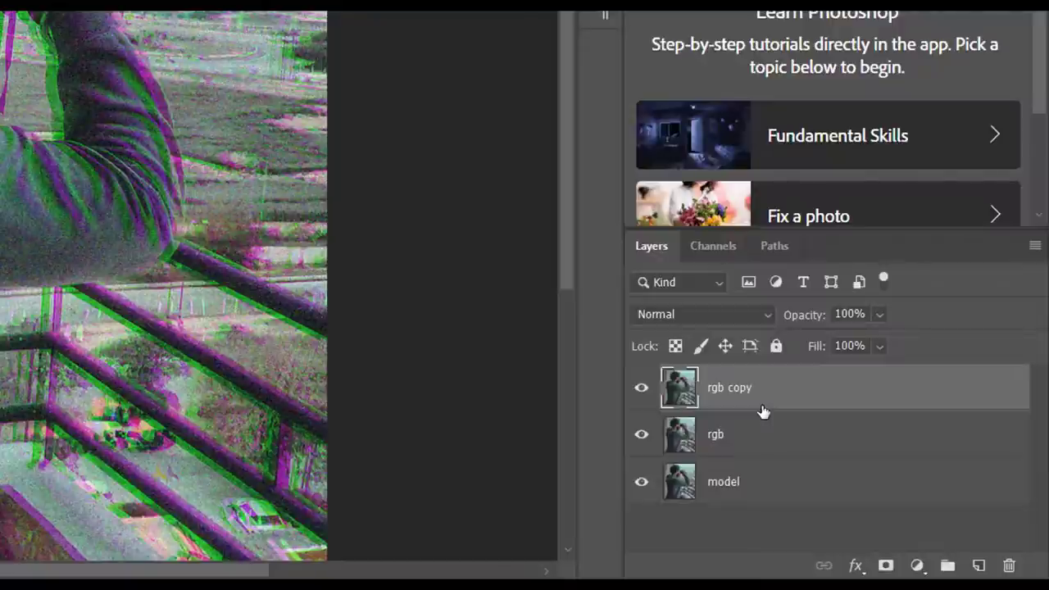
pyautogui.doubleClick(738, 391)
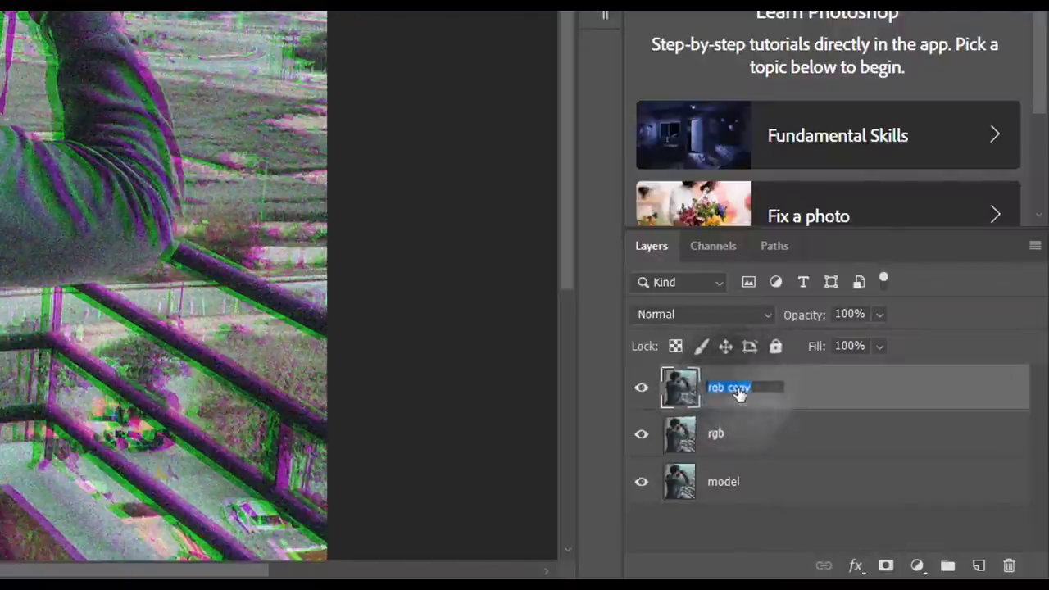
pyautogui.click(773, 387)
pyautogui.press('BackSpace')
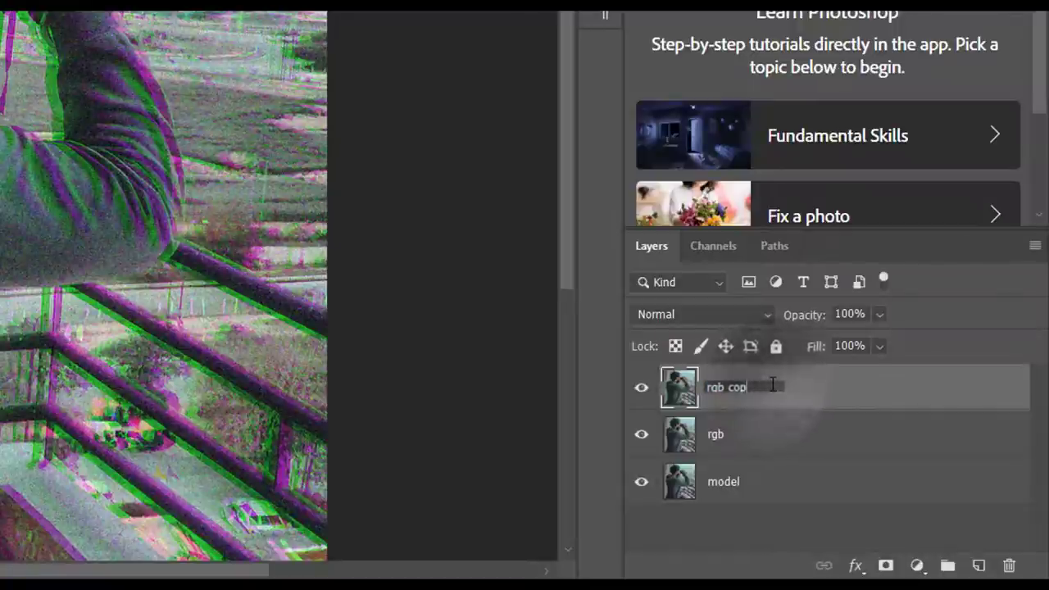
pyautogui.press('BackSpace')
pyautogui.press('BackSpace')
pyautogui.press('BackSpace')
pyautogui.write('bl')
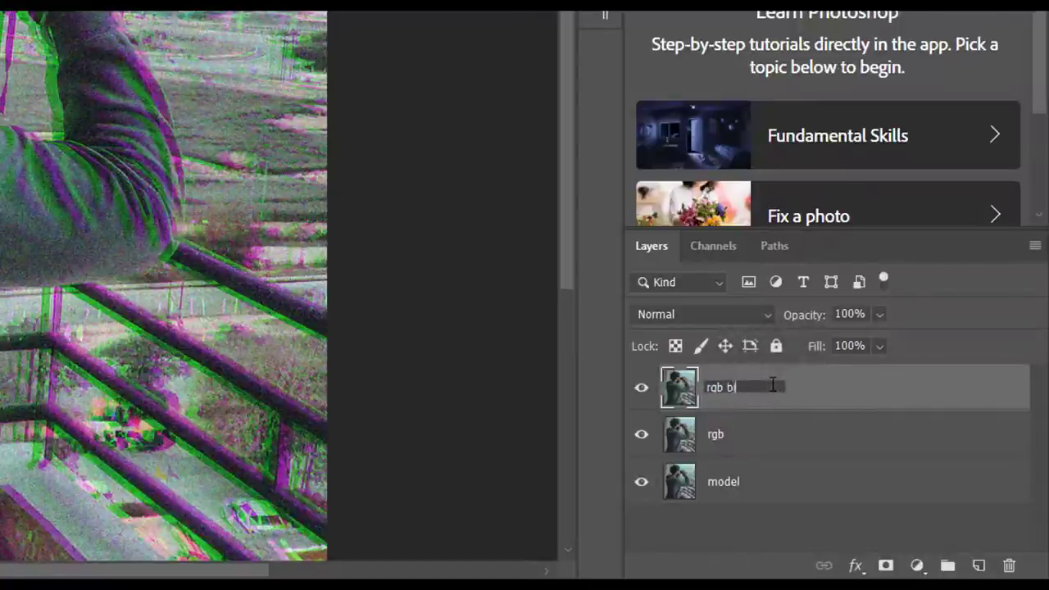
pyautogui.write('gger')
pyautogui.press('Return')
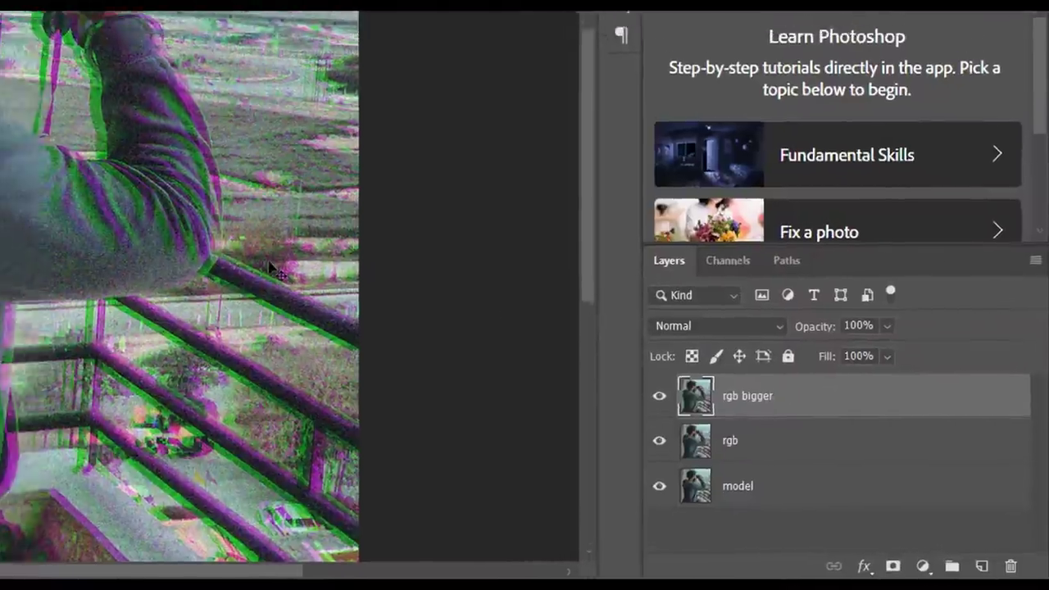
# - Free-transform rgb bigger to about W 109.84% and H 108.16%, offset it slightly, and commit
pyautogui.hotkey('ctrl', 't')
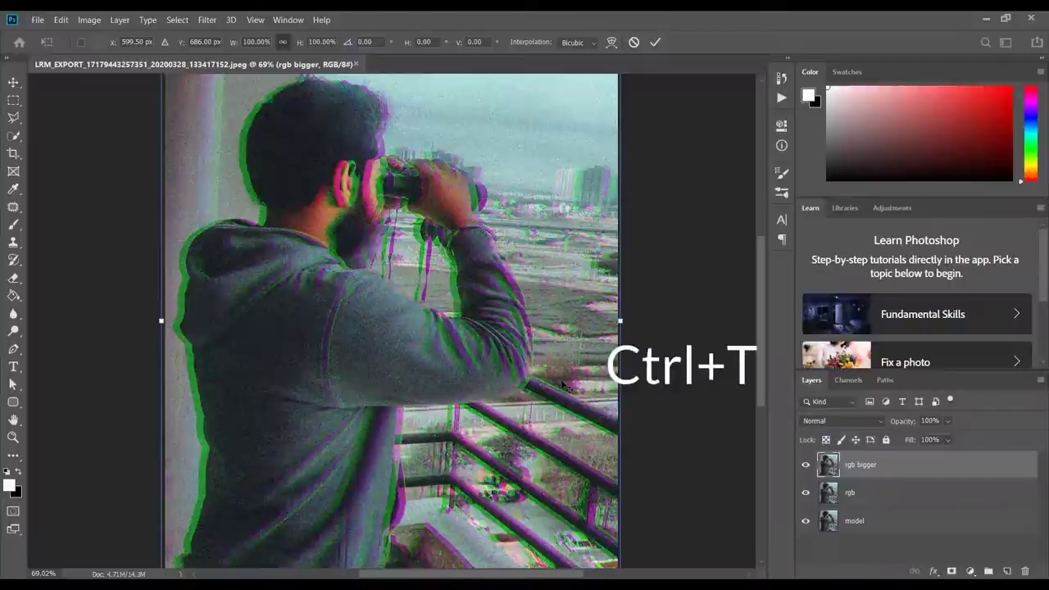
pyautogui.hotkey('ctrl', '-')
pyautogui.hotkey('ctrl', '-')
pyautogui.hotkey('ctrl', '-')
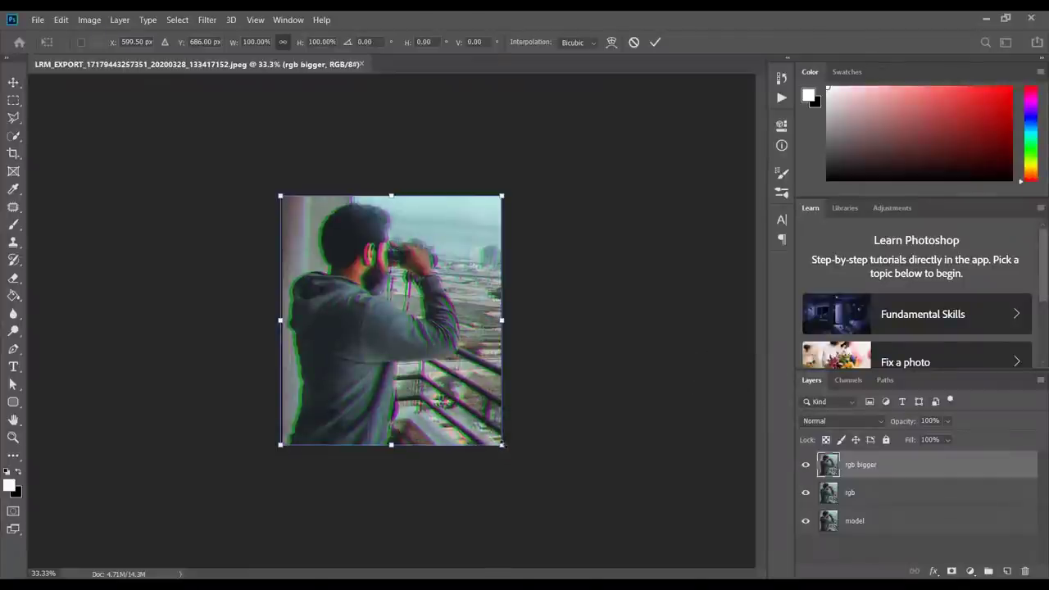
pyautogui.moveTo(502, 445); pyautogui.dragTo(518, 459)
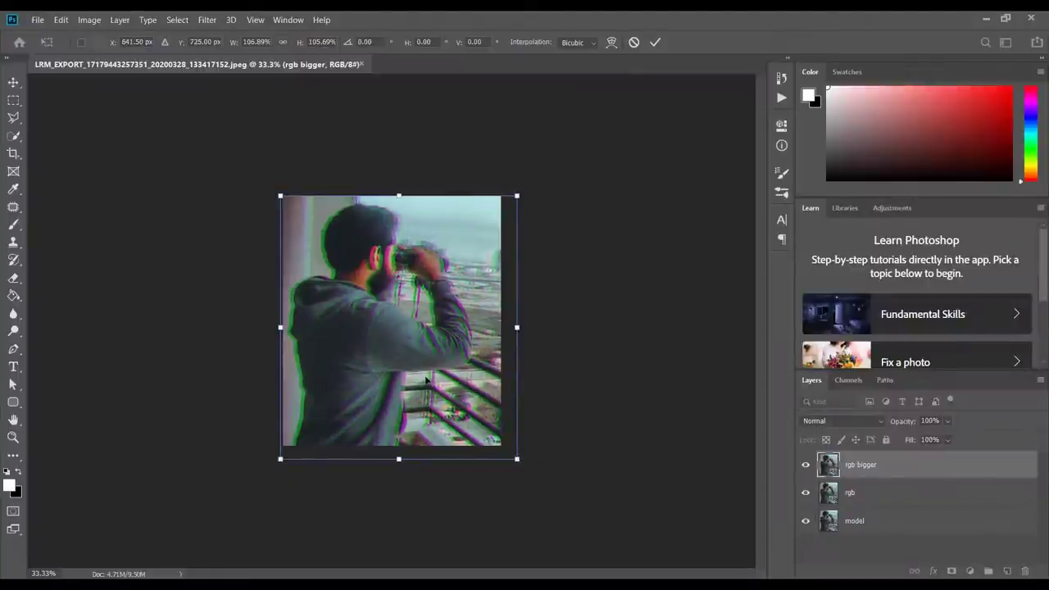
pyautogui.moveTo(426, 379); pyautogui.dragTo(415, 368)
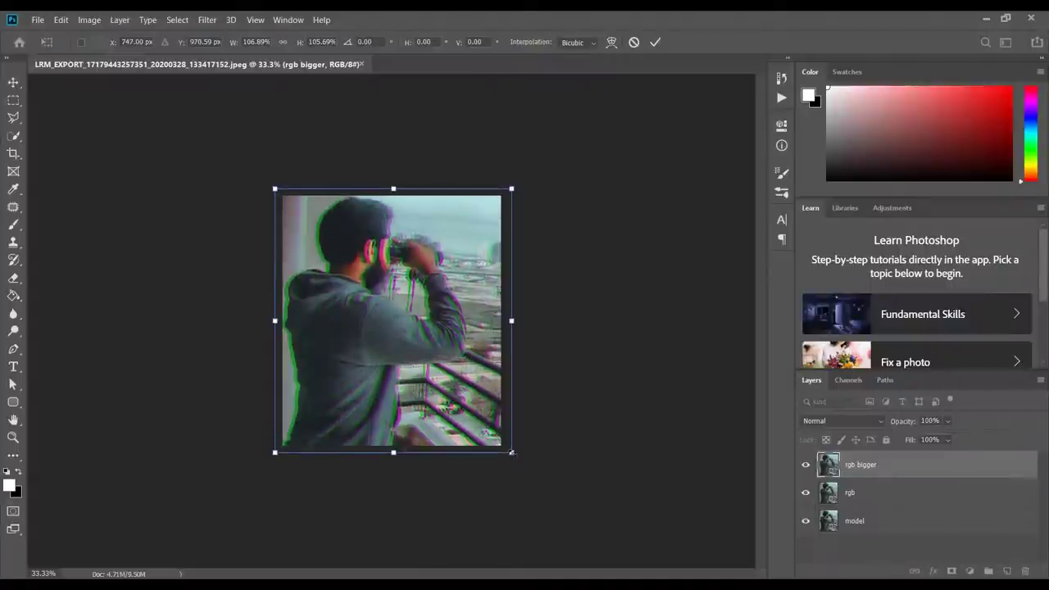
pyautogui.moveTo(512, 452); pyautogui.dragTo(517, 457)
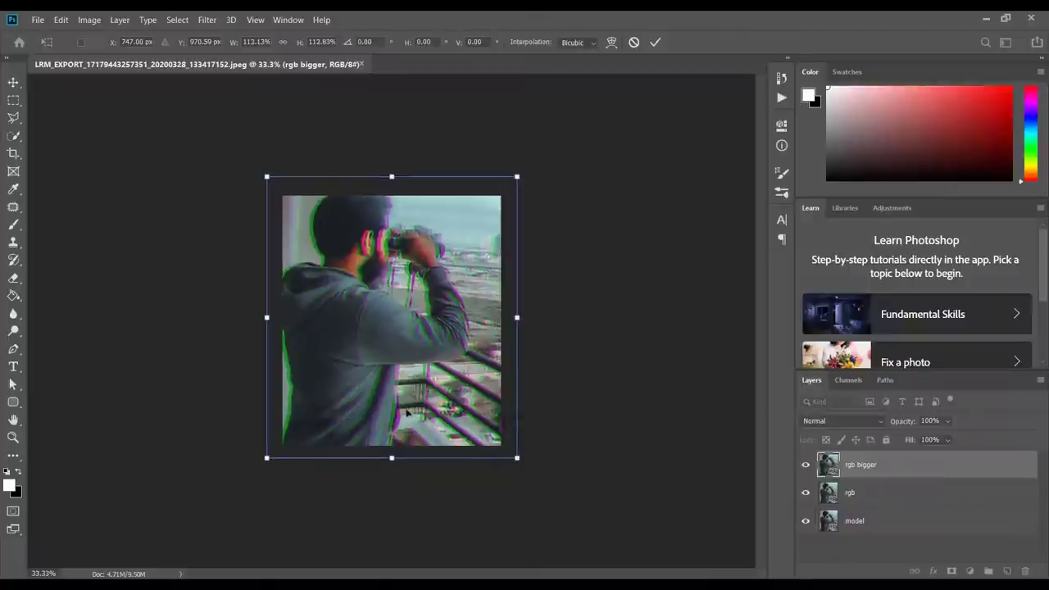
pyautogui.moveTo(407, 412); pyautogui.dragTo(409, 418)
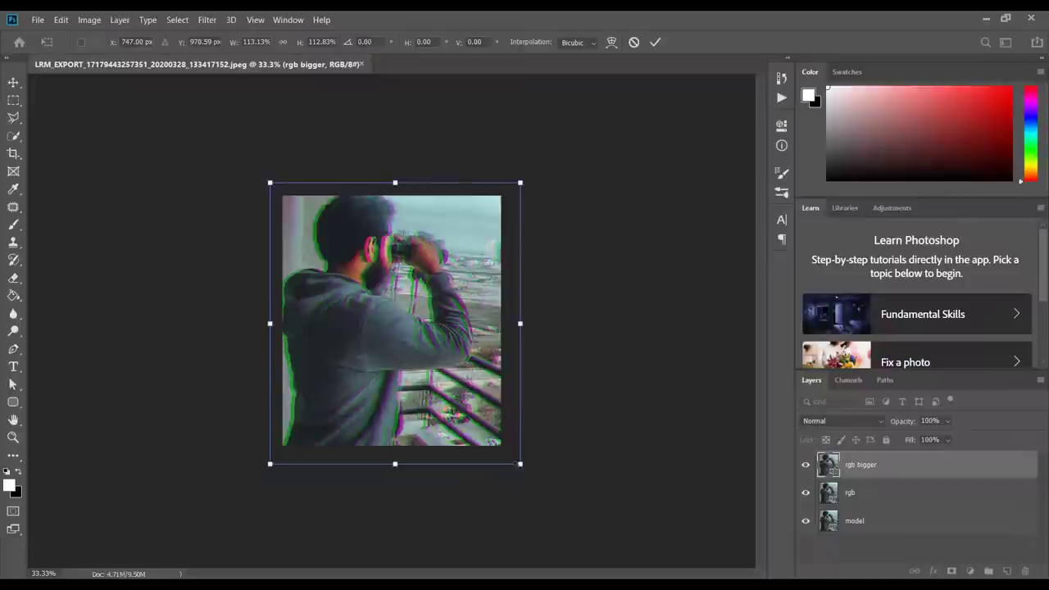
pyautogui.click(519, 464)
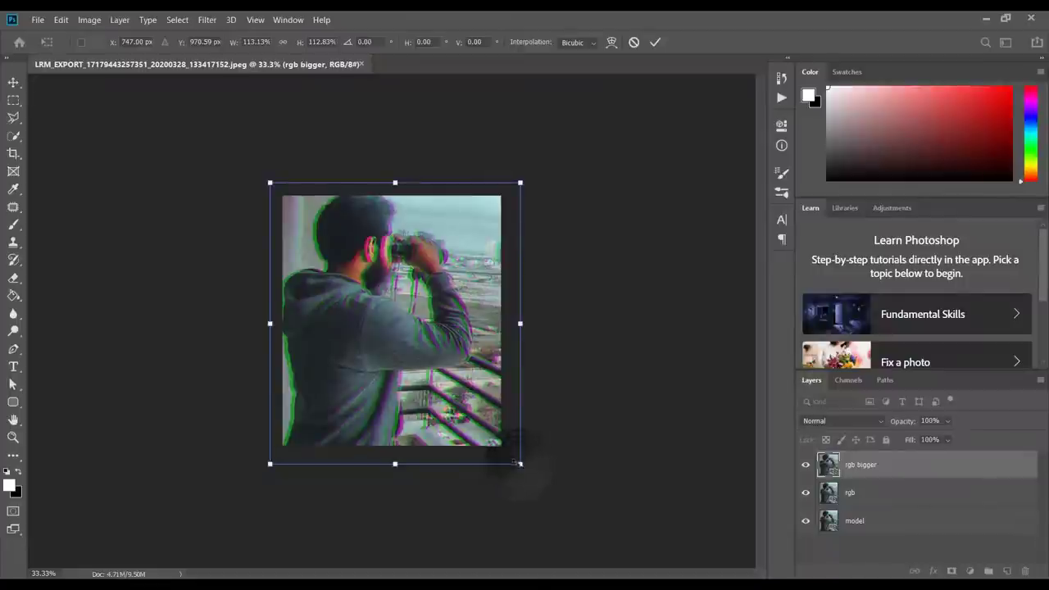
pyautogui.moveTo(520, 464); pyautogui.dragTo(514, 460)
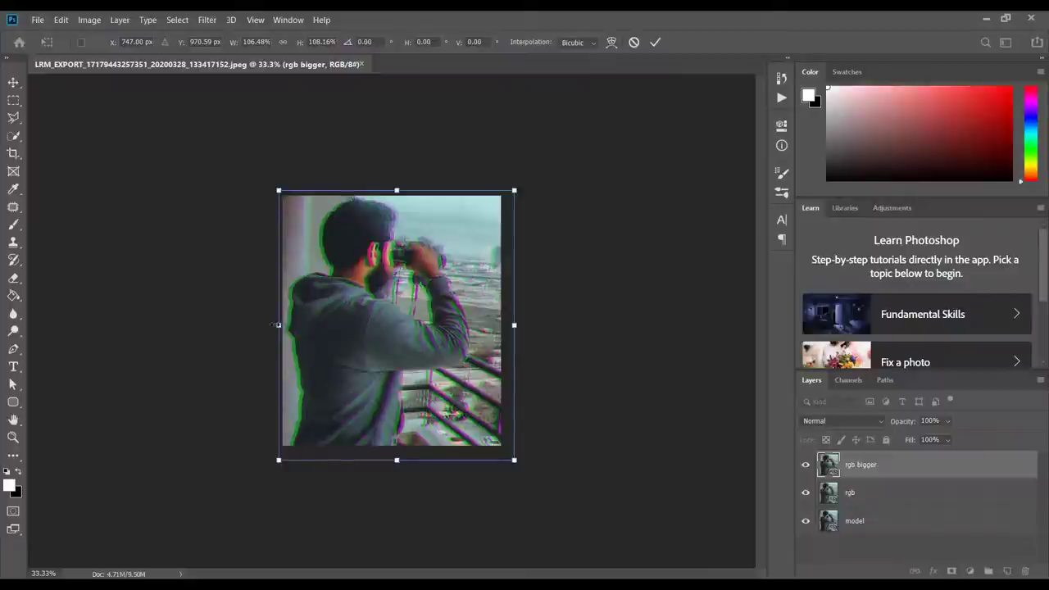
pyautogui.moveTo(277, 324); pyautogui.dragTo(273, 325)
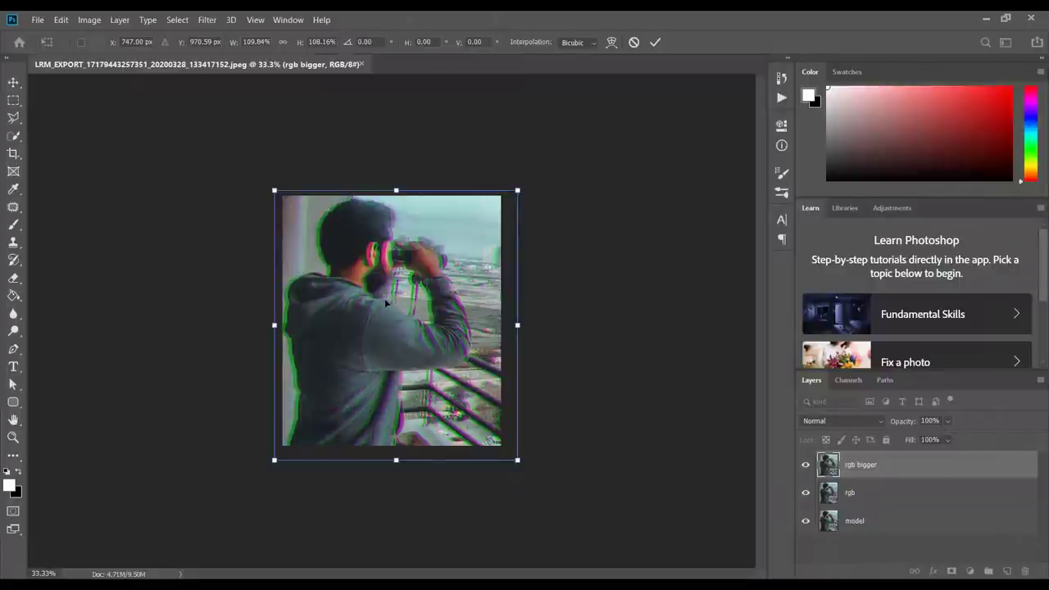
pyautogui.moveTo(400, 298); pyautogui.dragTo(395, 298)
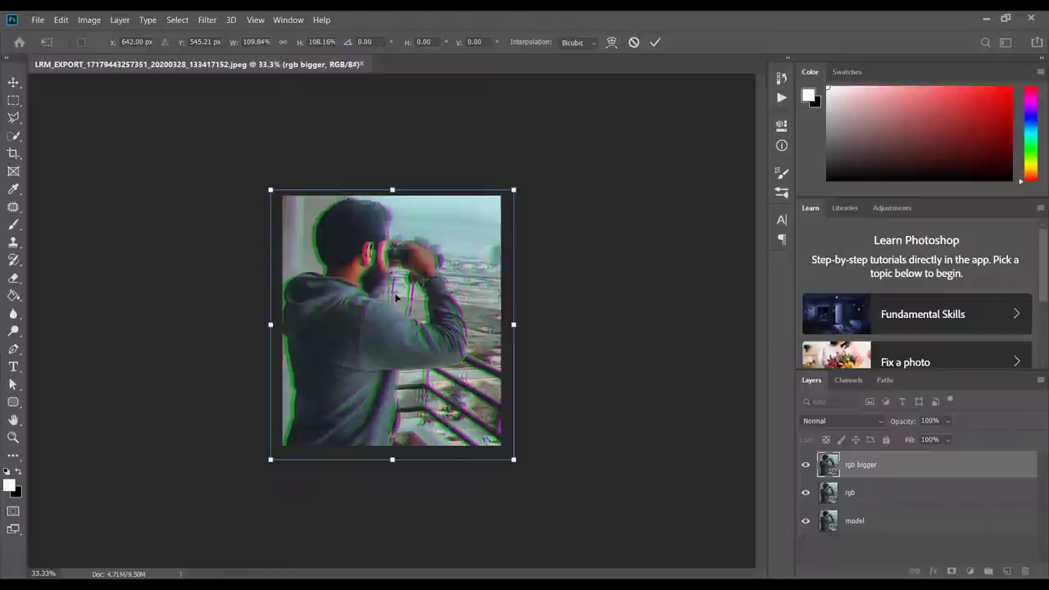
pyautogui.click(655, 42)
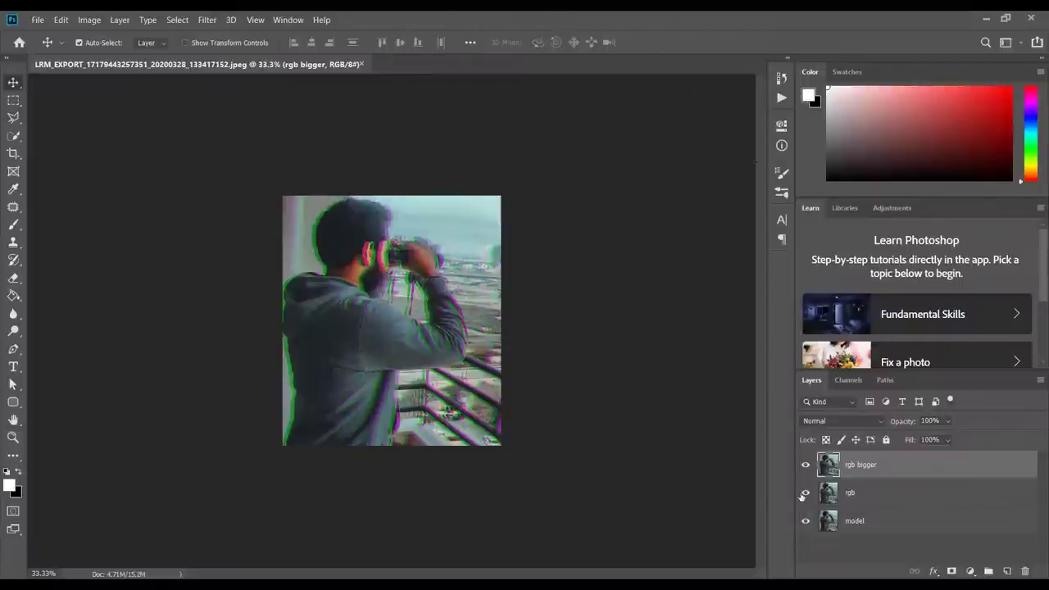
# - Hide rgb bigger, target the rgb layer, and pick the Rectangular Marquee with the image fitted
pyautogui.click(806, 465)
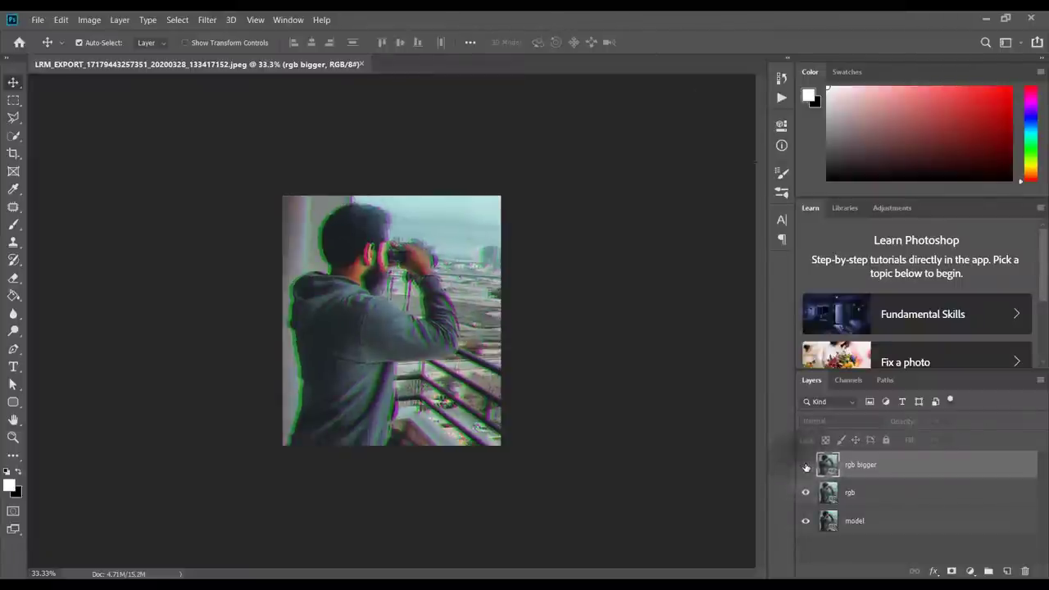
pyautogui.click(949, 505)
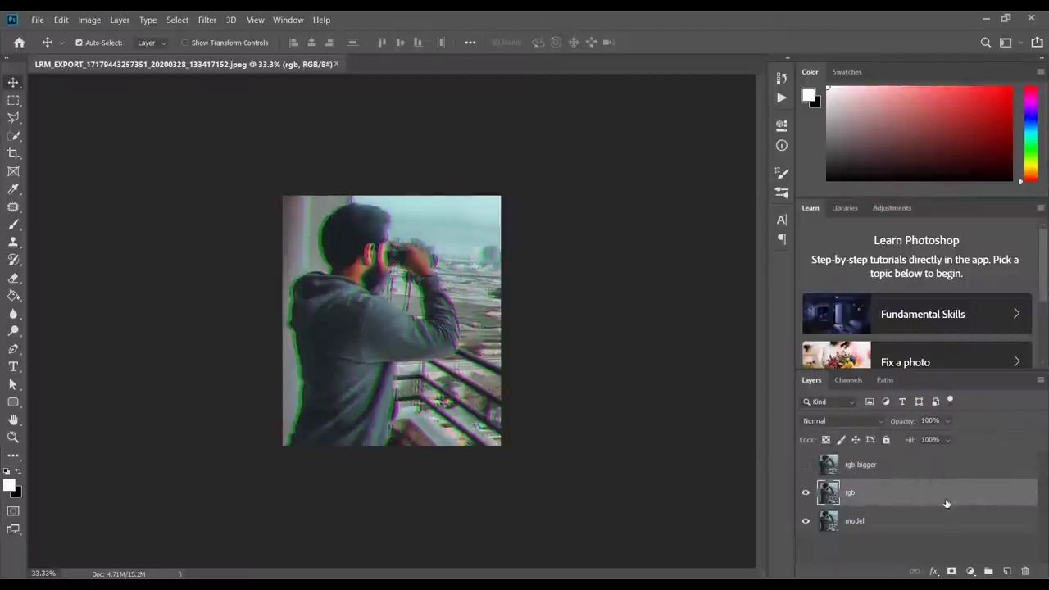
pyautogui.click(14, 100)
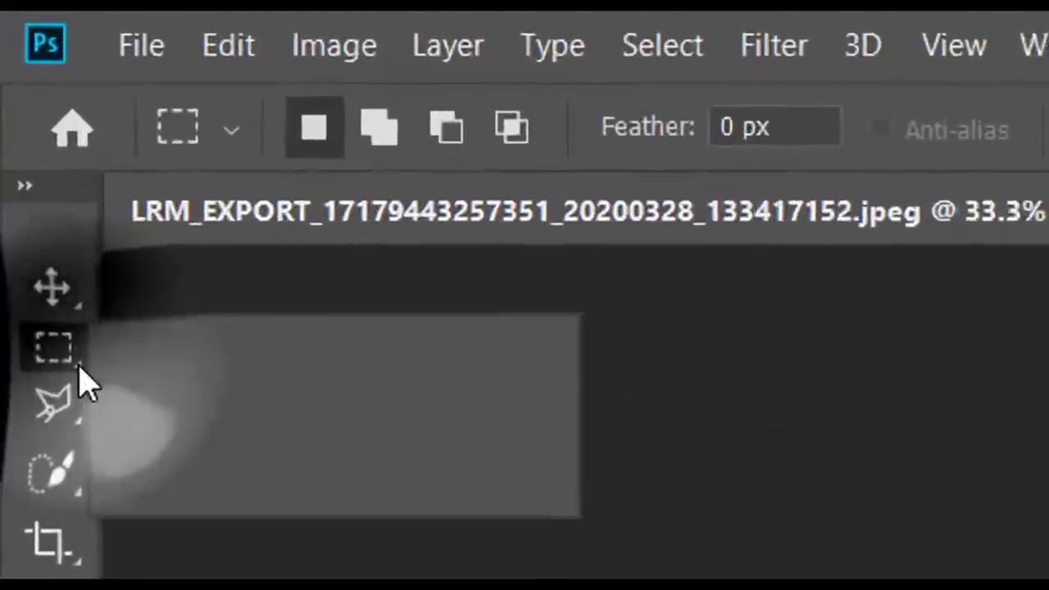
pyautogui.rightClick(38, 180)
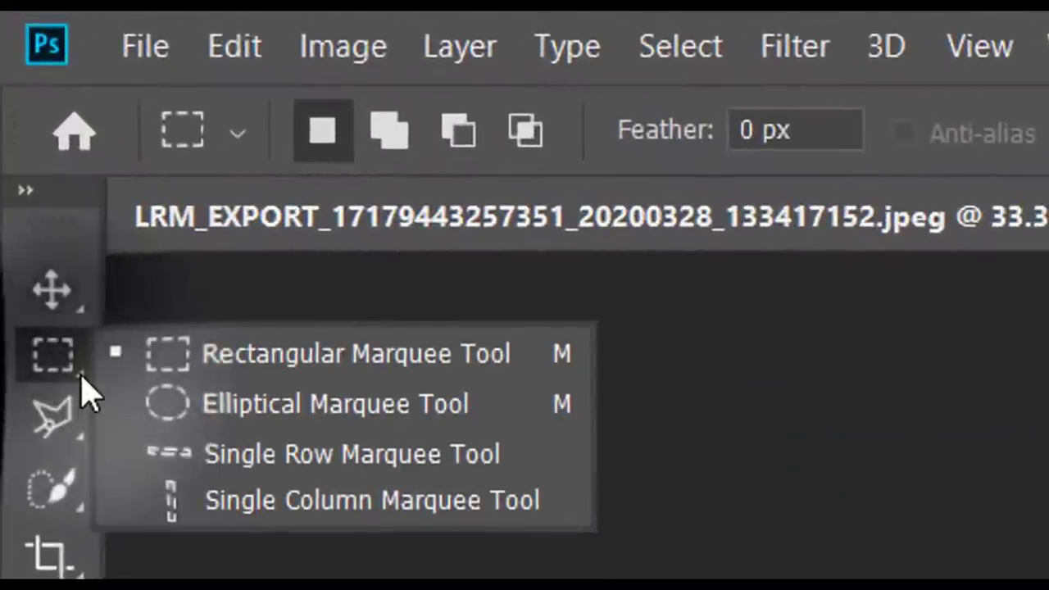
pyautogui.click(267, 371)
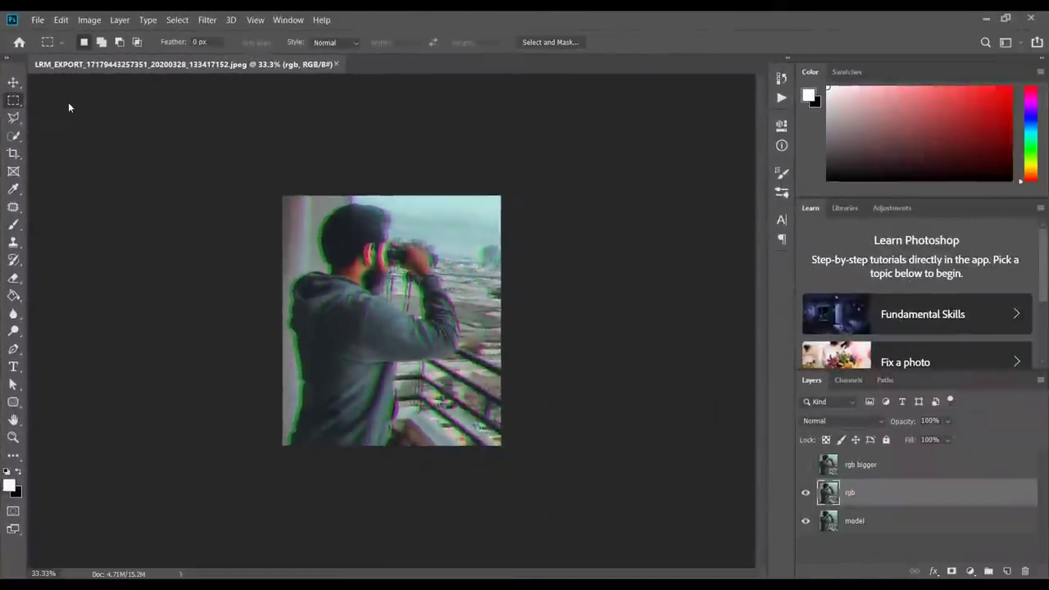
pyautogui.hotkey('ctrl', '0')
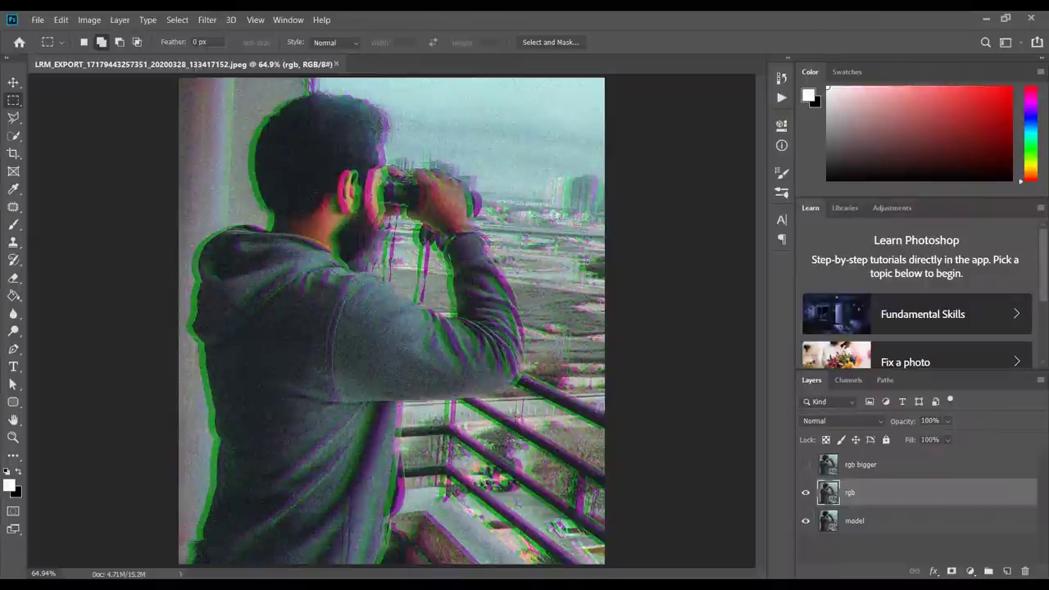
# - Add thin rectangular slices over the sky, binoculars, railing and right side of the photo
pyautogui.moveTo(415, 99); pyautogui.dragTo(534, 121)
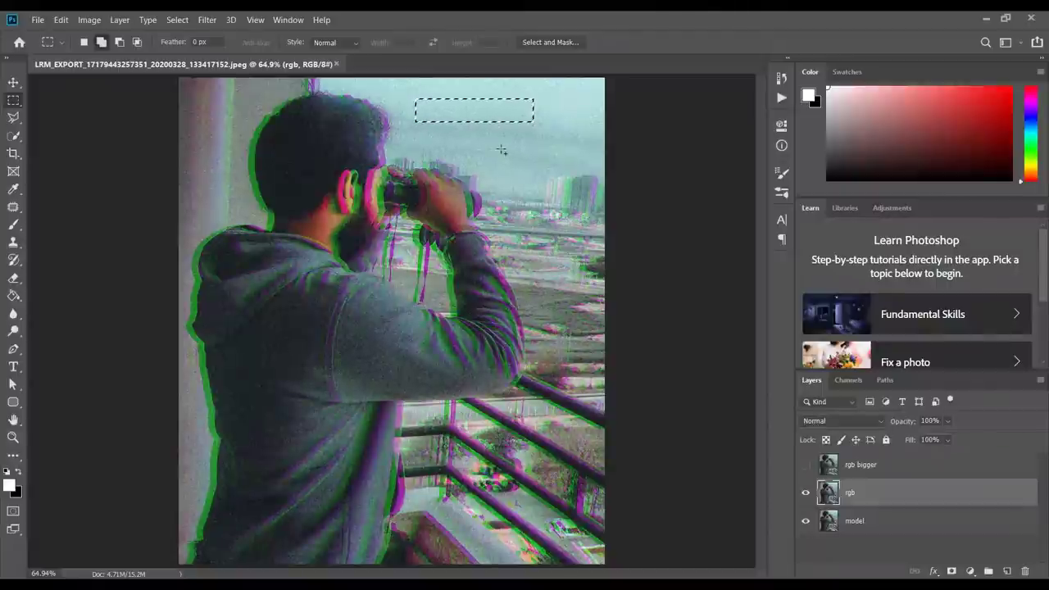
pyautogui.moveTo(501, 149); pyautogui.dragTo(648, 153)
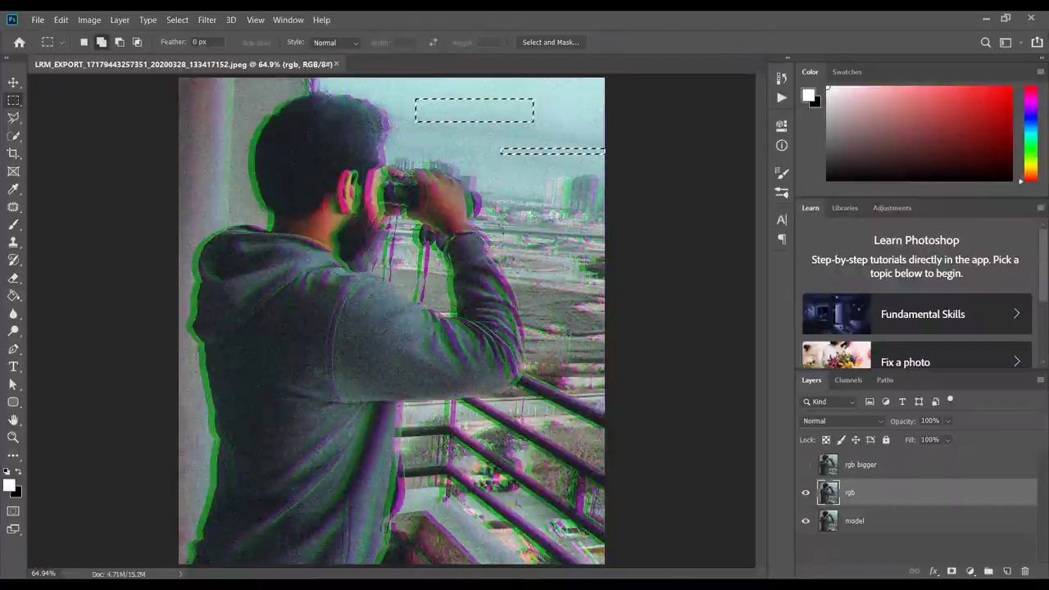
pyautogui.moveTo(383, 196); pyautogui.dragTo(518, 286)
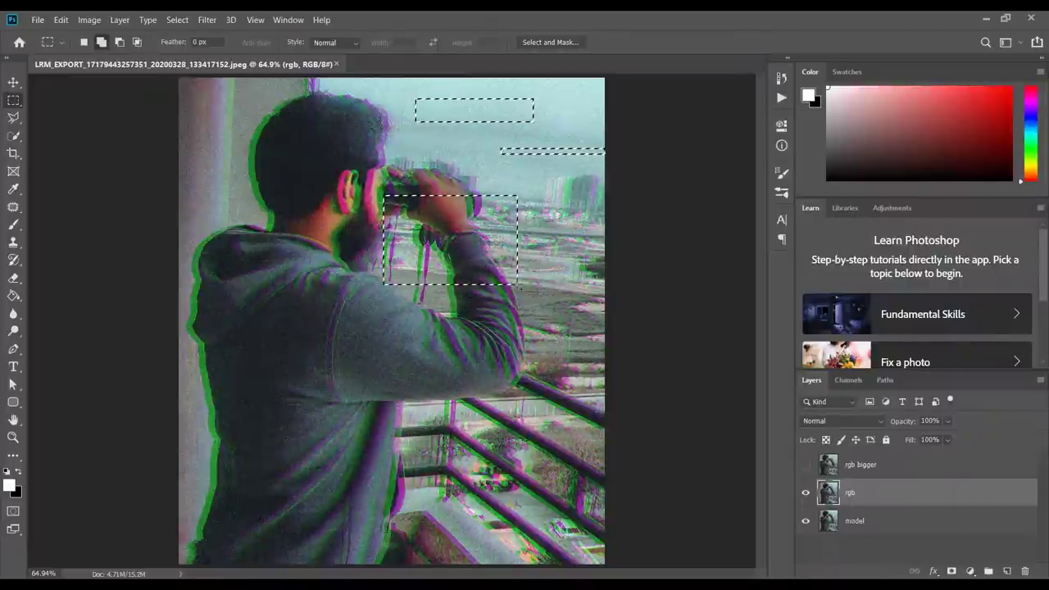
pyautogui.moveTo(468, 315); pyautogui.dragTo(503, 447)
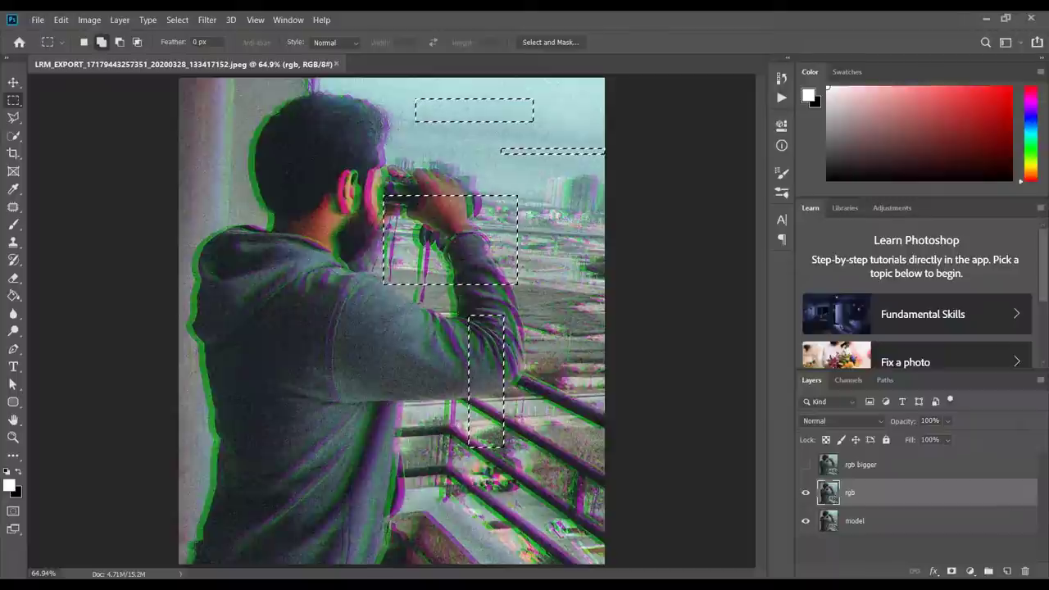
pyautogui.moveTo(409, 453); pyautogui.dragTo(614, 515)
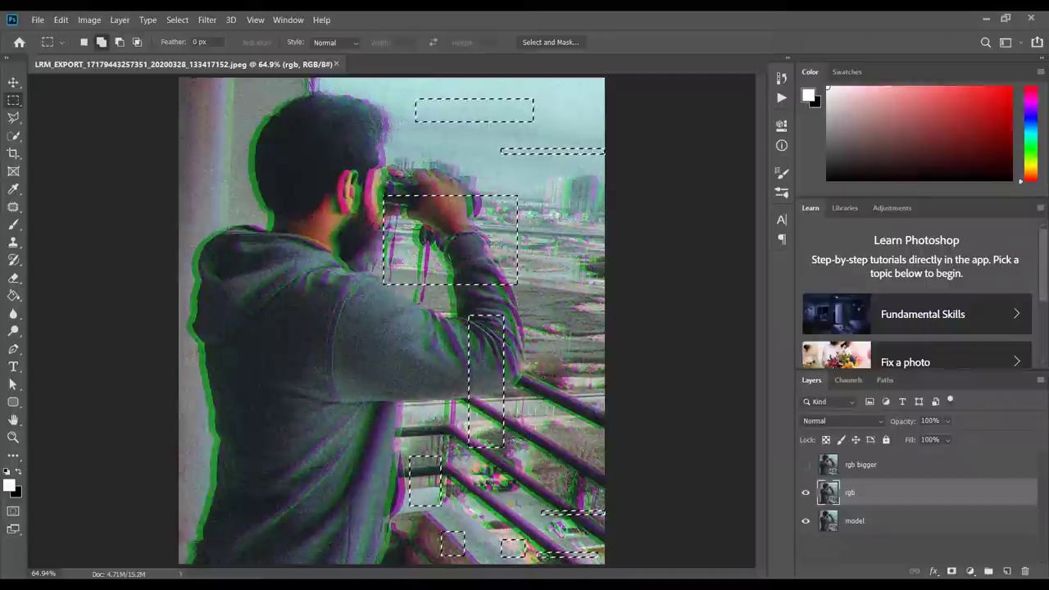
pyautogui.moveTo(529, 352); pyautogui.dragTo(620, 356)
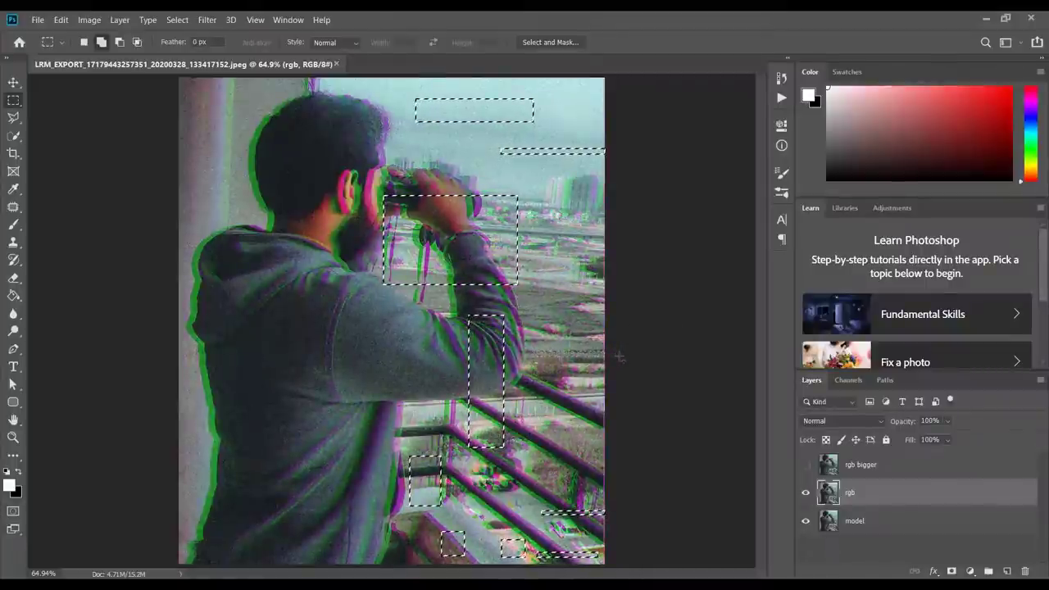
pyautogui.moveTo(546, 278); pyautogui.dragTo(557, 310)
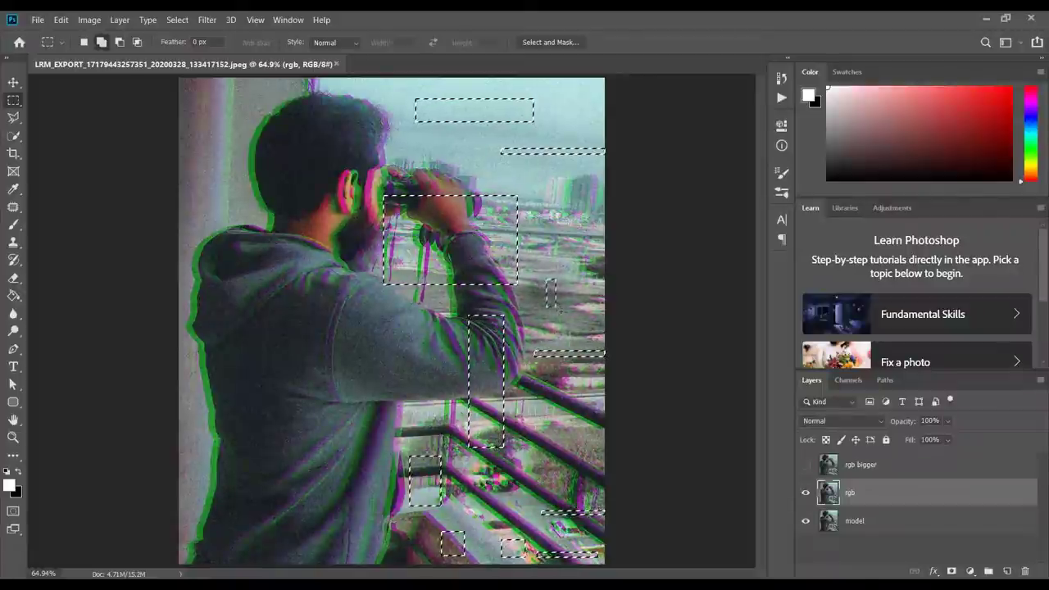
pyautogui.moveTo(538, 217); pyautogui.dragTo(611, 227)
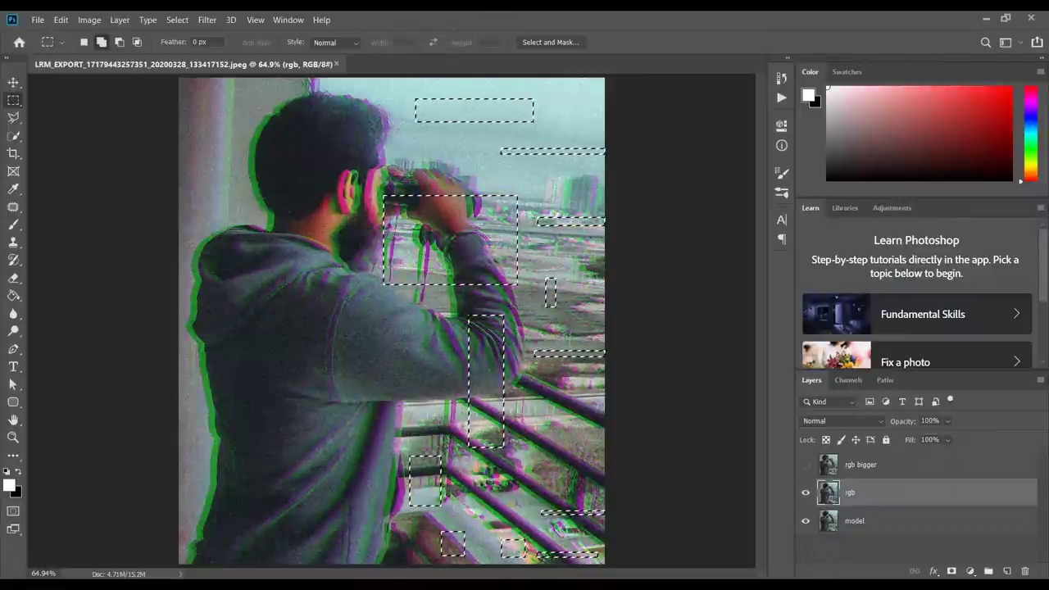
pyautogui.moveTo(240, 185); pyautogui.dragTo(276, 230)
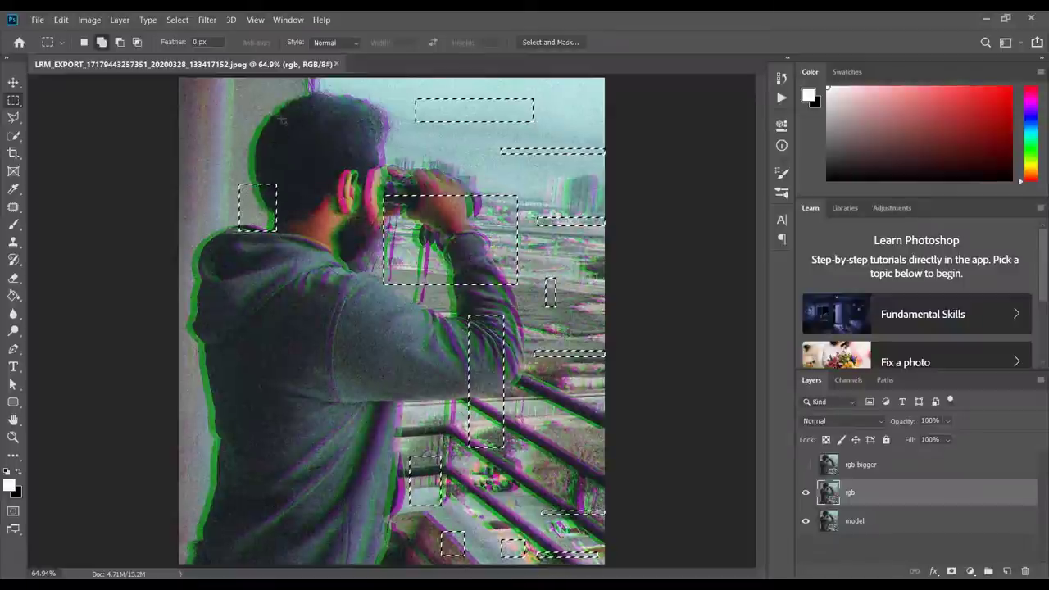
pyautogui.moveTo(210, 92); pyautogui.dragTo(363, 101)
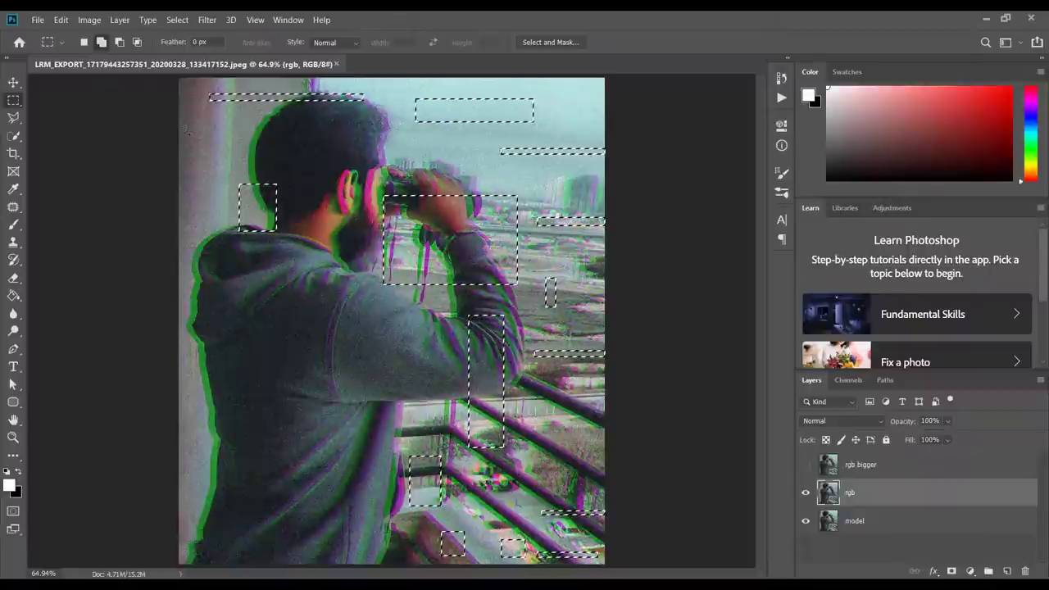
pyautogui.moveTo(308, 133); pyautogui.dragTo(190, 152)
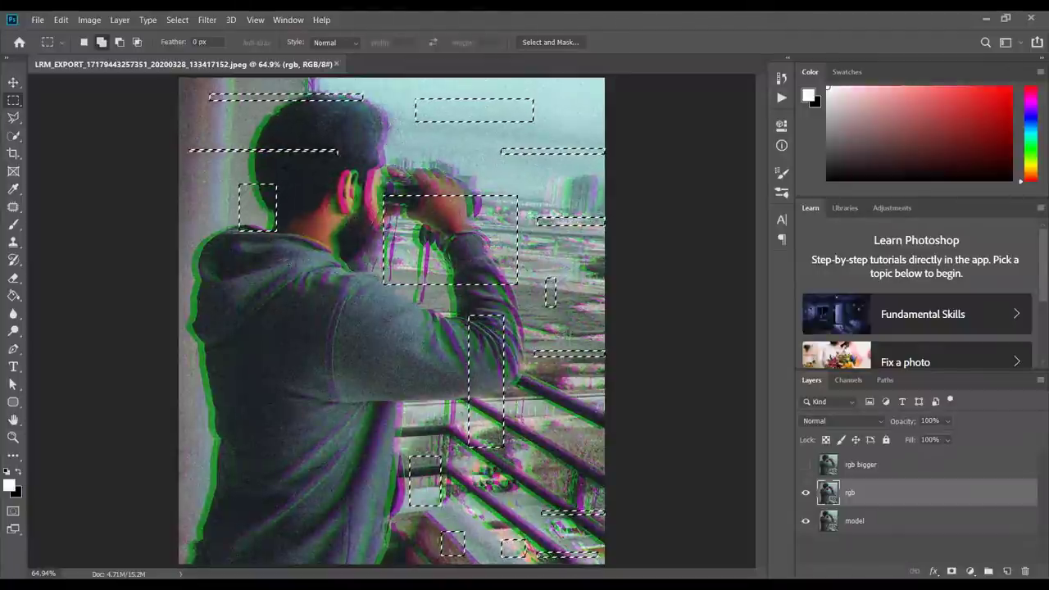
# - Add more slices across the man's back, shoulder, hood, lower-left edge and head
pyautogui.moveTo(291, 303); pyautogui.dragTo(400, 318)
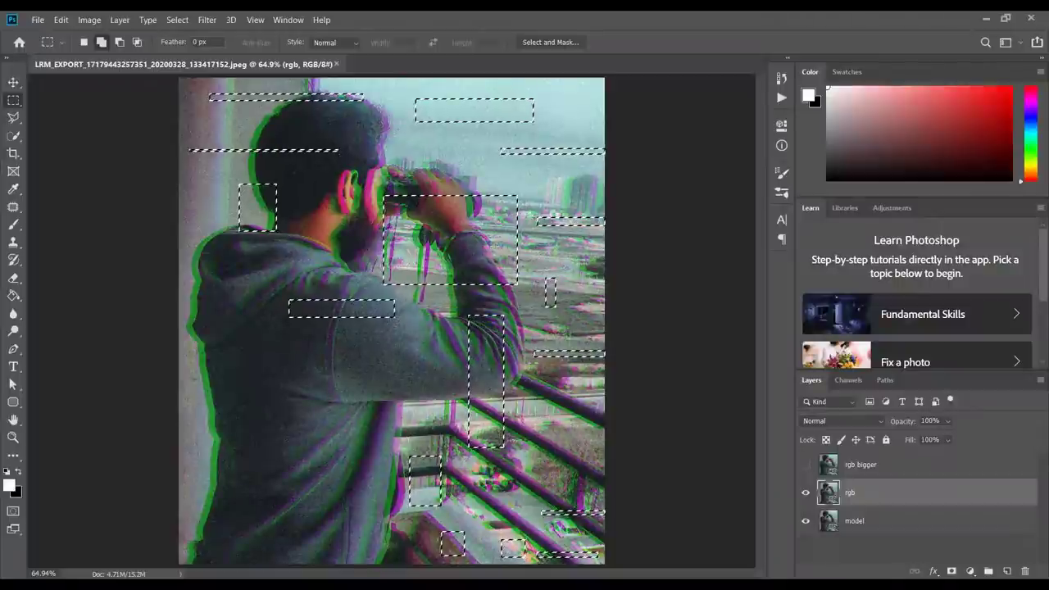
pyautogui.moveTo(194, 282); pyautogui.dragTo(216, 413)
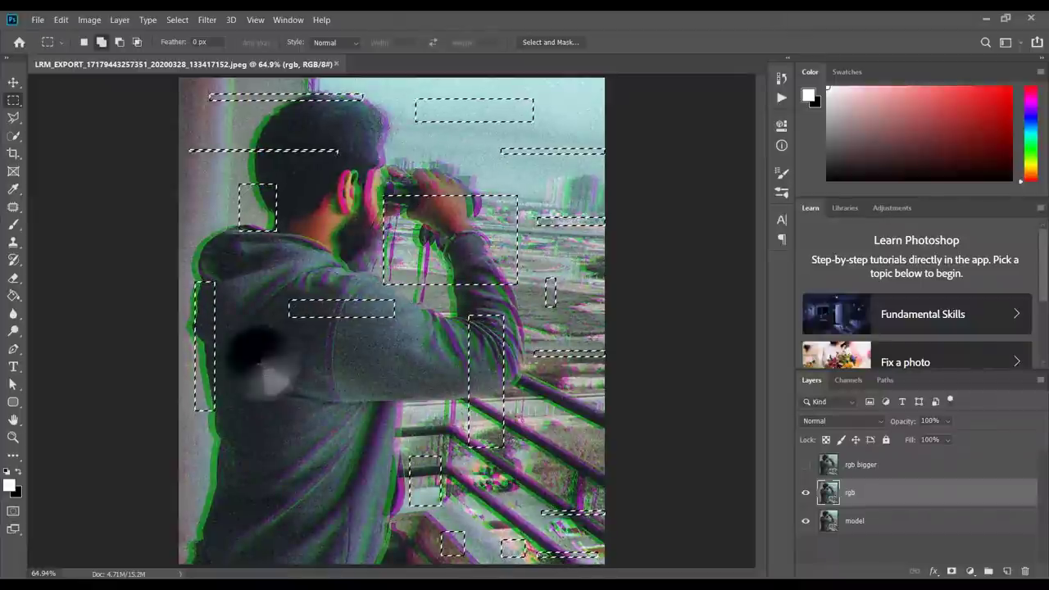
pyautogui.moveTo(262, 363); pyautogui.dragTo(417, 379)
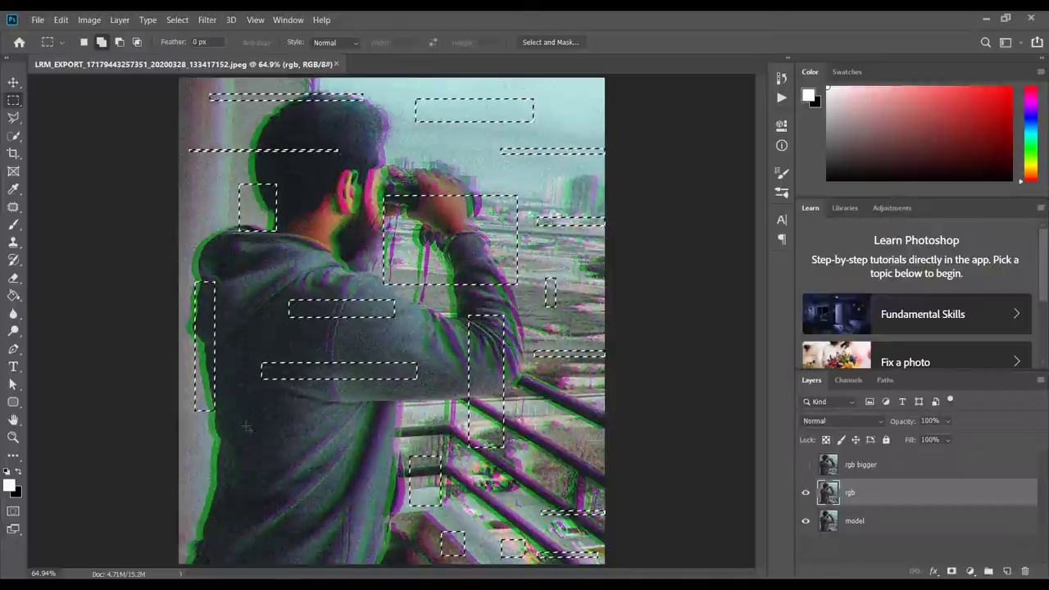
pyautogui.moveTo(246, 426); pyautogui.dragTo(258, 565)
pyautogui.moveTo(305, 506); pyautogui.dragTo(383, 514)
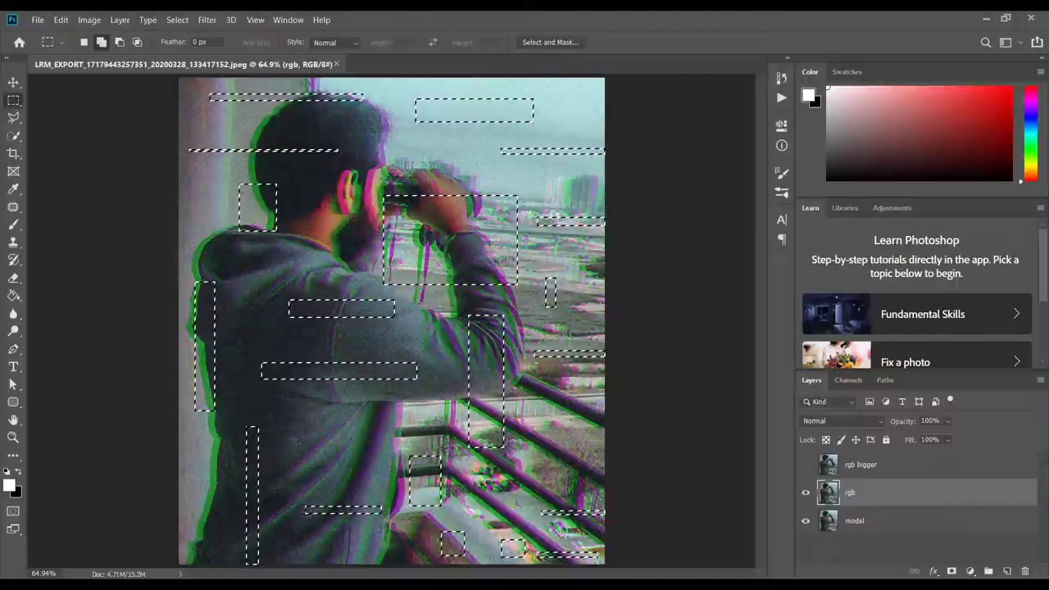
pyautogui.moveTo(297, 440); pyautogui.dragTo(313, 464)
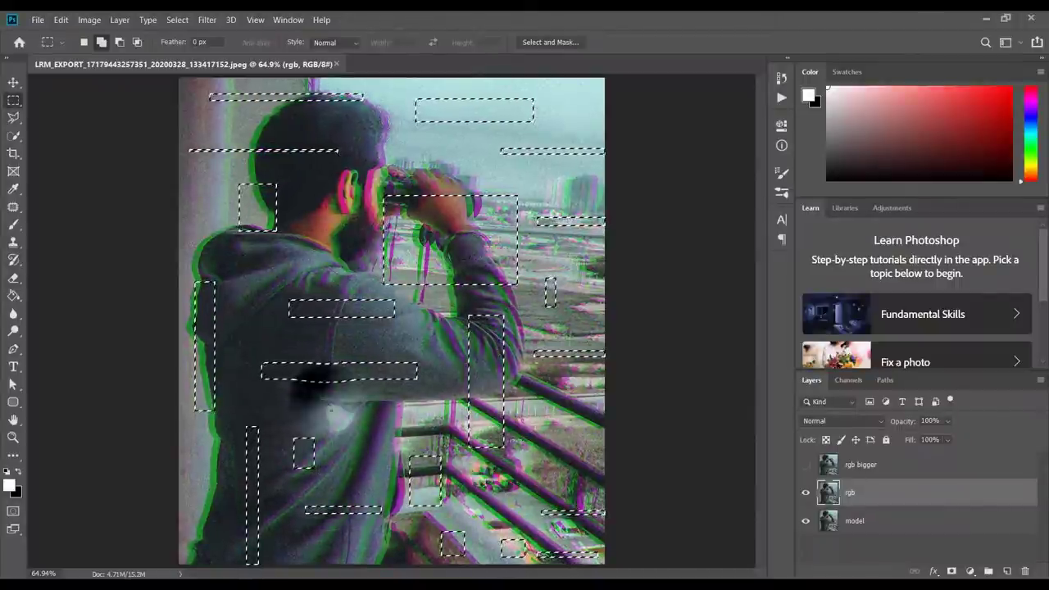
pyautogui.moveTo(328, 402); pyautogui.dragTo(341, 410)
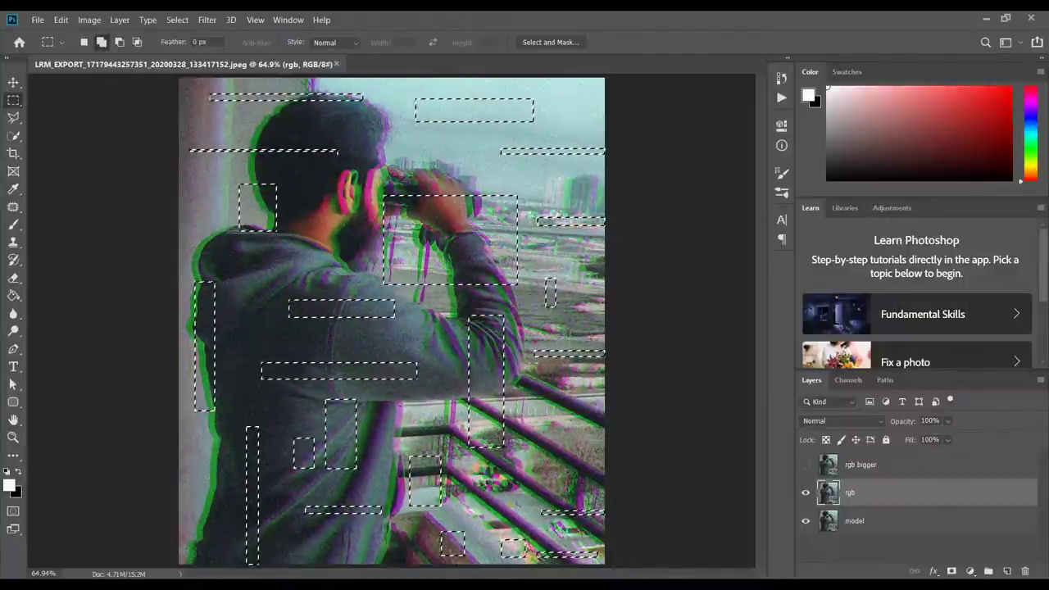
pyautogui.moveTo(385, 429); pyautogui.dragTo(428, 435)
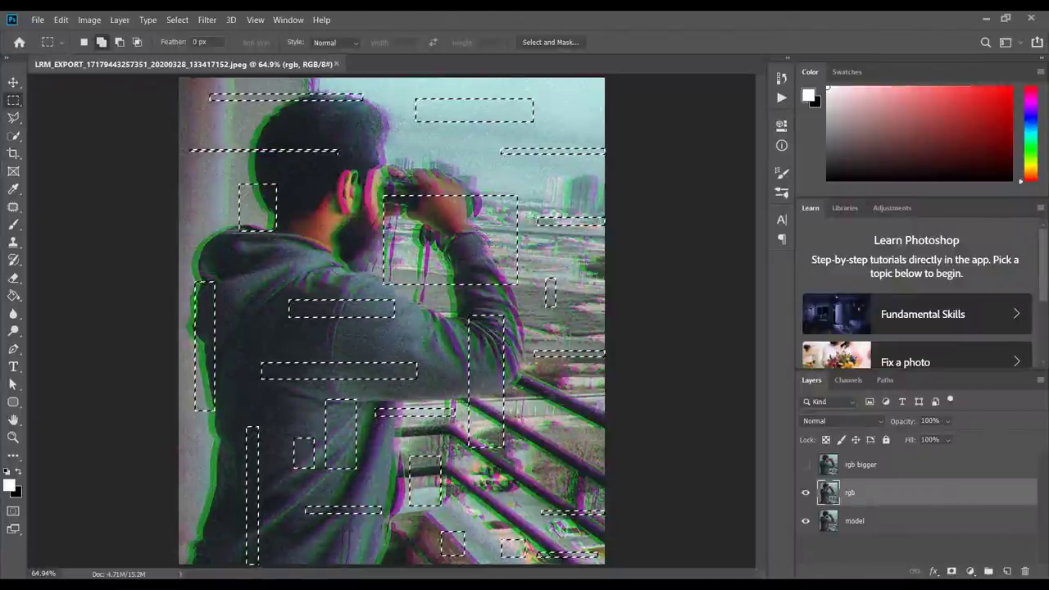
pyautogui.moveTo(551, 392); pyautogui.dragTo(556, 489)
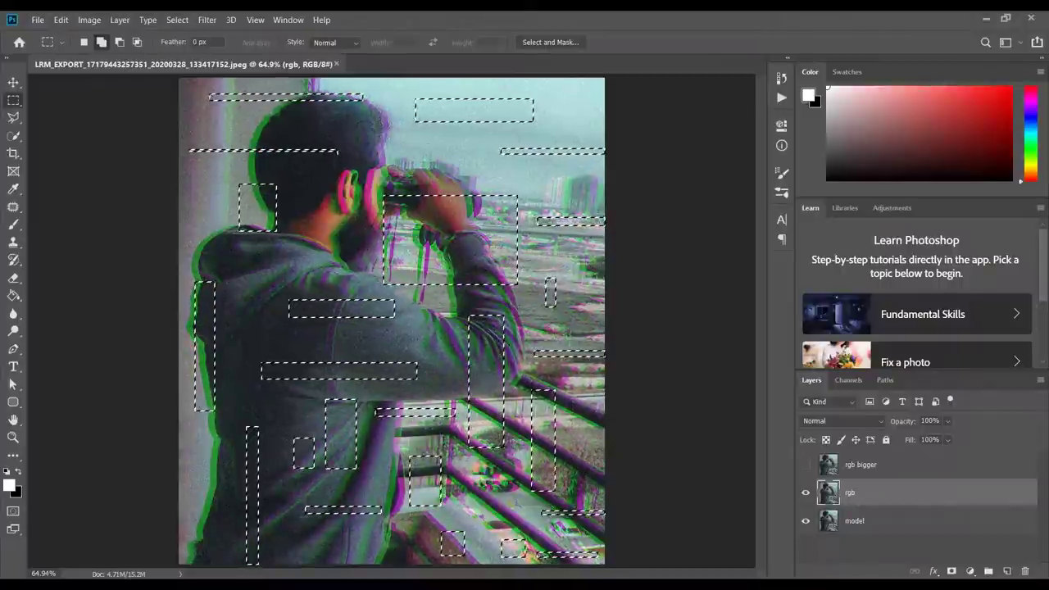
pyautogui.moveTo(185, 450); pyautogui.dragTo(216, 554)
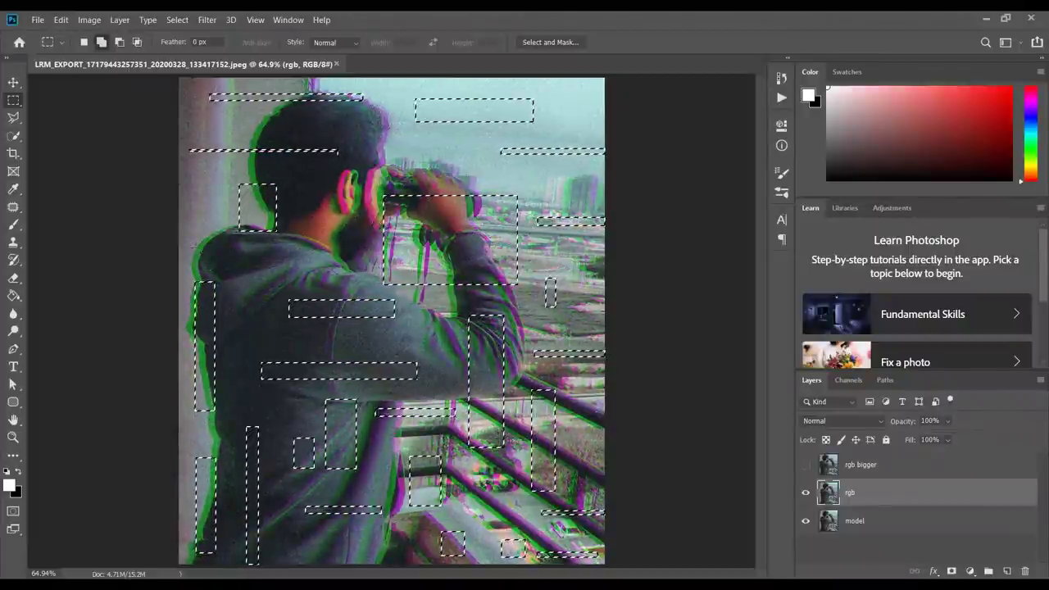
pyautogui.moveTo(190, 241); pyautogui.dragTo(327, 251)
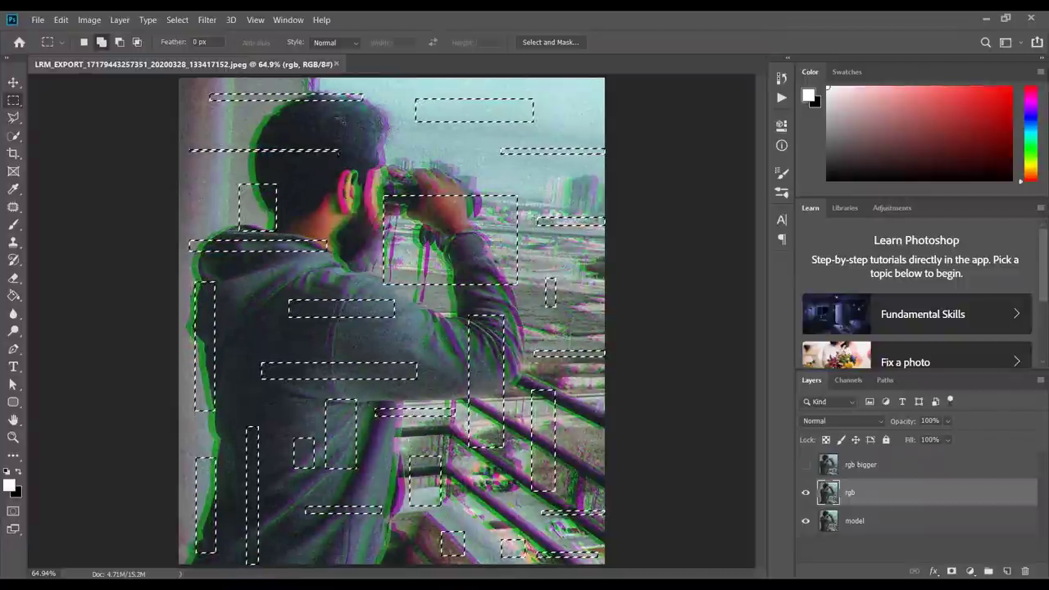
pyautogui.moveTo(313, 128); pyautogui.dragTo(172, 125)
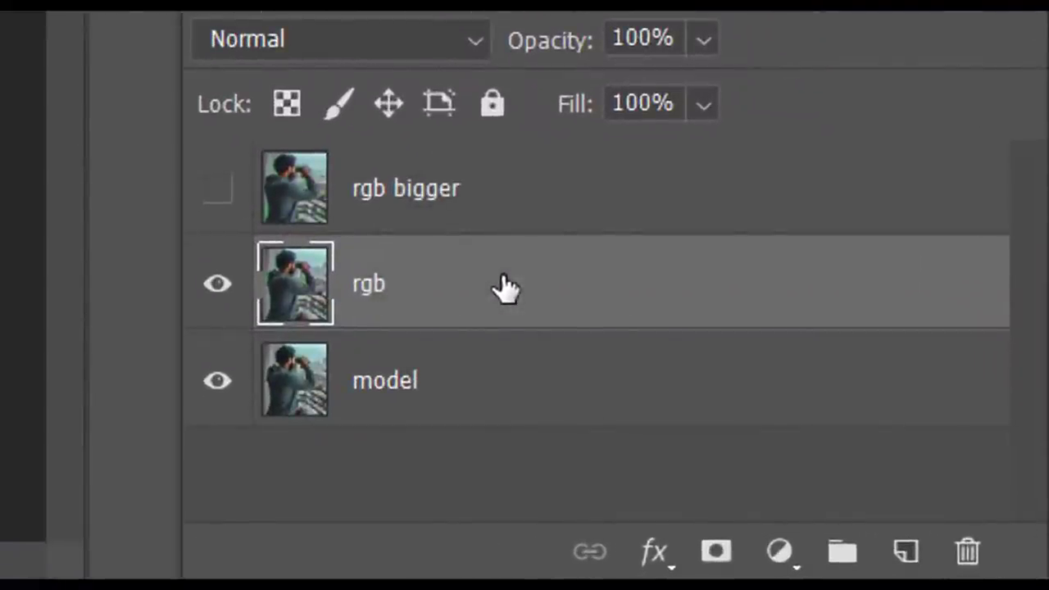
# - Copy the selected slices onto a new layer named 'rgb lines'
pyautogui.hotkey('ctrl', 'shift', 'alt', 'e')
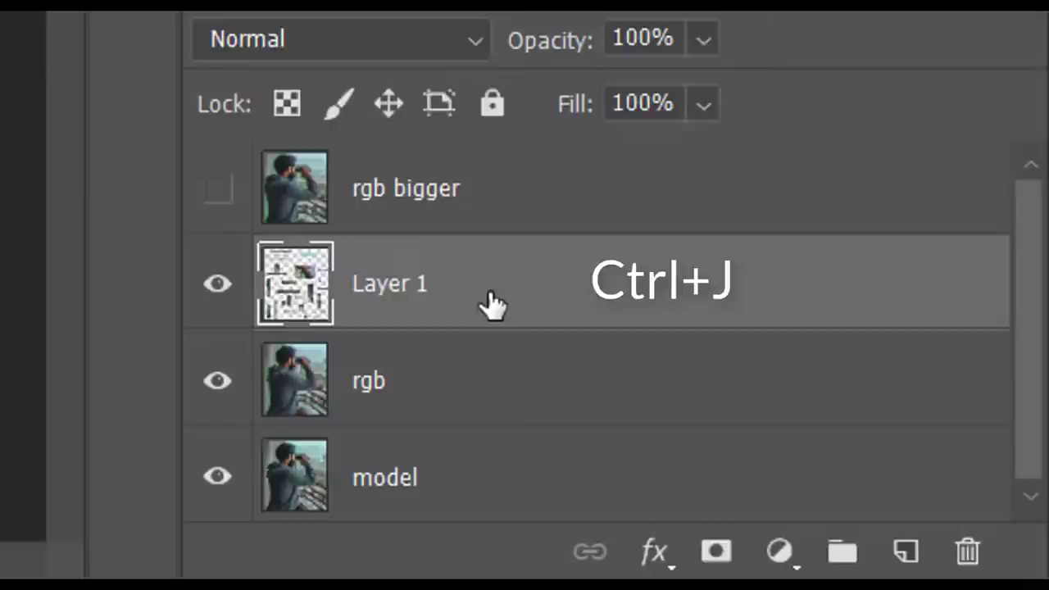
pyautogui.doubleClick(398, 295)
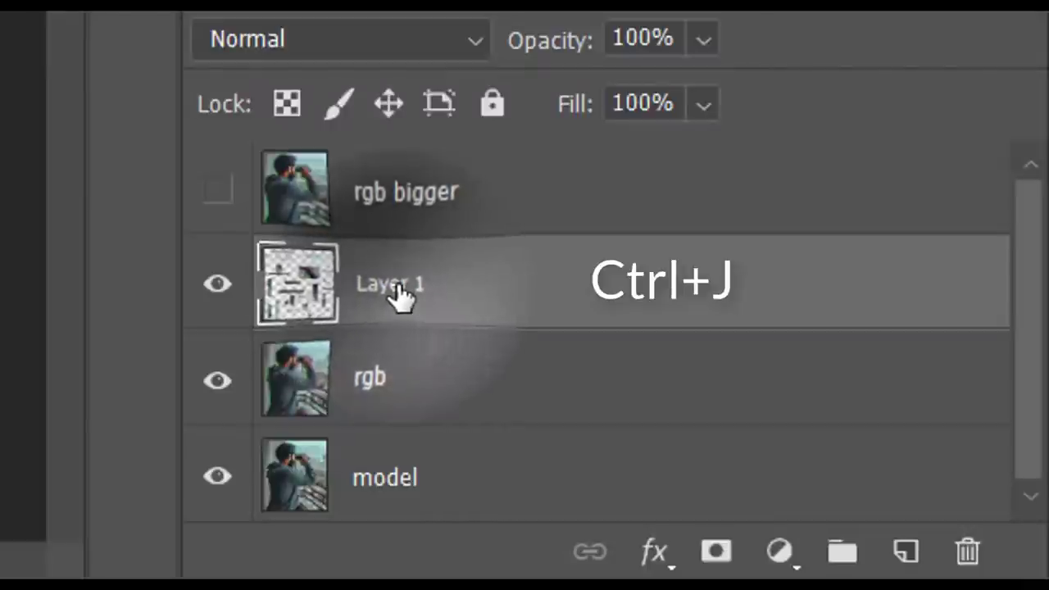
pyautogui.write('r')
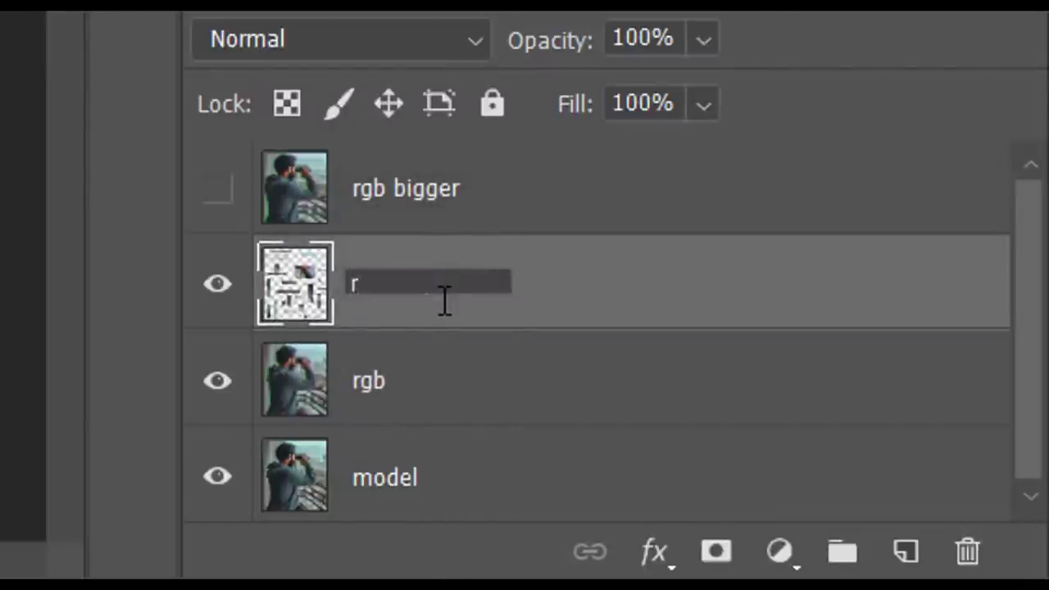
pyautogui.write('gb line')
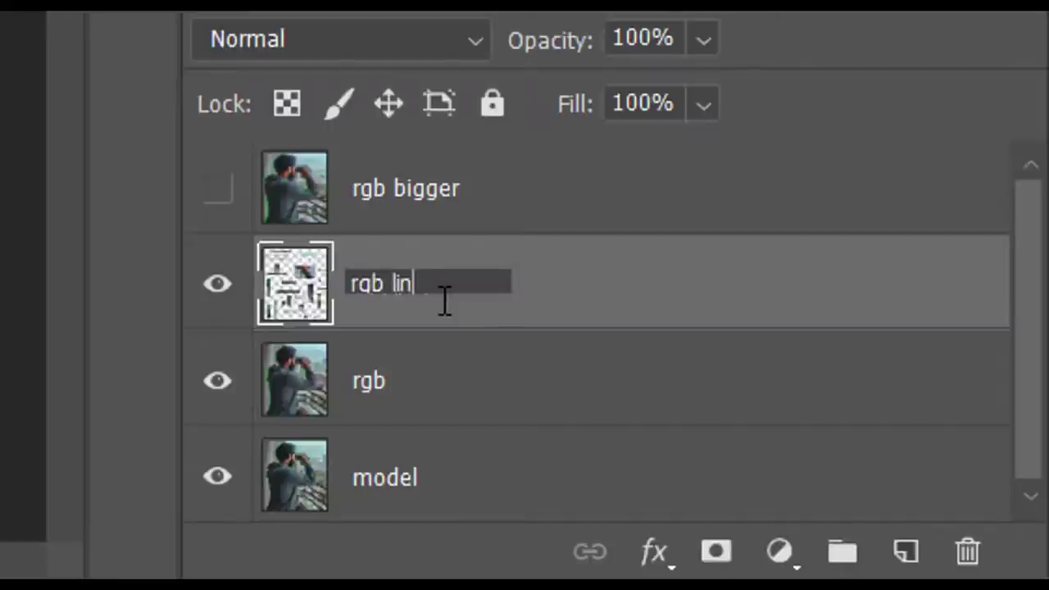
pyautogui.write('s')
pyautogui.press('Return')
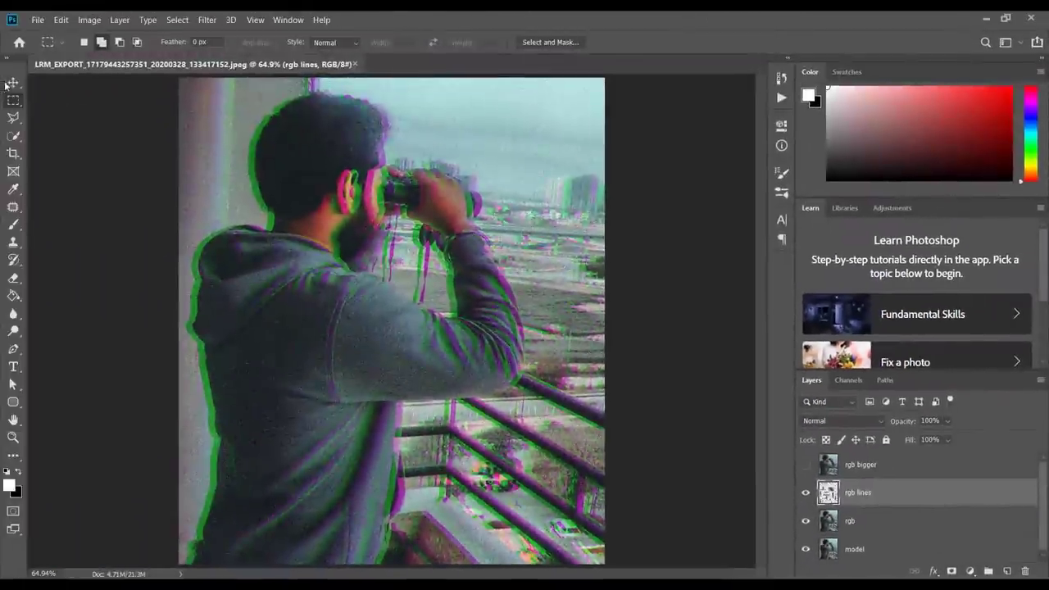
# - Offset the rgb lines slices with five arrow-key nudges using the Move tool
pyautogui.moveTo(6, 86); pyautogui.dragTo(33, 85)
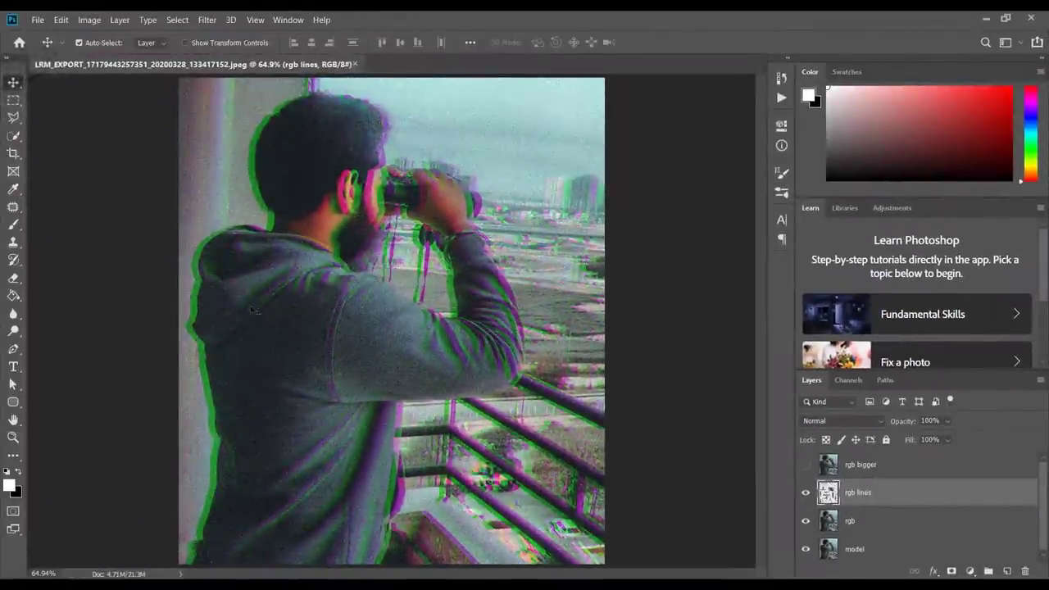
pyautogui.press('Down')
pyautogui.press('Down')
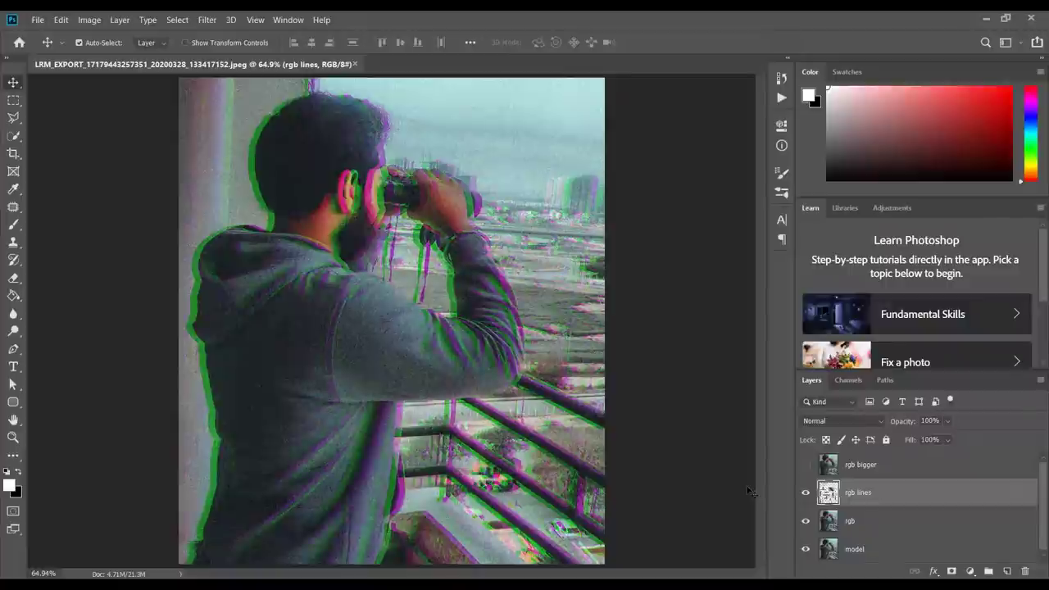
pyautogui.press('Down')
pyautogui.press('Down')
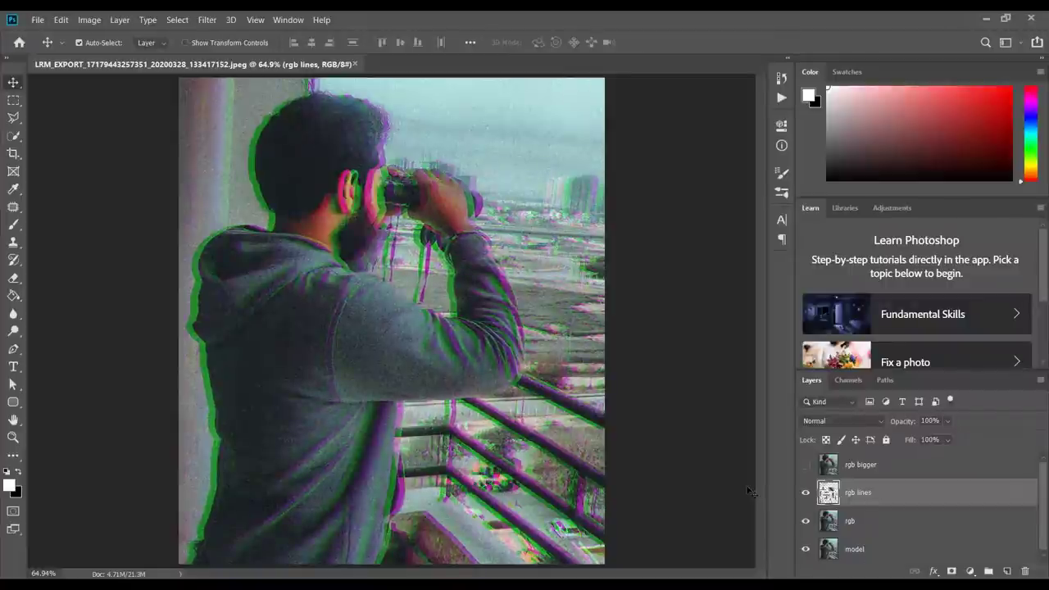
pyautogui.press('Down')
pyautogui.press('Down')
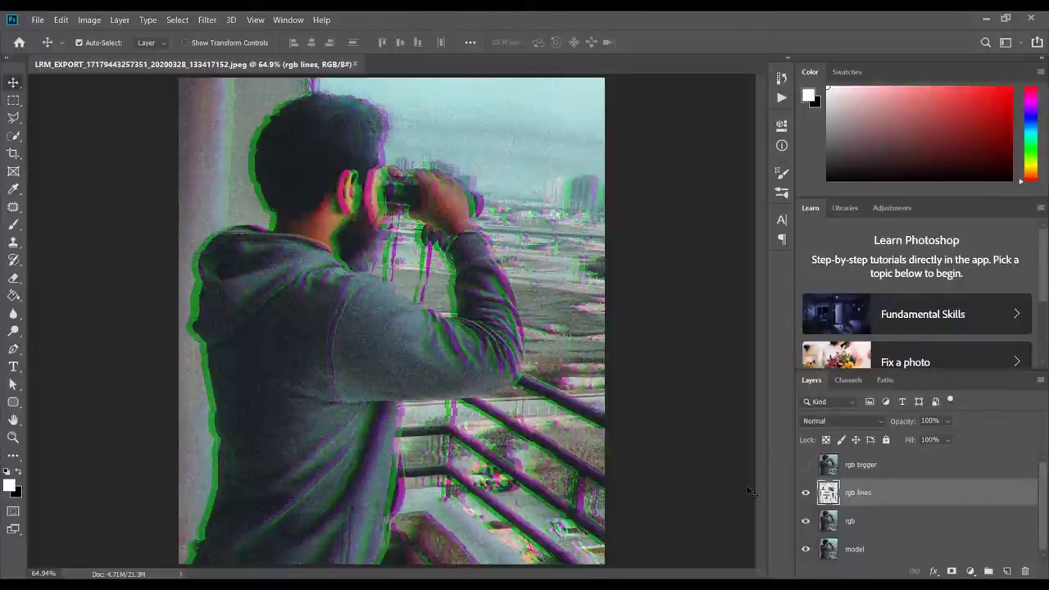
pyautogui.press('Down')
pyautogui.press('Down')
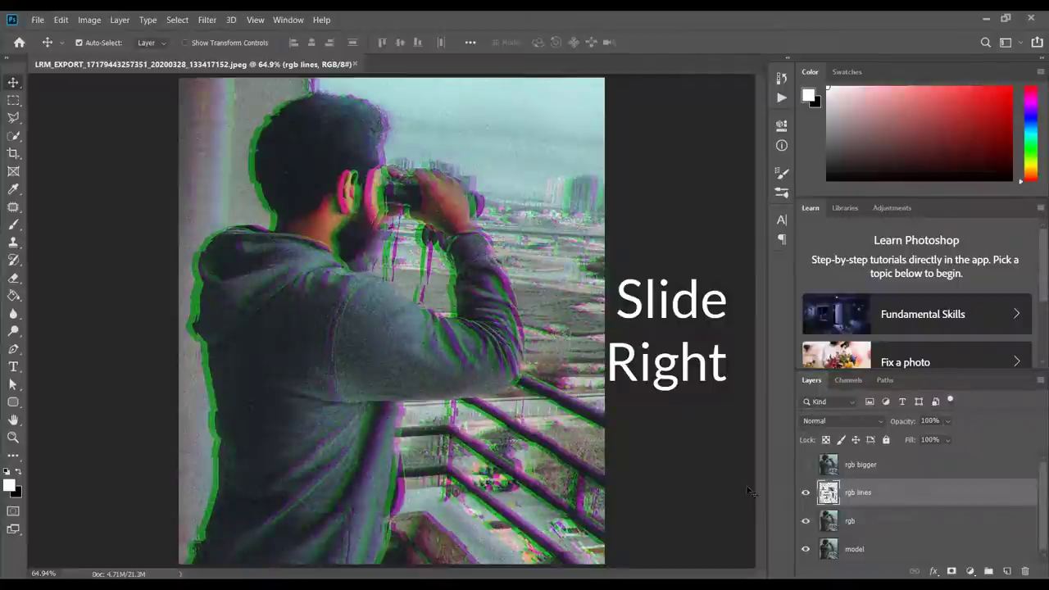
pyautogui.press('Down')
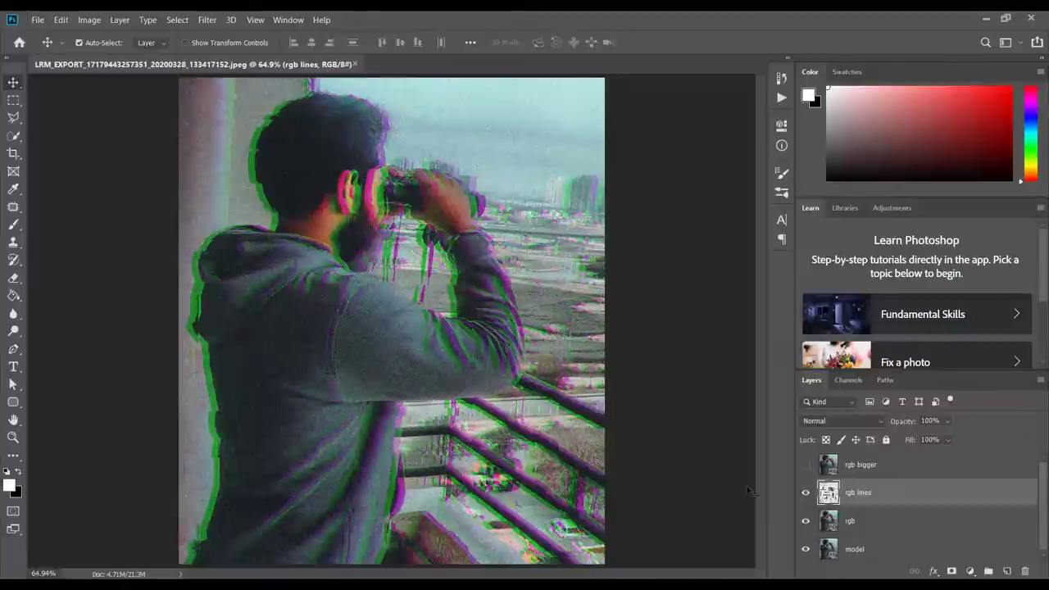
# - Duplicate the model layer, rename the copy 'wing right', and convert it to a smart object
pyautogui.click(873, 554)
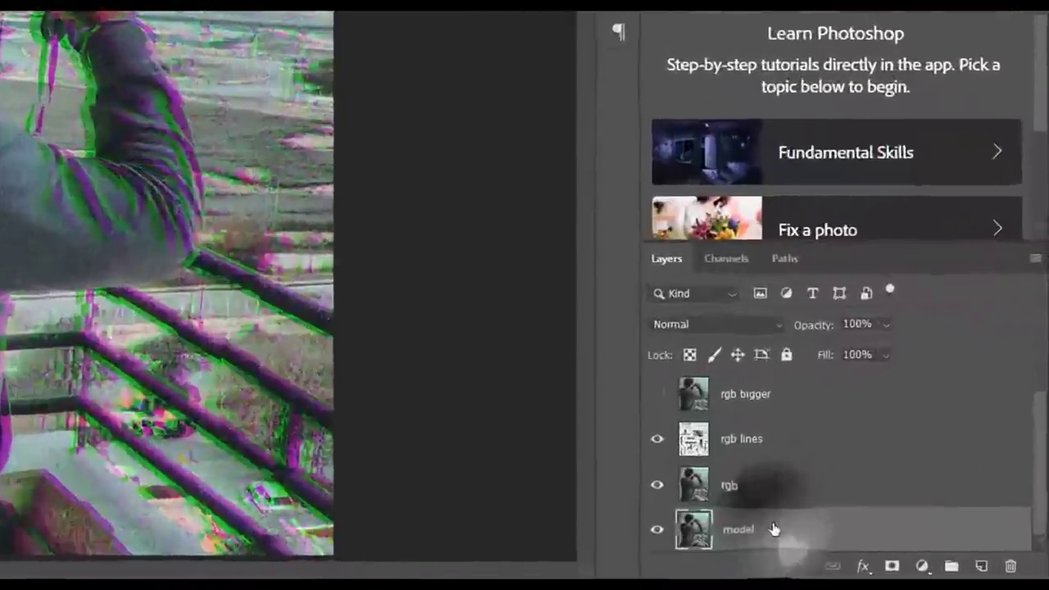
pyautogui.hotkey('ctrl', 'j')
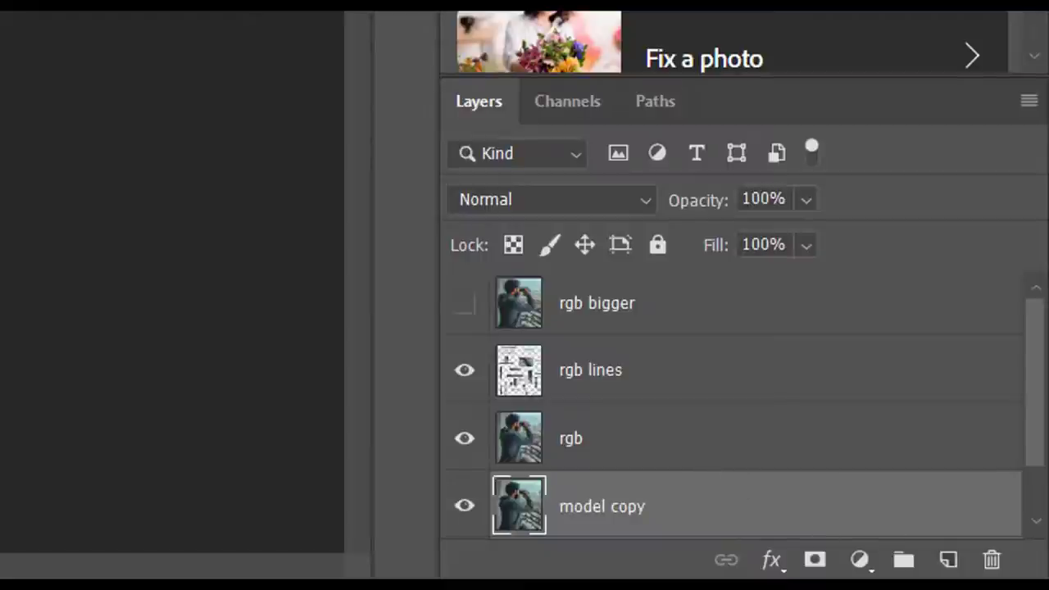
pyautogui.click(1039, 499)
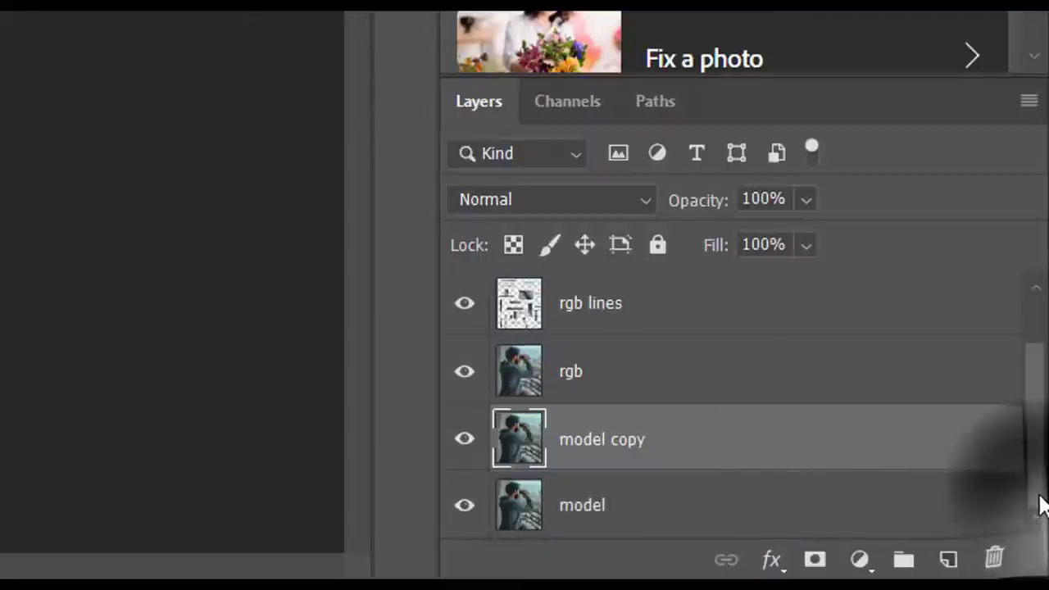
pyautogui.doubleClick(626, 444)
pyautogui.write('wing r')
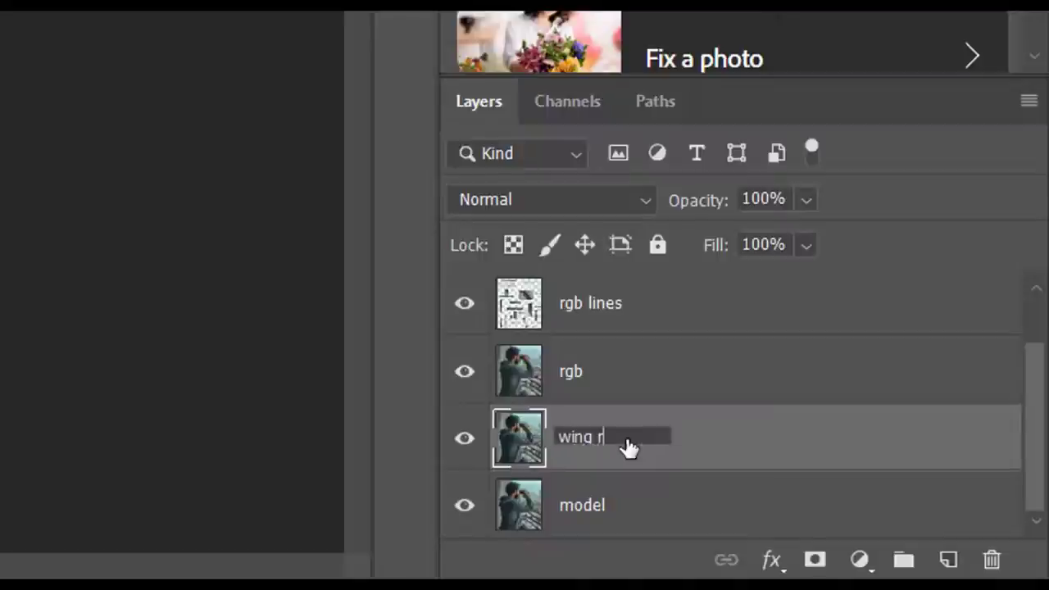
pyautogui.write('ight')
pyautogui.press('Return')
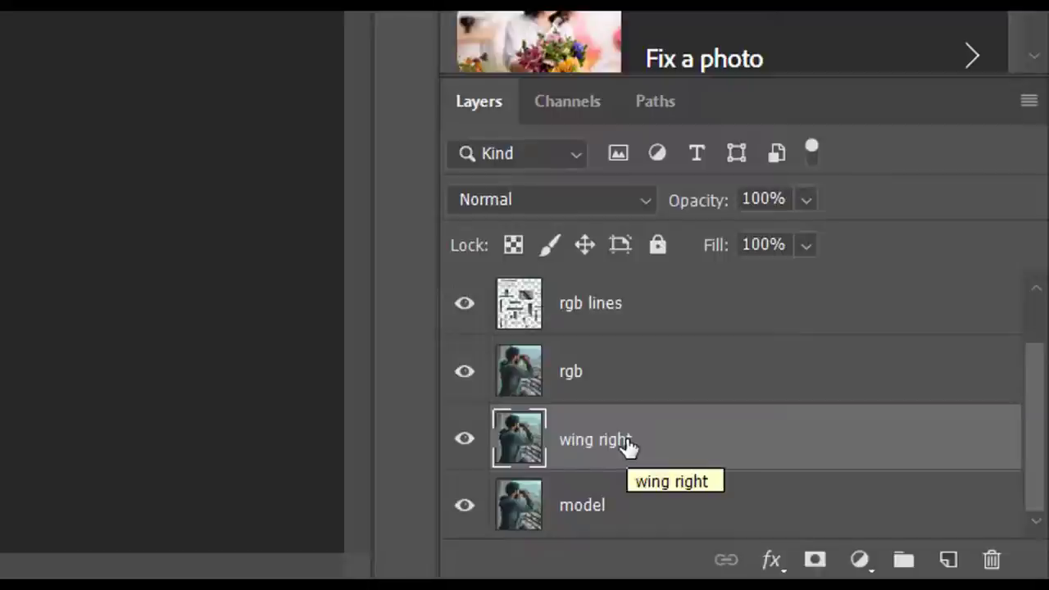
pyautogui.rightClick(698, 449)
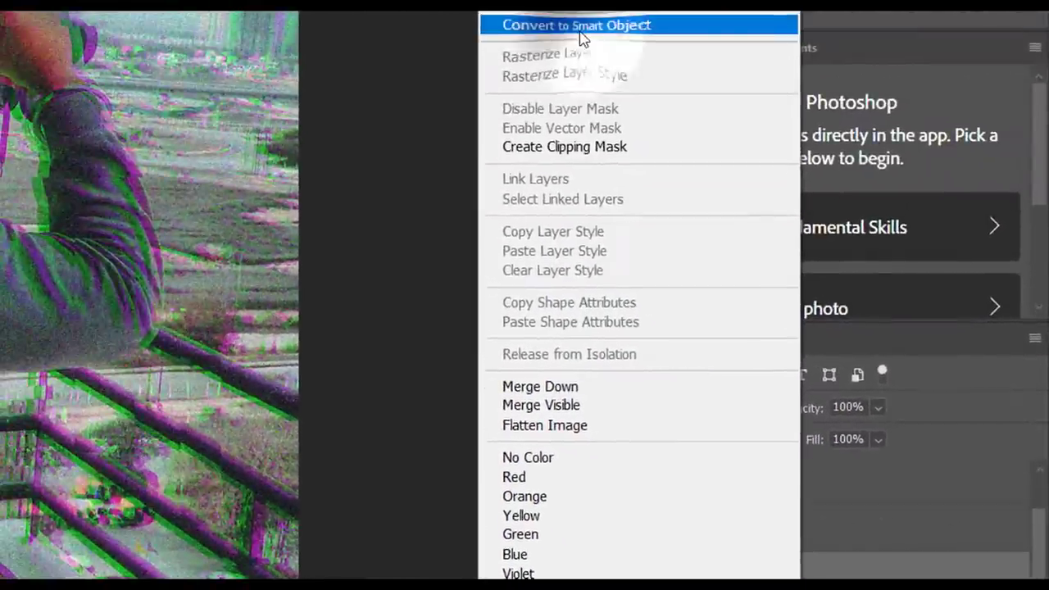
pyautogui.click(581, 35)
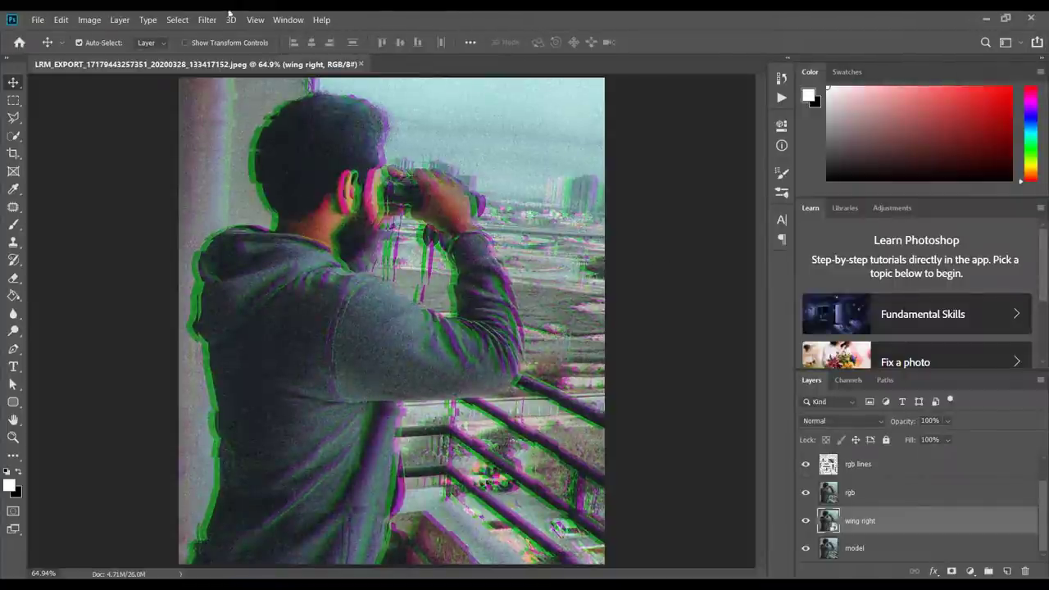
# - Apply the Stylize Wind filter to wing right using Stagger method, from the right
pyautogui.click(206, 19)
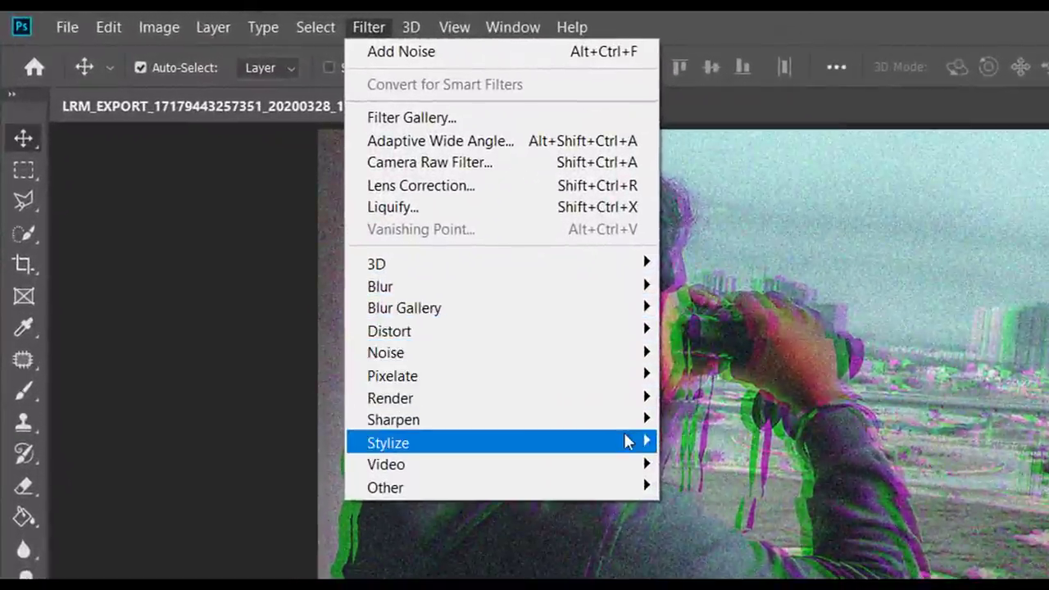
pyautogui.moveTo(549, 380)
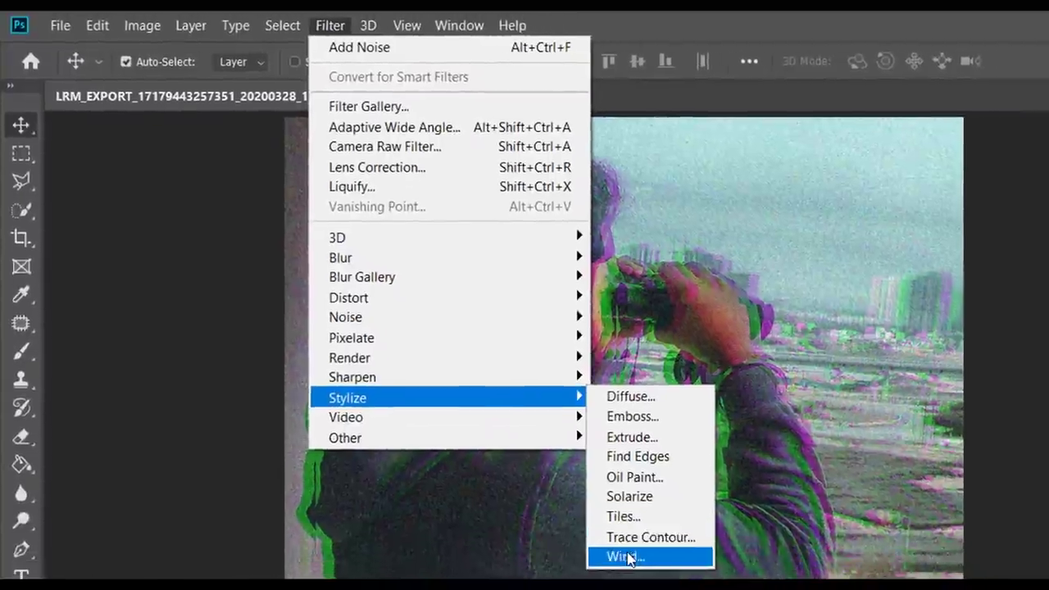
pyautogui.click(623, 554)
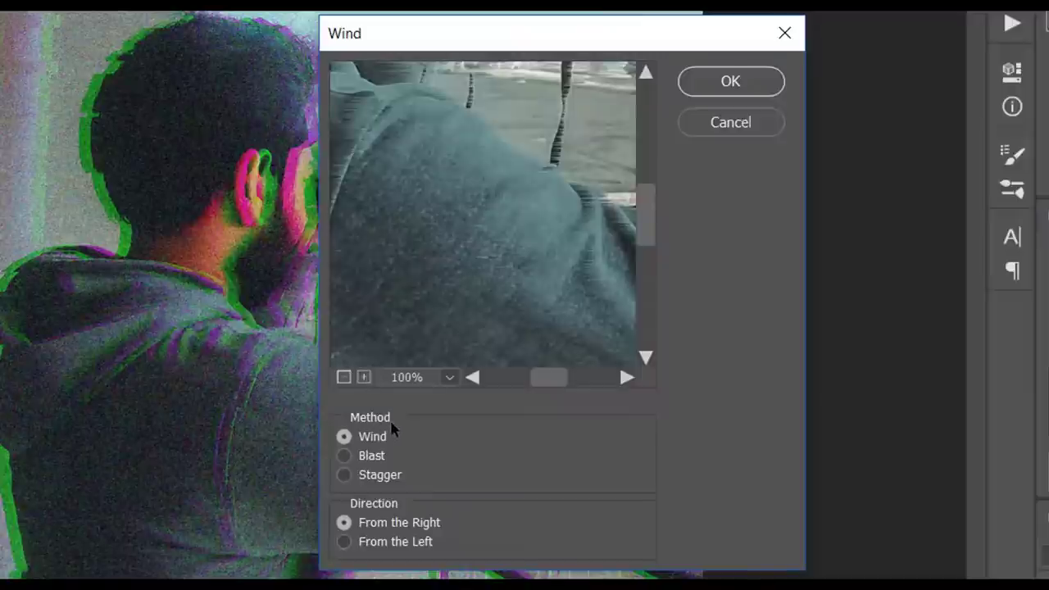
pyautogui.click(343, 475)
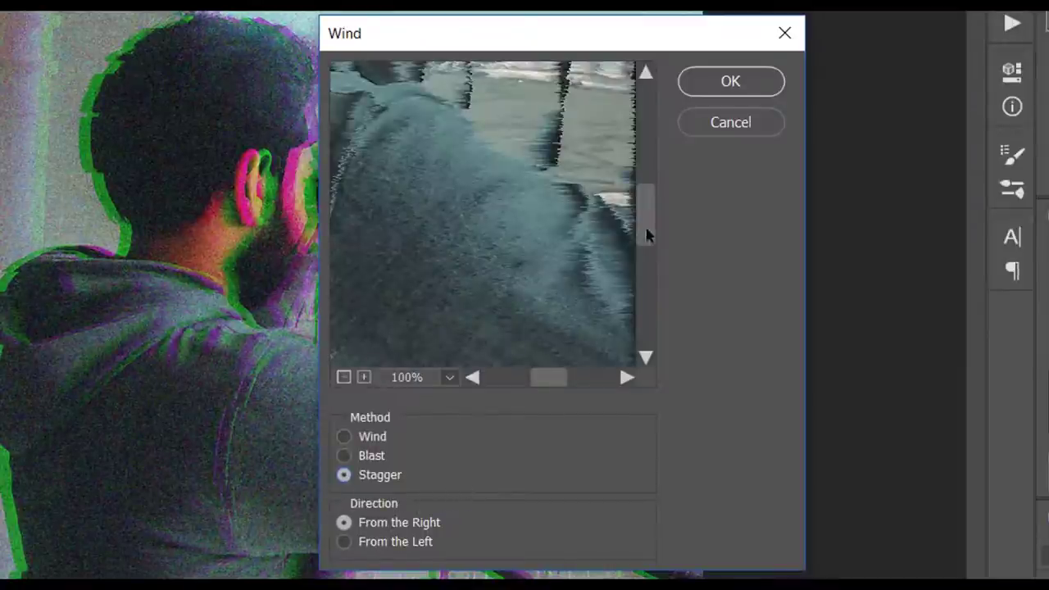
pyautogui.click(732, 82)
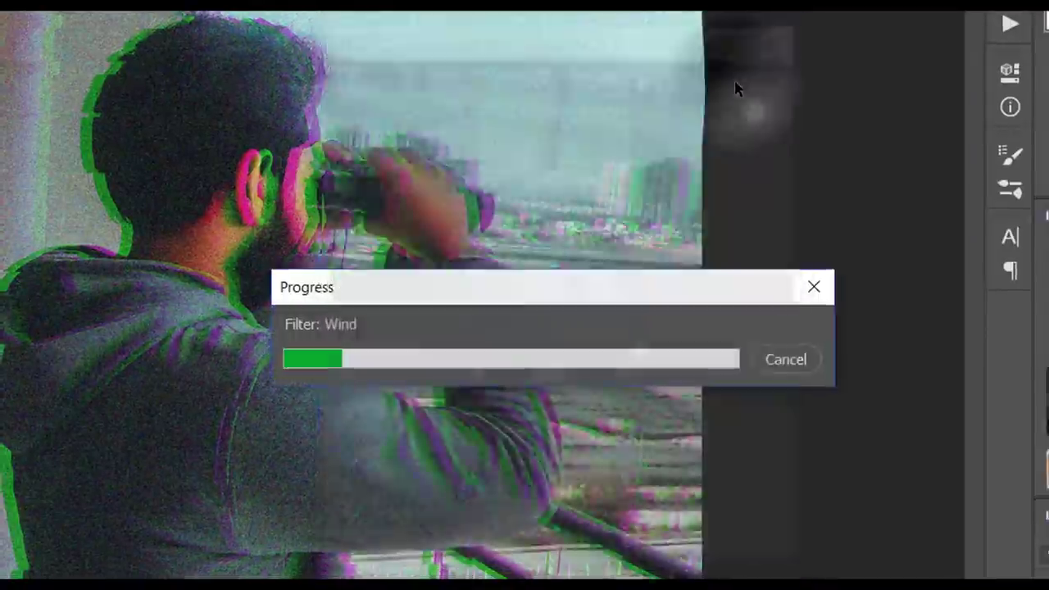
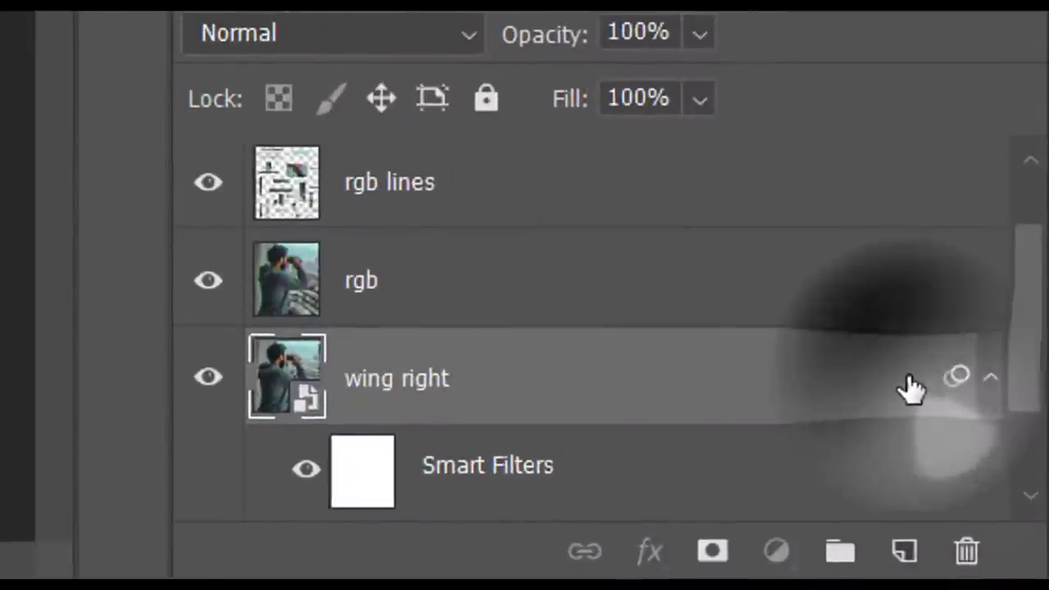
# - Set the wing right layer's advanced blending to the G channel only, turning off R and B
pyautogui.doubleClick(910, 385)
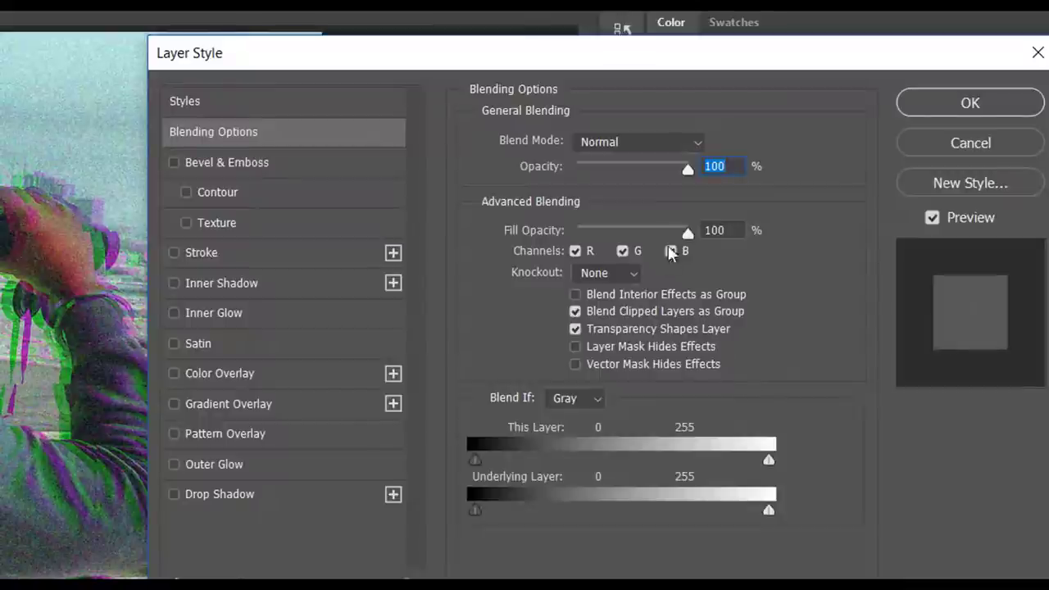
pyautogui.click(671, 246)
pyautogui.click(671, 249)
pyautogui.click(576, 251)
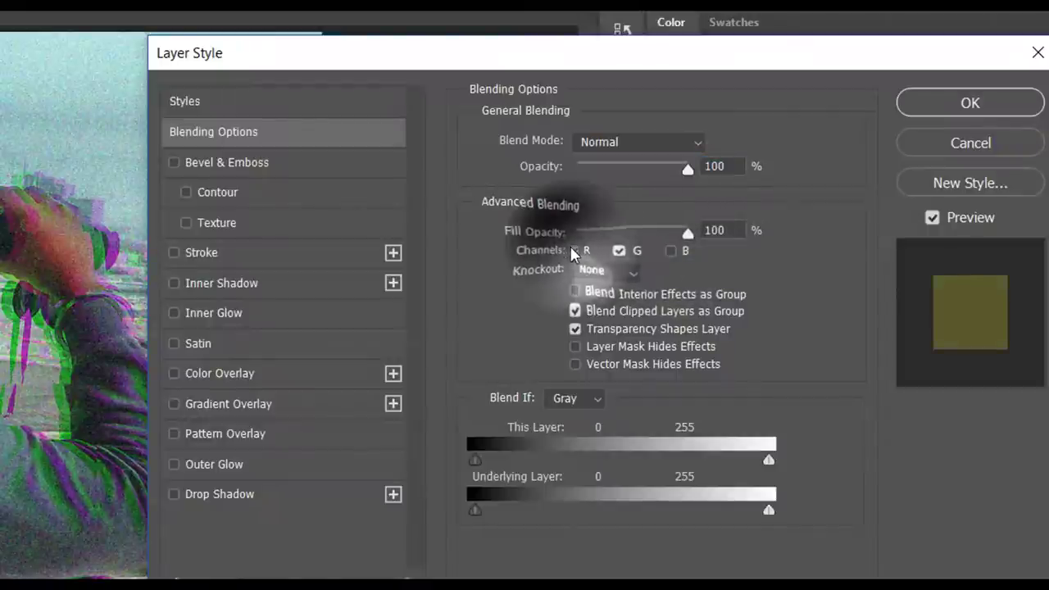
pyautogui.click(943, 105)
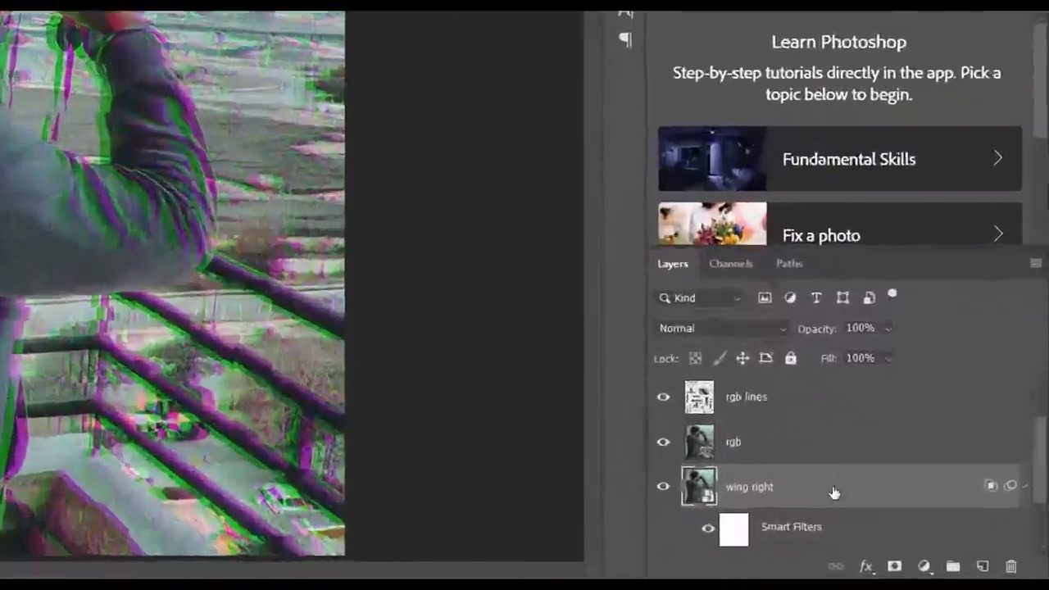
# - Duplicate the wing right layer with Ctrl+J and rename the copy 'wing lrft'
pyautogui.click(913, 522)
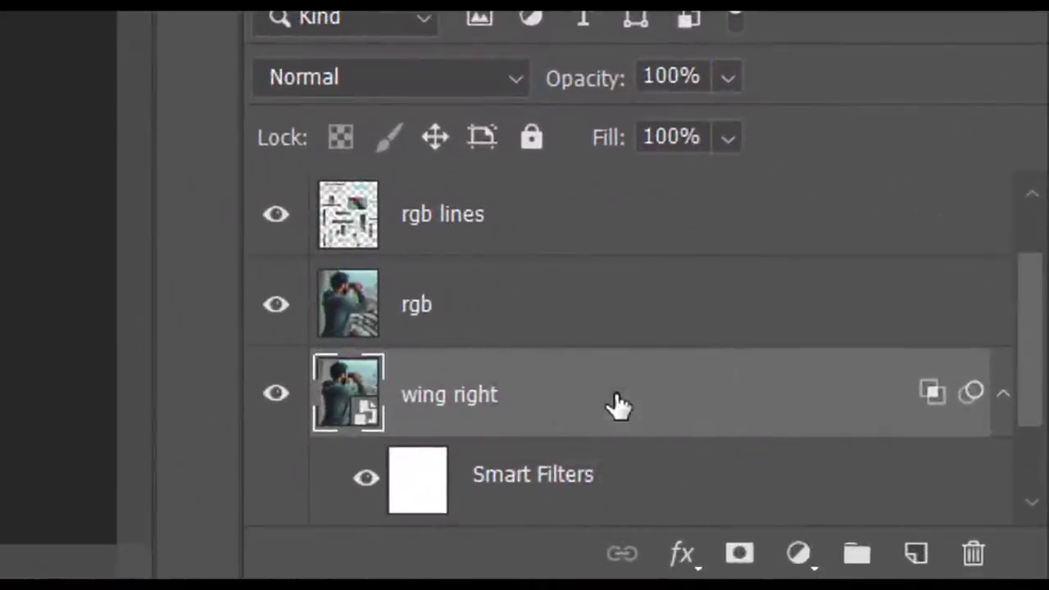
pyautogui.hotkey('ctrl', 'j')
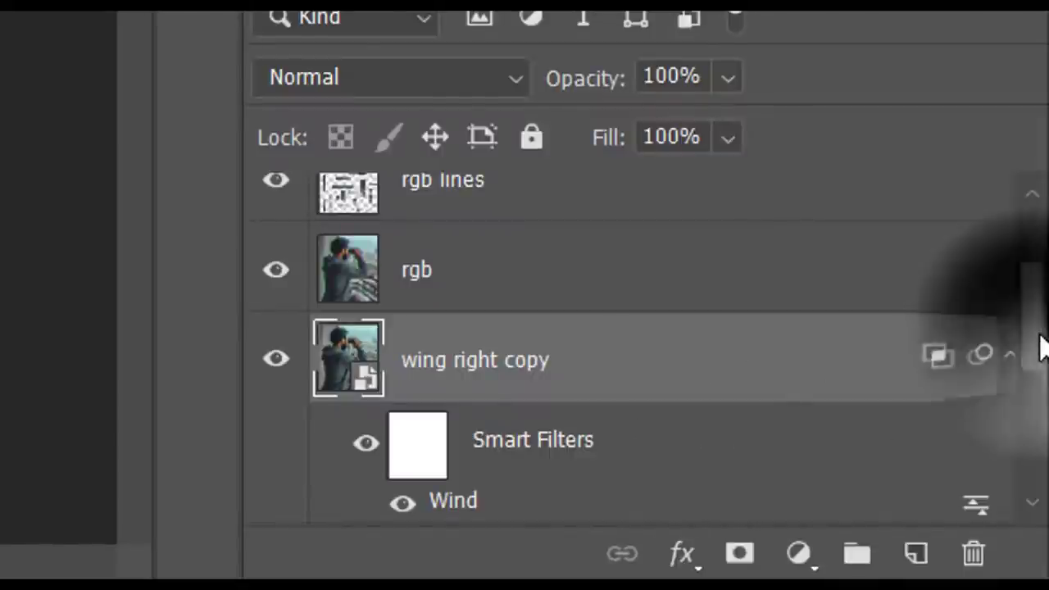
pyautogui.moveTo(1039, 347)
pyautogui.mouseDown()
pyautogui.moveTo(1043, 449)
pyautogui.moveTo(1040, 361)
pyautogui.mouseUp()
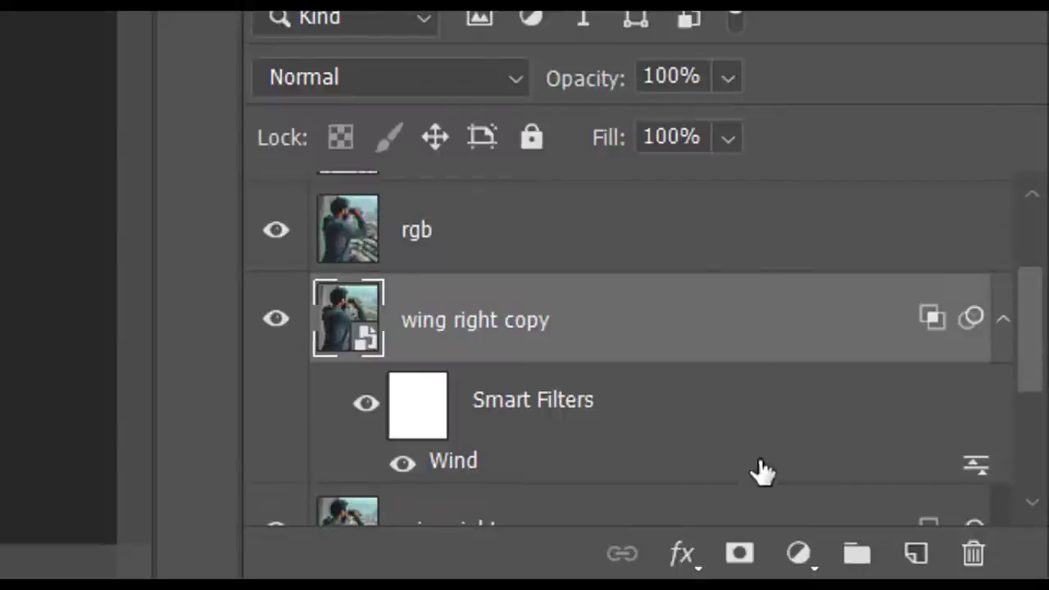
pyautogui.doubleClick(546, 326)
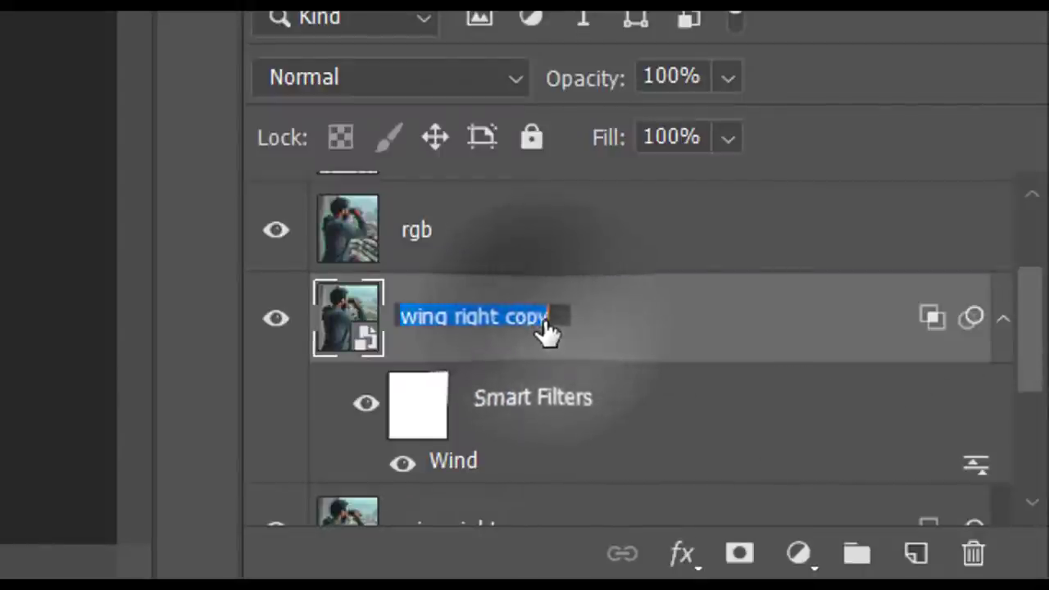
pyautogui.click(547, 319)
pyautogui.press('BackSpace')
pyautogui.press('BackSpace')
pyautogui.press('BackSpace')
pyautogui.press('BackSpace')
pyautogui.press('BackSpace')
pyautogui.press('BackSpace')
pyautogui.press('BackSpace')
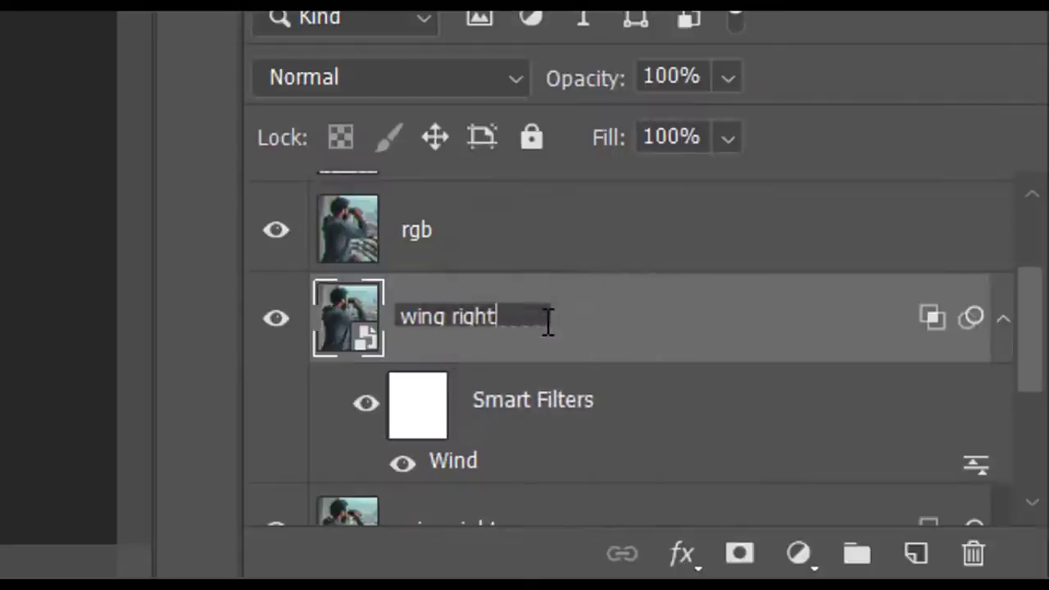
pyautogui.press('BackSpace')
pyautogui.press('BackSpace')
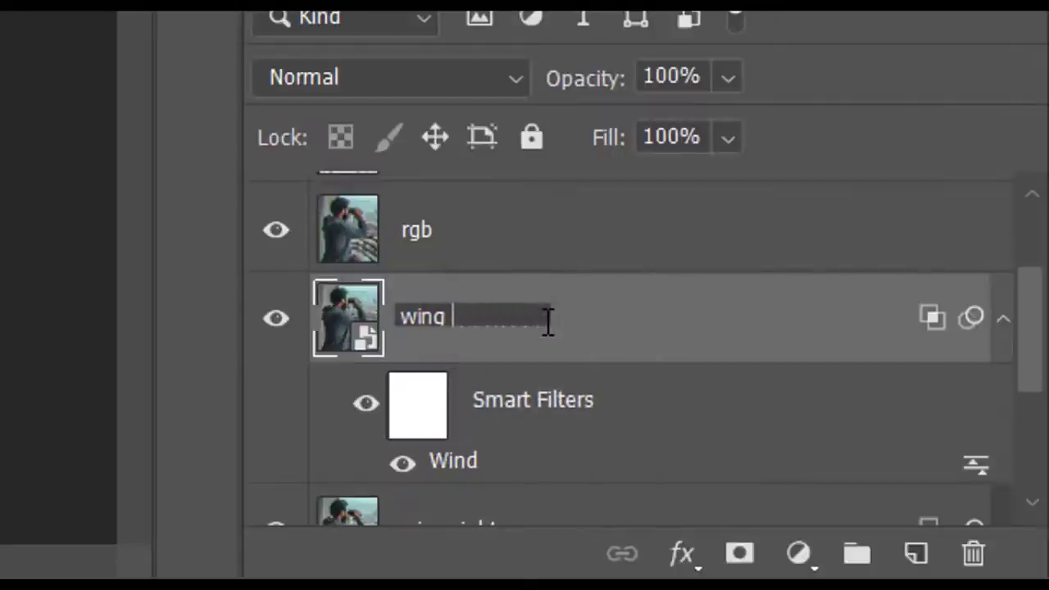
pyautogui.write('lrft')
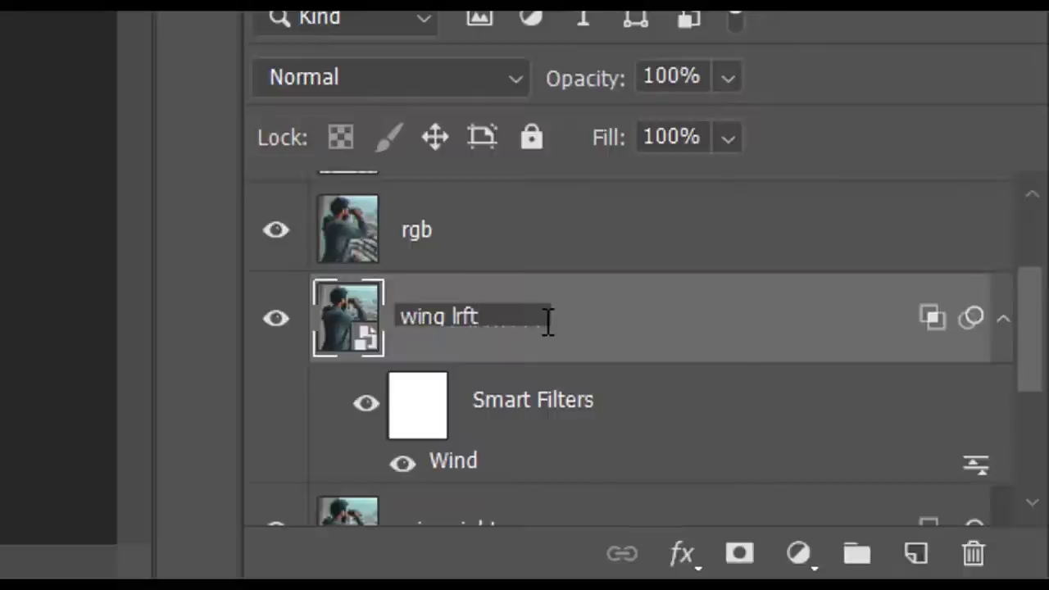
pyautogui.press('Return')
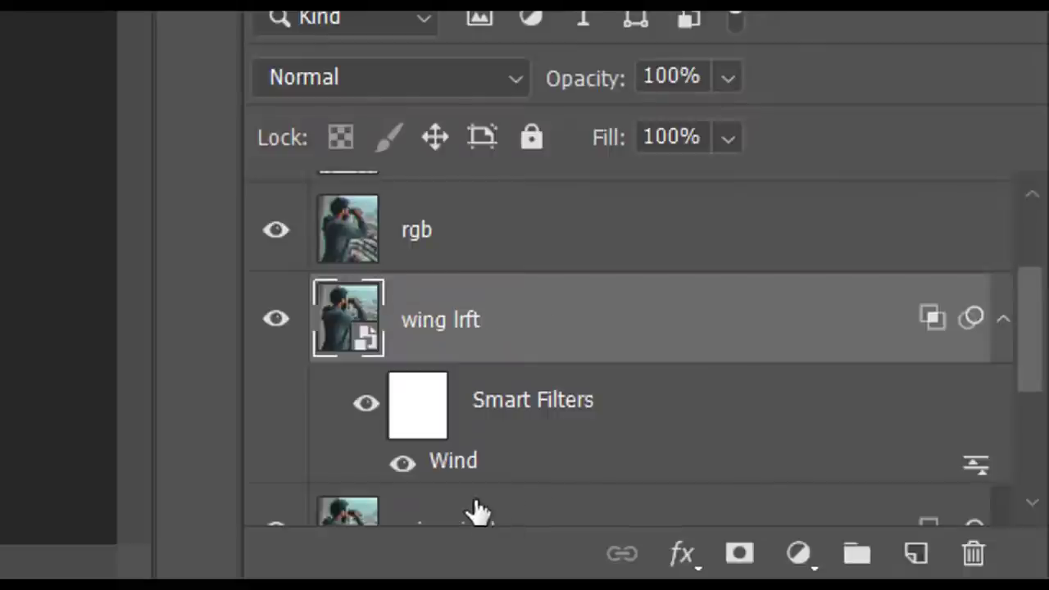
pyautogui.doubleClick(457, 465)
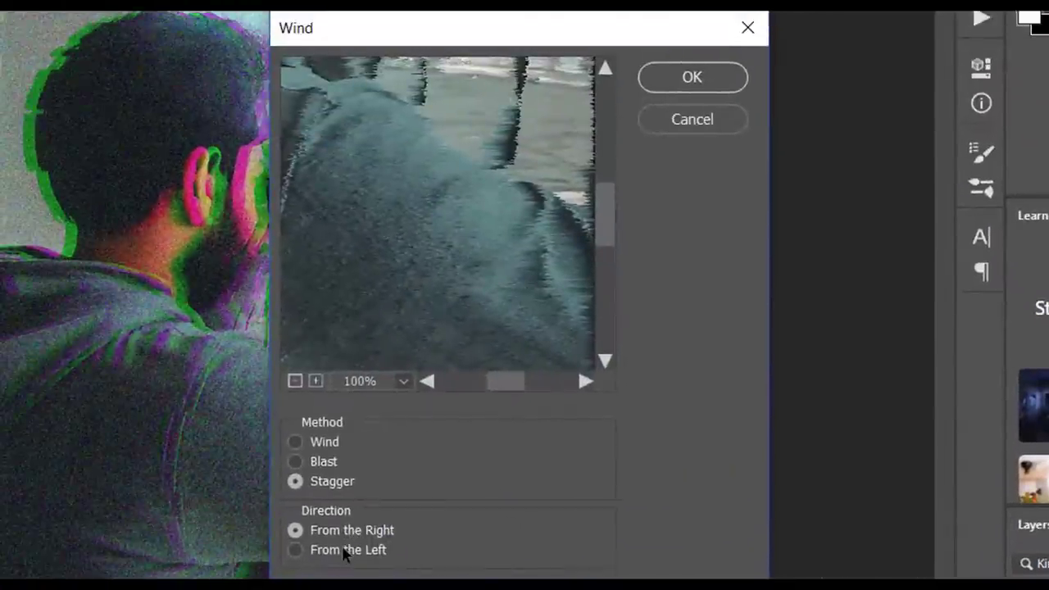
# - Switch wing lrft's Wind filter to From the Left and blend only its R and B channels
pyautogui.click(344, 555)
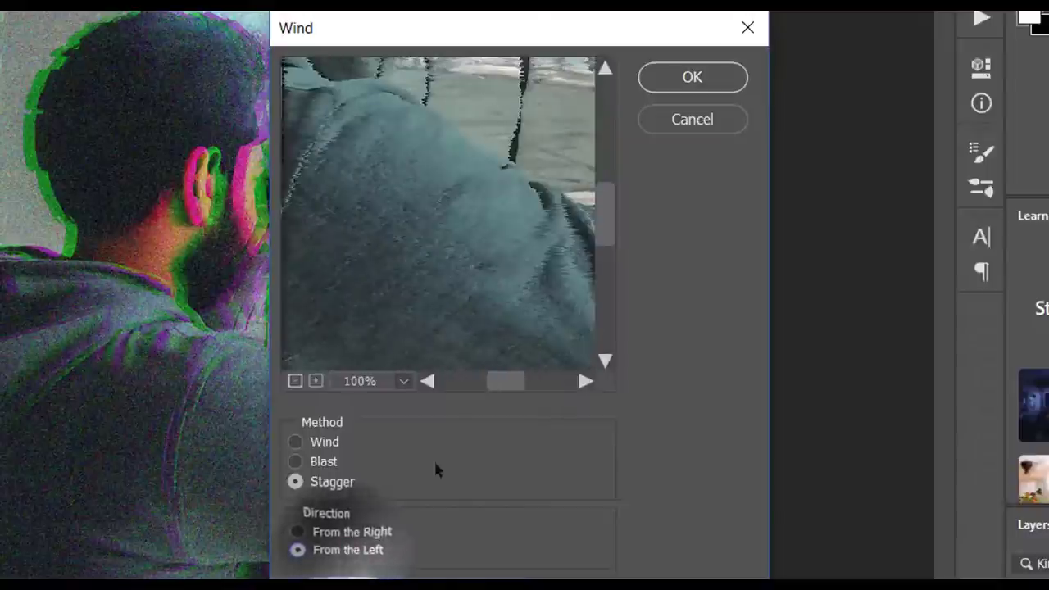
pyautogui.click(703, 82)
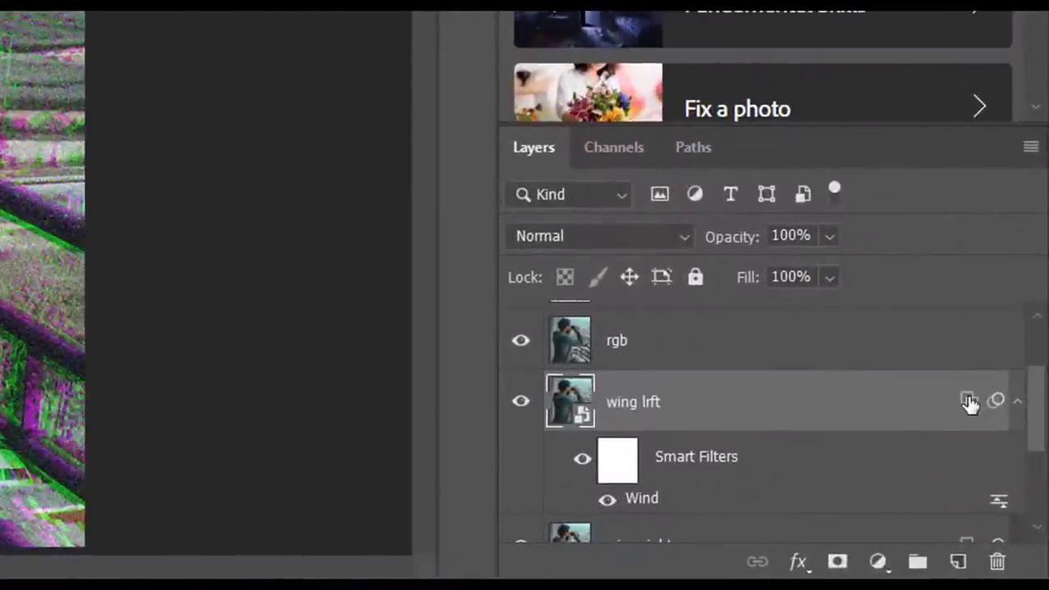
pyautogui.doubleClick(970, 403)
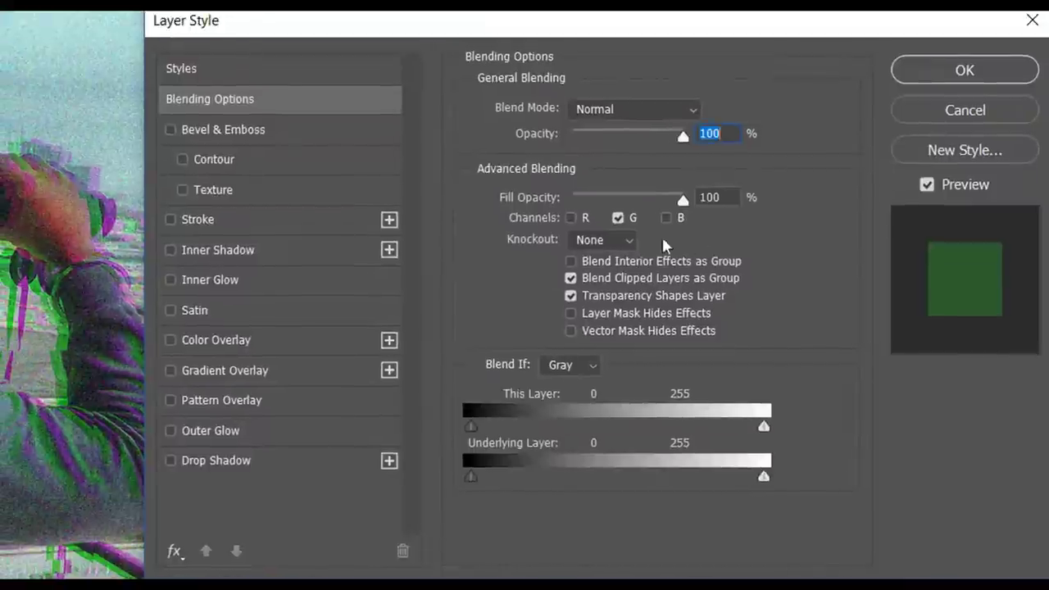
pyautogui.click(572, 218)
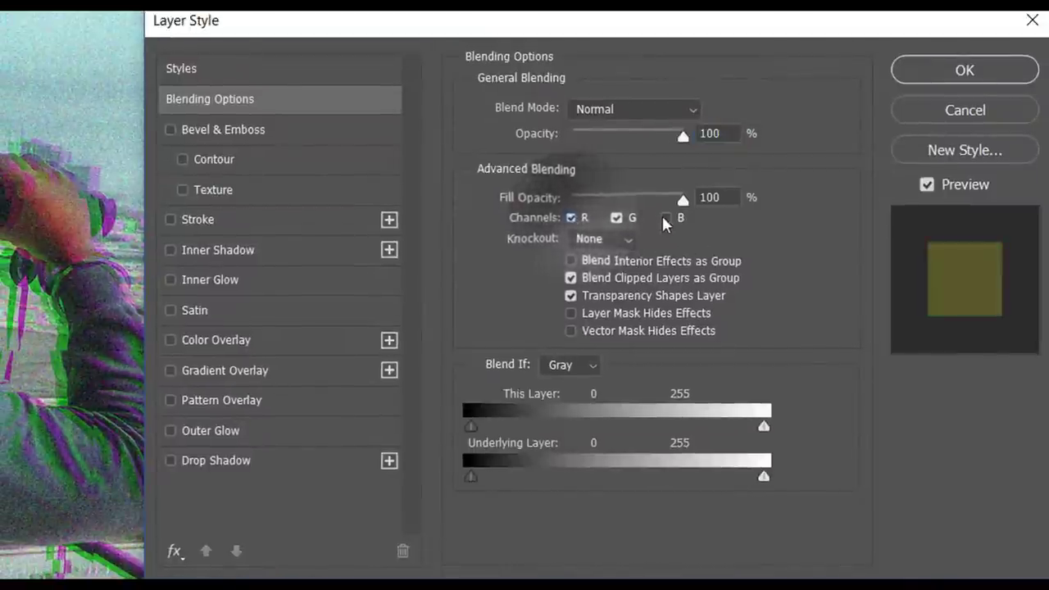
pyautogui.click(665, 218)
pyautogui.click(620, 218)
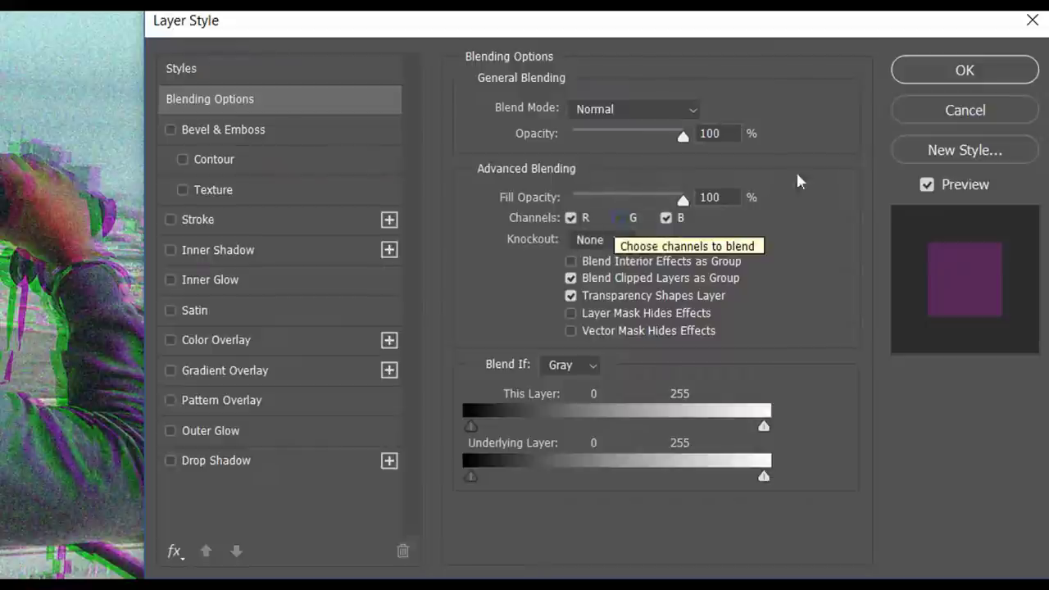
pyautogui.click(942, 72)
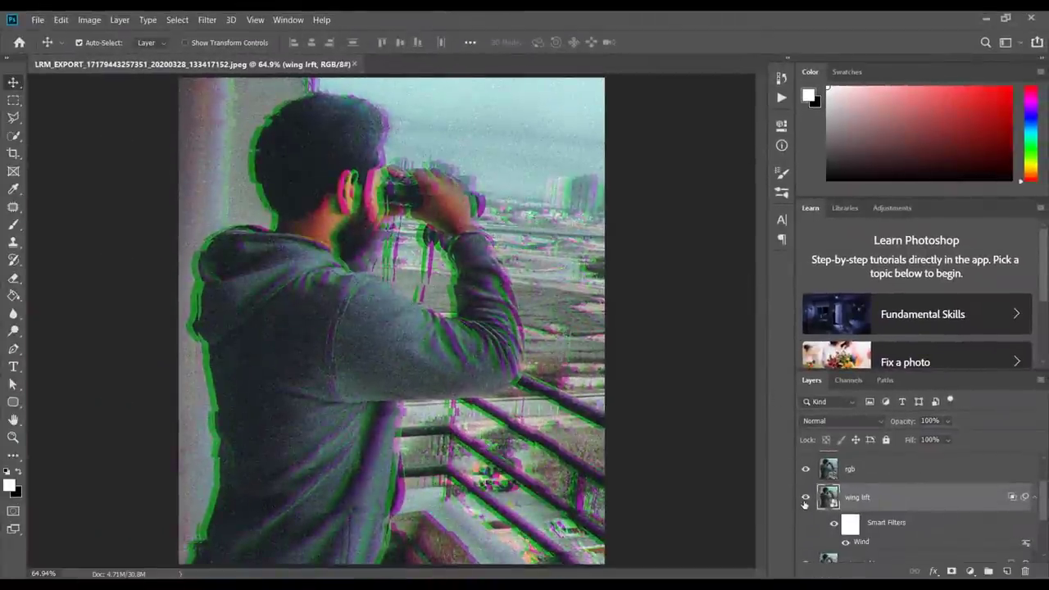
# - Hide the wing lrft, wing right, rgb lines and rgb layers, leaving only the model photo
pyautogui.click(805, 498)
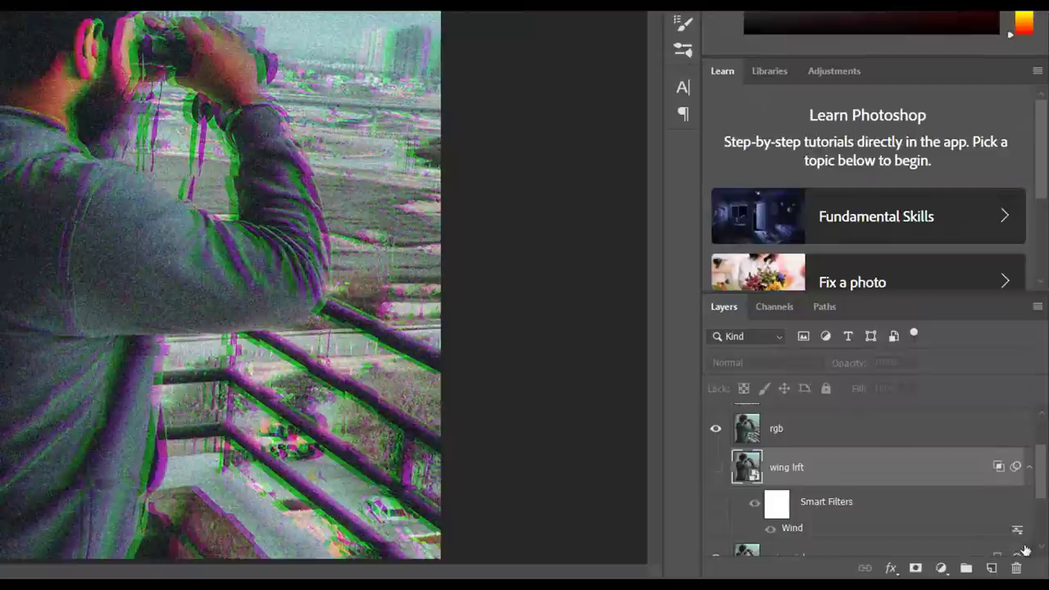
pyautogui.scroll(-3, 1046, 496)
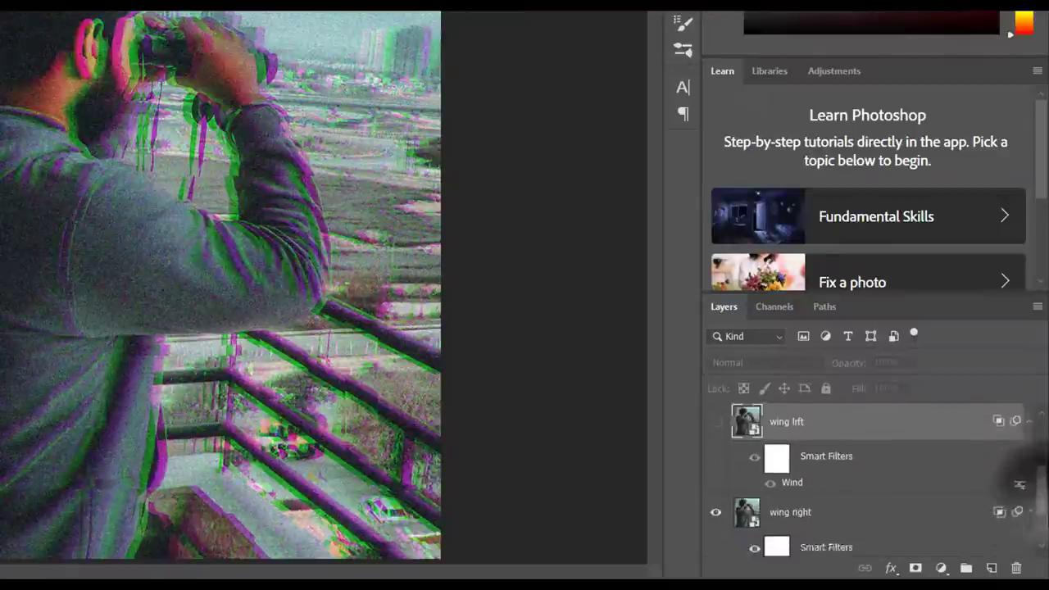
pyautogui.click(716, 483)
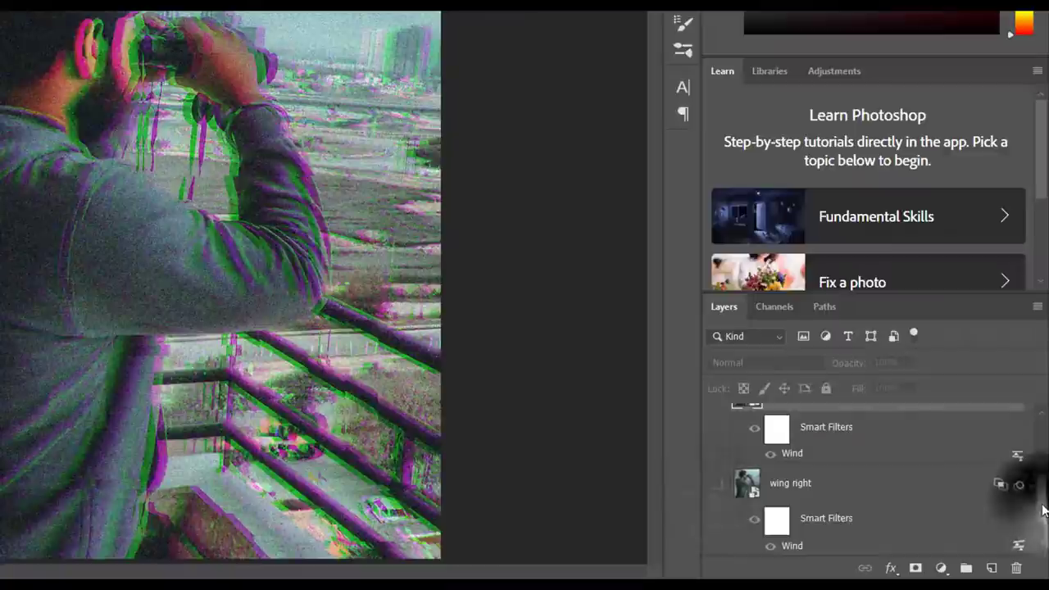
pyautogui.scroll(-2, 1045, 485)
pyautogui.moveTo(1046, 518); pyautogui.dragTo(1037, 456)
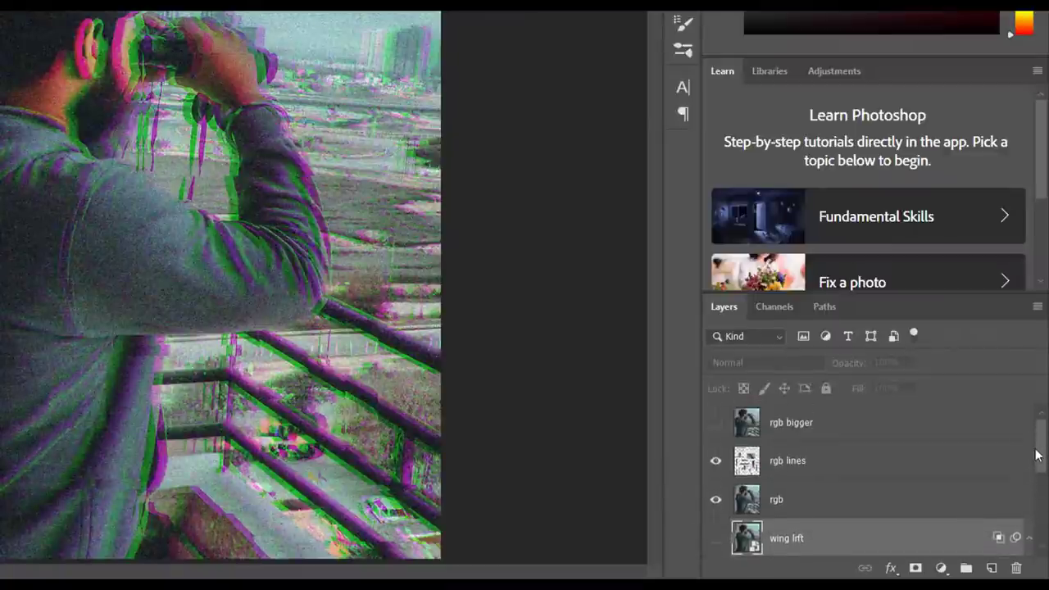
pyautogui.click(715, 461)
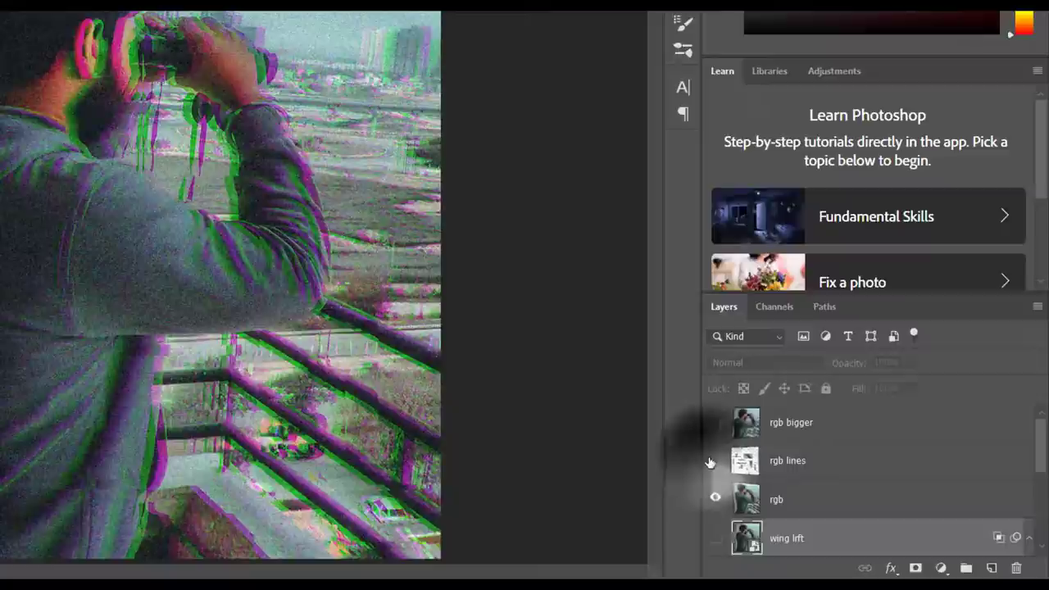
pyautogui.click(716, 500)
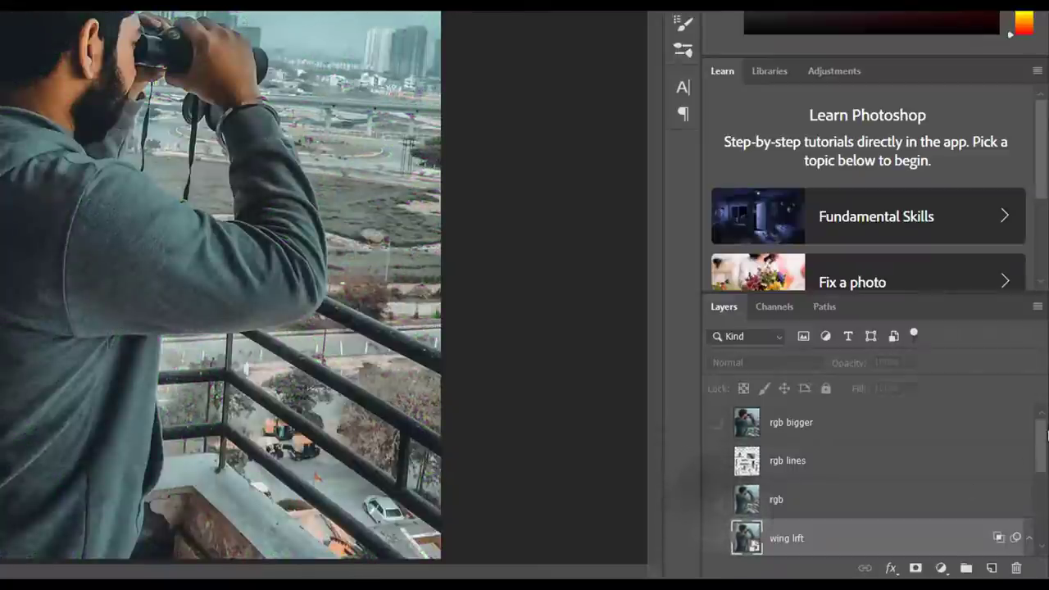
pyautogui.scroll(-5, 1041, 442)
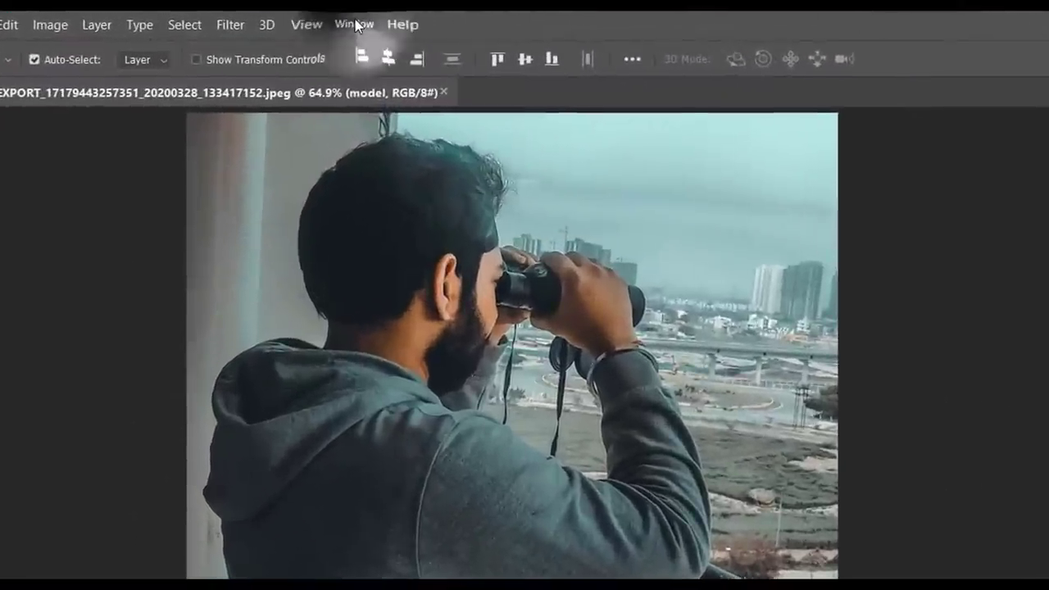
# - Show the Timeline panel and create a frame animation starting from the clean photo
pyautogui.click(287, 20)
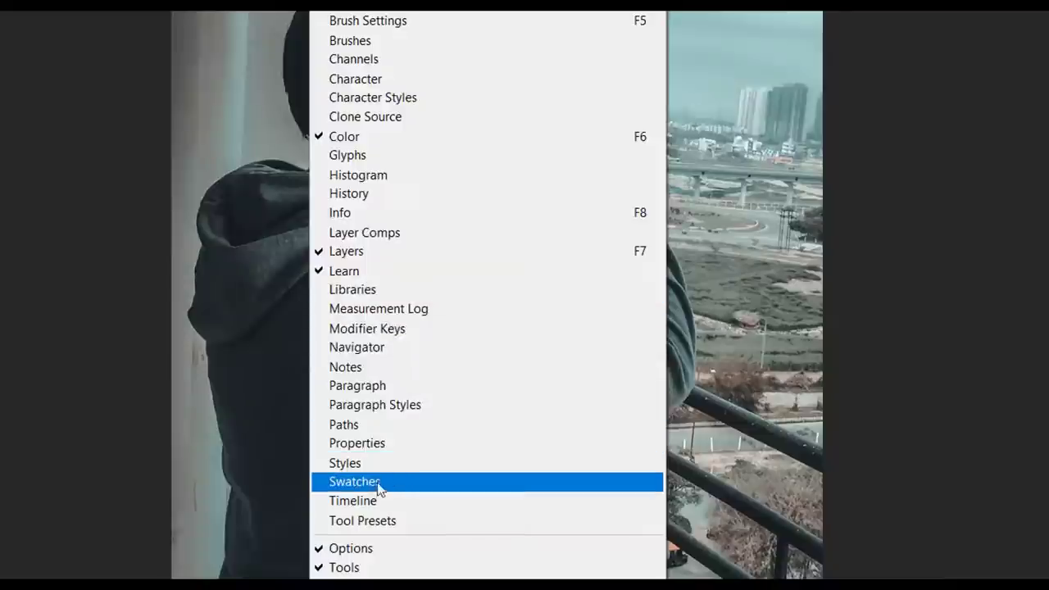
pyautogui.click(353, 501)
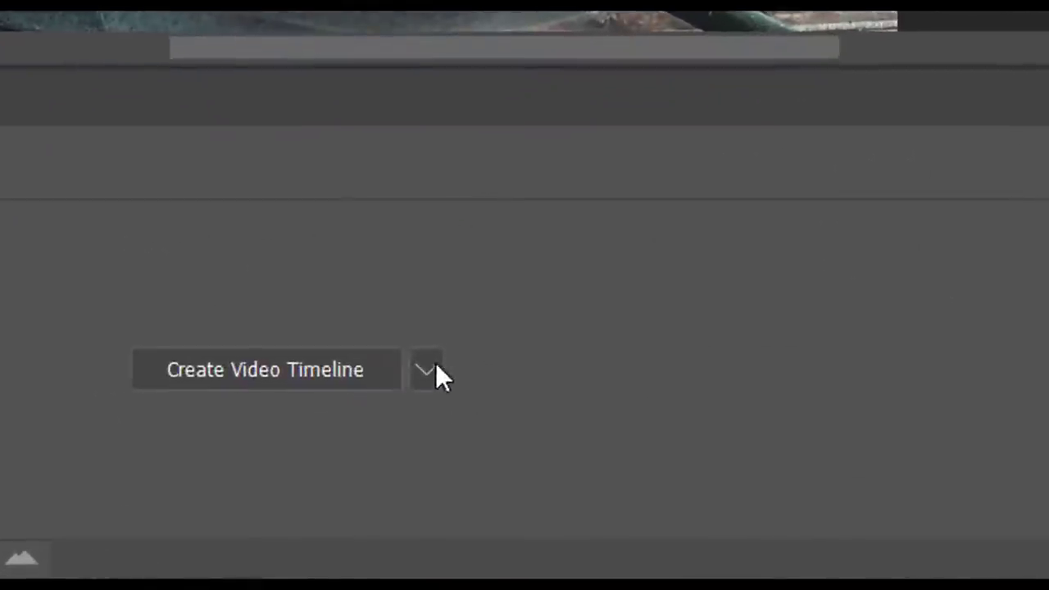
pyautogui.click(435, 365)
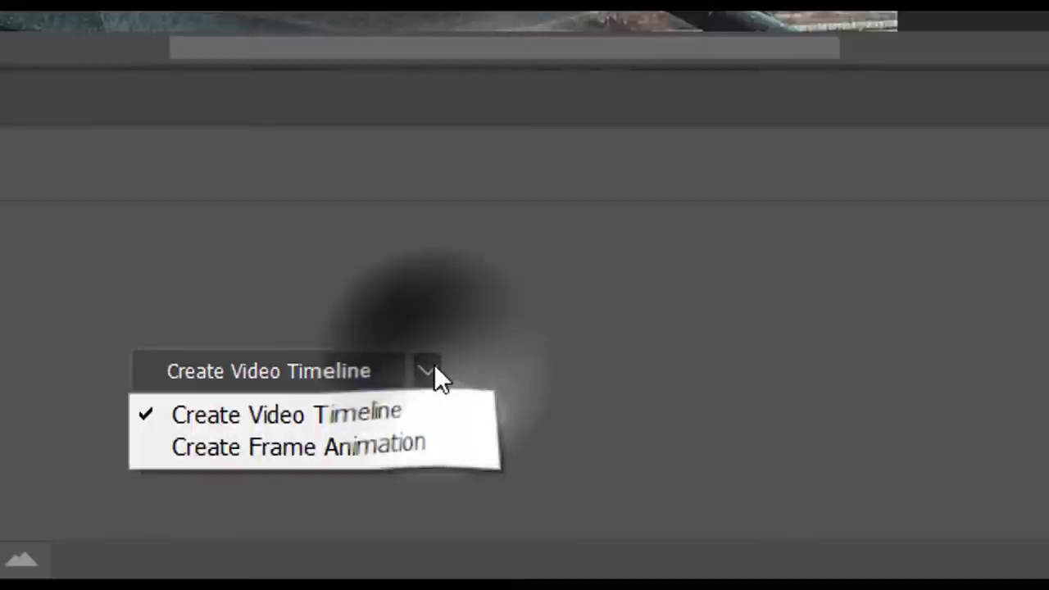
pyautogui.click(331, 449)
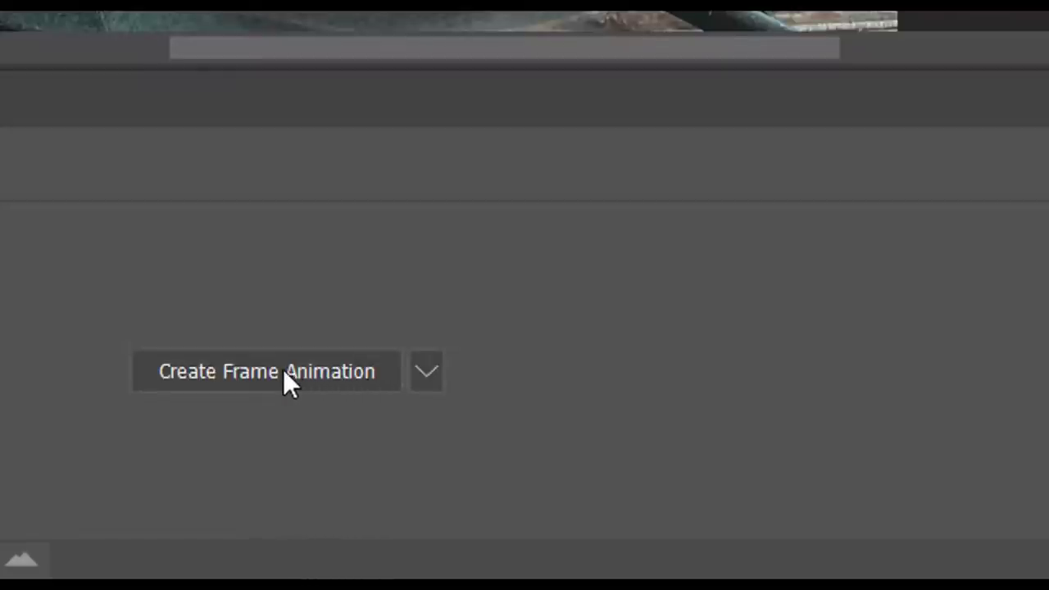
pyautogui.click(326, 375)
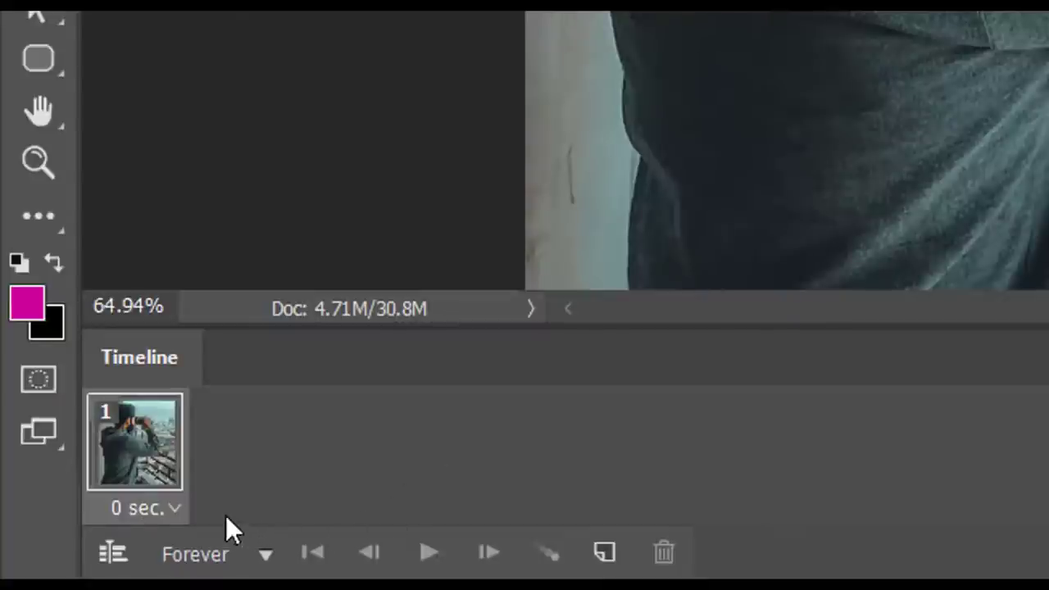
# - Set frame 1's delay to 0.2 seconds, then duplicate it into a frame 2 lasting 0.1 seconds
pyautogui.click(171, 508)
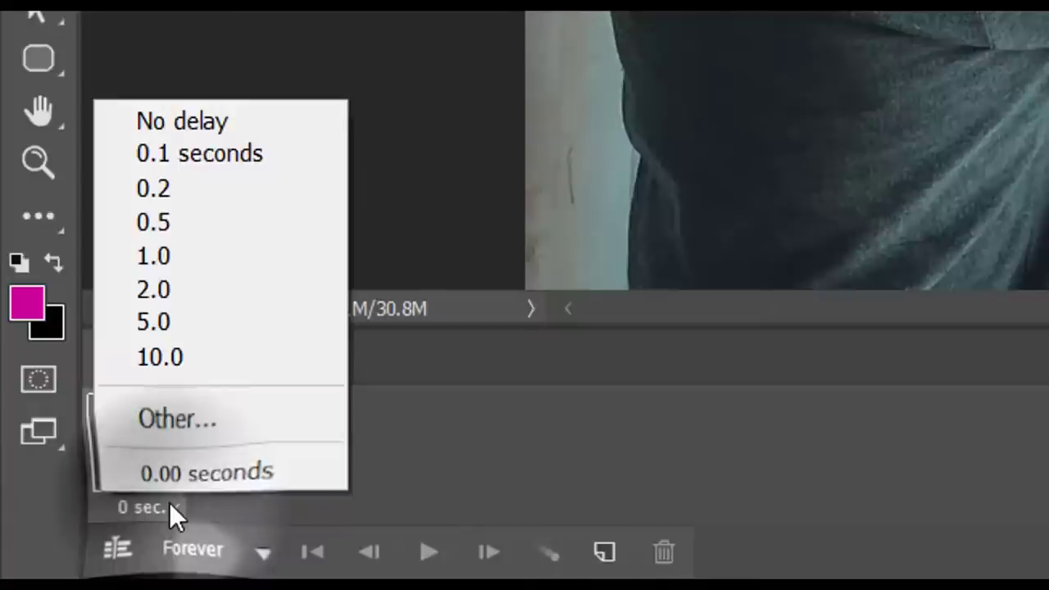
pyautogui.click(251, 200)
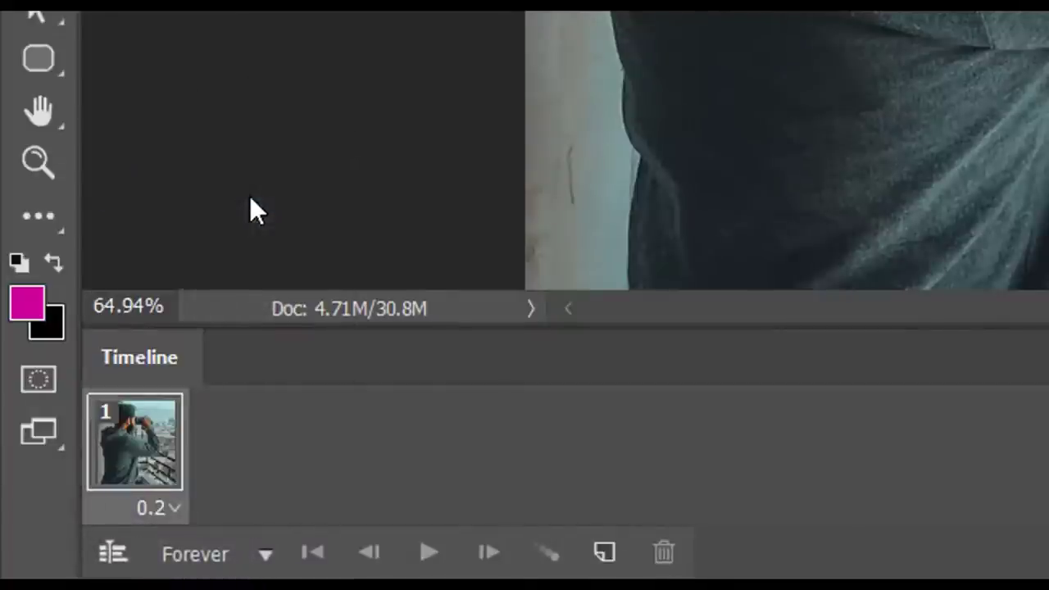
pyautogui.click(607, 556)
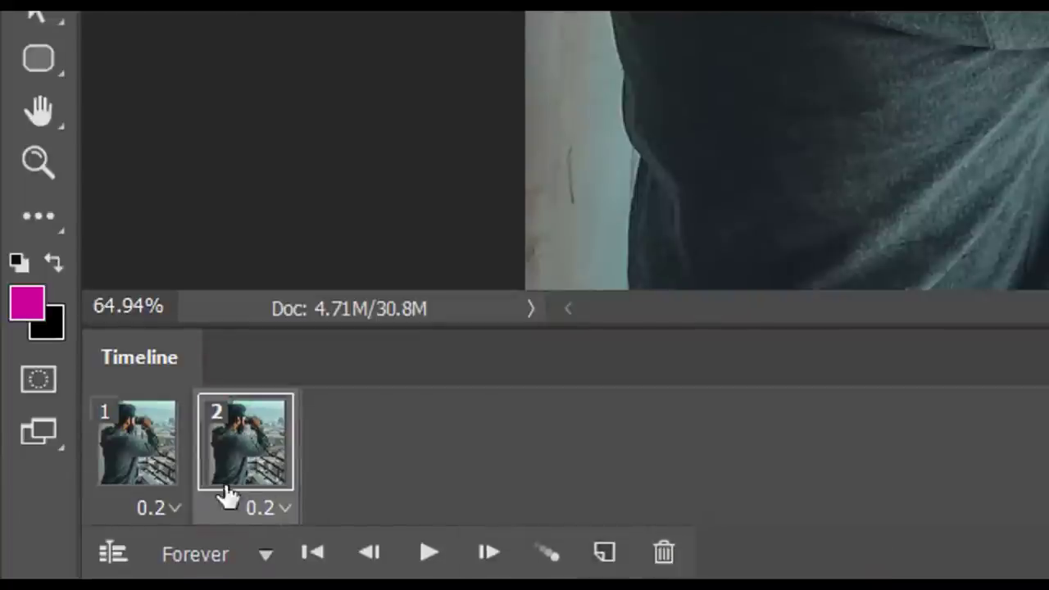
pyautogui.click(280, 506)
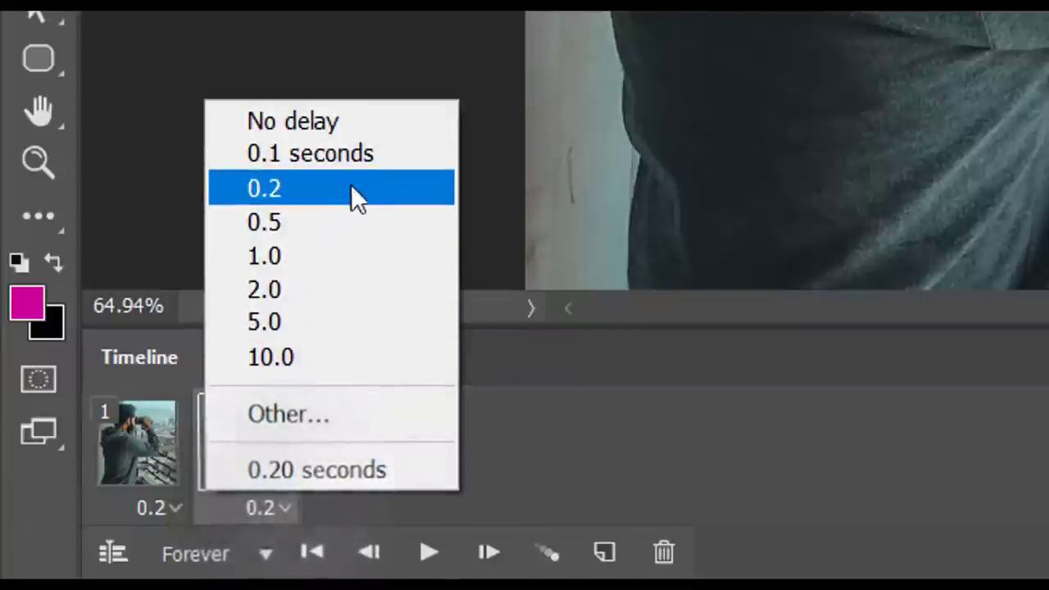
pyautogui.click(364, 164)
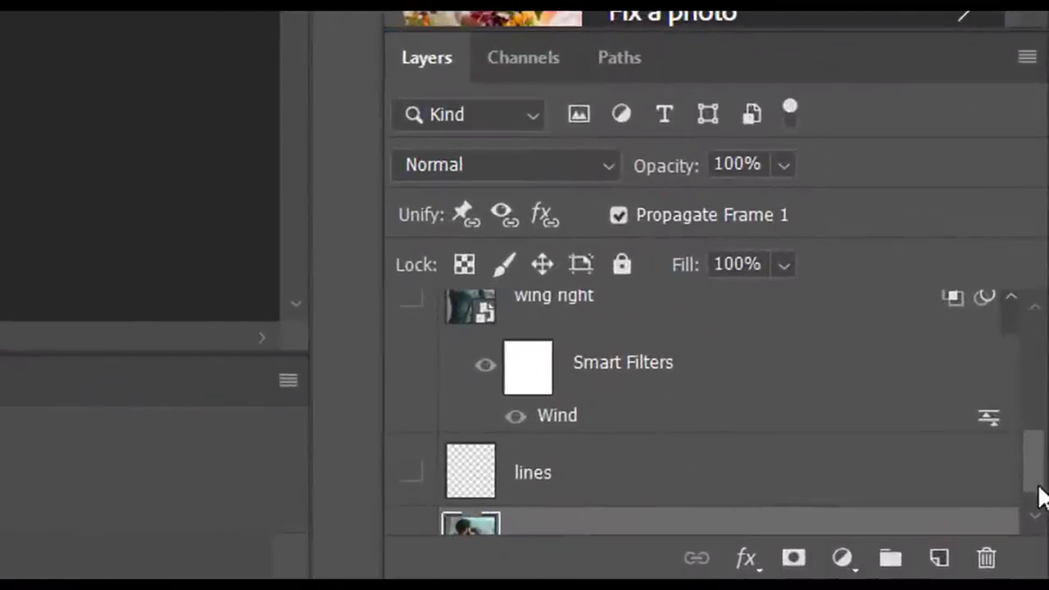
# - Turn on the lines and wing right layers to bring back the green-magenta glitch streaks
pyautogui.moveTo(1039, 496); pyautogui.dragTo(1039, 513)
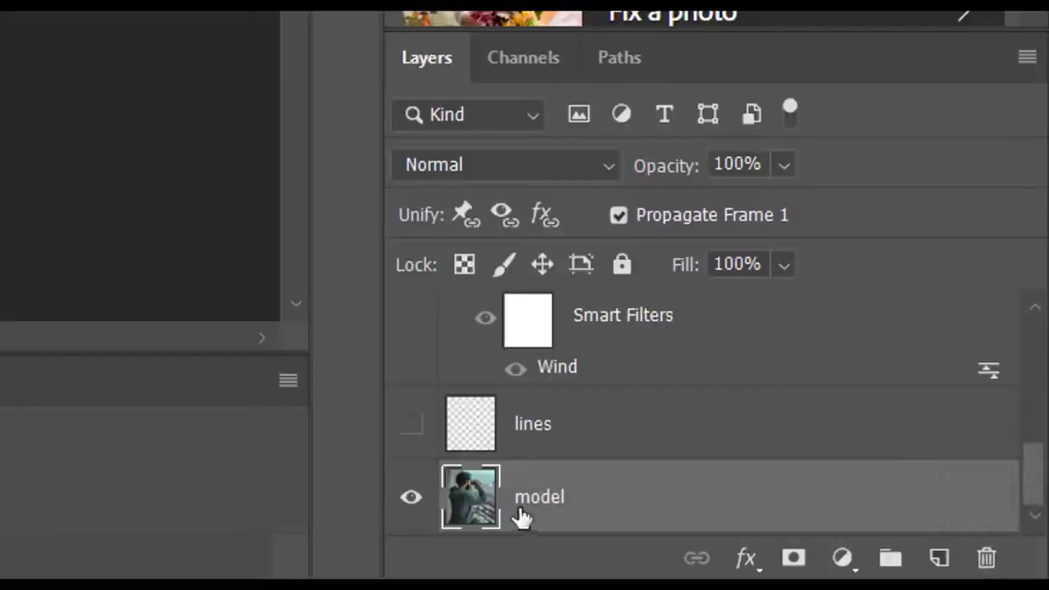
pyautogui.click(411, 427)
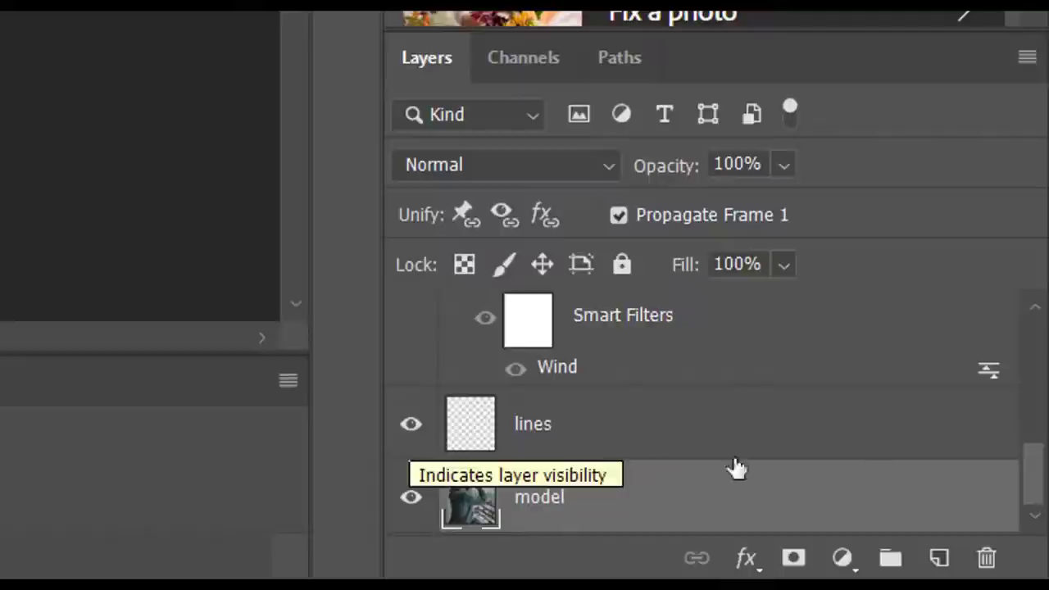
pyautogui.click(1040, 482)
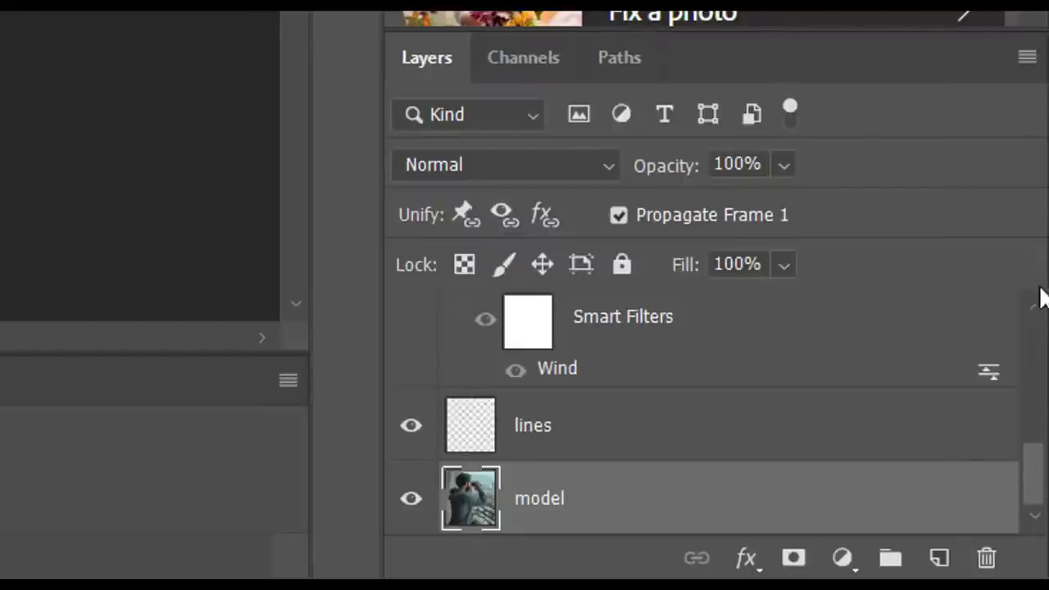
pyautogui.click(1034, 316)
pyautogui.click(1034, 315)
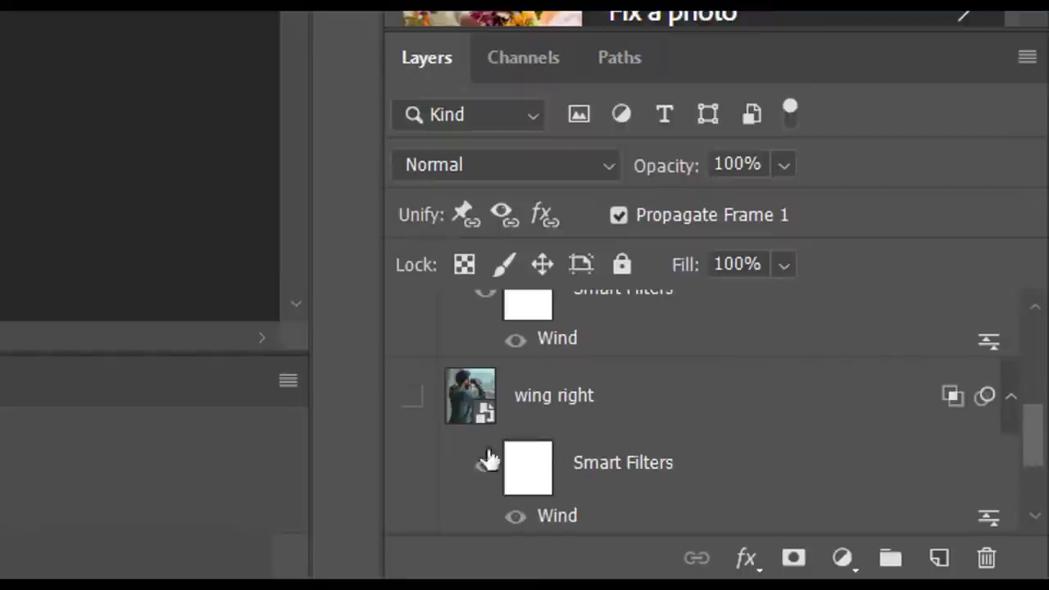
pyautogui.click(408, 398)
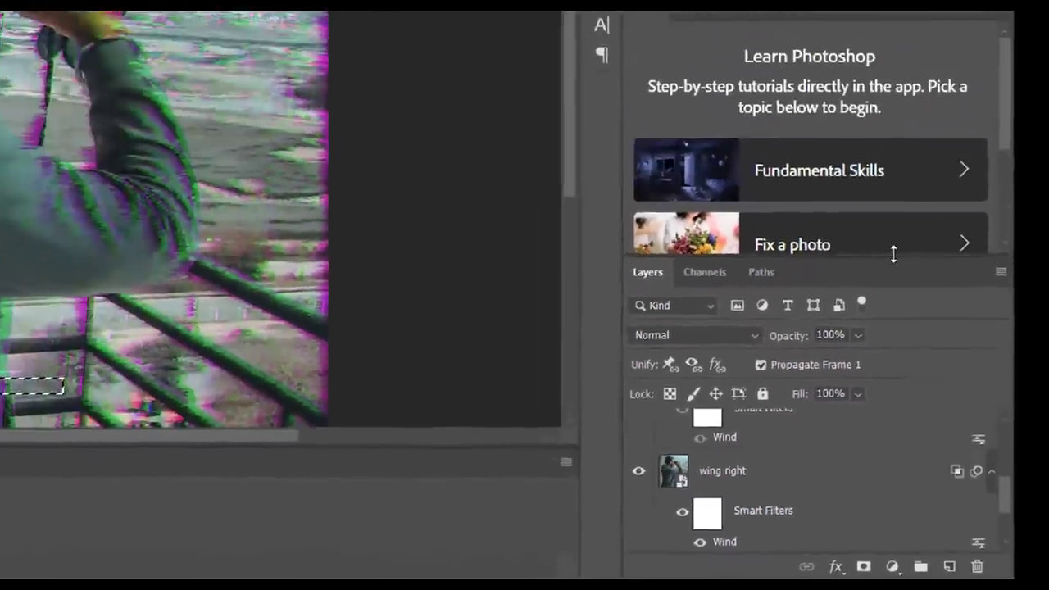
pyautogui.moveTo(897, 279); pyautogui.dragTo(870, 170)
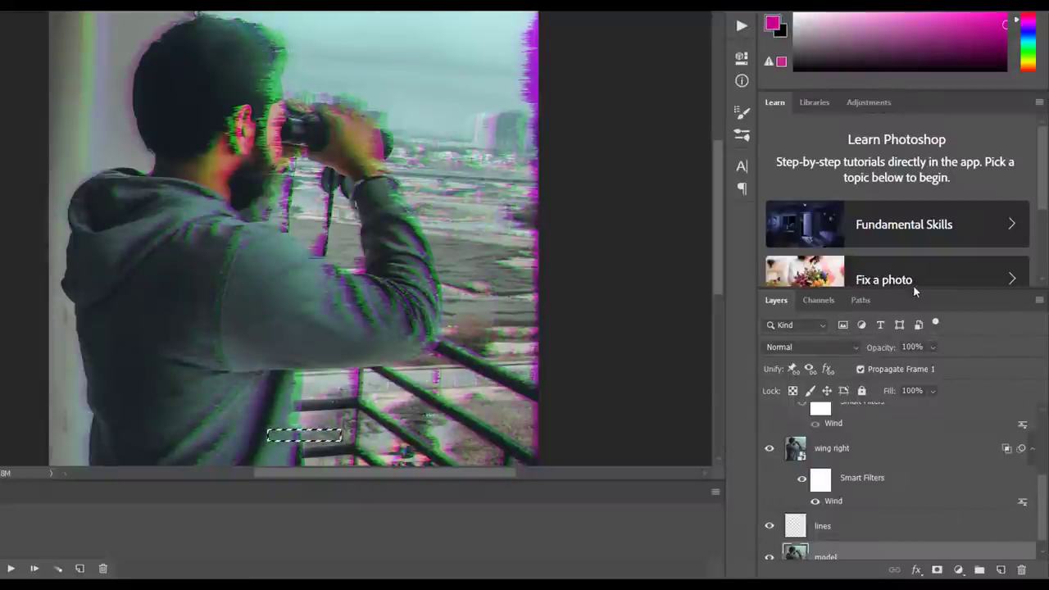
pyautogui.click(887, 278)
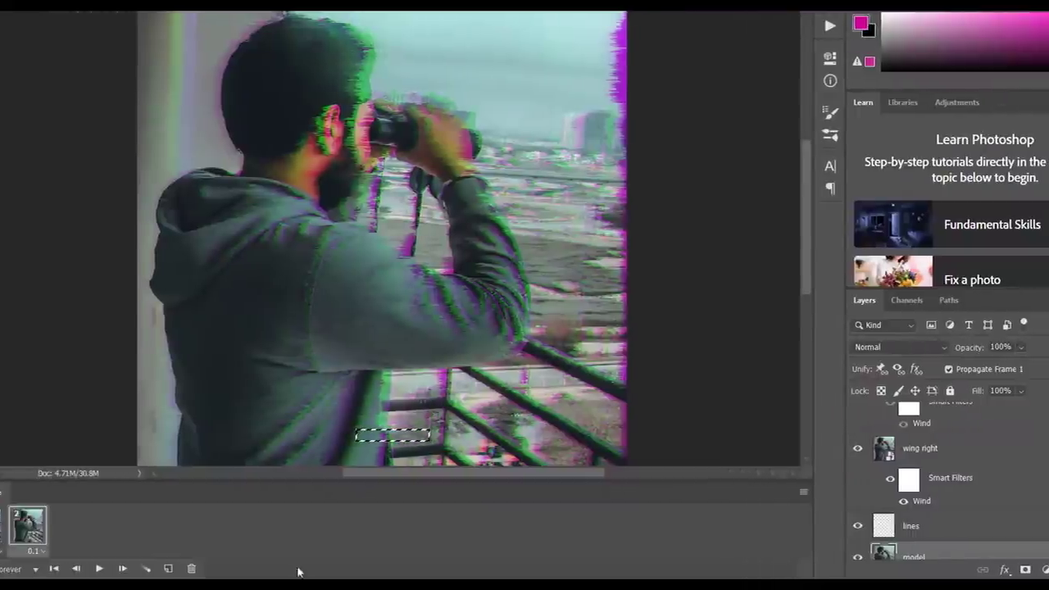
# - Add frame 3 with wing right hidden and wing lrft shown, then duplicate it into frame 4
pyautogui.click(79, 568)
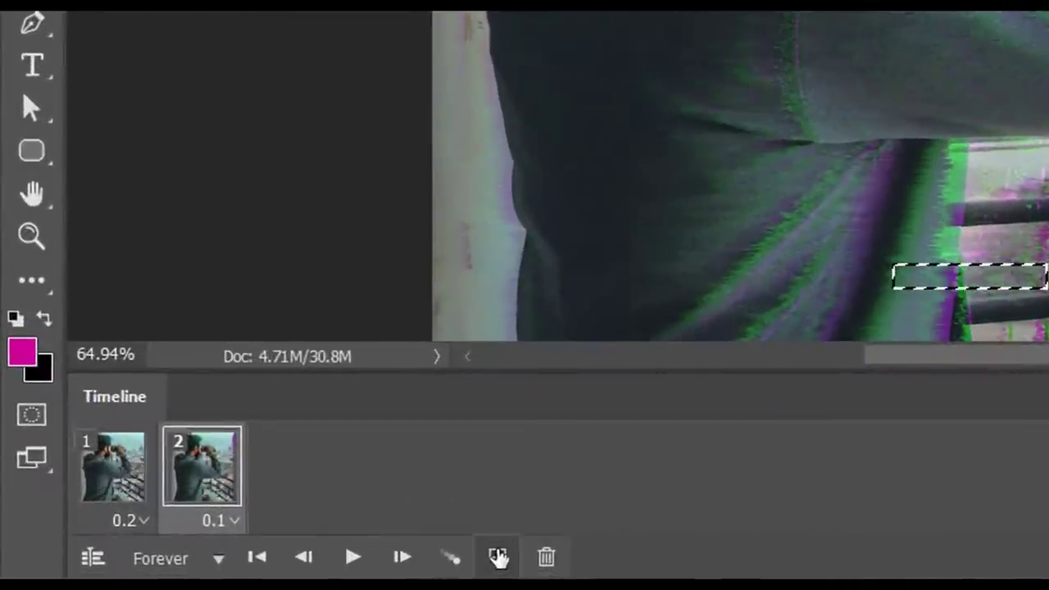
pyautogui.click(275, 566)
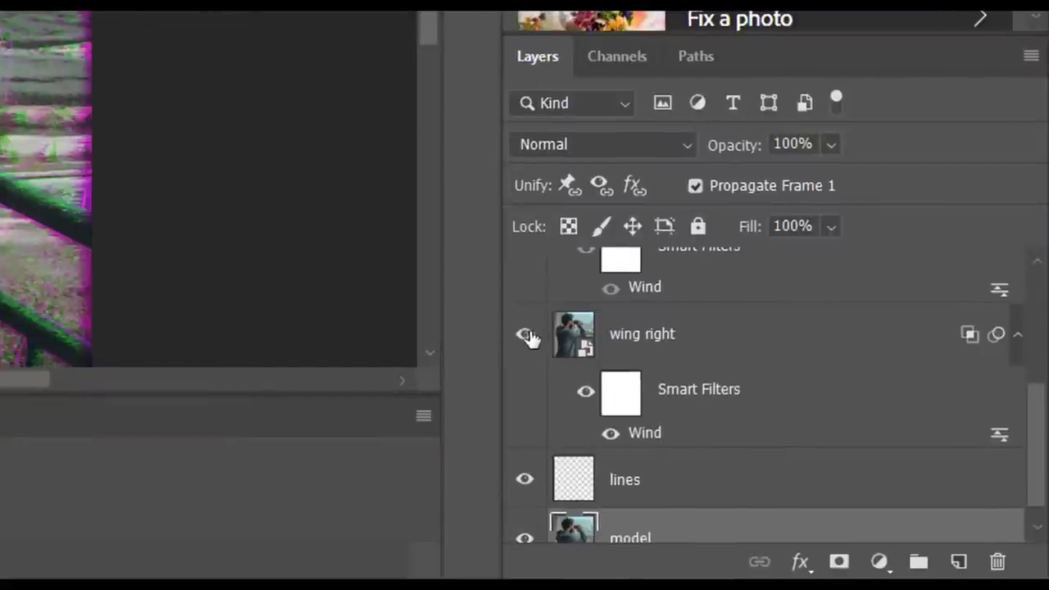
pyautogui.click(526, 334)
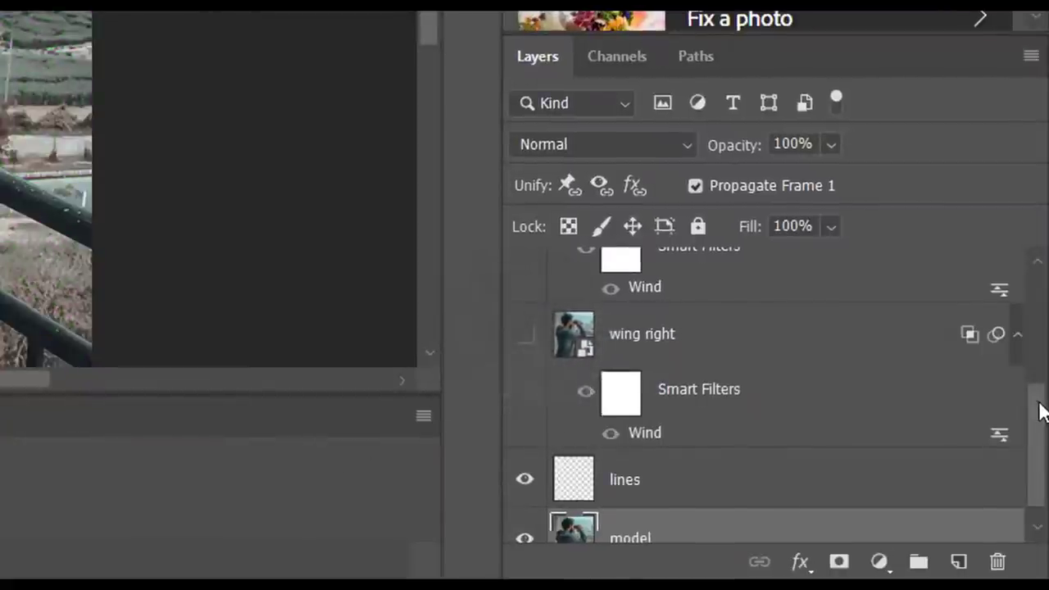
pyautogui.moveTo(1040, 412); pyautogui.dragTo(1040, 341)
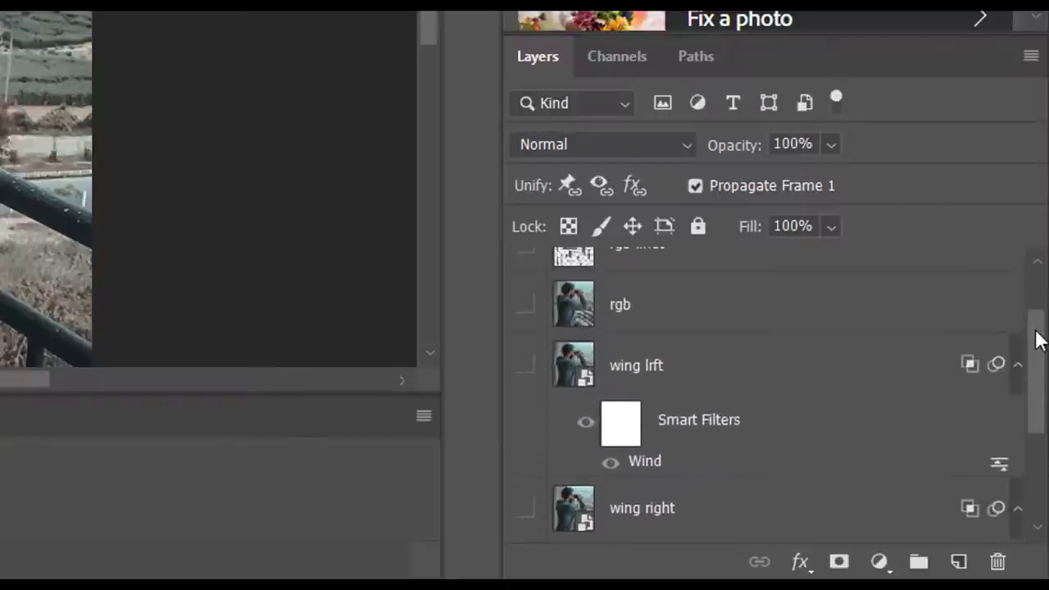
pyautogui.click(525, 371)
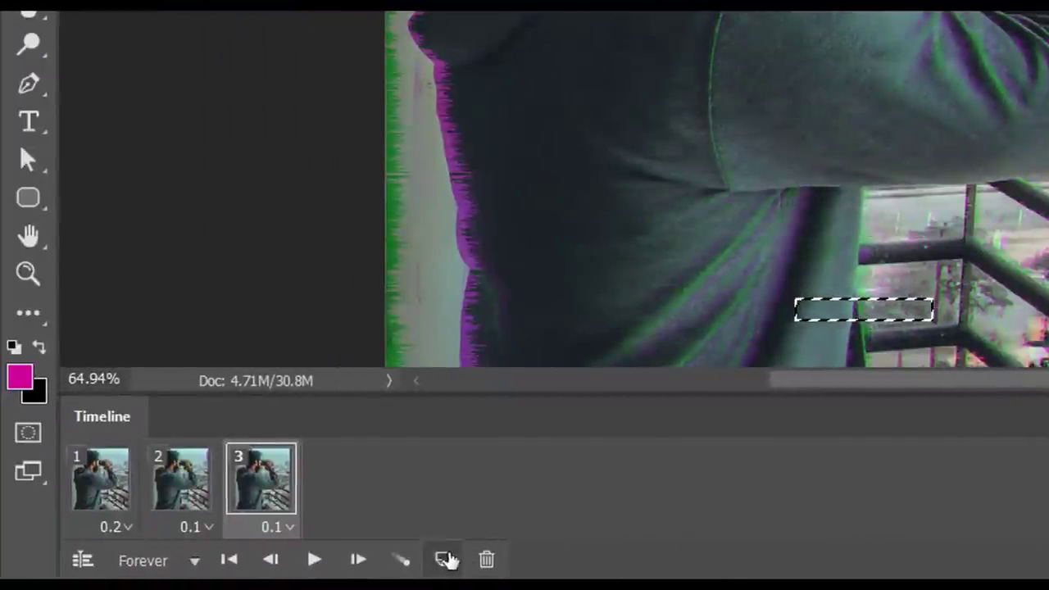
pyautogui.click(443, 559)
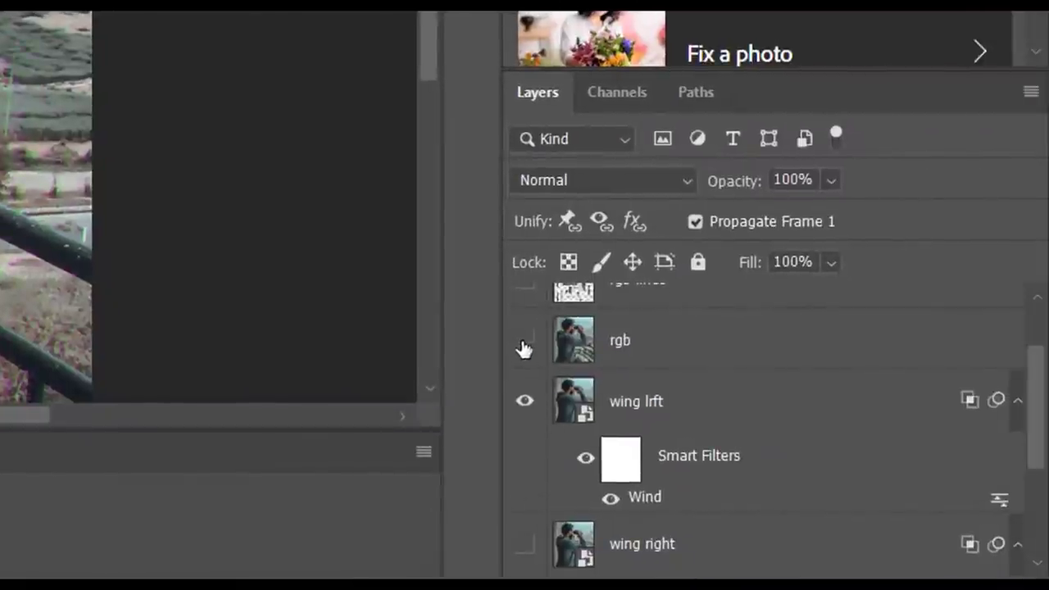
# - Build frames 5 and 6 by revealing the rgb, rgb lines and rgb bigger layers, looping Forever
pyautogui.click(524, 343)
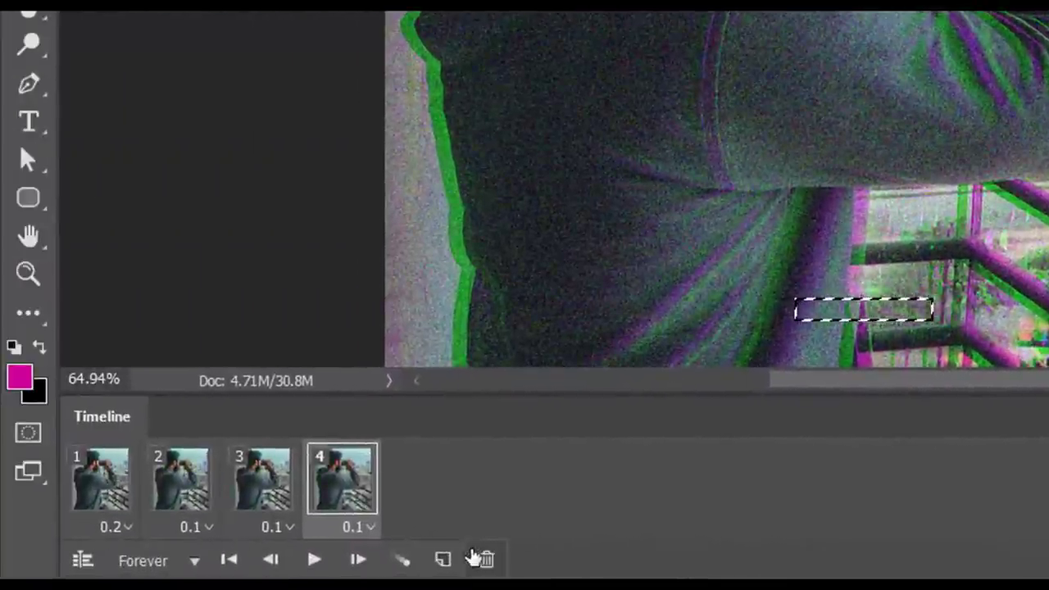
pyautogui.click(445, 560)
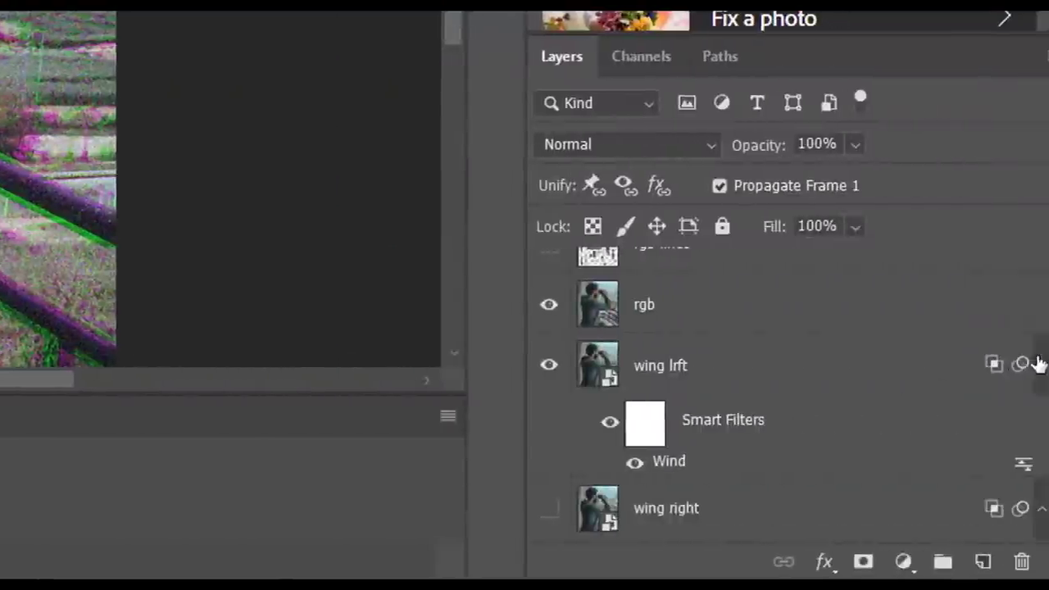
pyautogui.moveTo(1039, 358); pyautogui.dragTo(1045, 312)
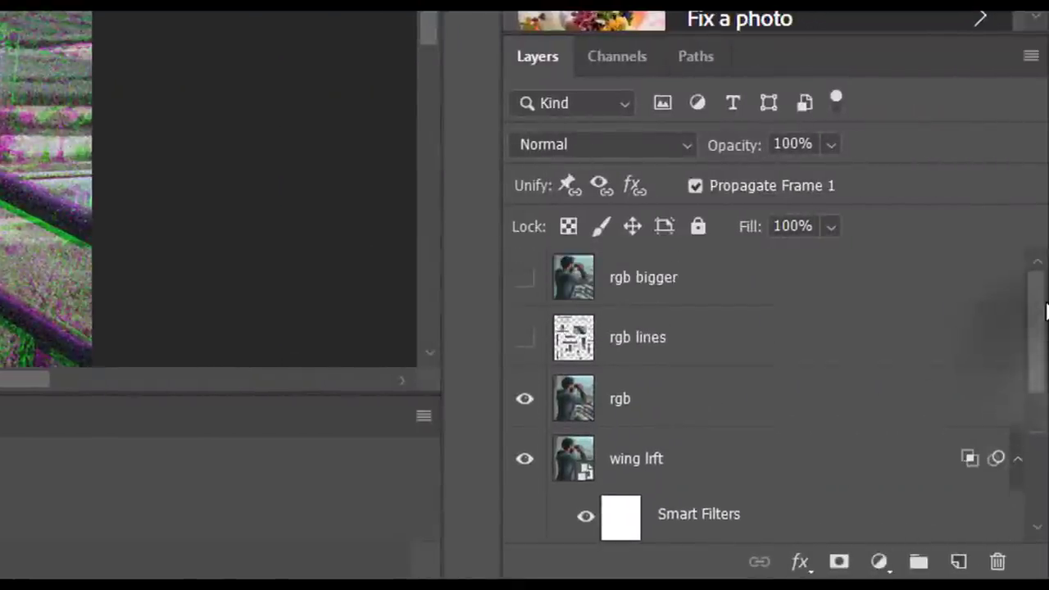
pyautogui.click(524, 348)
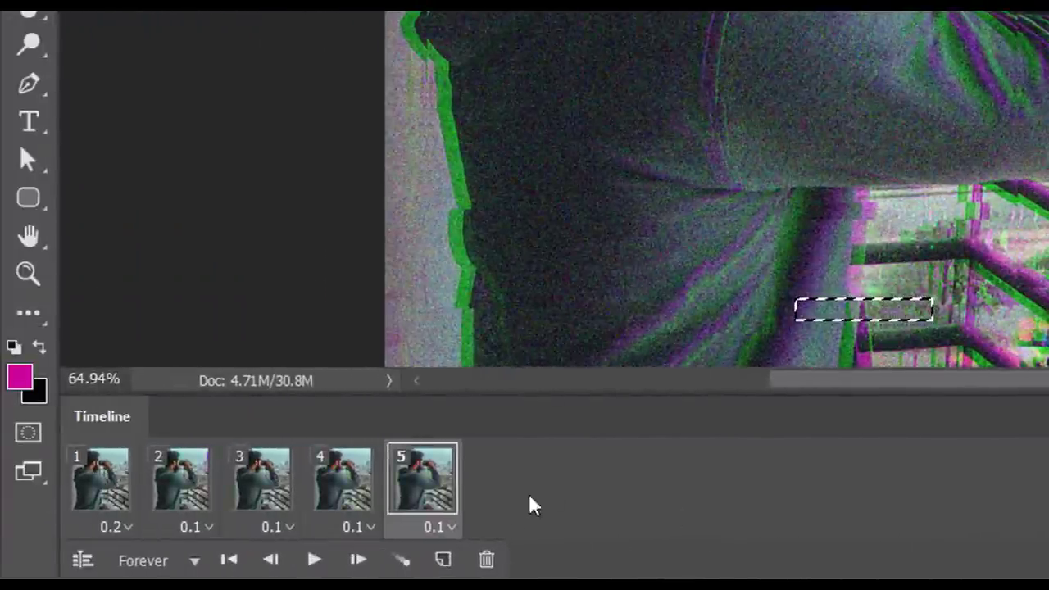
pyautogui.click(443, 559)
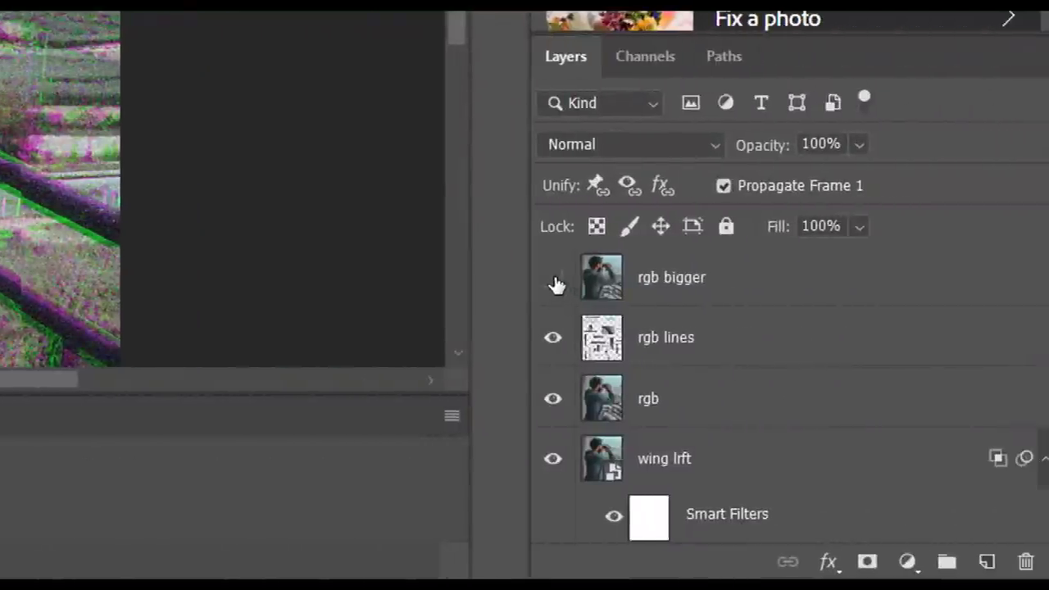
pyautogui.click(554, 279)
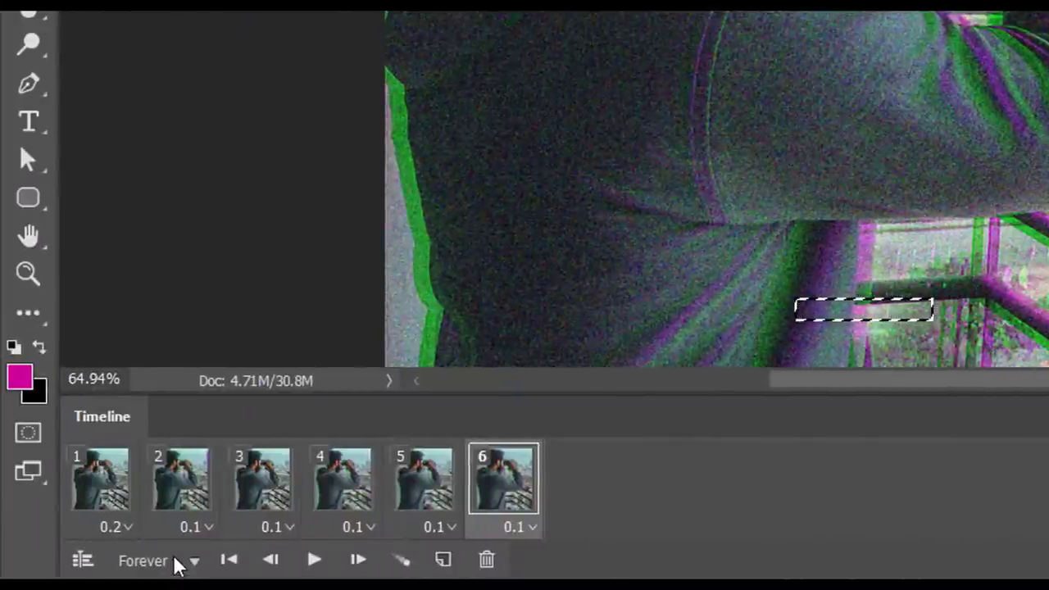
pyautogui.click(176, 562)
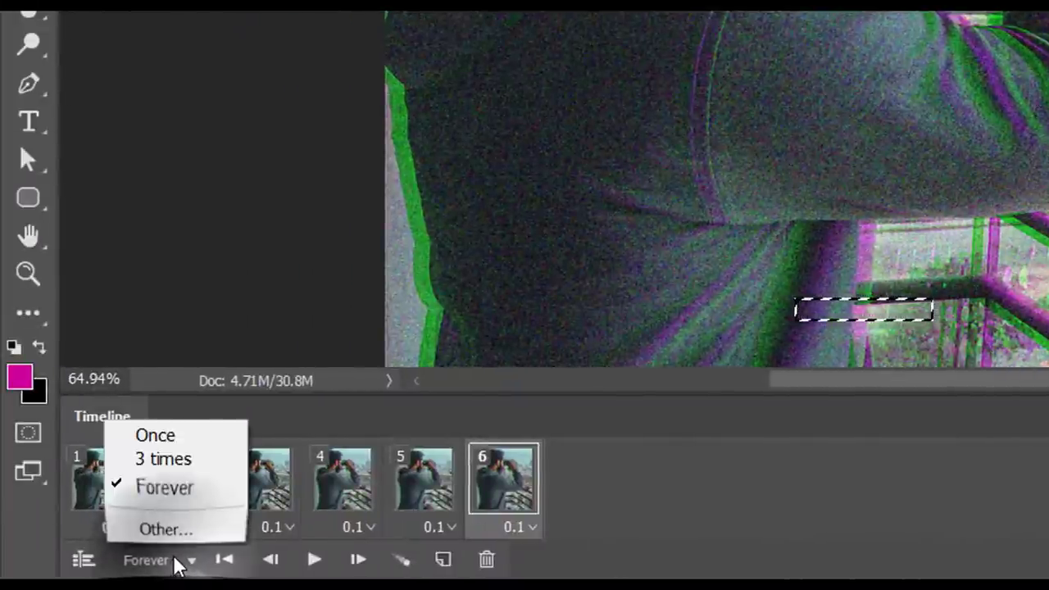
pyautogui.click(160, 500)
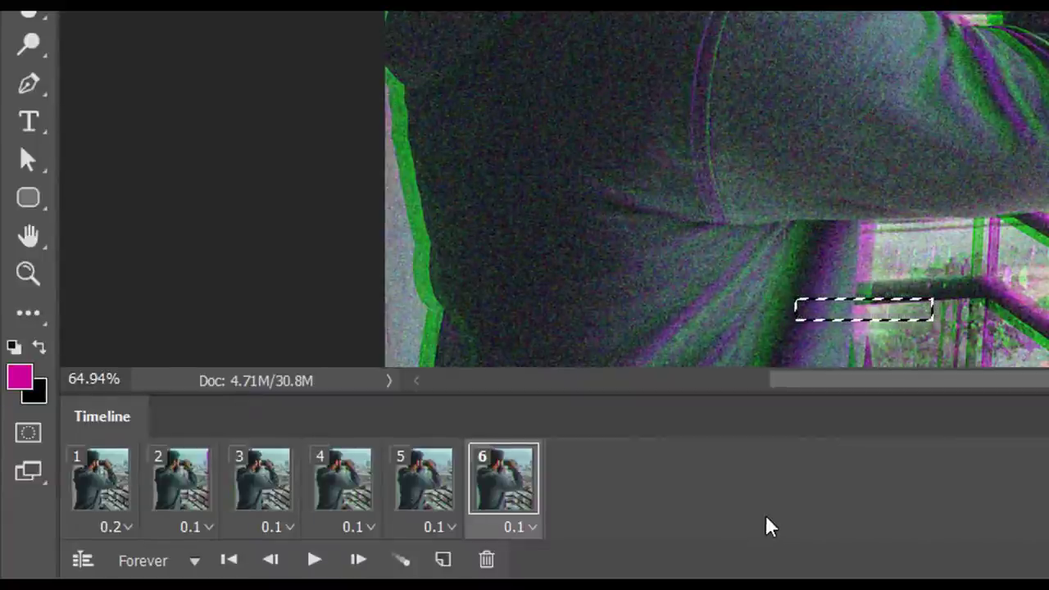
# - Play and stop the animation to preview the loop, then show the File > Export submenu
pyautogui.click(317, 561)
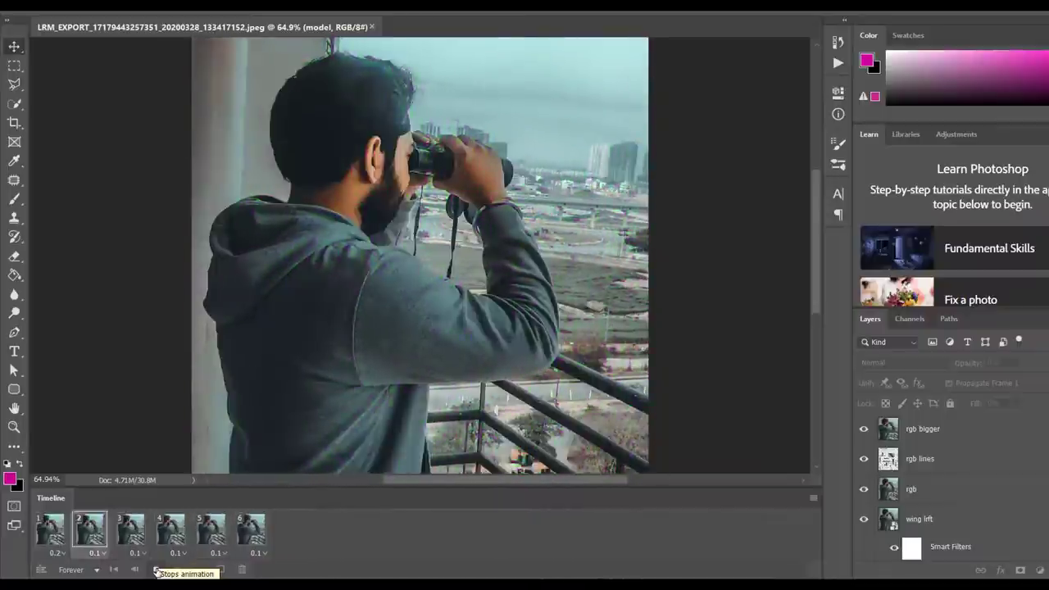
pyautogui.click(156, 570)
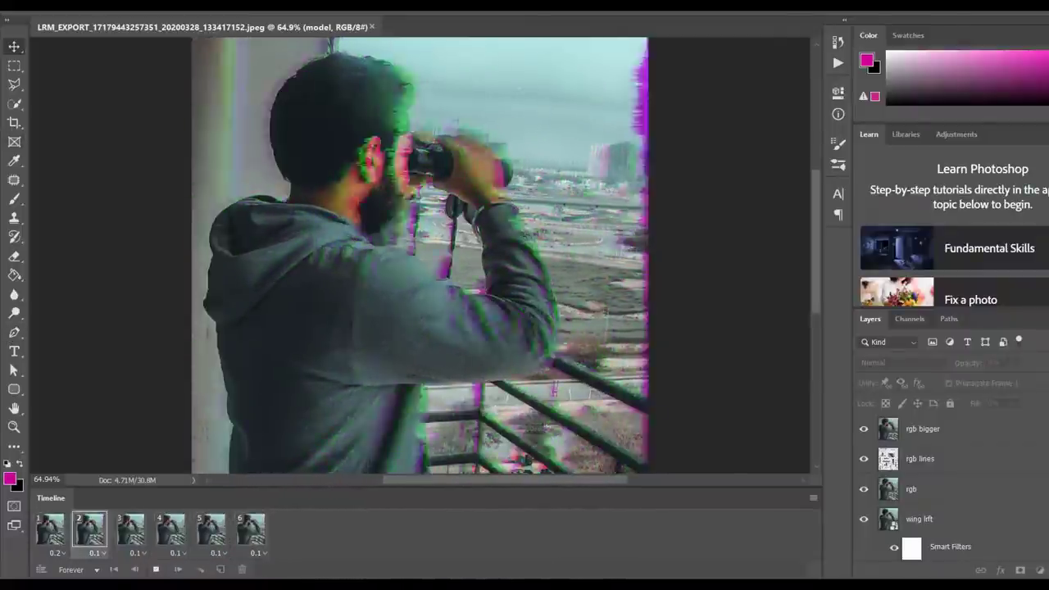
pyautogui.click(39, 5)
pyautogui.moveTo(94, 173)
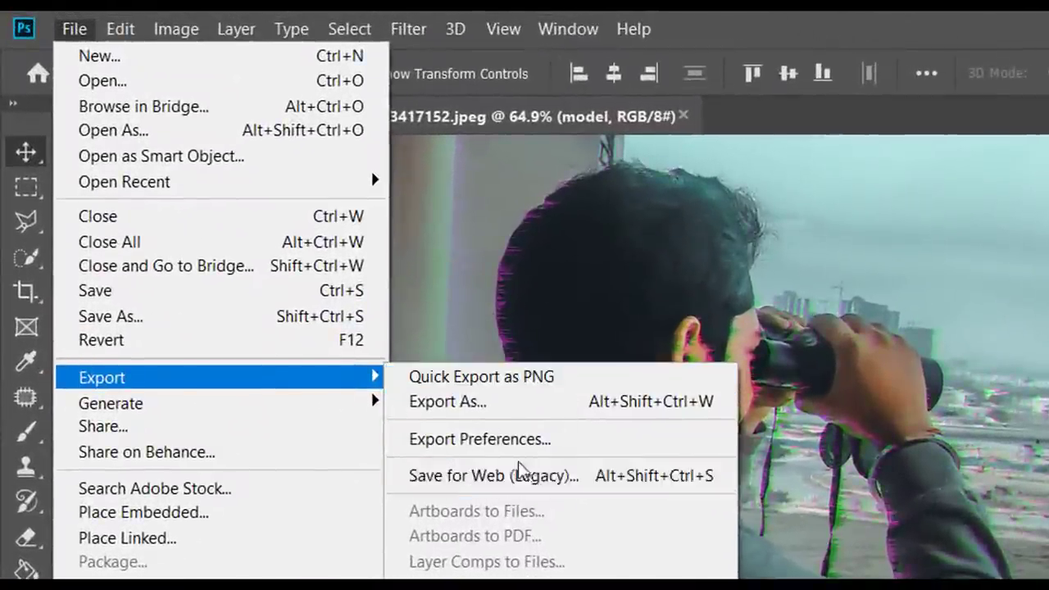
# - Open Save for Web (Legacy) with the 1200 × 1372 image fitted in the preview, and show the presets
pyautogui.click(575, 478)
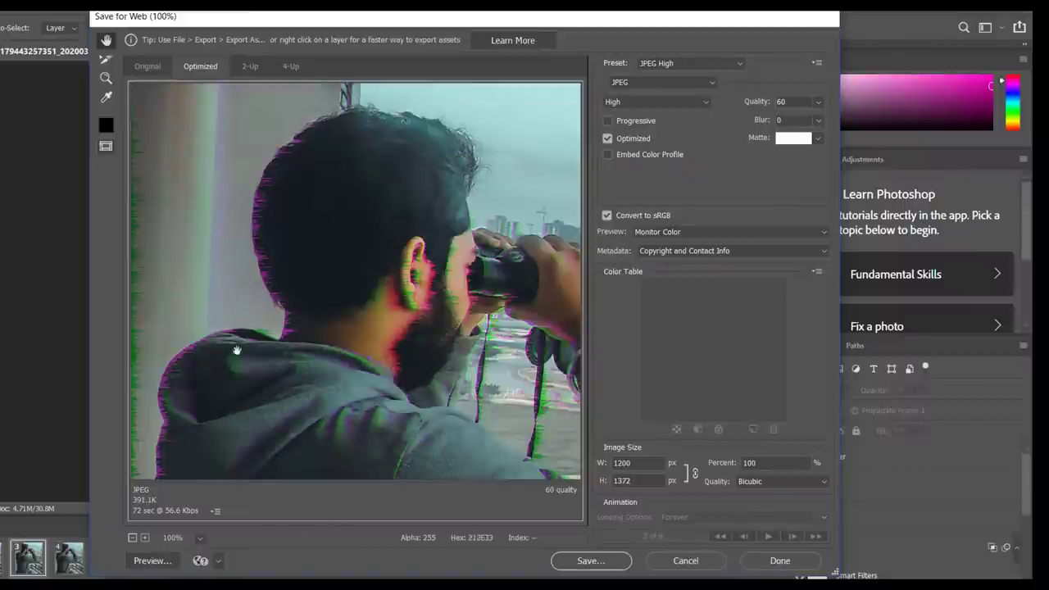
pyautogui.click(198, 539)
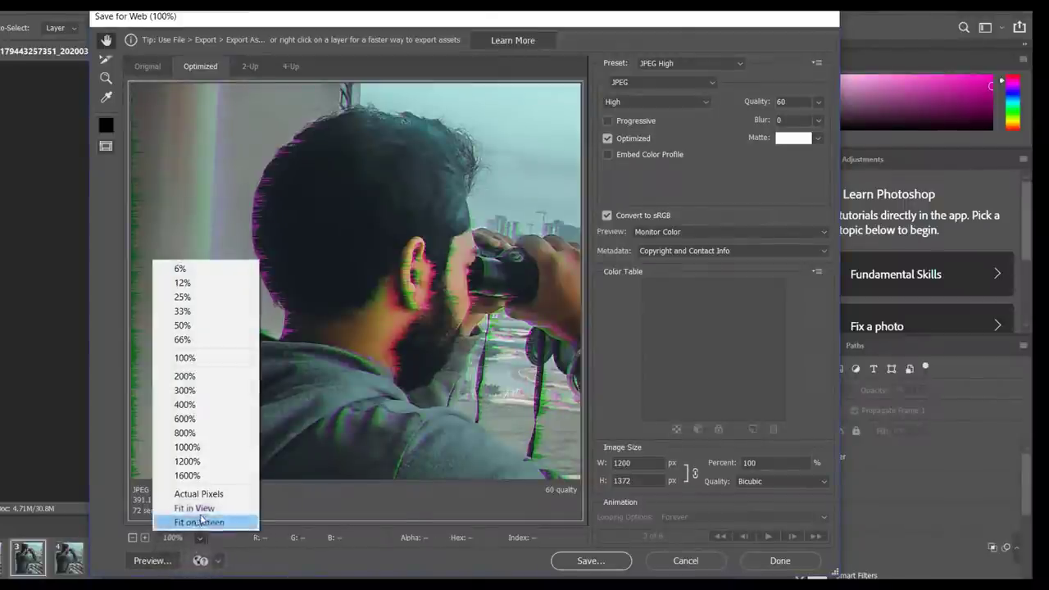
pyautogui.click(194, 509)
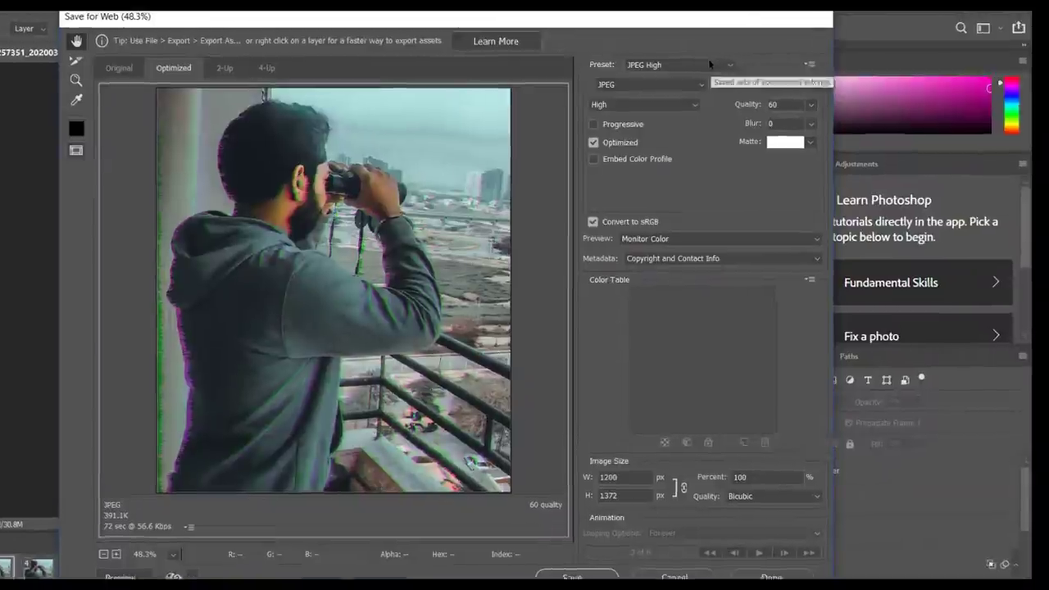
pyautogui.click(721, 62)
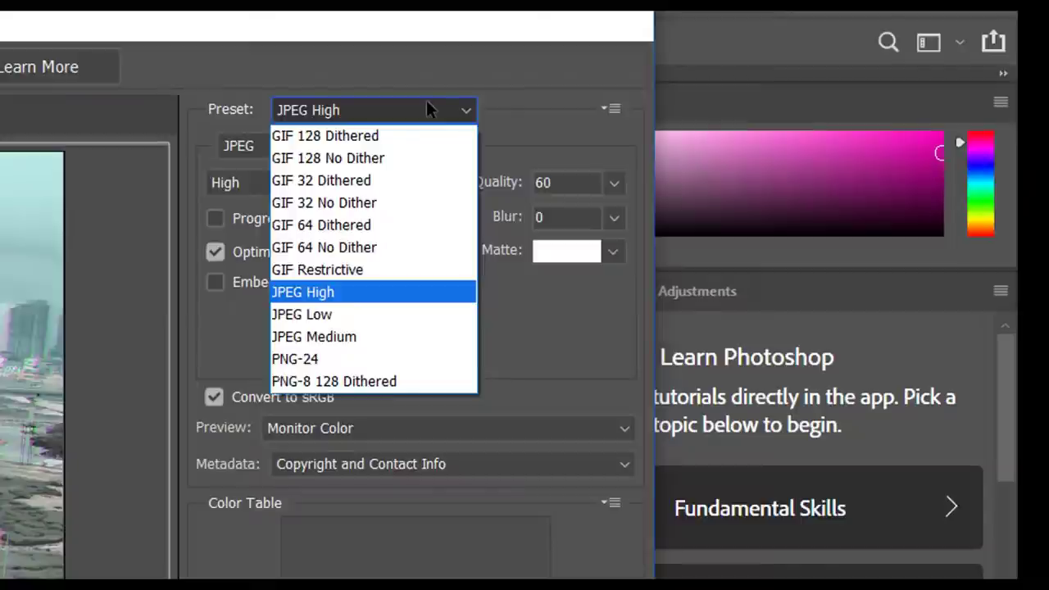
# - Apply the GIF 128 No Dither preset with transparency off and matte set to None
pyautogui.click(379, 157)
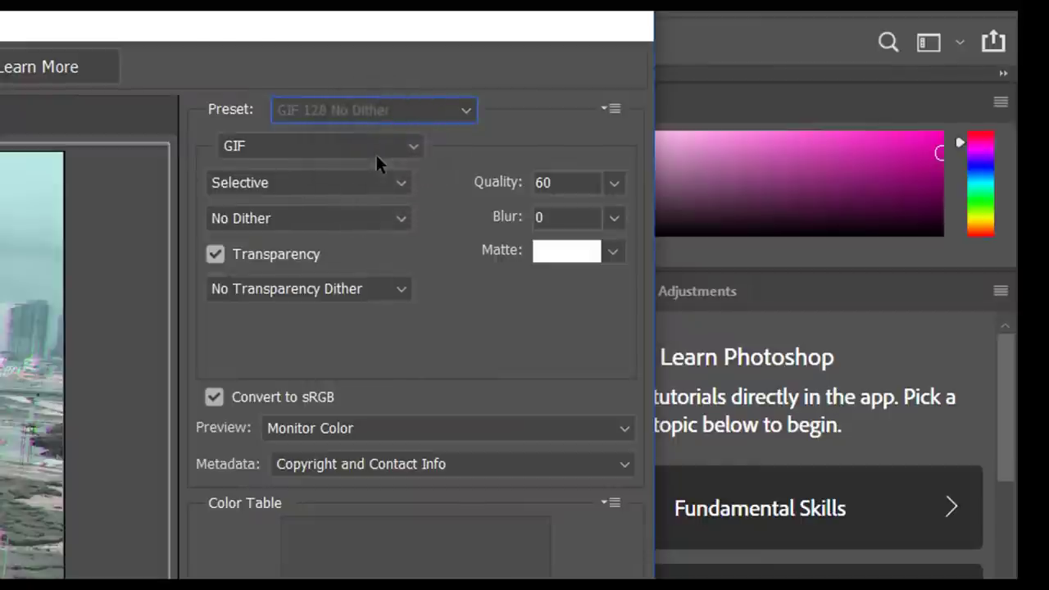
pyautogui.click(213, 254)
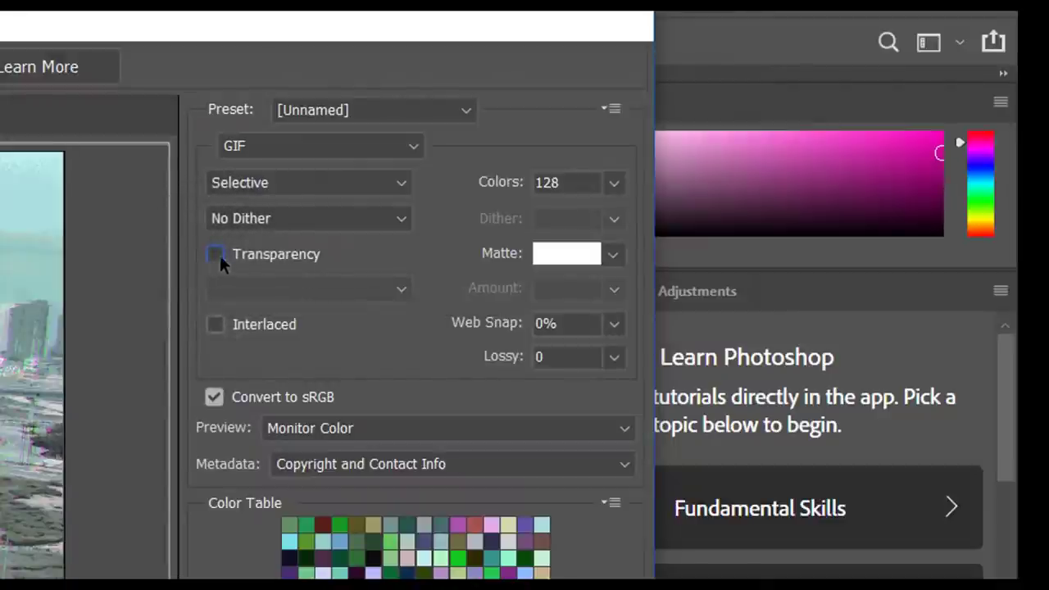
pyautogui.click(609, 255)
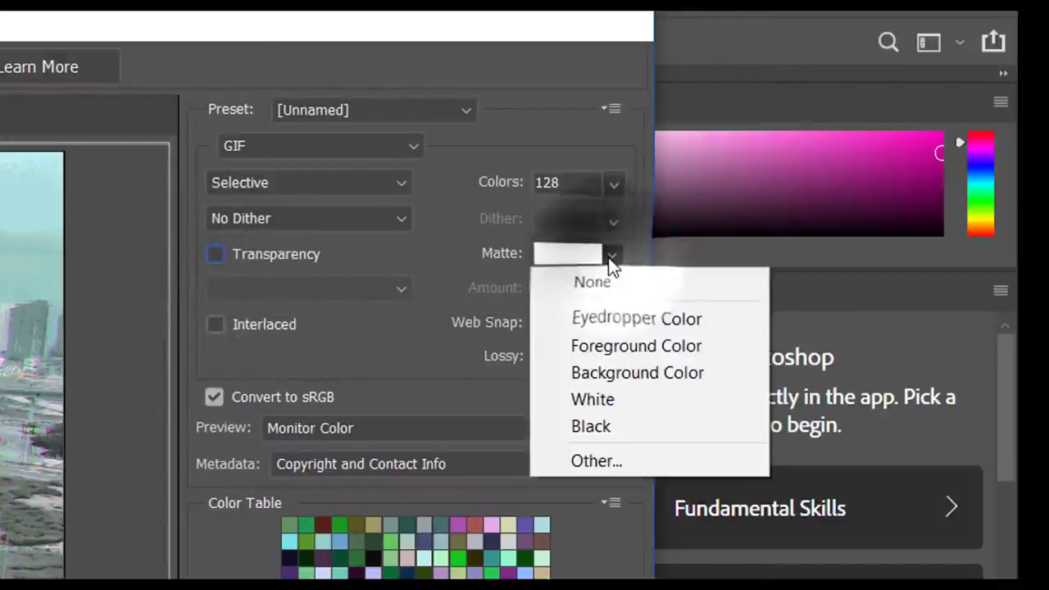
pyautogui.click(595, 283)
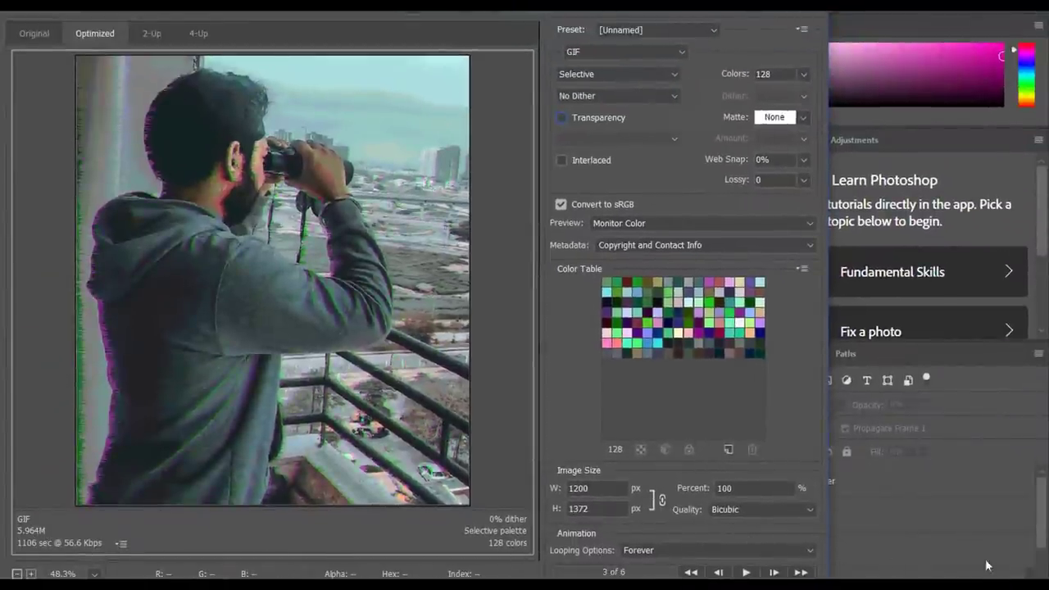
# - Scale the export to 50 percent (600 × 686), set Lossy to 20, and preview it in a browser
pyautogui.doubleClick(730, 488)
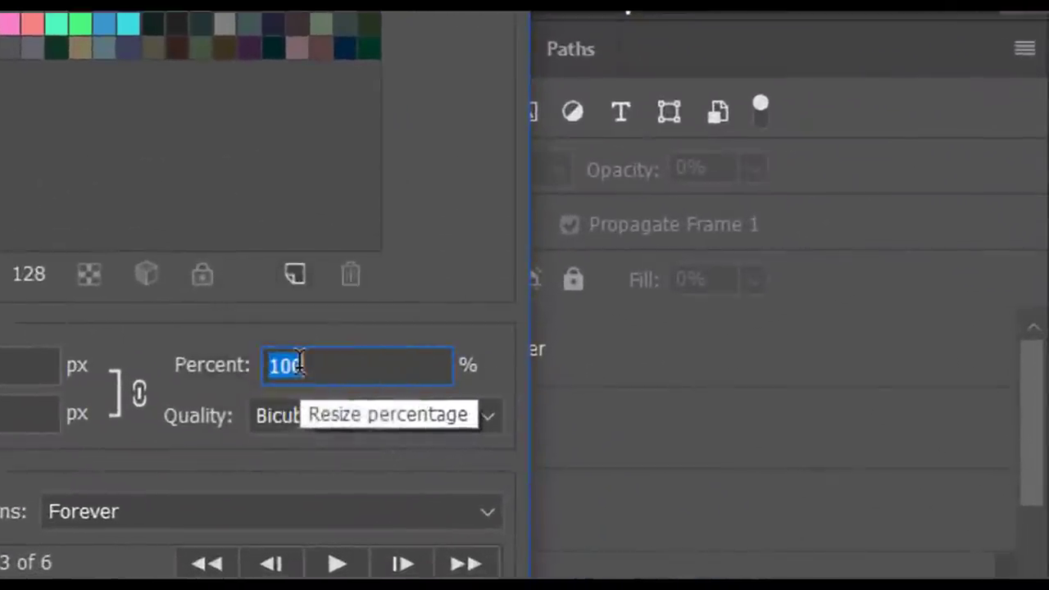
pyautogui.write('50')
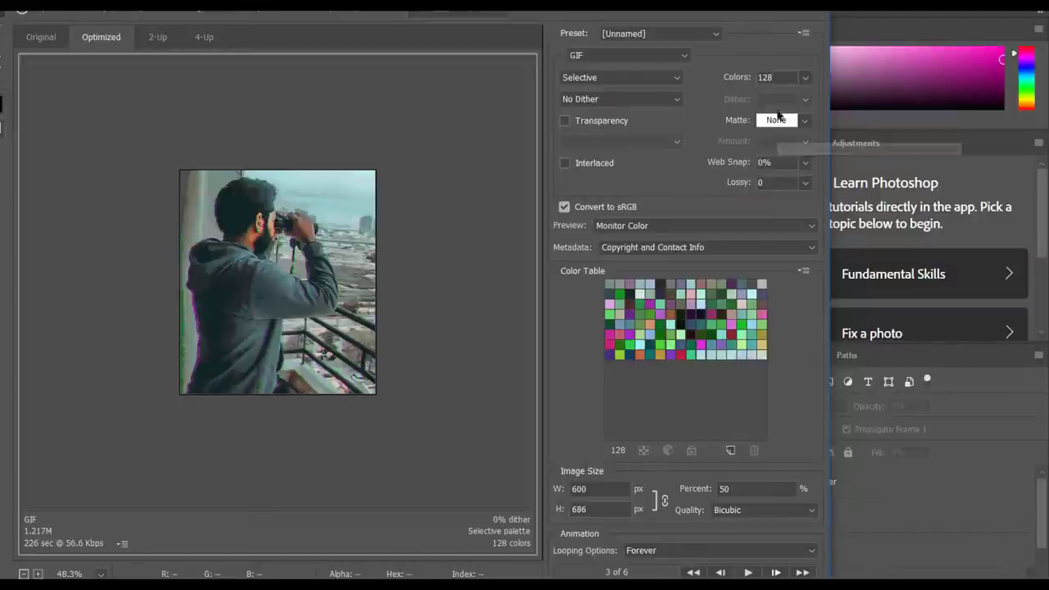
pyautogui.doubleClick(768, 182)
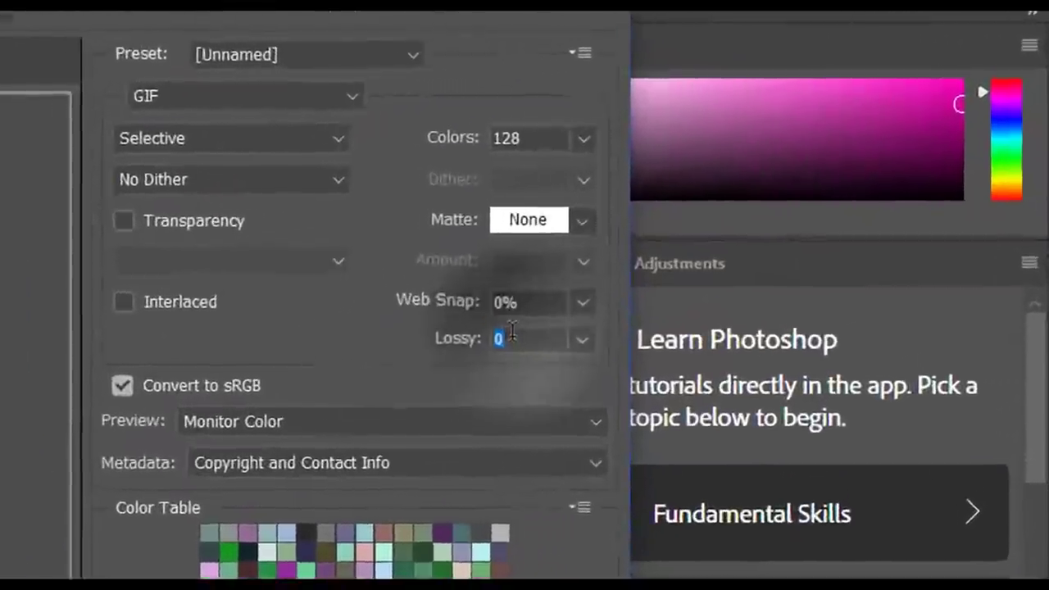
pyautogui.write('20')
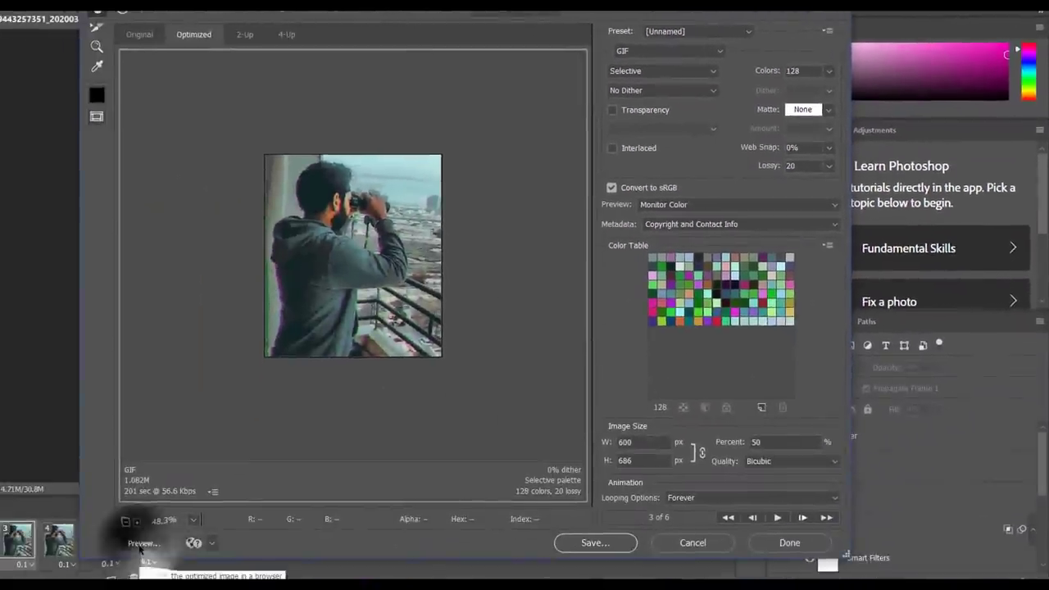
pyautogui.click(141, 543)
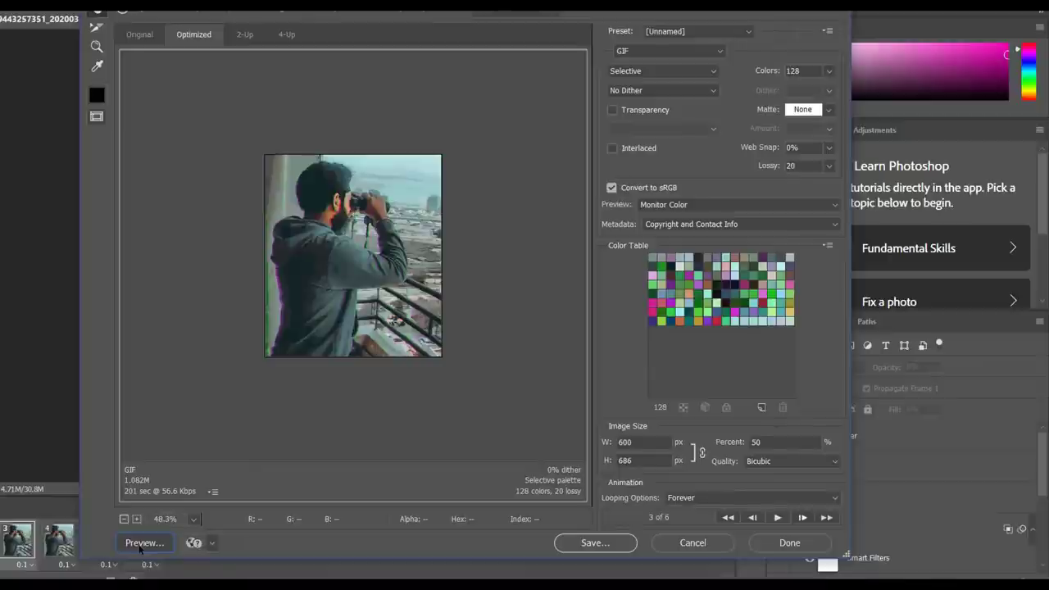
pyautogui.click(140, 546)
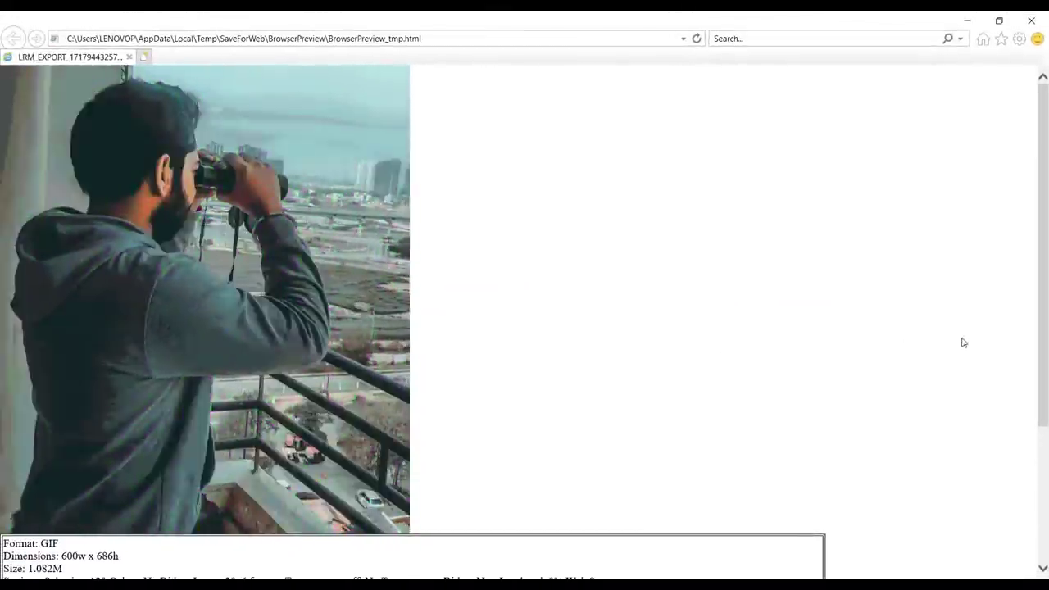
pyautogui.scroll(-1, 1038, 410)
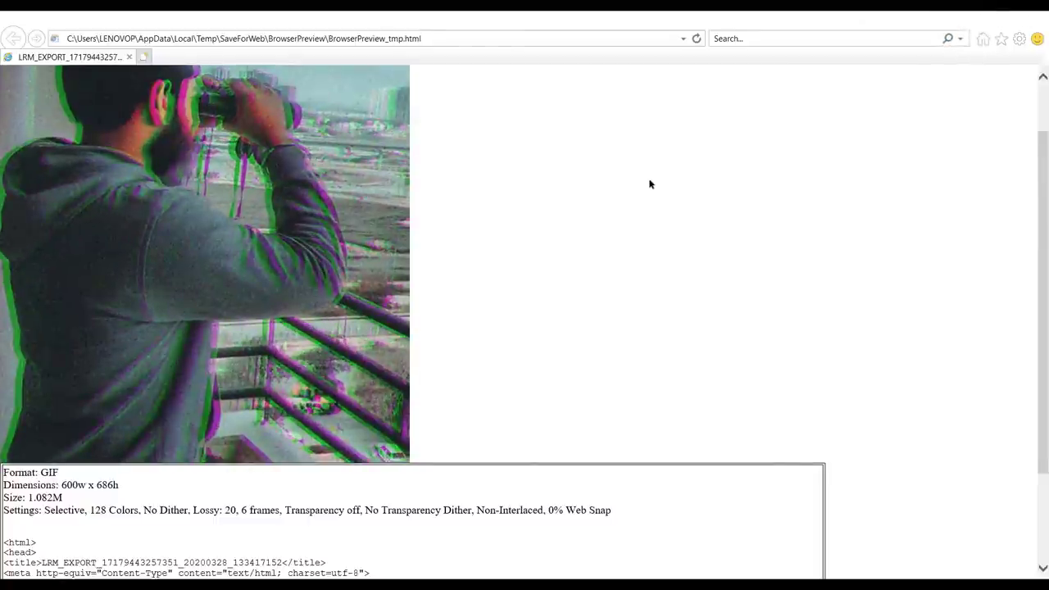
pyautogui.hotkey('alt', 'Tab')
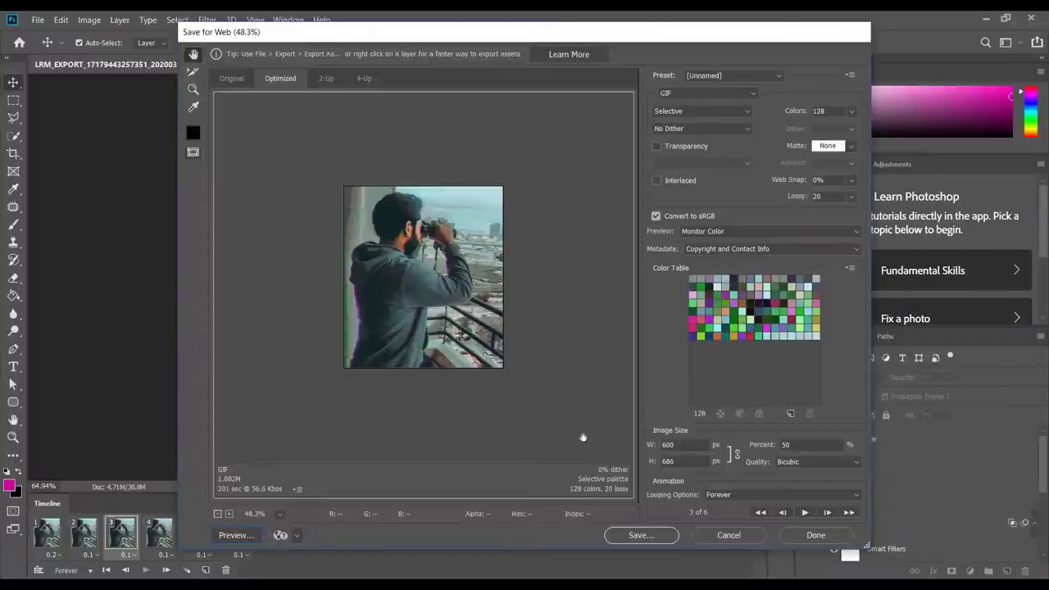
# - Save the optimized GIF as 'animated glitch.gif' in the editing pics folder on New Volume (F:)
pyautogui.click(641, 535)
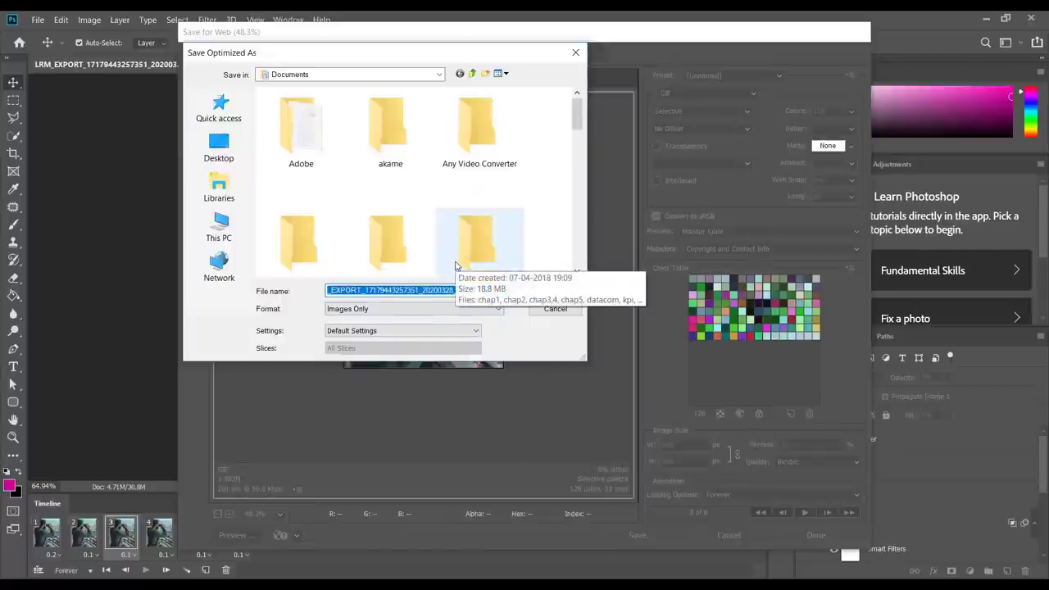
pyautogui.write('anim')
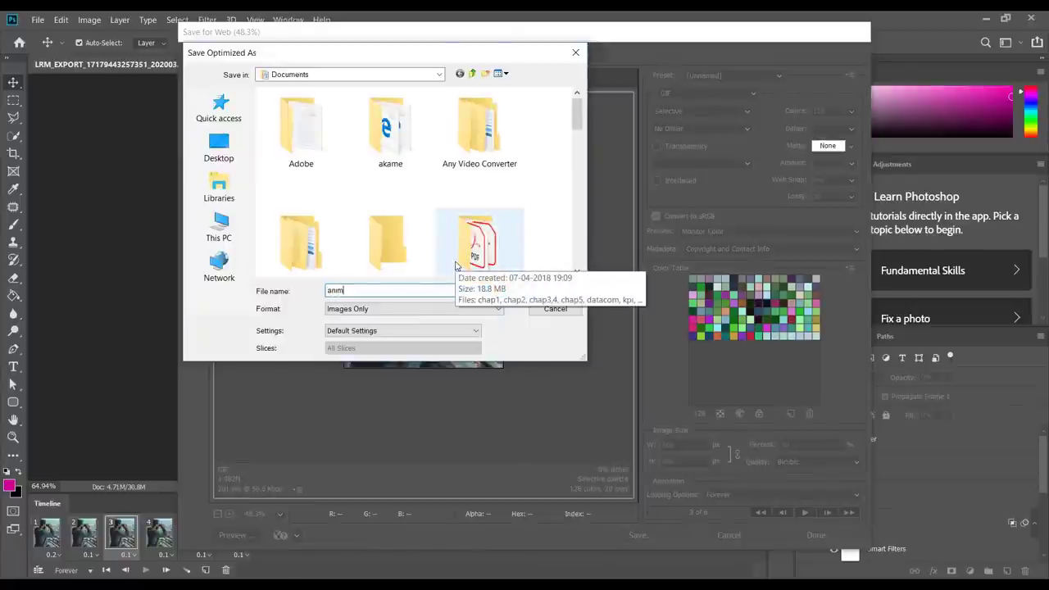
pyautogui.write('ated glitch')
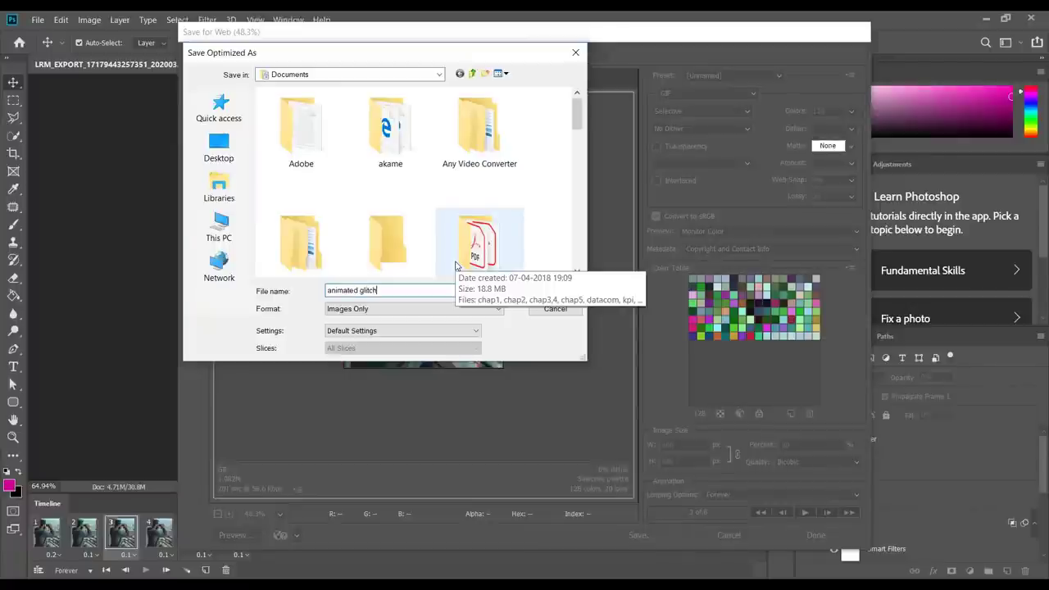
pyautogui.click(221, 228)
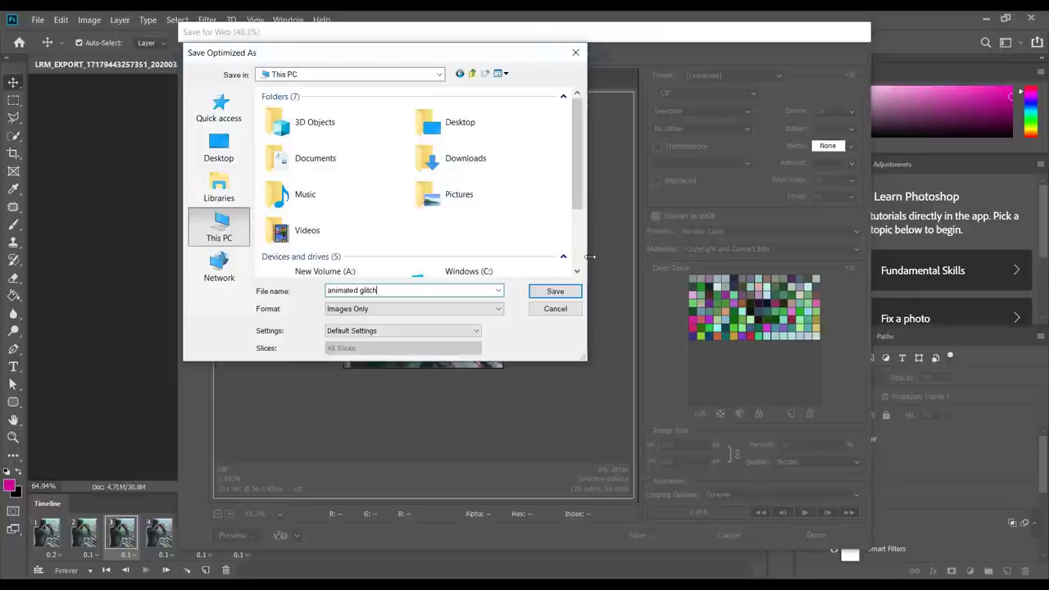
pyautogui.scroll(-3, 566, 246)
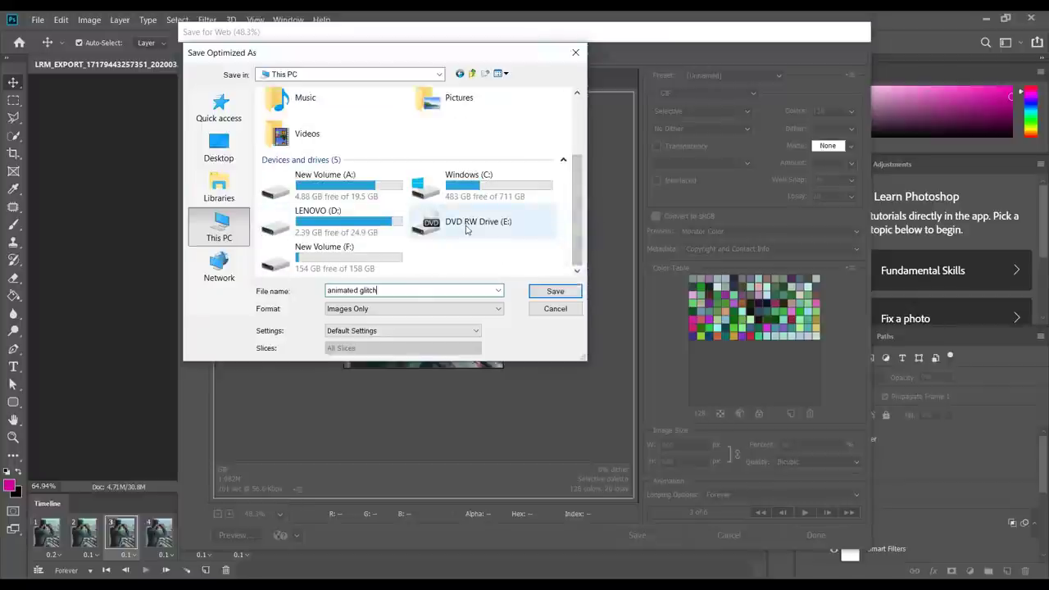
pyautogui.doubleClick(384, 257)
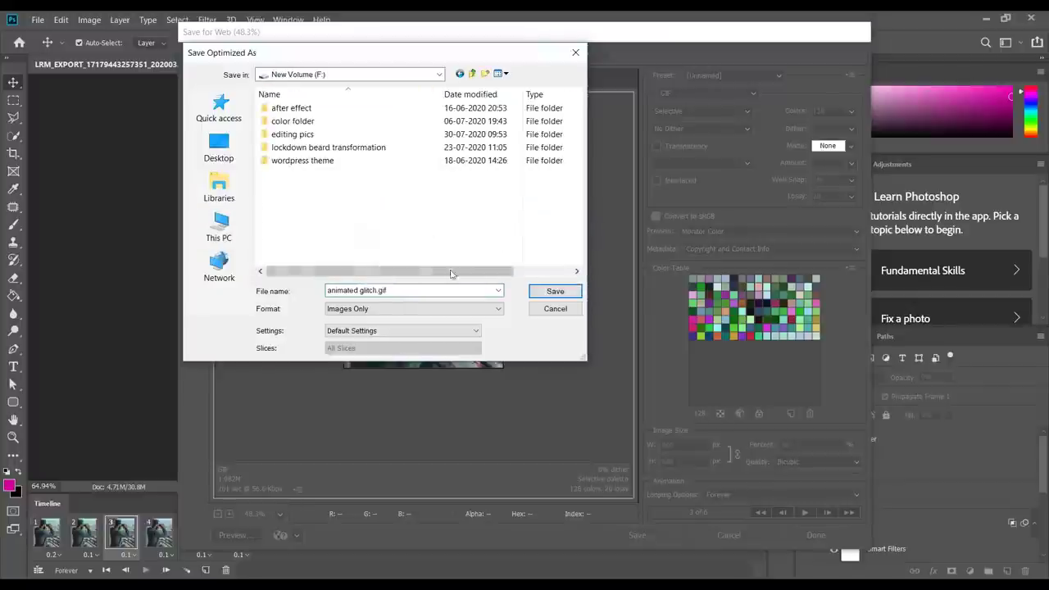
pyautogui.click(361, 134)
pyautogui.click(555, 293)
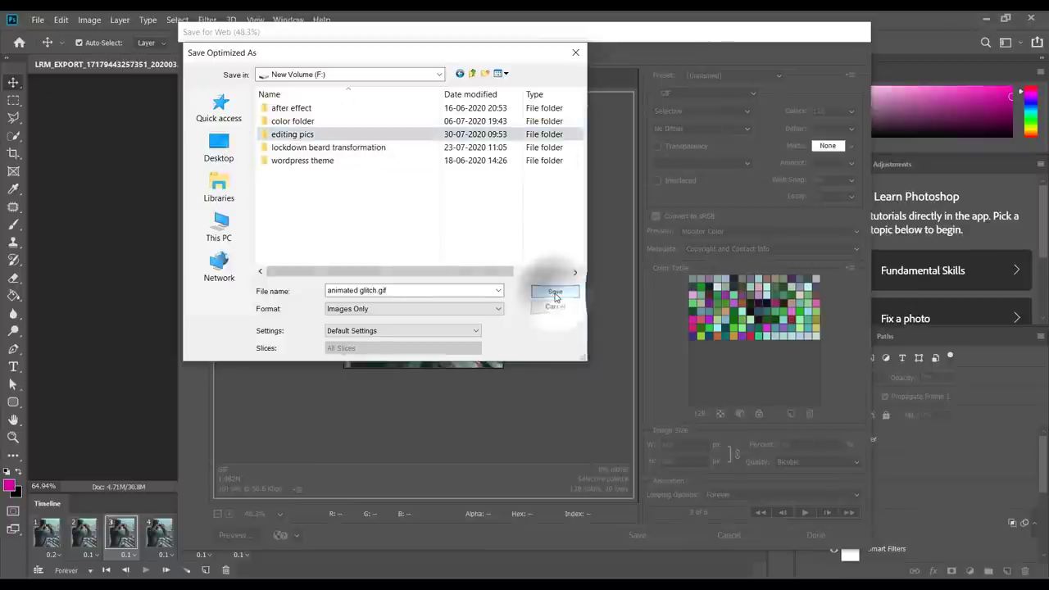